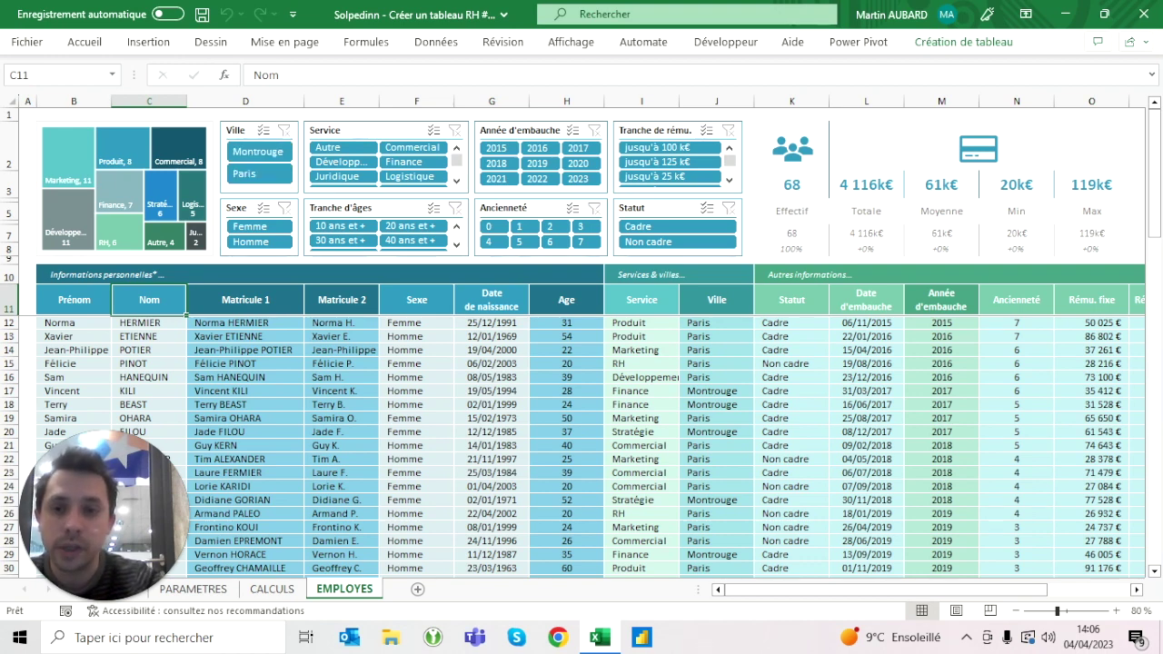
# Filter the dashboard to 2022 hires, try women then men, then remove the sex filter.
pyautogui.click(578, 179)
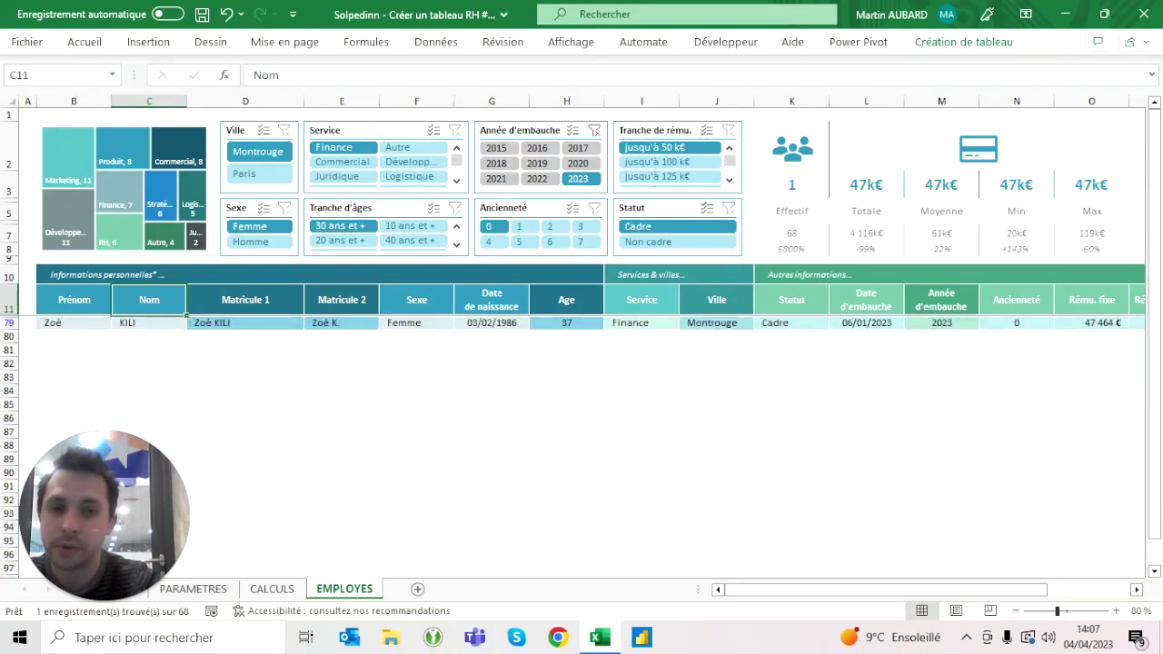
pyautogui.click(537, 179)
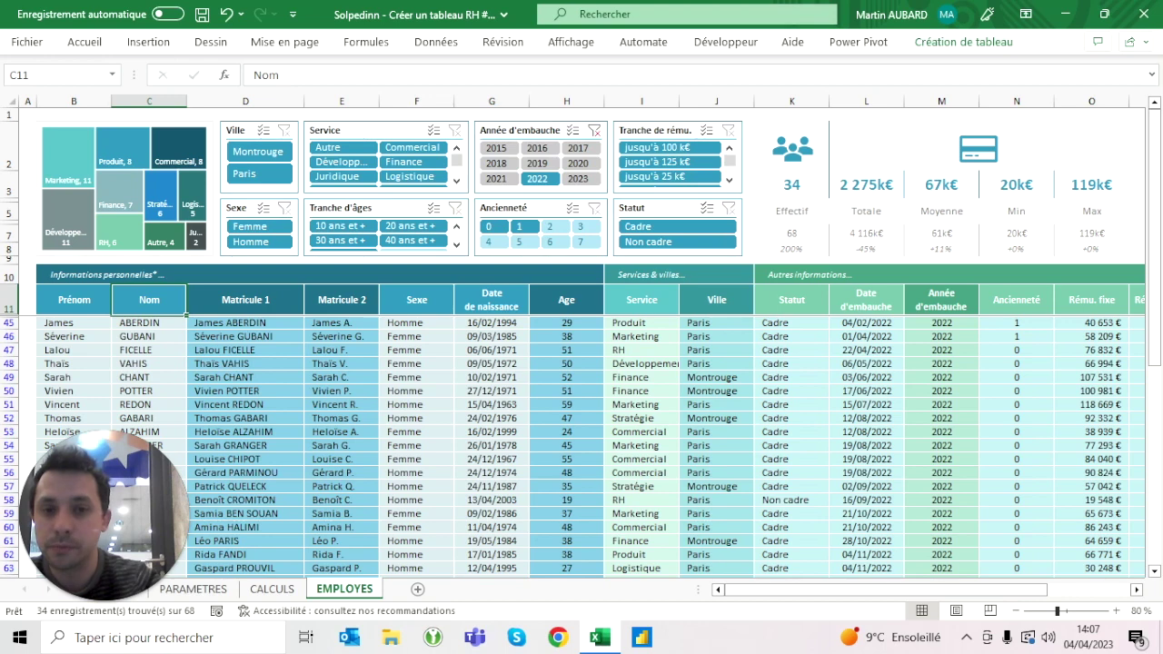
pyautogui.click(282, 230)
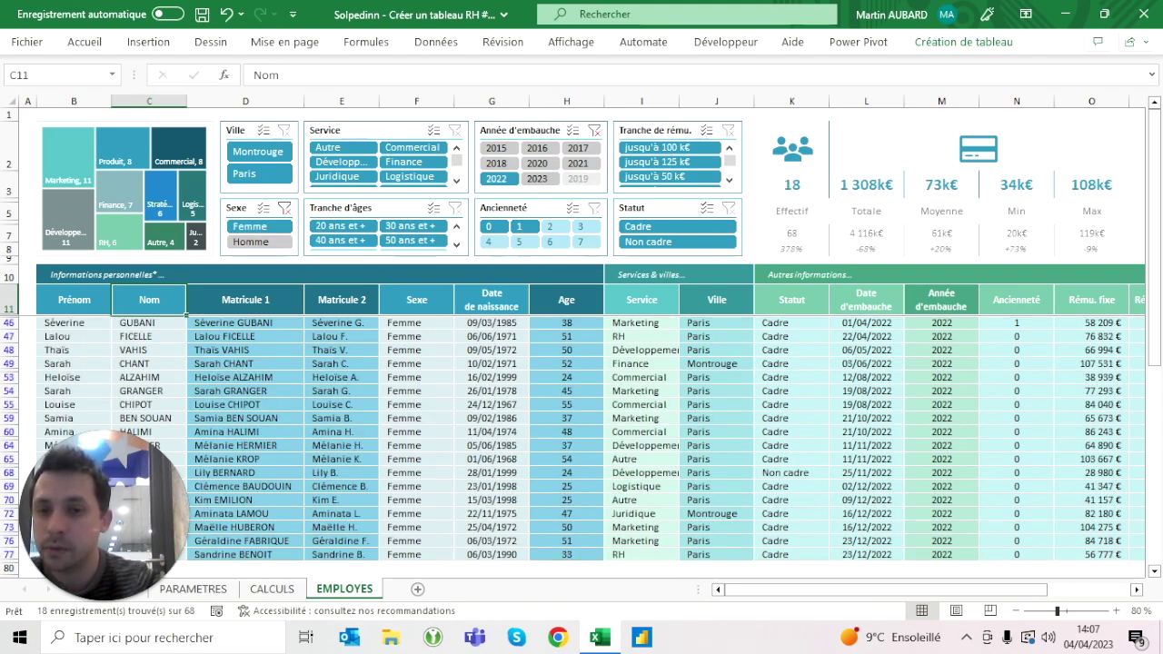
pyautogui.click(263, 244)
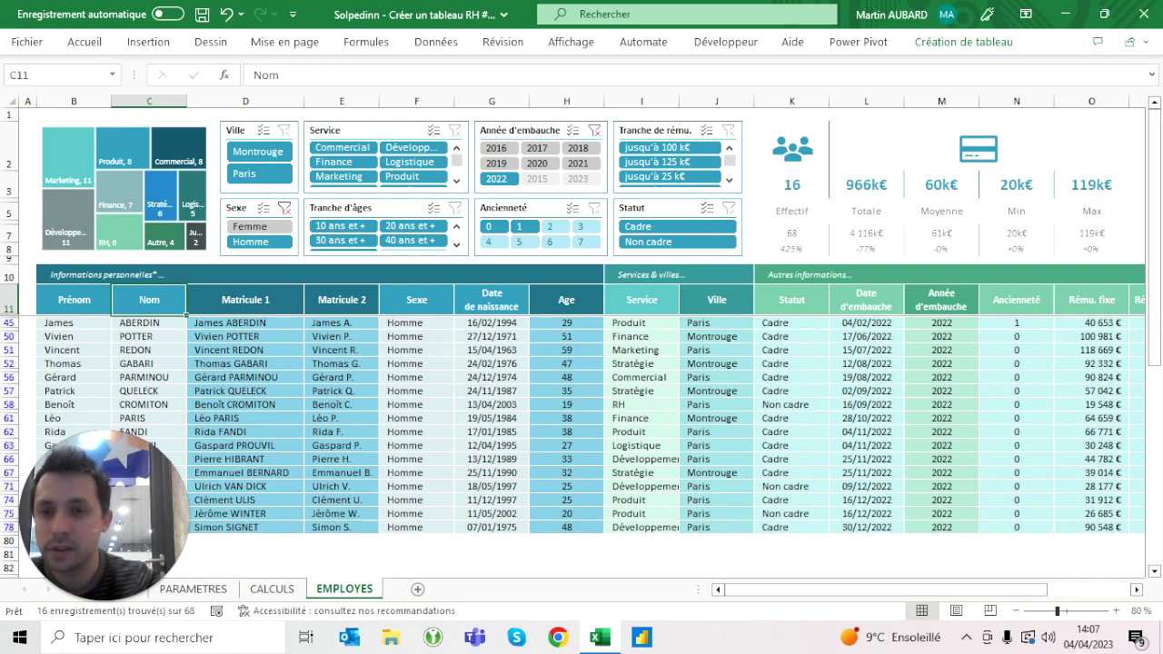
pyautogui.click(286, 208)
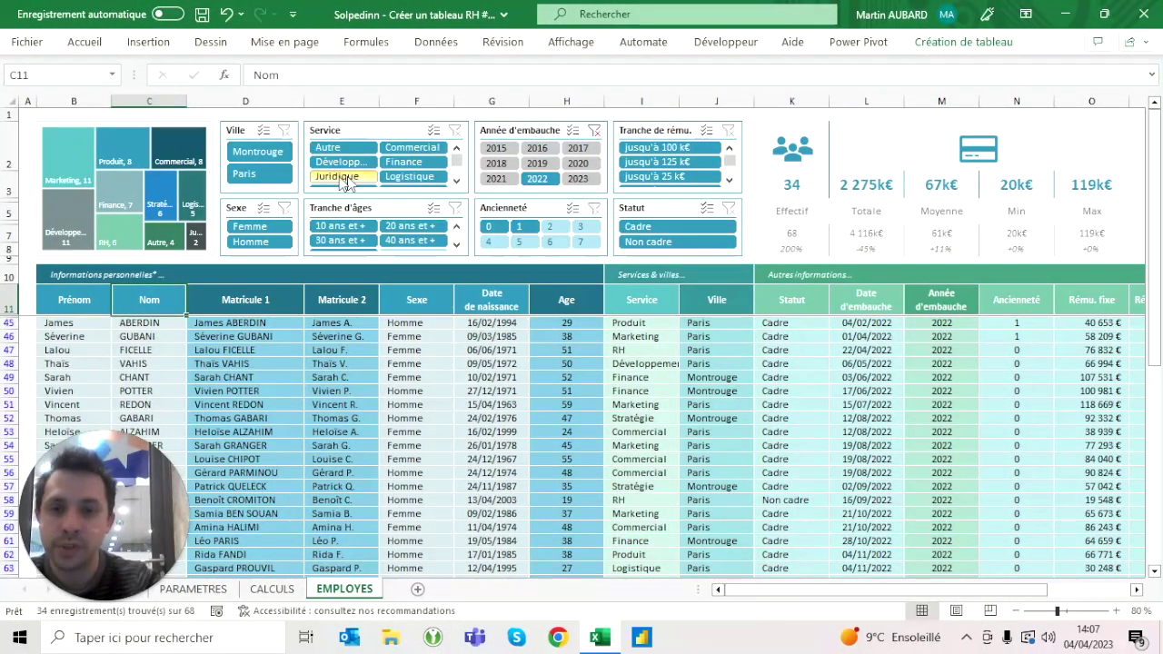
# Filter by service (Juridique, Logistique, Finance), then clear all filters to list all 68 employees.
pyautogui.click(343, 179)
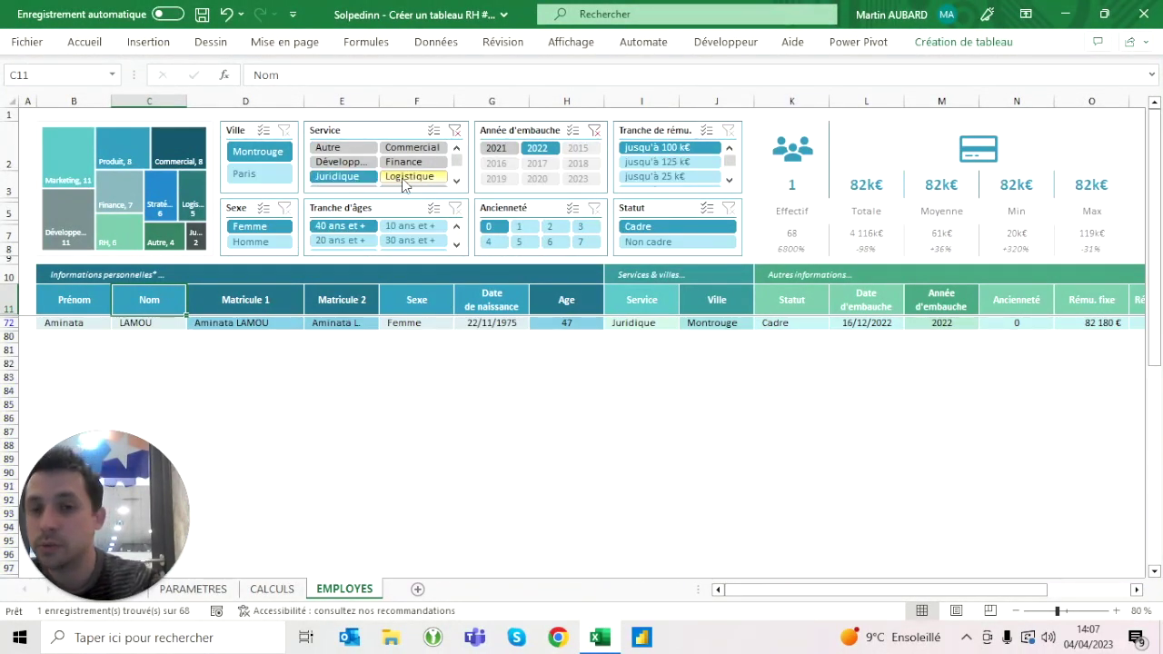
pyautogui.click(405, 180)
pyautogui.click(419, 162)
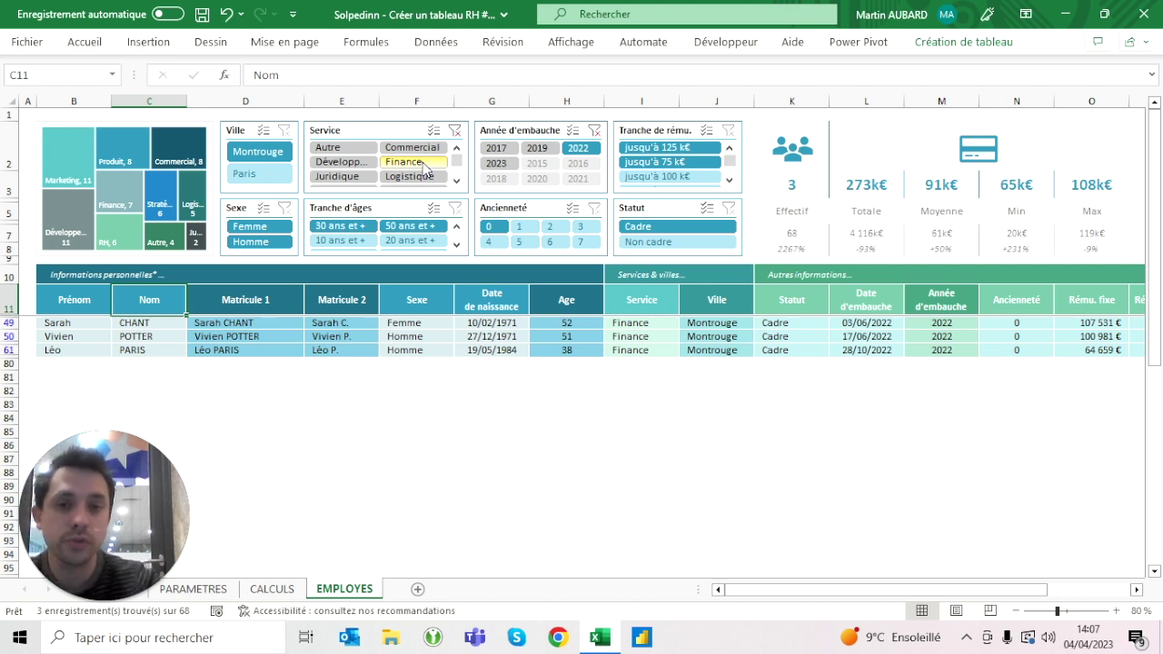
pyautogui.click(594, 130)
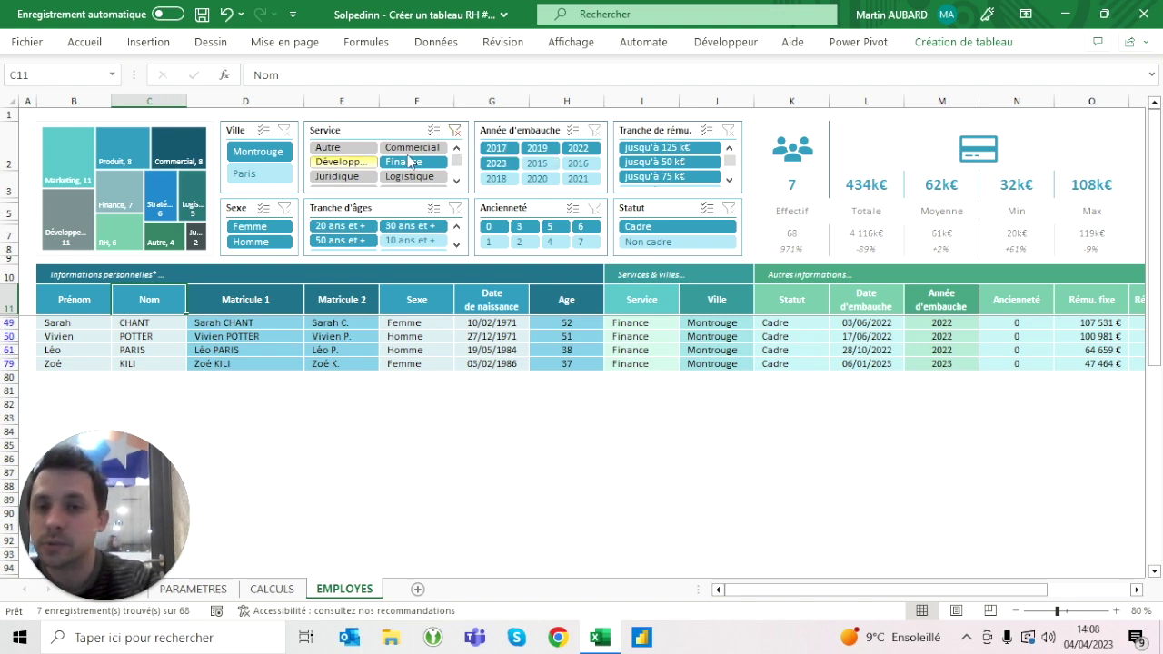
pyautogui.click(455, 131)
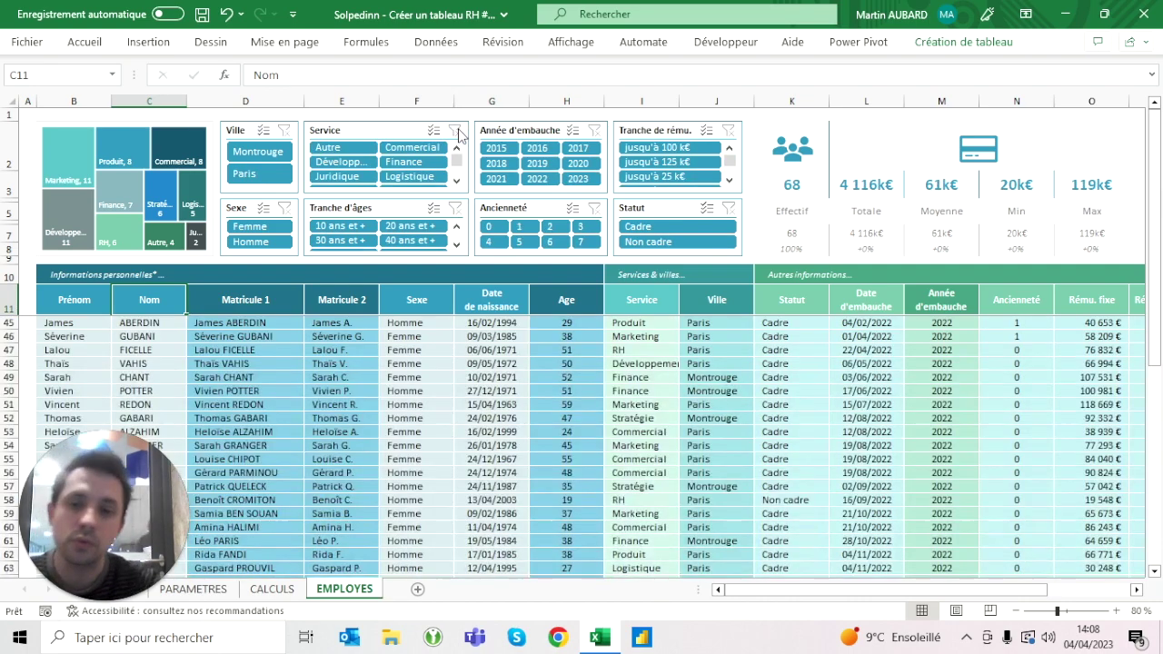
pyautogui.press('Down')
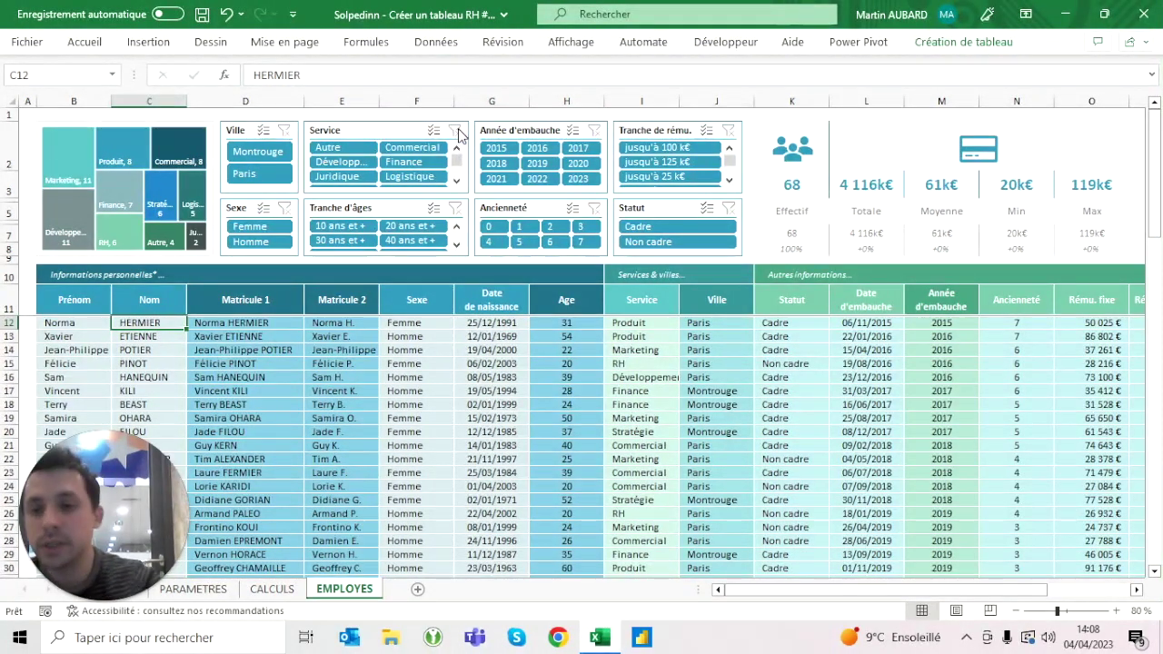
# Look over the raw data on the IMPORT sheet, then return to the EMPLOYES dashboard.
pyautogui.moveTo(117, 592); pyautogui.dragTo(484, 586)
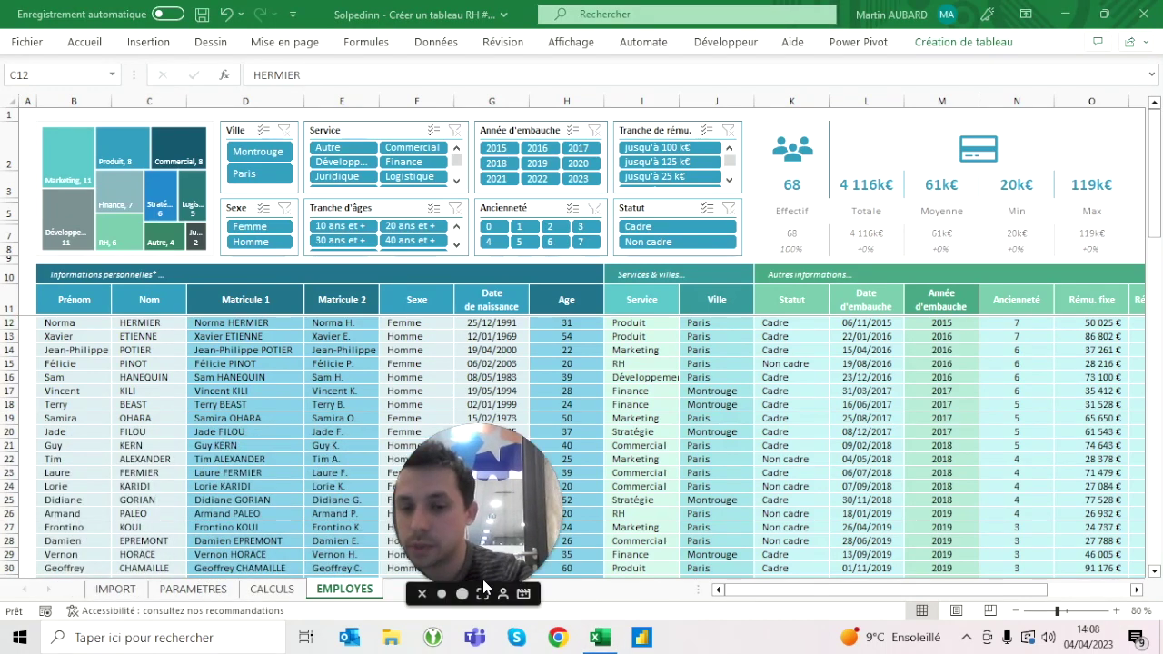
pyautogui.click(104, 591)
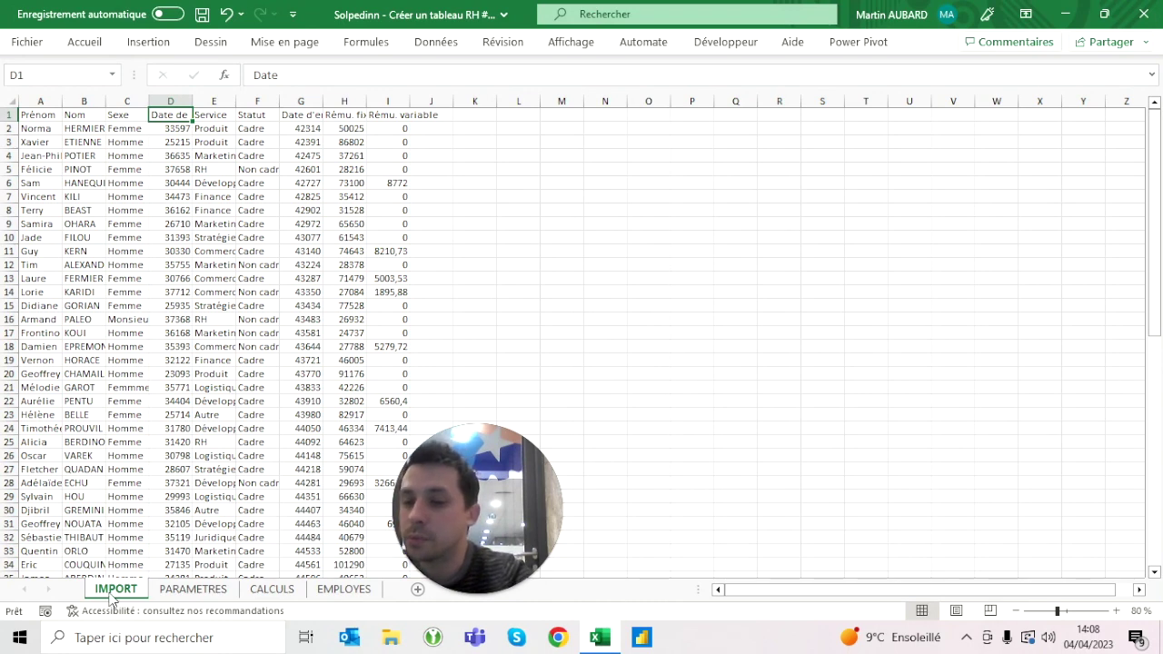
pyautogui.click(342, 589)
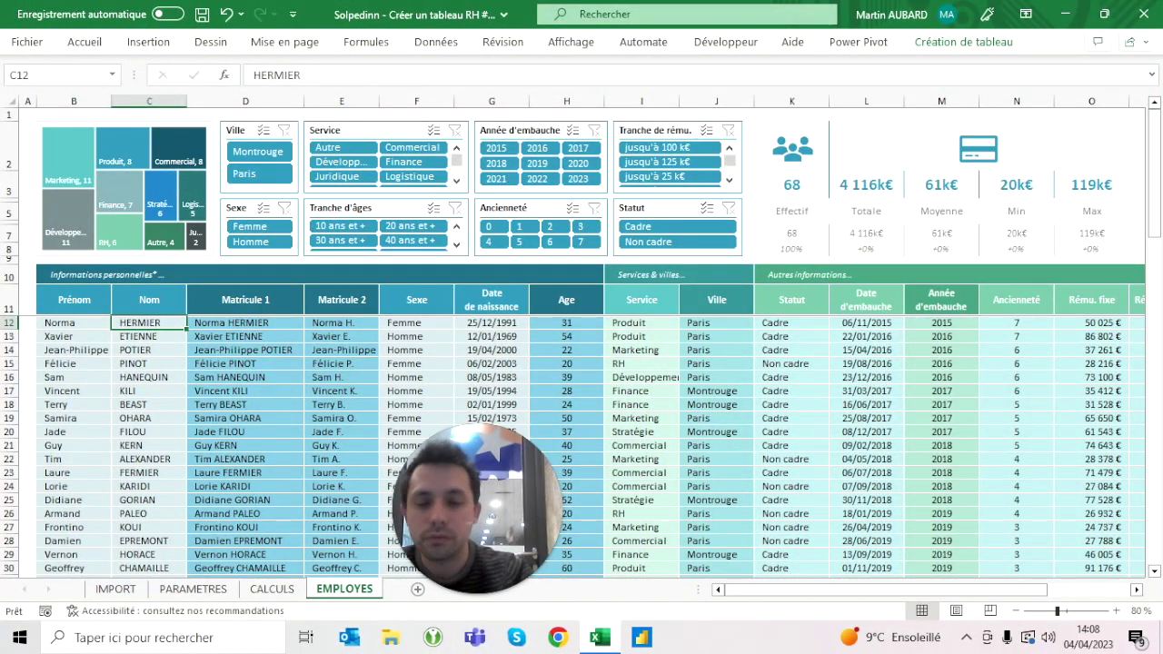
pyautogui.click(475, 481)
pyautogui.moveTo(475, 479); pyautogui.dragTo(100, 507)
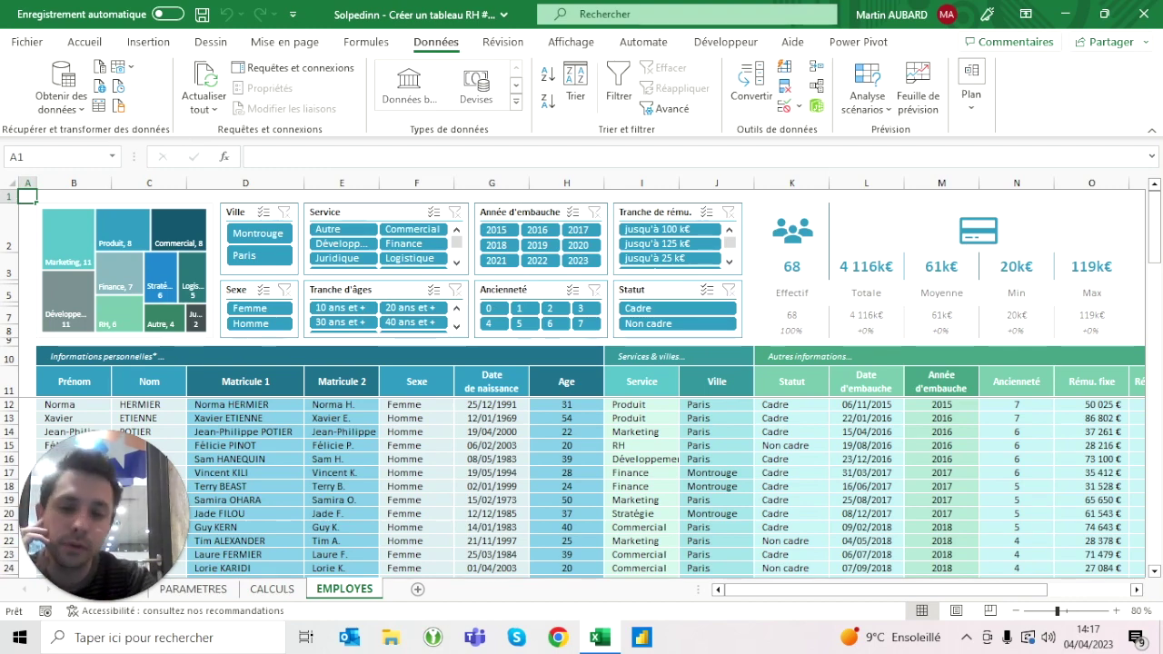
# Add a new blank worksheet named EMPLOYES 2.
pyautogui.click(418, 589)
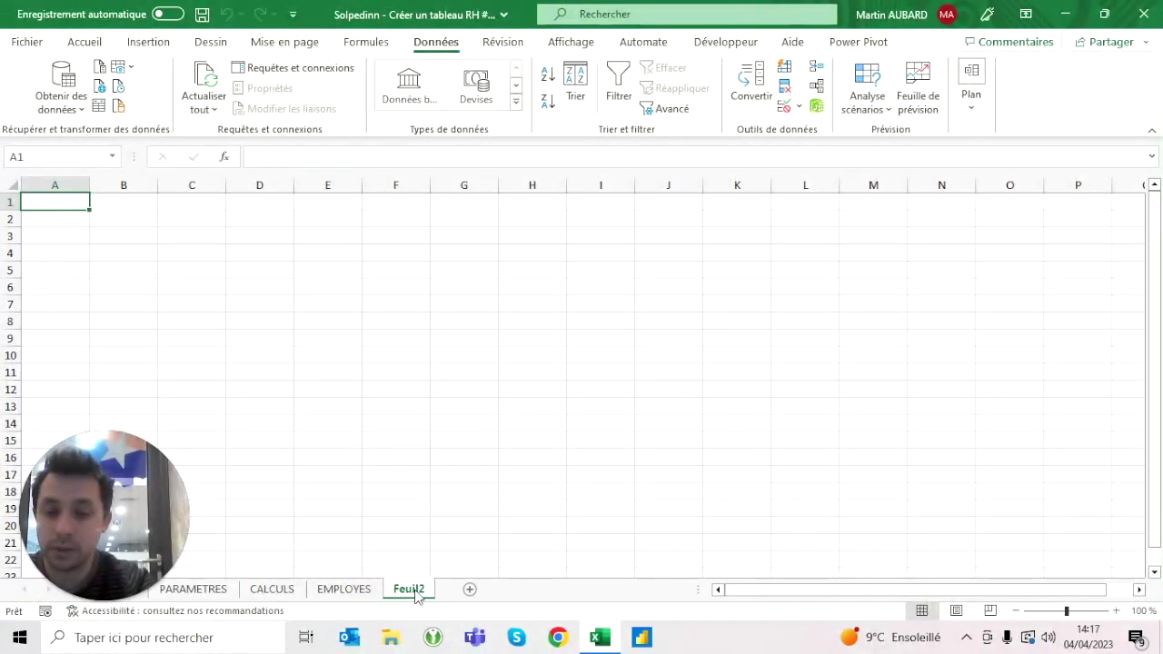
pyautogui.doubleClick(409, 590)
pyautogui.write('EMPLOYES 2')
pyautogui.press('Return')
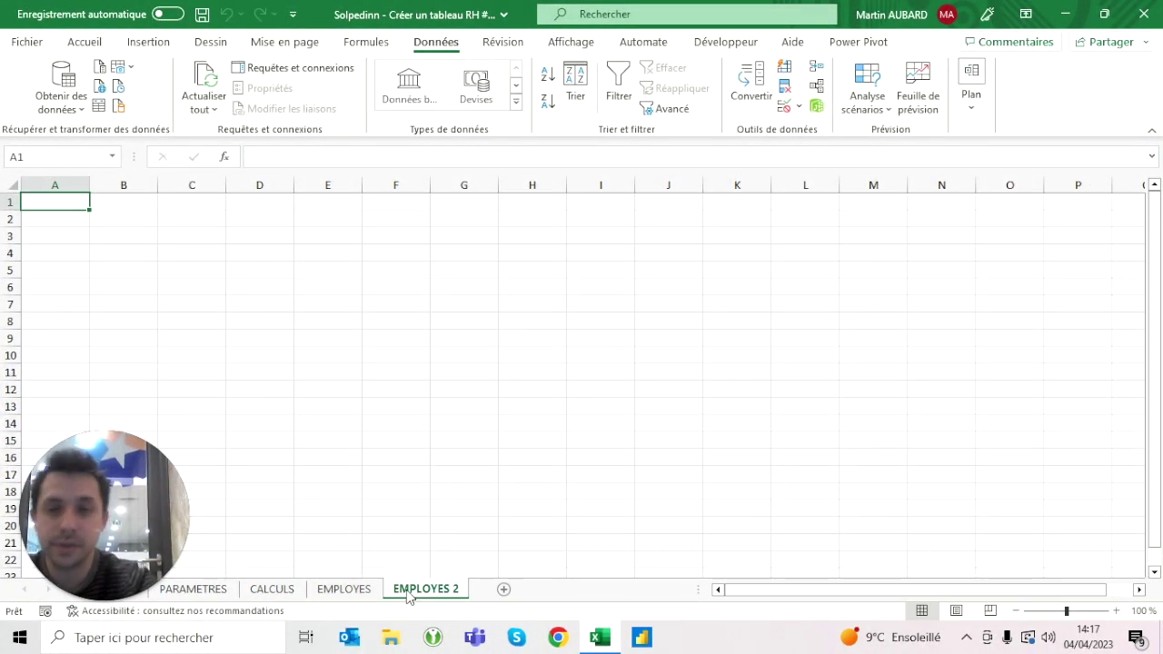
# Collapse the ribbon and go to the empty EMPLOYES 2 sheet, selecting cell K2.
pyautogui.click(350, 593)
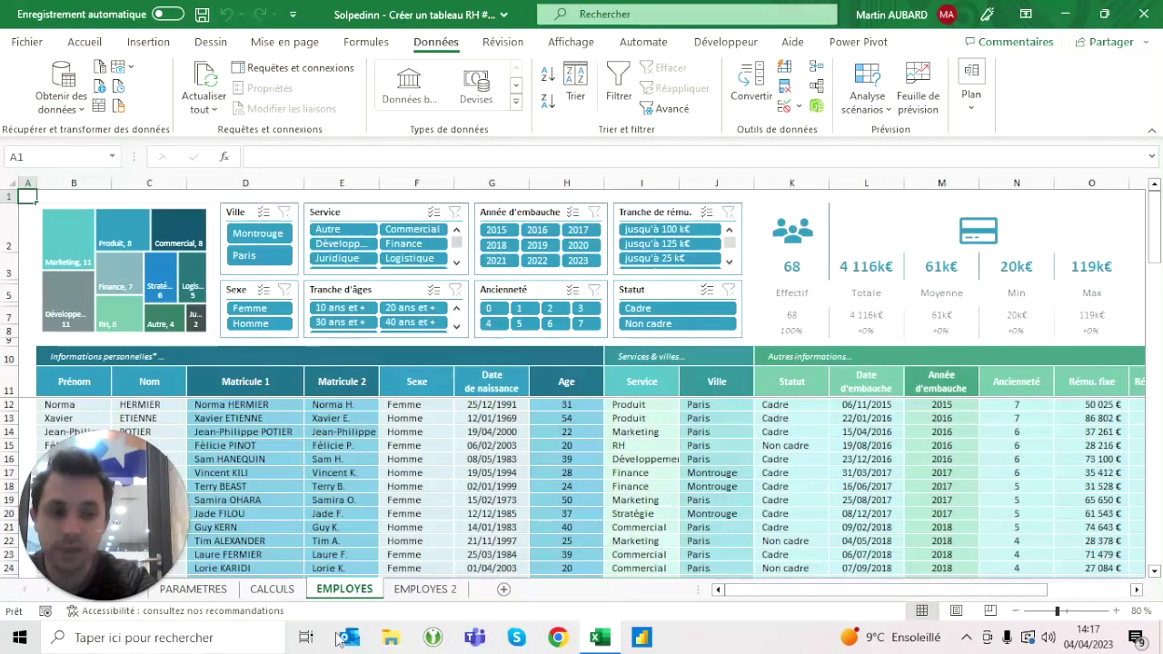
pyautogui.click(418, 591)
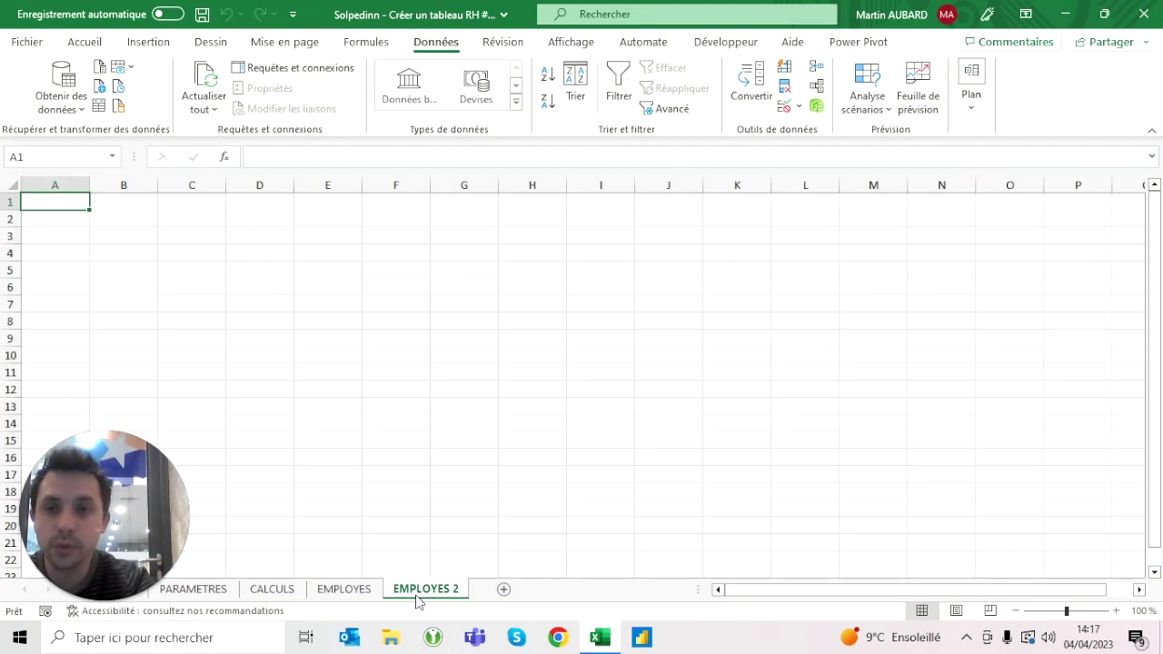
pyautogui.click(349, 592)
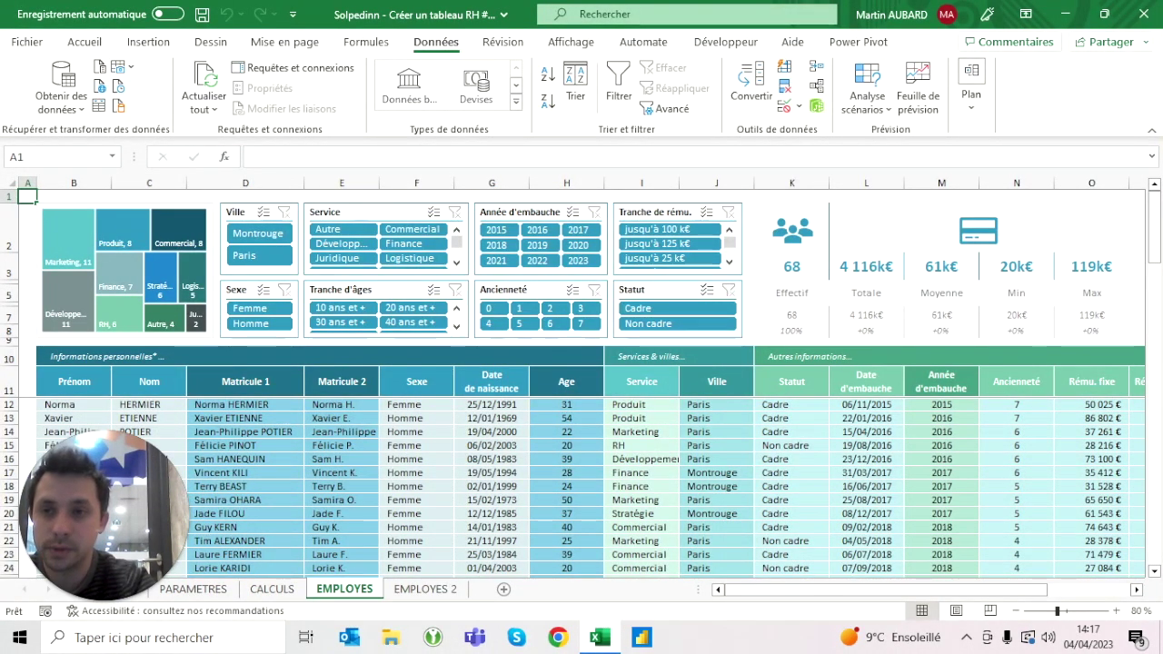
pyautogui.click(86, 43)
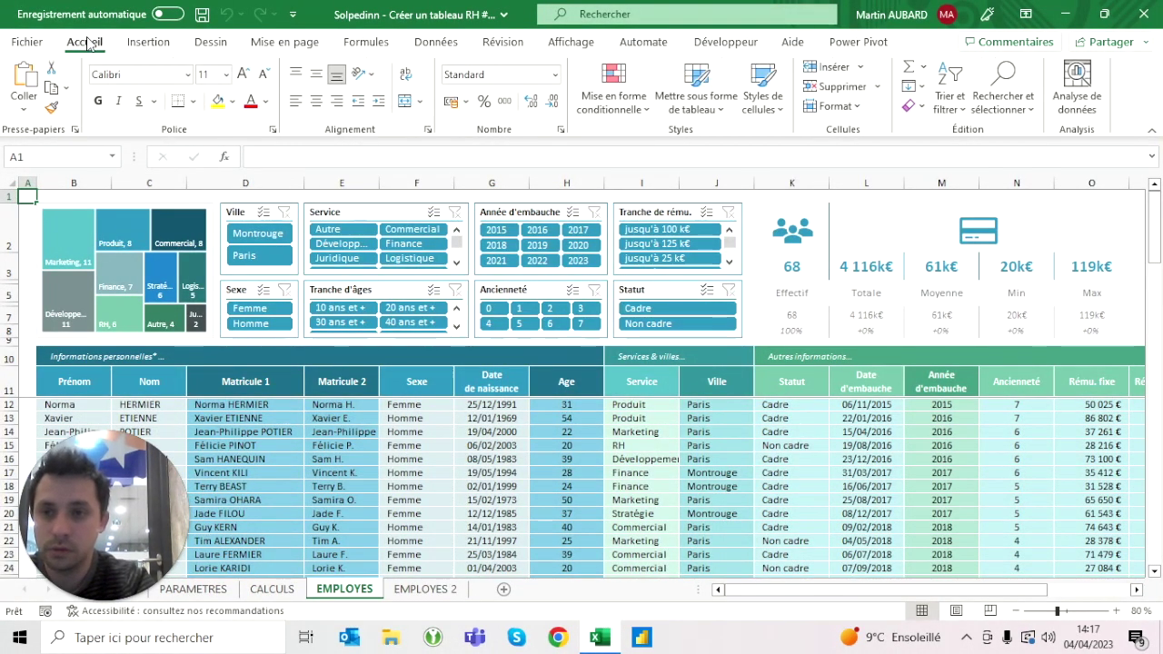
pyautogui.doubleClick(86, 43)
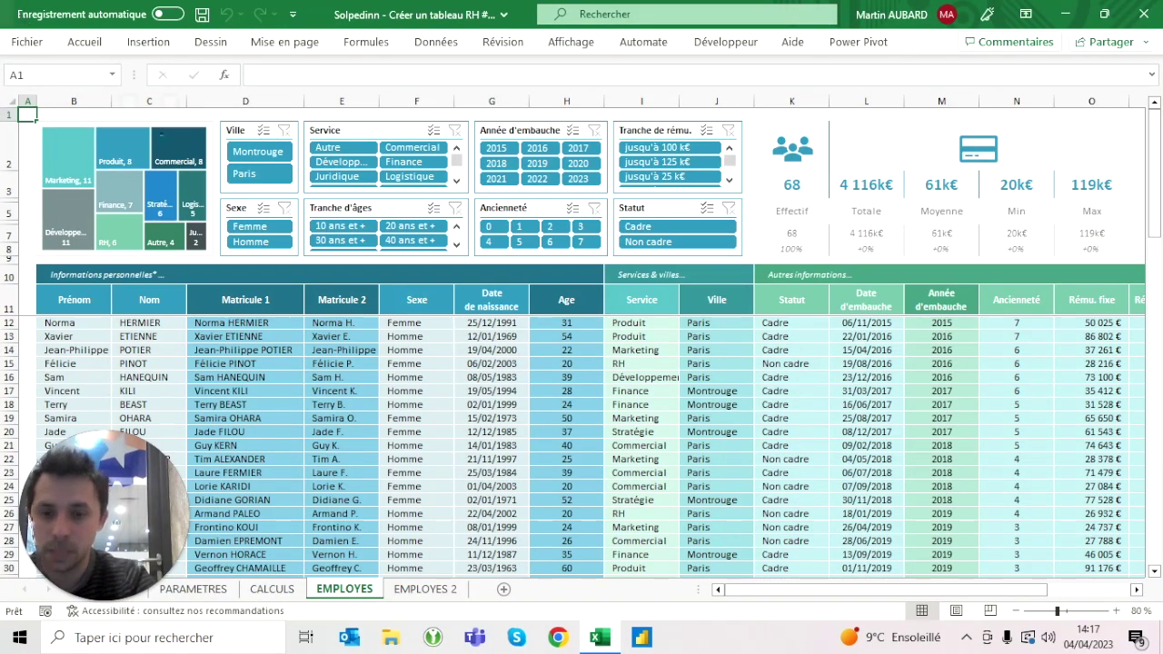
pyautogui.hotkey('ctrl', 'pagedown')
pyautogui.click(737, 138)
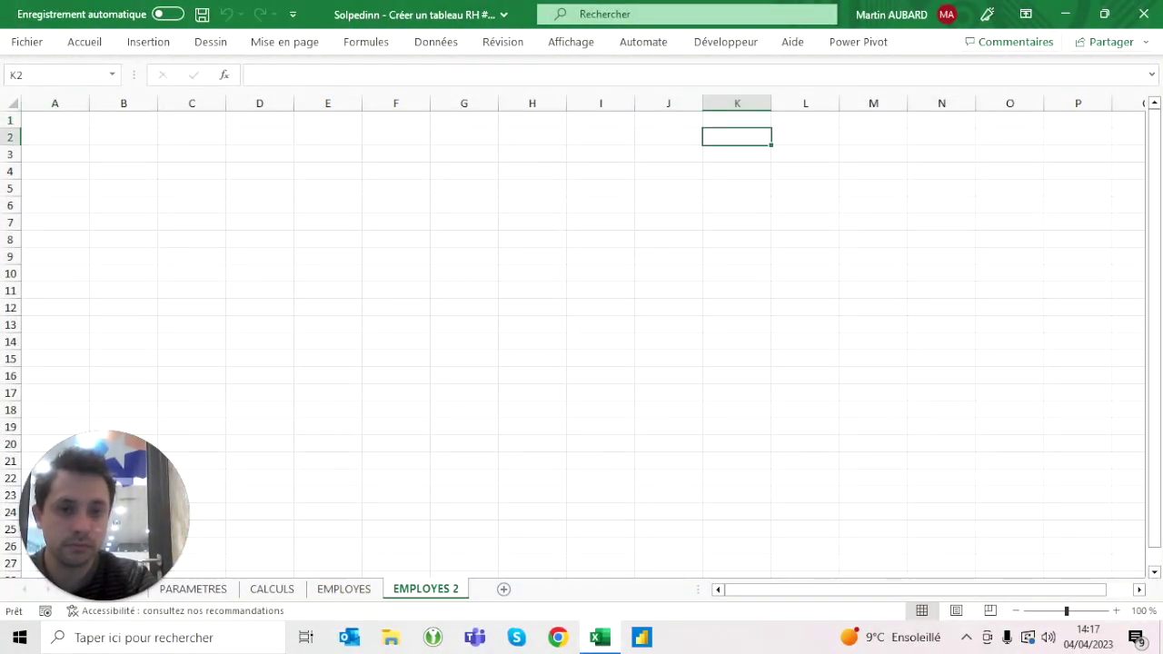
# Paste the dashboard screenshot at K2, resize it to 8 cm tall and nudge it left.
pyautogui.hotkey('ctrl', 'v')
pyautogui.click(982, 43)
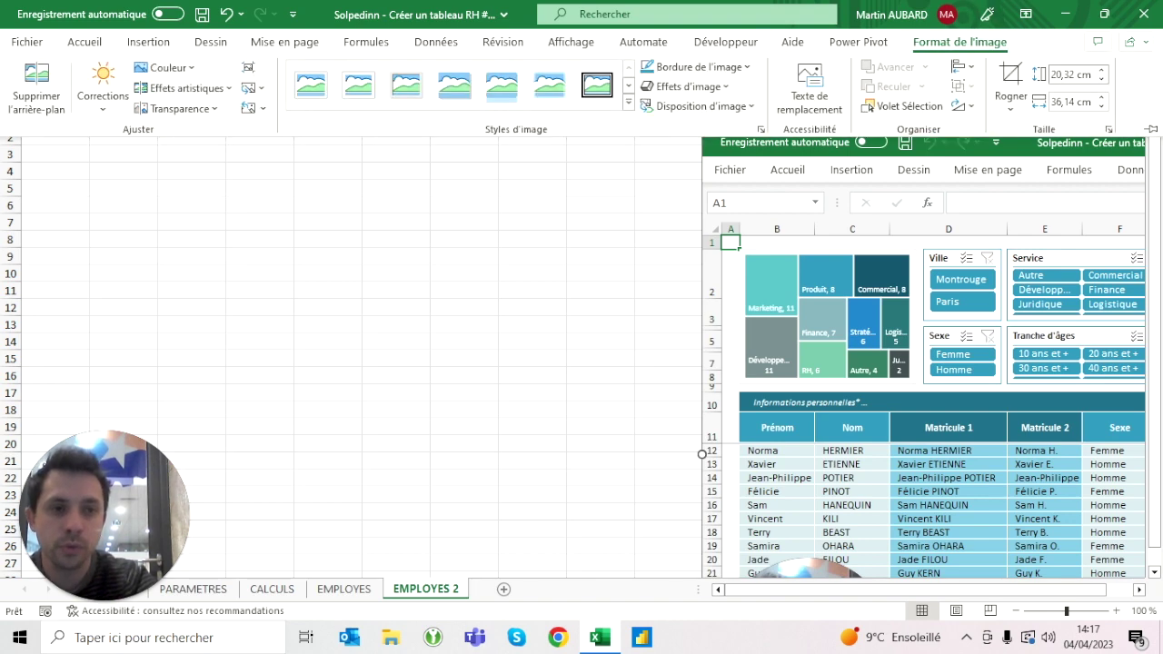
pyautogui.click(1075, 74)
pyautogui.write('10')
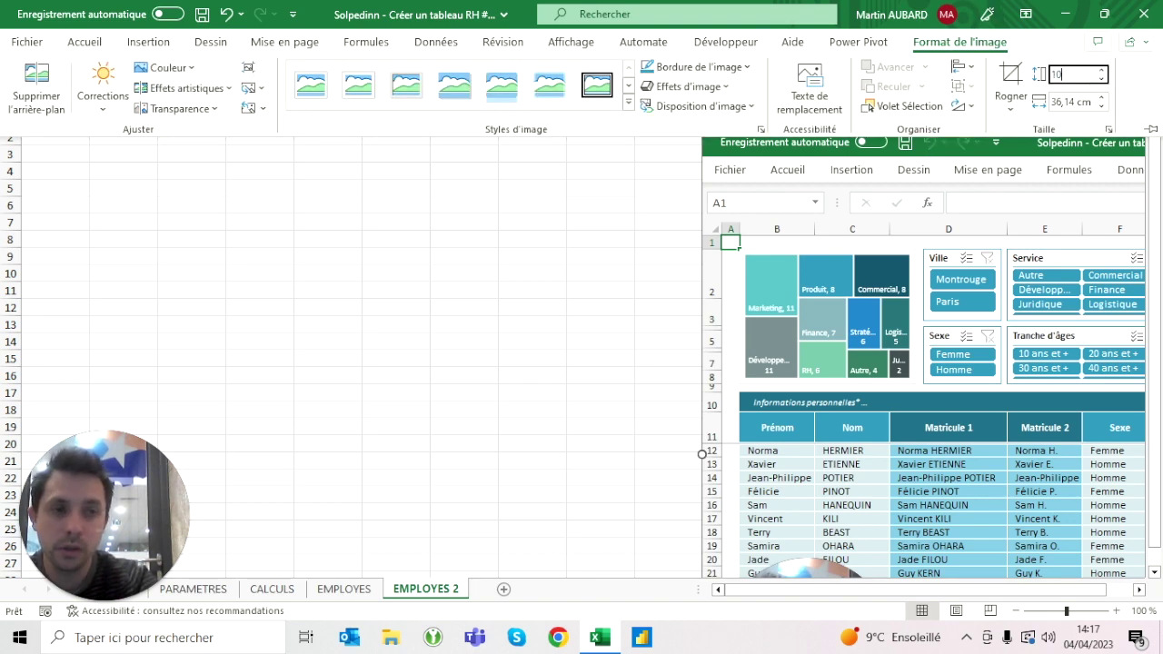
pyautogui.press('Return')
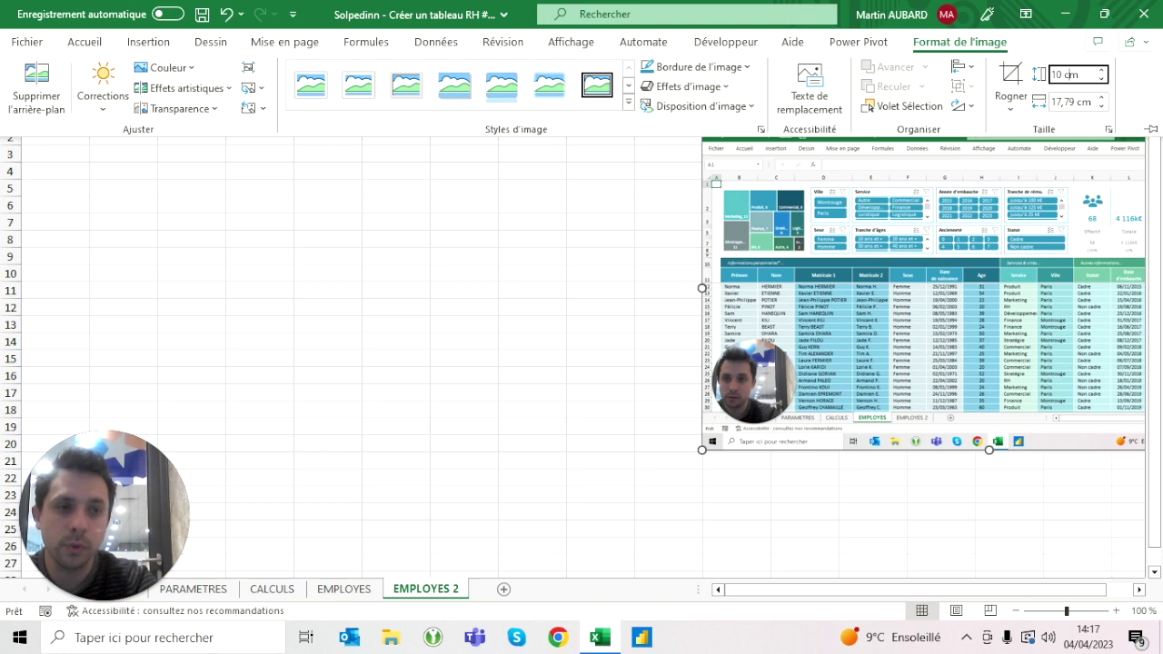
pyautogui.write('8')
pyautogui.press('Return')
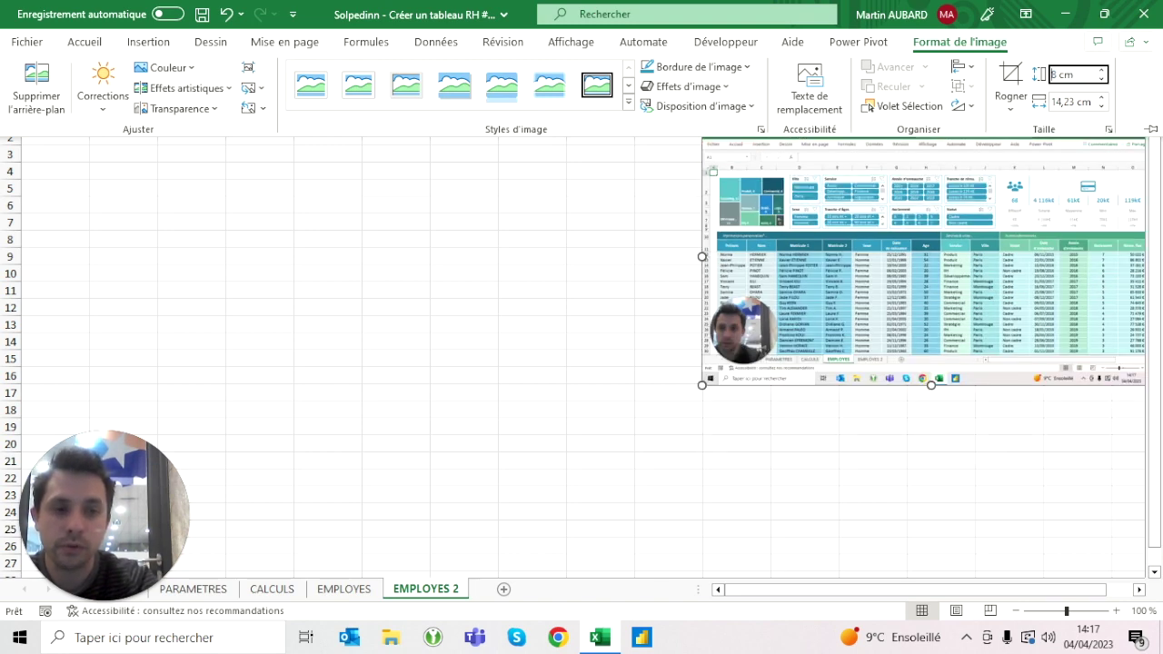
pyautogui.press('Escape')
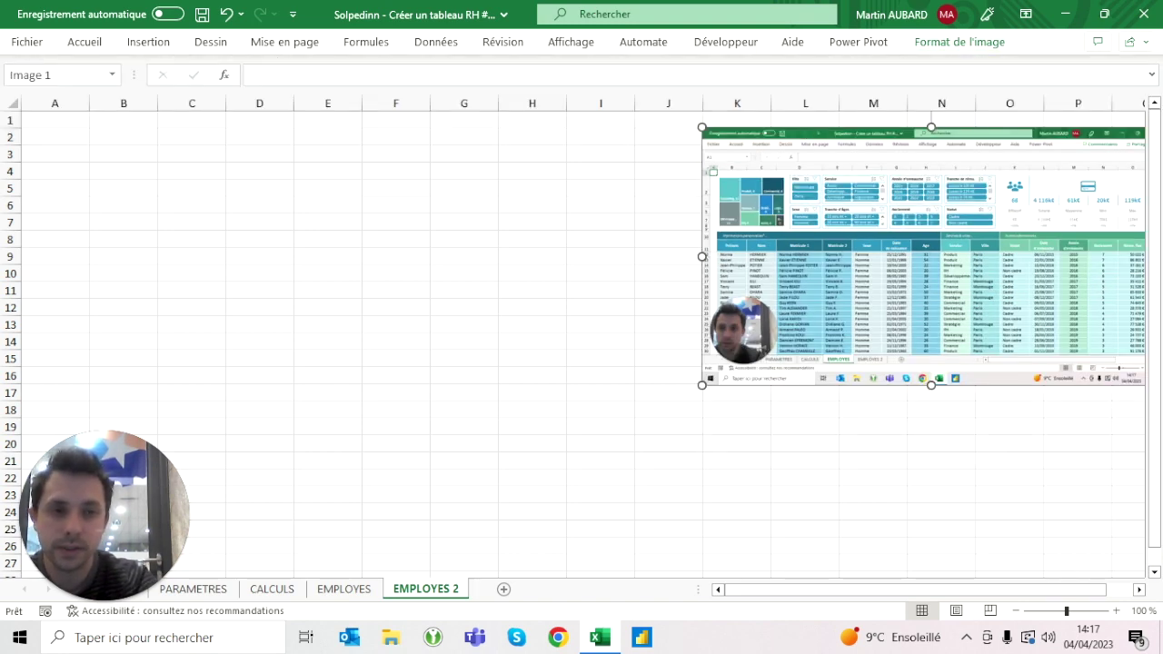
pyautogui.moveTo(923, 256); pyautogui.dragTo(893, 258)
pyautogui.press('Escape')
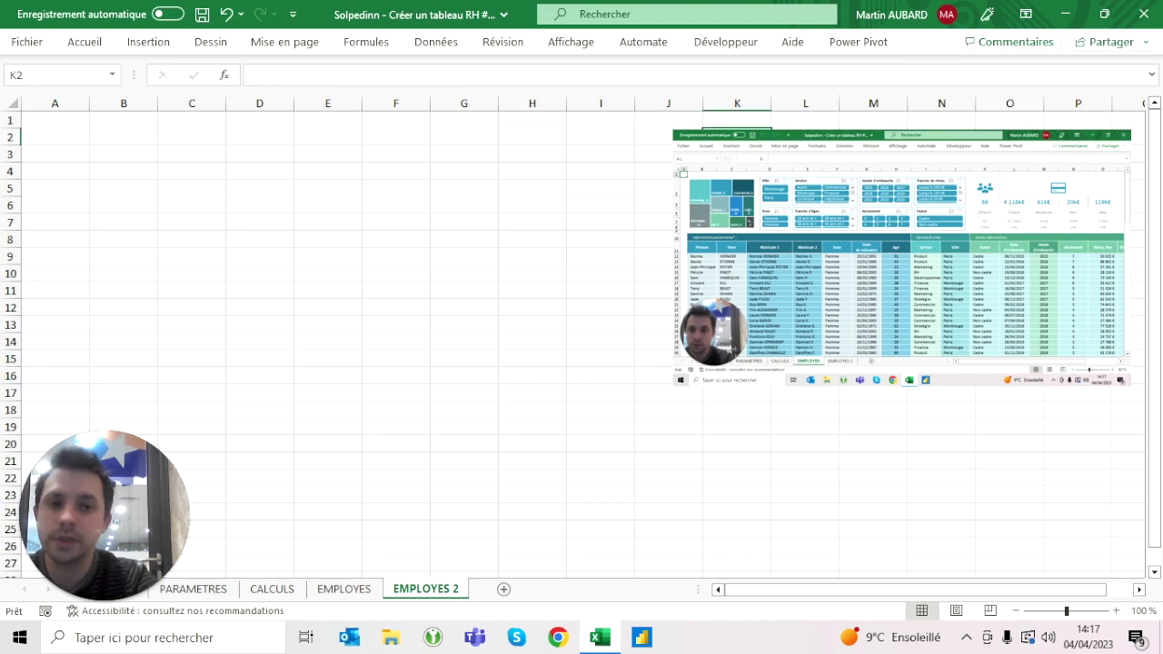
# Select cell C5 and pin the ribbon permanently expanded on the Données tab.
pyautogui.click(463, 256)
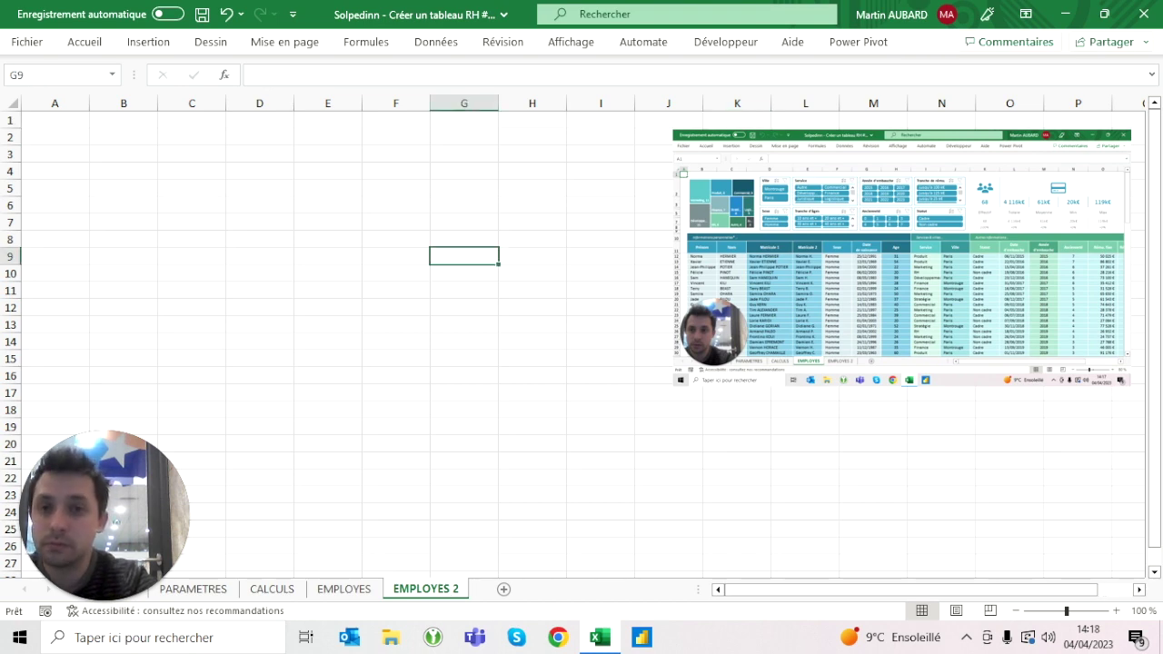
pyautogui.click(190, 188)
pyautogui.doubleClick(84, 47)
pyautogui.click(432, 43)
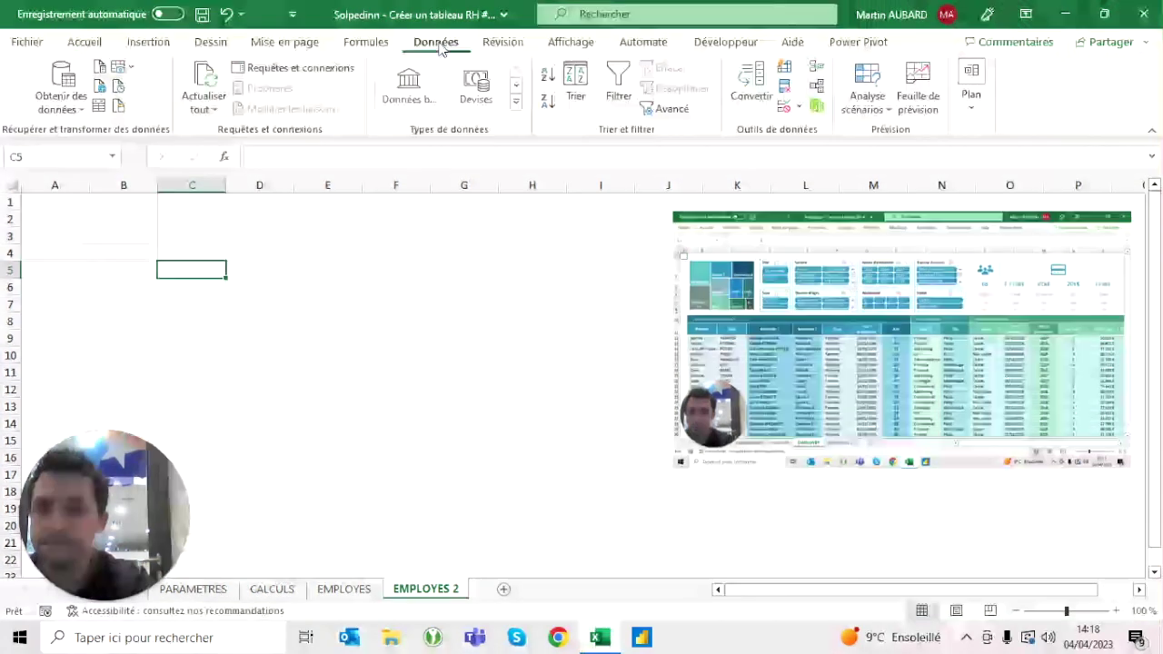
# Get data from the Excel workbook Solpedinn - Créer un tableau RH #2.xlsx.
pyautogui.click(73, 105)
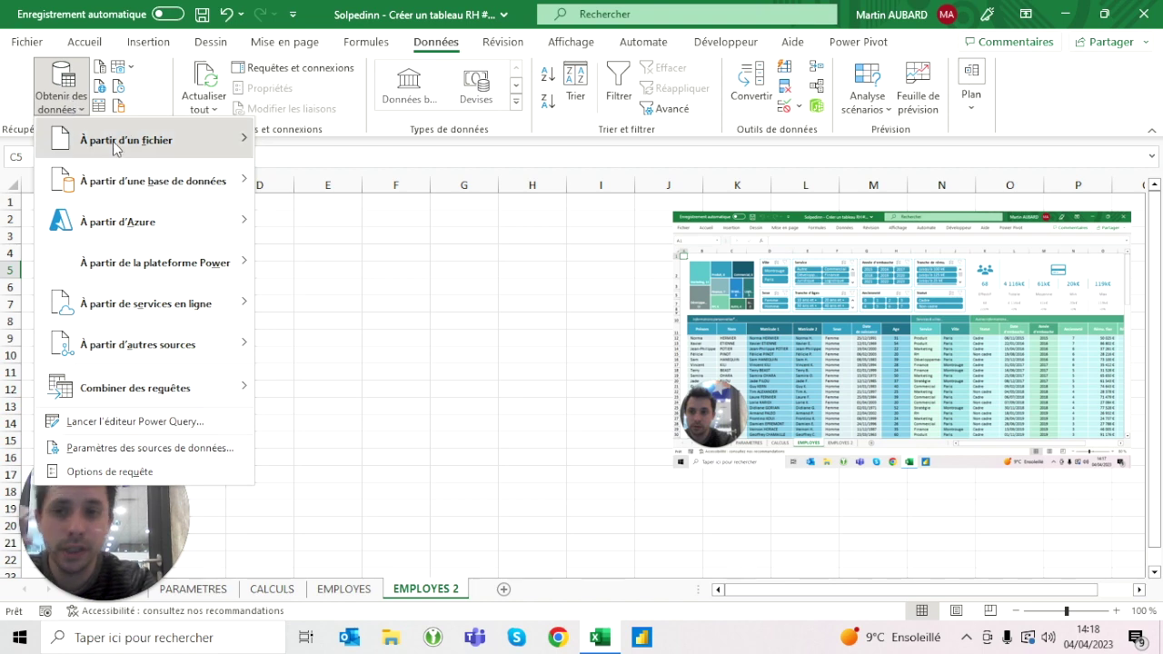
pyautogui.moveTo(115, 147)
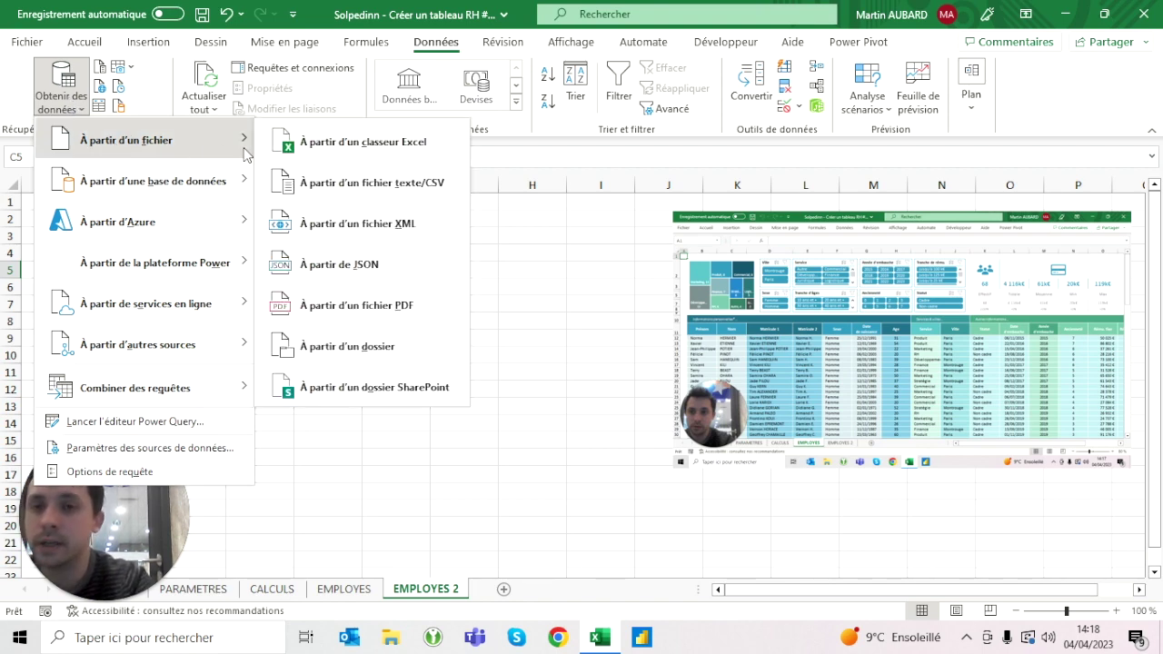
pyautogui.click(316, 150)
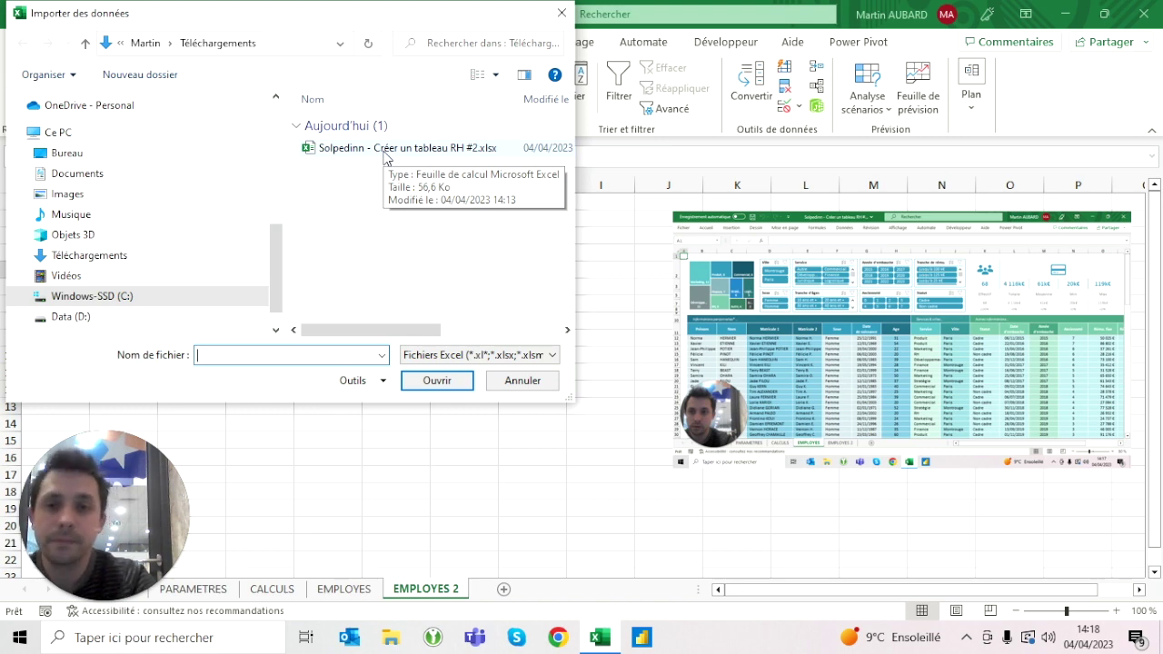
pyautogui.click(384, 151)
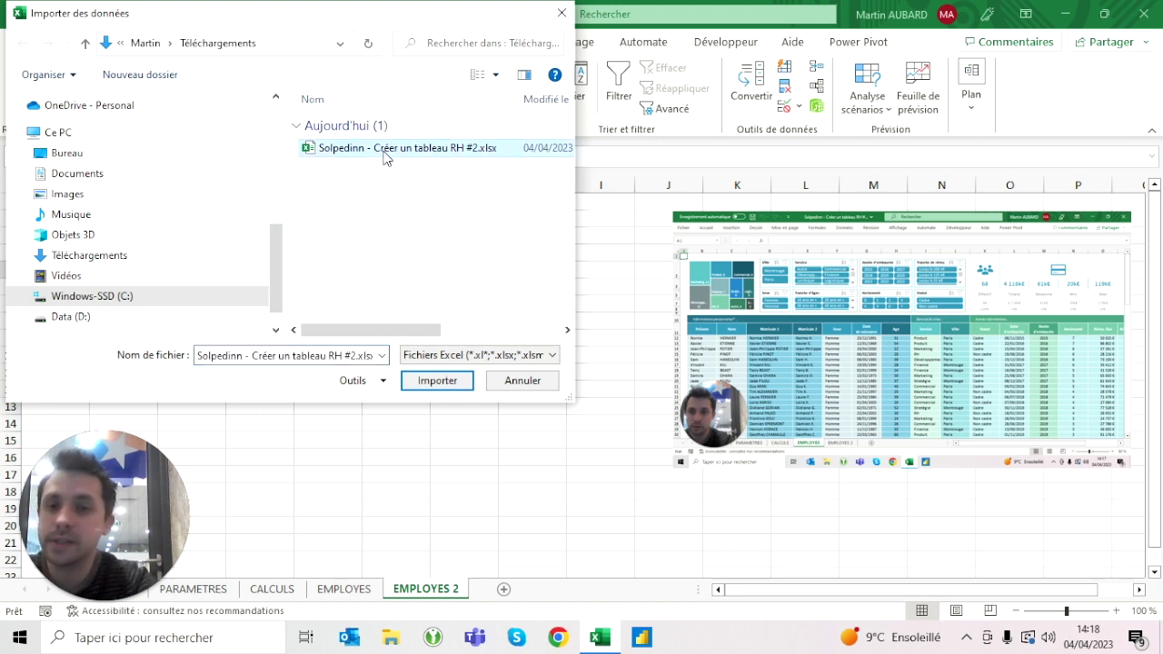
pyautogui.click(446, 383)
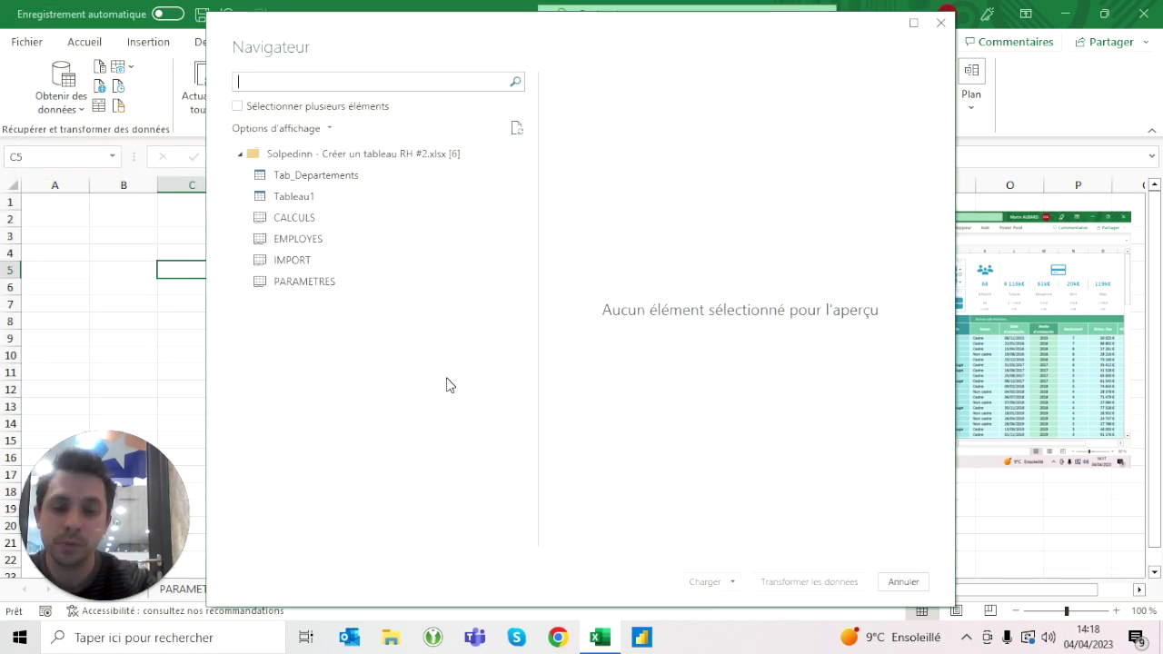
# Preview the IMPORT sheet in the Navigator and choose Charger dans….
pyautogui.click(292, 262)
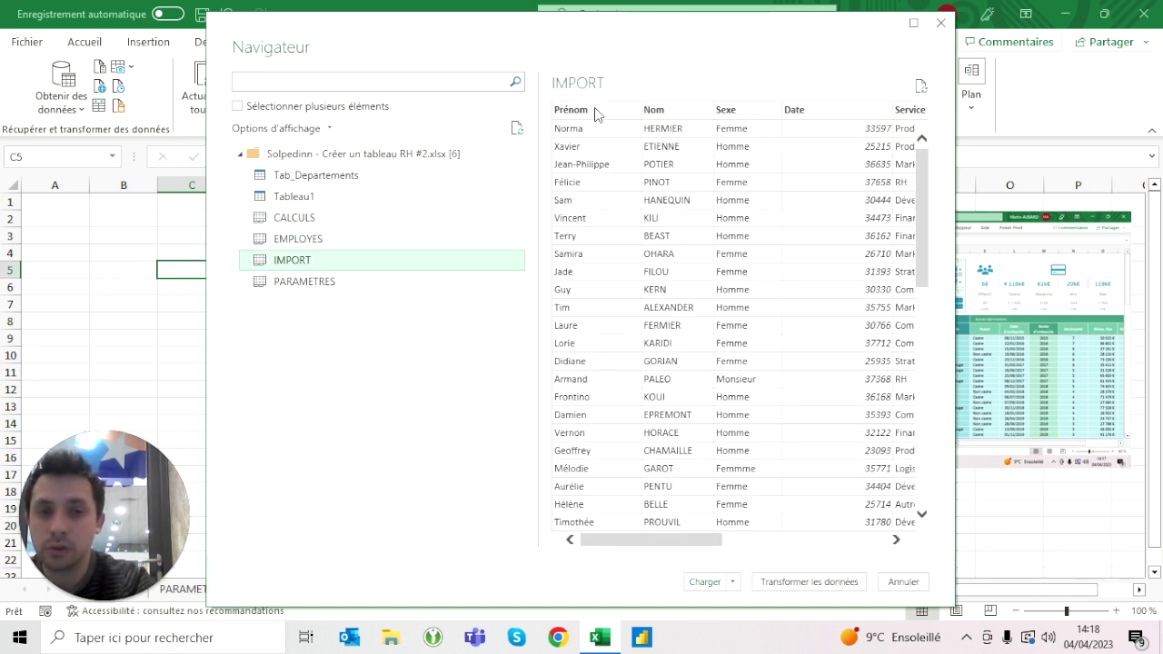
pyautogui.hscroll(5, 808, 200)
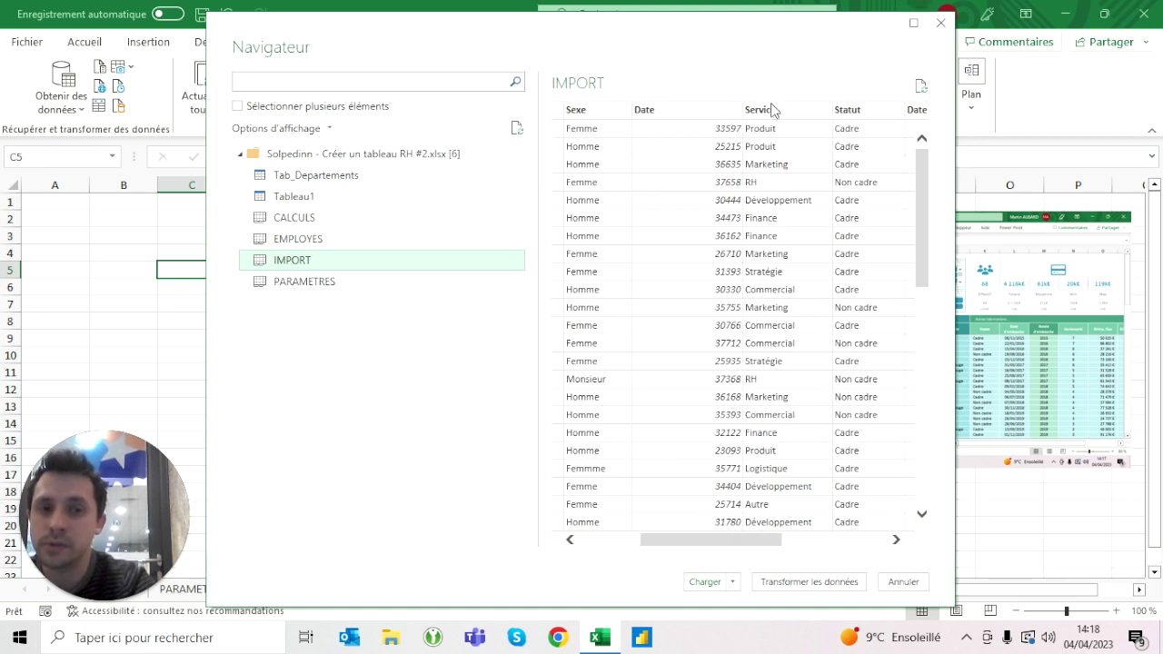
pyautogui.hscroll(-3, 693, 155)
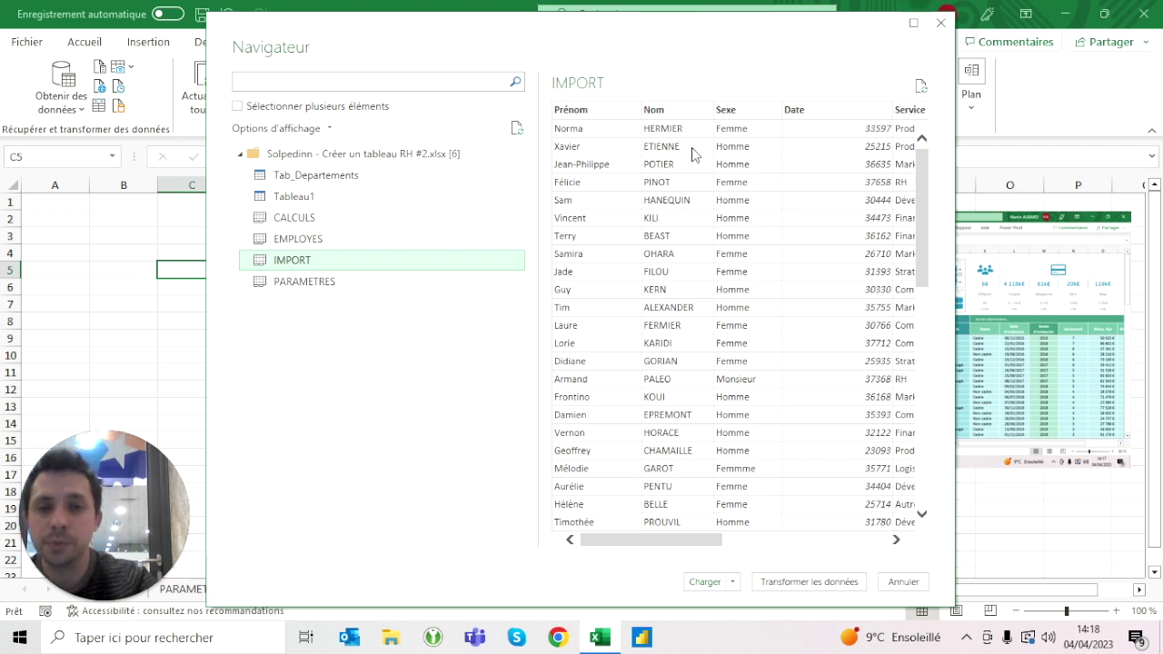
pyautogui.click(732, 583)
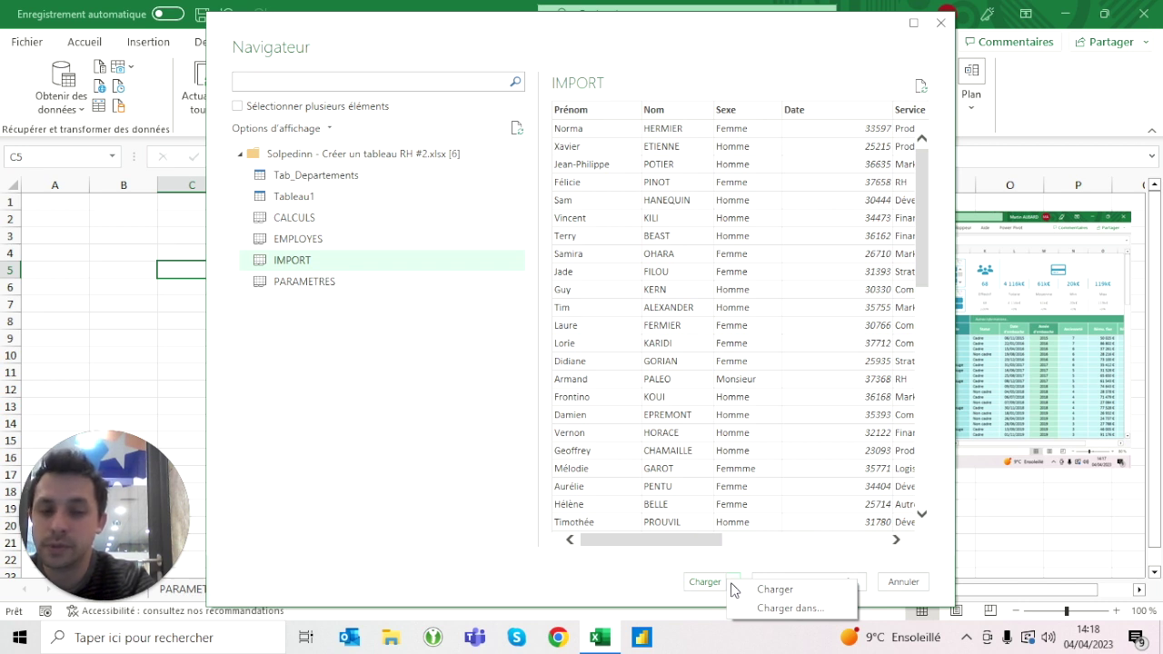
pyautogui.click(773, 609)
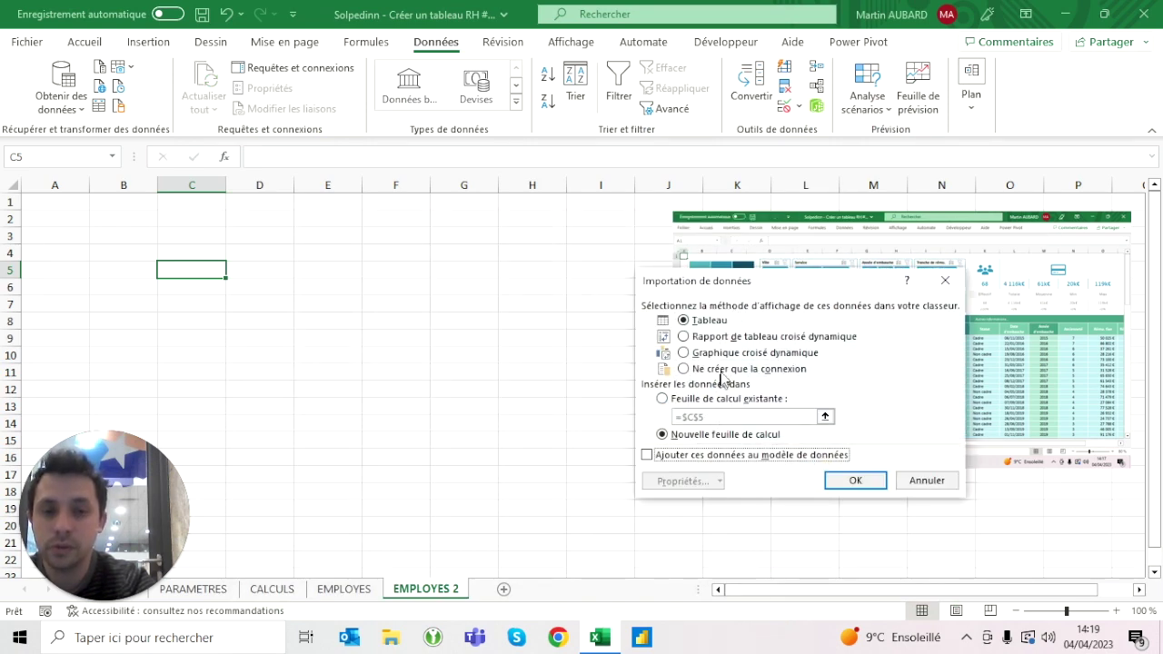
# Load IMPORT as a table at B11 of the existing sheet, also adding it to the data model.
pyautogui.click(707, 323)
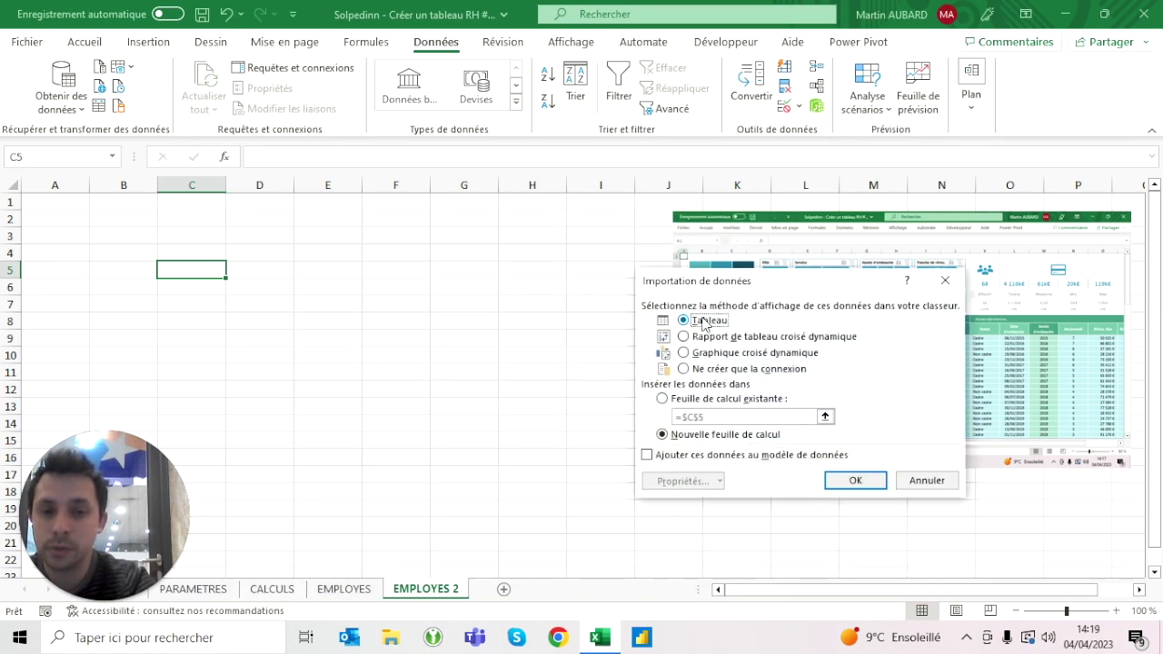
pyautogui.click(690, 400)
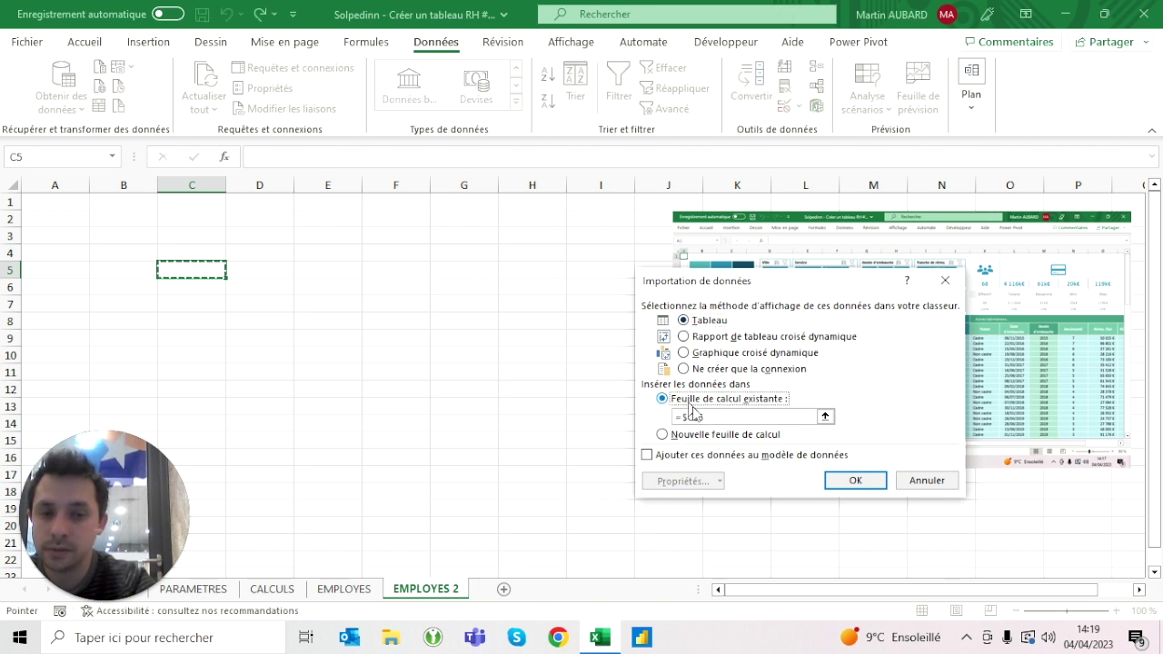
pyautogui.press('BackSpace')
pyautogui.click(122, 372)
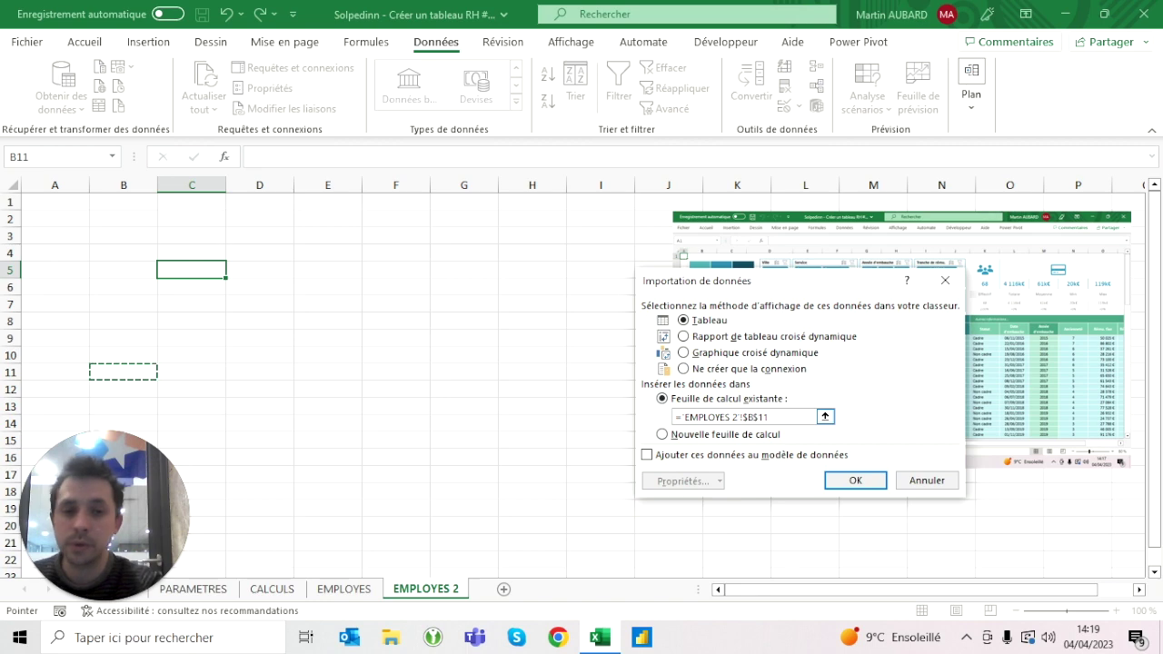
pyautogui.moveTo(818, 281)
pyautogui.mouseDown()
pyautogui.moveTo(578, 170)
pyautogui.moveTo(520, 103)
pyautogui.mouseUp()
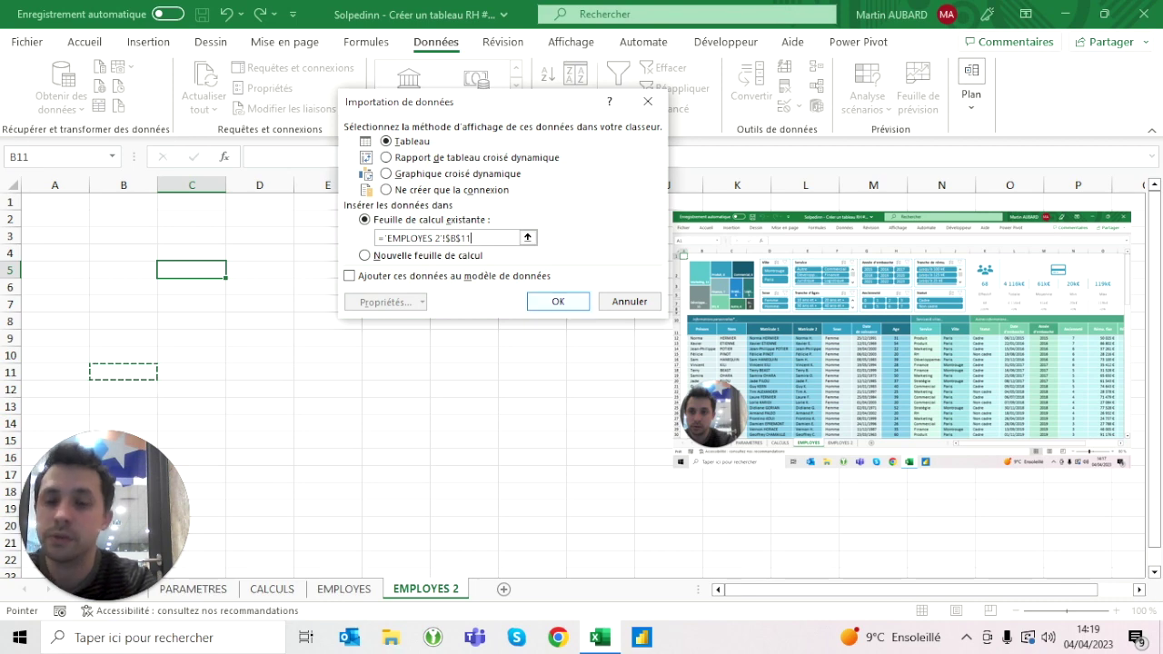
pyautogui.click(349, 276)
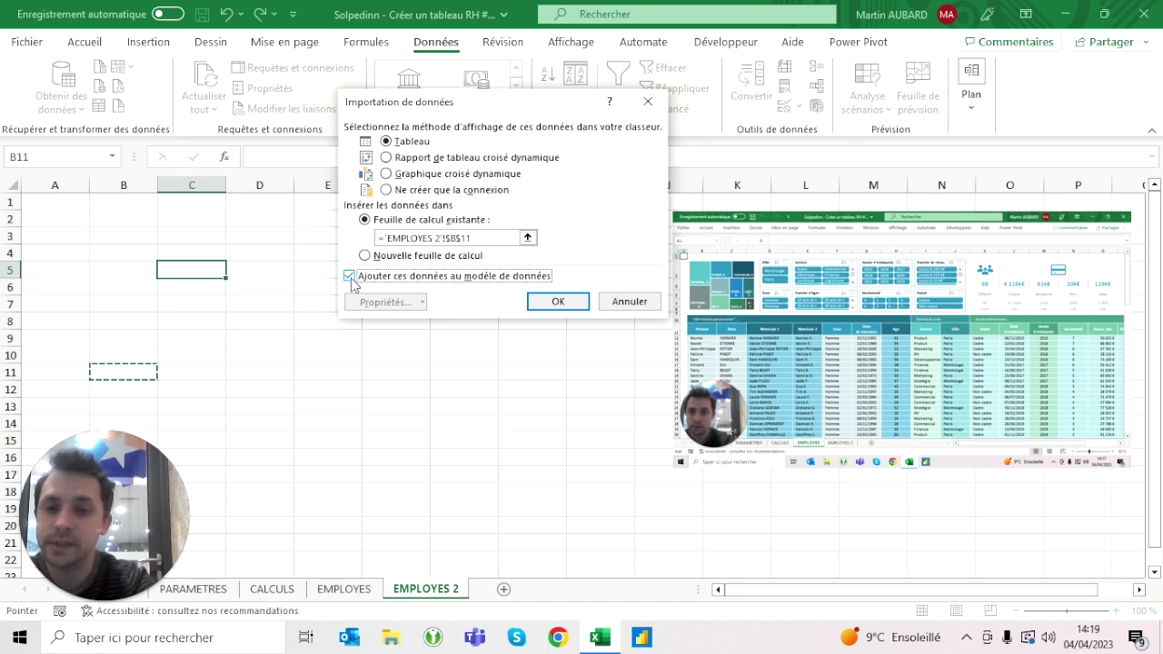
pyautogui.click(558, 301)
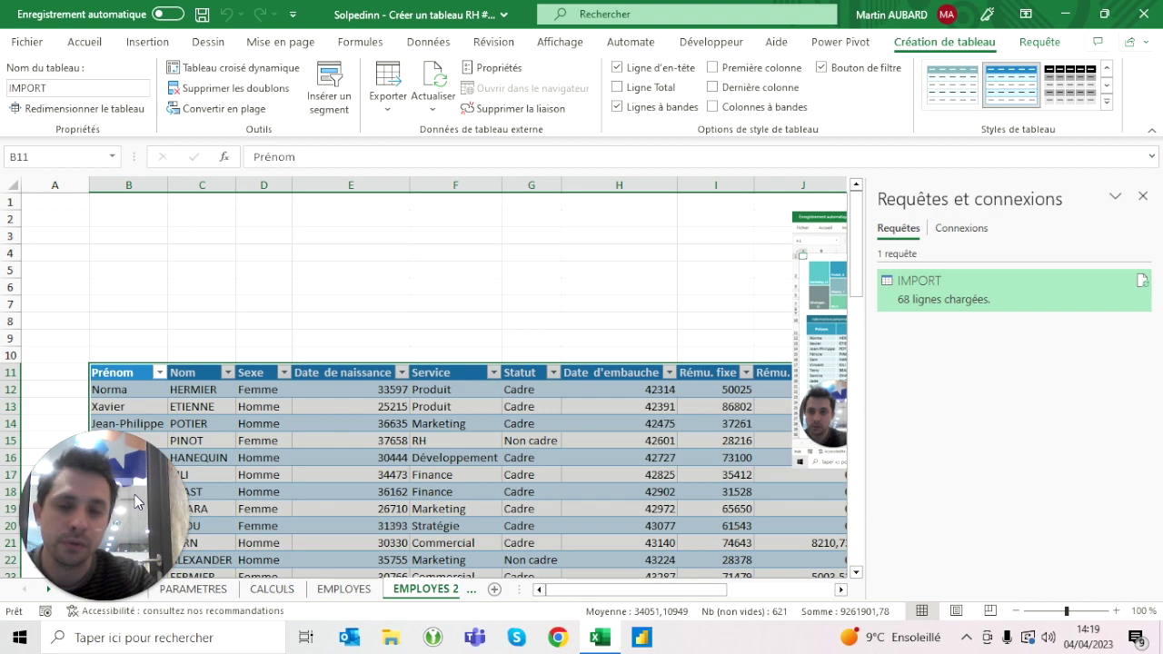
# Let the 68-row IMPORT query finish loading, then select a cell above the table.
pyautogui.click(201, 338)
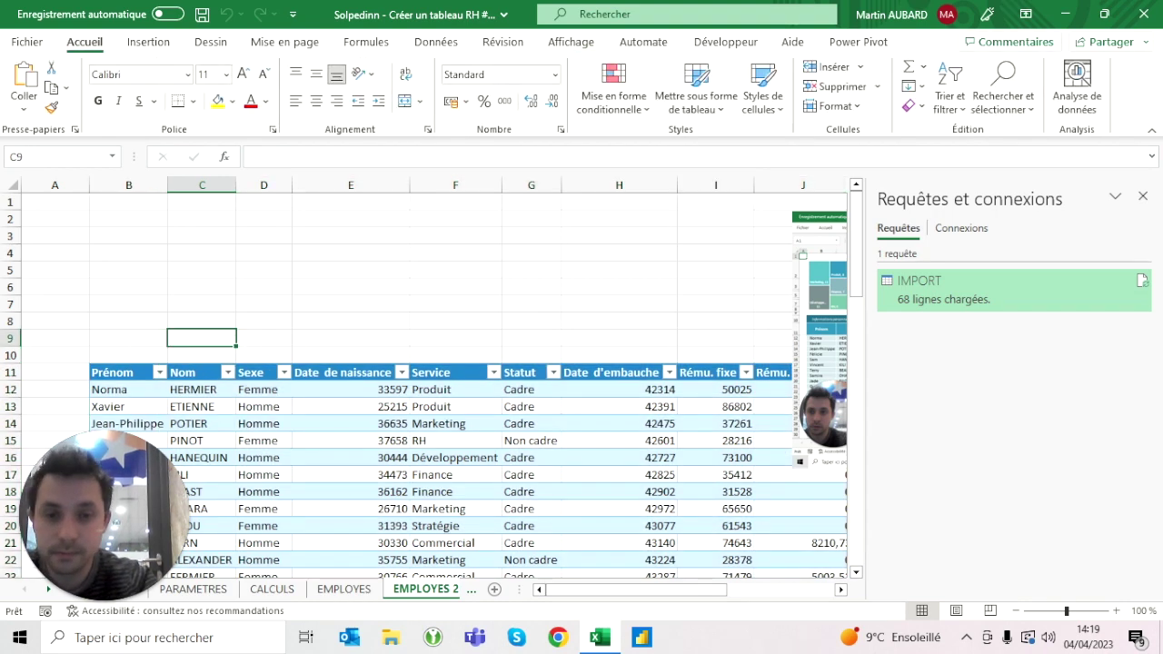
# Delete table rows 13–14, then use Actualiser tout to restore them from the import.
pyautogui.click(351, 491)
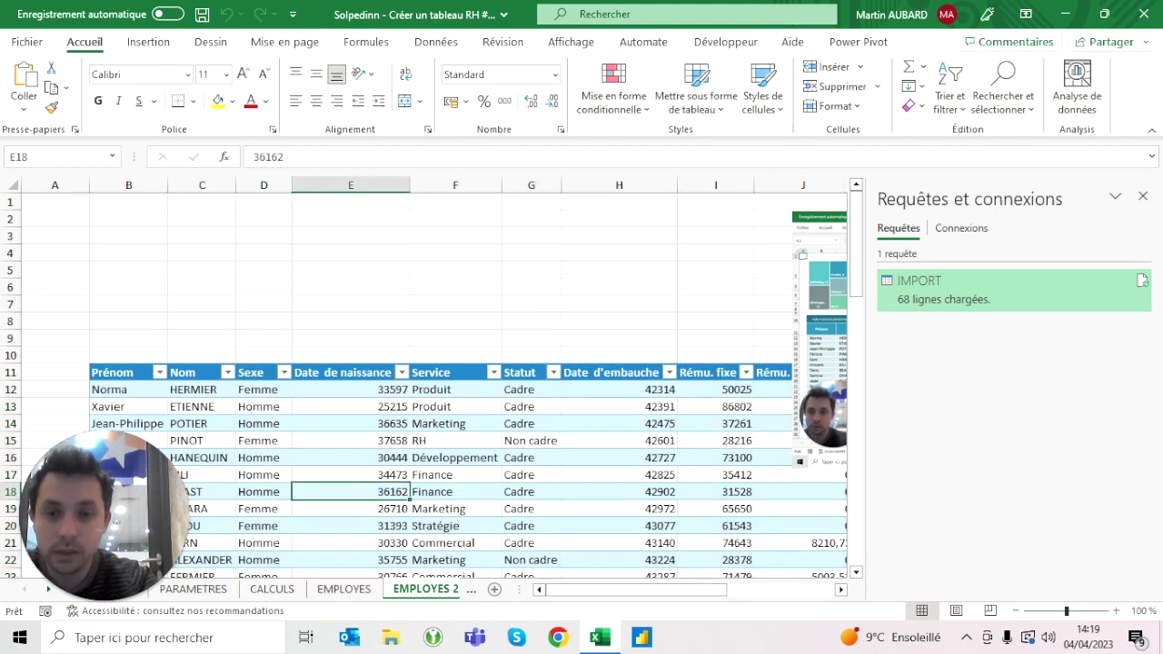
pyautogui.click(1143, 196)
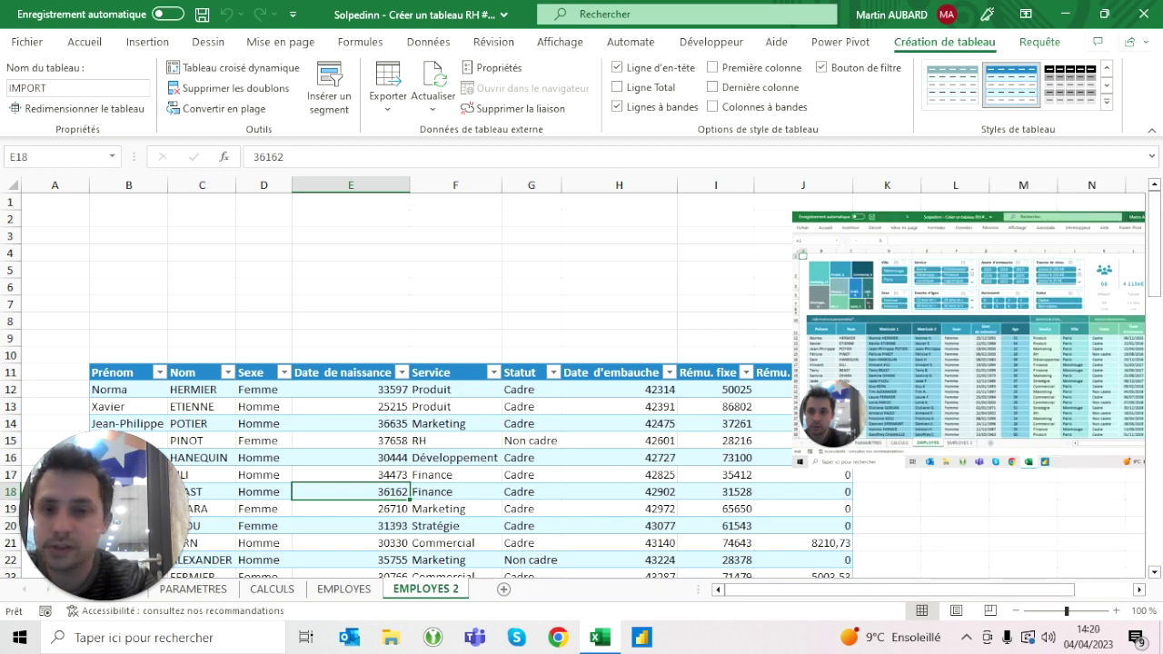
pyautogui.moveTo(10, 406); pyautogui.dragTo(10, 423)
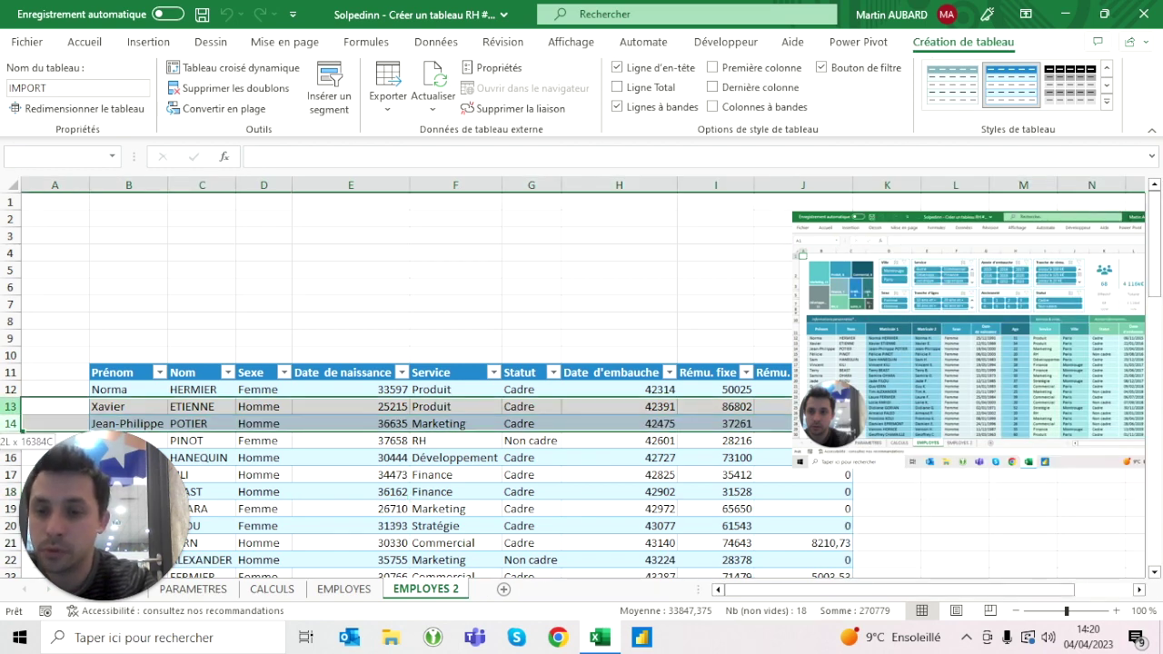
pyautogui.rightClick(11, 423)
pyautogui.click(61, 290)
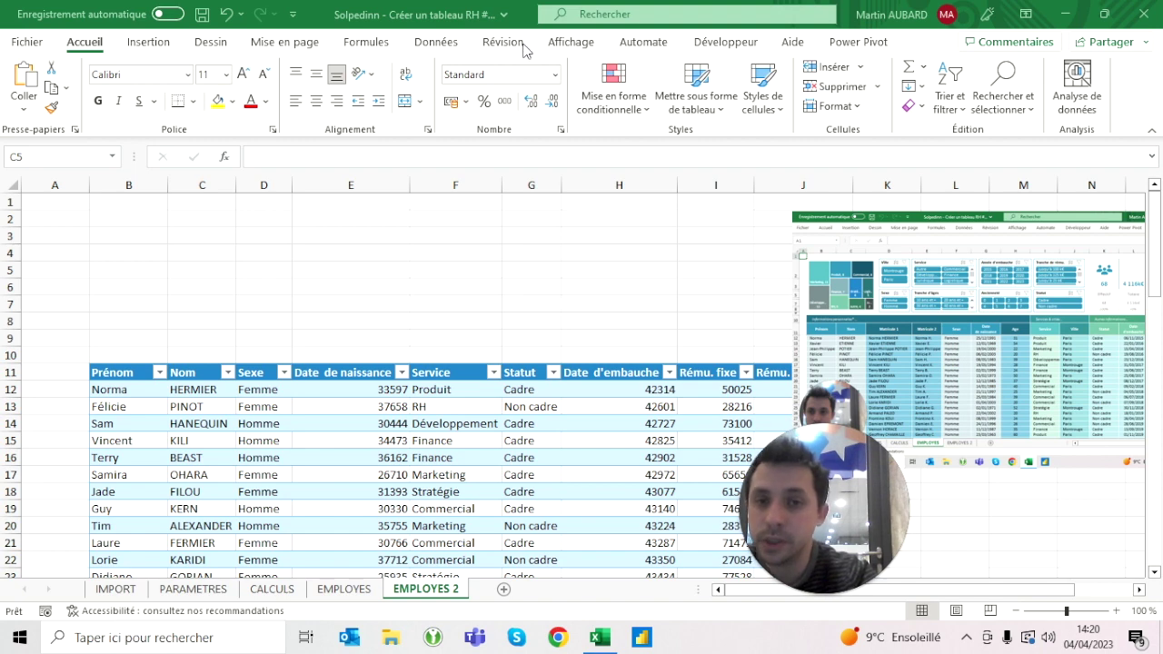
pyautogui.click(437, 46)
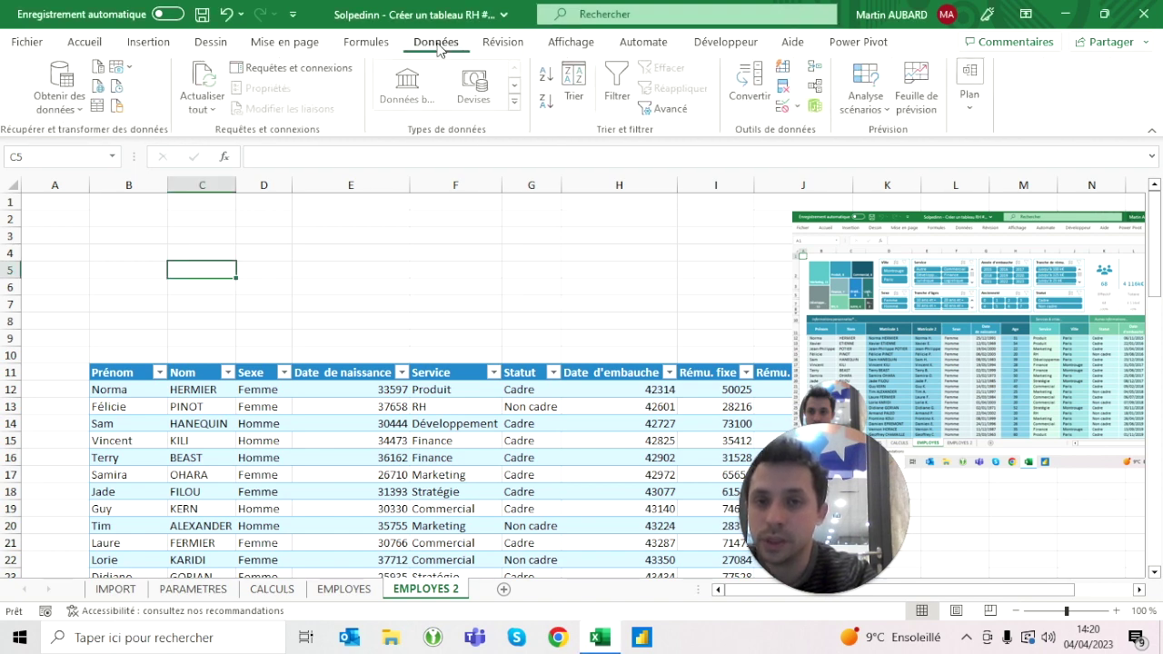
pyautogui.click(205, 82)
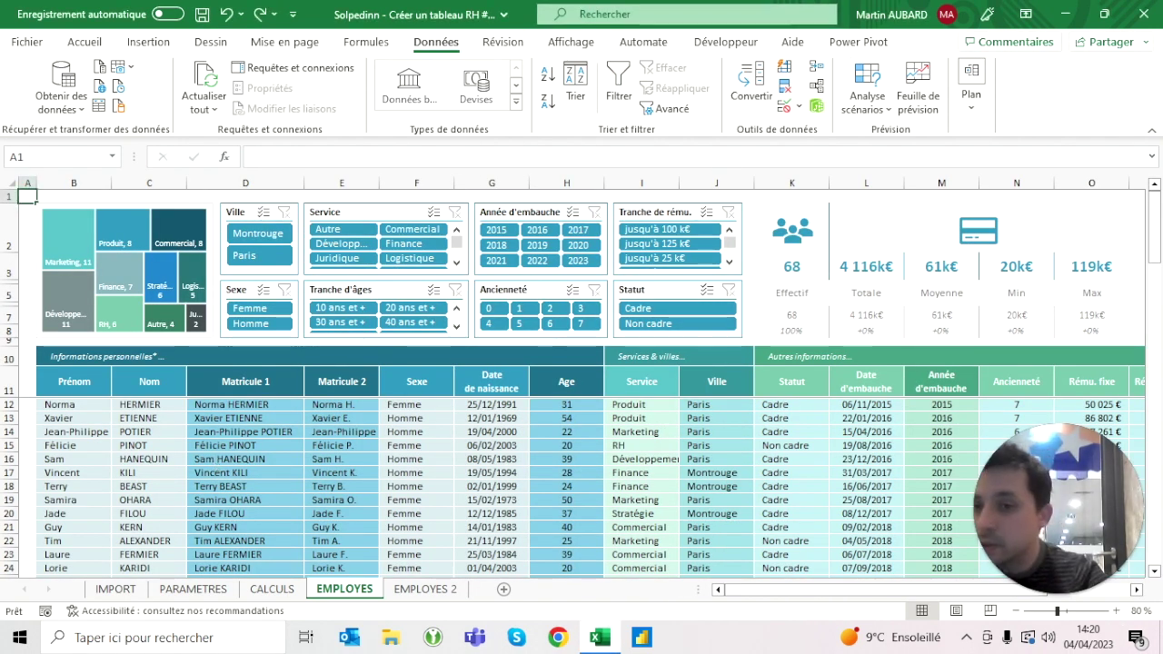
# Select the personal info block B11:E18 and inspect cells C12 and D12.
pyautogui.moveTo(75, 382); pyautogui.dragTo(342, 486)
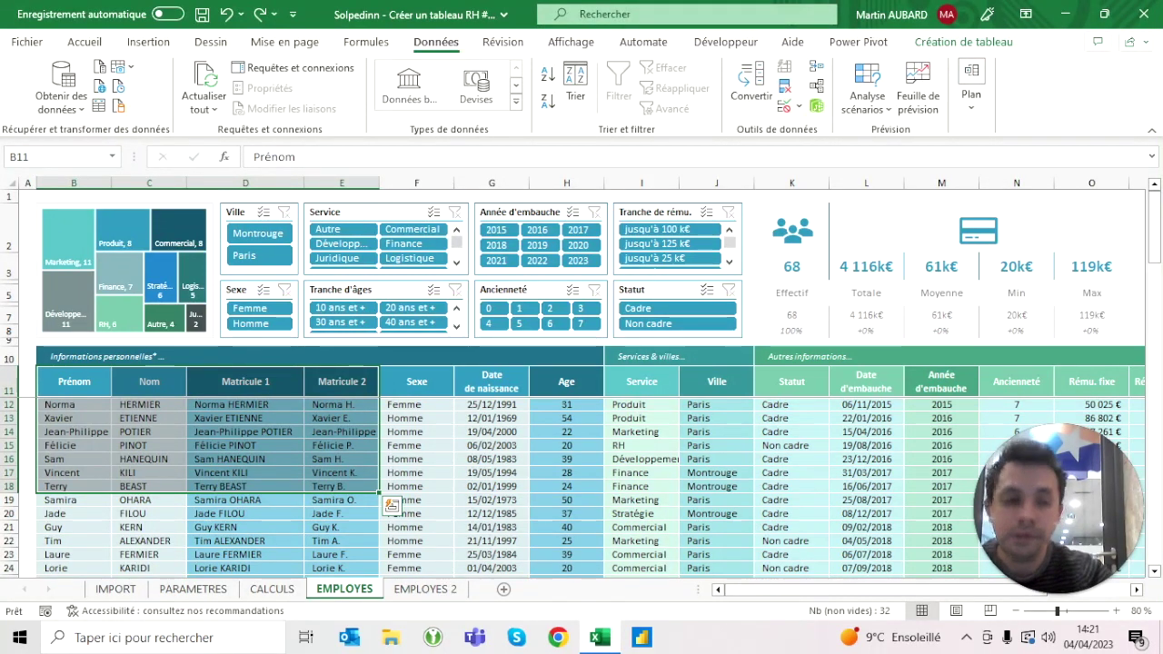
pyautogui.press('Tab')
pyautogui.press('Tab')
pyautogui.press('Left')
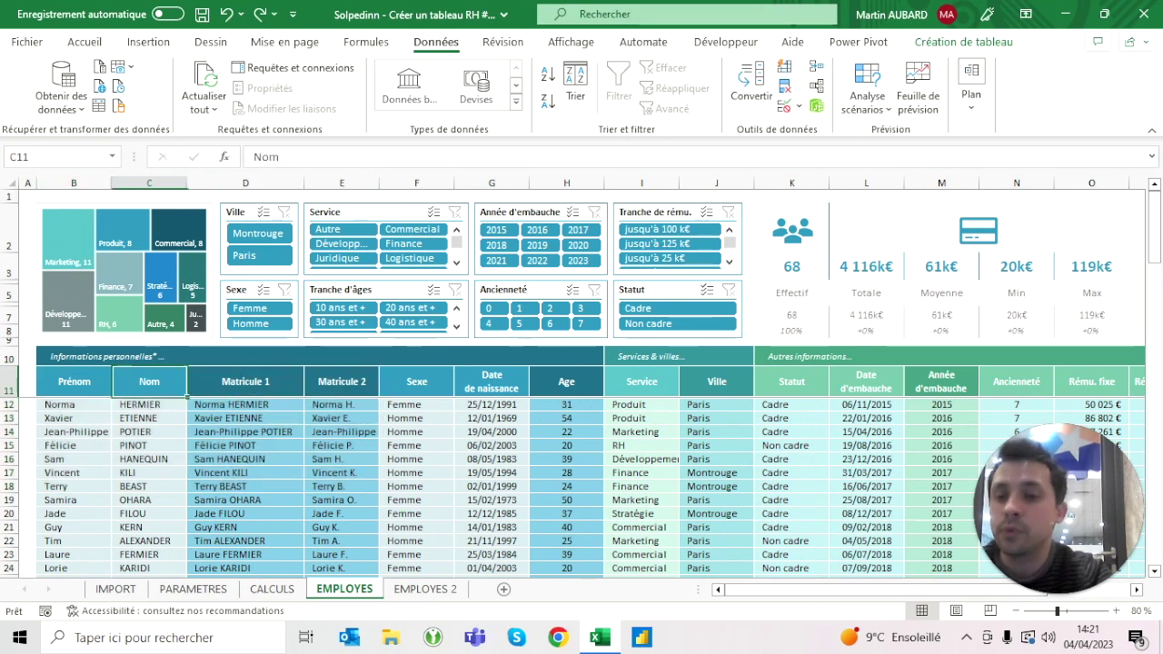
pyautogui.press('Left')
pyautogui.press('Down')
pyautogui.press('Right')
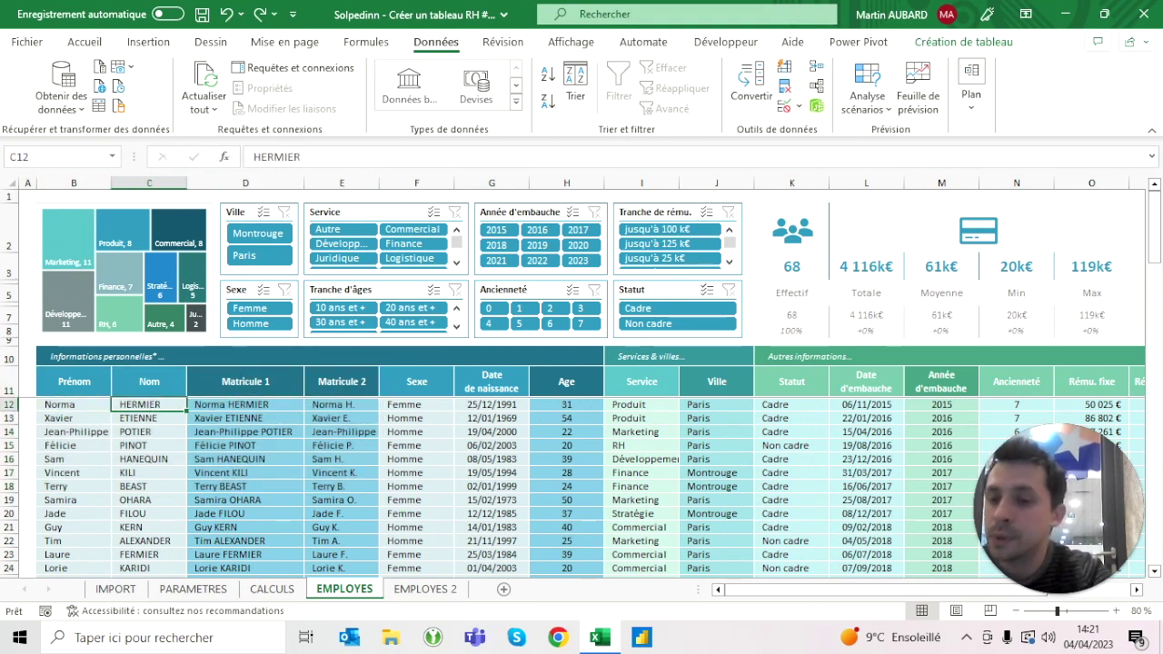
pyautogui.press('Right')
pyautogui.hotkey('shift', 'Right')
pyautogui.hotkey('shift', 'Left')
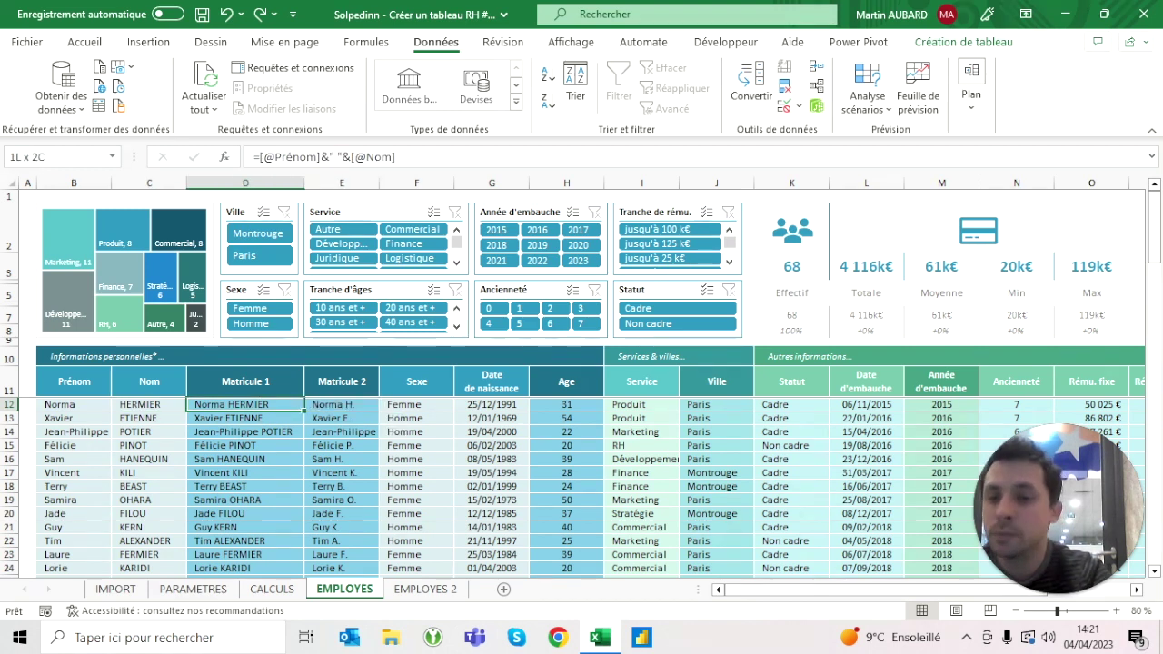
pyautogui.press('Up')
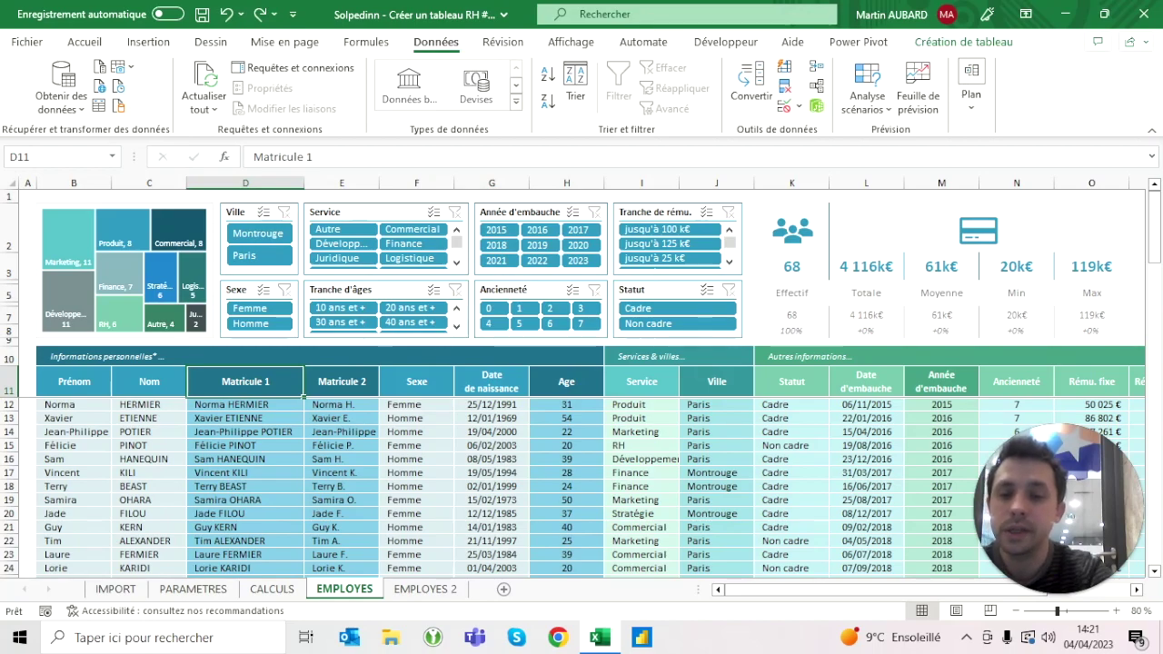
# Compare with the finished EMPLOYES sheet, then select the Sexe column on EMPLOYES 2.
pyautogui.click(441, 591)
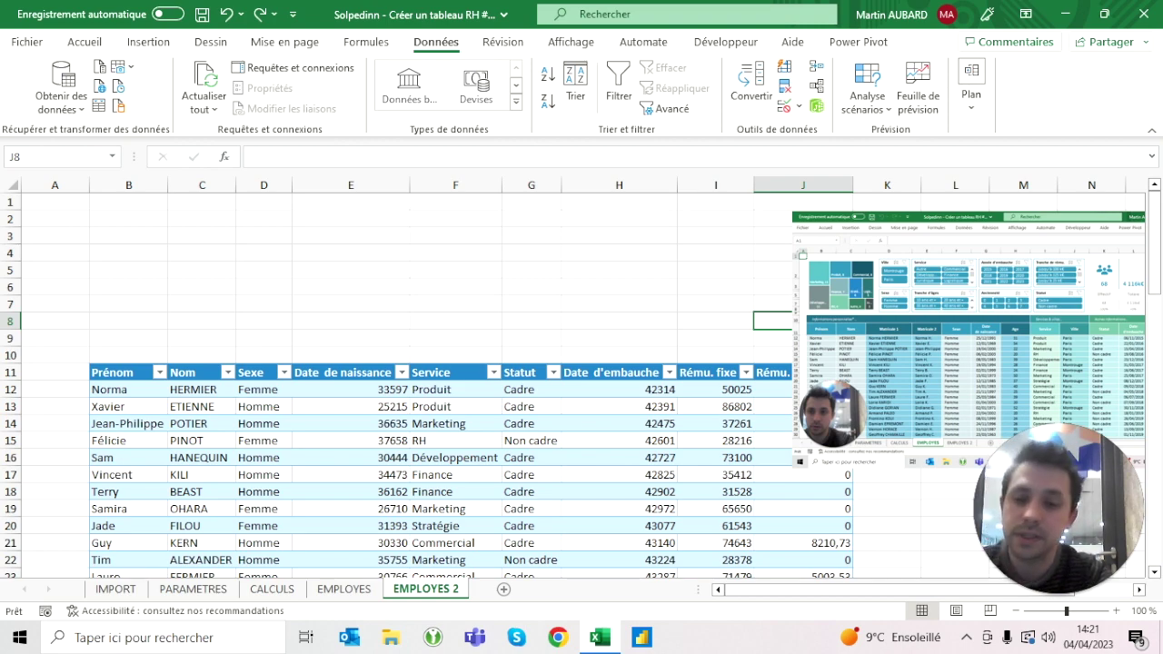
pyautogui.click(345, 589)
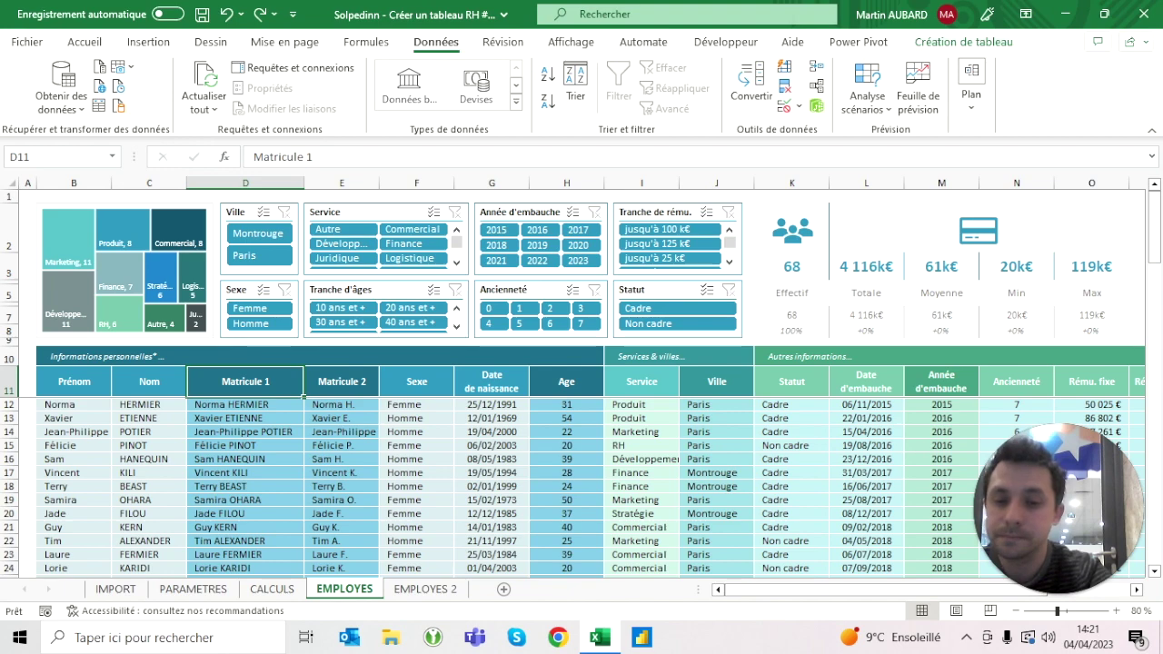
pyautogui.click(425, 588)
pyautogui.click(264, 270)
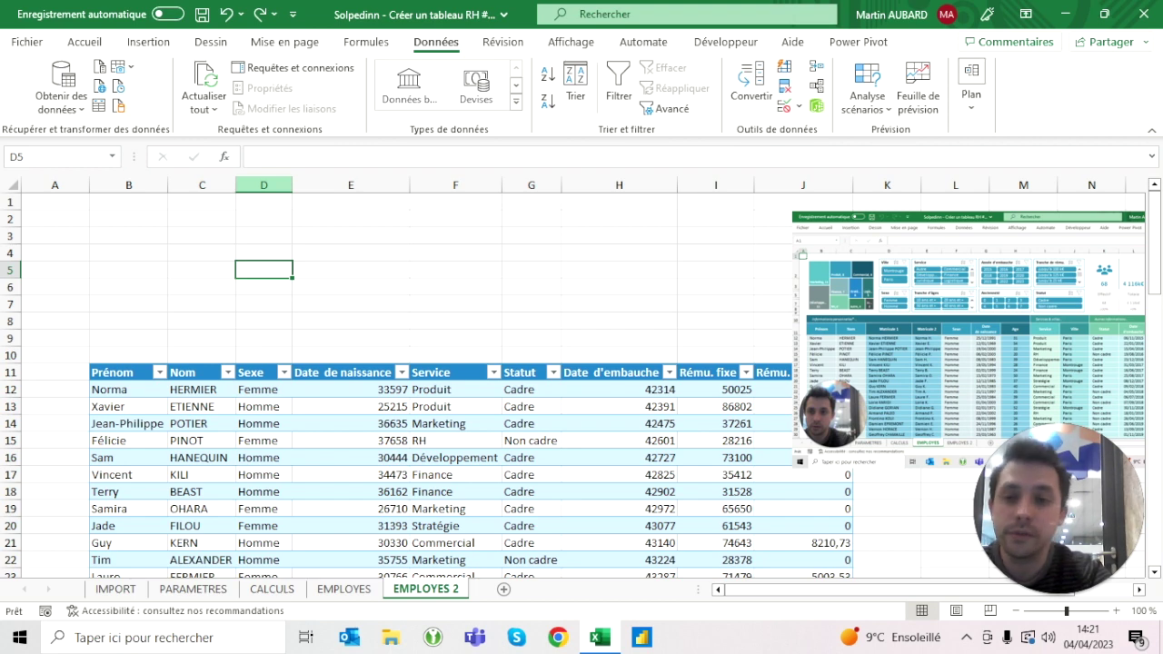
pyautogui.click(263, 185)
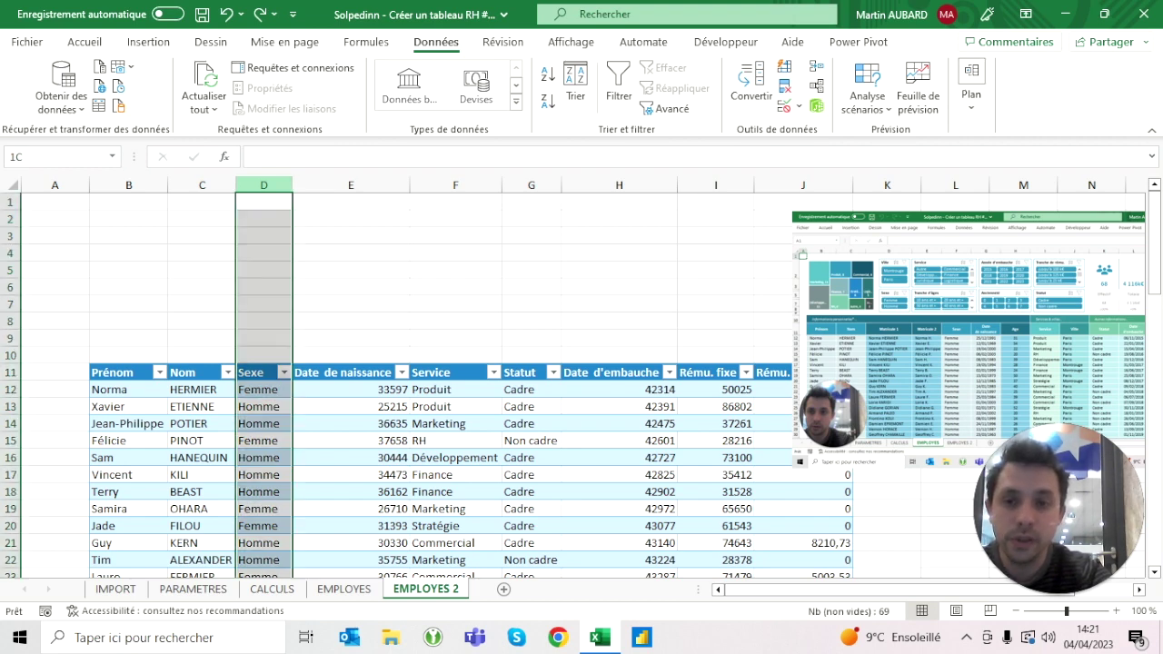
# Insert two blank table columns before Sexe.
pyautogui.hotkey('ctrl', '+')
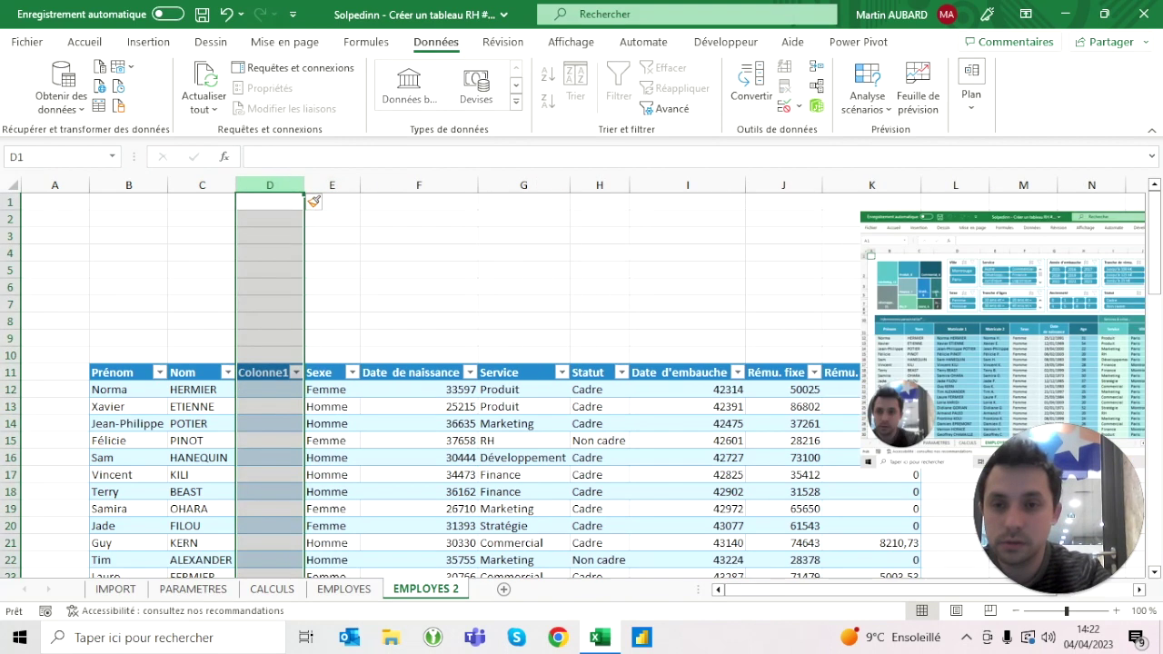
pyautogui.hotkey('ctrl', '+')
pyautogui.press('alt')
pyautogui.press('Escape')
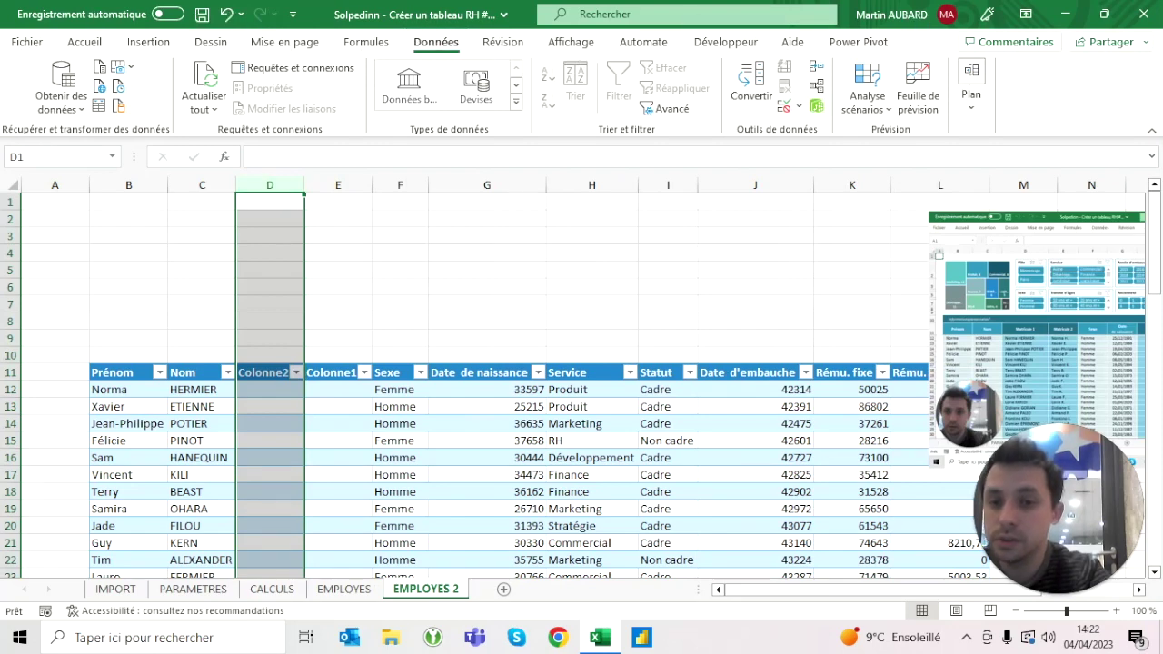
# Head the new columns Matricule 1 and Matricule 2, then glance at the EMPLOYES sheet.
pyautogui.click(337, 320)
pyautogui.click(269, 372)
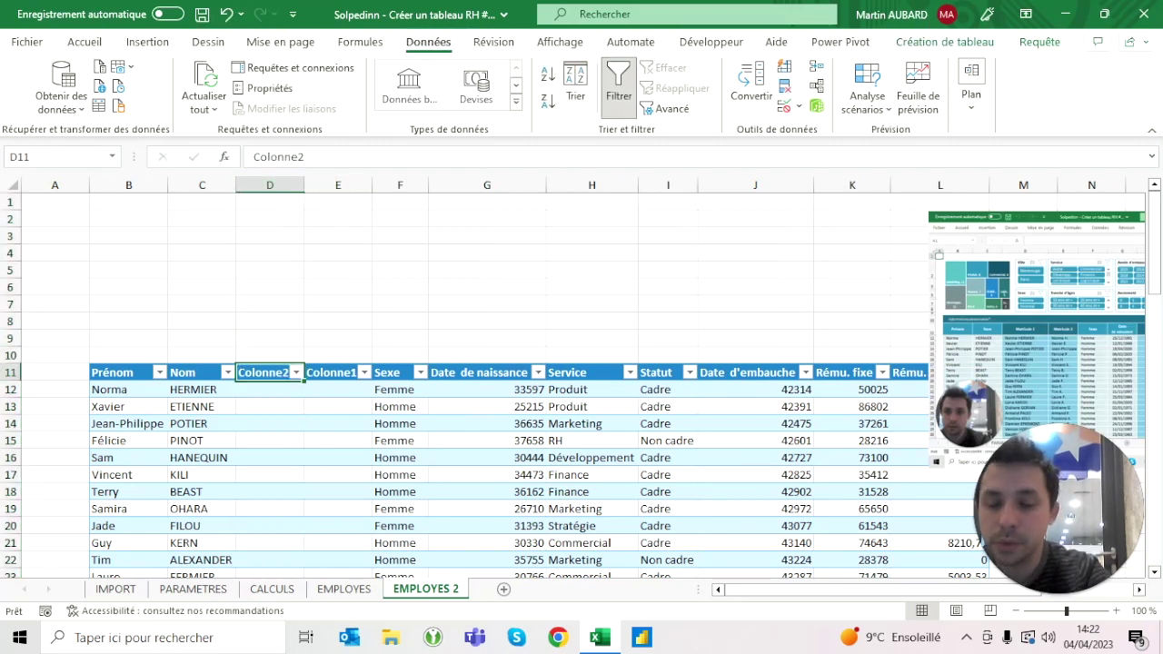
pyautogui.write('Matricule 1')
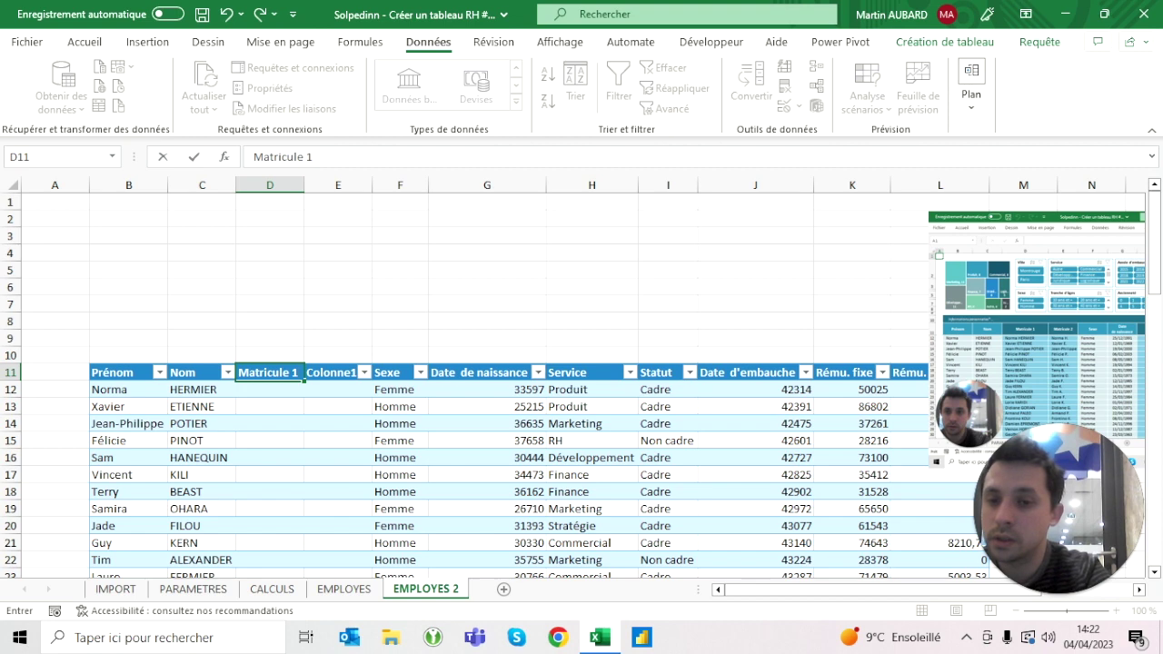
pyautogui.press('Tab')
pyautogui.write('Ma')
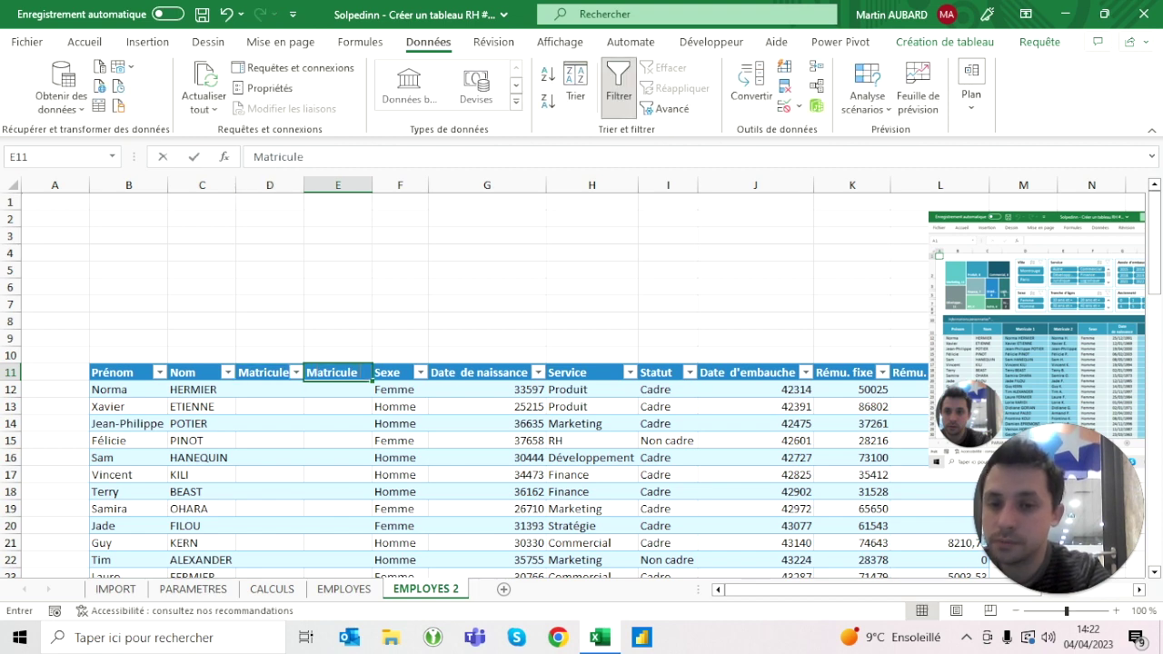
pyautogui.write(' 2')
pyautogui.press('Return')
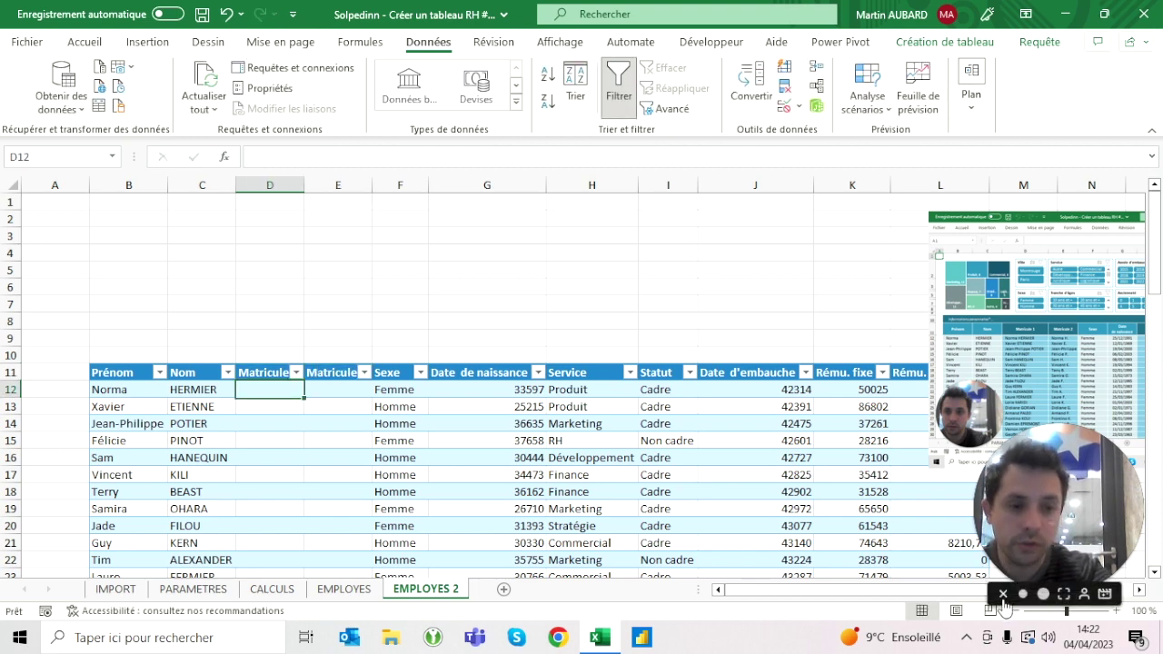
pyautogui.scroll(-1, 1013, 614)
pyautogui.scroll(-1, 1018, 618)
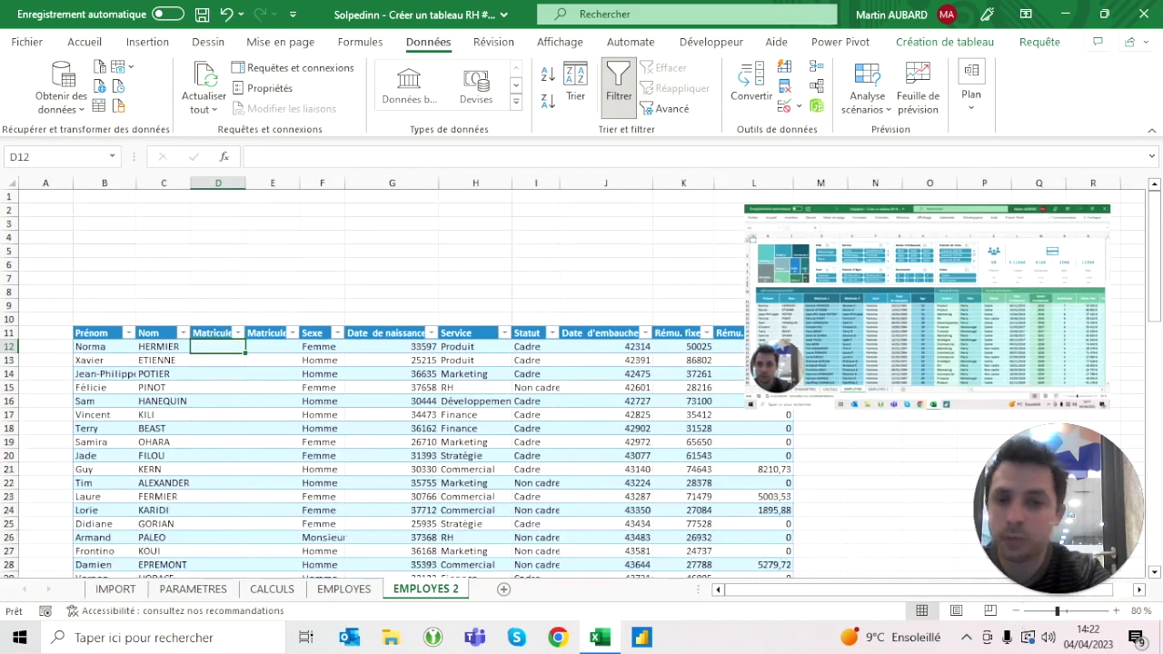
pyautogui.click(344, 589)
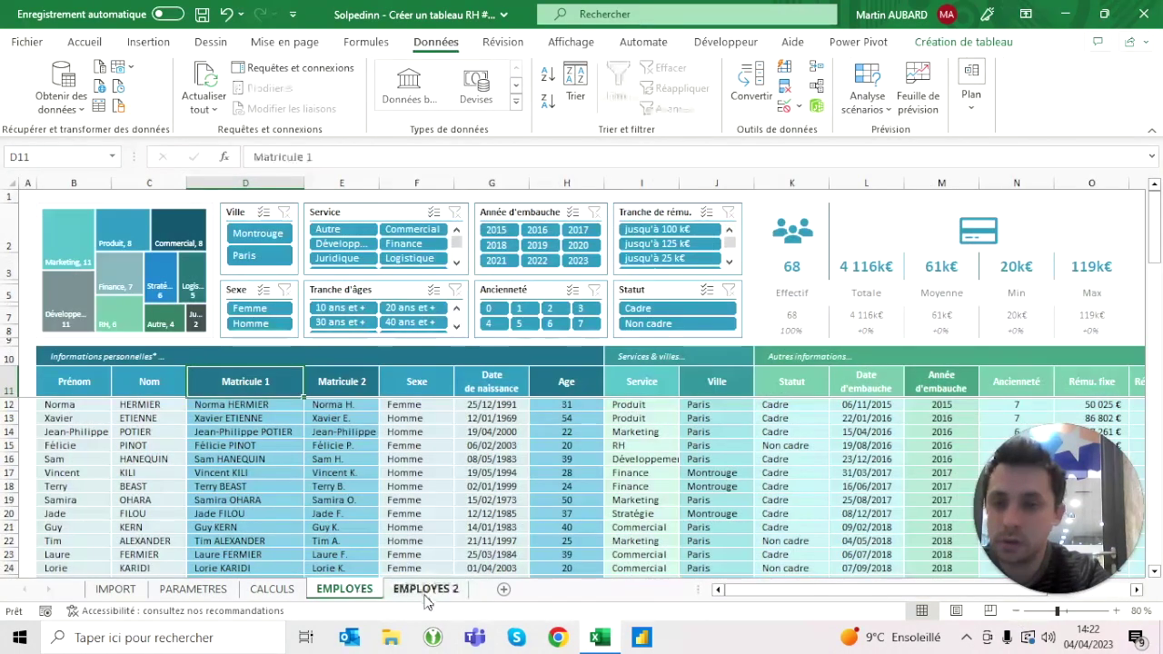
# Hide the gridlines on the EMPLOYES 2 sheet.
pyautogui.click(425, 592)
pyautogui.click(272, 278)
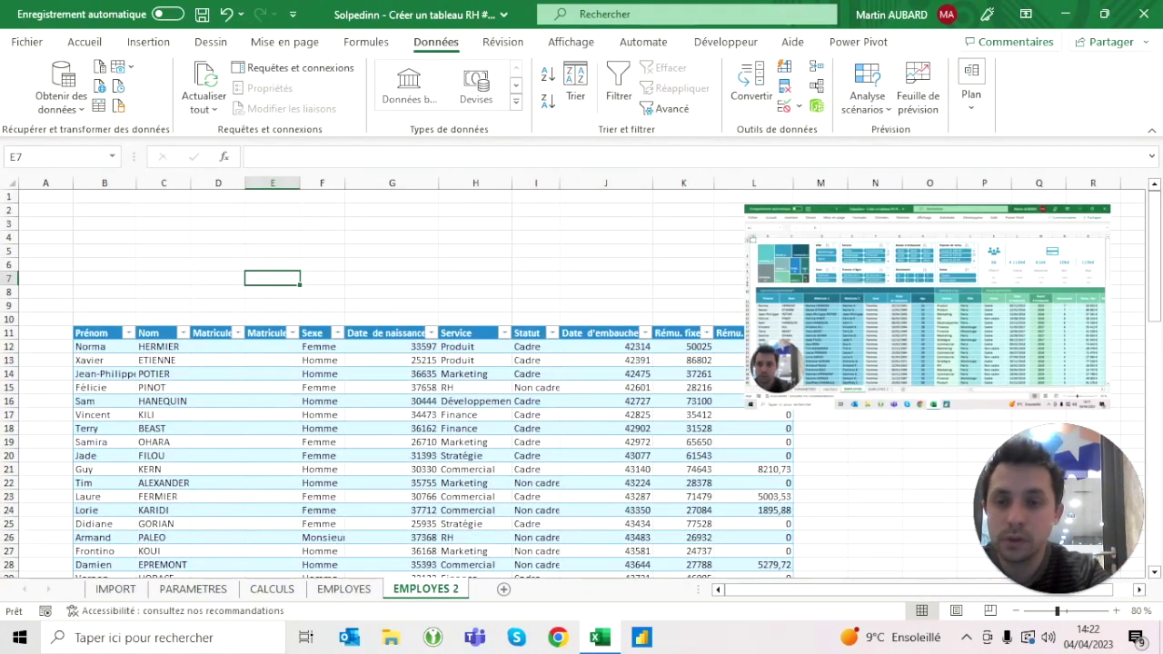
pyautogui.click(572, 44)
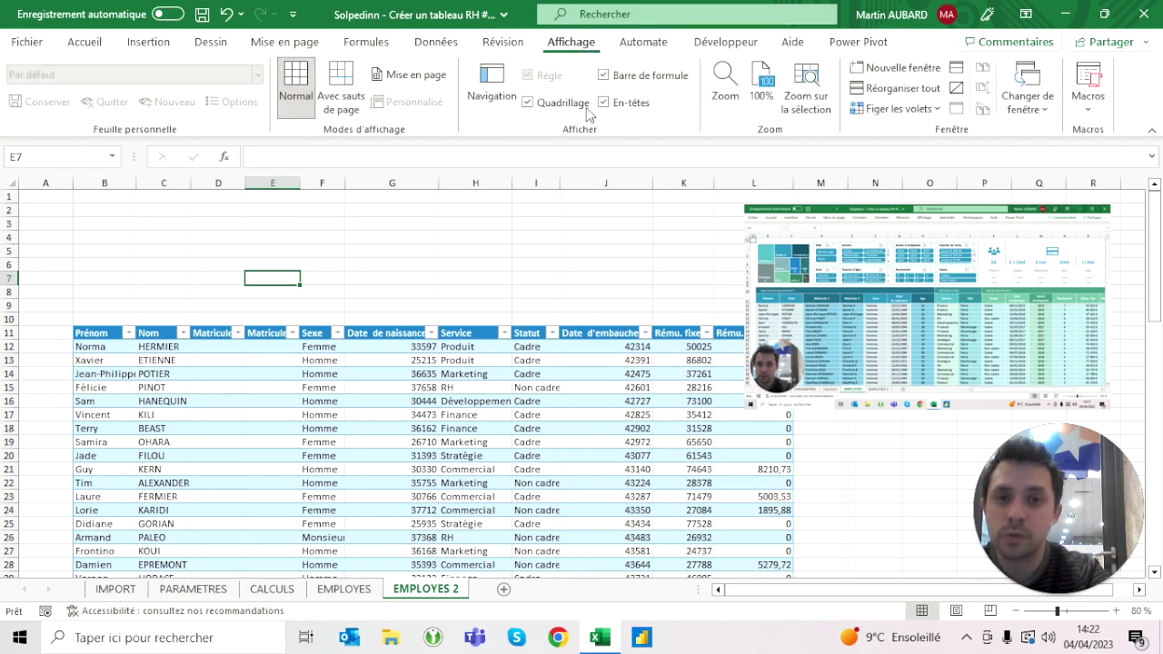
pyautogui.click(539, 105)
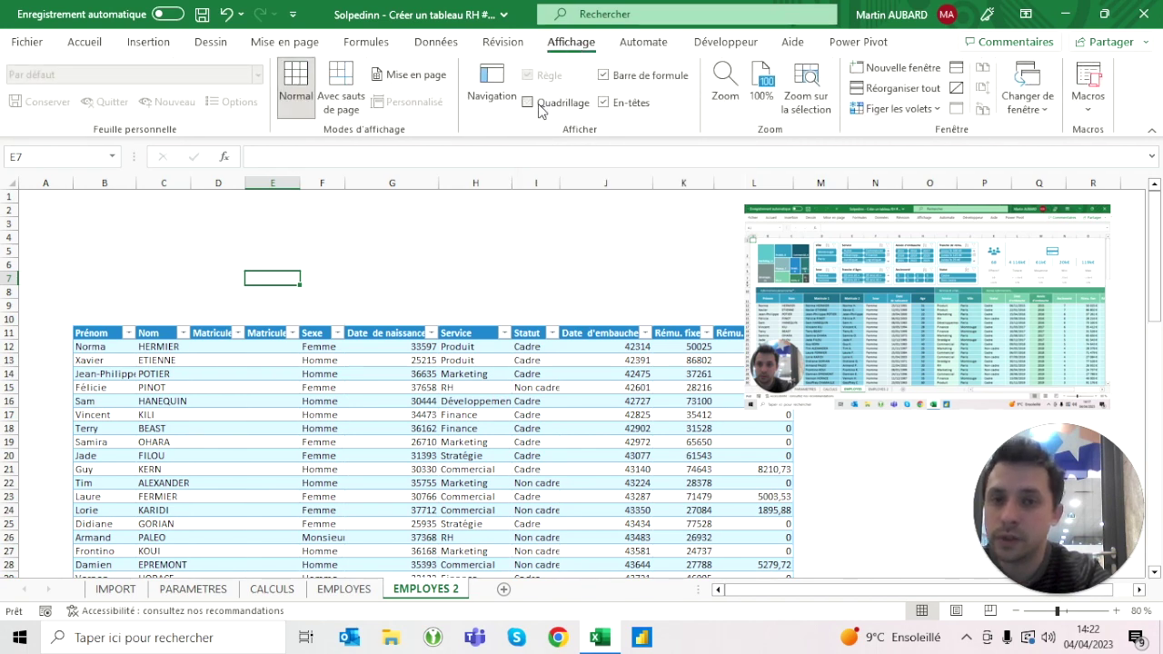
pyautogui.click(217, 250)
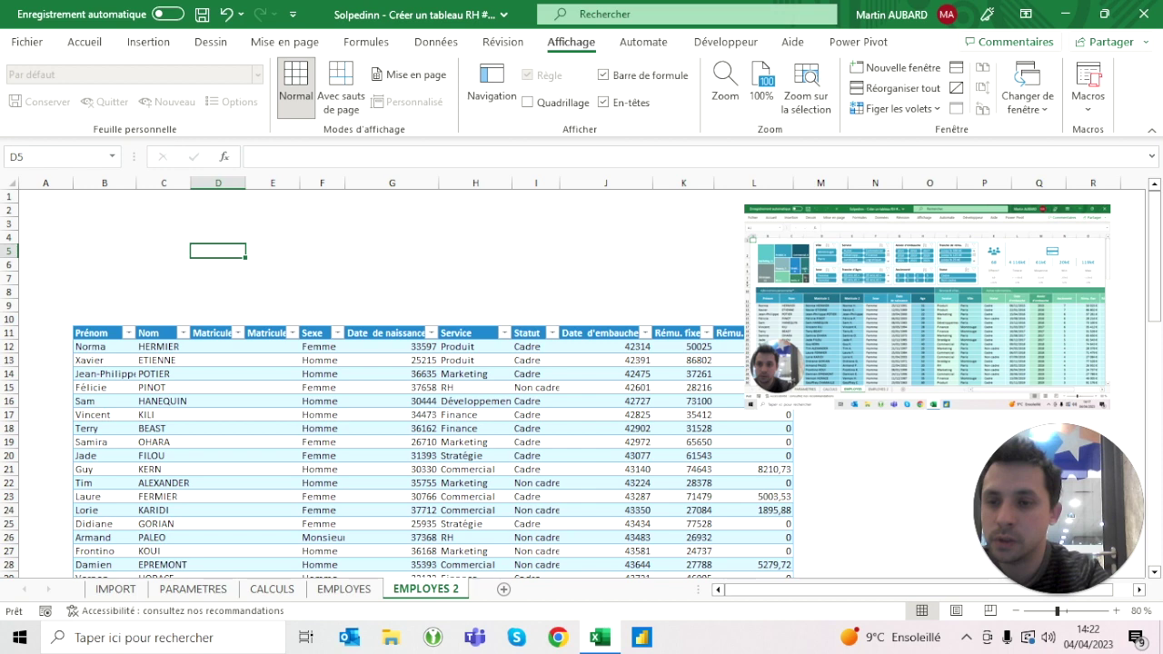
# Make row 10 taller and set the table header row height to 35.
pyautogui.moveTo(14, 326); pyautogui.dragTo(14, 348)
pyautogui.rightClick(13, 355)
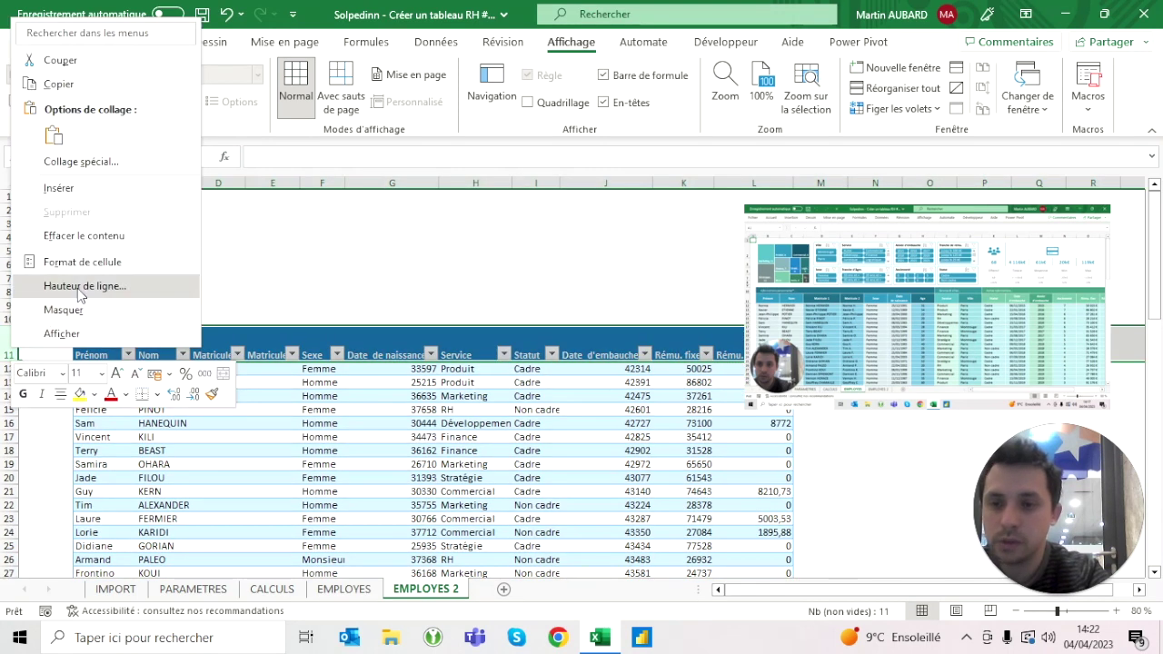
pyautogui.click(78, 288)
pyautogui.write('35')
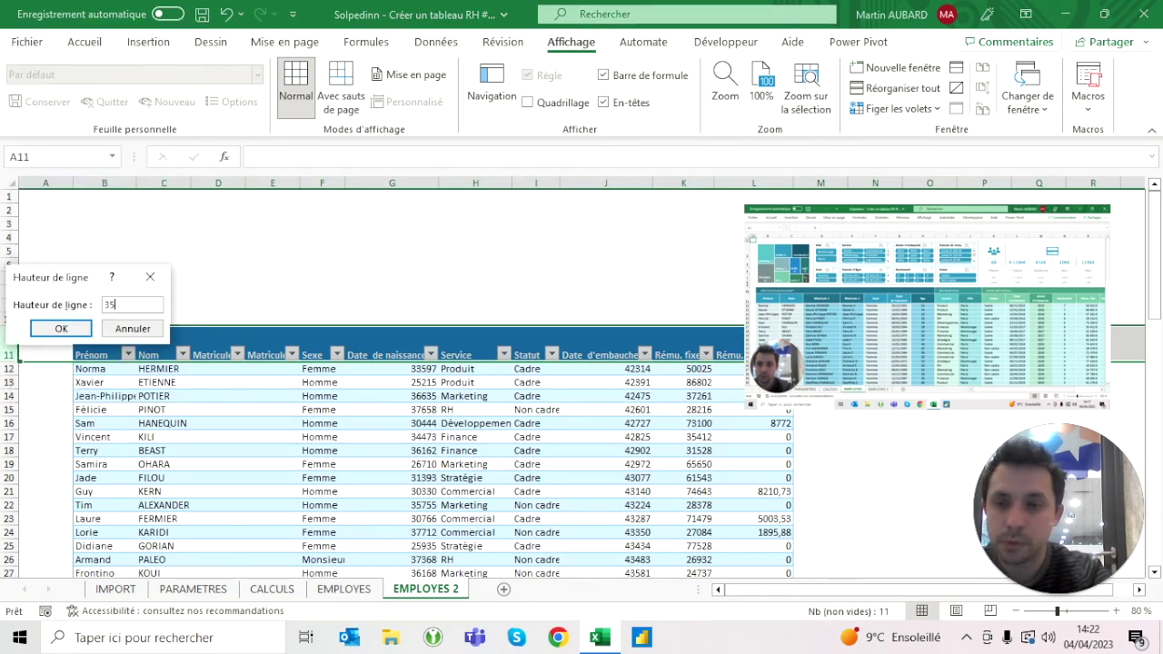
pyautogui.press('Return')
# Break the Date de naissance and Date d'embauche headers onto two lines each.
pyautogui.press('Right')
pyautogui.press('Right')
pyautogui.press('Right')
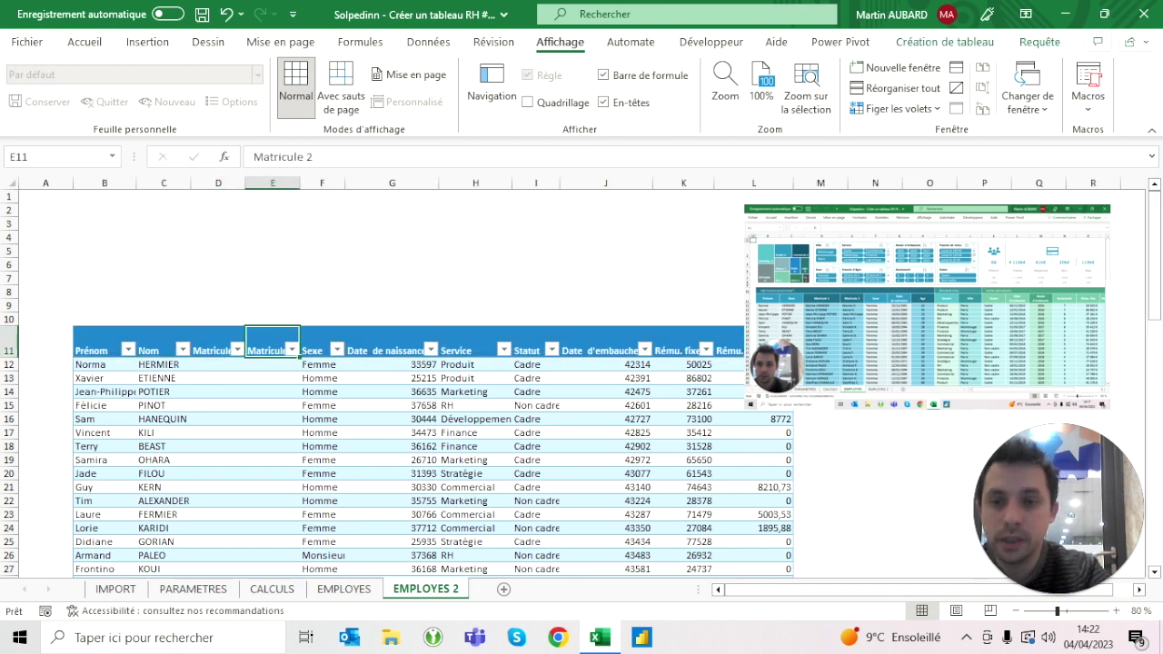
pyautogui.press('Right')
pyautogui.press('Right')
pyautogui.press('Right')
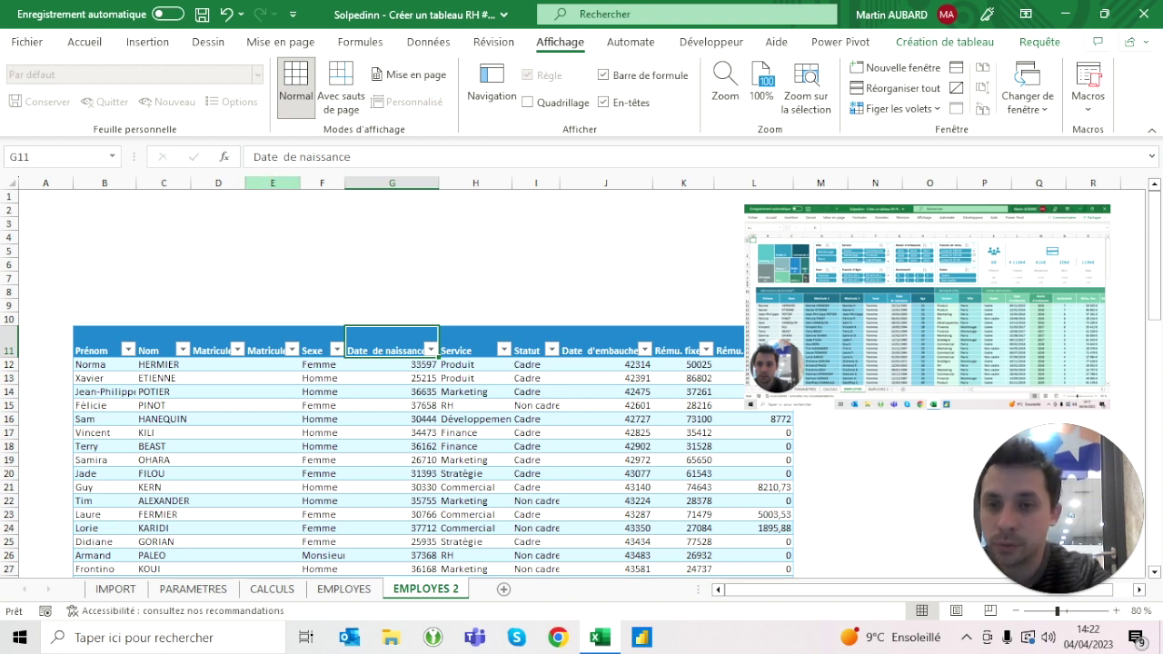
pyautogui.click(283, 156)
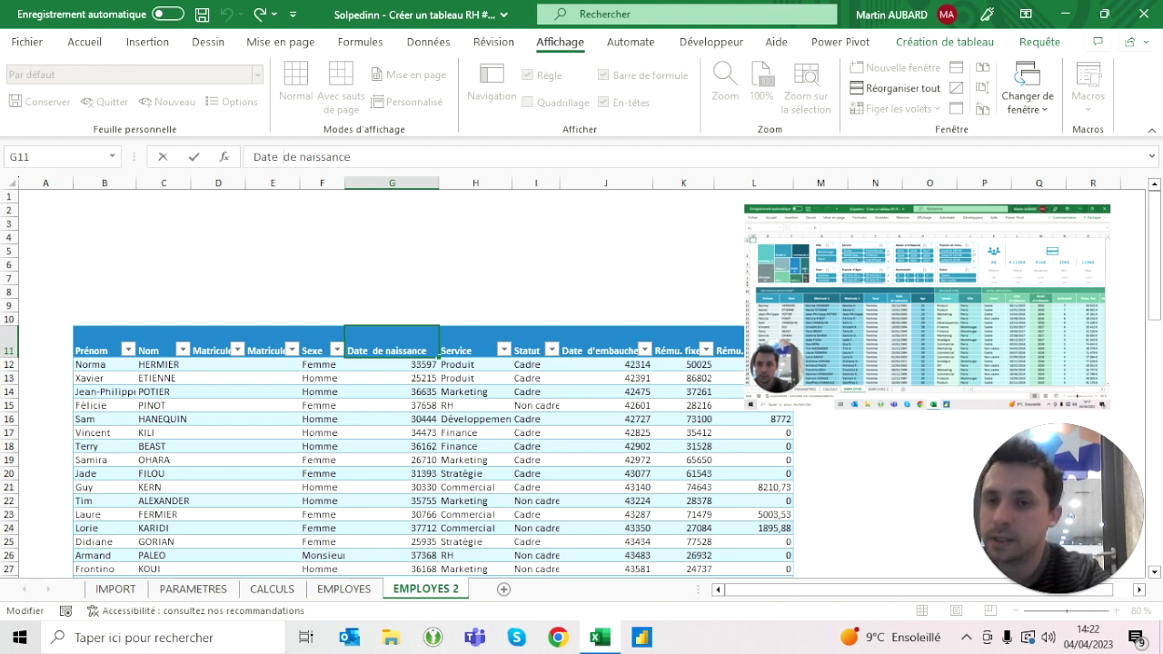
pyautogui.hotkey('alt', 'Return')
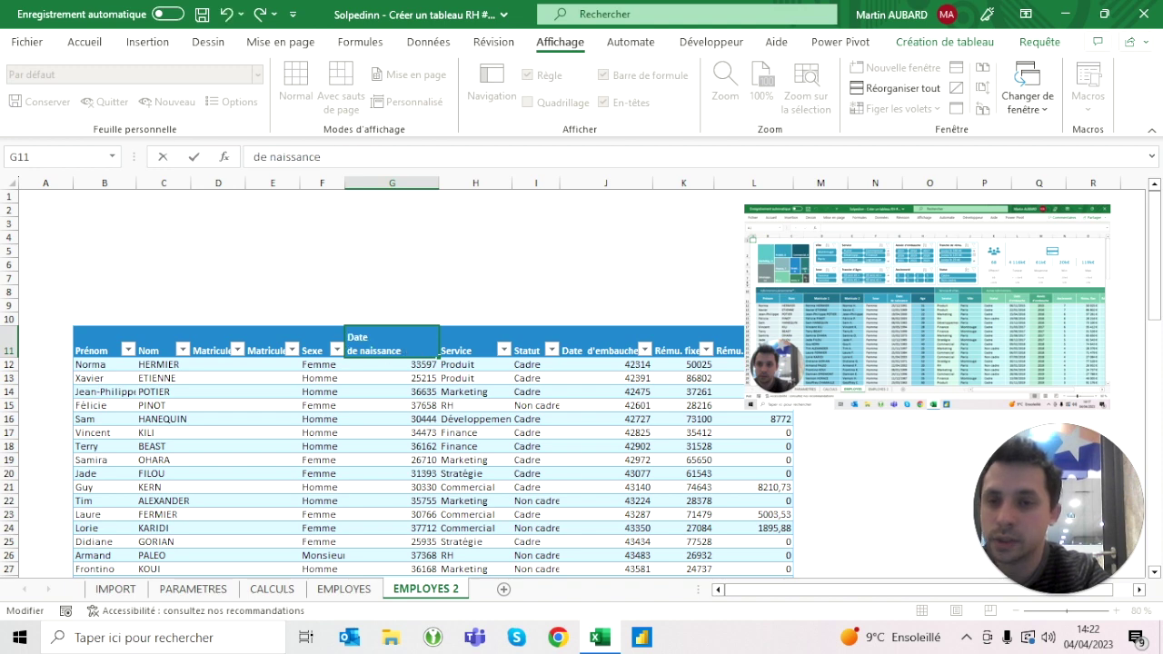
pyautogui.hotkey('ctrl', 'Return')
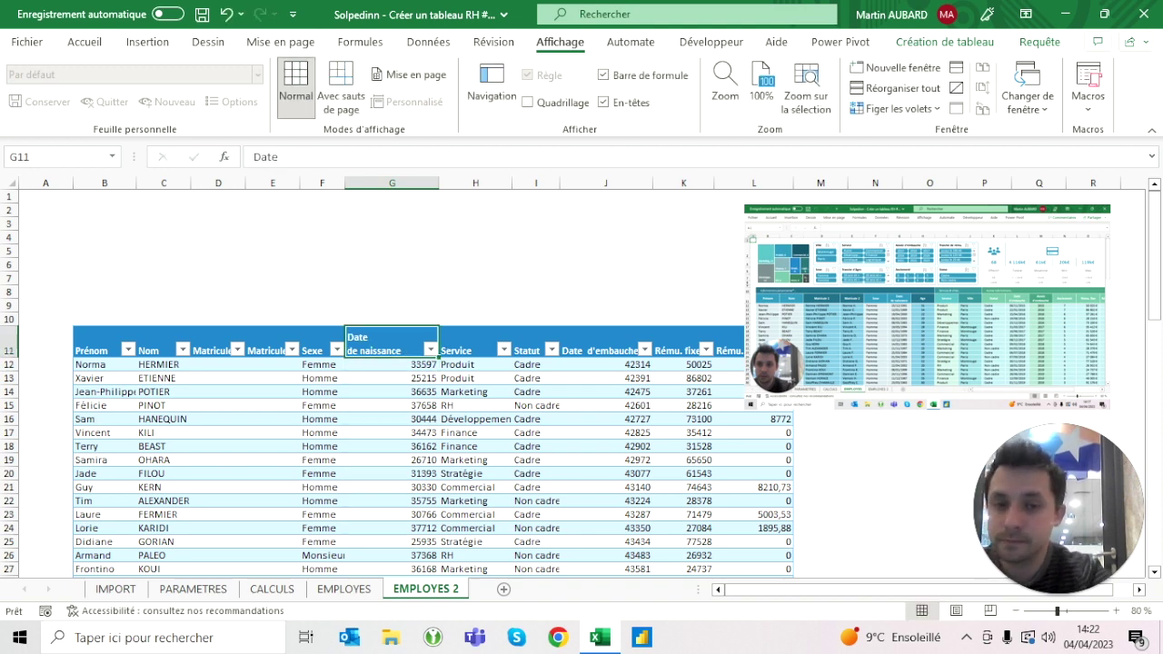
pyautogui.press('Right')
pyautogui.press('Right')
pyautogui.press('Right')
pyautogui.press('F2')
pyautogui.hotkey('alt', 'Return')
pyautogui.hotkey('ctrl', 'Return')
# Select the whole table header row.
pyautogui.press('Left')
pyautogui.press('Left')
pyautogui.press('Left')
pyautogui.press('Left')
pyautogui.press('Left')
pyautogui.press('Left')
pyautogui.press('Left')
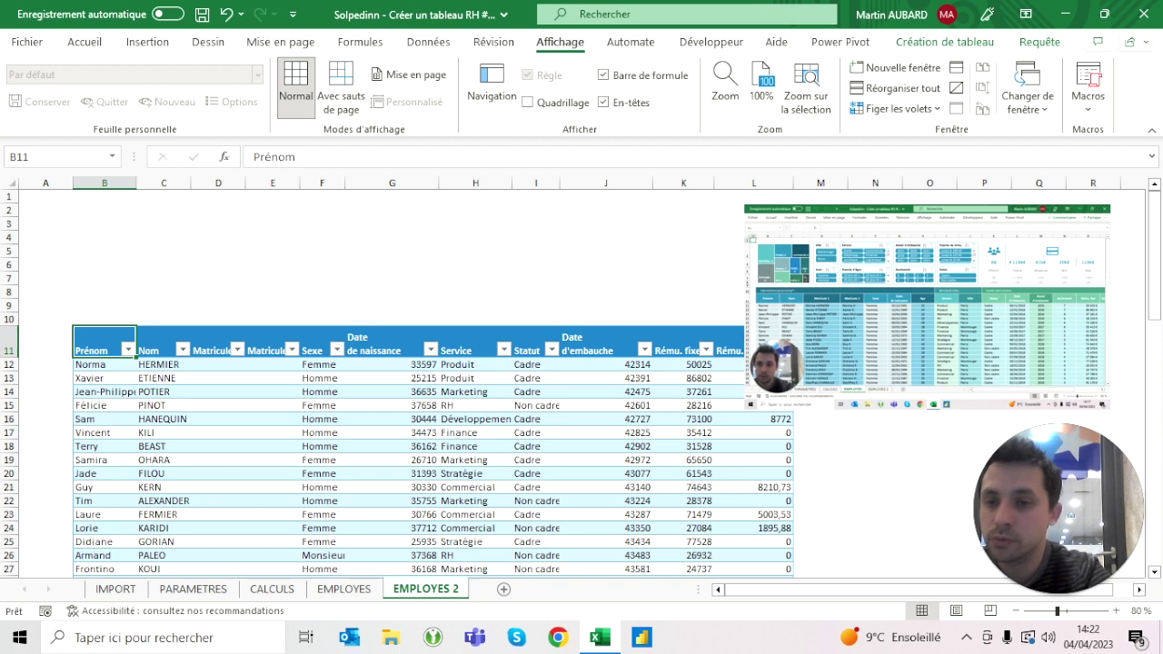
pyautogui.hotkey('ctrl', 'shift', 'Right')
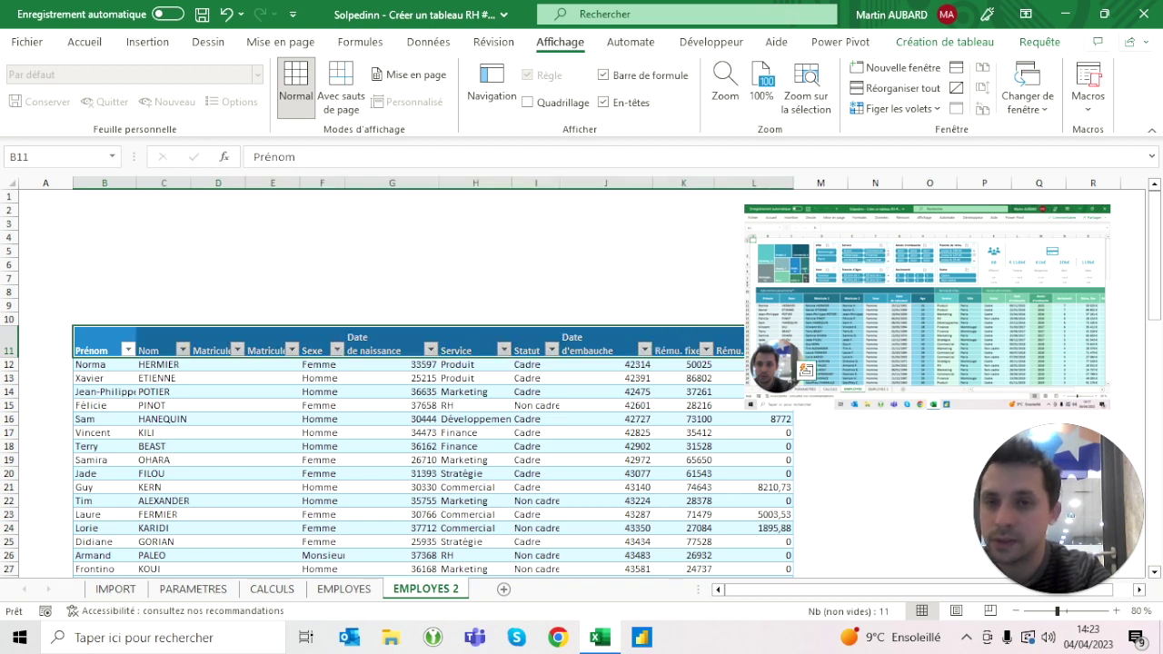
pyautogui.click(86, 42)
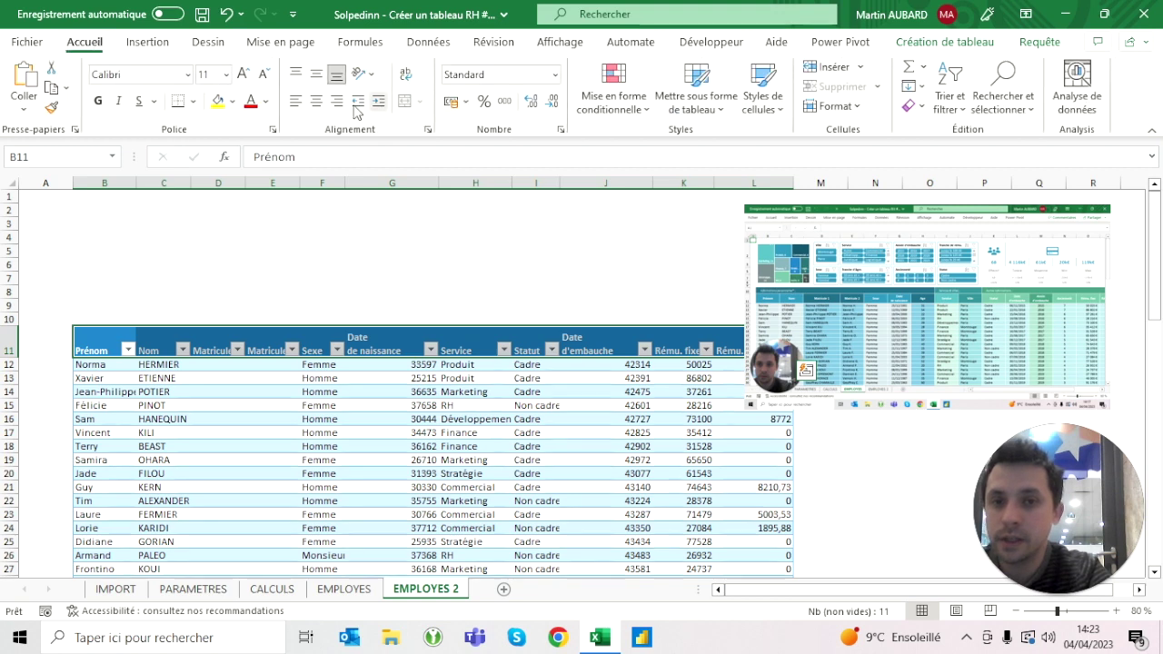
# Centre the header row text both horizontally and vertically.
pyautogui.click(320, 103)
pyautogui.click(317, 77)
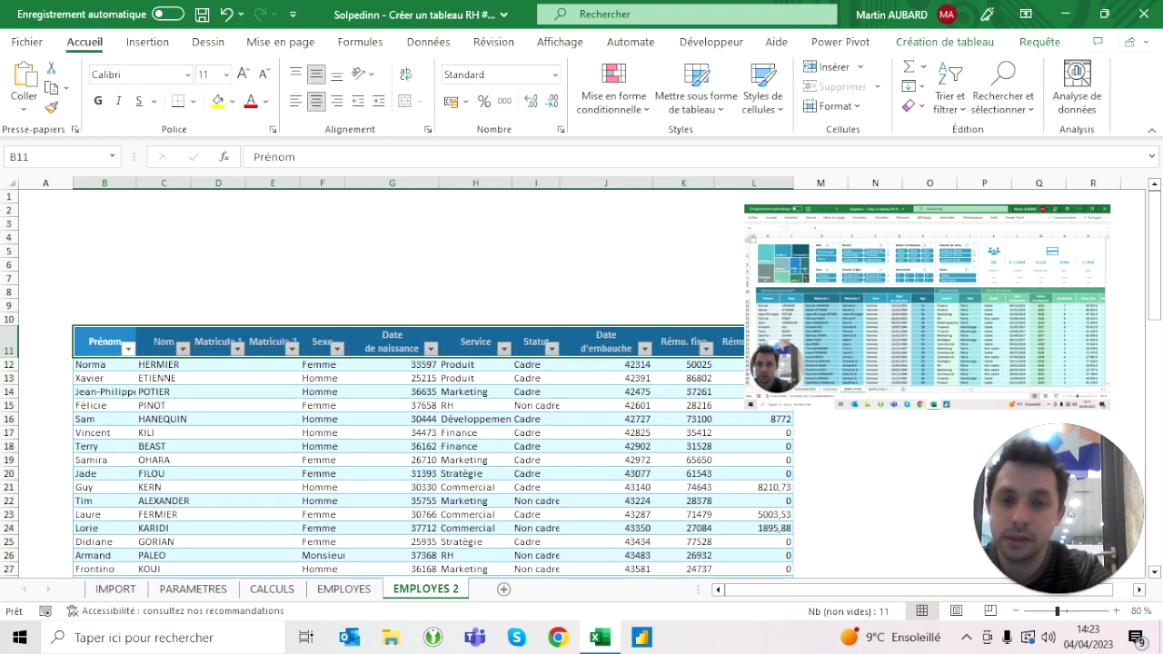
pyautogui.click(475, 290)
# Set columns B through L to width 20, then settle on width 18.
pyautogui.moveTo(105, 183); pyautogui.dragTo(753, 182)
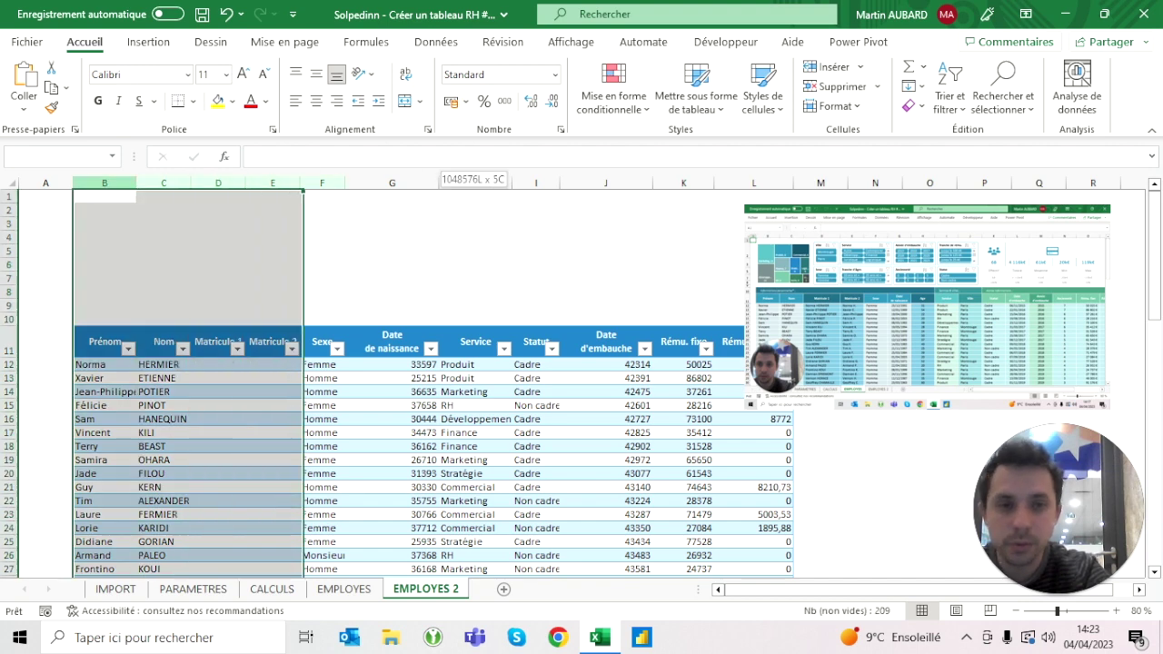
pyautogui.rightClick(755, 184)
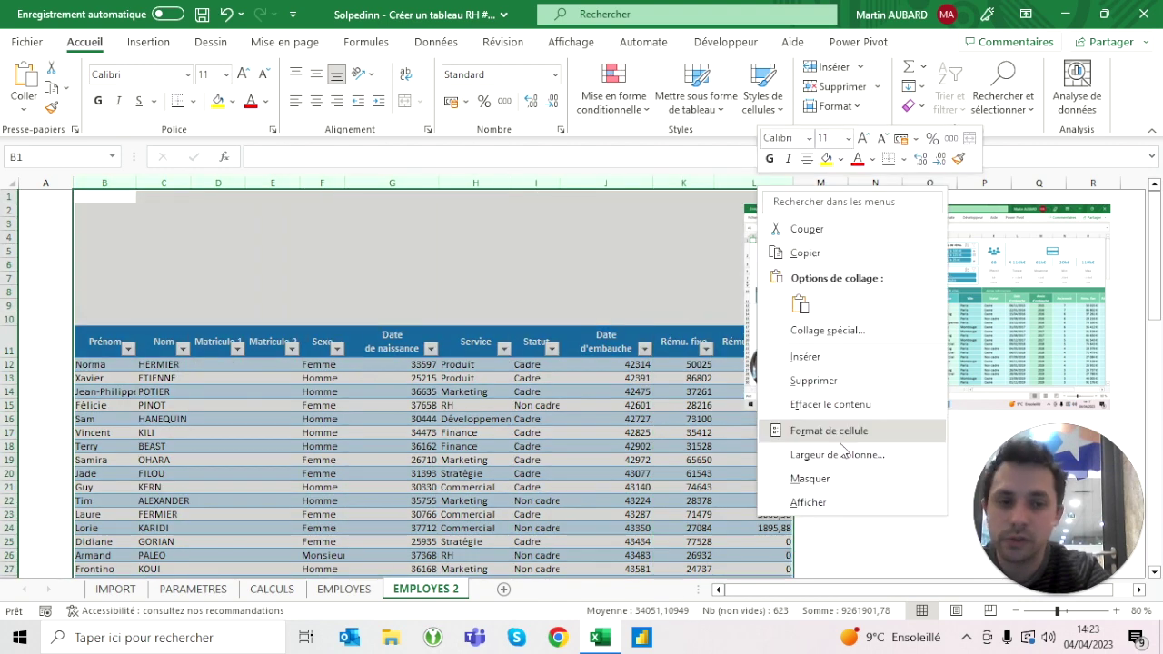
pyautogui.click(837, 454)
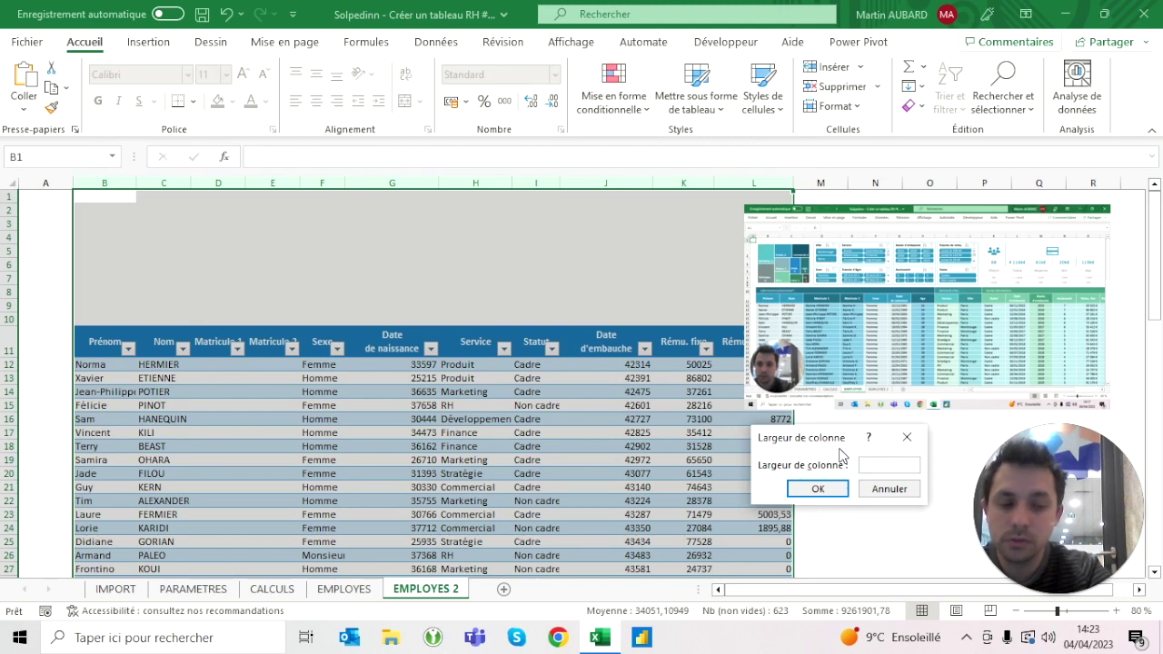
pyautogui.write('20')
pyautogui.press('Return')
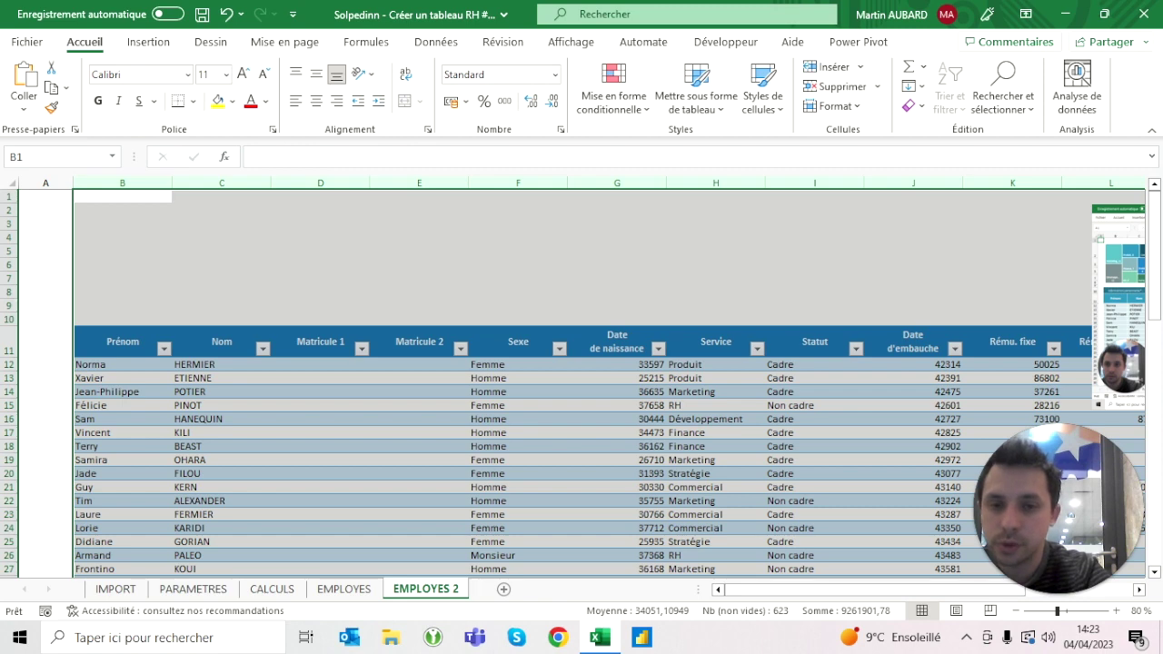
pyautogui.rightClick(329, 182)
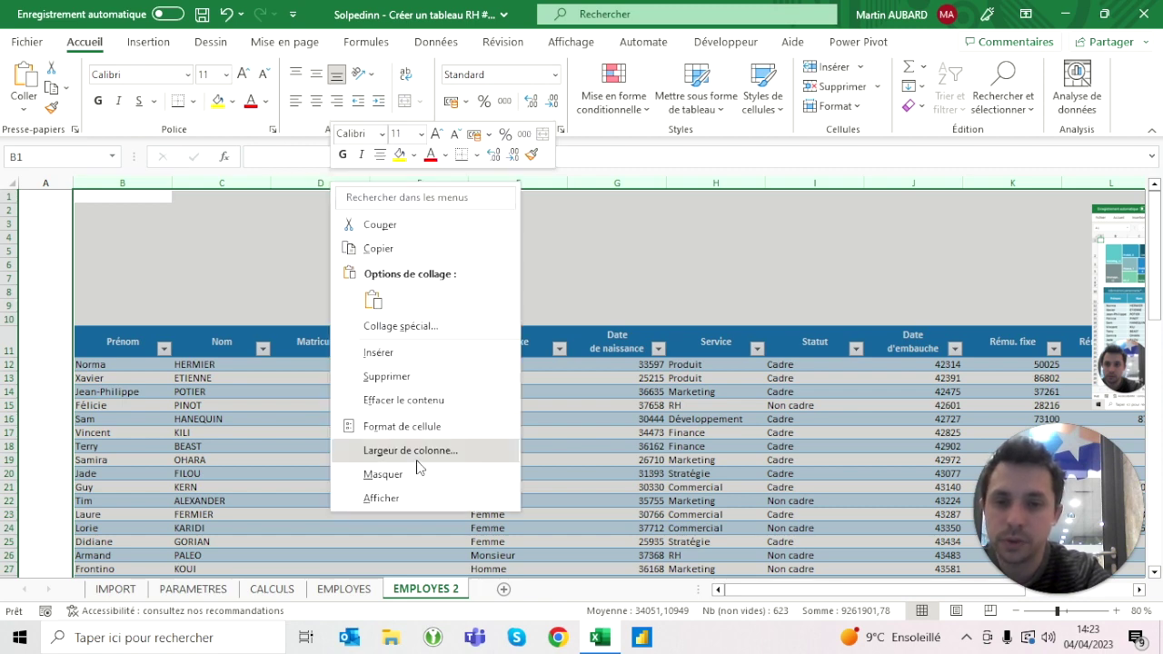
pyautogui.click(421, 451)
pyautogui.write('18')
pyautogui.click(395, 486)
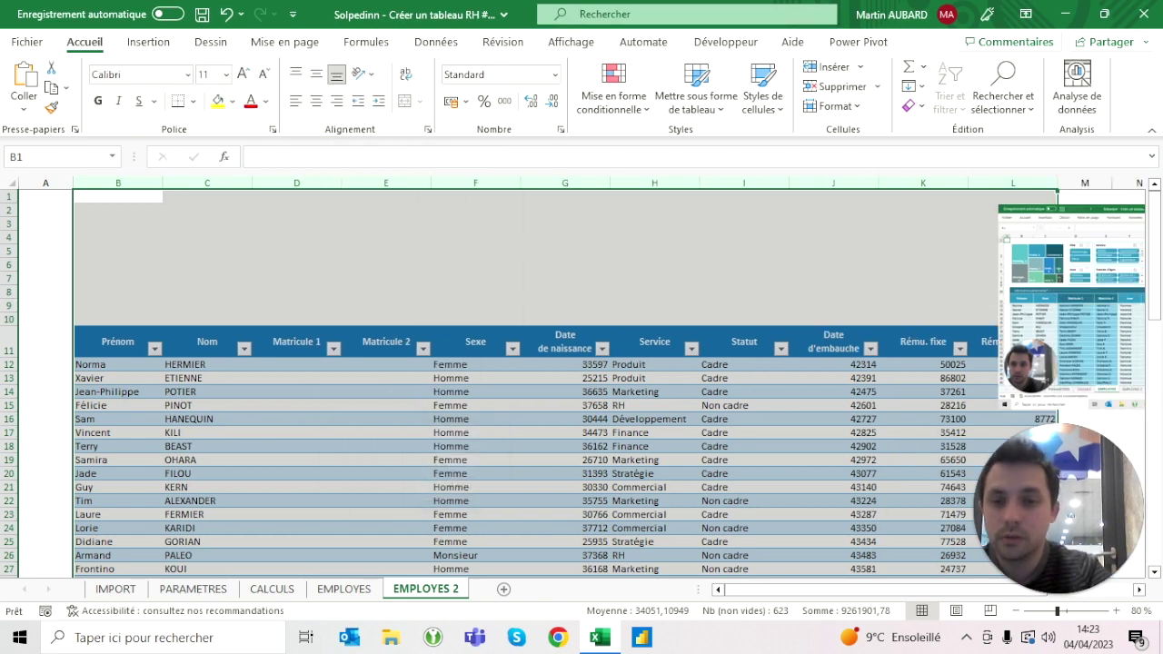
pyautogui.click(475, 377)
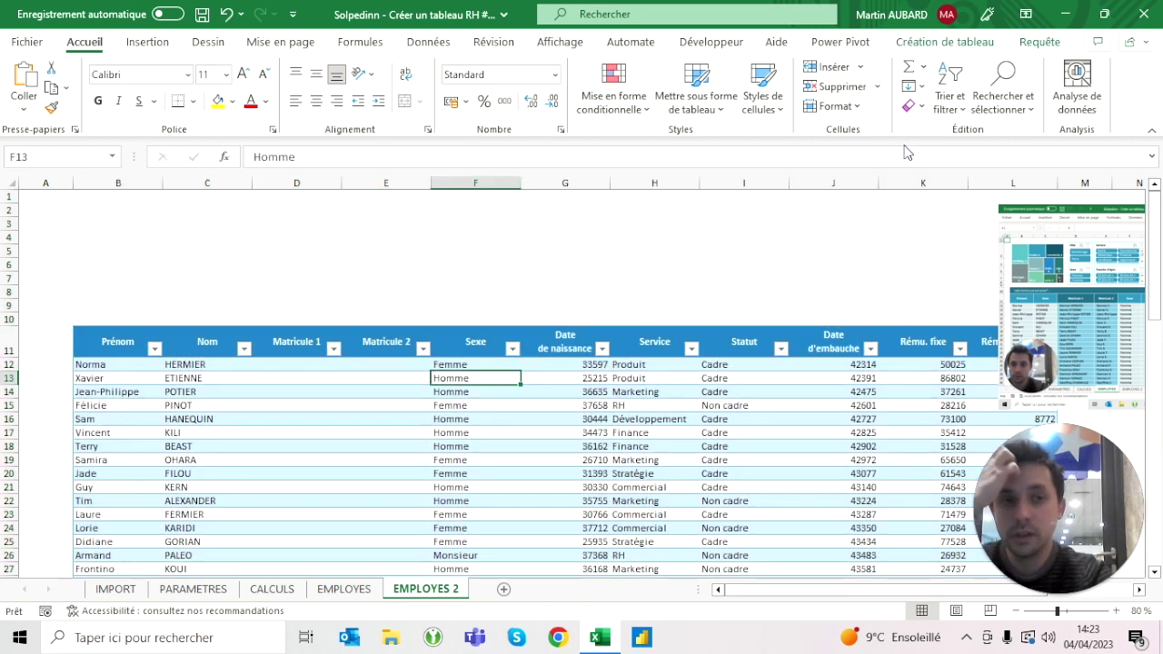
pyautogui.click(993, 43)
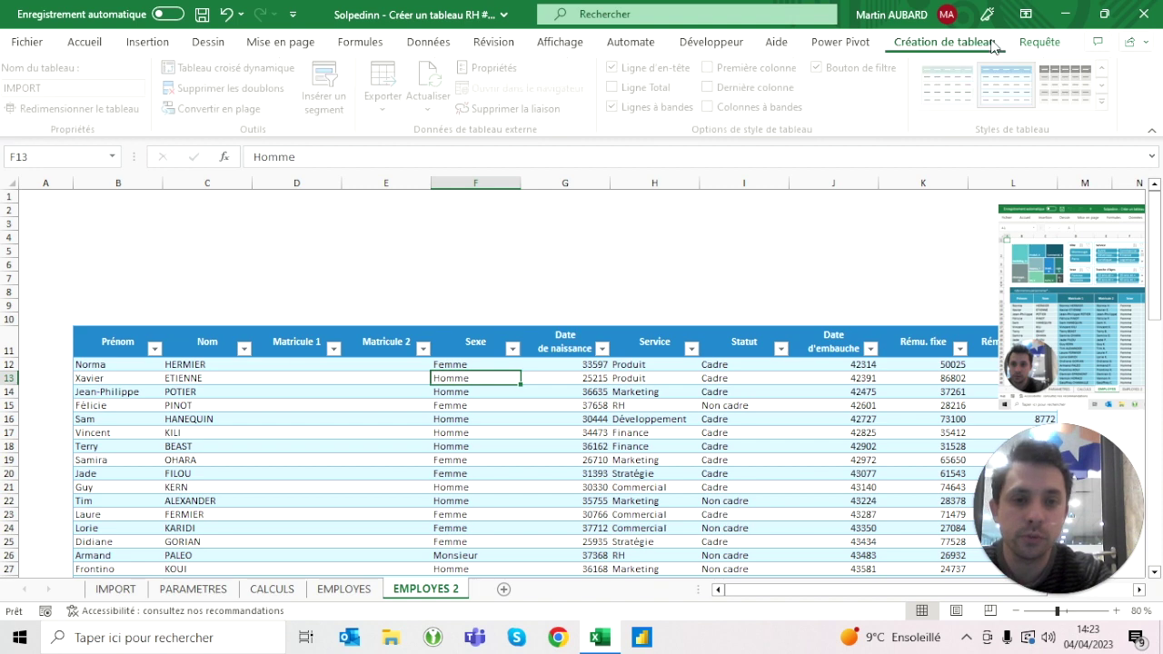
pyautogui.click(1106, 102)
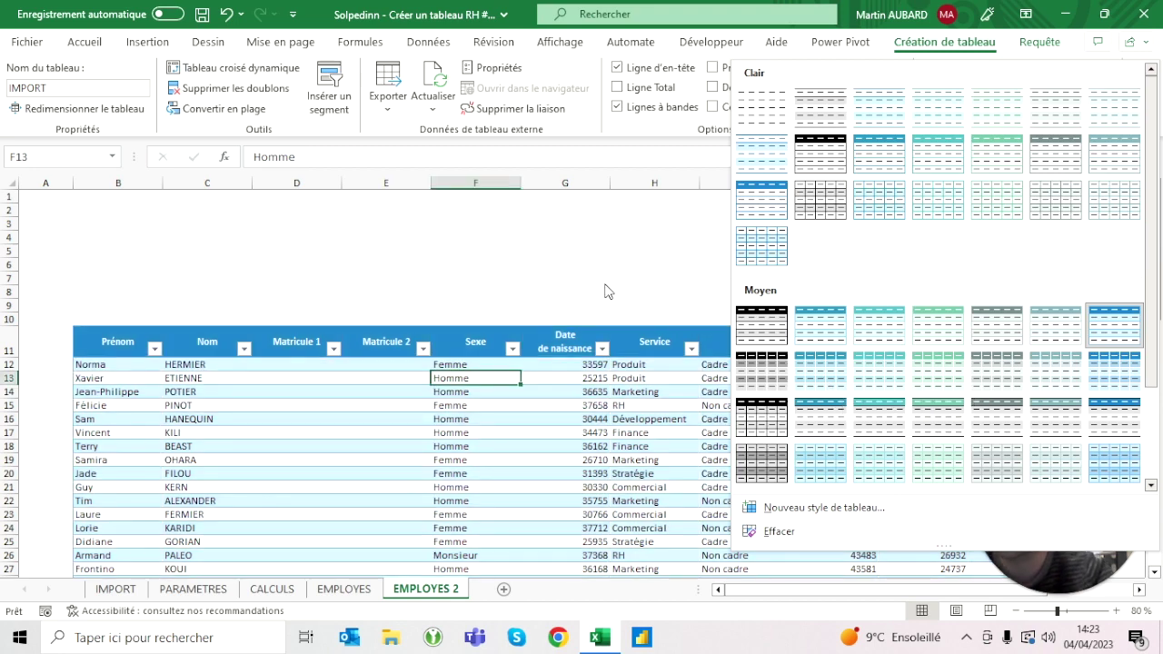
pyautogui.press('Escape')
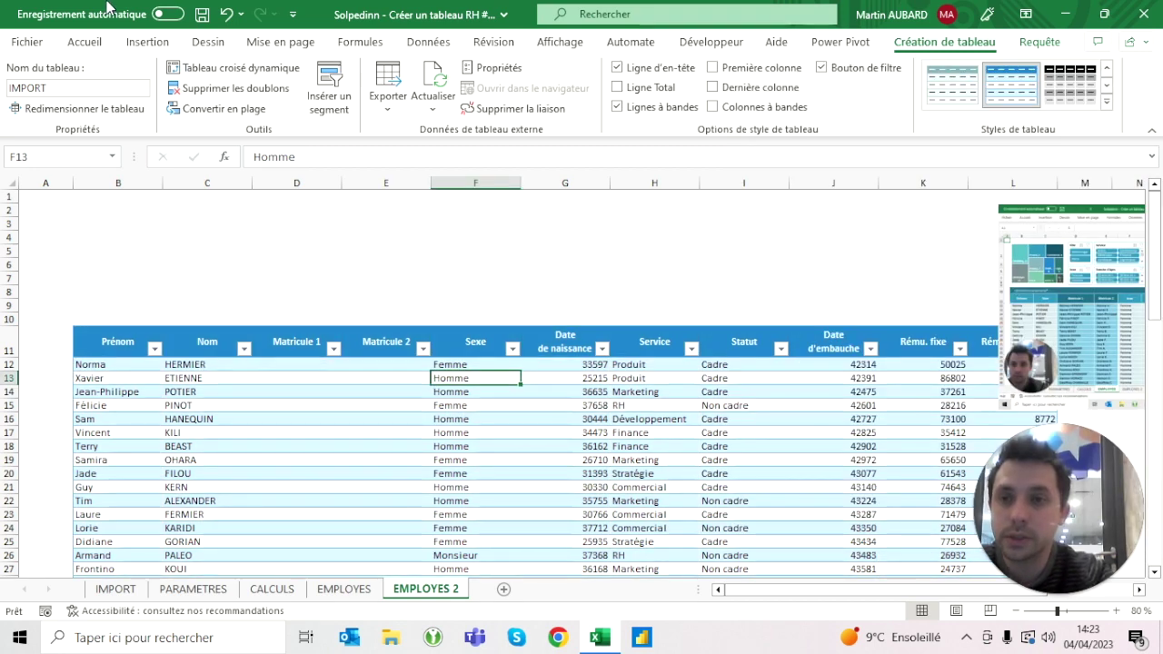
pyautogui.click(85, 42)
pyautogui.click(279, 41)
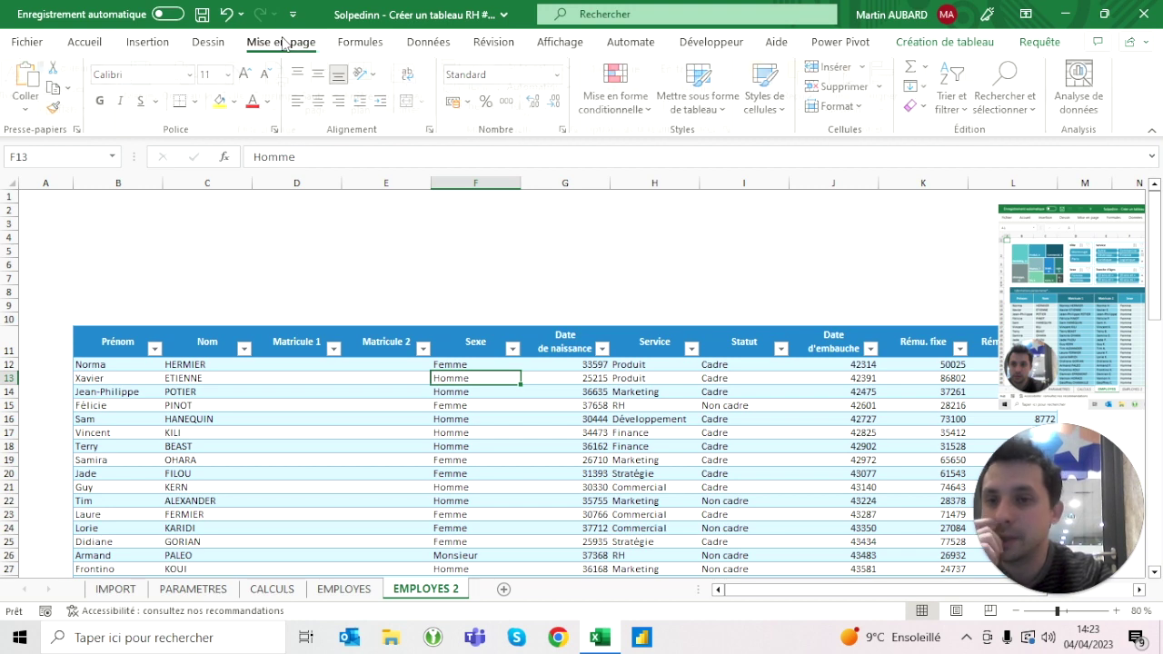
# Preview the theme colour palettes, keep the Office colours, and glance at the EMPLOYES sheet.
pyautogui.click(74, 70)
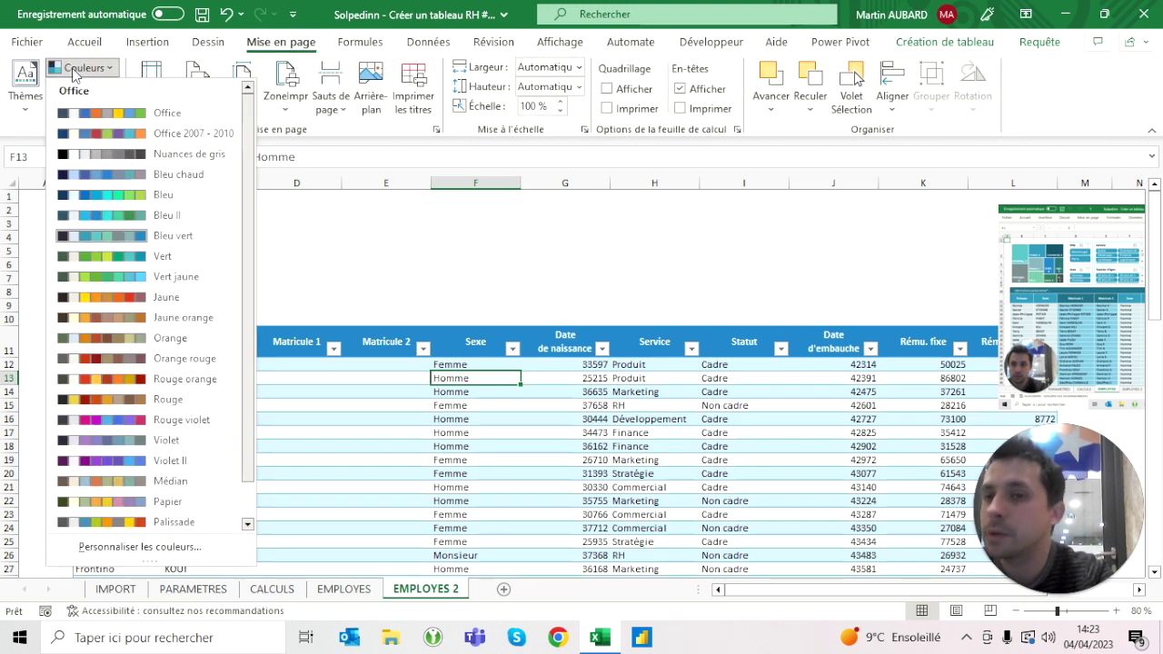
pyautogui.click(122, 119)
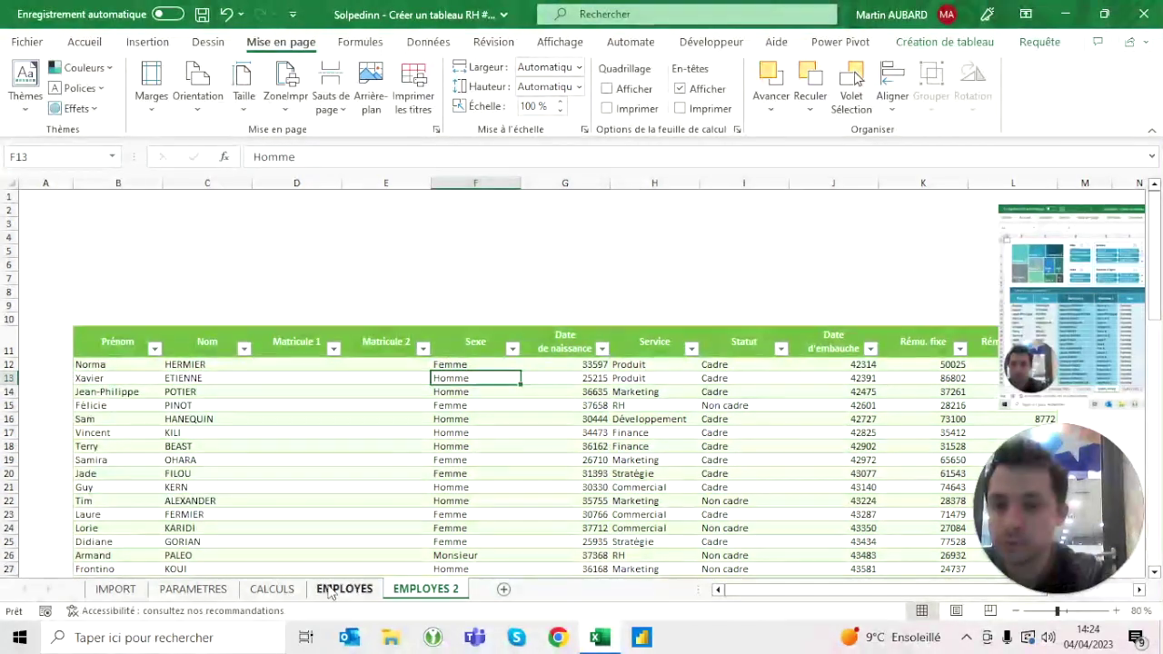
pyautogui.click(338, 589)
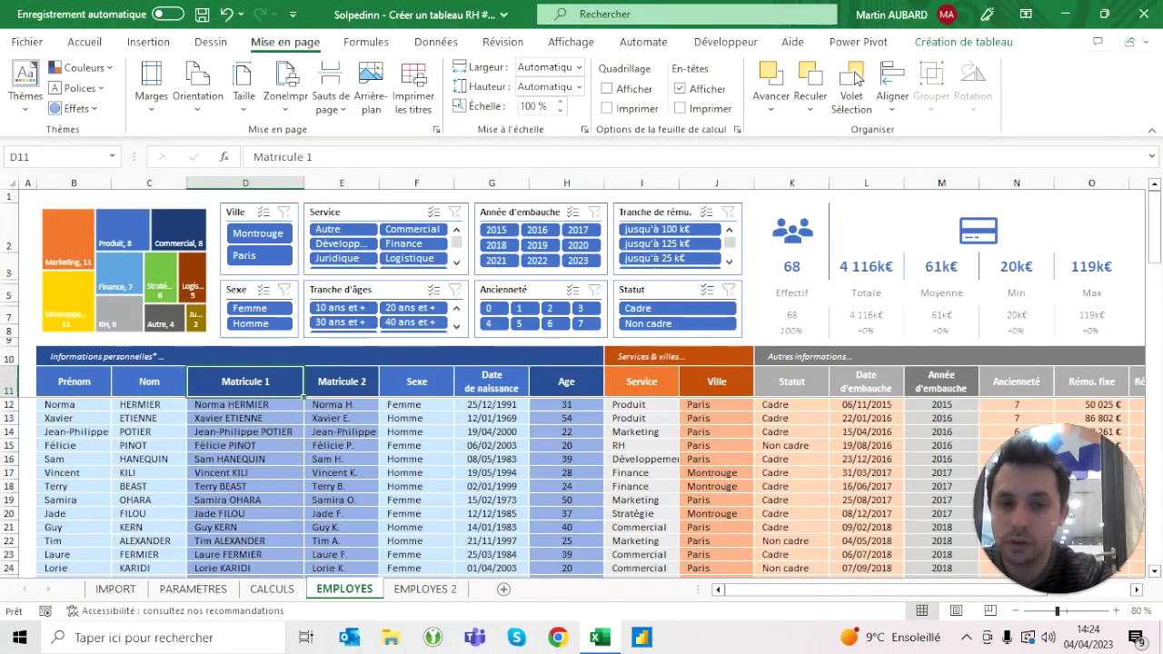
pyautogui.click(415, 592)
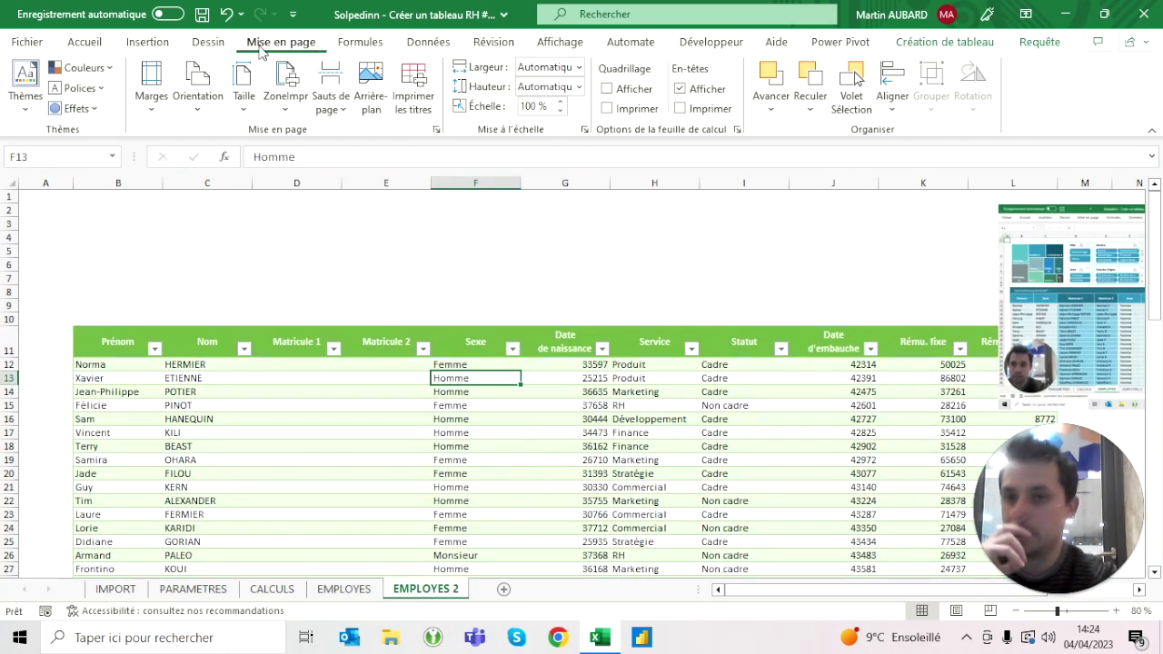
# Apply the Bleu vert colour theme and check its effect on the EMPLOYES dashboard.
pyautogui.click(87, 69)
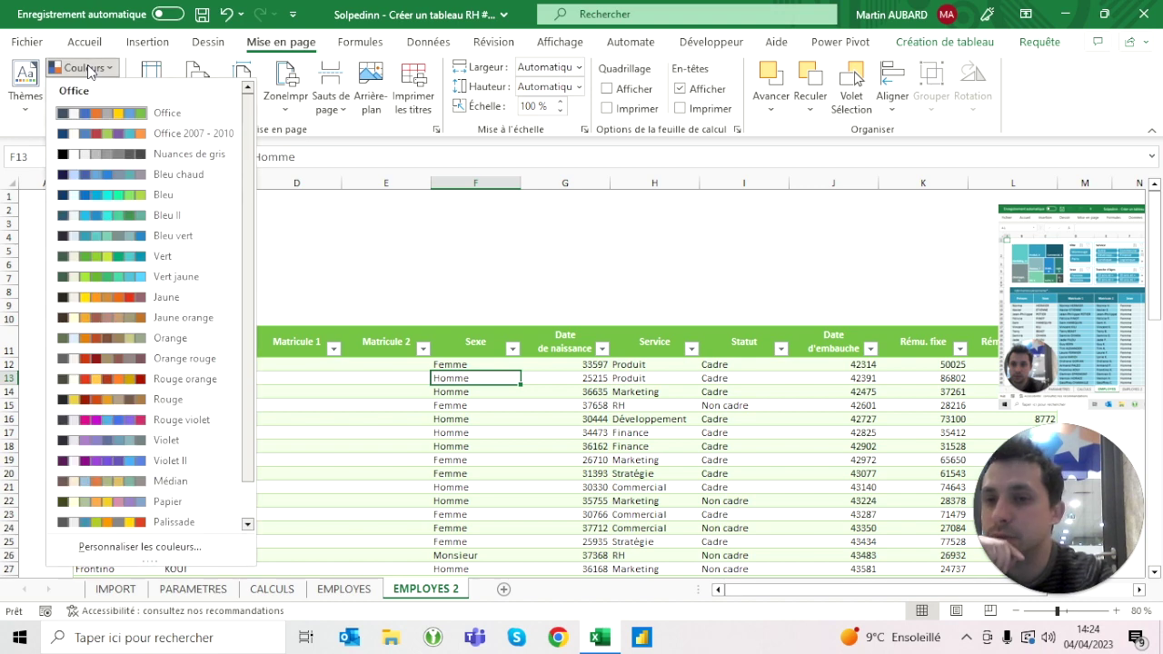
pyautogui.click(123, 244)
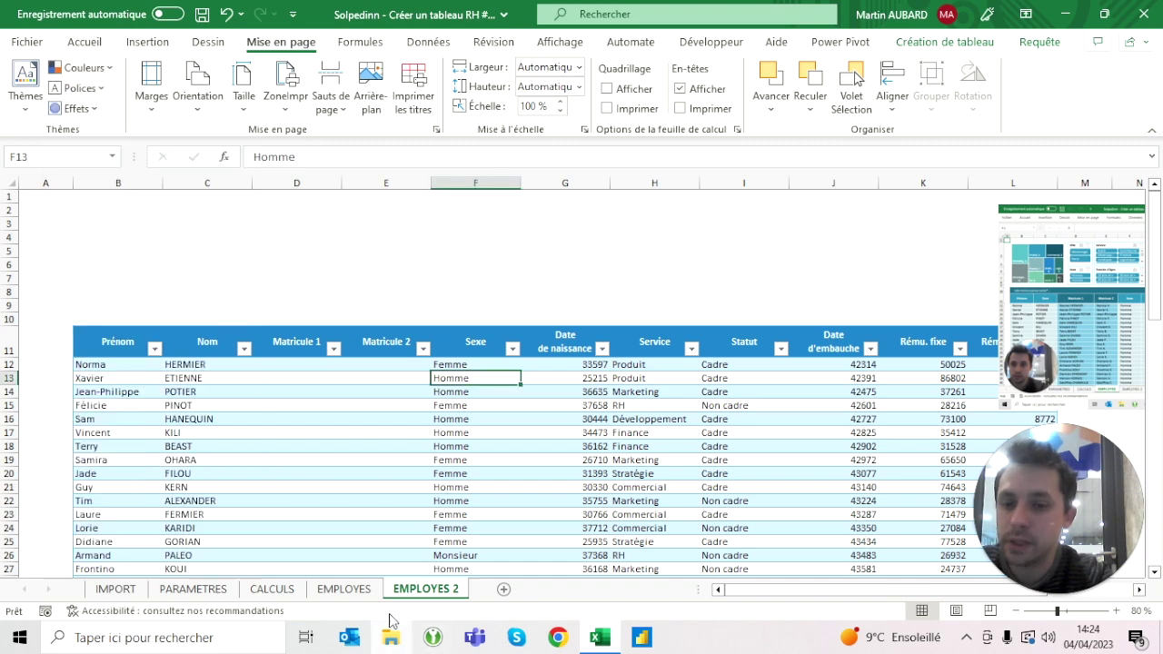
pyautogui.hotkey('ctrl', 'pageup')
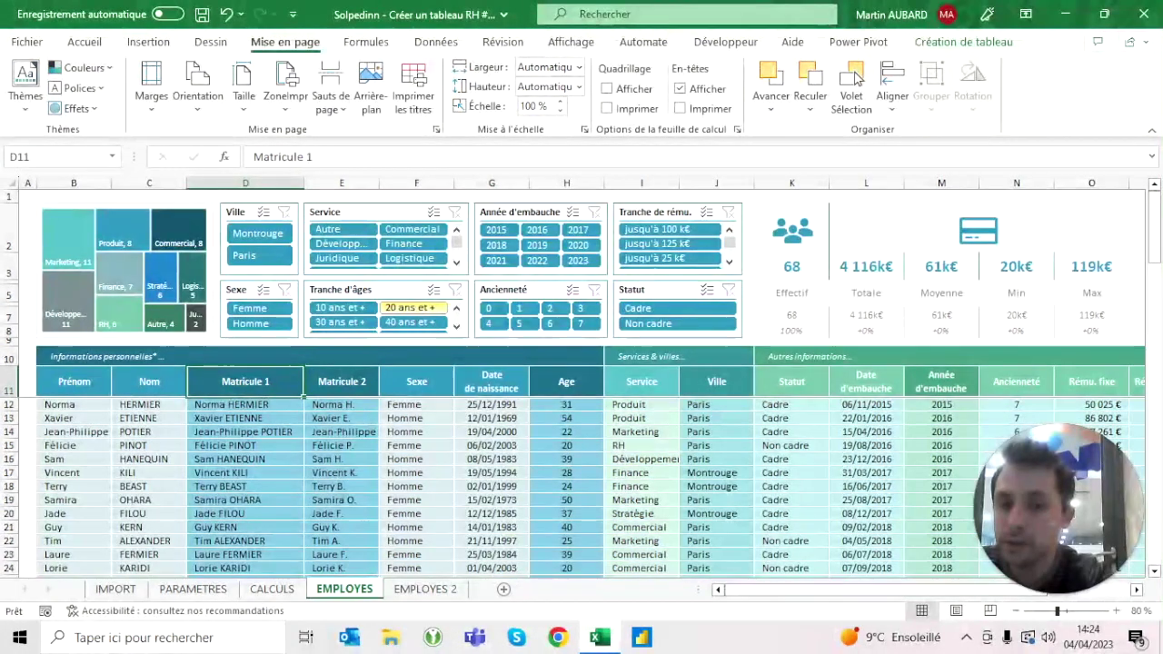
pyautogui.click(407, 588)
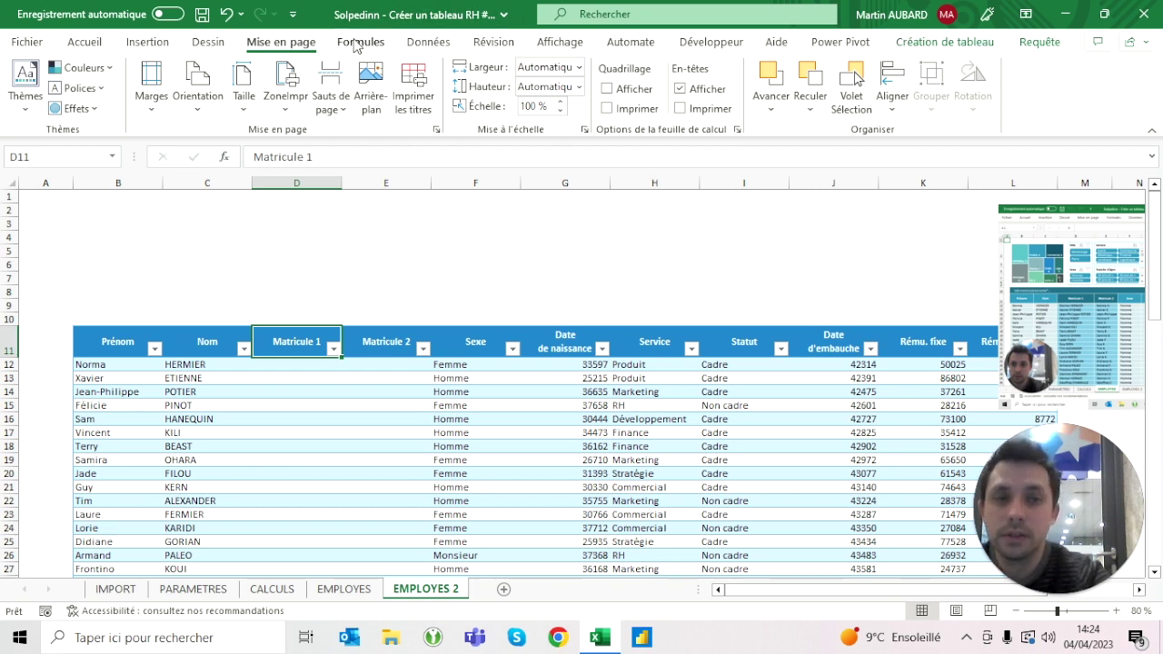
pyautogui.click(207, 392)
pyautogui.click(963, 42)
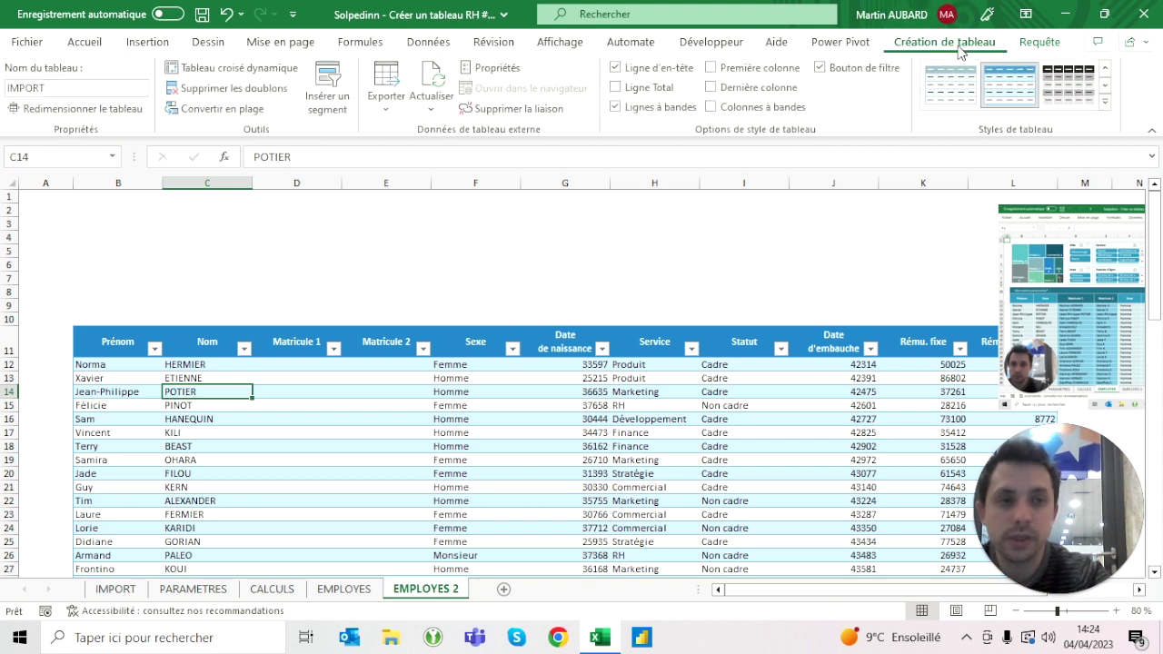
# Apply the Vert d'eau medium table style 9 to the table.
pyautogui.click(1108, 106)
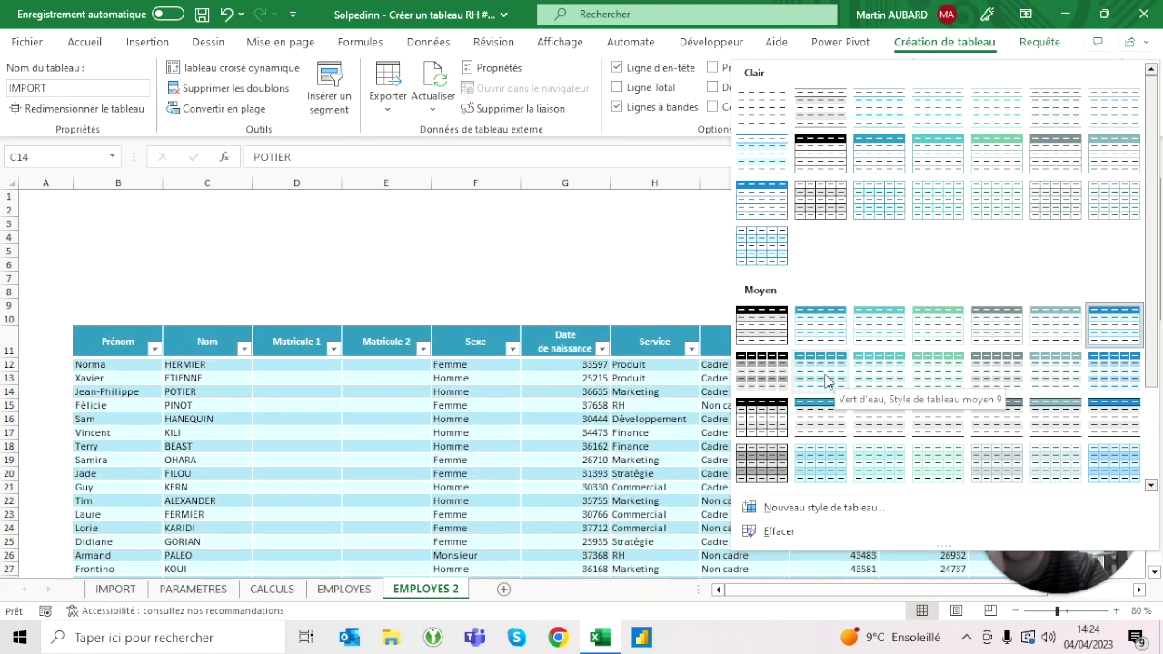
pyautogui.click(820, 381)
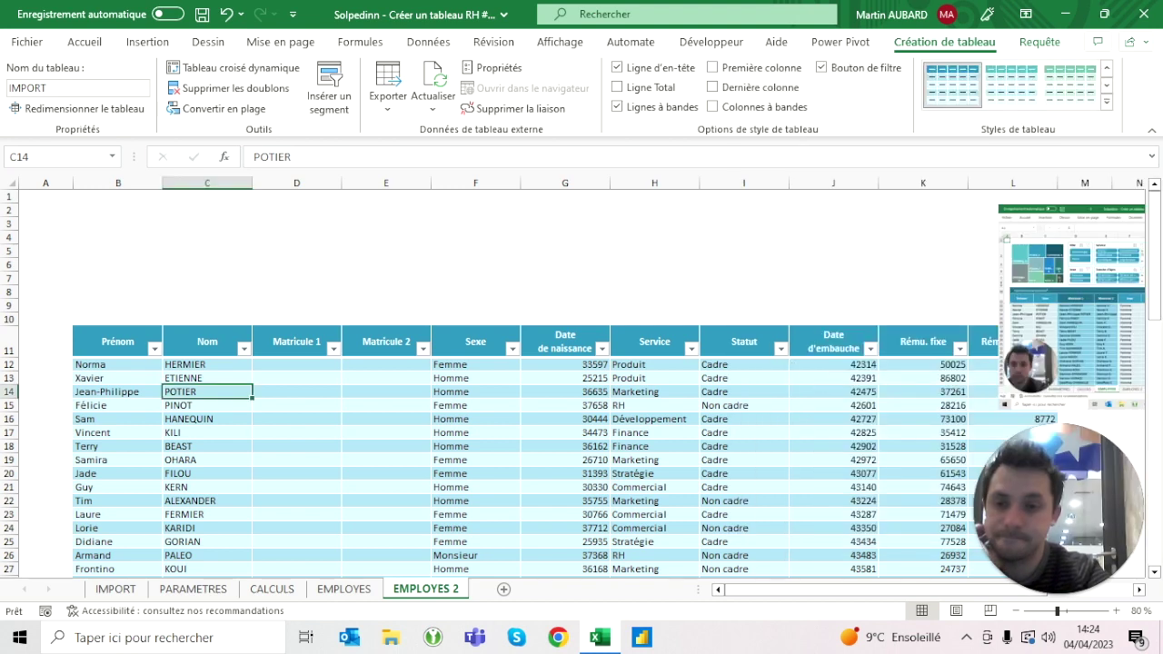
pyautogui.click(85, 42)
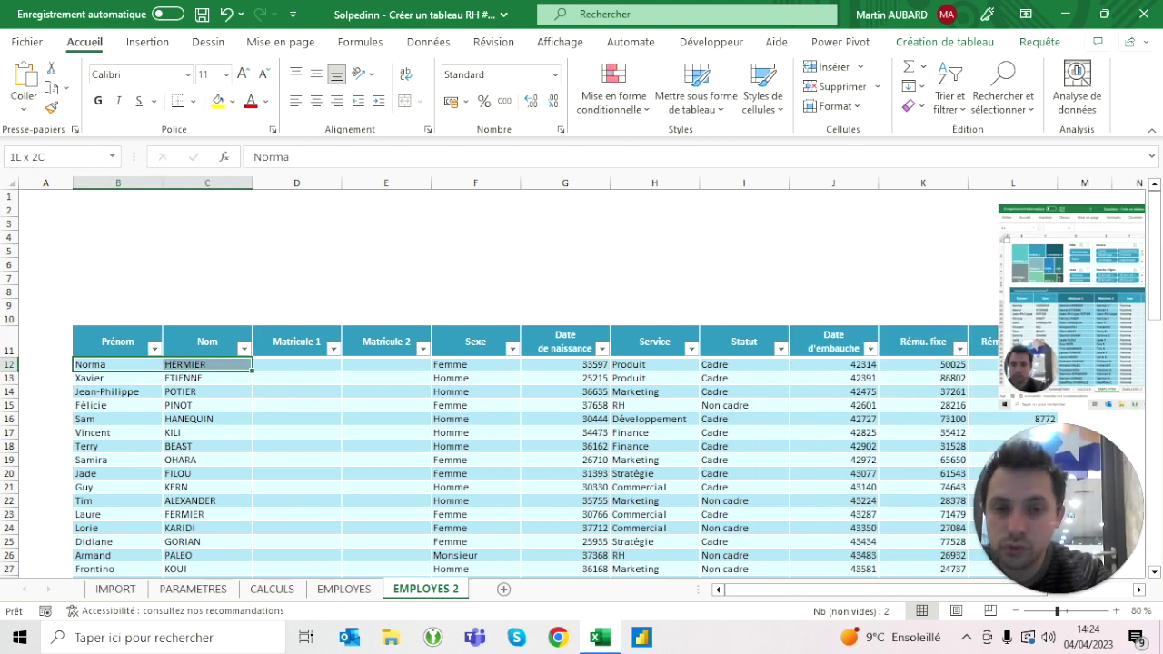
pyautogui.moveTo(117, 365)
pyautogui.mouseDown()
pyautogui.moveTo(1084, 364)
pyautogui.moveTo(981, 365)
pyautogui.mouseUp()
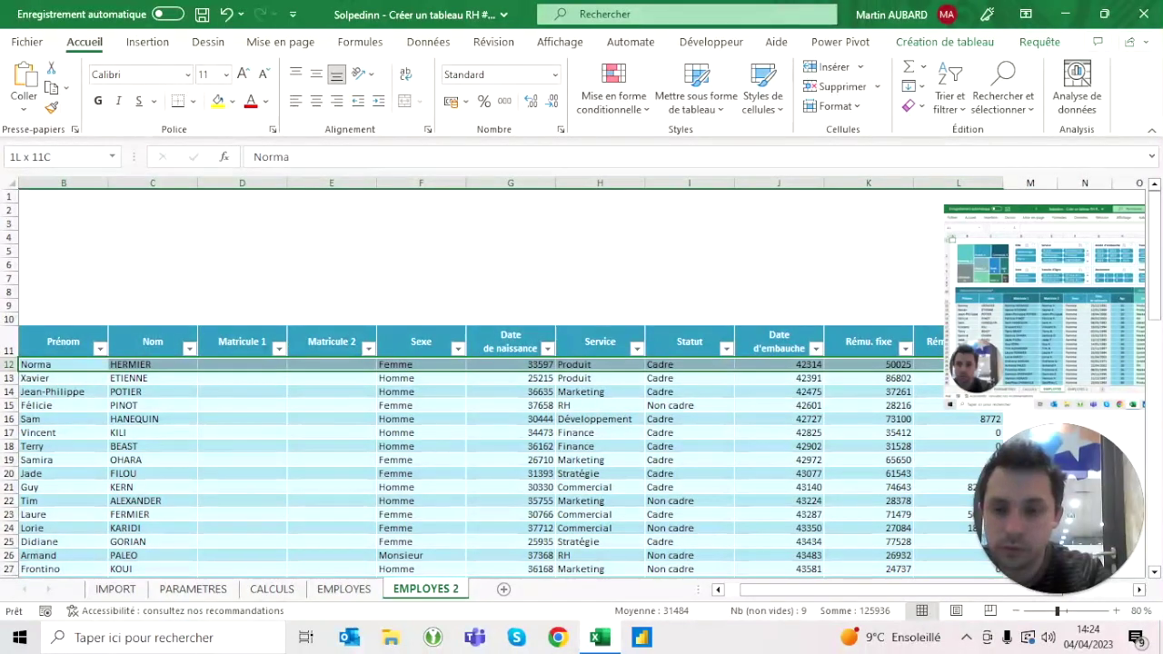
pyautogui.click(152, 251)
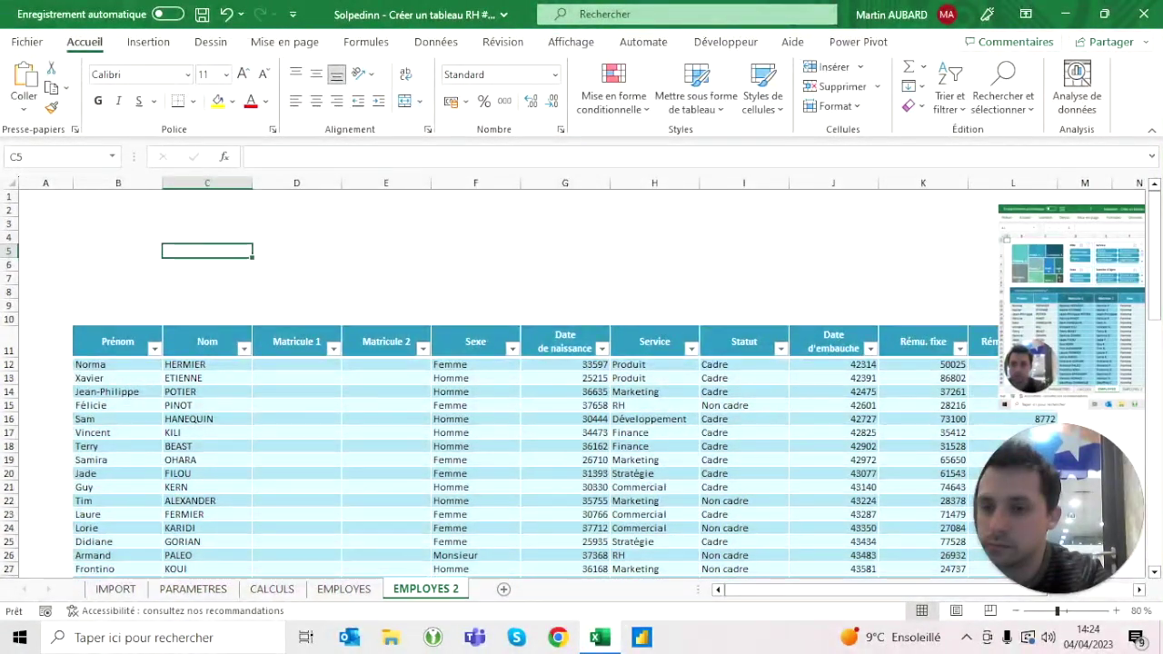
# Left-align all table data with an indent.
pyautogui.click(77, 330)
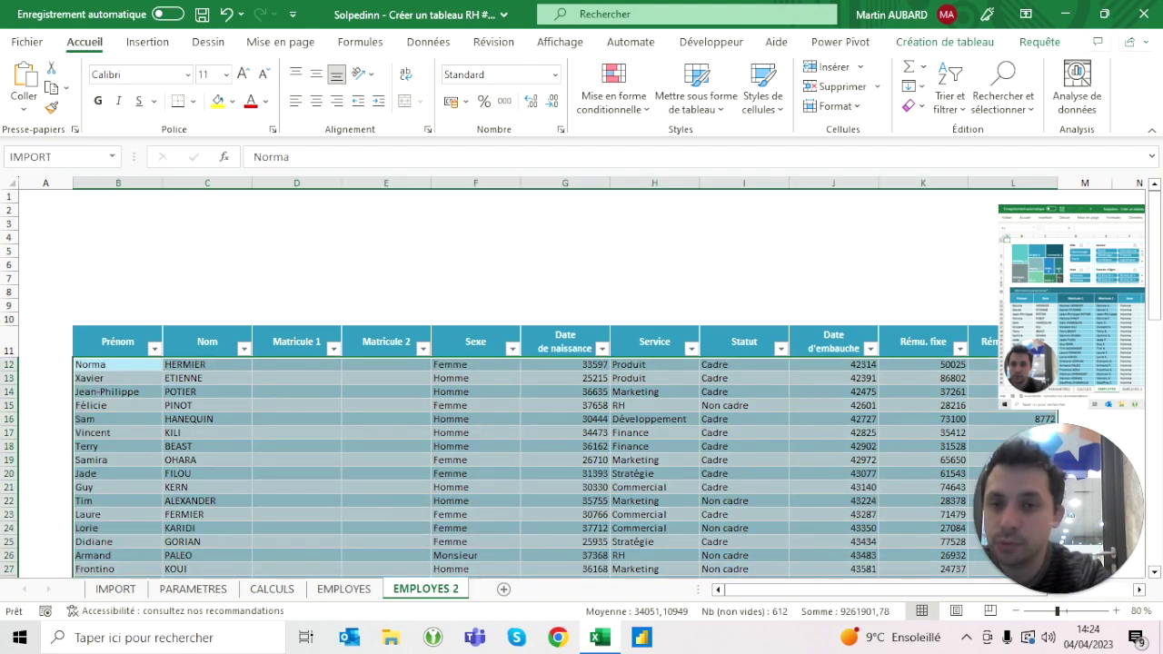
pyautogui.scroll(-5, 563, 381)
pyautogui.scroll(5, 564, 382)
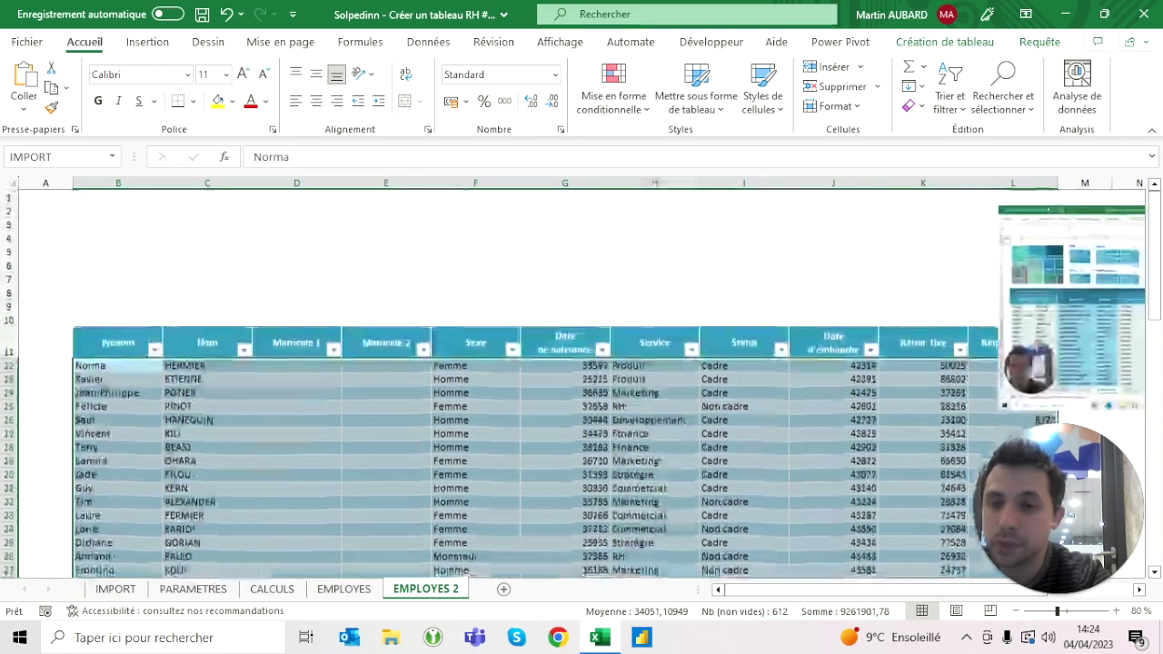
pyautogui.click(383, 101)
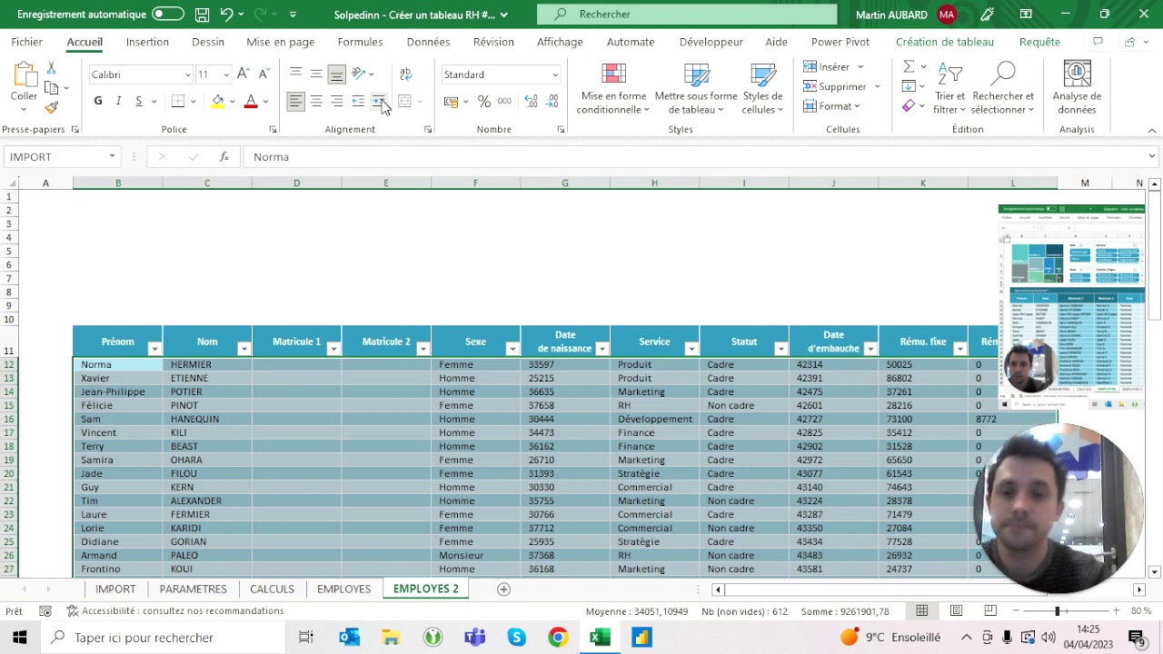
pyautogui.click(385, 224)
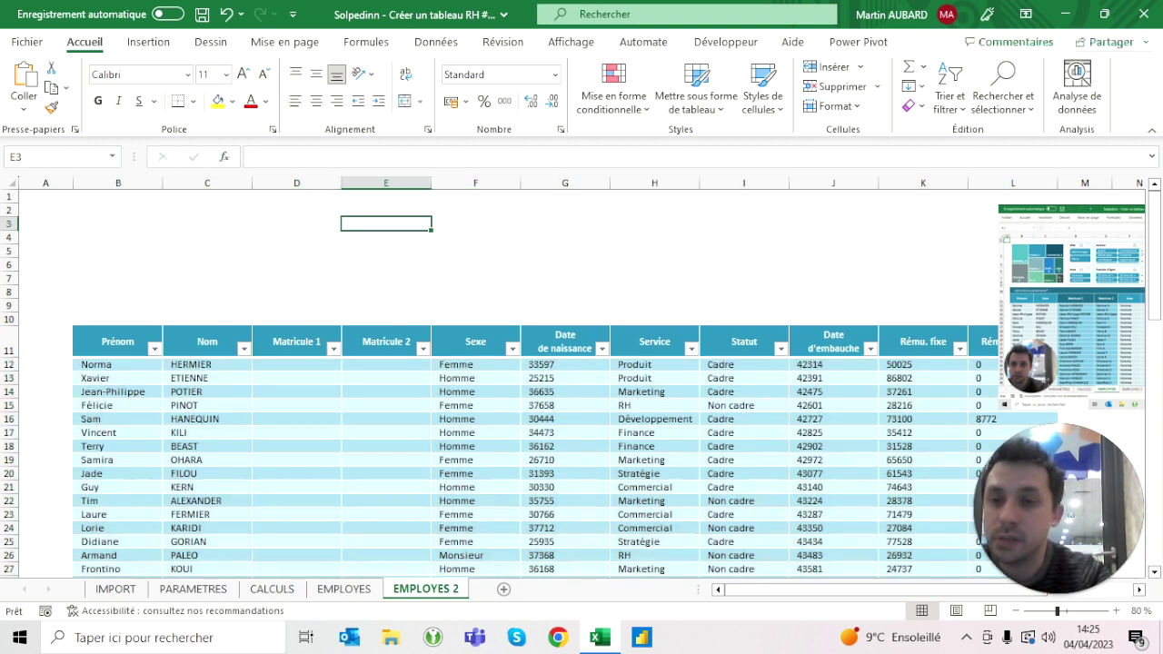
pyautogui.click(46, 183)
# Set column A's width to 3 as a narrow left margin.
pyautogui.rightClick(64, 182)
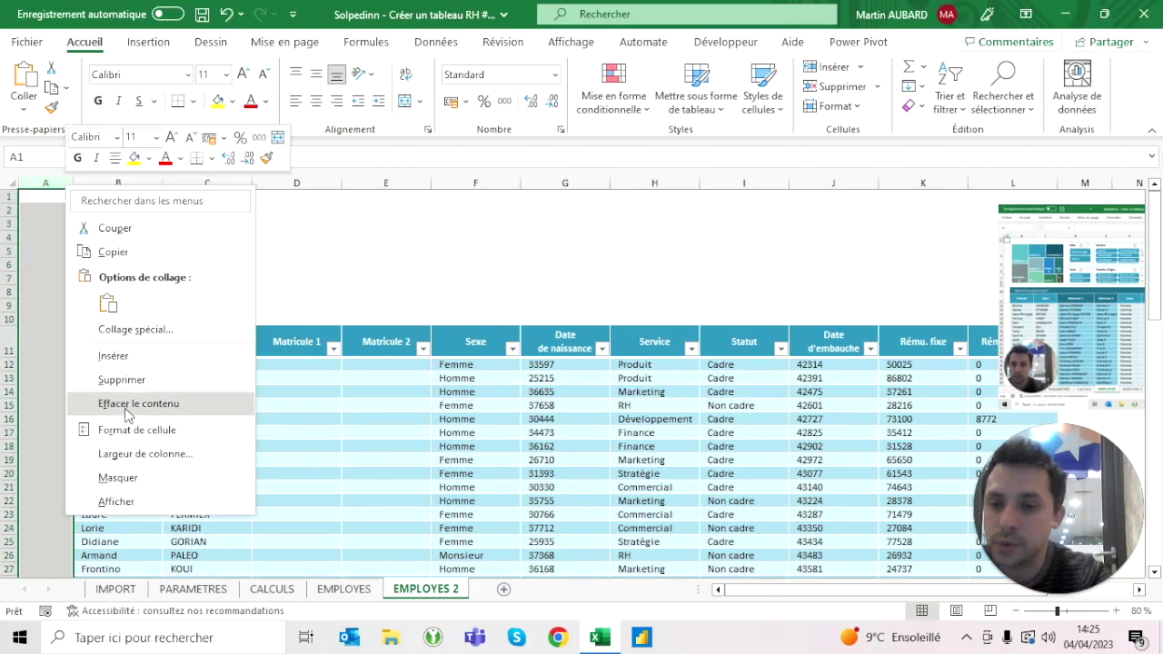
pyautogui.click(134, 464)
pyautogui.write('3')
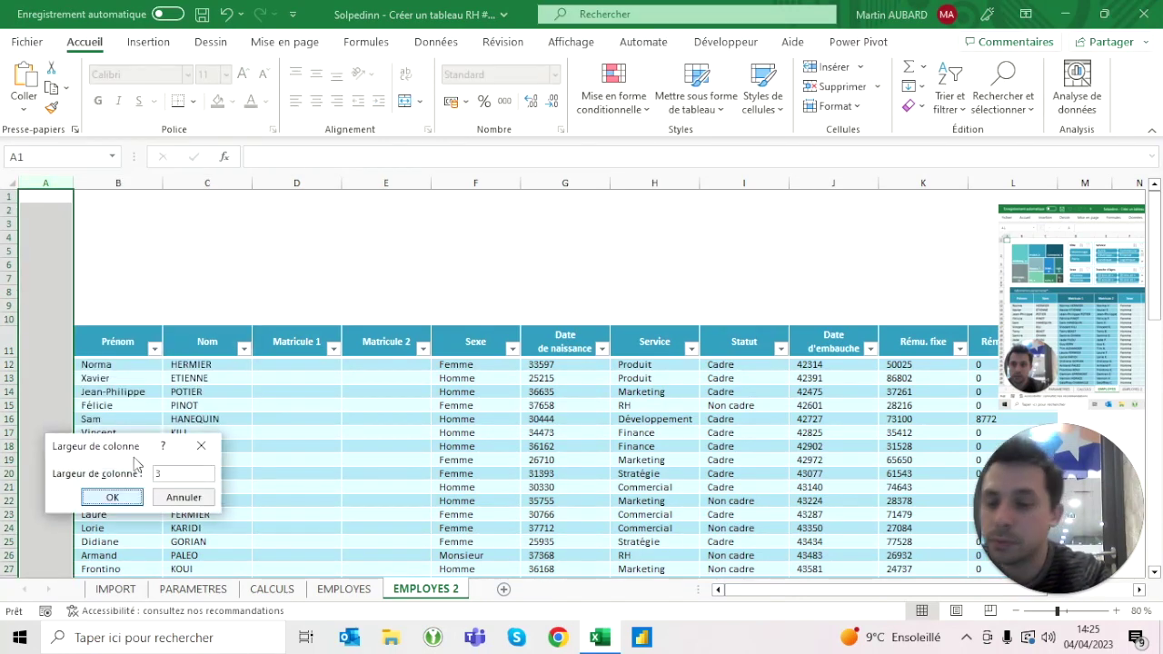
pyautogui.press('Return')
pyautogui.click(81, 305)
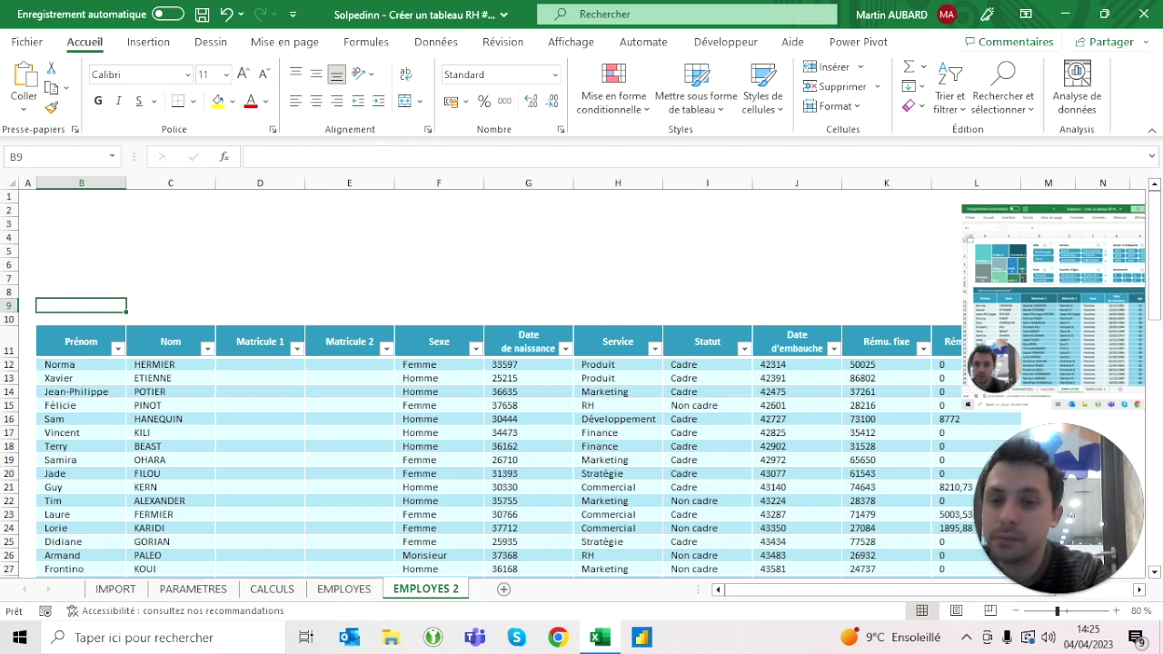
pyautogui.moveTo(259, 364); pyautogui.dragTo(348, 364)
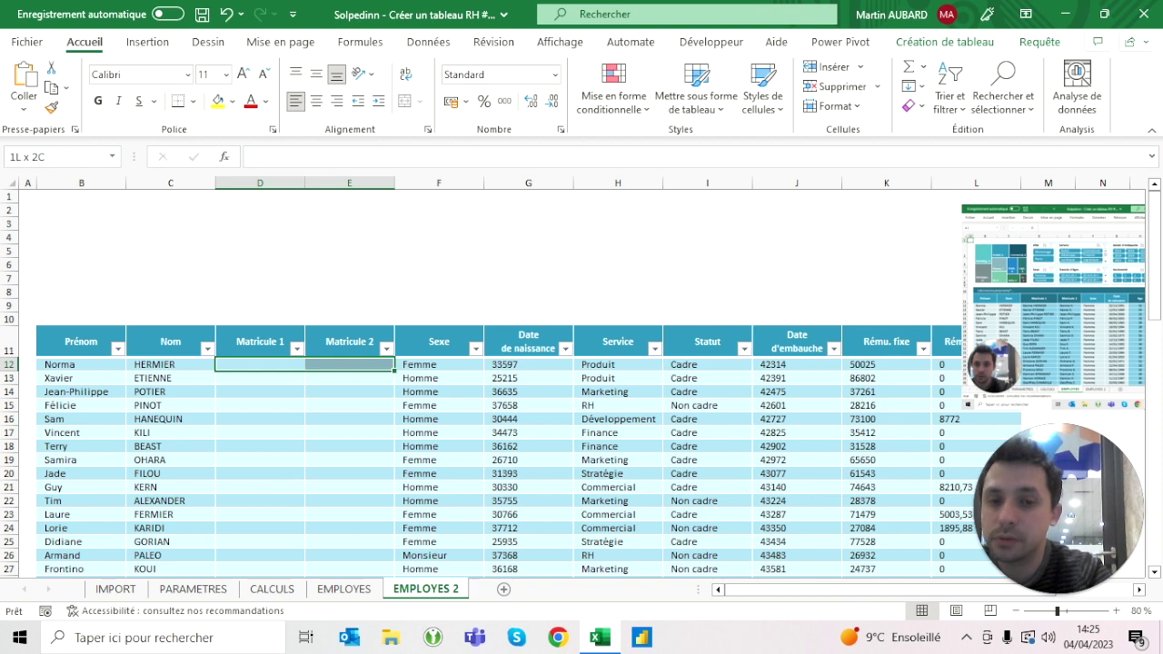
pyautogui.click(618, 183)
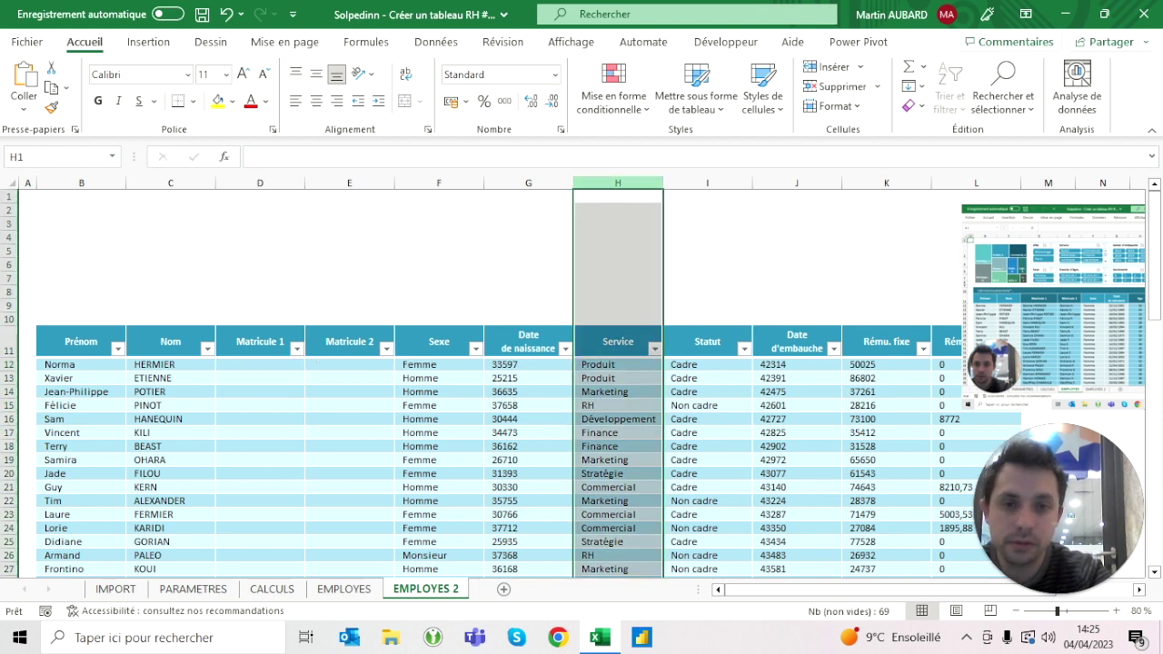
# Insert a column before Service and give it the heading 'Age'.
pyautogui.hotkey('ctrl', '+')
pyautogui.click(618, 341)
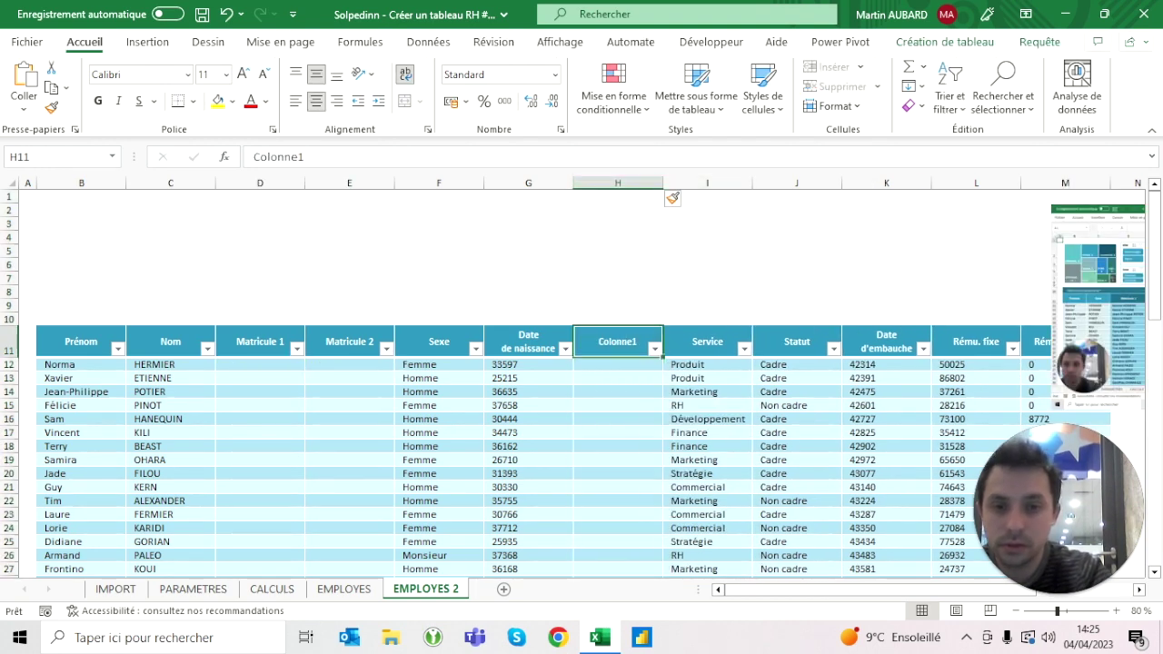
pyautogui.write('Age')
pyautogui.press('Return')
pyautogui.press('Left')
pyautogui.press('Left')
pyautogui.press('Left')
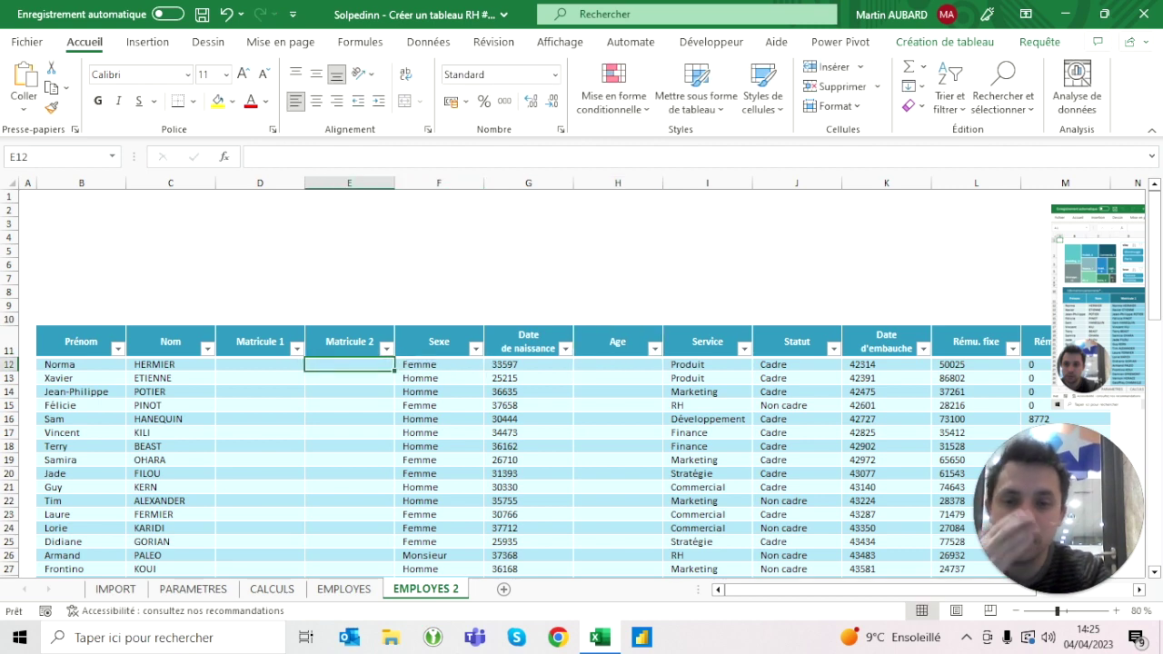
pyautogui.press('Left')
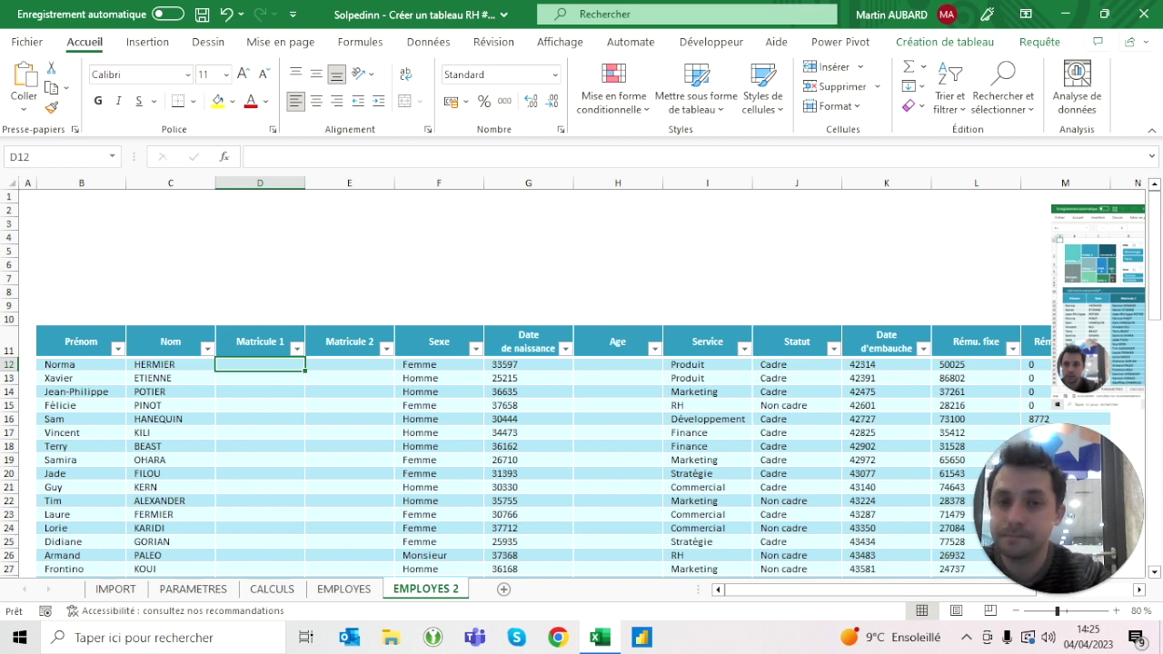
# Start a JOINDRE.TEXTE formula in D12 with a space delimiter and VRAI to ignore empties.
pyautogui.write('=')
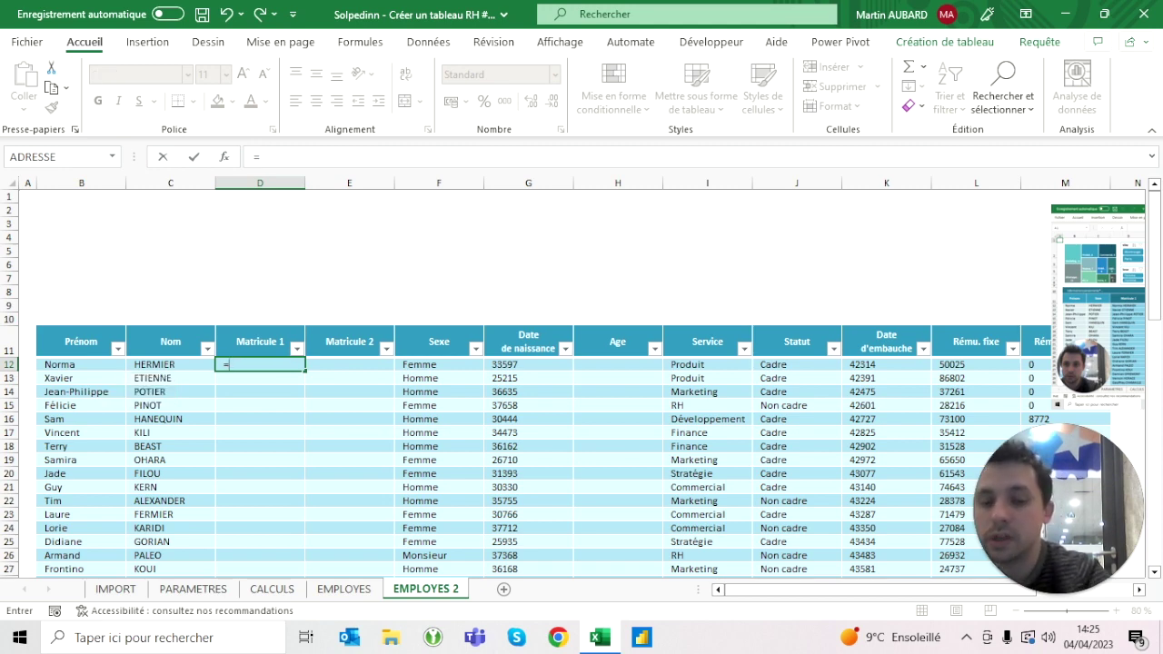
pyautogui.write('join')
pyautogui.press('Tab')
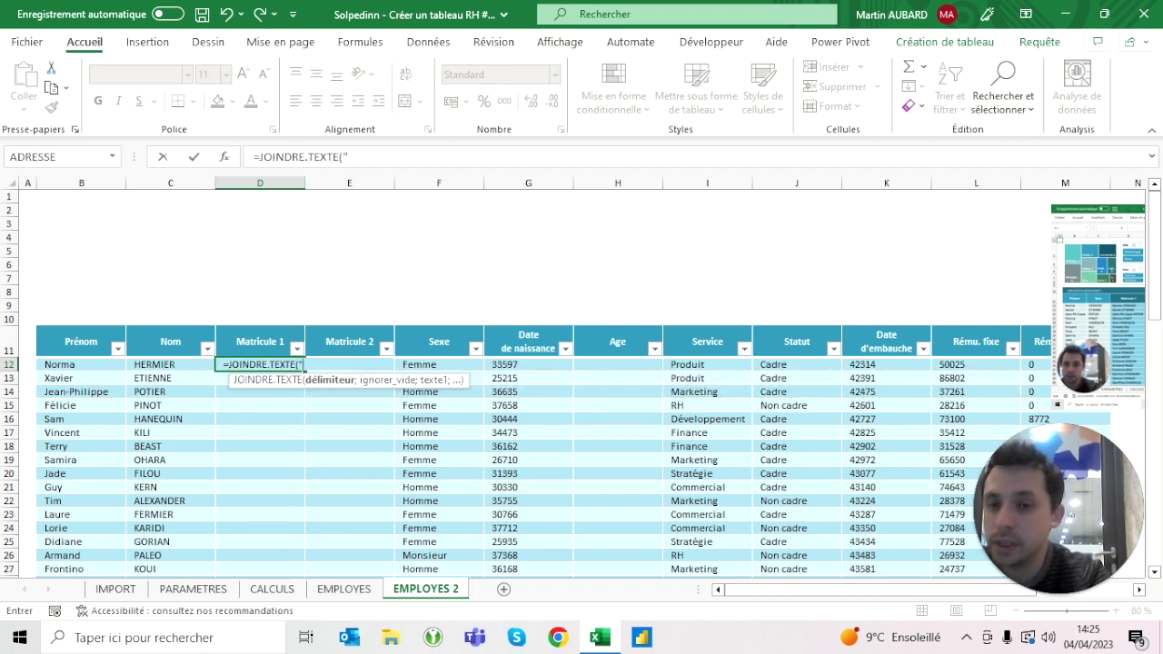
pyautogui.write('"')
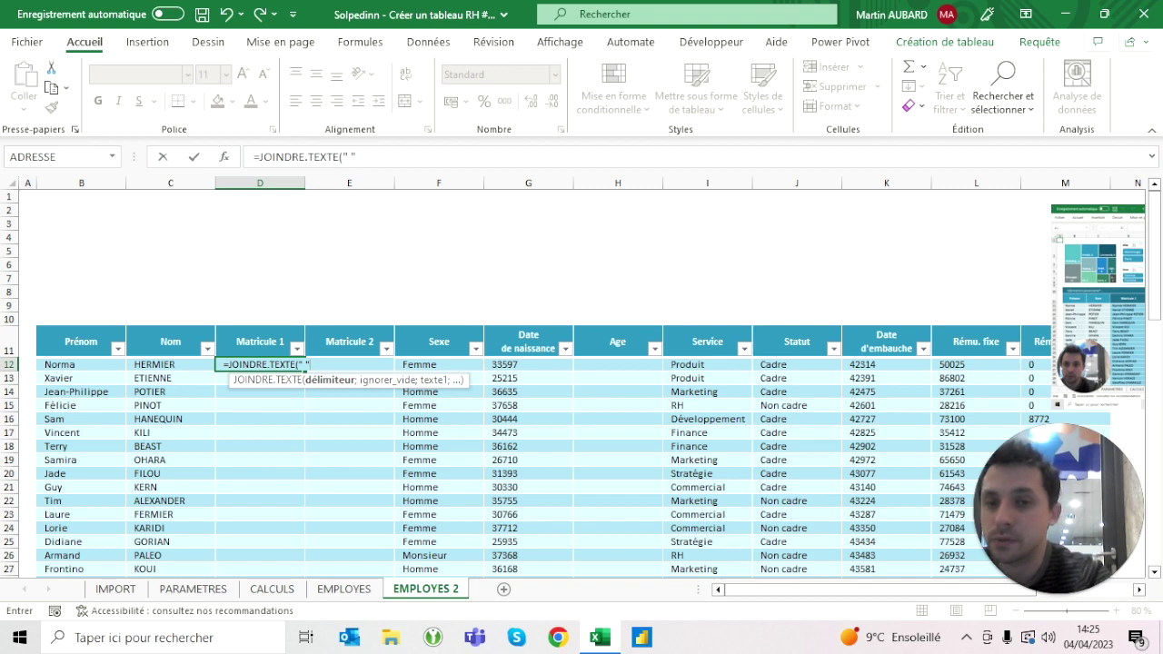
pyautogui.click(356, 156)
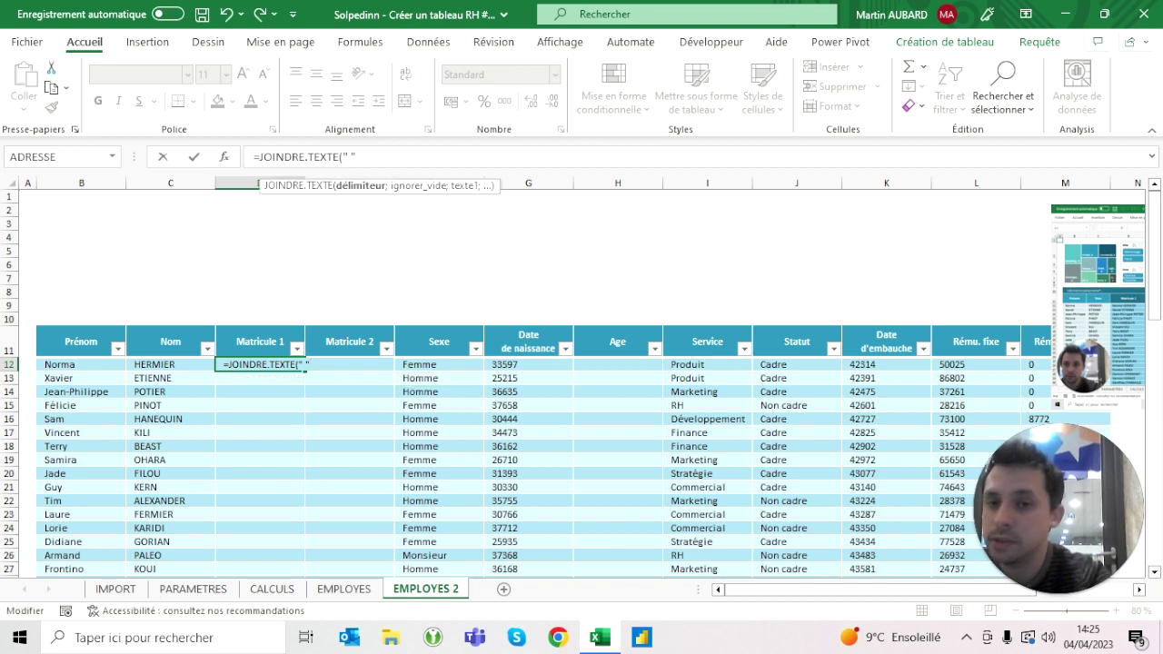
pyautogui.write(';')
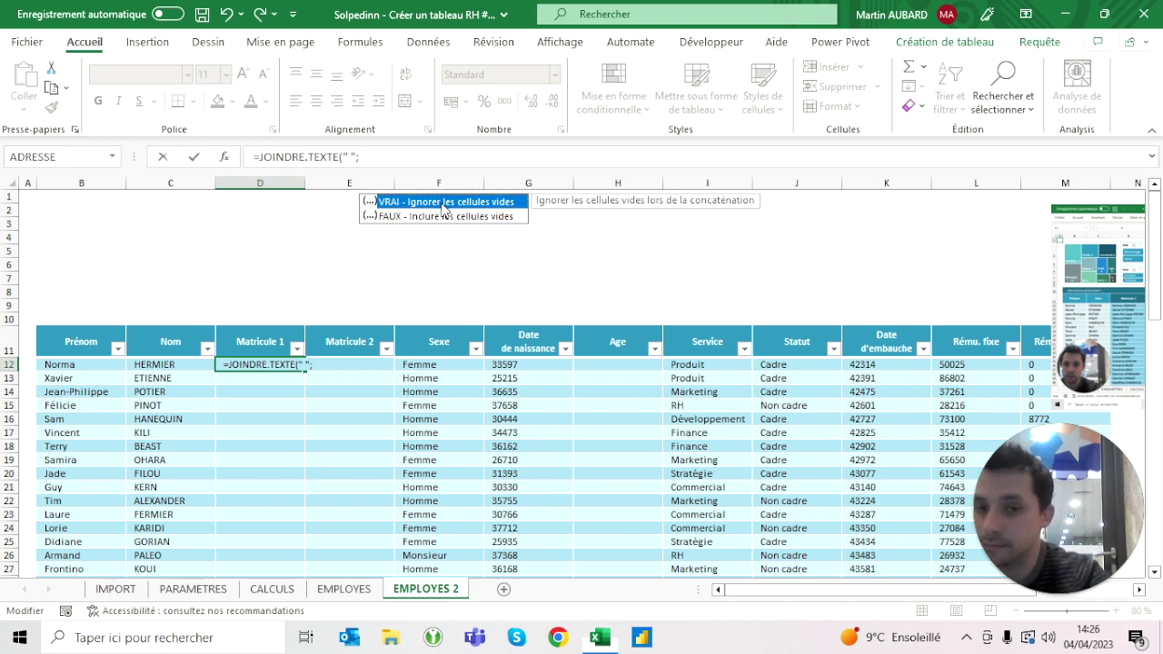
pyautogui.press('Tab')
pyautogui.write(';')
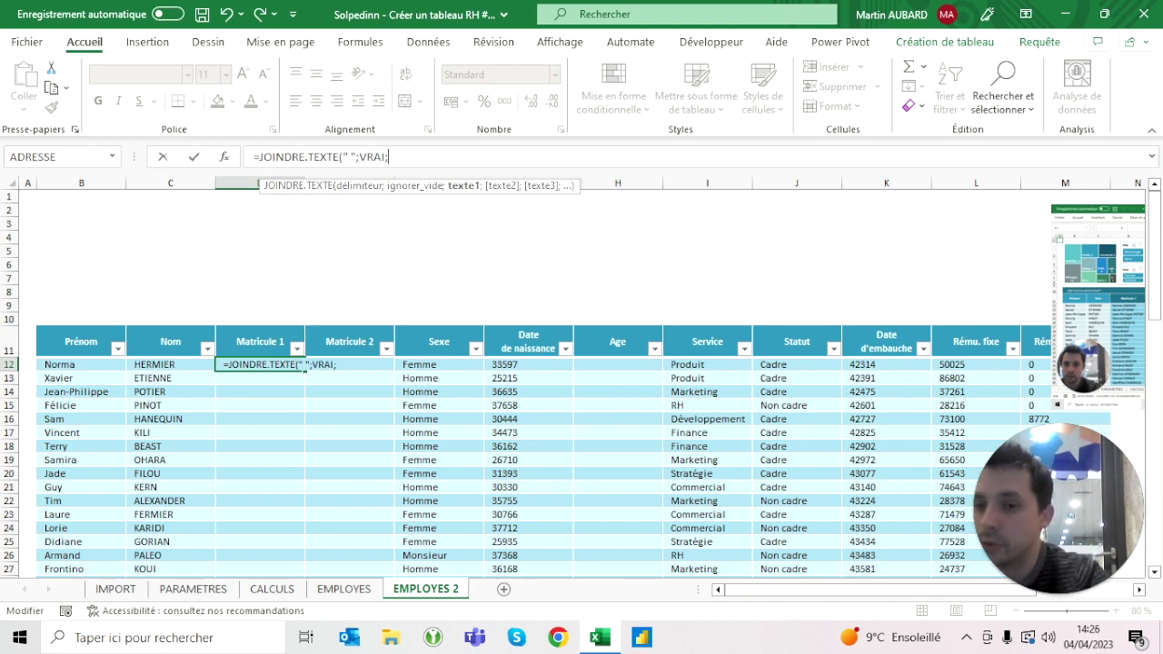
# Reference the row's Prénom:Nom cells, close the formula and fill the Matricule 1 column.
pyautogui.click(81, 364)
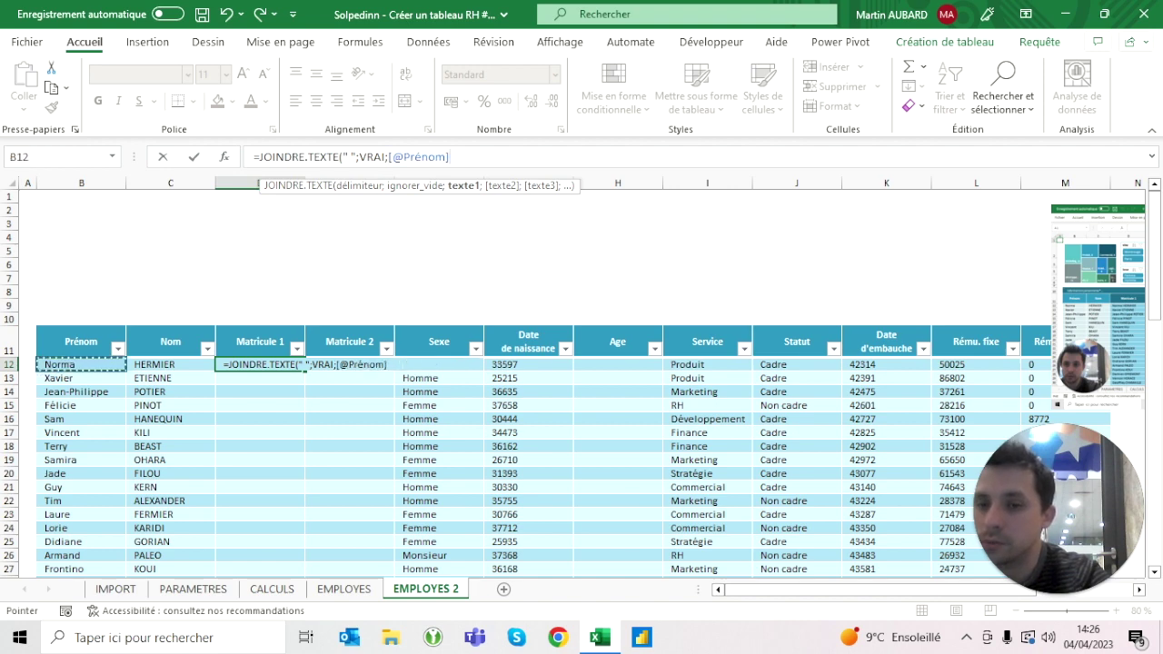
pyautogui.write(';')
pyautogui.press('BackSpace')
pyautogui.press('BackSpace')
pyautogui.press('BackSpace')
pyautogui.press('BackSpace')
pyautogui.press('BackSpace')
pyautogui.press('BackSpace')
pyautogui.press('BackSpace')
pyautogui.press('BackSpace')
pyautogui.press('BackSpace')
pyautogui.press('BackSpace')
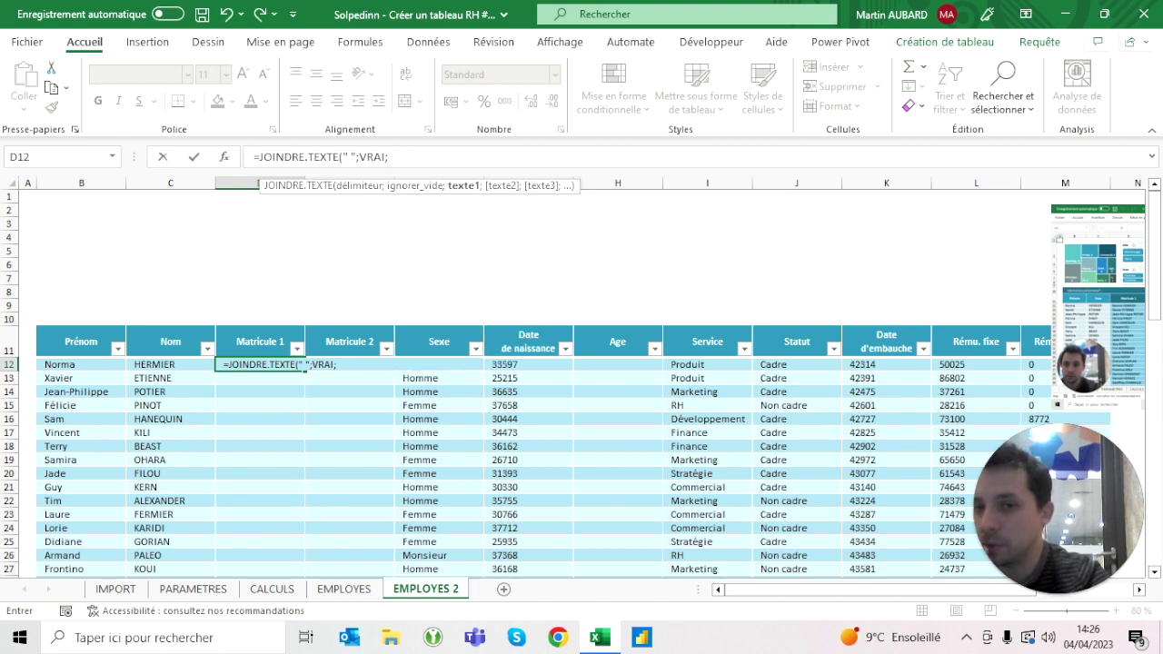
pyautogui.moveTo(81, 365); pyautogui.dragTo(170, 364)
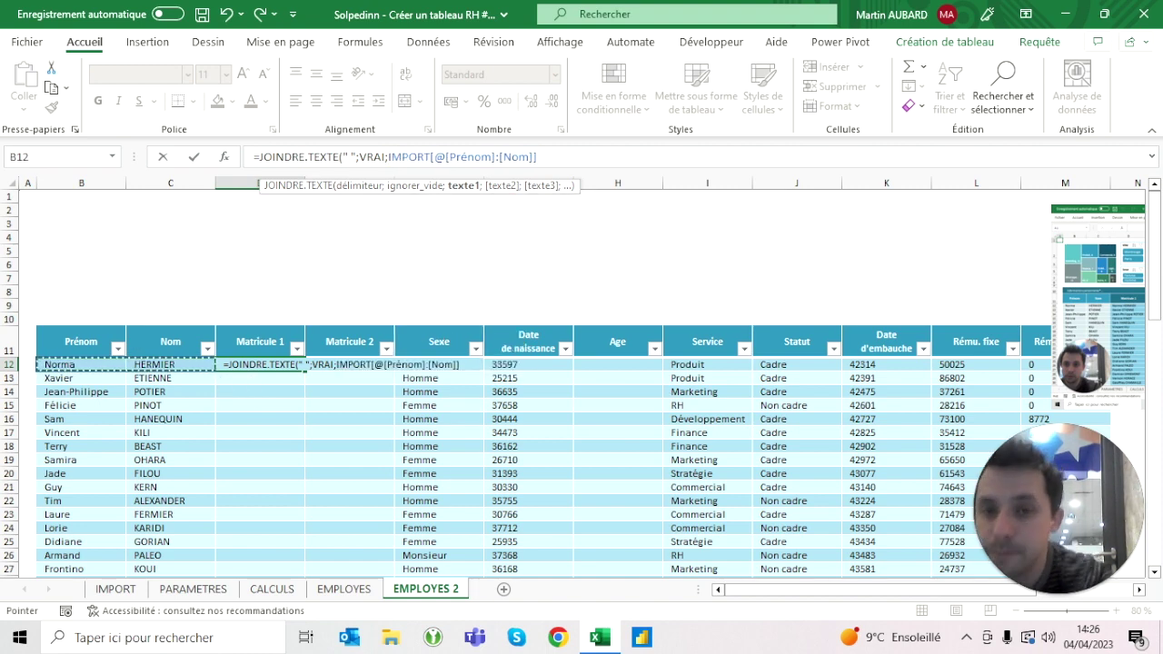
pyautogui.click(355, 157)
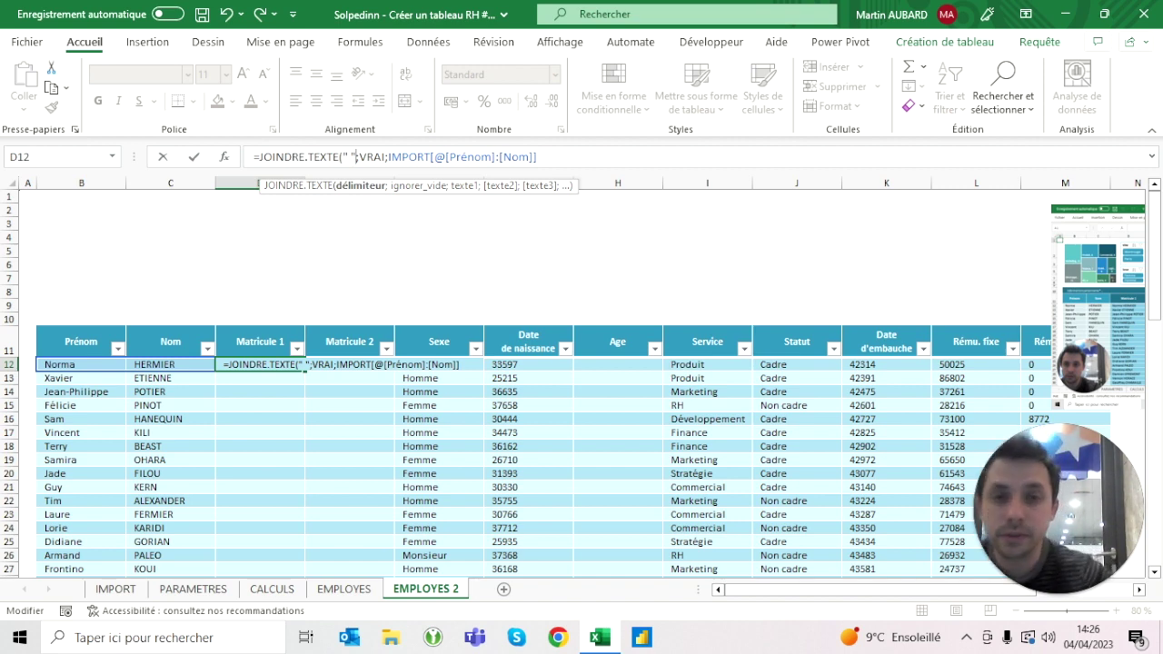
pyautogui.click(538, 156)
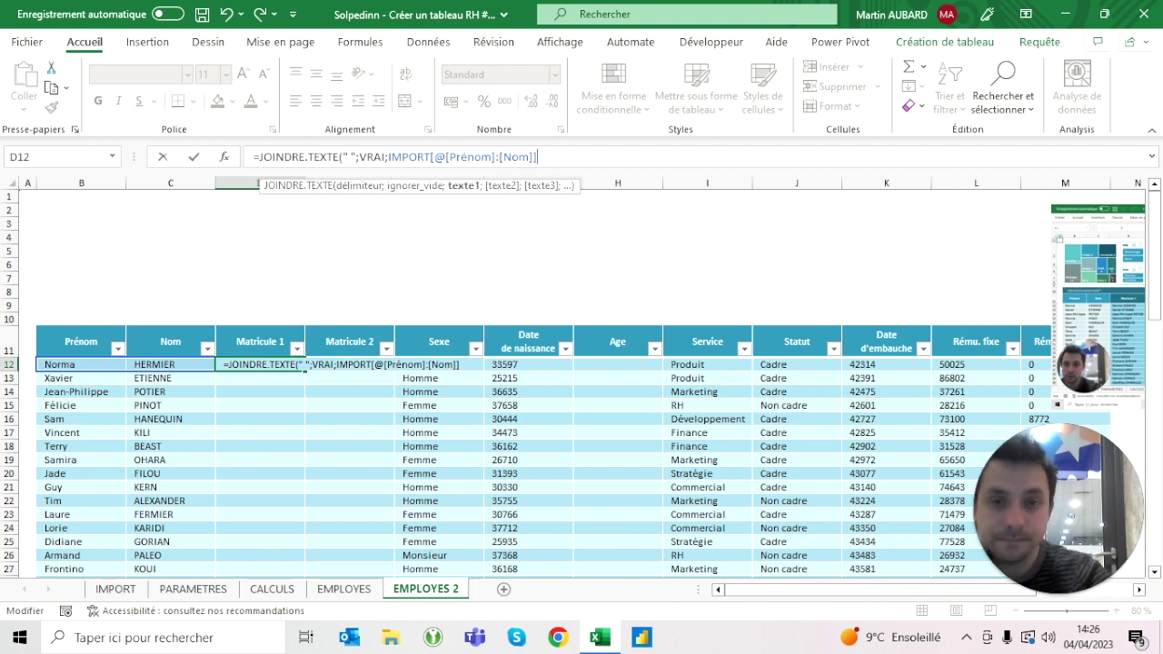
pyautogui.write(')')
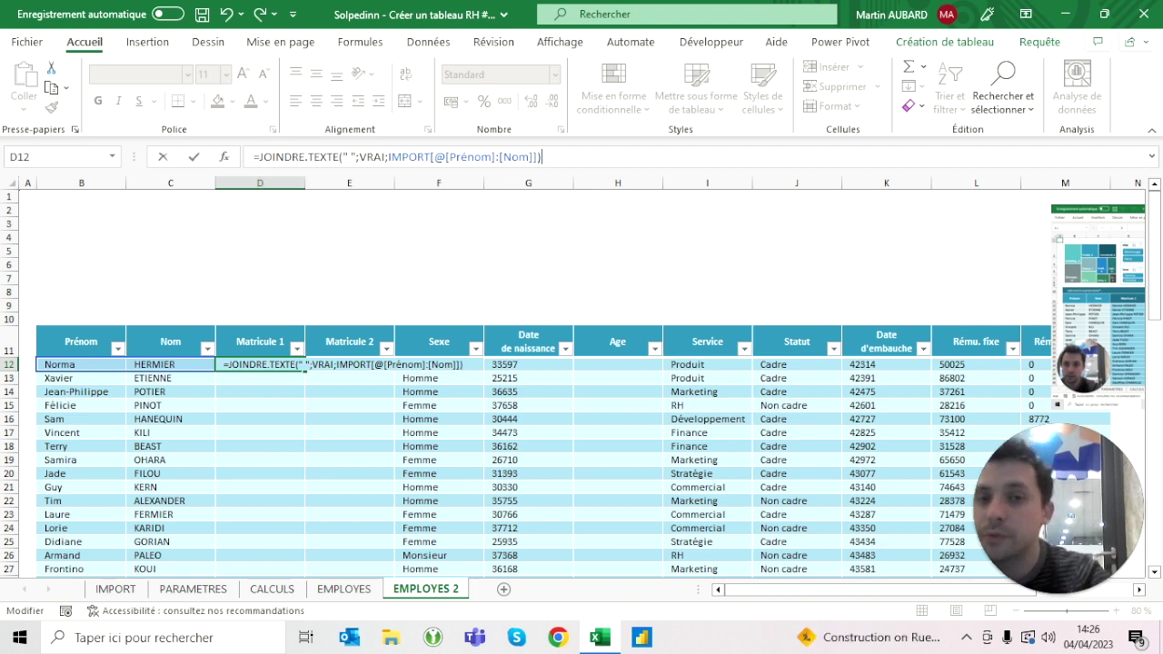
pyautogui.hotkey('ctrl', 'Return')
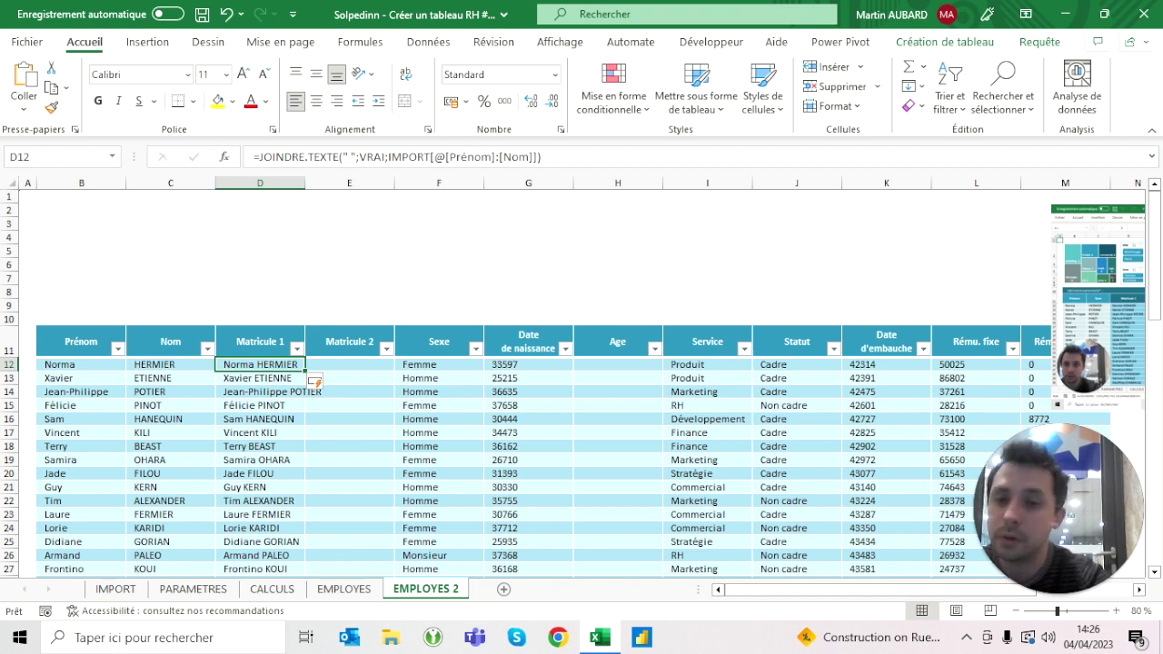
# Widen column D to fit the long name in row 14, then select the Matricule 1 values and header.
pyautogui.click(81, 378)
pyautogui.press('Down')
pyautogui.press('Right')
pyautogui.press('Right')
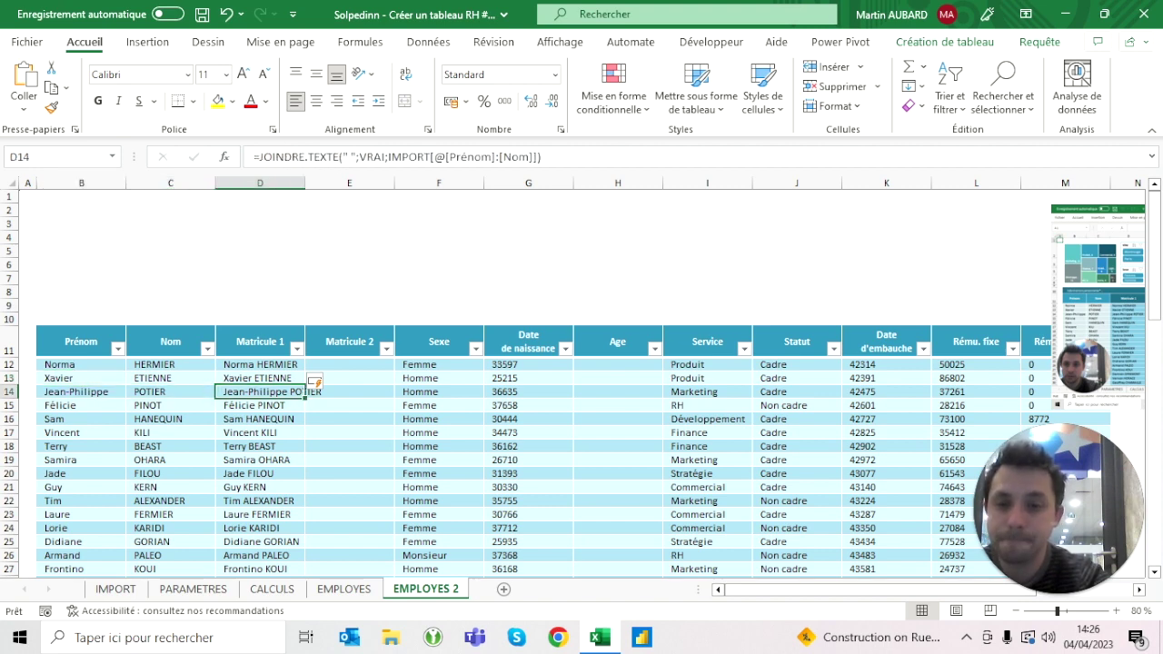
pyautogui.moveTo(306, 183); pyautogui.dragTo(331, 182)
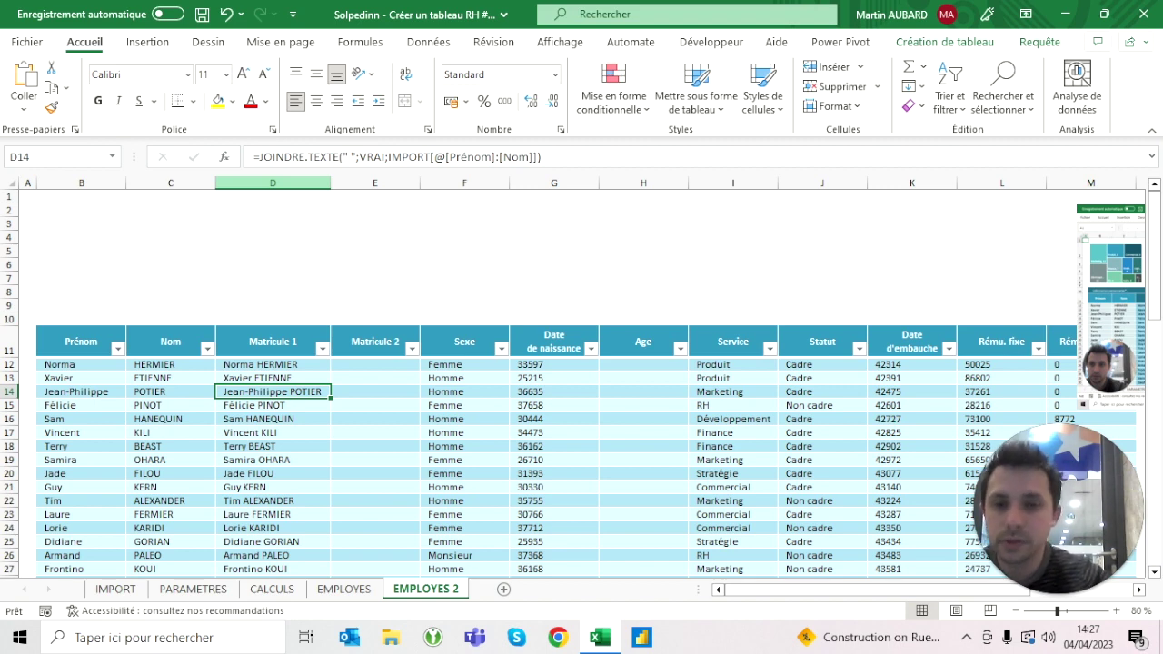
pyautogui.press('Up')
pyautogui.press('Up')
pyautogui.press('Up')
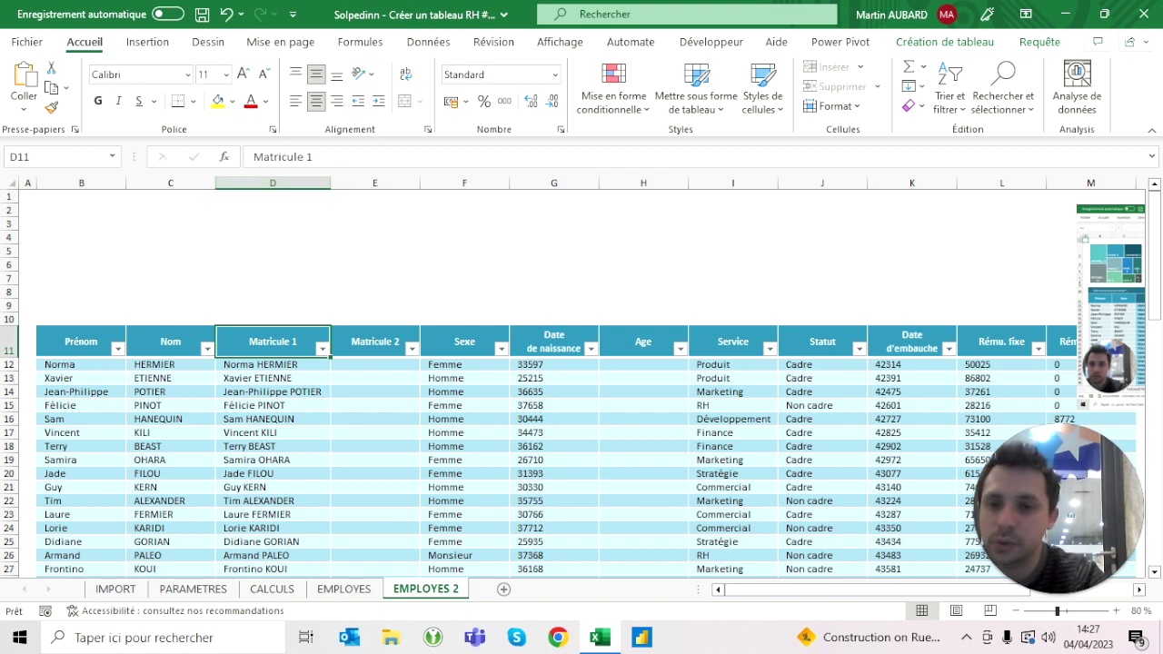
pyautogui.press('Left')
pyautogui.press('Down')
pyautogui.press('Left')
pyautogui.press('Right')
pyautogui.press('Right')
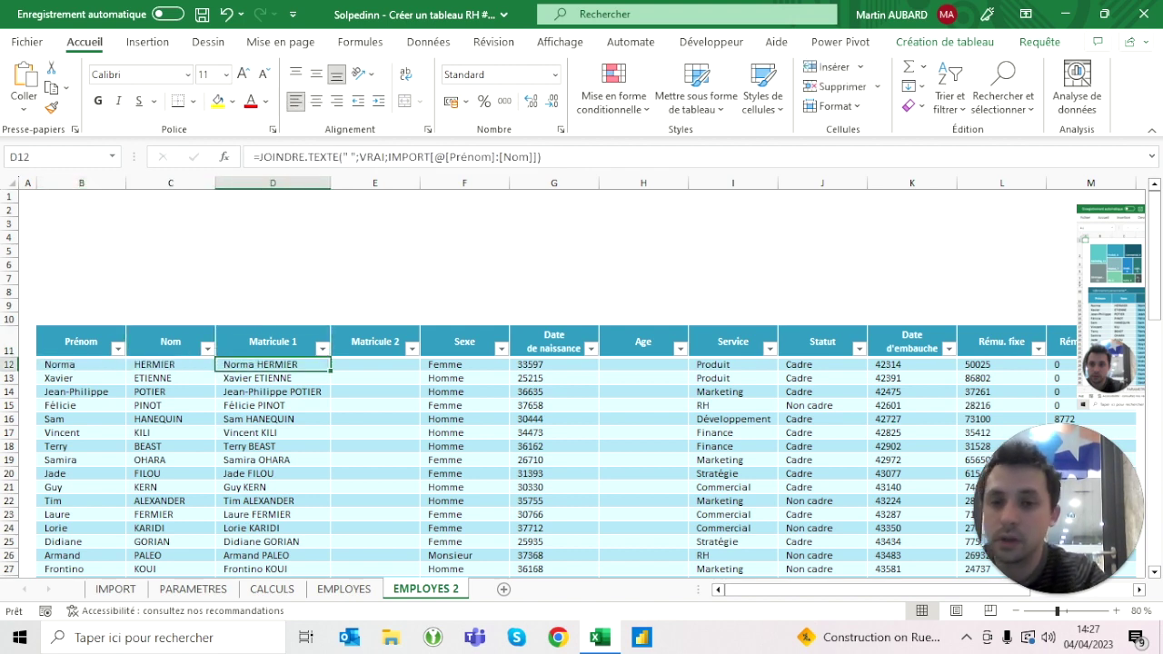
pyautogui.hotkey('ctrl', 'shift', 'Down')
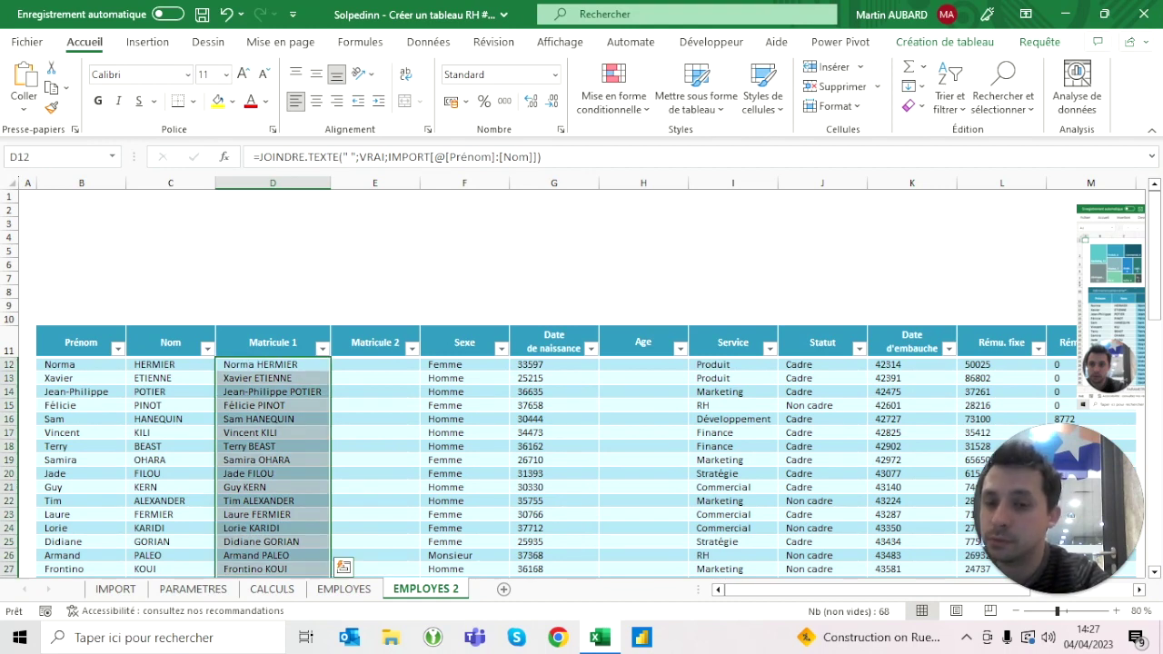
pyautogui.click(272, 333)
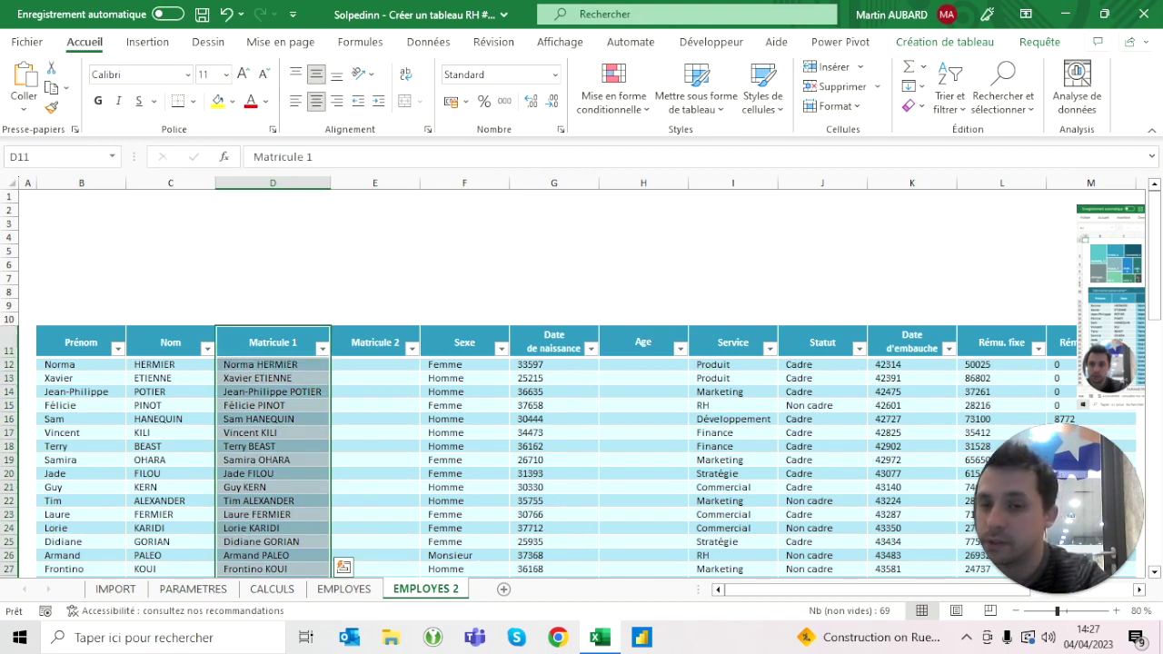
# Shade the Matricule 1 values light aqua green.
pyautogui.click(272, 306)
pyautogui.hotkey('ctrl', 'z')
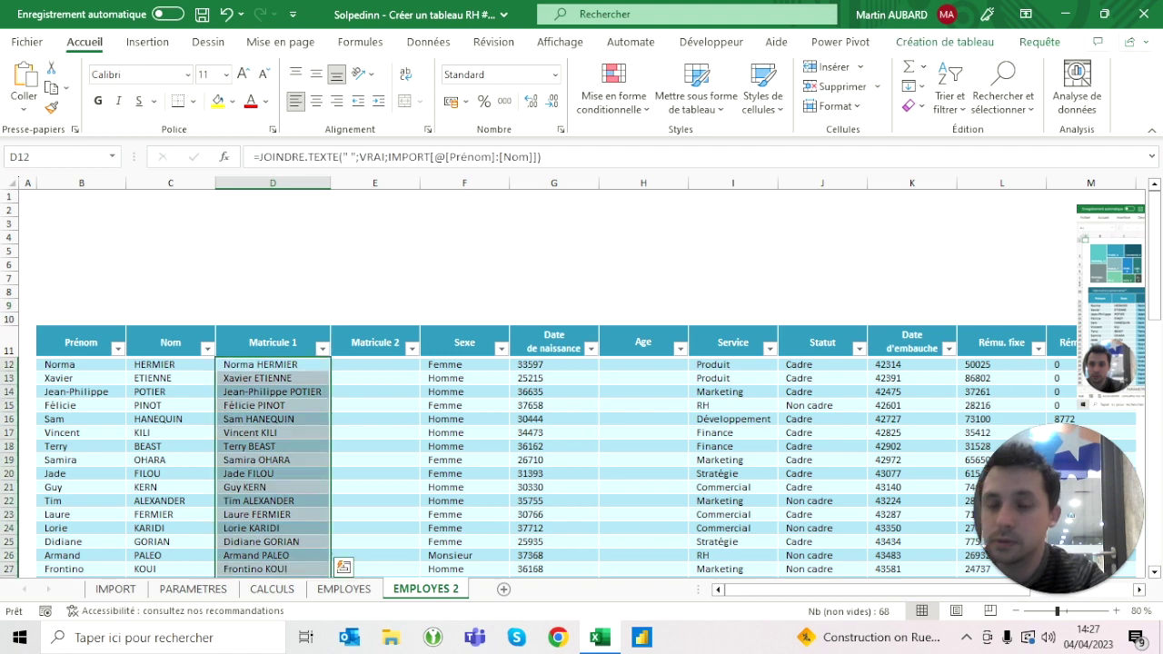
pyautogui.click(234, 102)
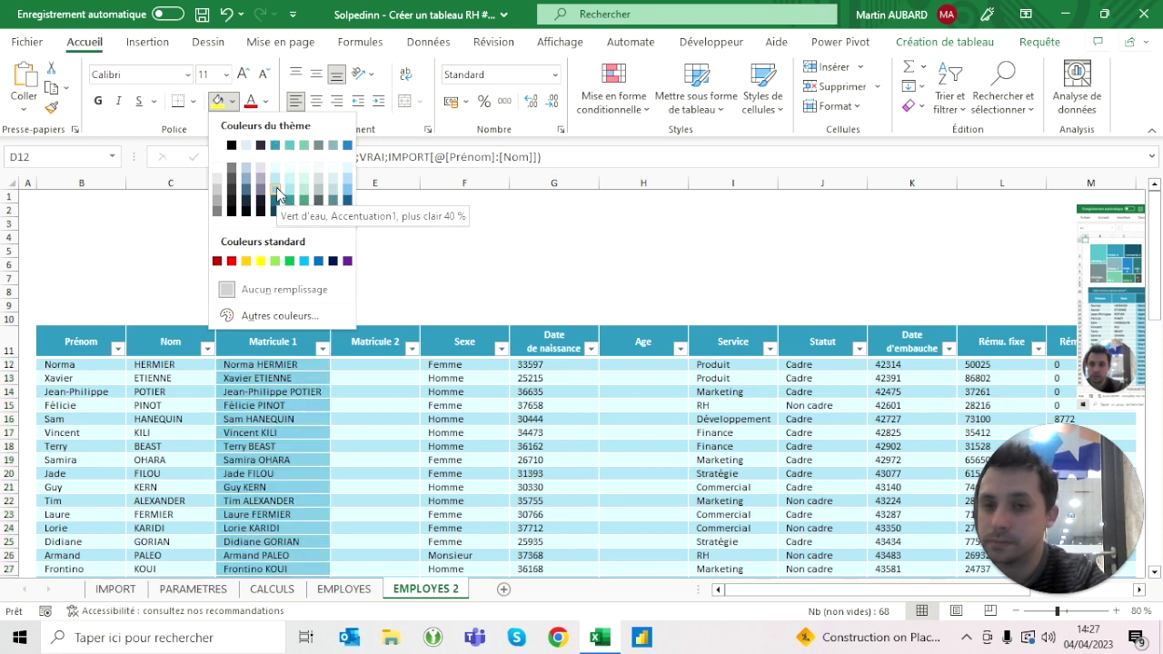
pyautogui.click(277, 192)
# Fill the Matricule 1, Matricule 2 and Age header cells dark teal.
pyautogui.click(273, 342)
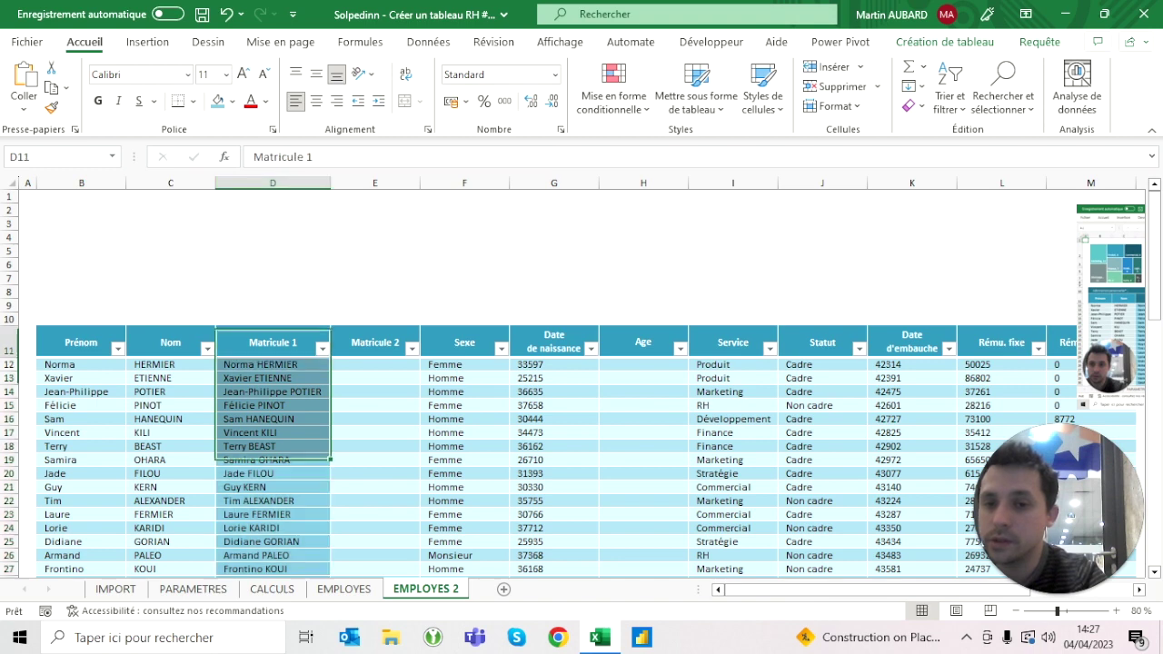
pyautogui.click(233, 100)
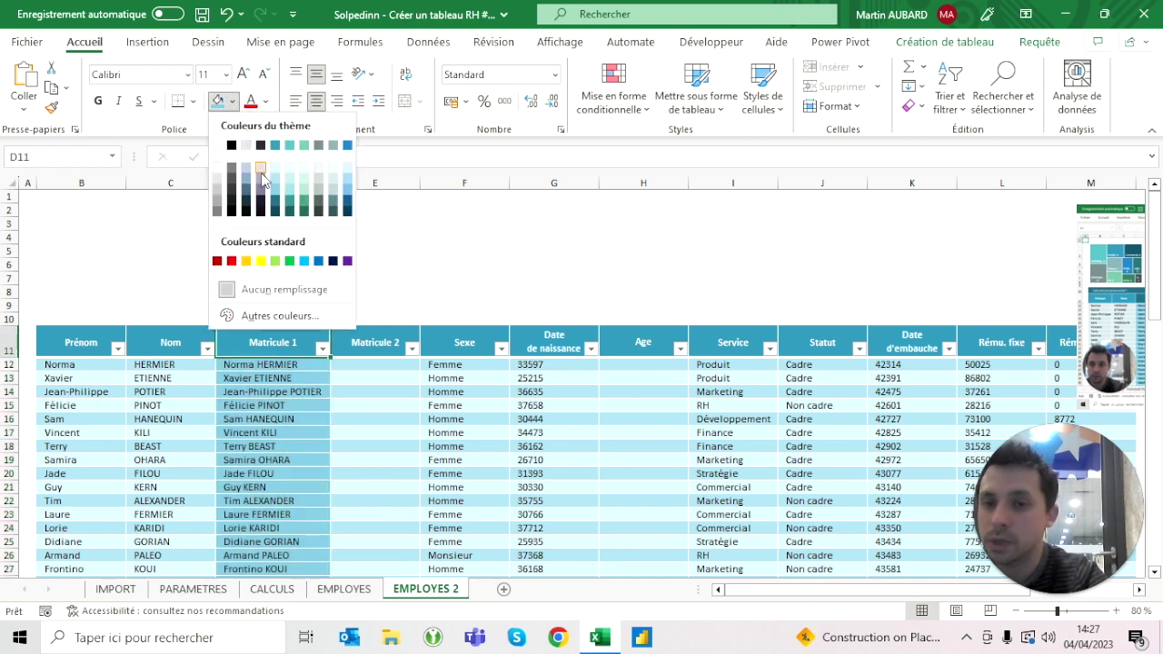
pyautogui.click(276, 208)
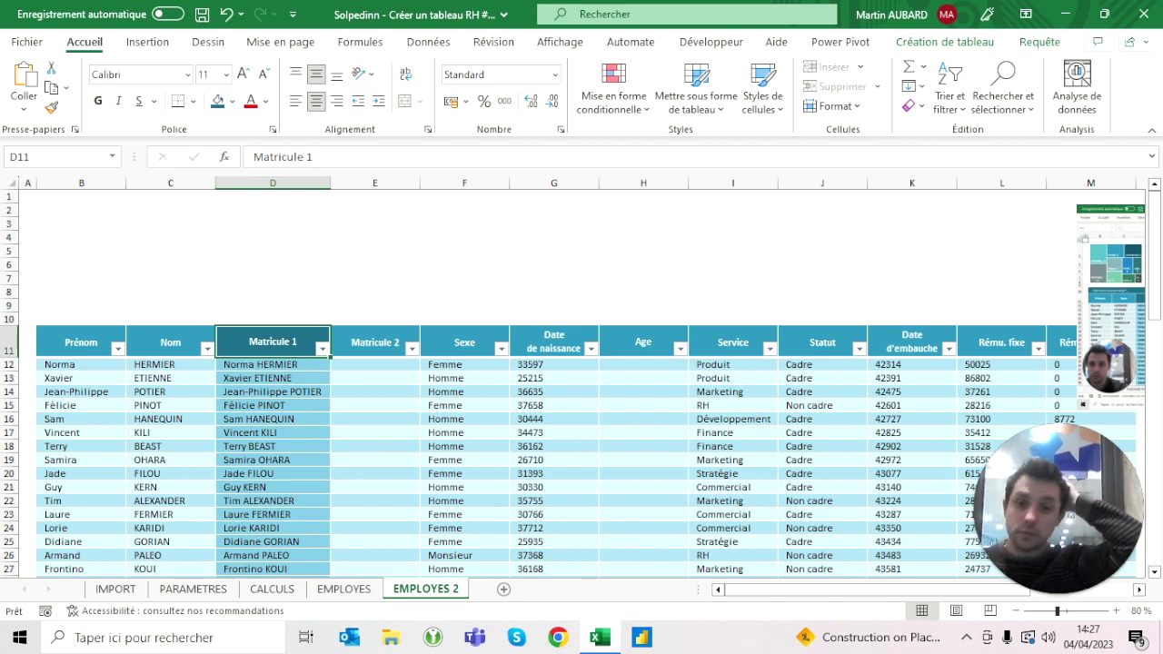
pyautogui.press('Right')
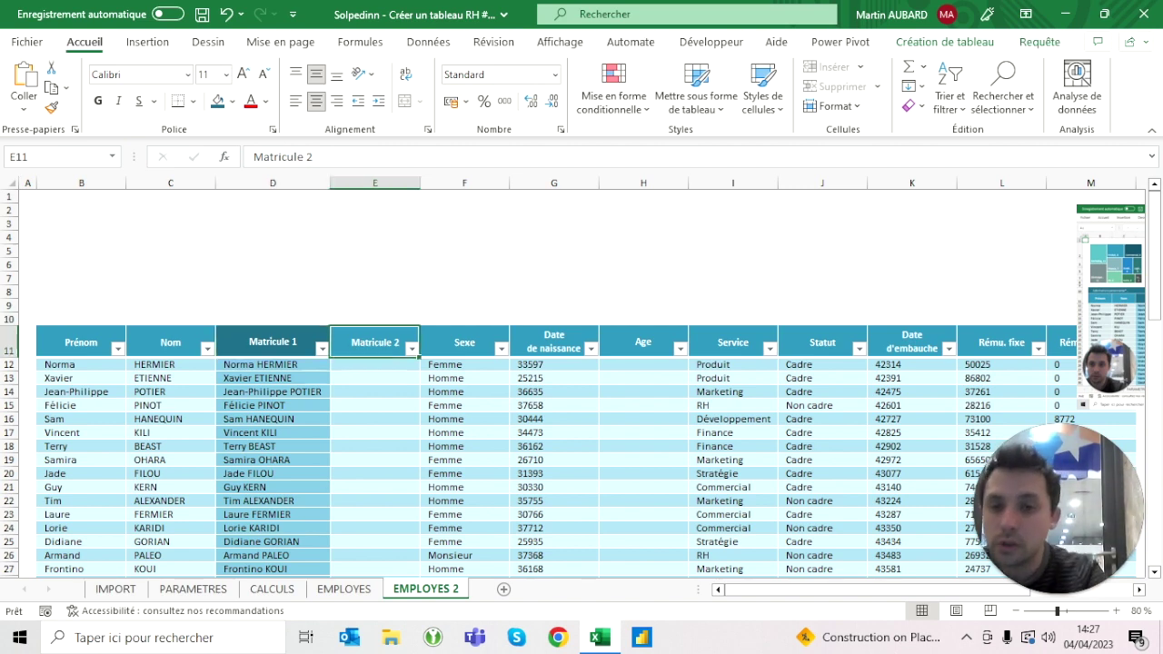
pyautogui.click(218, 100)
pyautogui.press('Right')
pyautogui.press('Right')
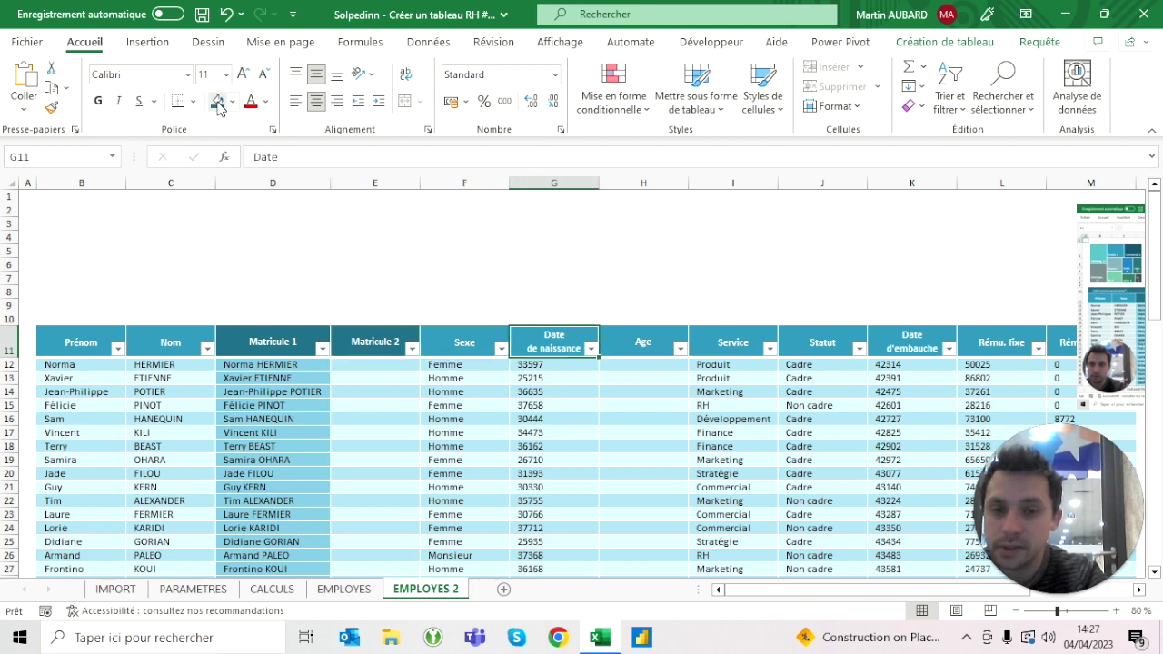
pyautogui.press('Right')
pyautogui.click(218, 104)
pyautogui.press('Left')
pyautogui.press('Left')
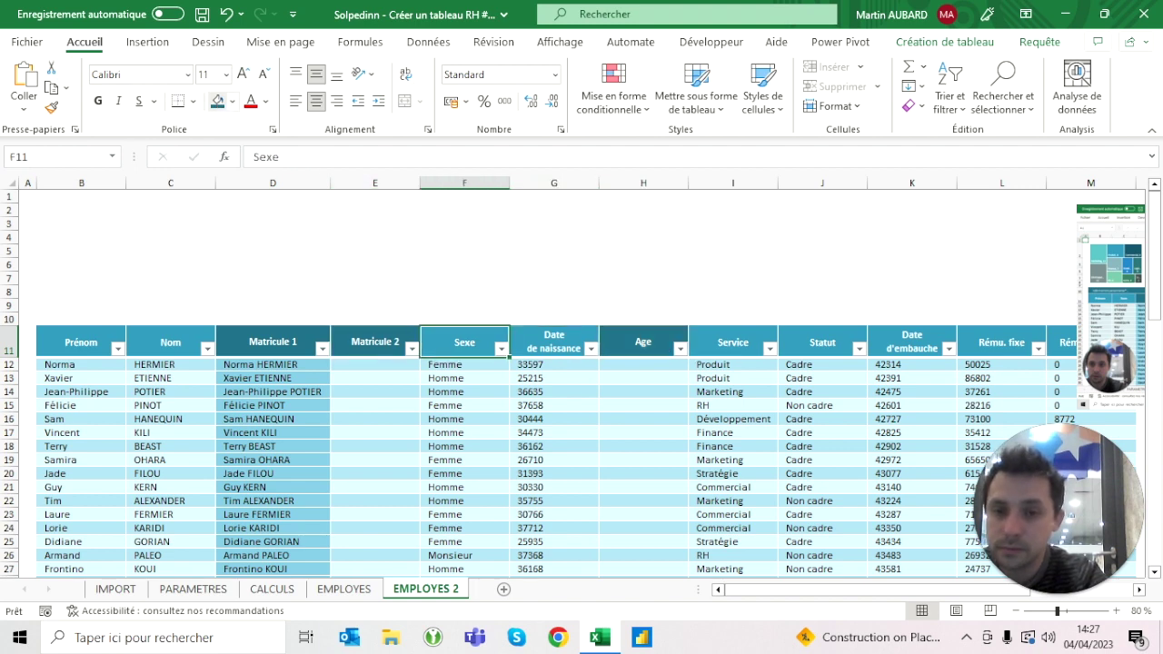
# Shade the Matricule 2 and Age data cells blue.
pyautogui.click(374, 328)
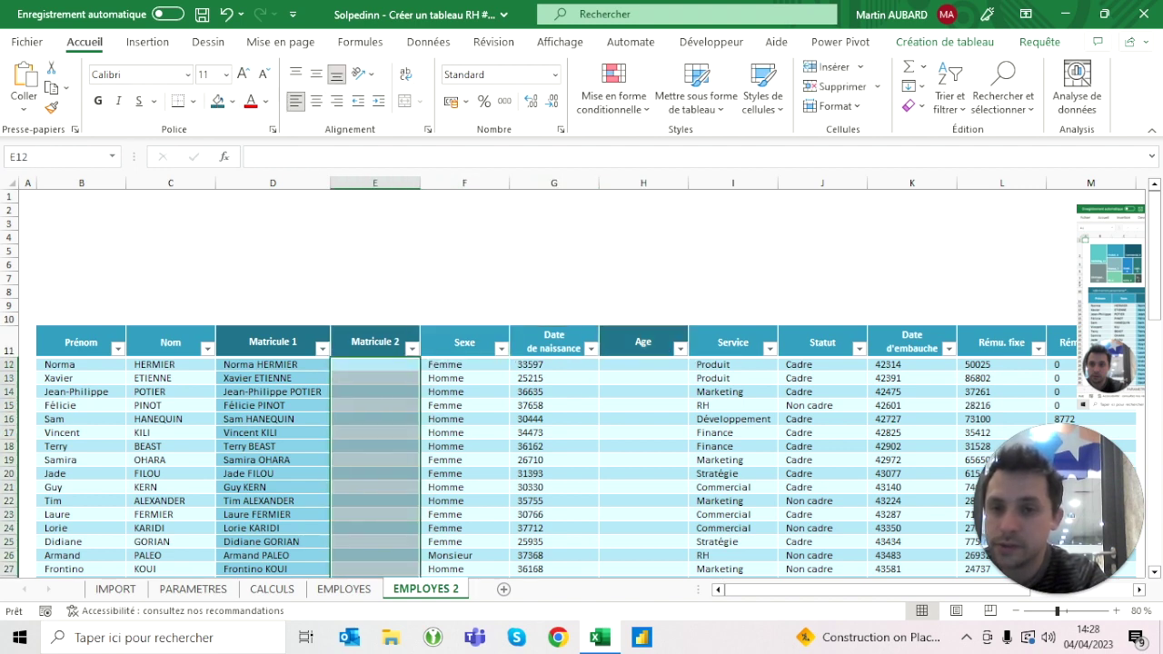
pyautogui.click(233, 100)
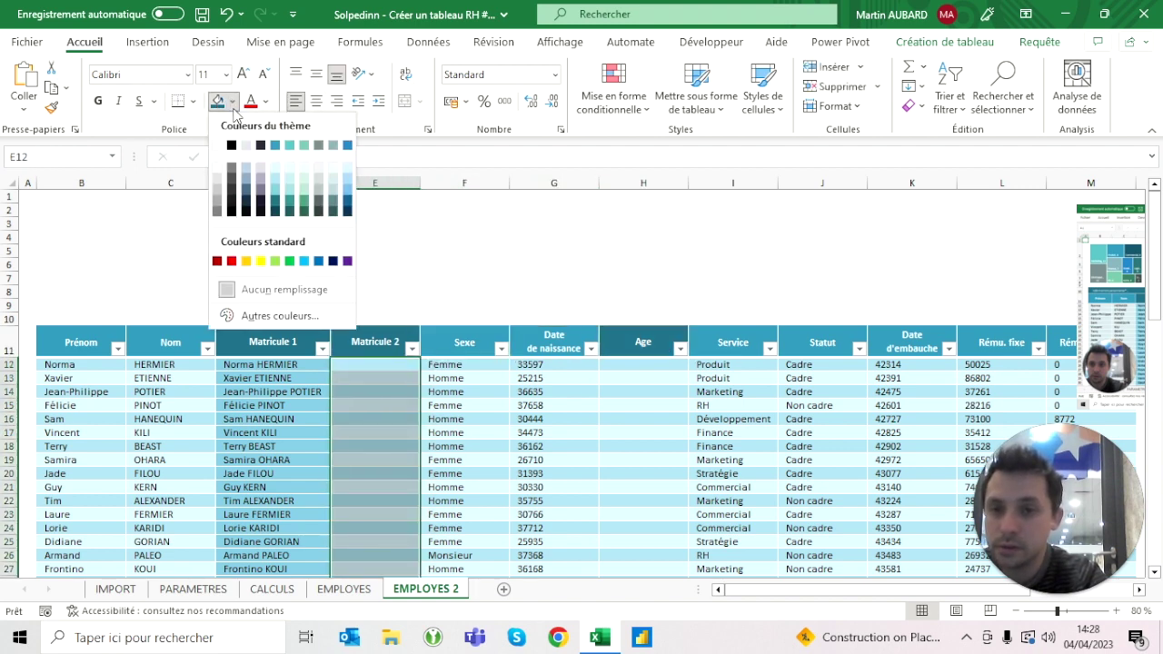
pyautogui.click(274, 187)
pyautogui.press('Right')
pyautogui.press('Right')
pyautogui.click(643, 364)
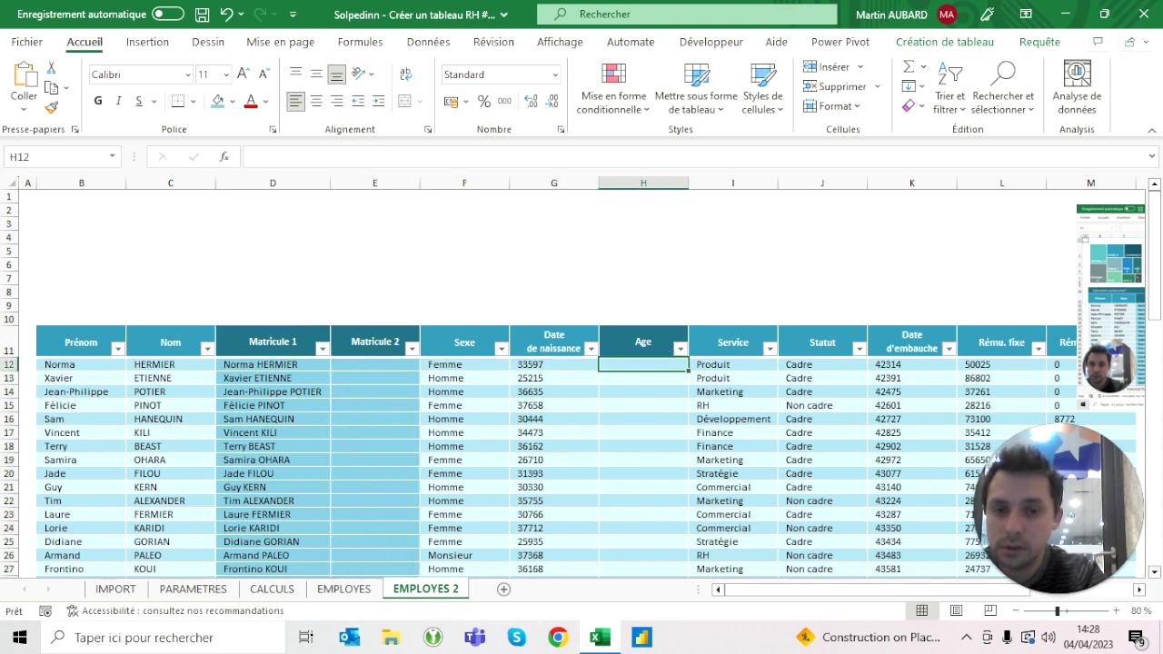
pyautogui.hotkey('ctrl', 'shift', 'Down')
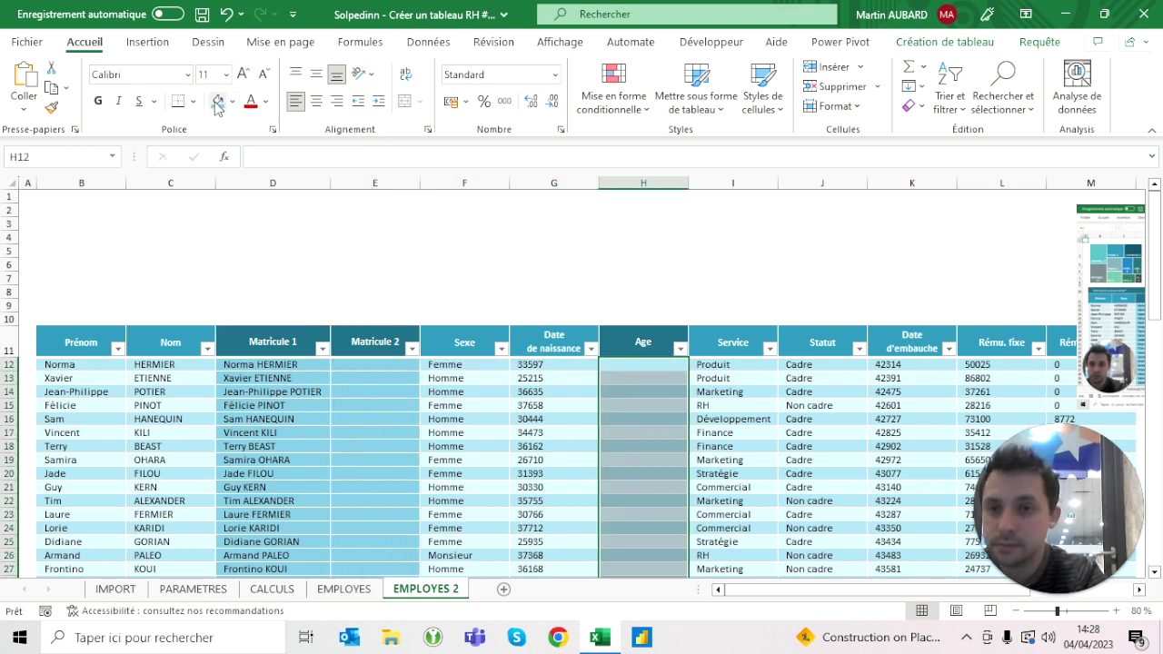
pyautogui.click(218, 101)
pyautogui.press('Left')
pyautogui.press('Left')
pyautogui.press('Left')
pyautogui.press('Left')
pyautogui.press('Left')
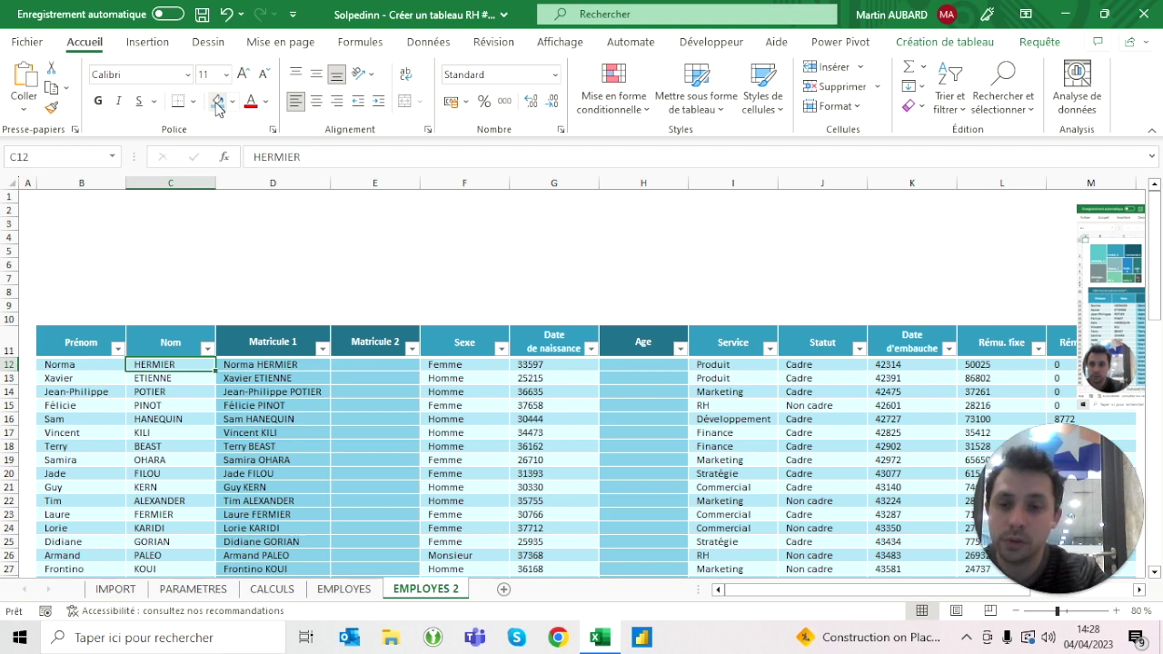
pyautogui.press('Right')
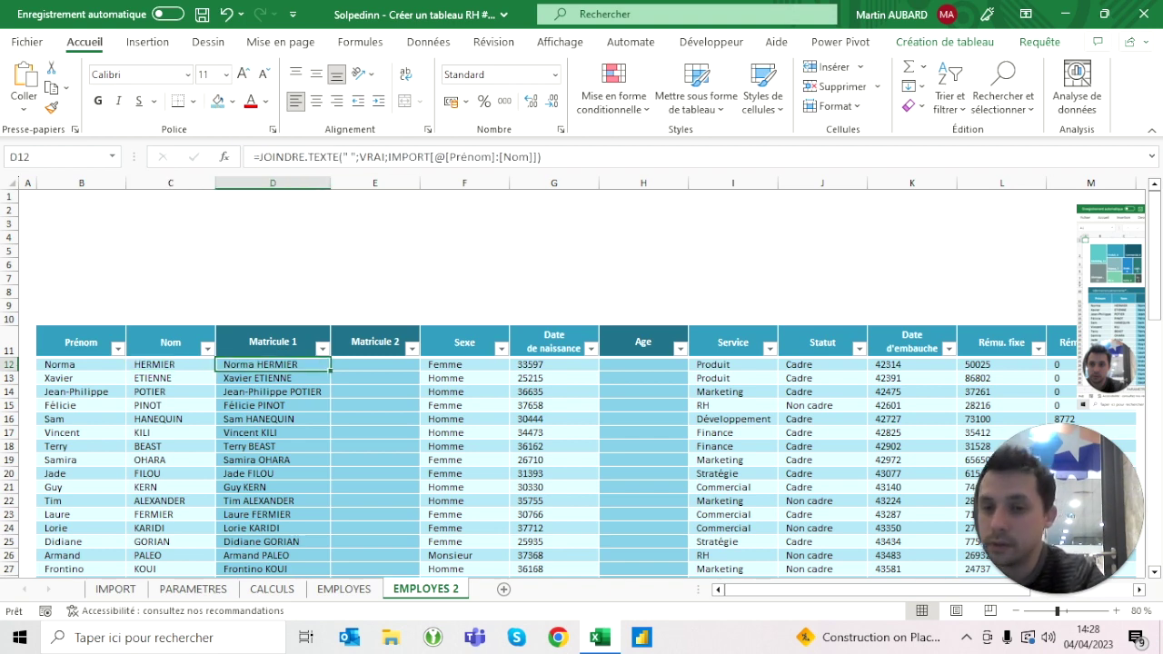
pyautogui.click(374, 364)
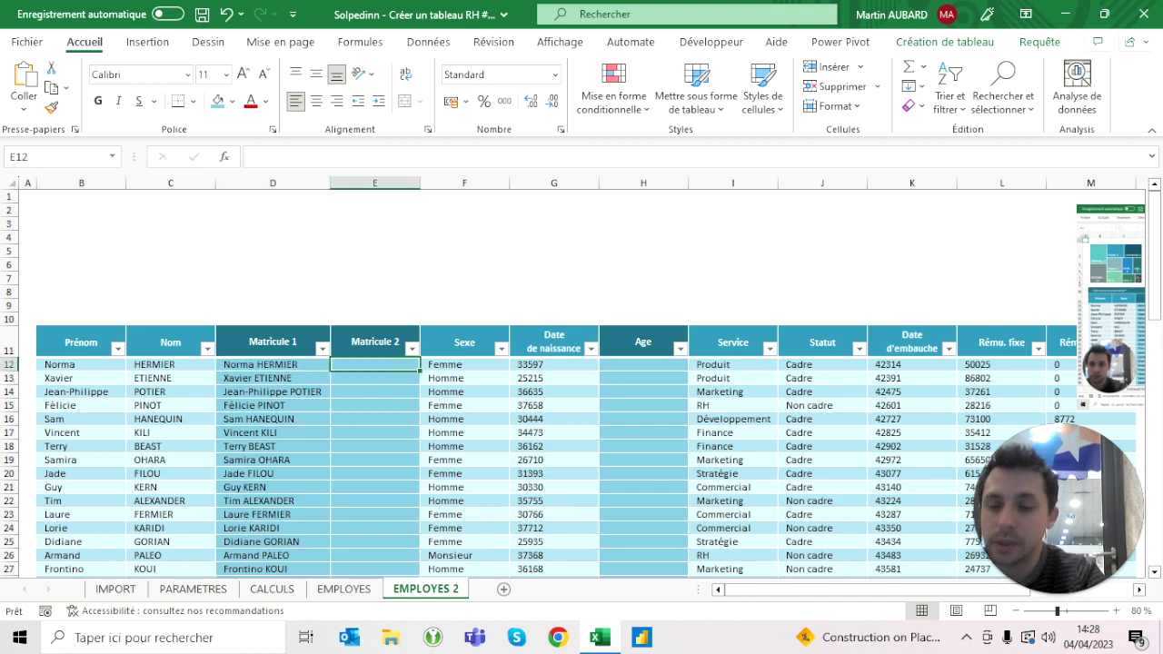
# After checking the EMPLOYES sheet, enter =GAUCHE(Nom) in E12 for the surname's first letter.
pyautogui.click(344, 589)
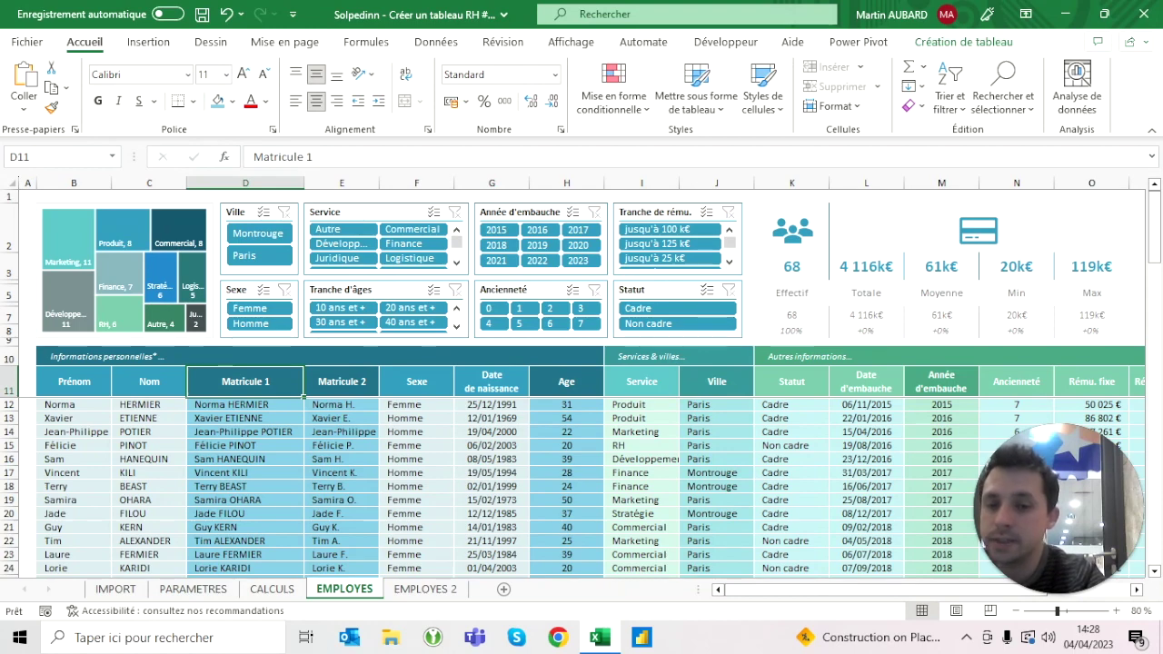
pyautogui.click(414, 598)
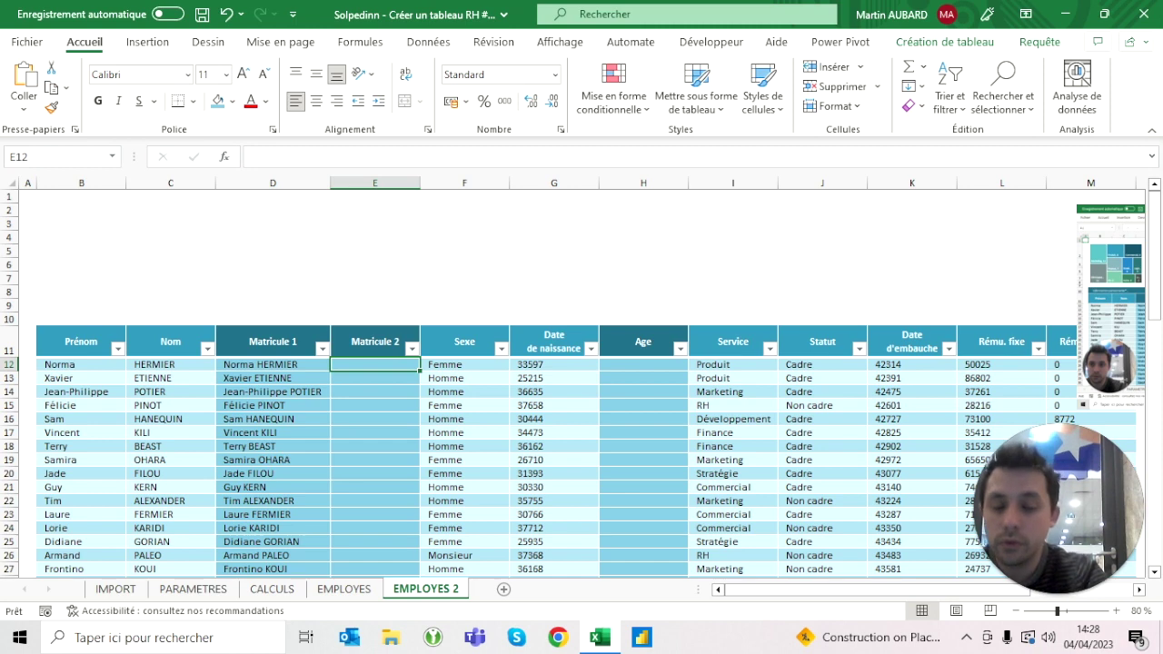
pyautogui.write('=')
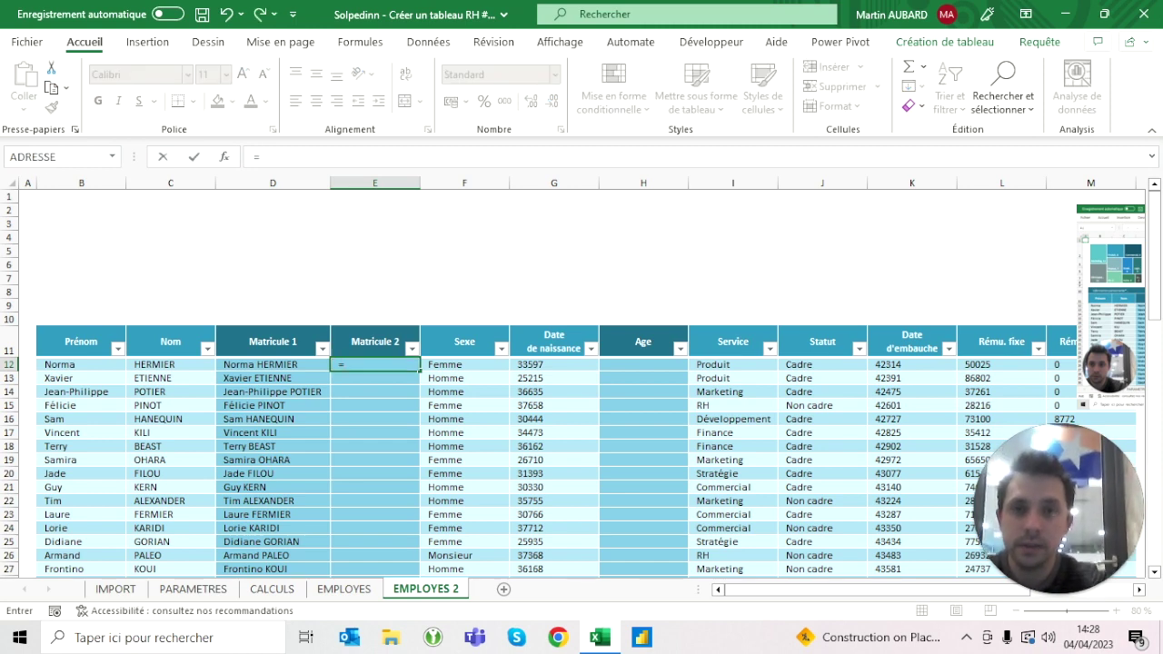
pyautogui.write('gauche(')
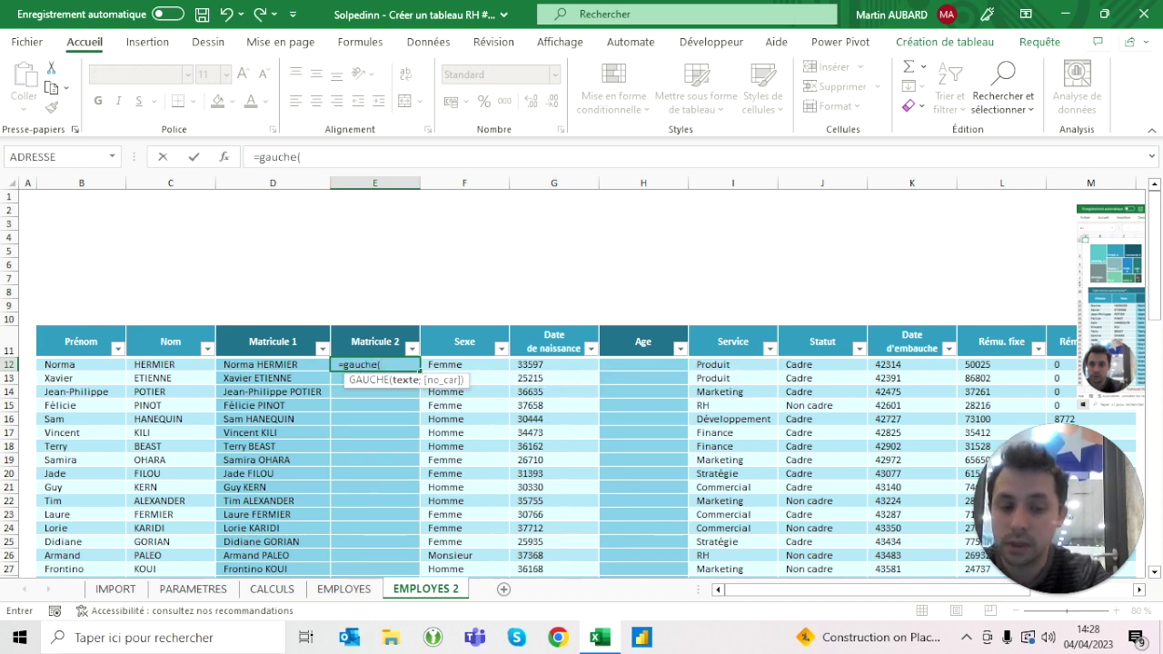
pyautogui.click(169, 364)
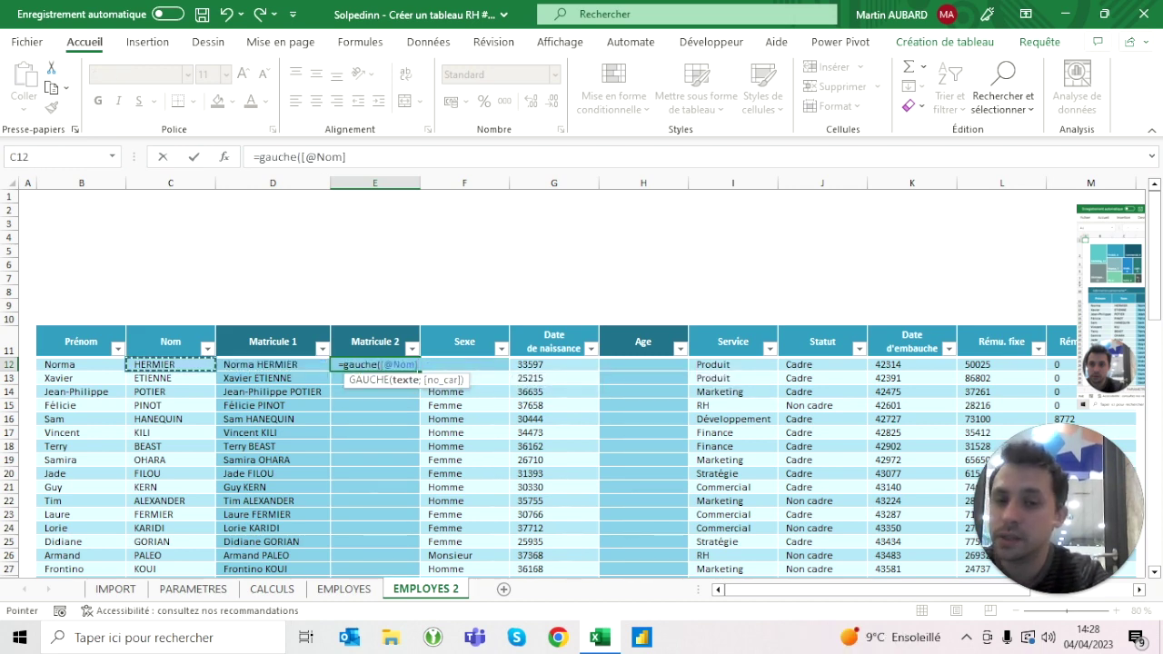
pyautogui.write(')')
pyautogui.hotkey('ctrl', 'Return')
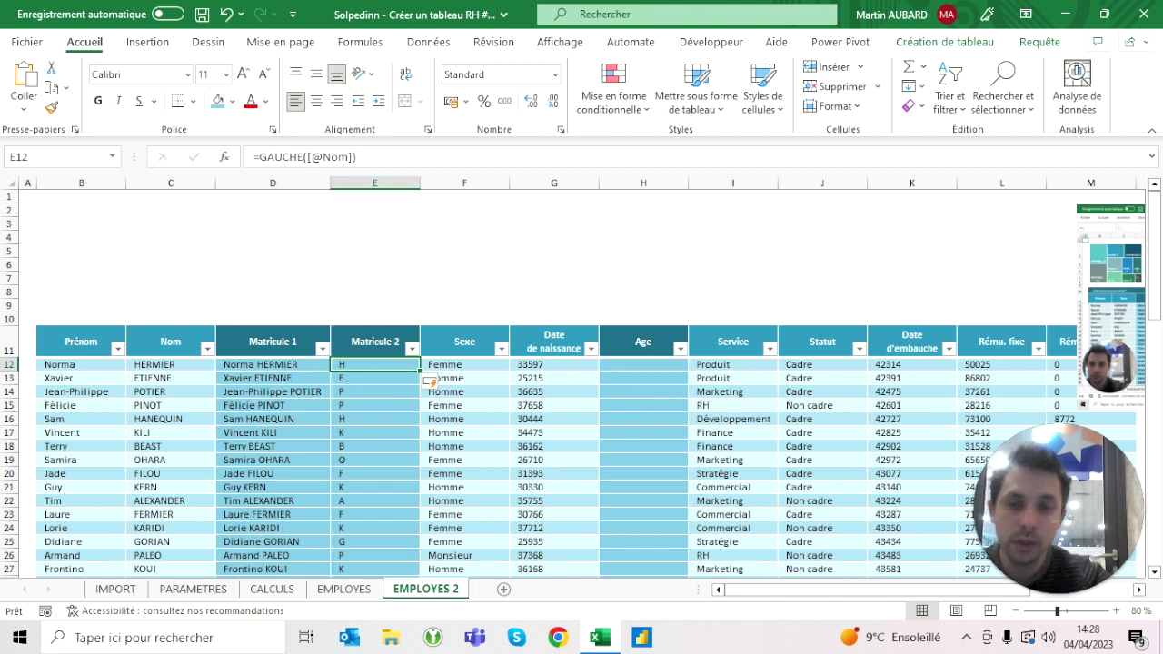
# Append a period to the initial with &".".
pyautogui.press('F2')
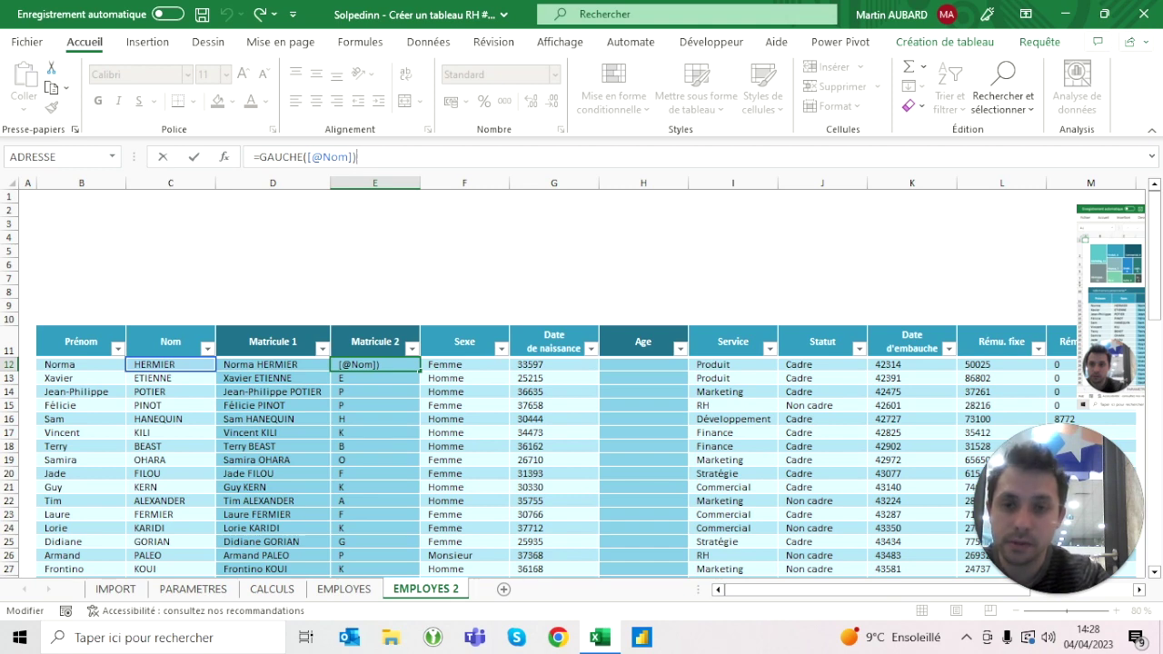
pyautogui.write('&"."')
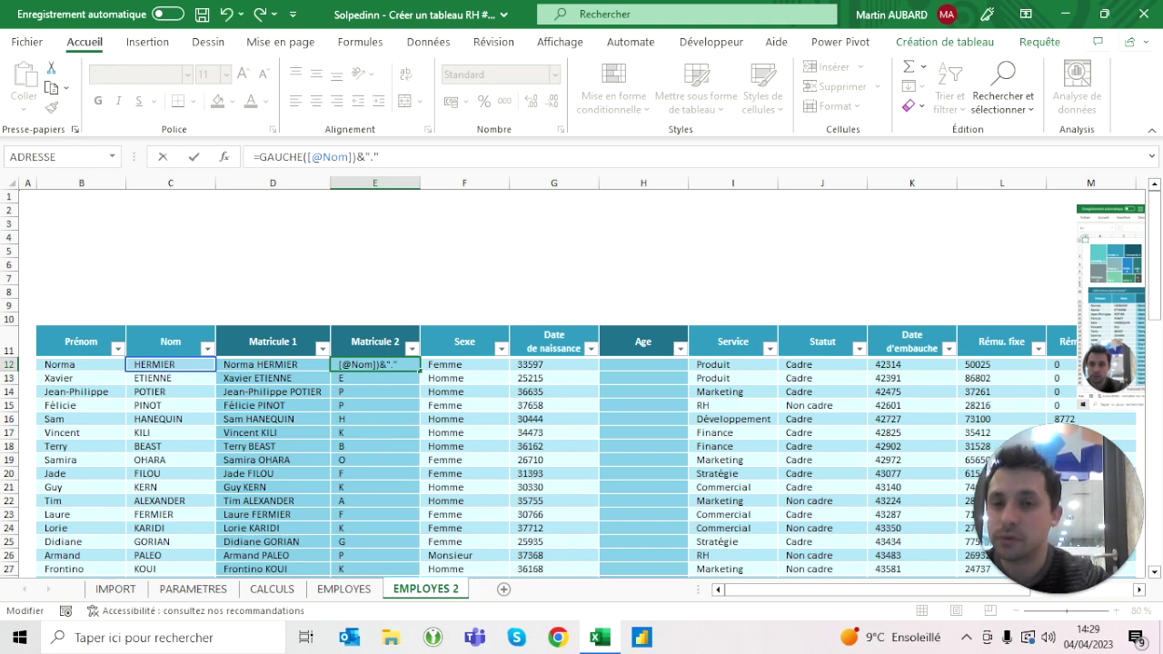
pyautogui.click(356, 157)
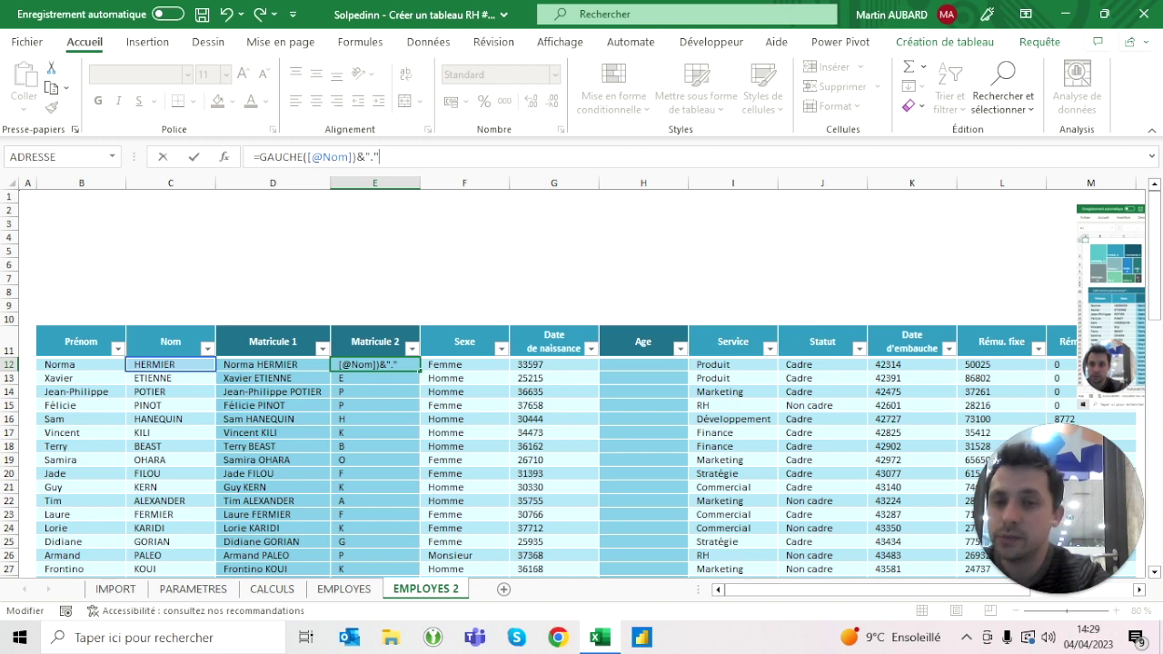
pyautogui.hotkey('ctrl', 'Return')
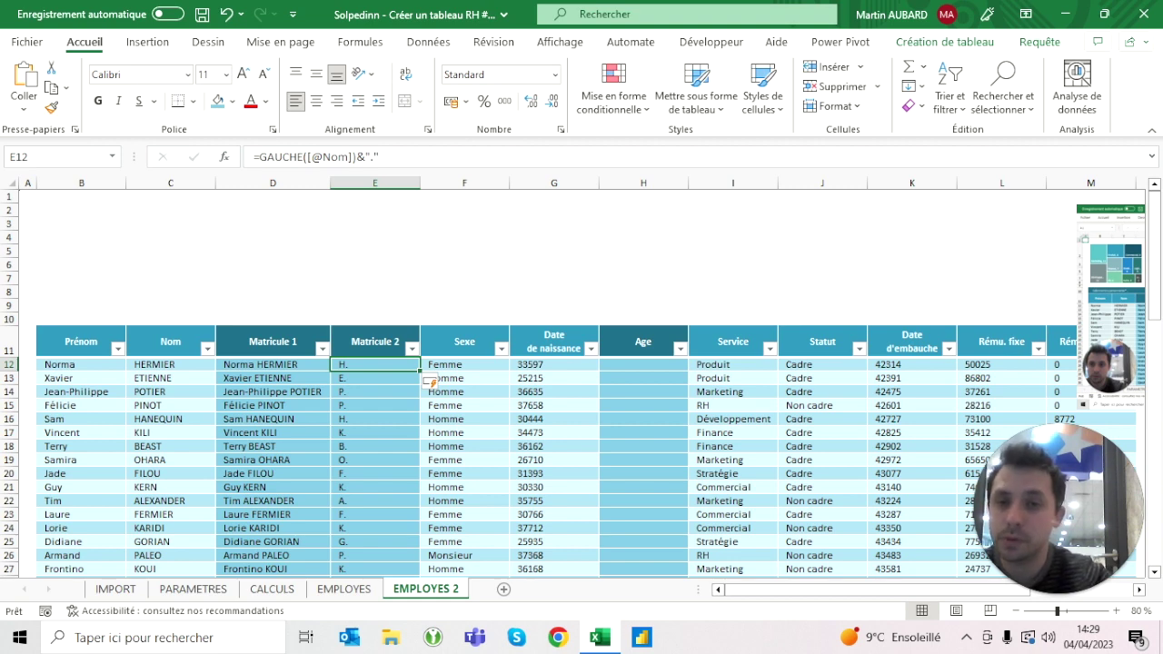
# Wrap it in JOINDRE.TEXTE(" ";VRAI;Prénom;…) and fill the Matricule 2 column.
pyautogui.press('F2')
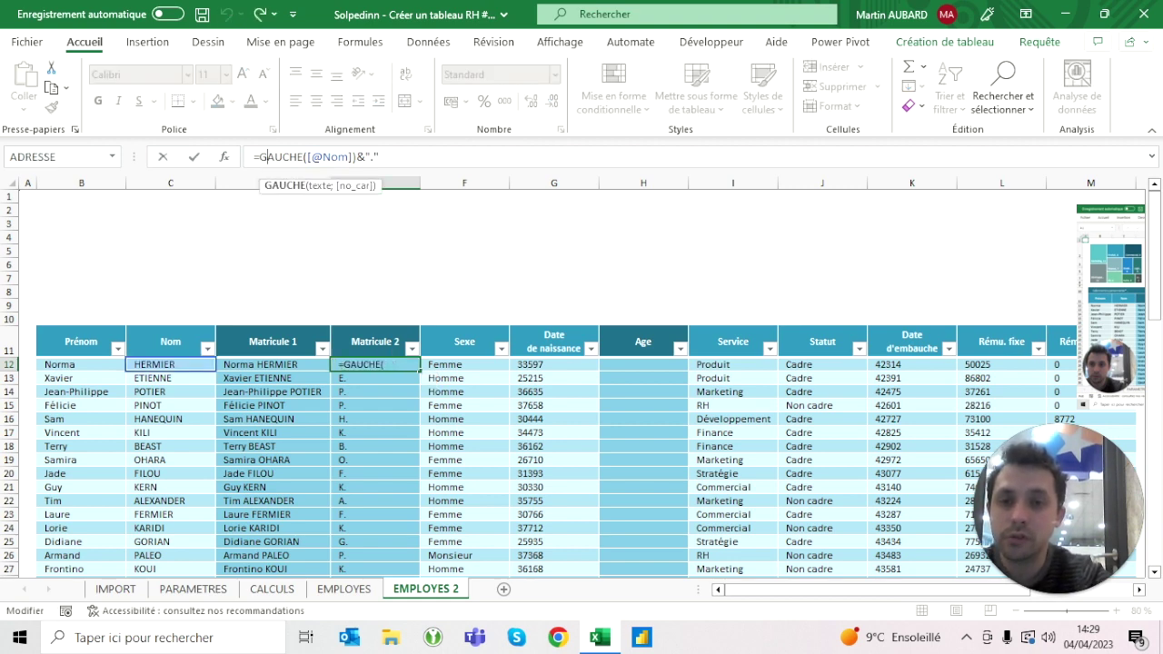
pyautogui.press('Home')
pyautogui.press('Right')
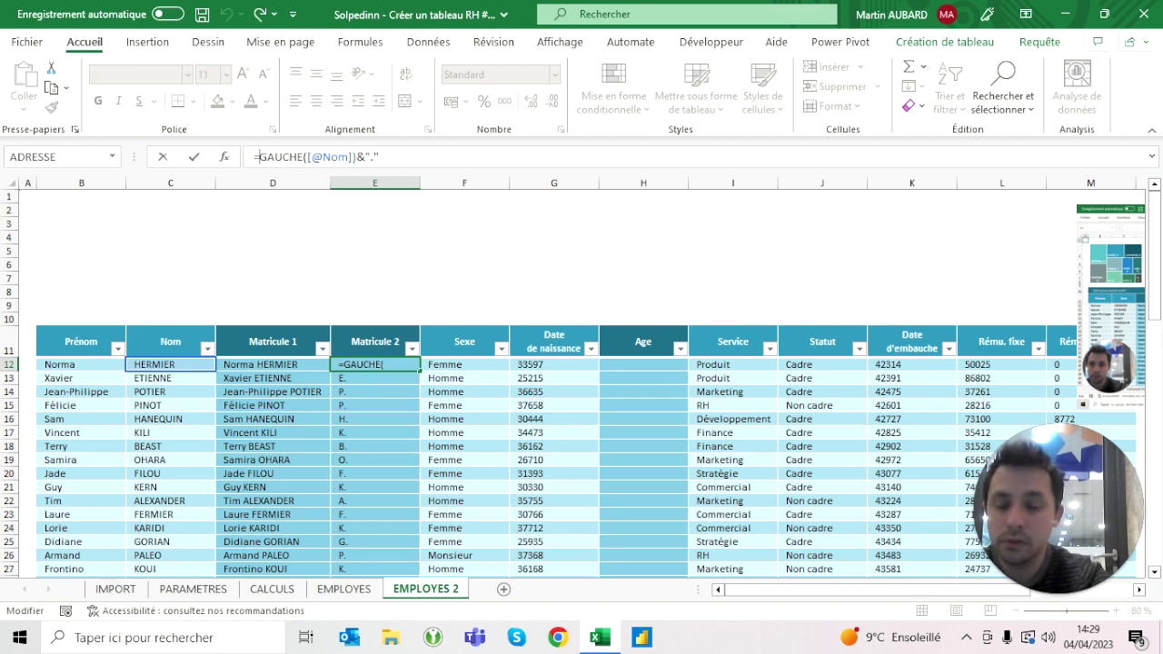
pyautogui.write('JOINDRE.TEXTE(')
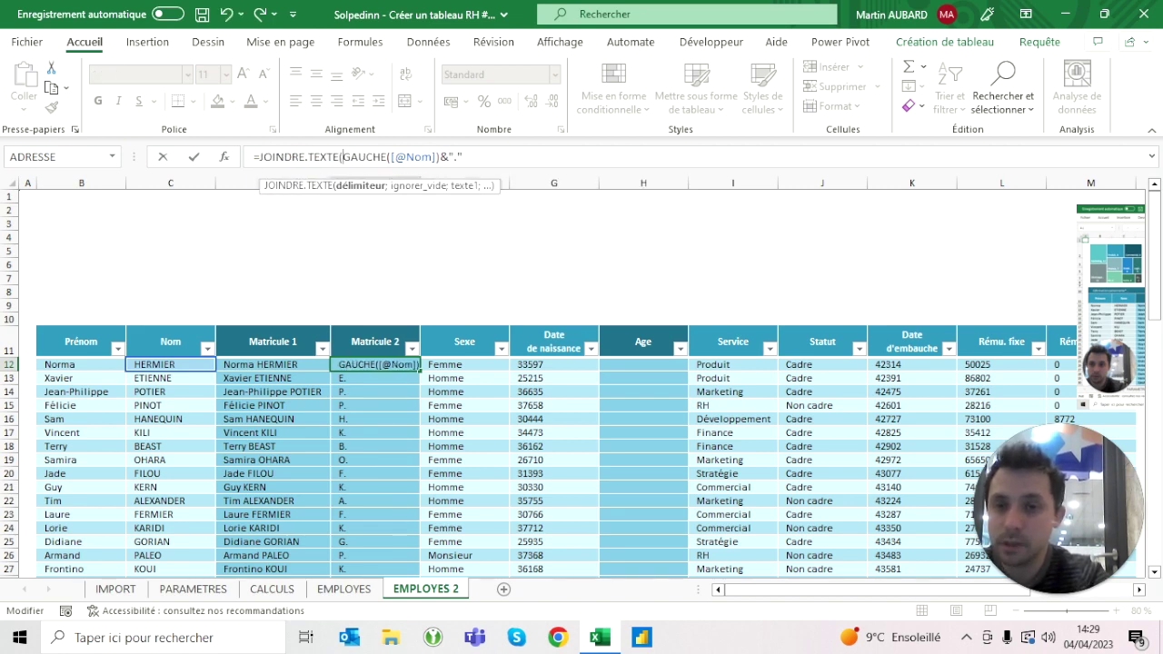
pyautogui.write('" "')
pyautogui.write(',')
pyautogui.press('BackSpace')
pyautogui.write(';')
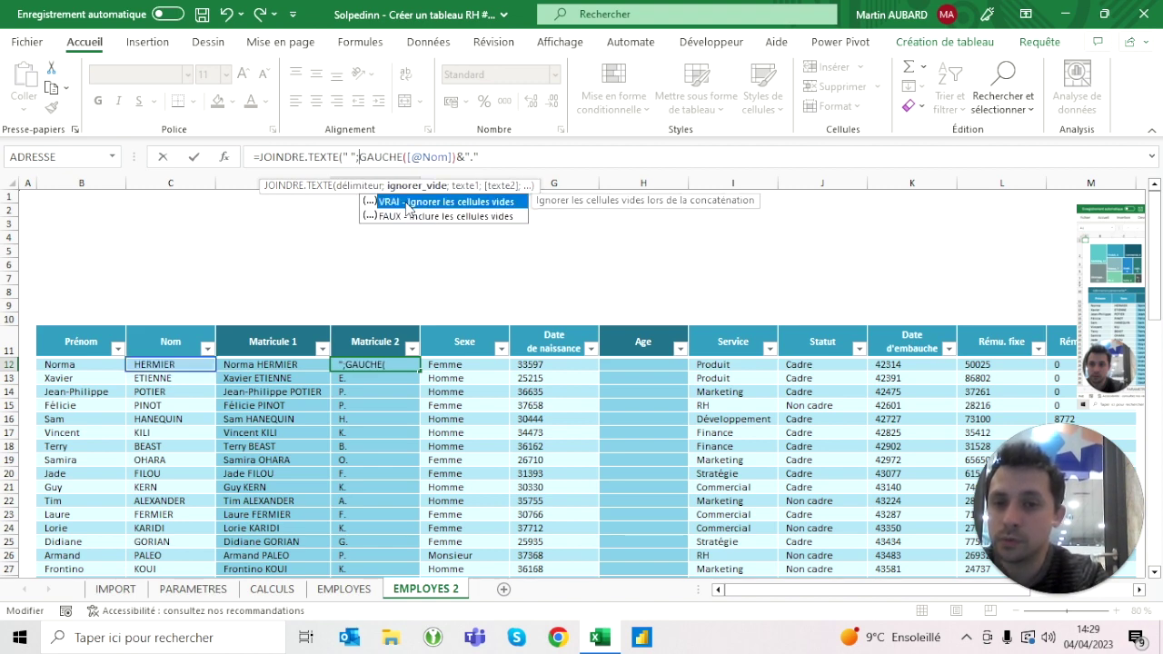
pyautogui.press('Tab')
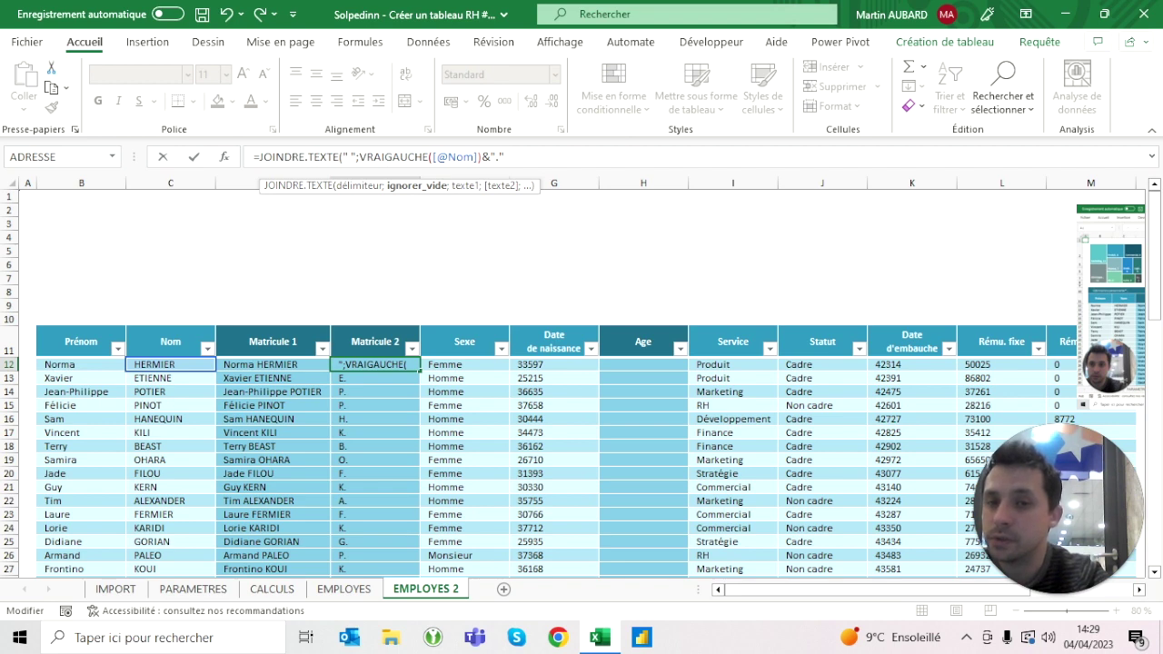
pyautogui.write(';')
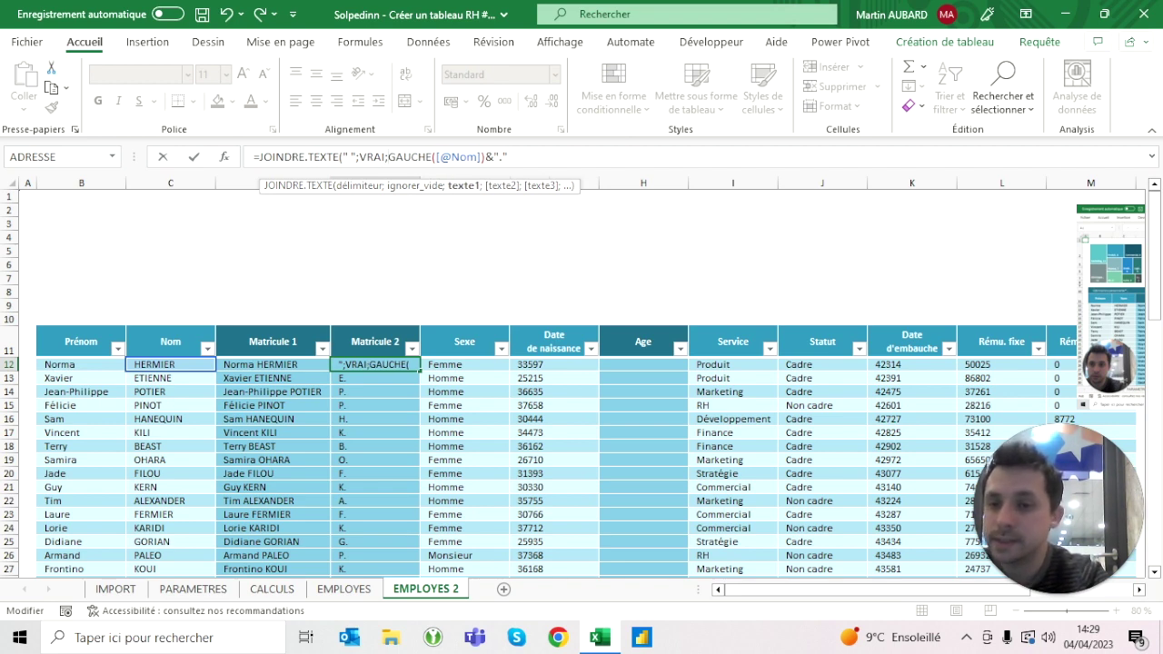
pyautogui.click(59, 364)
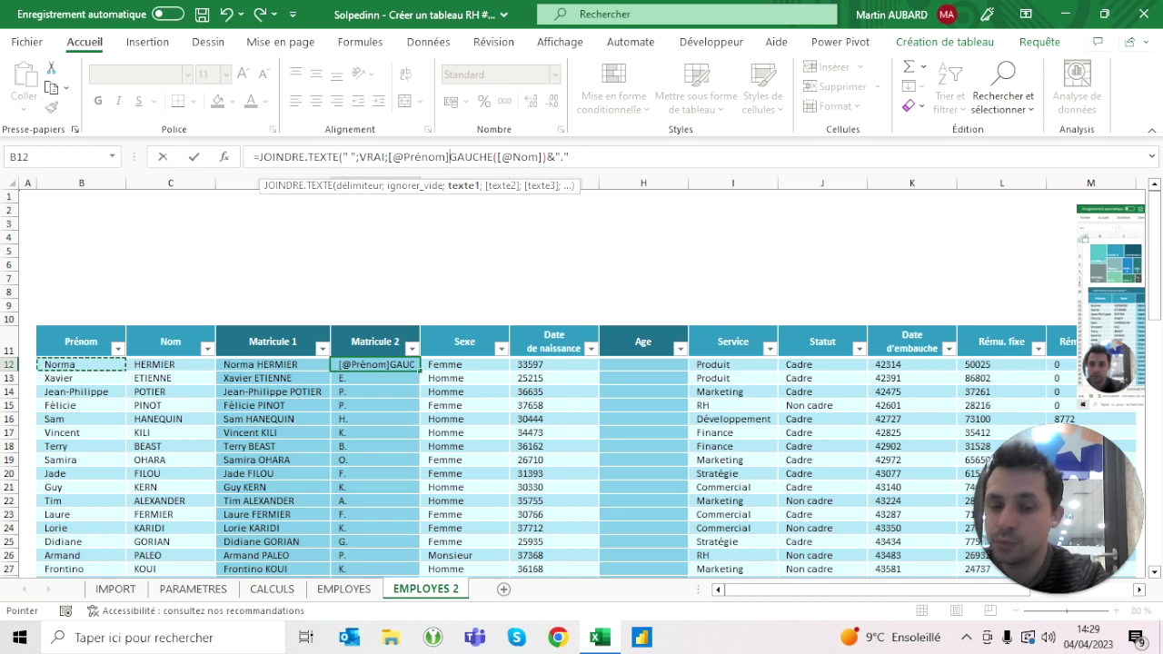
pyautogui.write(';')
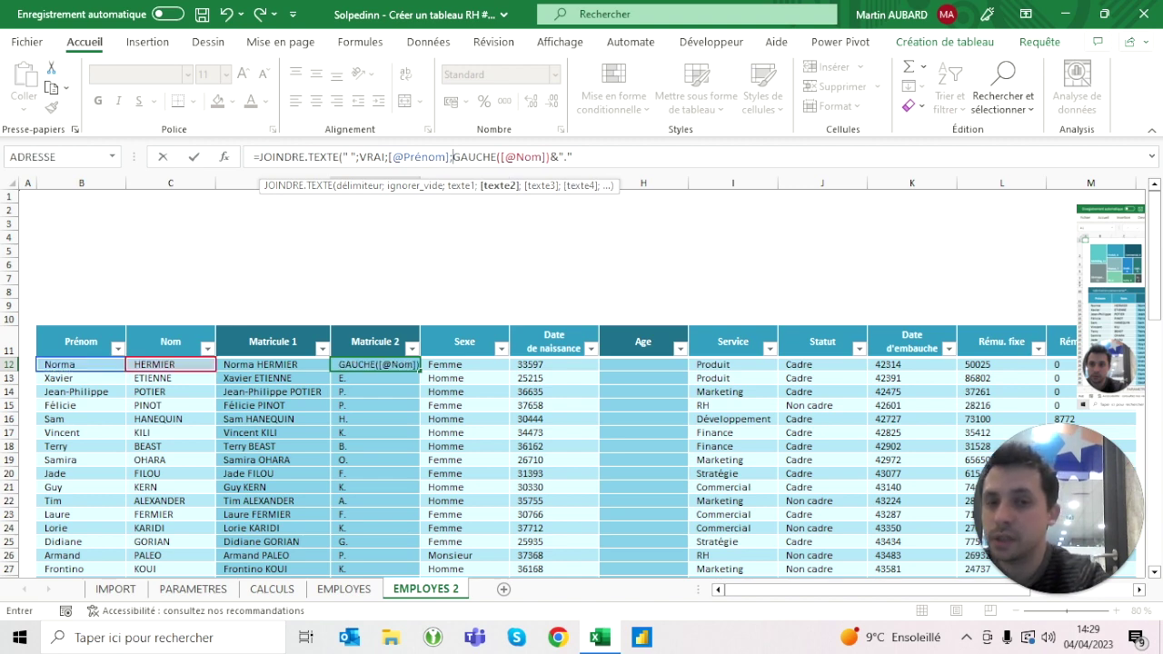
pyautogui.click(573, 156)
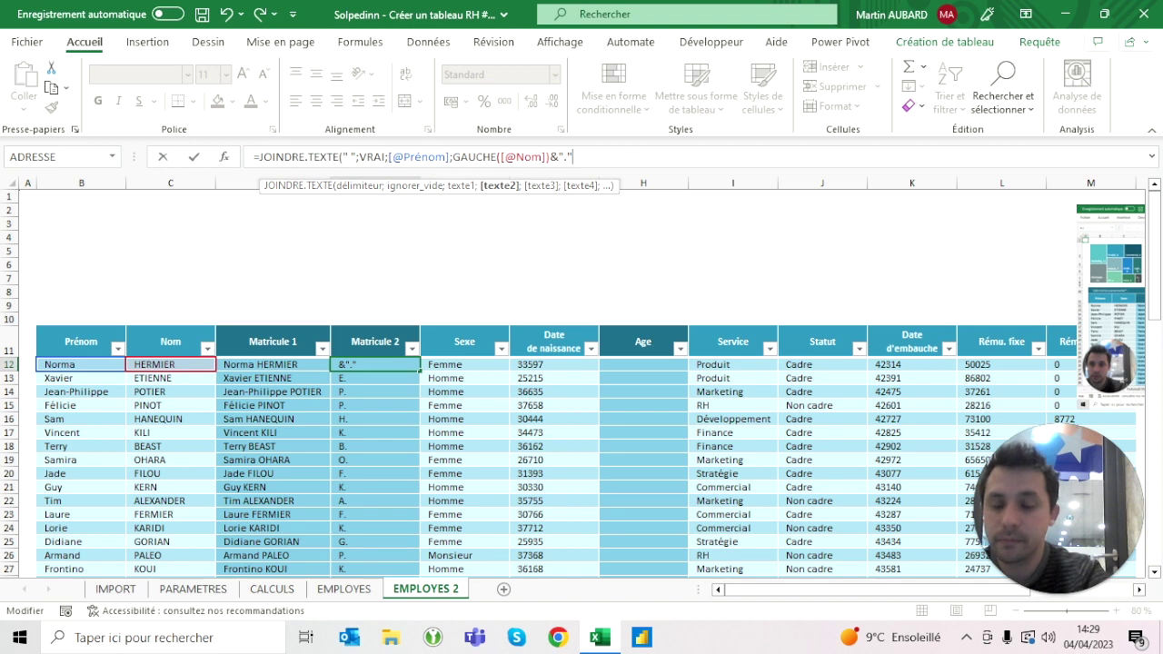
pyautogui.write(')')
pyautogui.press('Return')
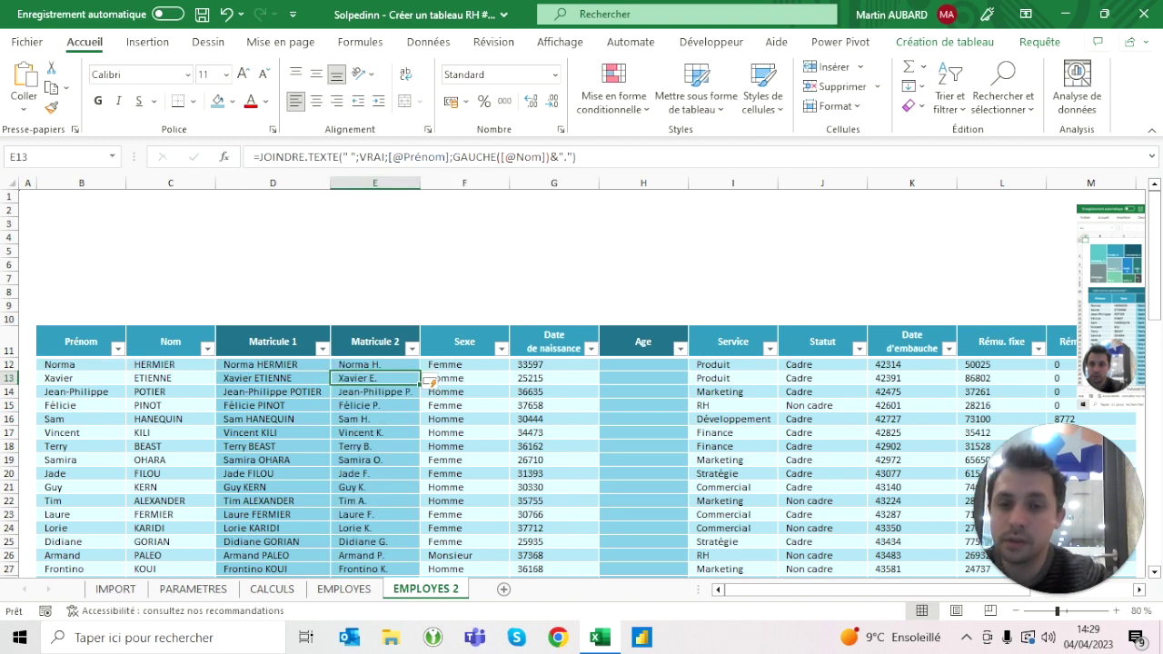
pyautogui.click(354, 592)
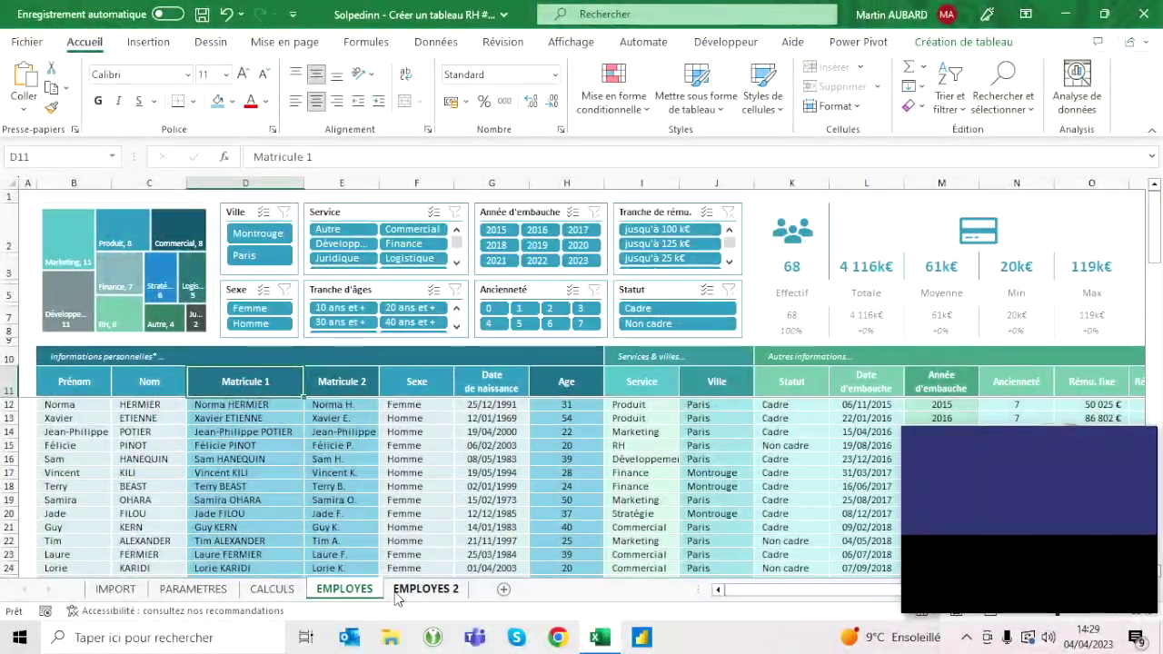
pyautogui.click(396, 592)
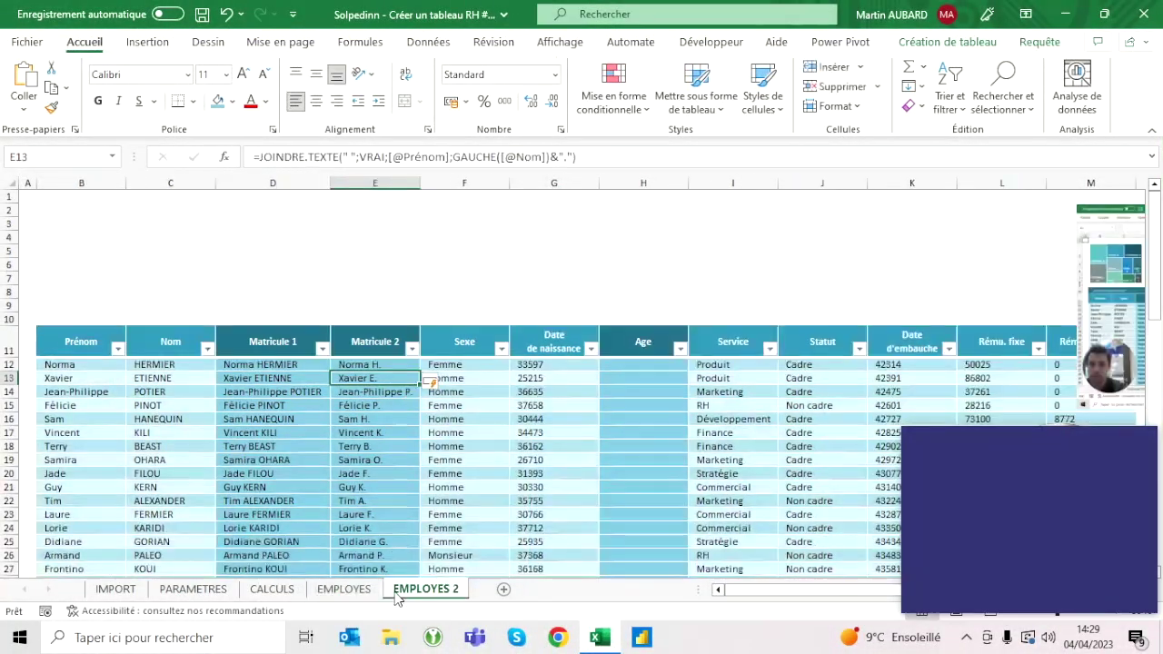
pyautogui.click(377, 345)
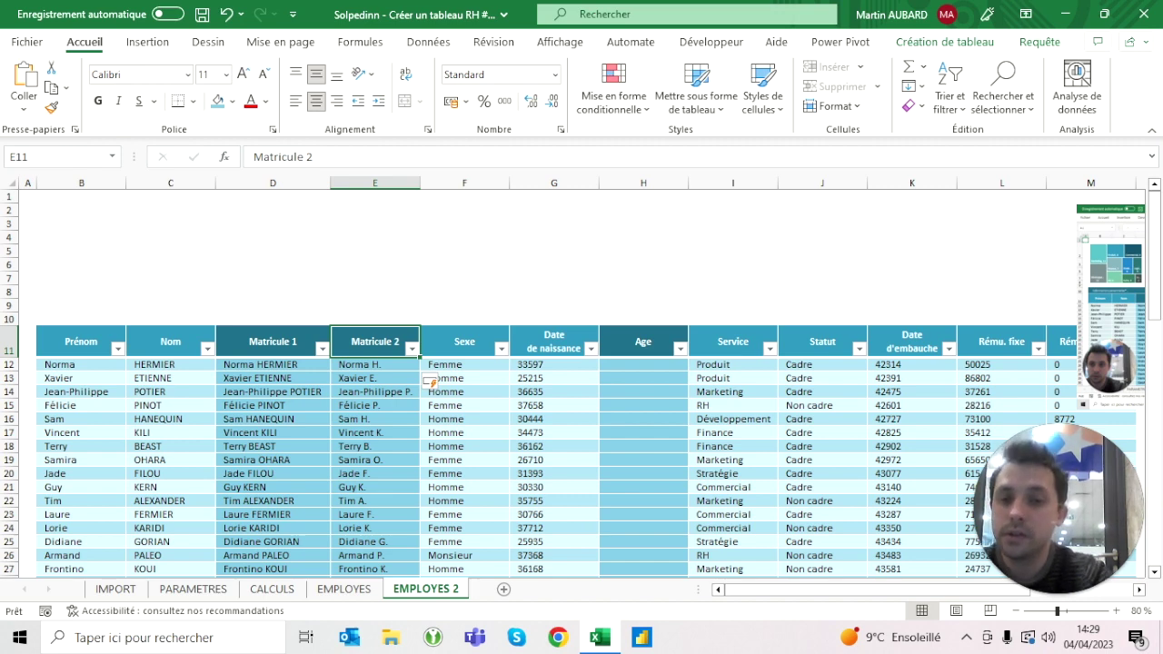
pyautogui.press('Right')
pyautogui.press('Right')
pyautogui.press('Right')
pyautogui.press('Down')
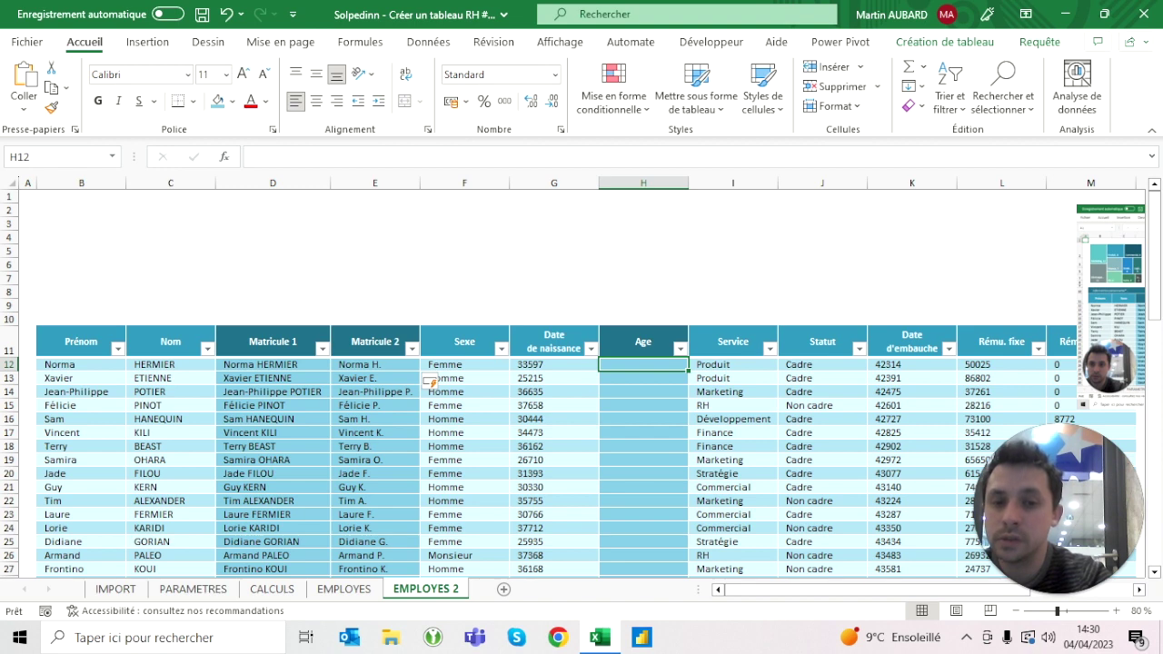
pyautogui.click(554, 342)
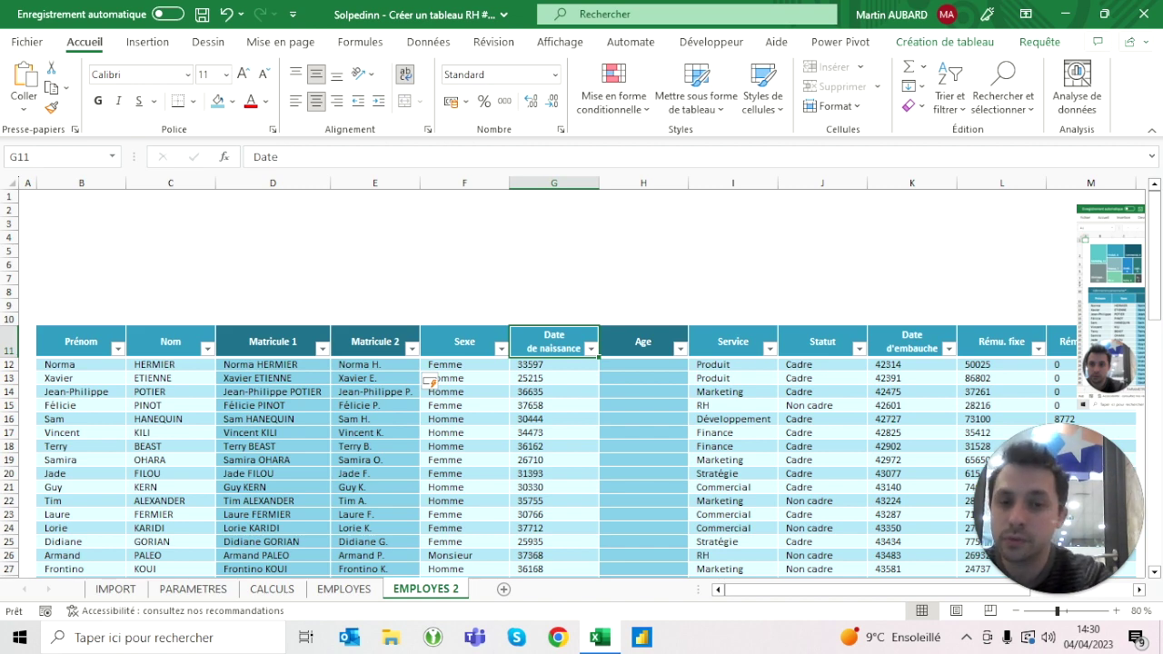
# Format the Date de naissance column as Date courte and centre its values.
pyautogui.hotkey('ctrl', 'space')
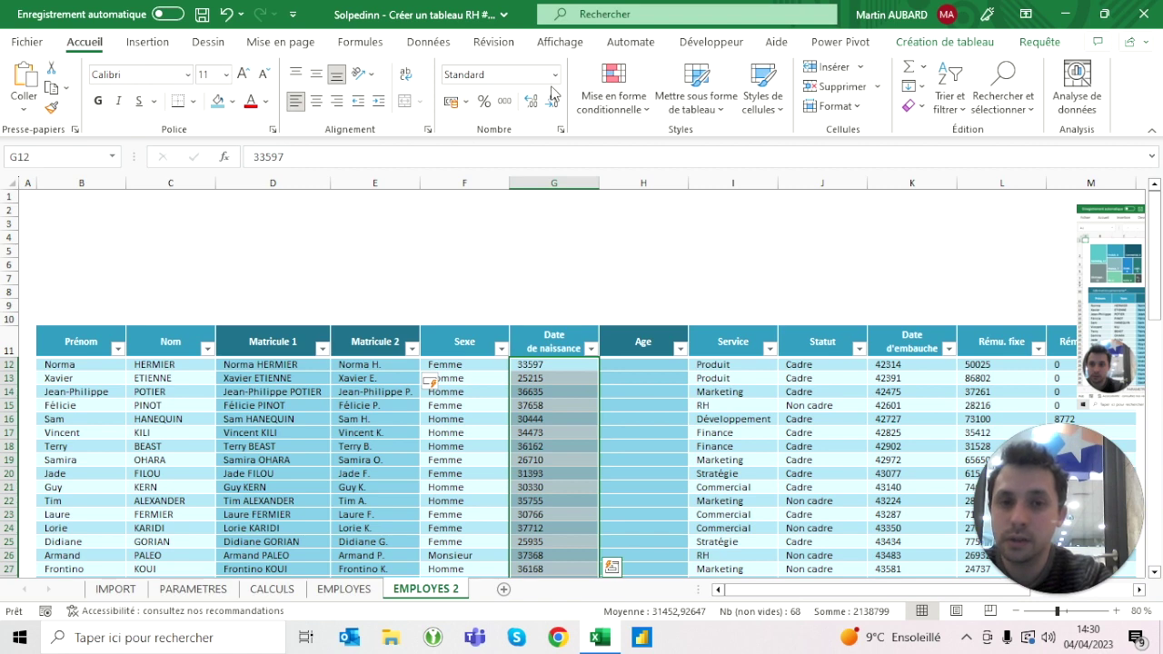
pyautogui.click(554, 75)
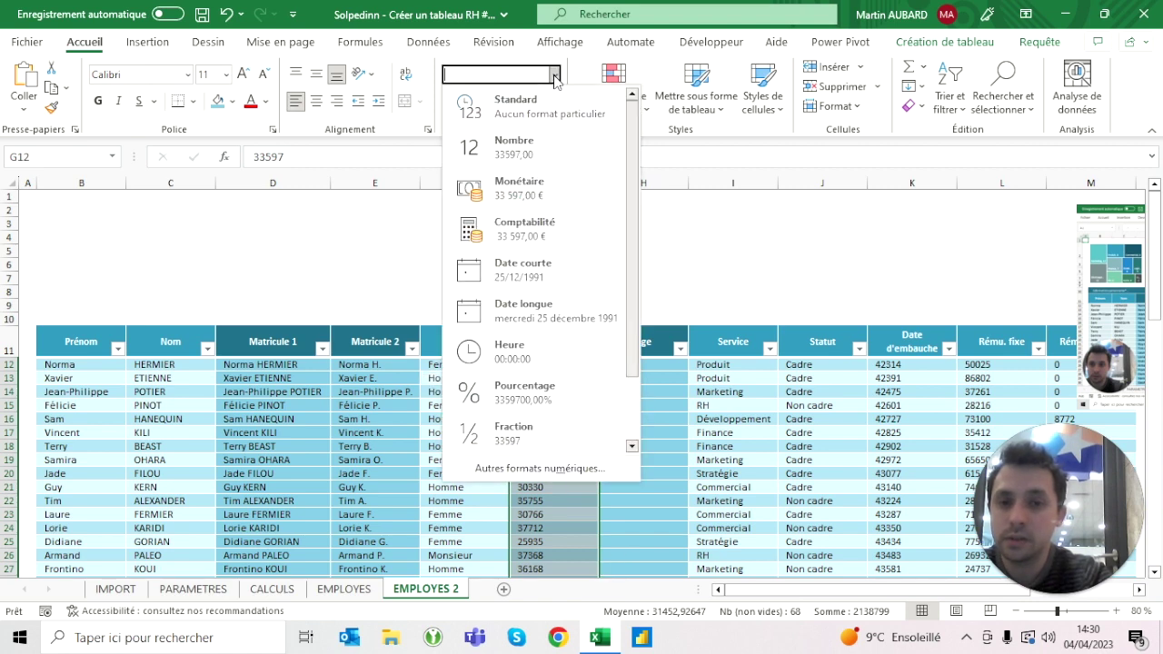
pyautogui.click(524, 277)
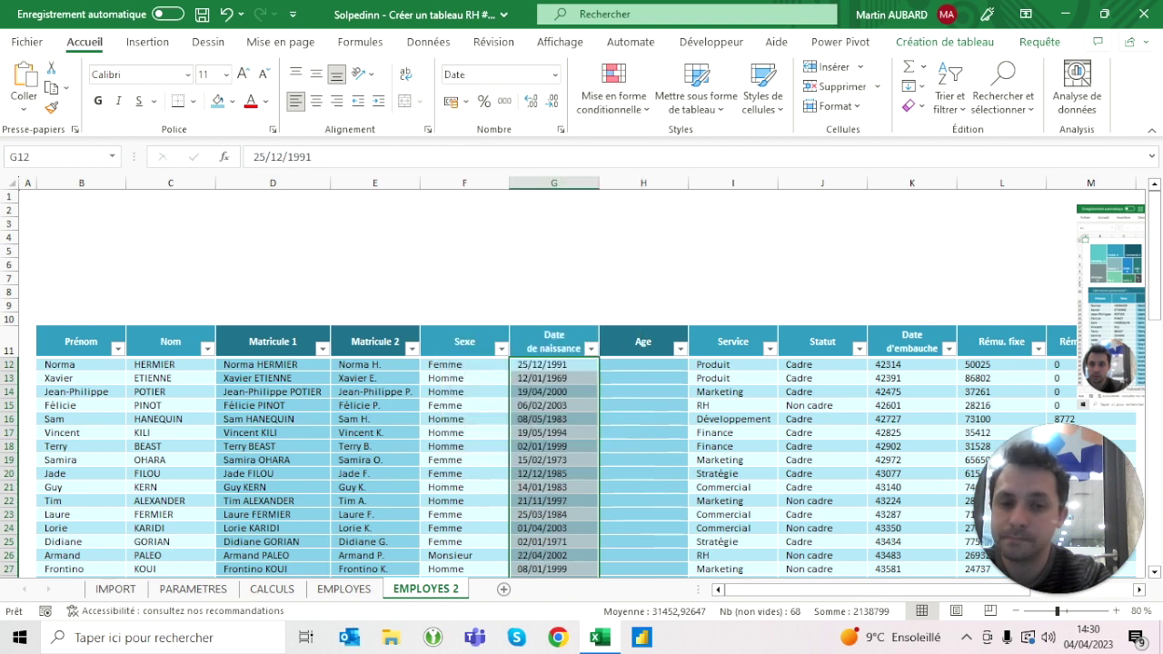
pyautogui.click(315, 113)
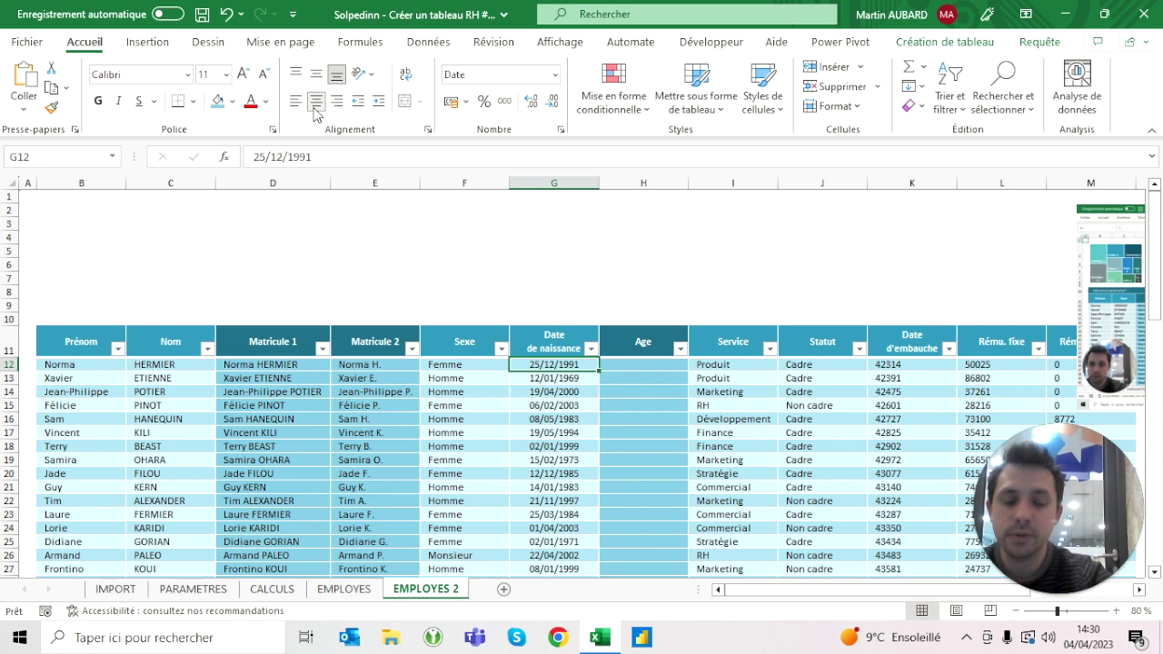
pyautogui.press('Right')
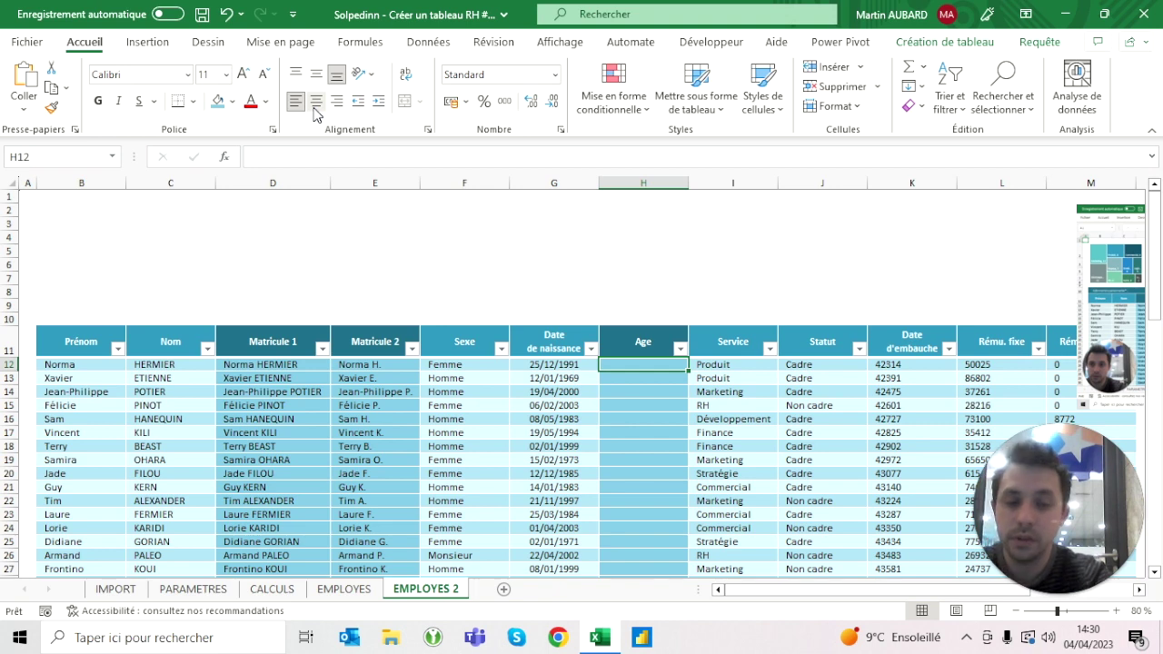
# In H12, begin =DATEDIF( and reference the row's Date de naissance cell G12.
pyautogui.write('=')
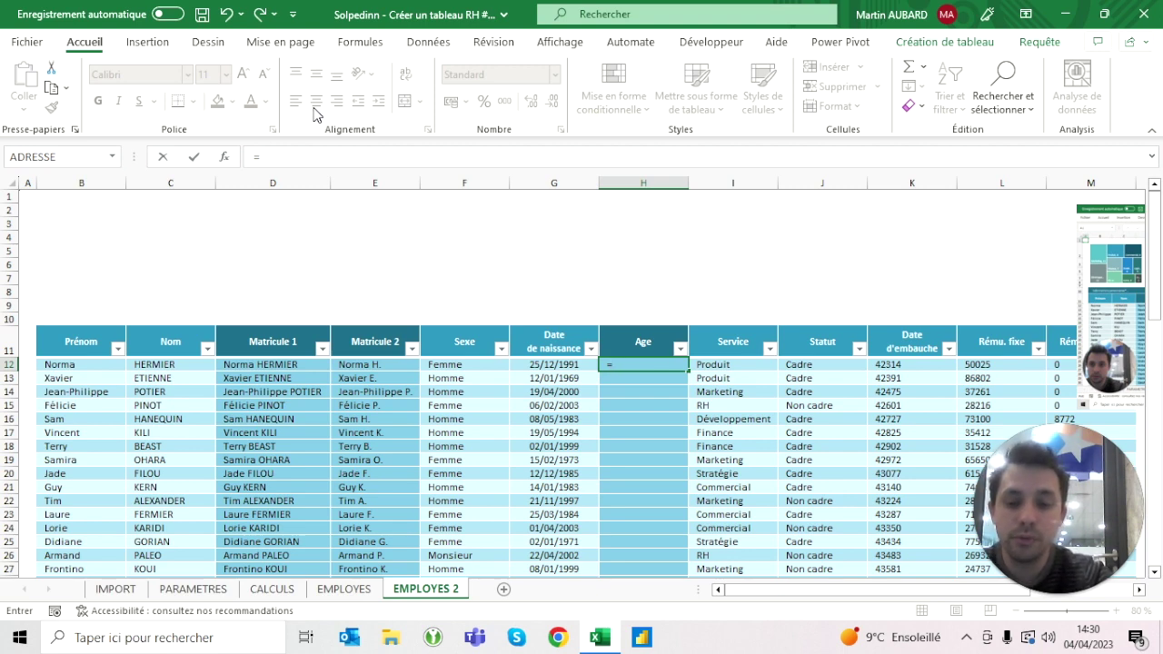
pyautogui.write('age')
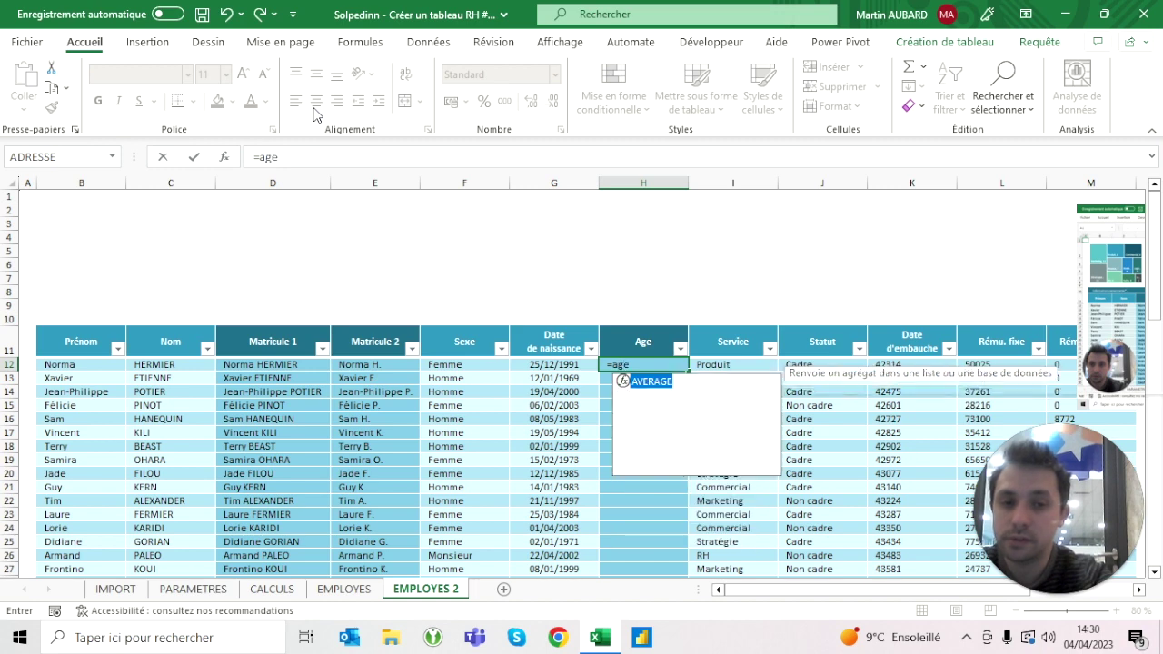
pyautogui.press('BackSpace')
pyautogui.press('BackSpace')
pyautogui.press('BackSpace')
pyautogui.write('nb')
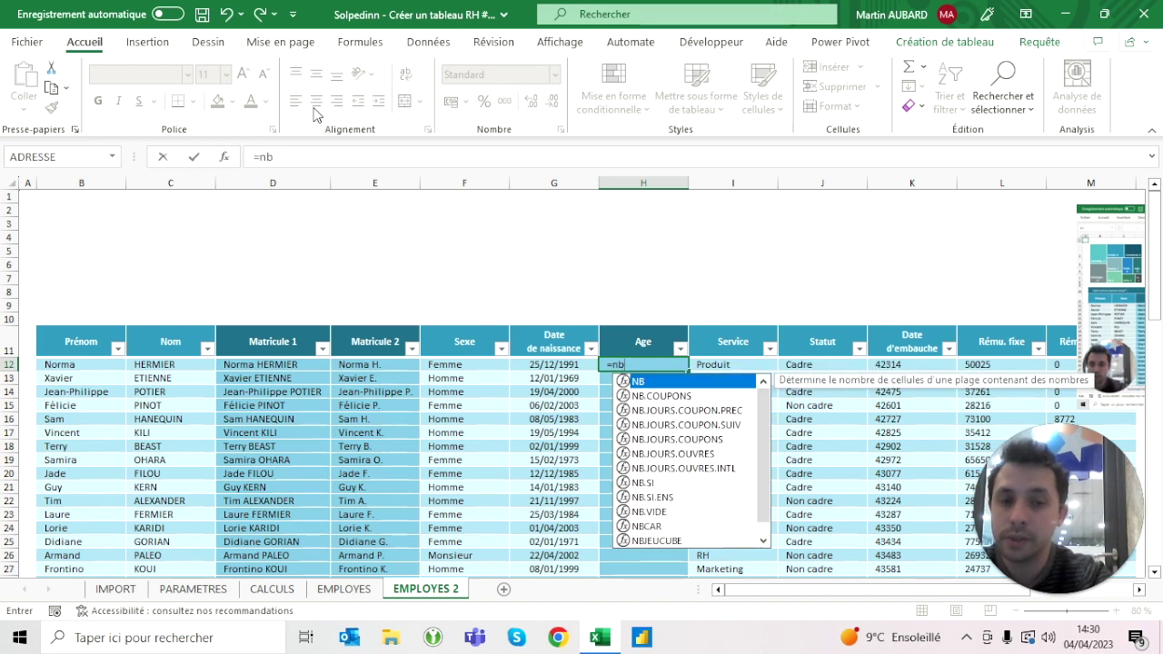
pyautogui.press('BackSpace')
pyautogui.press('BackSpace')
pyautogui.write('a')
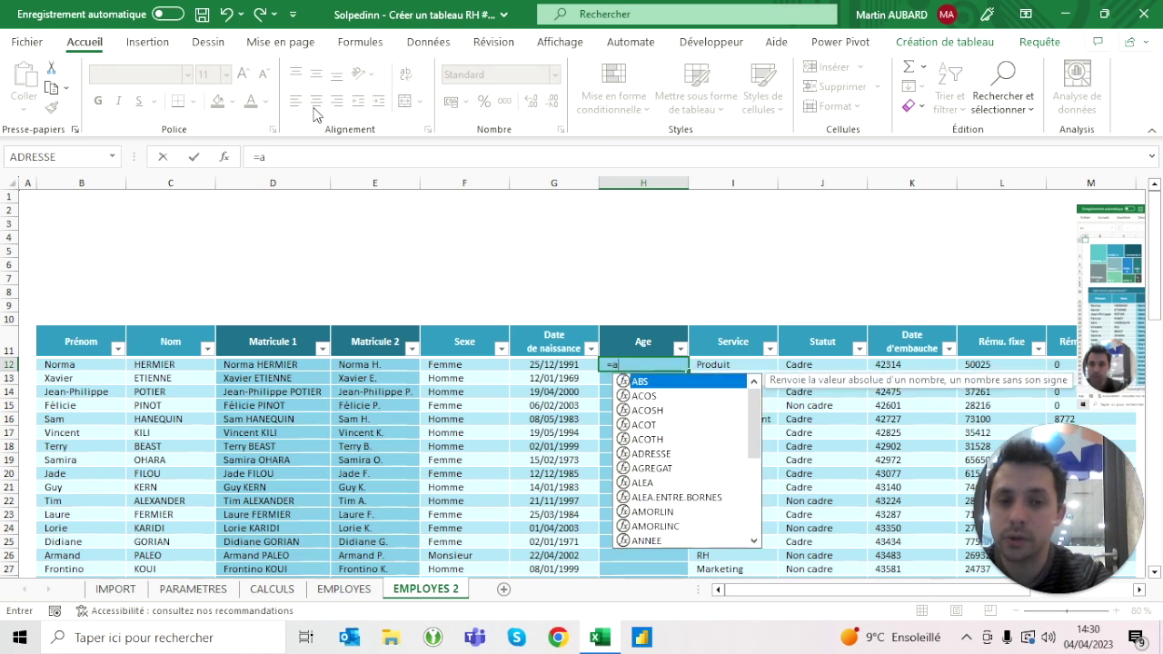
pyautogui.write('nnee')
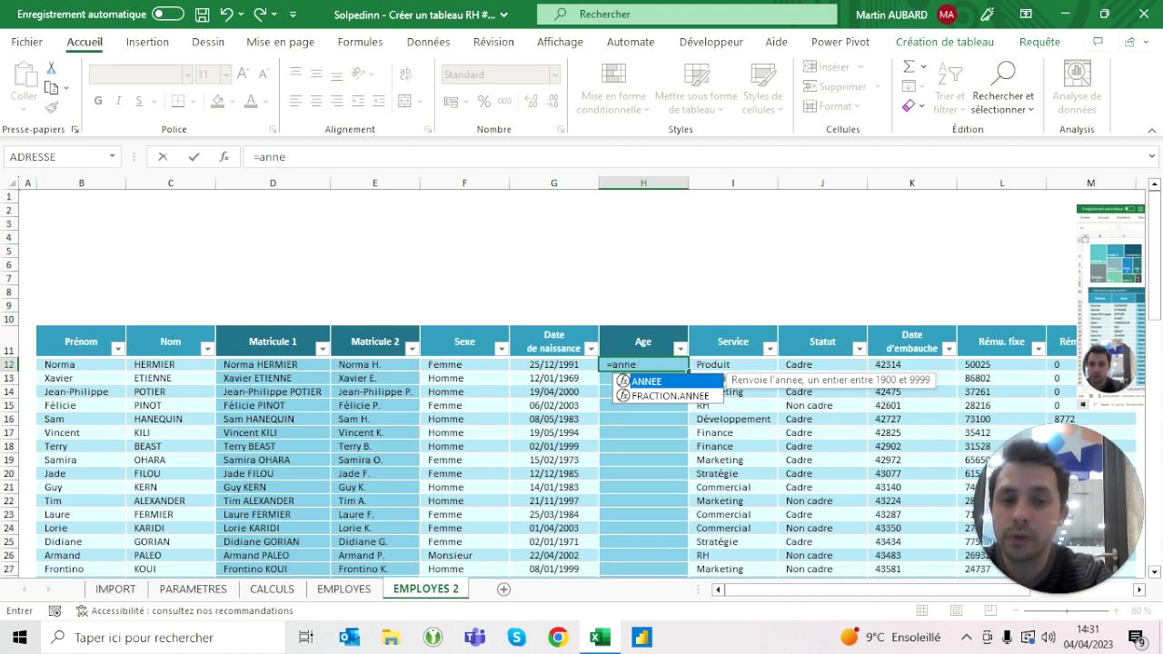
pyautogui.press('BackSpace')
pyautogui.press('BackSpace')
pyautogui.press('BackSpace')
pyautogui.press('BackSpace')
pyautogui.write('datedif(')
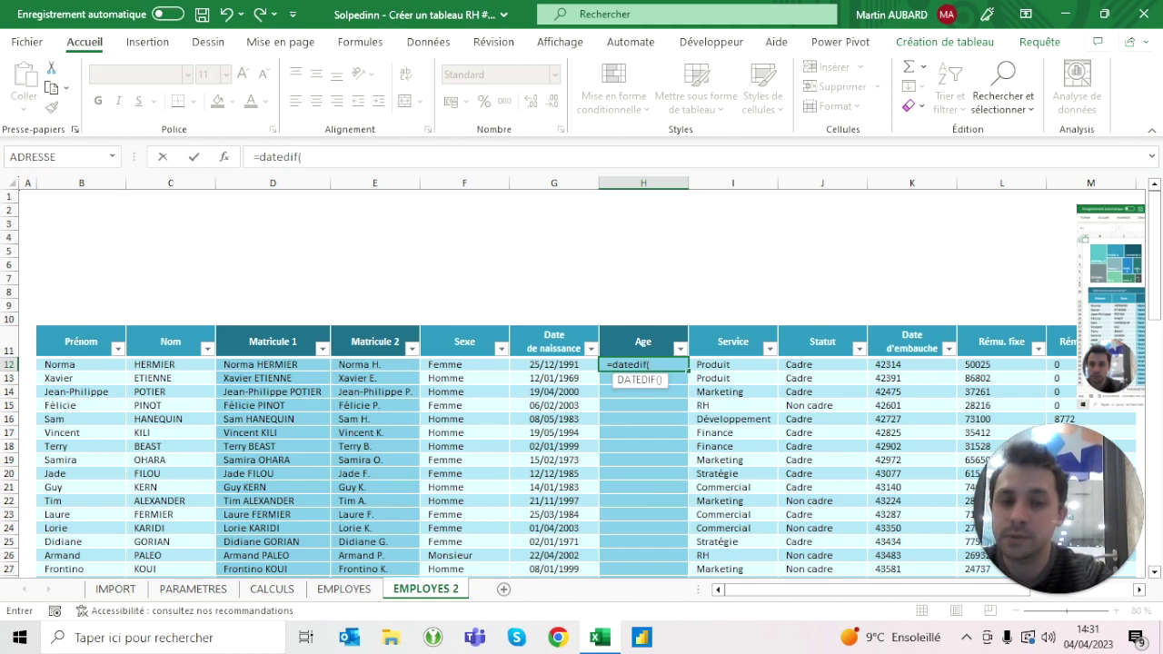
pyautogui.press('BackSpace')
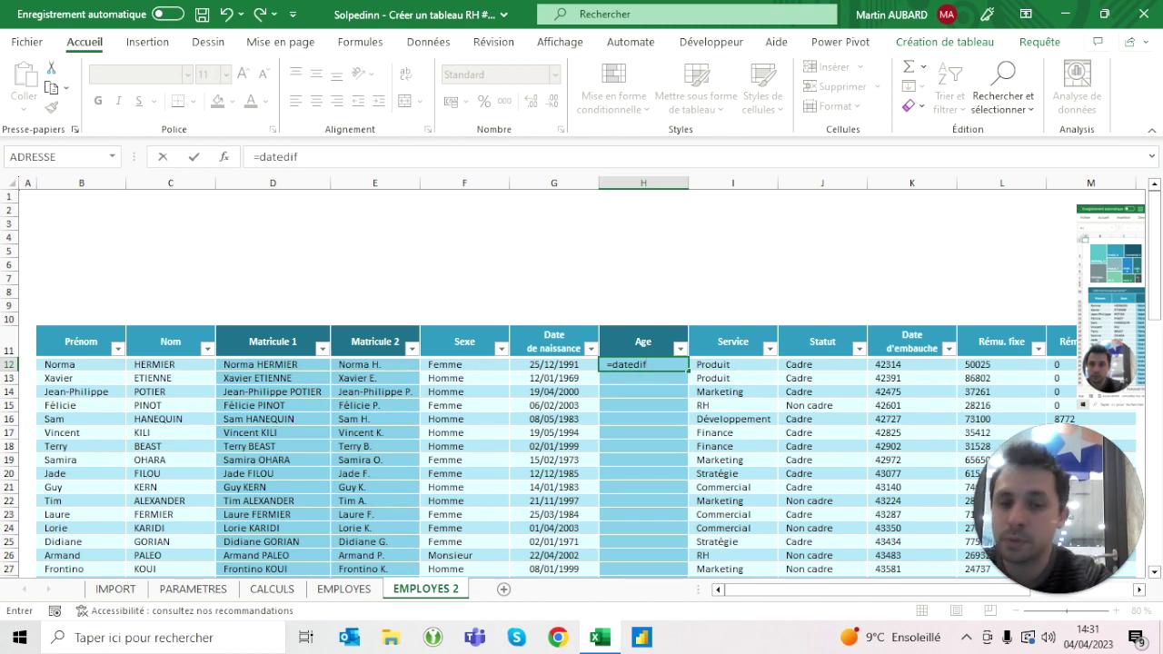
pyautogui.write('(')
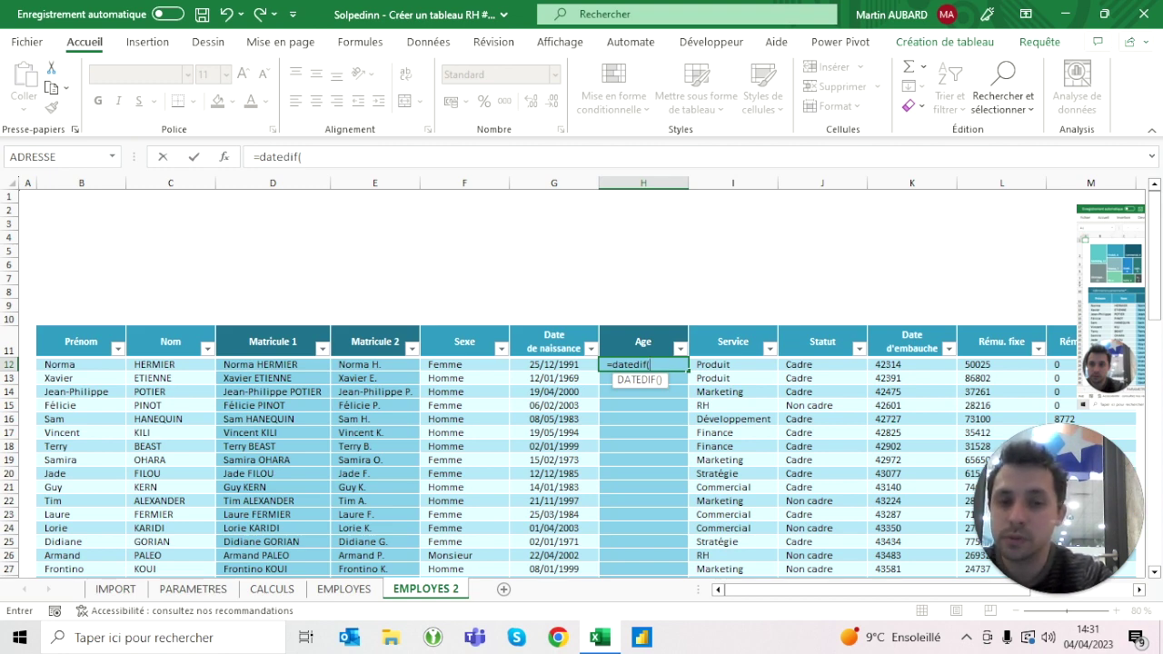
pyautogui.click(554, 365)
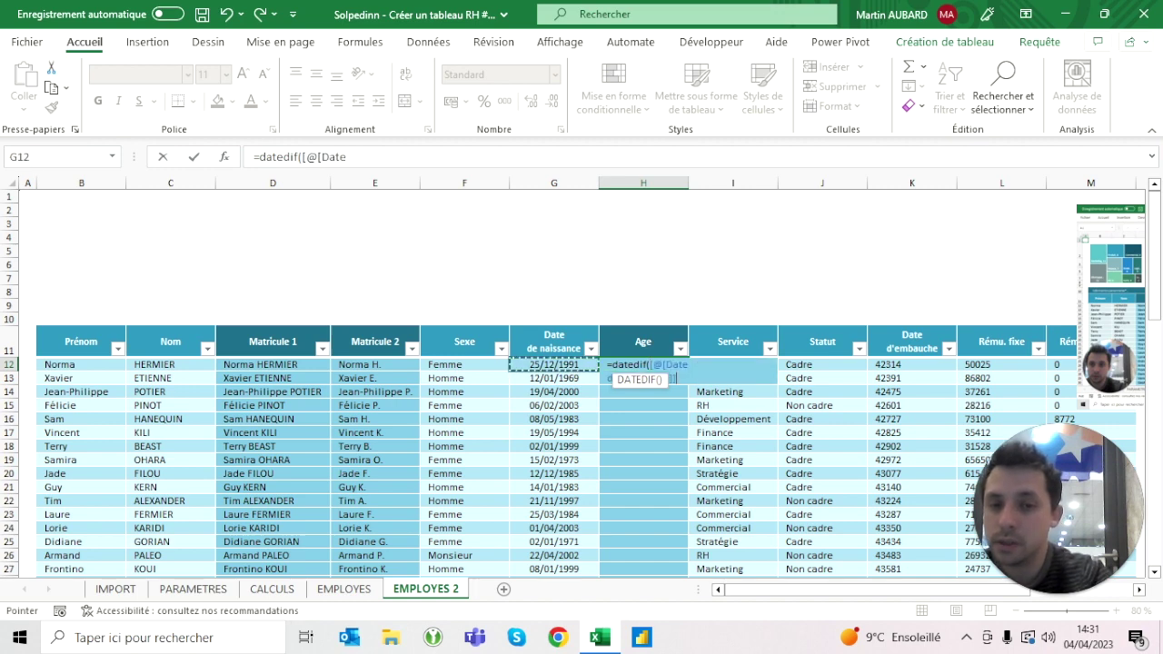
# Complete the formula as DATEDIF(G12;AUJOURDHUI();"y") and commit it to fill the Age column.
pyautogui.write(';')
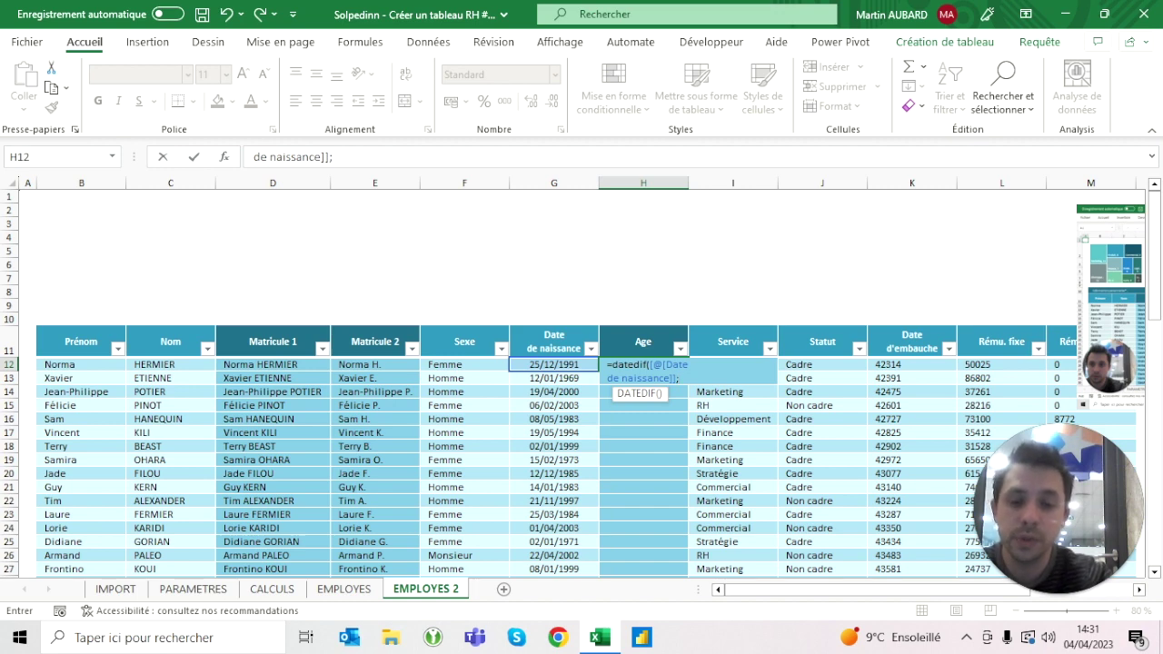
pyautogui.write('aujourdhui()')
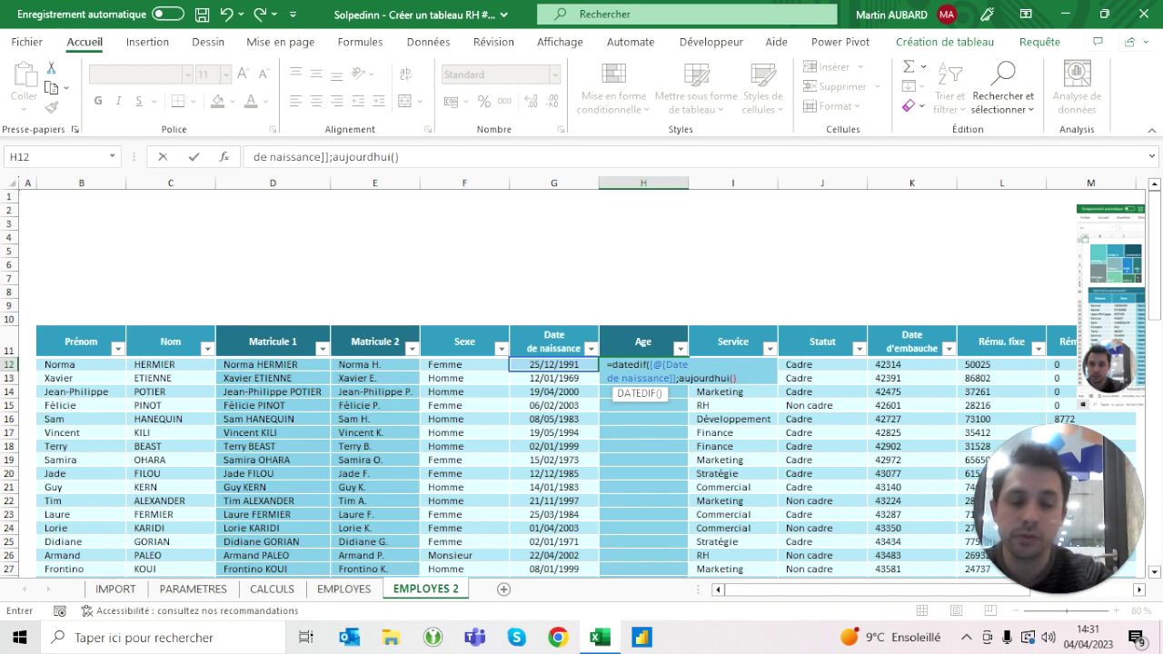
pyautogui.write(';')
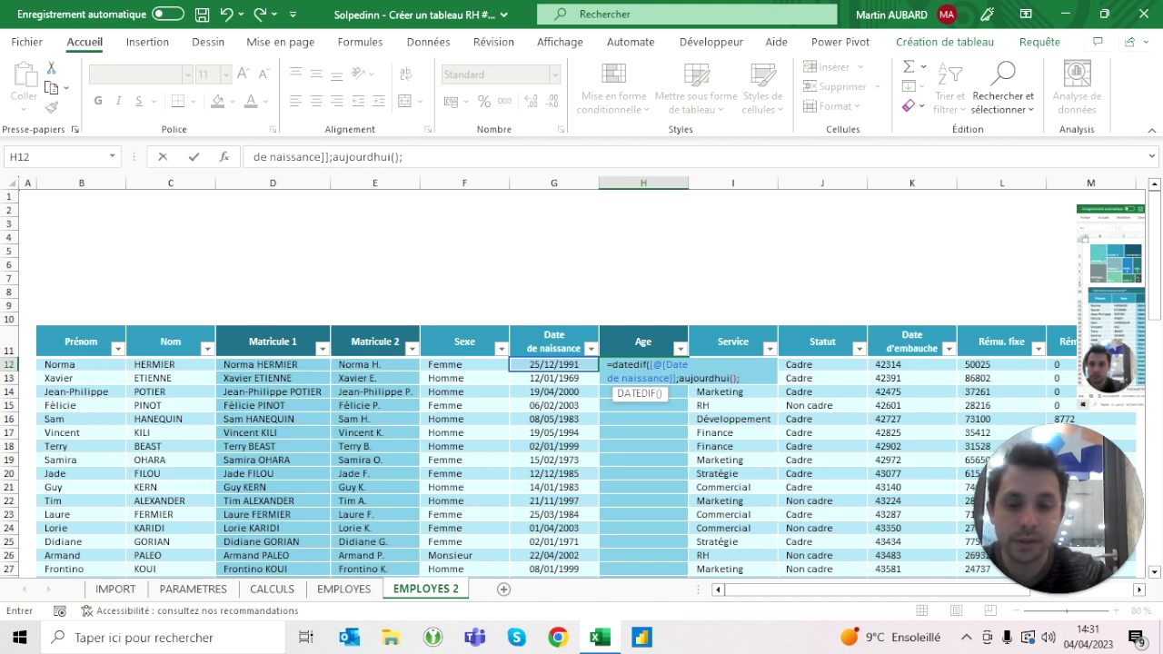
pyautogui.write('"y"')
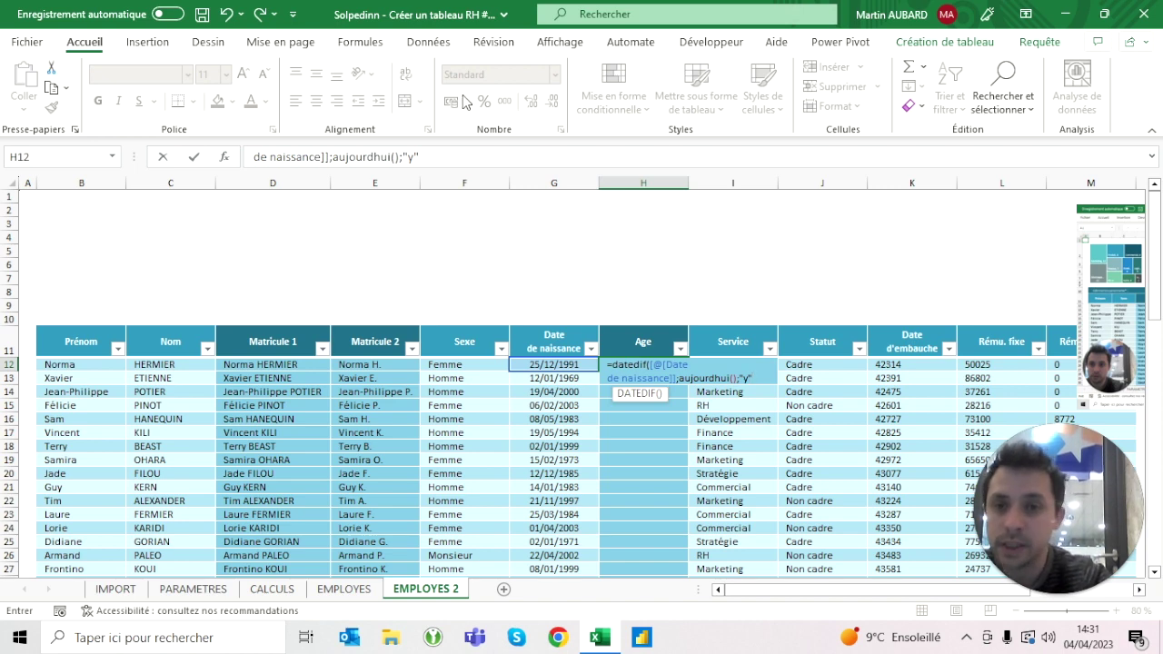
pyautogui.click(419, 157)
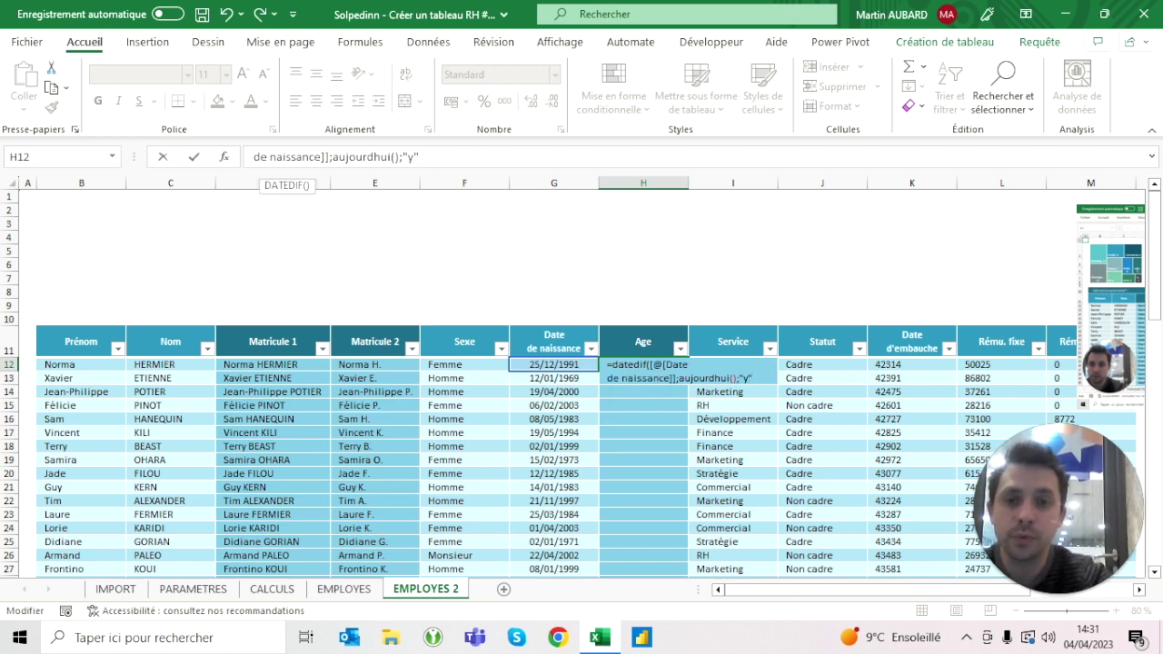
pyautogui.write(')')
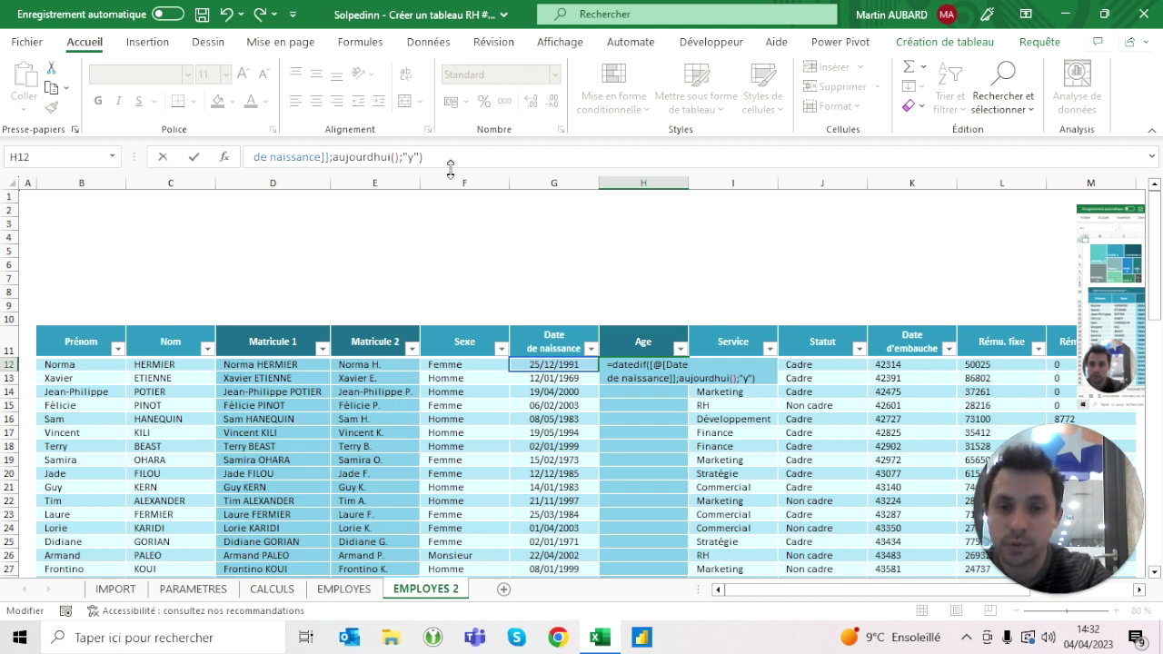
pyautogui.moveTo(451, 169); pyautogui.dragTo(451, 187)
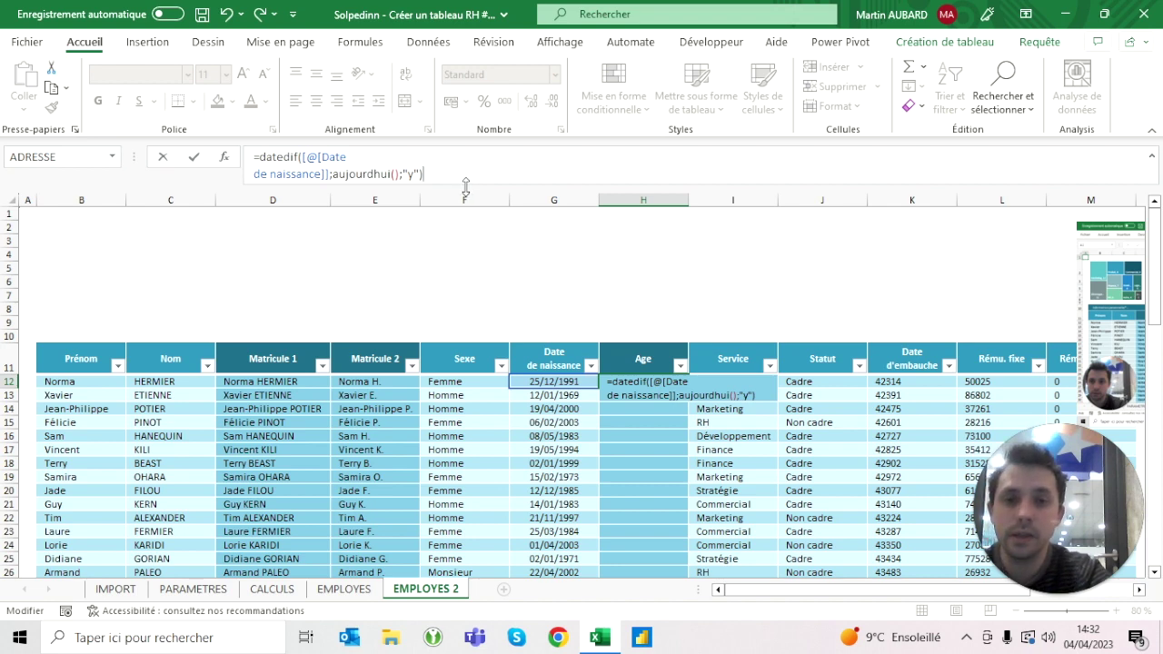
pyautogui.press('Return')
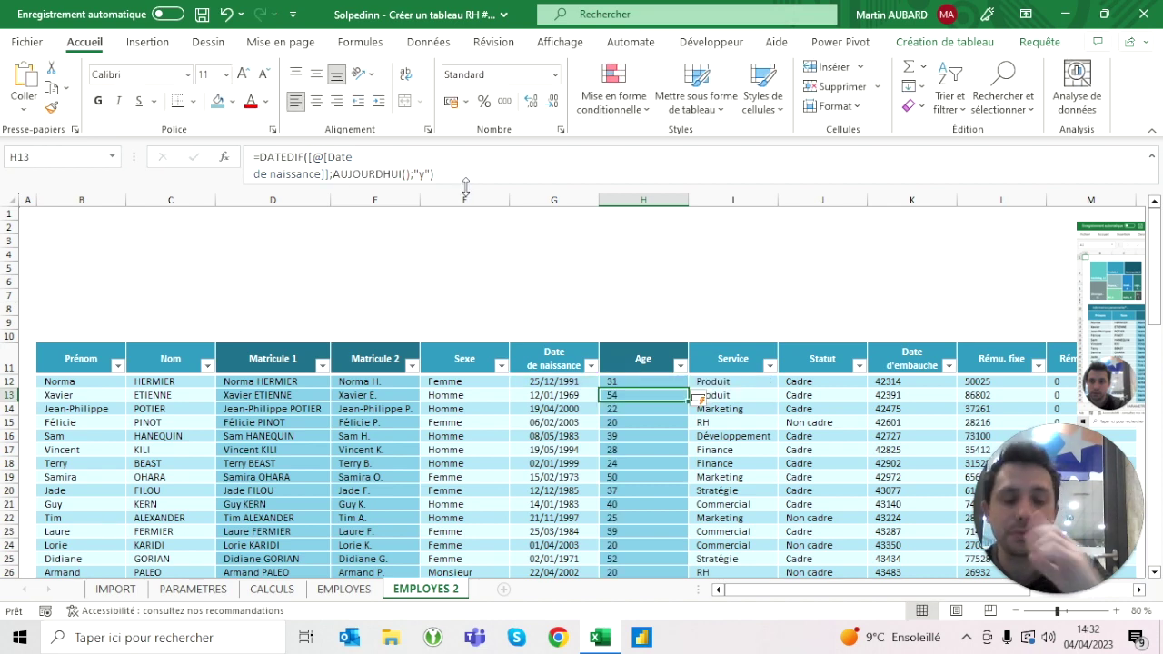
# Check ages against birth dates such as 19/04/2000 in G14, then centre the Age column.
pyautogui.press('Up')
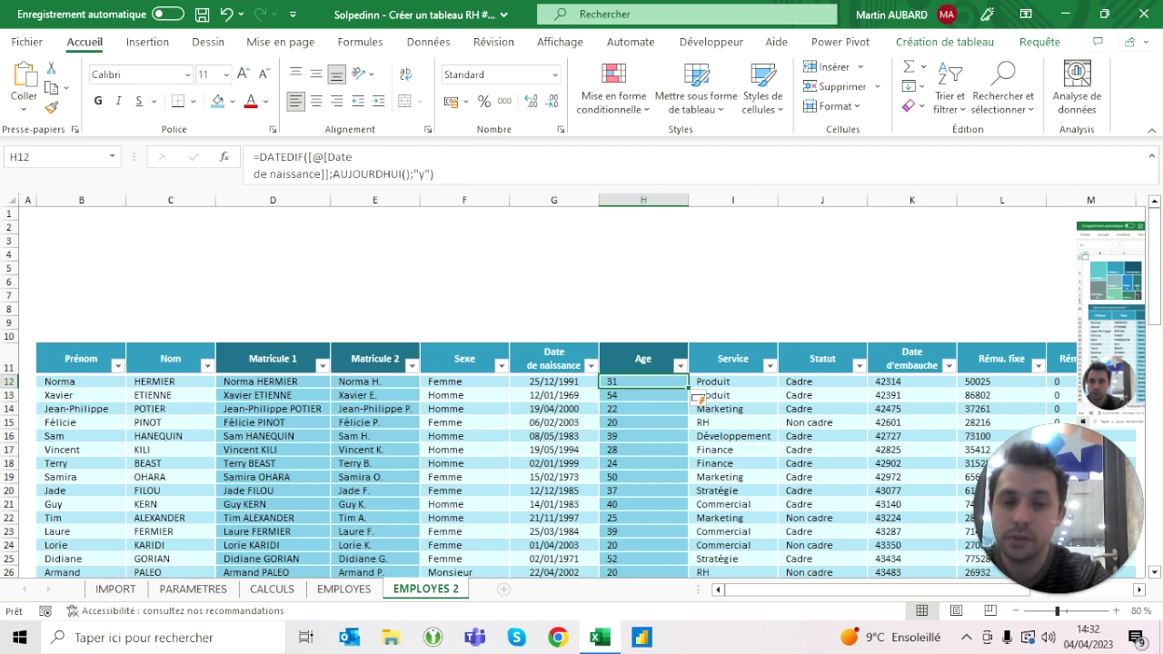
pyautogui.click(554, 382)
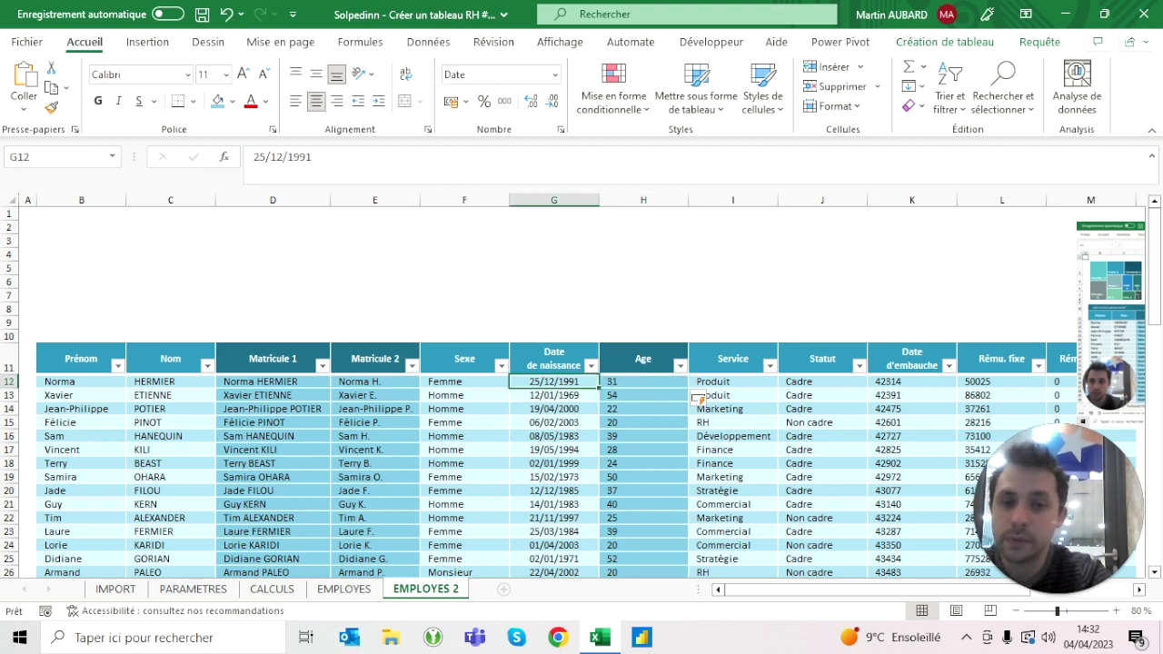
pyautogui.click(643, 382)
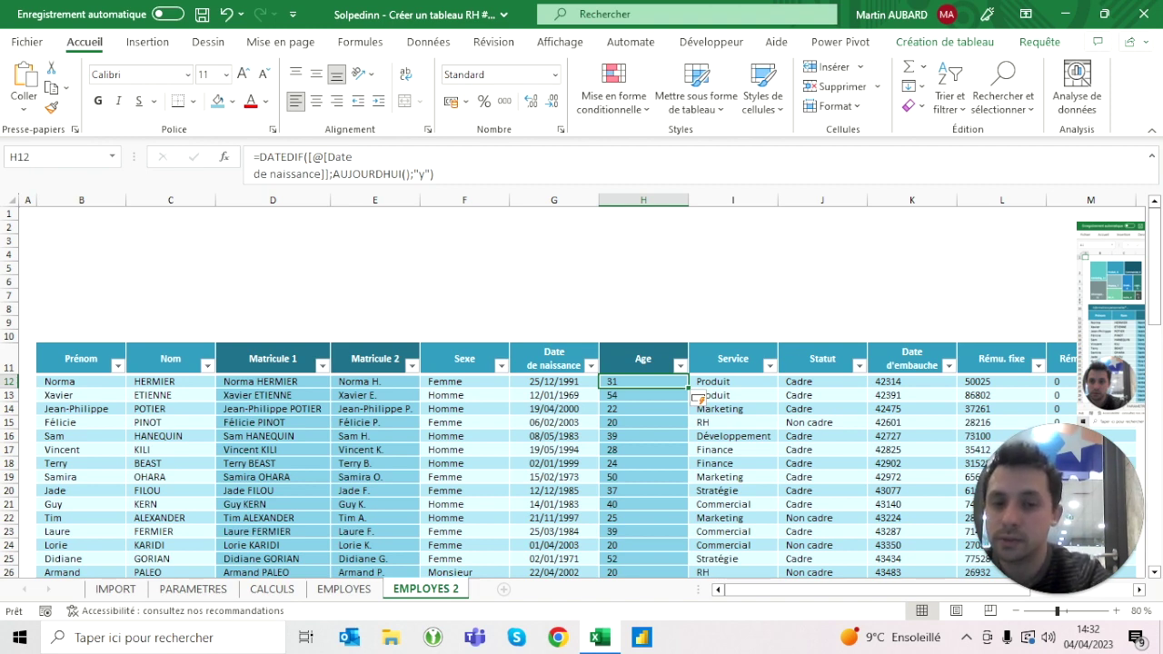
pyautogui.click(553, 409)
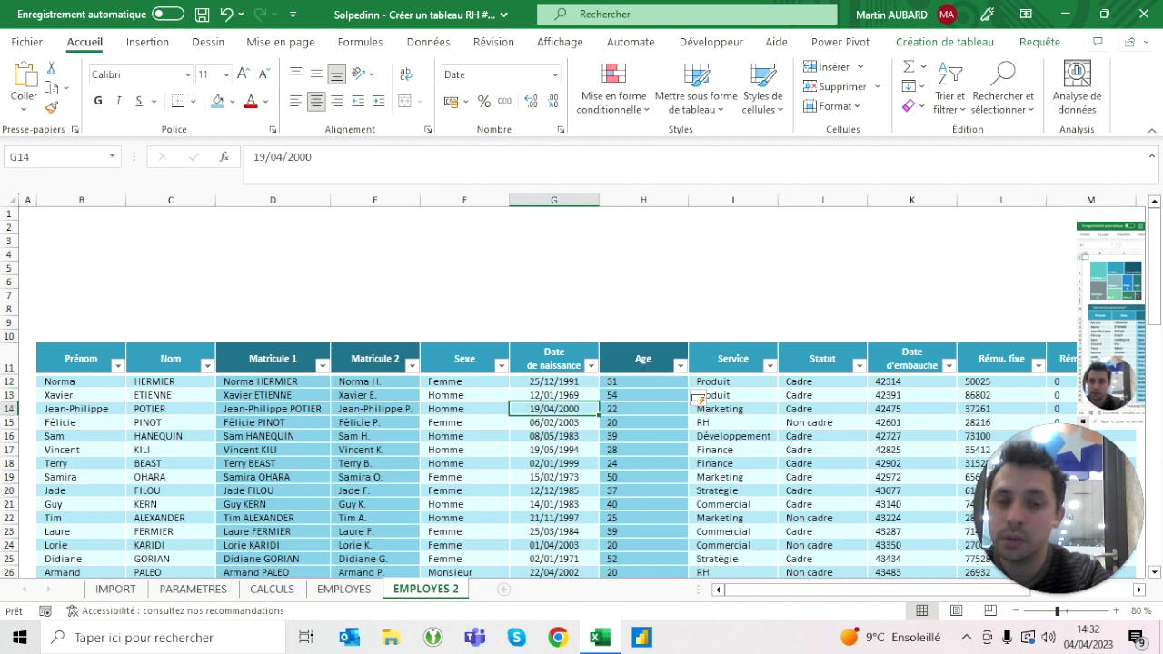
pyautogui.click(644, 409)
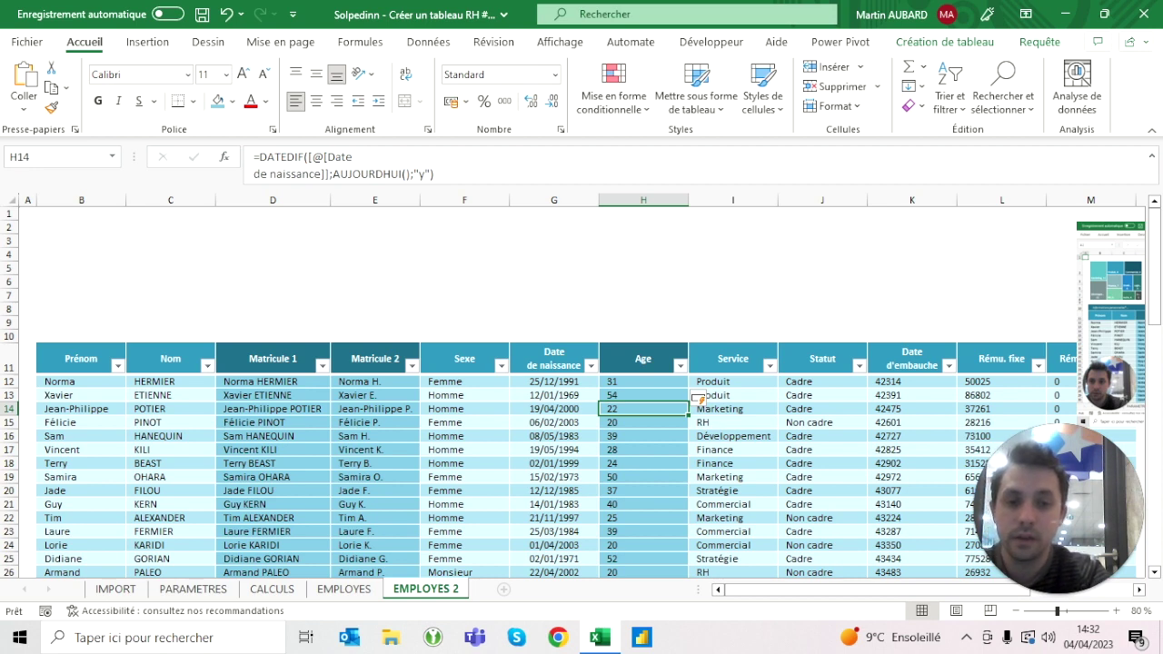
pyautogui.hotkey('ctrl', 'space')
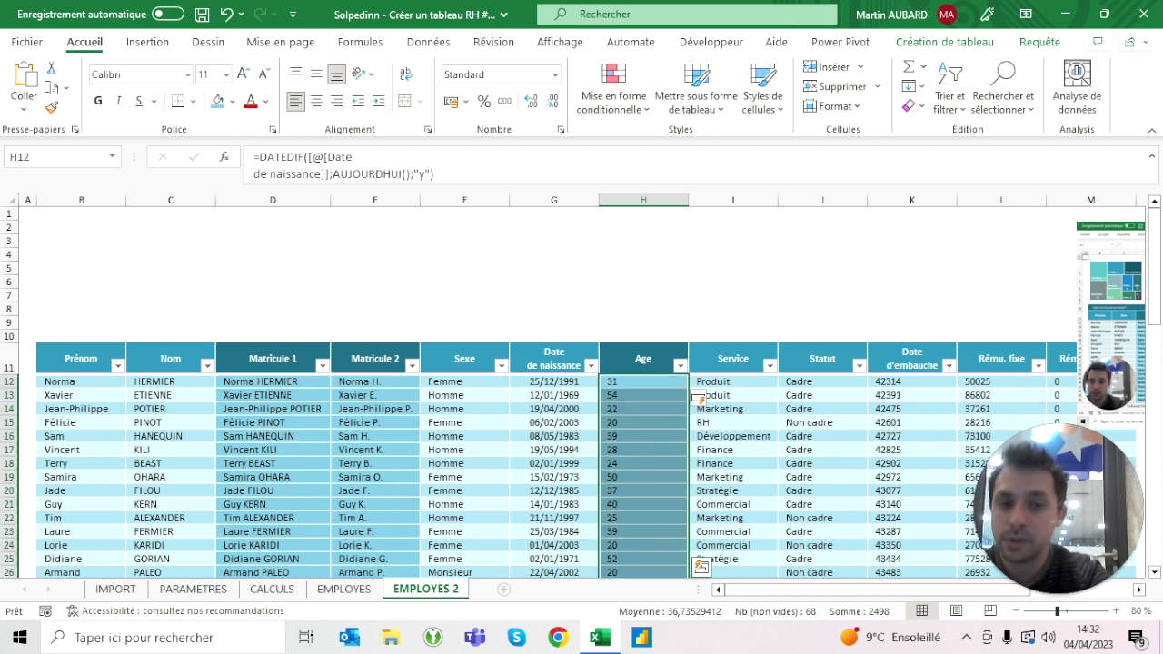
pyautogui.click(321, 103)
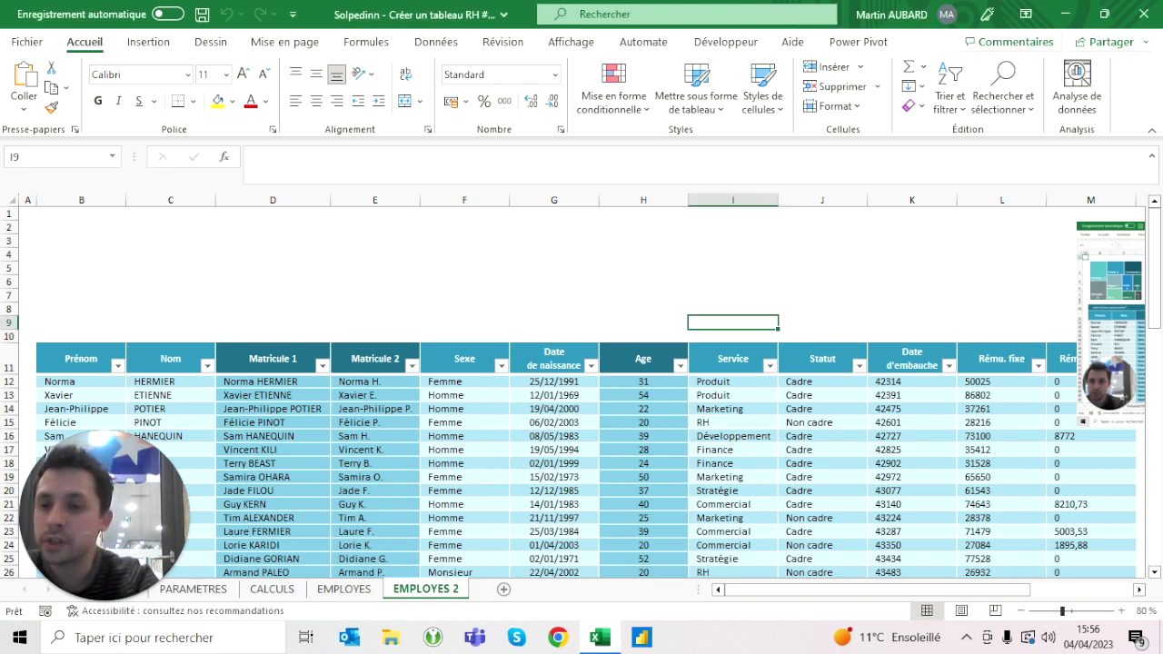
pyautogui.moveTo(81, 336); pyautogui.dragTo(643, 336)
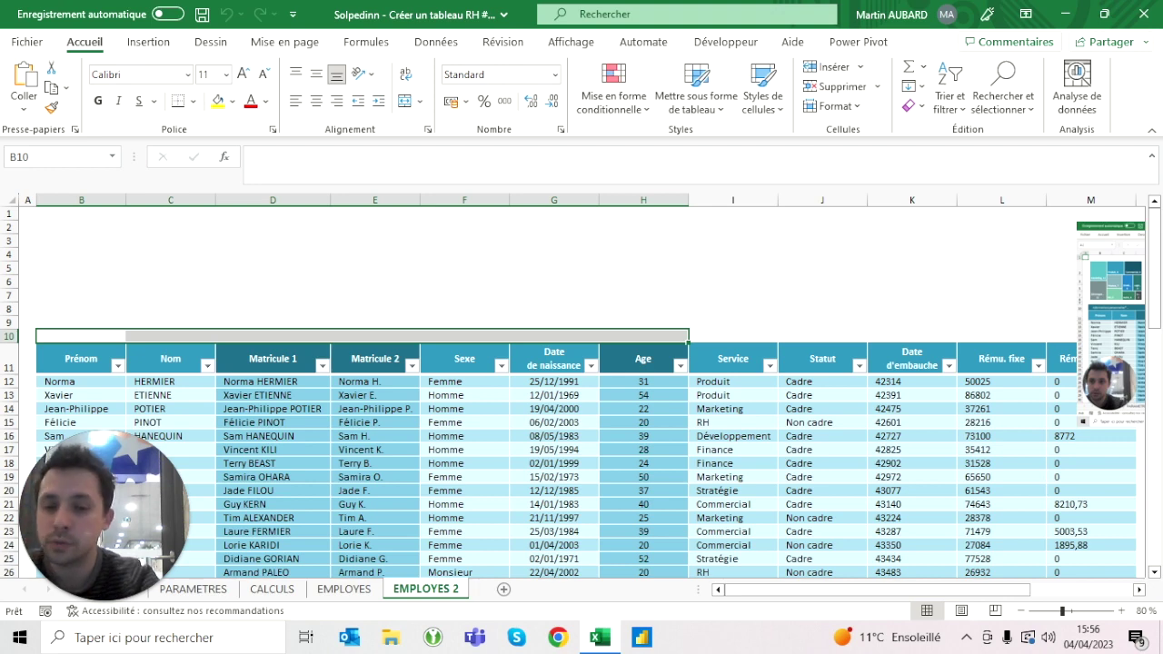
pyautogui.click(364, 591)
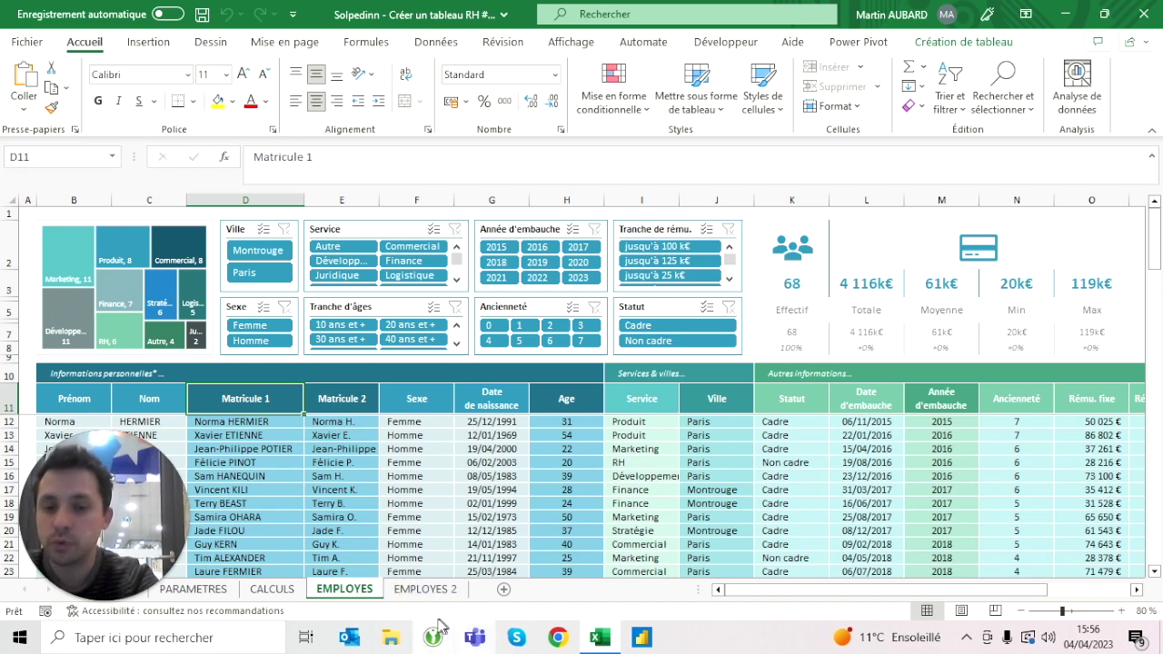
pyautogui.click(425, 589)
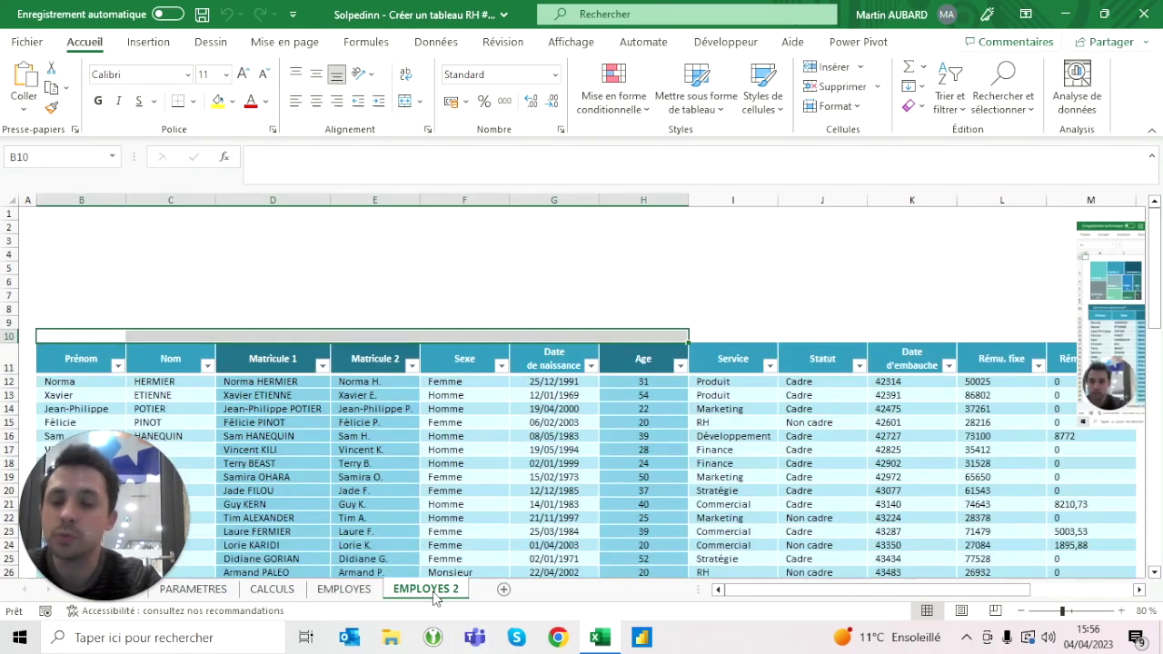
pyautogui.click(11, 336)
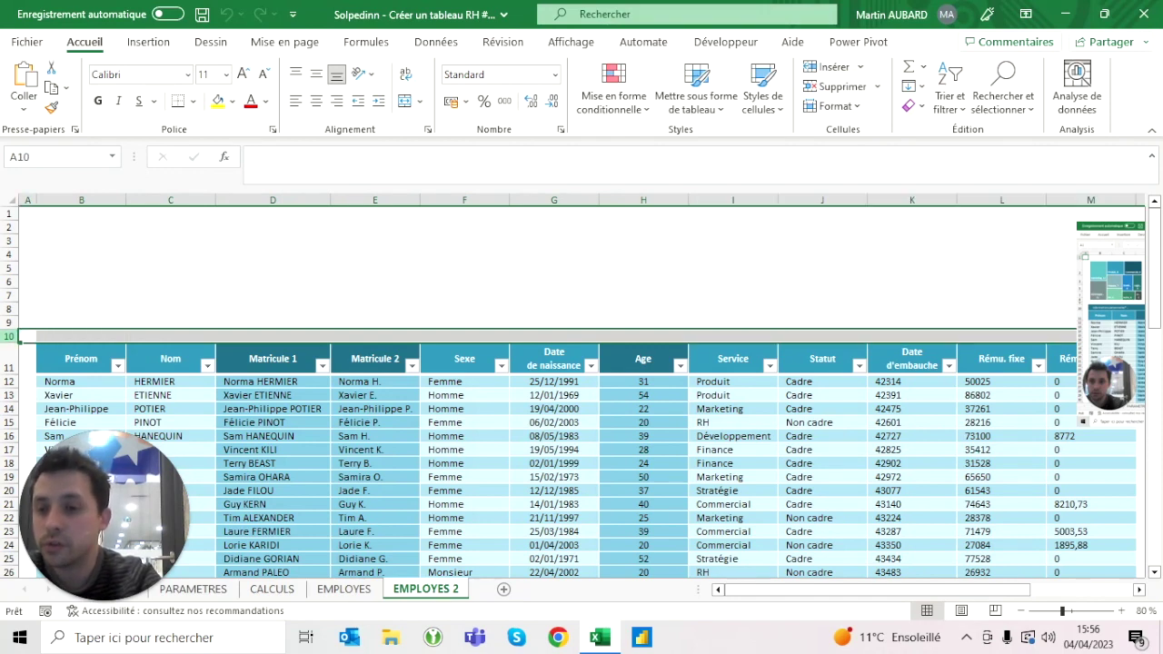
# Set row 10 height to 25, merge B10:H10 and fill it dark teal.
pyautogui.rightClick(10, 336)
pyautogui.click(70, 276)
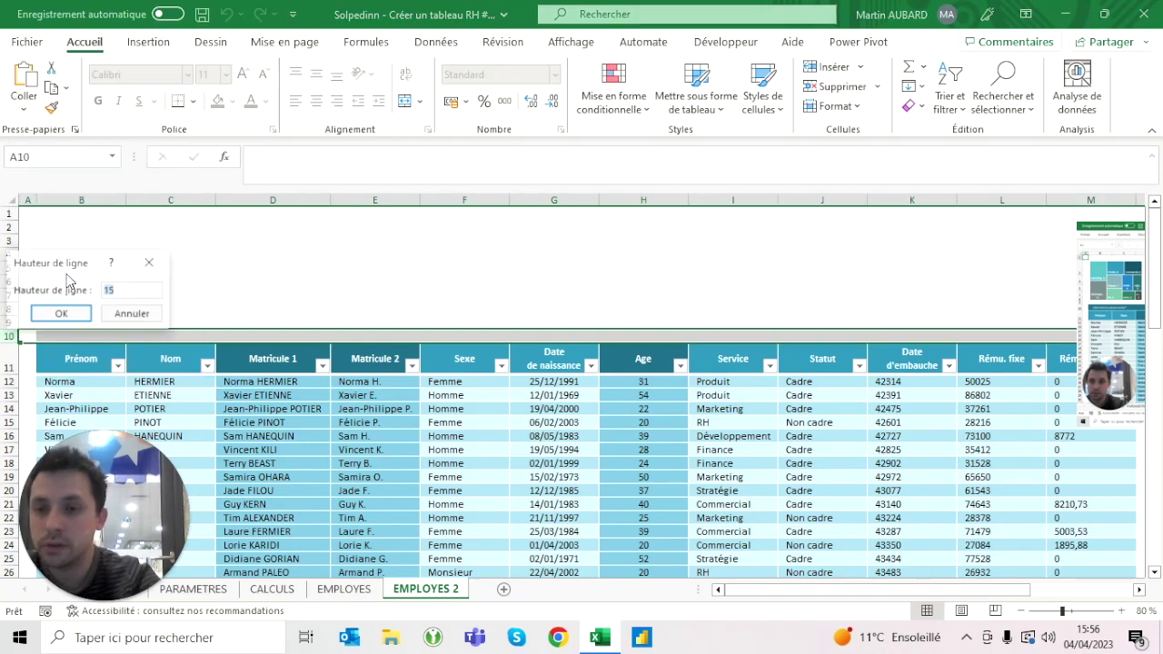
pyautogui.write('5')
pyautogui.press('Return')
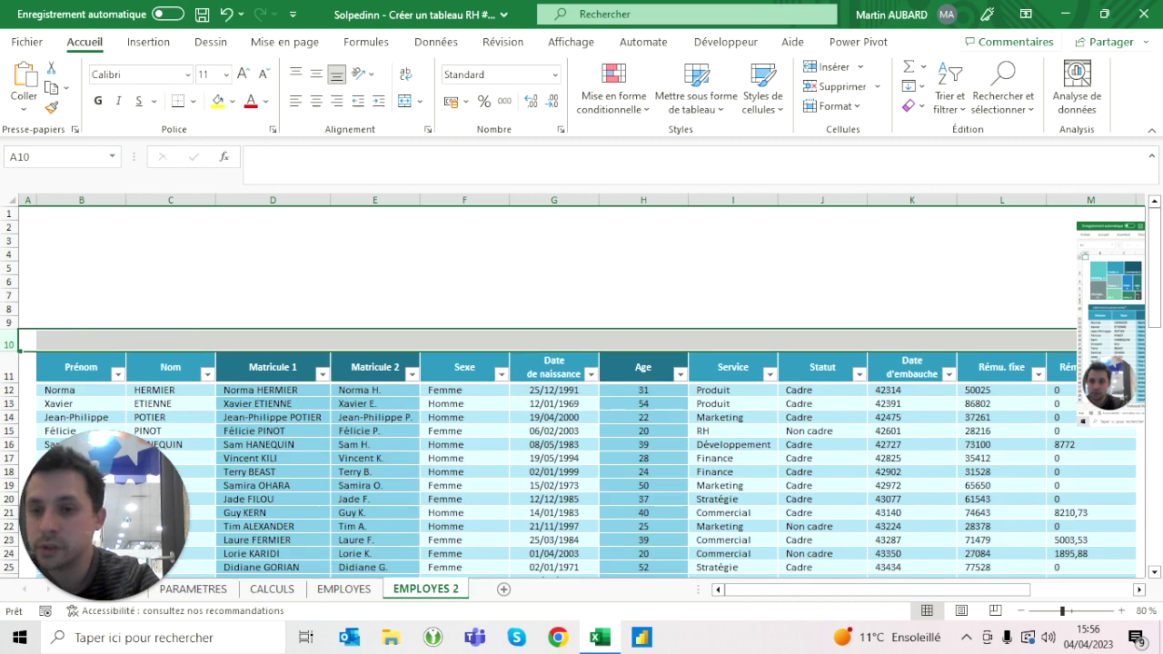
pyautogui.moveTo(81, 341); pyautogui.dragTo(81, 309)
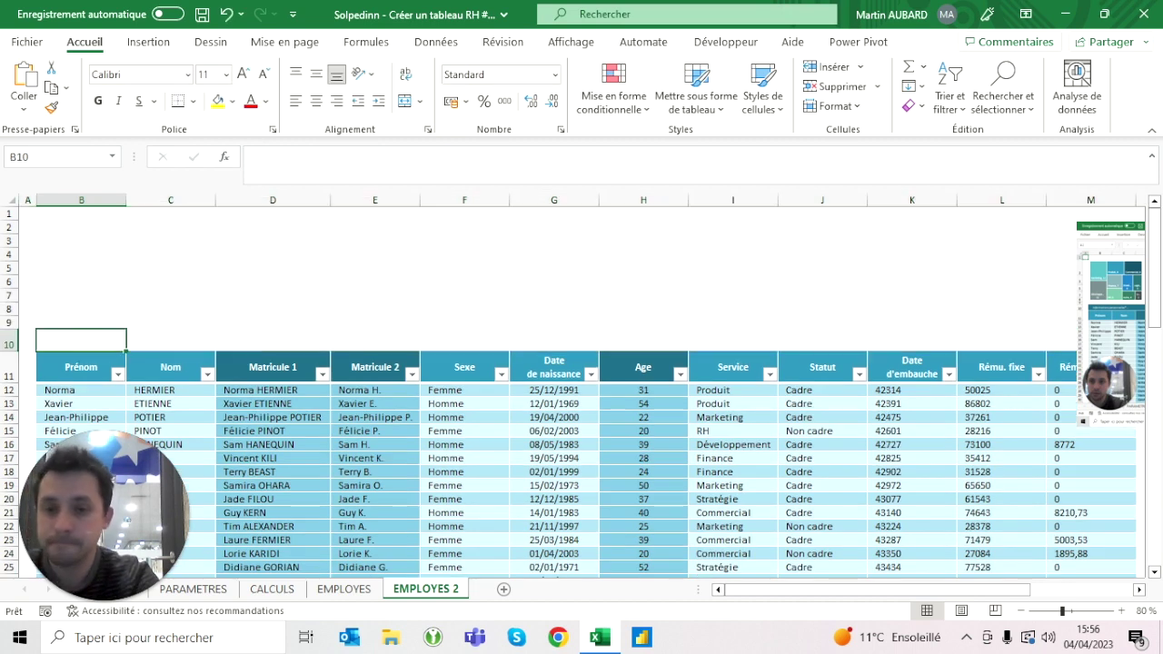
pyautogui.moveTo(81, 309); pyautogui.dragTo(643, 338)
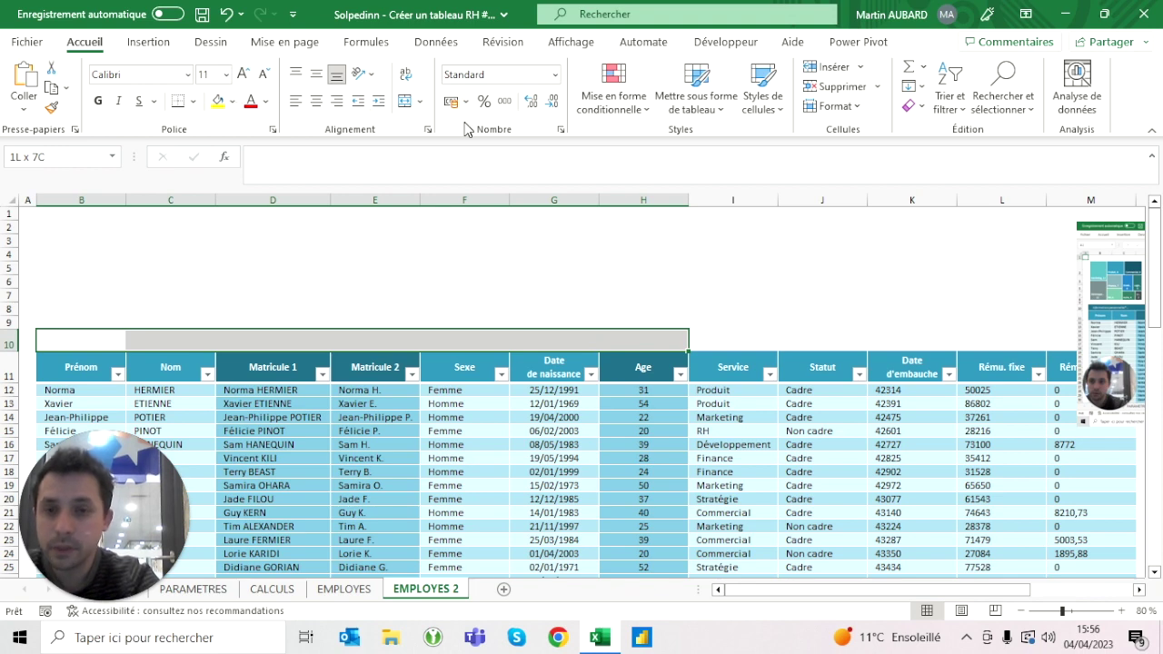
pyautogui.click(405, 101)
pyautogui.click(233, 101)
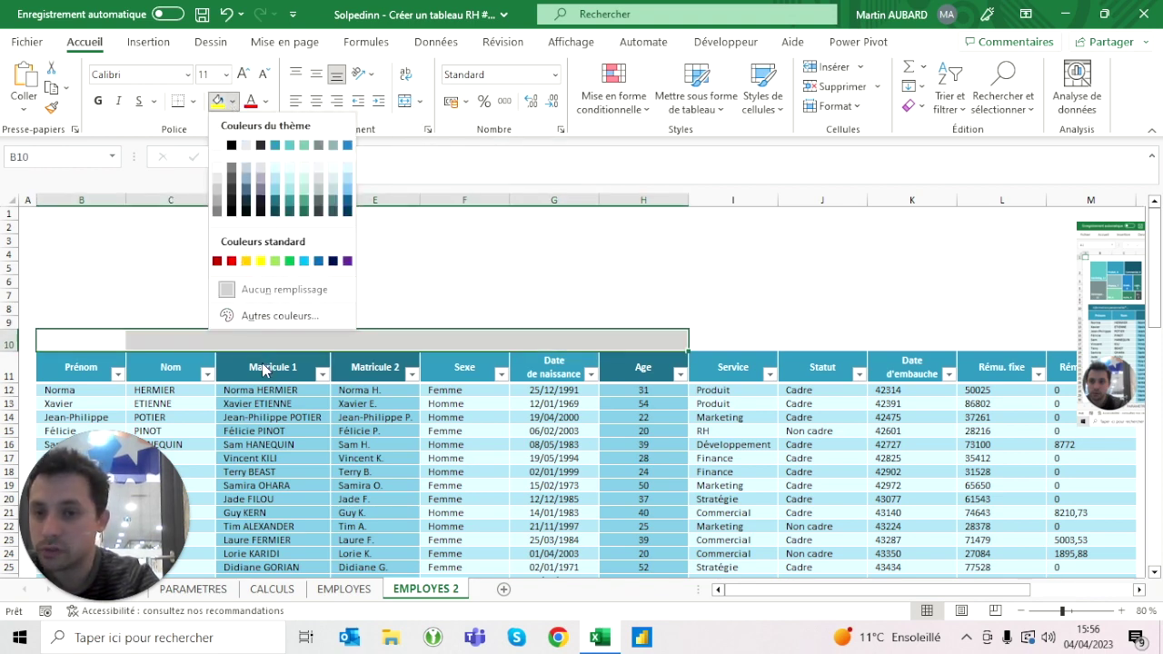
pyautogui.click(276, 204)
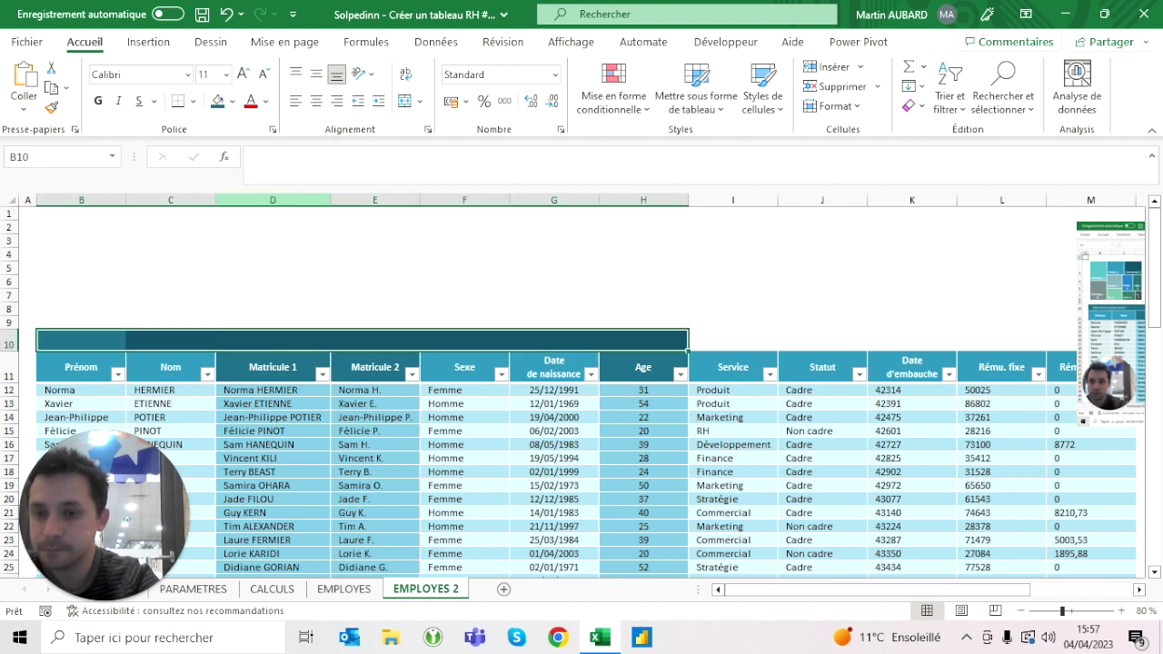
# Enter the header text 'Informations personnelles...' in the merged band.
pyautogui.click(81, 341)
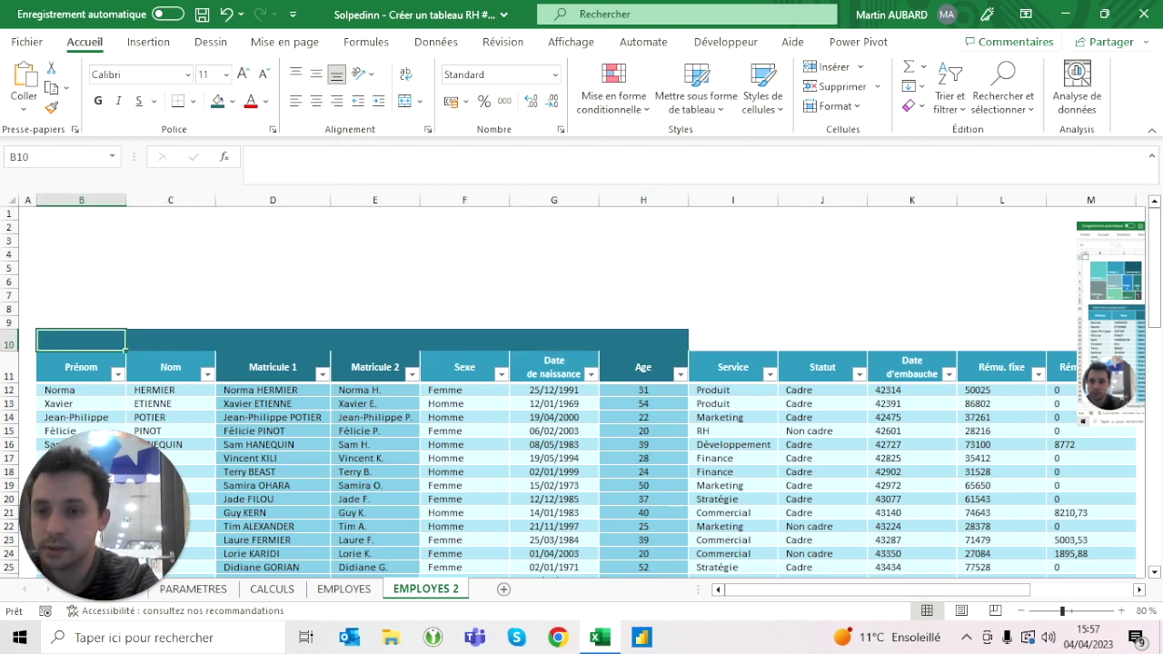
pyautogui.write('Informations personnn')
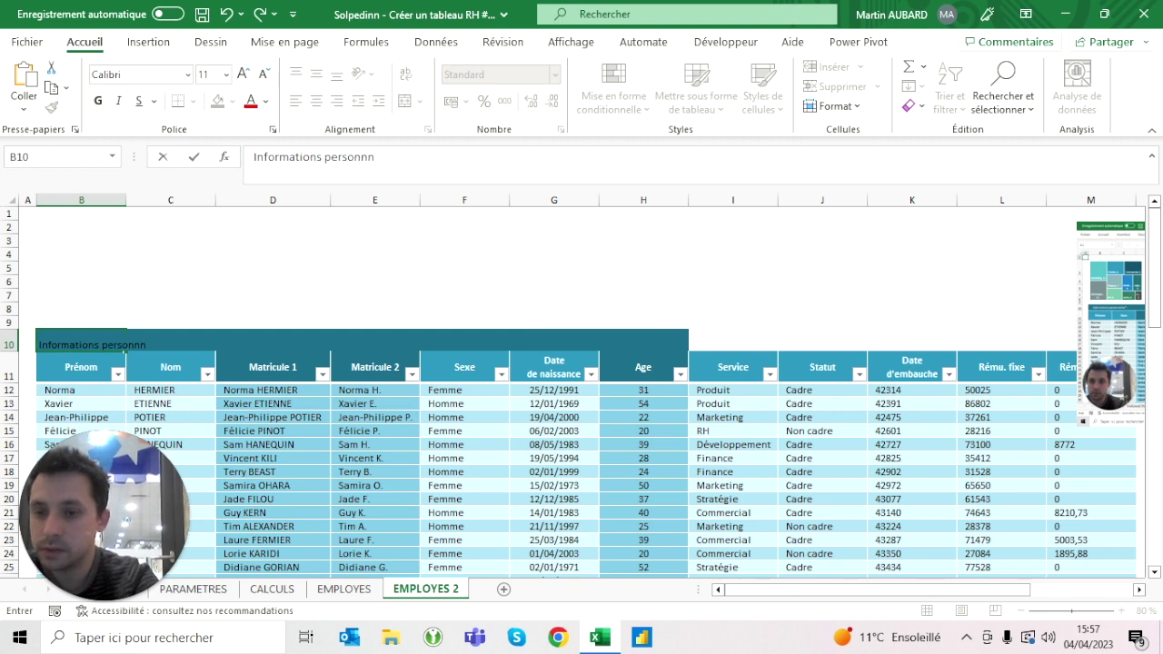
pyautogui.press('BackSpace')
pyautogui.write('elles')
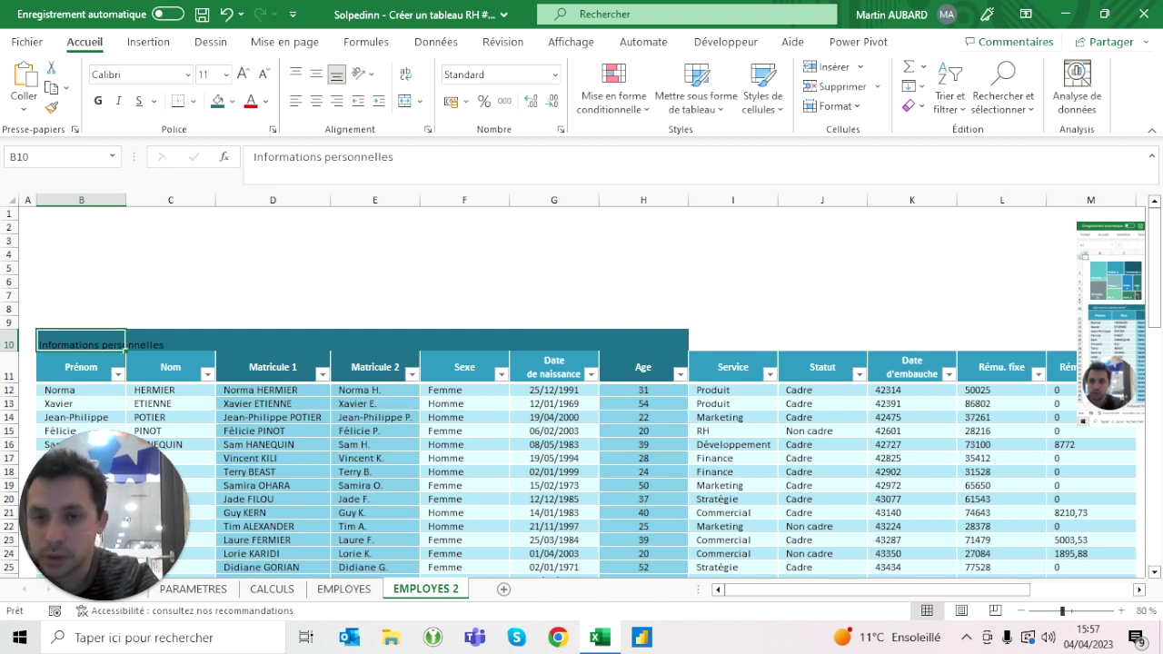
pyautogui.write('...')
pyautogui.hotkey('ctrl', 'Return')
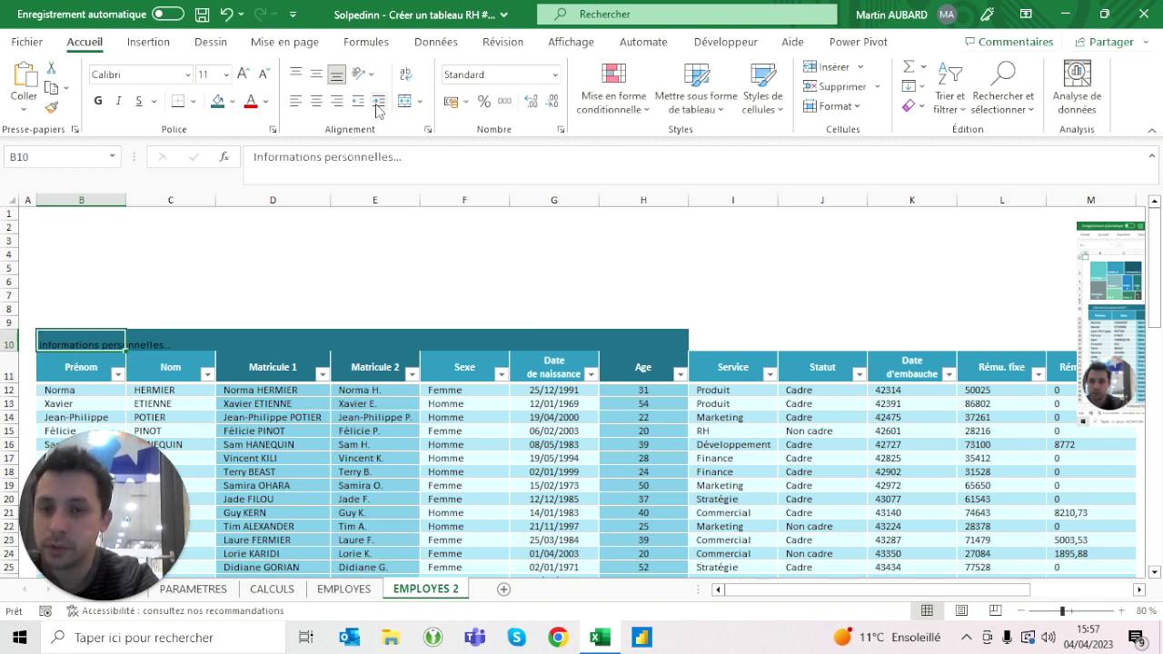
# Format the header with an indent, middle alignment, italic style and white font.
pyautogui.click(378, 101)
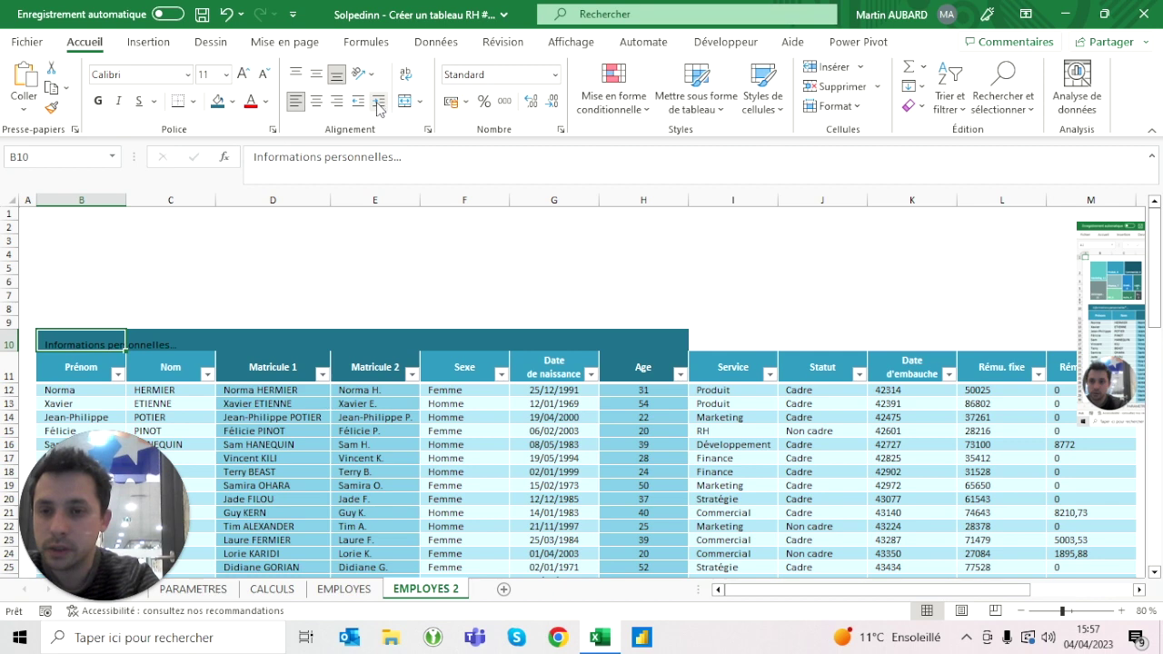
pyautogui.click(317, 78)
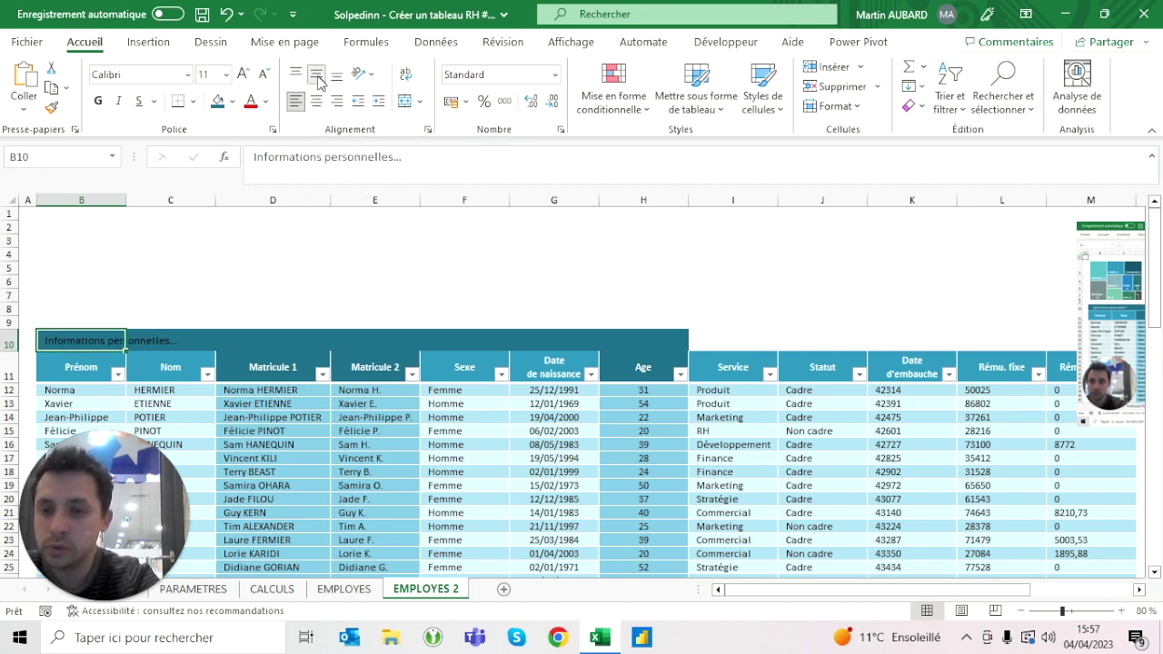
pyautogui.click(118, 101)
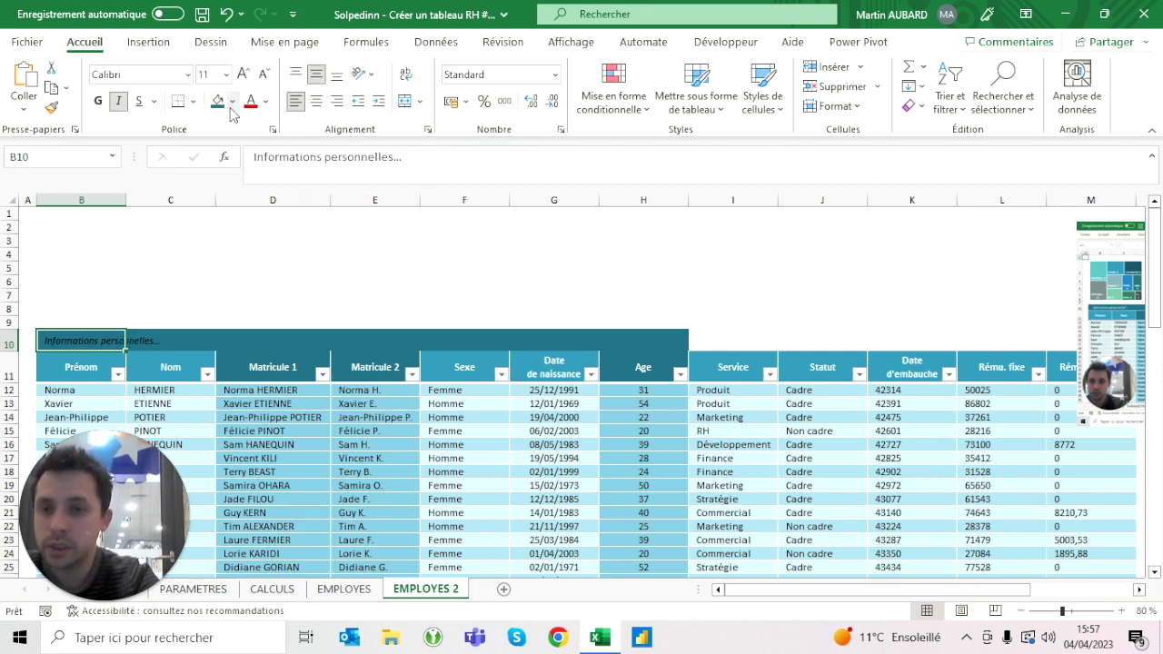
pyautogui.click(265, 101)
pyautogui.click(258, 167)
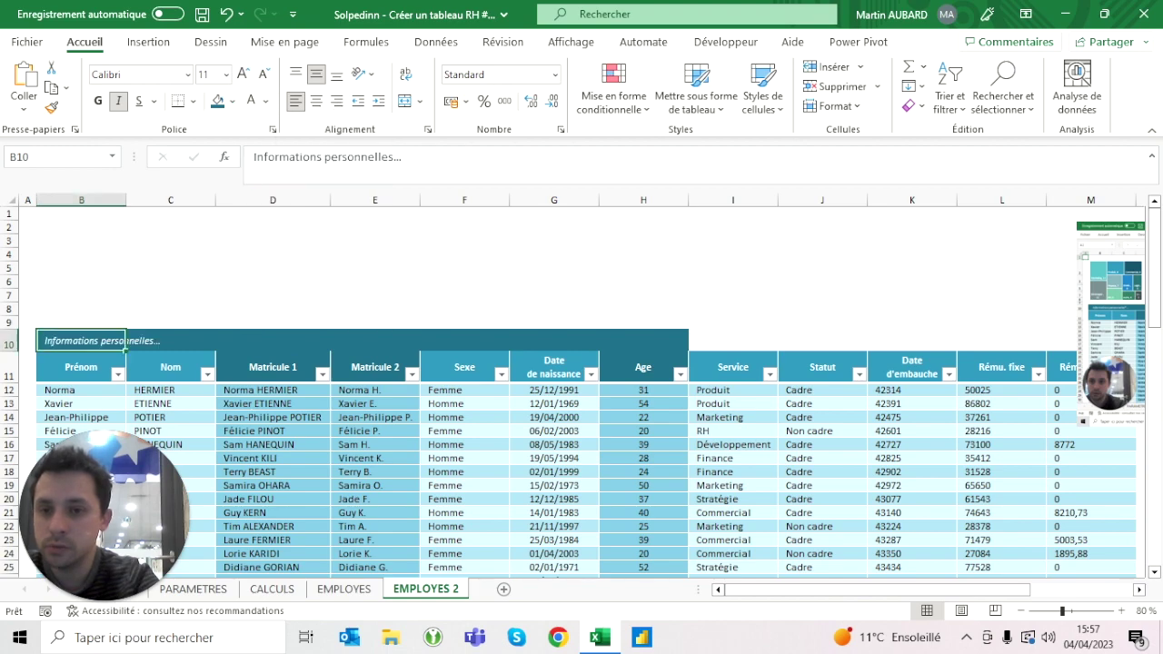
pyautogui.click(273, 240)
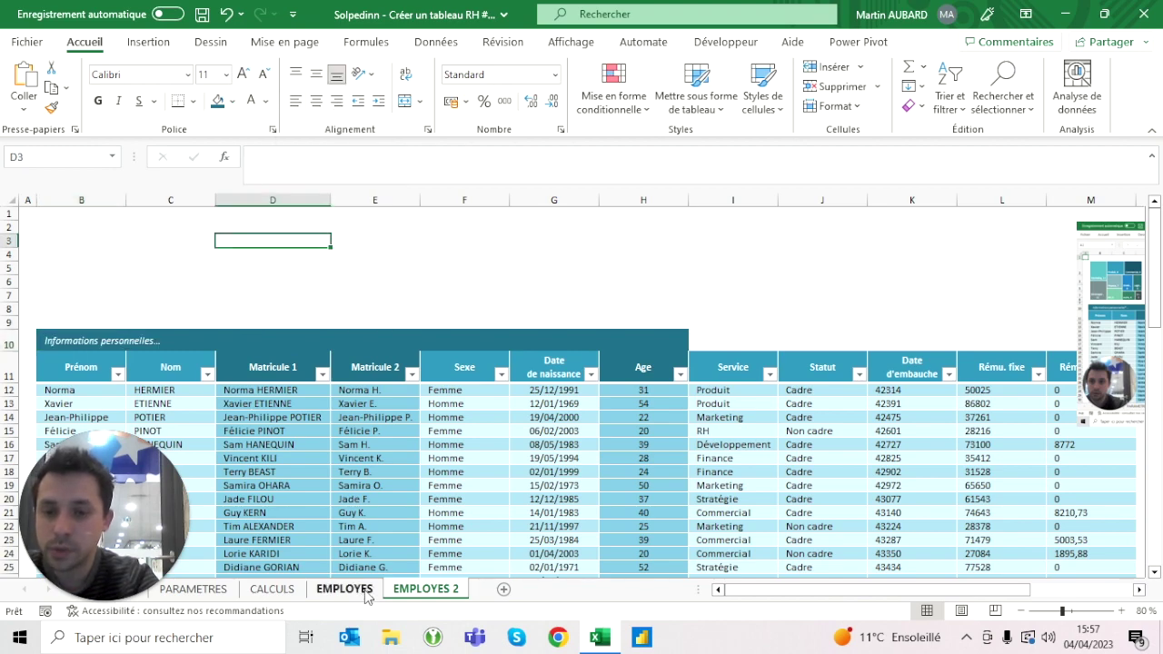
# Switch to the EMPLOYES sheet and scroll right to the Tranche d'âges and Tranche de rému. columns.
pyautogui.click(354, 590)
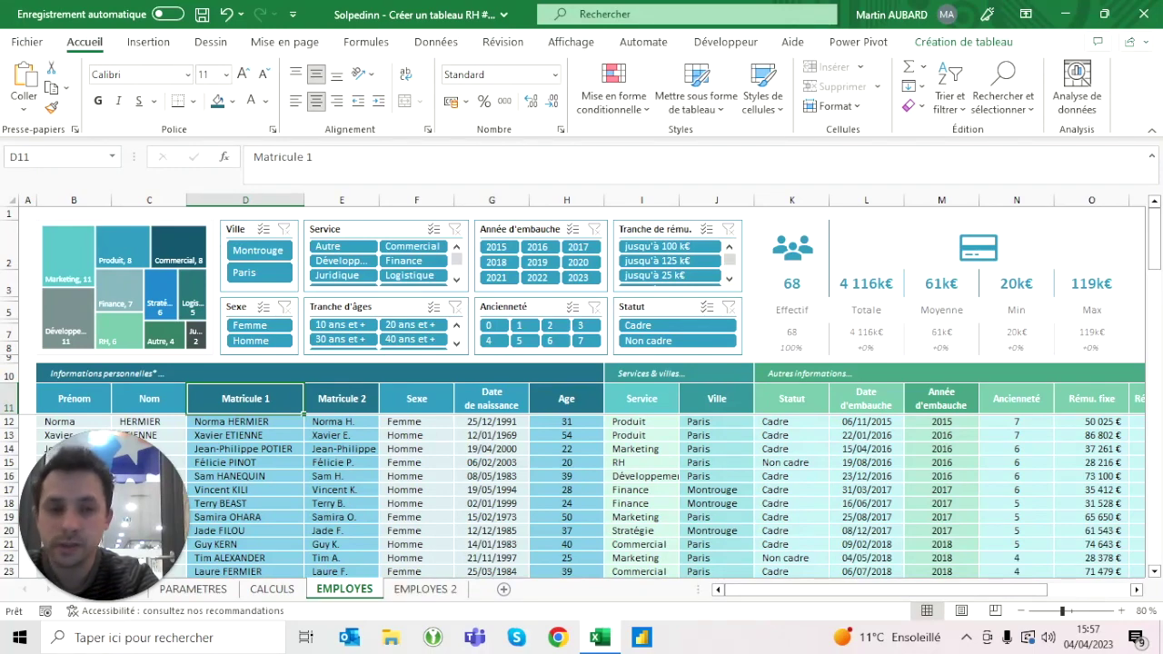
pyautogui.hscroll(5, 581, 454)
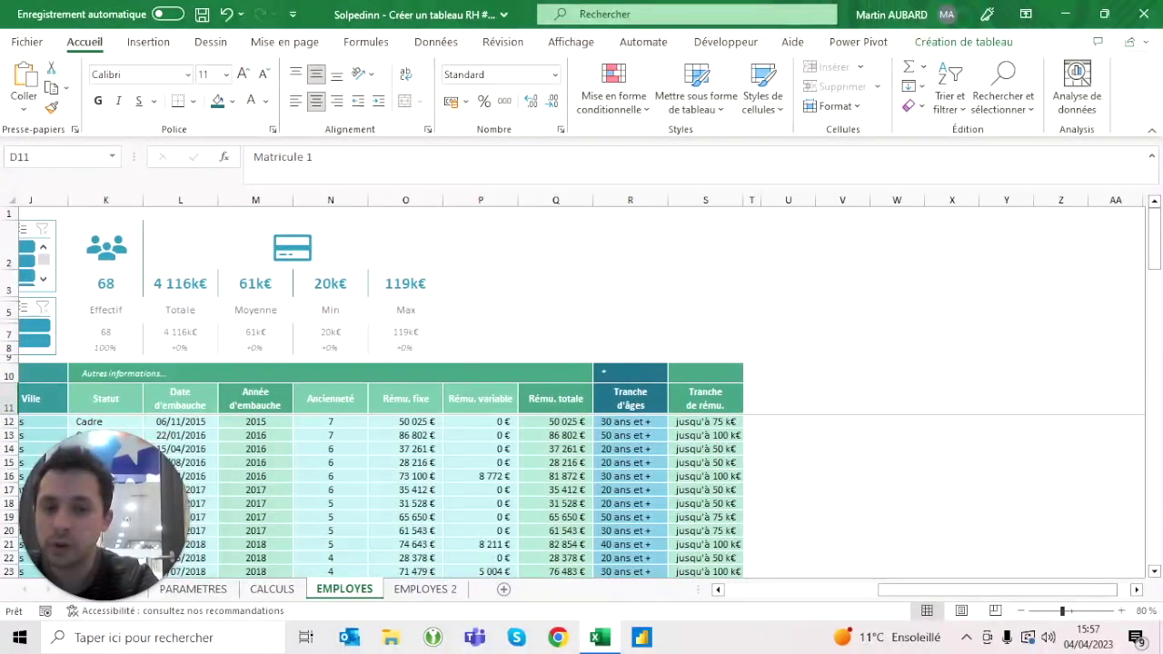
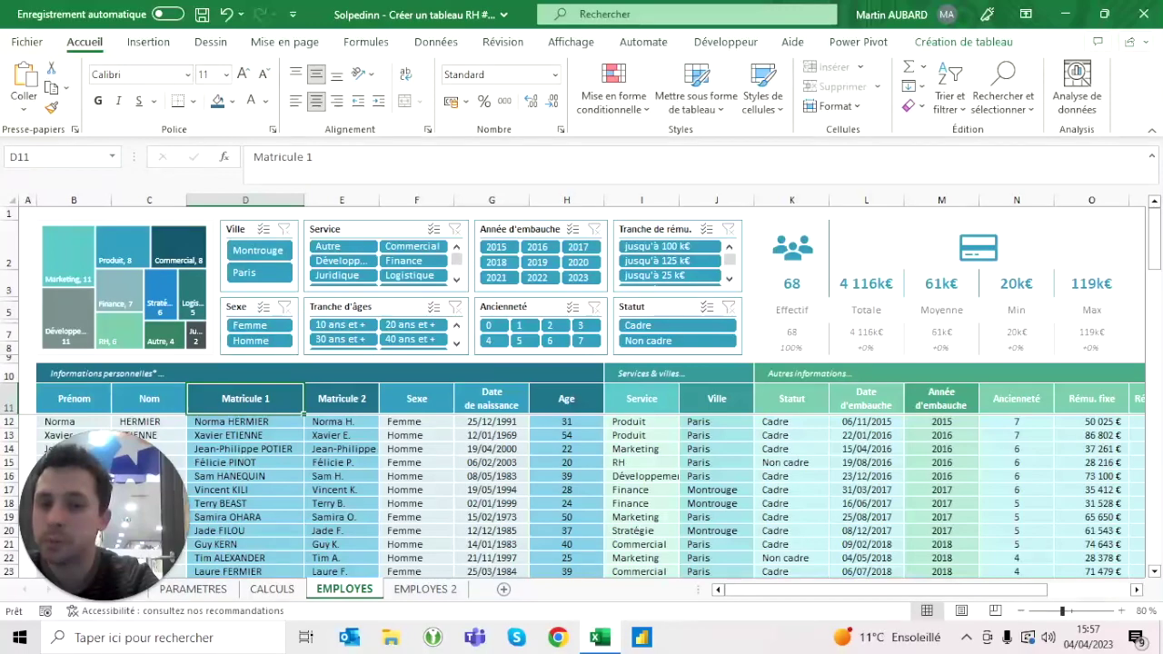
# On EMPLOYES 2, select the row 10 band B10:M10 and choose a border line colour for it.
pyautogui.click(436, 590)
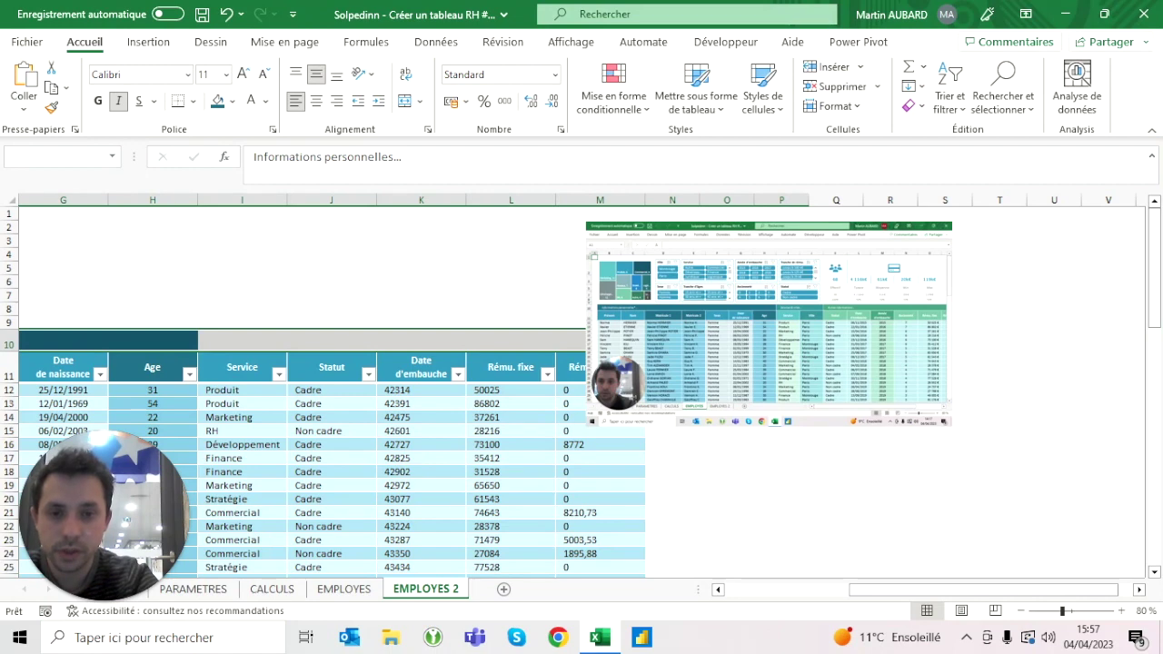
pyautogui.hotkey('ctrl', 'v')
pyautogui.moveTo(600, 341); pyautogui.dragTo(82, 341)
pyautogui.click(194, 101)
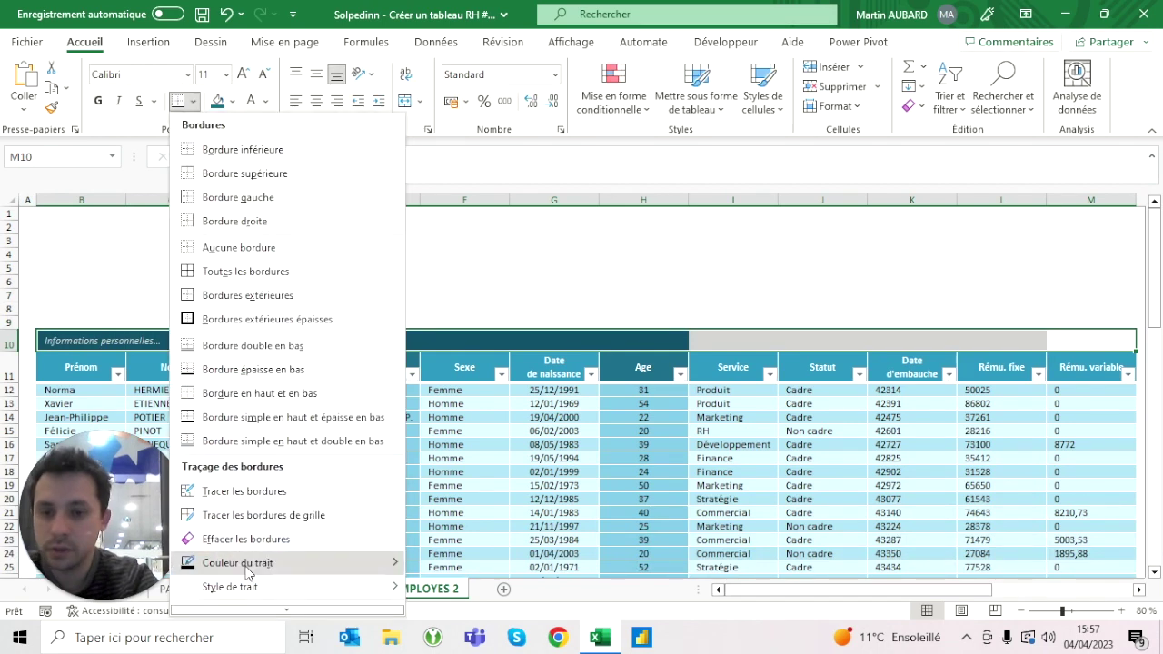
pyautogui.moveTo(245, 565)
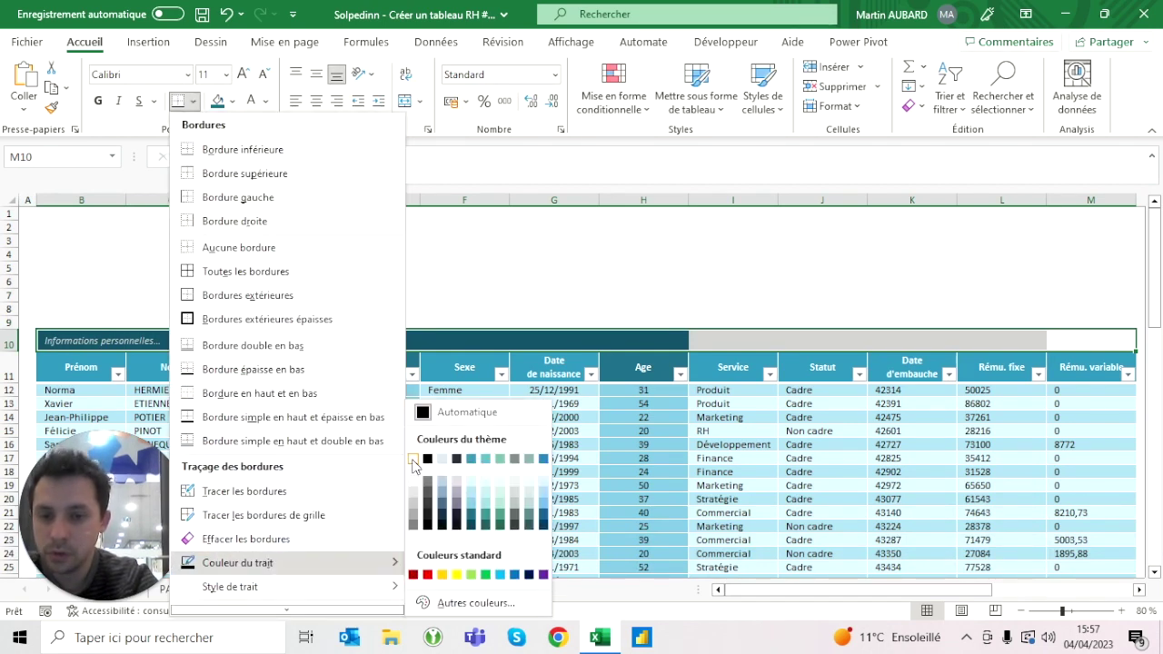
pyautogui.click(419, 472)
pyautogui.press('Escape')
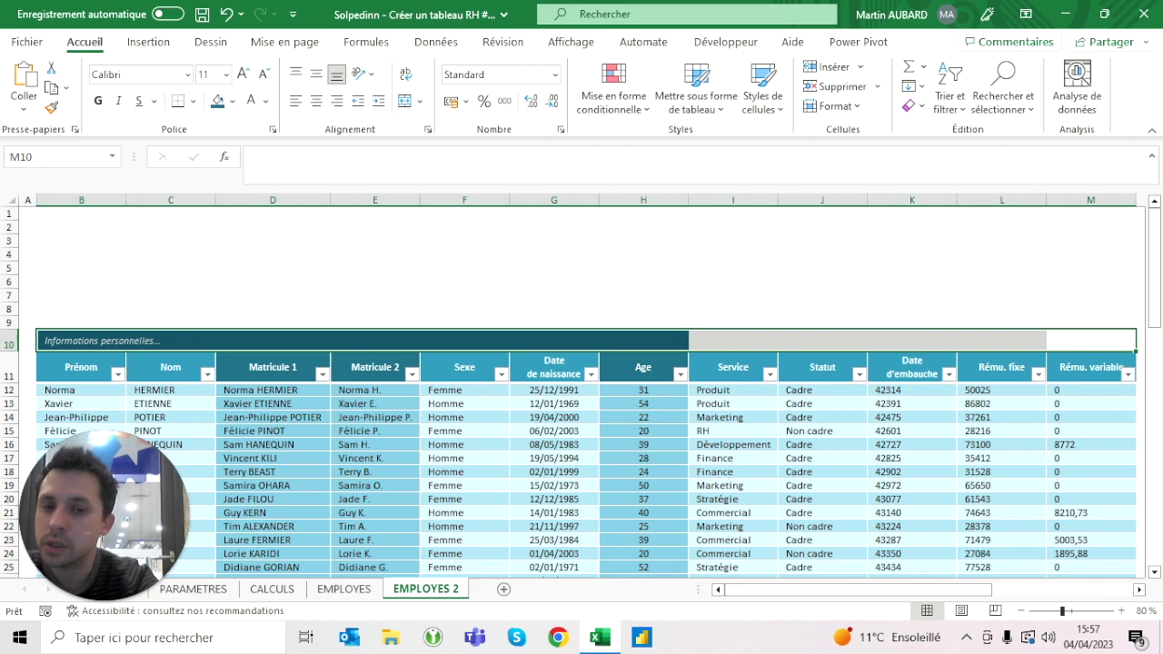
pyautogui.click(170, 240)
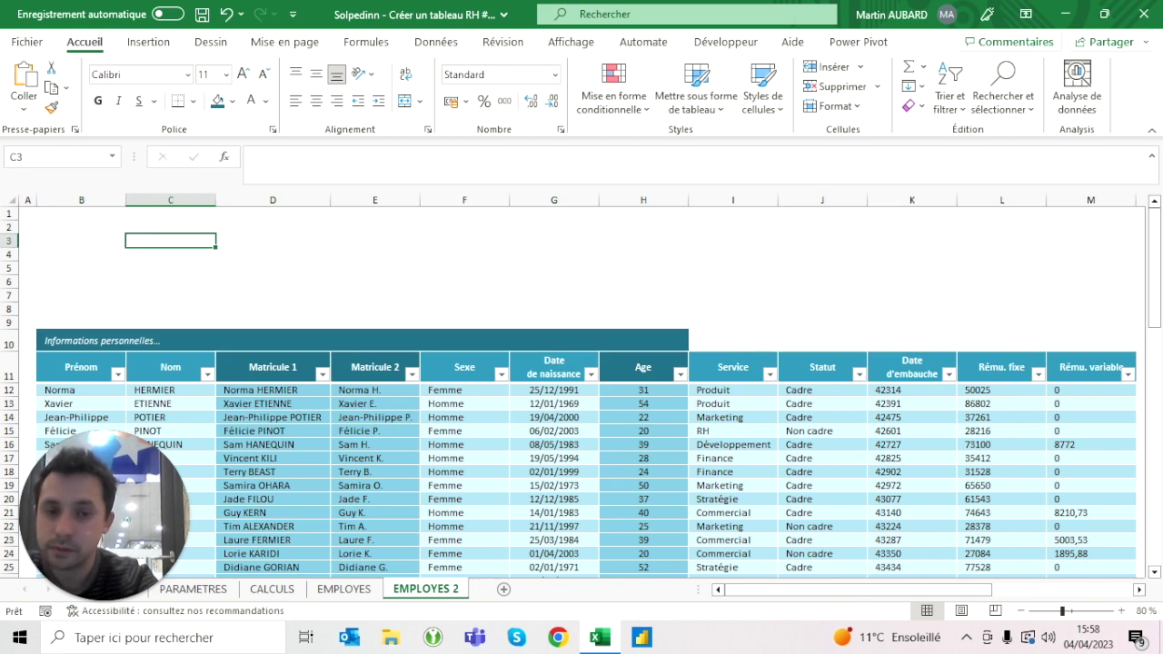
# Insert a new empty table column at column J, between Service and Statut.
pyautogui.click(643, 341)
pyautogui.moveTo(732, 341)
pyautogui.mouseDown()
pyautogui.moveTo(822, 340)
pyautogui.moveTo(732, 341)
pyautogui.mouseUp()
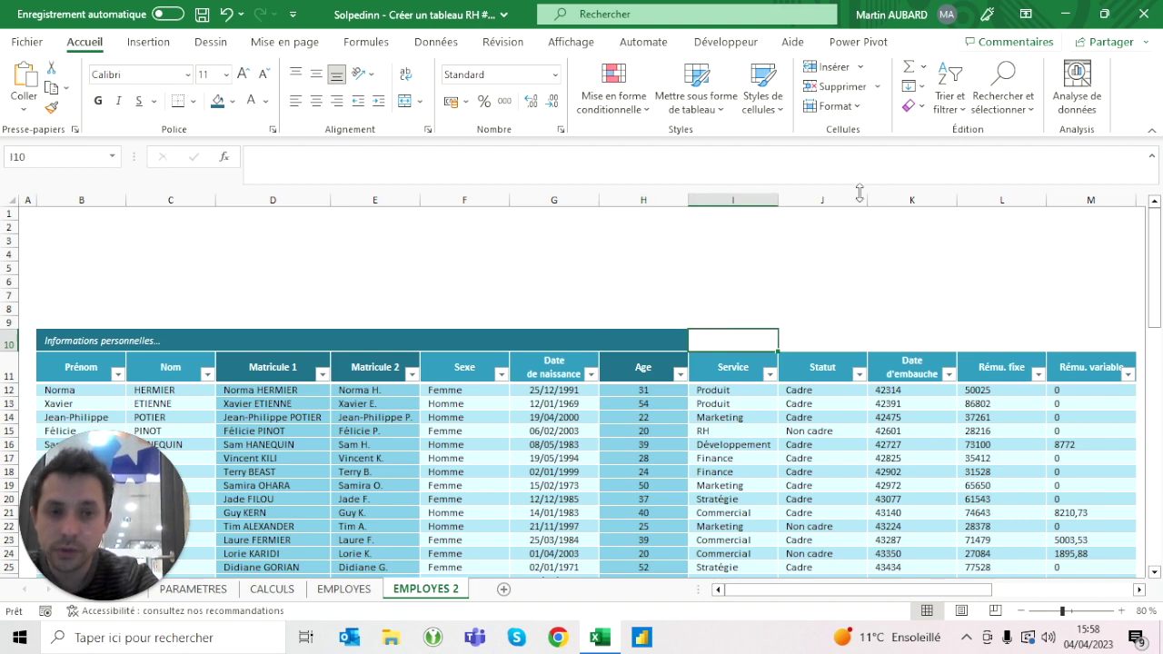
pyautogui.click(822, 200)
pyautogui.hotkey('ctrl', '+')
pyautogui.hscroll(3, 581, 391)
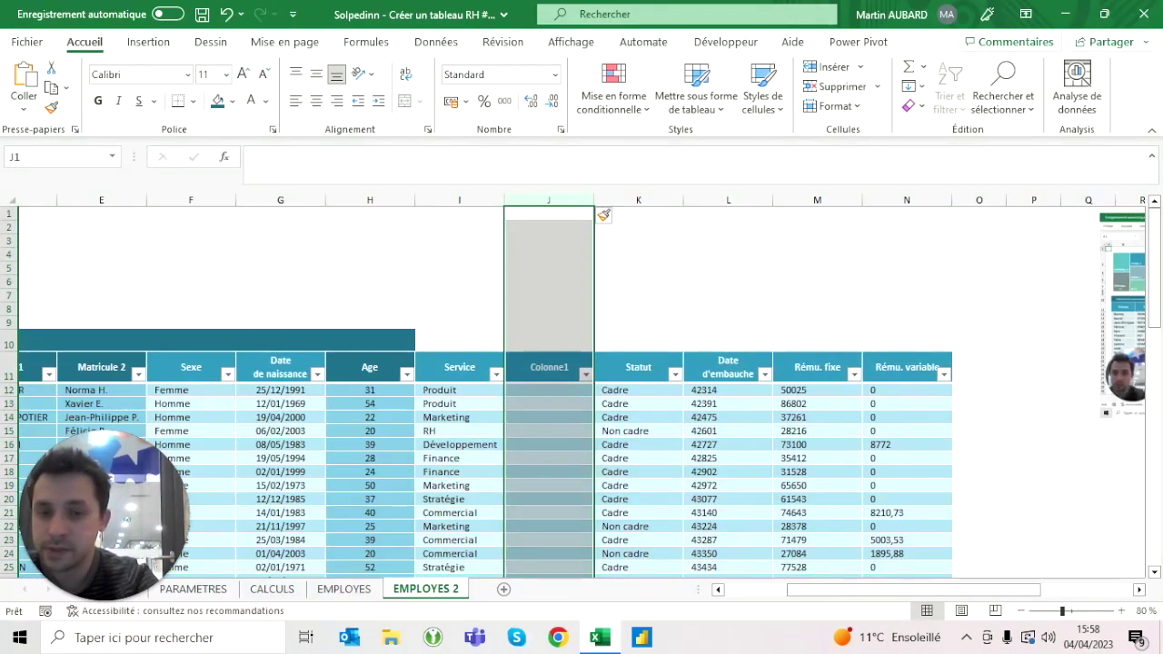
# Check the EMPLOYES and PARAMETRES sheets, then return to the Colonne1 header J11 on EMPLOYES 2.
pyautogui.click(343, 589)
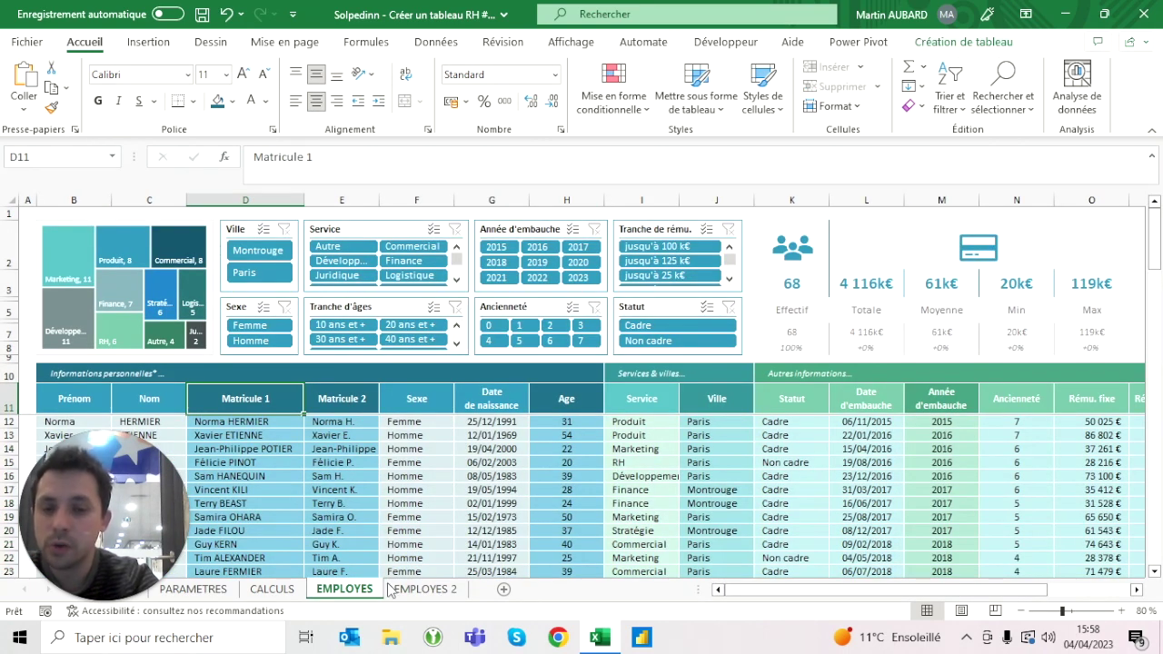
pyautogui.click(218, 589)
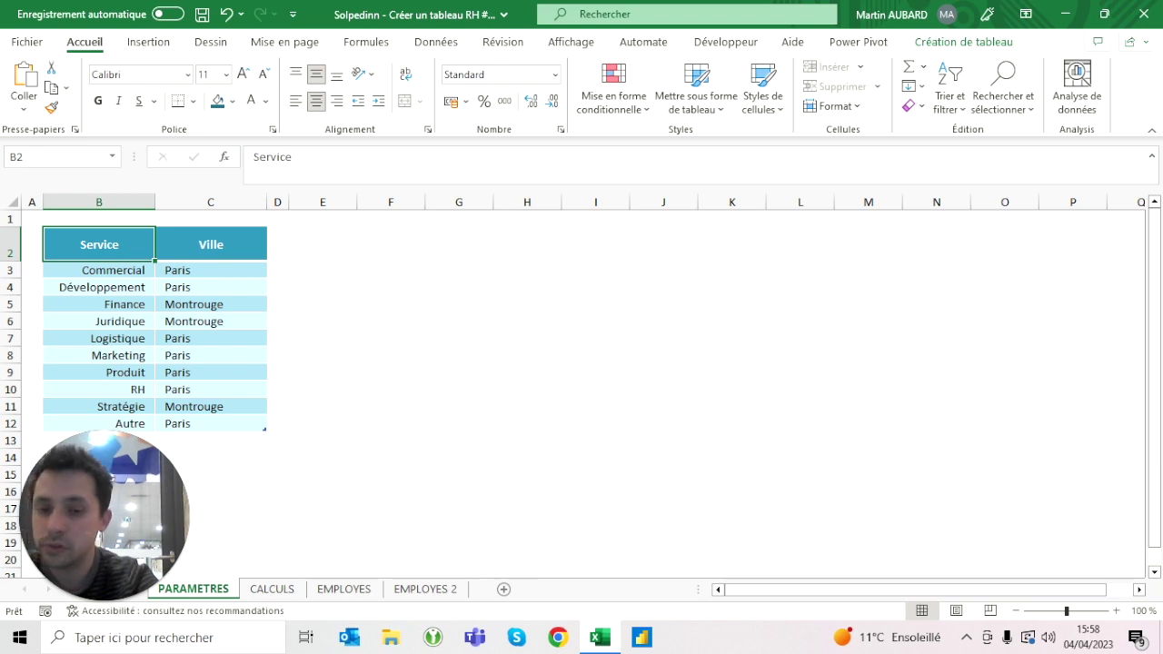
pyautogui.click(436, 591)
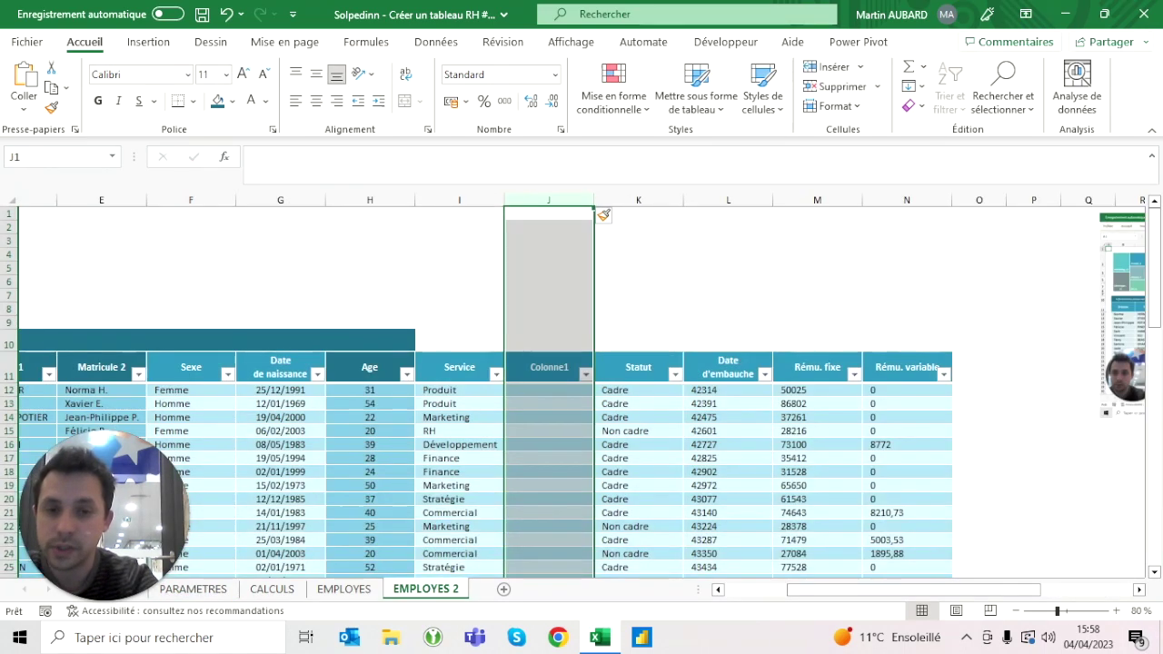
pyautogui.click(549, 367)
# Name column J 'Ville' and fill I10:J10 above Service and Ville with dark teal.
pyautogui.write('Ville')
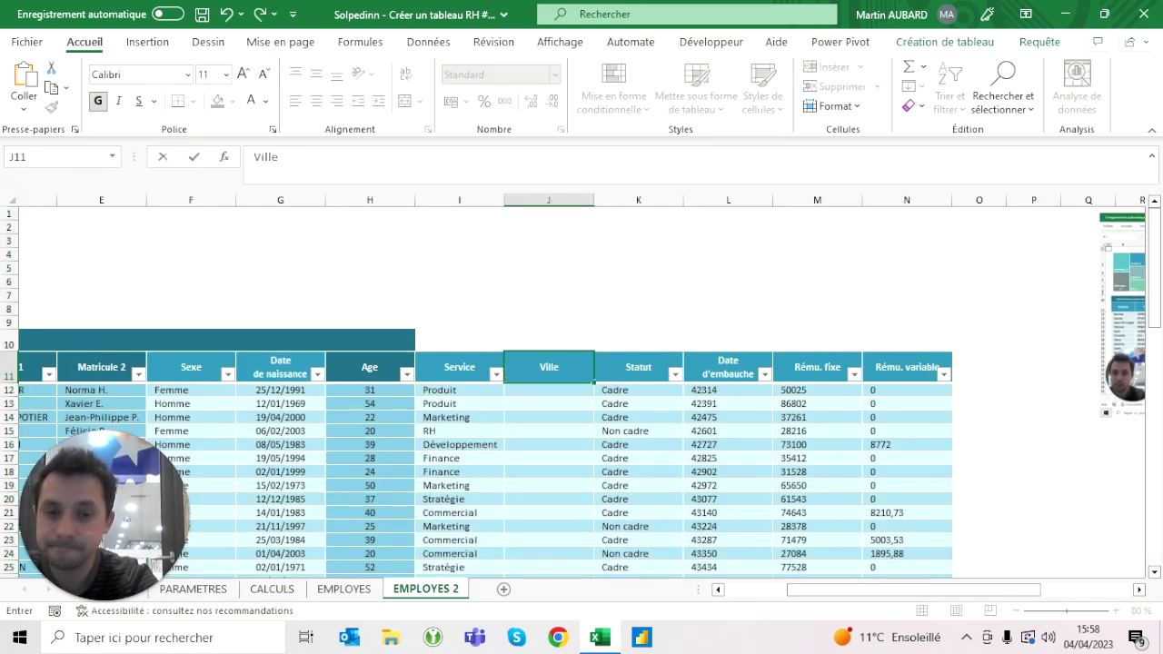
pyautogui.hotkey('ctrl', 'Return')
pyautogui.click(458, 367)
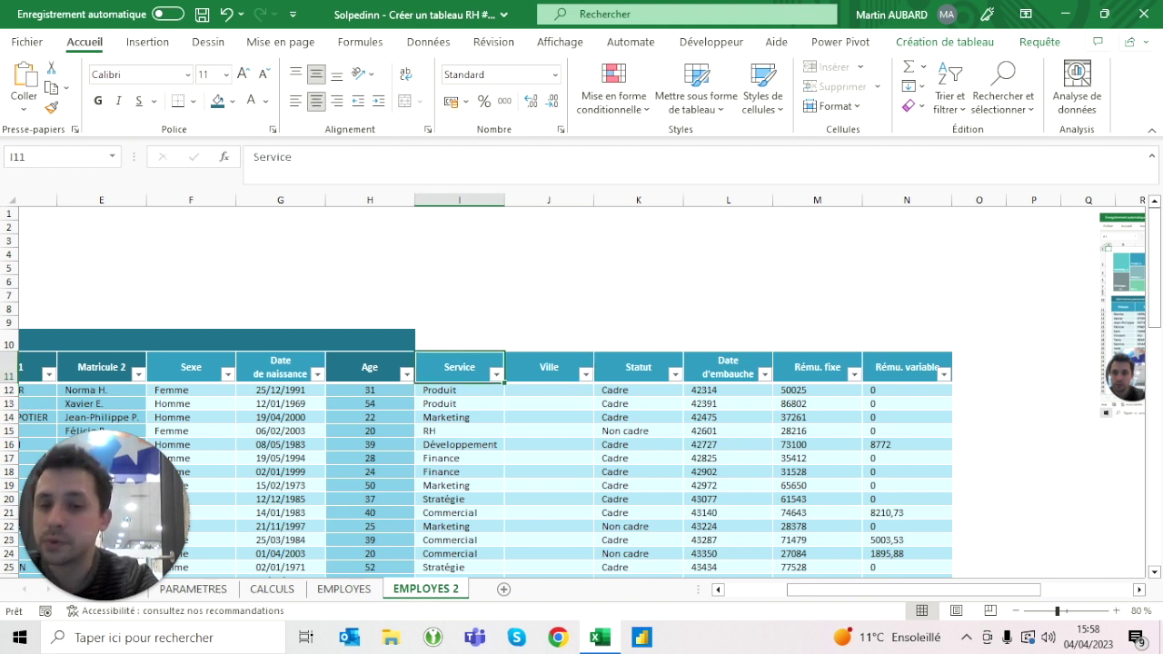
pyautogui.moveTo(459, 341); pyautogui.dragTo(549, 341)
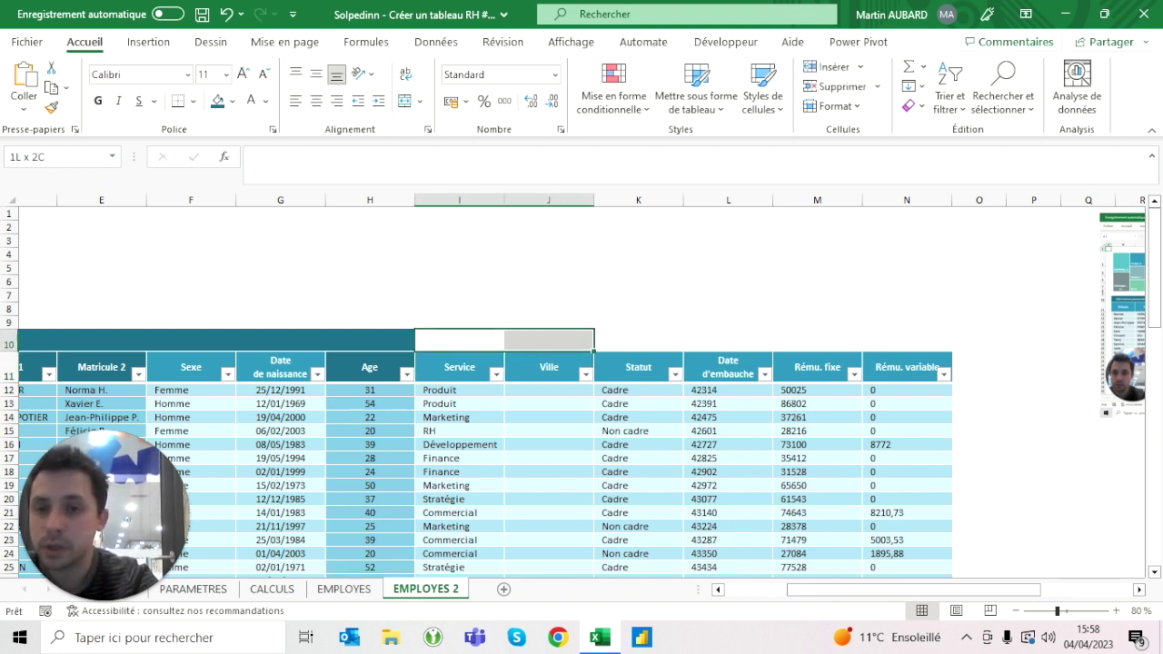
pyautogui.click(233, 101)
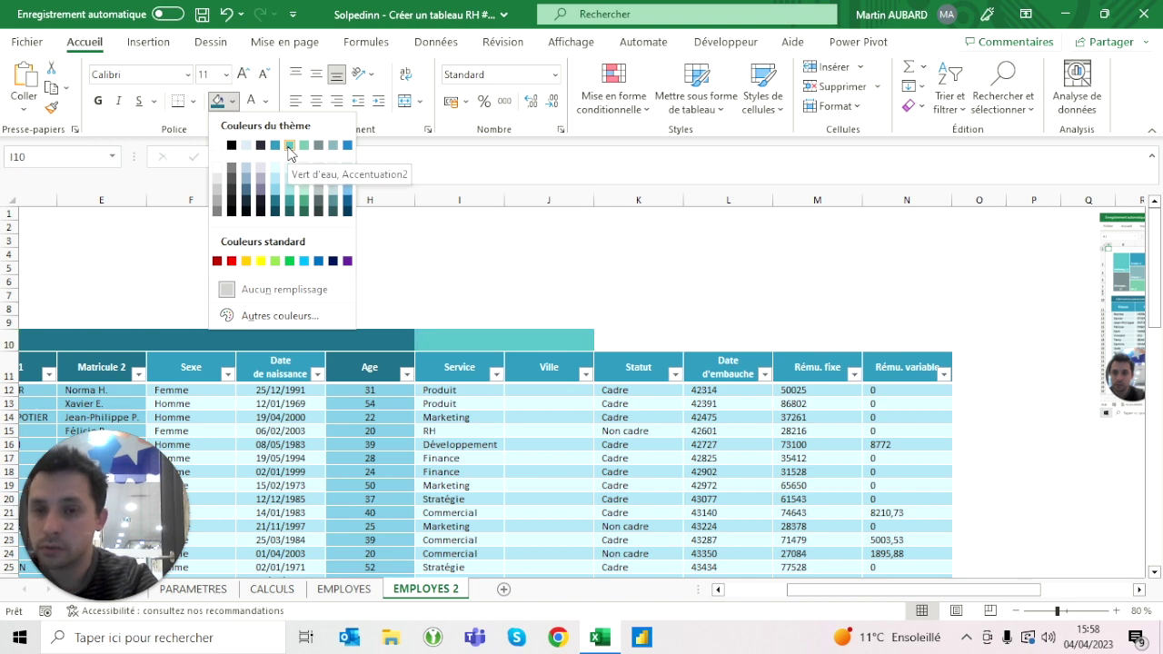
pyautogui.click(289, 209)
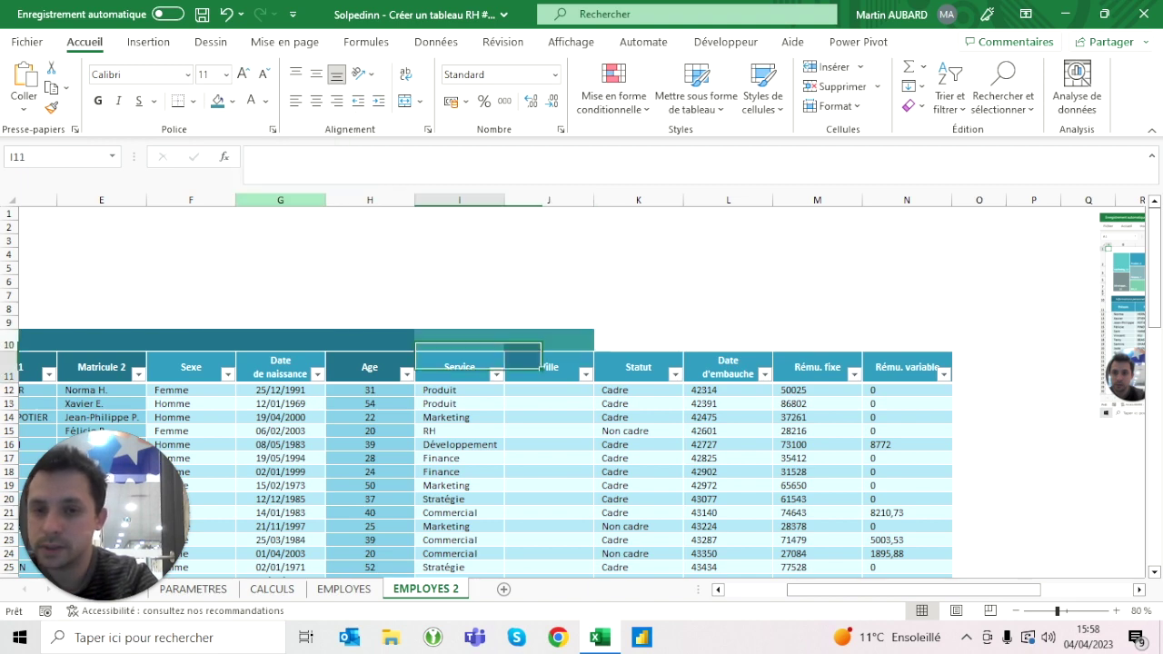
# Fill the Service header and the Ville cells down to the last row with teal.
pyautogui.click(233, 101)
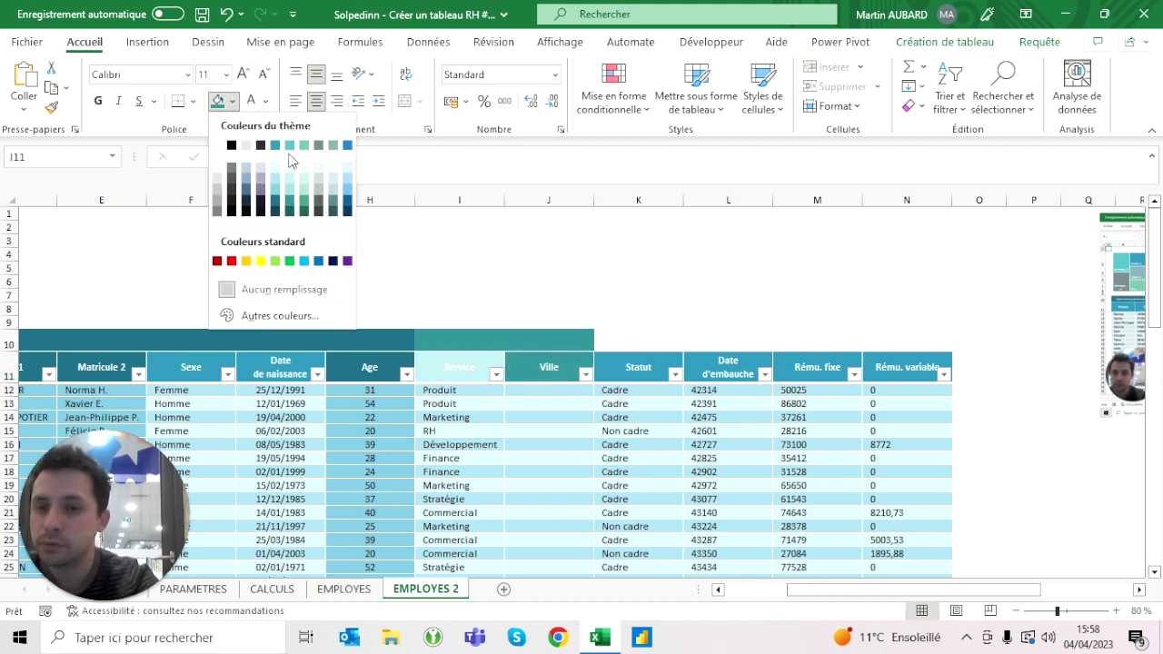
pyautogui.click(290, 145)
pyautogui.press('Right')
pyautogui.press('Down')
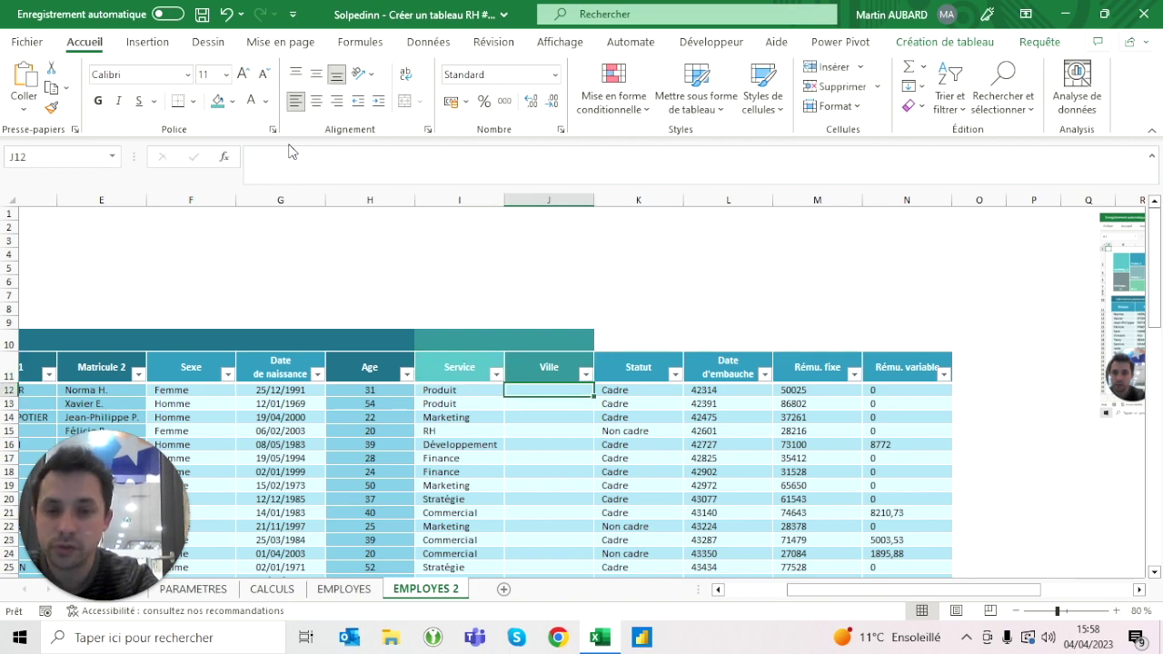
pyautogui.hotkey('ctrl', 'shift', 'Down')
pyautogui.click(233, 101)
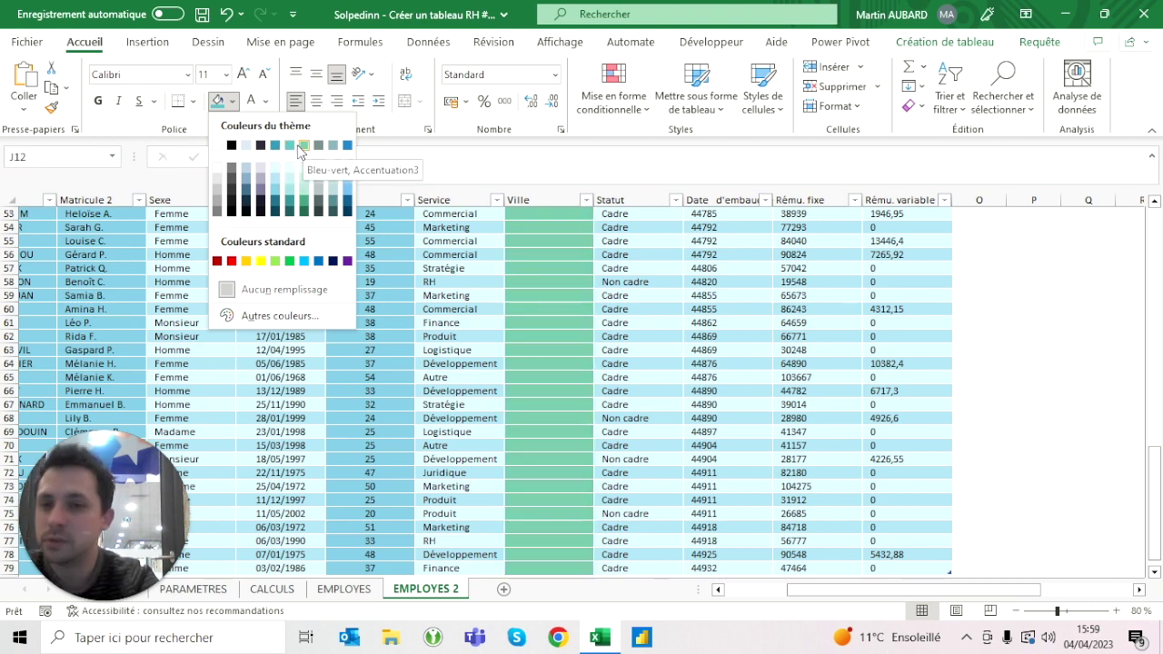
pyautogui.click(288, 146)
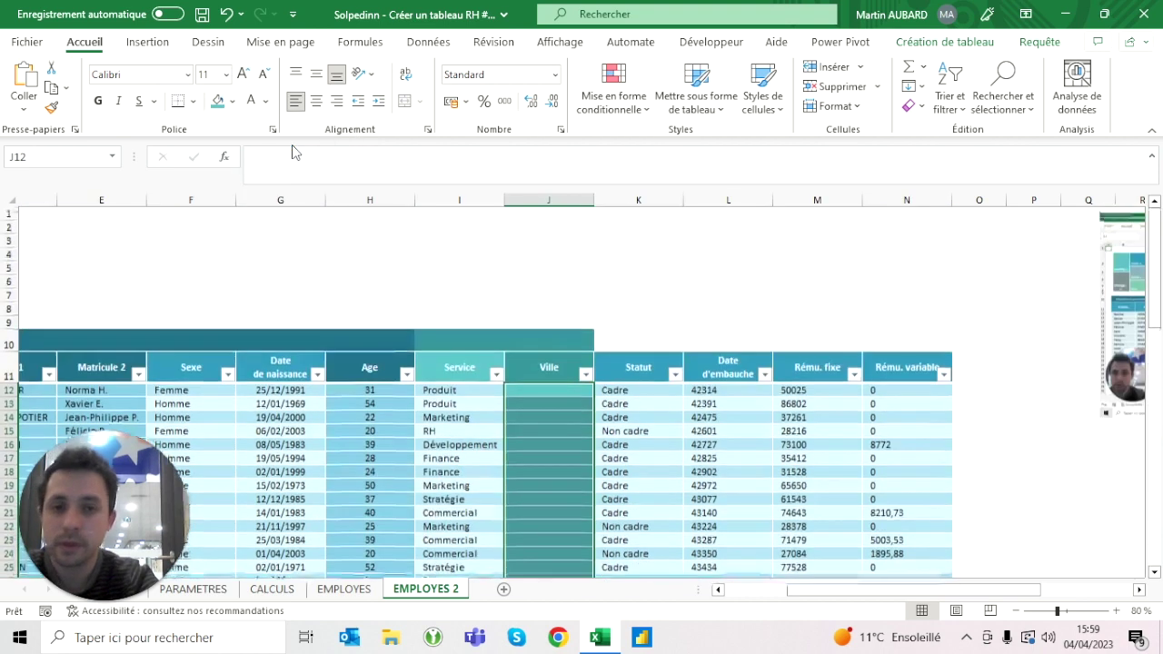
# Add a right border to cell H10, then switch to the EMPLOYES dashboard sheet.
pyautogui.press('Down')
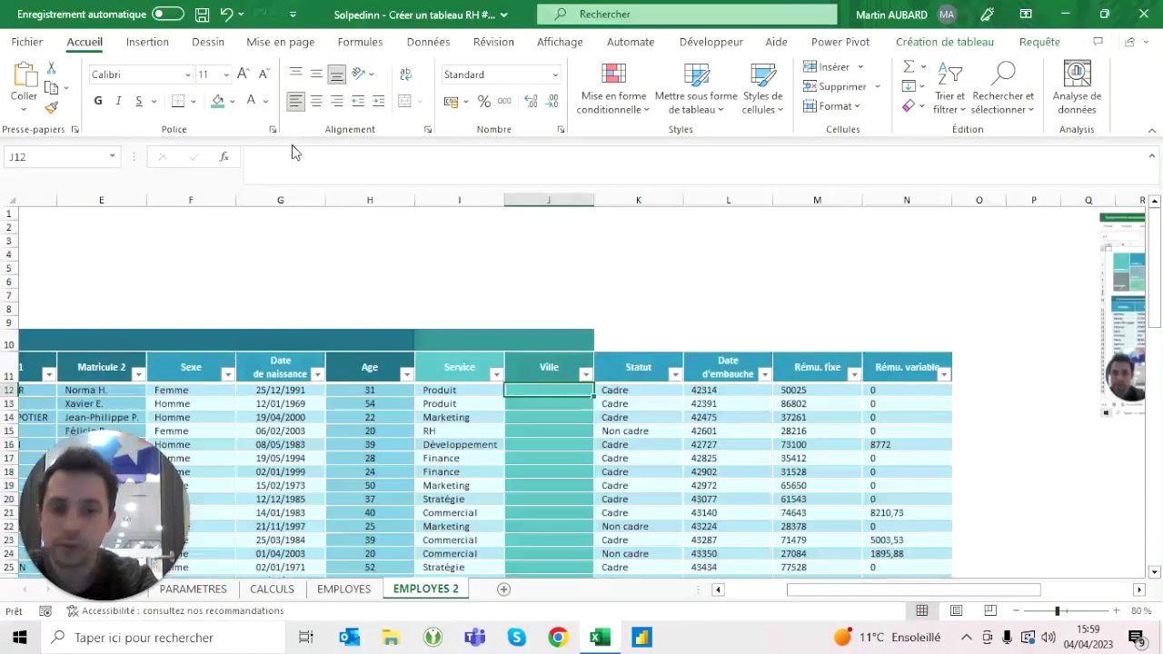
pyautogui.press('Down')
pyautogui.press('Up')
pyautogui.press('Up')
pyautogui.press('Up')
pyautogui.press('Up')
pyautogui.press('Left')
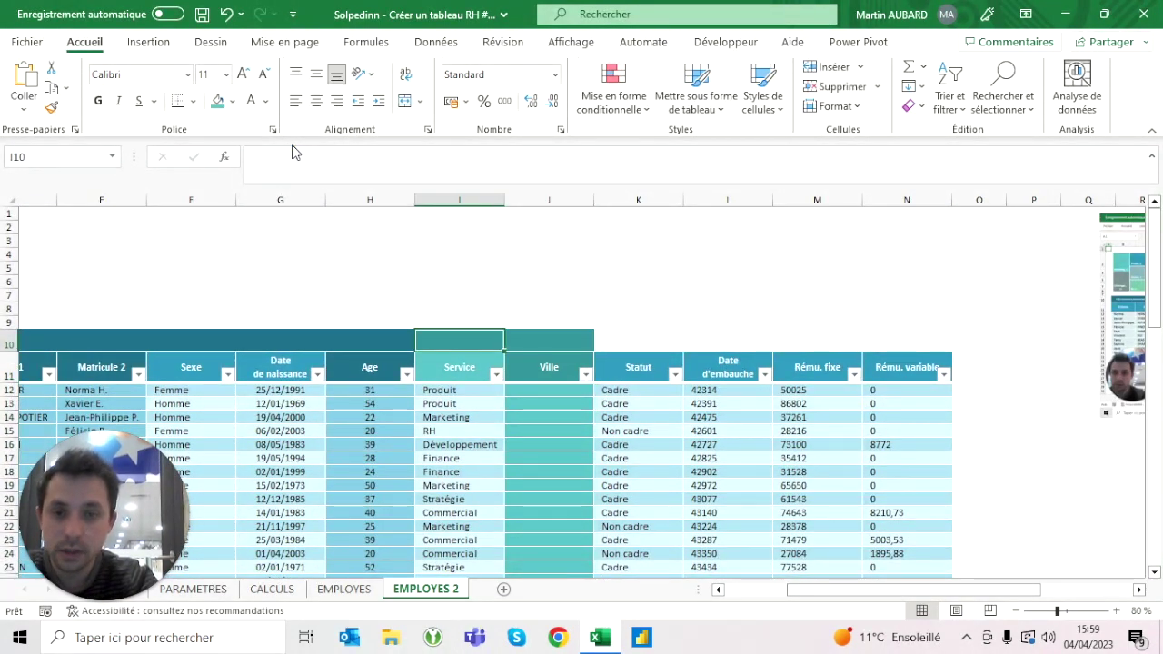
pyautogui.press('Left')
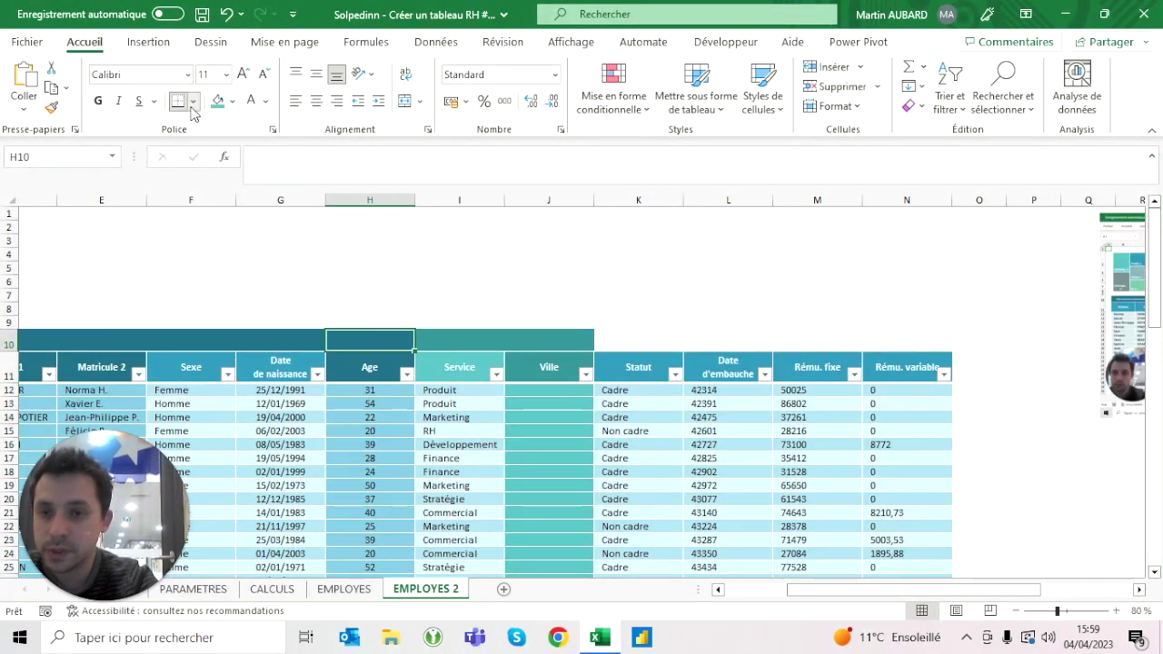
pyautogui.click(193, 100)
pyautogui.click(208, 223)
pyautogui.press('Right')
pyautogui.press('Right')
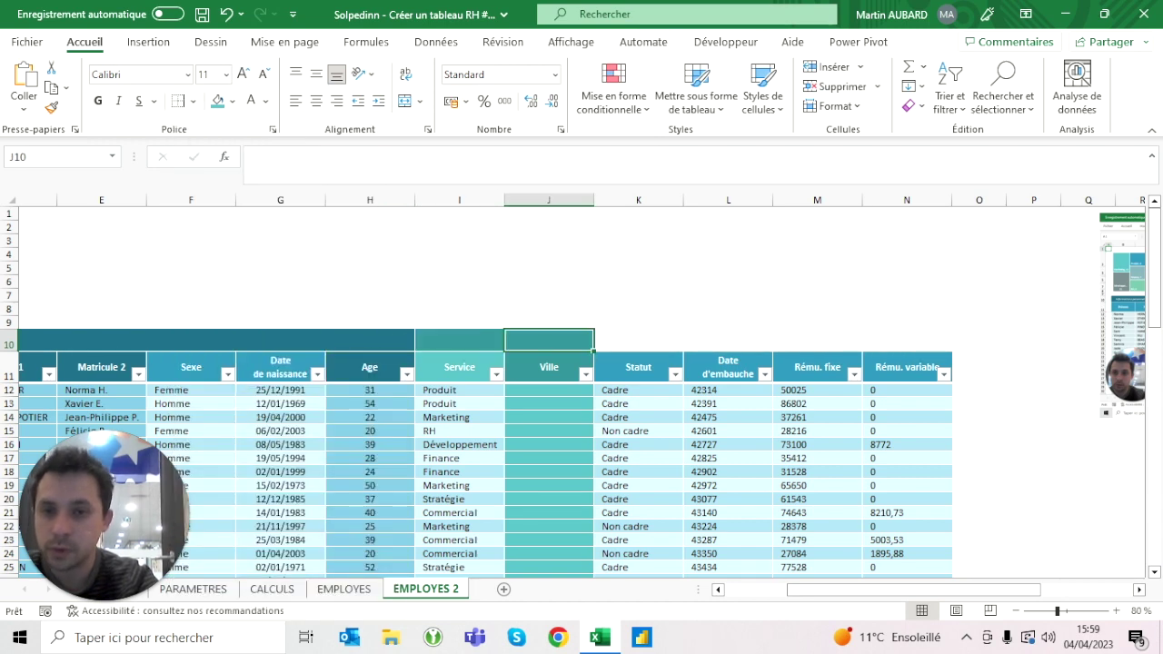
pyautogui.press('Left')
pyautogui.press('Left')
pyautogui.press('Right')
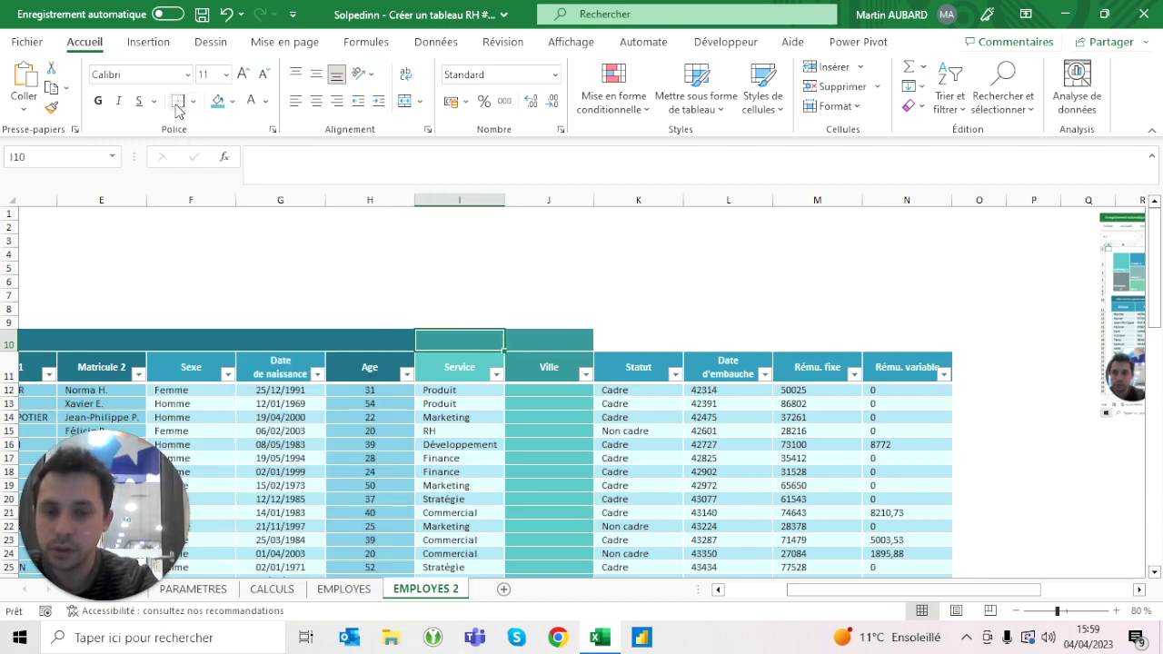
pyautogui.click(344, 589)
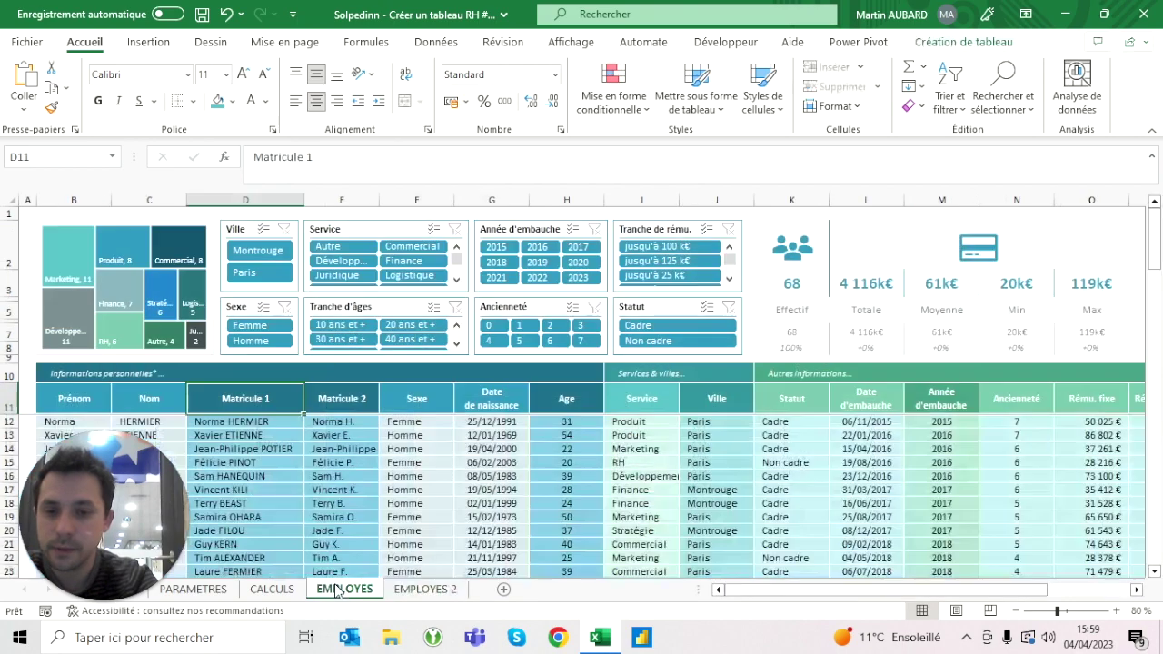
# Label I10 'Services & villes...', italicised and centred horizontally and vertically.
pyautogui.click(454, 590)
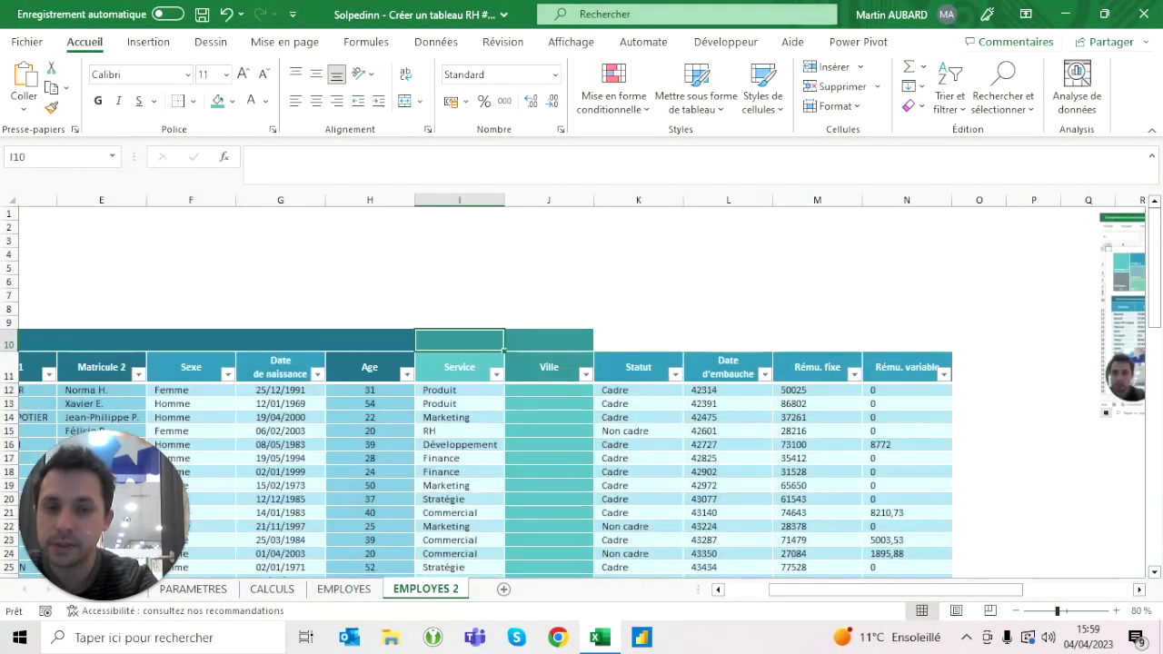
pyautogui.write('Services')
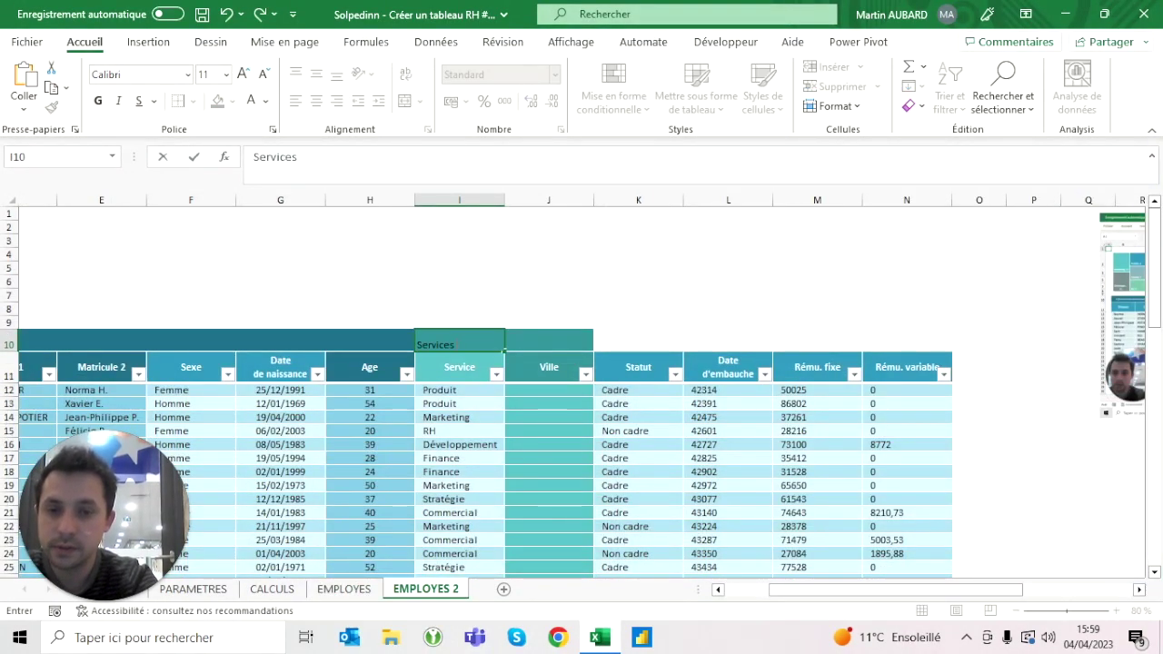
pyautogui.write(' & villes...')
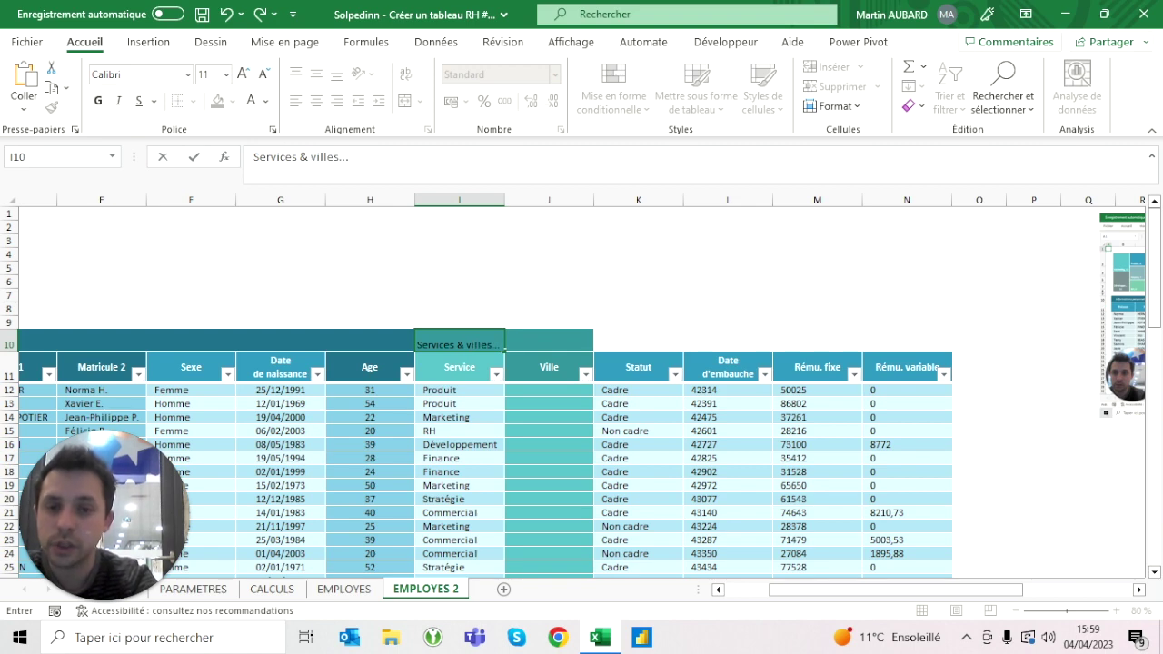
pyautogui.hotkey('ctrl', 'Return')
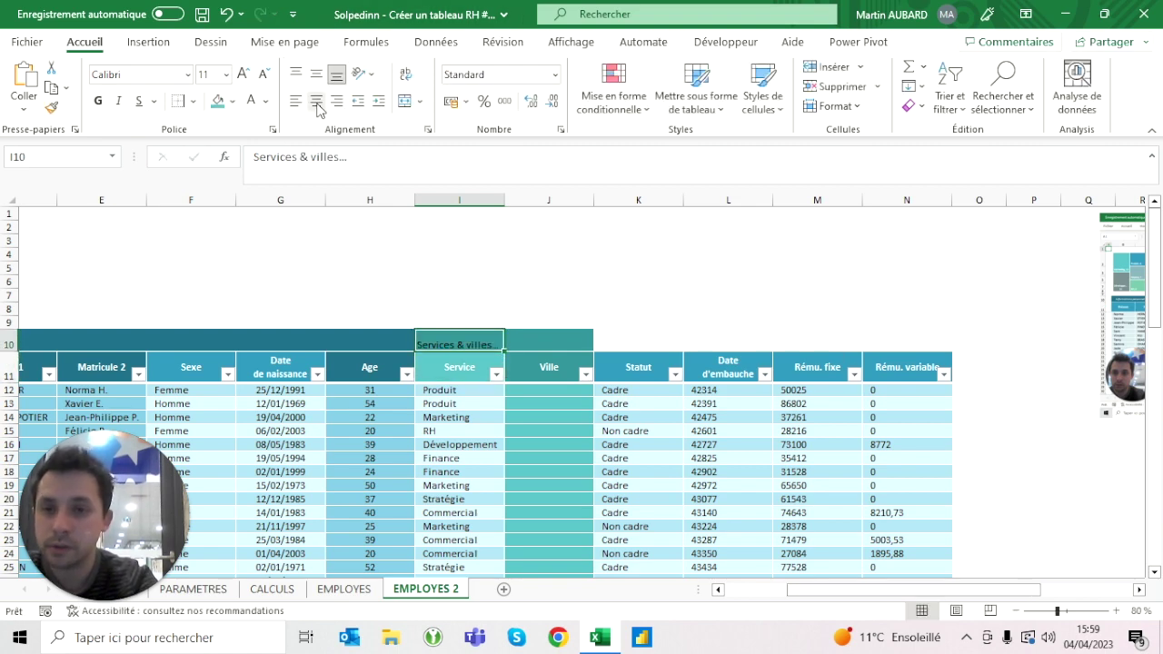
pyautogui.click(317, 76)
pyautogui.click(118, 101)
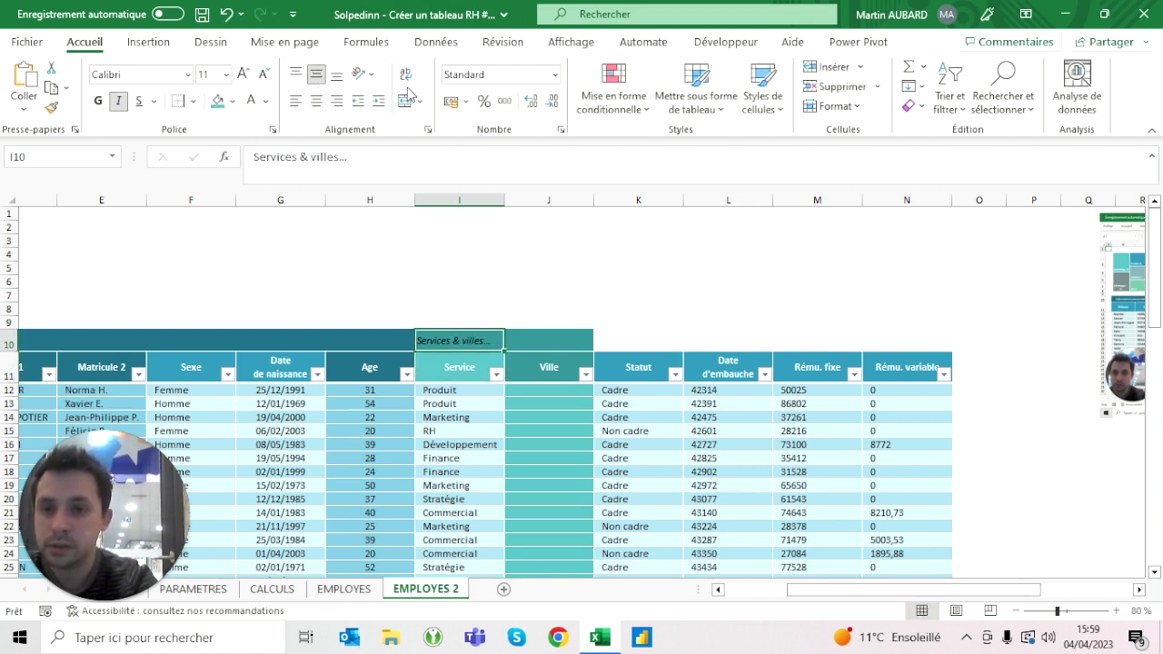
pyautogui.click(316, 101)
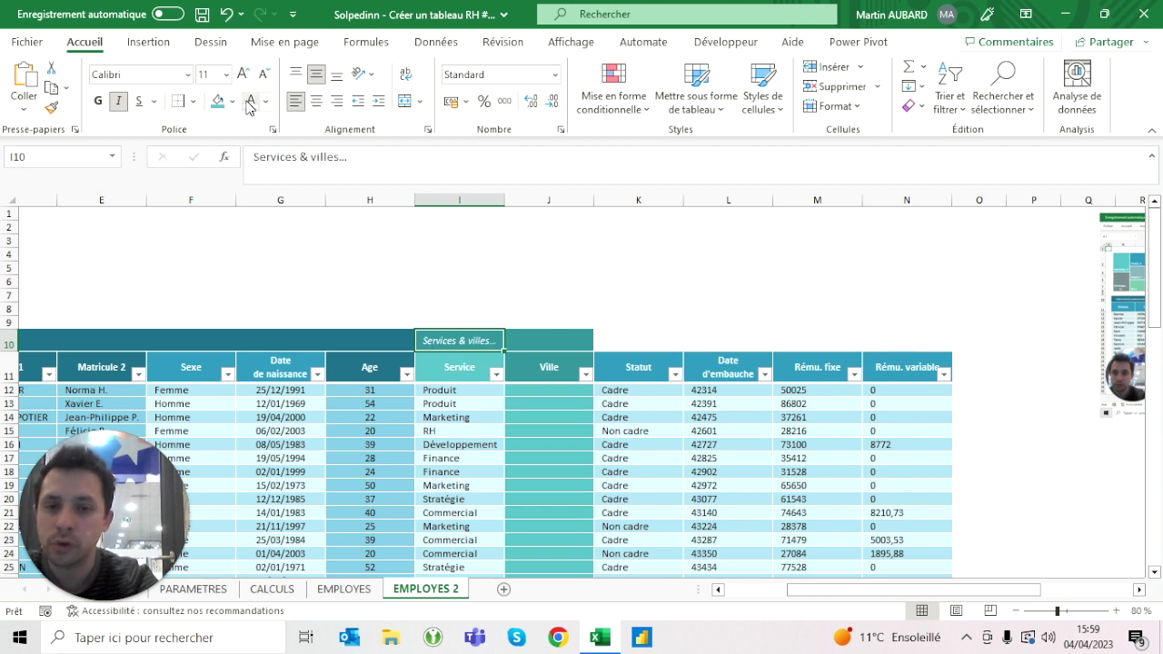
# Narrow the Age column (H) and return to the start of the sheet.
pyautogui.press('Right')
pyautogui.press('Right')
pyautogui.press('Right')
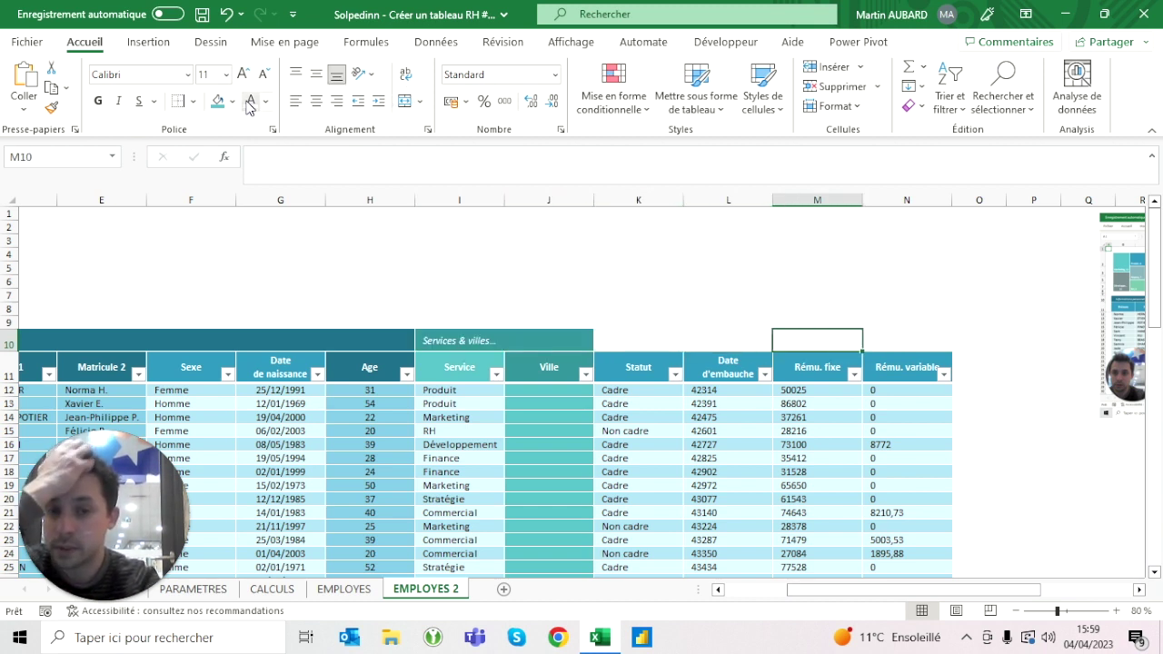
pyautogui.press('Right')
pyautogui.press('Left')
pyautogui.press('Left')
pyautogui.press('Left')
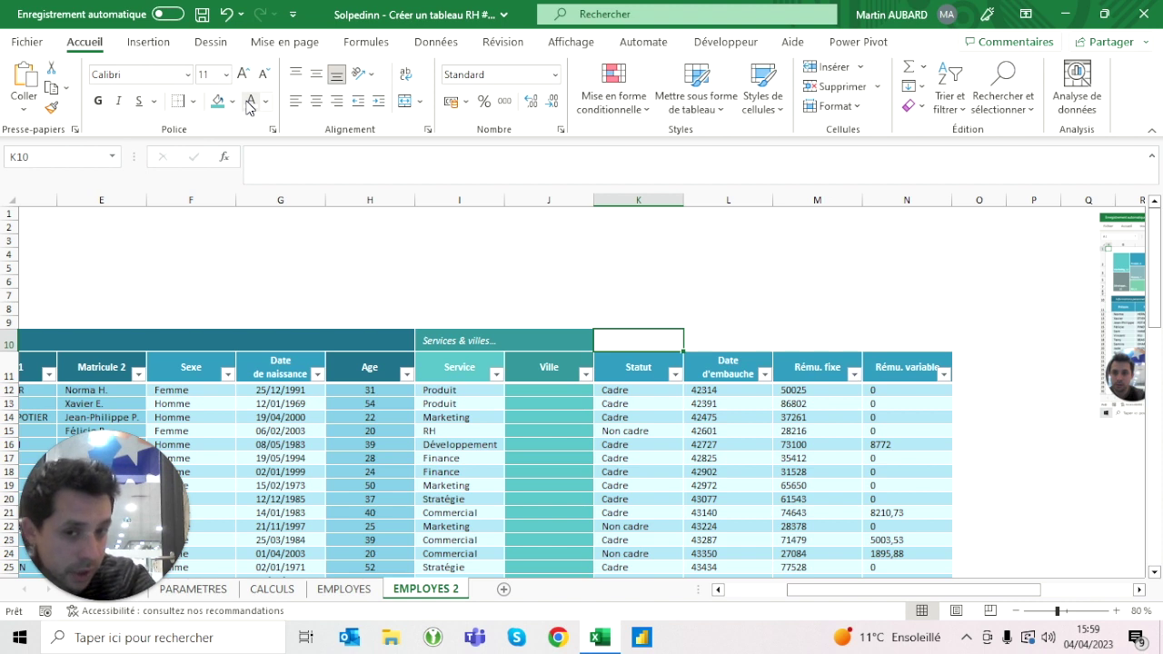
pyautogui.press('Down')
pyautogui.press('Left')
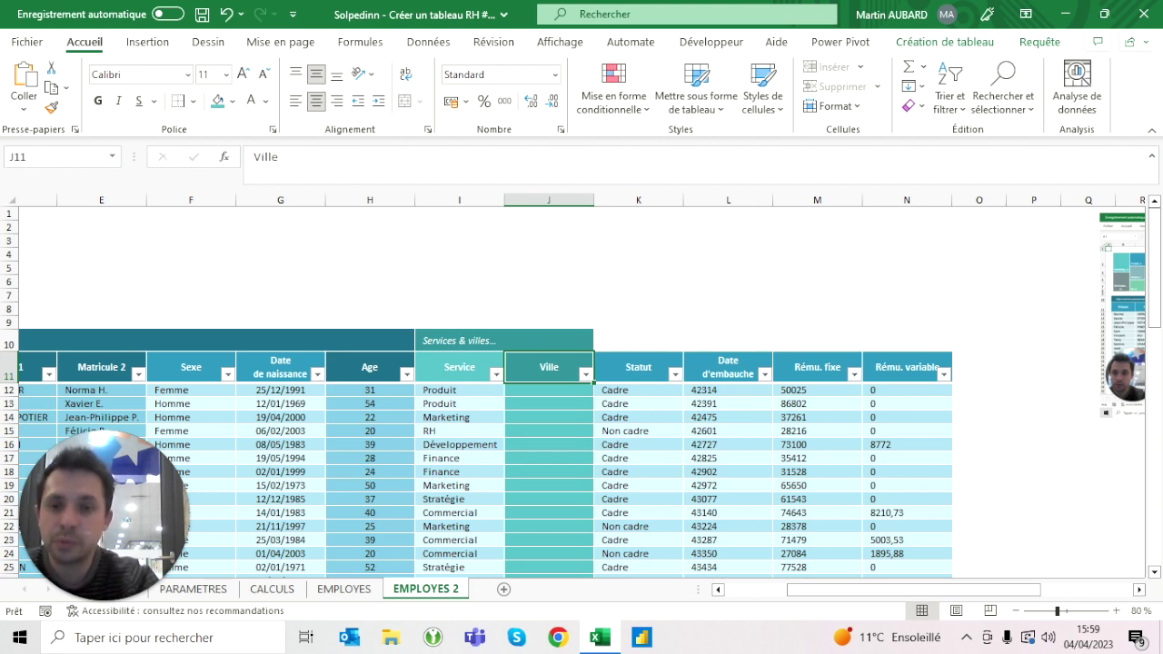
pyautogui.moveTo(414, 200); pyautogui.dragTo(392, 200)
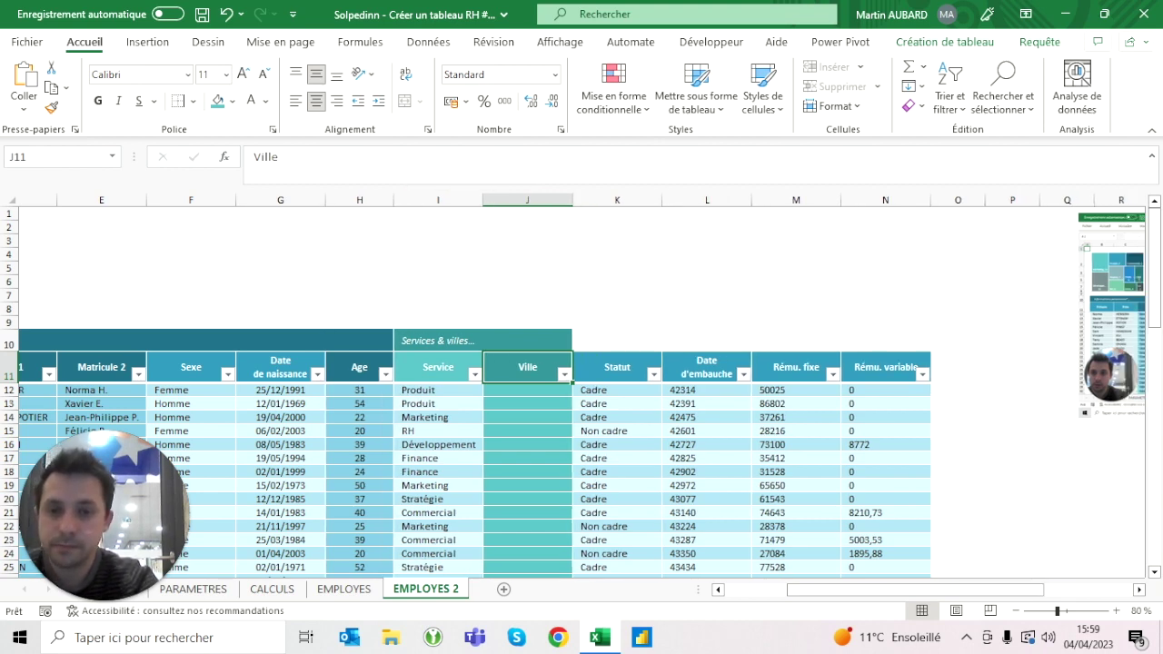
pyautogui.click(359, 309)
pyautogui.press('Left')
pyautogui.press('Home')
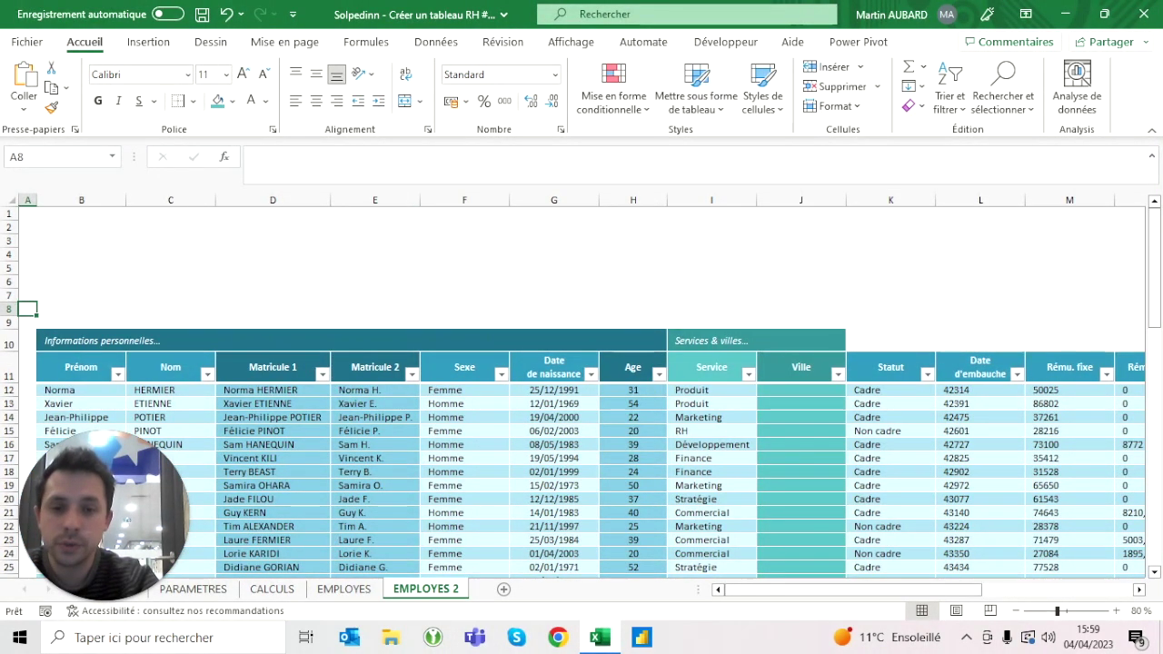
# Narrow the Date de naissance column and inspect the Ville, Service and Matricule cells in row 12.
pyautogui.moveTo(509, 200); pyautogui.dragTo(485, 200)
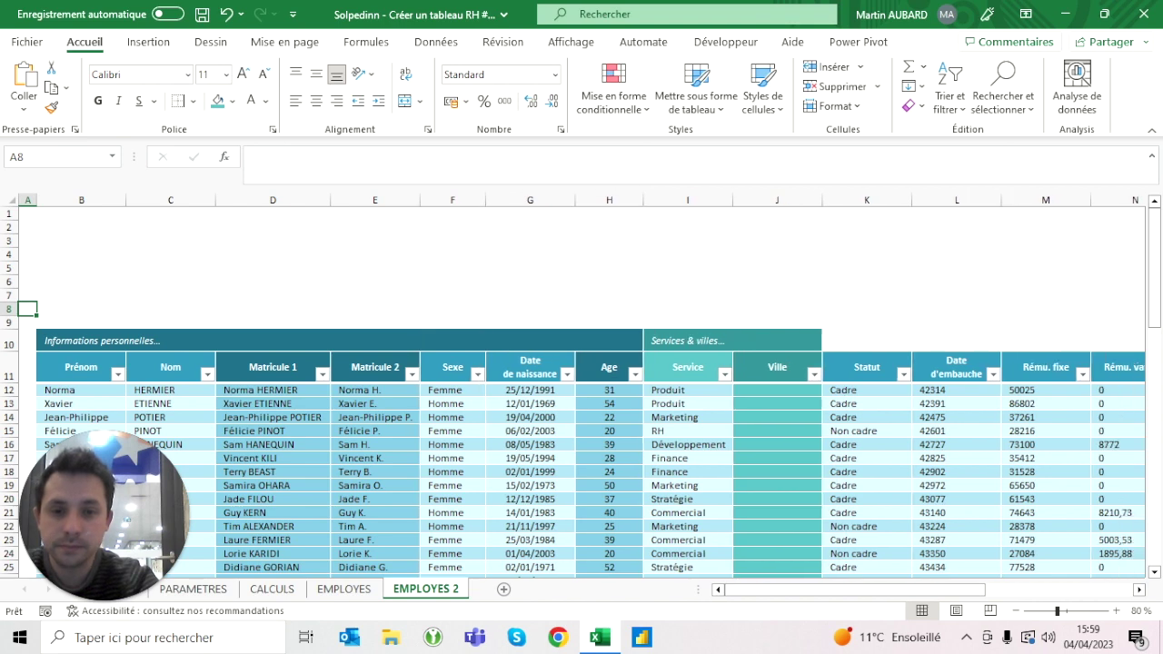
pyautogui.click(776, 390)
pyautogui.click(688, 390)
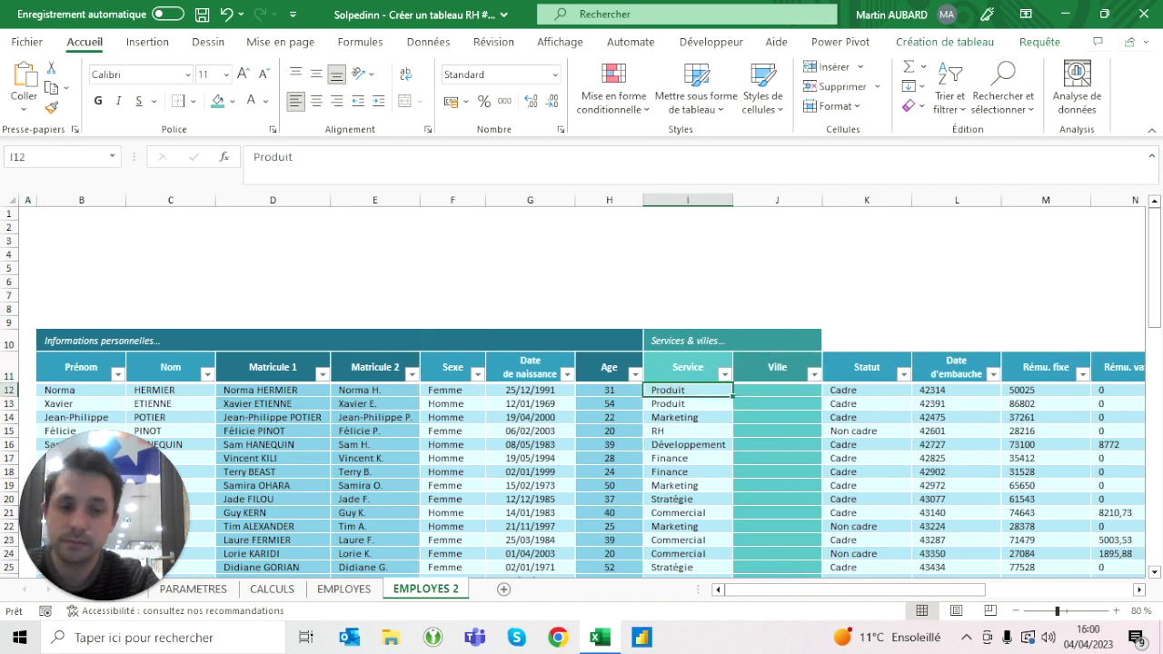
pyautogui.click(777, 389)
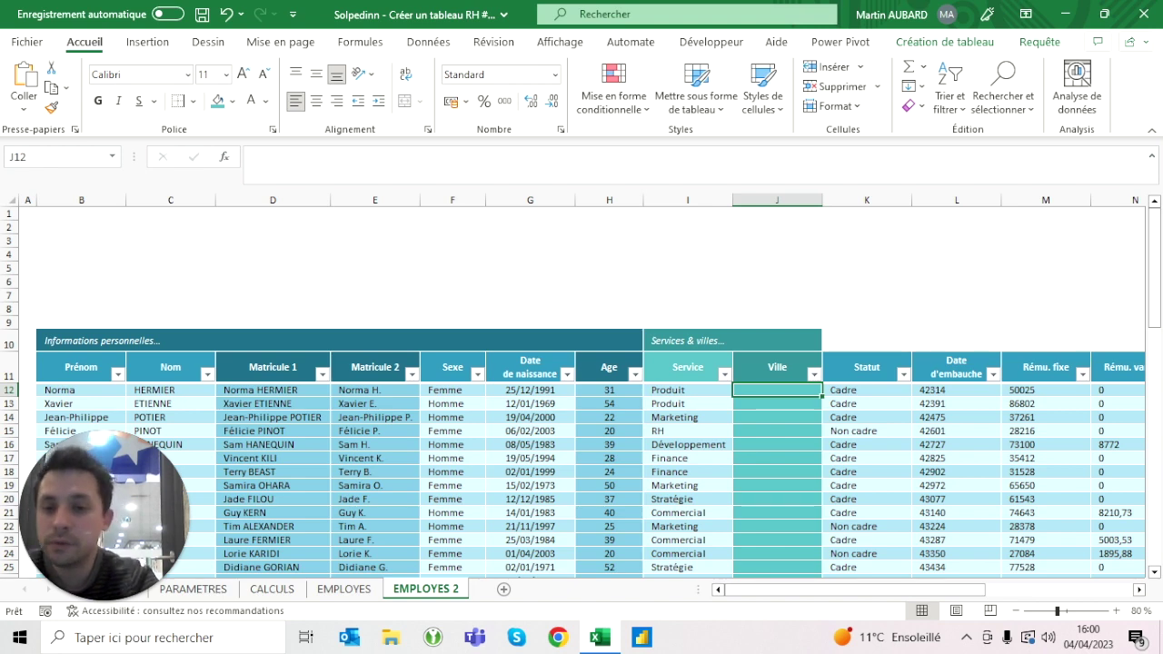
pyautogui.click(273, 390)
pyautogui.click(374, 389)
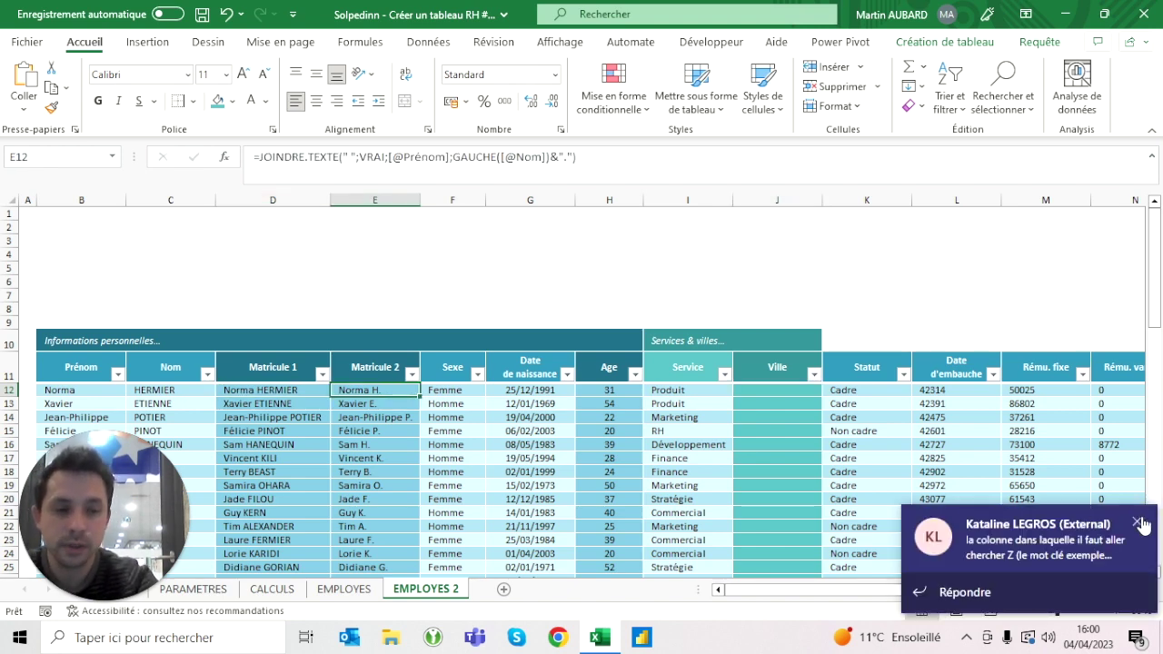
pyautogui.click(777, 389)
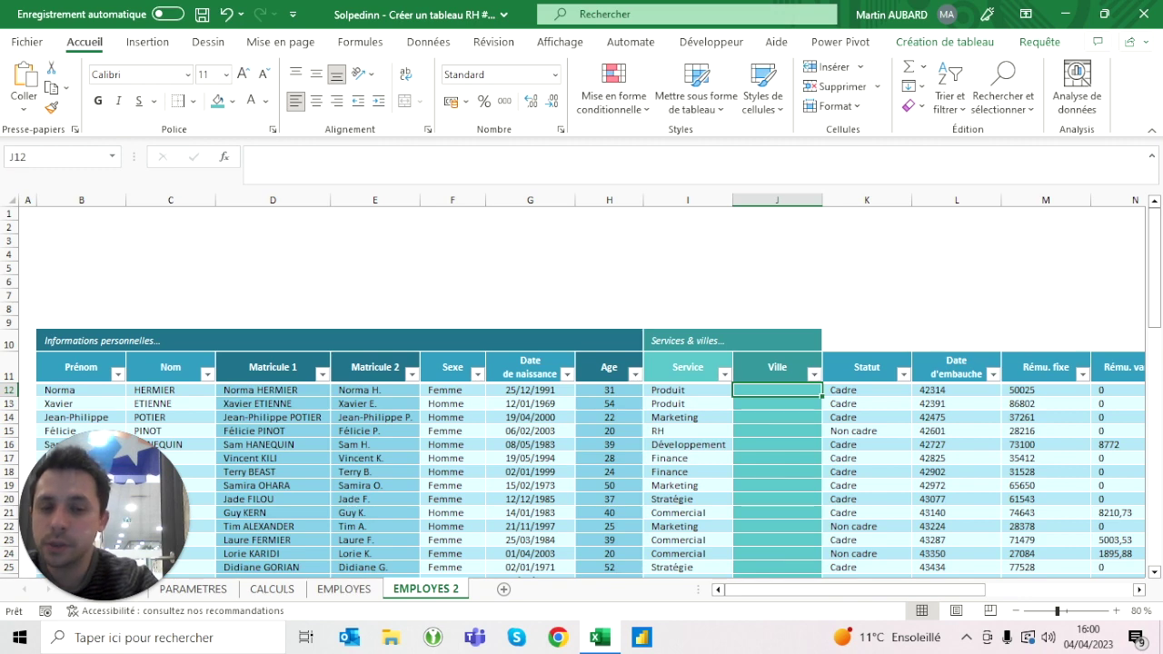
pyautogui.click(688, 390)
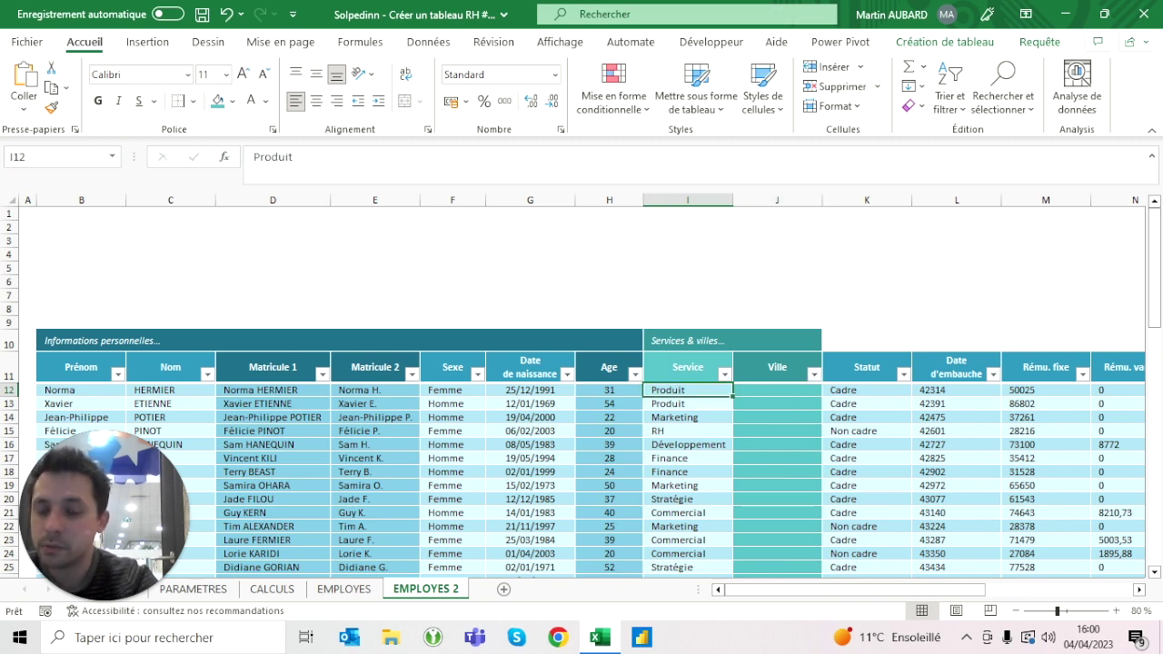
pyautogui.click(194, 589)
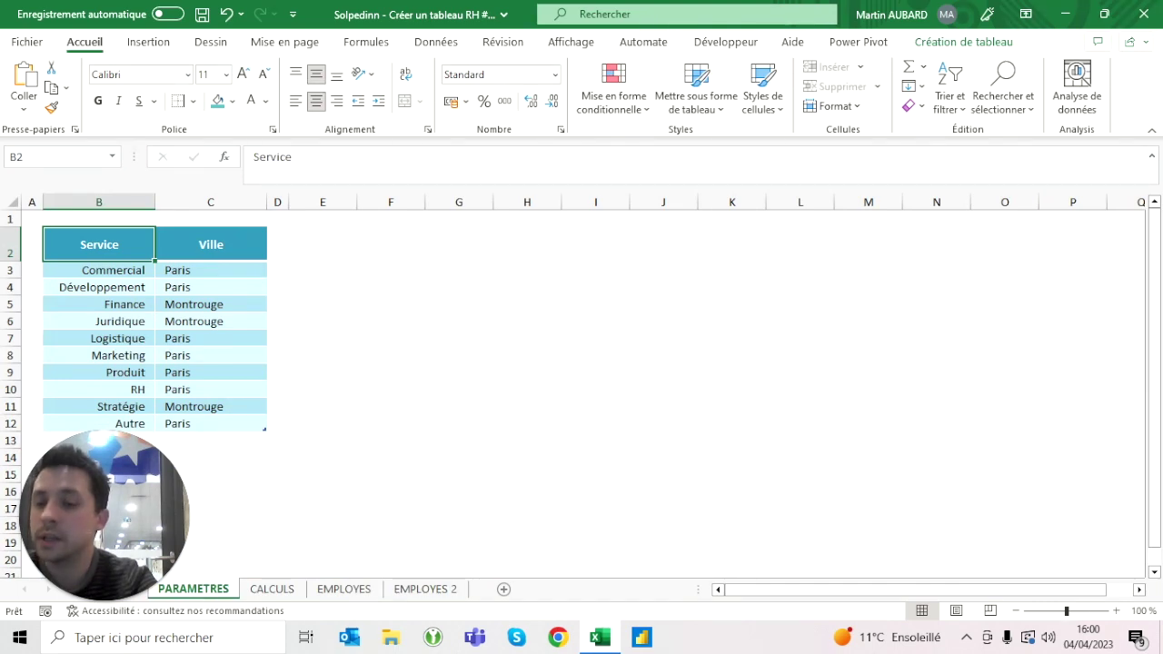
pyautogui.click(439, 595)
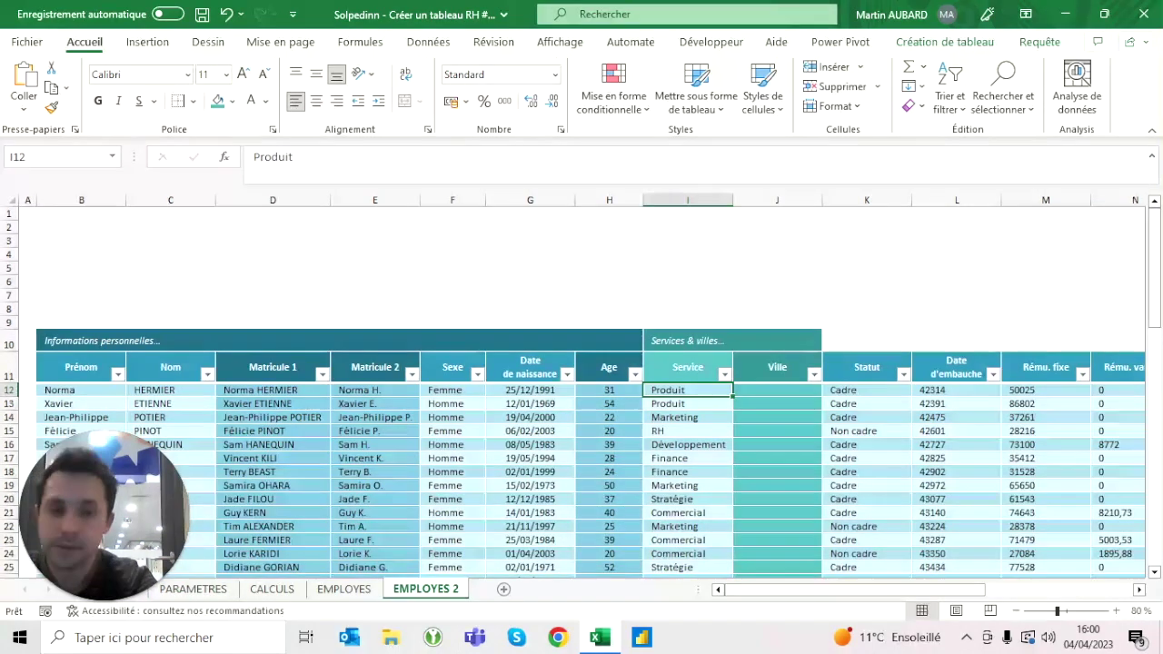
pyautogui.write('=rec')
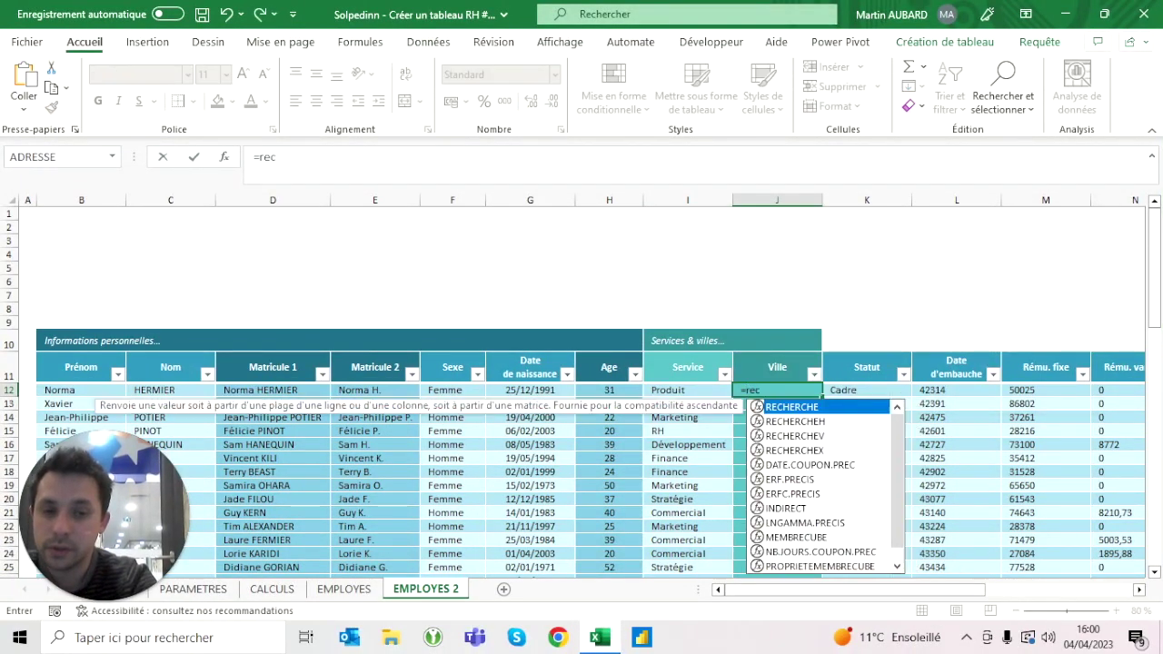
pyautogui.write('herchex(')
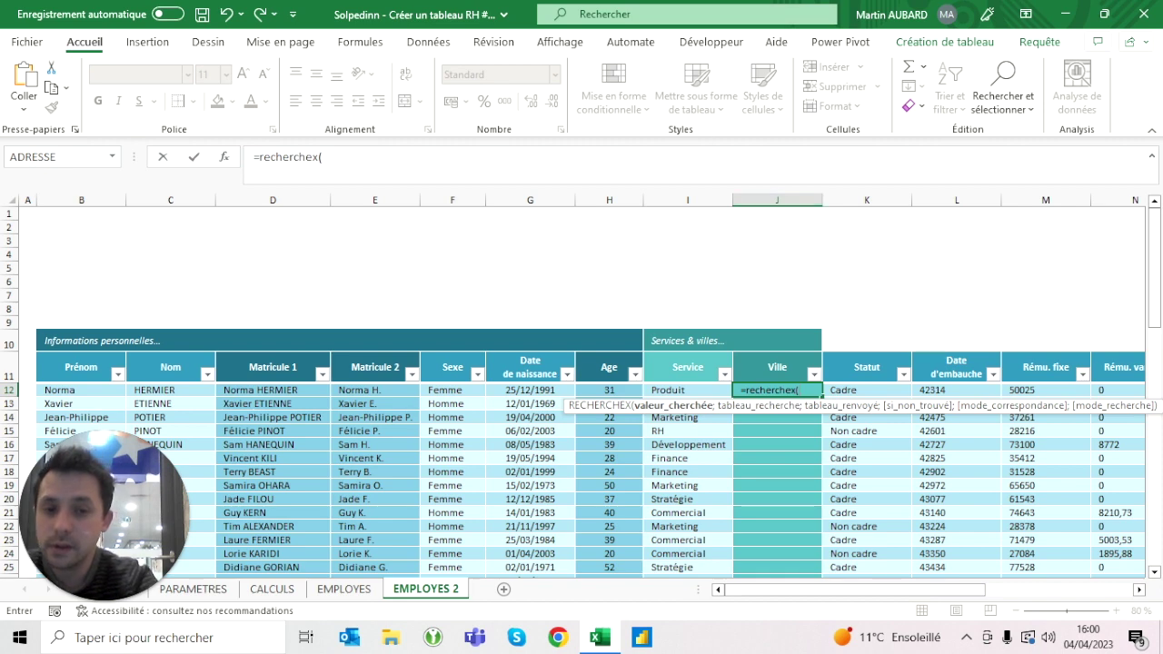
pyautogui.click(688, 389)
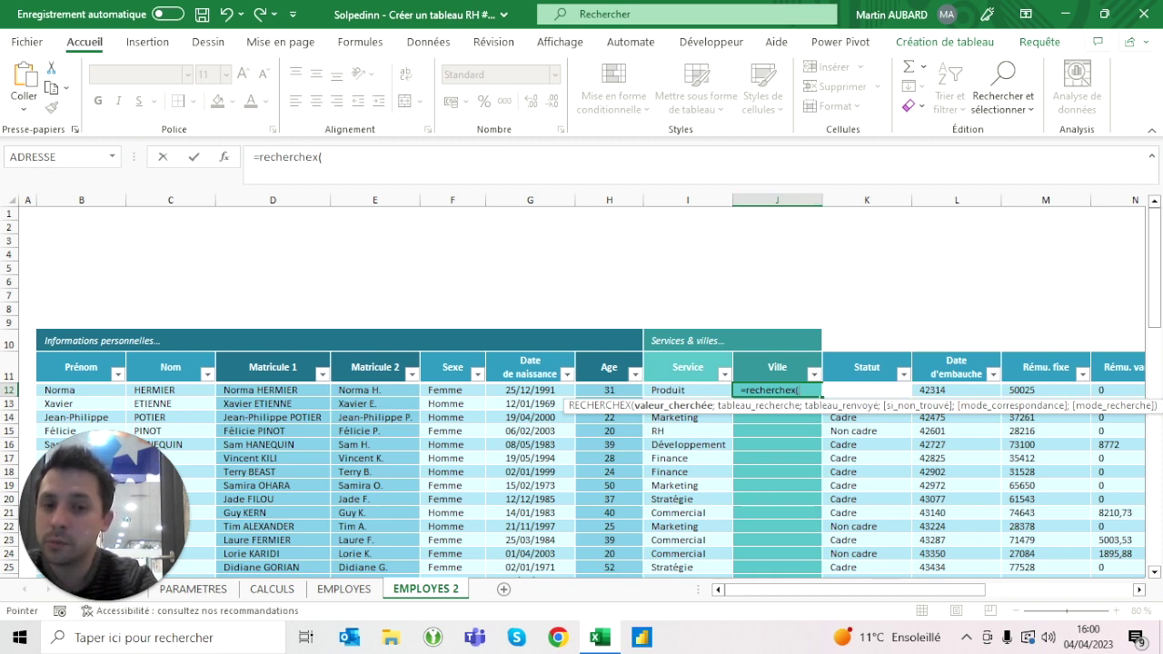
pyautogui.write(';')
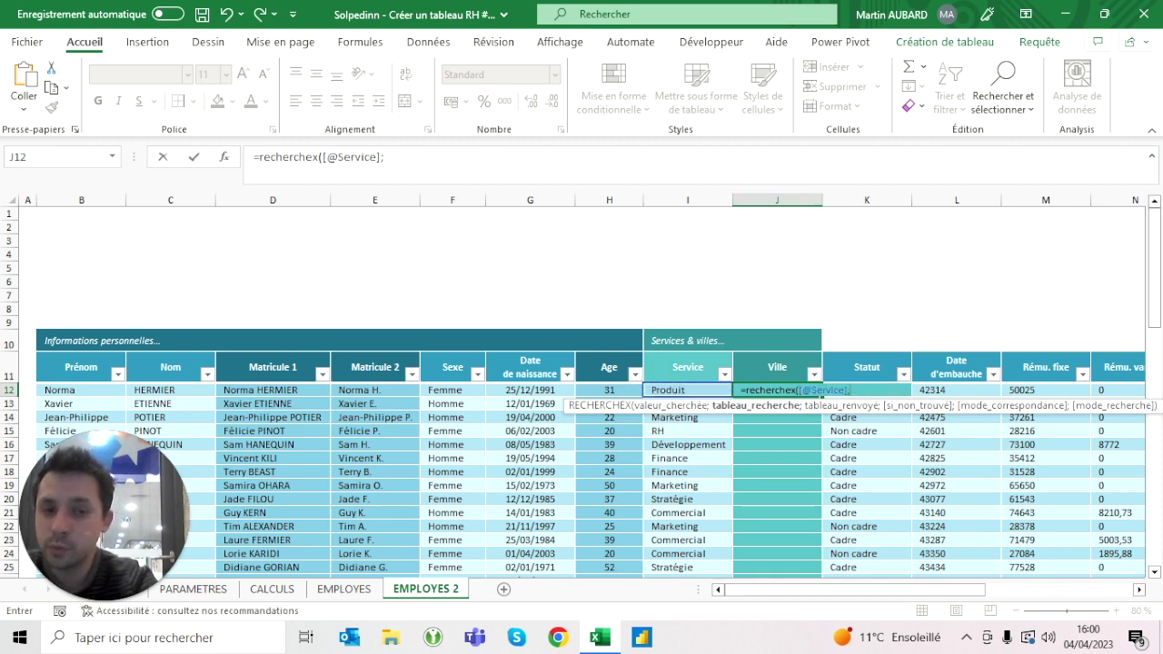
pyautogui.click(221, 597)
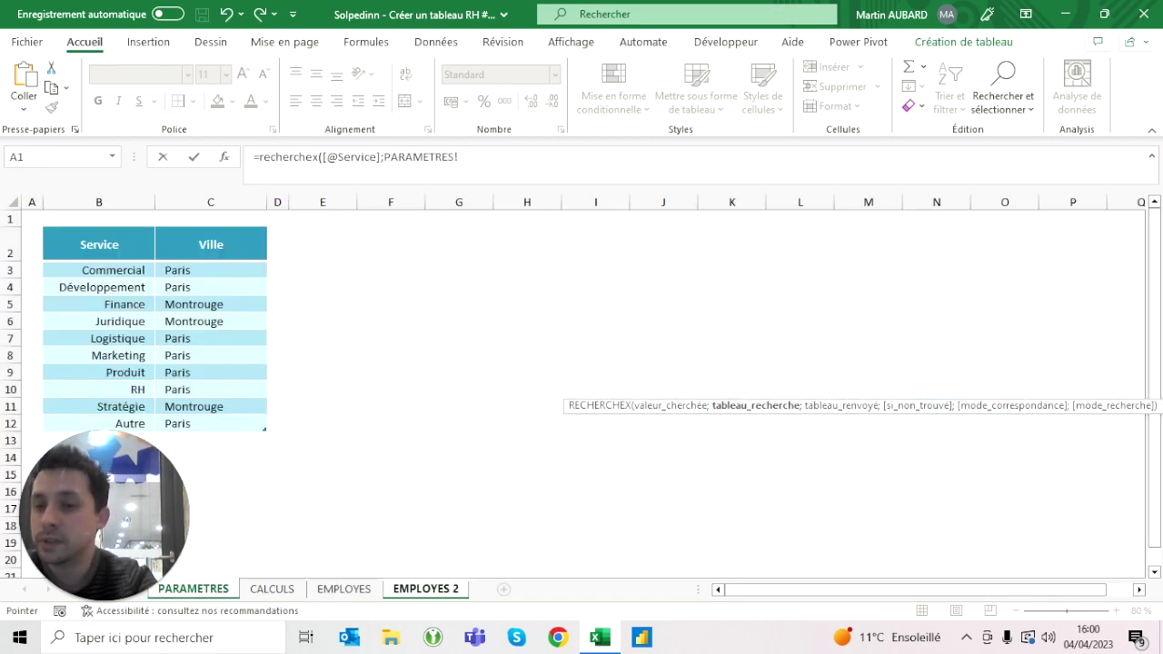
pyautogui.moveTo(99, 270); pyautogui.dragTo(99, 423)
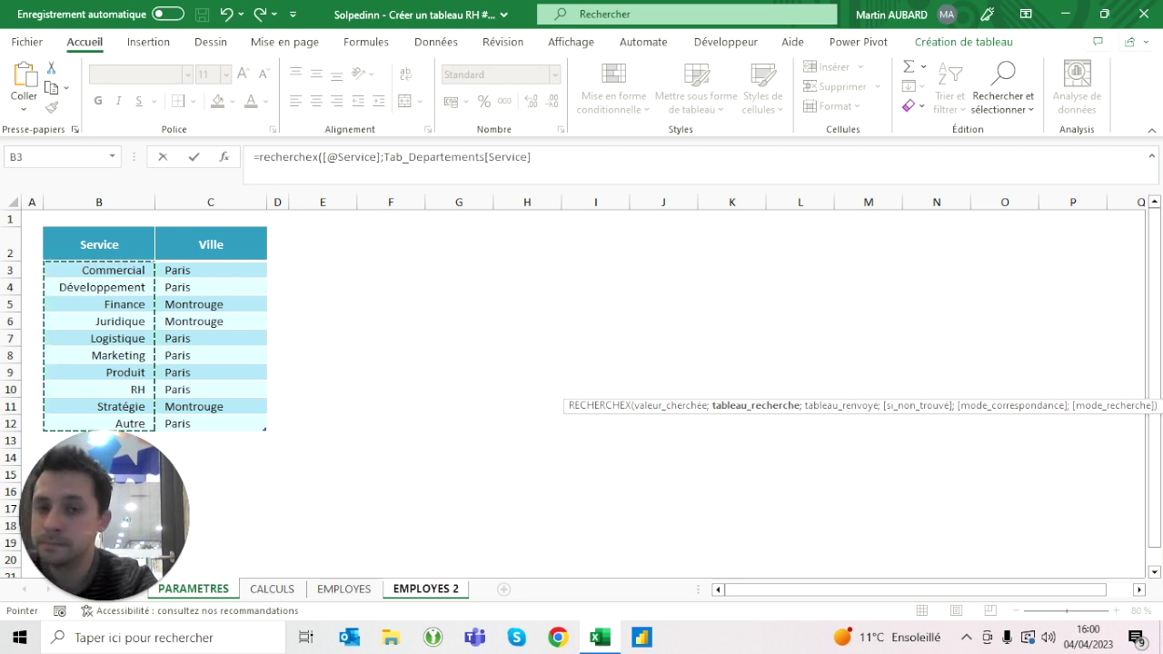
pyautogui.write(';')
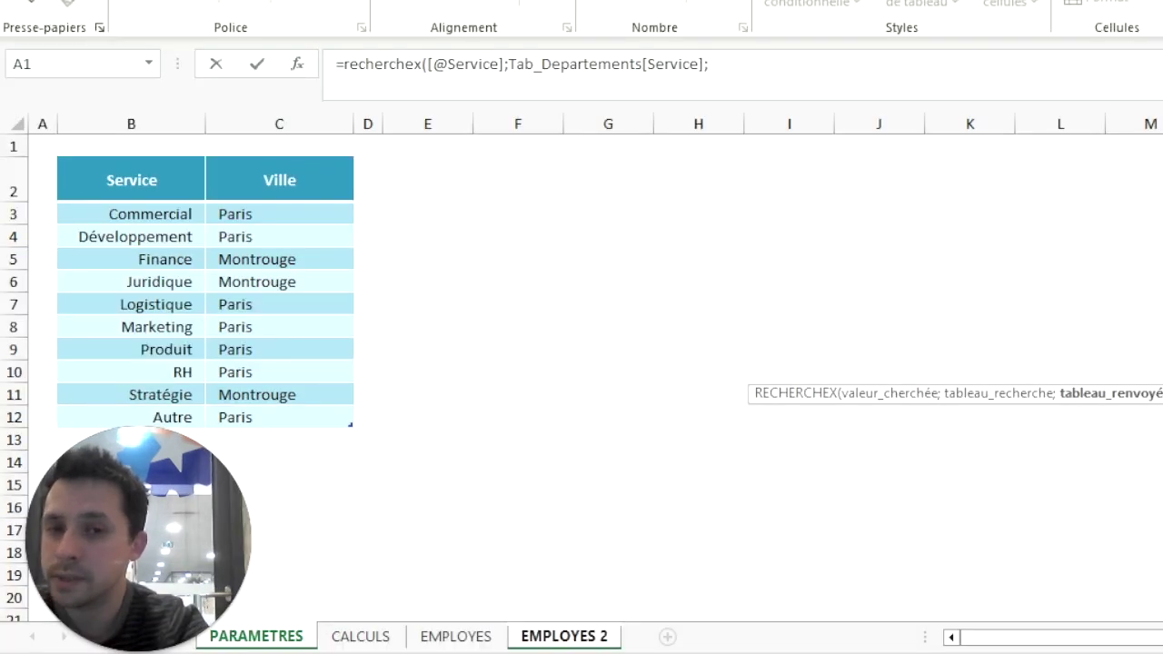
pyautogui.moveTo(209, 270); pyautogui.dragTo(210, 423)
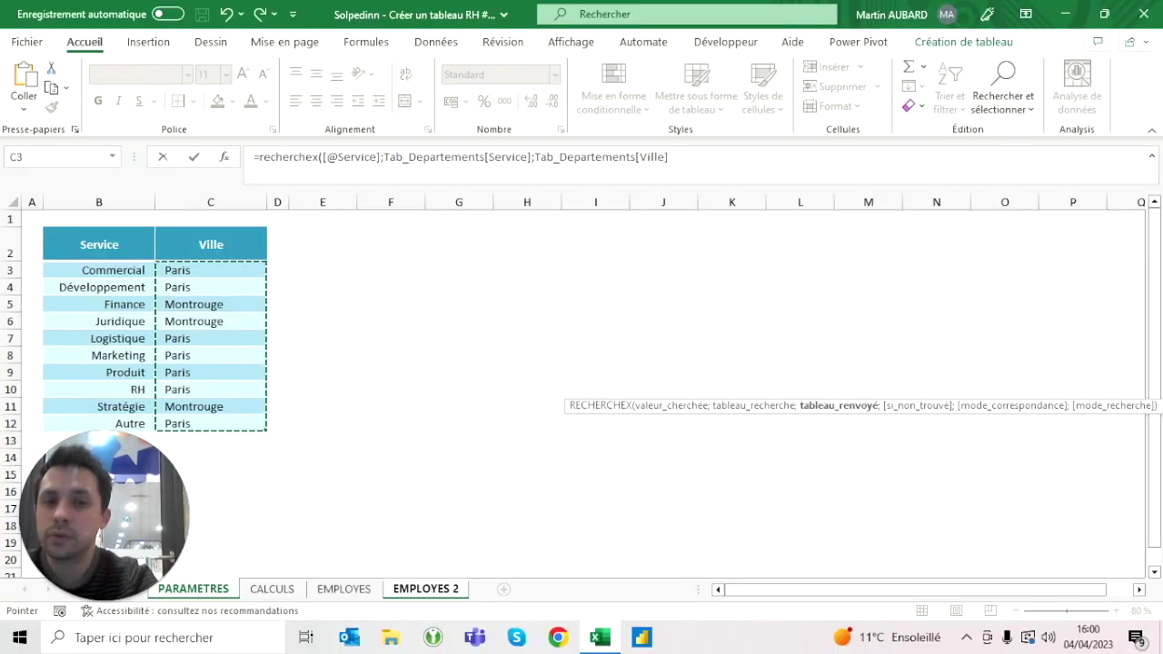
pyautogui.click(670, 156)
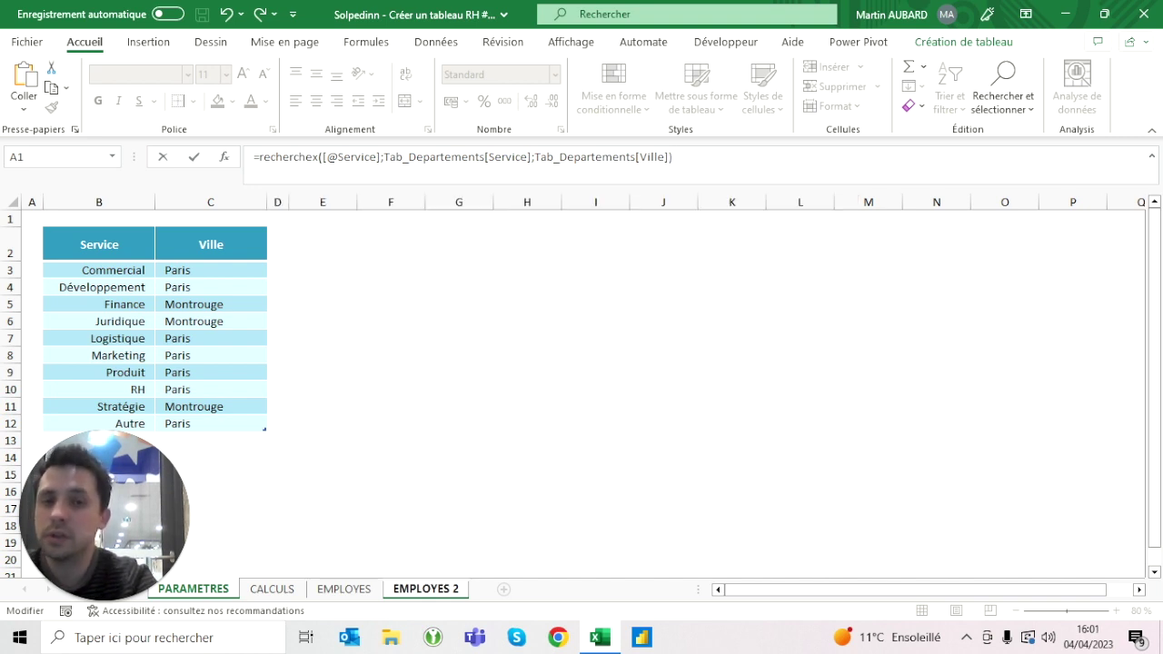
pyautogui.press('Return')
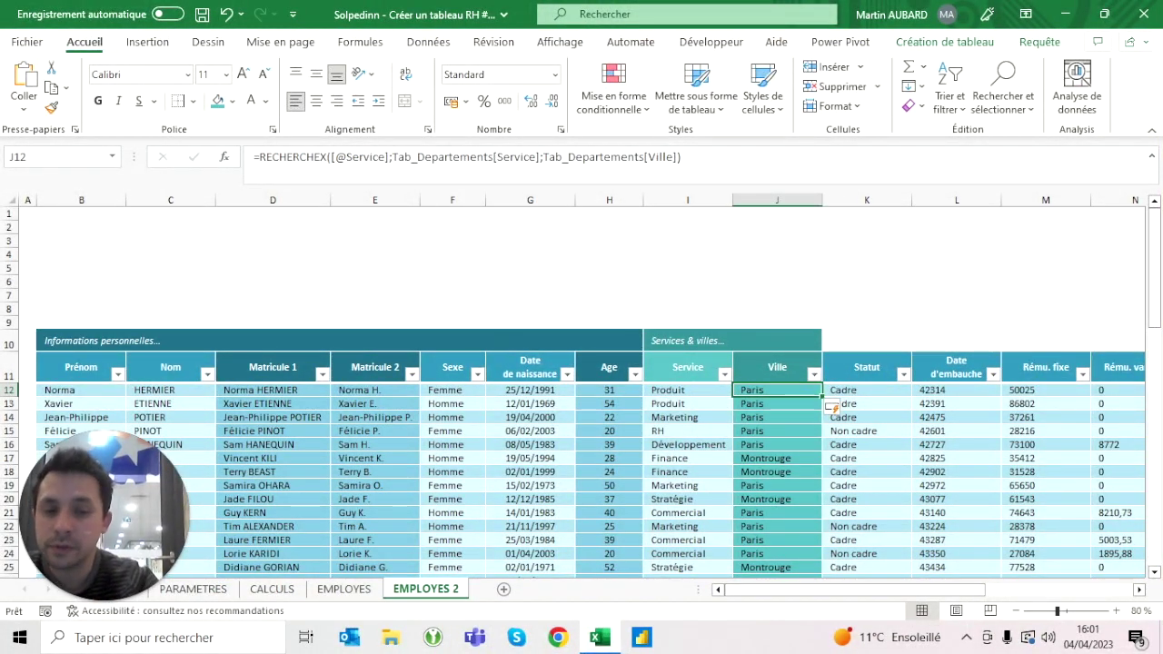
# Test the city lookup by changing I17's service from Finance to RH, then undo it.
pyautogui.press('Down')
pyautogui.press('Down')
pyautogui.press('Down')
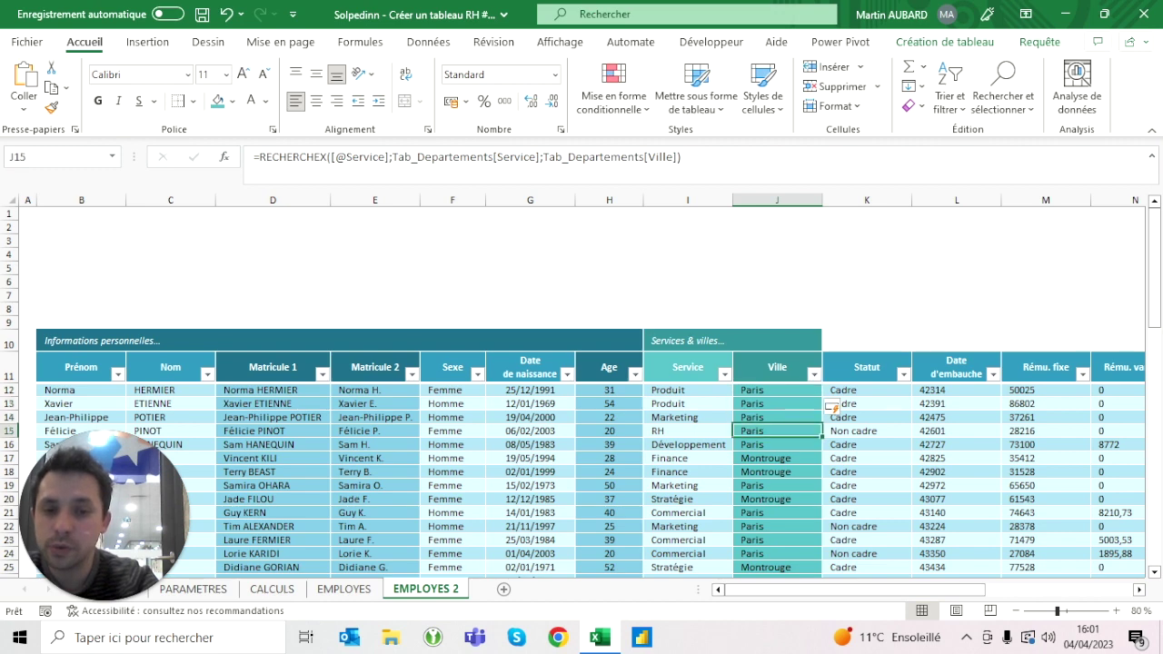
pyautogui.press('Left')
pyautogui.press('Down')
pyautogui.press('Down')
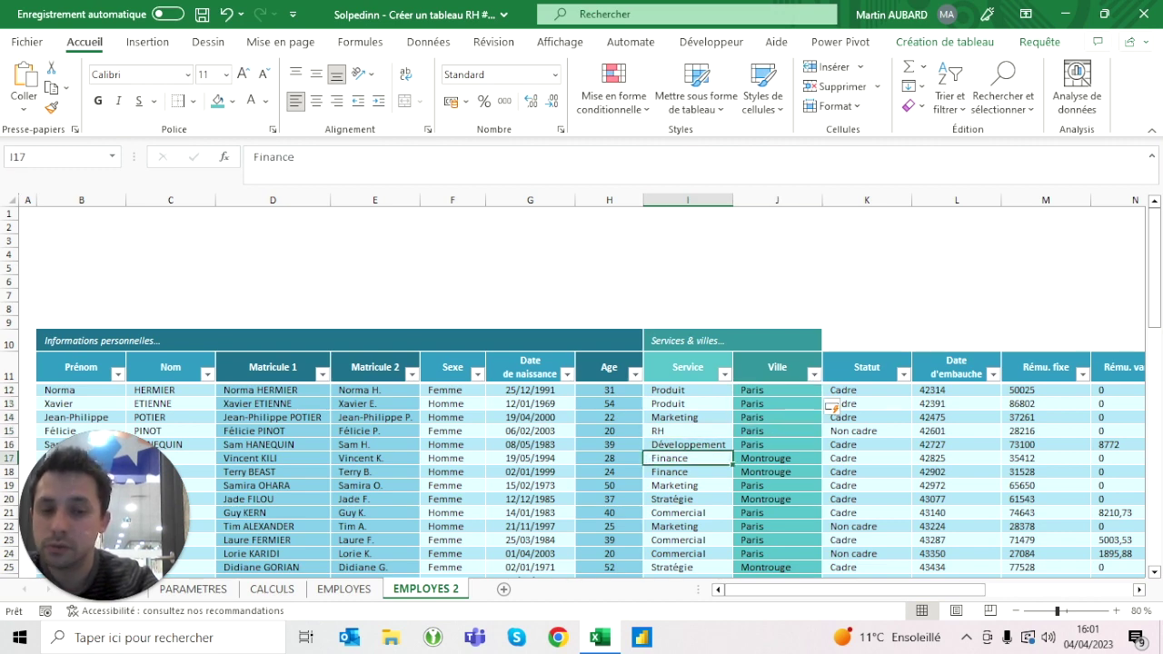
pyautogui.write('RH')
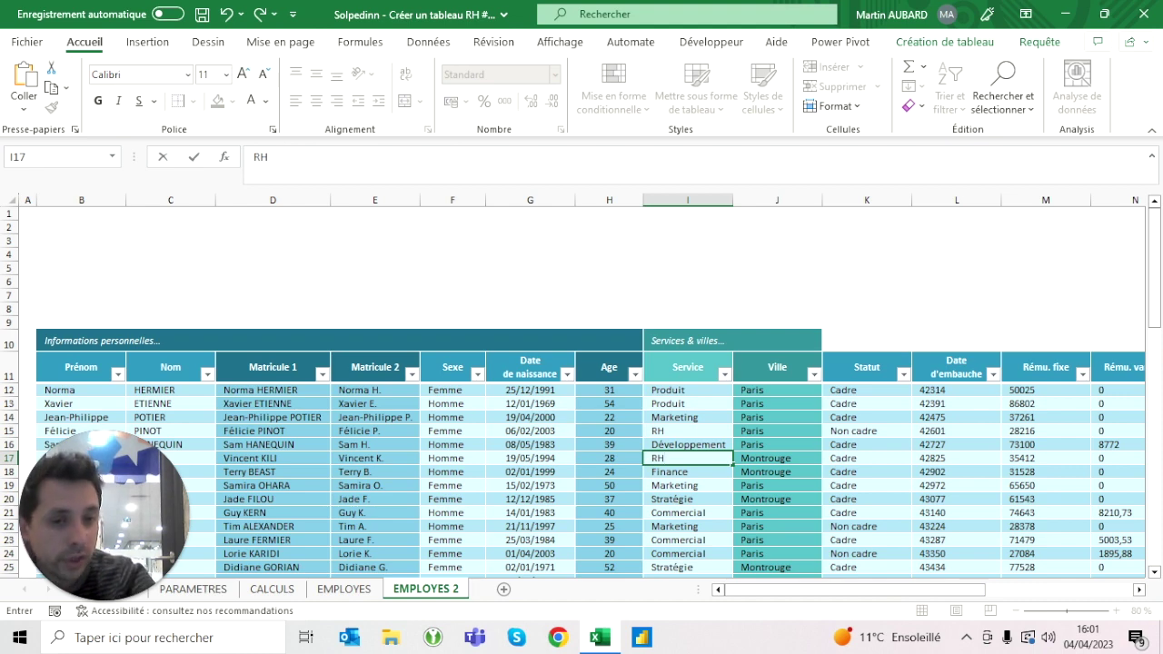
pyautogui.press('Return')
pyautogui.press('Up')
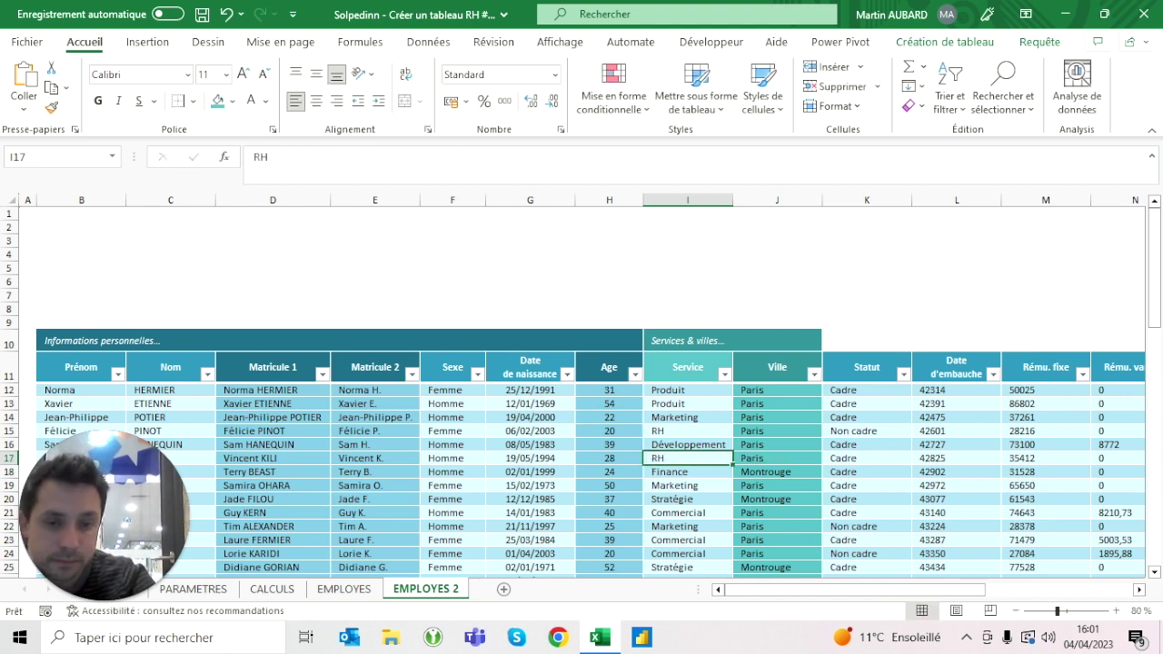
pyautogui.click(227, 16)
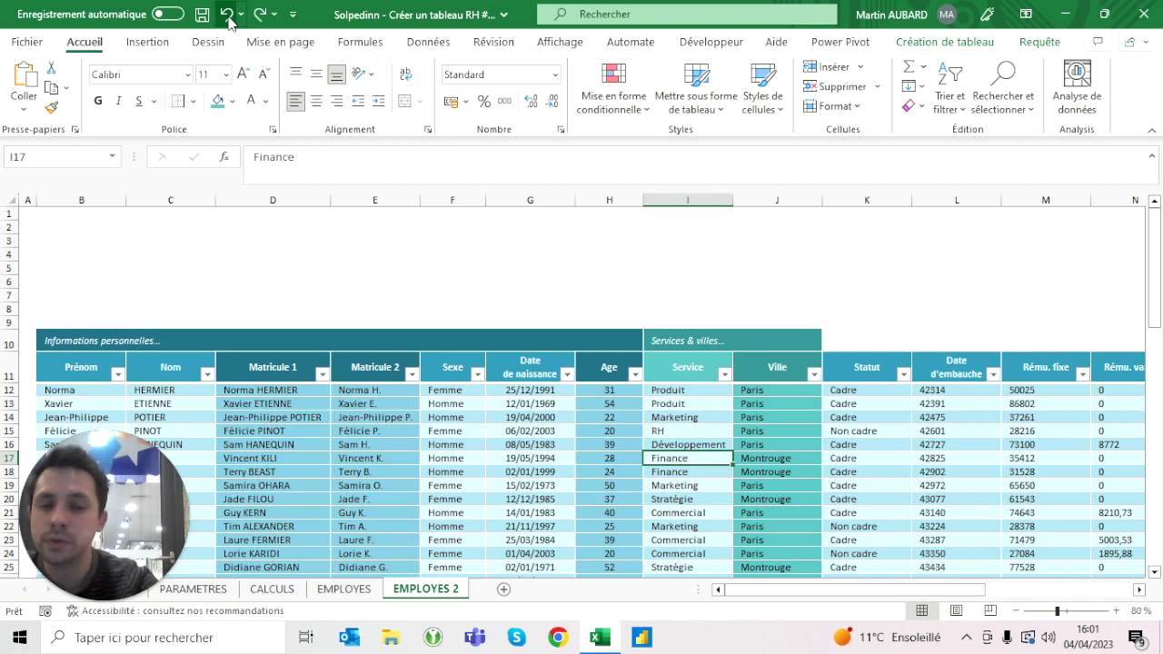
# Return to the table headers and switch to the EMPLOYES sheet.
pyautogui.press('Right')
pyautogui.press('Up')
pyautogui.press('Up')
pyautogui.press('Up')
pyautogui.press('Up')
pyautogui.press('Up')
pyautogui.press('Up')
pyautogui.press('Right')
pyautogui.press('Right')
pyautogui.press('Right')
pyautogui.press('Right')
pyautogui.press('Left')
pyautogui.press('Left')
pyautogui.press('Left')
pyautogui.hotkey('ctrl', 'pageup')
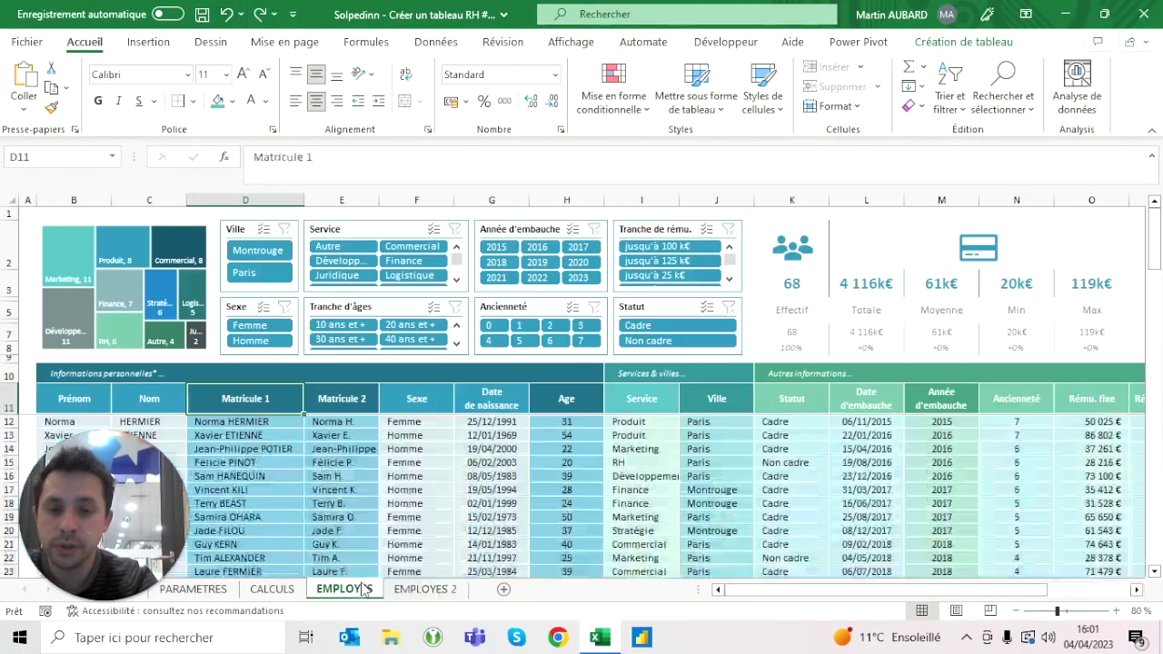
# Scroll across the EMPLOYES dashboard to review the new Ville slicer and Ville column.
pyautogui.hscroll(2, 582, 454)
pyautogui.hscroll(1, 581, 454)
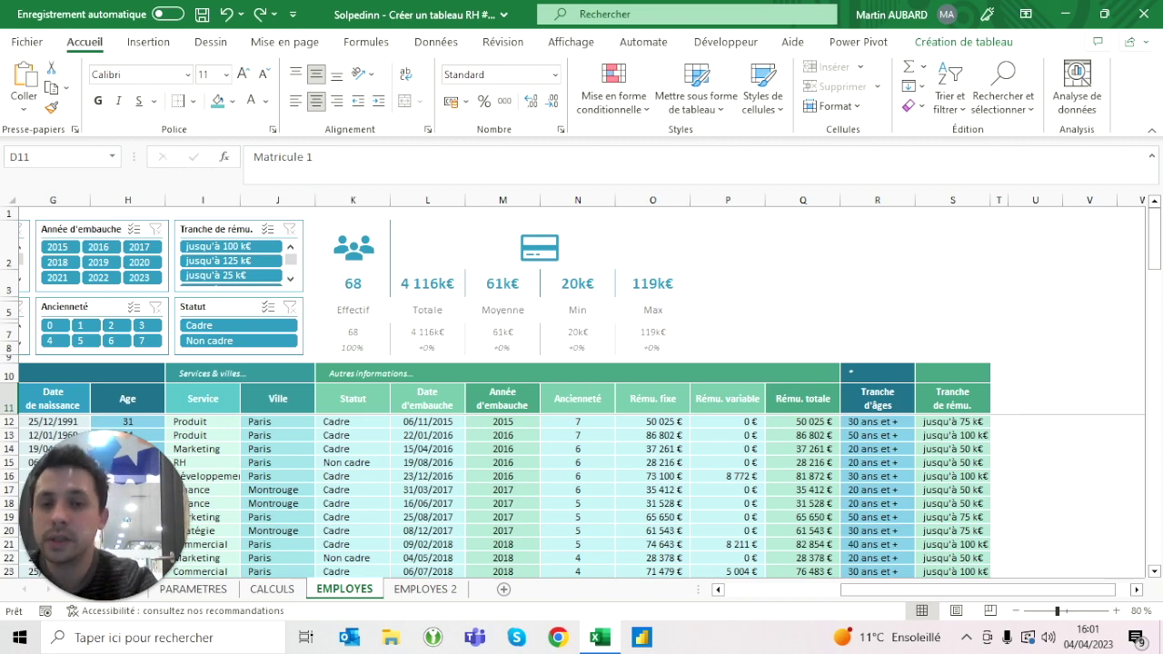
pyautogui.hscroll(-3, 582, 390)
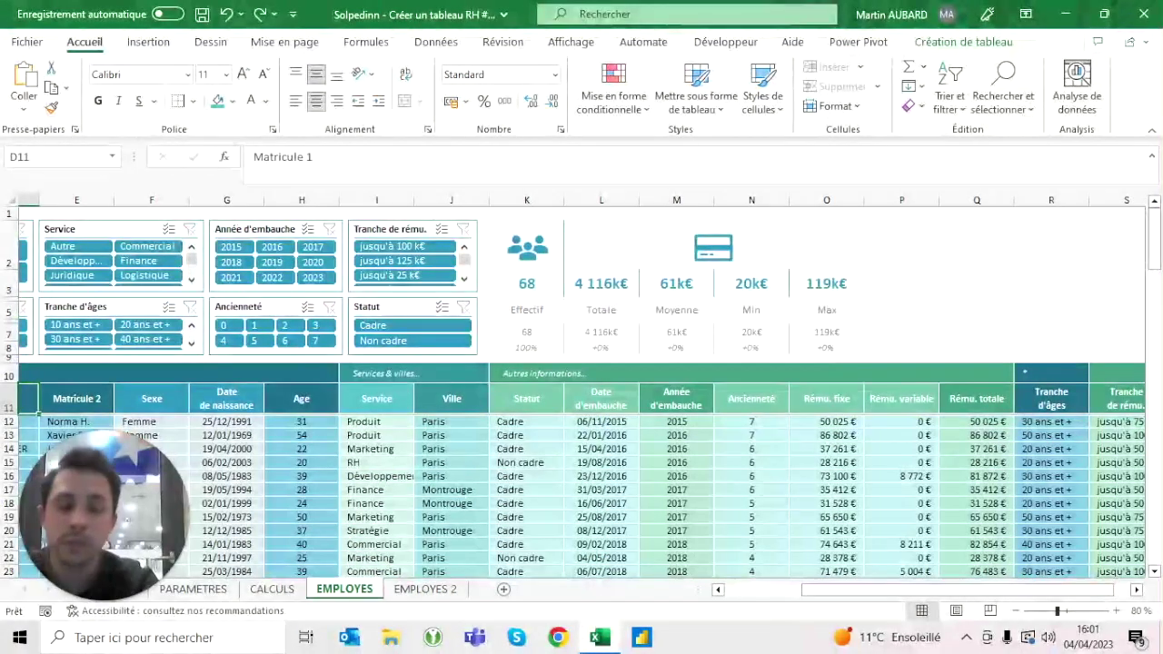
pyautogui.hscroll(-3, 262, 250)
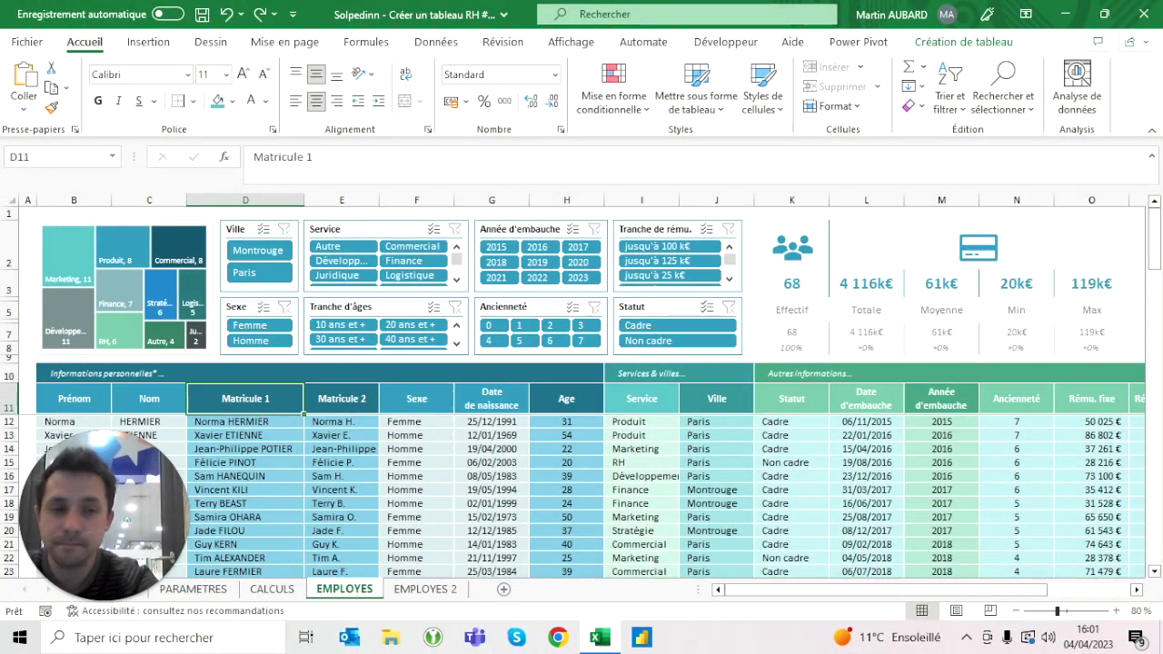
pyautogui.press('Right')
pyautogui.press('Right')
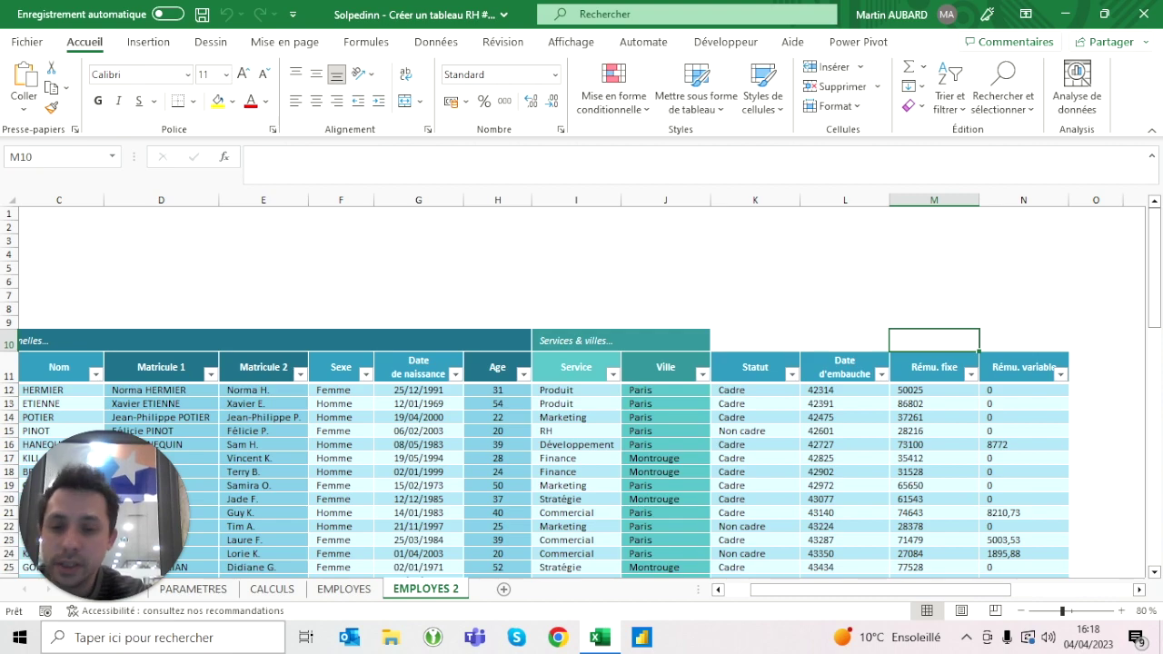
# Review the EMPLOYES table columns, then select the Rému. fixe column on EMPLOYES 2.
pyautogui.click(344, 589)
pyautogui.hscroll(3, 581, 386)
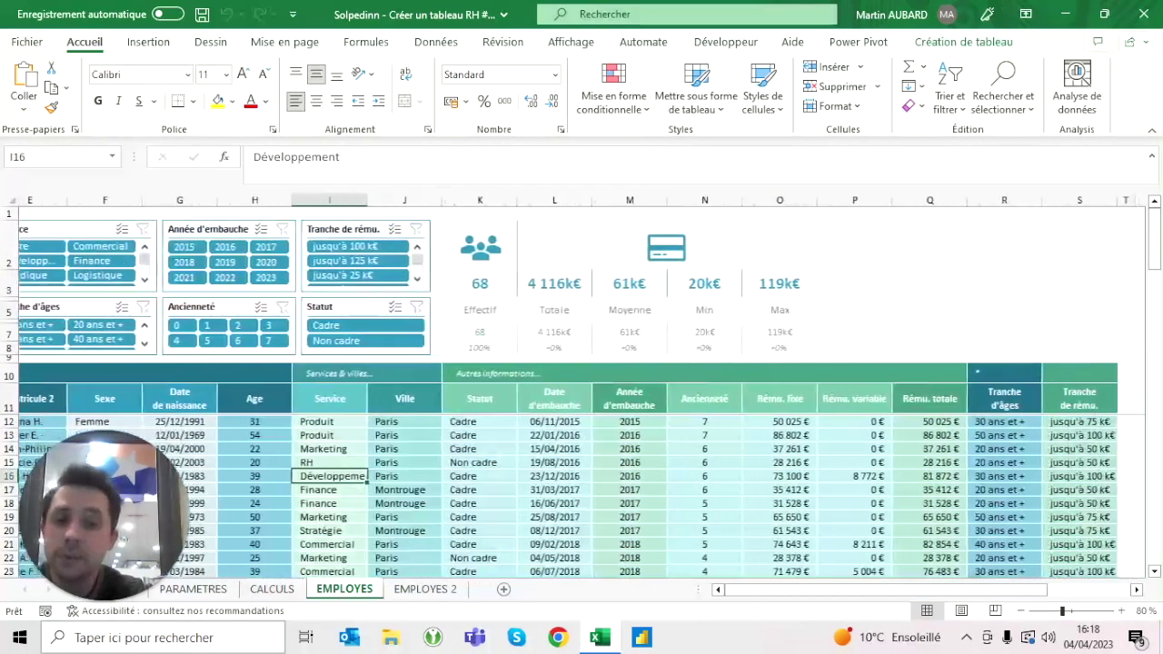
pyautogui.hscroll(2, 582, 386)
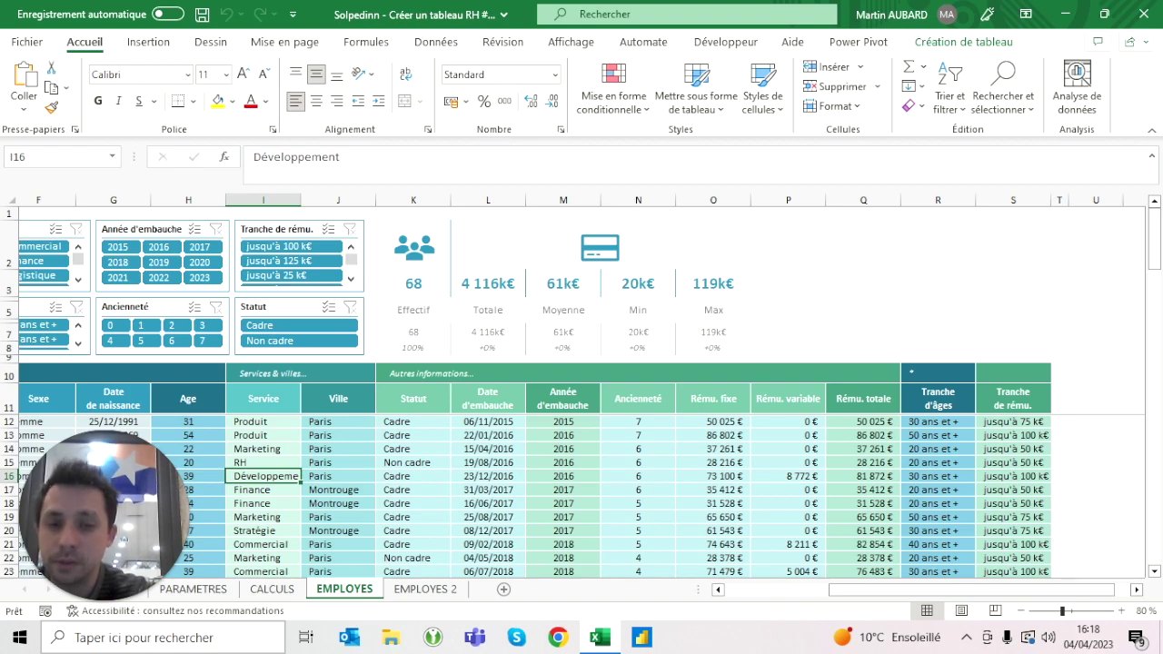
pyautogui.click(425, 588)
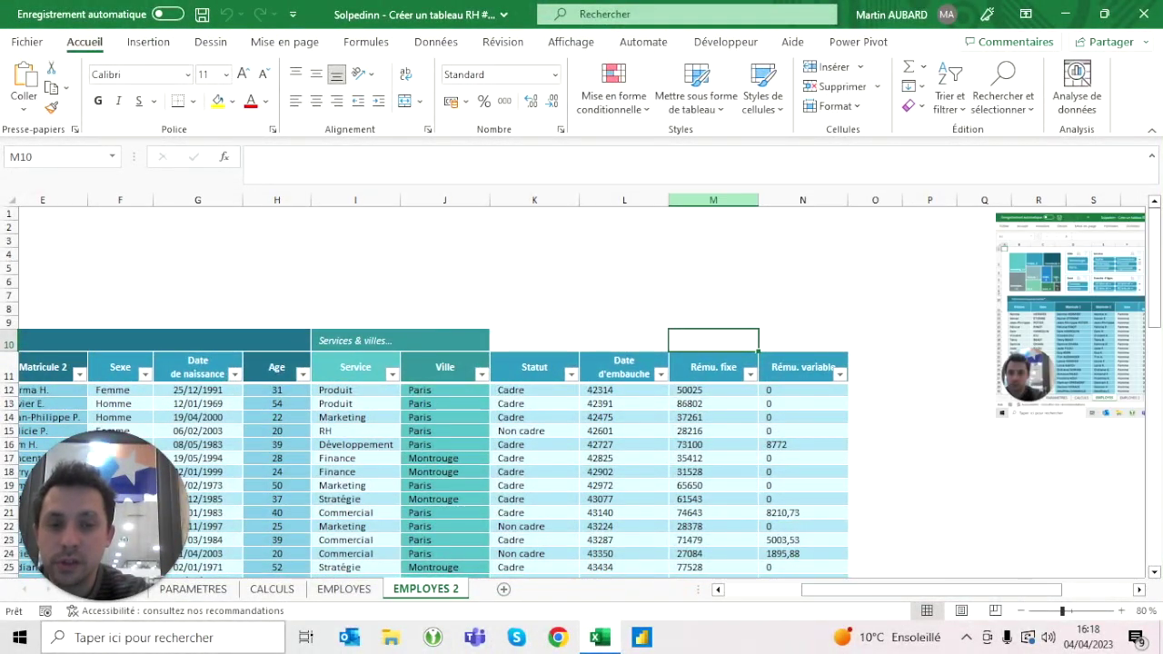
pyautogui.click(713, 200)
# Insert a blank column before Rému. fixe and check the layout against the EMPLOYES sheet.
pyautogui.hotkey('ctrl', '+')
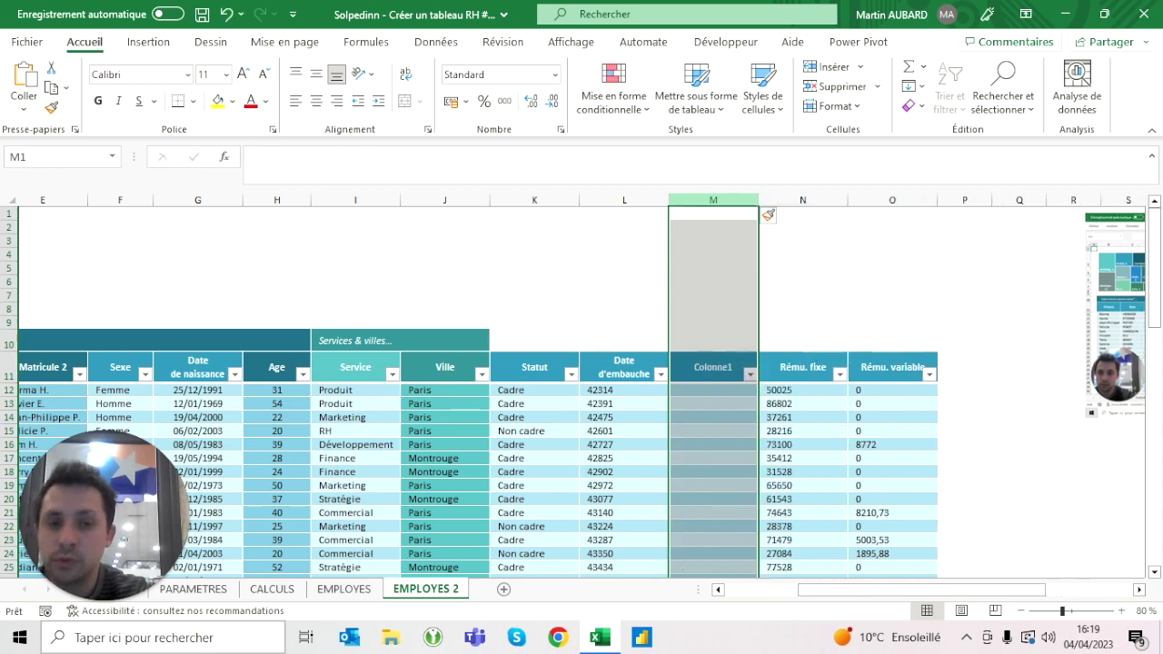
pyautogui.click(356, 588)
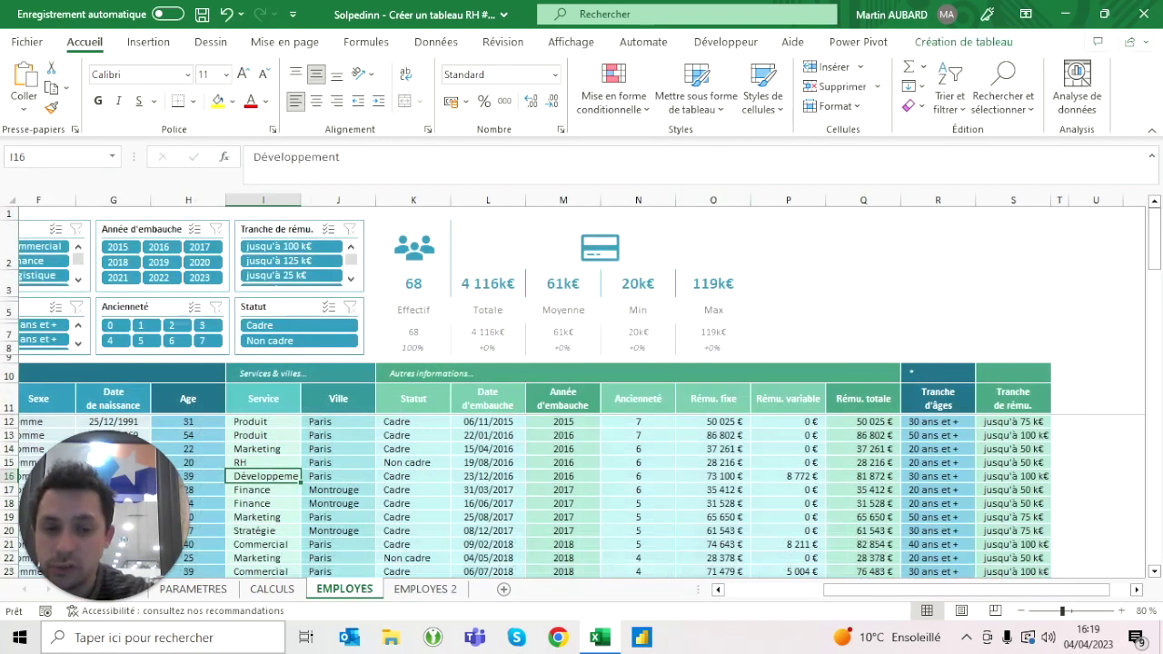
pyautogui.click(425, 589)
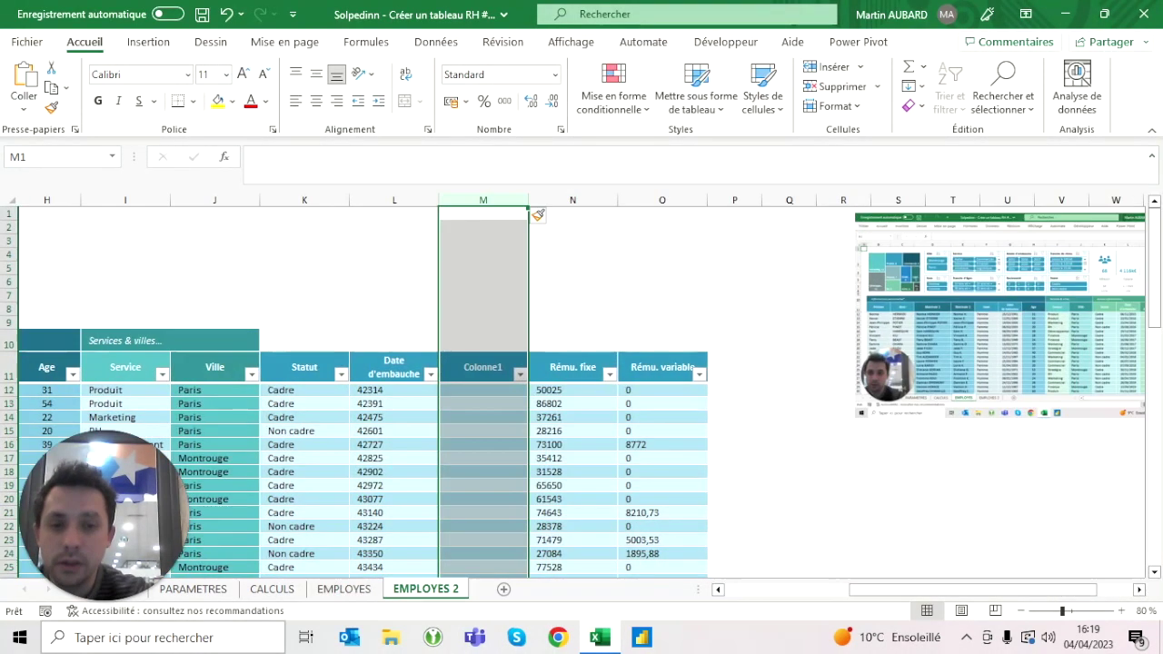
pyautogui.click(734, 367)
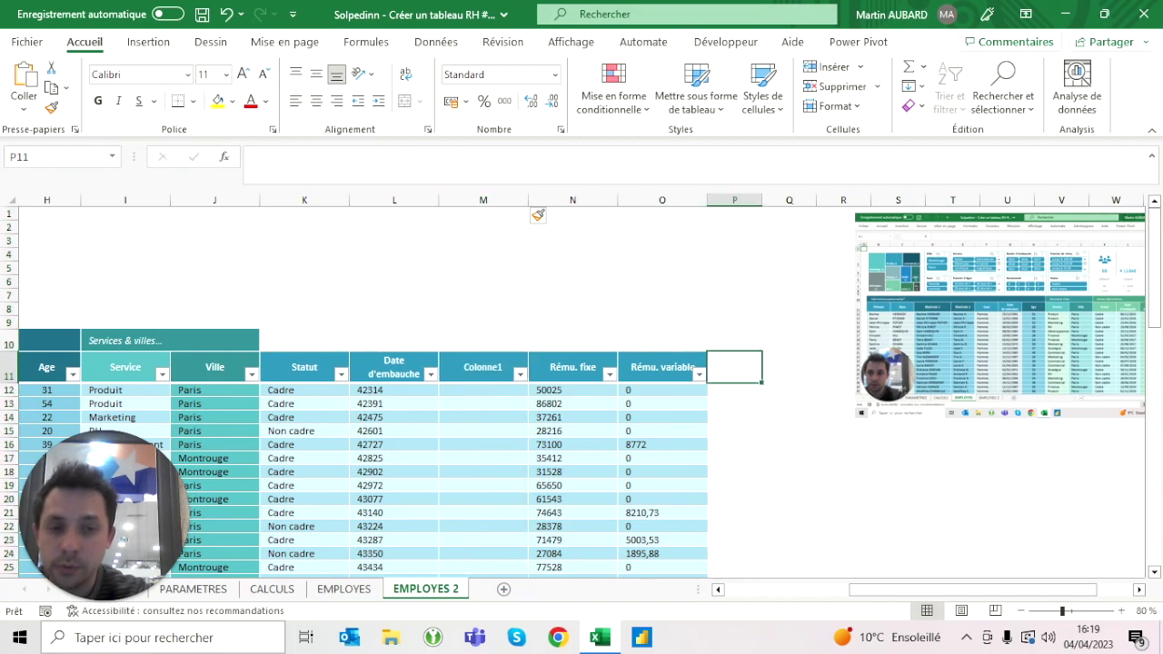
pyautogui.click(743, 199)
pyautogui.hotkey('ctrl', 'v')
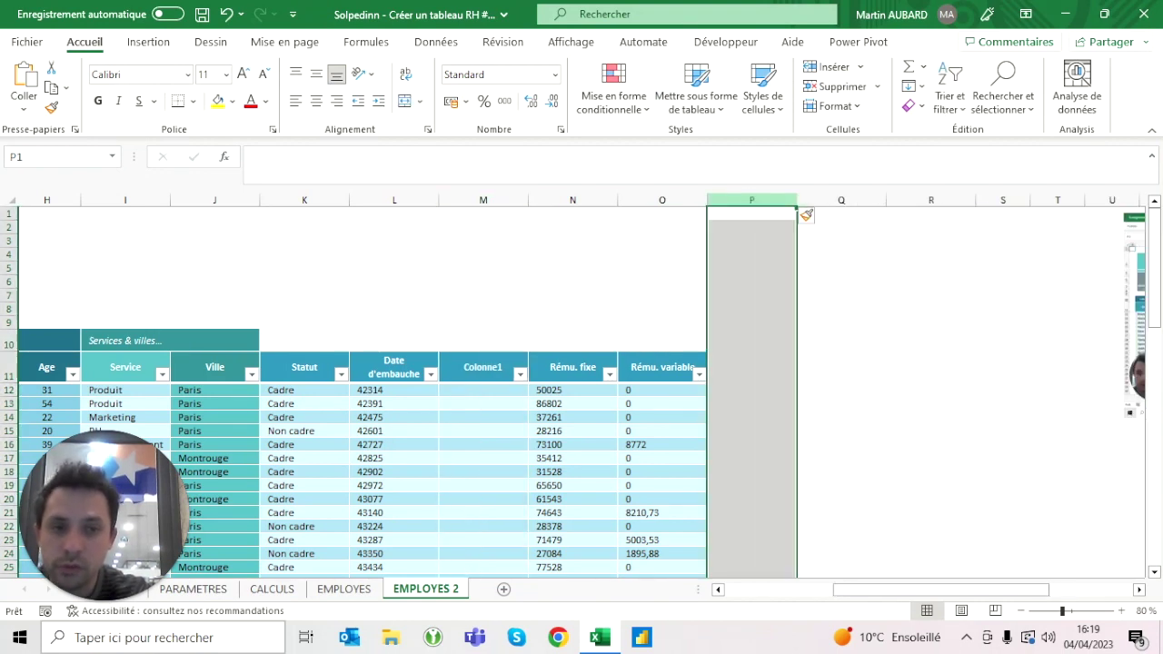
pyautogui.rightClick(742, 209)
pyautogui.press('Escape')
pyautogui.hscroll(1, 805, 213)
pyautogui.hscroll(1, 581, 385)
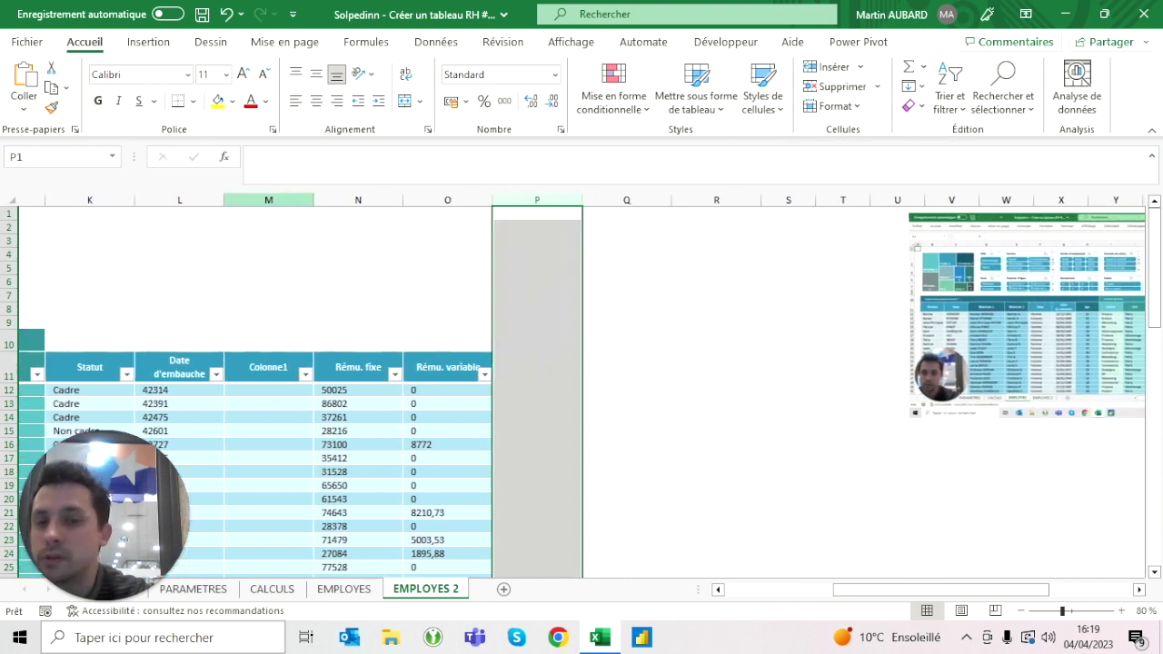
# Add headers 'Rému. totale', 'Tranche d'âges' and 'Tranche de rému' after Rému. variable.
pyautogui.click(426, 200)
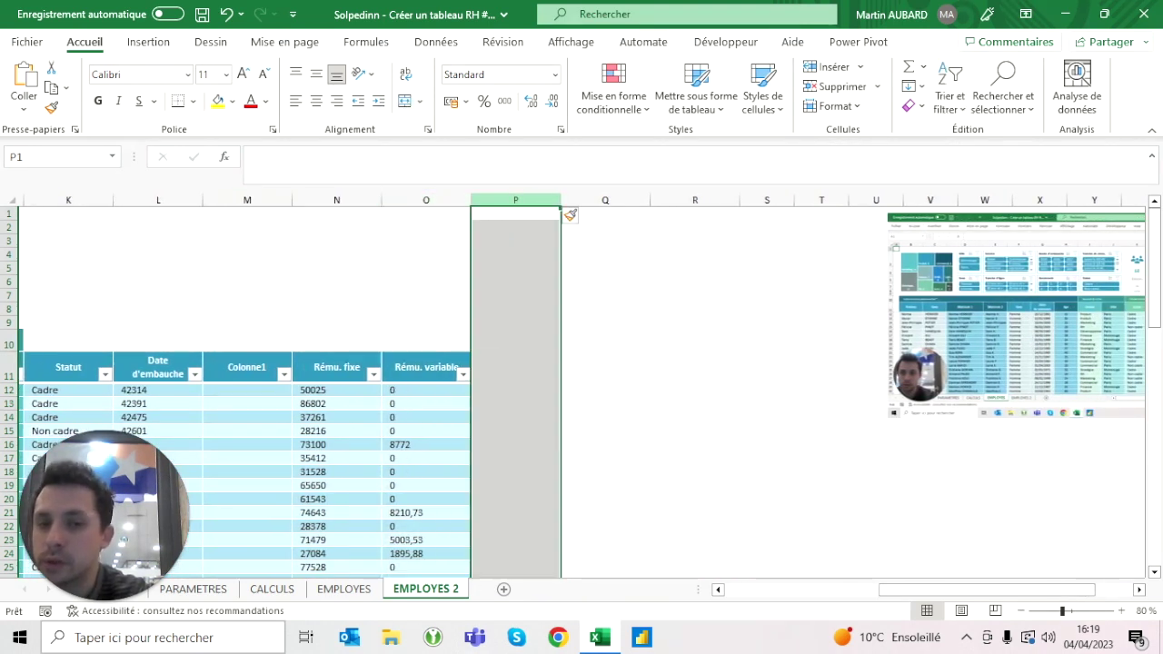
pyautogui.click(515, 367)
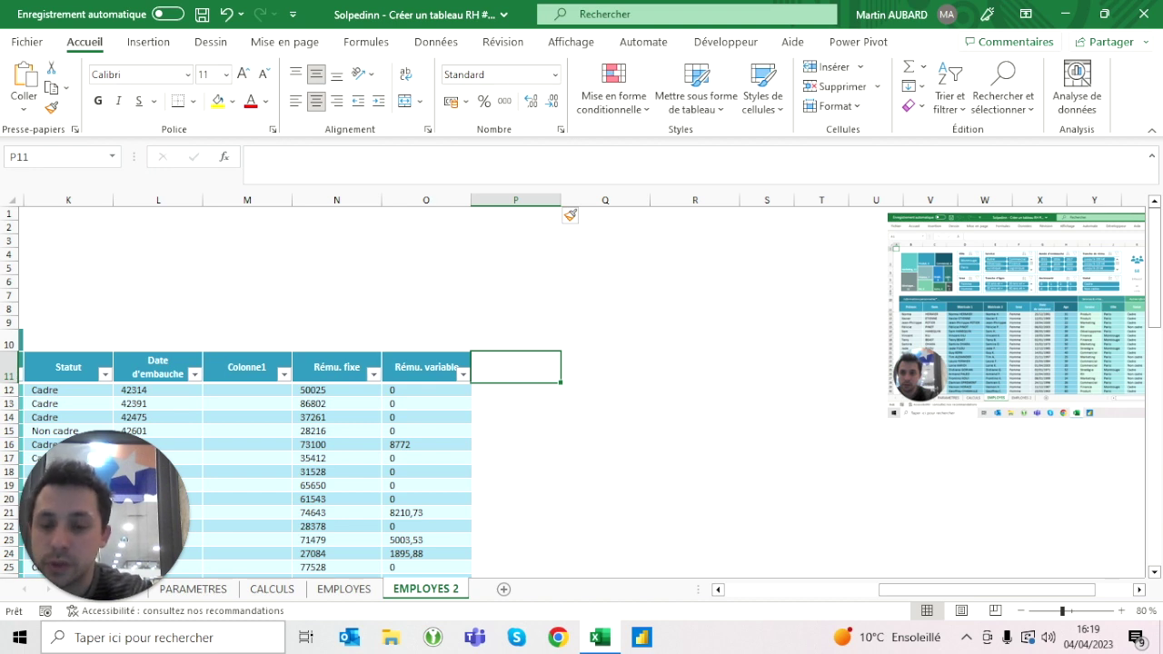
pyautogui.write('Rému. totale')
pyautogui.press('Tab')
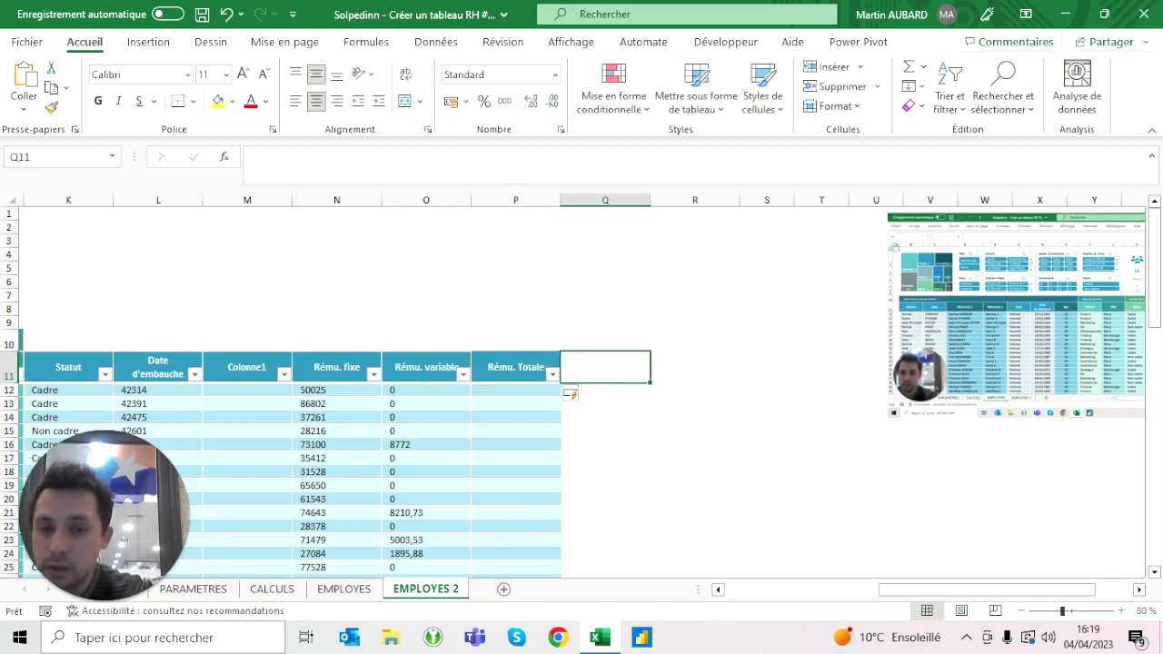
pyautogui.write("Tranche d'âges")
pyautogui.press('Tab')
pyautogui.write('Tranche de rému')
pyautogui.click(515, 367)
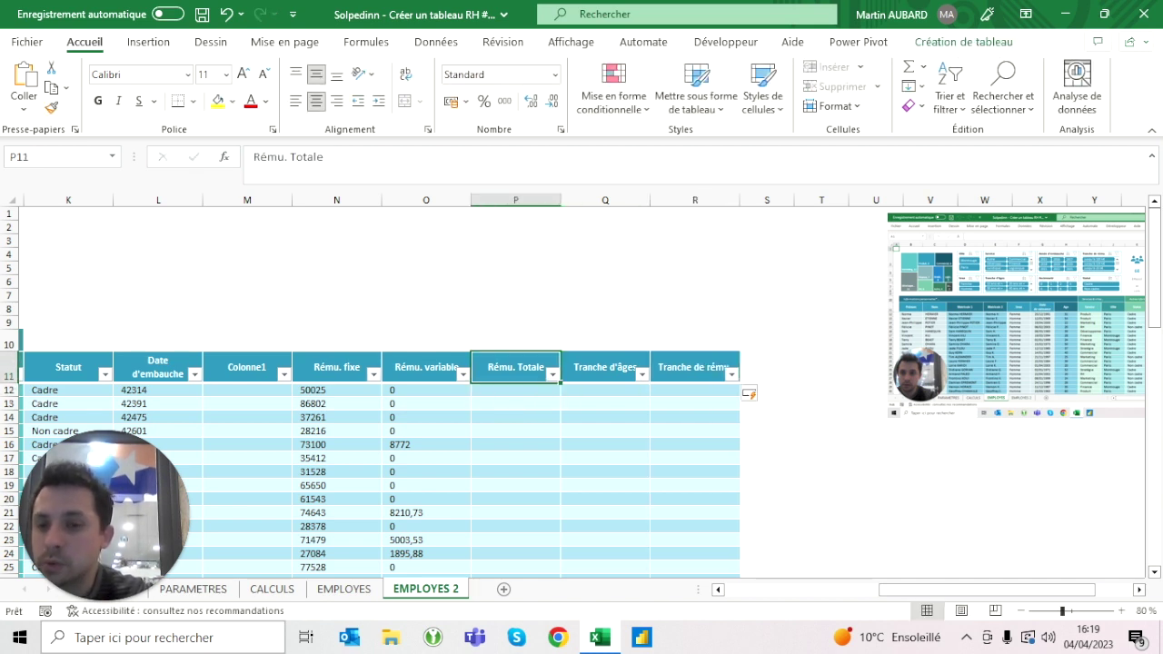
pyautogui.click(246, 367)
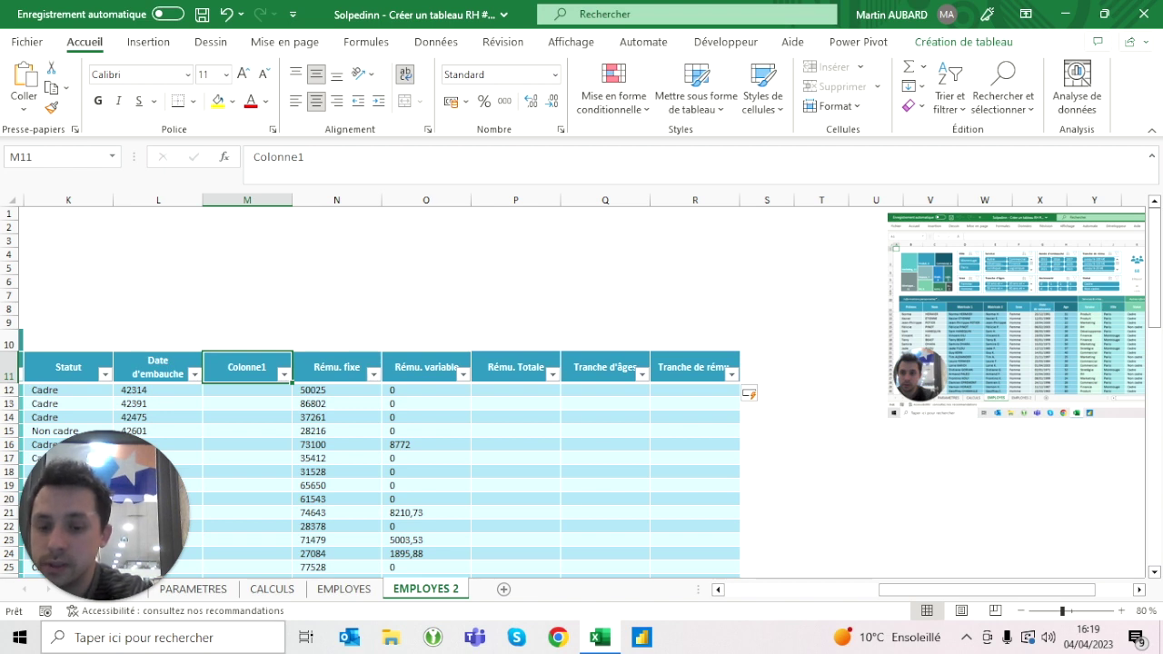
# Enter 'Année d'embauche' as the M11 header and wrap it onto two lines.
pyautogui.write("Année d'en")
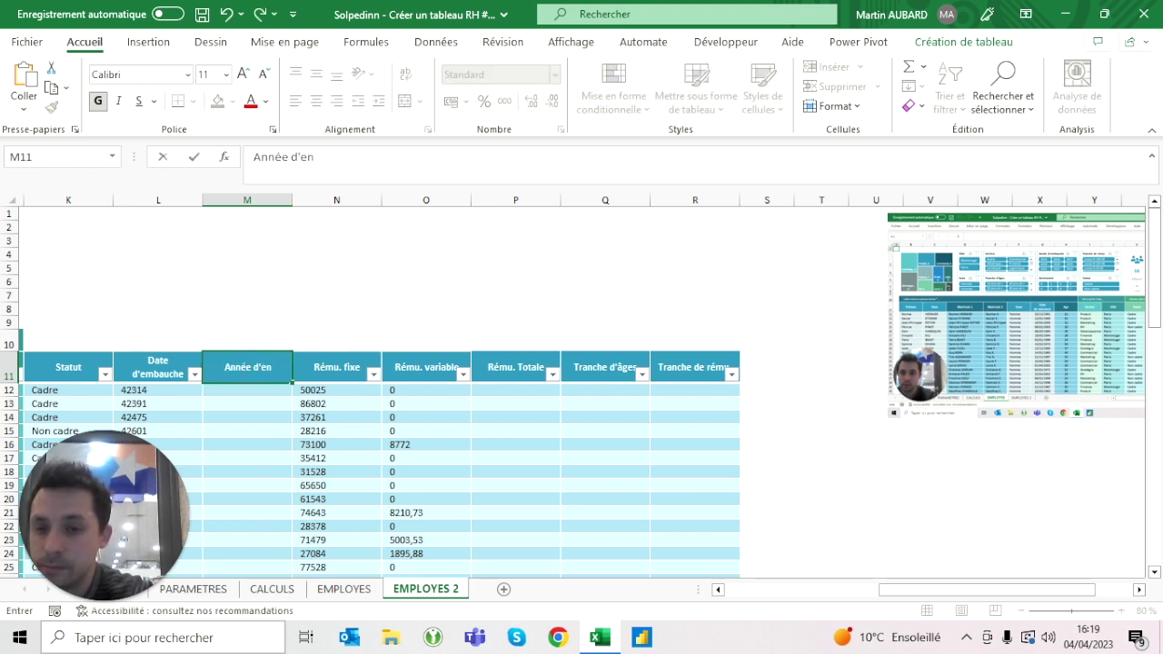
pyautogui.write('bauche')
pyautogui.press('Return')
pyautogui.click(290, 157)
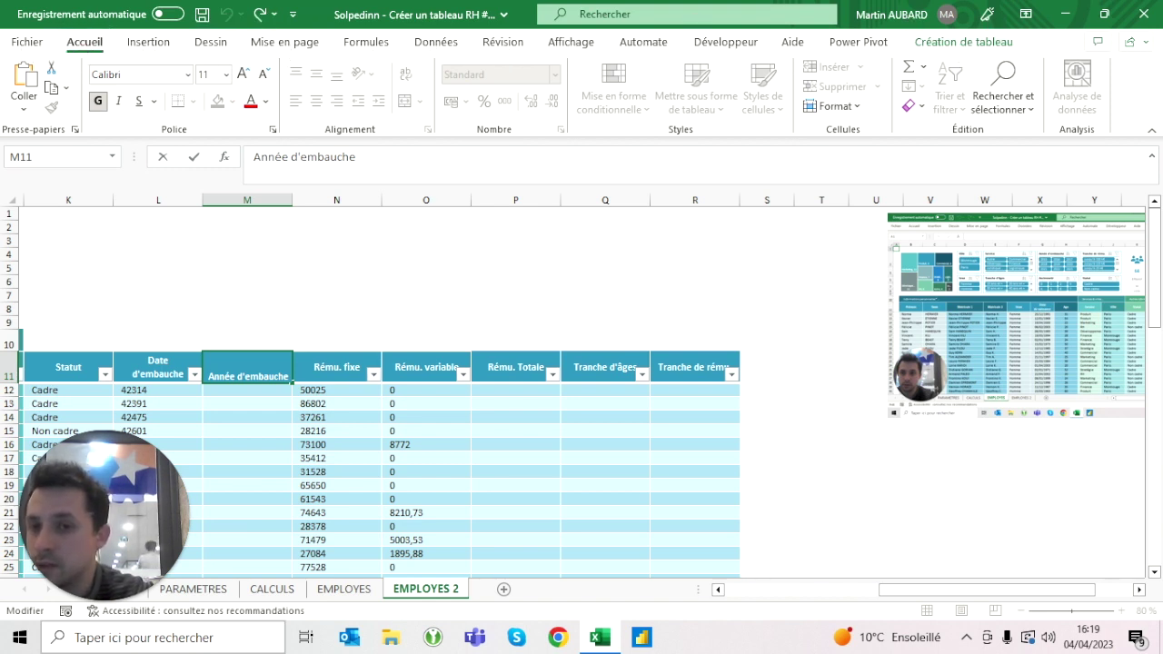
pyautogui.hotkey('alt', 'Return')
pyautogui.hotkey('ctrl', 'Return')
# Break the Rému. fixe, Rému. variable and Rému. Totale headers onto two lines.
pyautogui.press('Right')
pyautogui.press('Right')
pyautogui.press('Right')
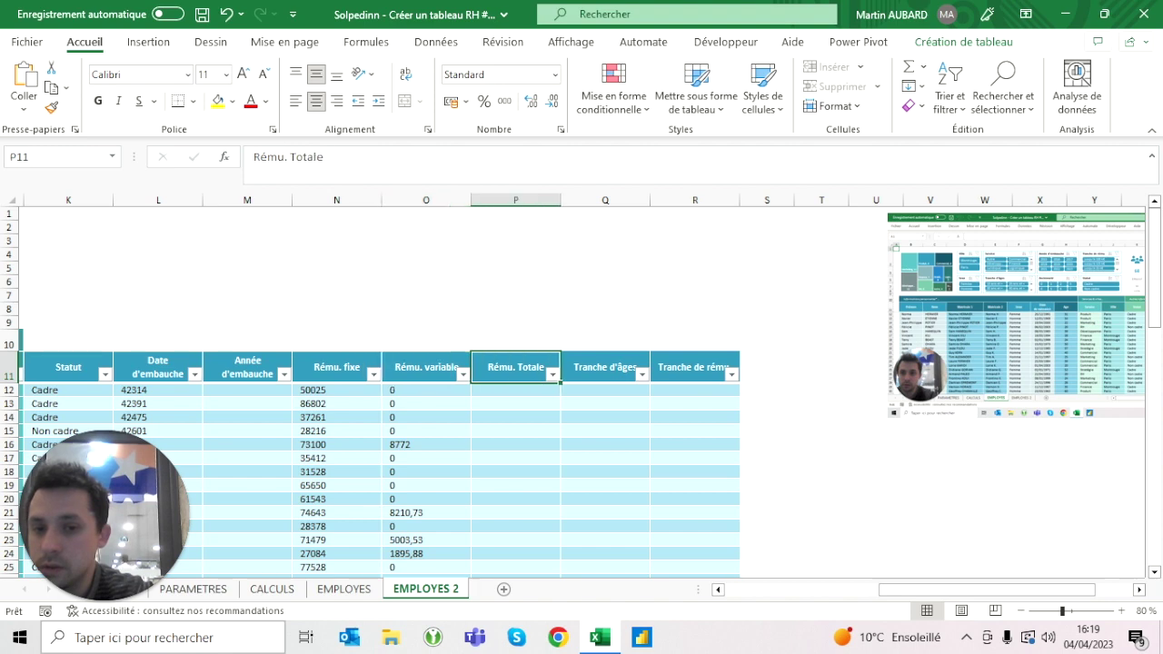
pyautogui.press('Left')
pyautogui.press('Left')
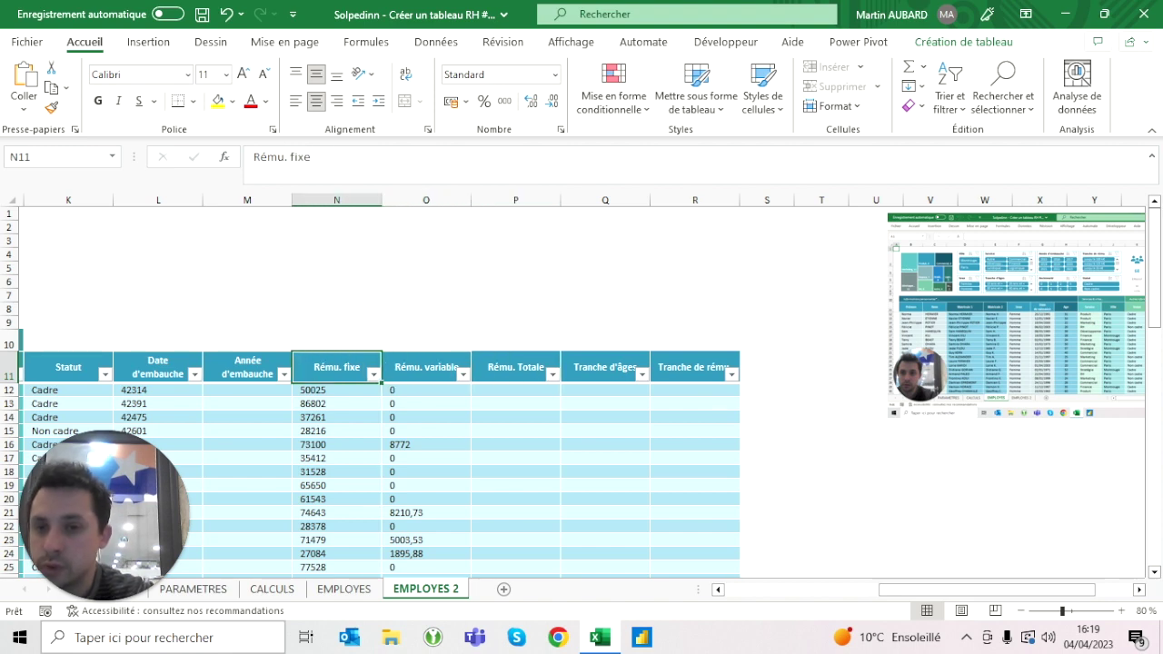
pyautogui.press('F2')
pyautogui.press('Left')
pyautogui.press('Left')
pyautogui.press('Left')
pyautogui.hotkey('alt', 'Return')
pyautogui.hotkey('ctrl', 'Return')
pyautogui.press('Right')
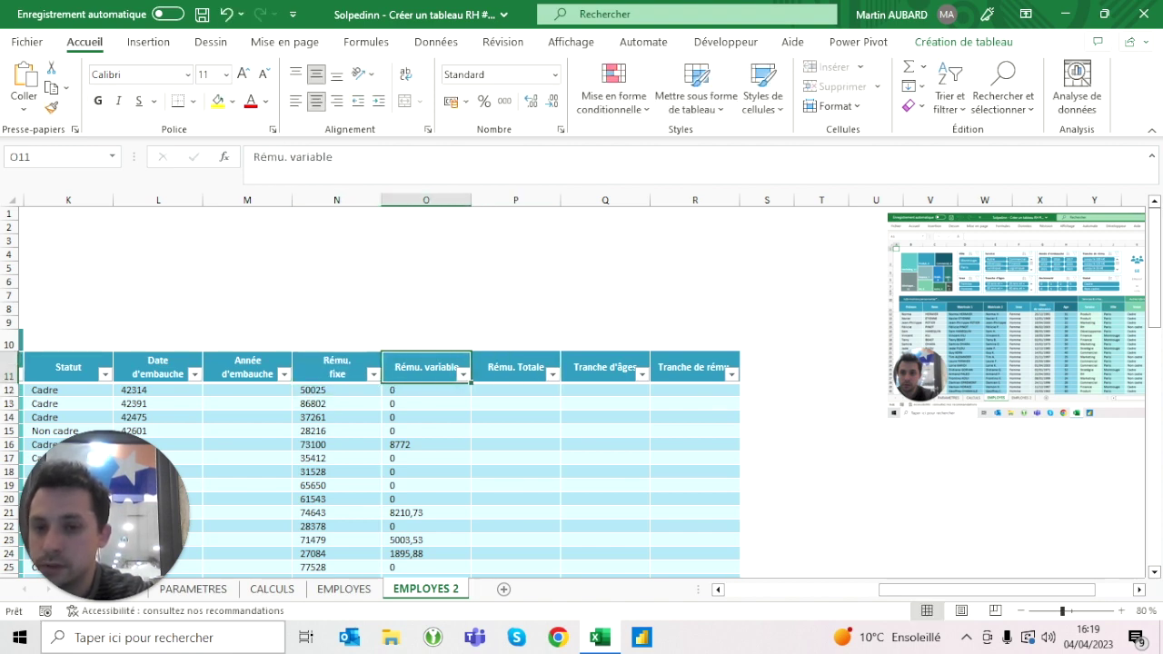
pyautogui.press('F2')
pyautogui.press('Left')
pyautogui.press('Left')
pyautogui.press('Left')
pyautogui.hotkey('alt', 'Return')
pyautogui.hotkey('ctrl', 'Return')
pyautogui.press('Right')
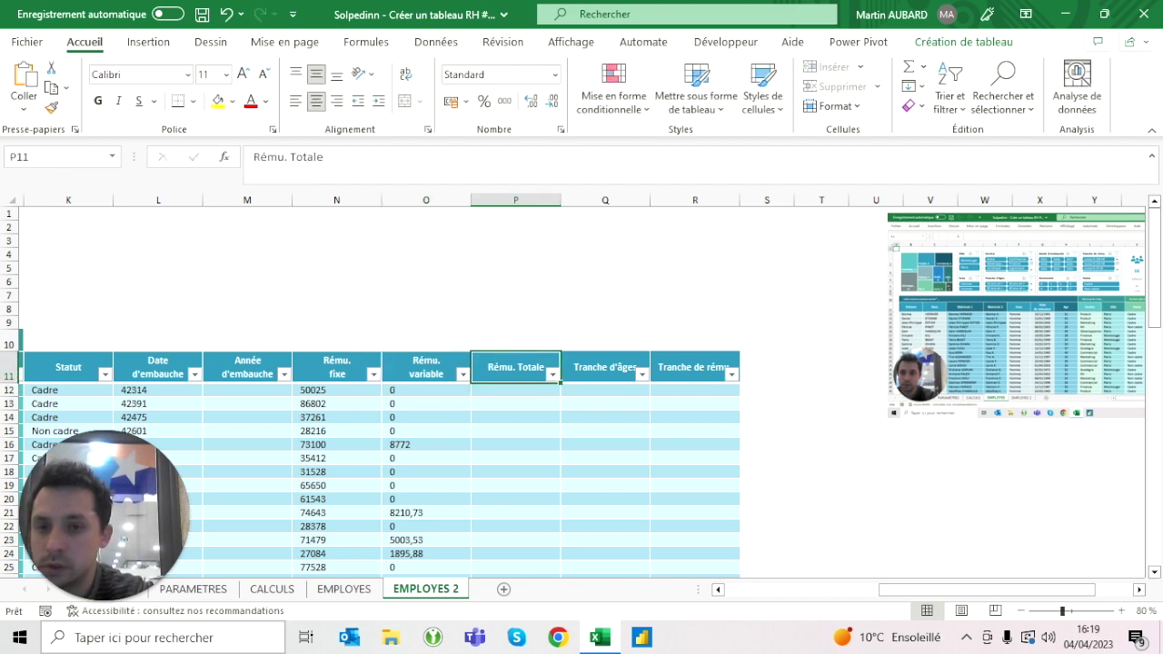
pyautogui.press('F2')
pyautogui.press('Left')
pyautogui.press('Left')
pyautogui.press('Left')
pyautogui.hotkey('alt', 'Return')
pyautogui.hotkey('ctrl', 'Return')
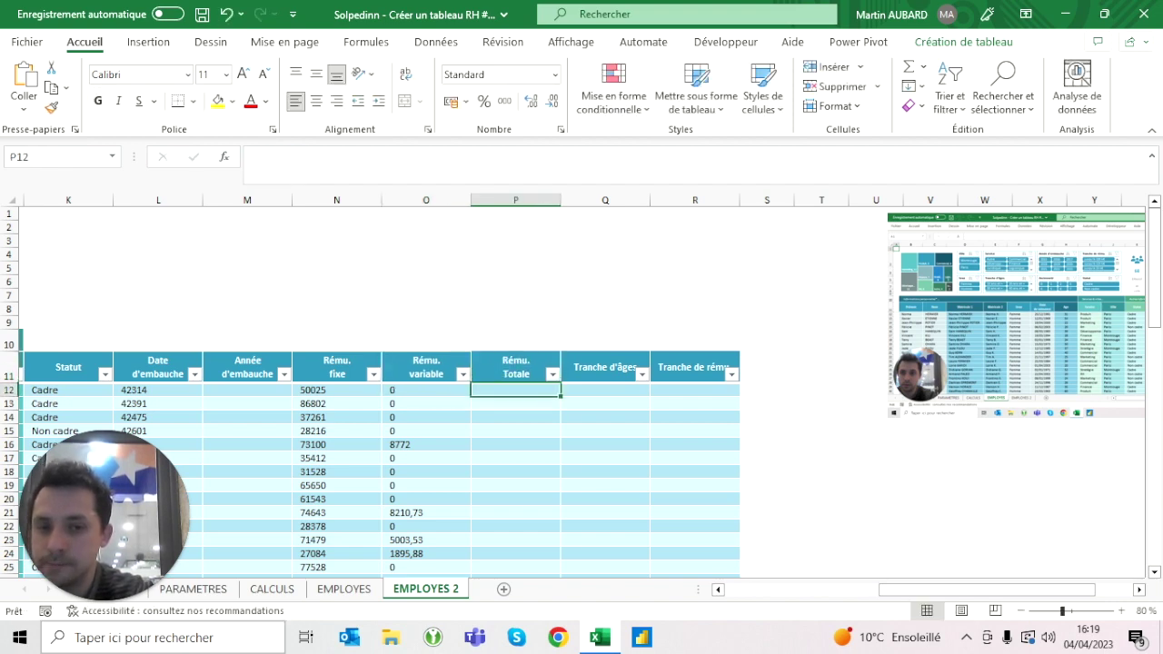
# Break the Tranche d'âges and Tranche de rému. headers onto two lines.
pyautogui.press('Right')
pyautogui.press('F2')
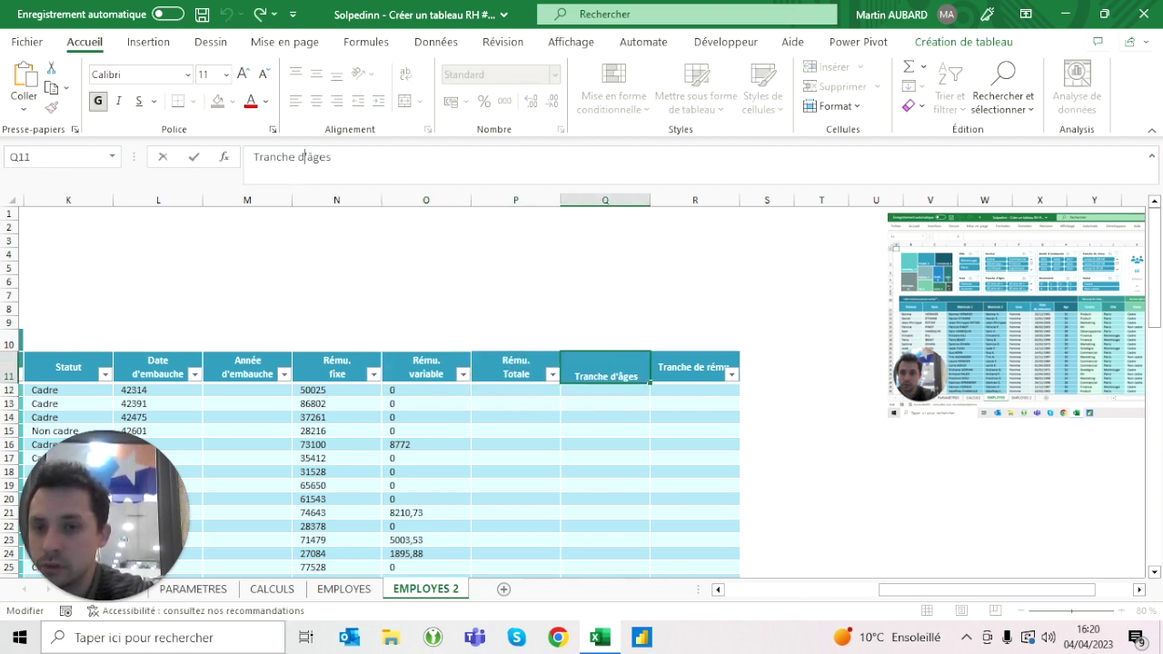
pyautogui.hotkey('alt', 'Return')
pyautogui.hotkey('ctrl', 'Return')
pyautogui.press('Right')
pyautogui.press('Right')
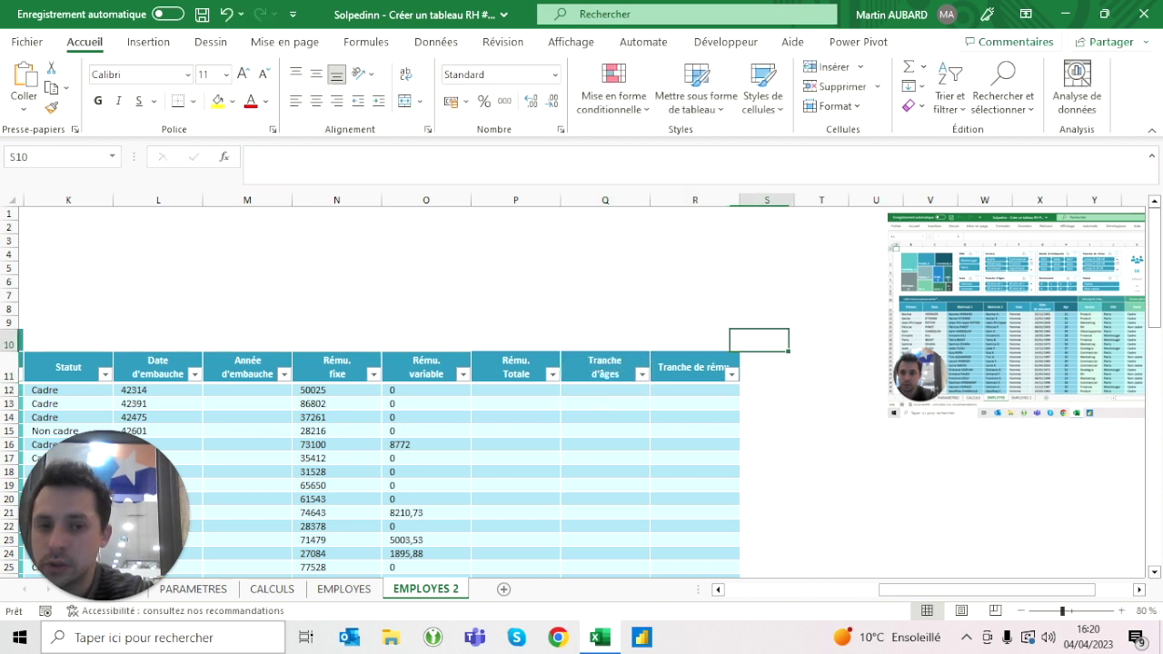
pyautogui.press('Left')
pyautogui.click(289, 157)
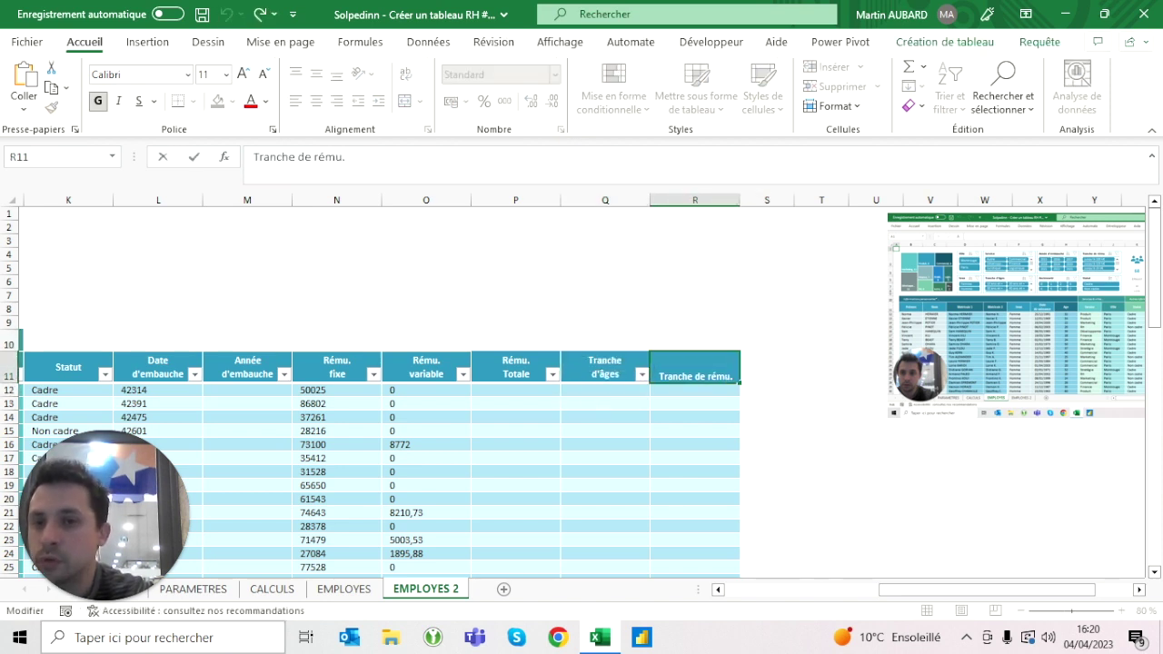
pyautogui.hotkey('alt', 'Return')
pyautogui.hotkey('ctrl', 'Return')
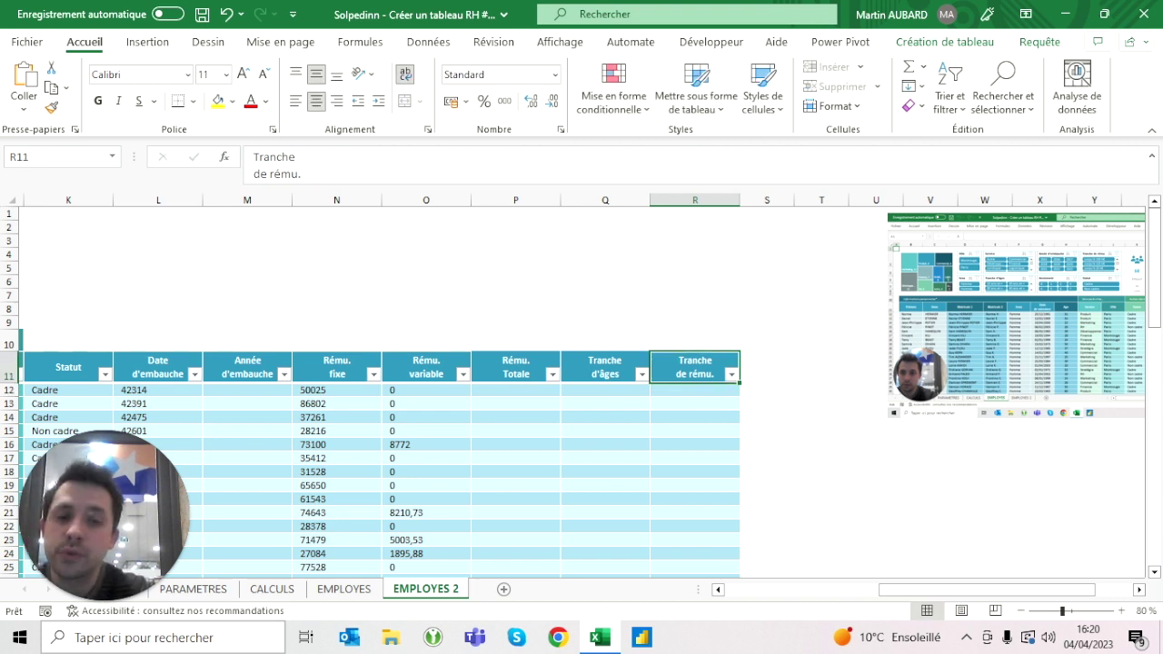
pyautogui.press('Left')
pyautogui.press('Left')
pyautogui.press('Left')
pyautogui.press('Left')
pyautogui.press('Left')
pyautogui.press('Left')
pyautogui.press('Left')
pyautogui.press('Left')
pyautogui.press('Left')
pyautogui.press('Right')
pyautogui.press('Right')
pyautogui.press('Right')
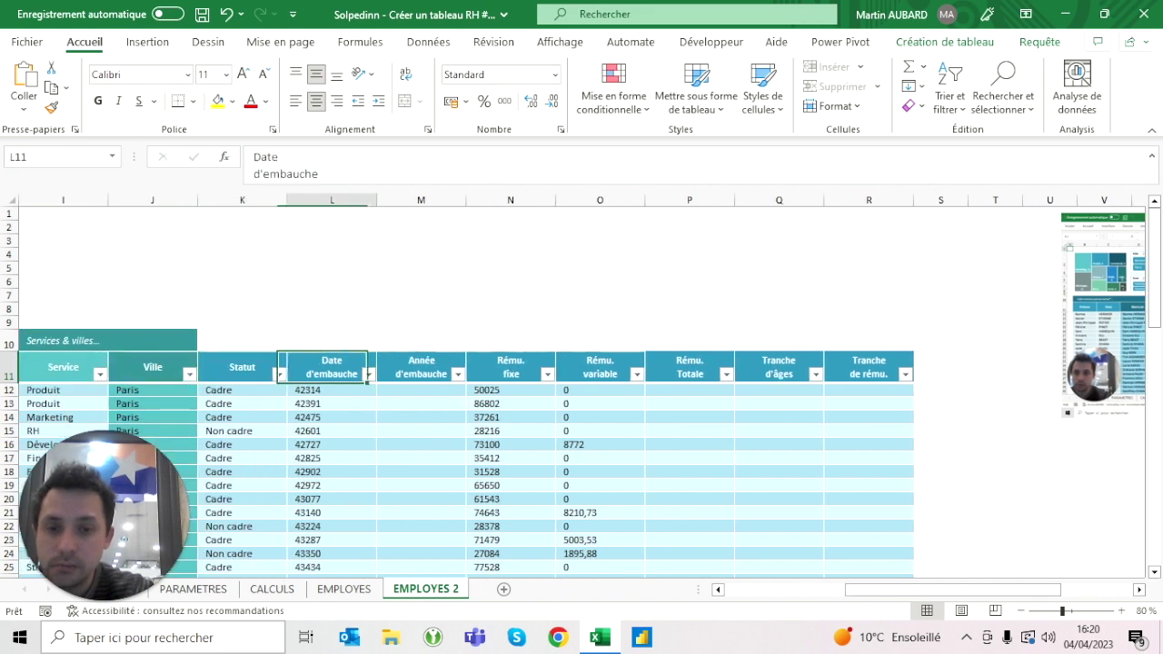
pyautogui.press('Right')
pyautogui.press('Down')
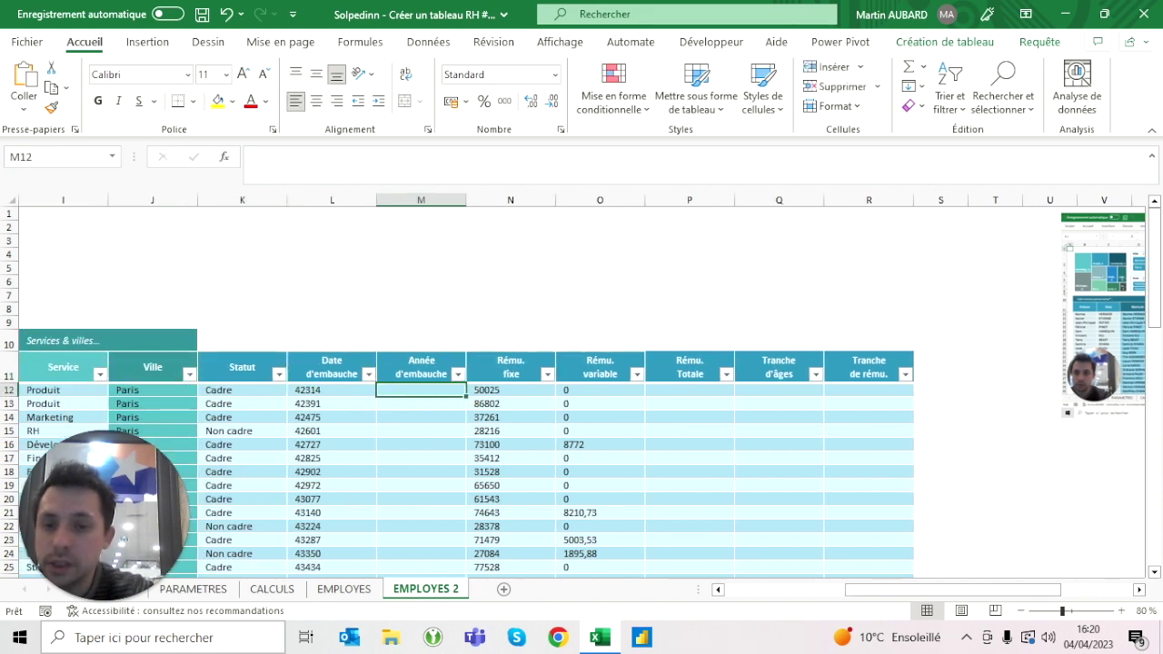
# Fill the row 10 band above the new headers dark teal and set a border colour.
pyautogui.click(242, 367)
pyautogui.moveTo(242, 340); pyautogui.dragTo(869, 339)
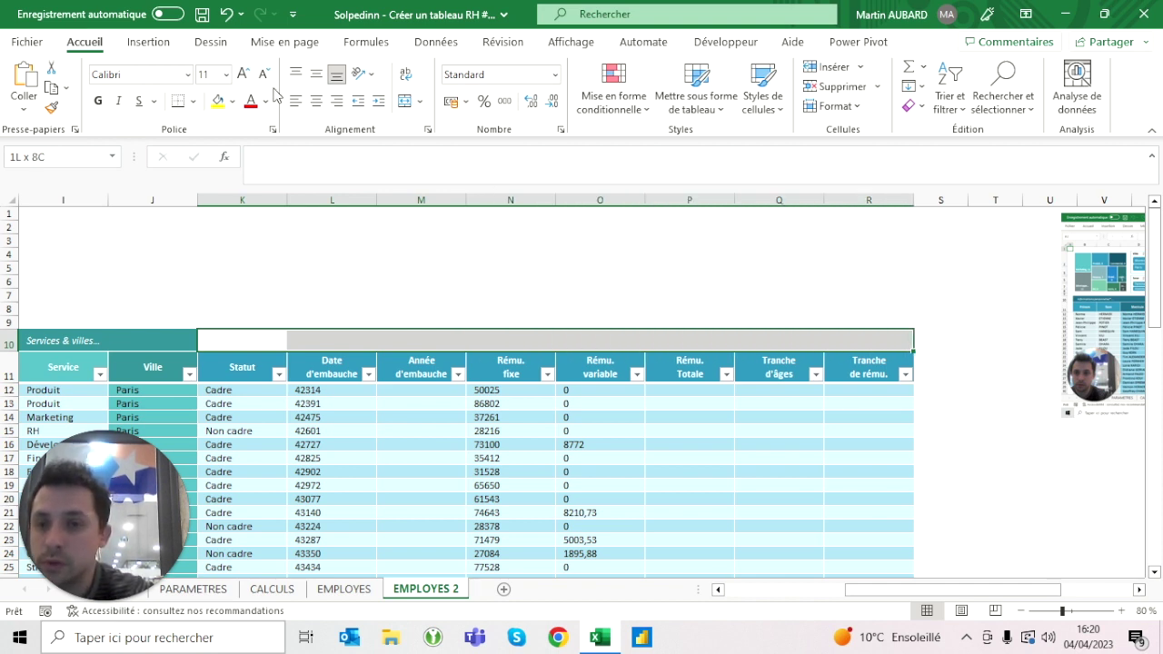
pyautogui.click(232, 101)
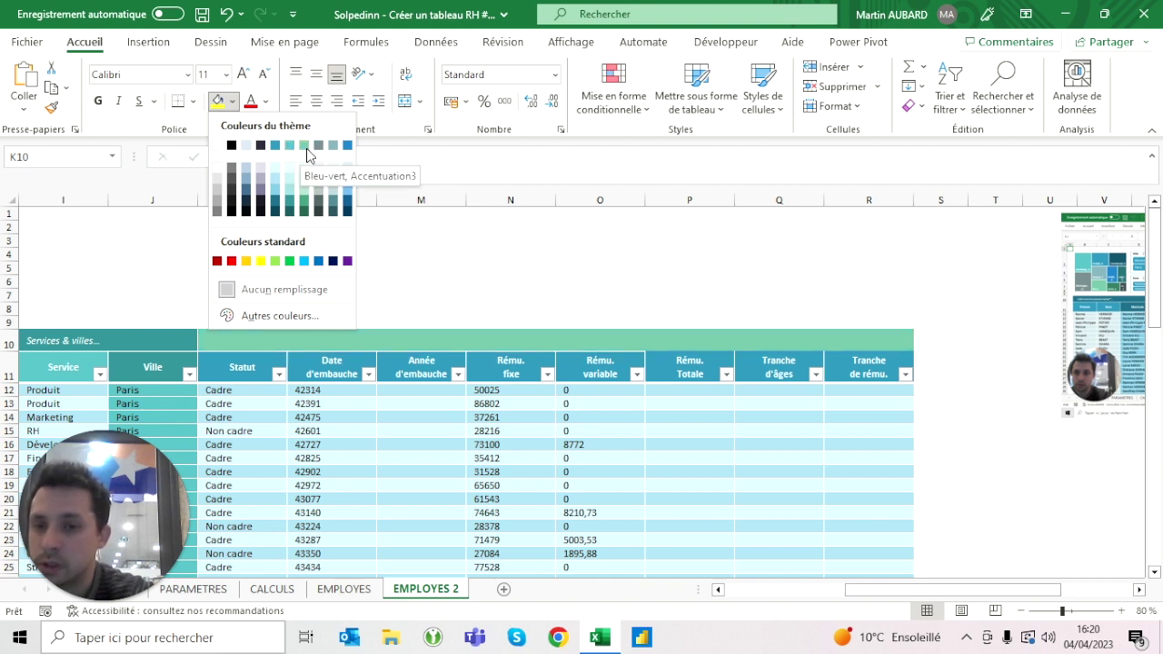
pyautogui.click(306, 204)
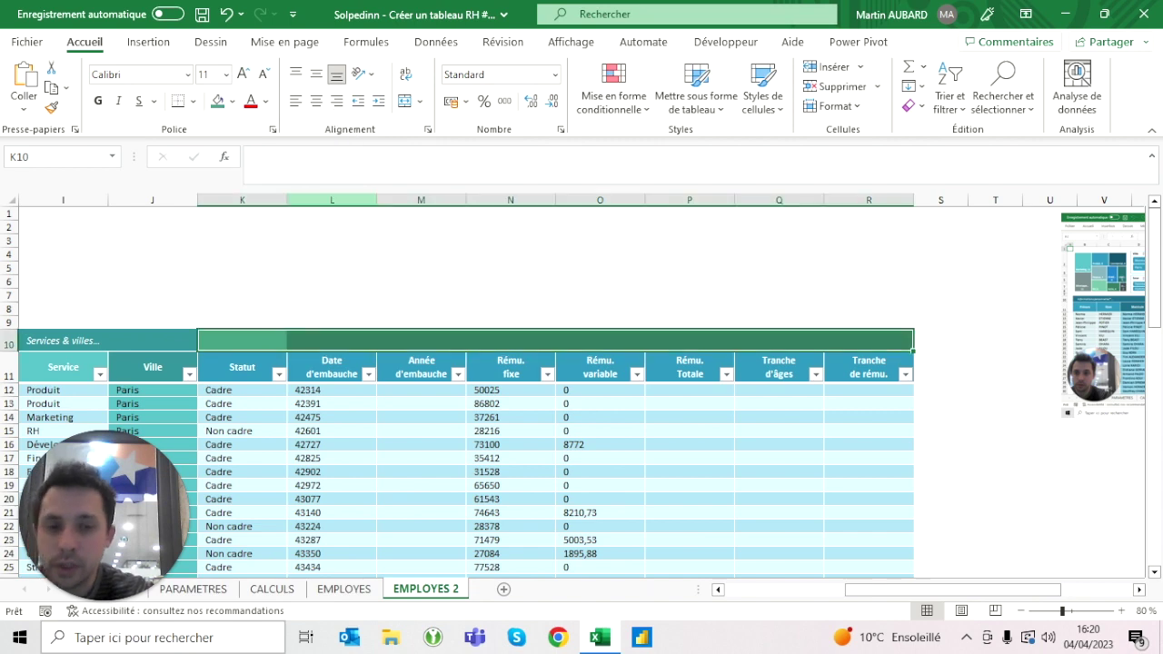
pyautogui.click(192, 101)
pyautogui.moveTo(272, 563)
pyautogui.click(416, 459)
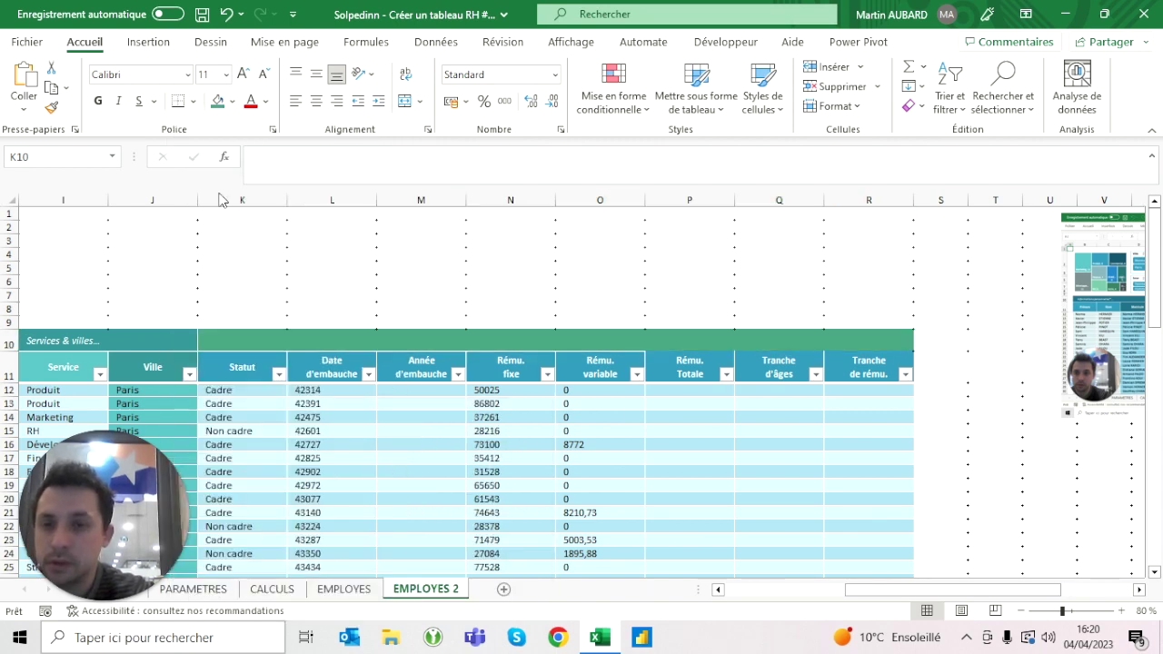
pyautogui.click(179, 105)
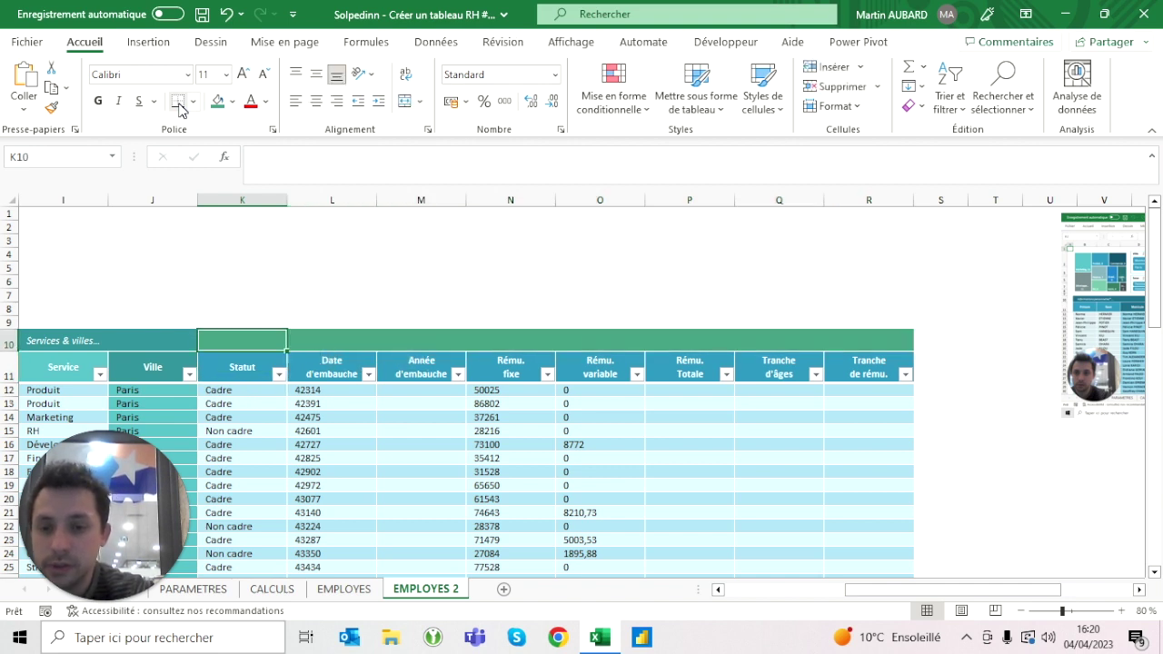
# Enter the label 'Autres informations...' in K10.
pyautogui.write('Autres informations')
pyautogui.press('Return')
pyautogui.press('Up')
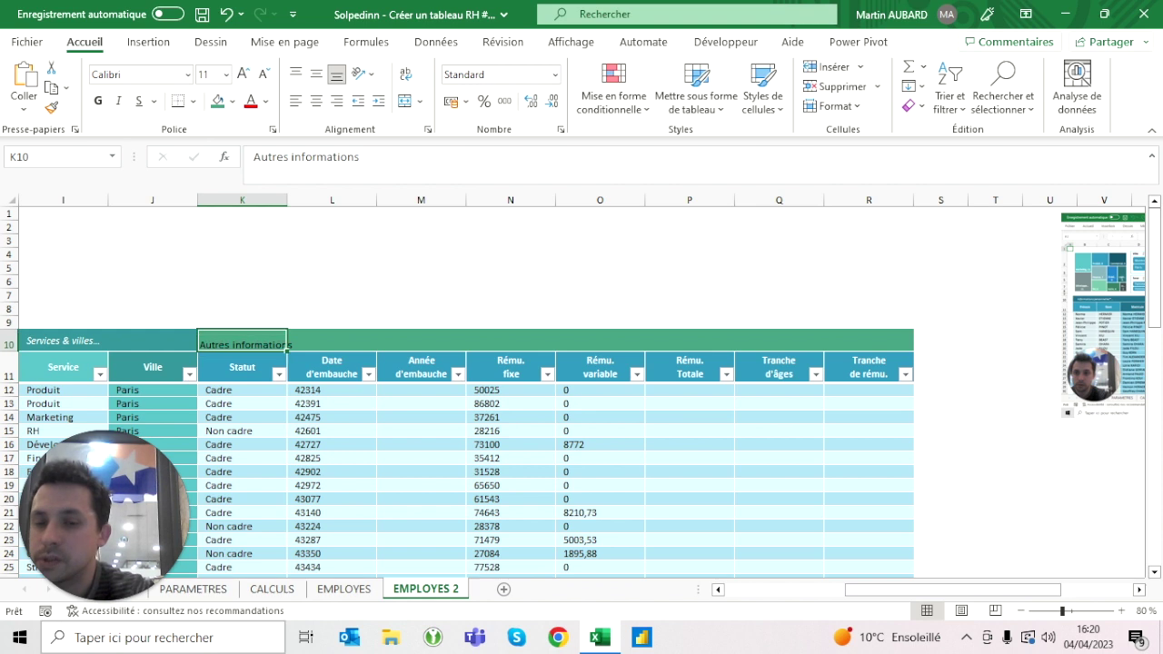
pyautogui.press('F2')
pyautogui.write('...')
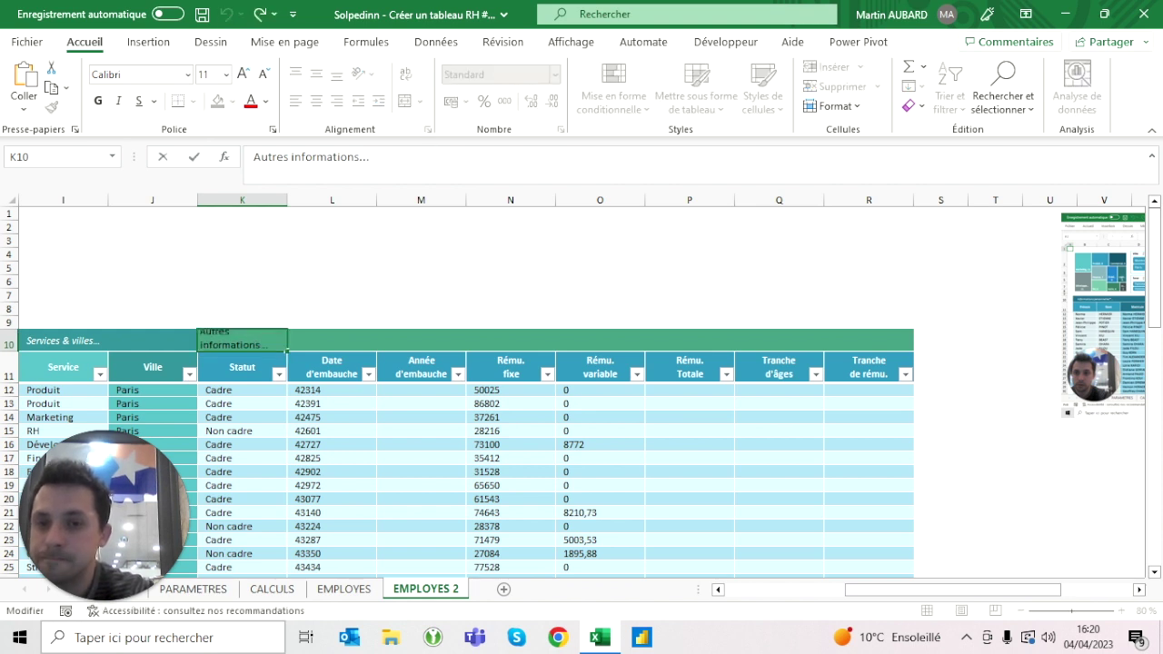
pyautogui.hotkey('ctrl', 'Return')
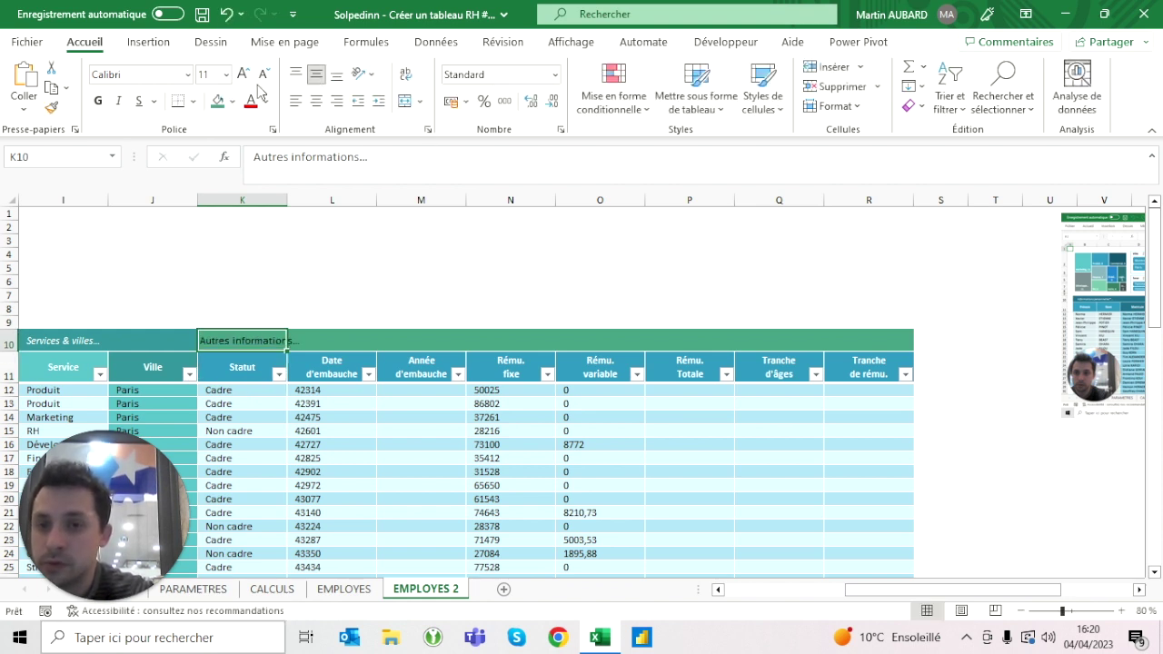
# Make the K10 label italic, left-aligned with an indent, and white.
pyautogui.click(388, 107)
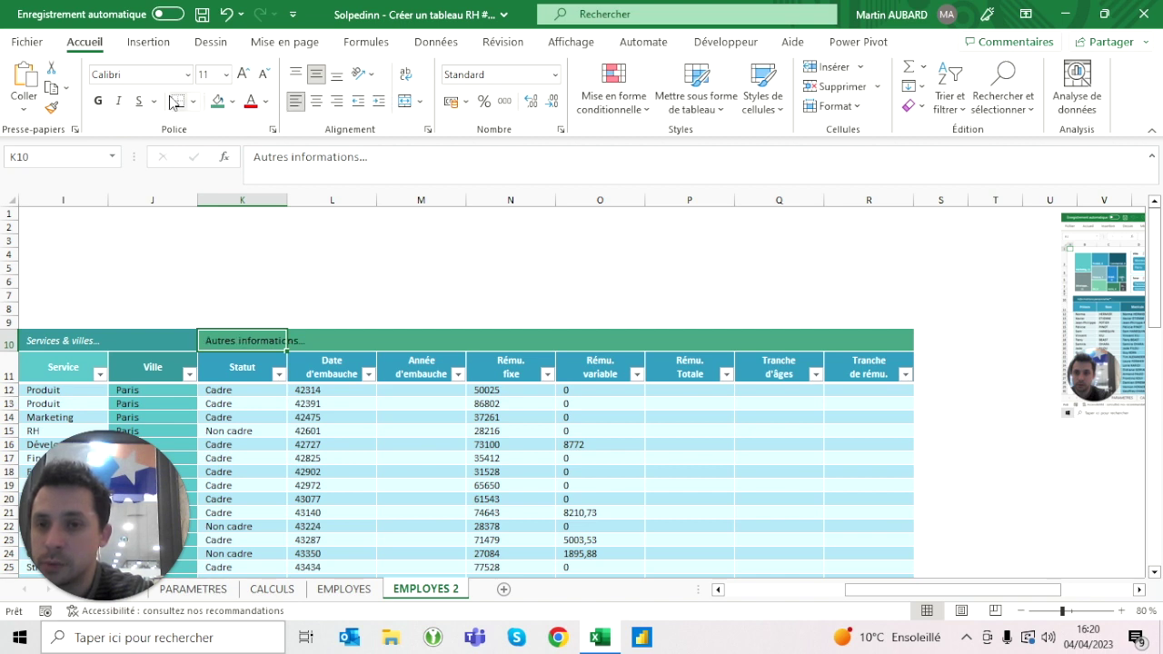
pyautogui.click(118, 101)
pyautogui.click(268, 106)
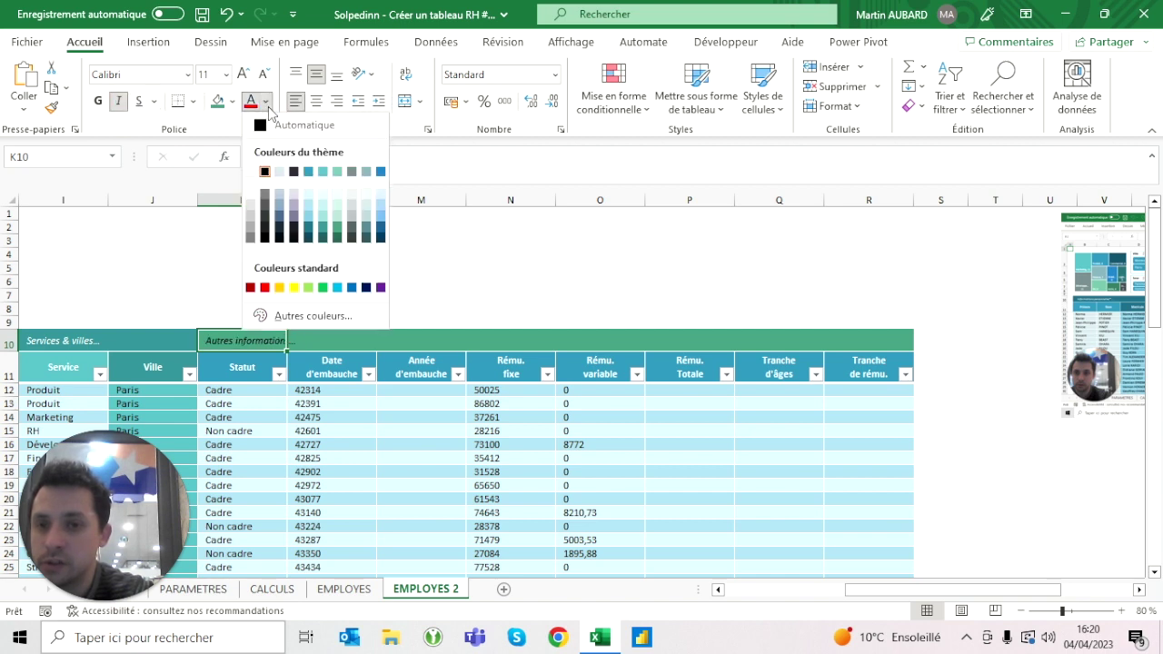
pyautogui.click(255, 167)
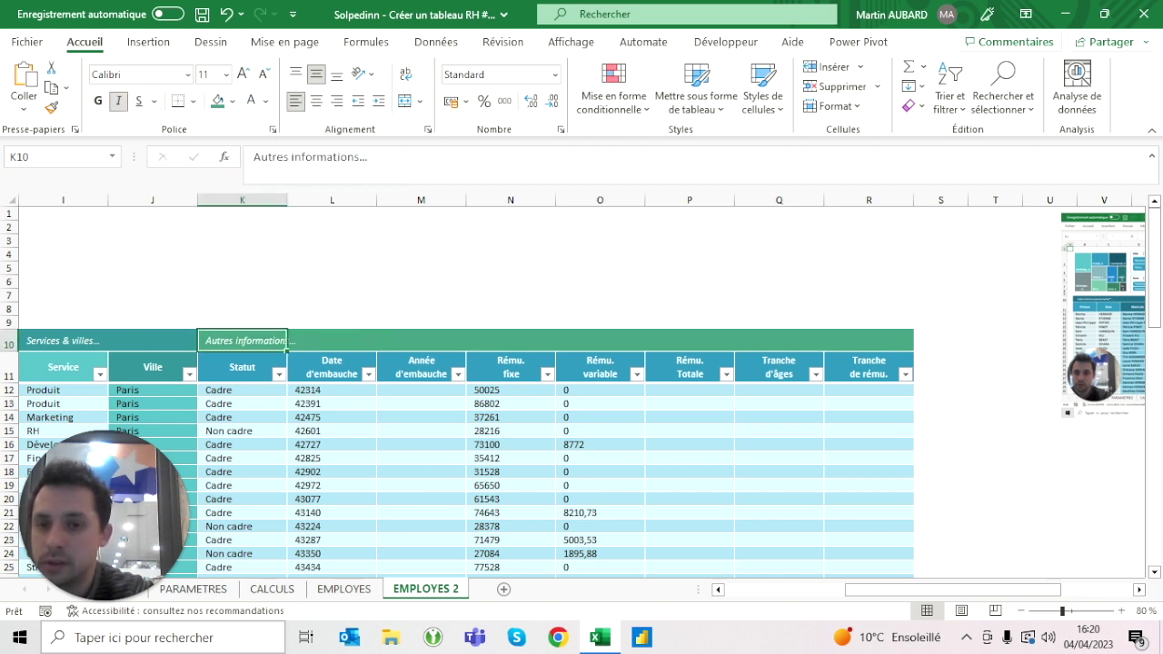
pyautogui.click(242, 367)
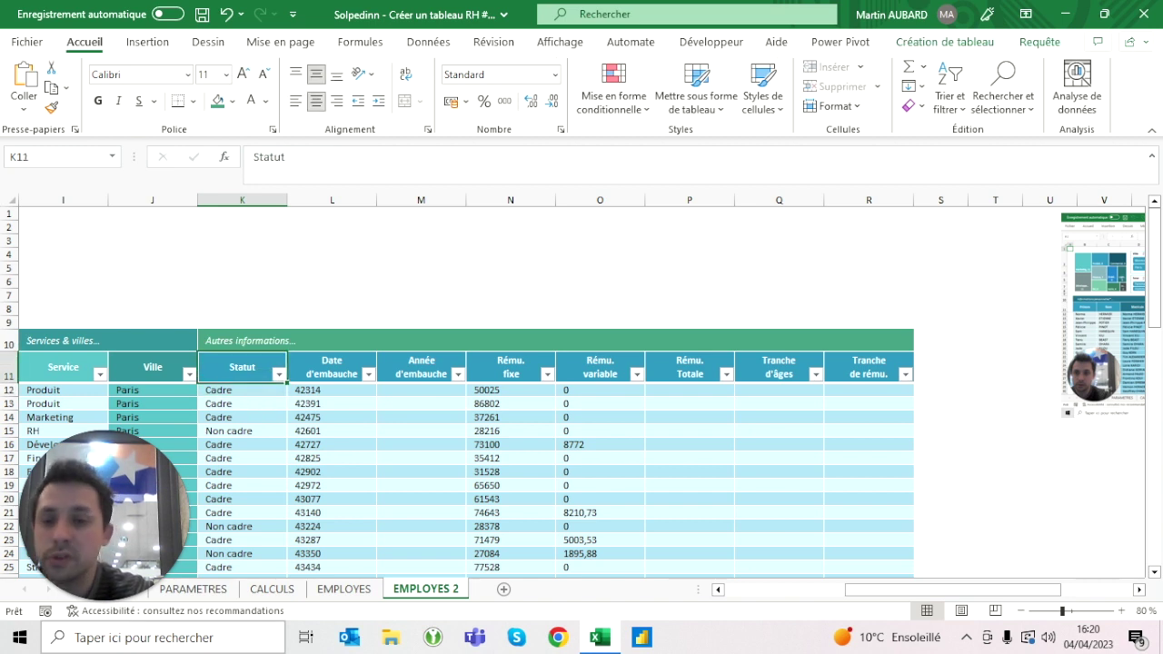
pyautogui.hotkey('ctrl', 'shift', 'Right')
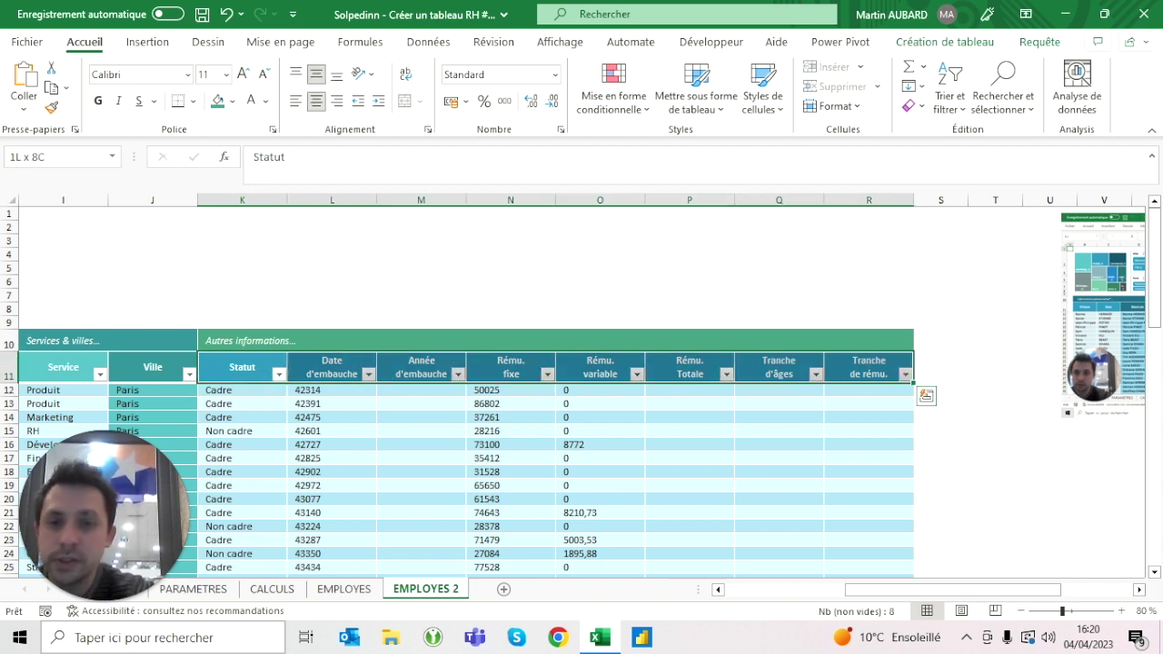
# Fill headers K11:R11 green, with M11 and P11:R11 darker green.
pyautogui.click(234, 102)
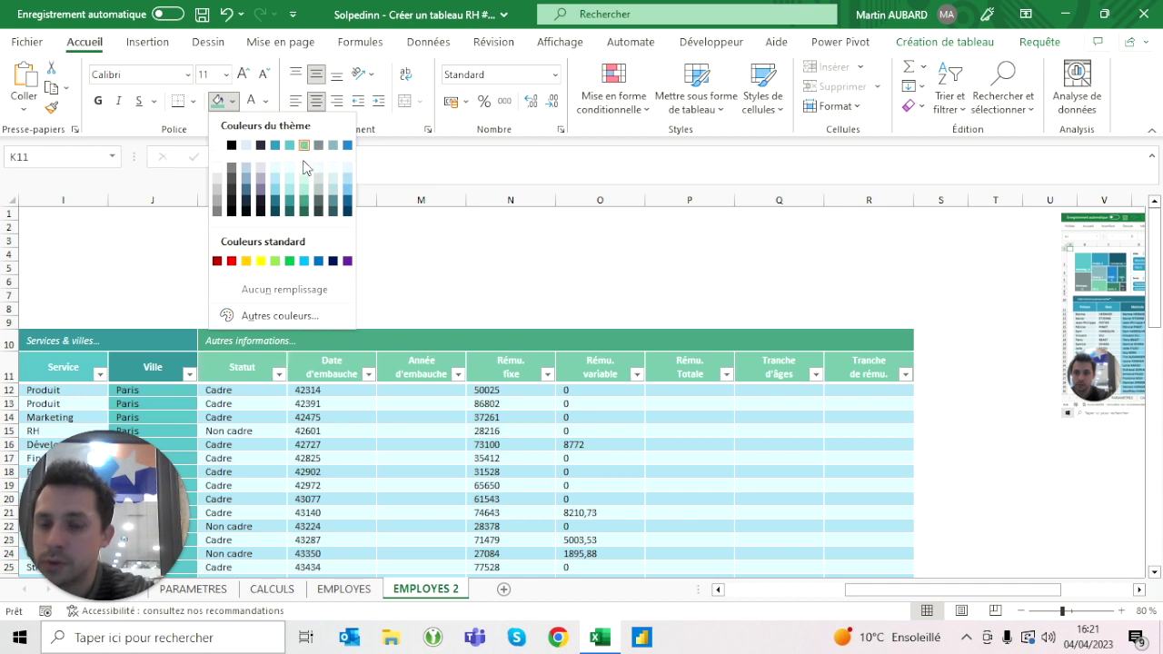
pyautogui.click(303, 182)
pyautogui.press('Right')
pyautogui.press('Right')
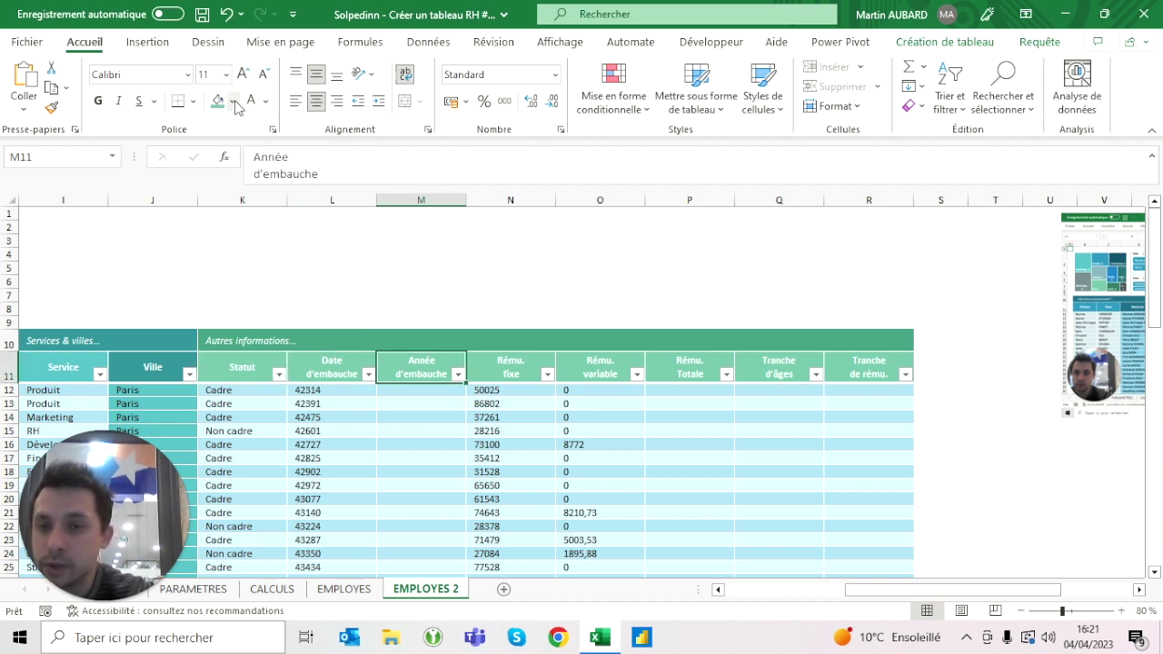
pyautogui.click(233, 101)
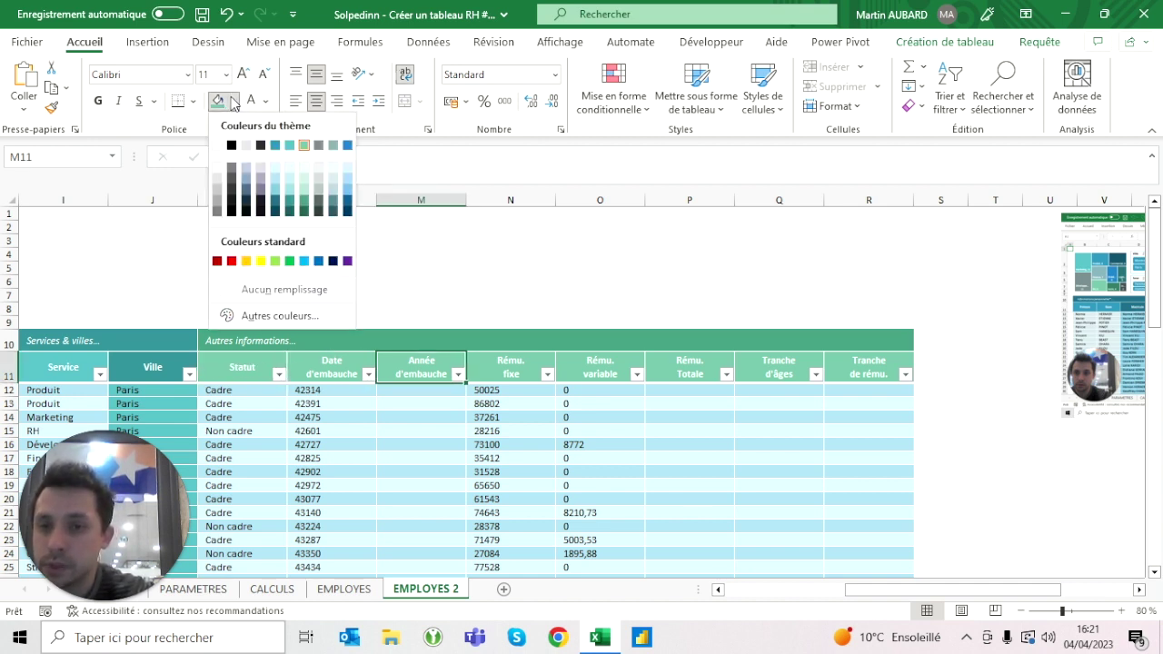
pyautogui.click(304, 197)
pyautogui.press('Right')
pyautogui.press('Right')
pyautogui.press('Right')
pyautogui.hotkey('shift', 'Right')
pyautogui.hotkey('shift', 'Right')
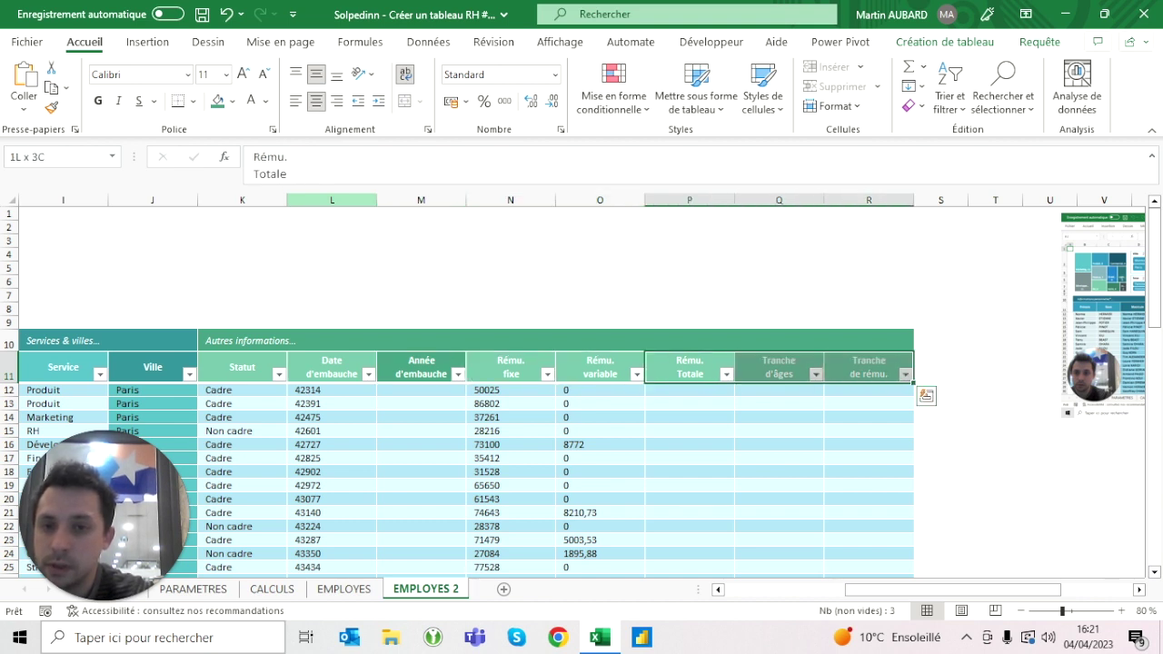
pyautogui.click(219, 102)
# Give the first Année d'embauche data cell M12 a light green fill.
pyautogui.press('Left')
pyautogui.press('Left')
pyautogui.press('Left')
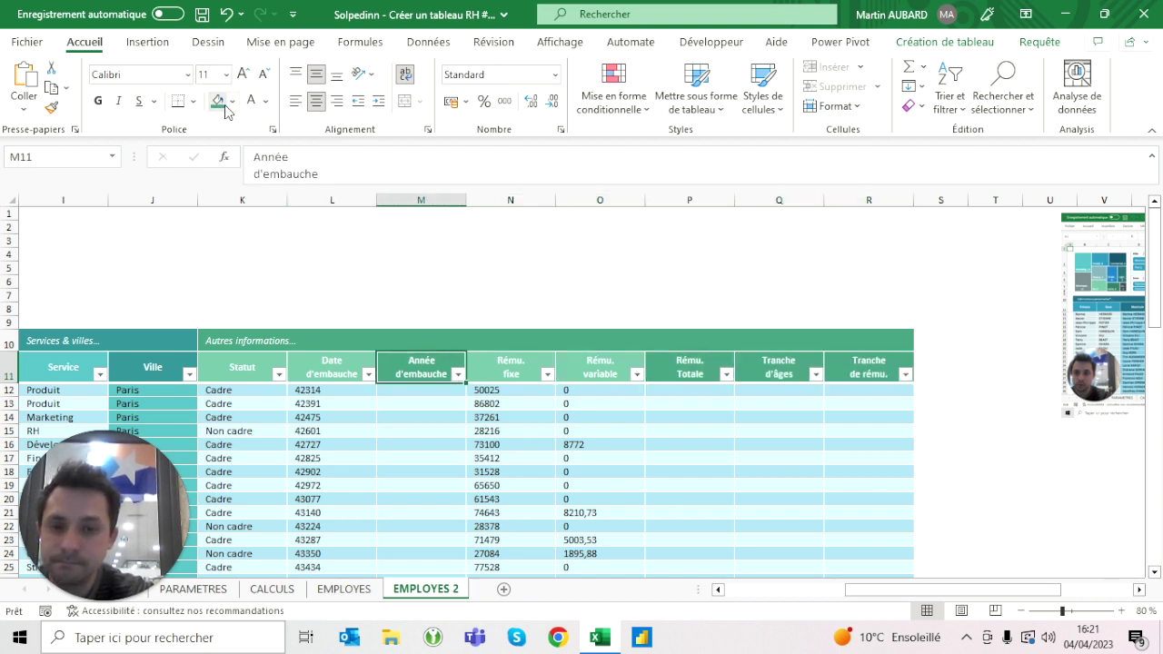
pyautogui.press('Down')
pyautogui.click(233, 100)
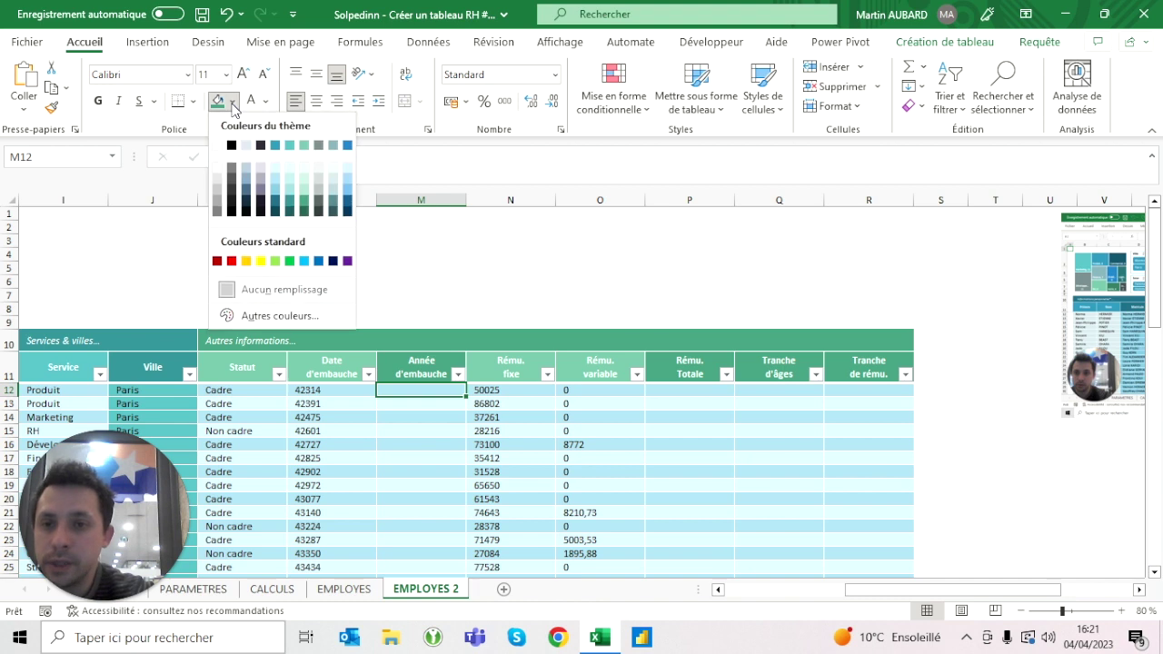
pyautogui.click(304, 194)
pyautogui.press('Right')
pyautogui.press('Left')
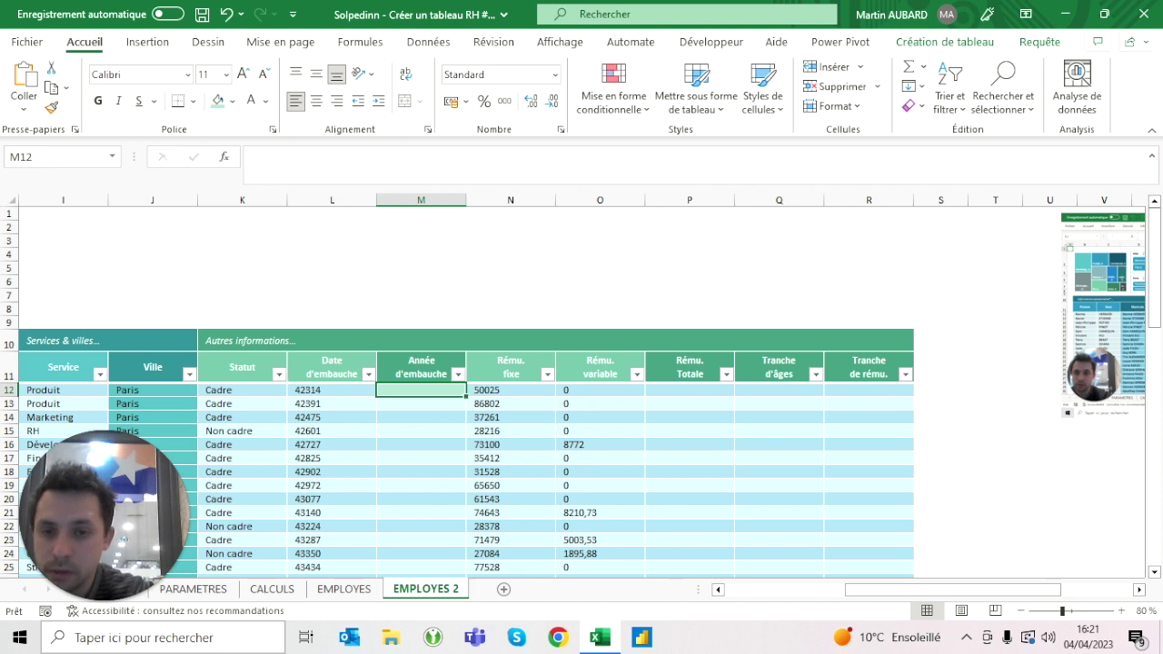
pyautogui.press('Down')
pyautogui.press('Down')
pyautogui.press('Up')
pyautogui.press('Up')
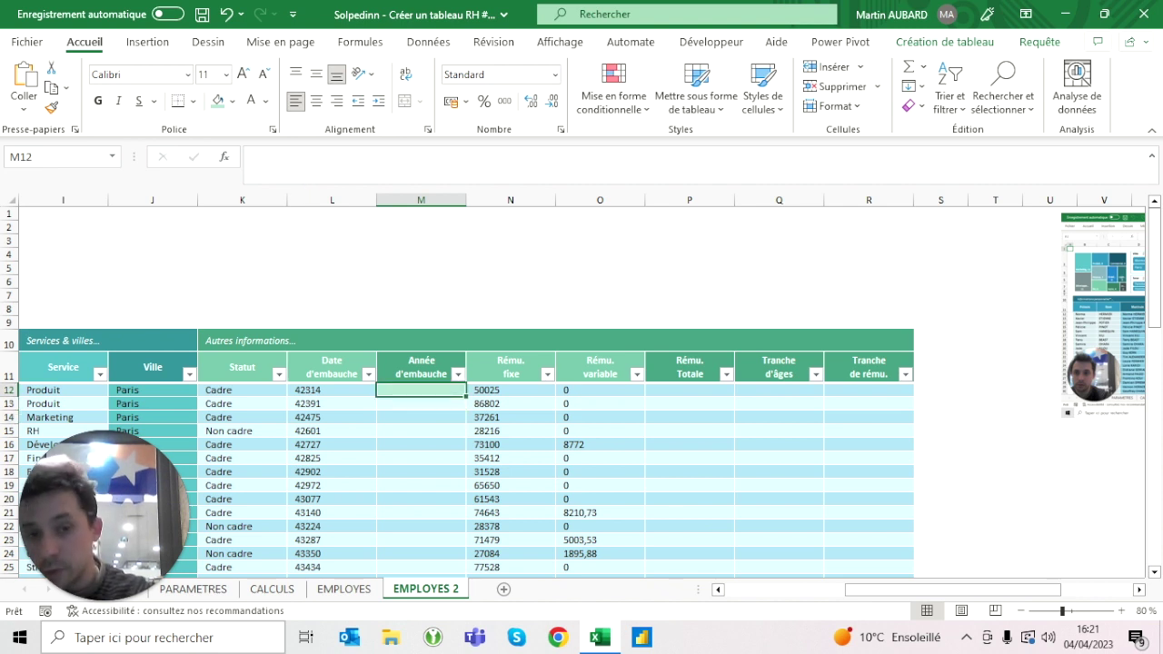
# Fill P12:R14 and M12:M14 light green.
pyautogui.moveTo(690, 390); pyautogui.dragTo(869, 389)
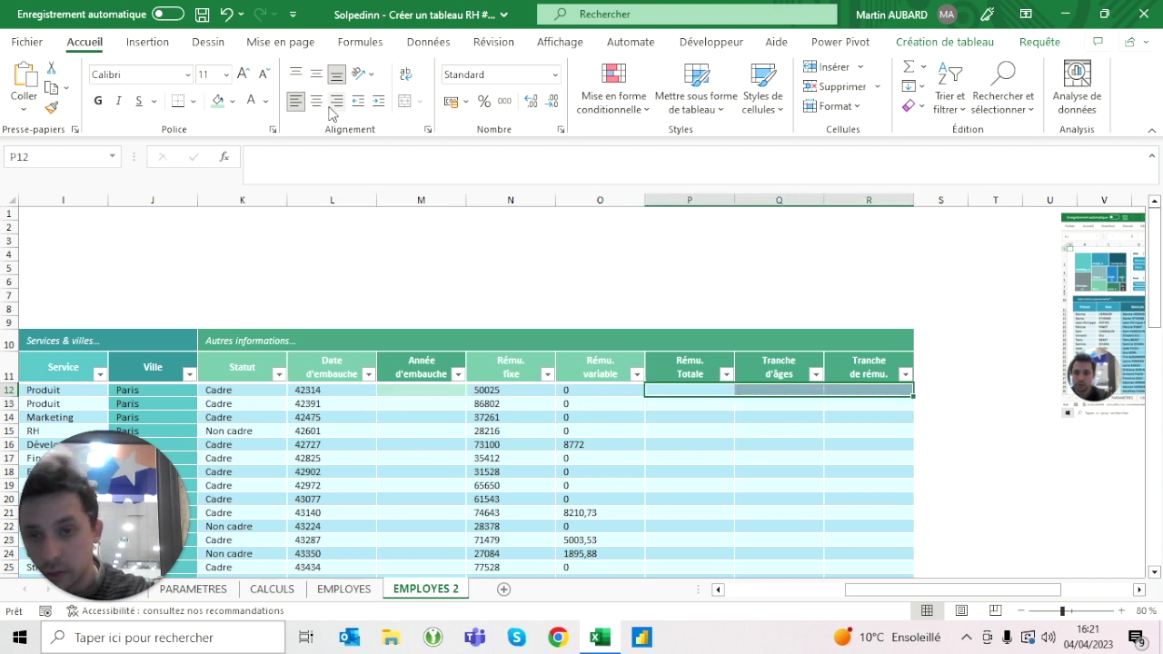
pyautogui.hotkey('shift', 'Down')
pyautogui.hotkey('shift', 'Down')
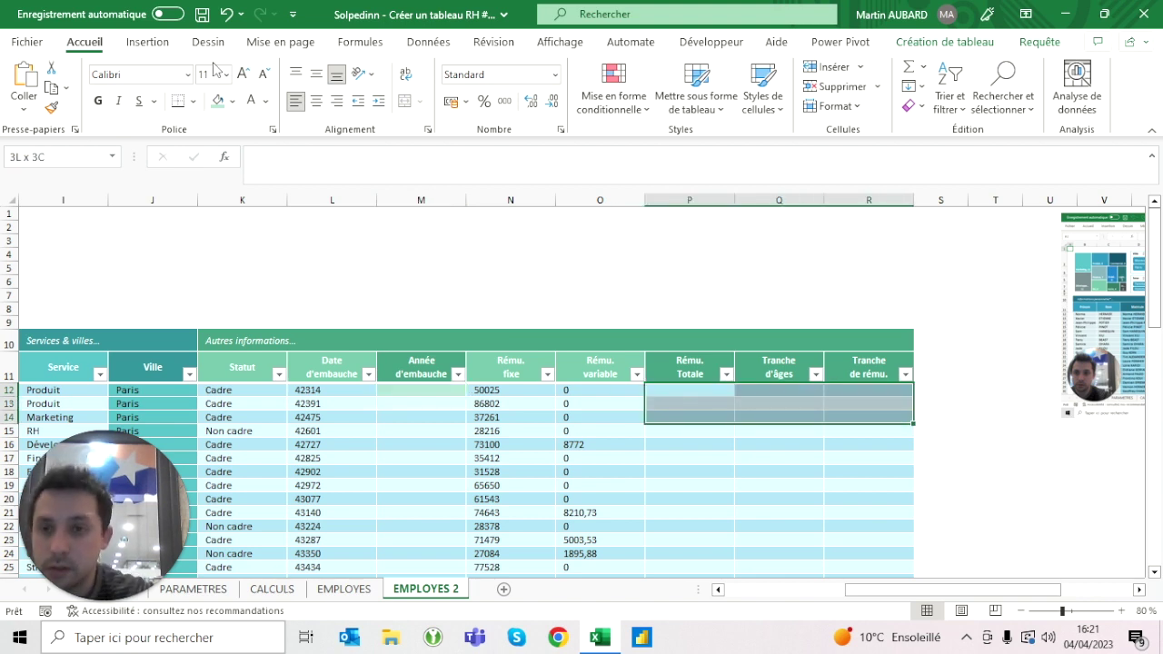
pyautogui.click(217, 100)
pyautogui.click(331, 498)
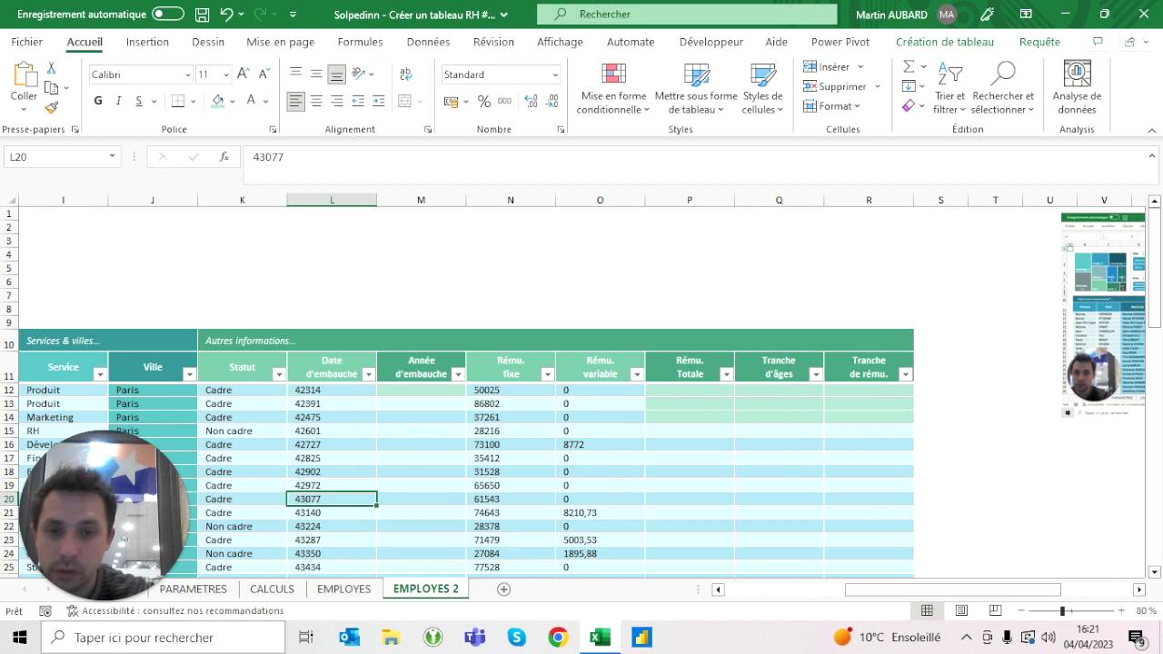
pyautogui.moveTo(421, 389); pyautogui.dragTo(421, 417)
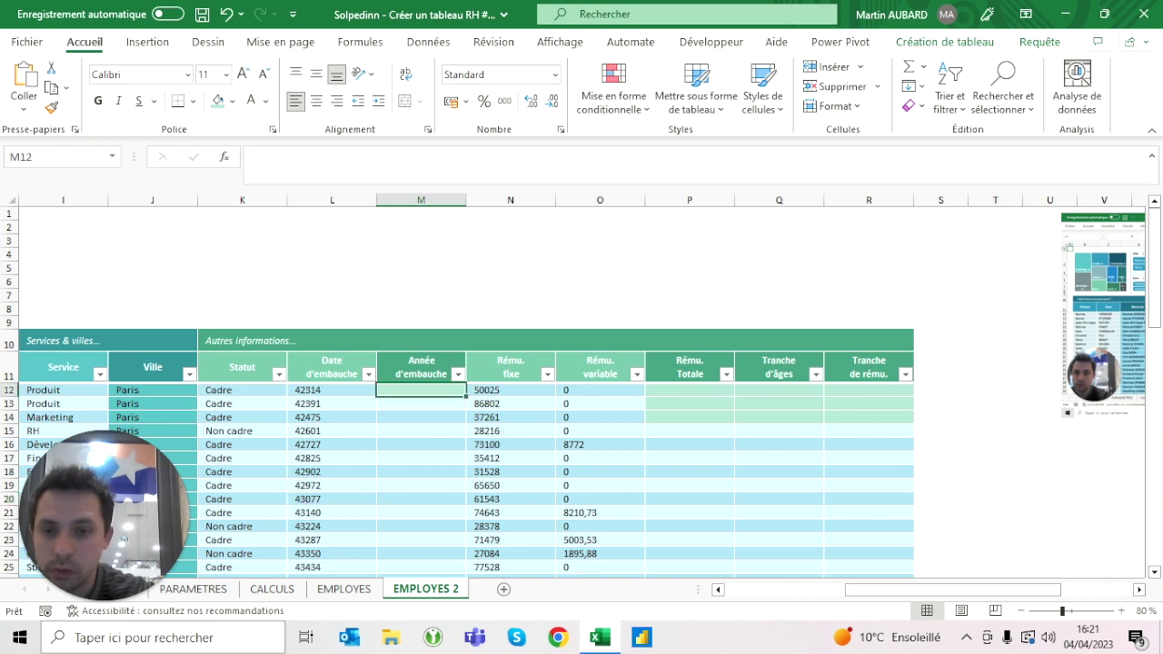
pyautogui.click(218, 102)
pyautogui.click(421, 268)
pyautogui.press('Down')
pyautogui.press('Down')
pyautogui.press('Down')
pyautogui.press('Down')
pyautogui.press('Down')
pyautogui.press('Down')
pyautogui.press('Down')
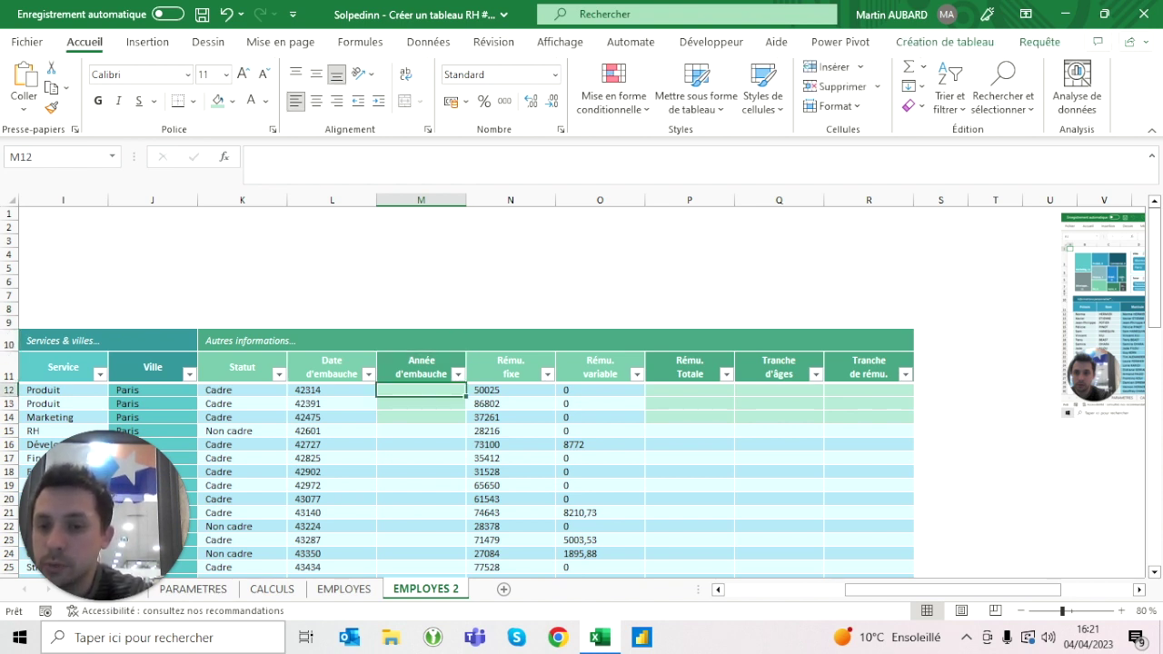
pyautogui.press('Left')
pyautogui.hotkey('ctrl', 'shift', 'Down')
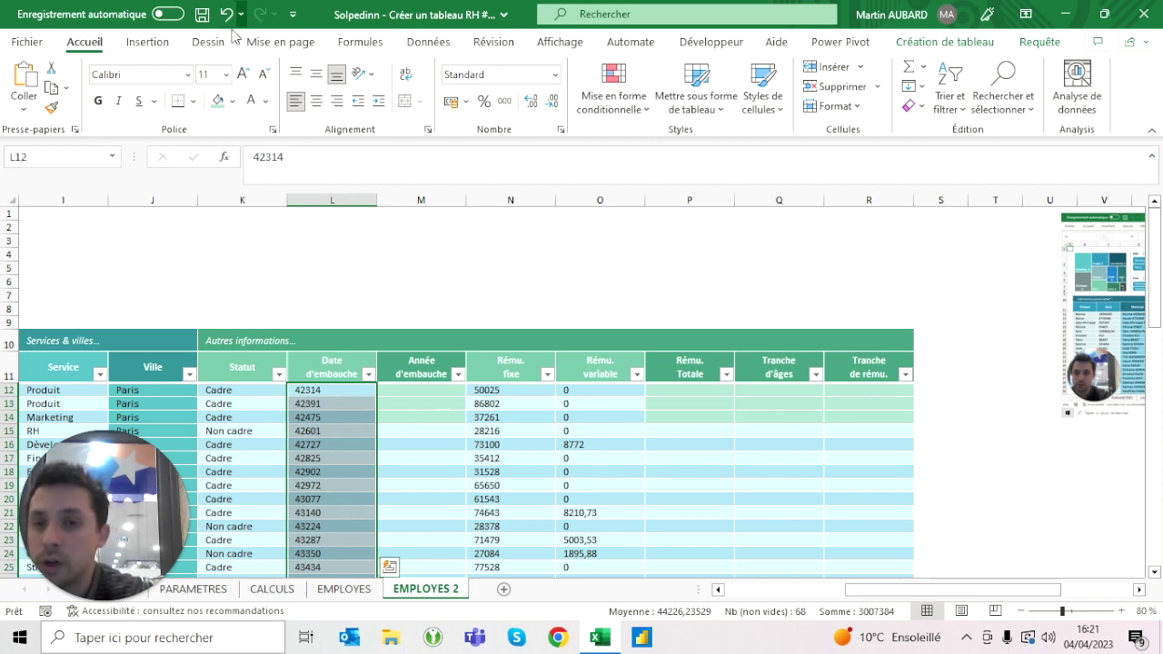
pyautogui.click(554, 75)
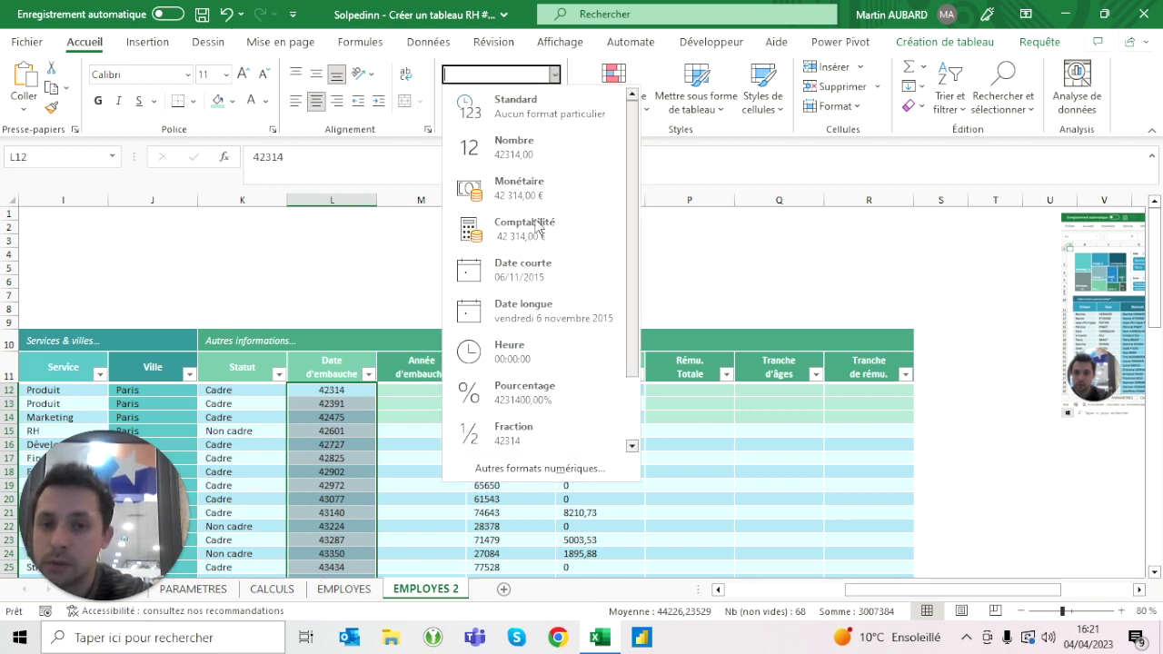
pyautogui.click(527, 281)
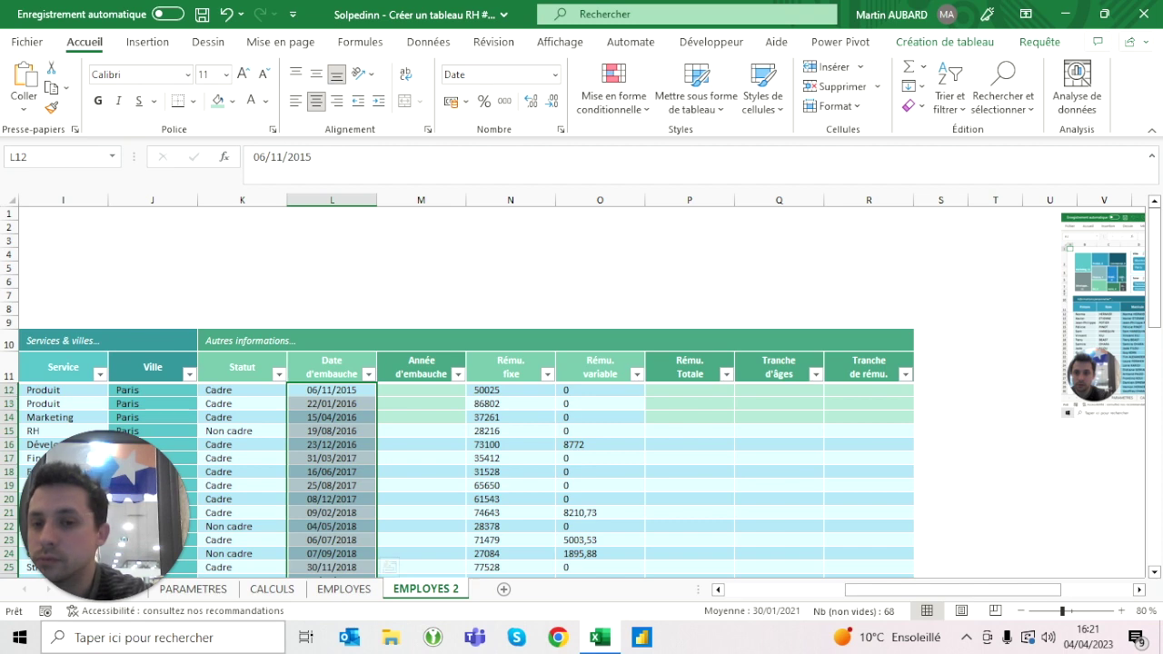
pyautogui.click(331, 390)
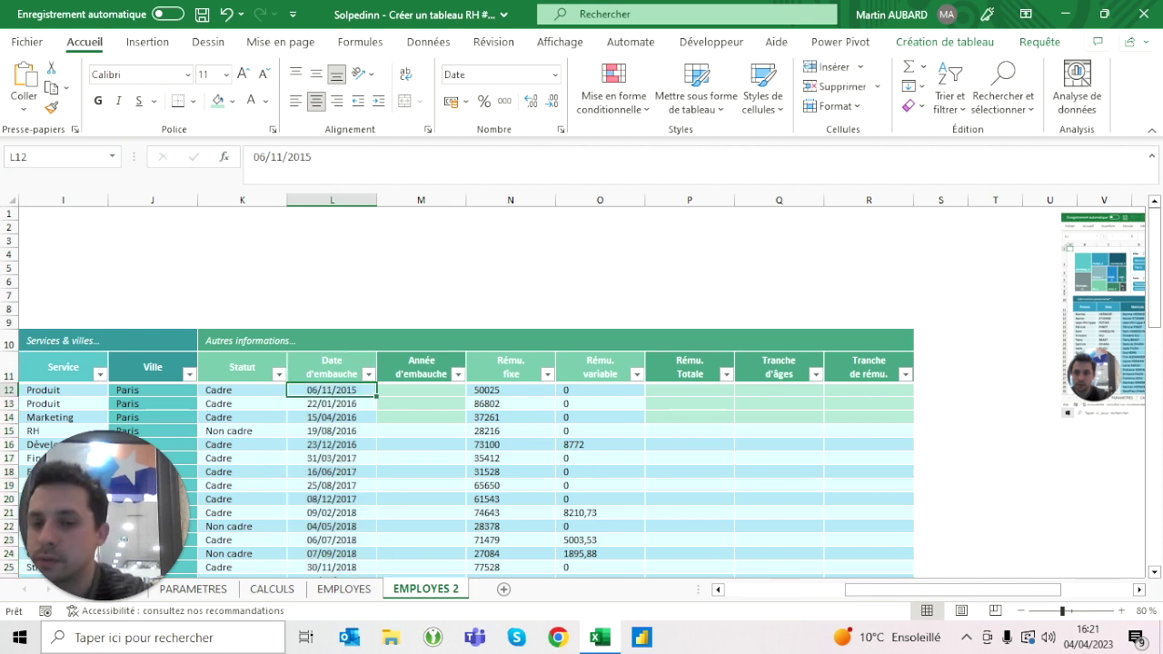
pyautogui.click(421, 390)
pyautogui.write('=ann')
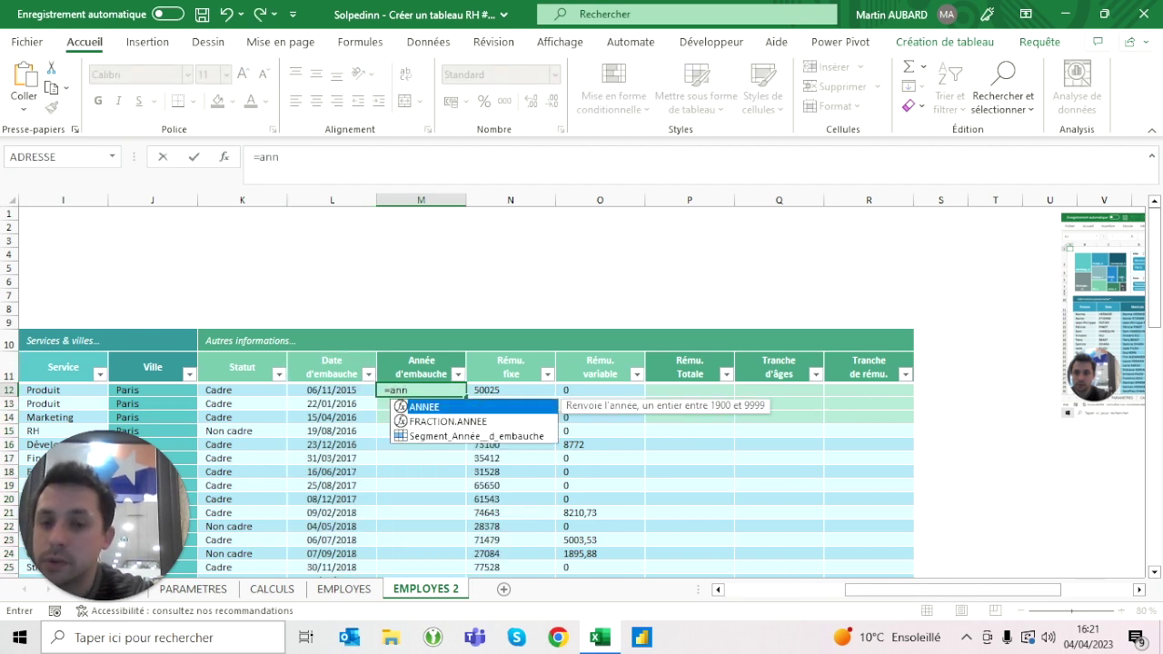
pyautogui.press('Tab')
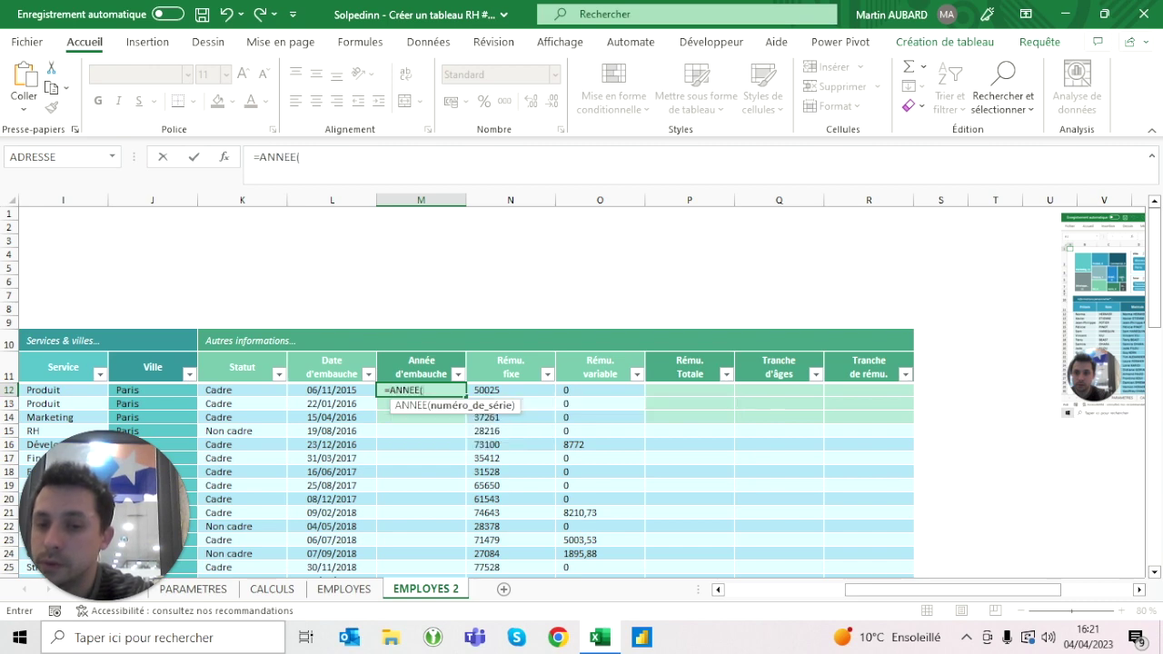
pyautogui.press('Left')
pyautogui.press('Return')
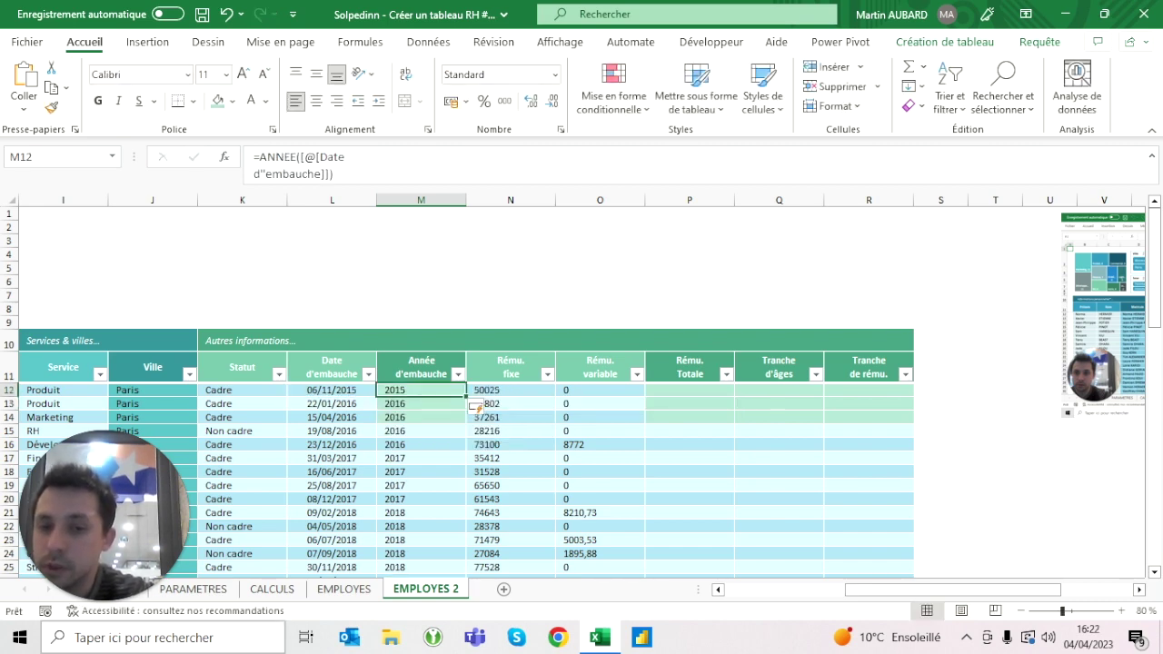
pyautogui.click(316, 100)
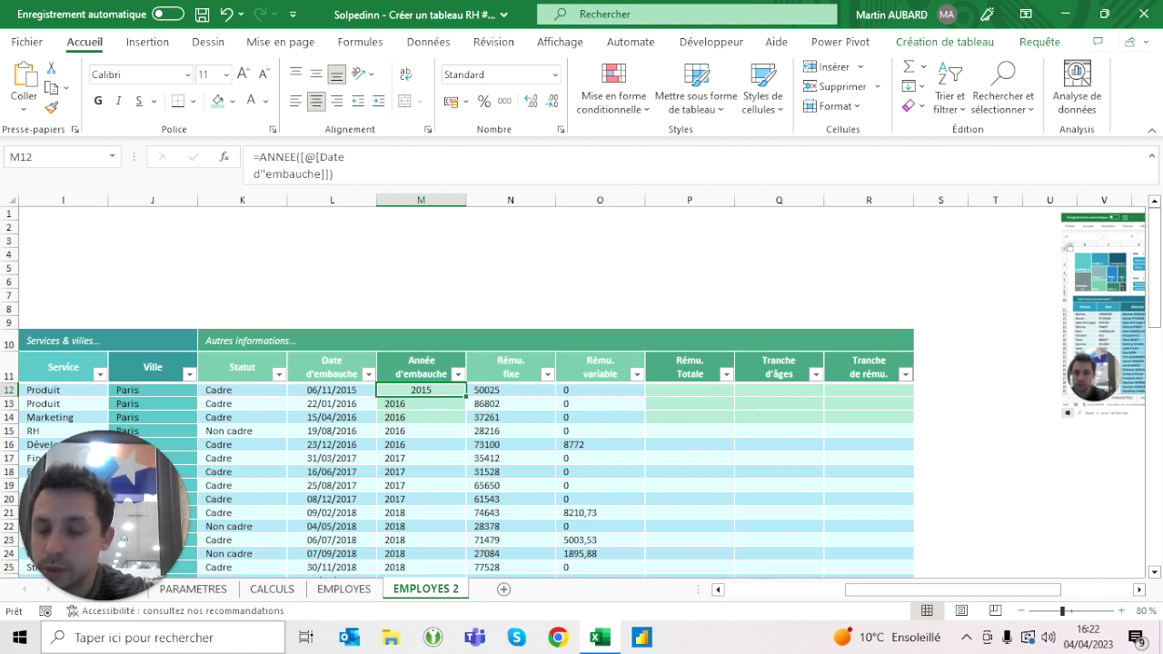
pyautogui.doubleClick(466, 396)
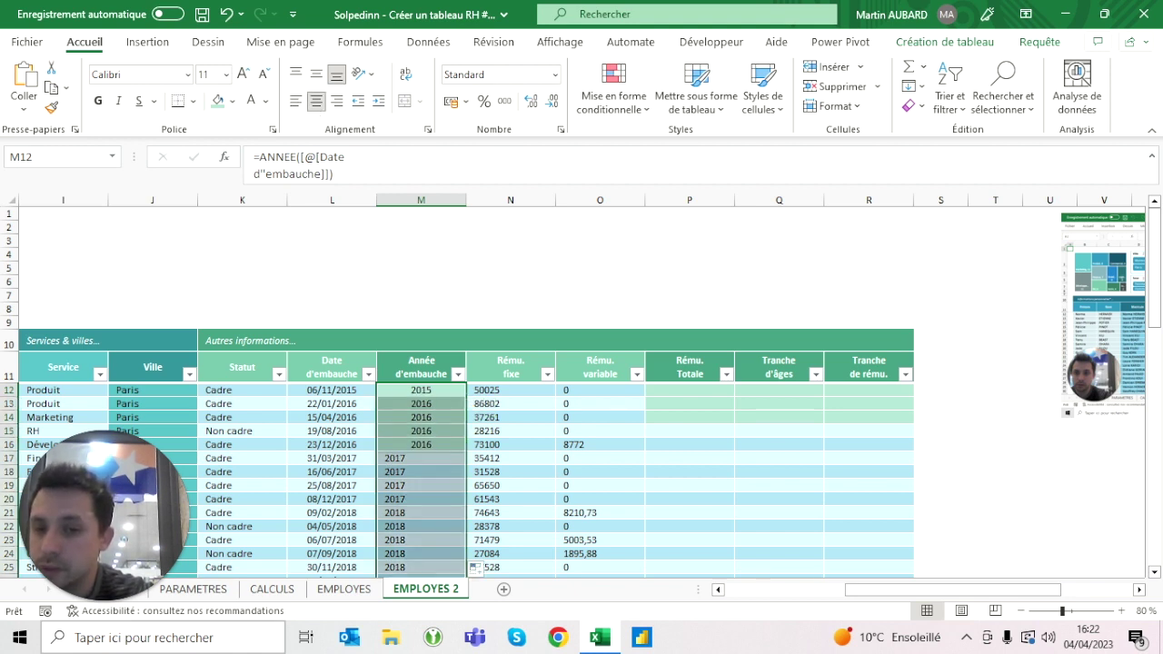
pyautogui.press('Down')
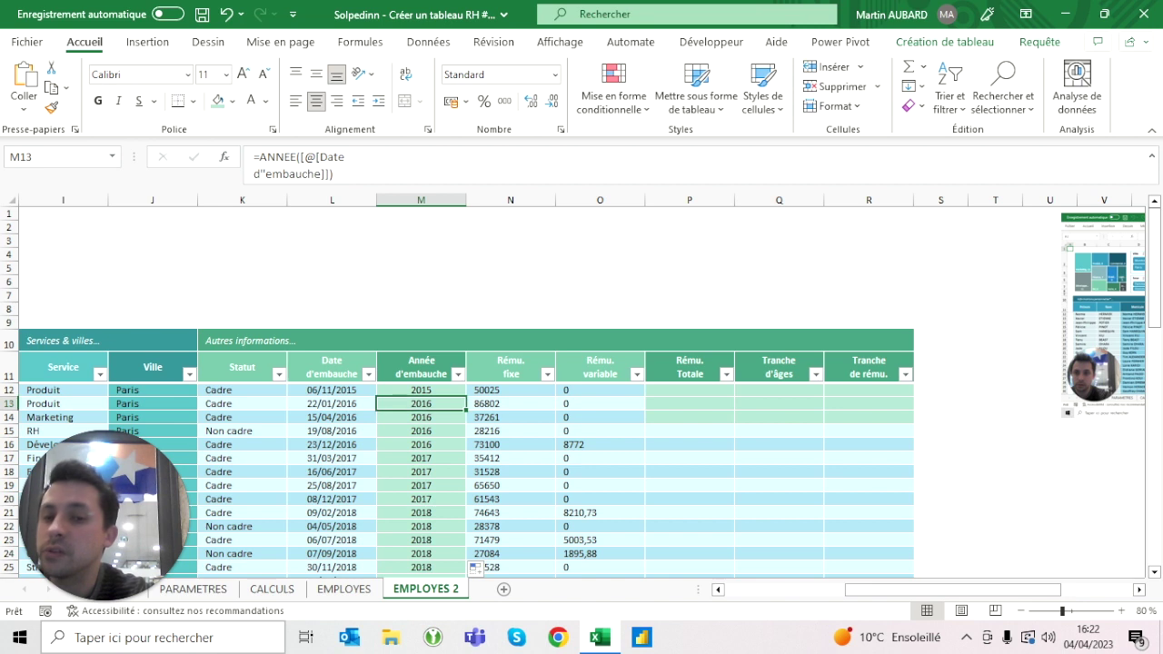
pyautogui.press('Down')
pyautogui.press('Down')
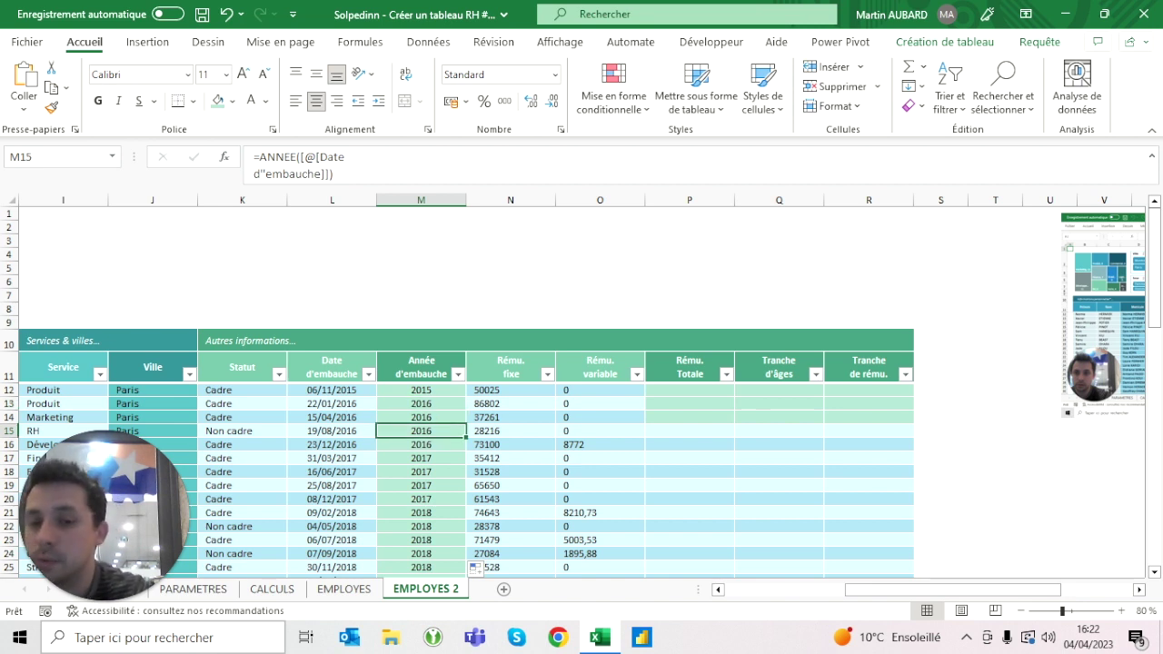
pyautogui.press('Up')
pyautogui.press('Up')
pyautogui.press('Up')
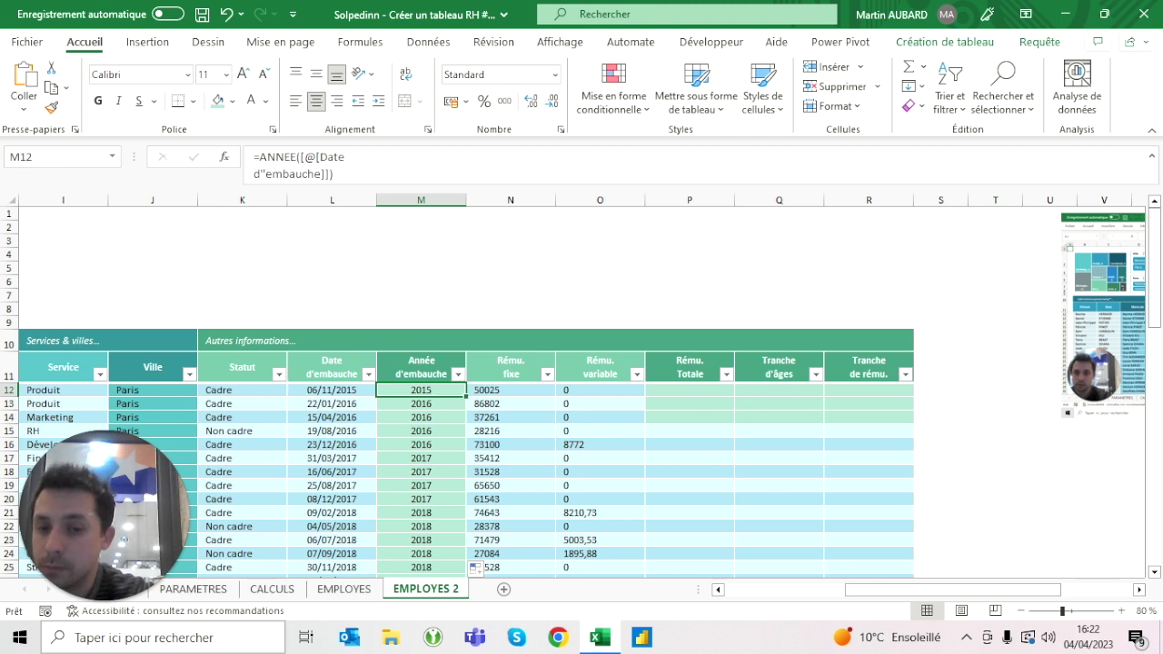
pyautogui.click(421, 485)
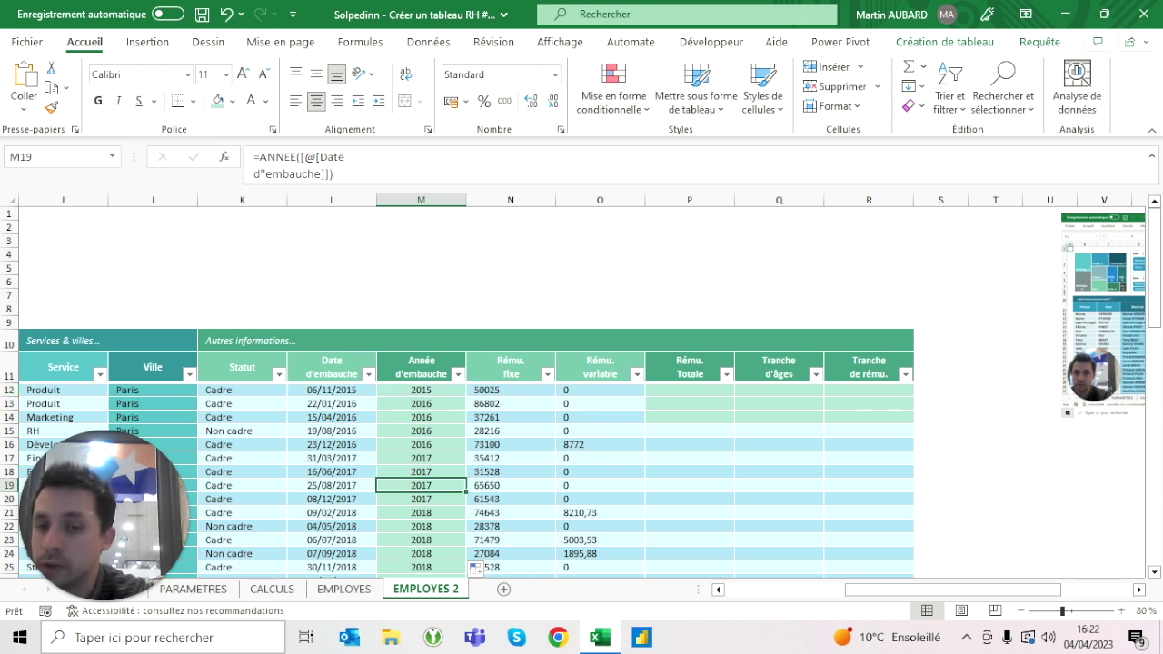
pyautogui.click(689, 390)
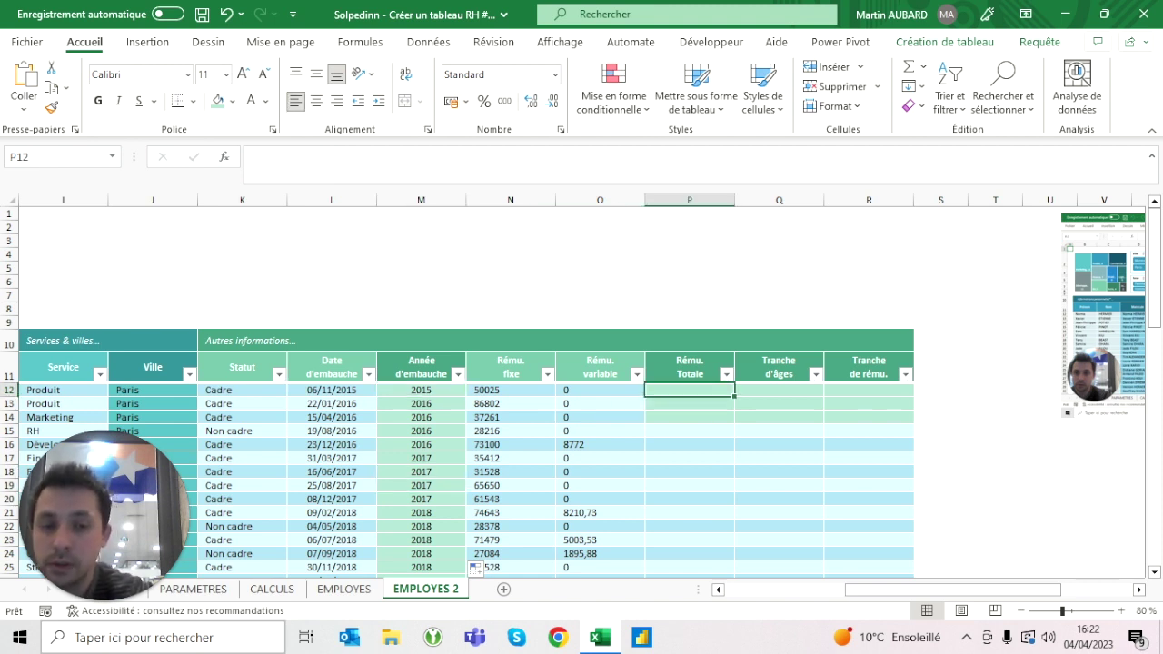
# Fill Rému. Totale with =SOMME of each row's Rému. fixe and Rému. variable.
pyautogui.write('=somme(')
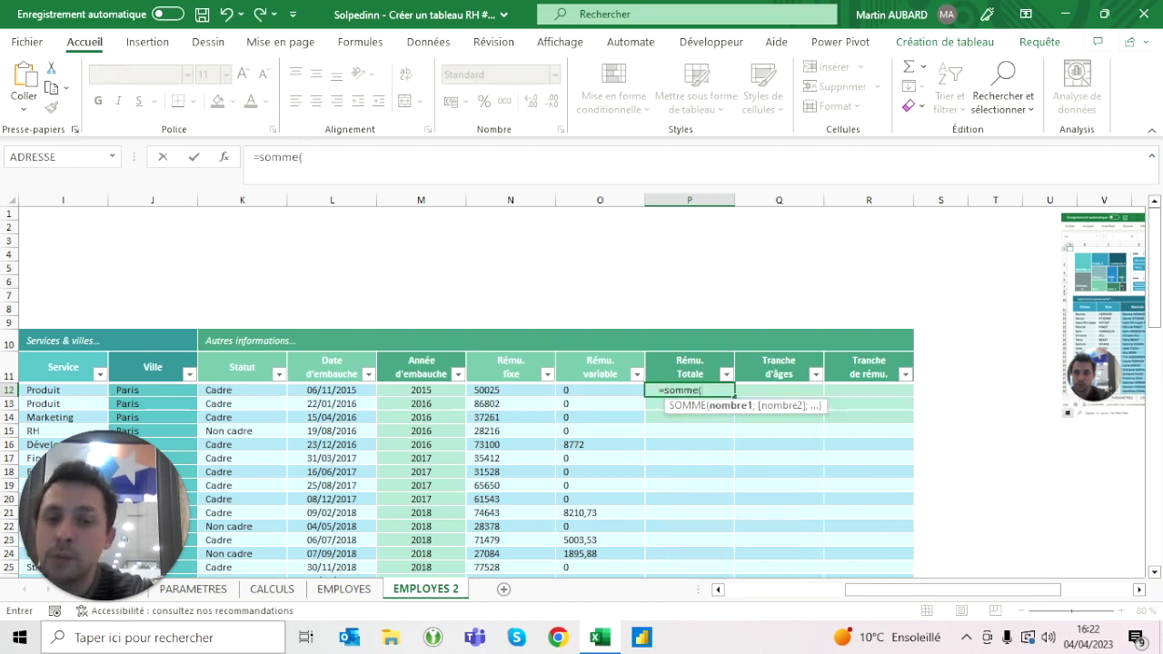
pyautogui.press('Left')
pyautogui.hotkey('shift', 'Left')
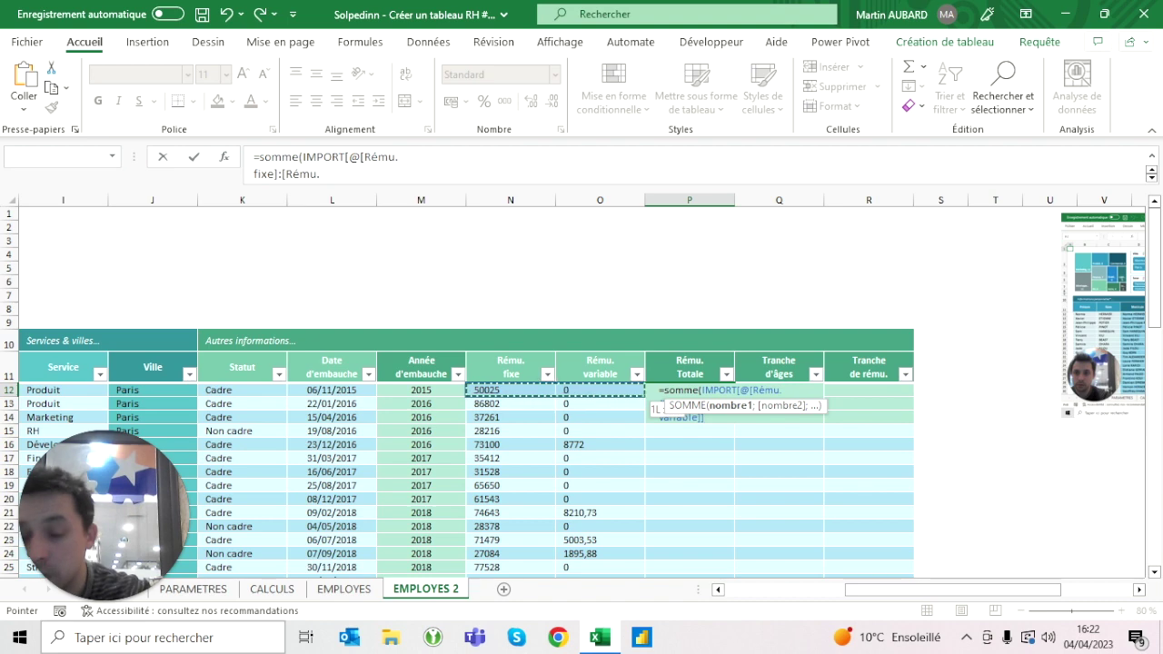
pyautogui.press('BackSpace')
pyautogui.press('BackSpace')
pyautogui.press('BackSpace')
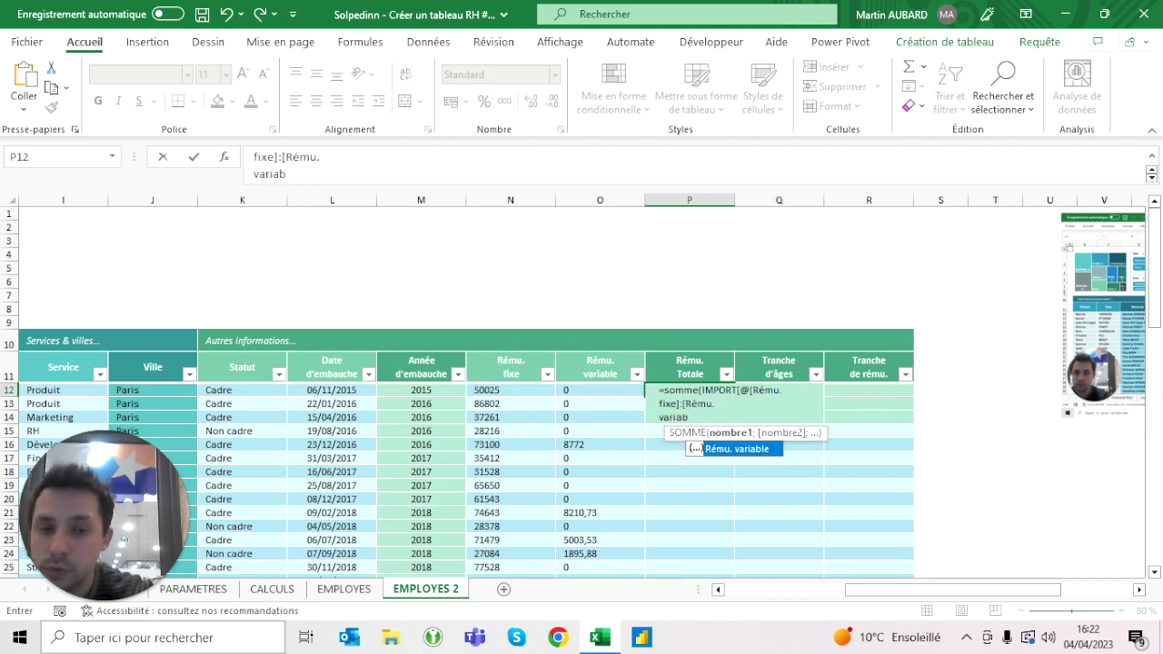
pyautogui.press('Escape')
pyautogui.write('=so')
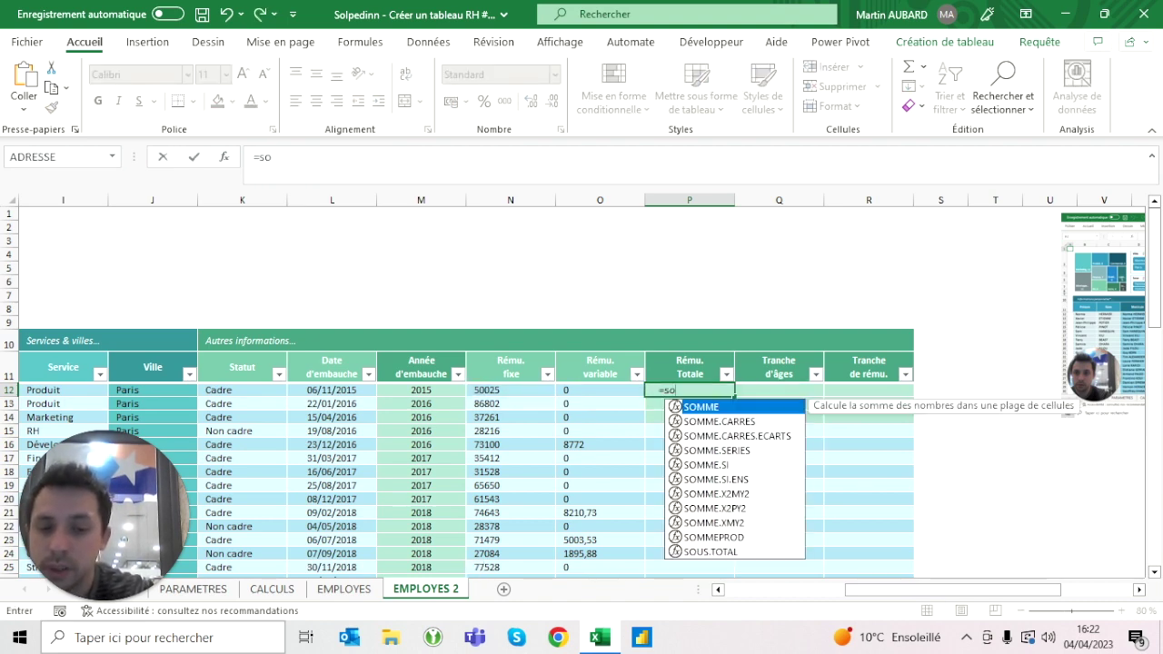
pyautogui.write('mme(')
pyautogui.press('Left')
pyautogui.press('Left')
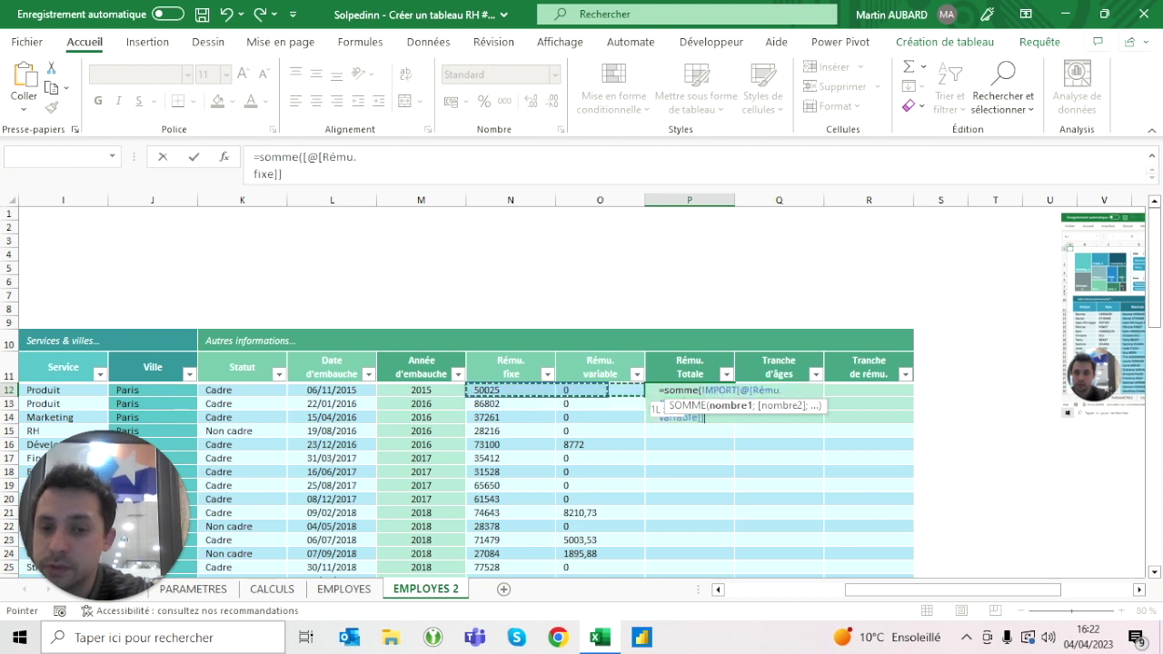
pyautogui.hotkey('shift', 'Right')
pyautogui.press('Return')
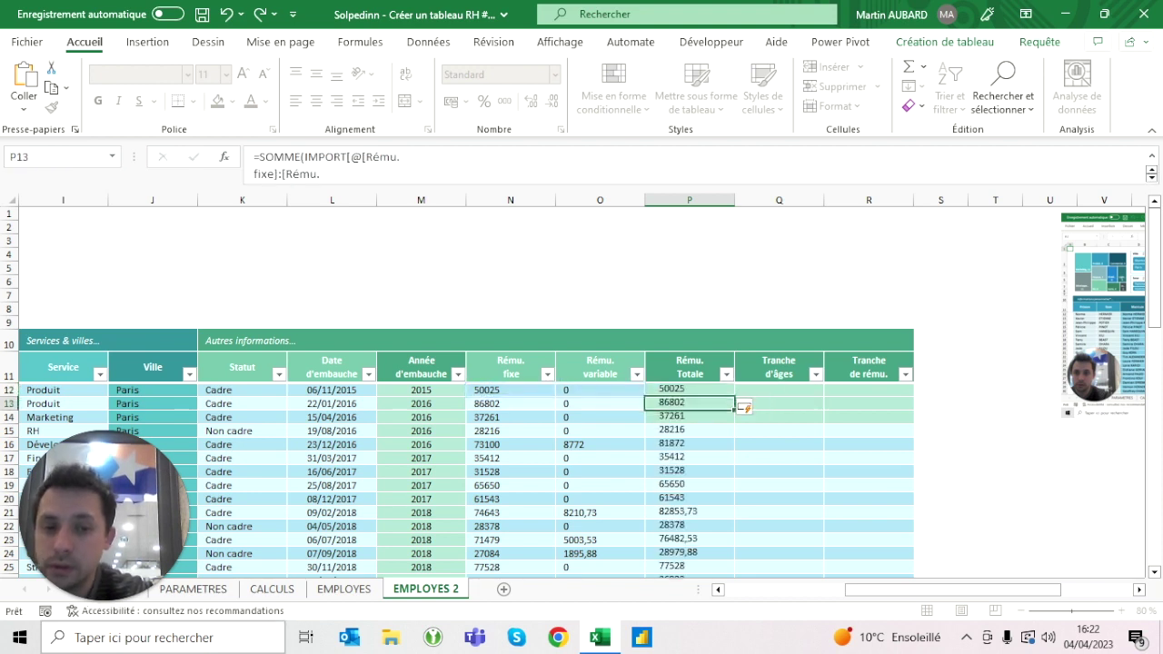
pyautogui.press('Up')
# Format the three pay columns as euro currency with no decimals, right-aligned.
pyautogui.moveTo(510, 390); pyautogui.dragTo(688, 389)
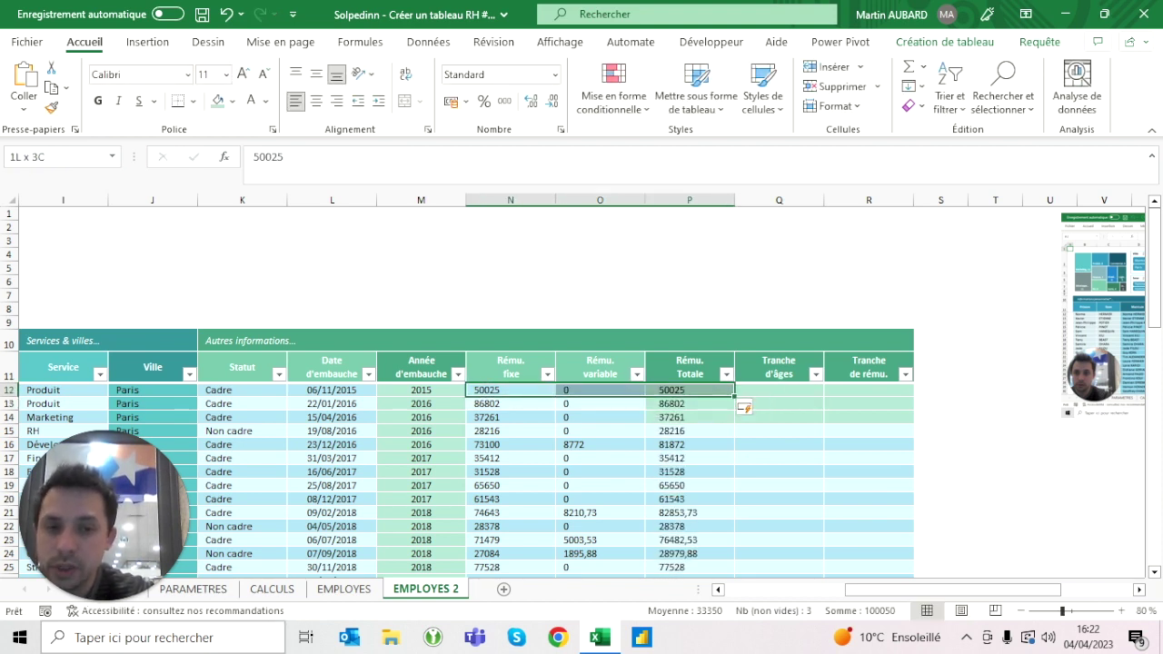
pyautogui.hotkey('ctrl', 'shift', 'Down')
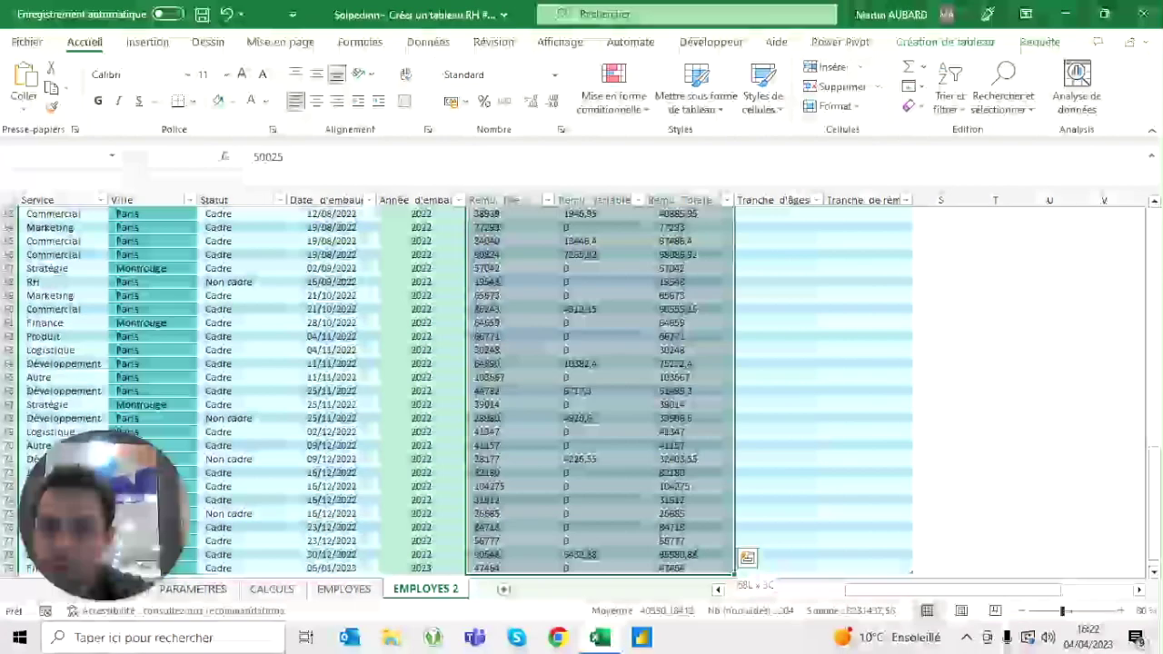
pyautogui.scroll(9, 466, 390)
pyautogui.scroll(7, 465, 391)
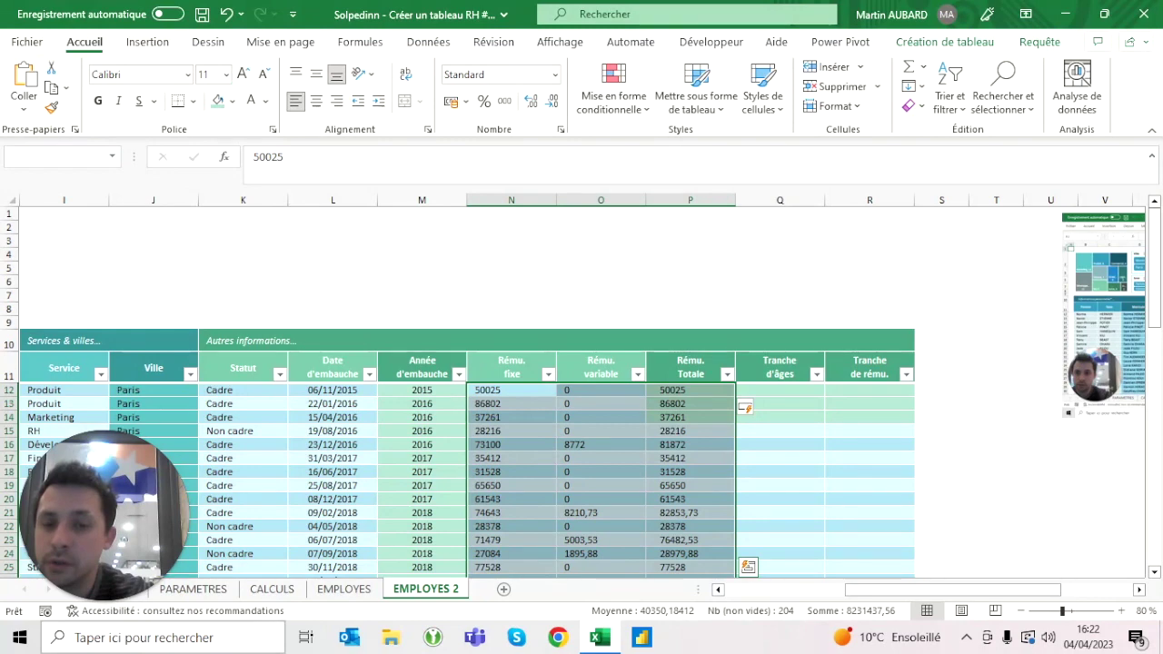
pyautogui.hotkey('shift', 'Left')
pyautogui.hotkey('shift', 'Left')
pyautogui.click(600, 356)
pyautogui.click(690, 356)
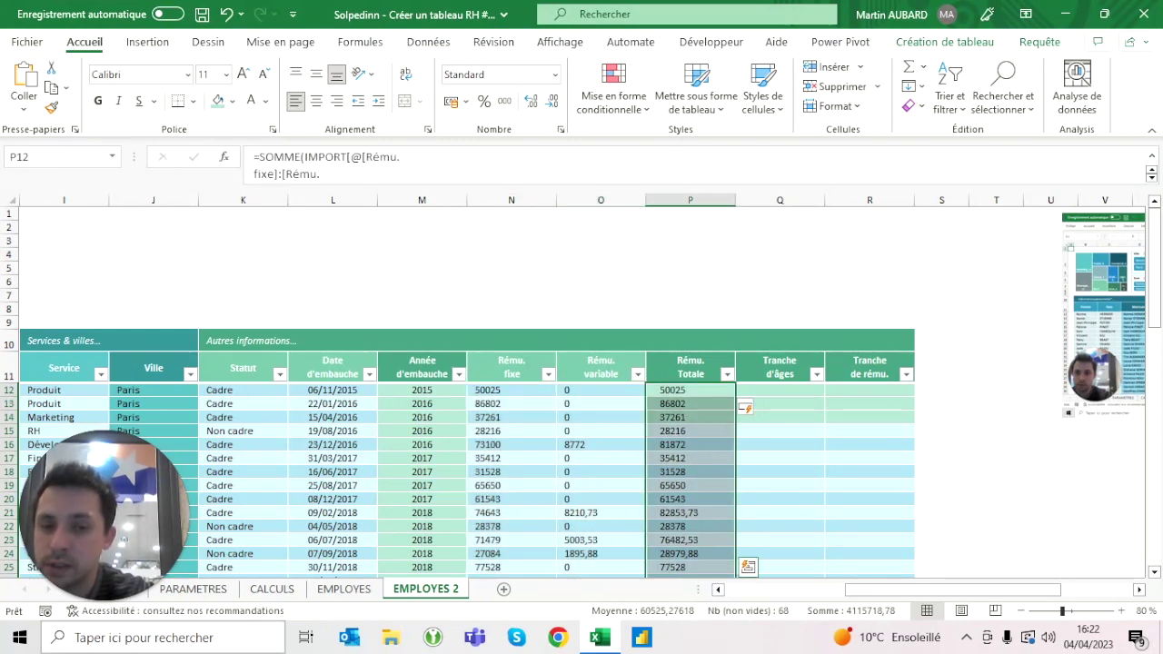
pyautogui.moveTo(689, 356); pyautogui.dragTo(511, 357)
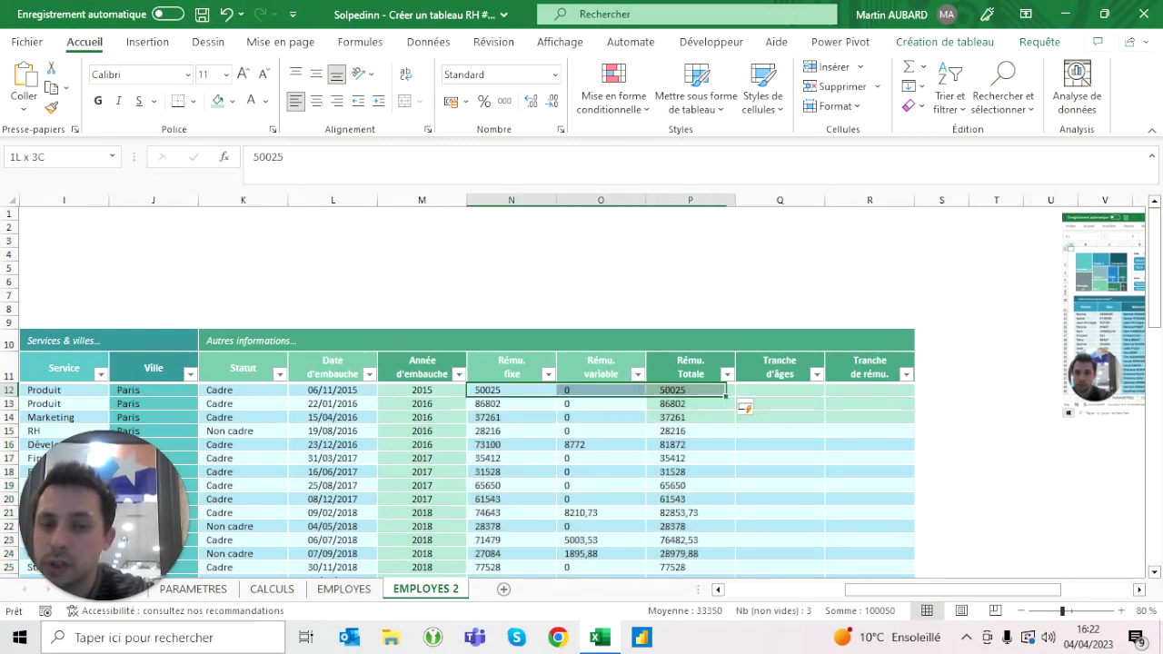
pyautogui.scroll(-12, 465, 390)
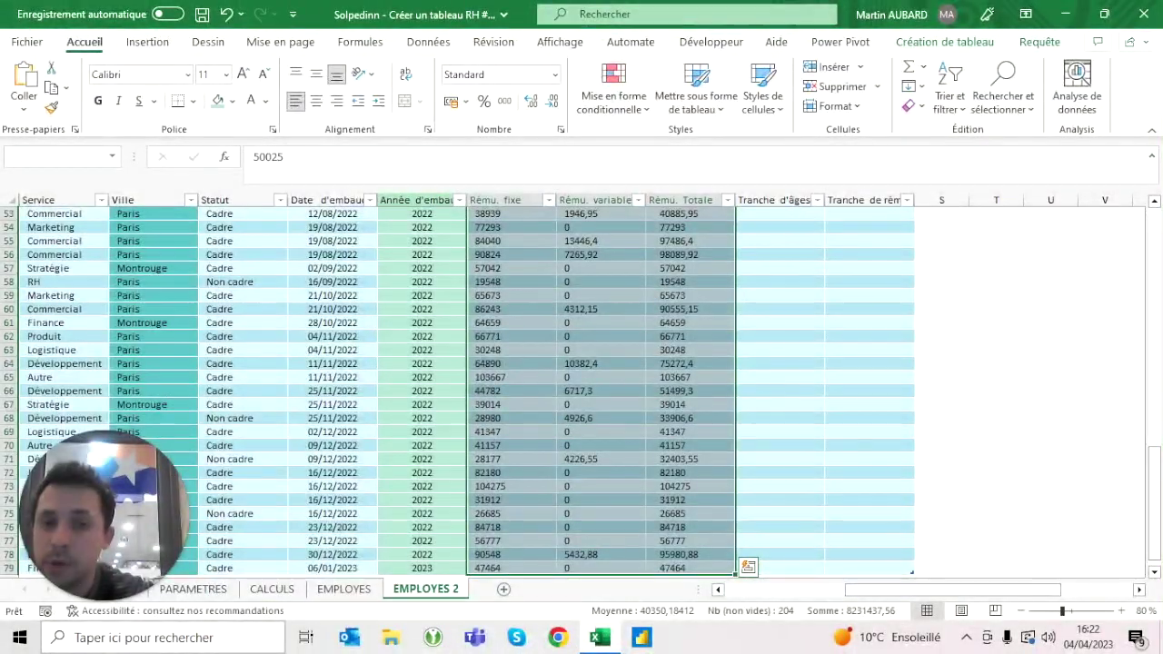
pyautogui.hotkey('ctrl', 'BackSpace')
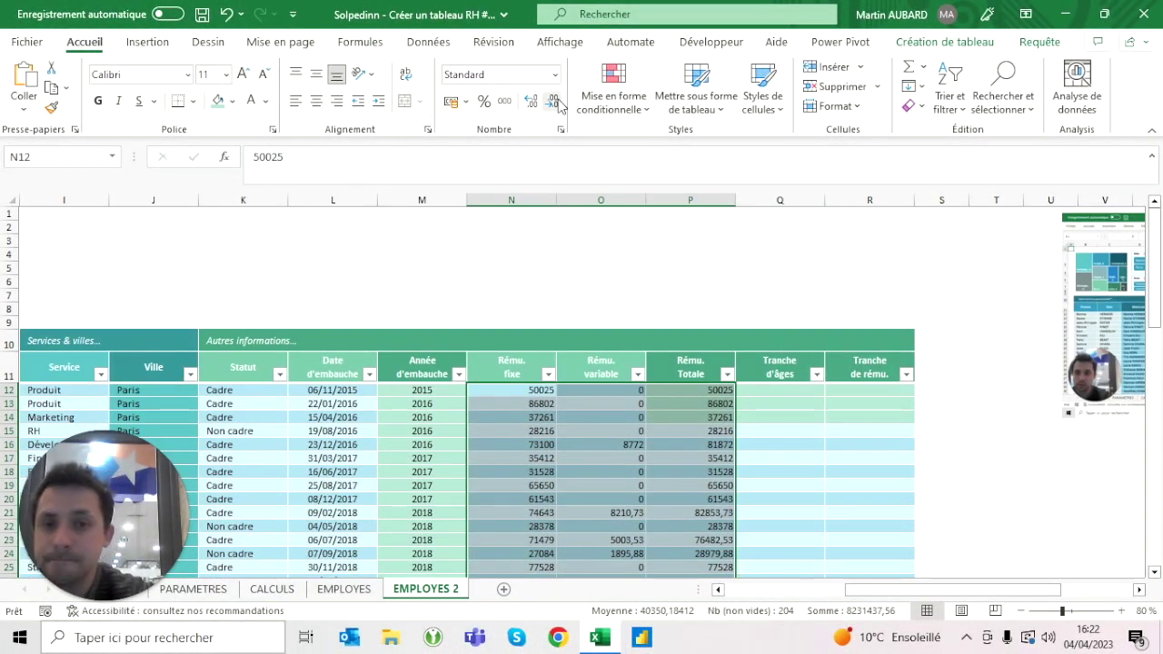
pyautogui.click(555, 75)
pyautogui.click(528, 180)
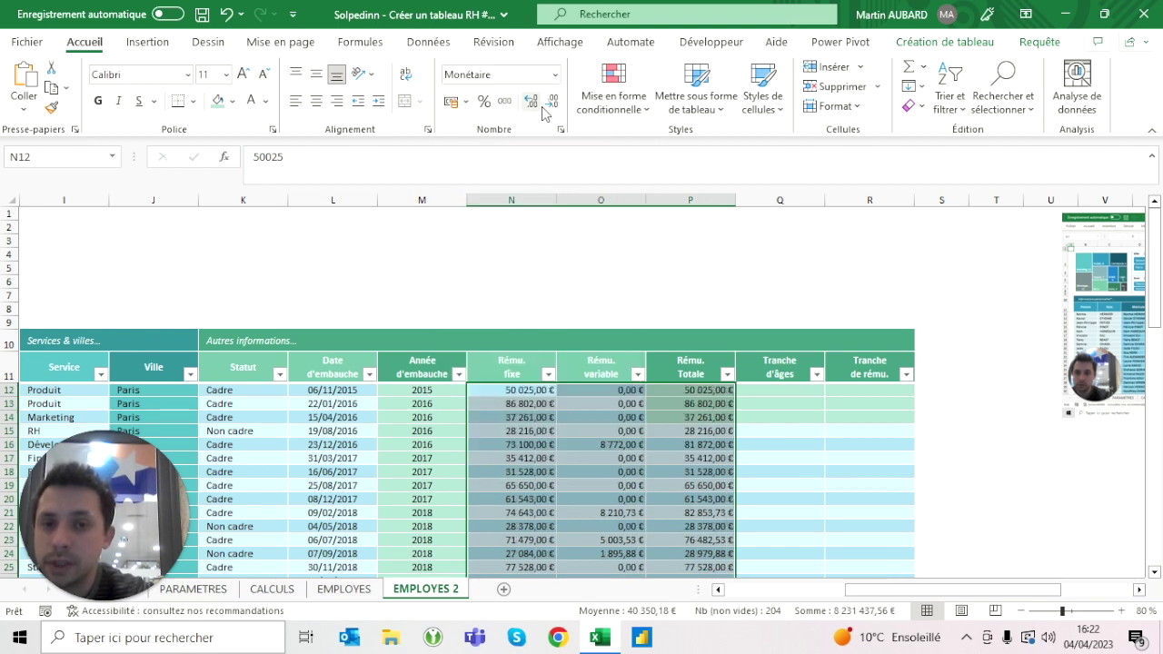
pyautogui.doubleClick(551, 102)
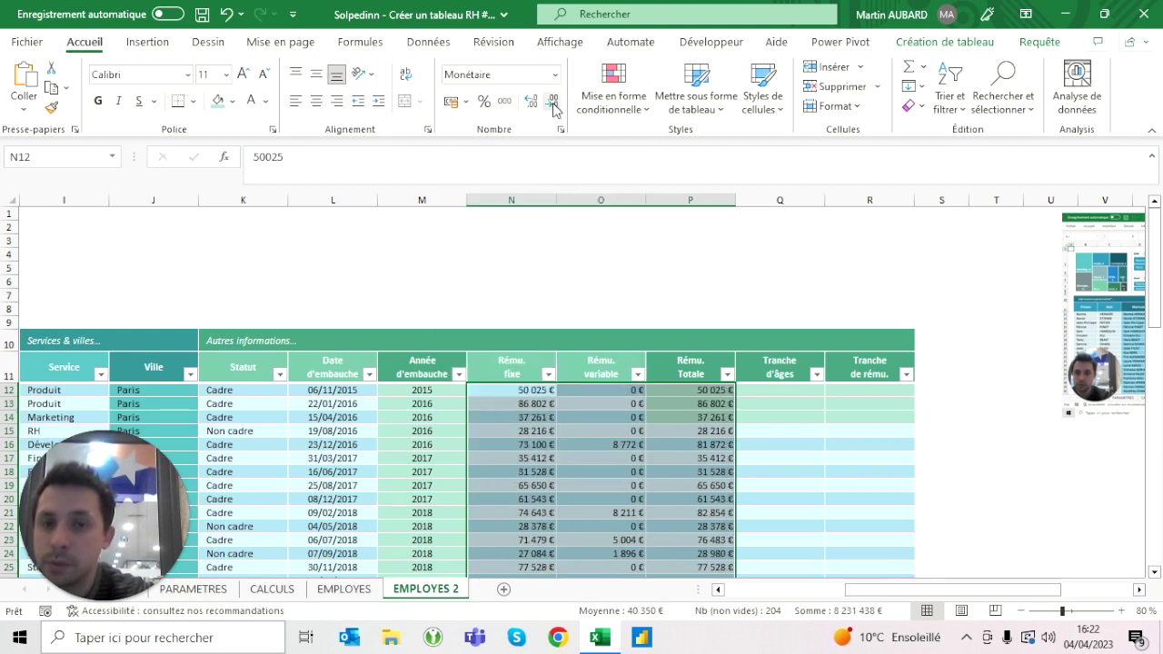
pyautogui.click(296, 101)
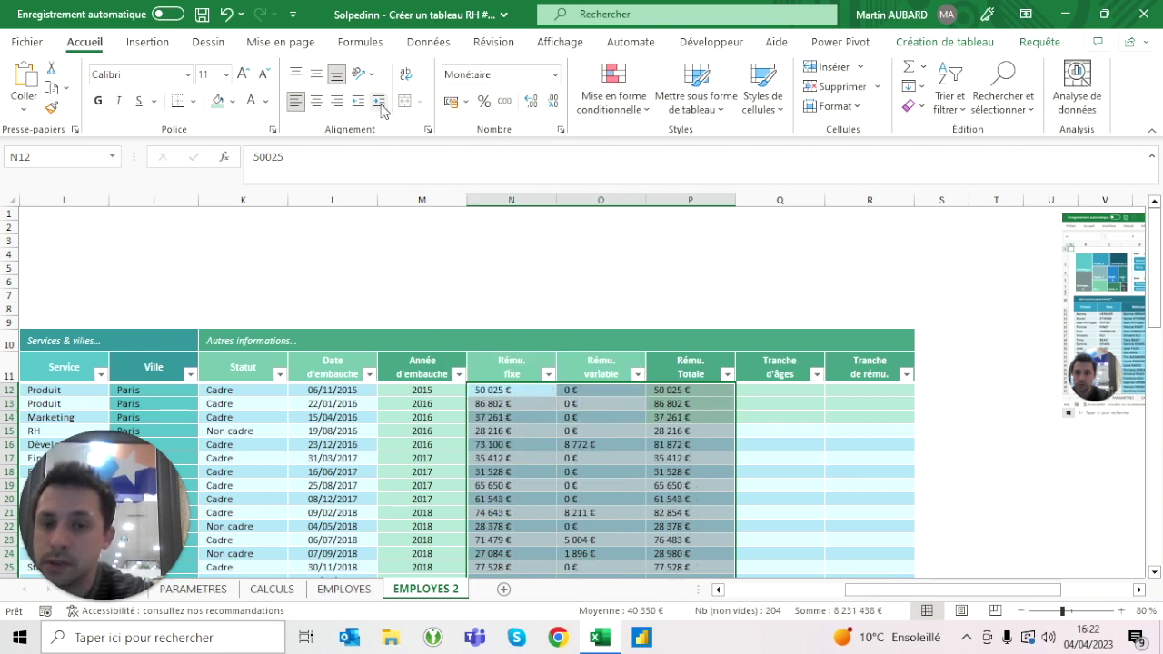
pyautogui.click(335, 102)
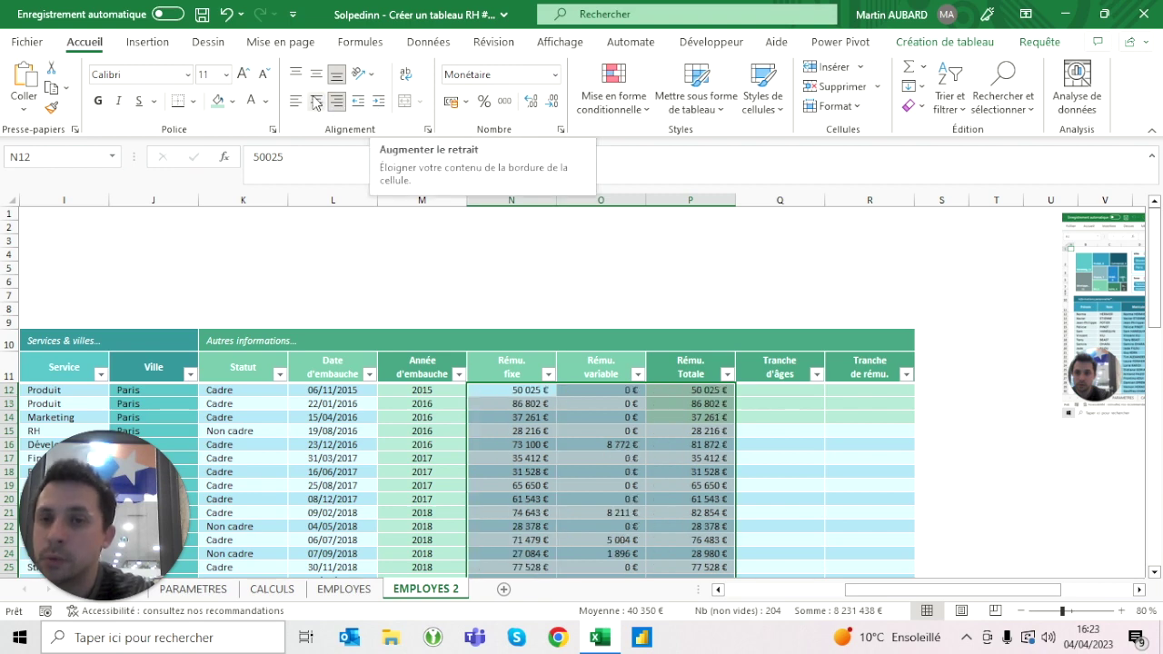
pyautogui.hotkey('shift', 'BackSpace')
# Start a =PLANCHER( formula in the first Tranche d'âges cell.
pyautogui.press('Right')
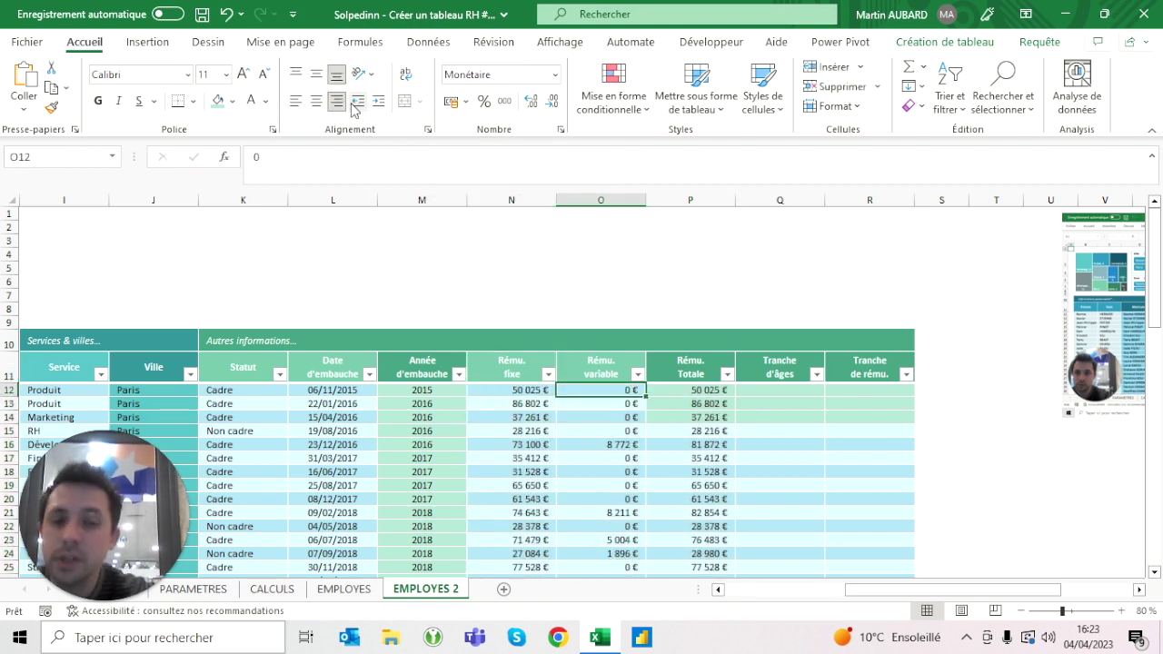
pyautogui.press('Left')
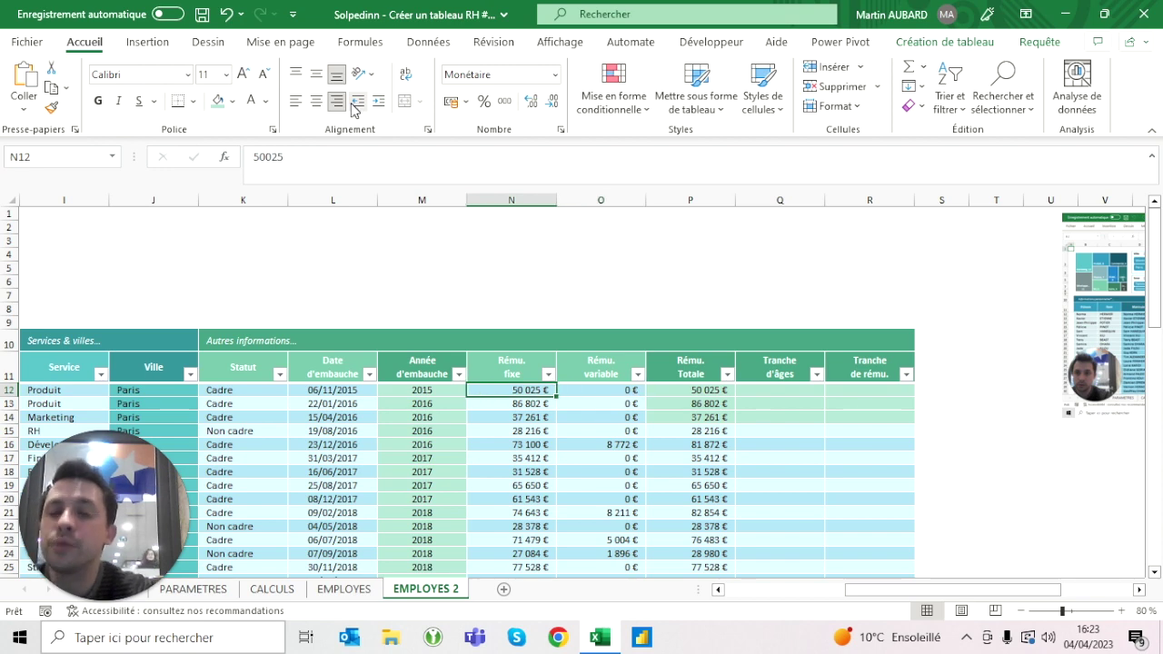
pyautogui.press('Right')
pyautogui.press('Right')
pyautogui.press('Right')
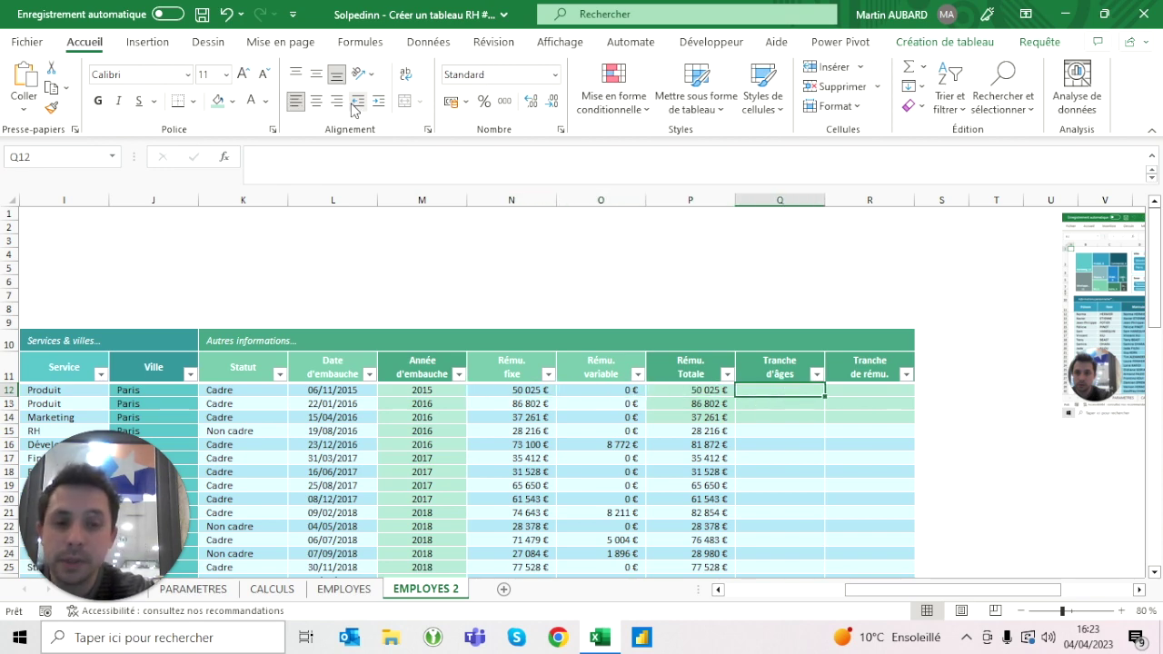
pyautogui.press('Left')
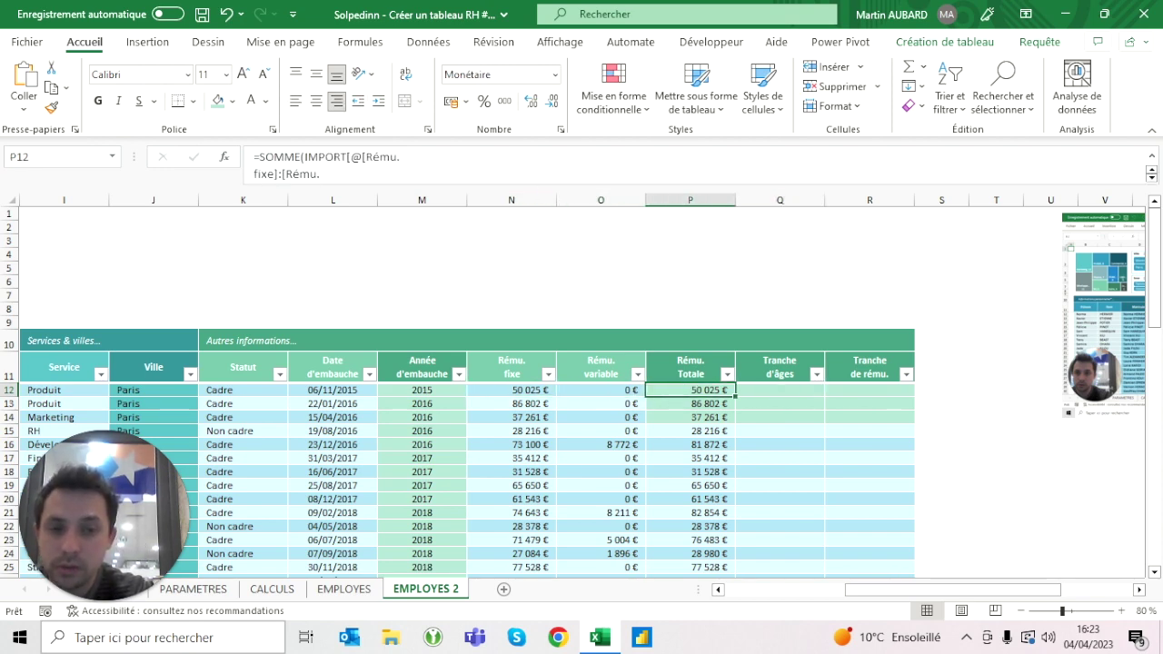
pyautogui.hotkey('ctrl', 'shift', 'Down')
pyautogui.press('Right')
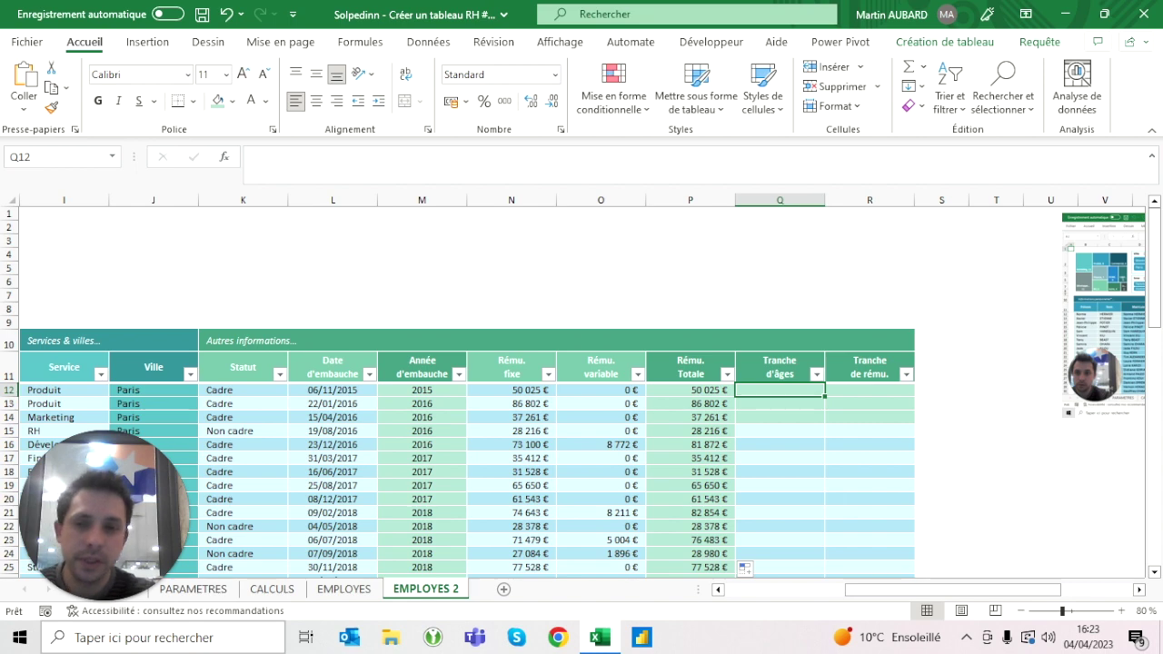
pyautogui.write('=')
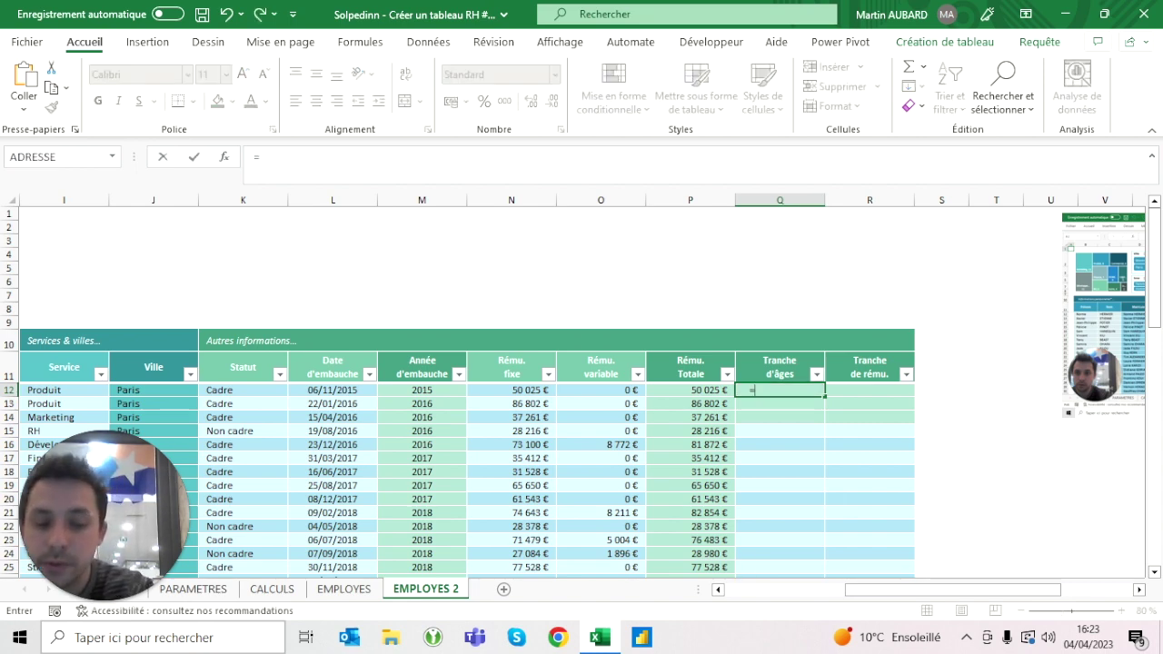
pyautogui.write('plancher(')
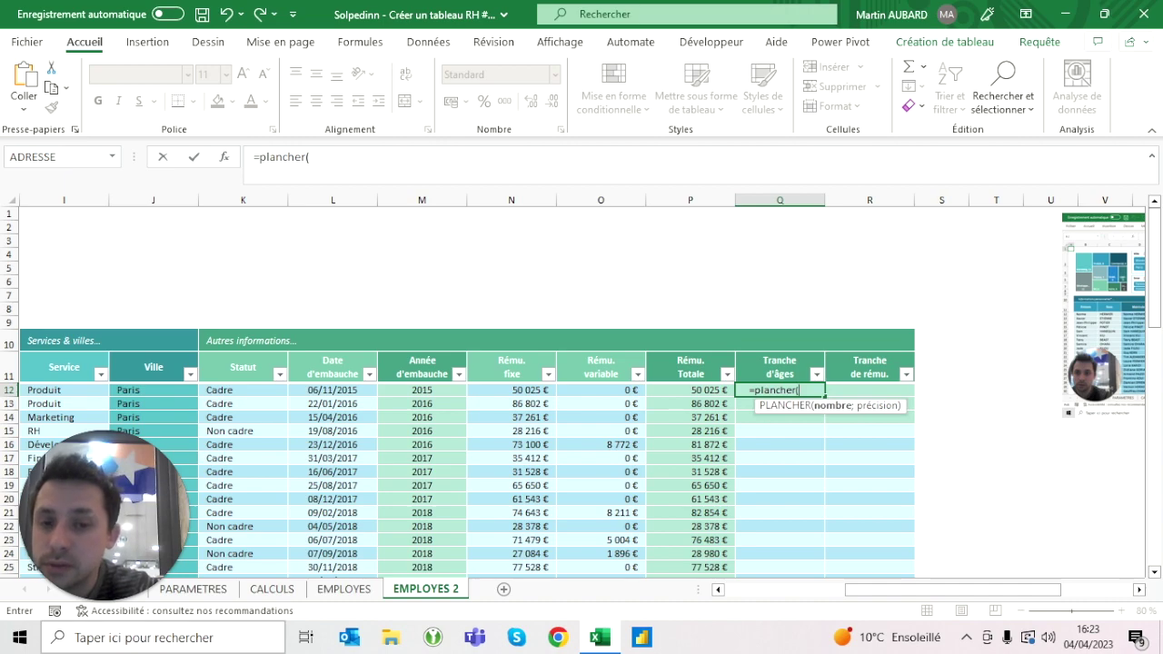
pyautogui.press('Left')
pyautogui.press('Left')
pyautogui.press('Left')
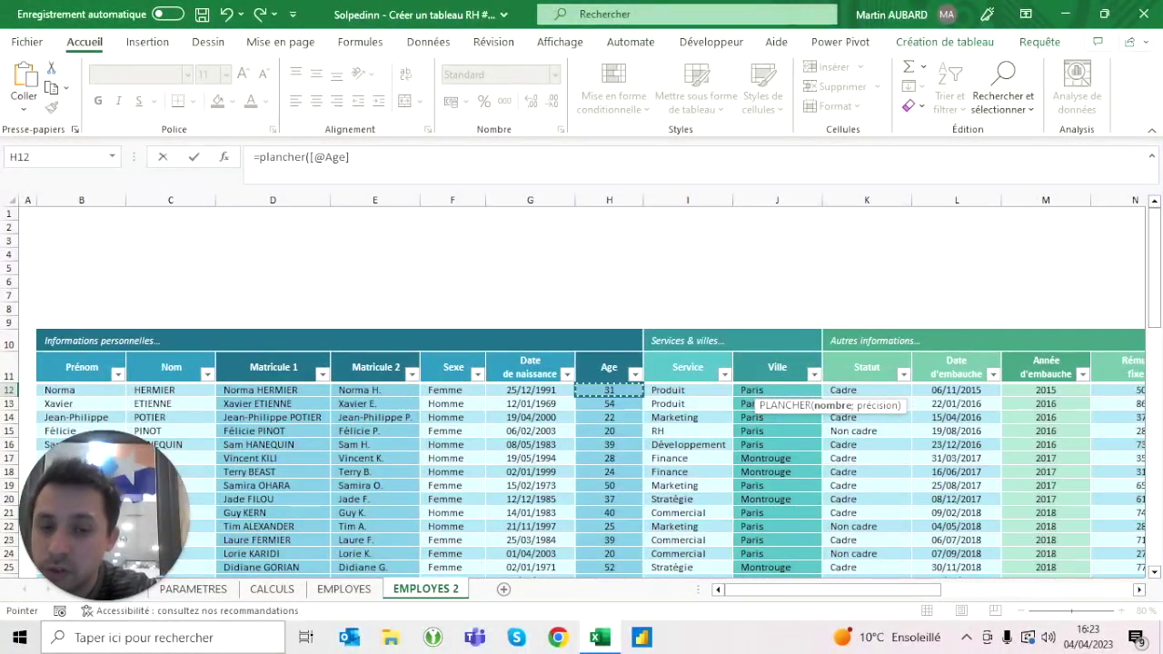
pyautogui.write(';10')
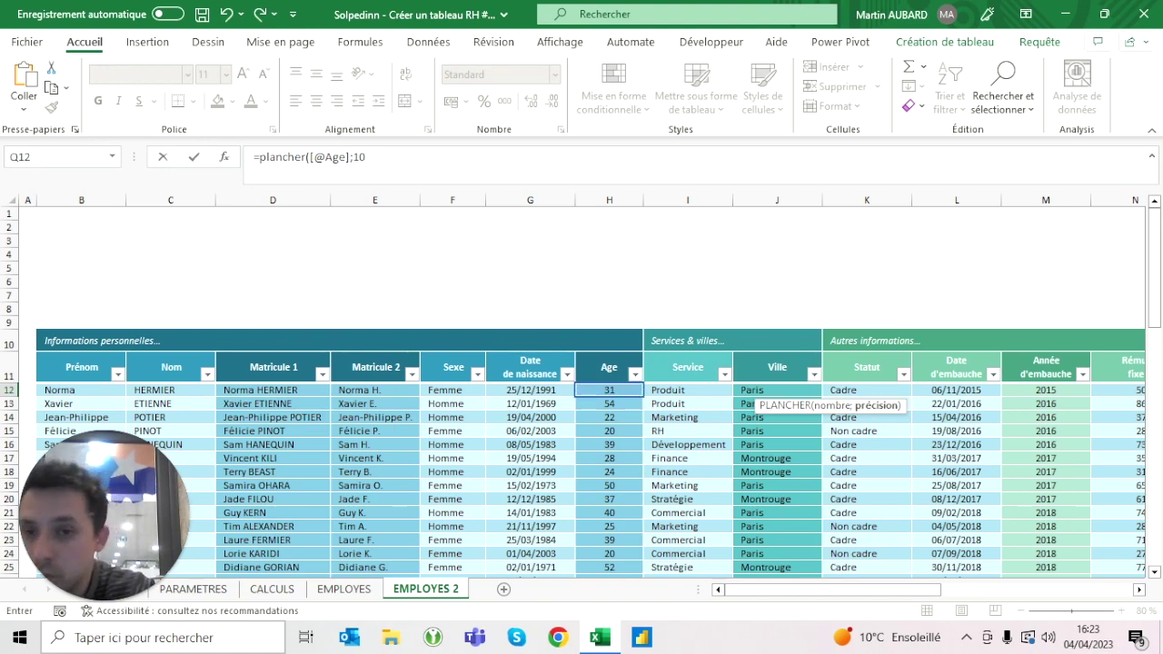
pyautogui.click(326, 156)
pyautogui.click(366, 157)
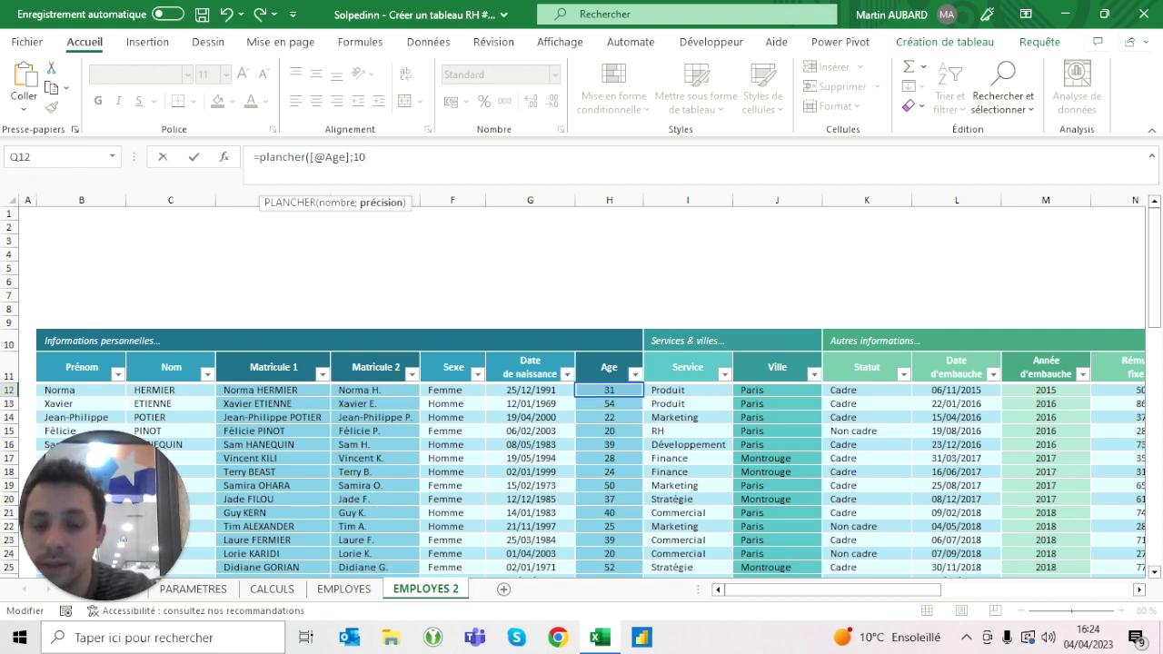
pyautogui.press('Tab')
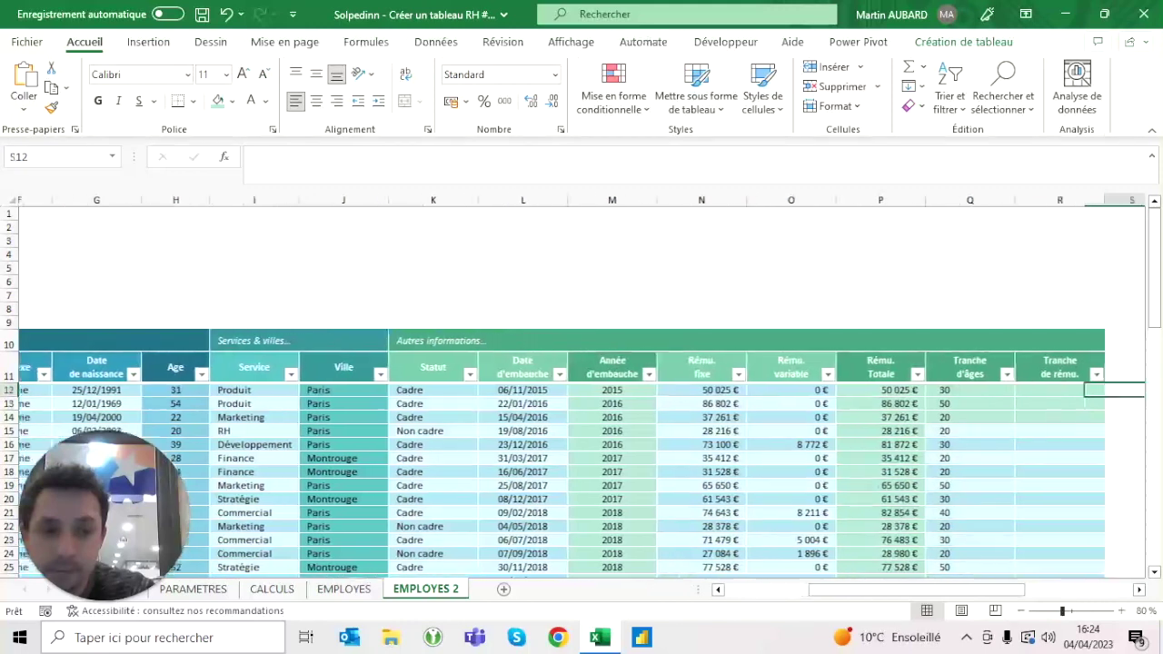
# Review the age-bracket results, then switch to the EMPLOYES sheet for reference.
pyautogui.click(846, 390)
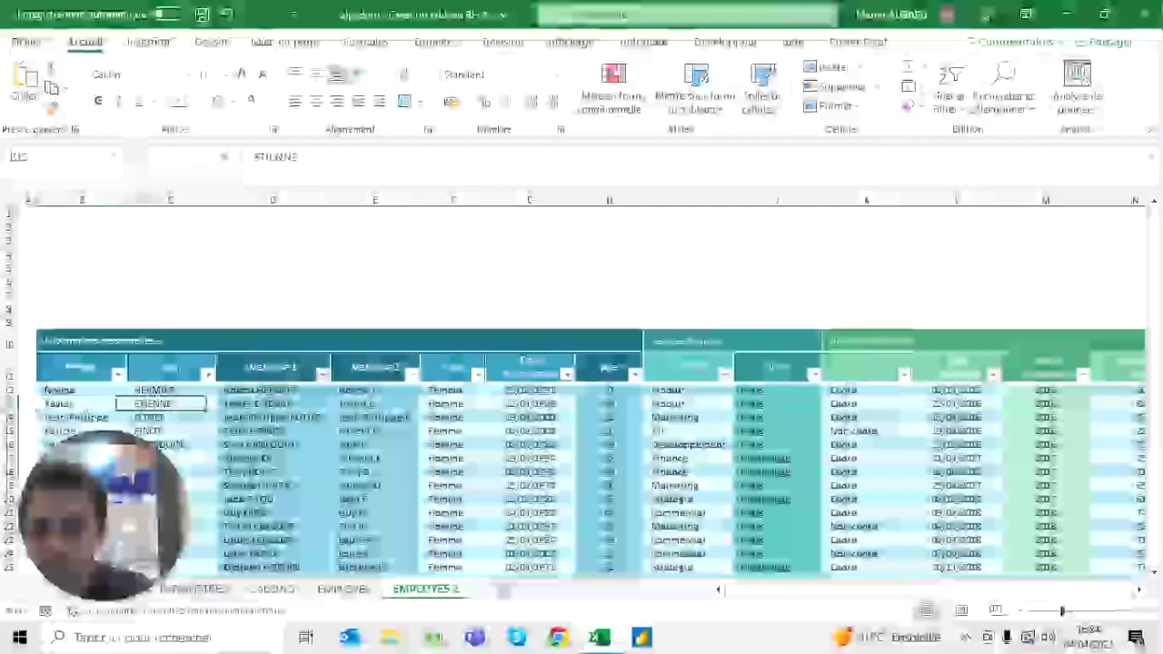
pyautogui.press('Right')
pyautogui.press('Right')
pyautogui.press('Right')
pyautogui.press('Right')
pyautogui.press('Right')
pyautogui.press('Right')
pyautogui.press('Left')
pyautogui.press('Down')
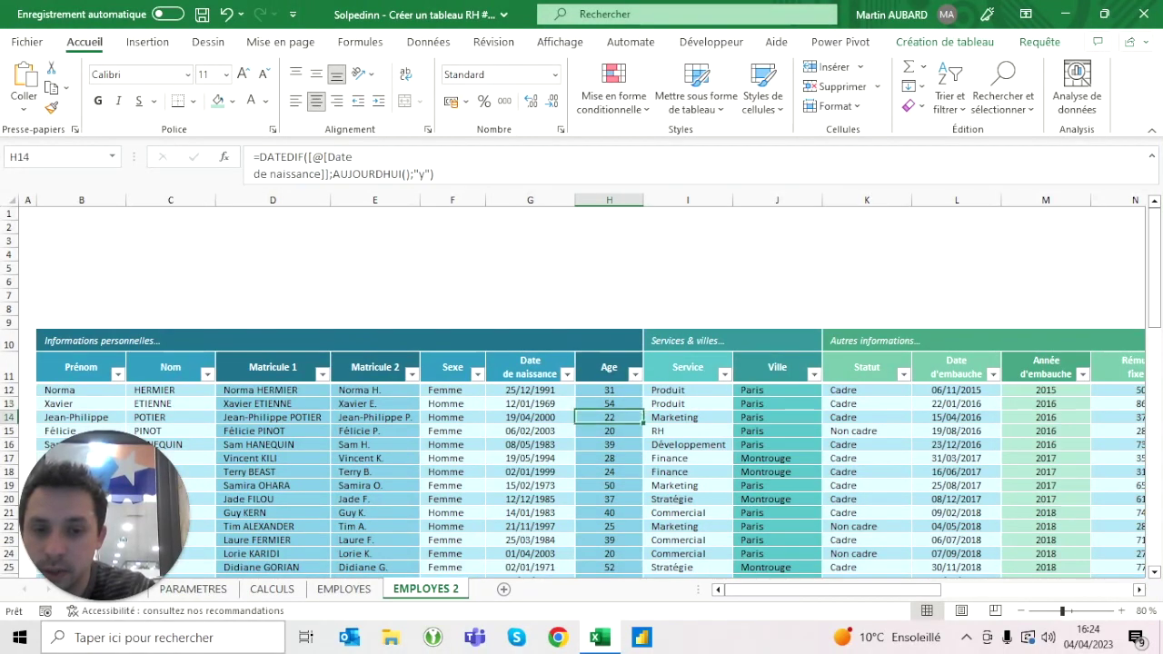
pyautogui.press('Right')
pyautogui.press('Right')
pyautogui.press('Right')
pyautogui.press('Right')
pyautogui.press('Right')
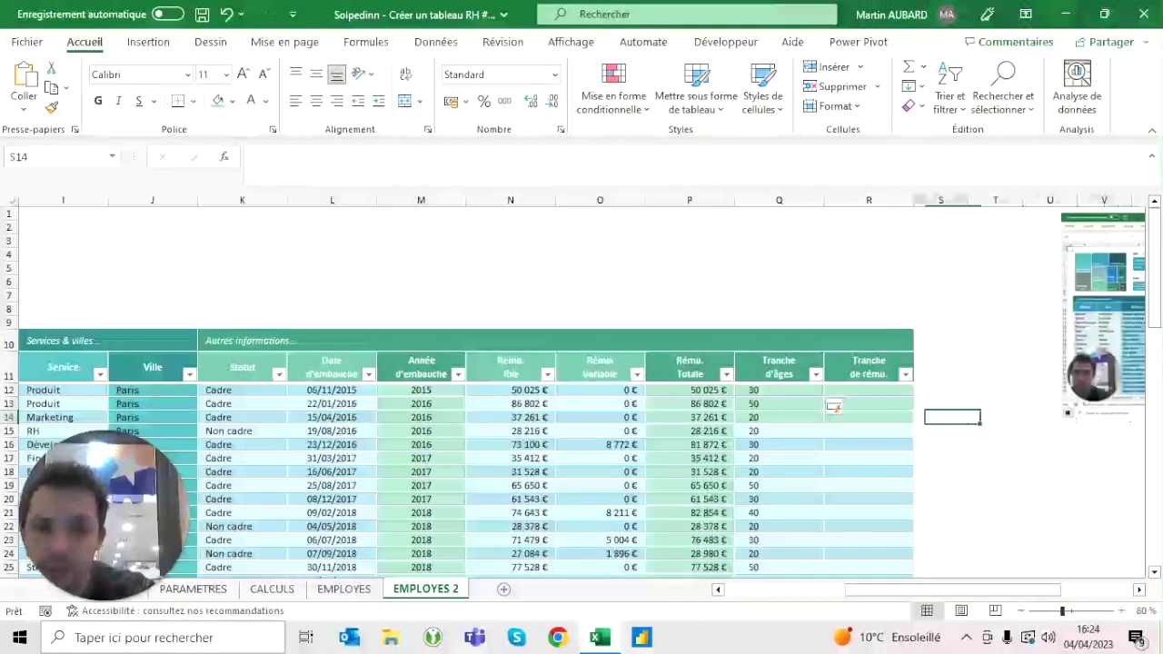
pyautogui.press('Left')
pyautogui.press('Left')
pyautogui.press('Up')
pyautogui.press('Up')
pyautogui.hotkey('ctrl', 'shift', 'Down')
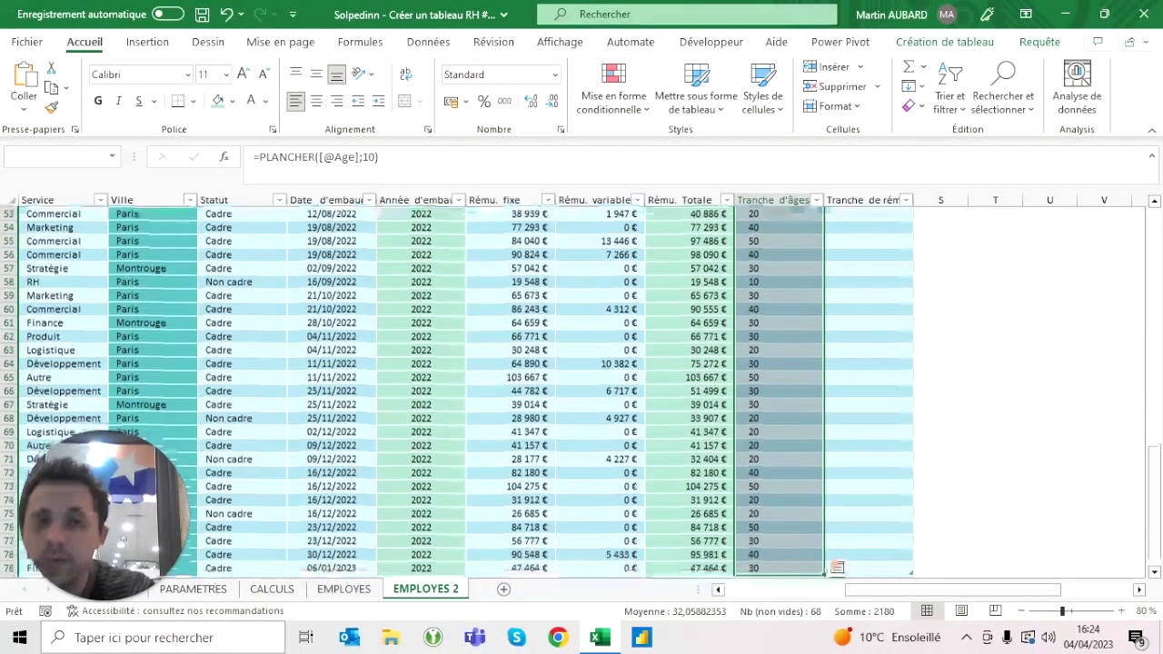
pyautogui.hotkey('ctrl', 'shift', 'Up')
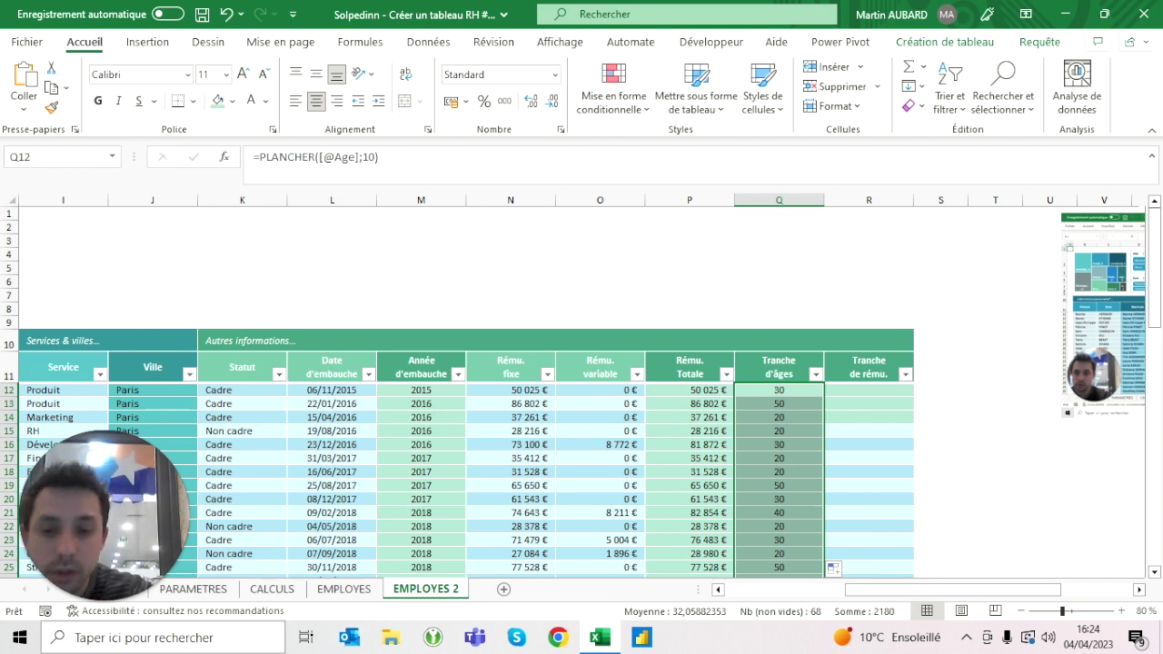
pyautogui.click(334, 589)
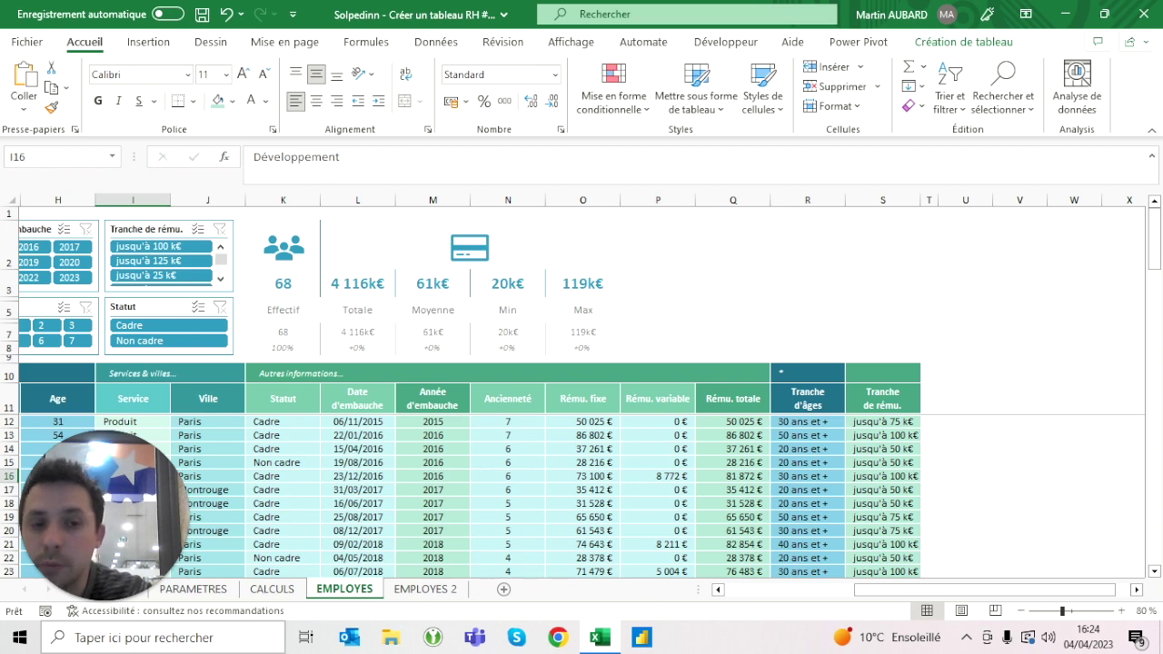
# Append &" ans et +" to the Tranche d'âges formula and left-indent the column.
pyautogui.click(420, 589)
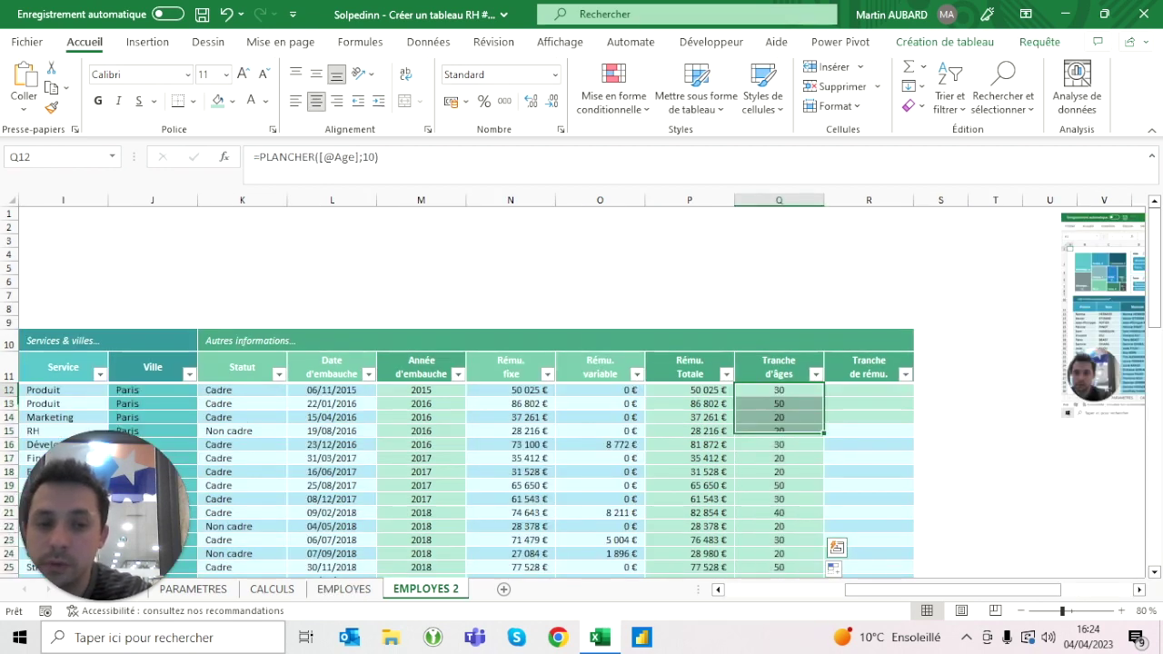
pyautogui.press('F2')
pyautogui.write('&')
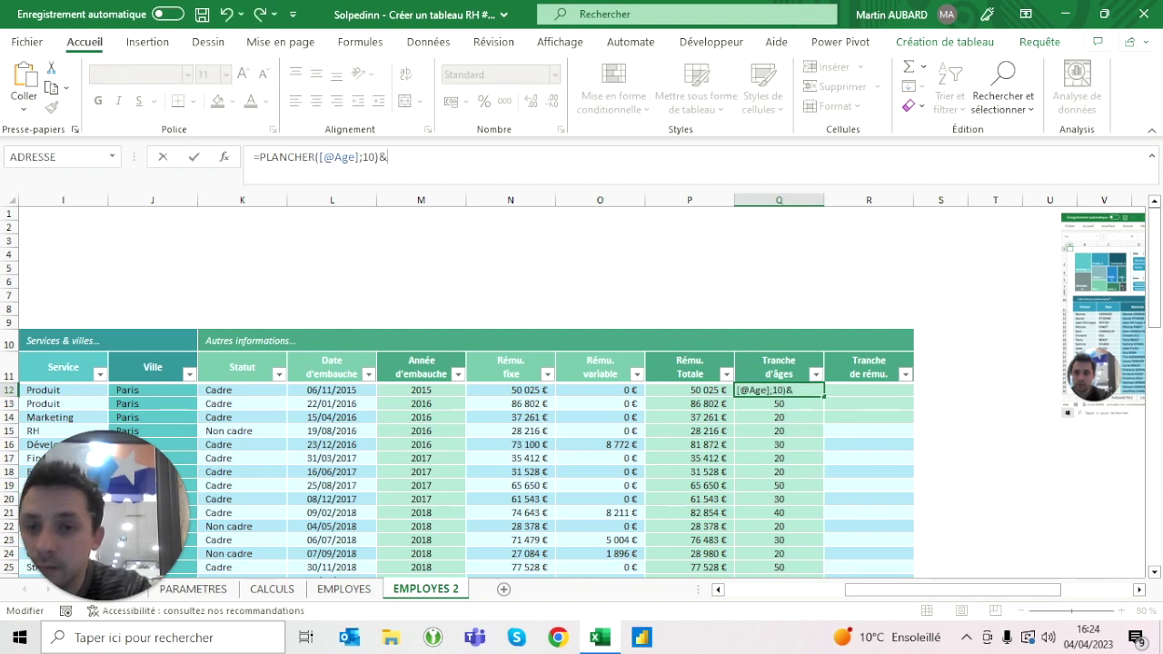
pyautogui.write('" ans')
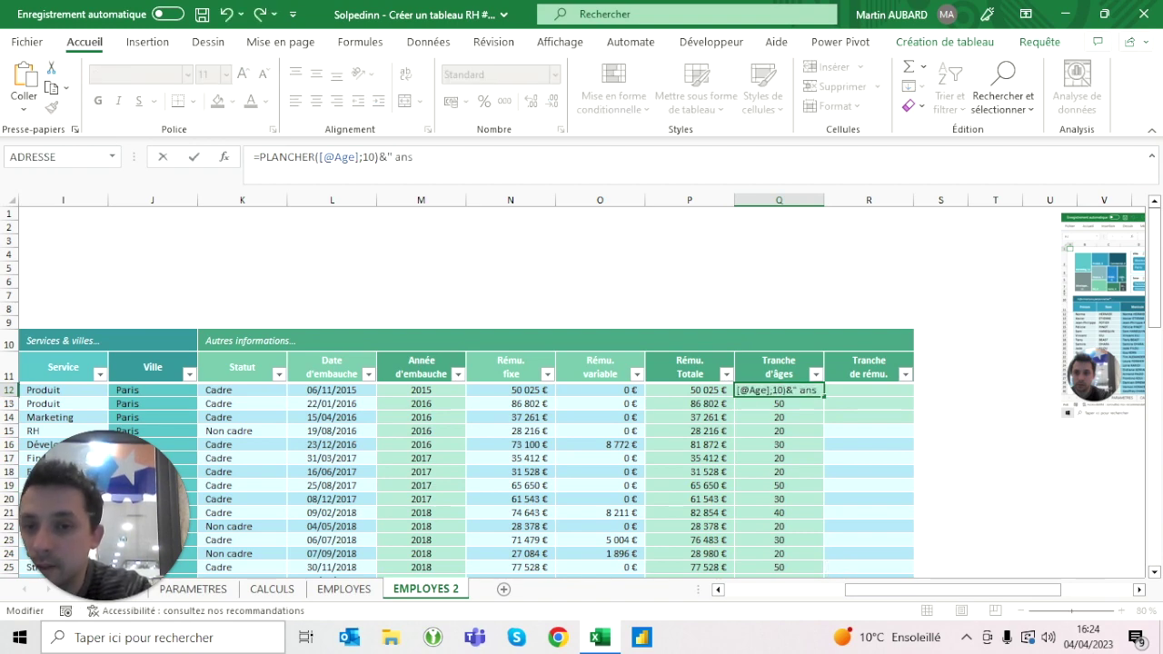
pyautogui.write(' et +"')
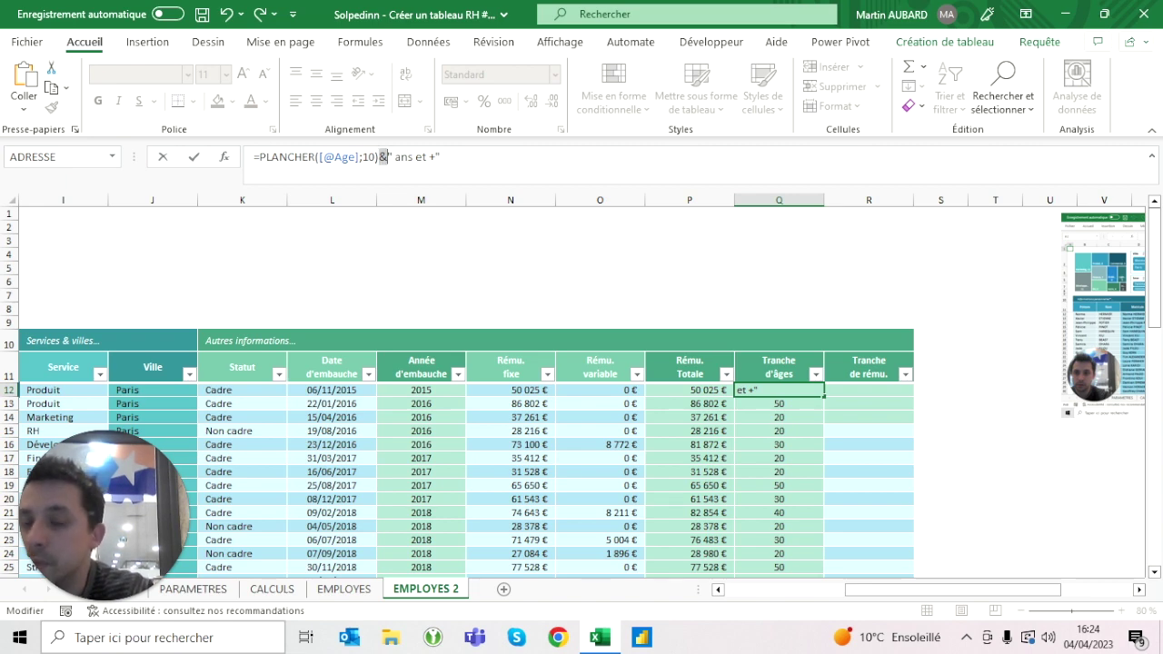
pyautogui.moveTo(380, 157); pyautogui.dragTo(442, 157)
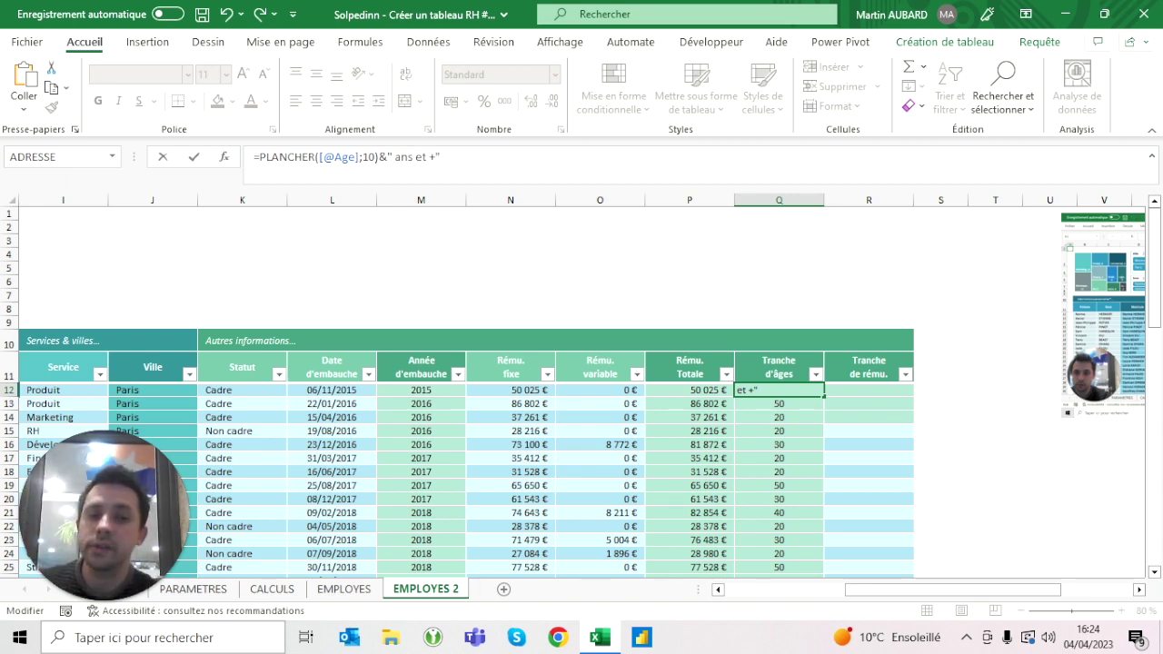
pyautogui.press('Return')
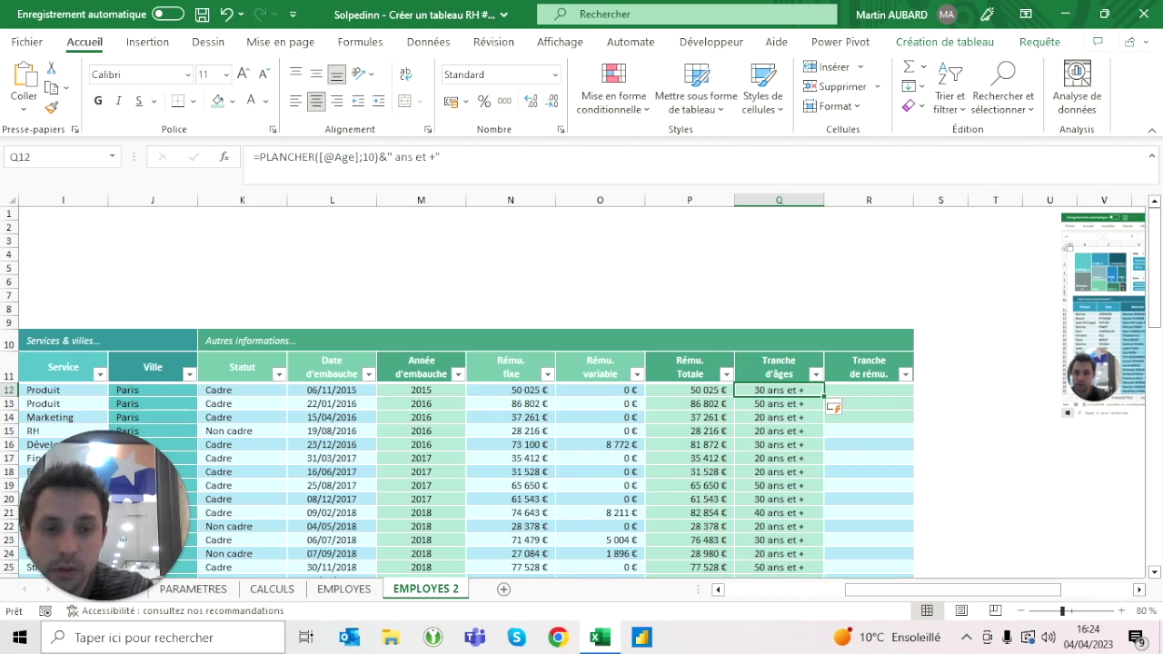
pyautogui.hotkey('ctrl', 'shift', 'Down')
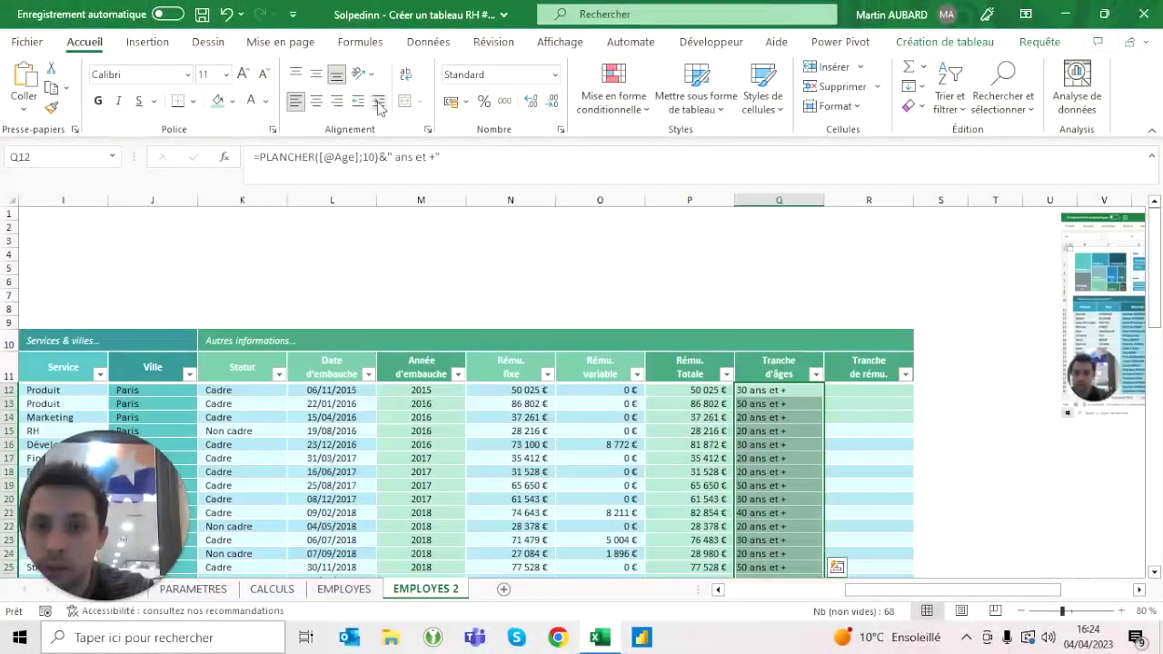
pyautogui.click(378, 101)
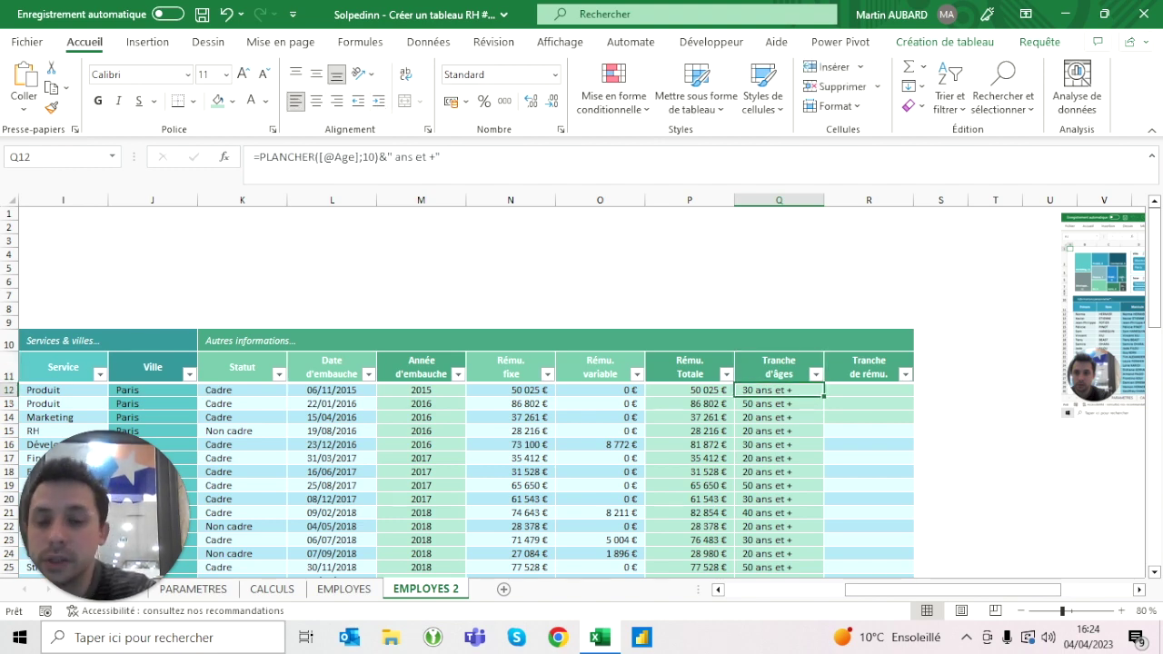
# Compare with the EMPLOYES sheet, then return to the first Tranche de rému. cell.
pyautogui.click(345, 589)
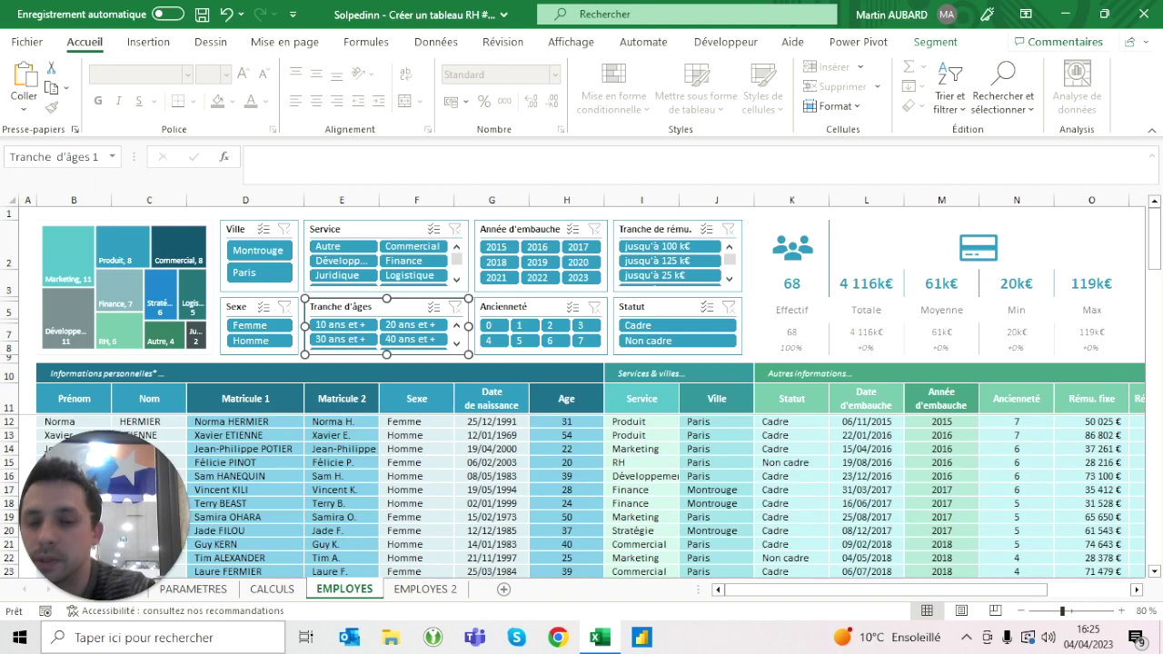
pyautogui.hscroll(6, 582, 391)
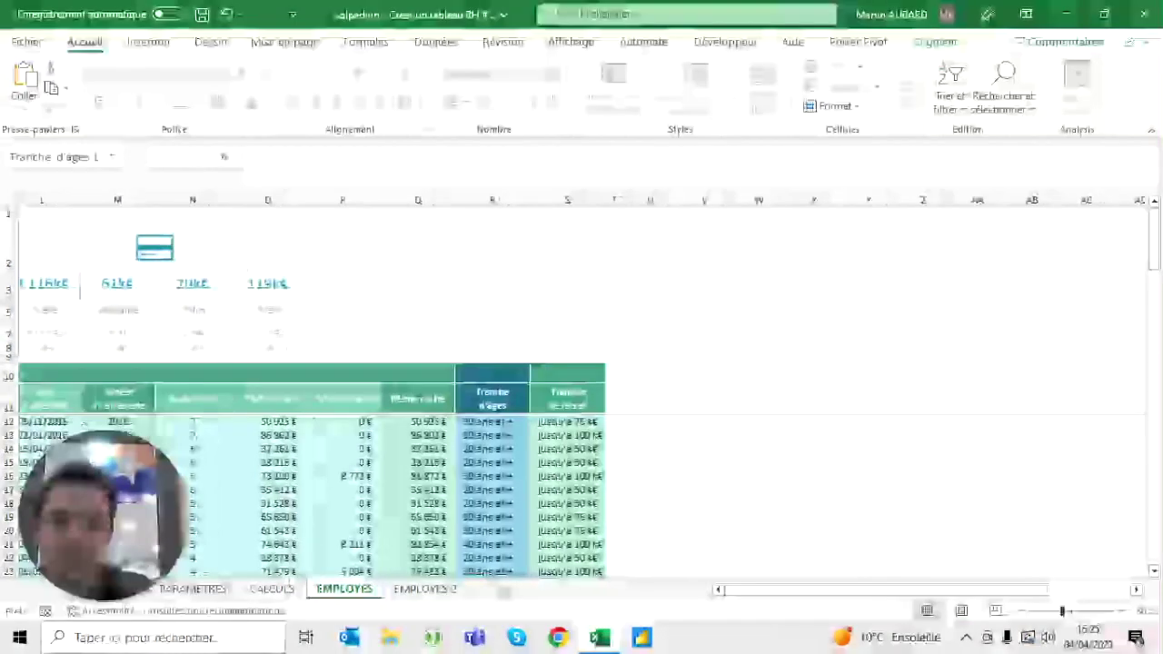
pyautogui.hotkey('ctrl', 'pagedown')
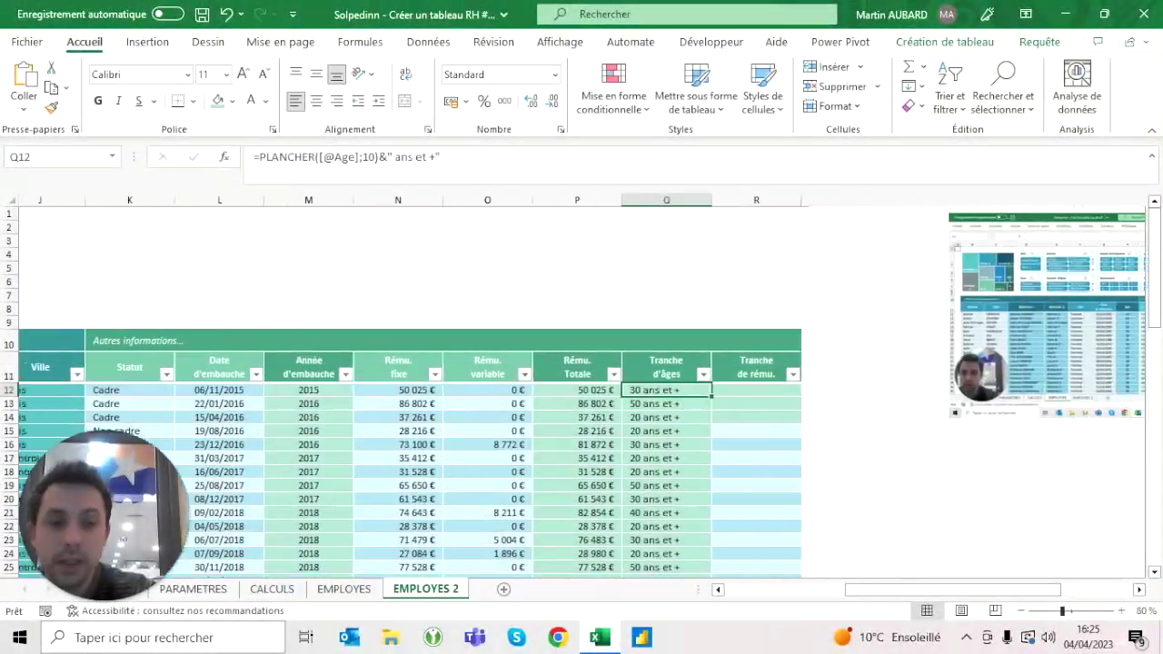
pyautogui.click(735, 389)
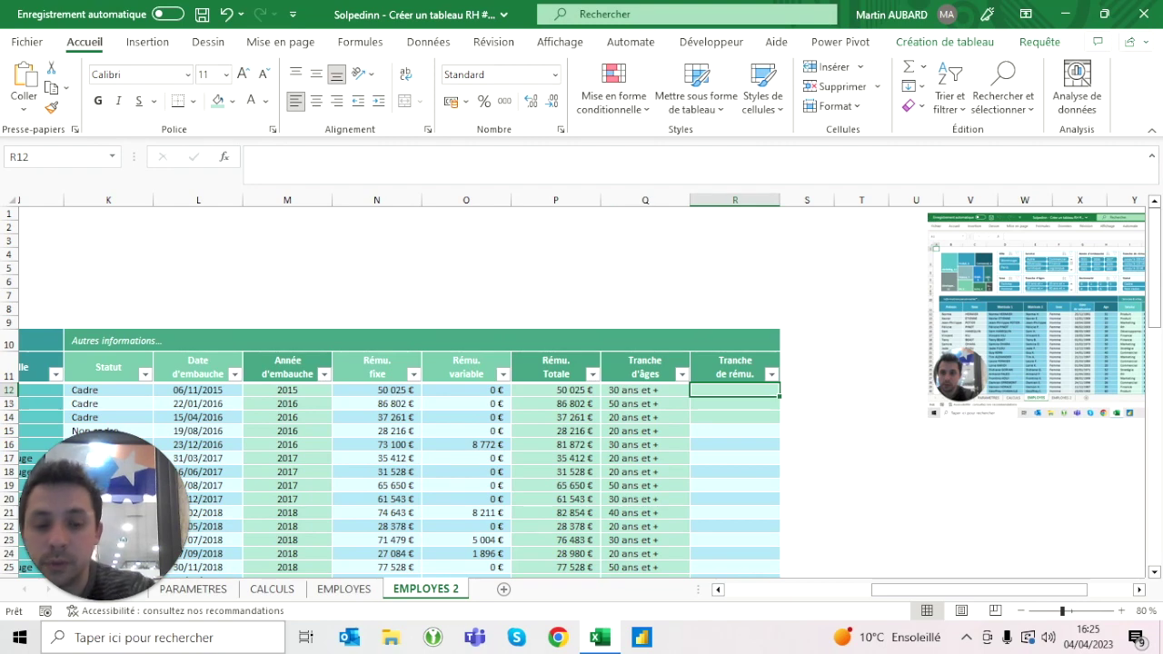
# Enter =PLAFOND([@[Rému. Totale]];25000) in R12 to fill the Tranche de rému. column.
pyautogui.write('=m')
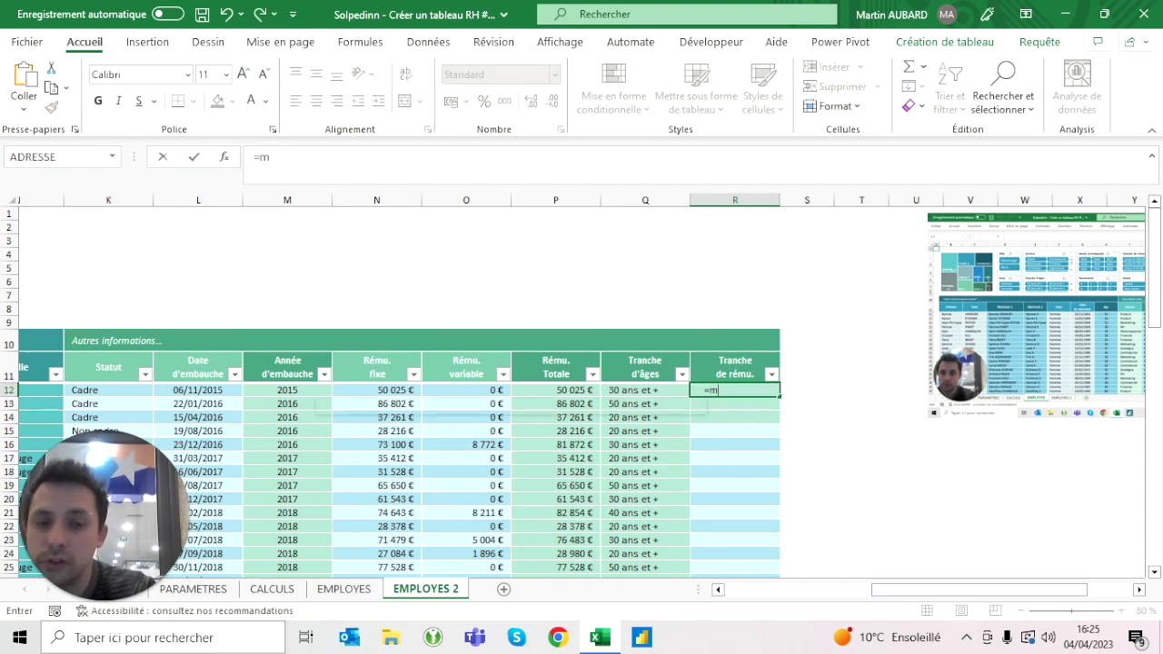
pyautogui.press('BackSpace')
pyautogui.write('plan')
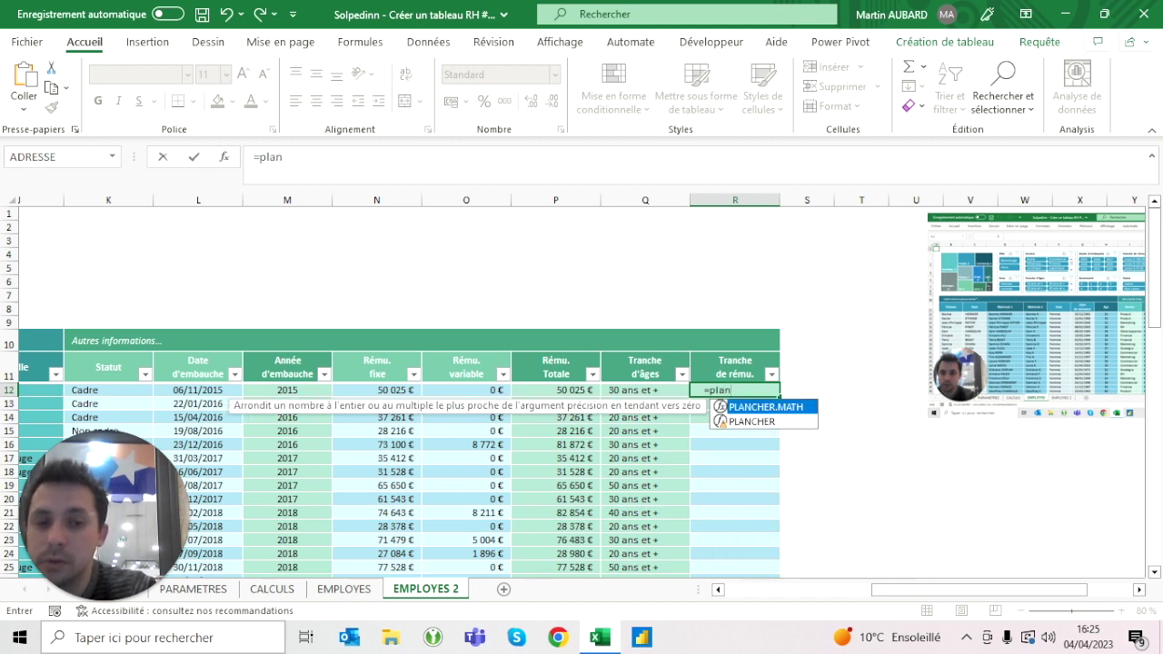
pyautogui.press('BackSpace')
pyautogui.write('fa')
pyautogui.press('BackSpace')
pyautogui.write('ond(')
pyautogui.click(555, 389)
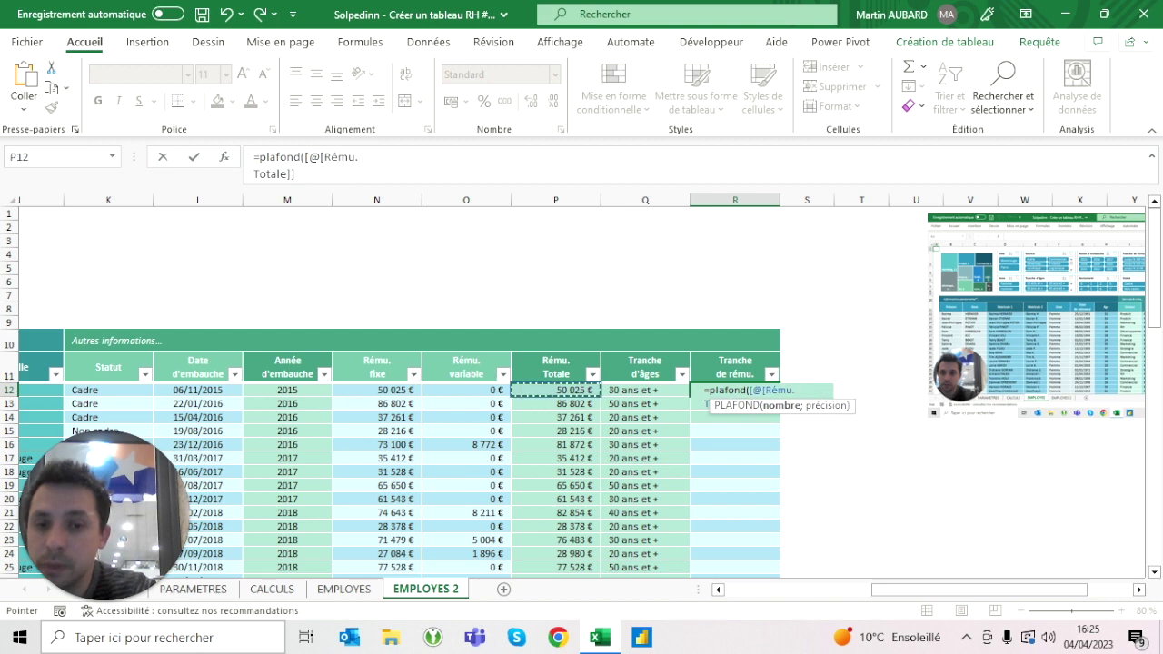
pyautogui.write(';')
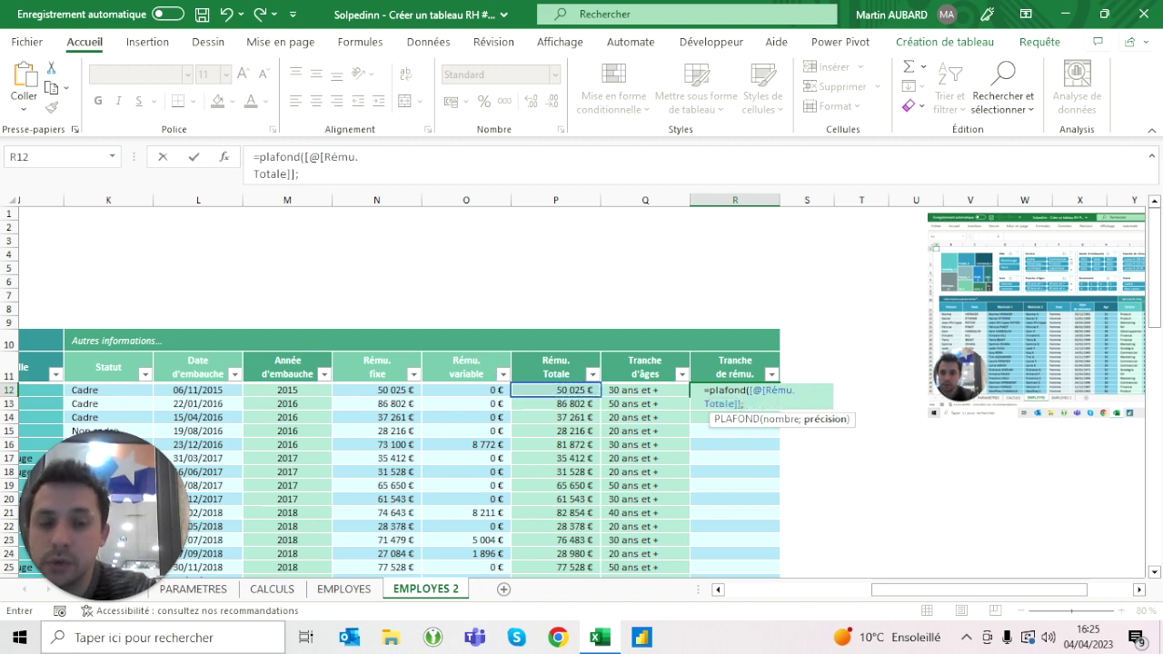
pyautogui.write('25000)')
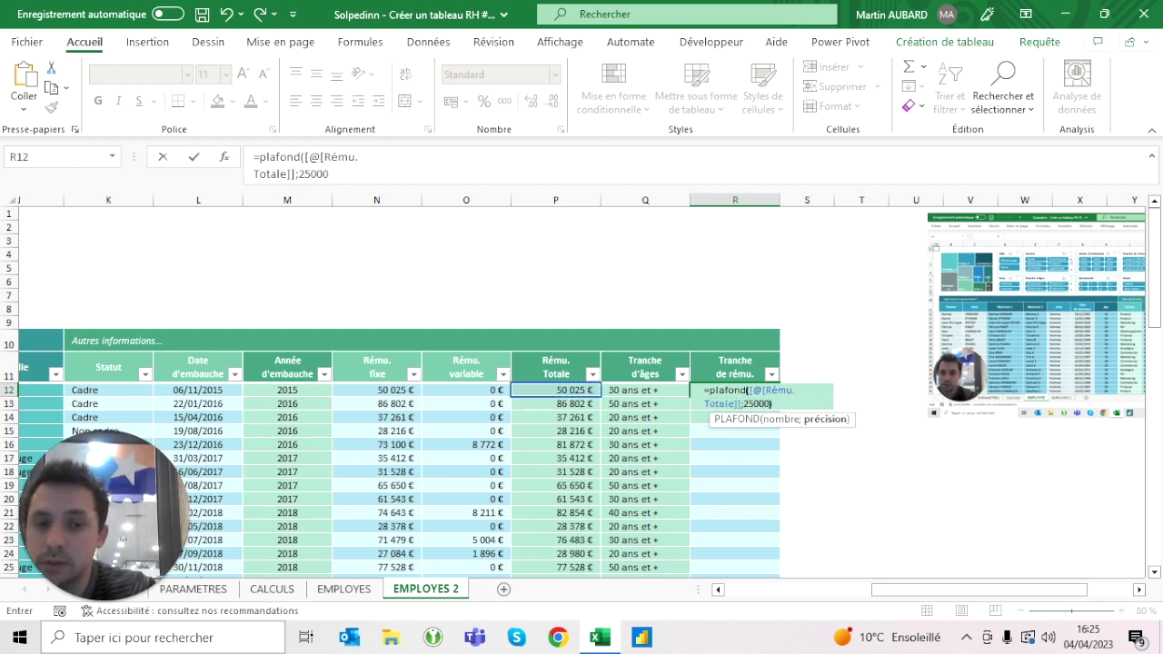
pyautogui.hotkey('ctrl', 'Return')
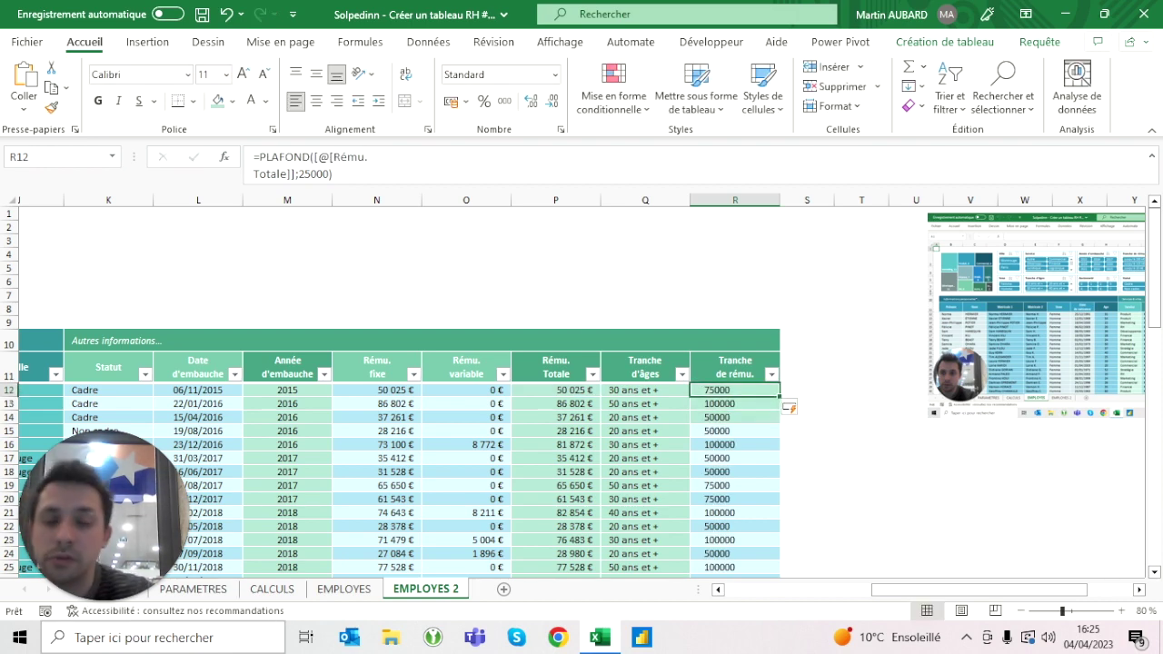
# Left-align the whole Tranche de rému. column.
pyautogui.hotkey('ctrl', 'shift', 'Down')
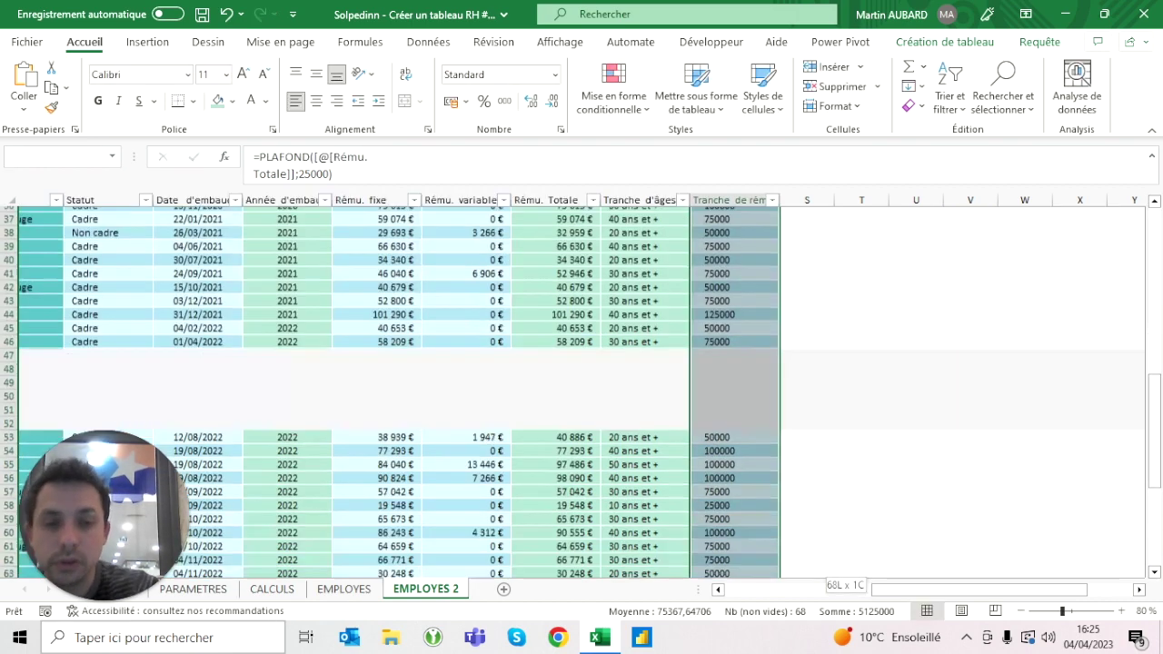
pyautogui.hotkey('ctrl', 'shift', 'Up')
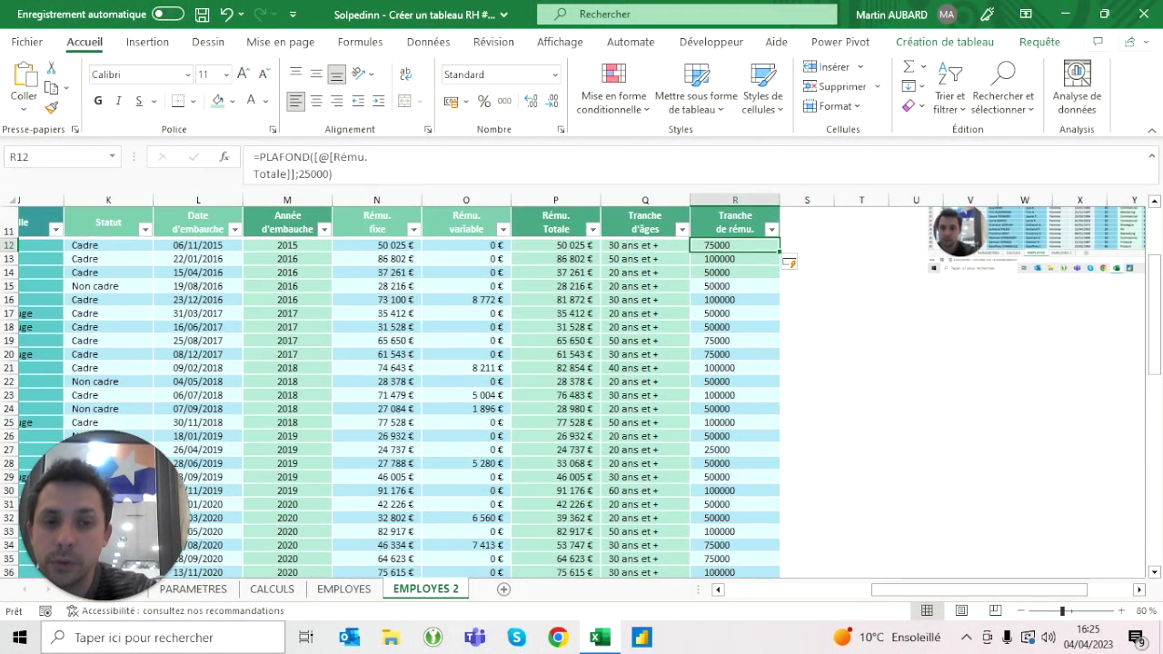
pyautogui.hotkey('ctrl', 'space')
pyautogui.click(298, 105)
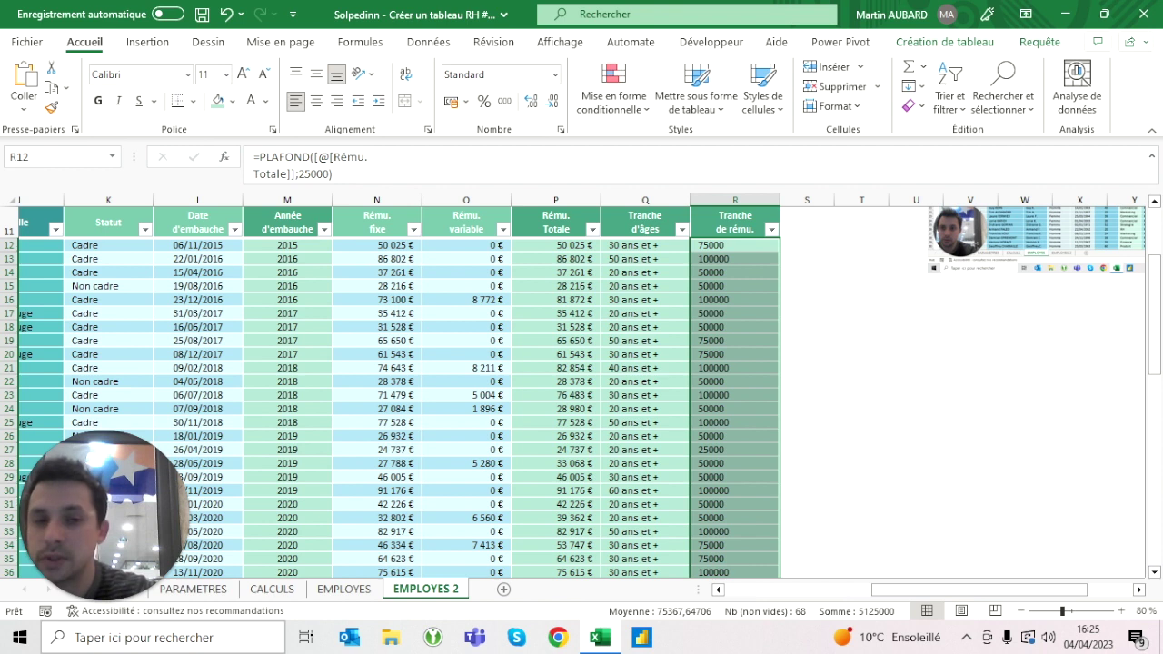
pyautogui.click(735, 244)
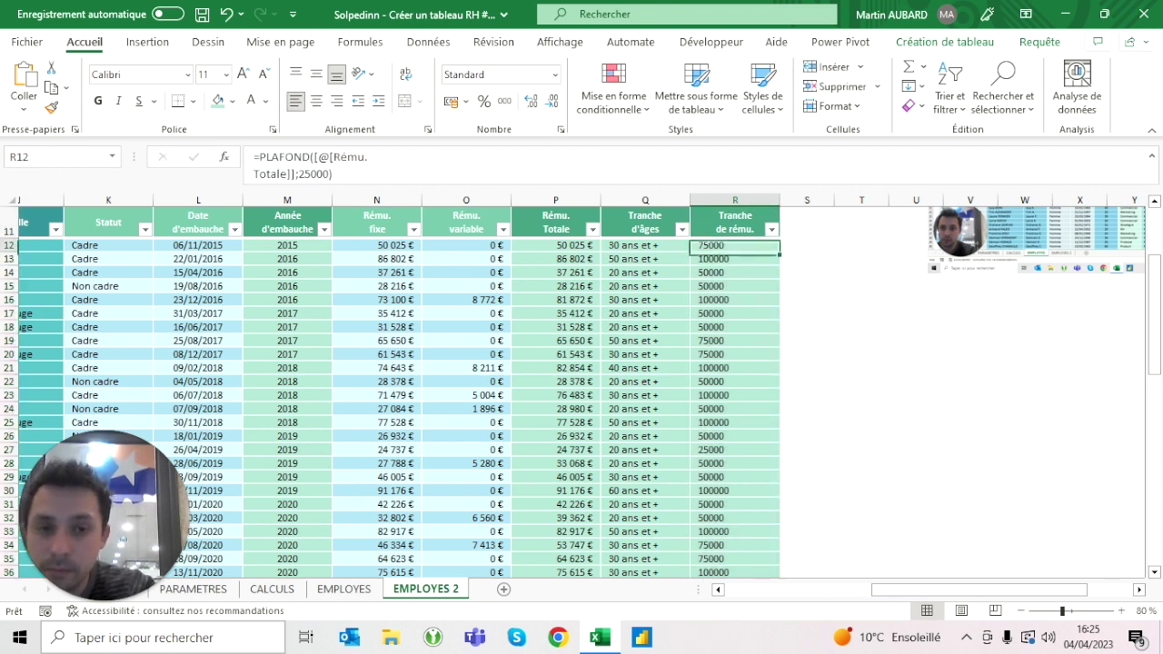
# After comparing with the EMPLOYES sheet, divide the pay-bracket formula by 1000 to show thousands.
pyautogui.click(345, 589)
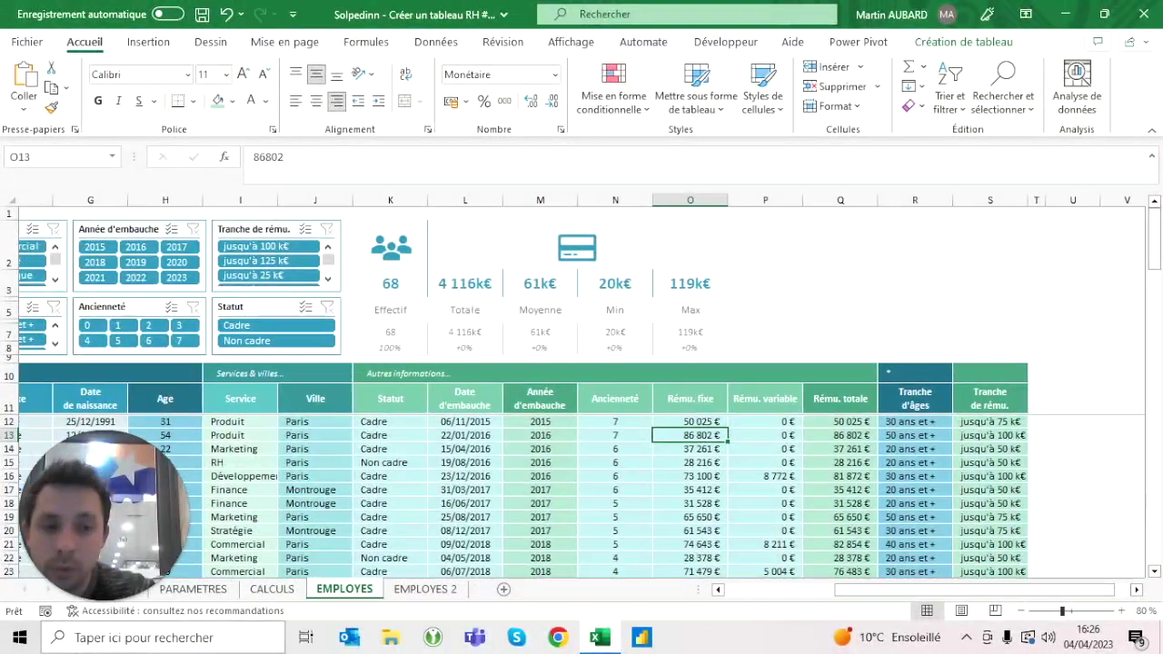
pyautogui.click(433, 595)
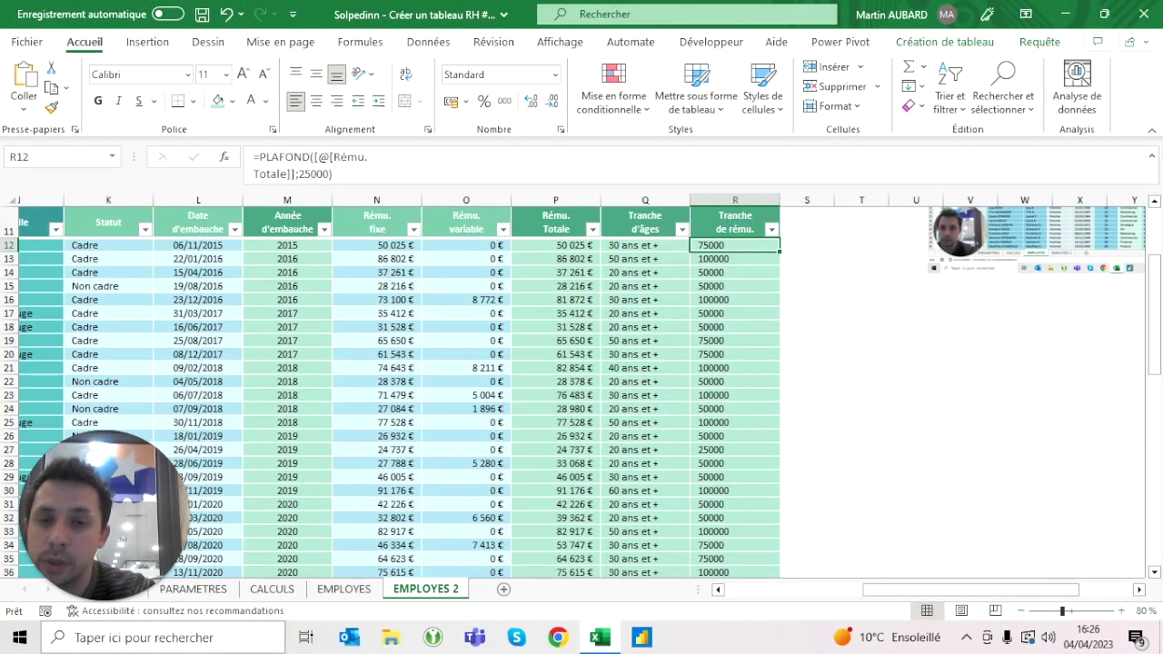
pyautogui.press('F2')
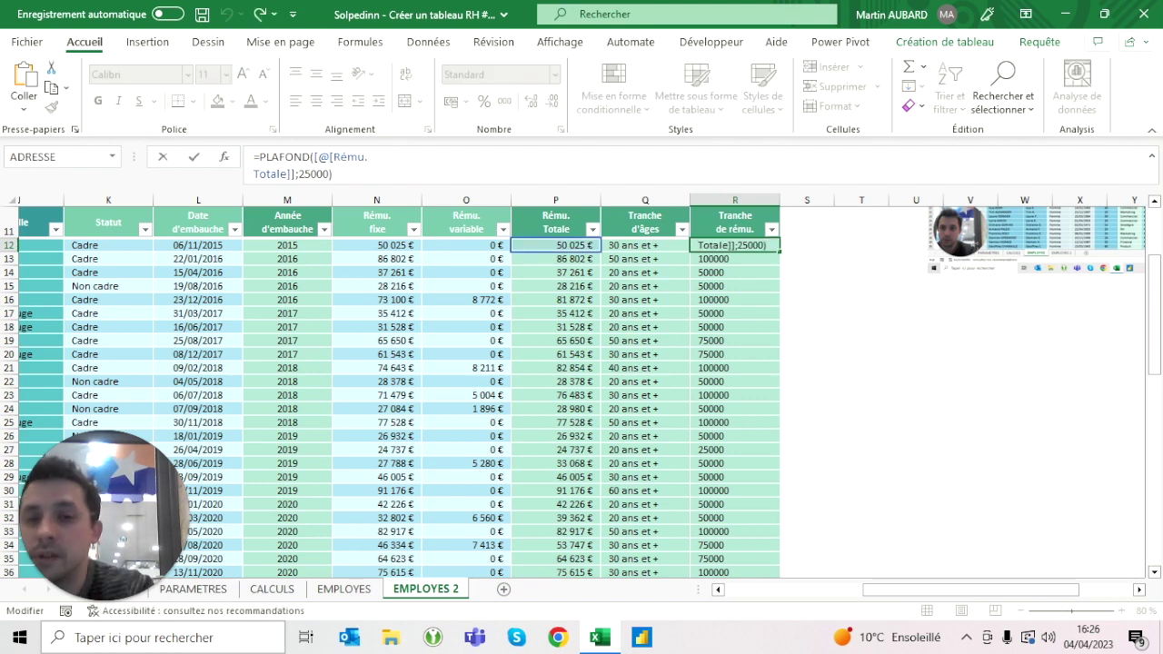
pyautogui.write('/1000')
pyautogui.hotkey('ctrl', 'Return')
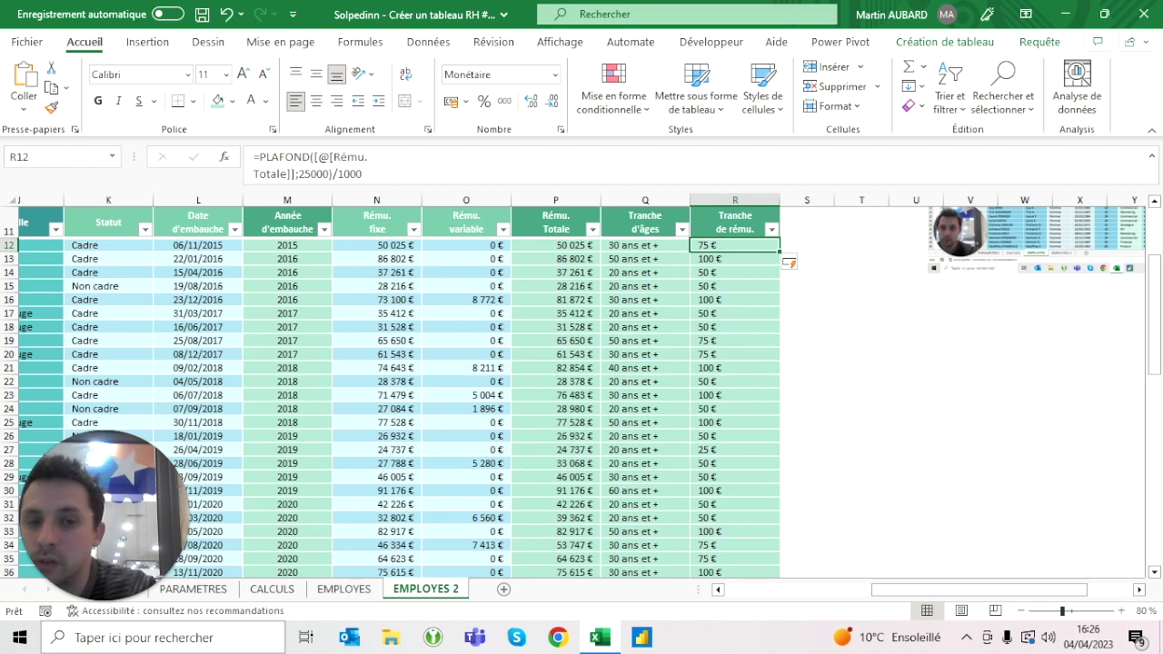
# Set the Tranche de rému. column's number format to Standard.
pyautogui.hotkey('ctrl', 'shift', 'Down')
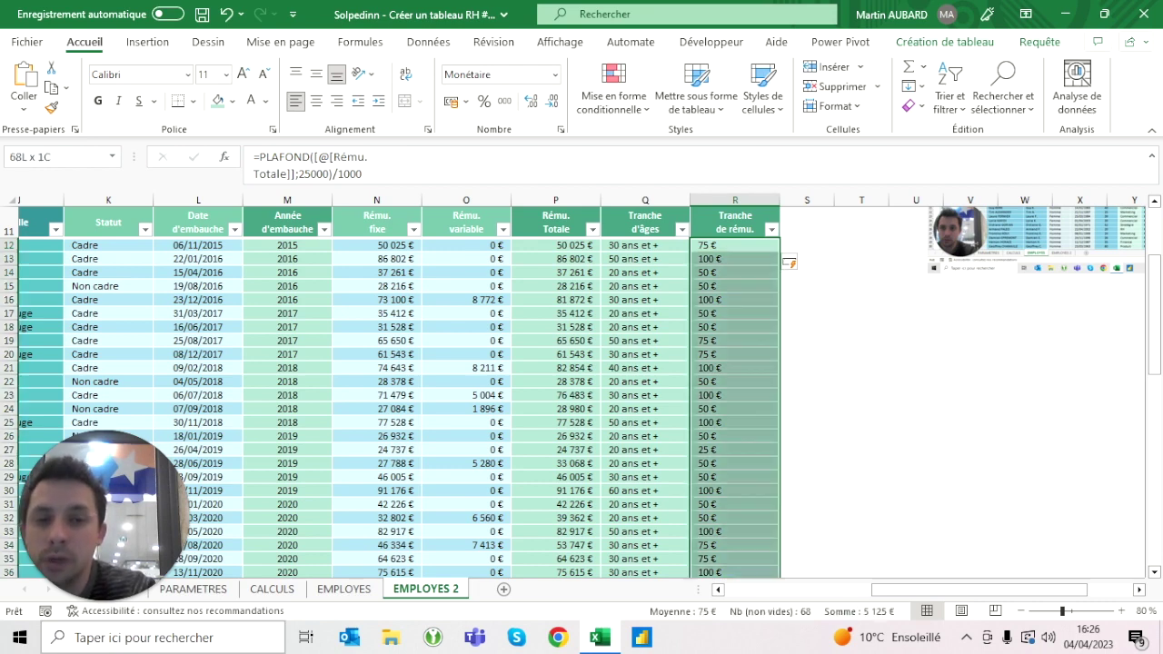
pyautogui.click(555, 76)
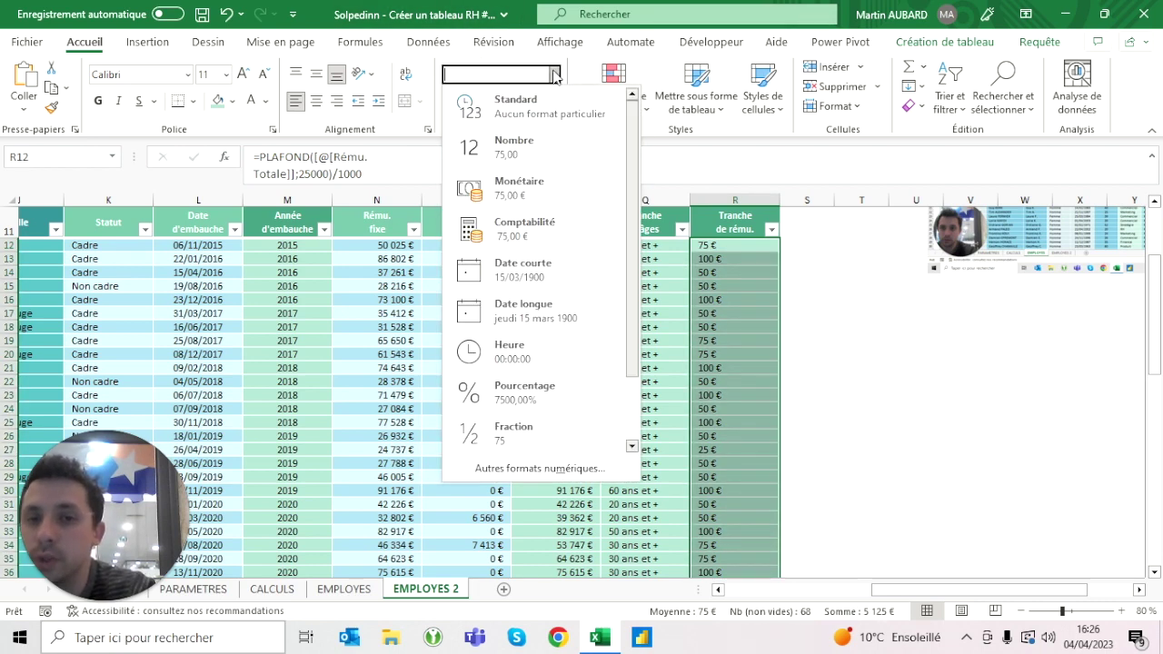
pyautogui.click(524, 109)
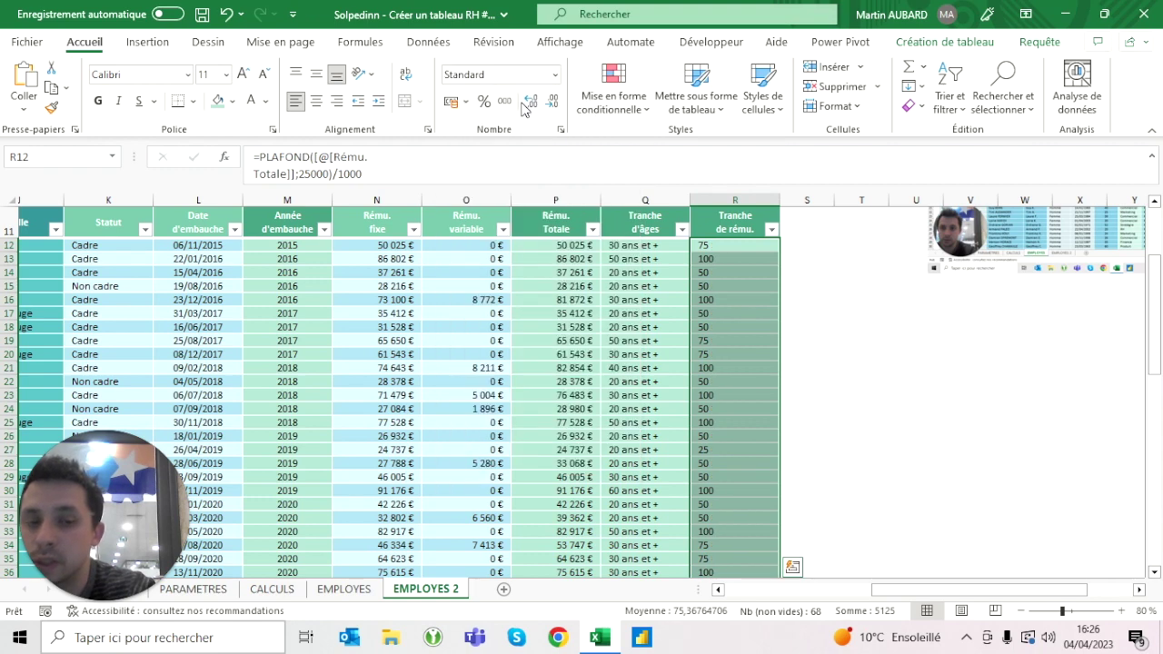
pyautogui.press('Left')
pyautogui.hotkey('ctrl', 'shift', 'Down')
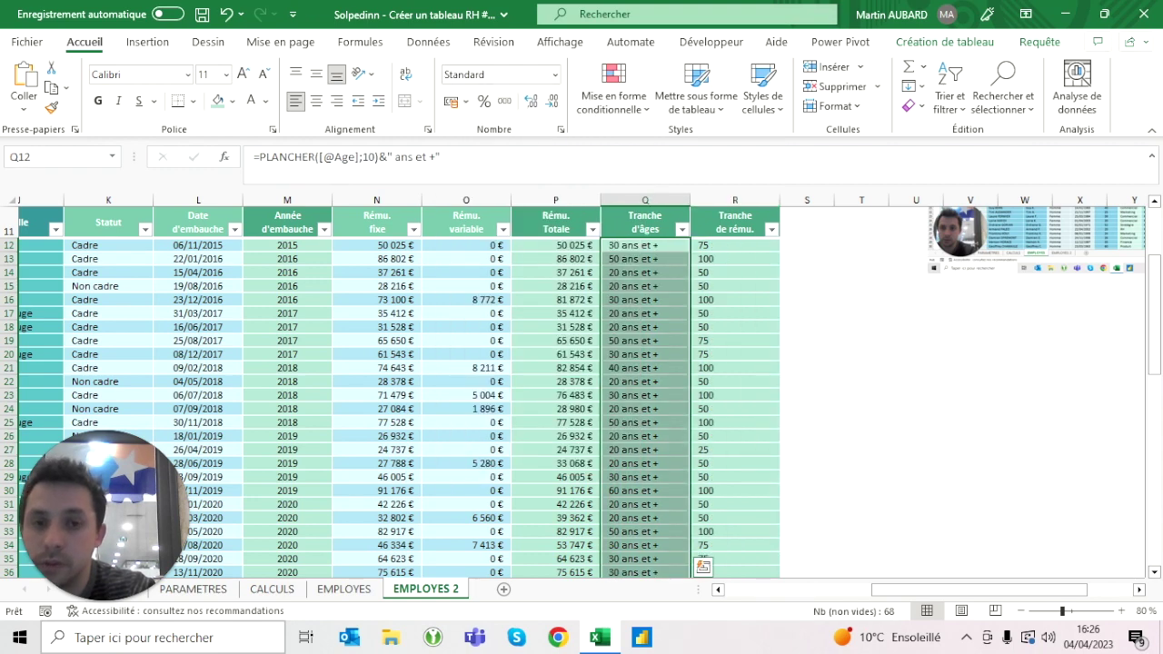
pyautogui.click(735, 245)
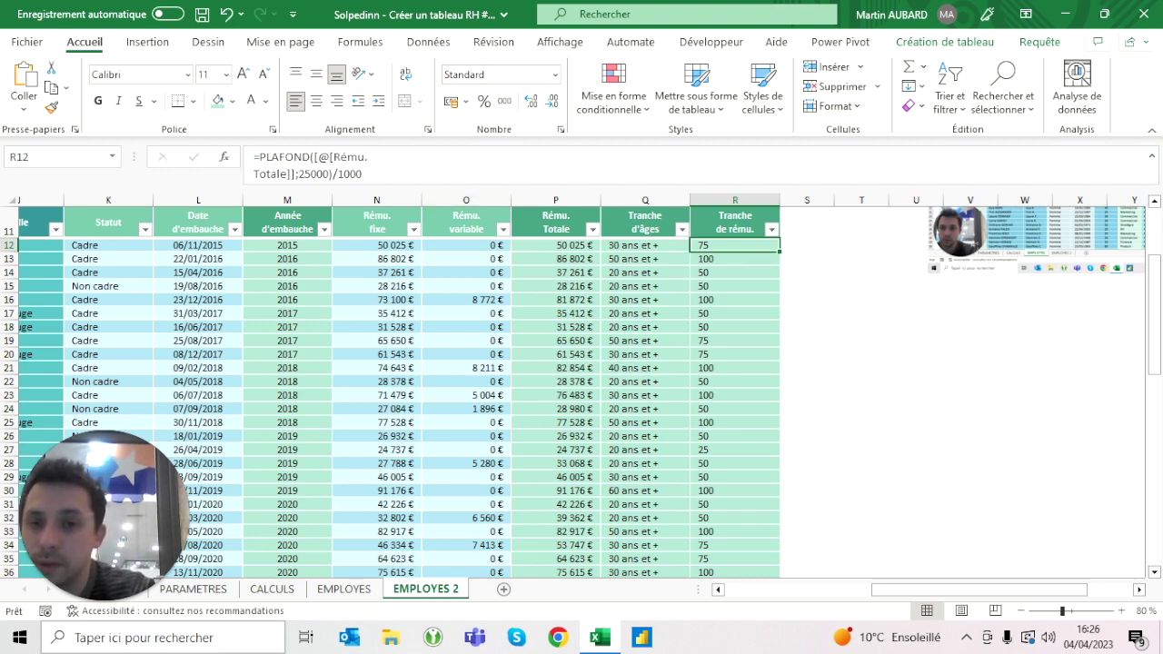
# Append &" k€" to the R12 formula so bands read like 75 k€ or 100 k€.
pyautogui.press('F2')
pyautogui.write('&" k€')
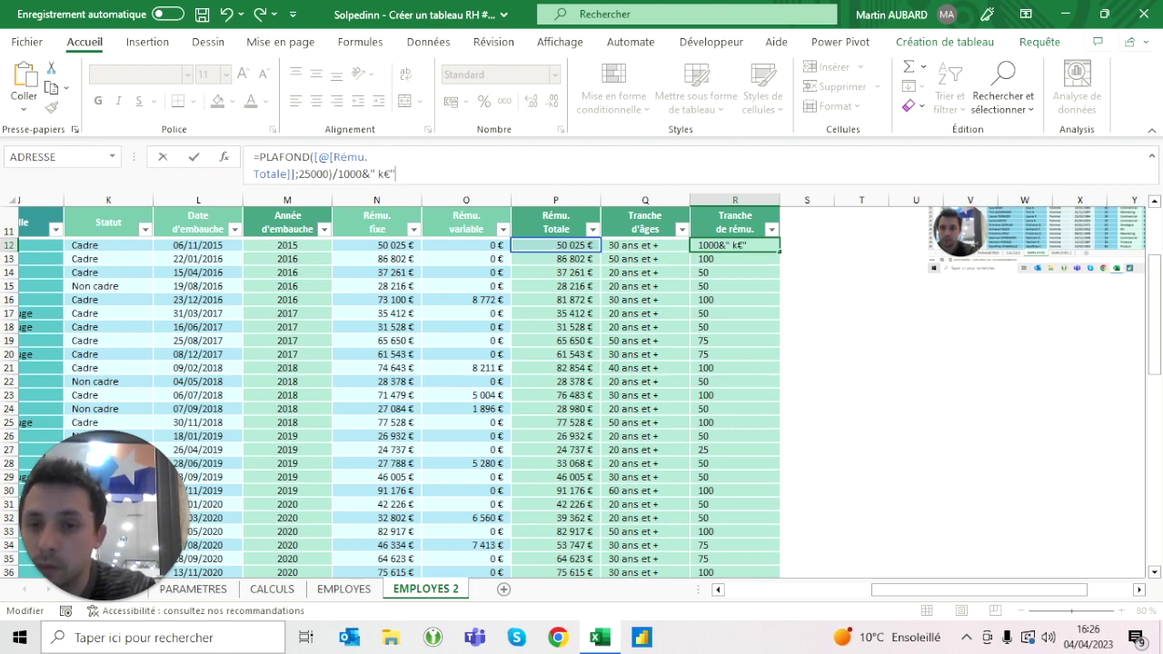
pyautogui.hotkey('ctrl', 'Return')
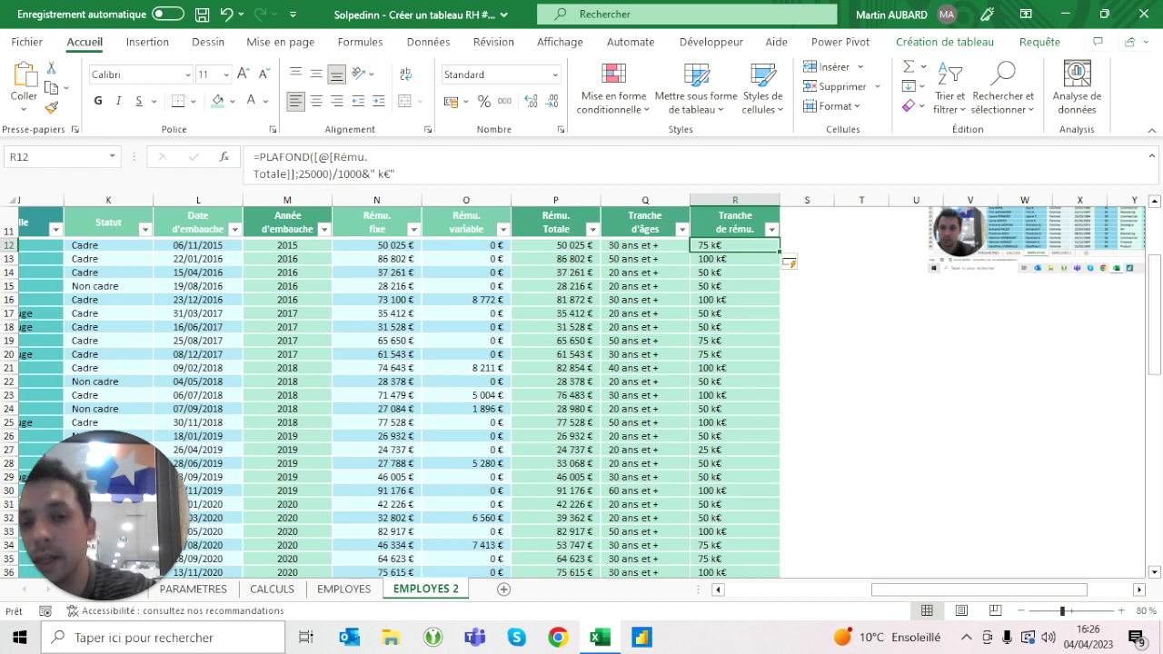
pyautogui.press('F2')
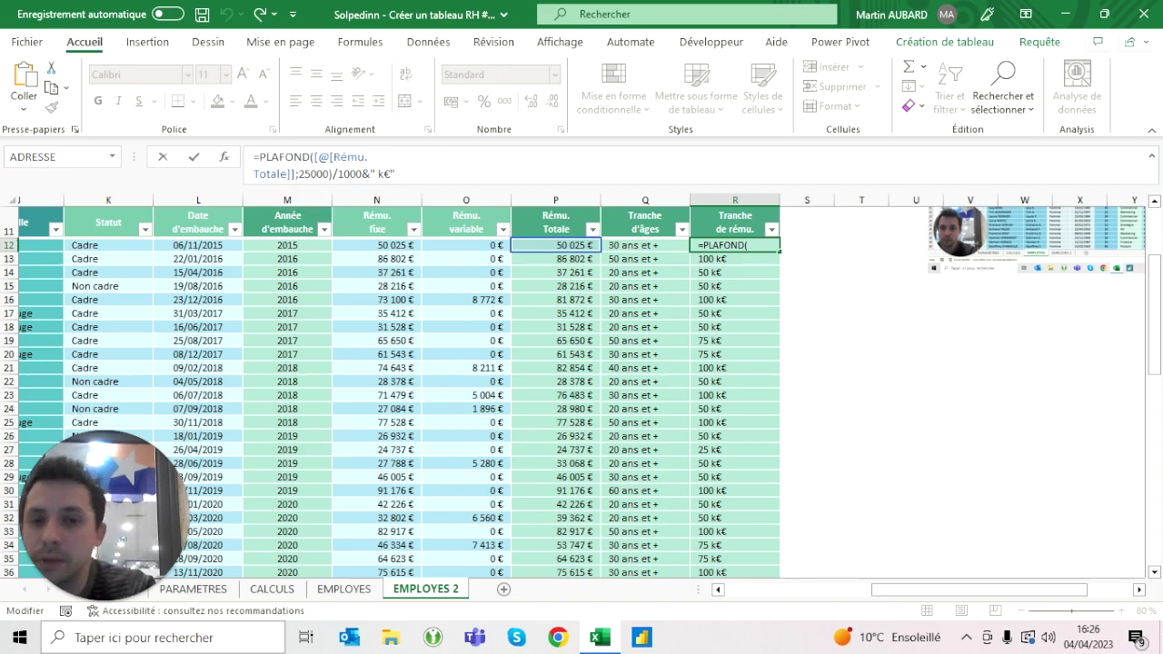
pyautogui.press('Escape')
pyautogui.hscroll(-3, 581, 390)
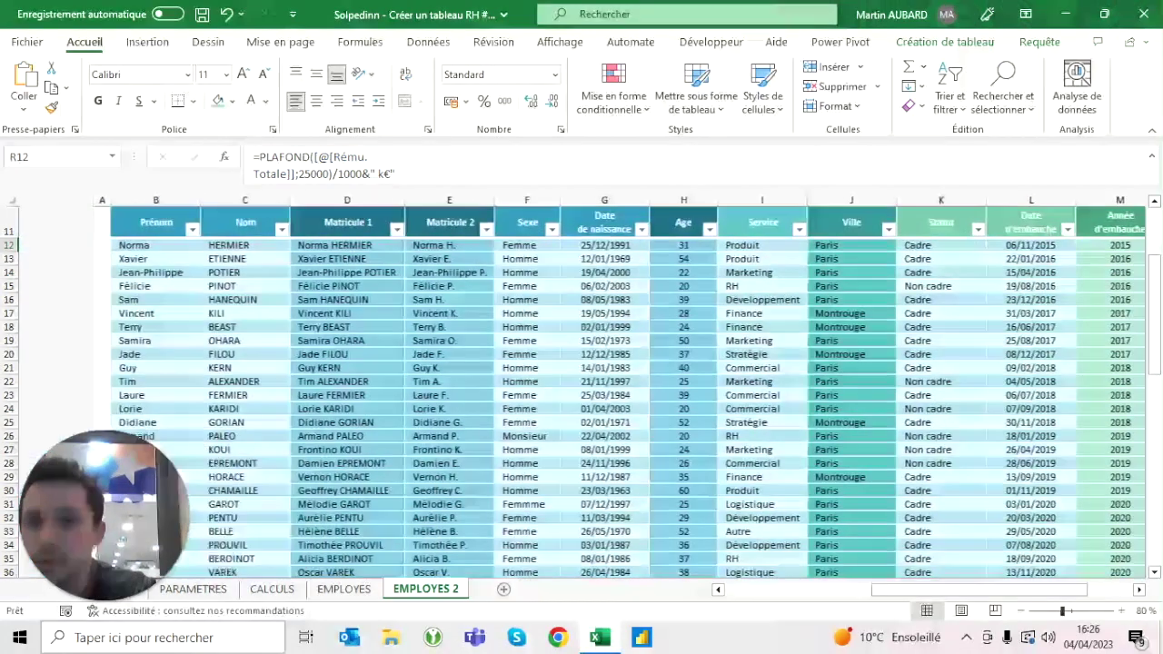
# Prefix the band formula with "jusqu'à "&, giving labels like jusqu'à 75 k€, and compare with EMPLOYES.
pyautogui.scroll(3, 581, 391)
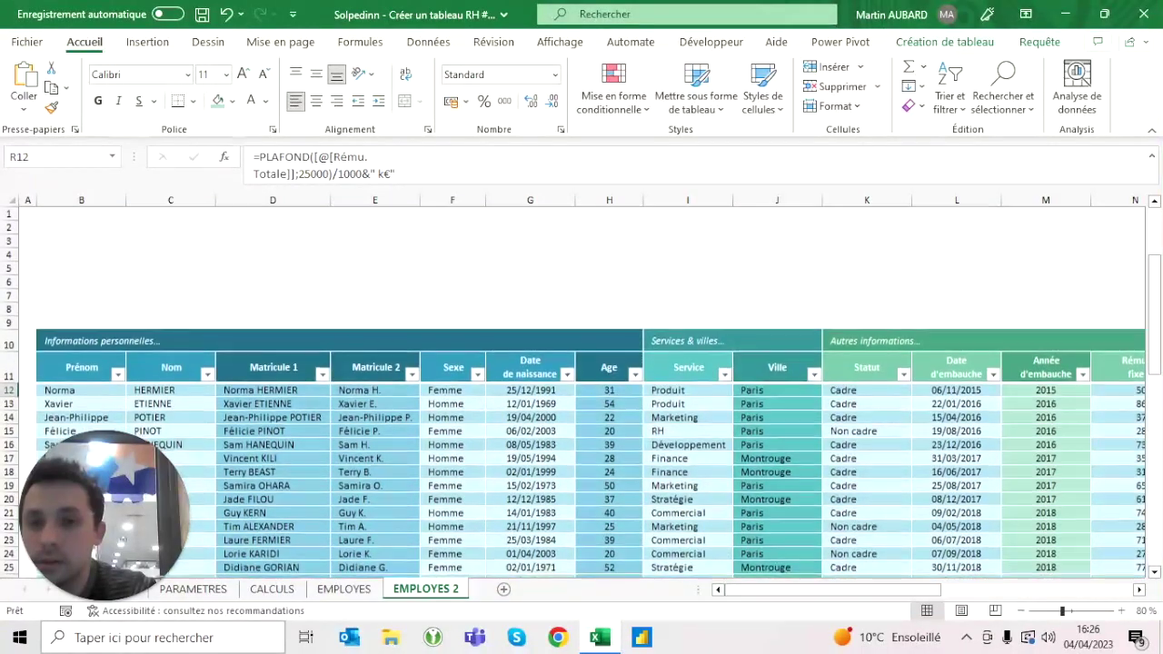
pyautogui.click(344, 588)
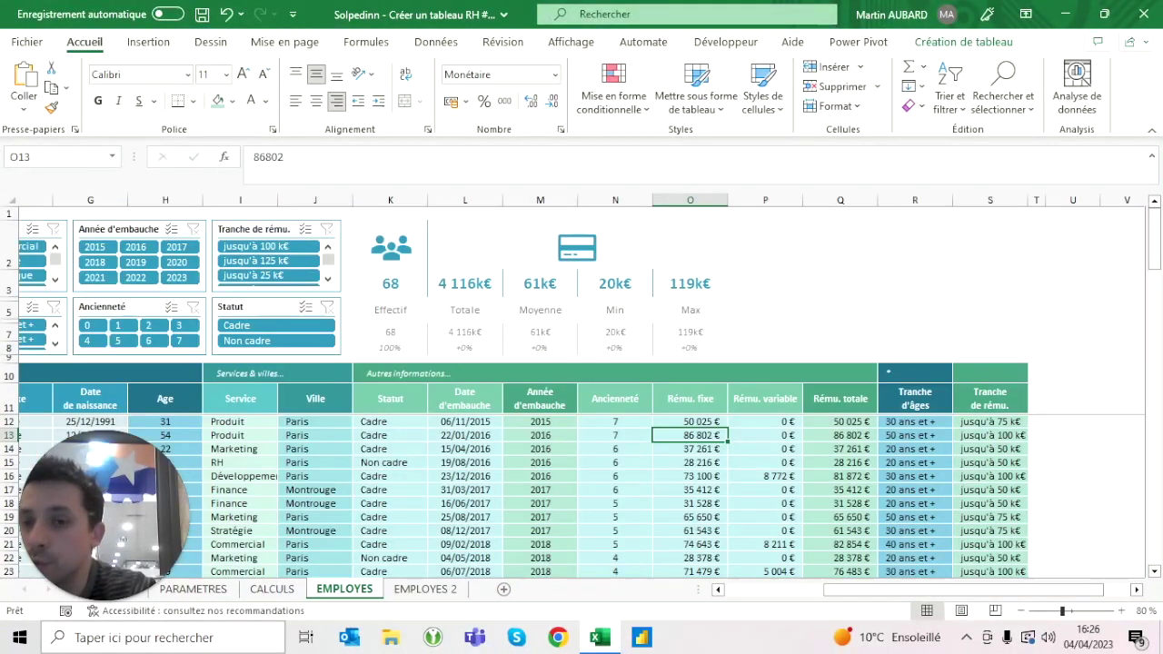
pyautogui.click(420, 589)
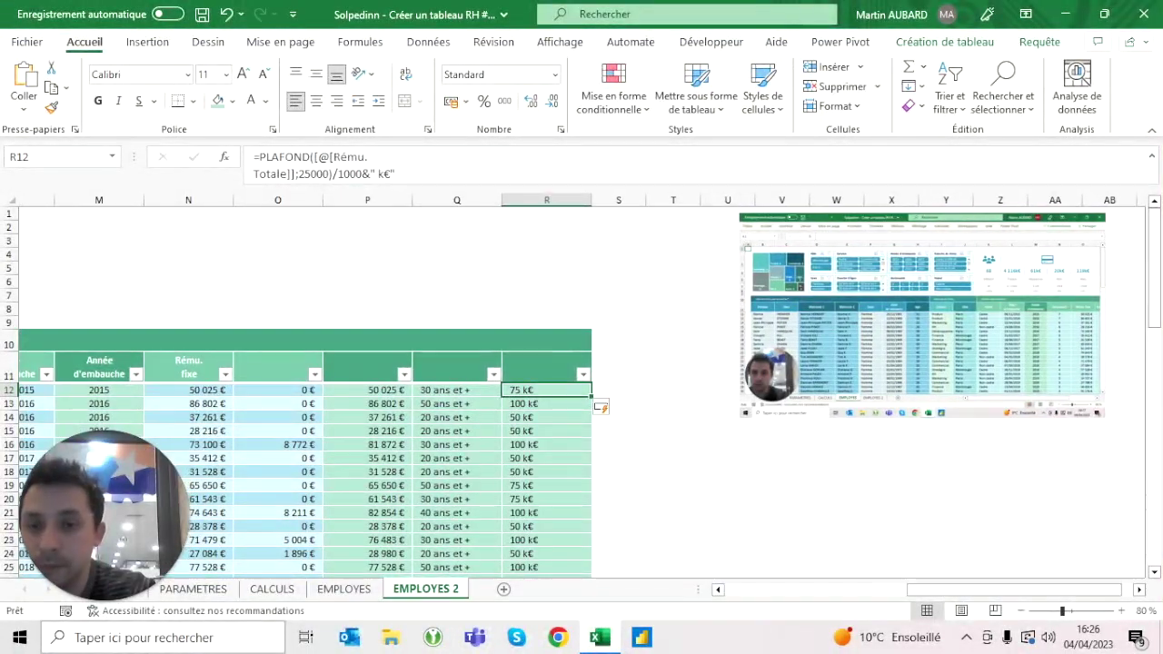
pyautogui.click(258, 156)
pyautogui.write('"jusuqu\'')
pyautogui.press('BackSpace')
pyautogui.press('BackSpace')
pyautogui.press('BackSpace')
pyautogui.write('qu\'à "')
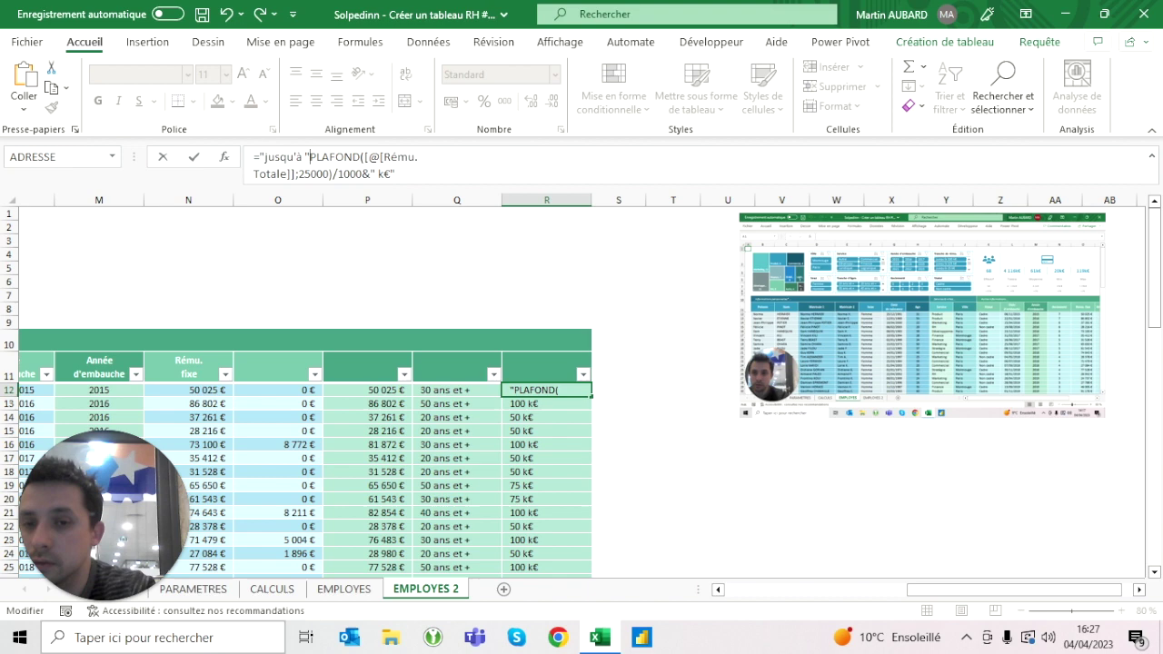
pyautogui.write('&')
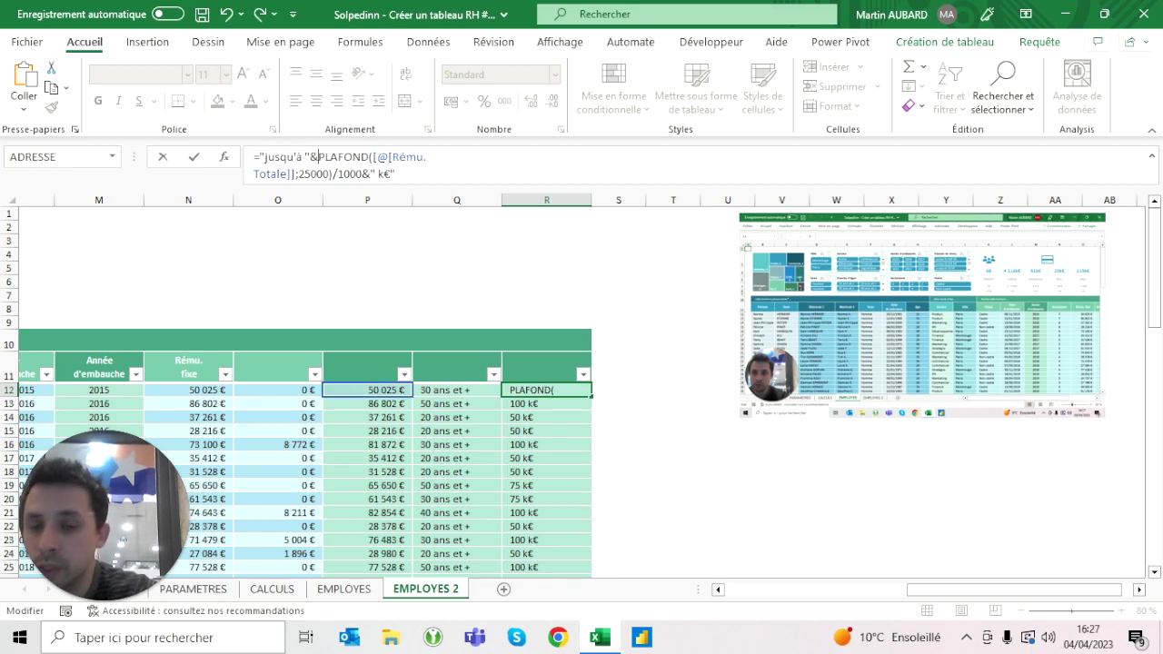
pyautogui.press('Return')
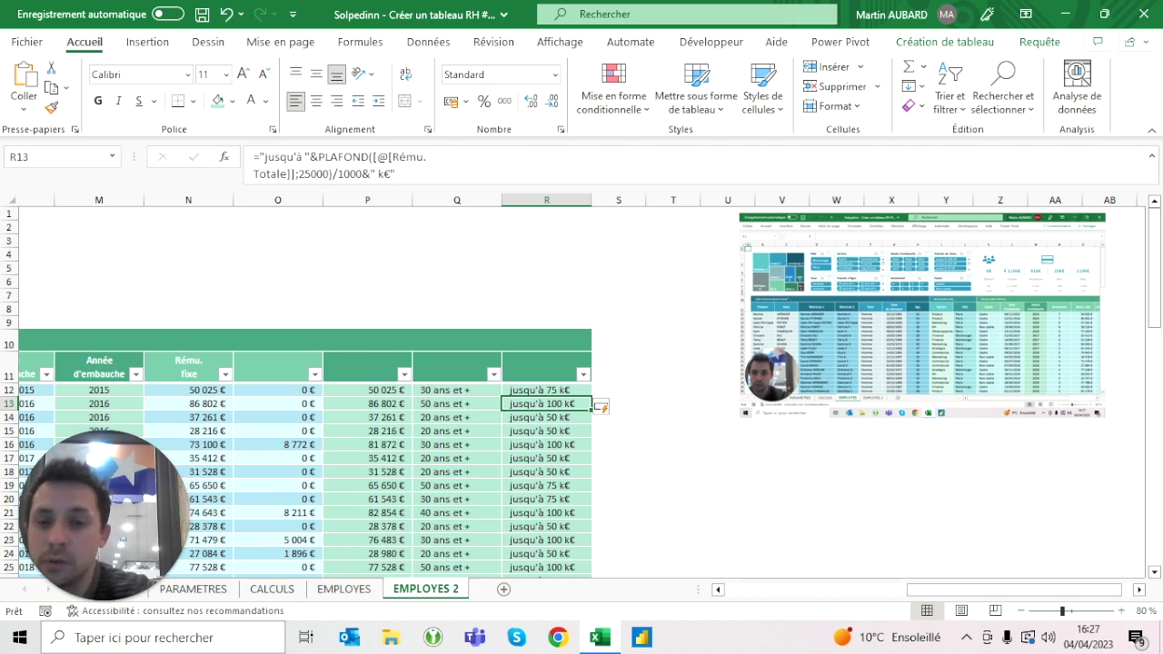
pyautogui.click(343, 589)
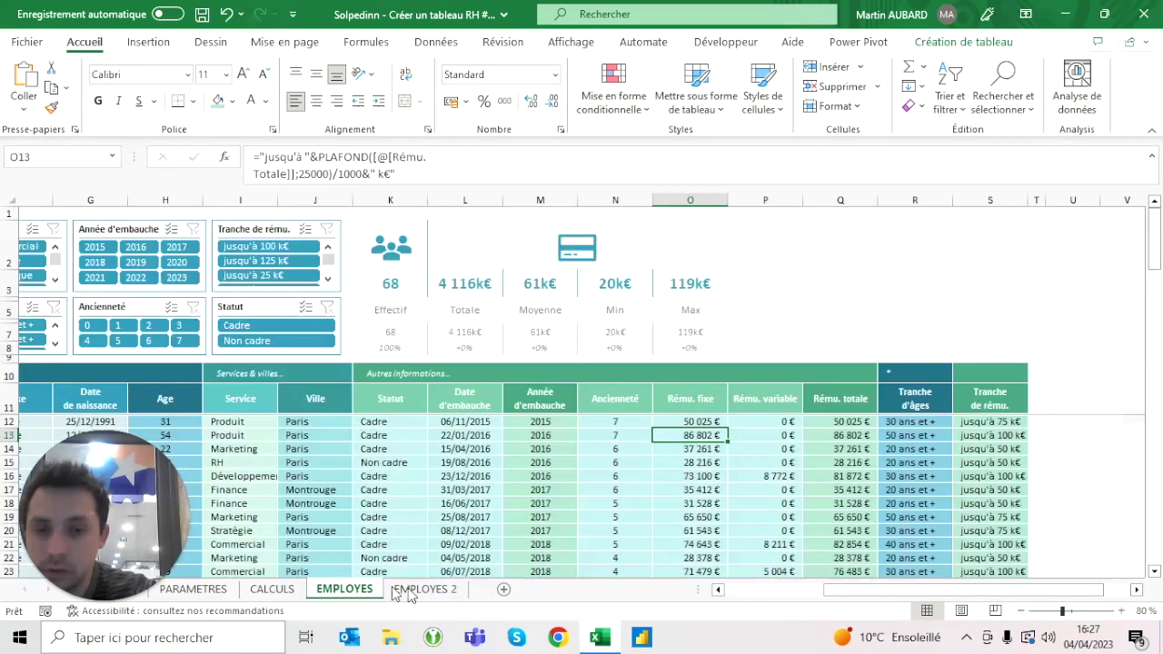
pyautogui.click(415, 590)
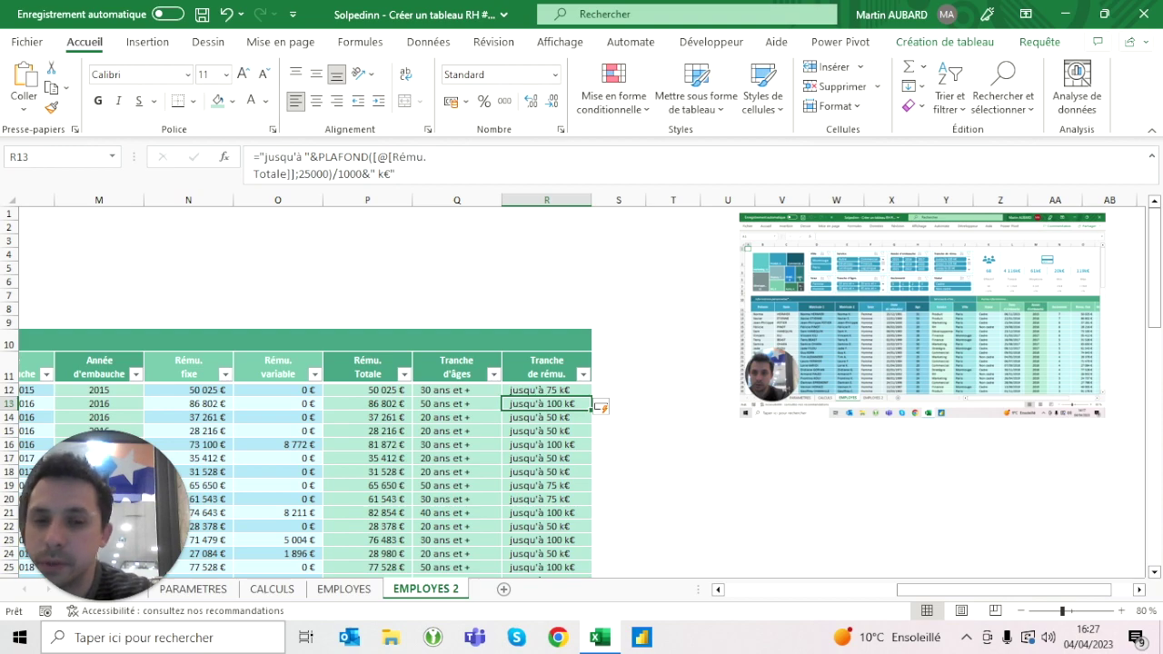
pyautogui.press('Left')
pyautogui.press('Left')
pyautogui.press('Left')
pyautogui.press('Left')
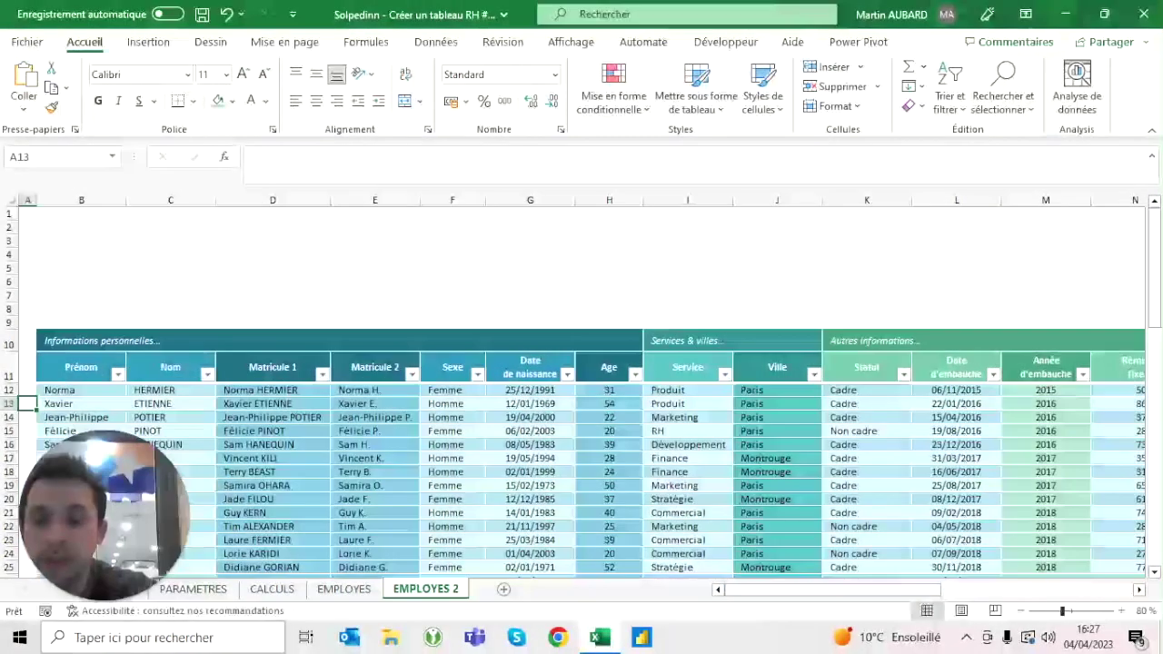
pyautogui.click(126, 346)
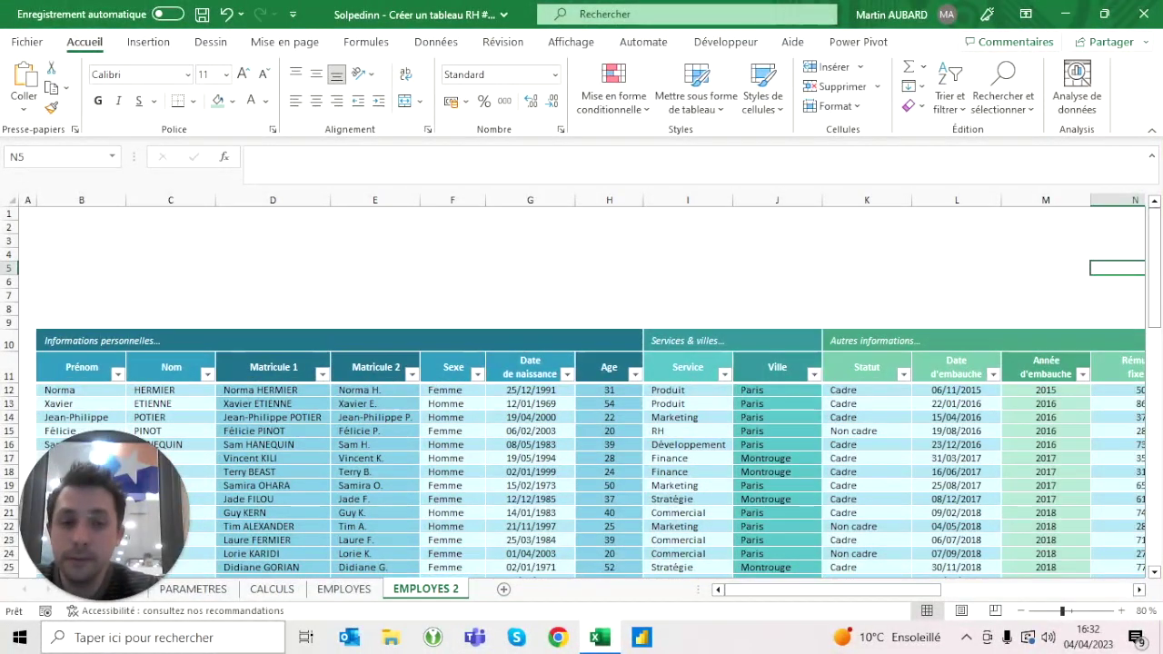
pyautogui.hscroll(3, 563, 385)
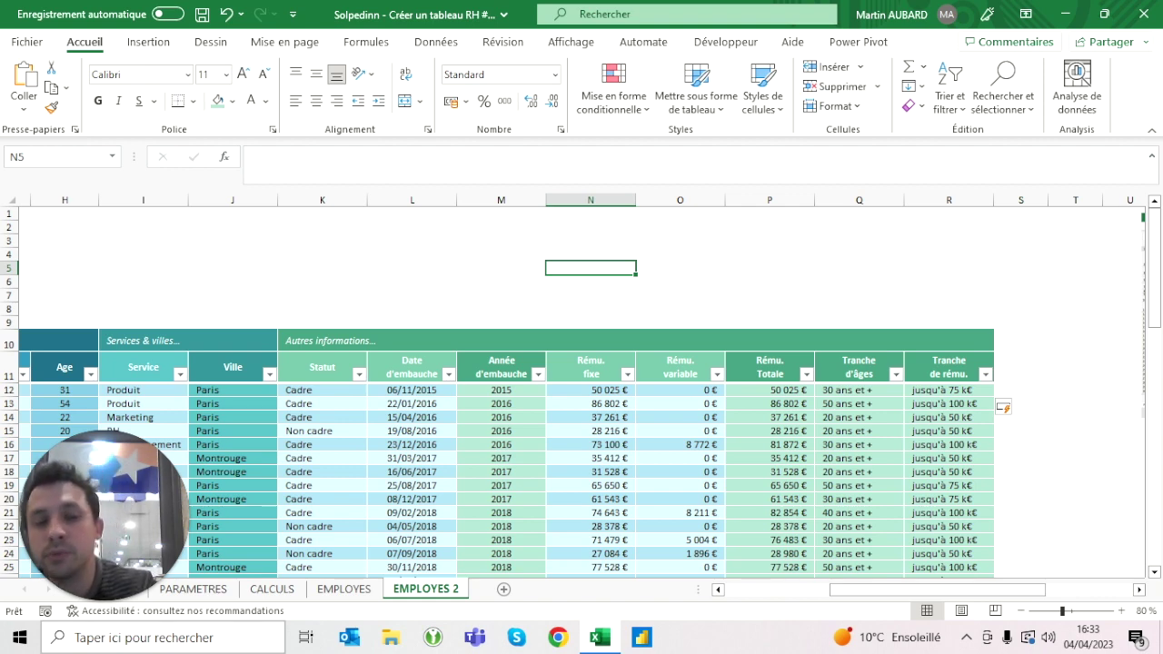
pyautogui.hscroll(-5, 581, 454)
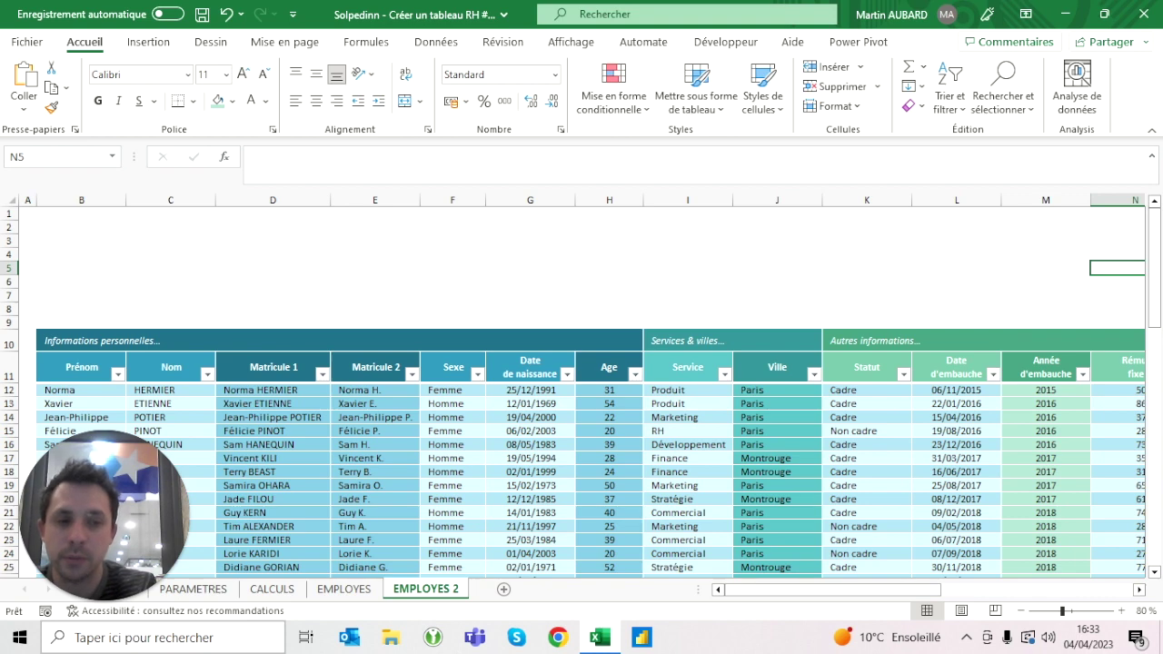
pyautogui.click(1045, 390)
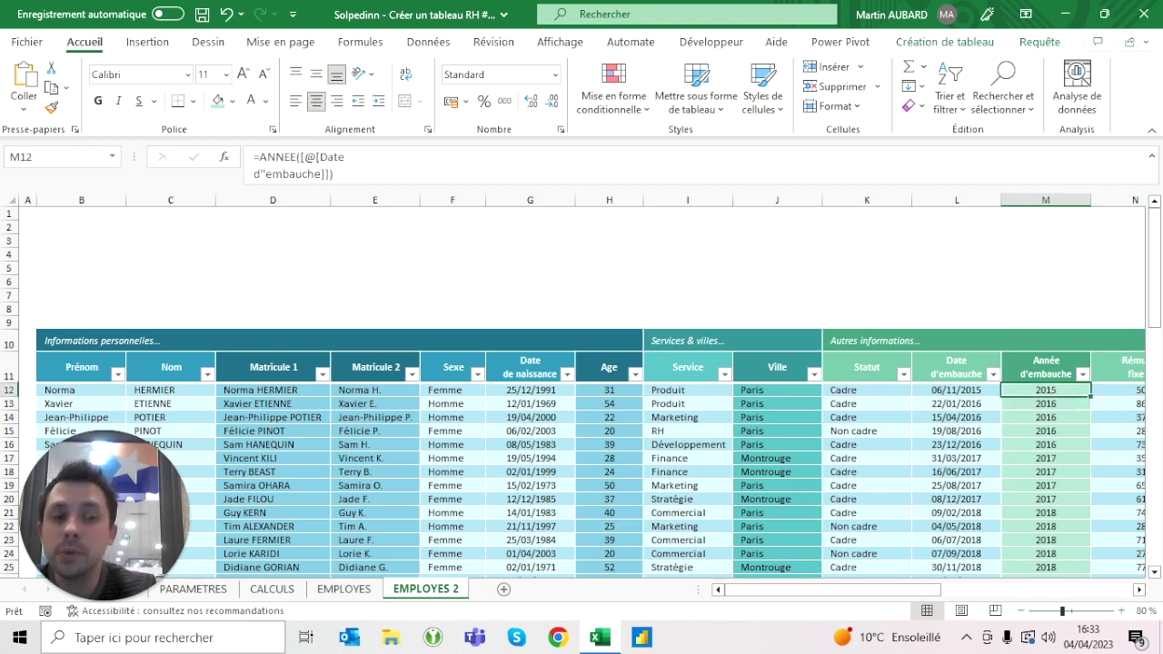
pyautogui.click(867, 267)
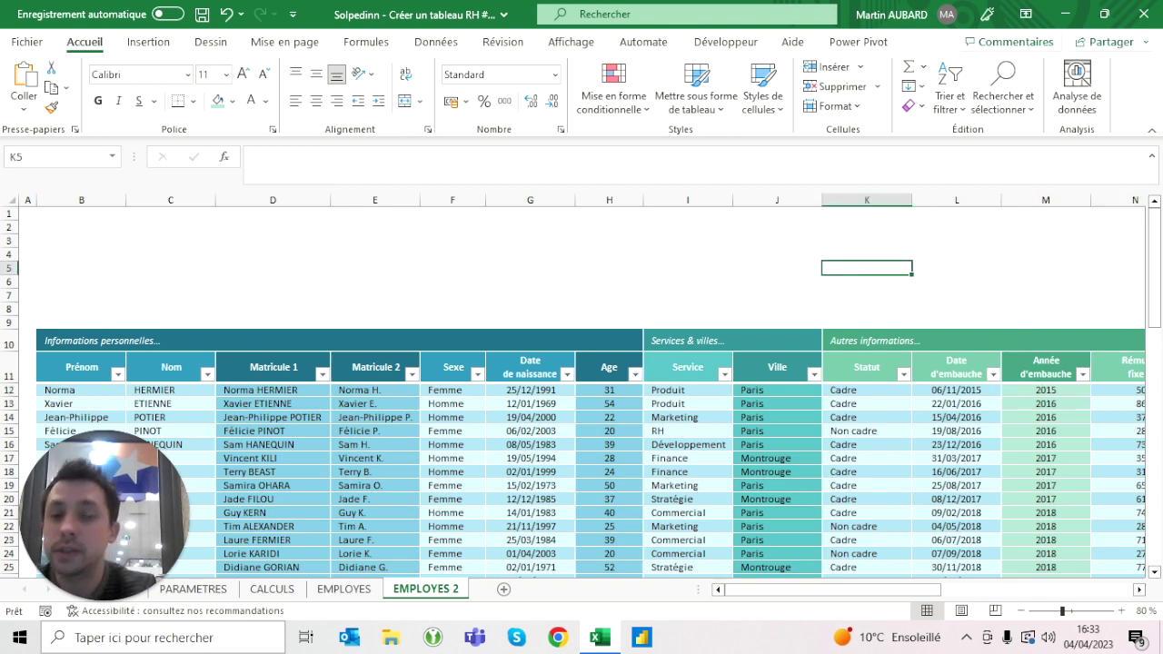
pyautogui.hotkey('ctrl', 'v')
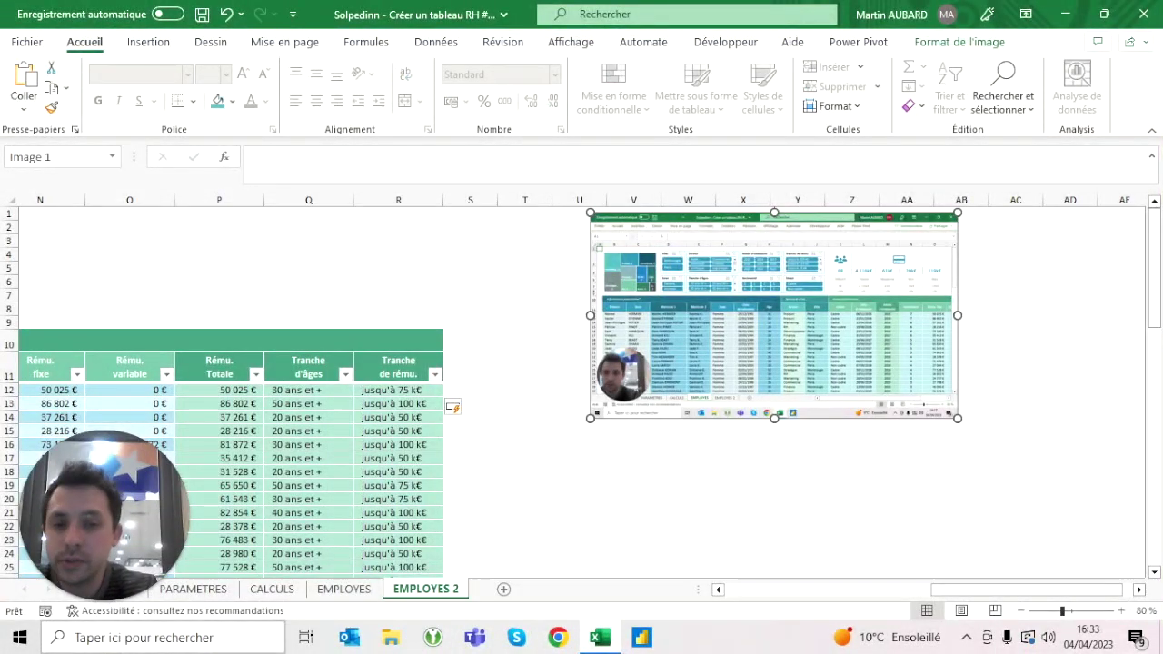
# Enlarge the dashboard reference screenshot on EMPLOYES 2 using its corner handle.
pyautogui.moveTo(590, 417); pyautogui.dragTo(465, 489)
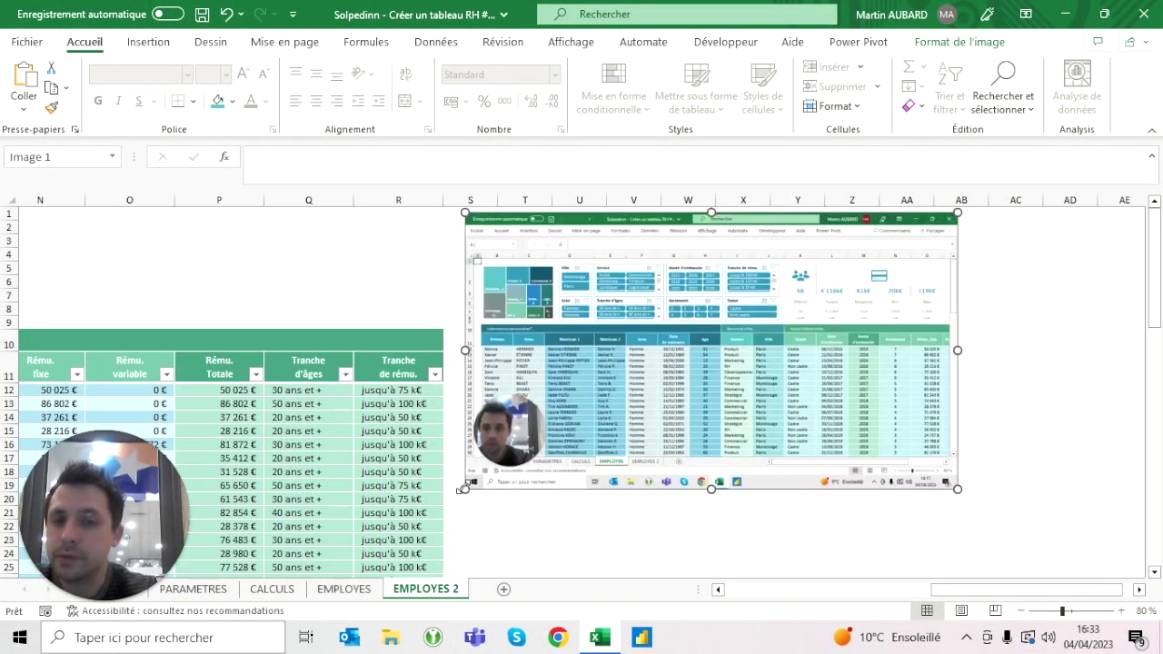
pyautogui.hscroll(-2, 582, 390)
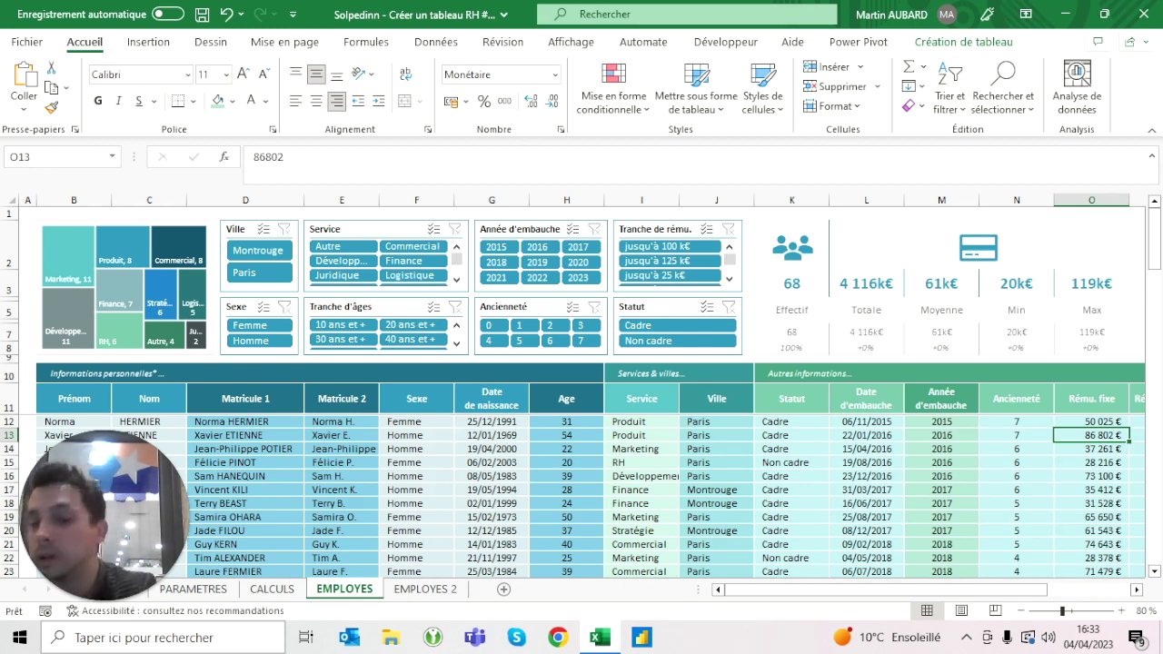
# Read the treemap's tile values, return to the sheet's top-left, then go to the CALCULS sheet.
pyautogui.moveTo(115, 258)
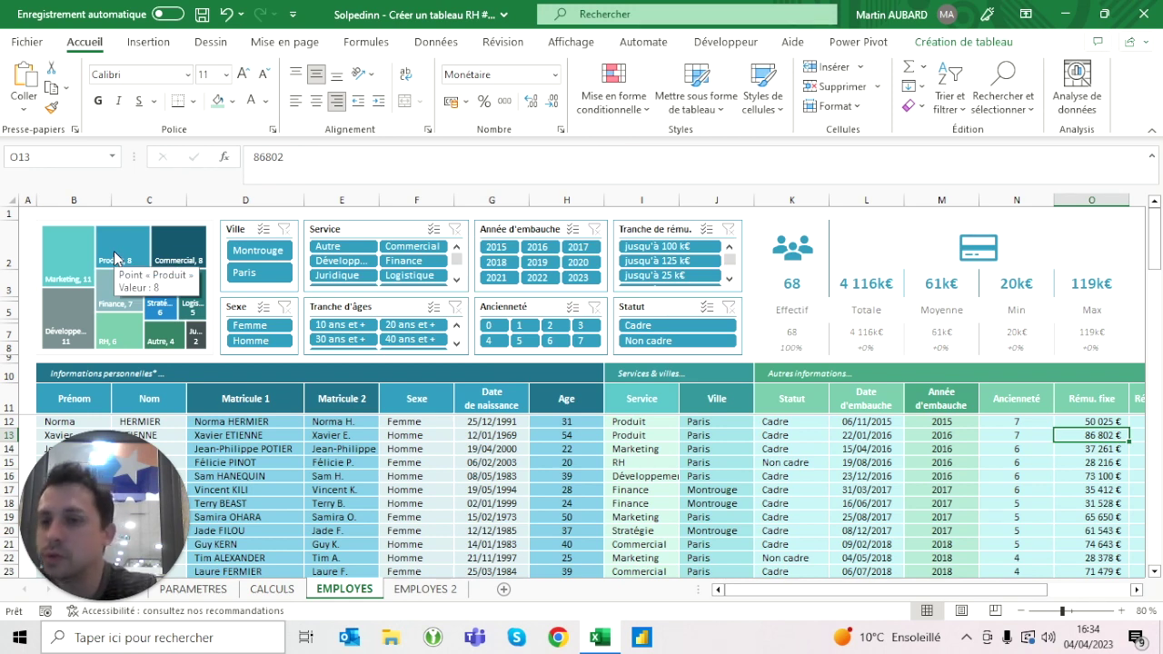
pyautogui.hotkey('ctrl', 'Home')
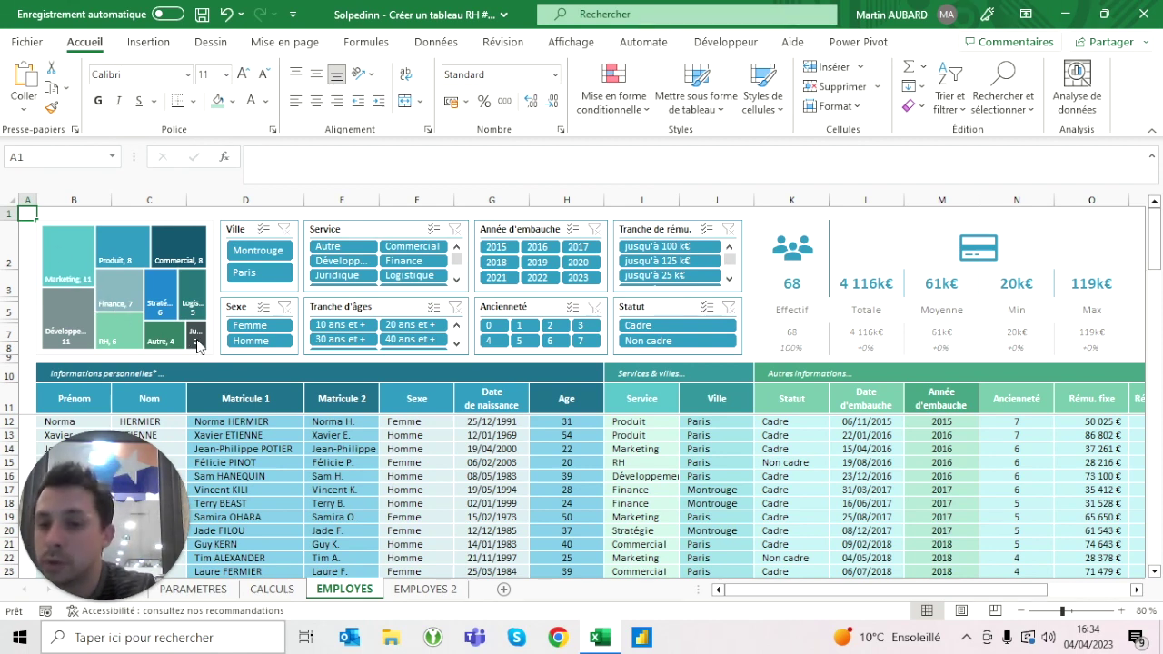
pyautogui.moveTo(197, 341)
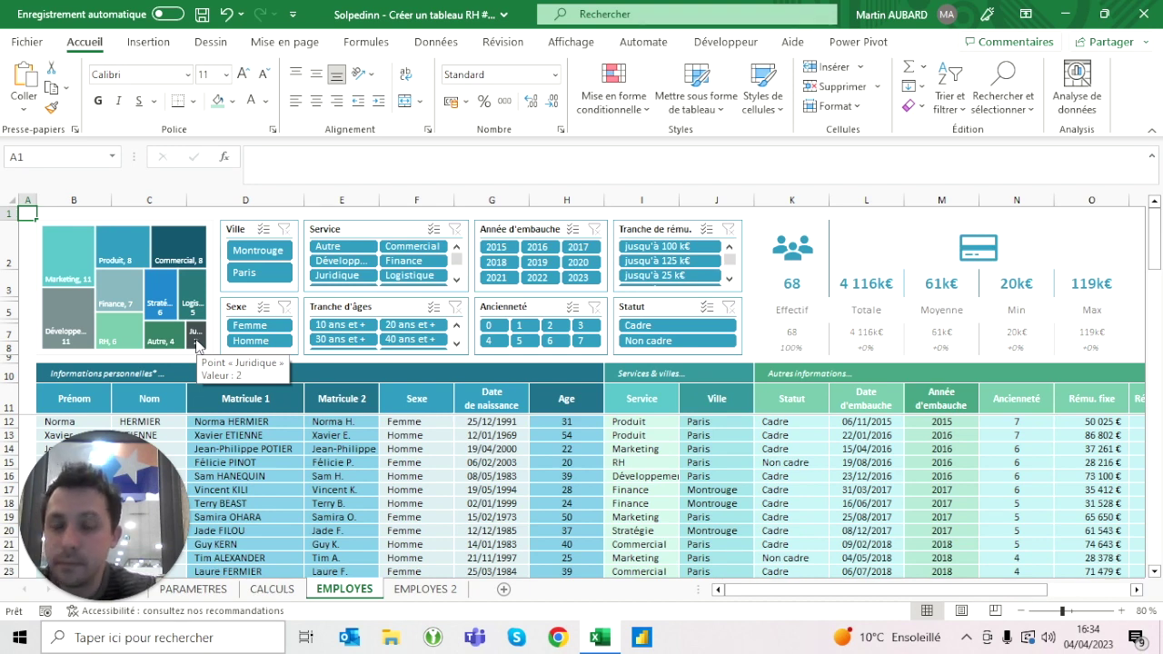
pyautogui.click(264, 593)
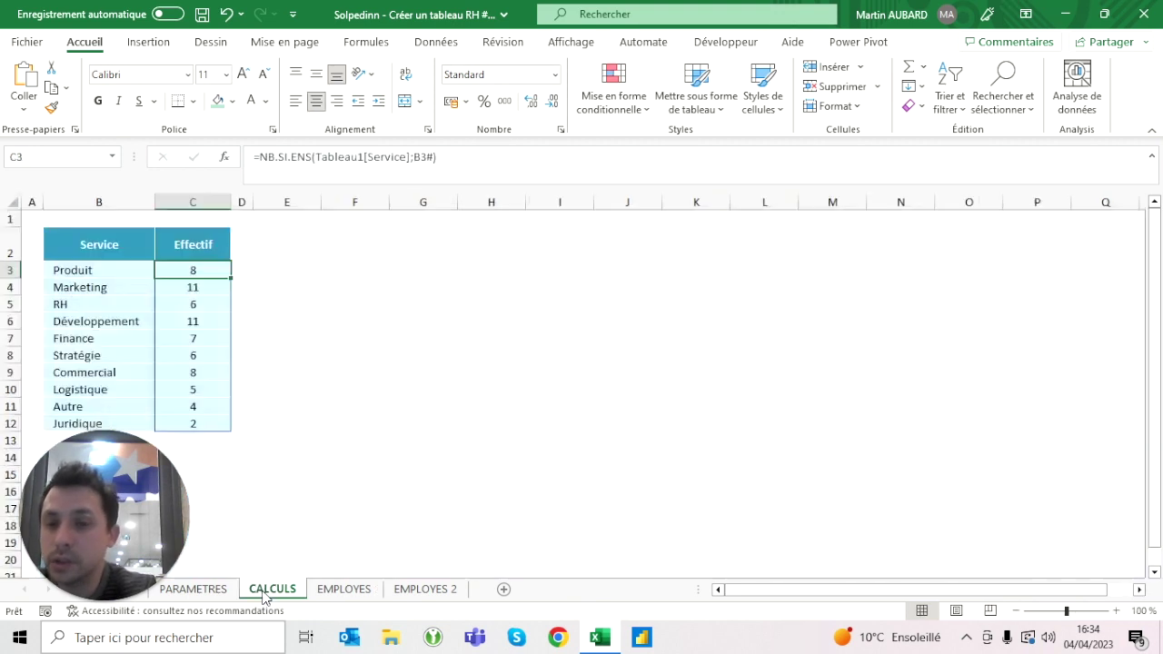
# Add a new worksheet after EMPLOYES 2 and name it CALCULS 2.
pyautogui.click(354, 490)
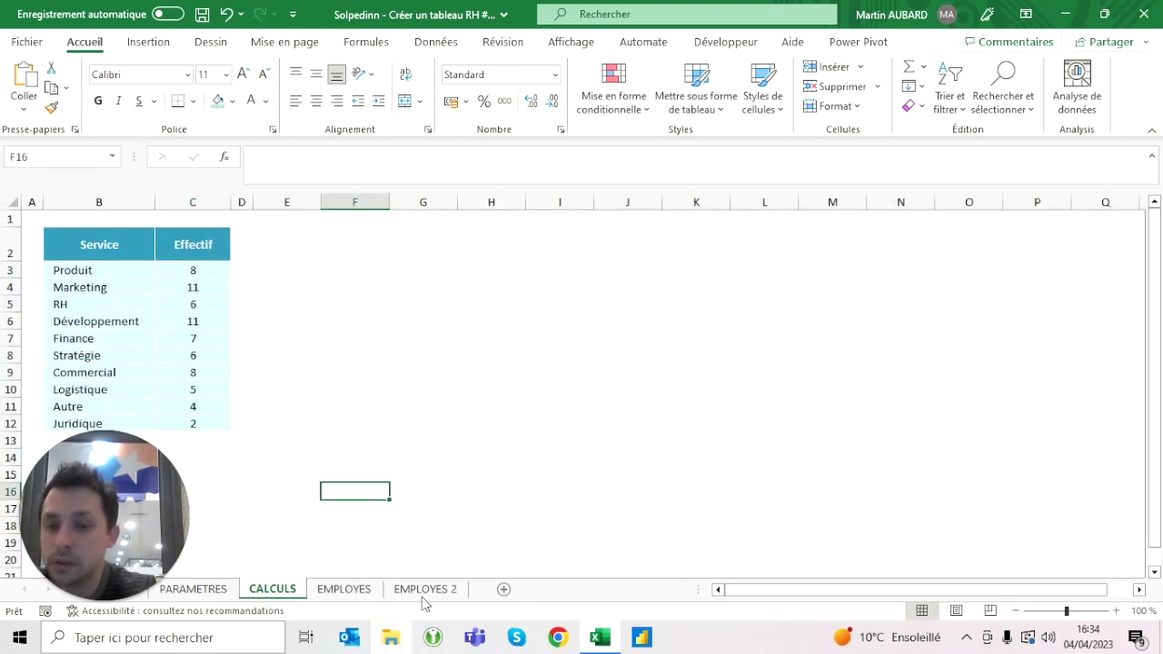
pyautogui.click(505, 589)
pyautogui.moveTo(332, 590); pyautogui.dragTo(536, 590)
pyautogui.doubleClick(495, 589)
pyautogui.write('CALCU')
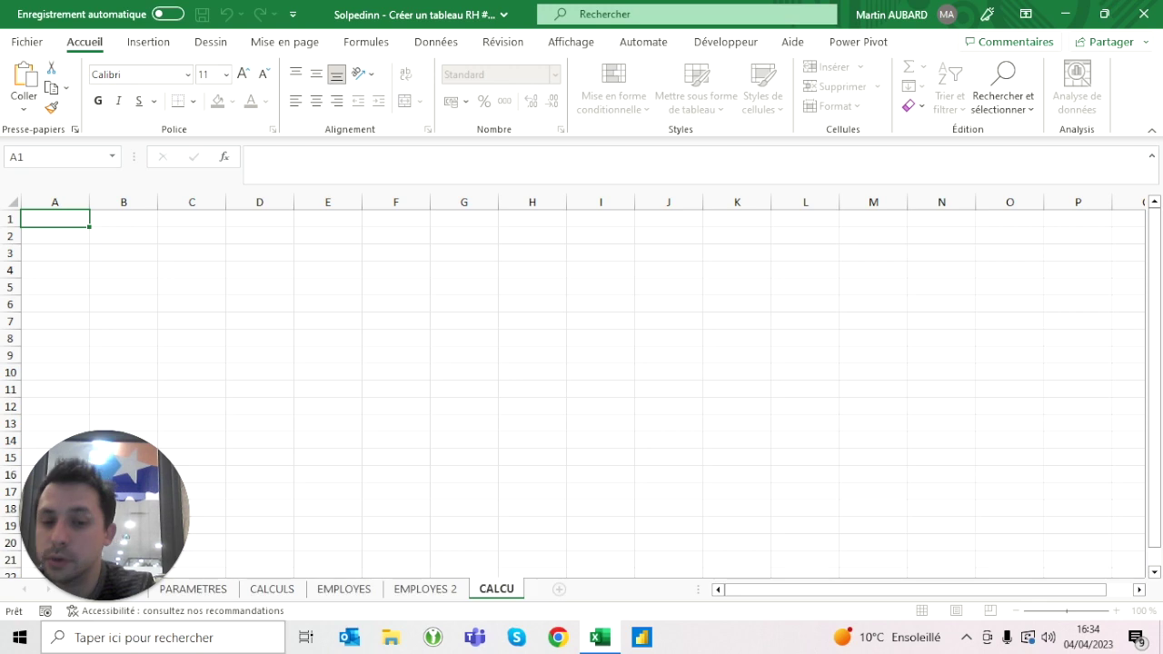
pyautogui.write('LS 2')
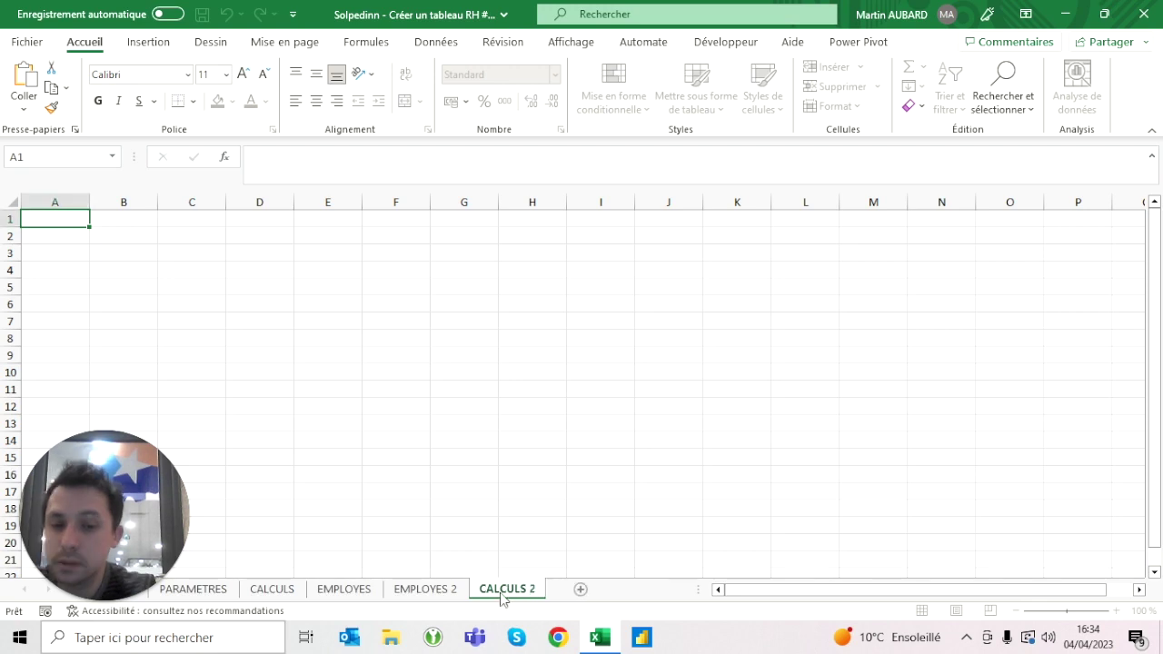
pyautogui.press('Return')
# Enter the headers Service in B2 and Effectif in C2, then begin =UNIQUE( in B3.
pyautogui.click(123, 253)
pyautogui.click(123, 235)
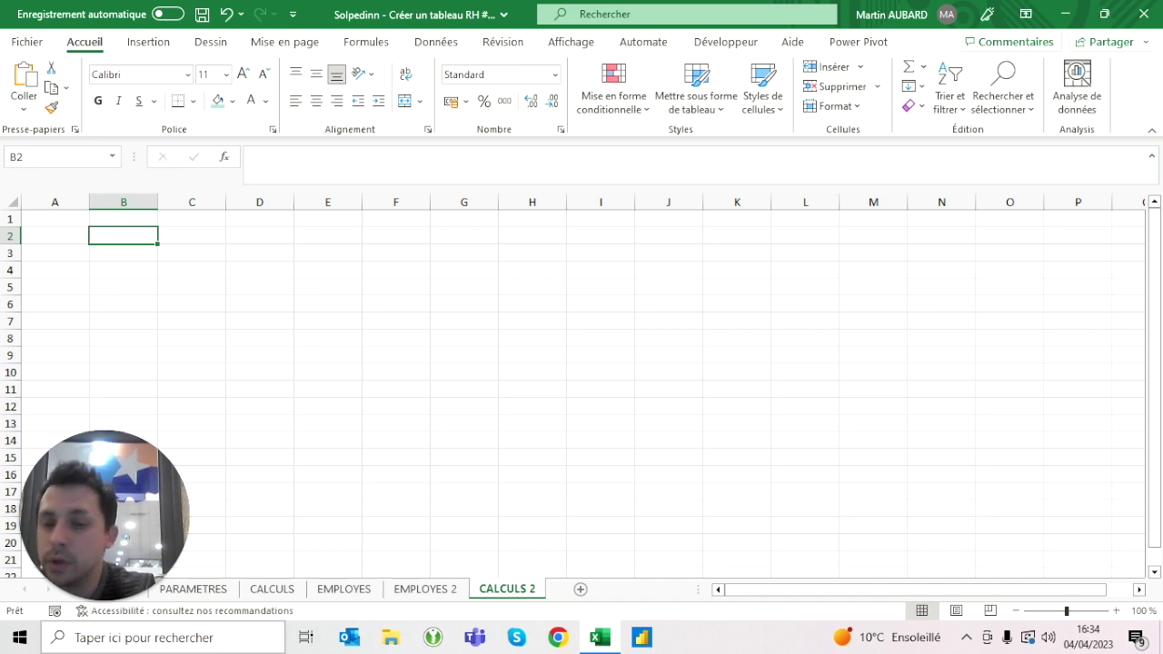
pyautogui.write('Service')
pyautogui.click(192, 235)
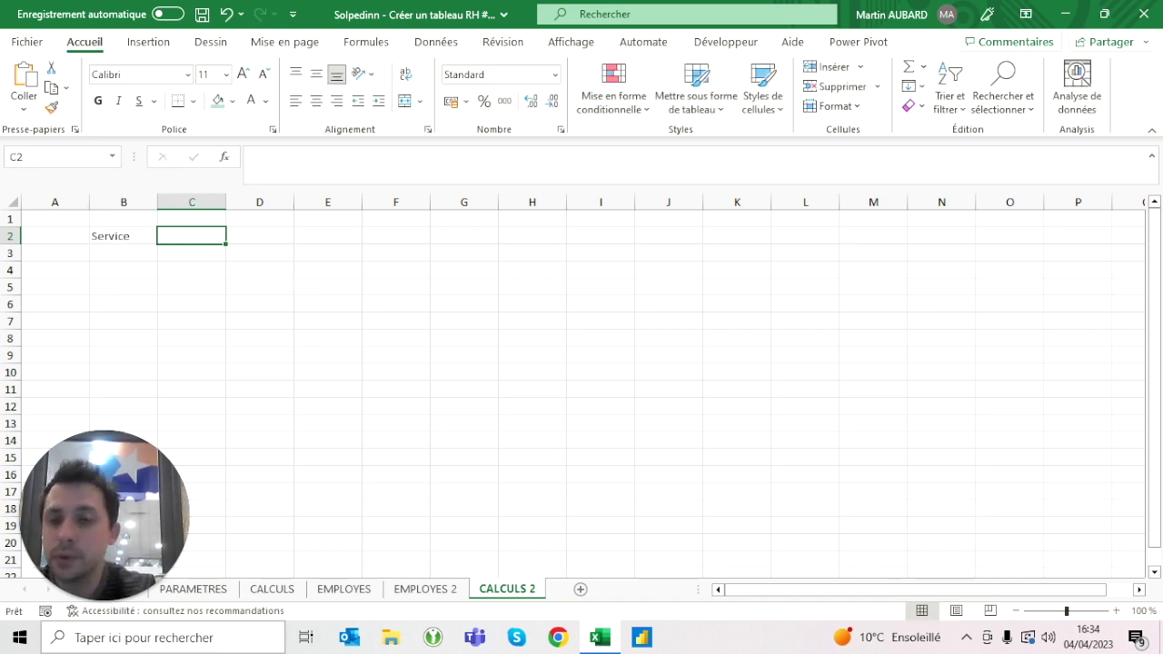
pyautogui.write('Effectif')
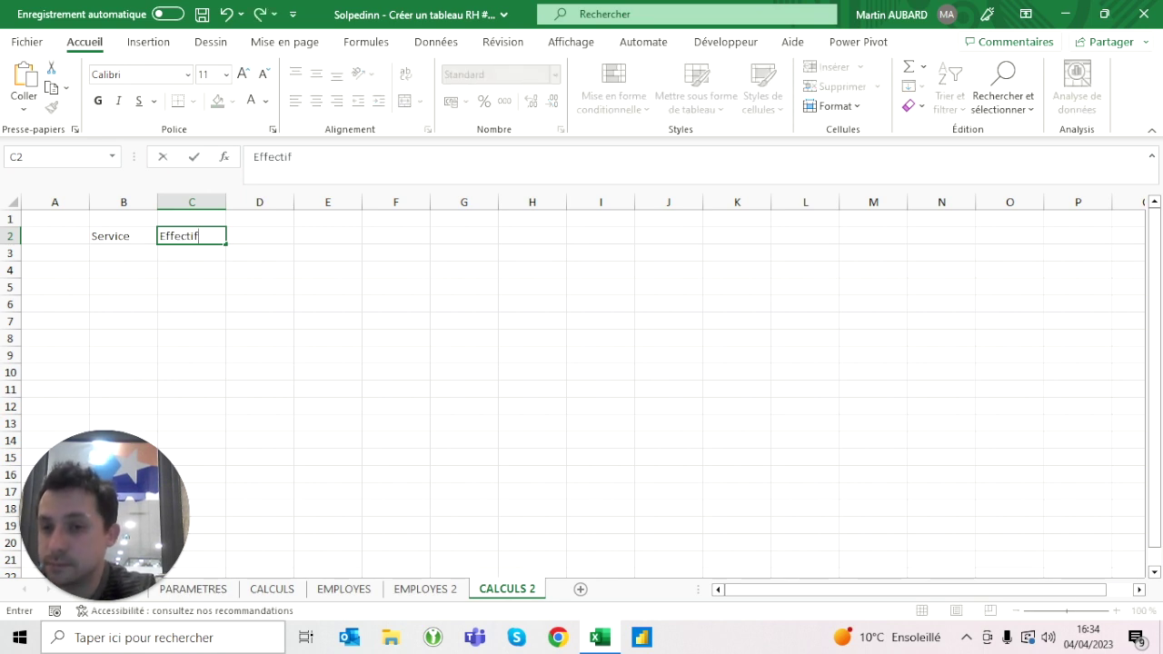
pyautogui.press('Return')
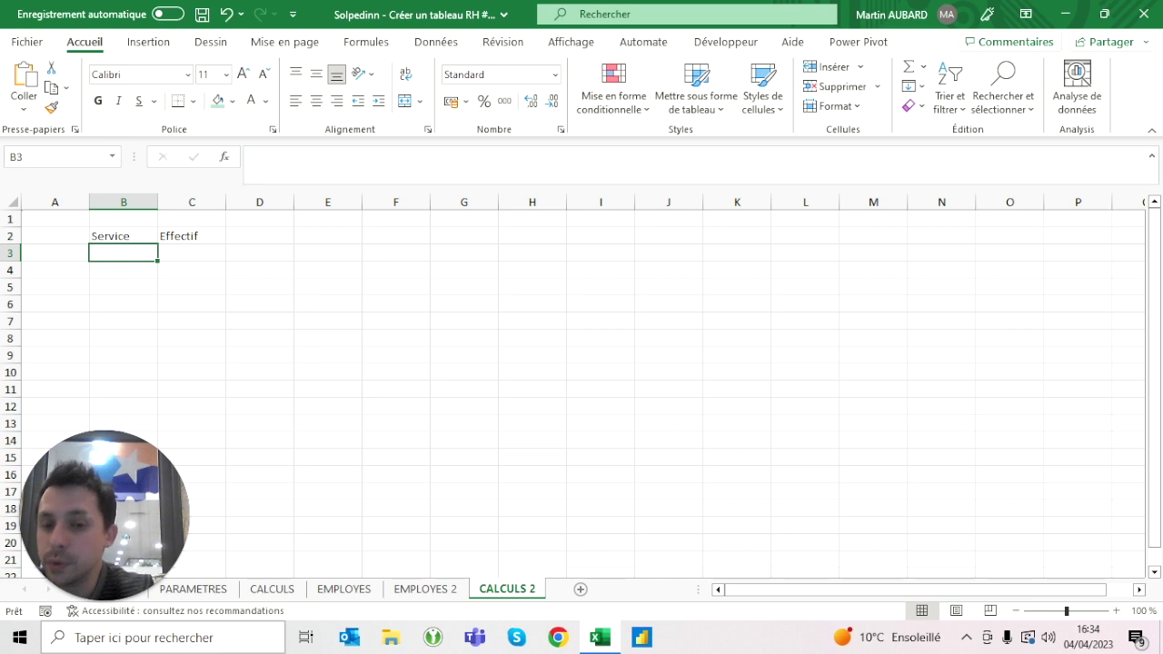
pyautogui.write('=')
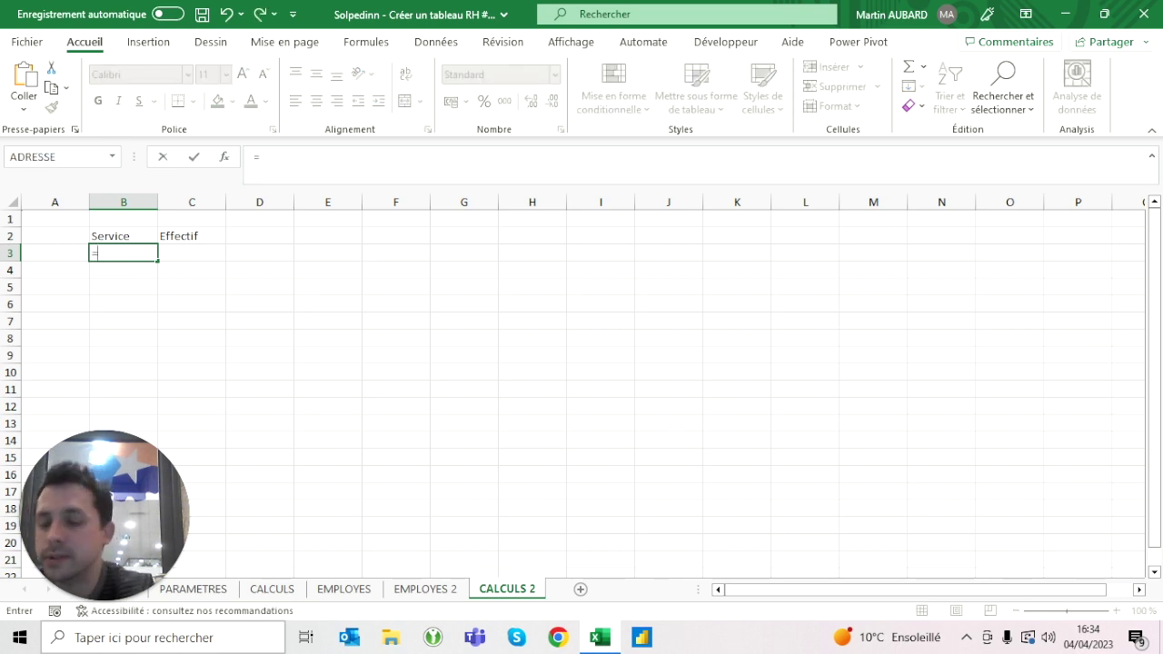
pyautogui.write("unique('EMPLOYES 2'!")
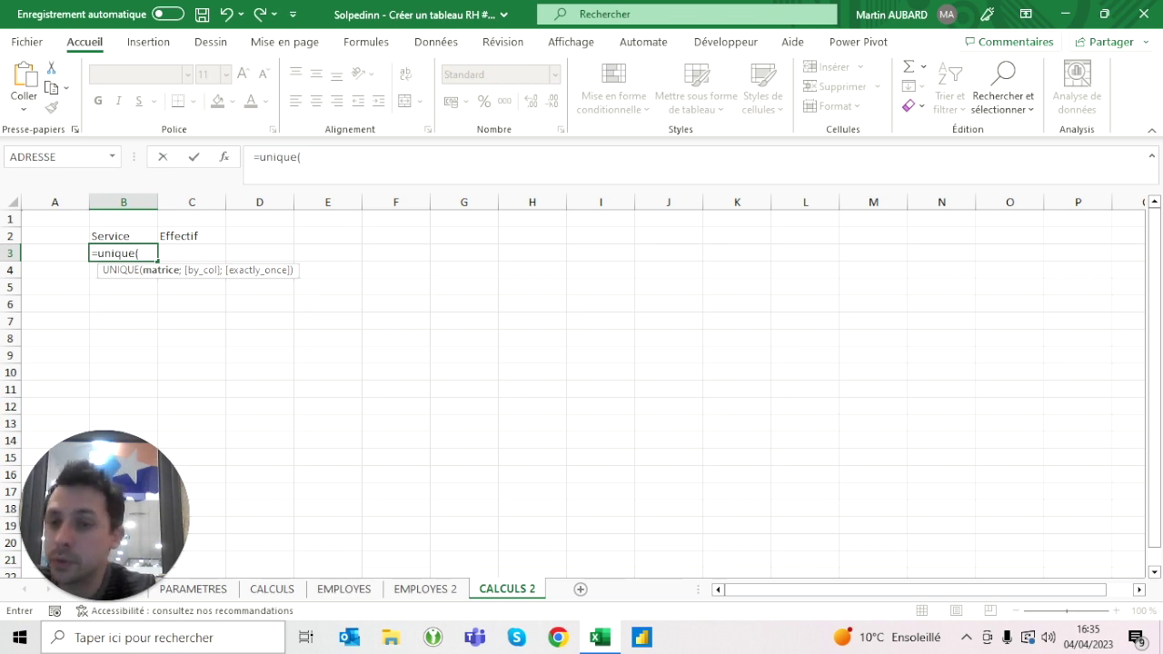
# Complete =UNIQUE(IMPORT[Service]) in B3, spilling the ten distinct services down column B.
pyautogui.click(445, 588)
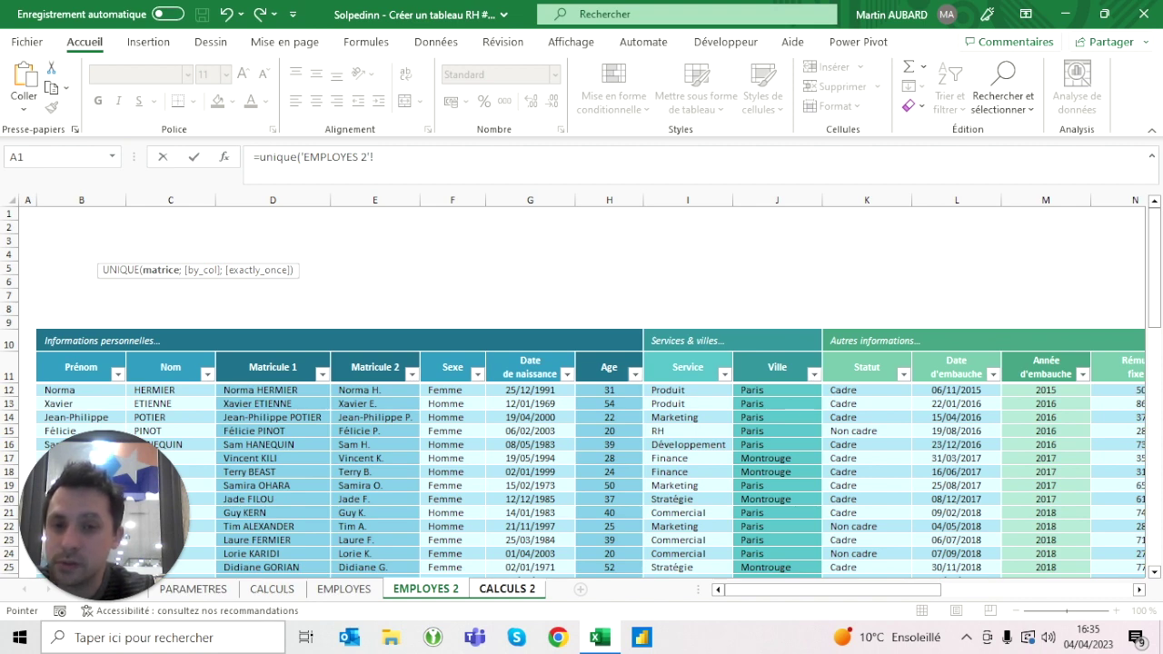
pyautogui.click(687, 356)
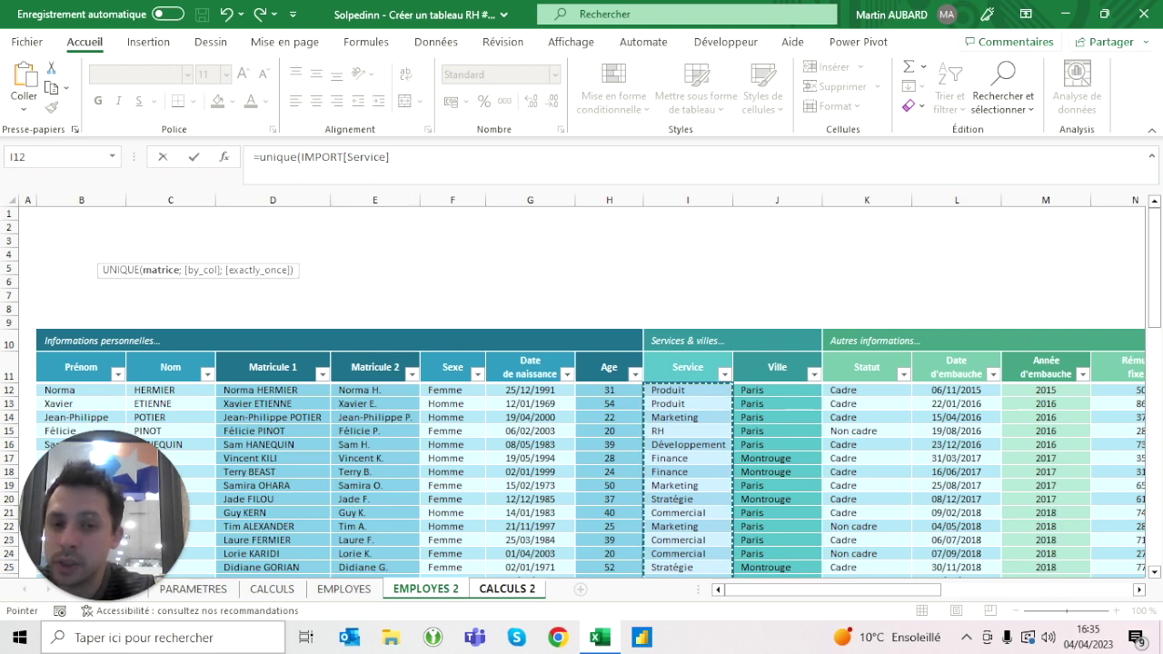
pyautogui.click(688, 357)
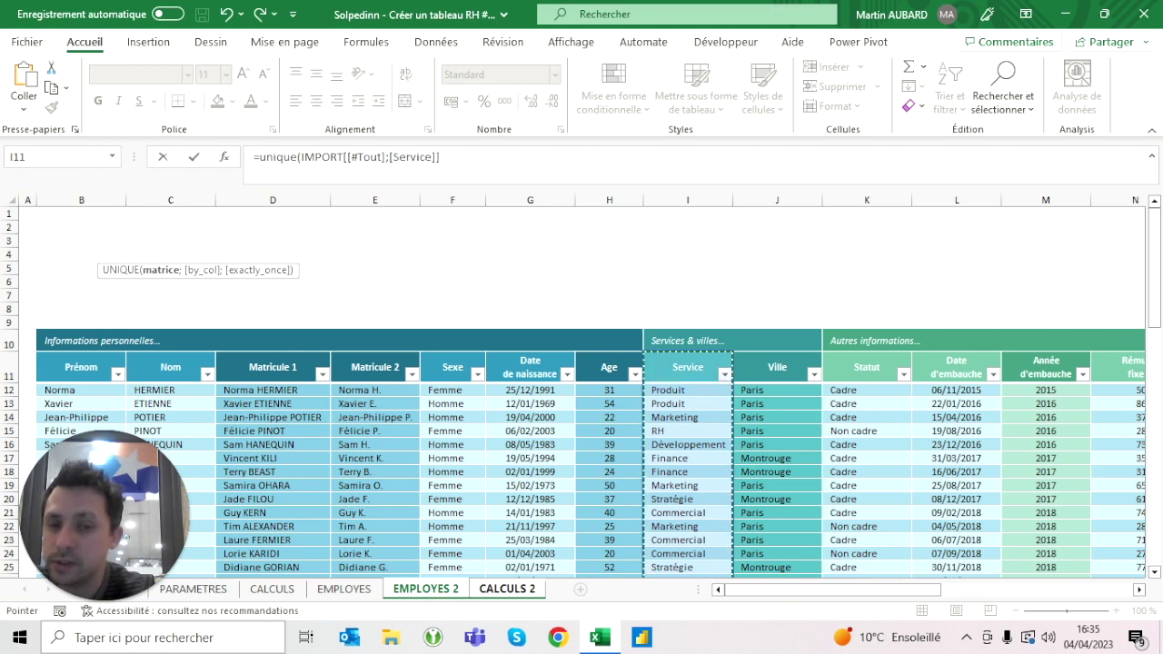
pyautogui.click(688, 356)
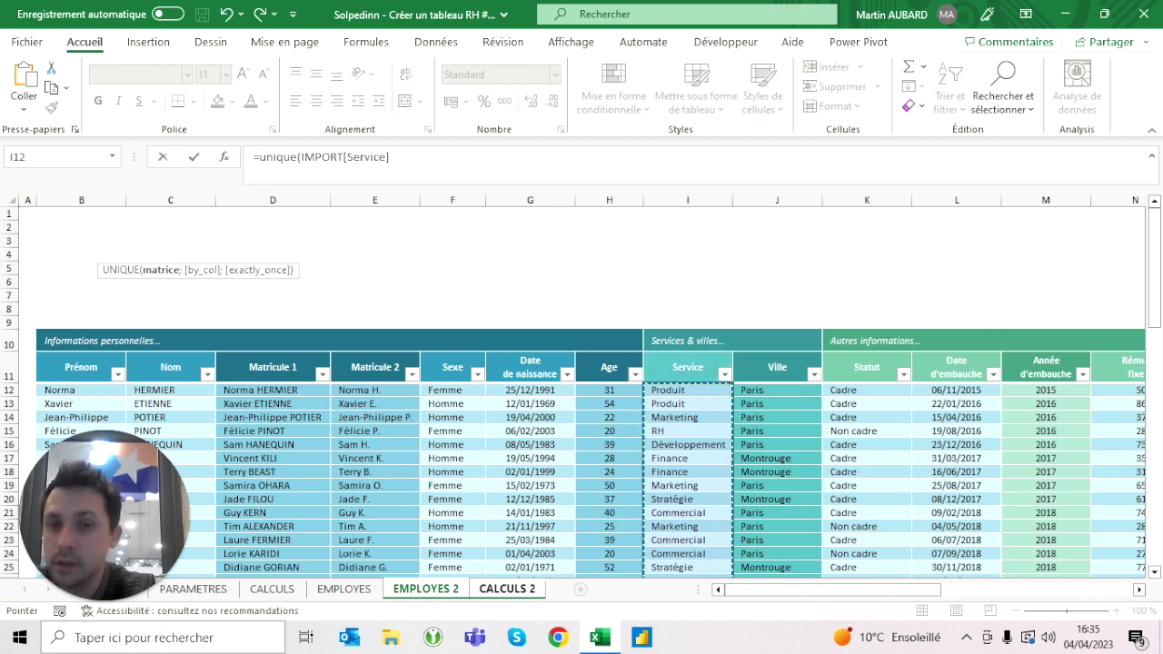
pyautogui.write(')')
pyautogui.press('Return')
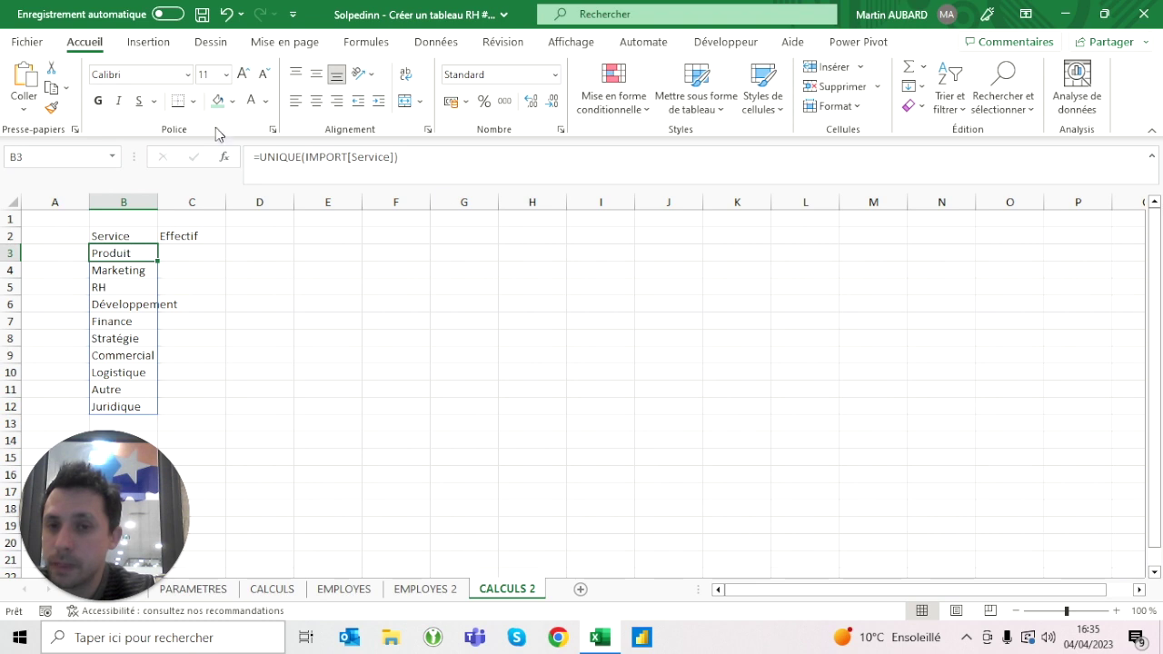
# Wrap the B3 formula in TRIER( … ) to sort services alphabetically from Autre to Stratégie.
pyautogui.click(258, 157)
pyautogui.write('trier(')
pyautogui.press('End')
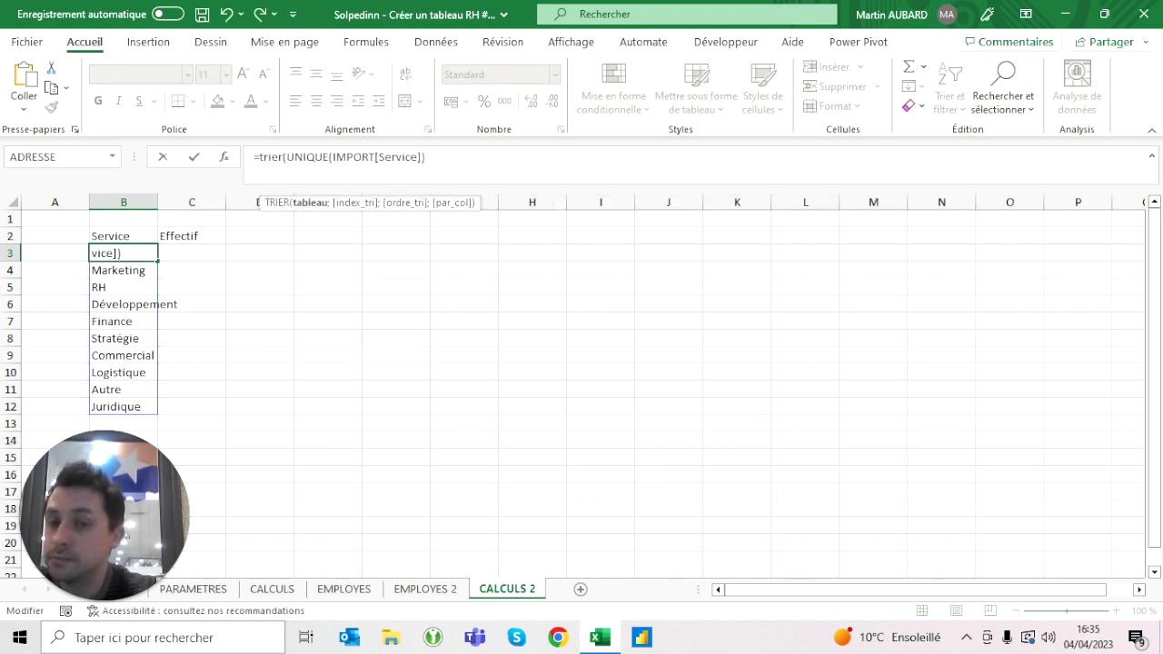
pyautogui.write(')')
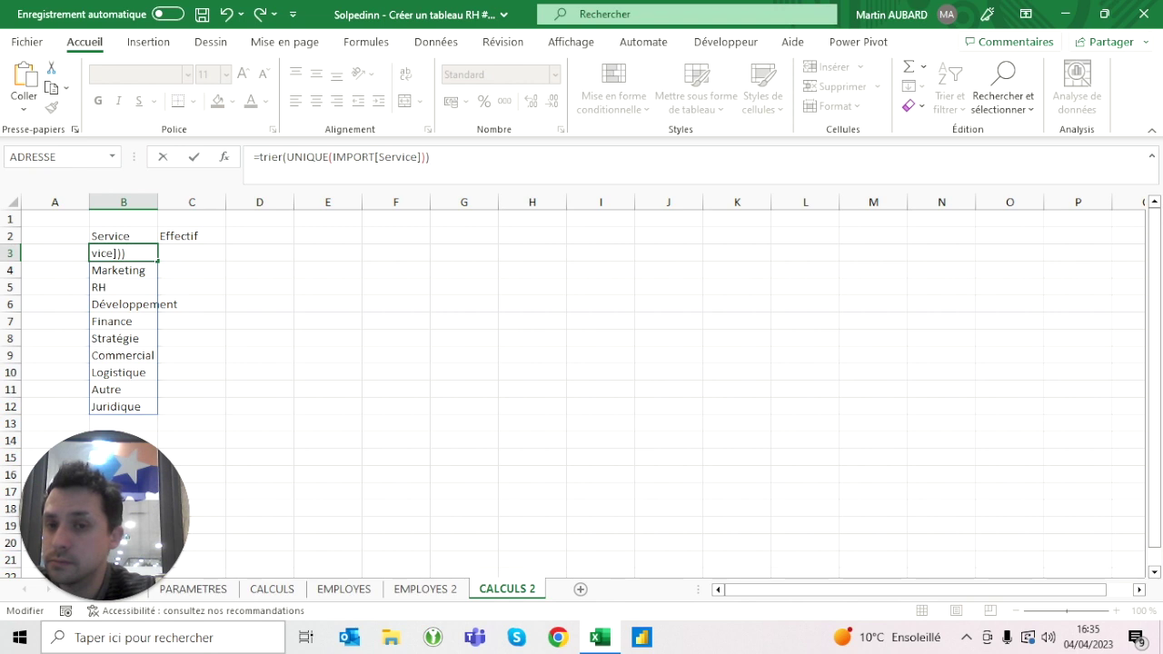
pyautogui.press('Return')
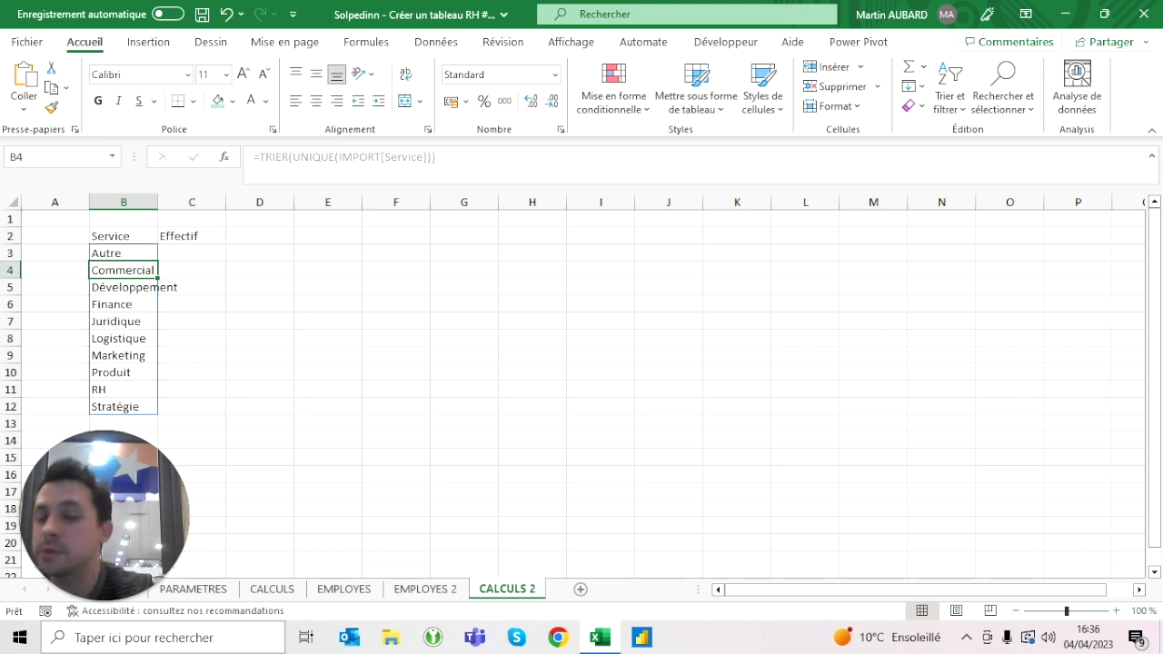
# Check the sorted list formula in B3 and prepare C3 for the headcount formula.
pyautogui.click(191, 252)
pyautogui.click(124, 252)
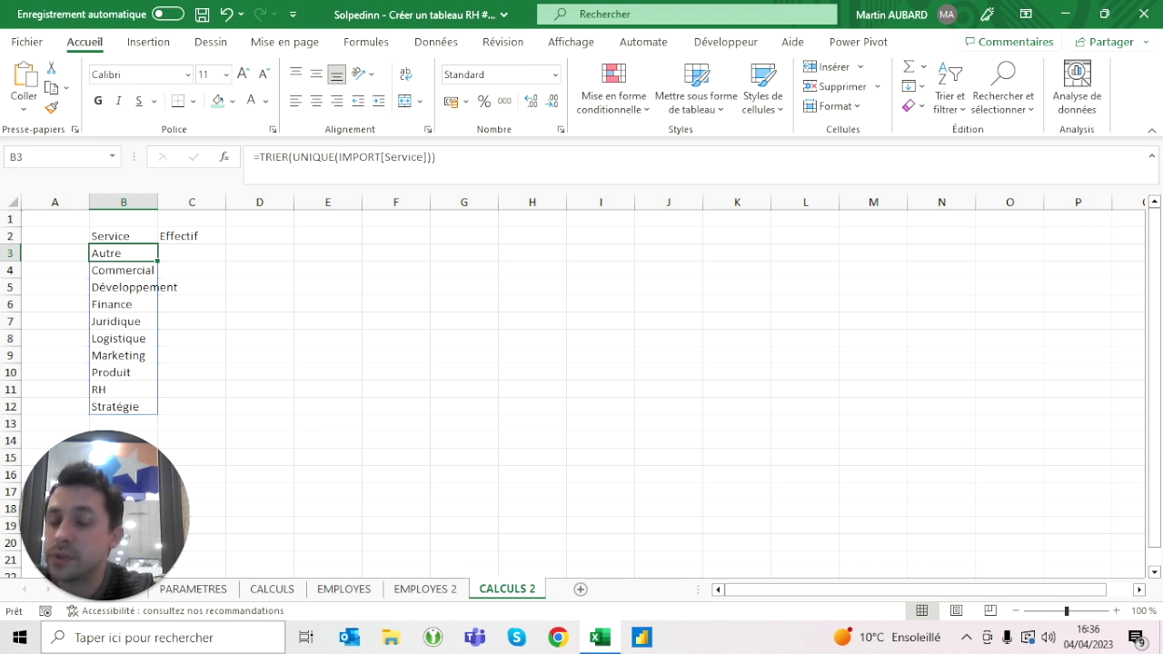
pyautogui.click(191, 253)
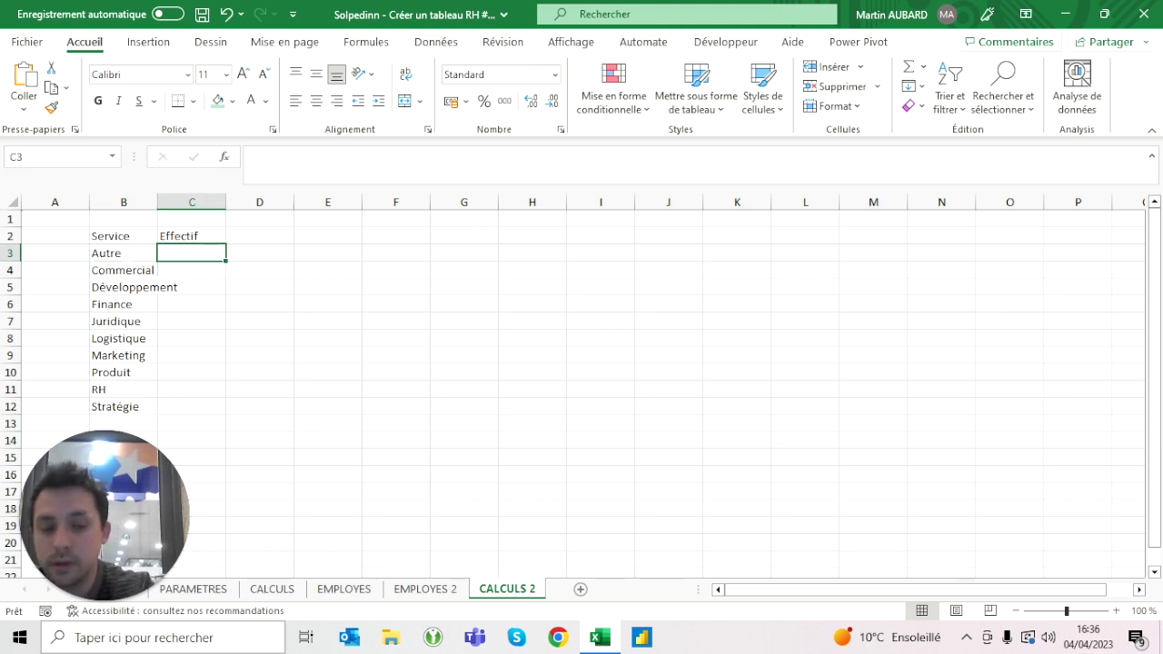
pyautogui.write(')')
pyautogui.press('BackSpace')
# Start =NB.SI.ENS in C3 with the IMPORT table's Service column as criteria range.
pyautogui.write('=bv')
pyautogui.press('BackSpace')
pyautogui.press('BackSpace')
pyautogui.write('nb')
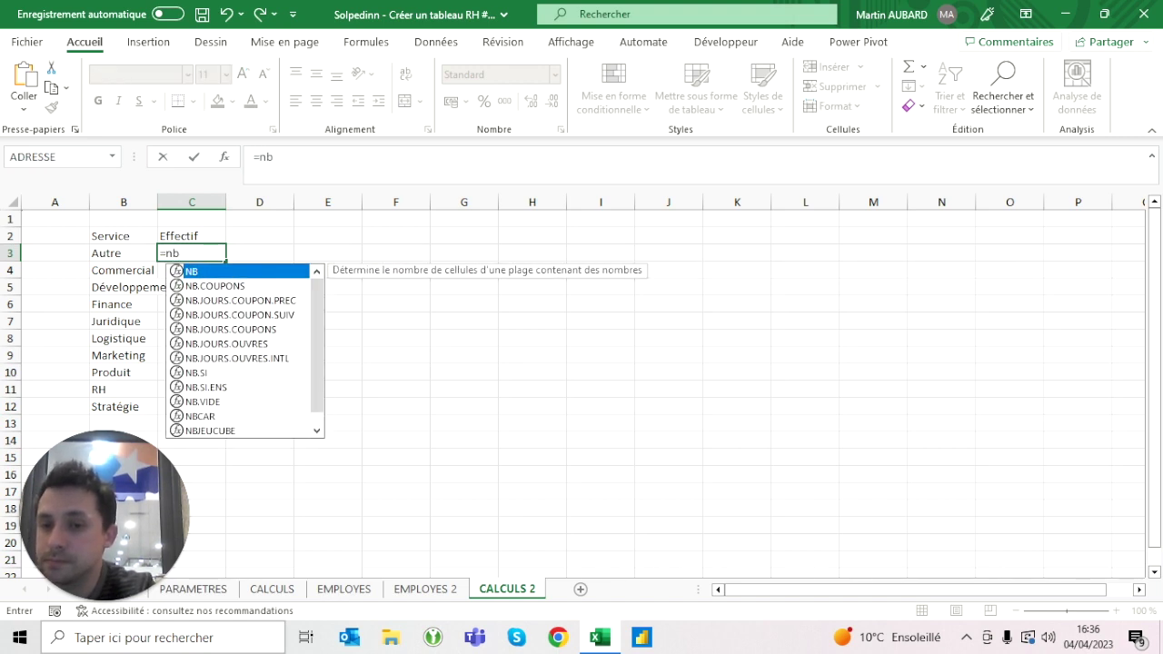
pyautogui.write('.si(')
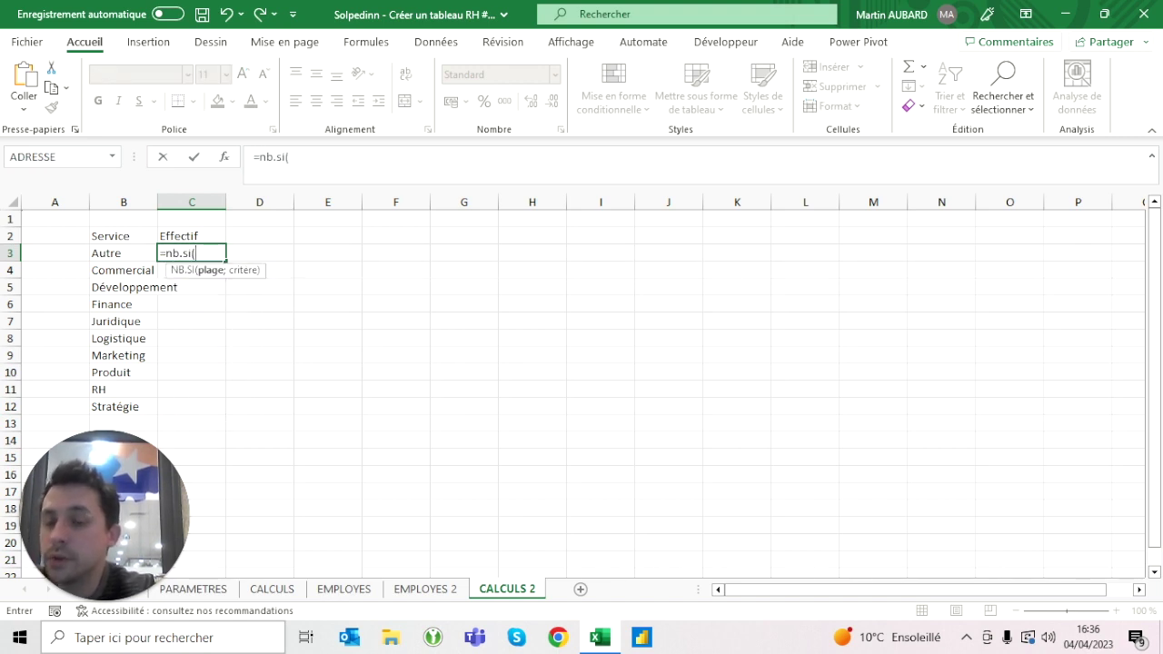
pyautogui.press('BackSpace')
pyautogui.write('.ens(')
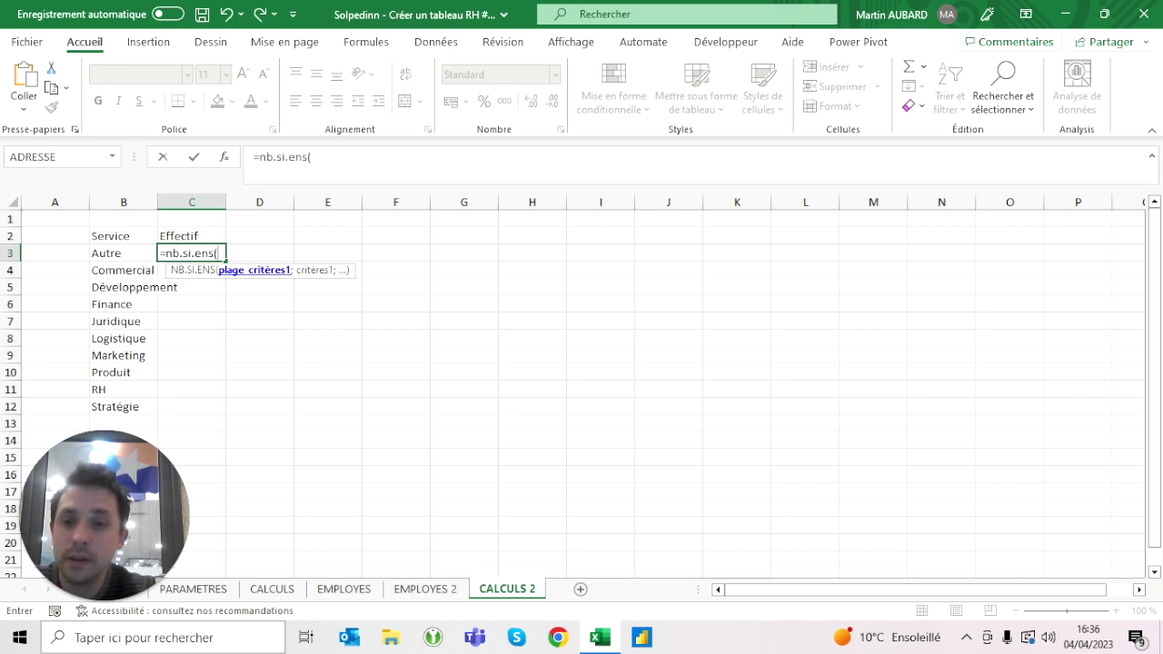
pyautogui.click(427, 589)
pyautogui.click(688, 361)
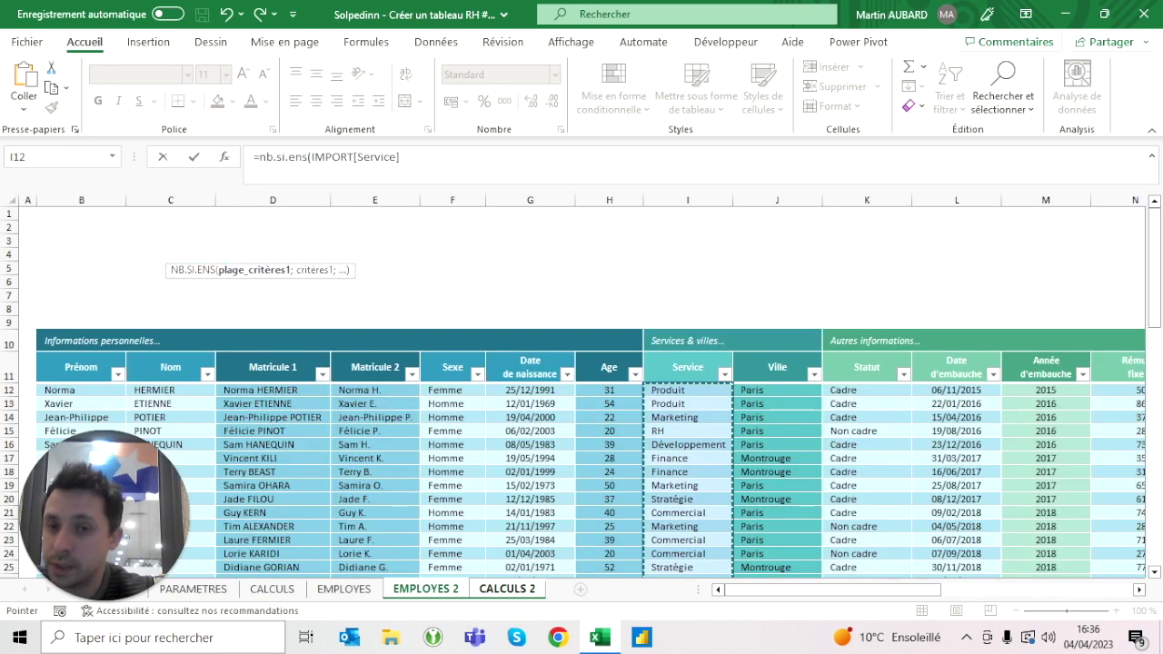
pyautogui.write(';')
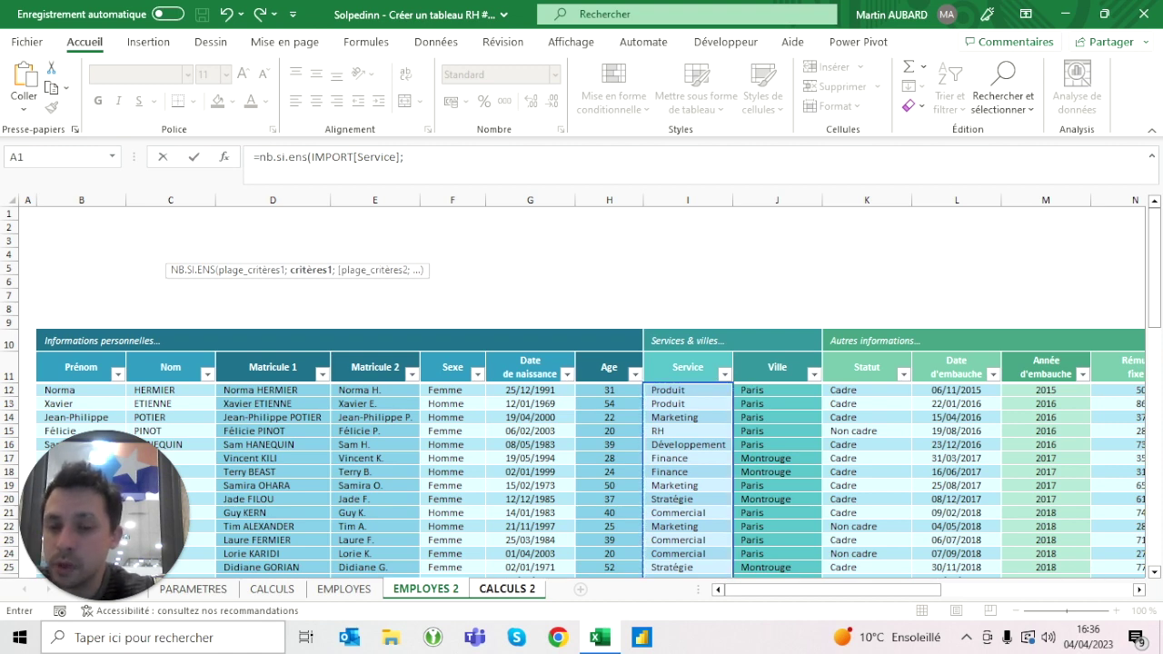
# Use B3 (Autre) as the criterion, giving 4, and copy the formula down to row 7.
pyautogui.click(500, 595)
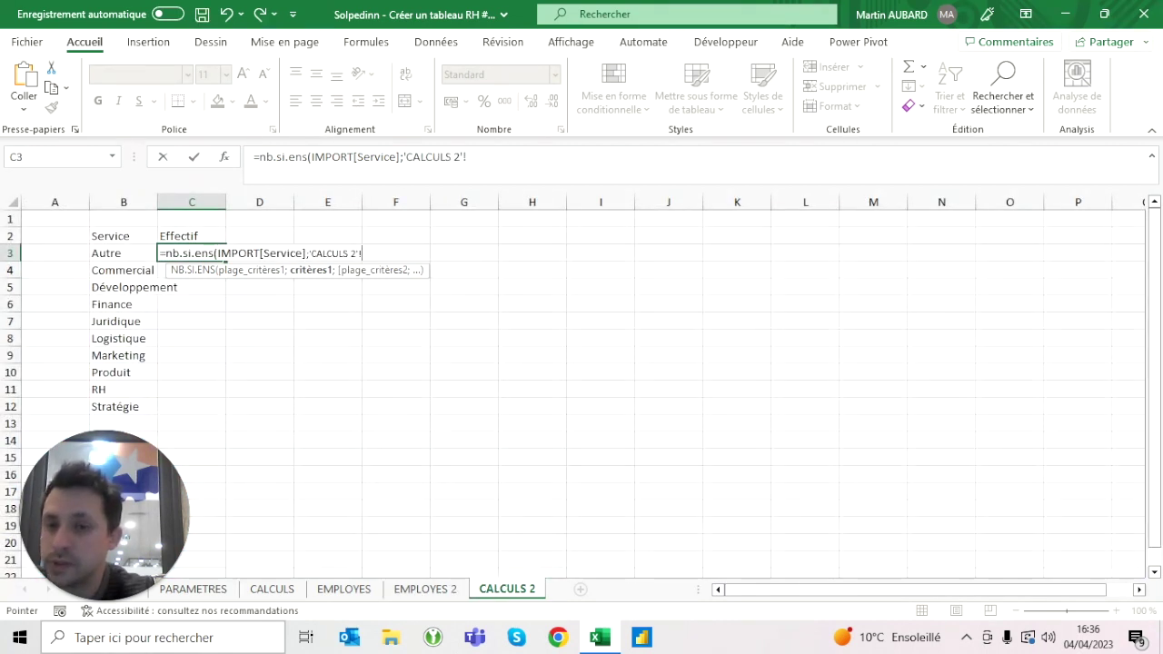
pyautogui.click(106, 252)
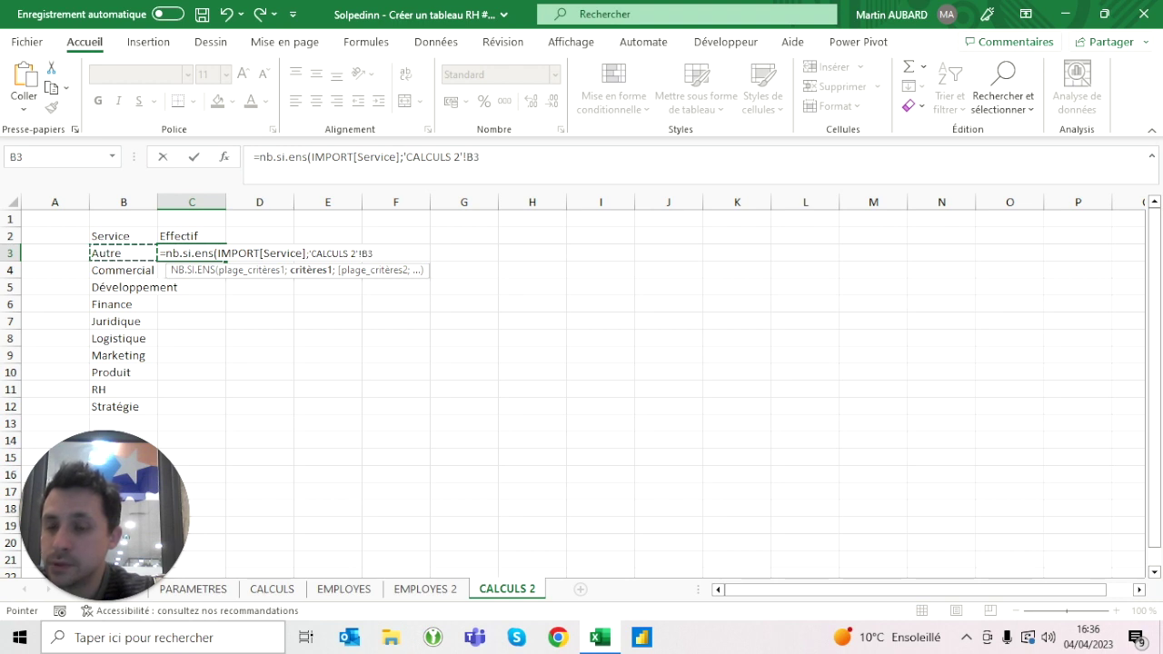
pyautogui.write(')')
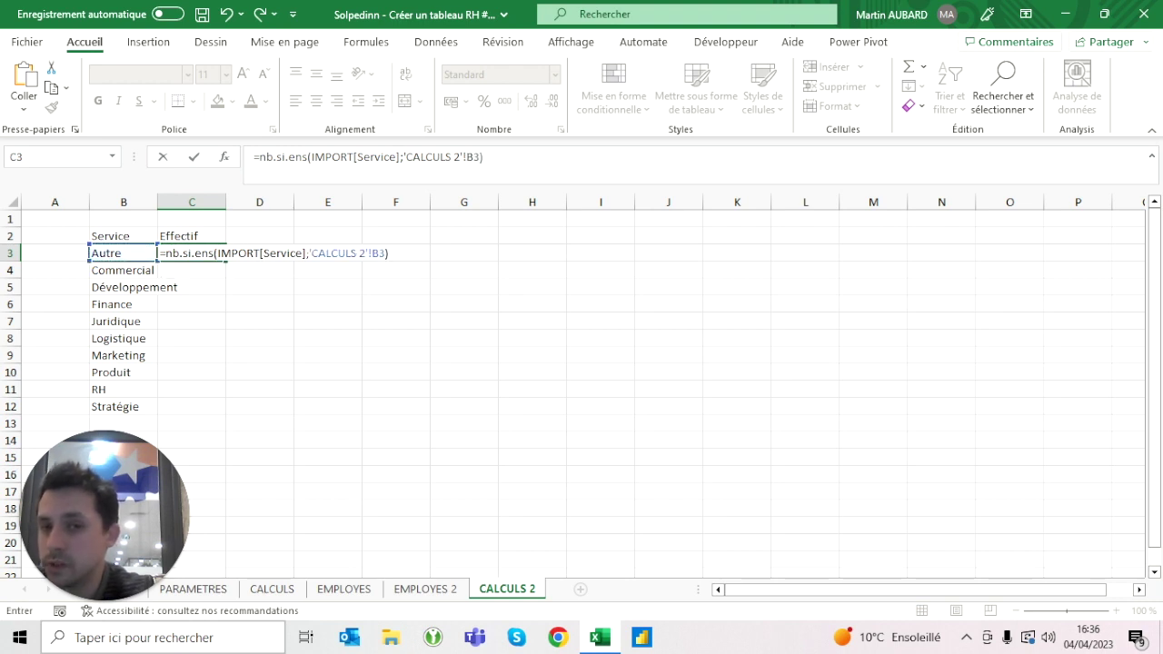
pyautogui.press('Return')
pyautogui.click(191, 252)
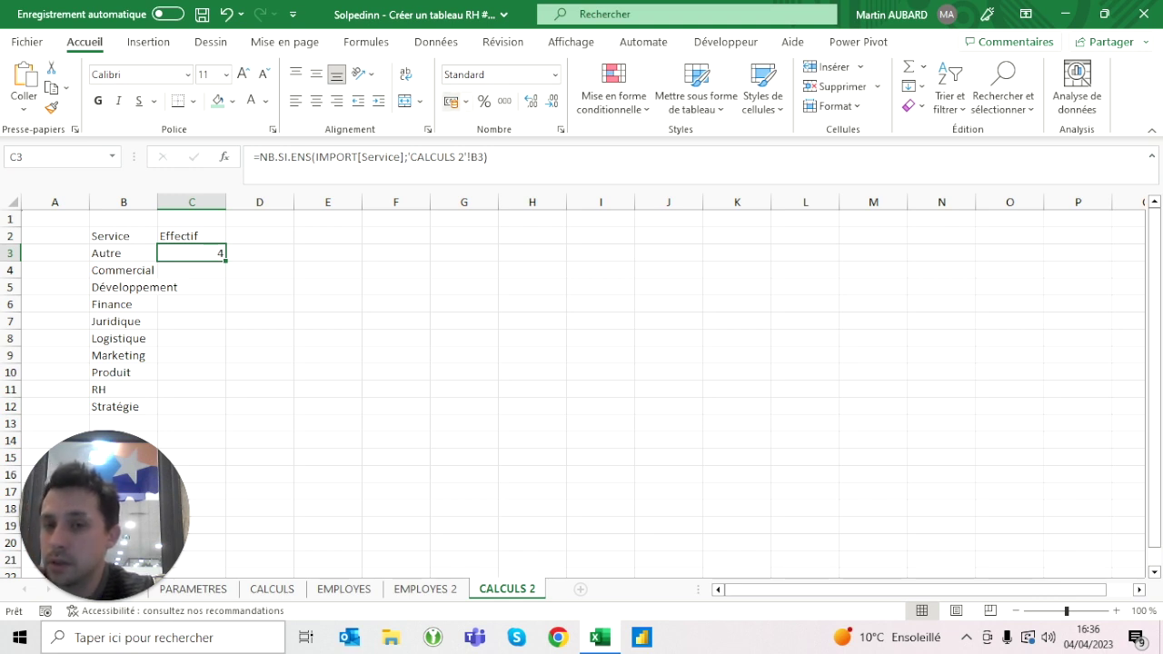
pyautogui.moveTo(226, 261); pyautogui.dragTo(225, 329)
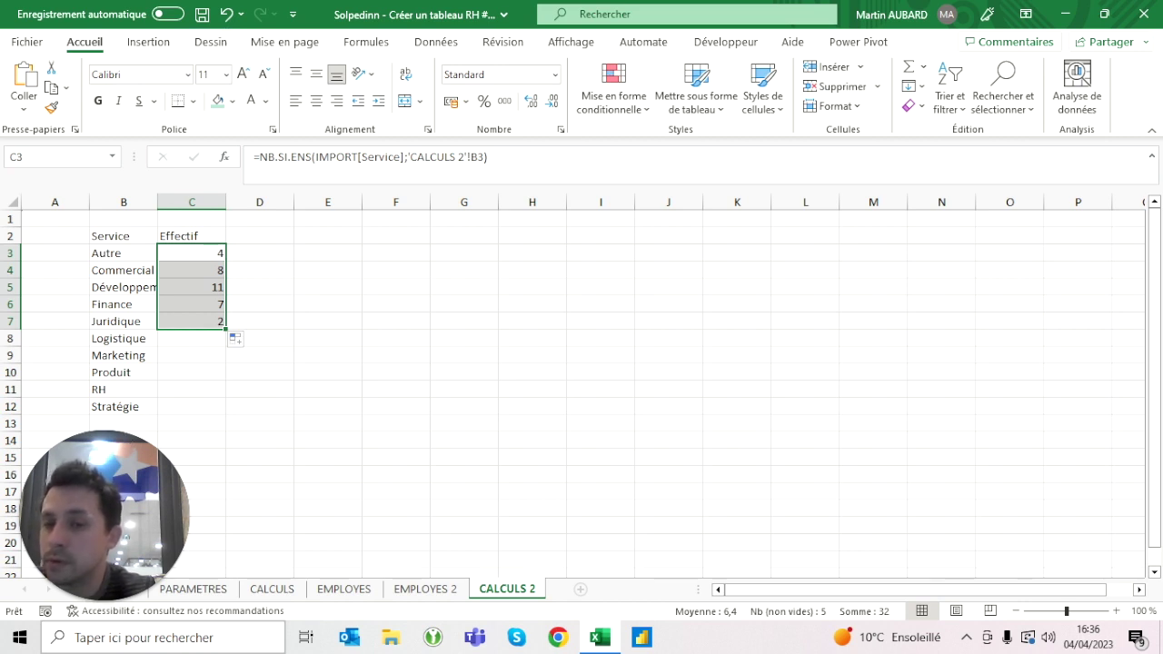
# Undo the copied counts and change C3's criterion to B3# so headcounts spill for all ten services.
pyautogui.click(226, 14)
pyautogui.press('F2')
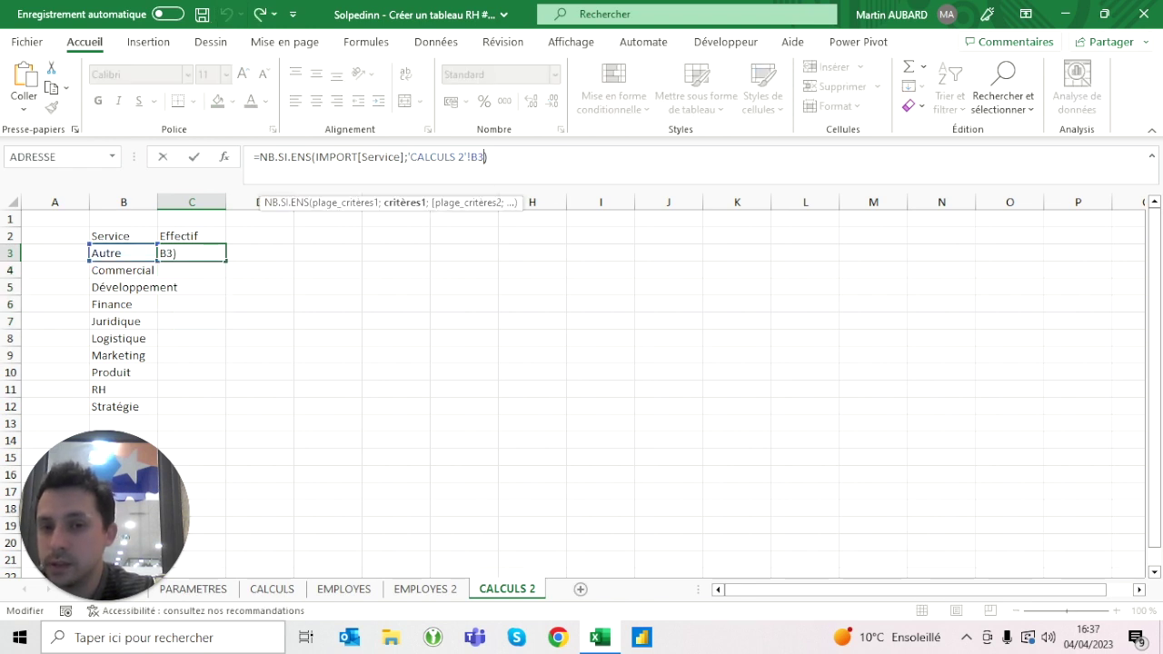
pyautogui.write('#')
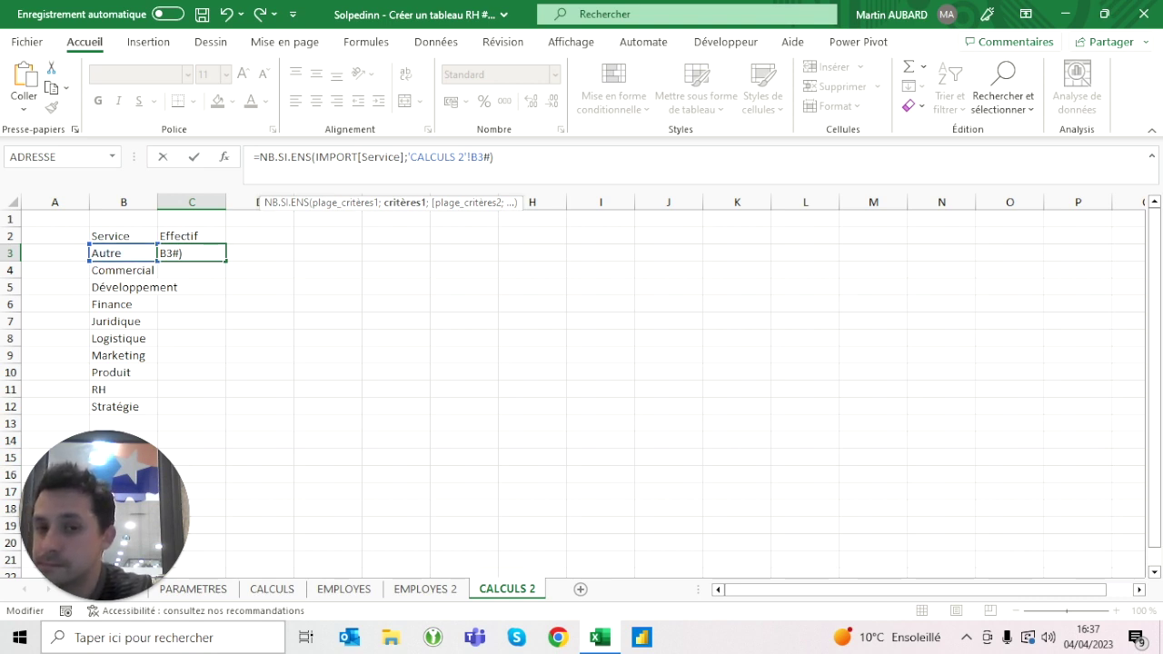
pyautogui.hotkey('ctrl', 'Return')
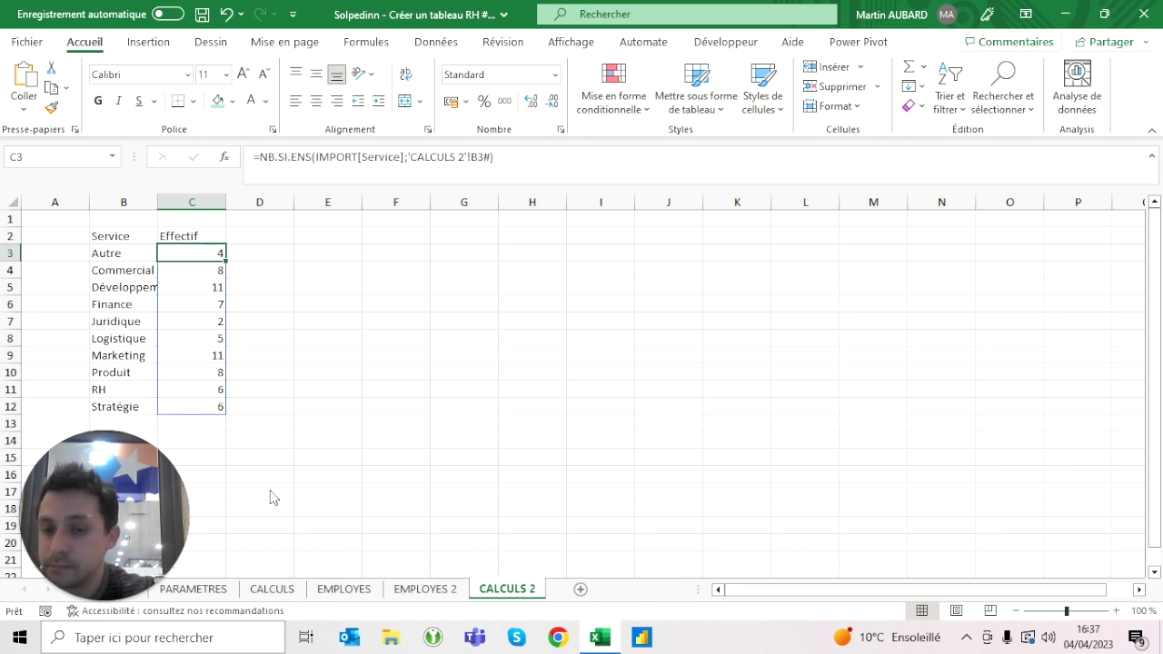
pyautogui.click(434, 590)
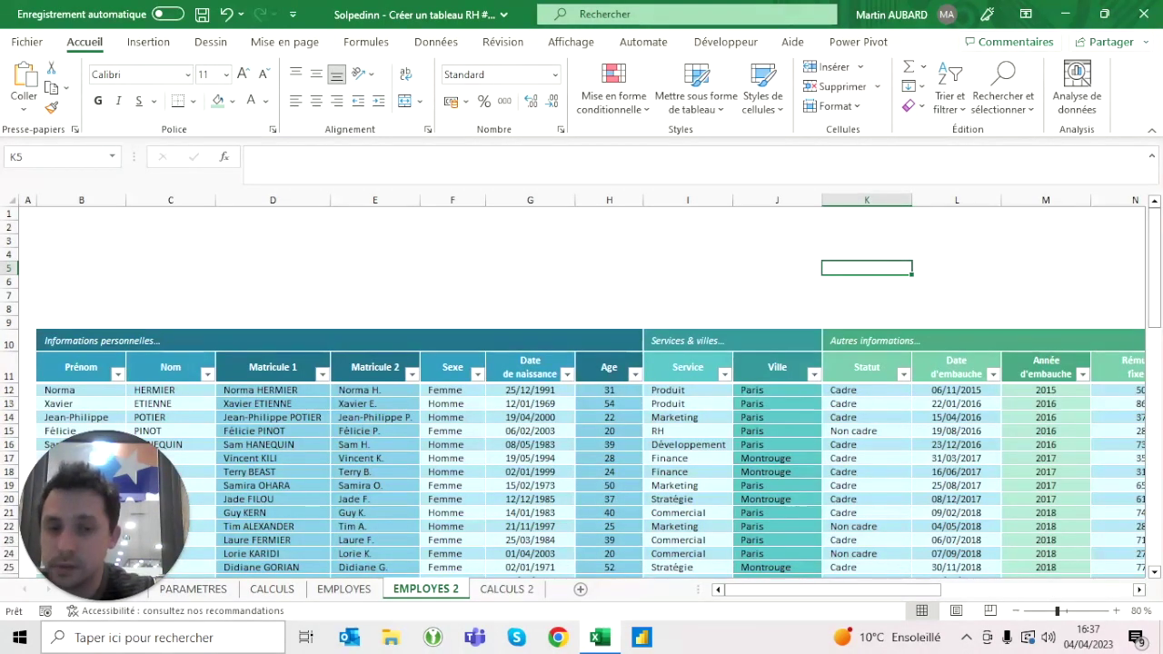
# Replace Produit in I12 with the test value XXX and check the CALCULS 2 counts.
pyautogui.click(688, 390)
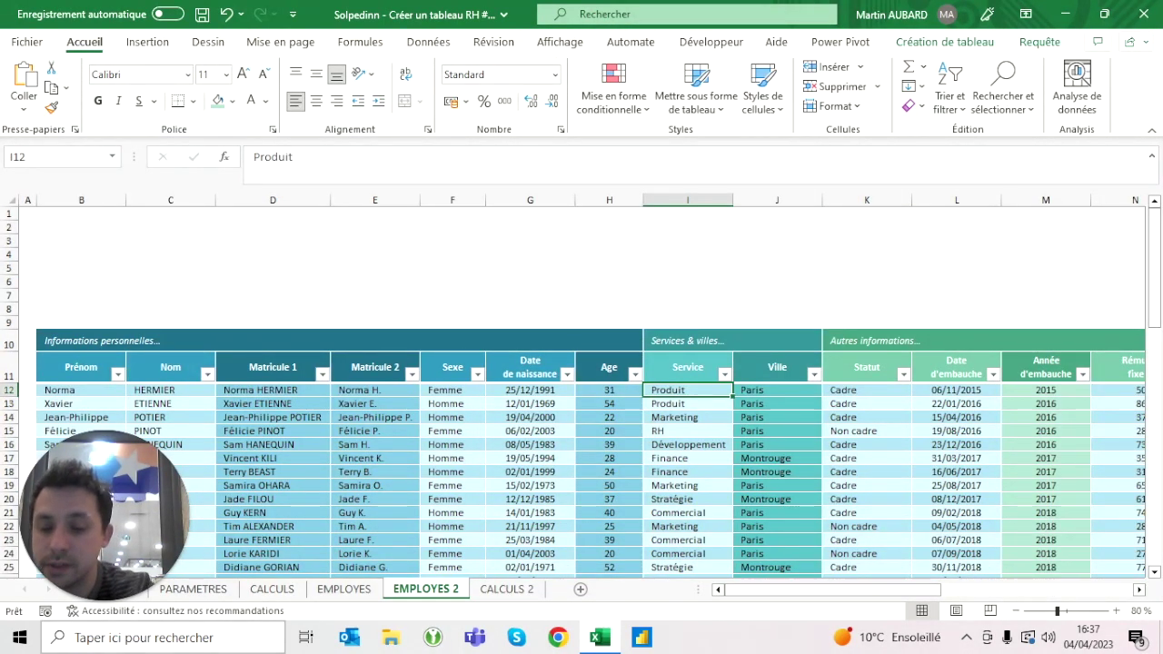
pyautogui.write('XXX')
pyautogui.press('Return')
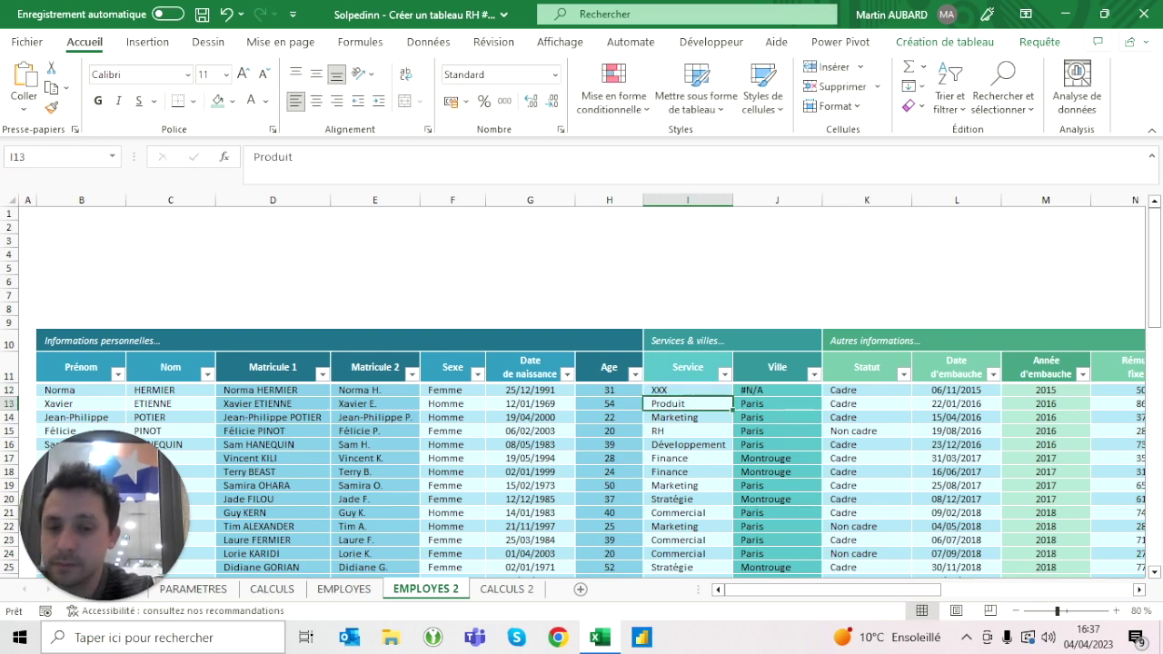
pyautogui.click(507, 588)
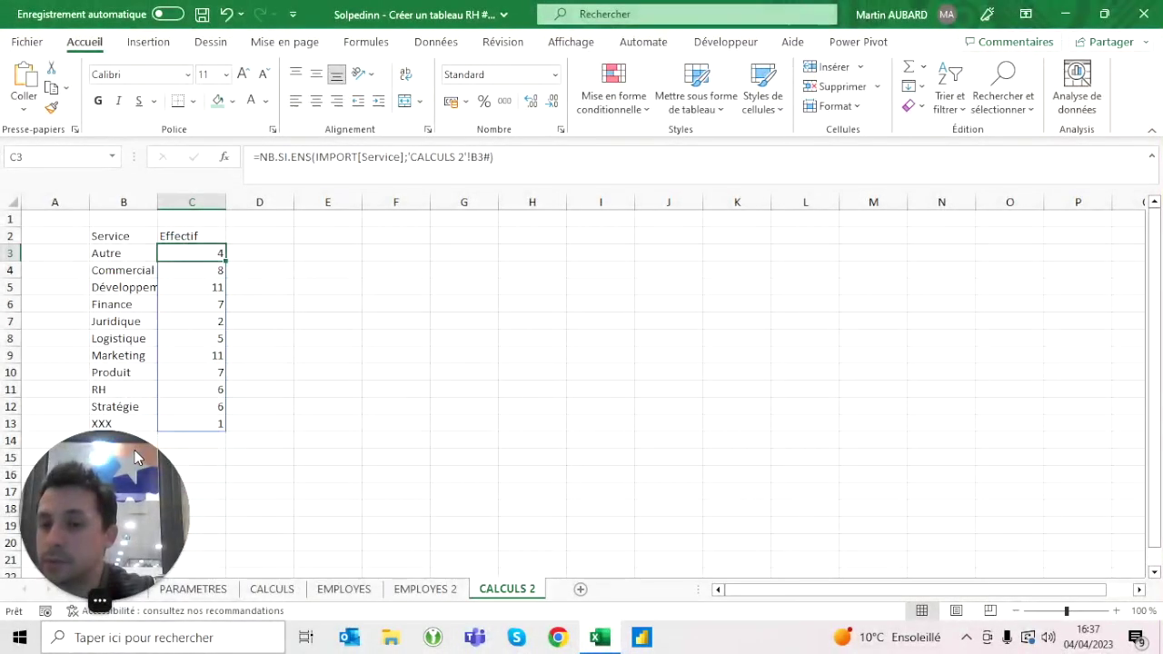
pyautogui.moveTo(136, 457); pyautogui.dragTo(979, 449)
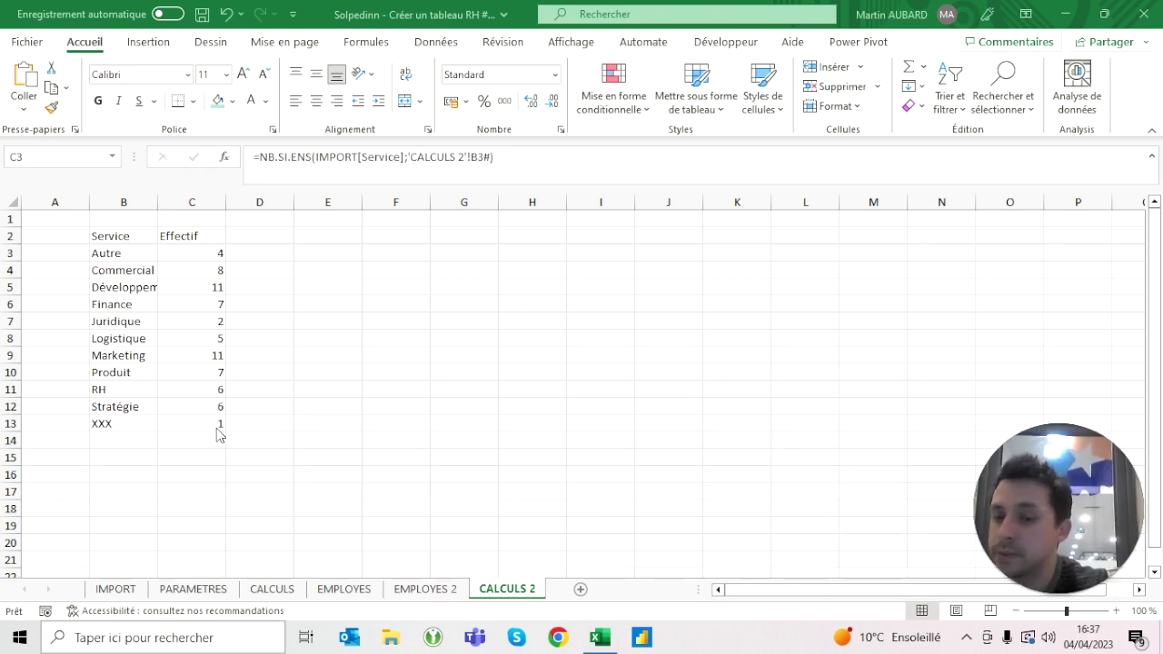
pyautogui.hotkey('ctrl', 'shift', 'Down')
# Undo the XXX entry, compare CALCULS 2 with CALCULS, and select B2:C12.
pyautogui.click(427, 588)
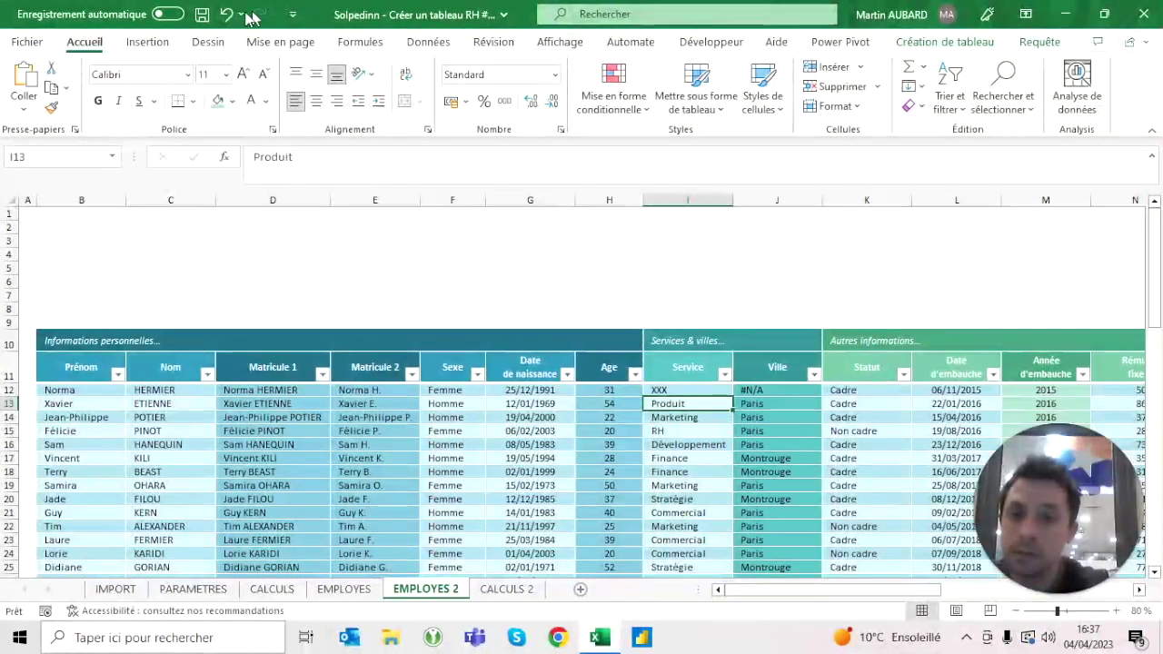
pyautogui.click(225, 14)
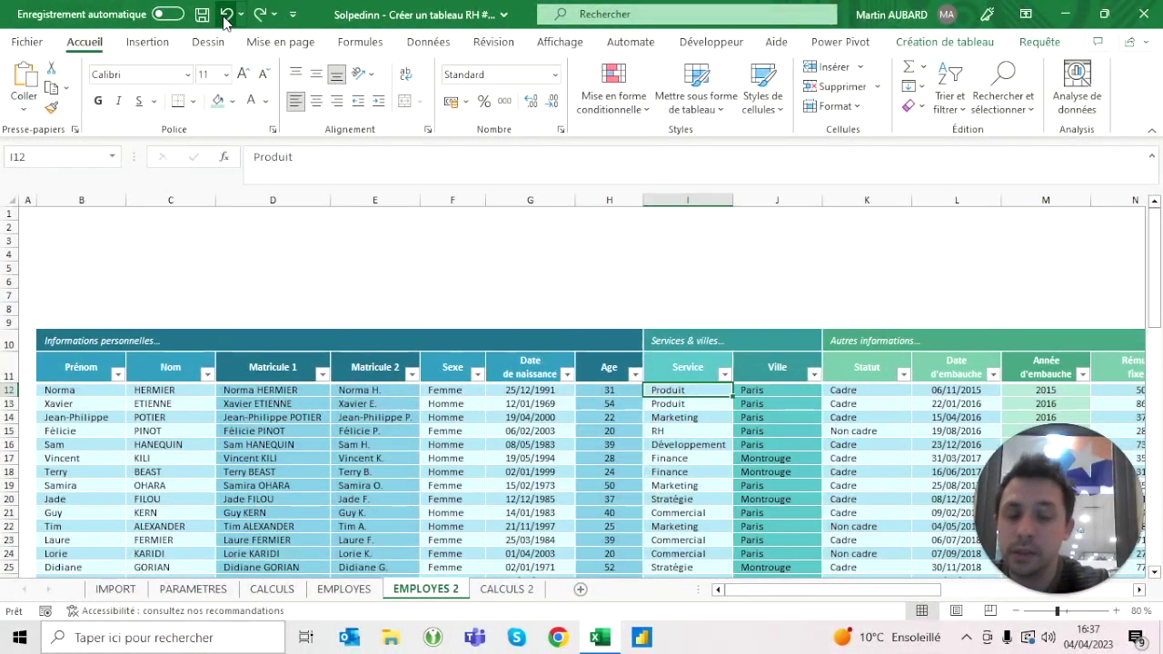
pyautogui.click(503, 591)
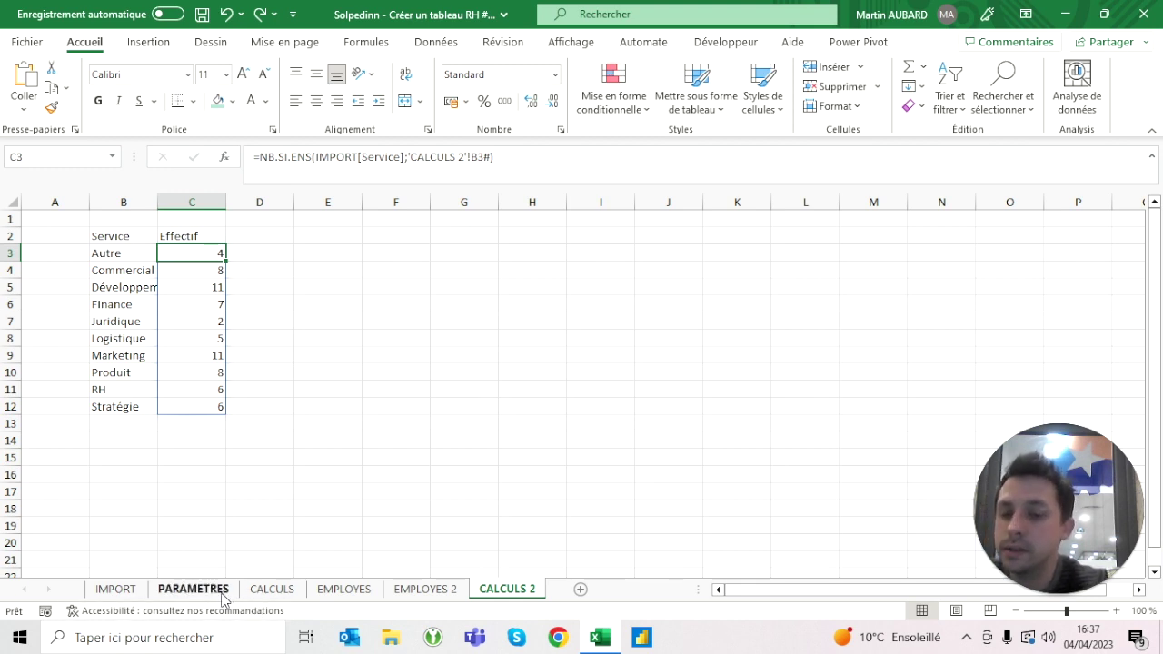
pyautogui.click(267, 590)
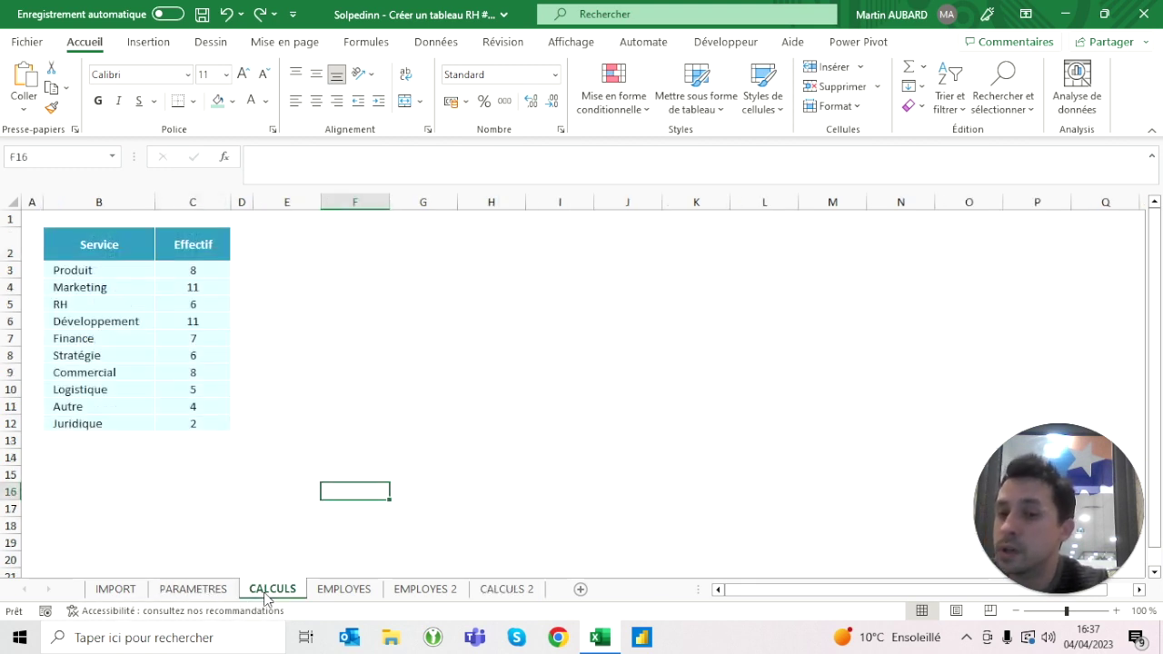
pyautogui.click(484, 592)
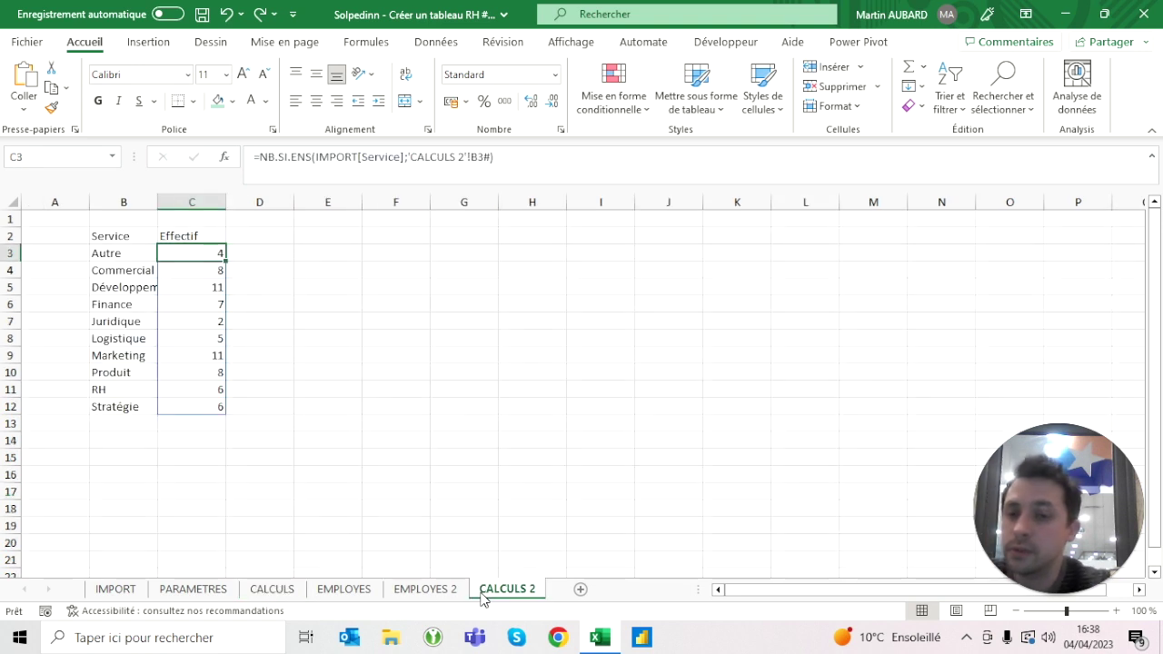
pyautogui.moveTo(124, 236); pyautogui.dragTo(192, 406)
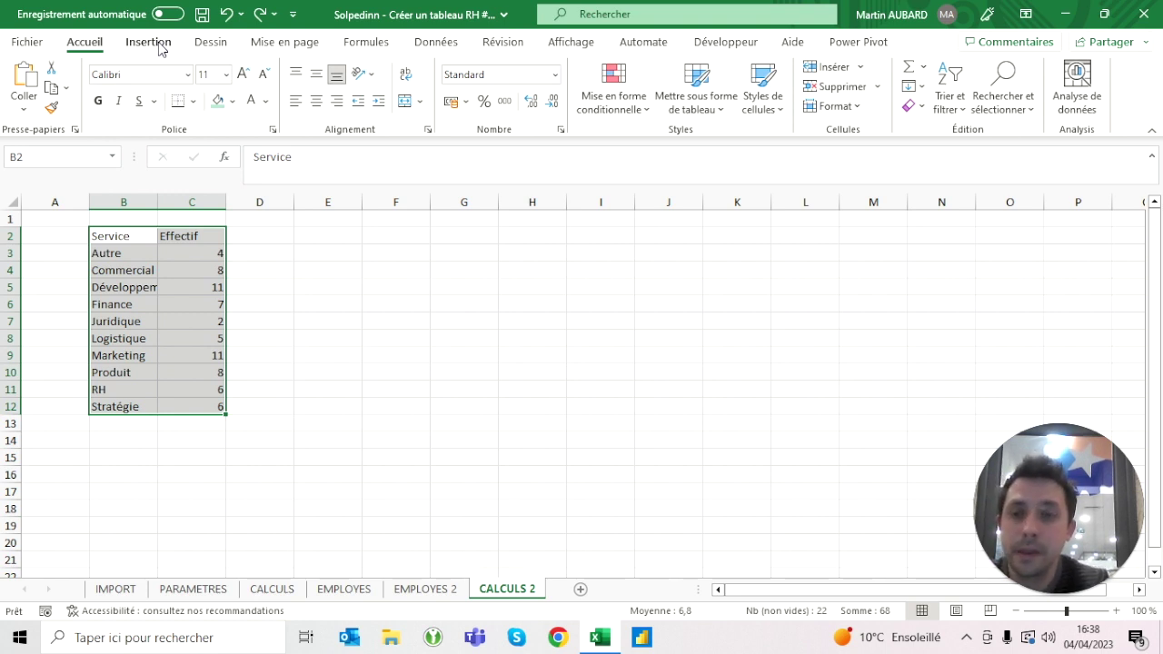
# Insert a treemap (Compartimentage) chart of the service headcounts.
pyautogui.click(154, 42)
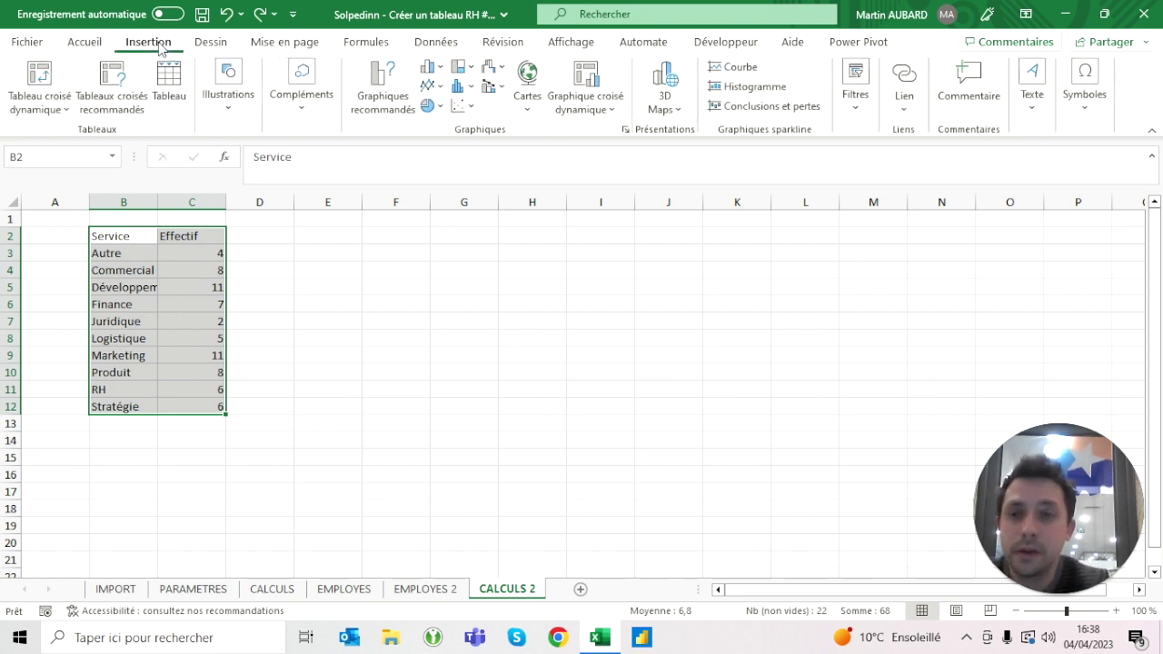
pyautogui.click(470, 69)
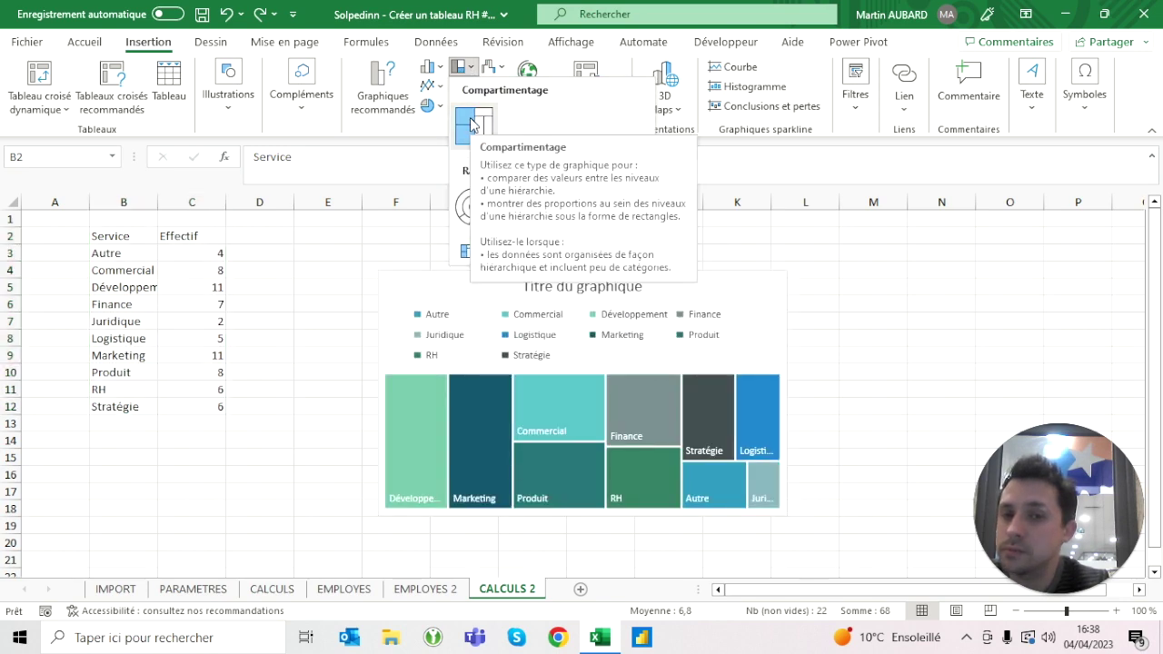
pyautogui.click(471, 124)
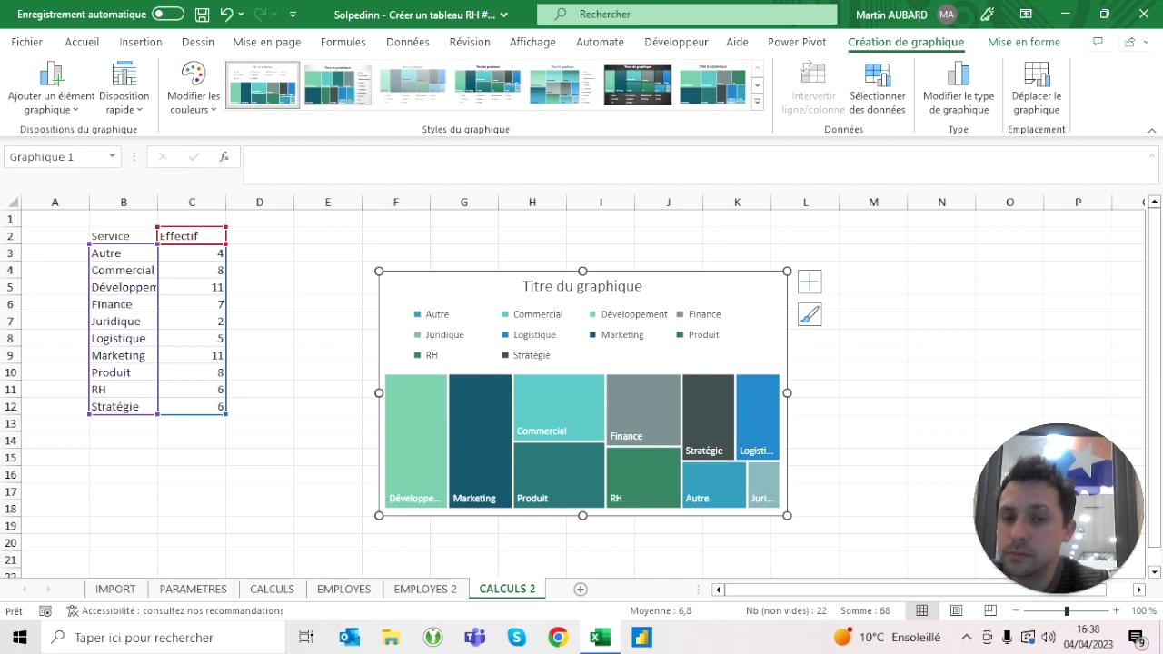
# Delete the treemap's legend and title, then return to EMPLOYES 2.
pyautogui.click(447, 338)
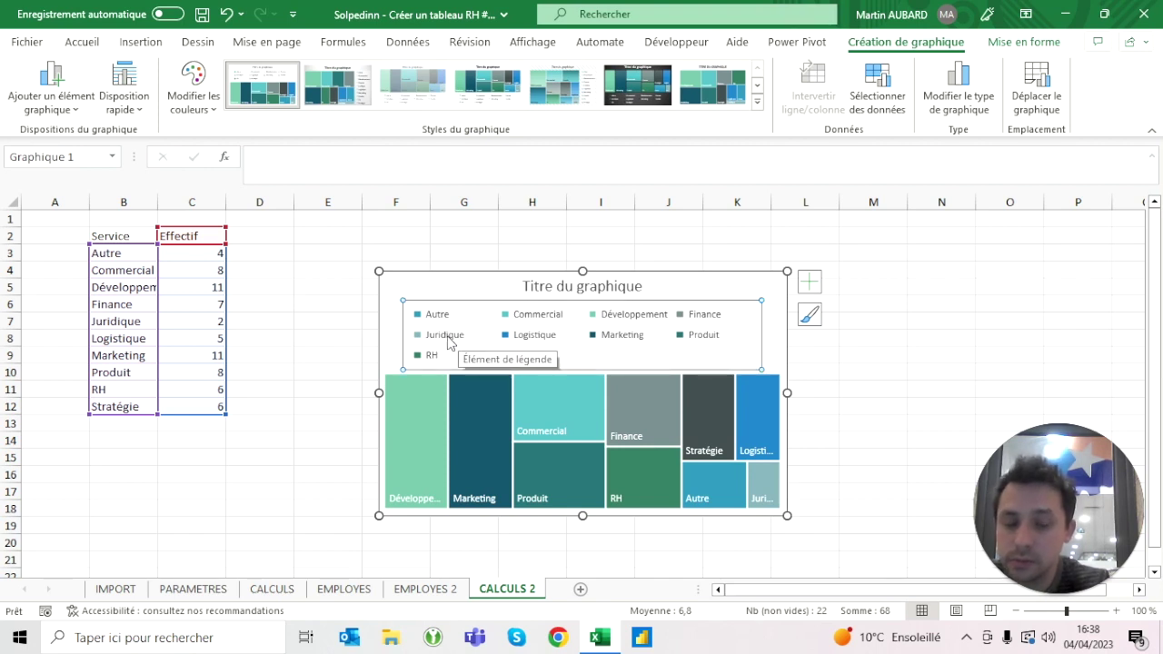
pyautogui.press('Delete')
pyautogui.click(599, 289)
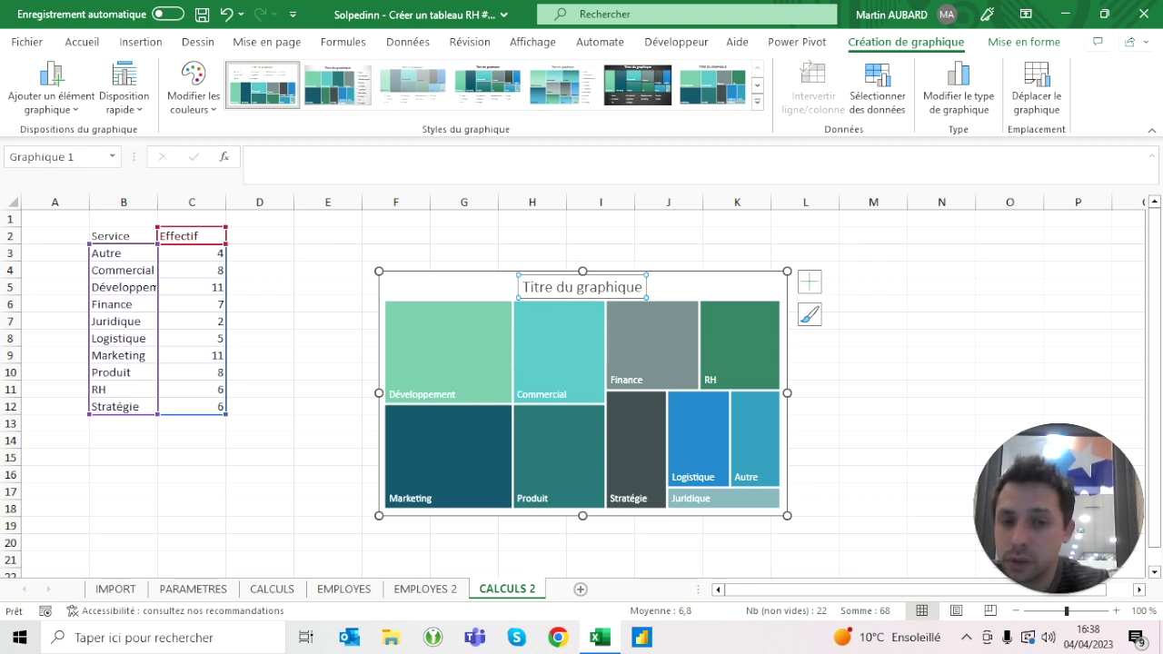
pyautogui.press('Delete')
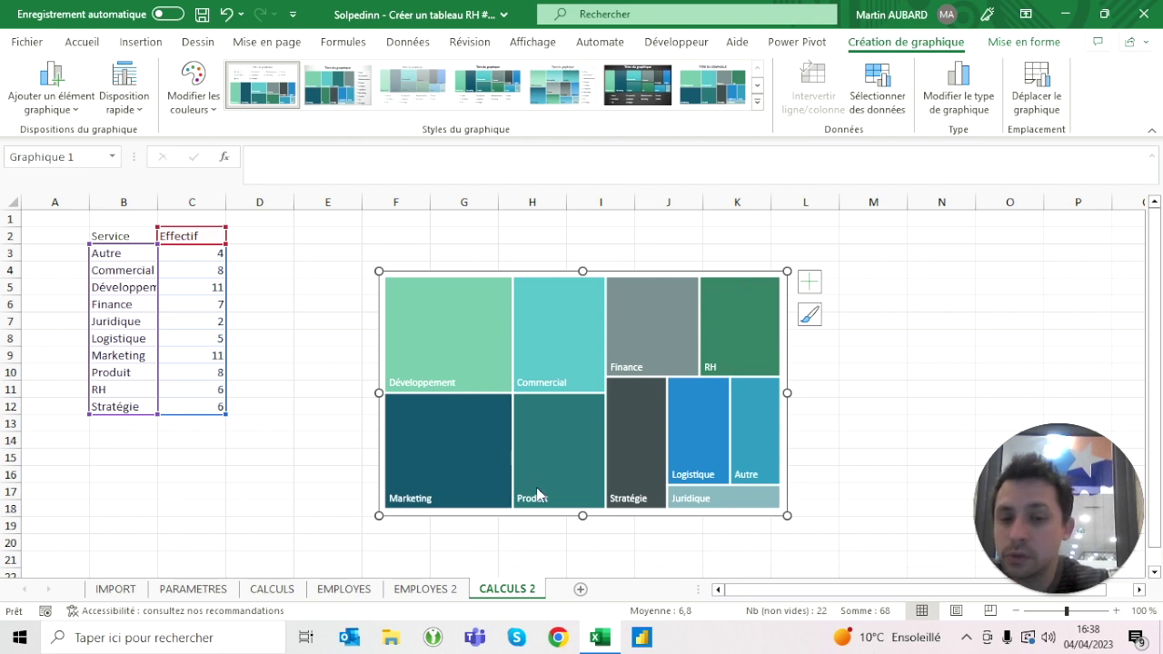
pyautogui.click(425, 589)
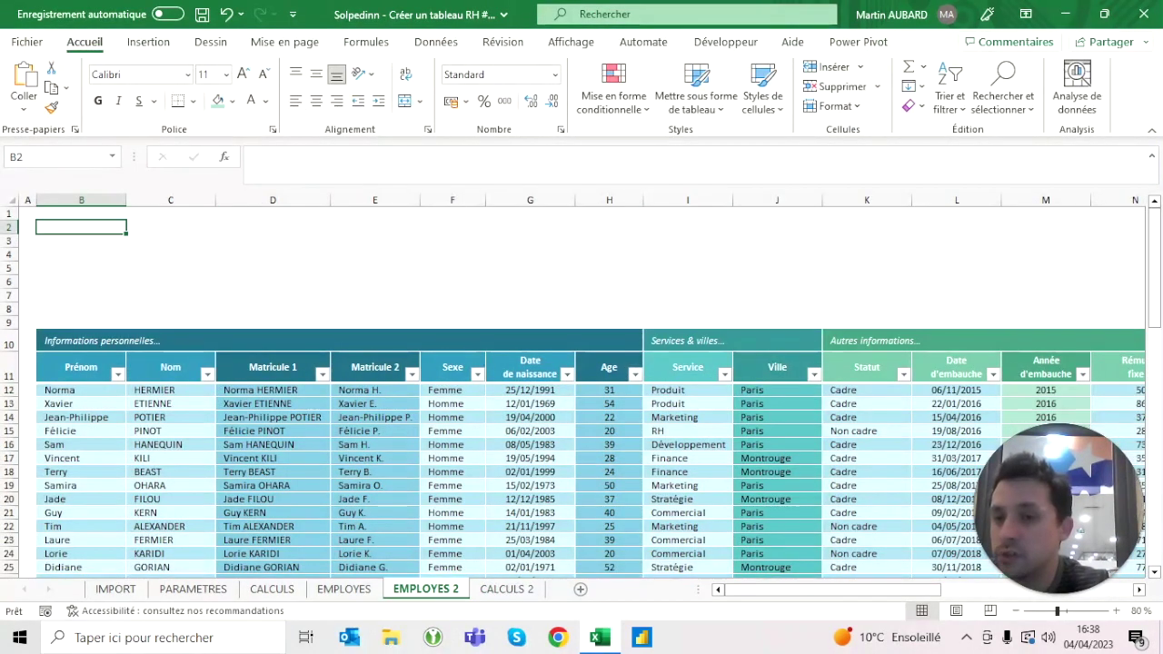
# Paste the treemap at B2 and shrink it to rows 2–8 above the table.
pyautogui.hotkey('ctrl', 'v')
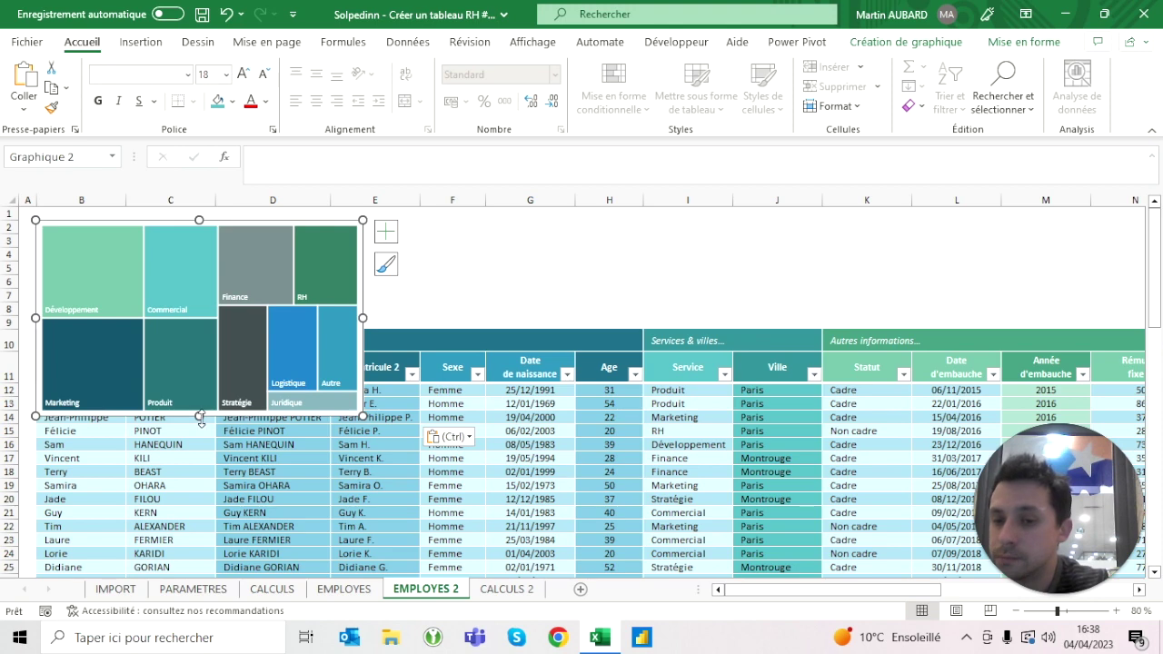
pyautogui.moveTo(200, 417); pyautogui.dragTo(199, 305)
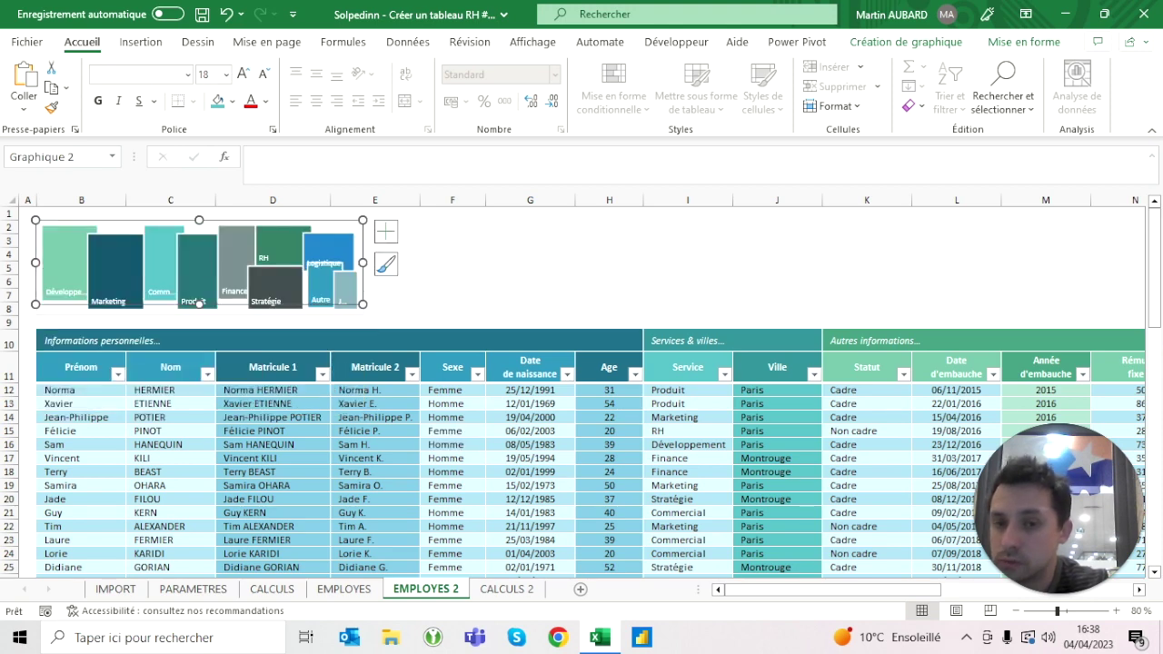
pyautogui.moveTo(198, 262); pyautogui.dragTo(199, 318)
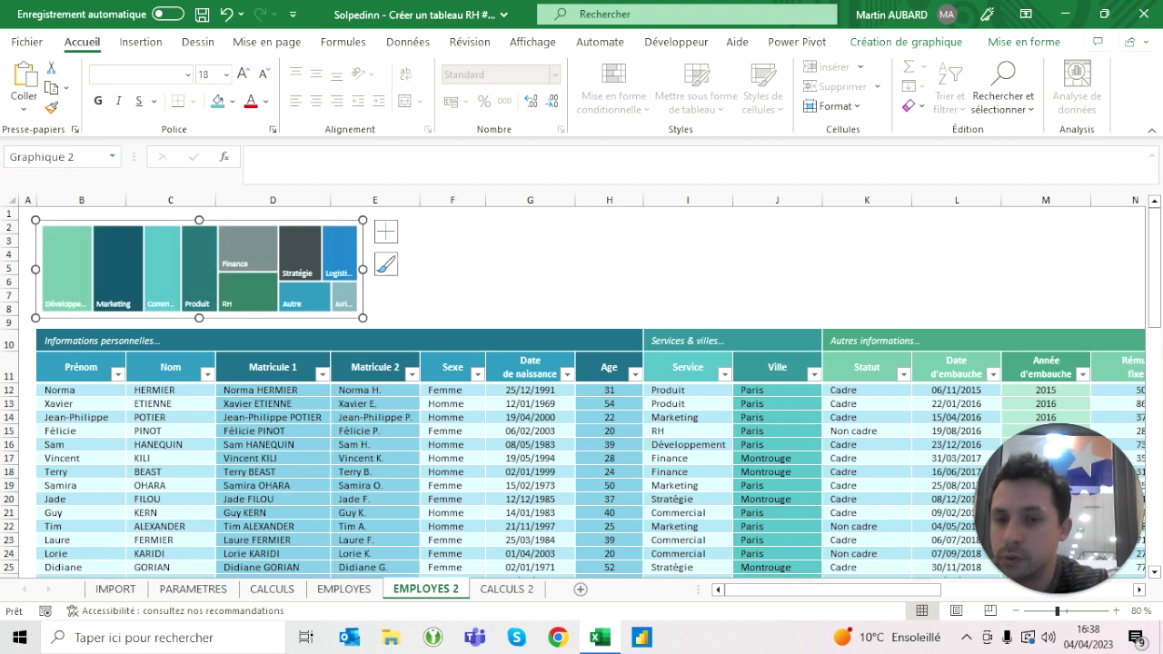
pyautogui.moveTo(279, 271); pyautogui.dragTo(280, 270)
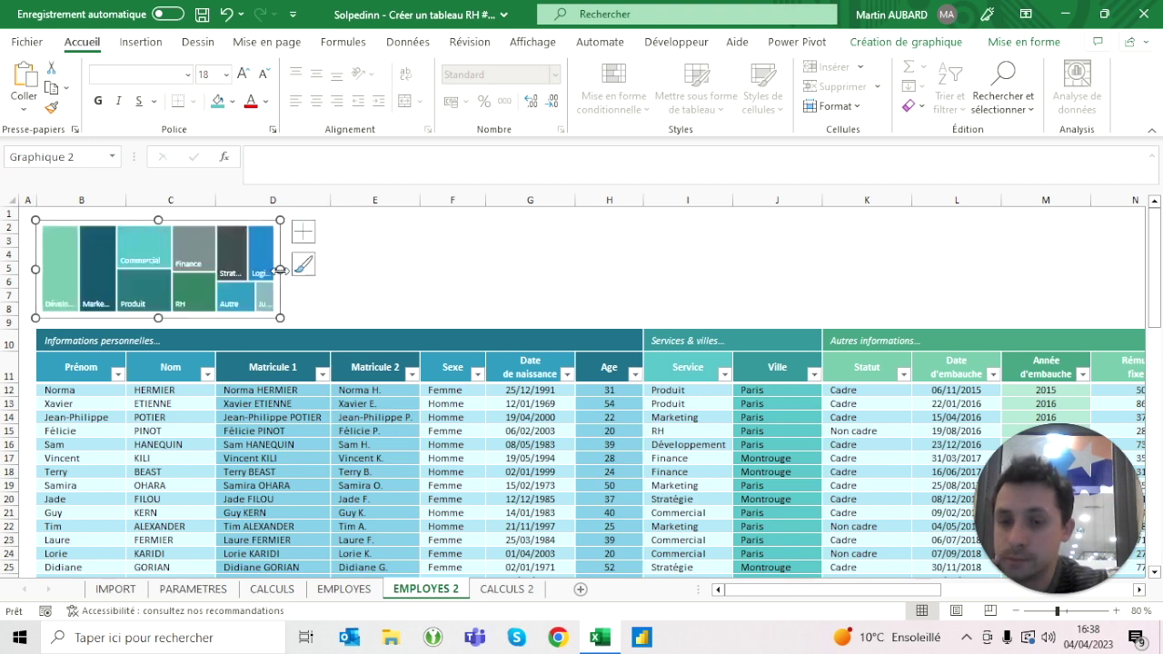
pyautogui.click(452, 281)
# Select the first employee's city cell J12.
pyautogui.moveTo(233, 277)
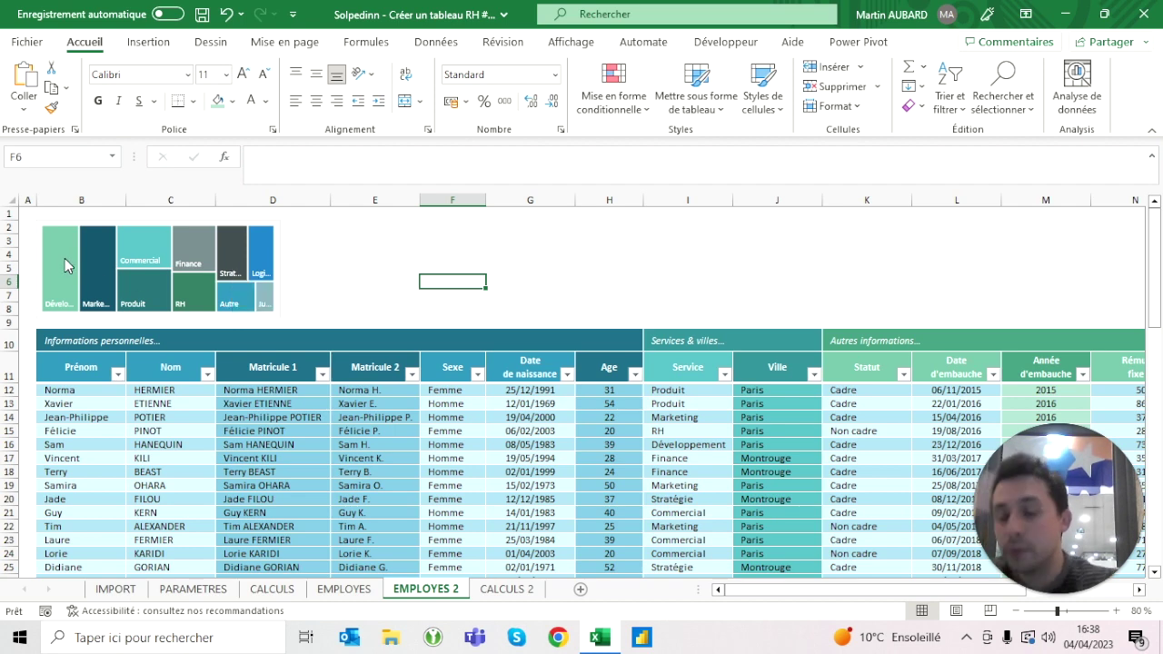
pyautogui.moveTo(65, 264)
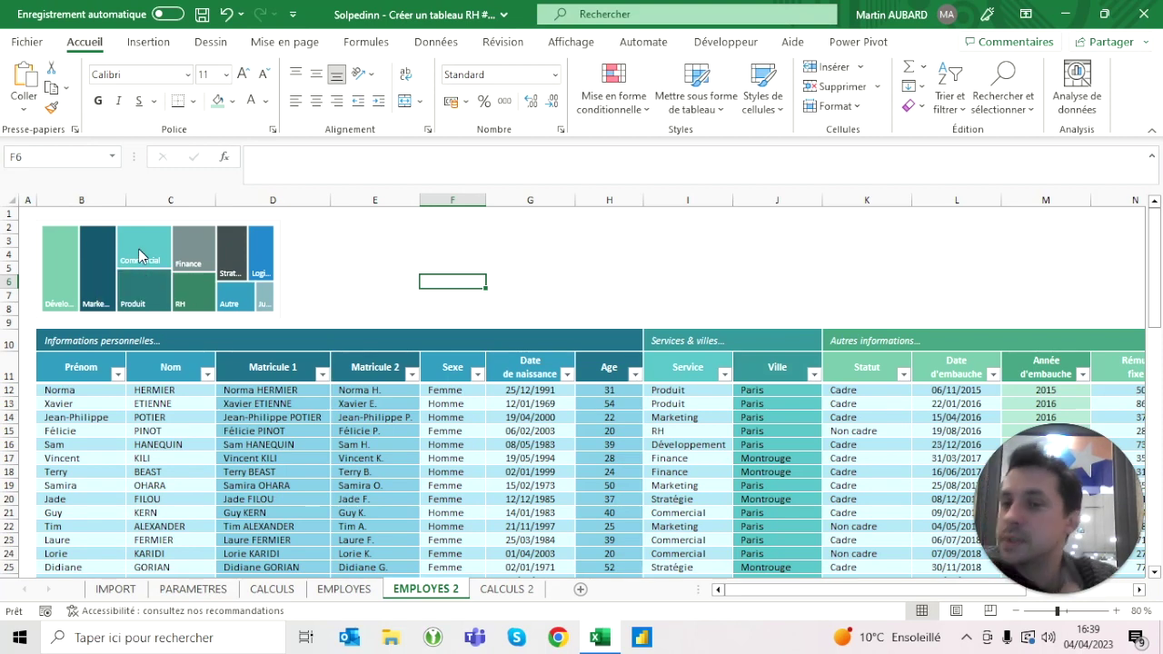
pyautogui.moveTo(139, 255)
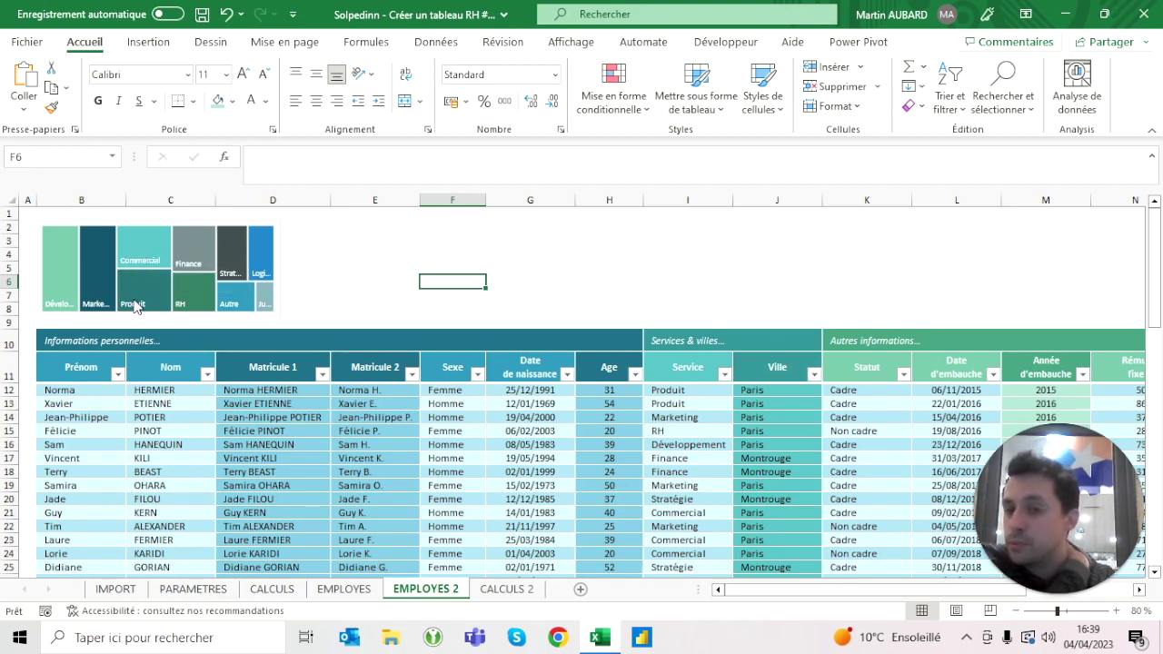
pyautogui.moveTo(134, 305)
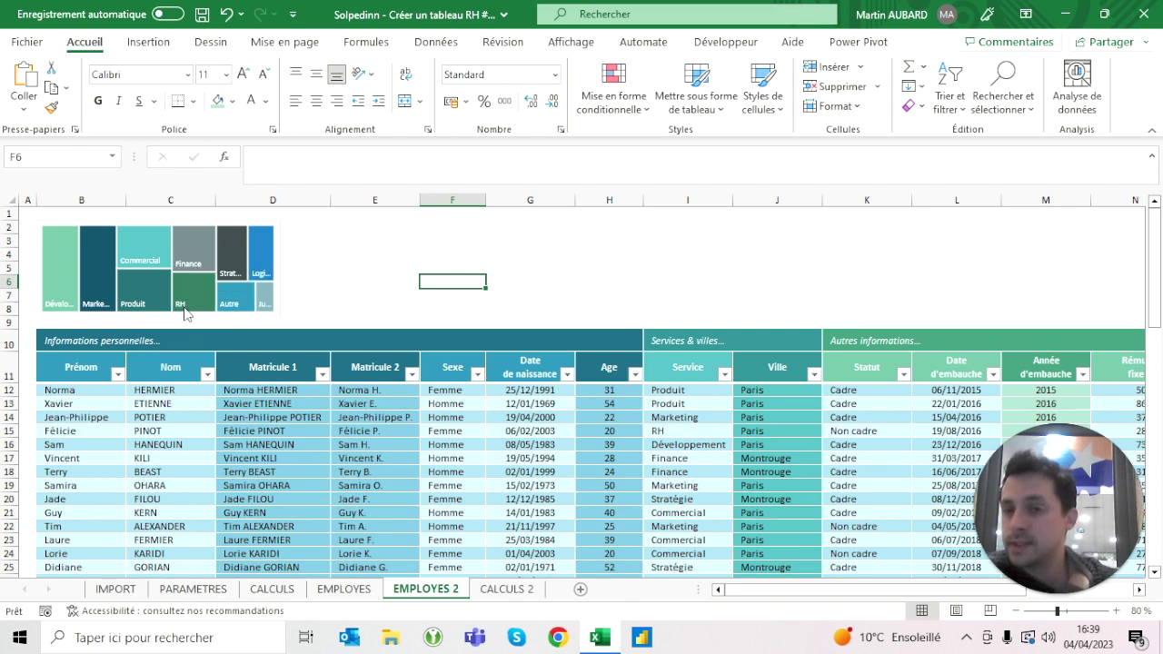
pyautogui.moveTo(186, 314)
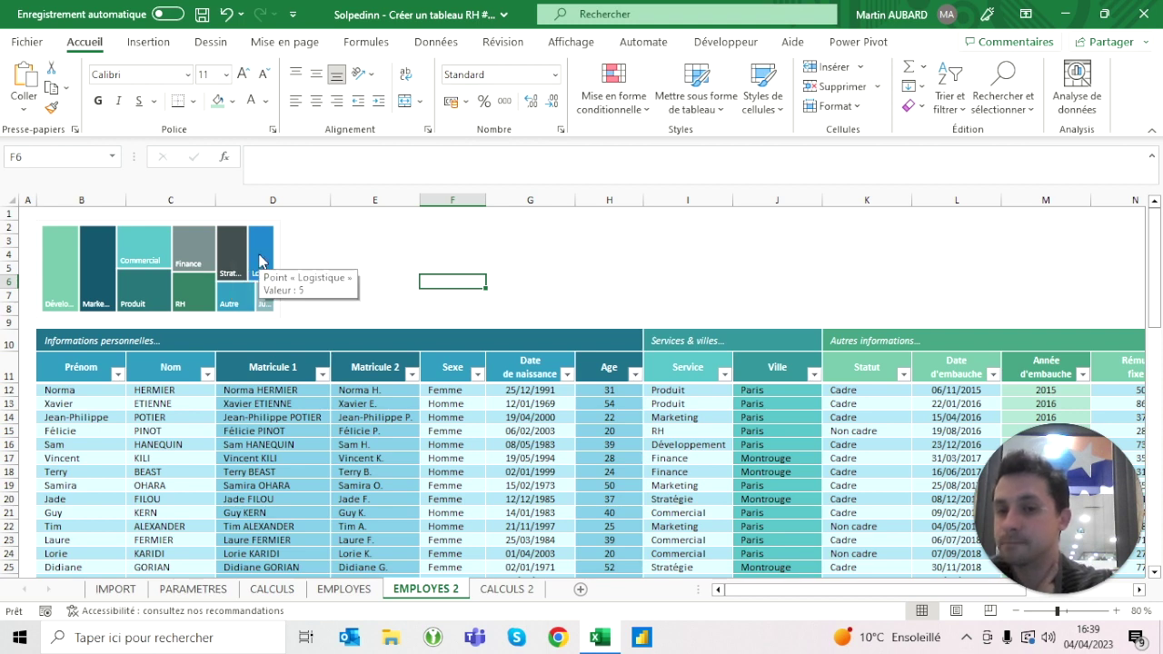
pyautogui.moveTo(234, 307)
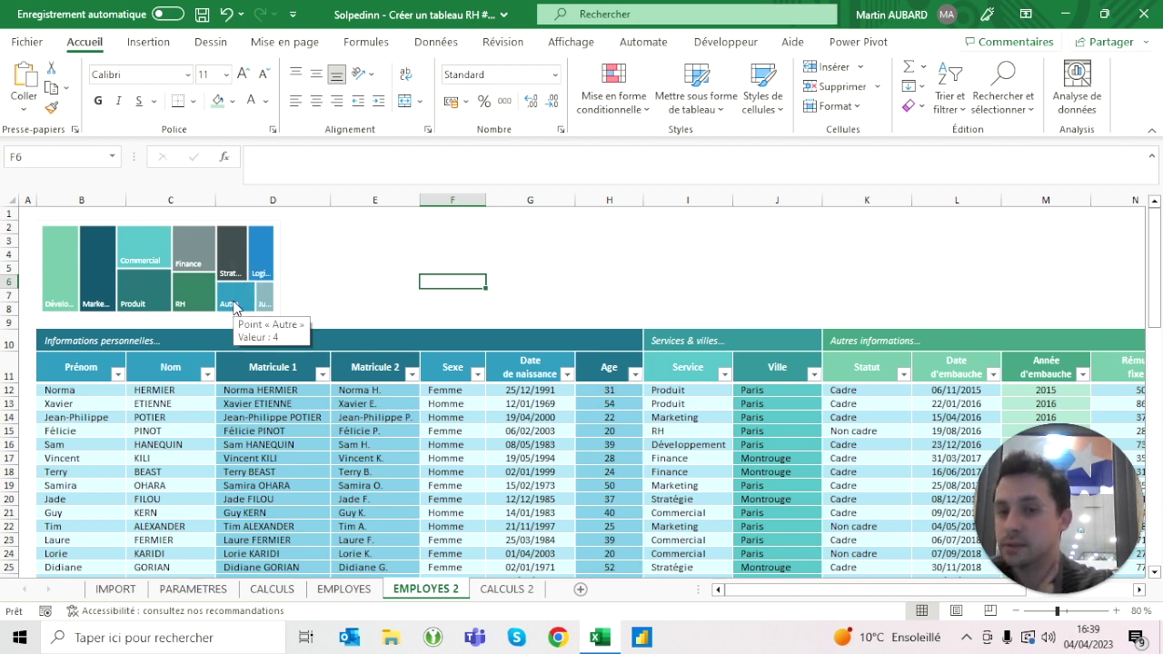
pyautogui.moveTo(270, 304)
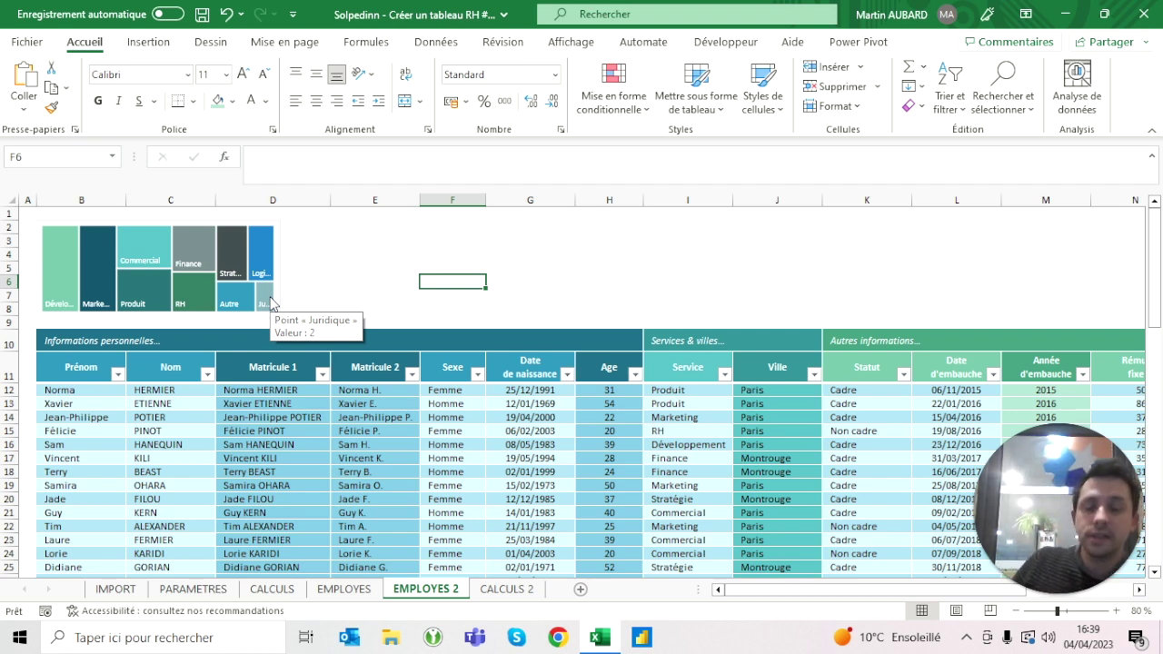
pyautogui.click(777, 390)
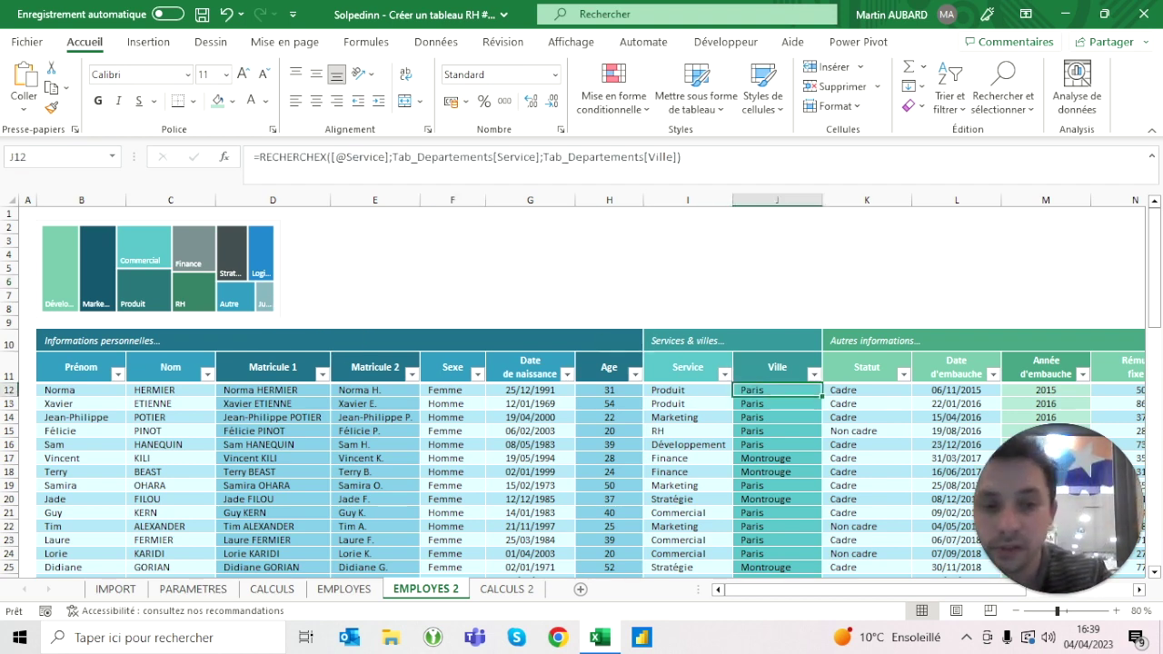
pyautogui.press('Left')
pyautogui.press('Down')
pyautogui.press('Down')
pyautogui.press('Up')
pyautogui.press('Up')
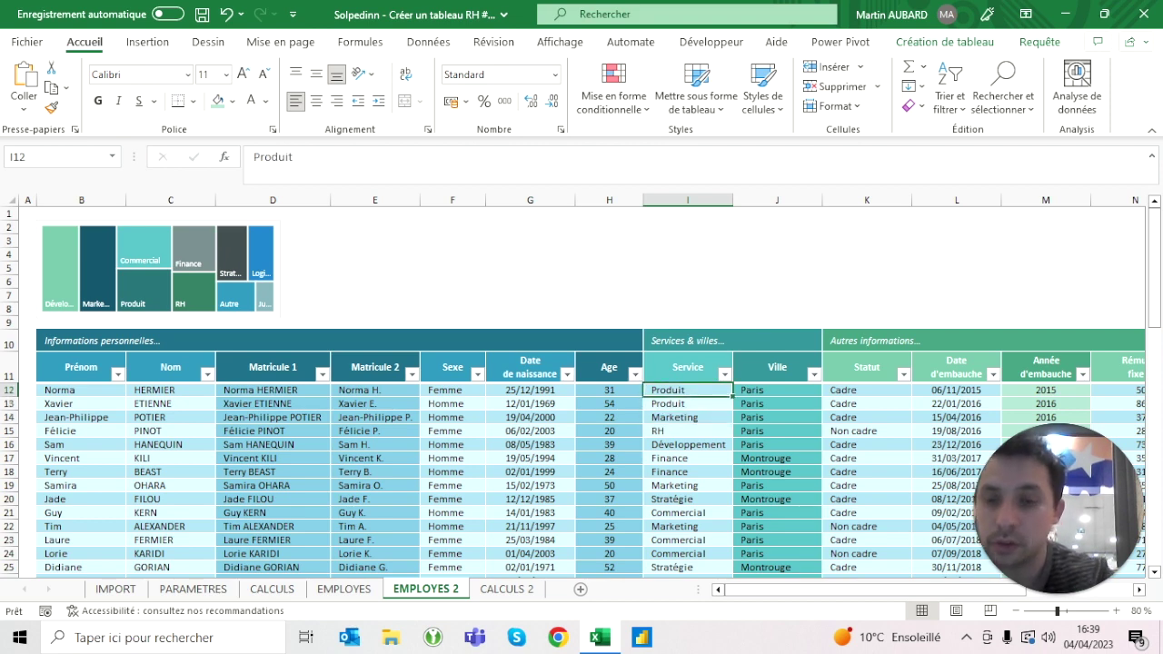
pyautogui.write('Juridique')
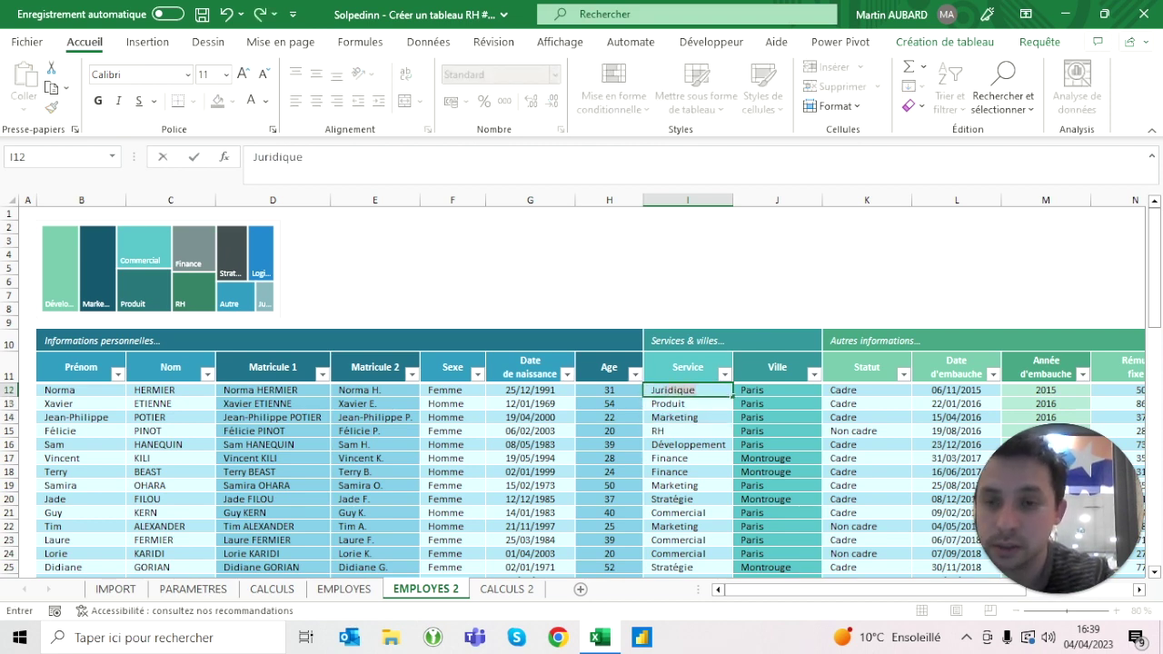
pyautogui.press('Return')
pyautogui.press('Up')
pyautogui.hotkey('ctrl', 'c')
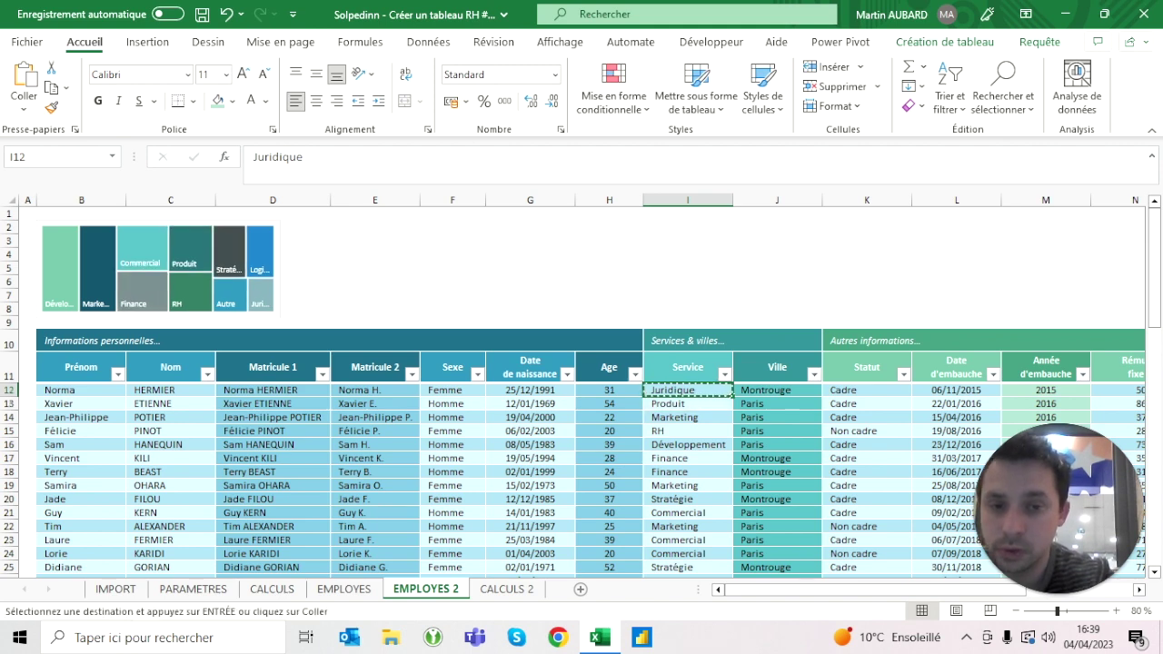
pyautogui.hotkey('shift', 'Down')
pyautogui.hotkey('shift', 'Down')
pyautogui.hotkey('shift', 'Down')
pyautogui.hotkey('shift', 'Down')
pyautogui.hotkey('shift', 'Down')
pyautogui.hotkey('shift', 'Down')
pyautogui.hotkey('shift', 'Down')
pyautogui.hotkey('shift', 'Down')
pyautogui.hotkey('ctrl', 'v')
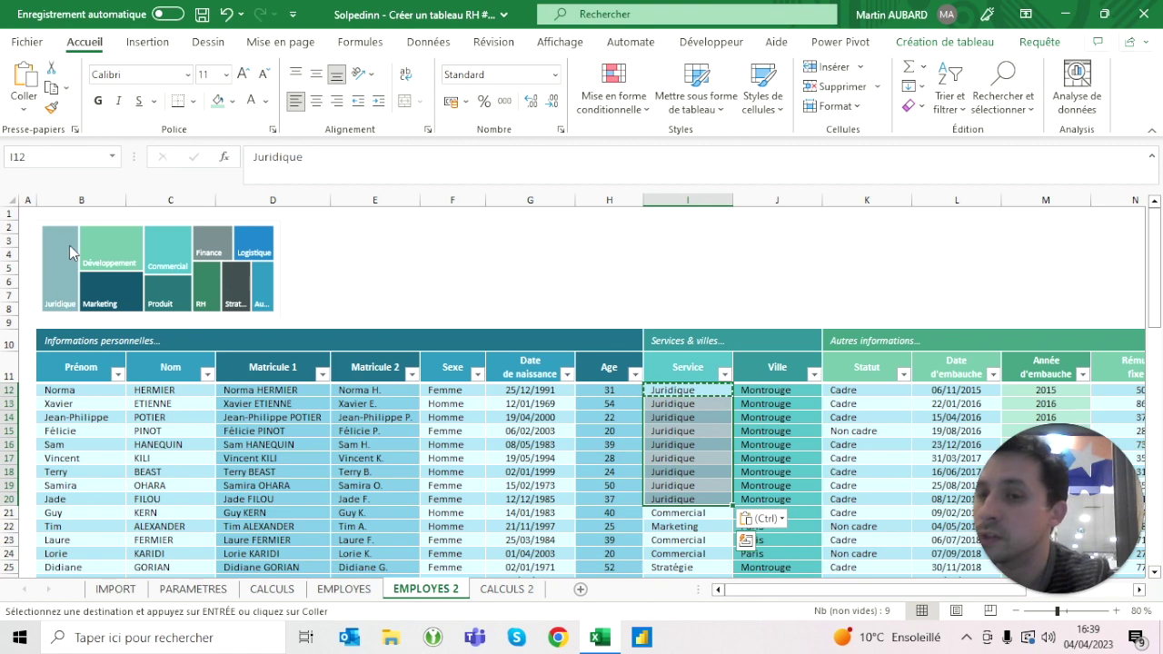
pyautogui.click(227, 14)
pyautogui.click(227, 15)
pyautogui.press('Escape')
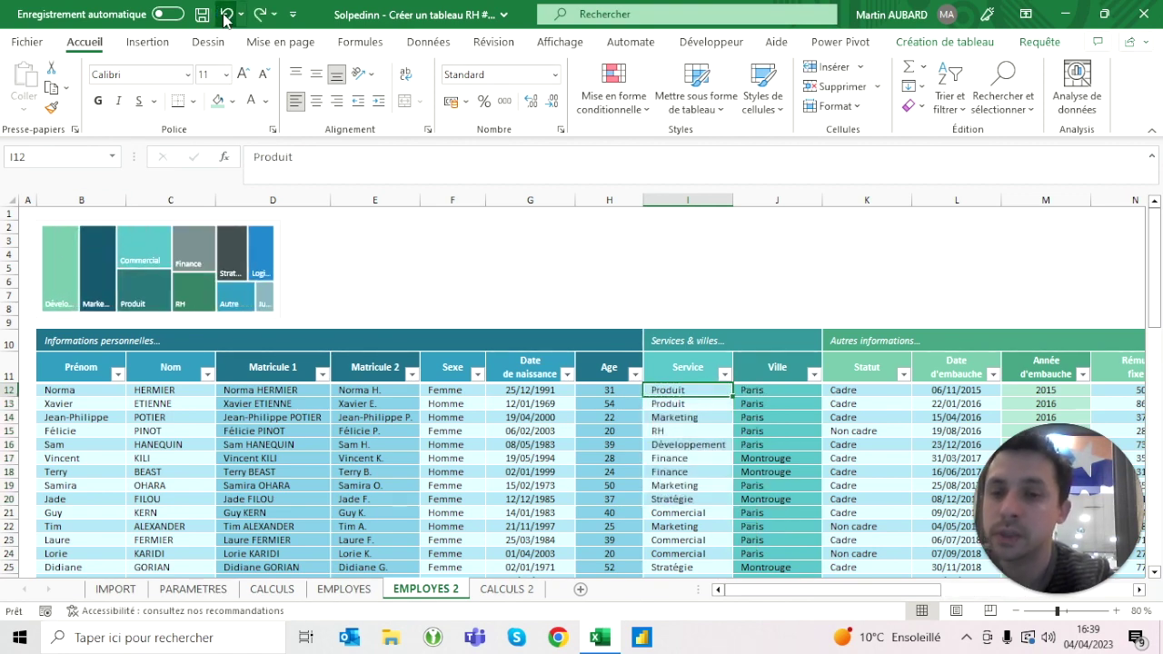
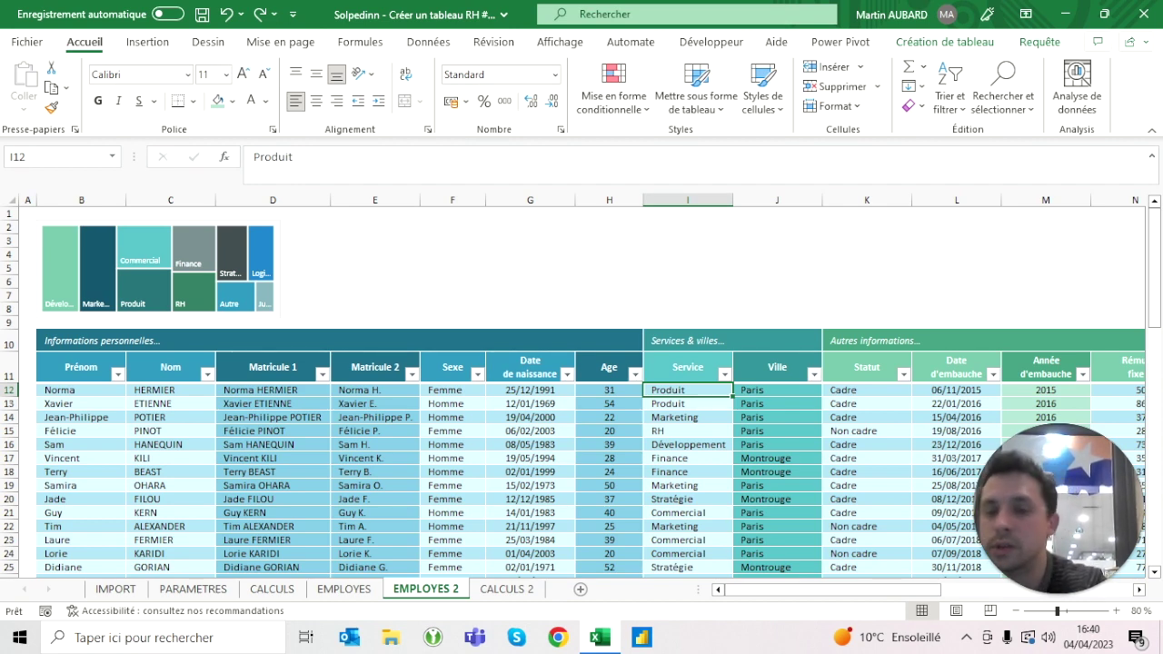
# Inspect the EMPLOYES dashboard's top rows 1–8, columns K:O and the Totale label in L5.
pyautogui.click(688, 281)
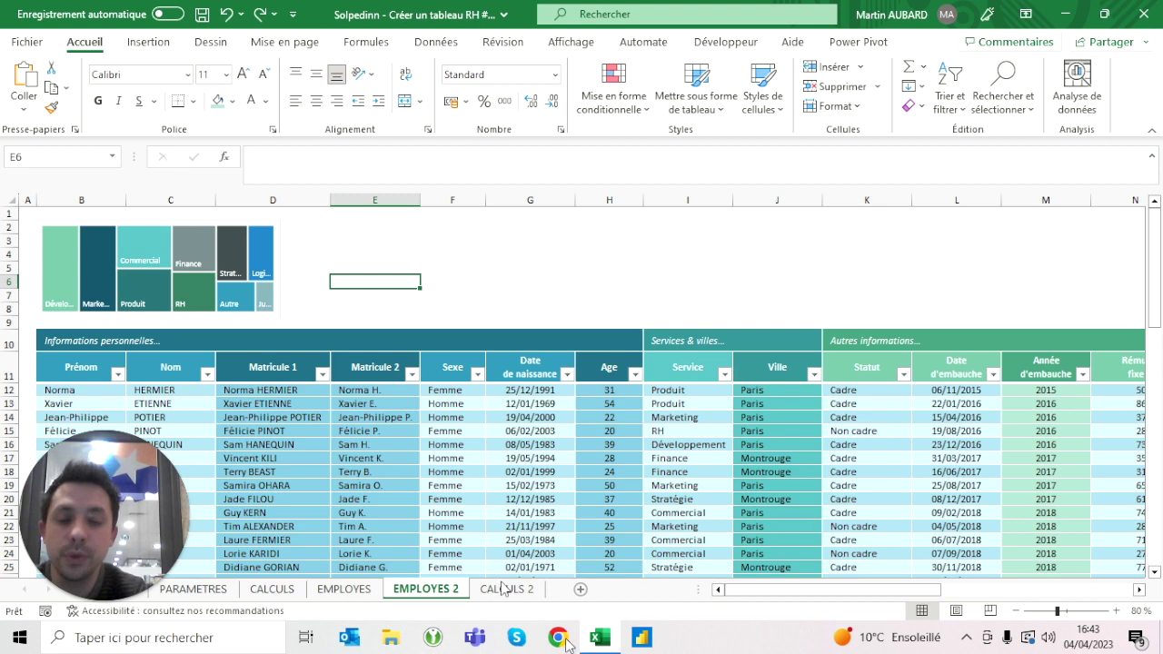
pyautogui.click(345, 589)
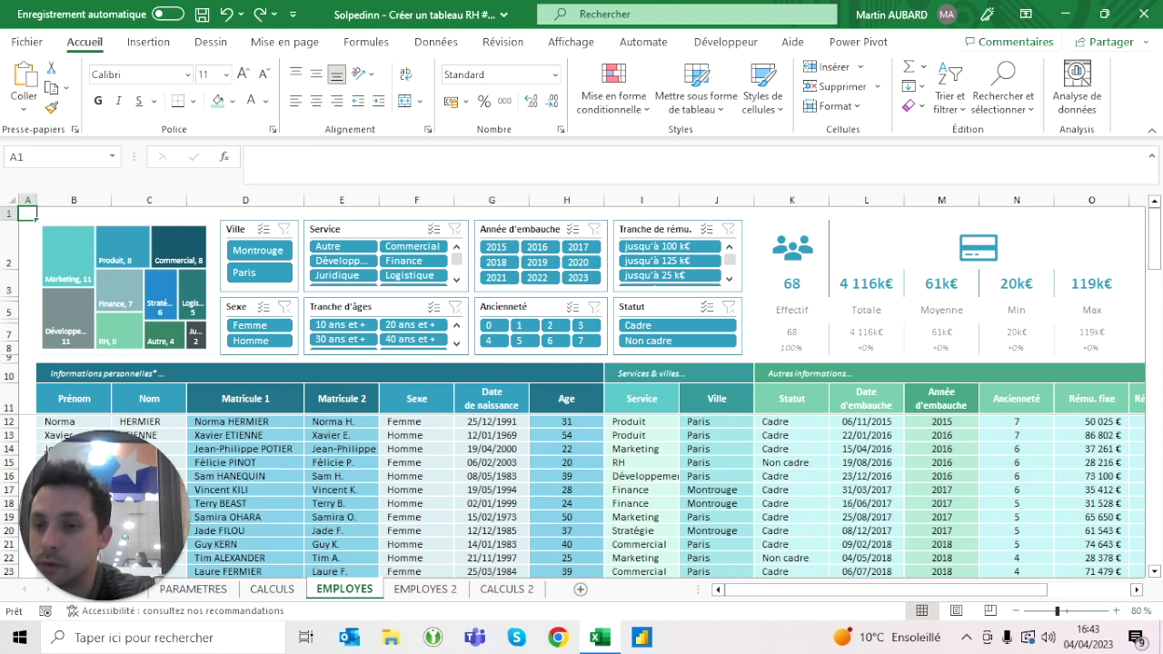
pyautogui.moveTo(11, 213); pyautogui.dragTo(11, 352)
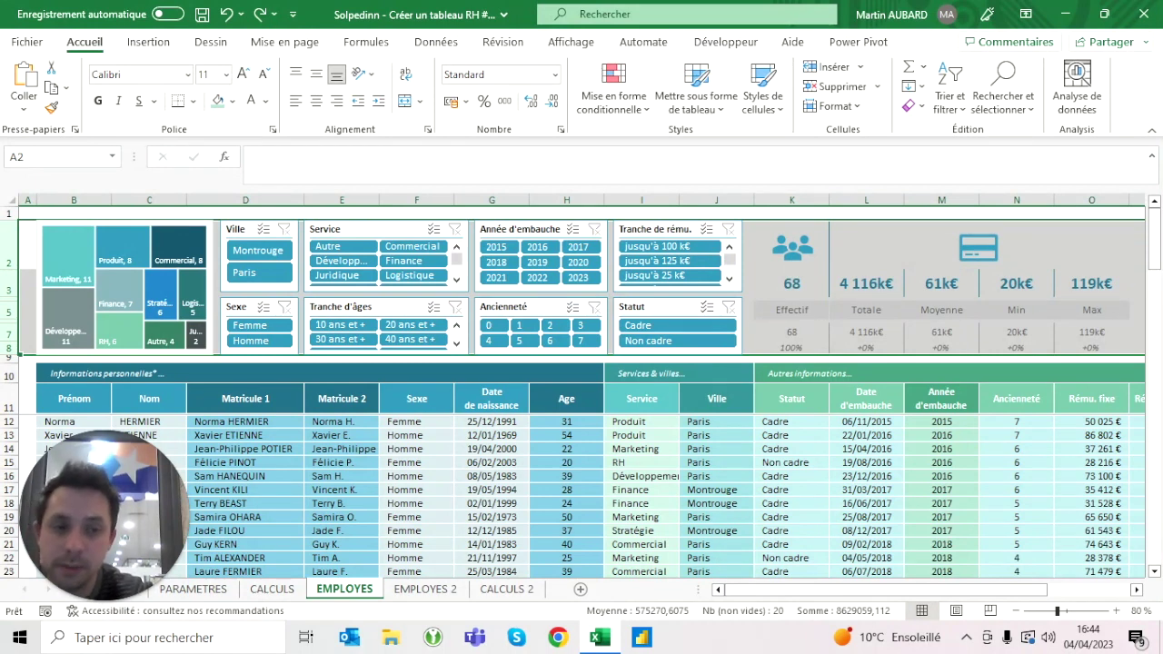
pyautogui.click(791, 213)
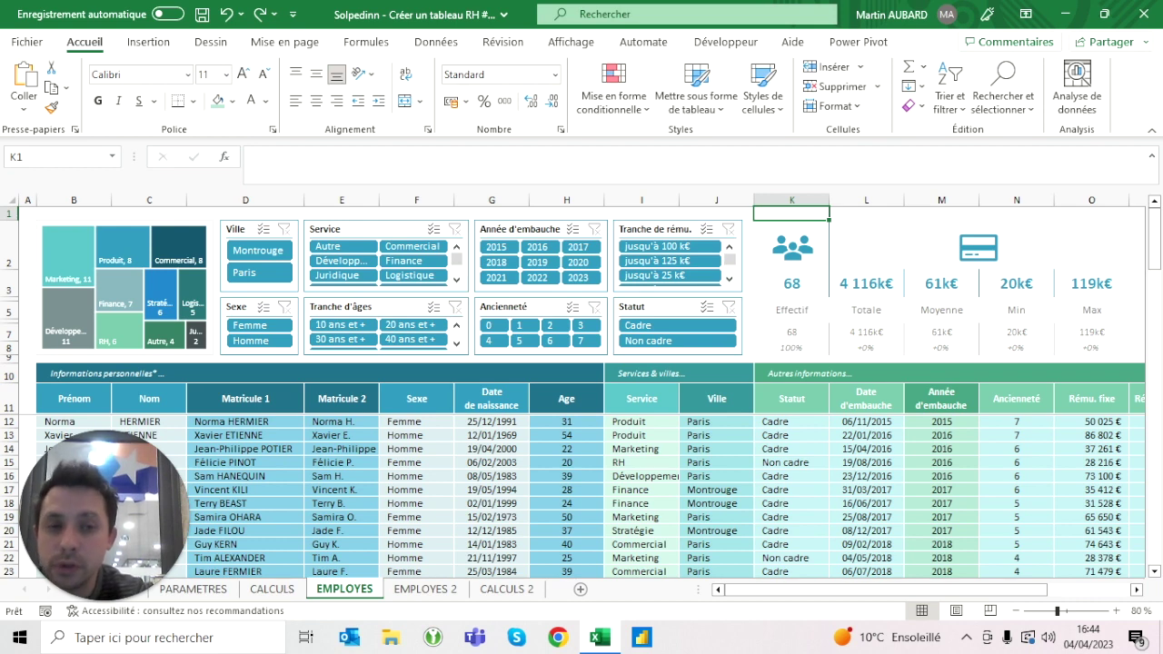
pyautogui.hotkey('ctrl', 'space')
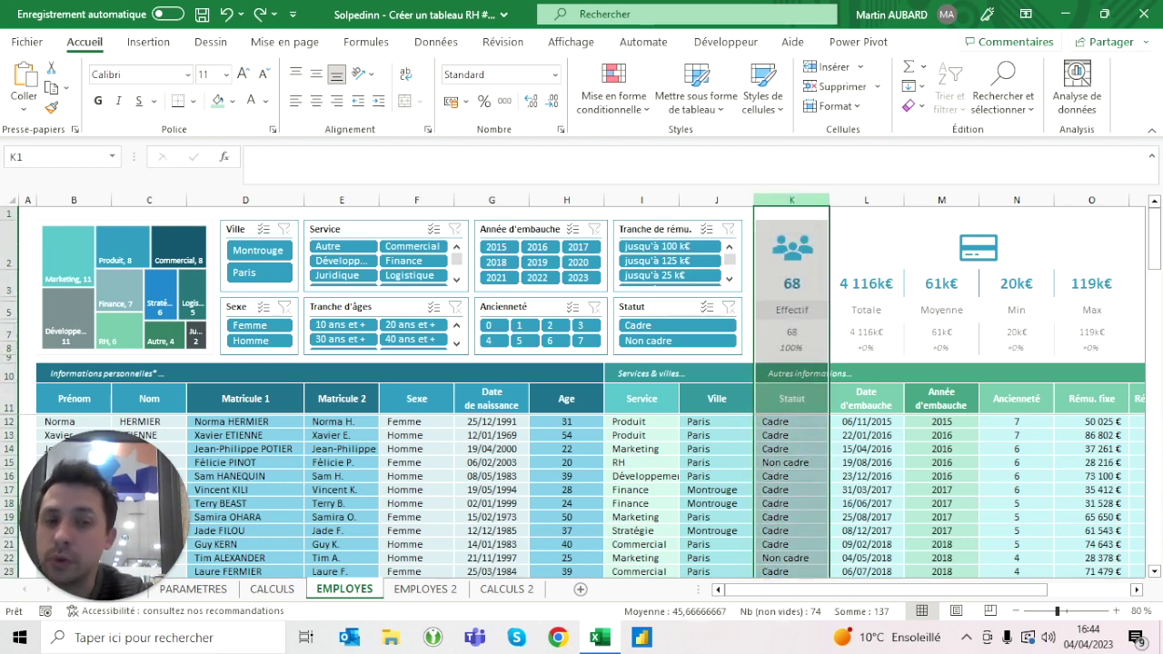
pyautogui.press('Right')
pyautogui.hotkey('ctrl', 'space')
pyautogui.hotkey('shift', 'Right')
pyautogui.hotkey('shift', 'Right')
pyautogui.hotkey('shift', 'Right')
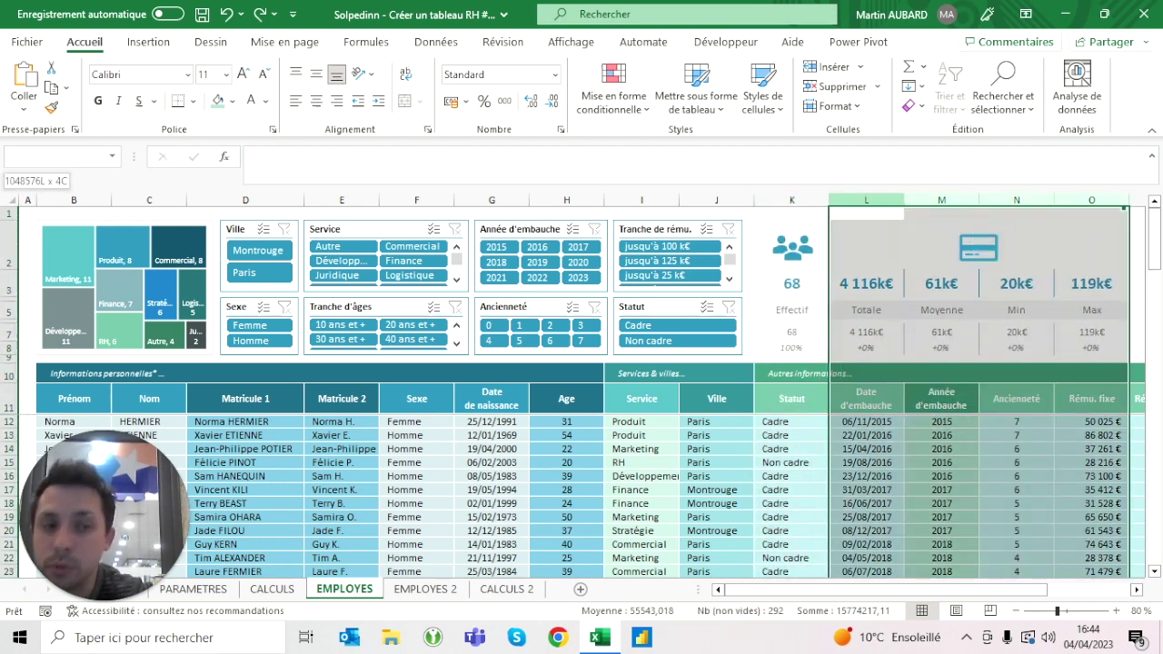
pyautogui.click(866, 309)
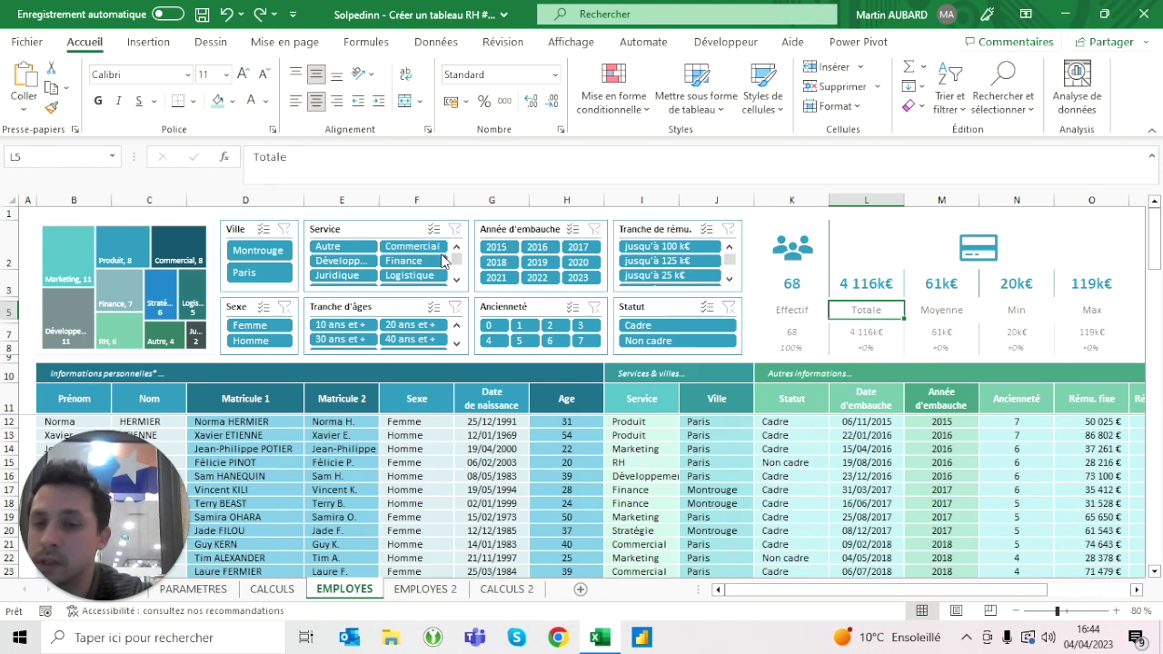
pyautogui.click(246, 327)
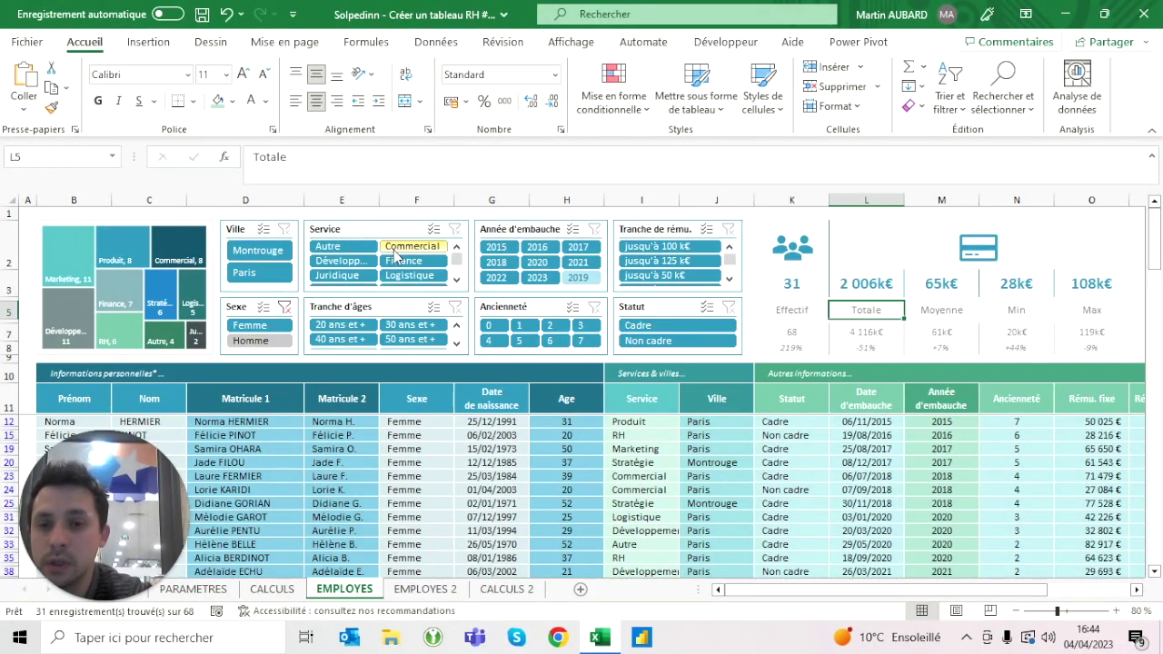
pyautogui.click(251, 340)
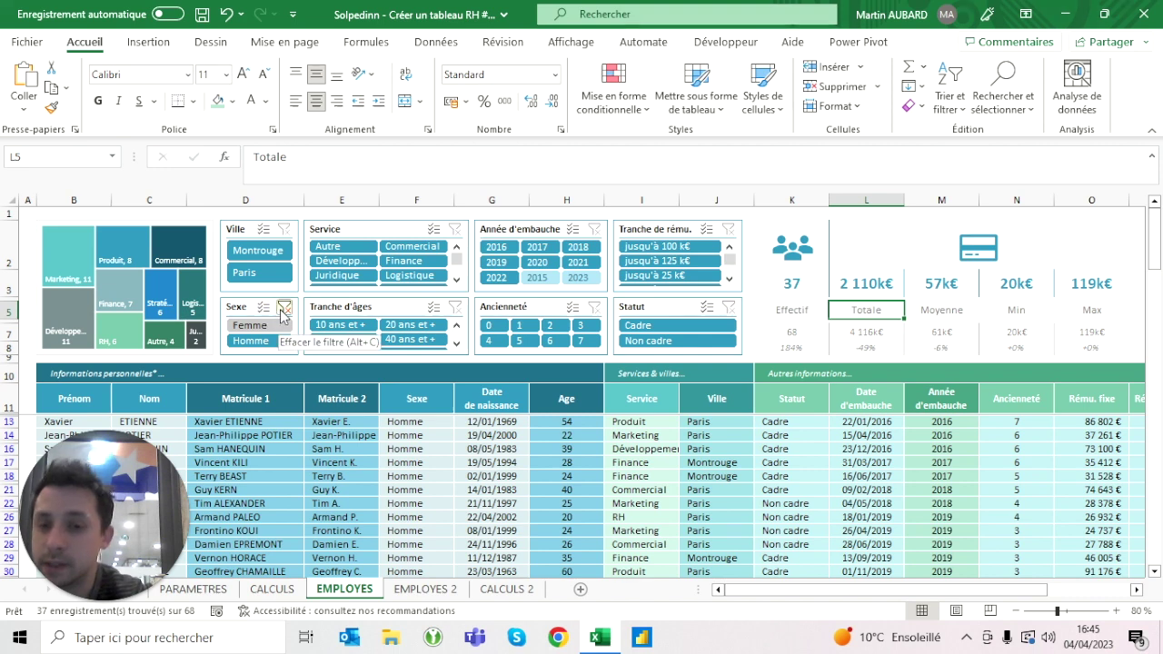
pyautogui.click(284, 309)
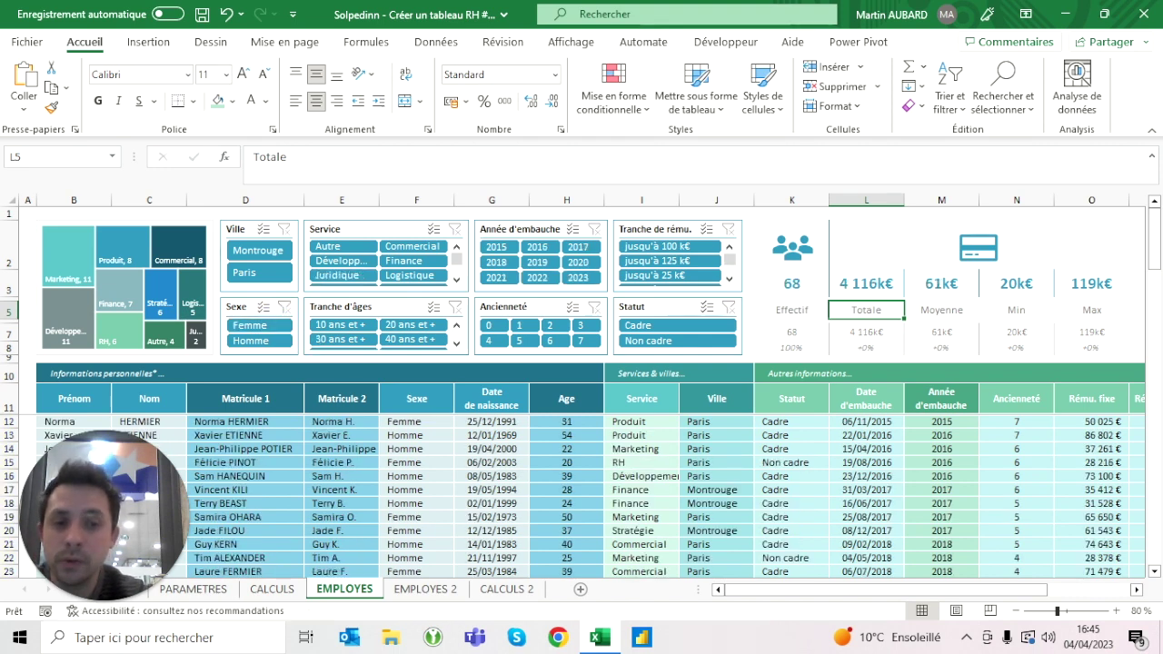
pyautogui.moveTo(791, 332); pyautogui.dragTo(1091, 331)
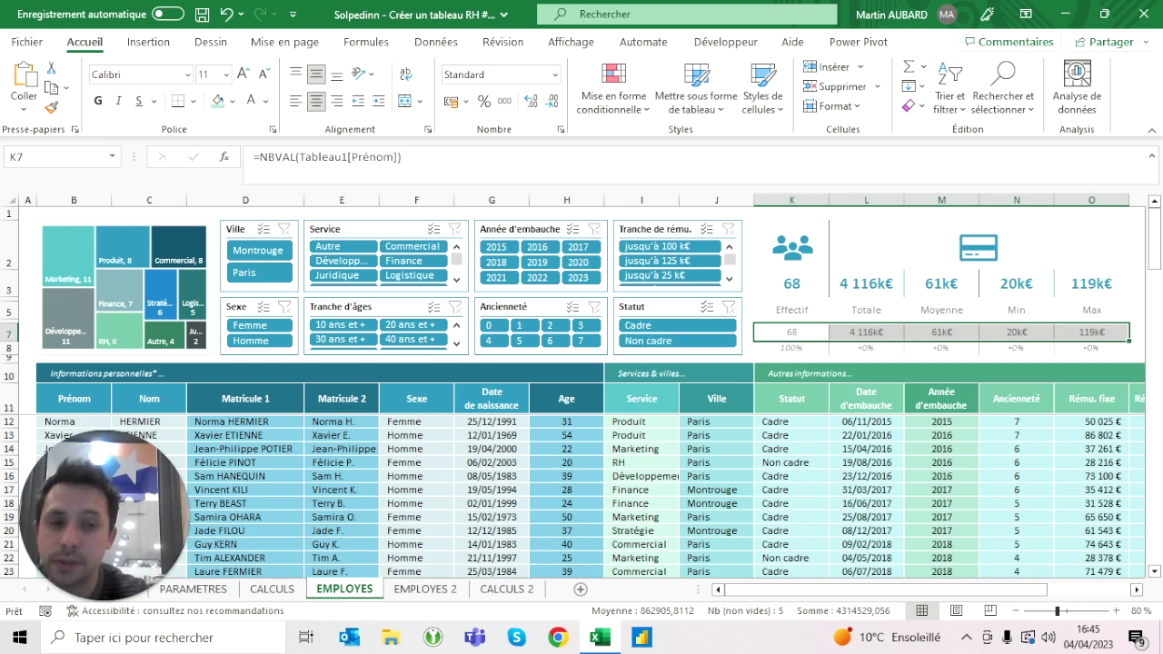
pyautogui.click(791, 347)
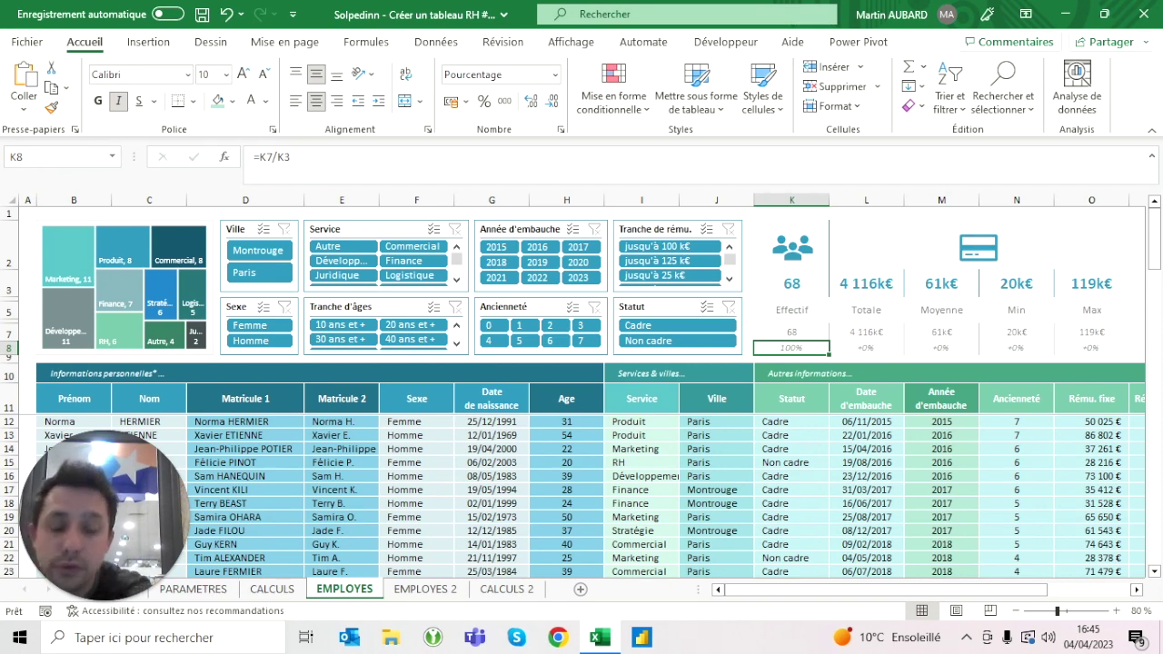
pyautogui.click(791, 283)
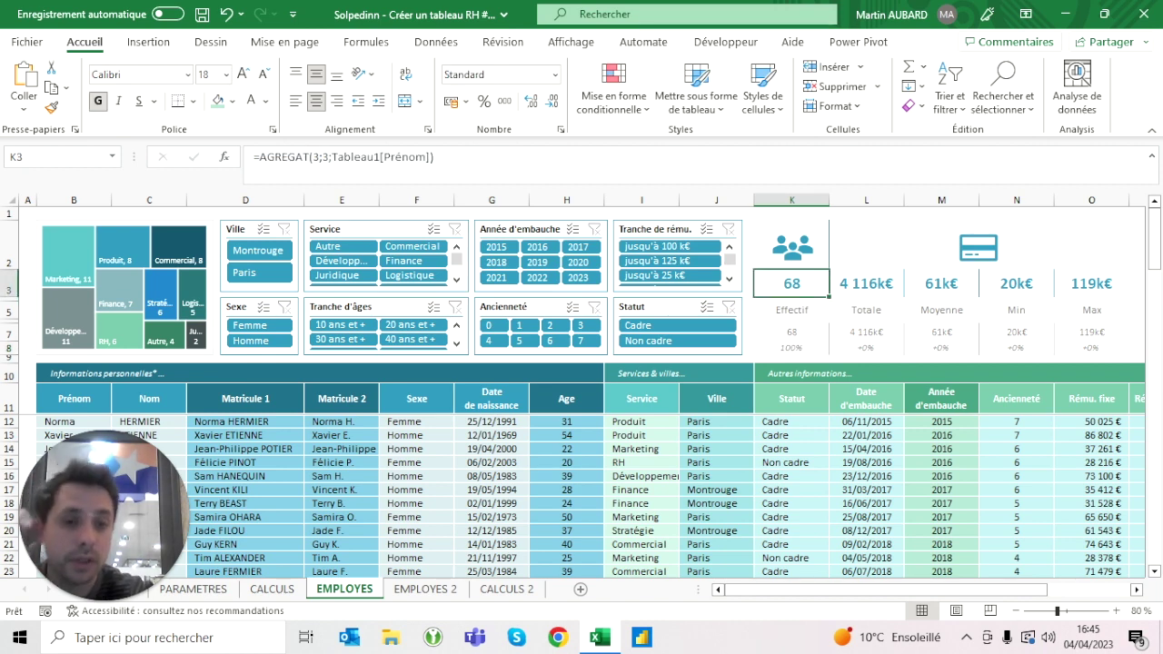
pyautogui.click(865, 214)
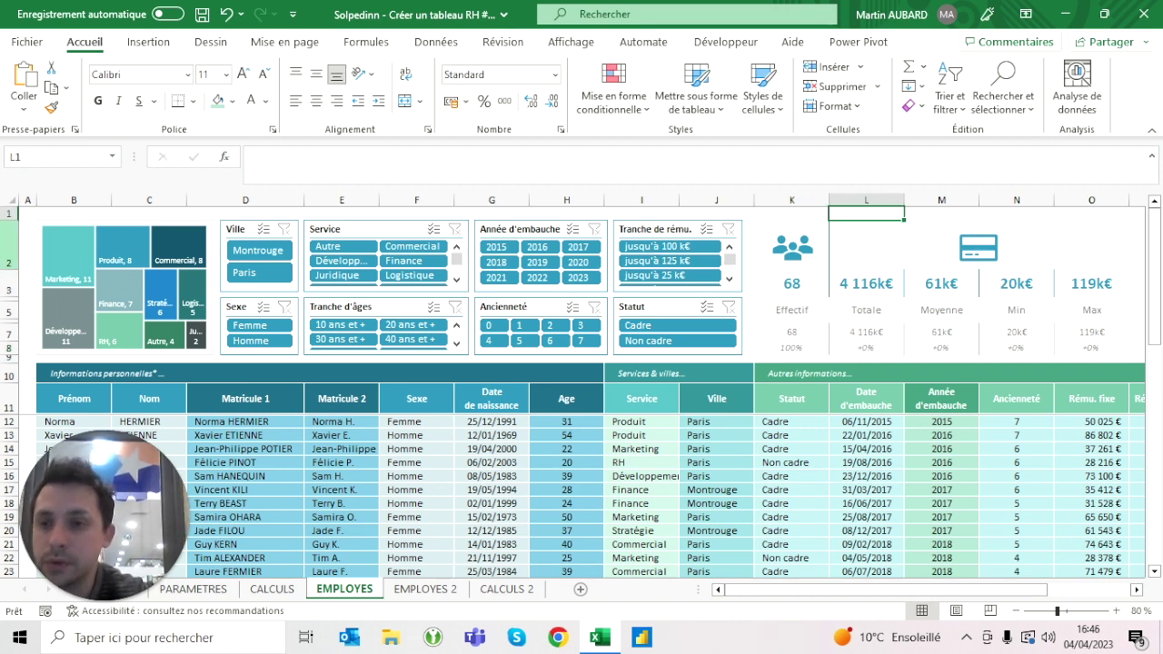
pyautogui.rightClick(10, 259)
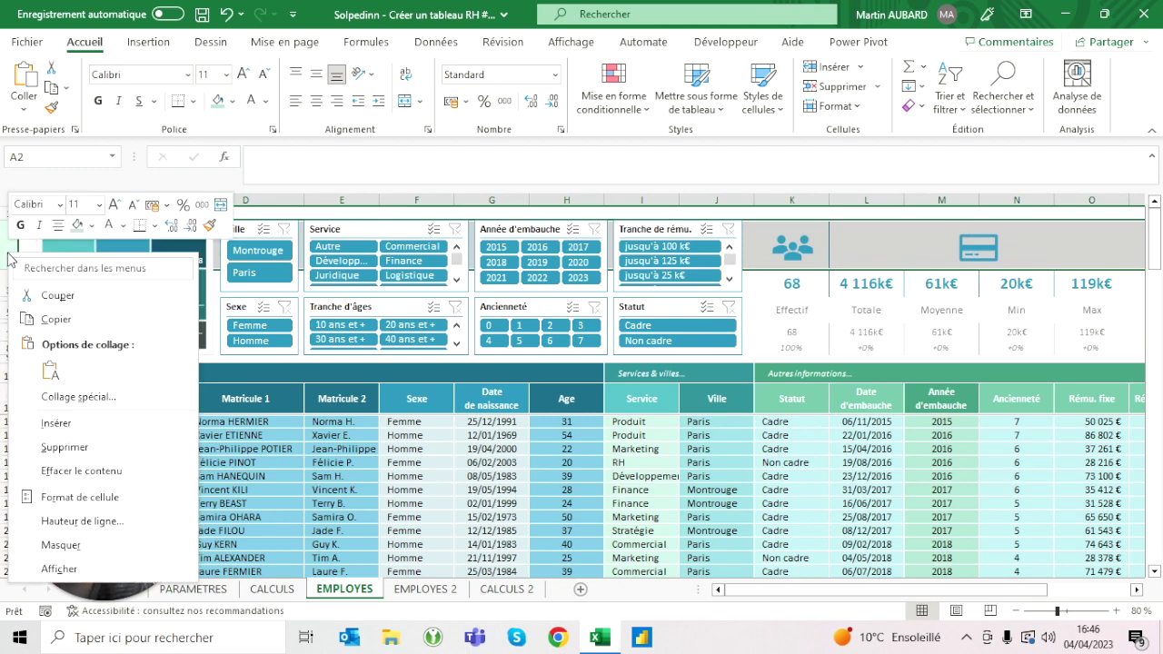
pyautogui.click(82, 521)
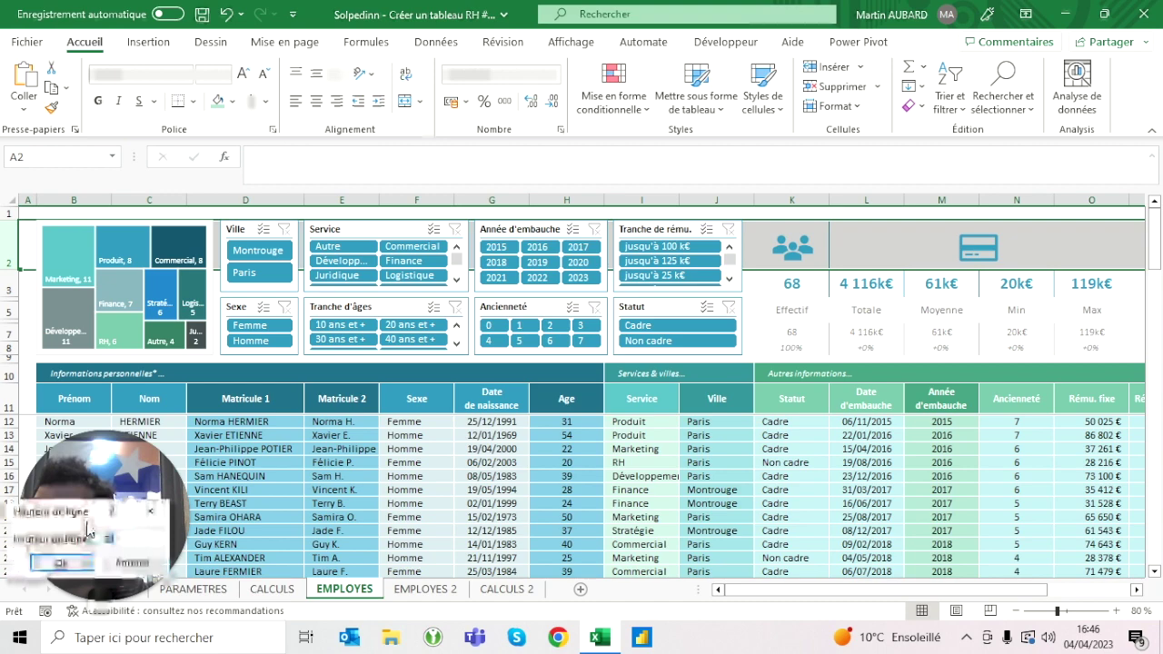
pyautogui.press('Return')
pyautogui.click(11, 284)
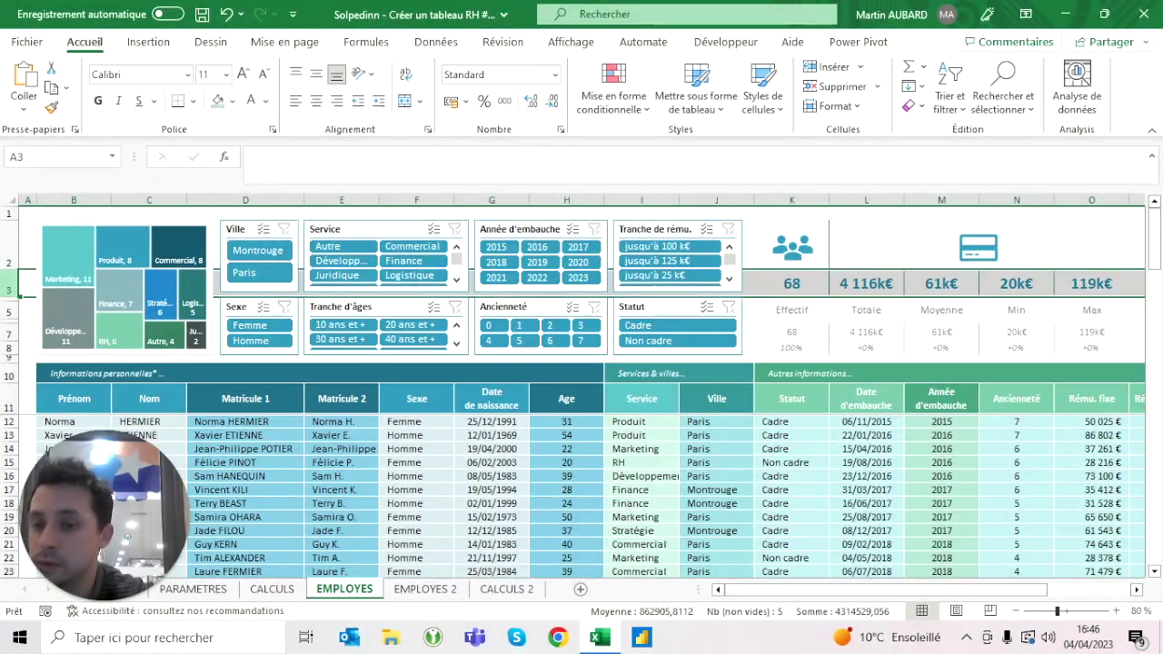
pyautogui.rightClick(11, 284)
pyautogui.click(102, 561)
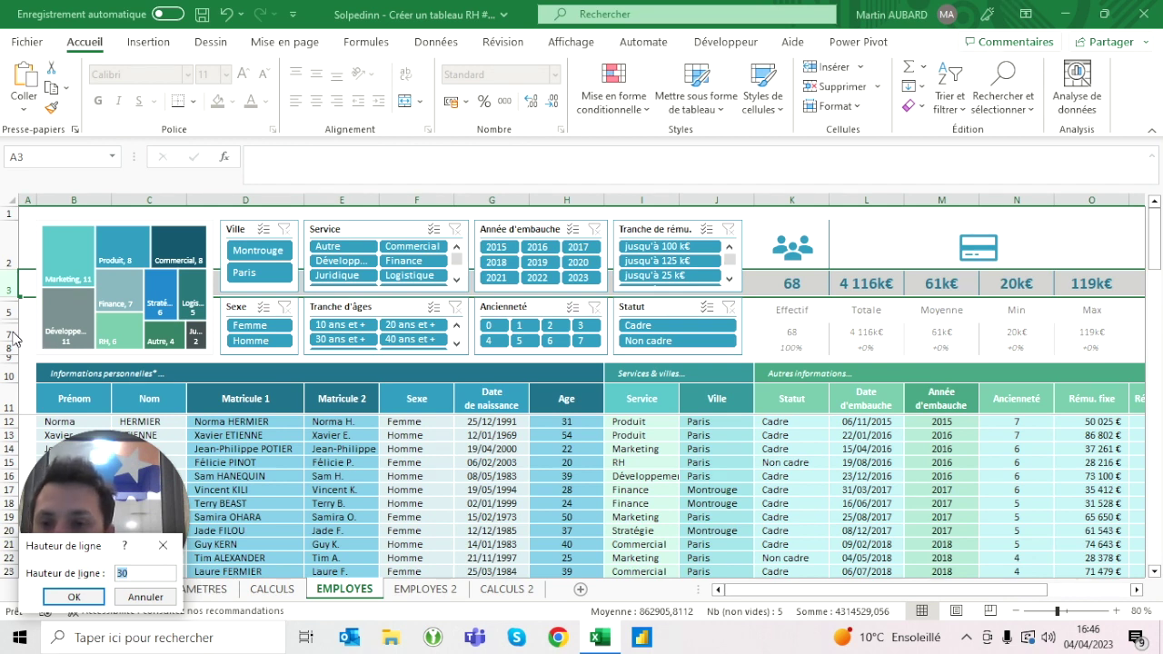
pyautogui.press('Return')
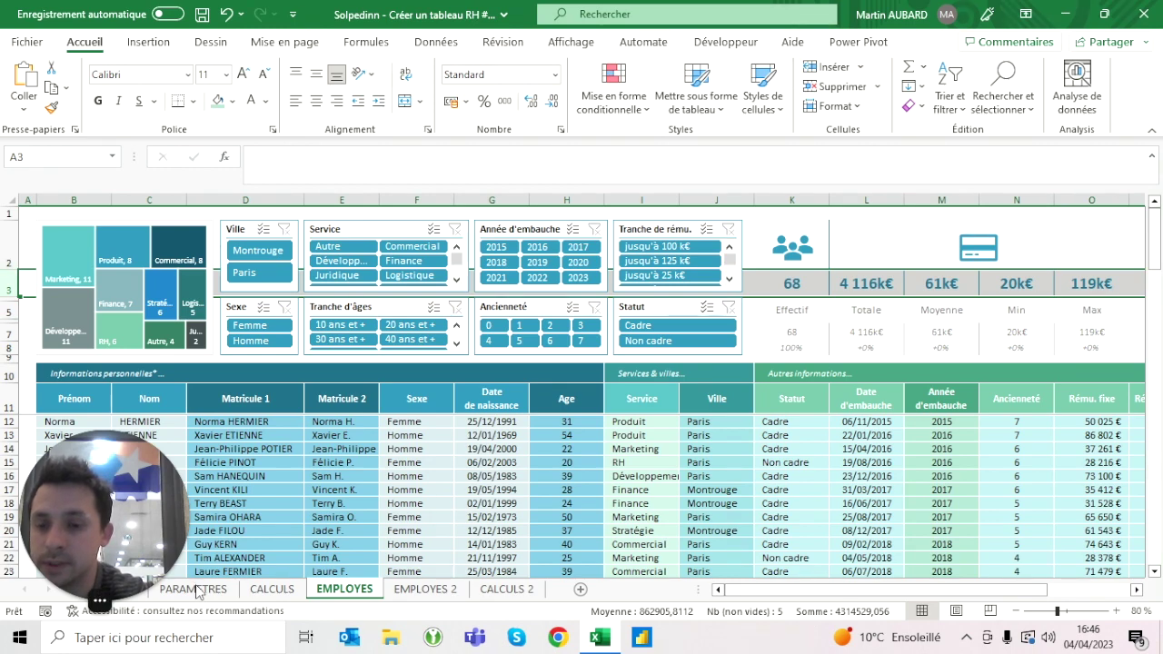
# On the EMPLOYES 2 sheet, set row 2's height to 50.
pyautogui.click(507, 589)
pyautogui.click(425, 588)
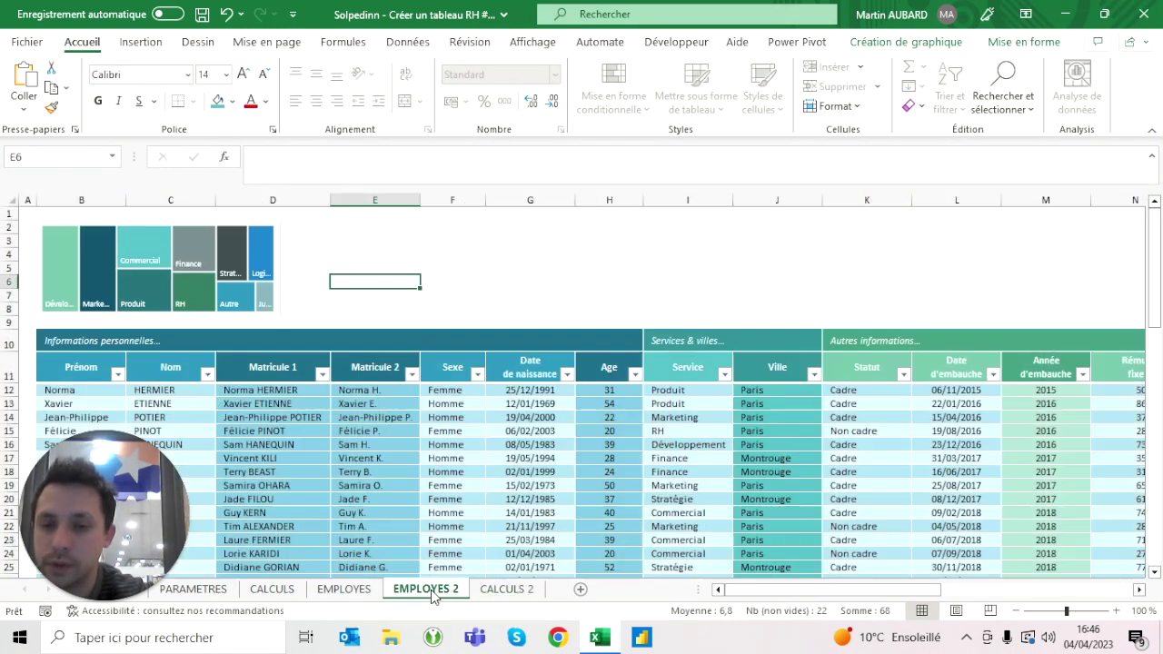
pyautogui.rightClick(10, 227)
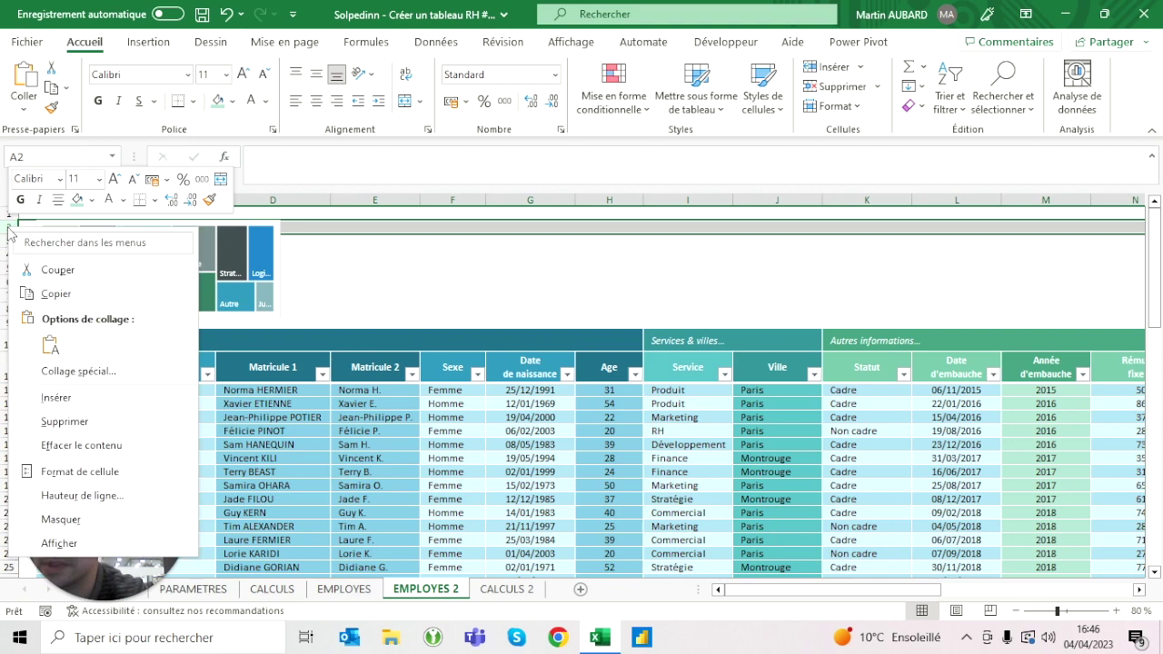
pyautogui.click(88, 508)
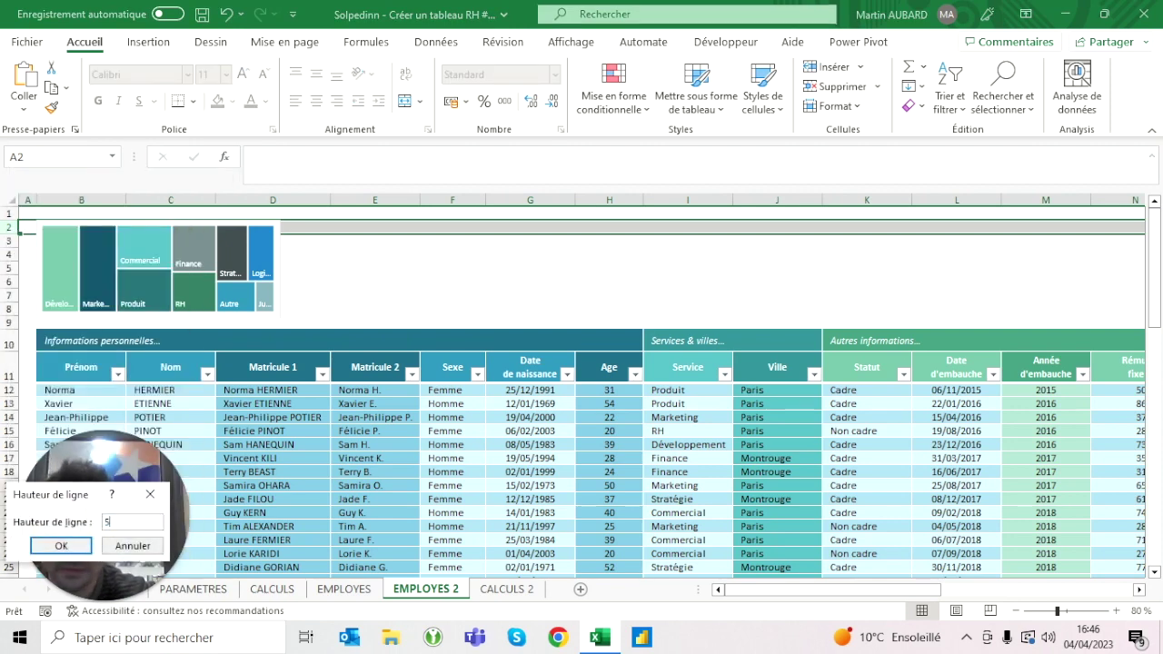
pyautogui.write('0')
pyautogui.press('Return')
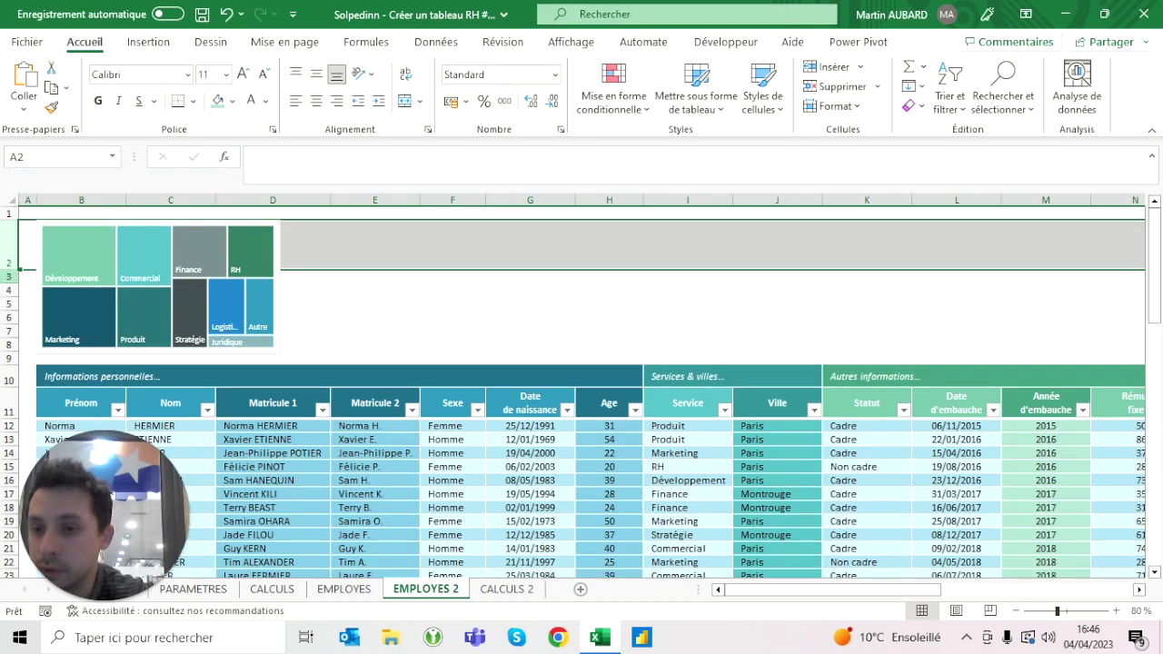
# Make rows 3 to 8 taller with a row height of 30.
pyautogui.click(9, 276)
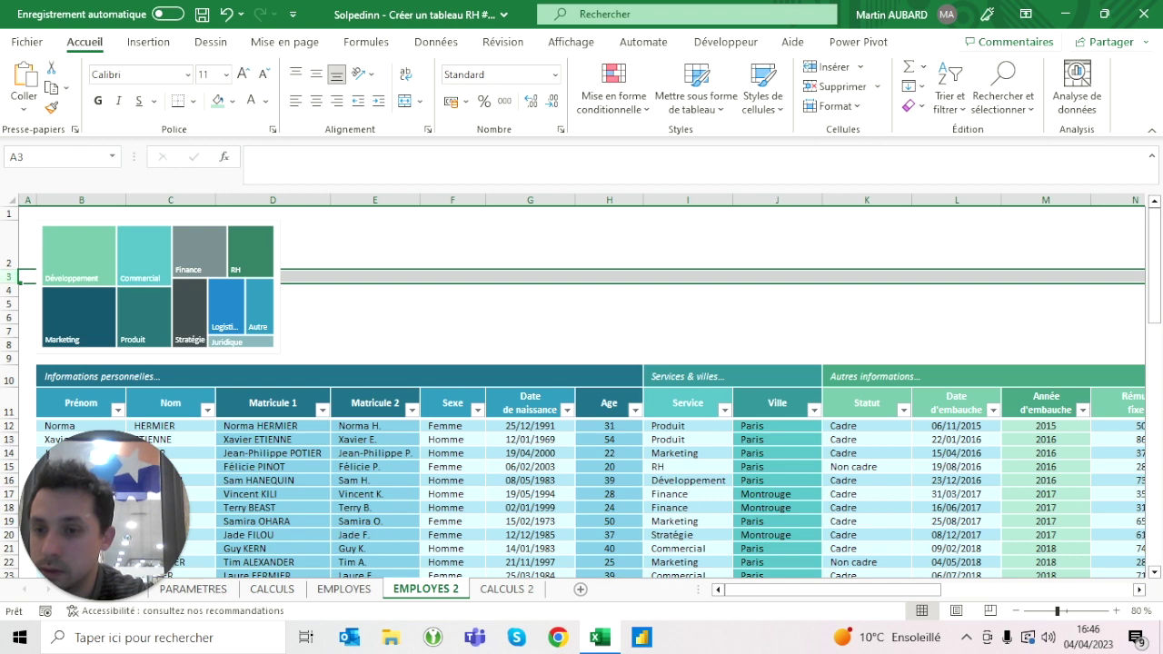
pyautogui.keyDown('ctrl'); pyautogui.click(9, 317); pyautogui.keyUp('ctrl')
pyautogui.keyDown('ctrl'); pyautogui.click(9, 331); pyautogui.keyUp('ctrl')
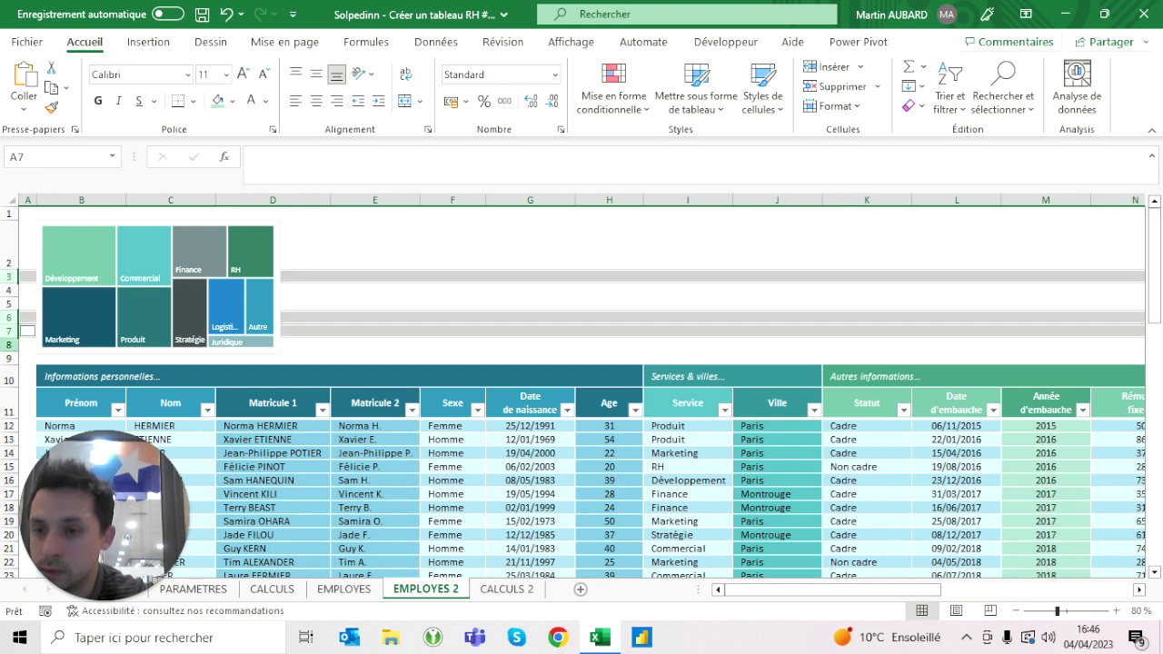
pyautogui.keyDown('ctrl'); pyautogui.click(9, 345); pyautogui.keyUp('ctrl')
pyautogui.click(10, 276)
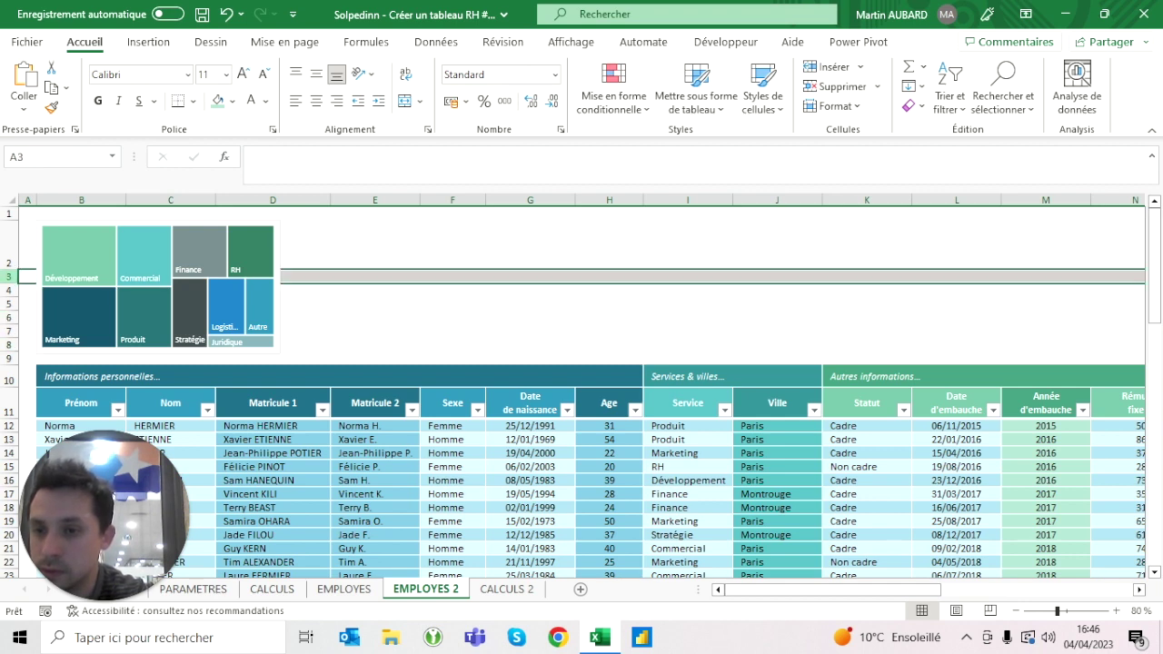
pyautogui.keyDown('ctrl'); pyautogui.click(9, 304); pyautogui.keyUp('ctrl')
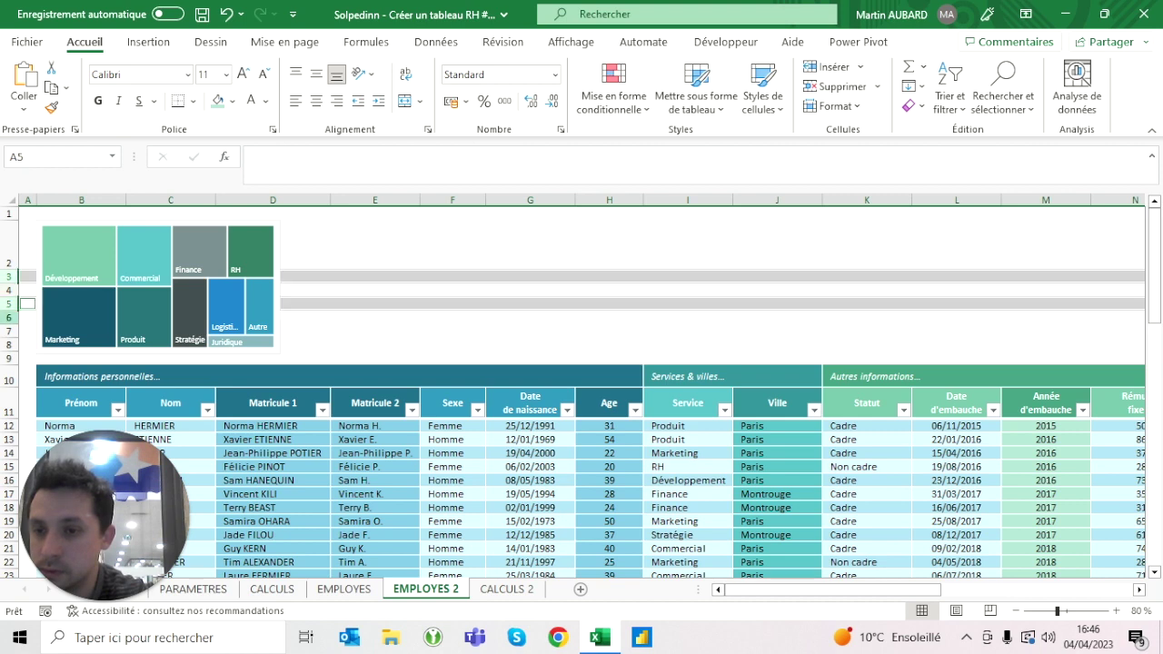
pyautogui.keyDown('ctrl'); pyautogui.click(9, 331); pyautogui.keyUp('ctrl')
pyautogui.keyDown('ctrl'); pyautogui.click(9, 344); pyautogui.keyUp('ctrl')
pyautogui.rightClick(11, 347)
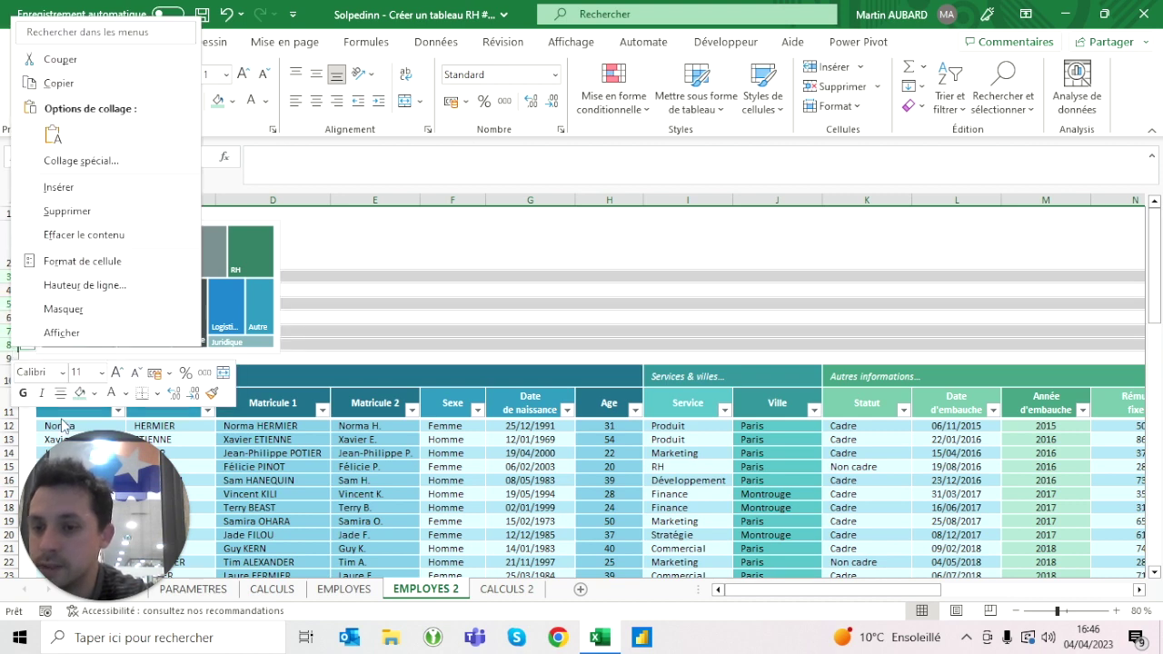
pyautogui.click(85, 287)
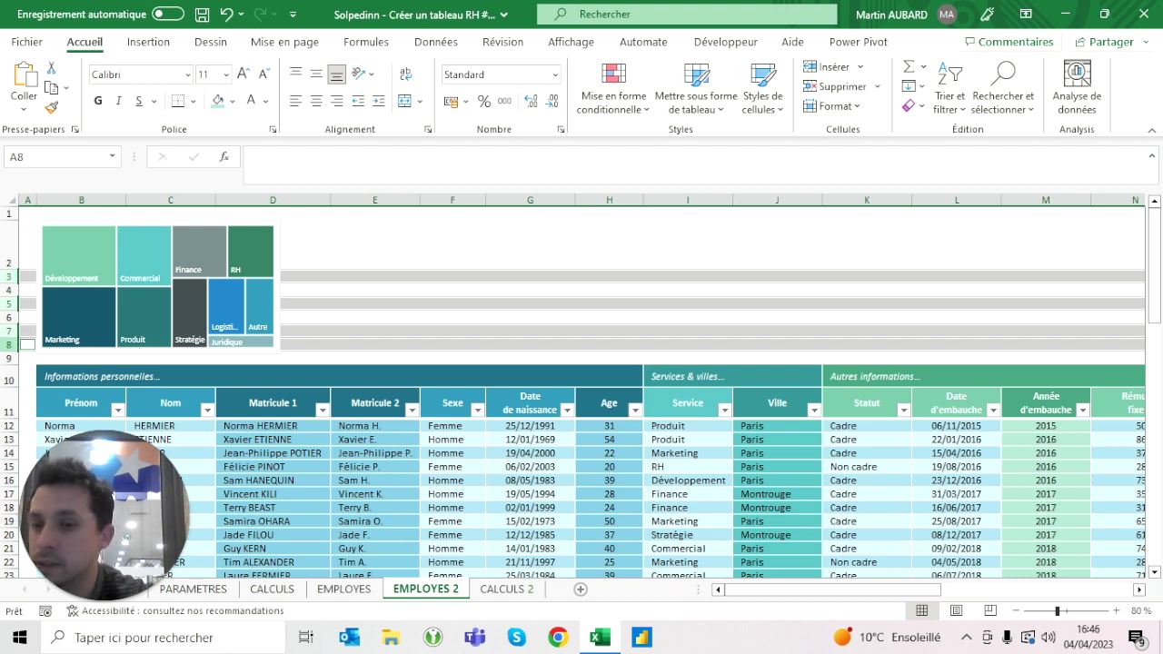
pyautogui.rightClick(13, 340)
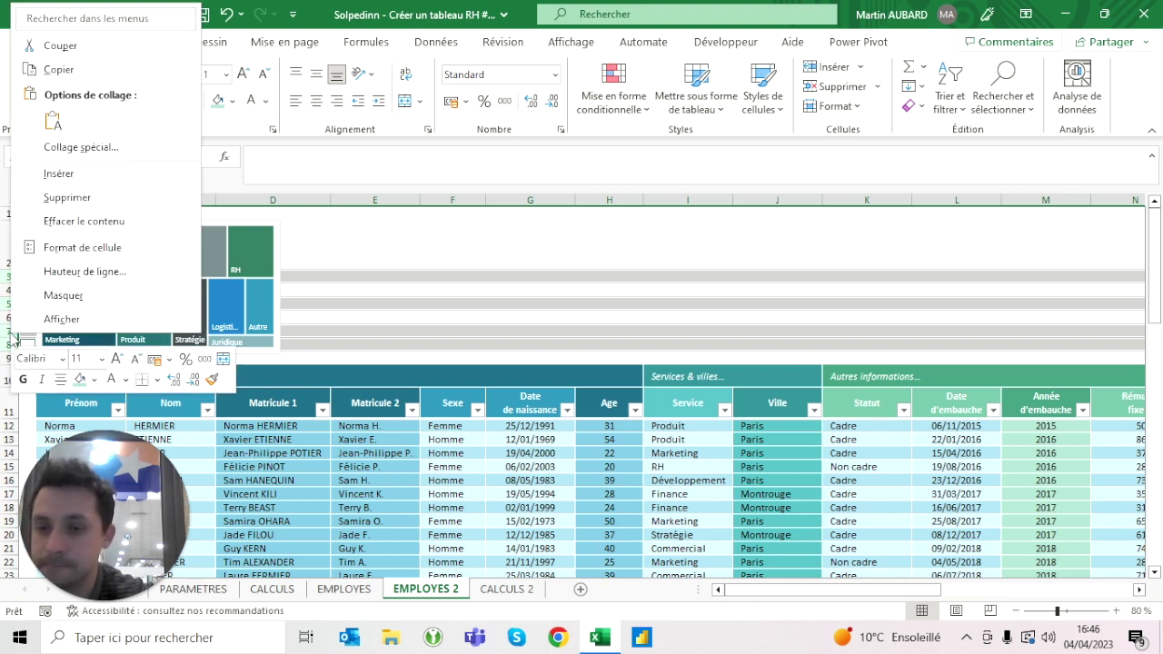
pyautogui.click(83, 271)
pyautogui.write('30')
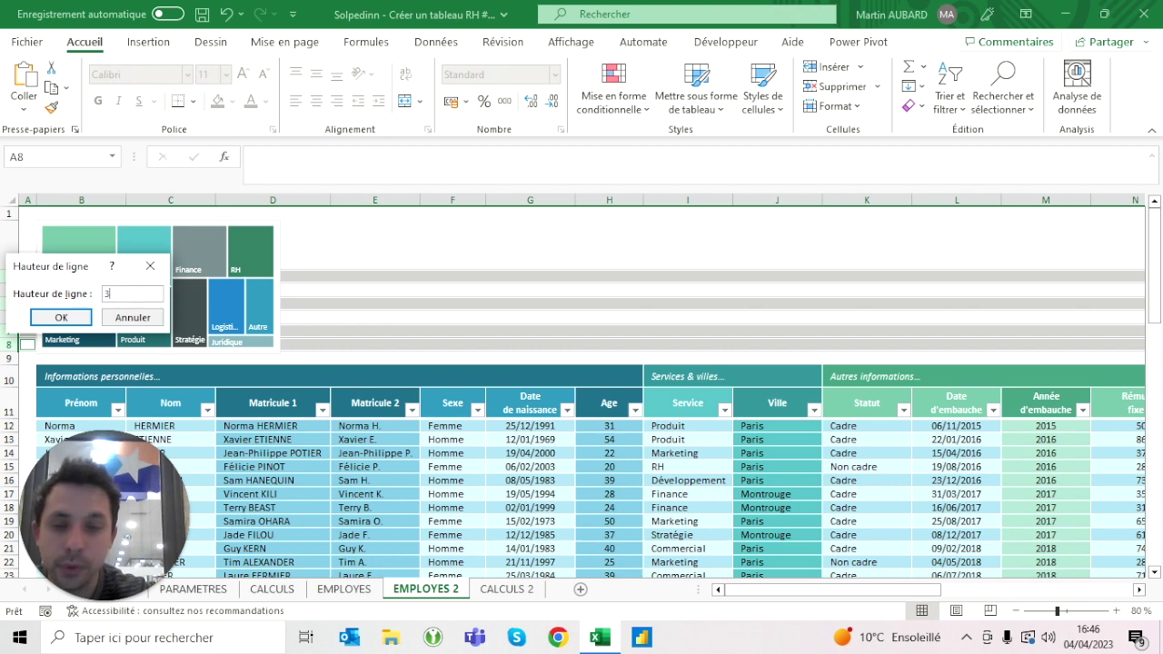
pyautogui.press('Return')
# Turn rows 4 and 6 into thin spacers, first at height 5, then 1.
pyautogui.click(221, 266)
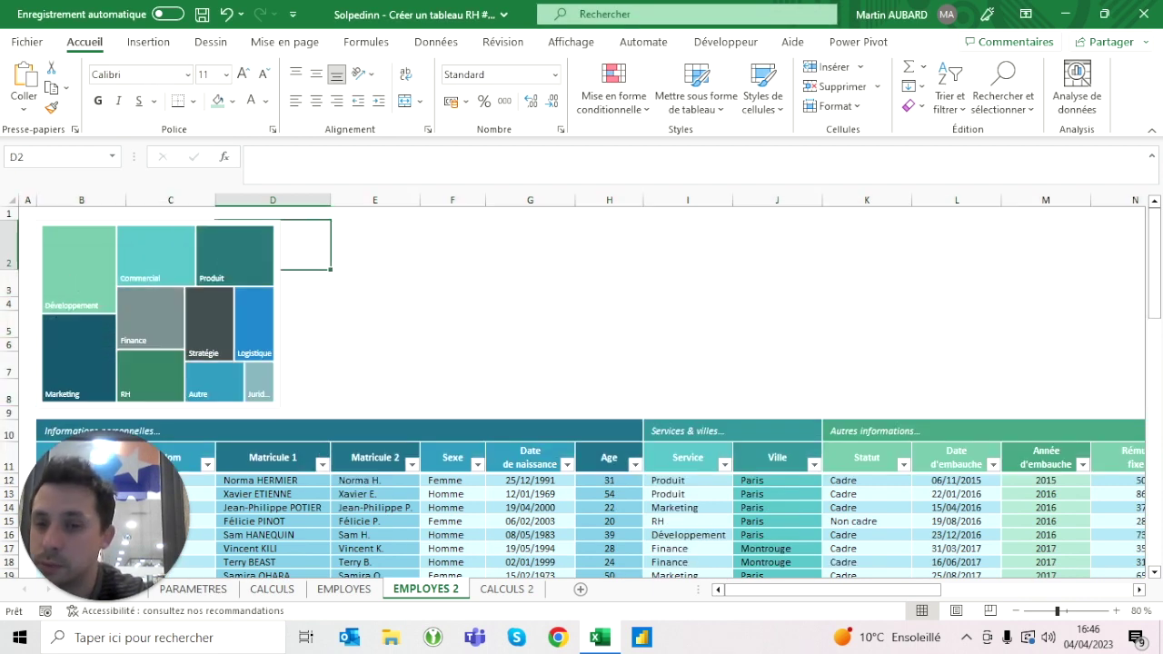
pyautogui.click(9, 303)
pyautogui.keyDown('ctrl'); pyautogui.click(9, 344); pyautogui.keyUp('ctrl')
pyautogui.rightClick(9, 344)
pyautogui.click(55, 288)
pyautogui.write('5')
pyautogui.press('Return')
pyautogui.rightClick(11, 298)
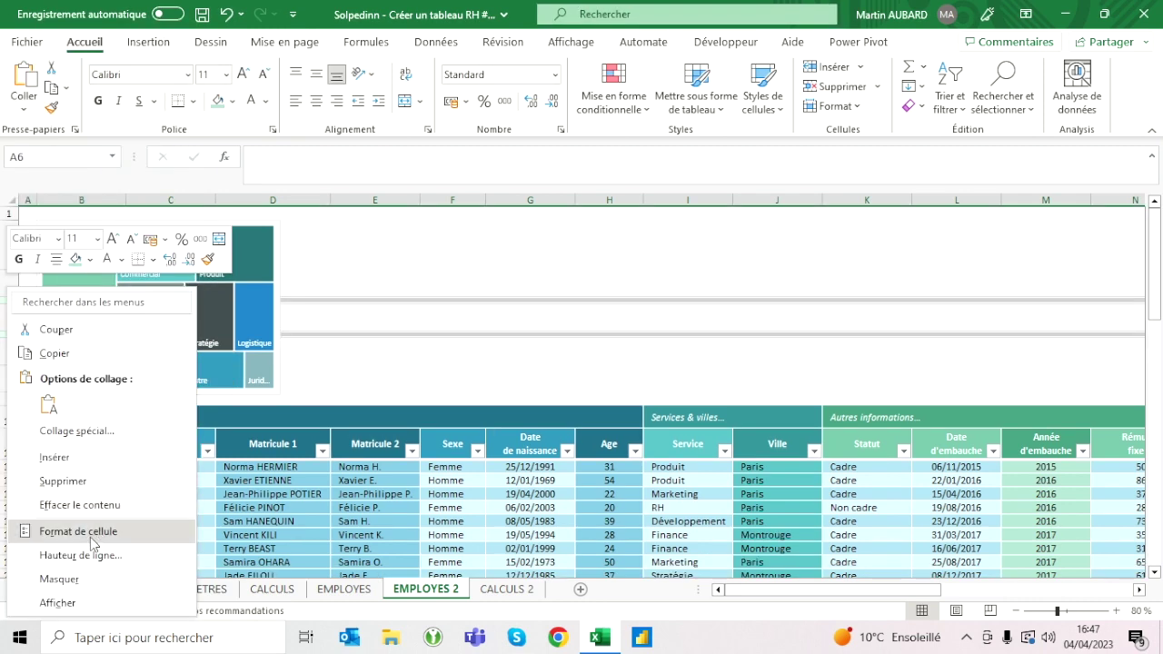
pyautogui.click(87, 550)
pyautogui.write('1')
pyautogui.press('Return')
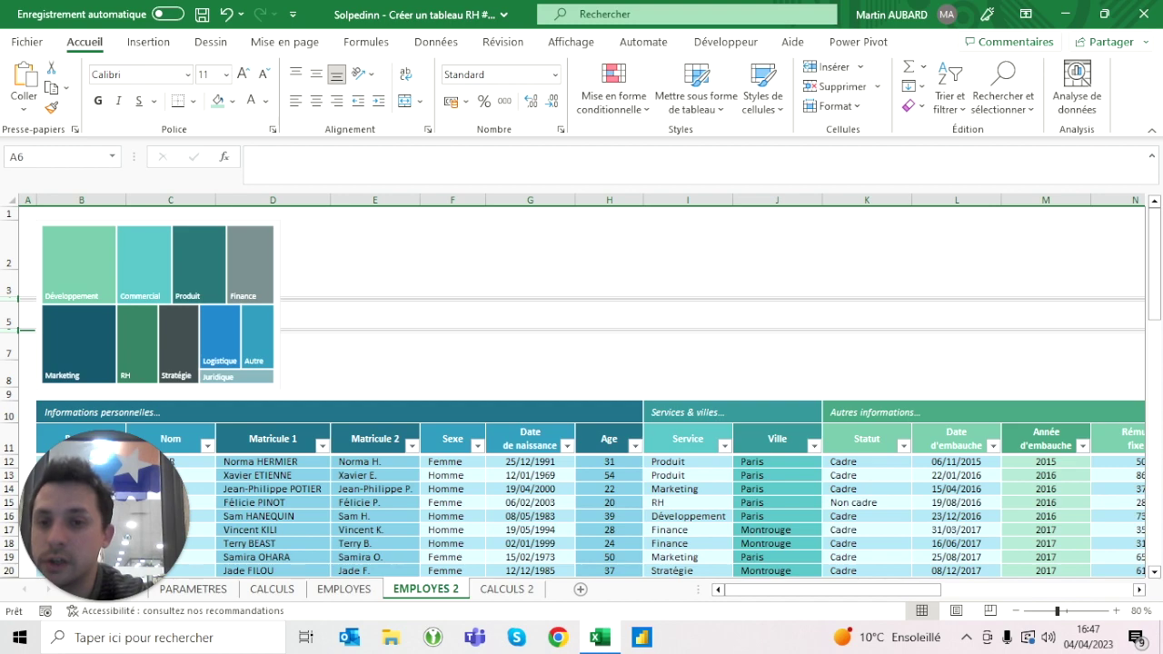
pyautogui.click(373, 243)
pyautogui.click(345, 589)
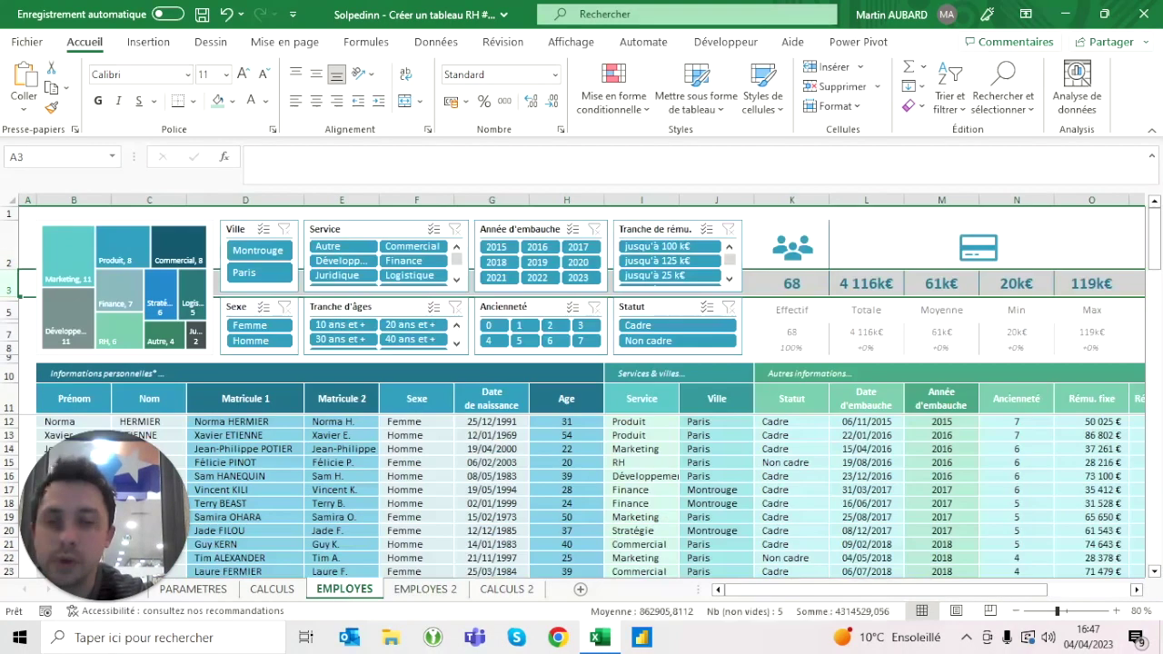
# Check the Totale and Moyenne KPI cells and spacer row 4, then go to K5 on EMPLOYES 2.
pyautogui.click(866, 245)
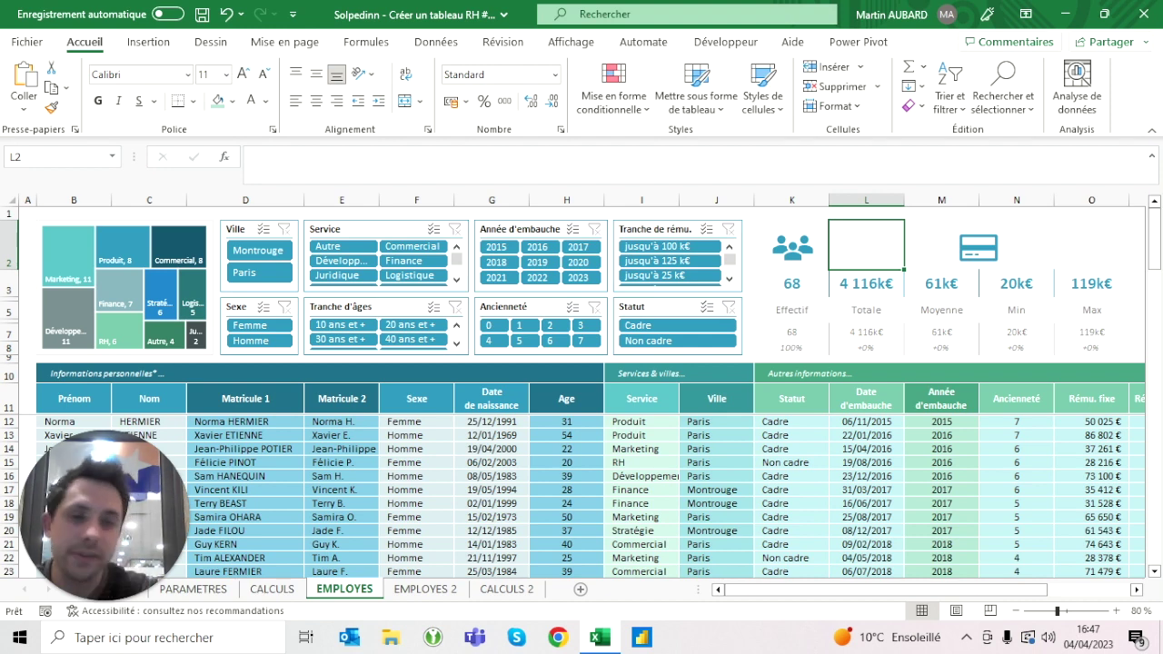
pyautogui.click(9, 298)
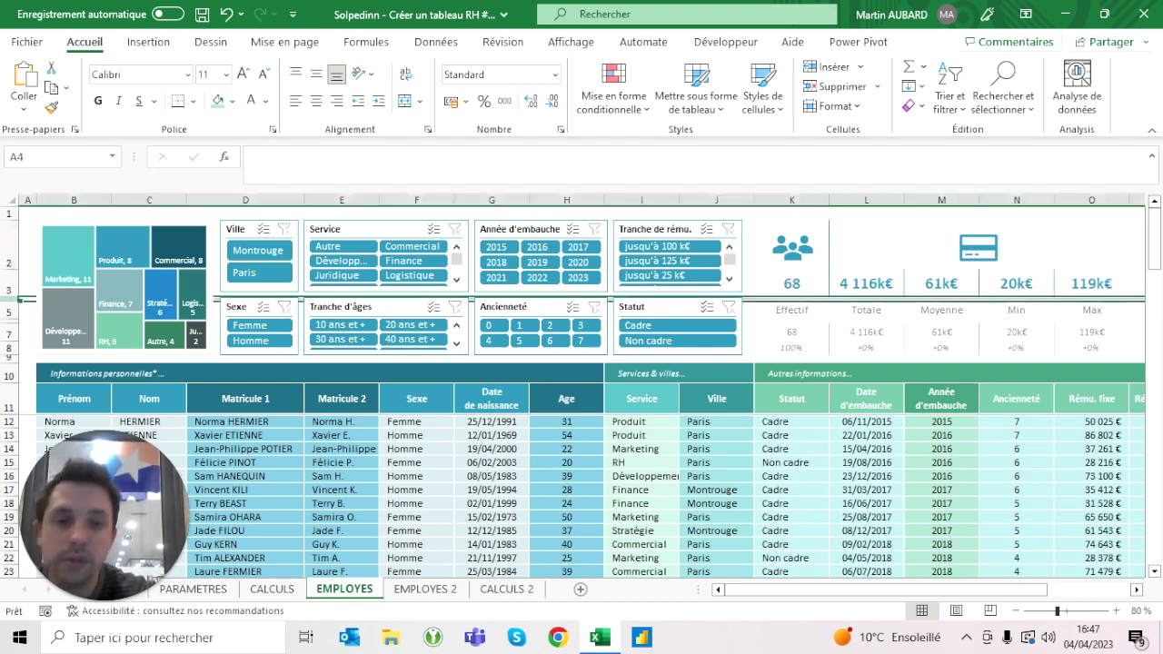
pyautogui.click(942, 243)
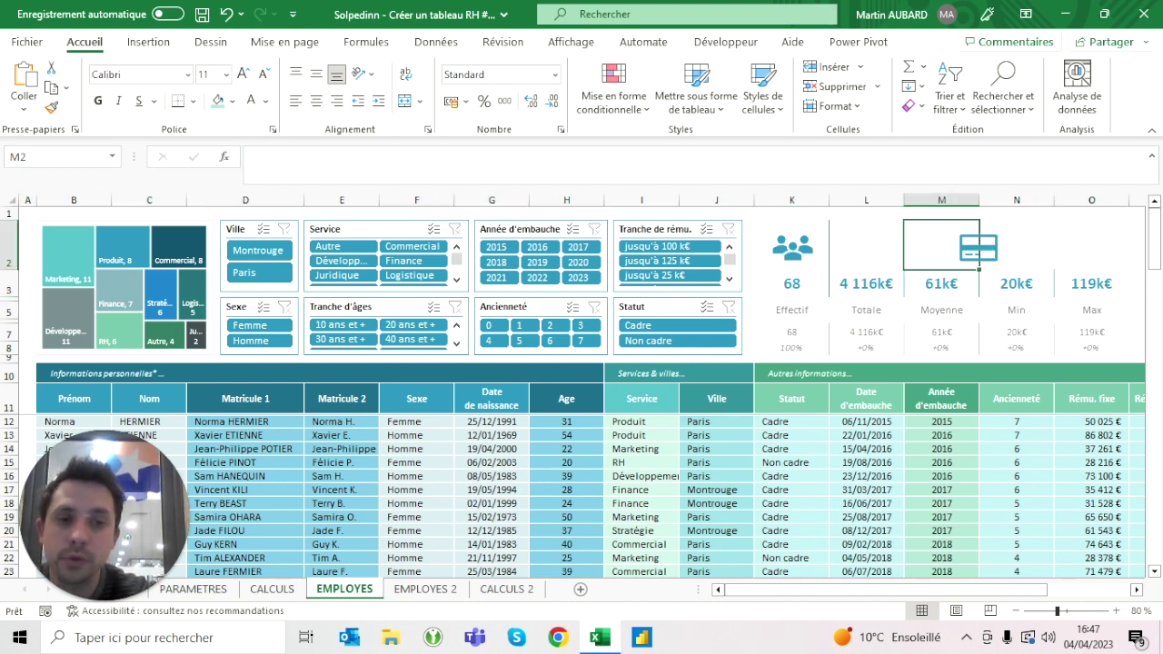
pyautogui.click(457, 591)
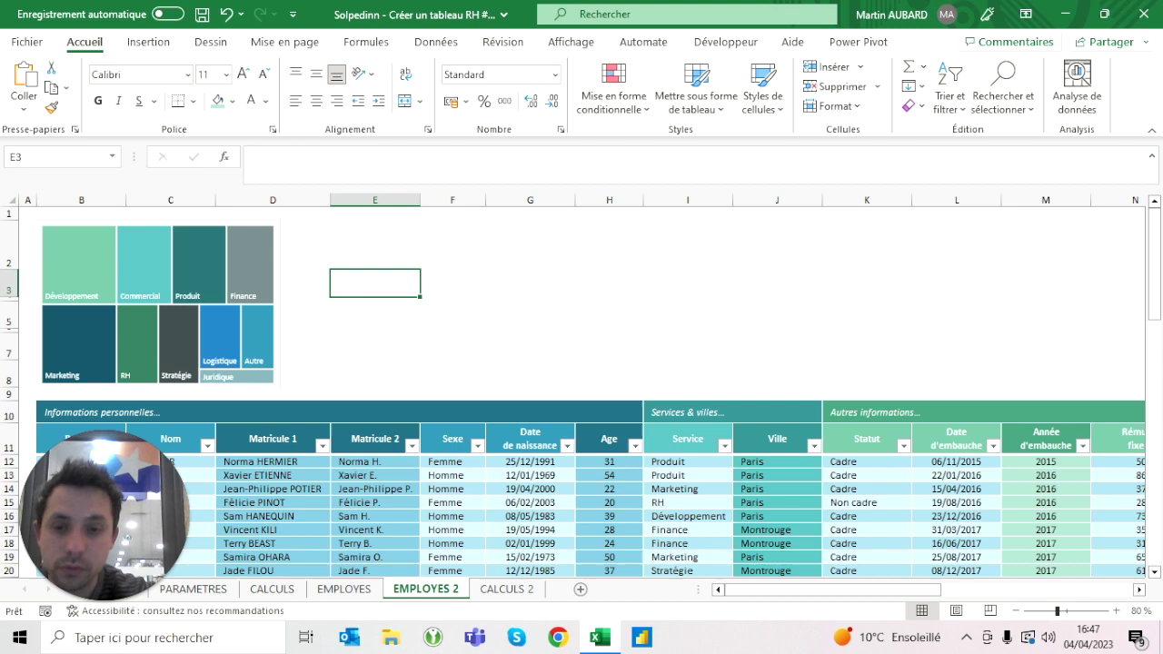
pyautogui.click(344, 589)
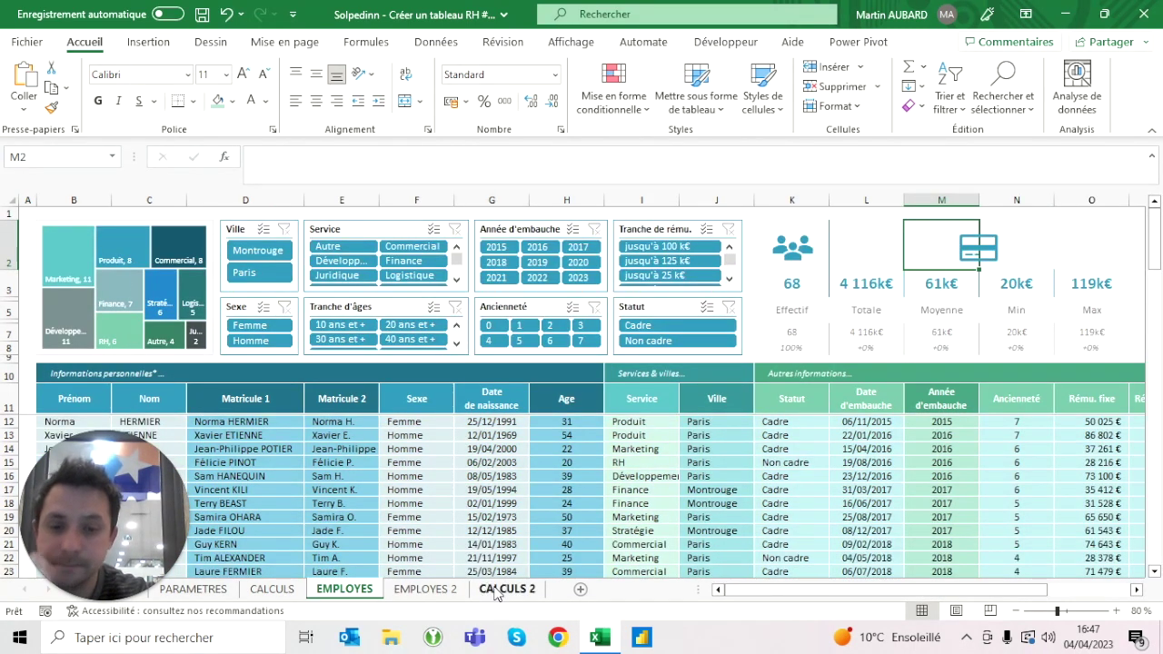
pyautogui.click(425, 588)
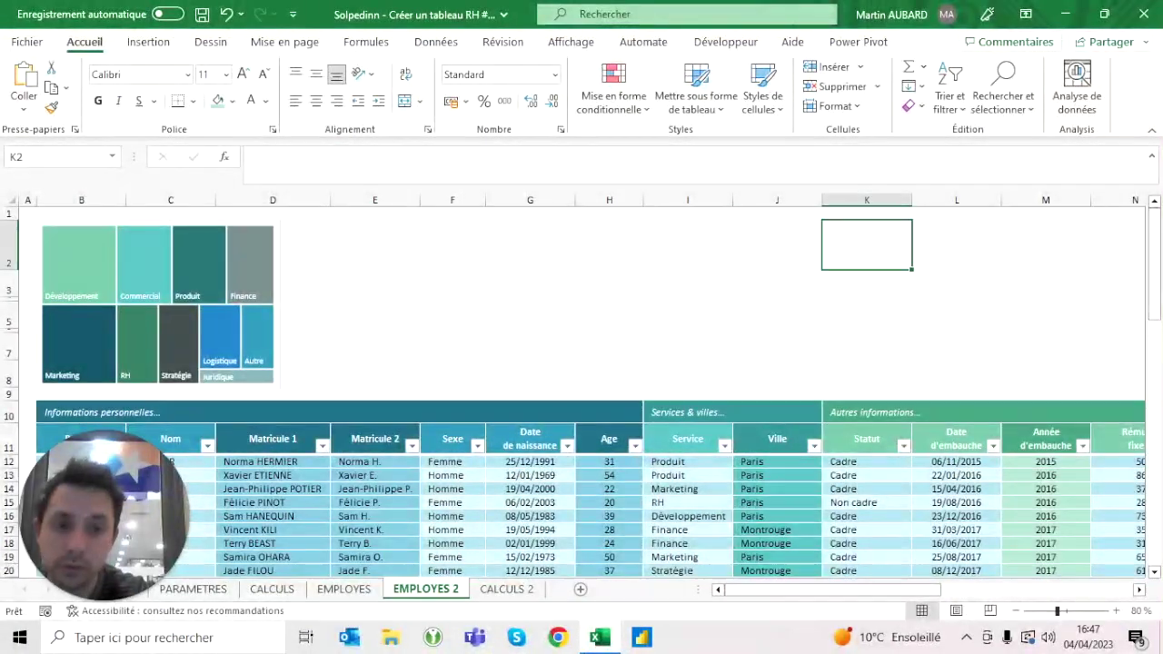
pyautogui.click(865, 282)
pyautogui.press('Down')
pyautogui.press('Down')
# Enter the label Effectif in K5, comparing it with the EMPLOYES sheet.
pyautogui.write('Effect')
pyautogui.click(956, 314)
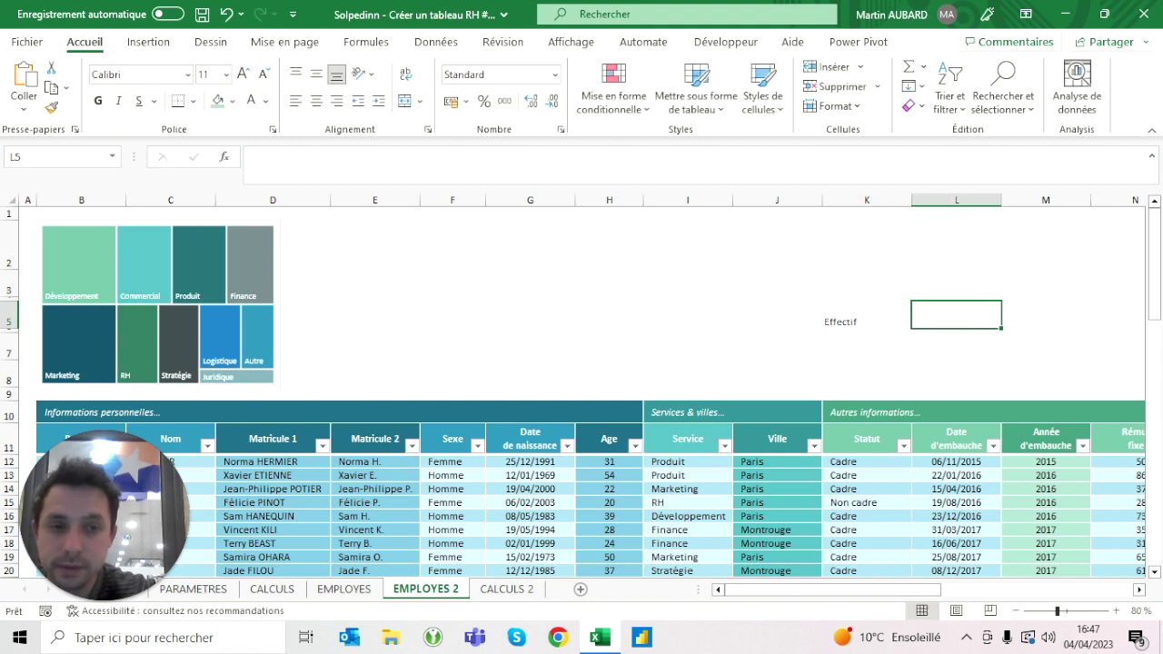
pyautogui.click(343, 592)
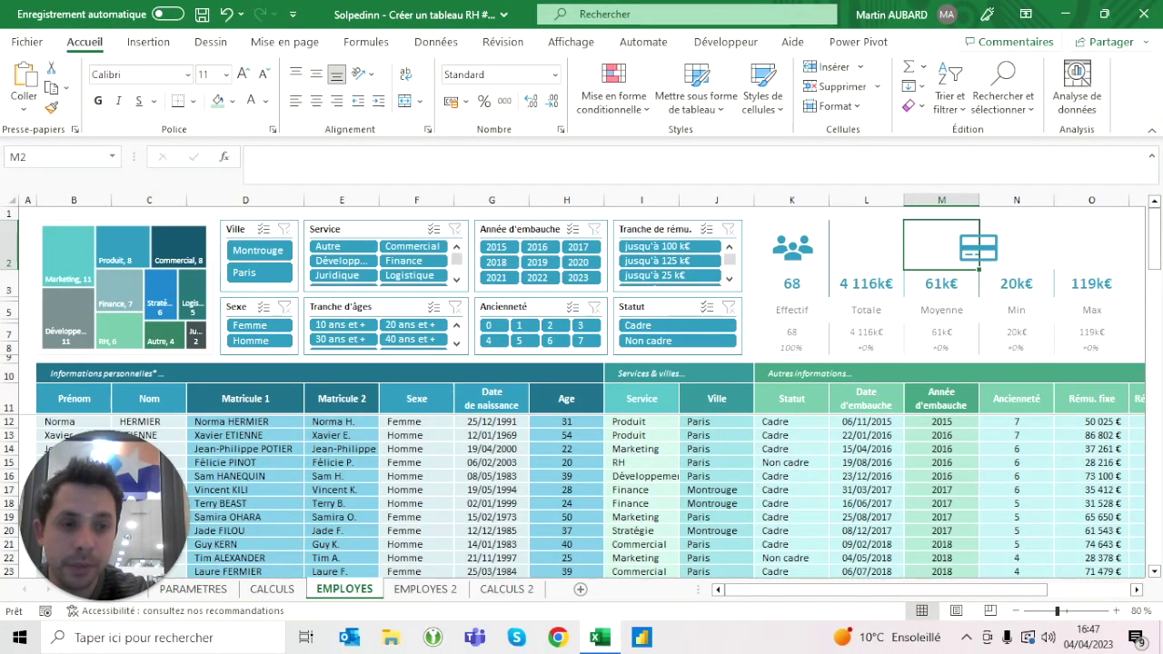
pyautogui.click(434, 590)
# Add the labels Totale, Moyenne, Min and Max across L5:O5 and select the label row.
pyautogui.write('Tot')
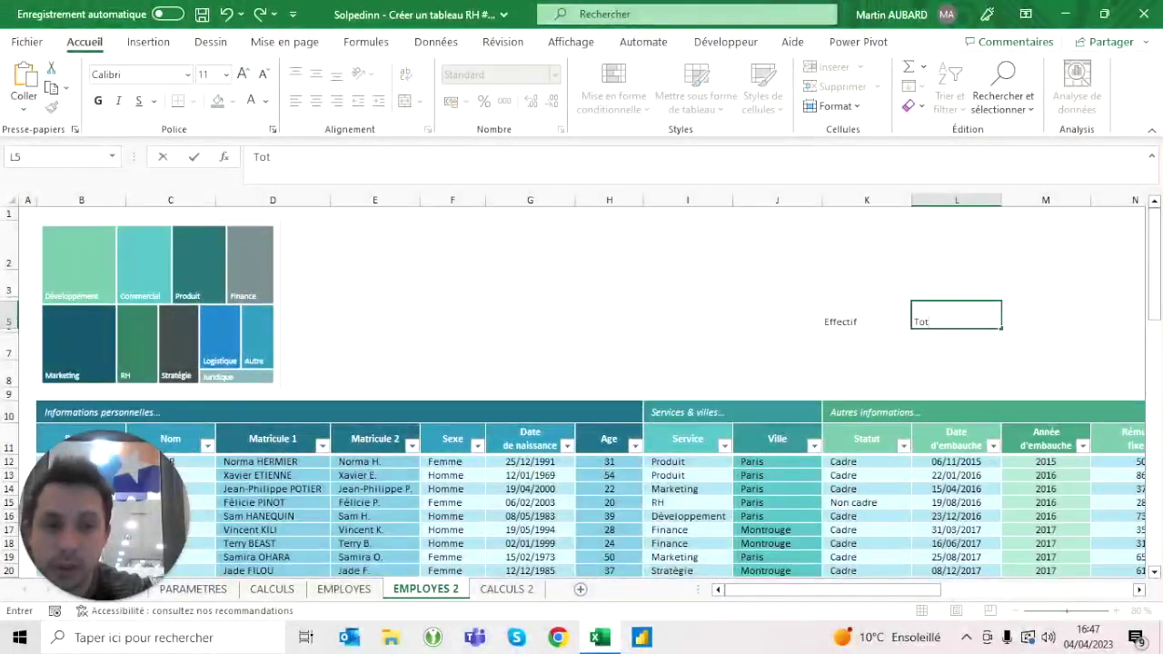
pyautogui.write('ale')
pyautogui.press('Tab')
pyautogui.write('M')
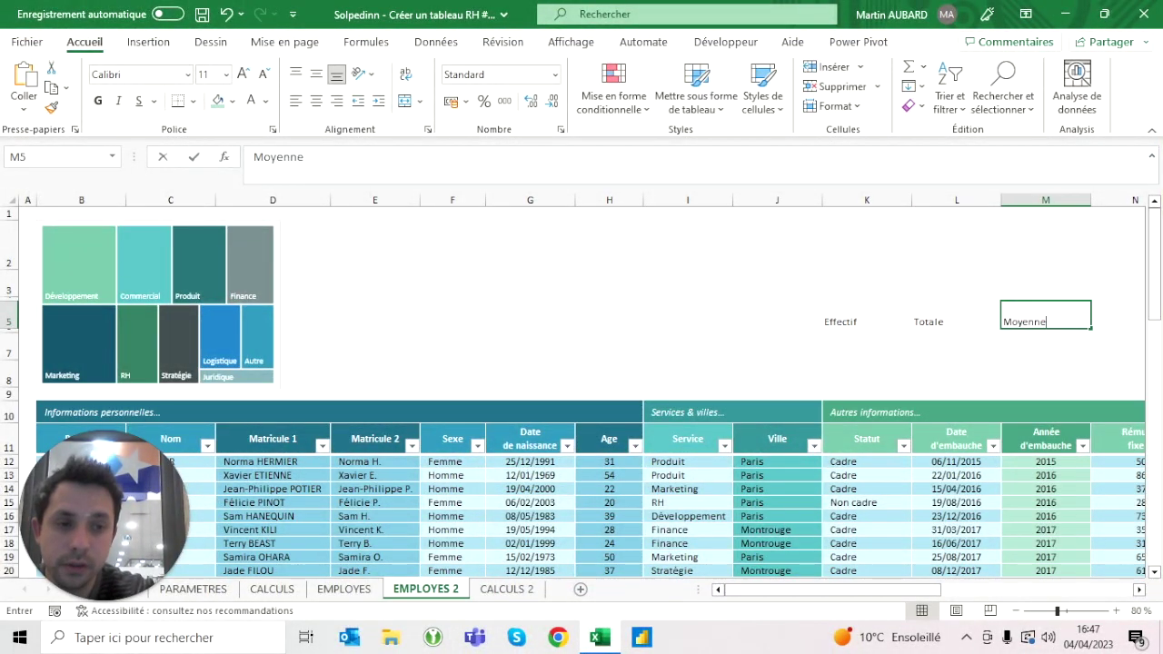
pyautogui.press('Tab')
pyautogui.write('Min')
pyautogui.press('Tab')
pyautogui.write('Max')
pyautogui.press('Return')
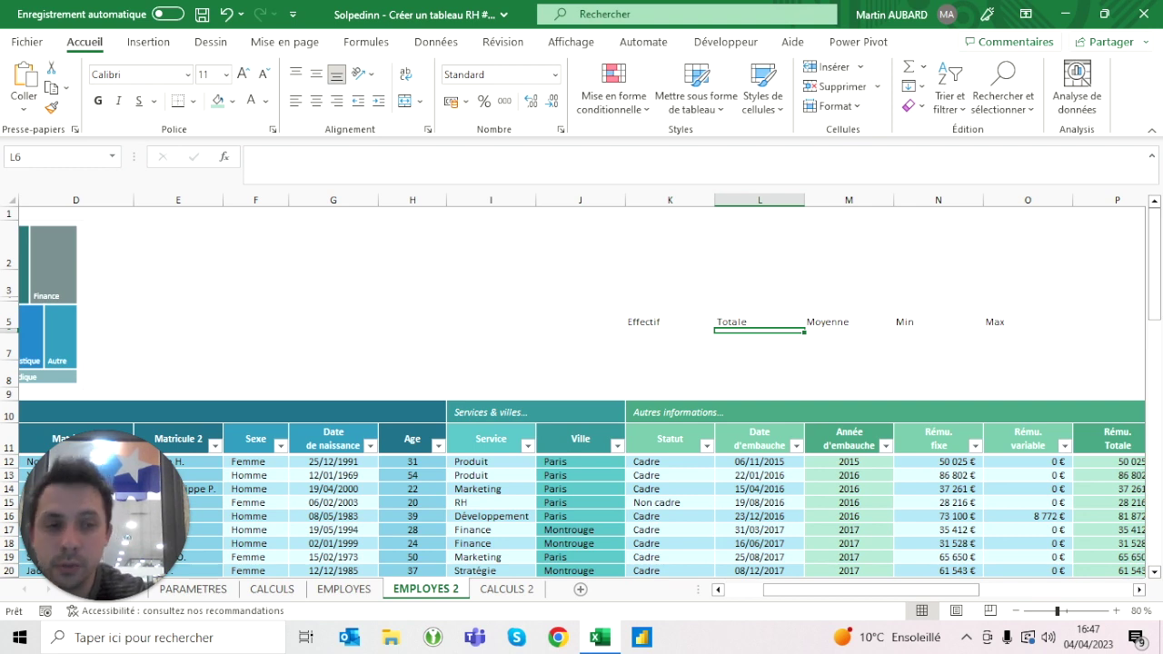
pyautogui.press('Down')
pyautogui.press('Down')
pyautogui.press('Left')
pyautogui.press('Left')
pyautogui.press('Left')
pyautogui.press('Left')
pyautogui.press('Left')
pyautogui.press('Left')
pyautogui.press('Left')
pyautogui.press('Left')
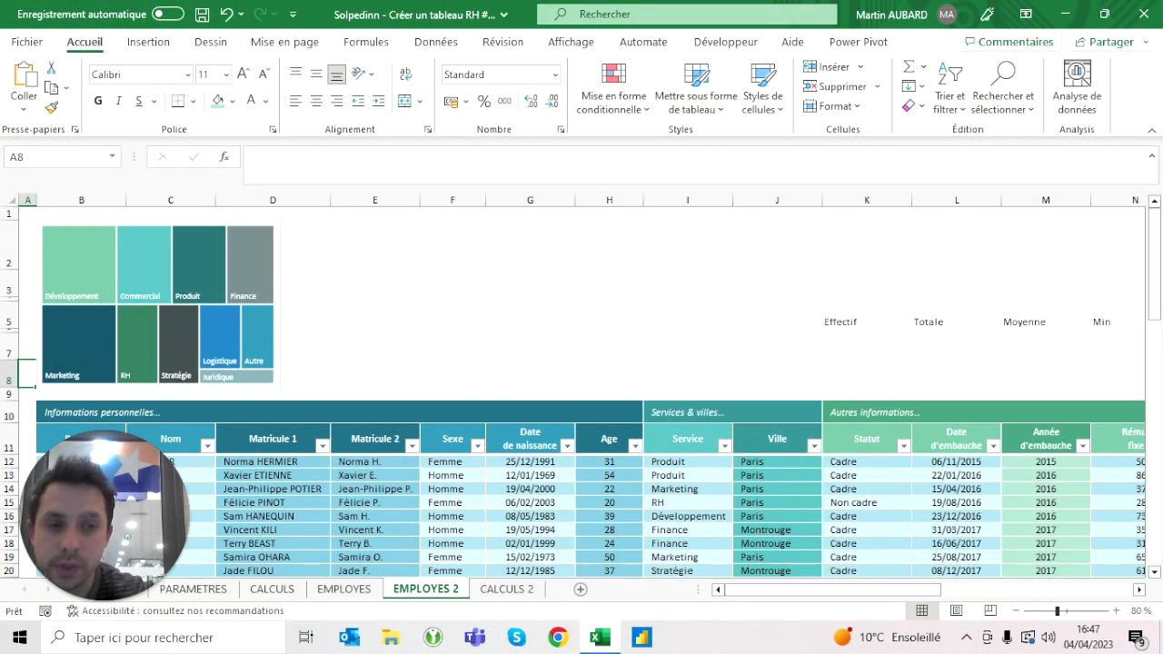
pyautogui.moveTo(776, 317); pyautogui.dragTo(1045, 329)
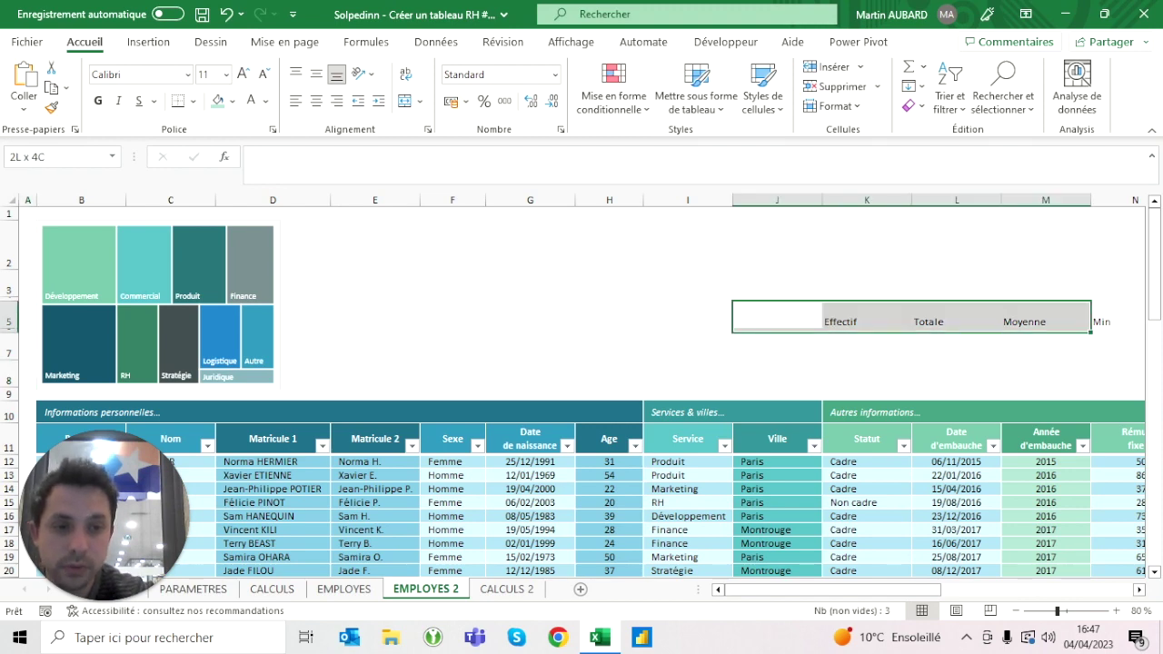
# Centre the five KPI labels in K5:O5 horizontally and vertically.
pyautogui.click(866, 315)
pyautogui.hotkey('ctrl', 'shift', 'Right')
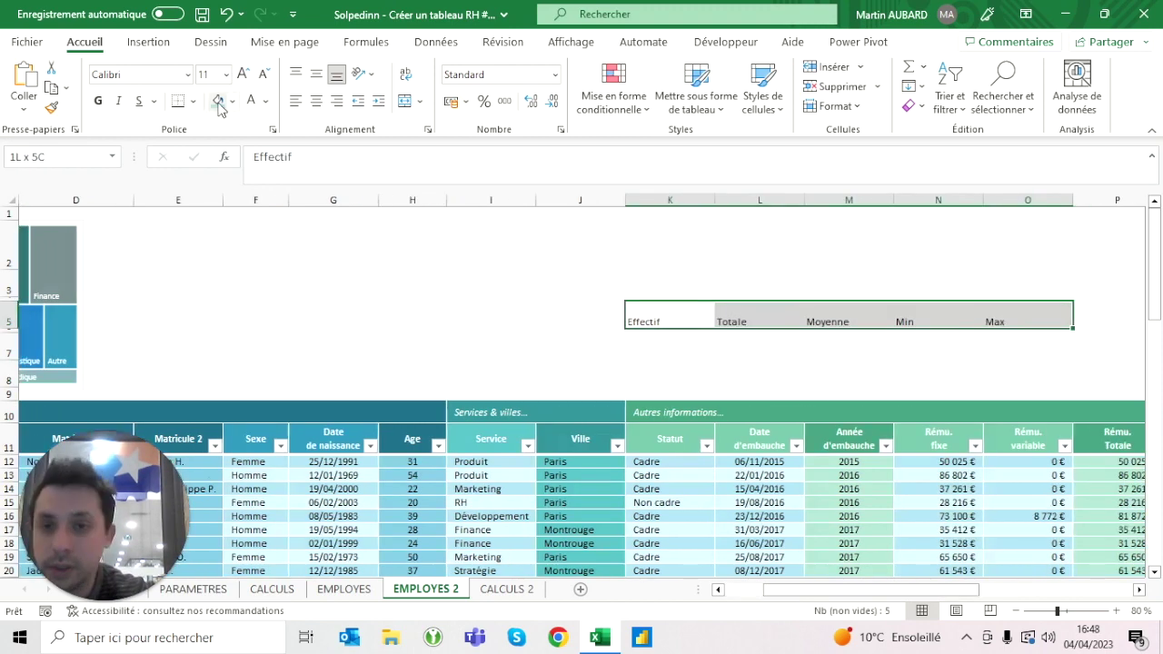
pyautogui.click(232, 101)
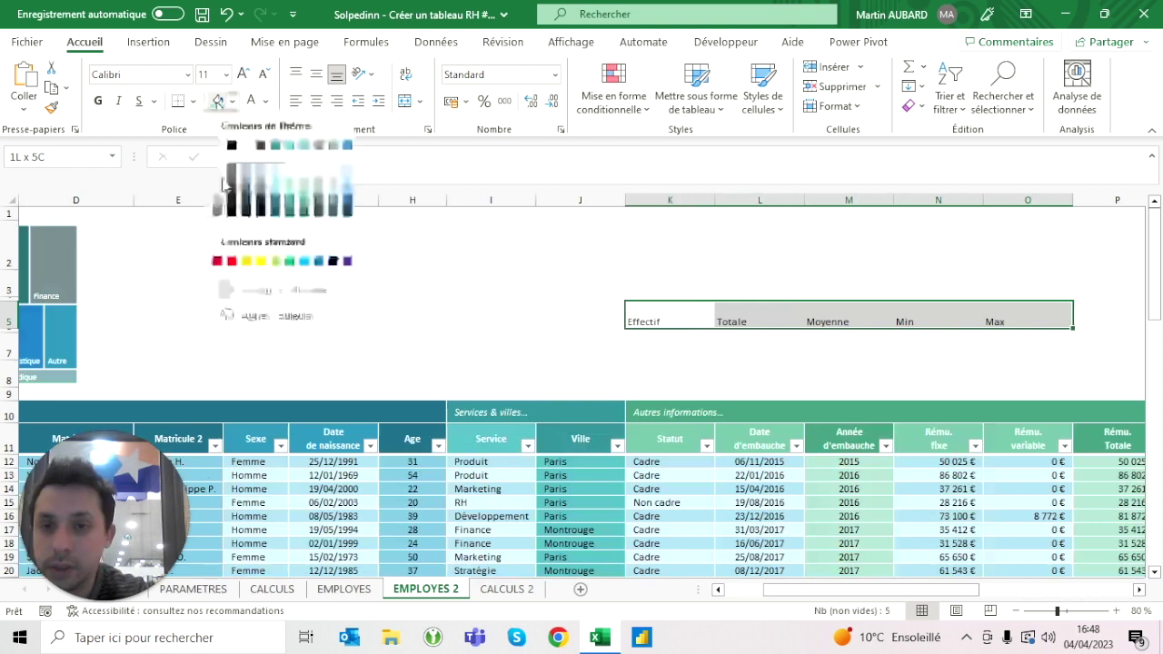
pyautogui.press('Escape')
pyautogui.click(314, 101)
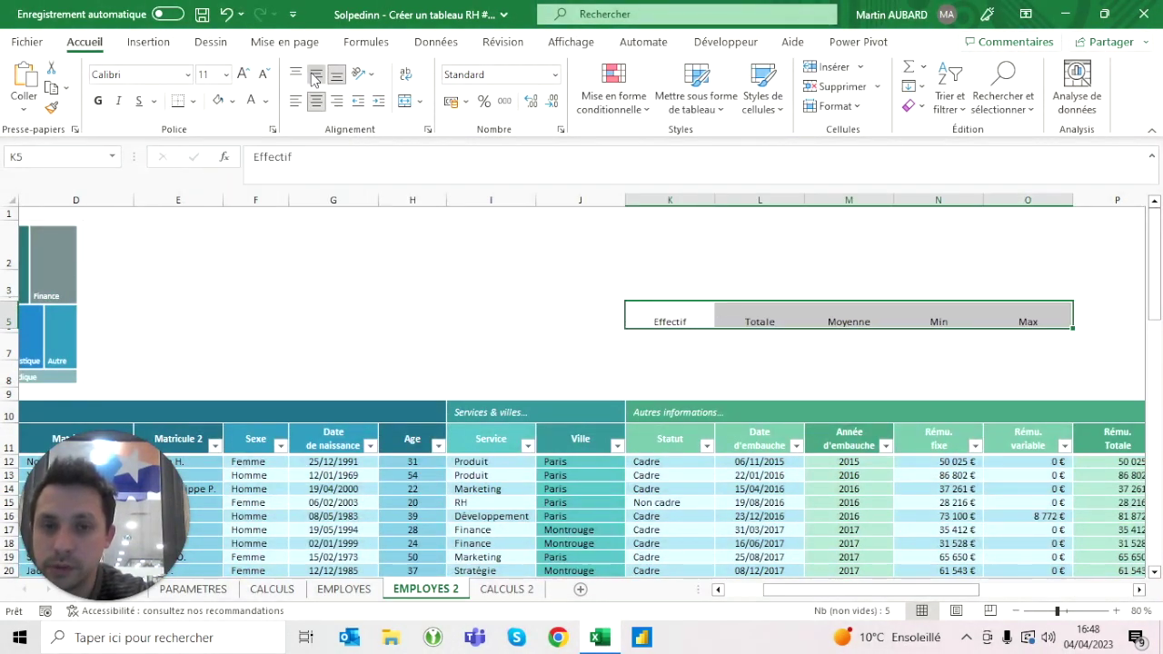
pyautogui.click(315, 73)
# Set row 5's height to 20.
pyautogui.click(10, 322)
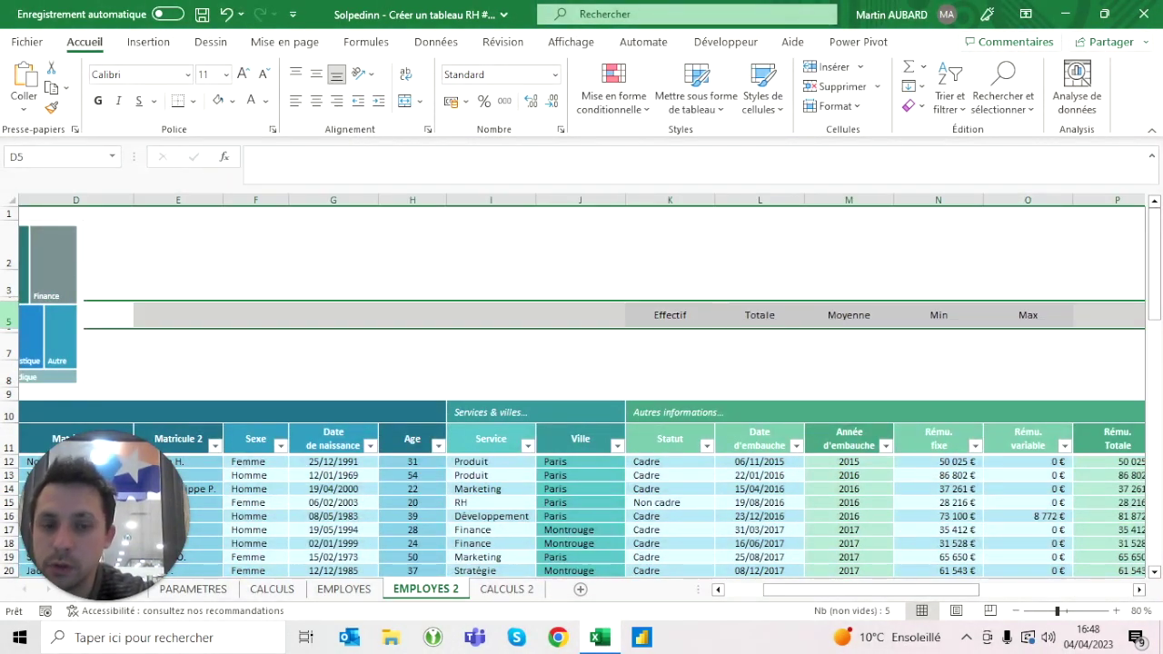
pyautogui.rightClick(11, 320)
pyautogui.click(81, 556)
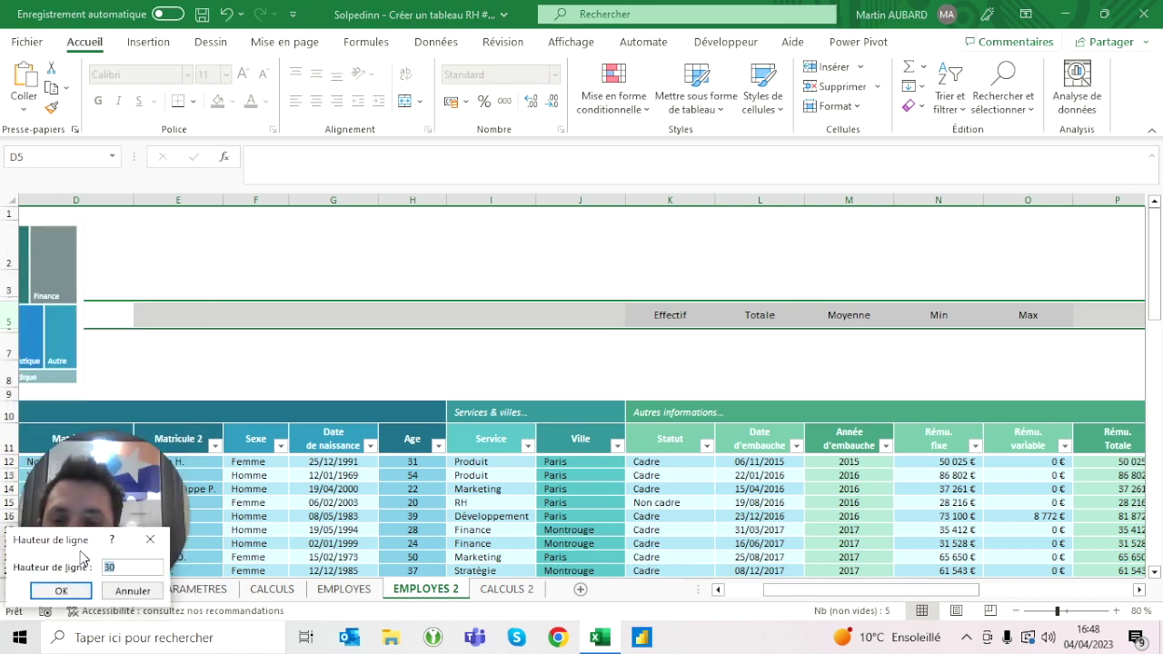
pyautogui.write('20')
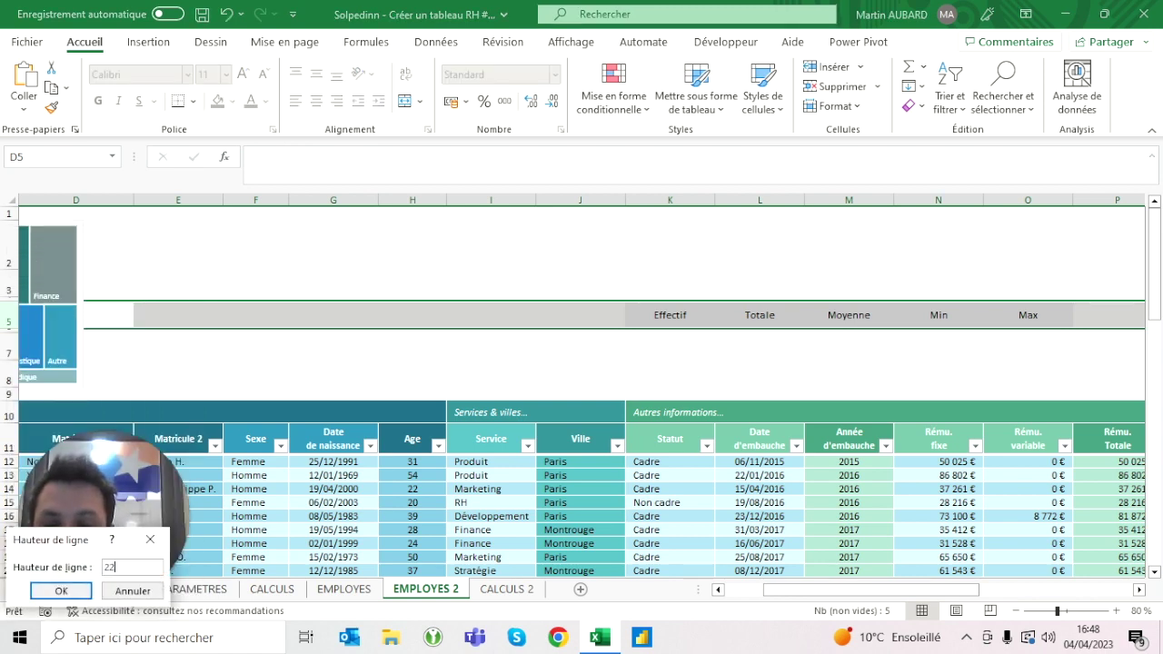
pyautogui.press('Return')
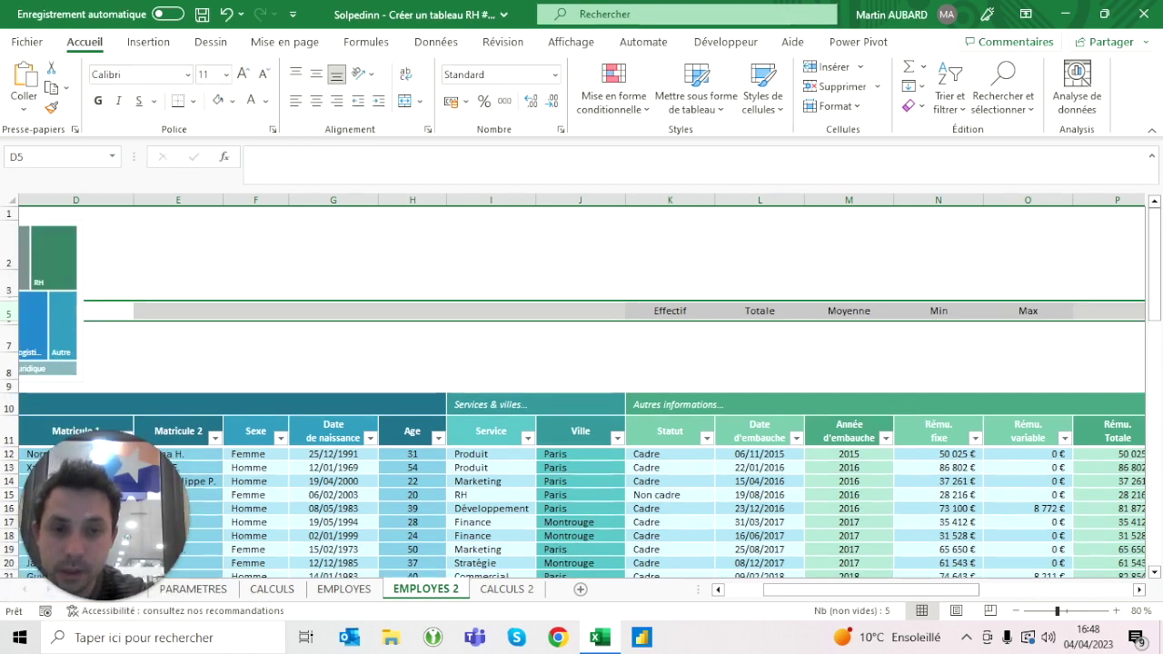
# Colour the K5:O5 label text Noir, Texte 1, plus clair 50 %.
pyautogui.click(344, 589)
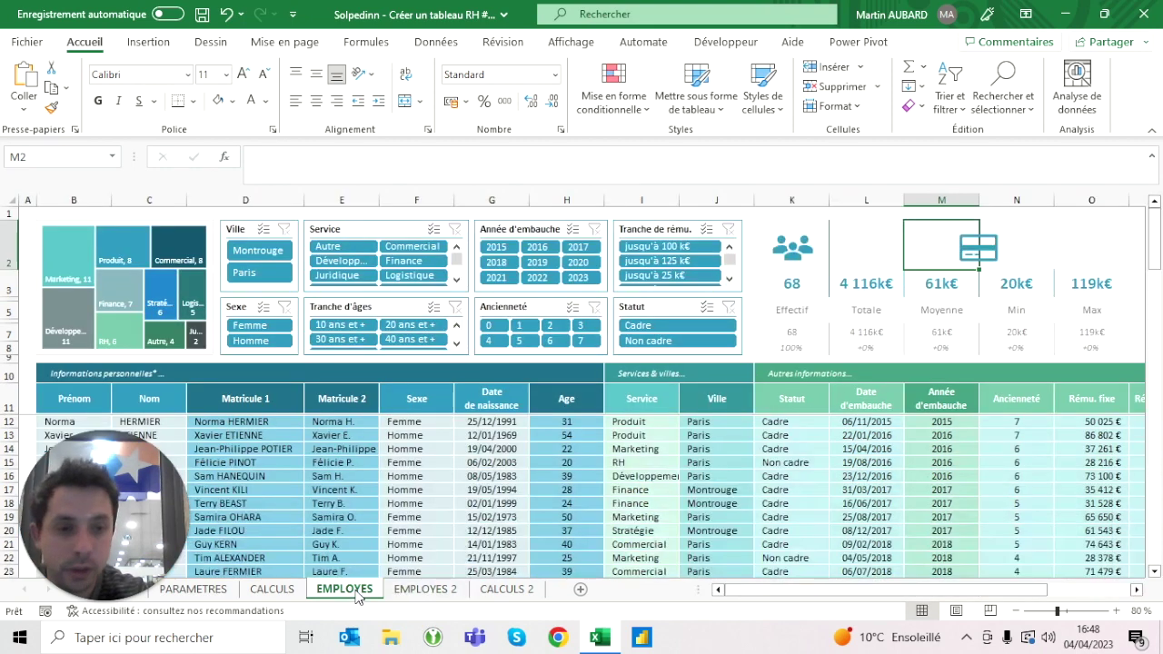
pyautogui.click(426, 589)
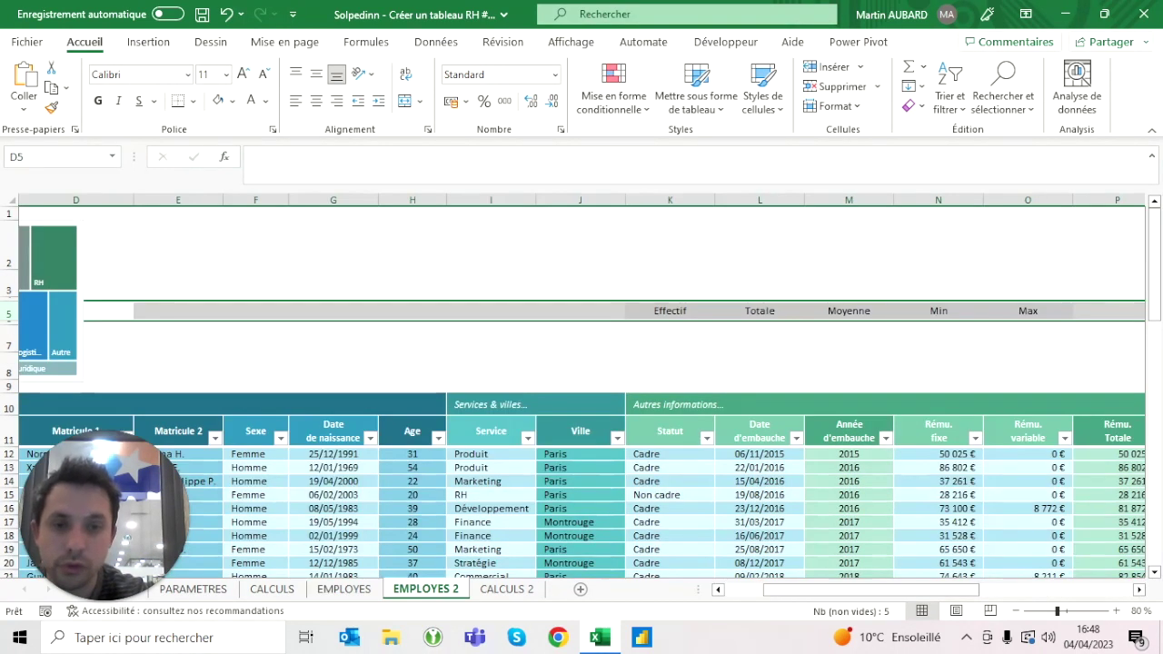
pyautogui.moveTo(669, 310); pyautogui.dragTo(1028, 311)
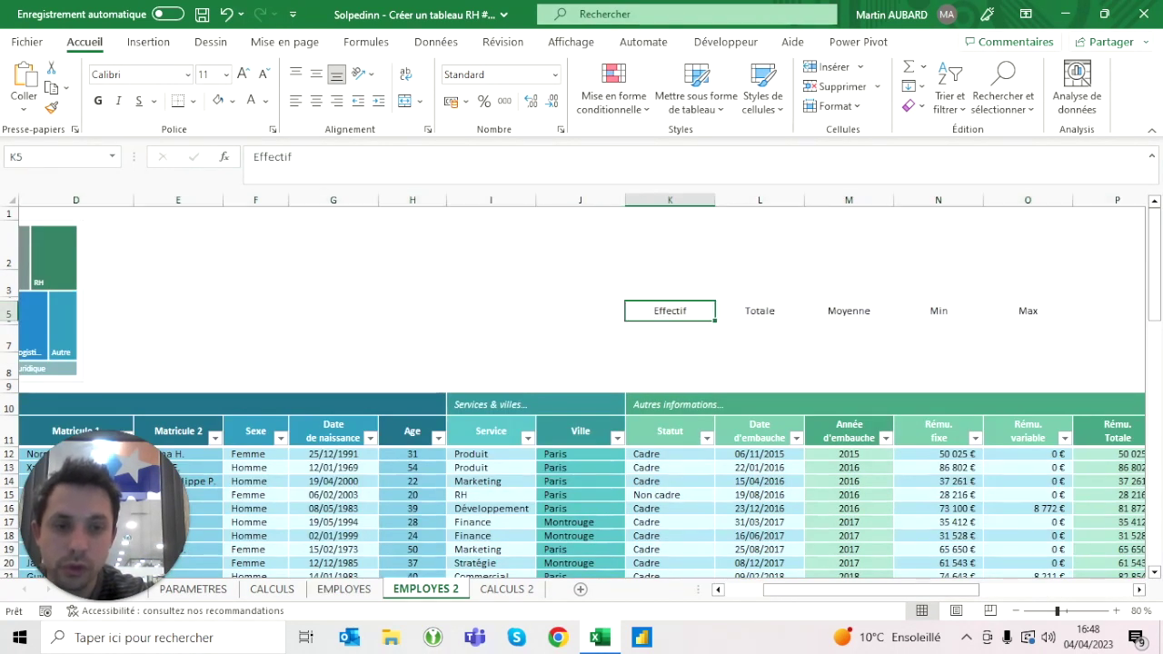
pyautogui.click(264, 100)
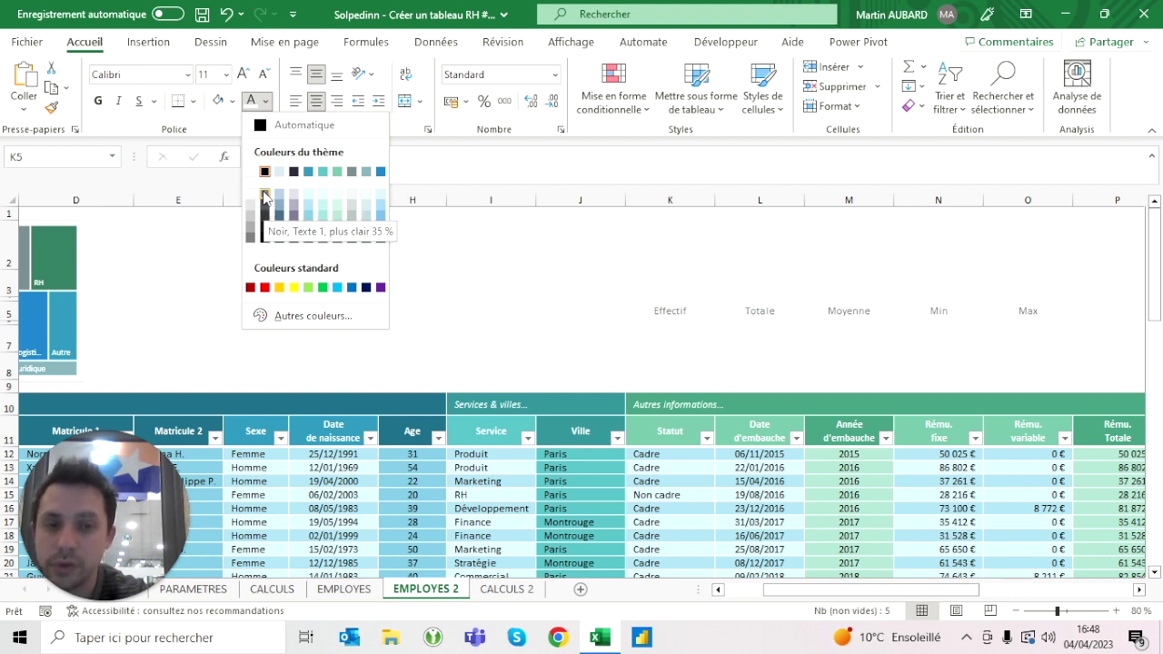
pyautogui.click(263, 196)
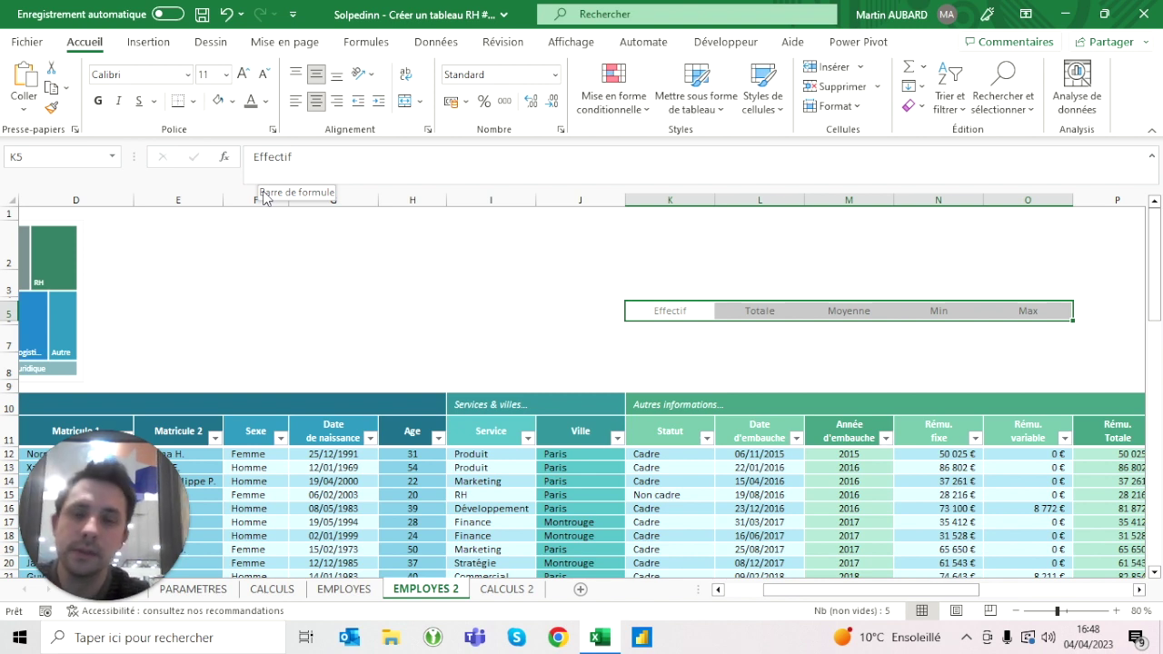
pyautogui.click(669, 311)
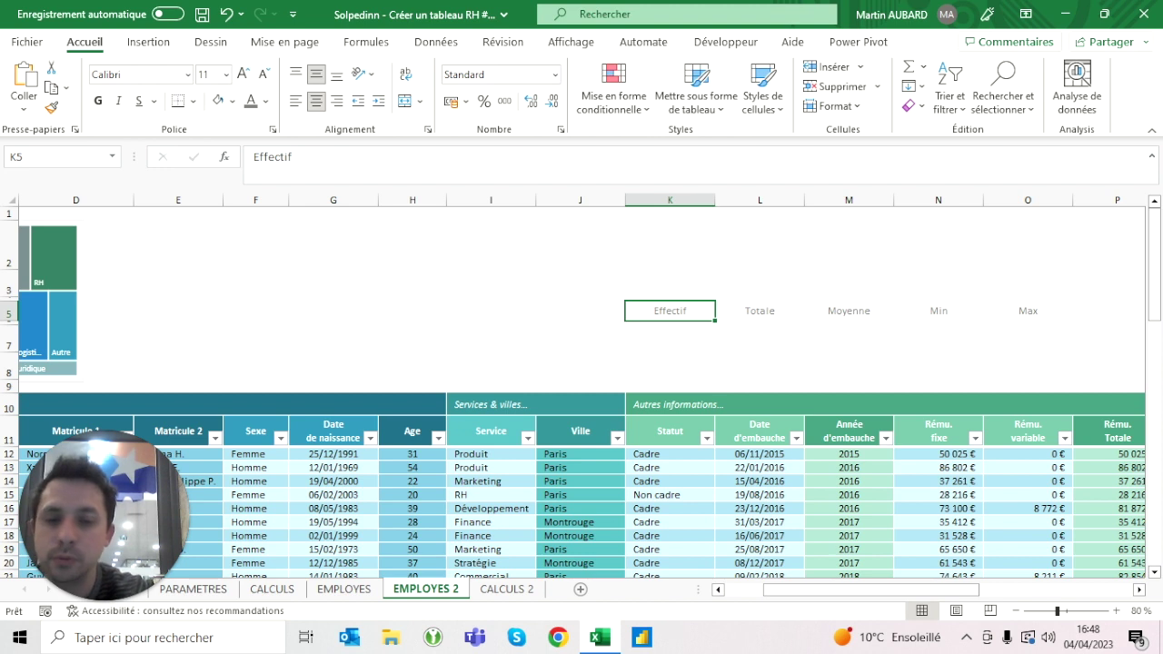
# Enter XXX in K3, centred, bold, size 20, in Vert d'eau Accentuation1.
pyautogui.click(669, 283)
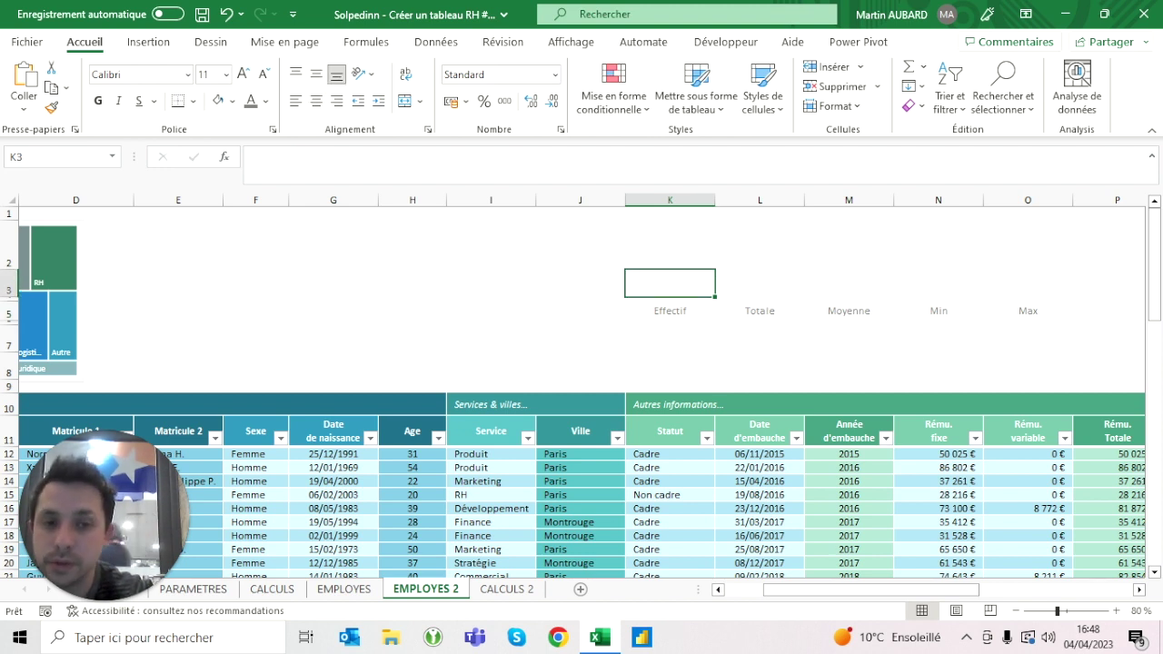
pyautogui.write('XXX')
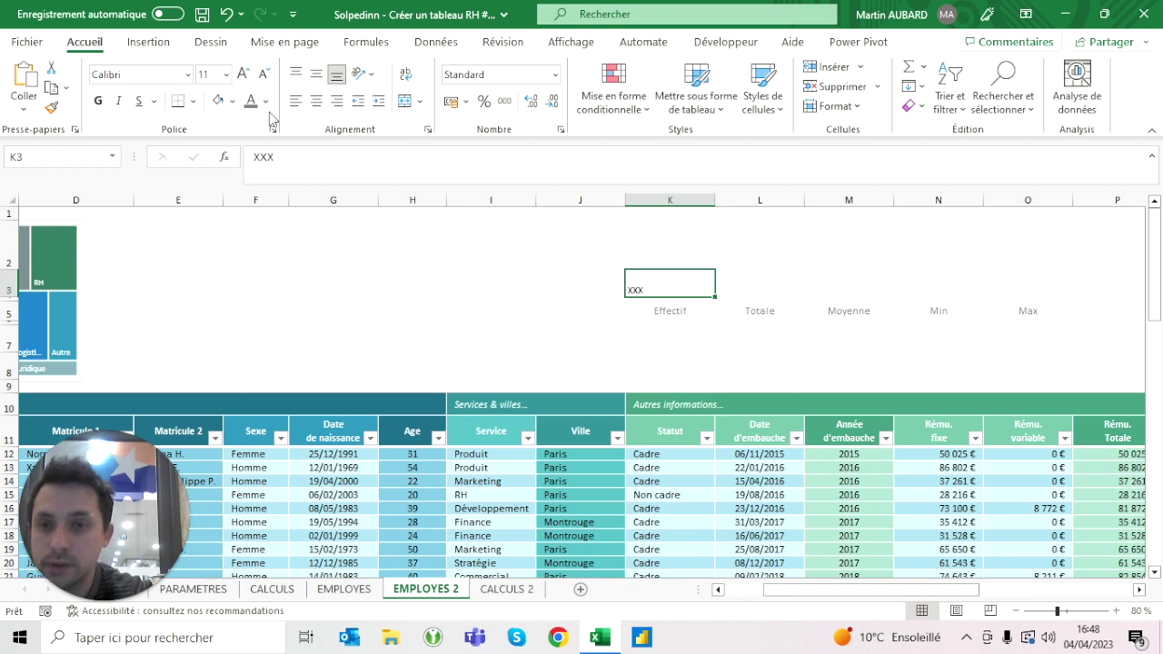
pyautogui.click(315, 98)
pyautogui.click(244, 74)
pyautogui.click(243, 75)
pyautogui.click(243, 75)
pyautogui.click(243, 75)
pyautogui.click(266, 100)
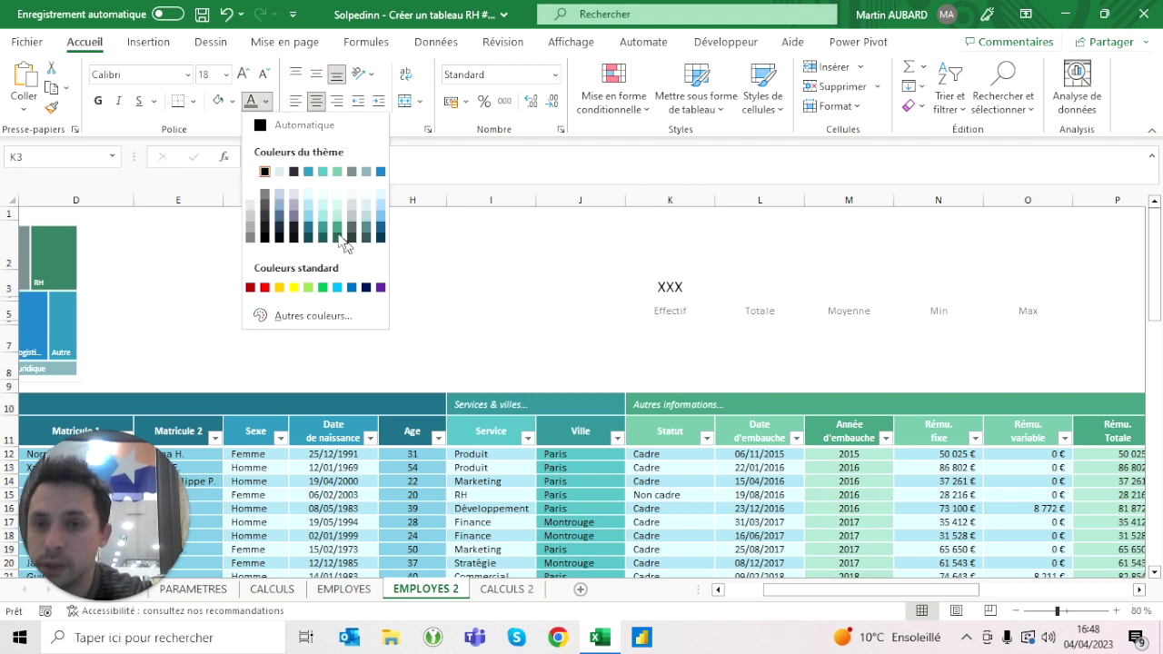
pyautogui.click(308, 172)
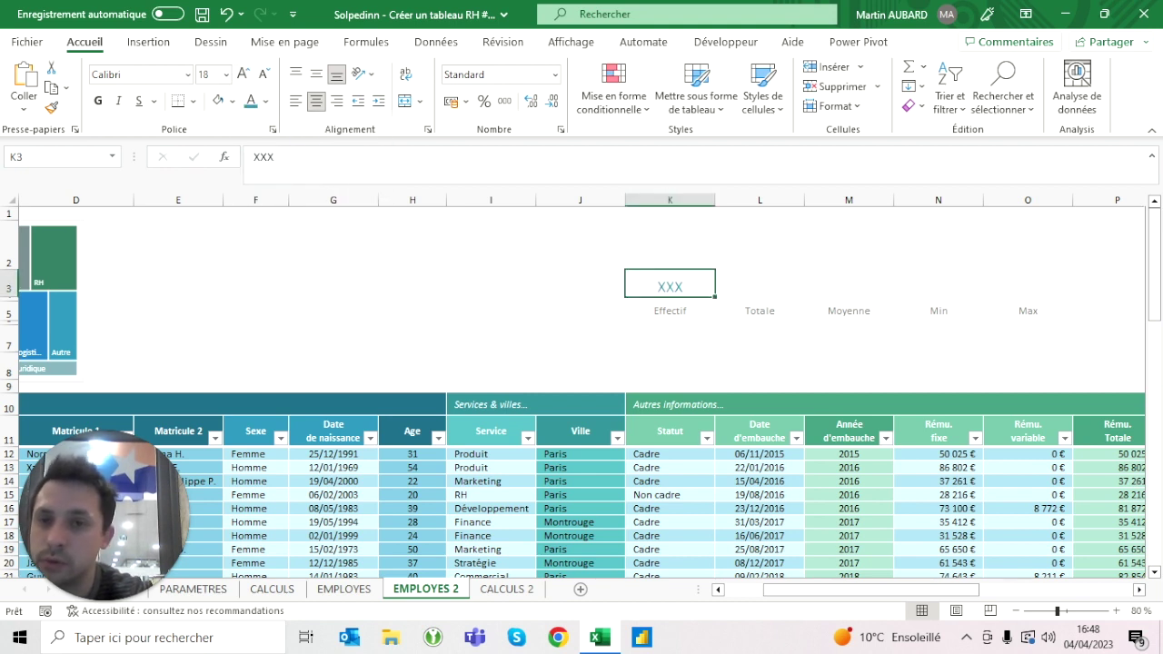
pyautogui.click(266, 103)
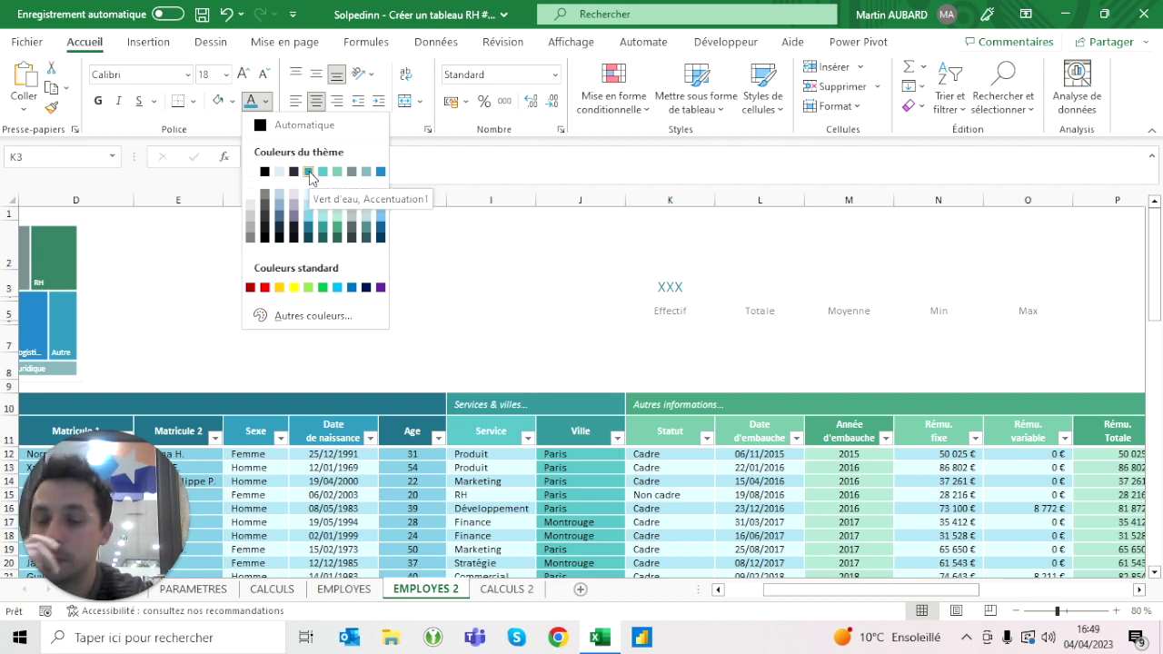
pyautogui.click(309, 172)
pyautogui.click(99, 100)
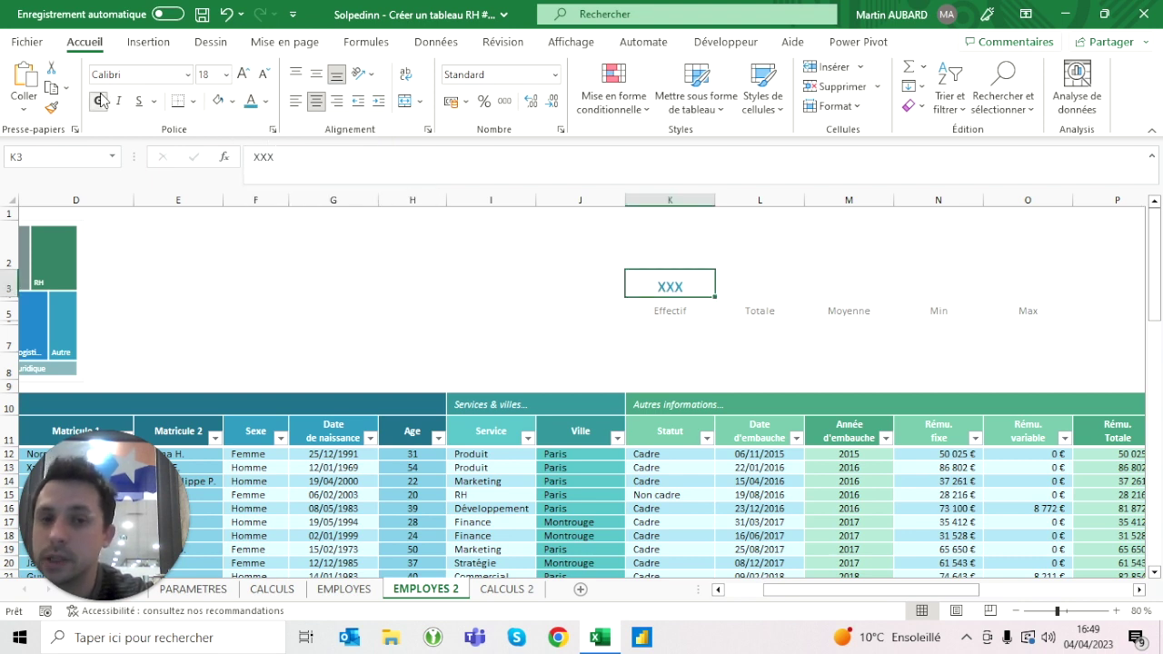
pyautogui.click(243, 76)
# Copy the formatted XXX placeholder across L3:O3.
pyautogui.hotkey('ctrl', 'c')
pyautogui.press('Right')
pyautogui.hotkey('ctrl', 'v')
pyautogui.press('Right')
pyautogui.hotkey('ctrl', 'v')
pyautogui.press('Right')
pyautogui.hotkey('ctrl', 'v')
pyautogui.press('Right')
pyautogui.hotkey('ctrl', 'v')
pyautogui.press('Left')
pyautogui.press('Left')
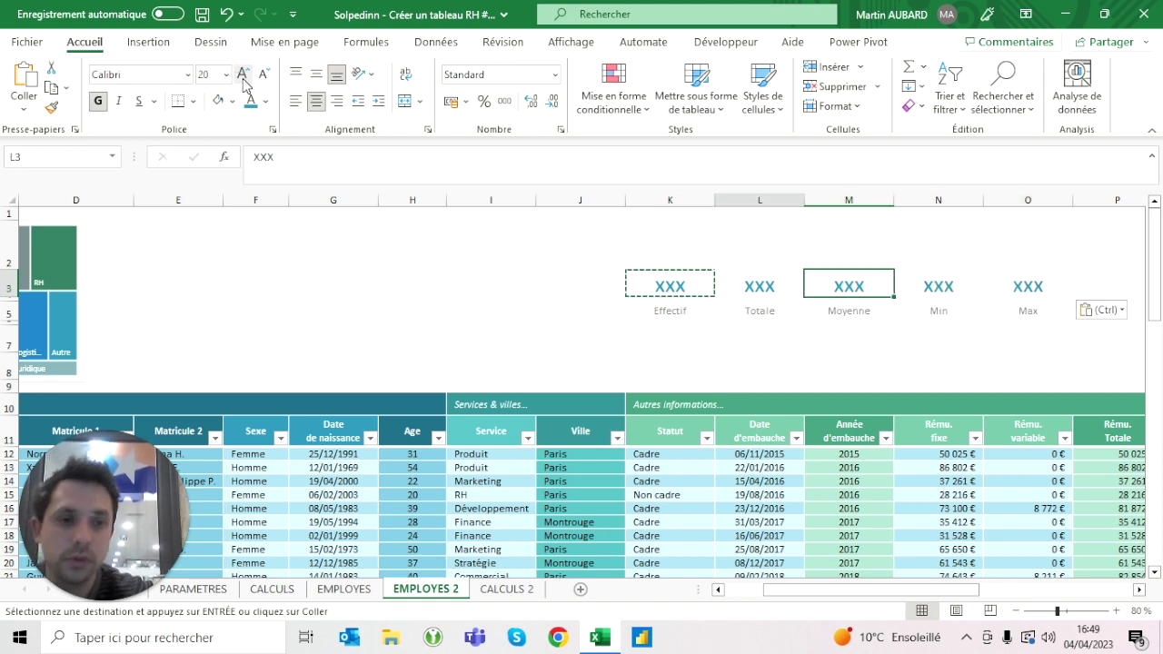
pyautogui.press('Left')
pyautogui.press('Left')
pyautogui.press('Escape')
pyautogui.hotkey('shift', 'Right')
pyautogui.hotkey('shift', 'Right')
pyautogui.hotkey('shift', 'Right')
pyautogui.hotkey('shift', 'Right')
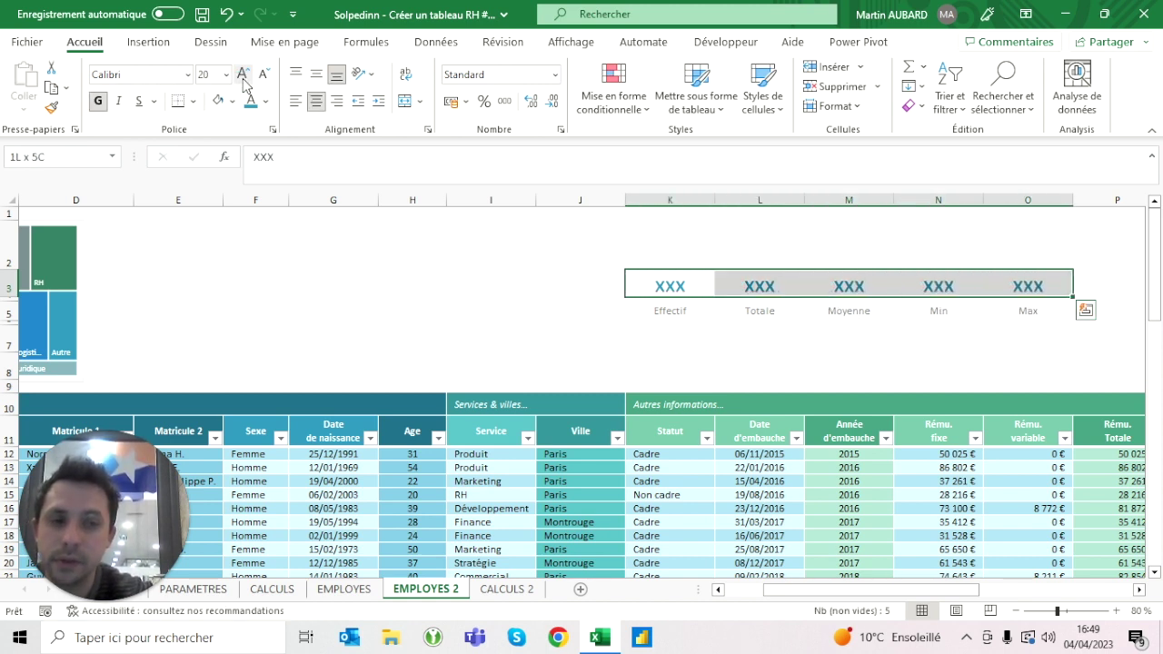
pyautogui.press('Down')
pyautogui.press('Down')
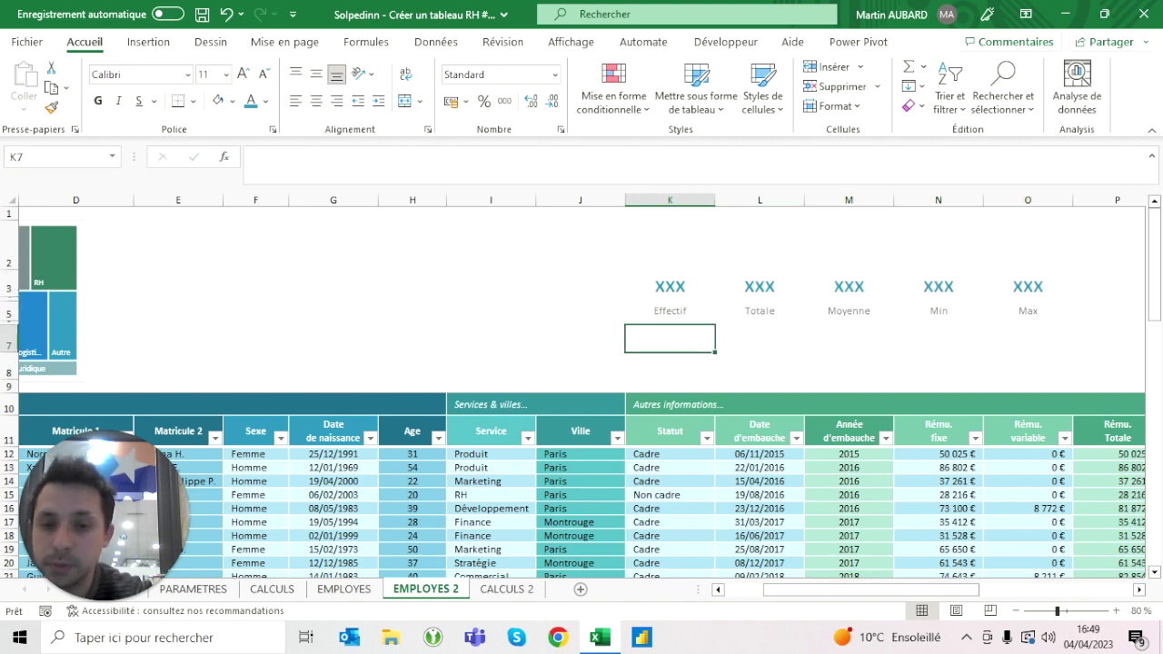
pyautogui.click(344, 589)
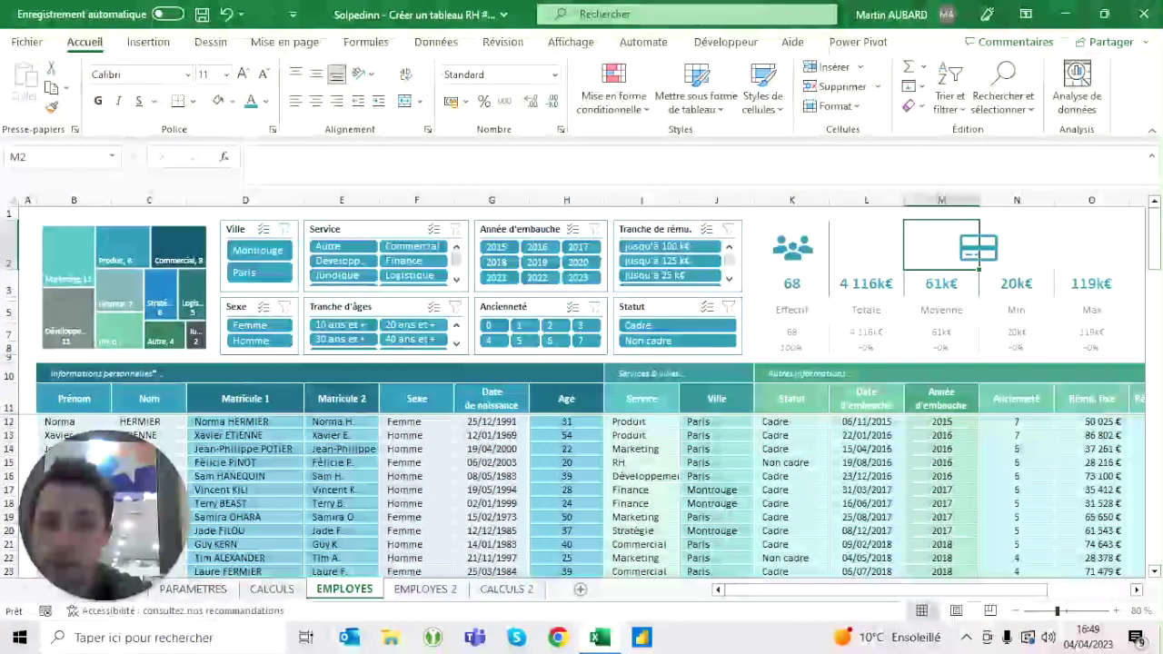
# Enter YYY in K7 on EMPLOYES 2, centred, enlarged and in grey.
pyautogui.click(406, 595)
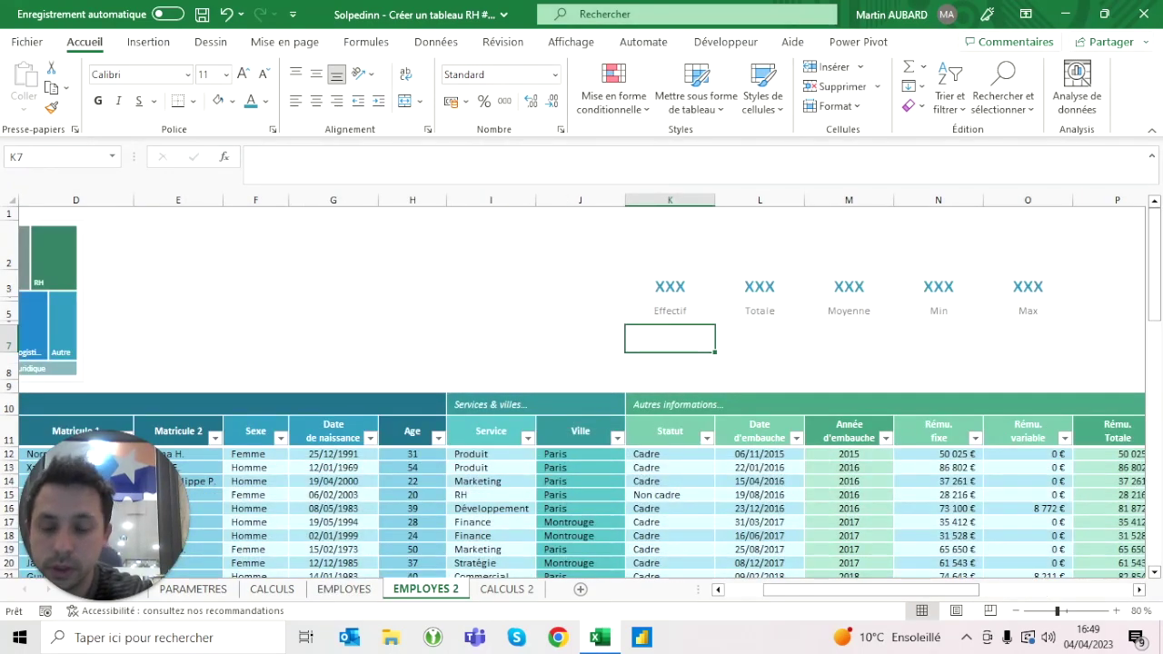
pyautogui.write('YYY')
pyautogui.hotkey('ctrl', 'Return')
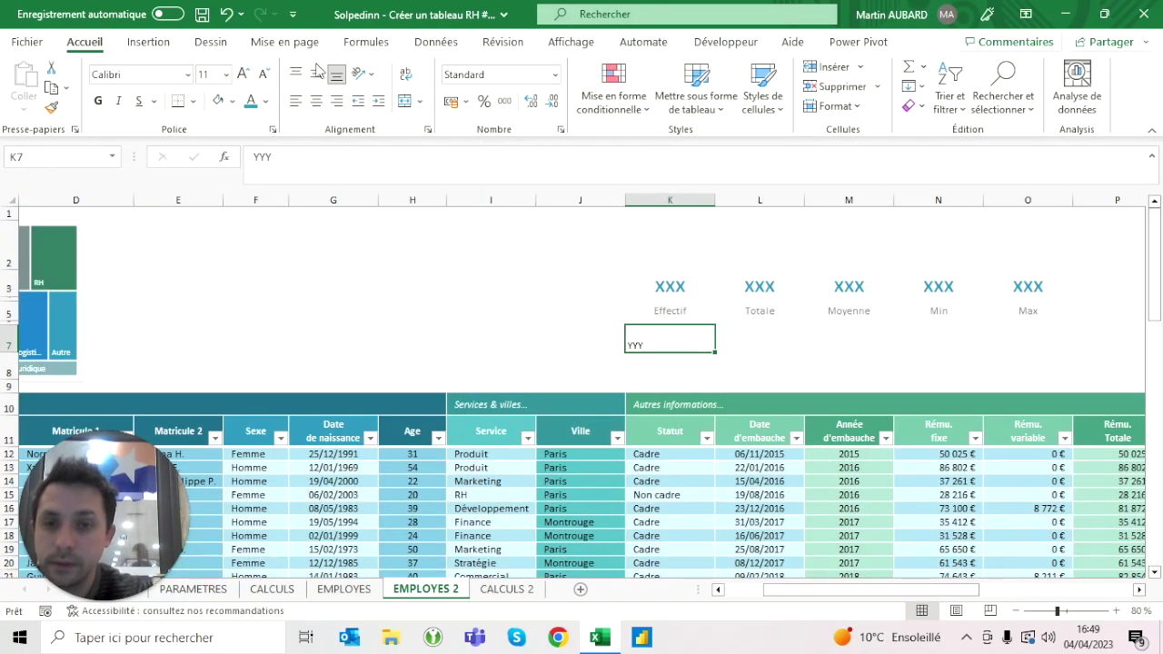
pyautogui.click(315, 75)
pyautogui.click(315, 100)
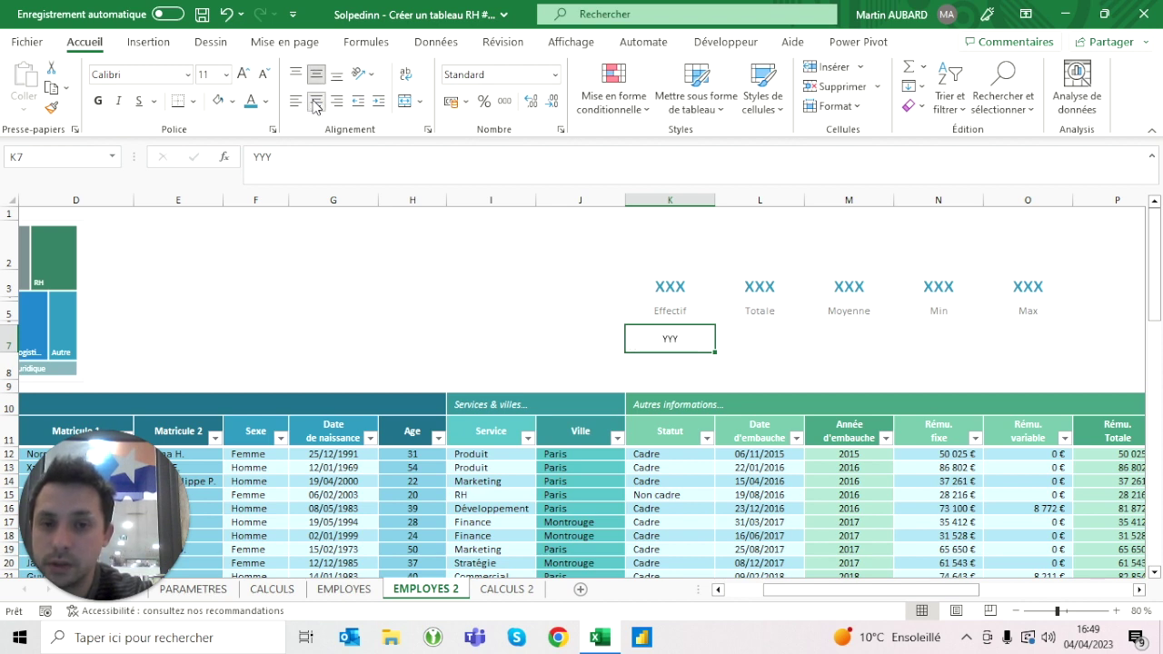
pyautogui.click(265, 101)
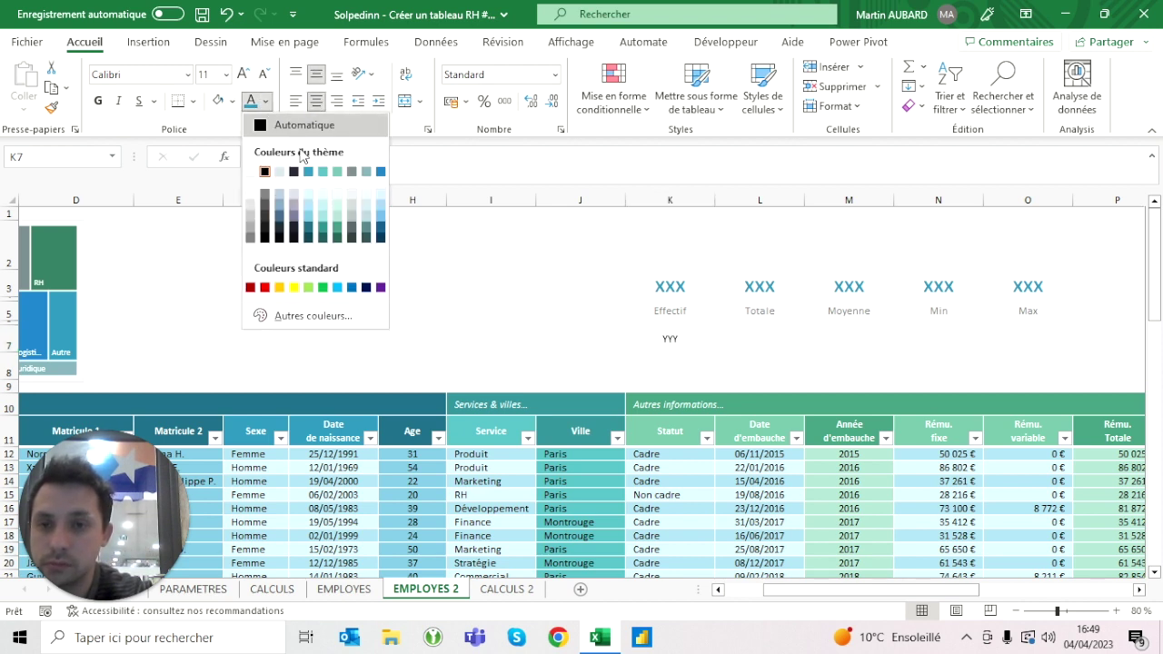
pyautogui.click(264, 205)
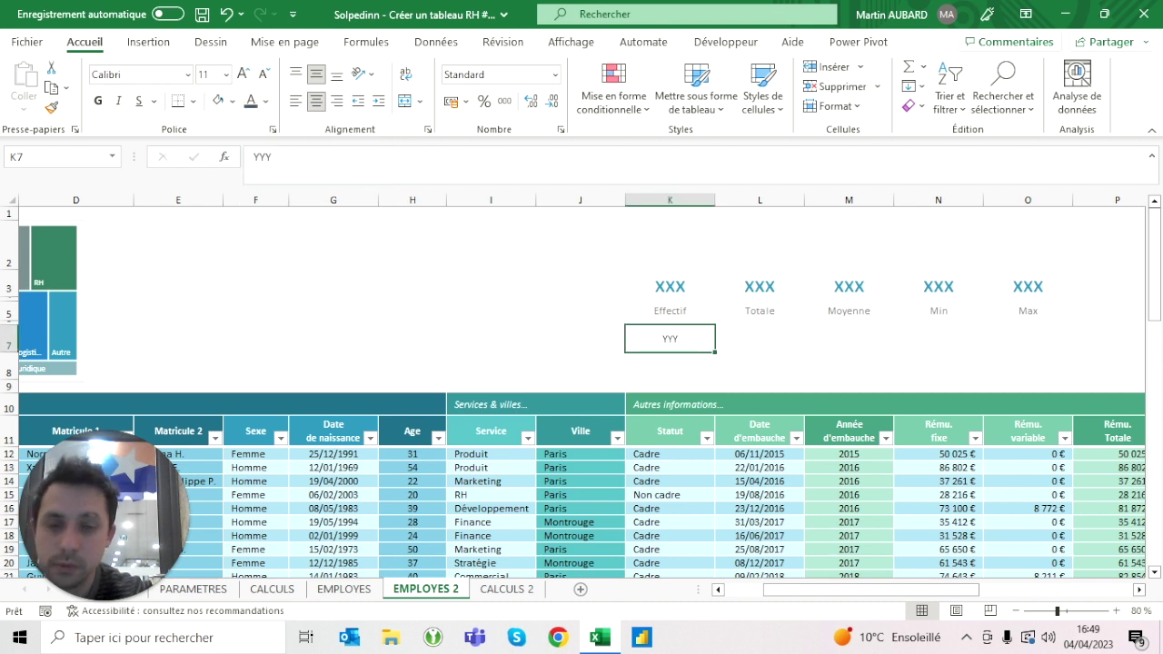
pyautogui.click(243, 73)
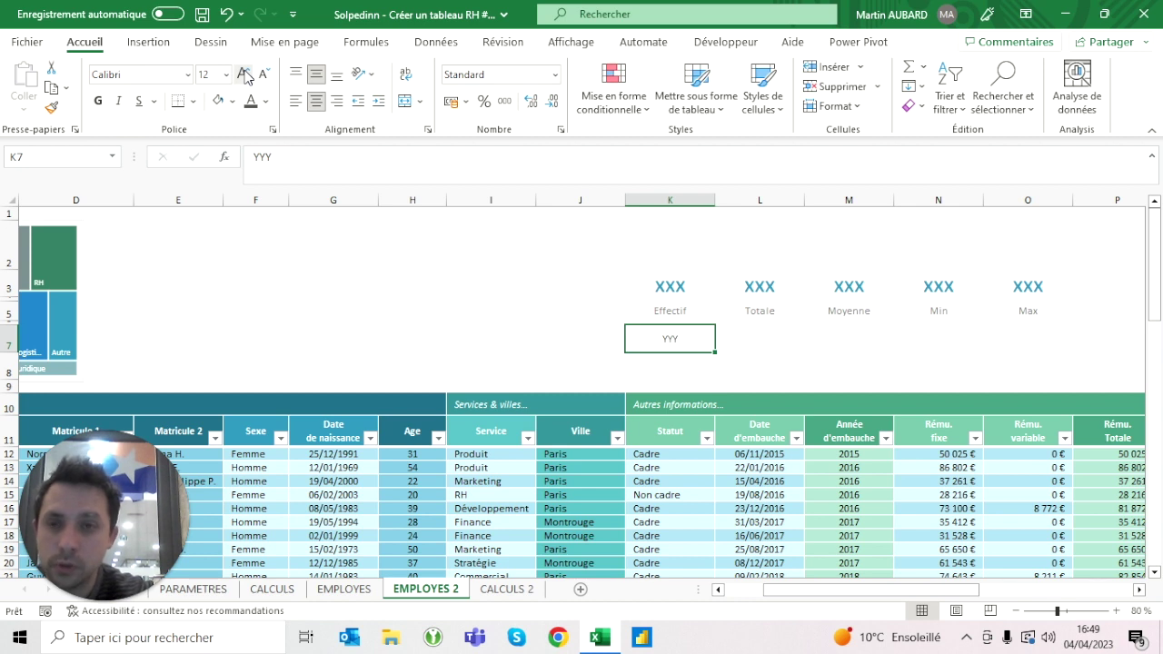
# Copy the YYY placeholder across L7:O7, then duplicate the row into K8:O8.
pyautogui.hotkey('ctrl', 'c')
pyautogui.hotkey('shift', 'Right')
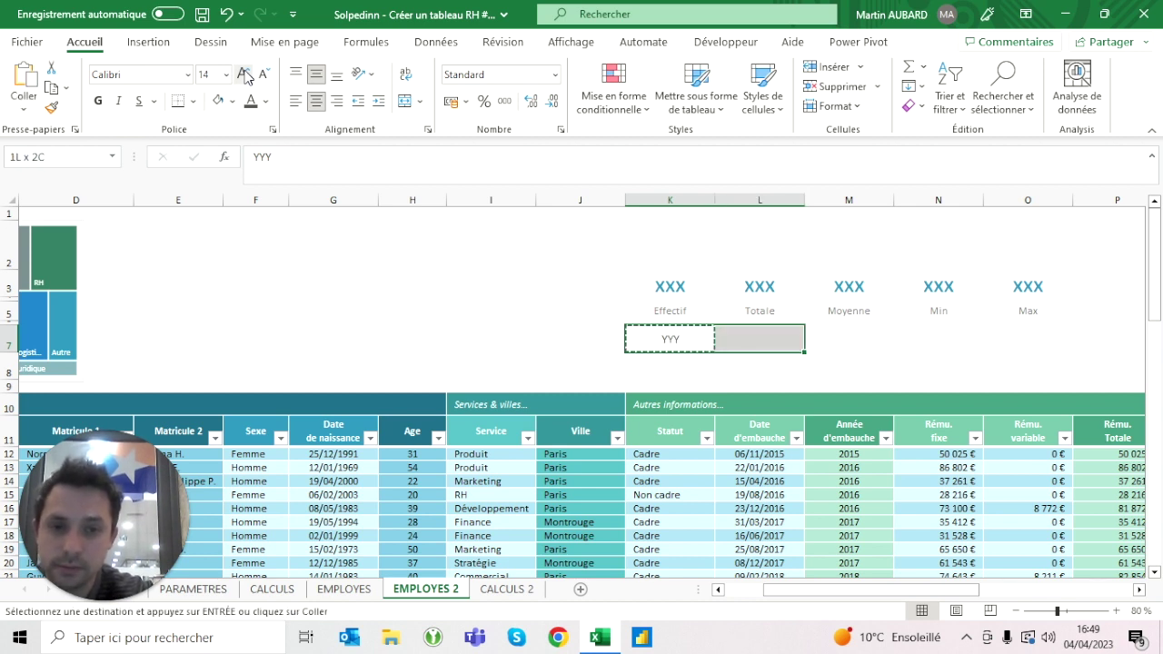
pyautogui.hotkey('shift', 'Right')
pyautogui.hotkey('shift', 'Right')
pyautogui.hotkey('shift', 'Right')
pyautogui.hotkey('ctrl', 'v')
pyautogui.hotkey('shift', 'Left')
pyautogui.hotkey('shift', 'Left')
pyautogui.hotkey('shift', 'Left')
pyautogui.press('Escape')
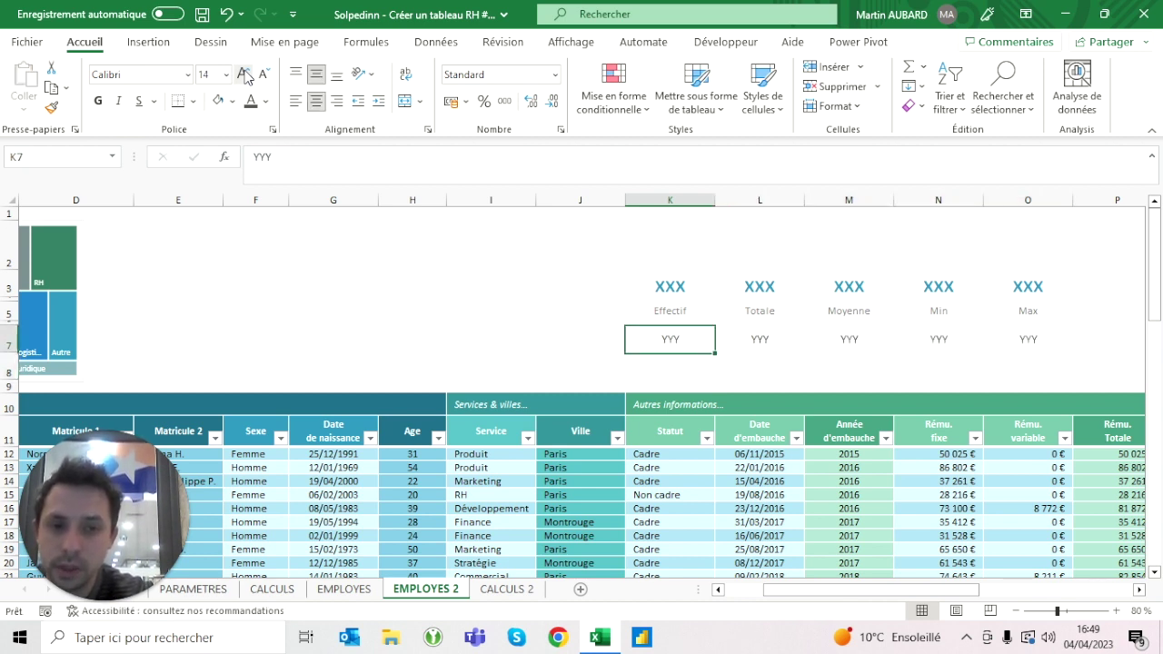
pyautogui.hotkey('shift', 'Right')
pyautogui.hotkey('shift', 'Right')
pyautogui.hotkey('shift', 'Right')
pyautogui.hotkey('shift', 'Right')
pyautogui.hotkey('ctrl', 'c')
pyautogui.press('Down')
pyautogui.hotkey('ctrl', 'v')
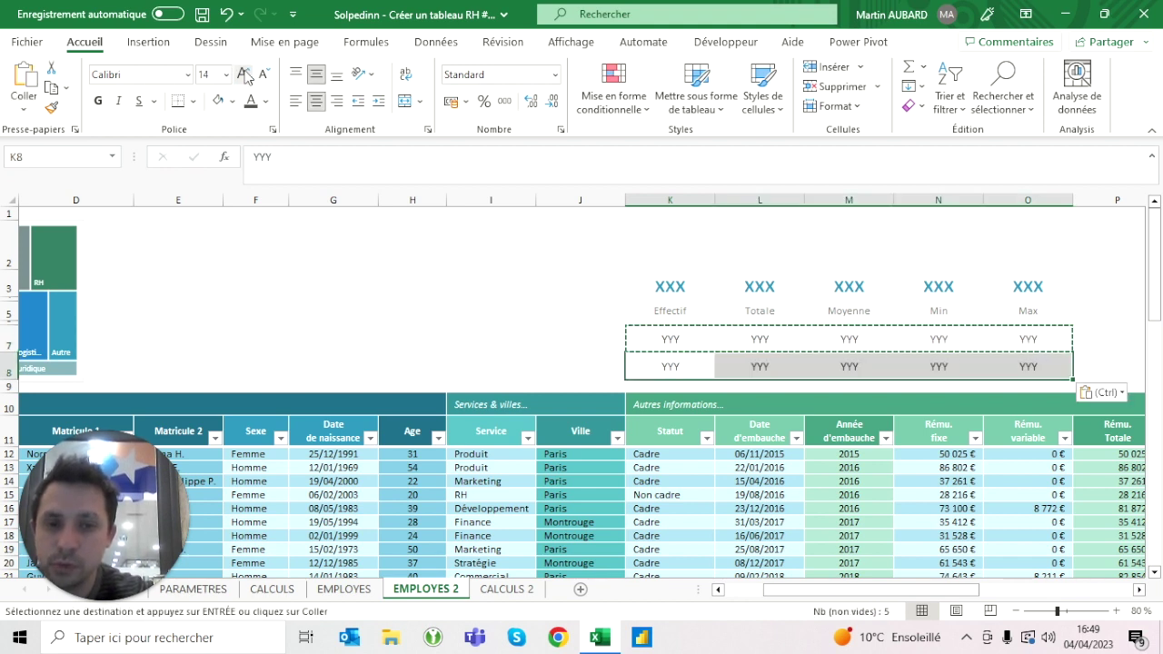
# Make the row 8 placeholders italic and smaller, and set row 8's height to 15.
pyautogui.click(266, 81)
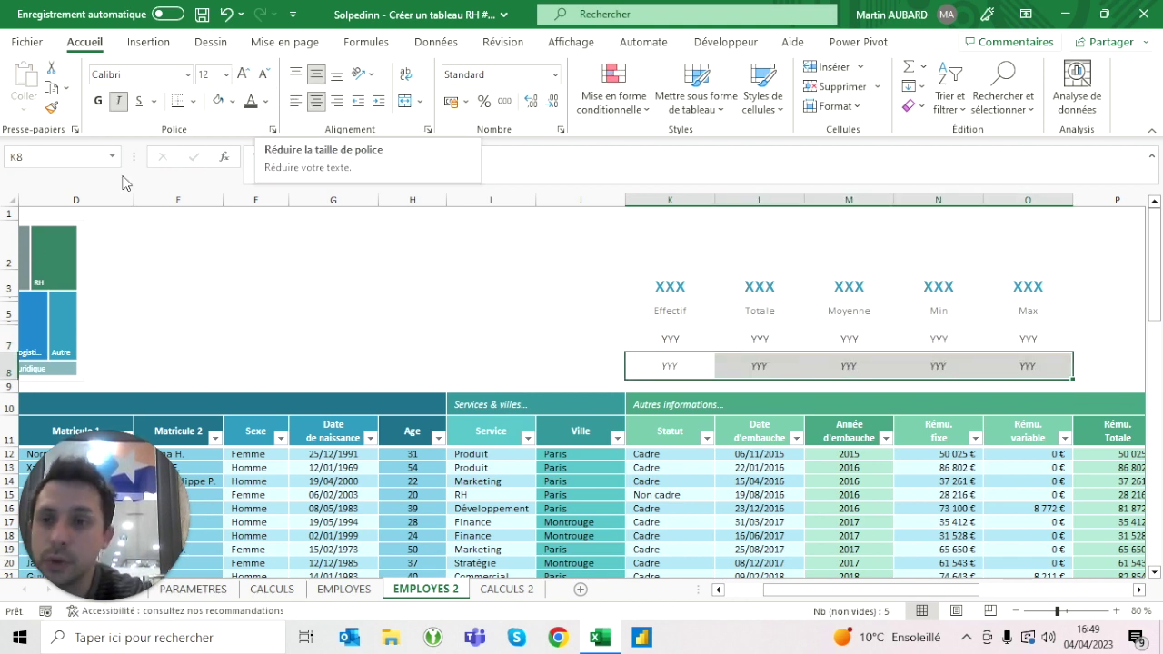
pyautogui.hotkey('ctrl', 'i')
pyautogui.rightClick(10, 370)
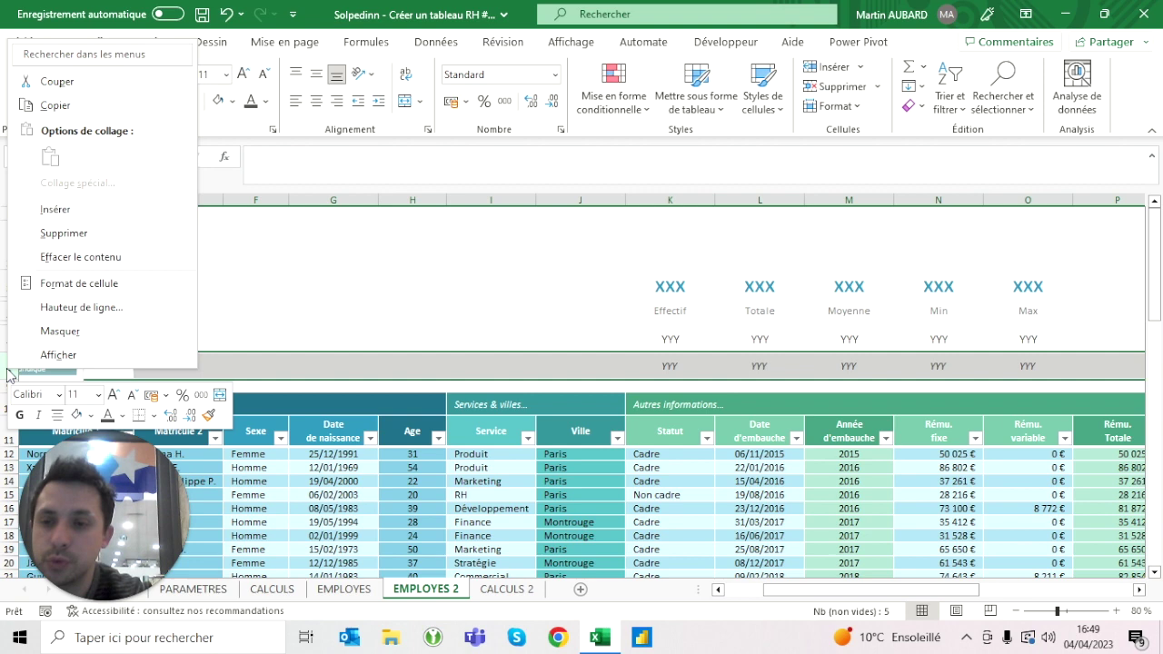
pyautogui.click(72, 304)
pyautogui.write('15')
pyautogui.press('Return')
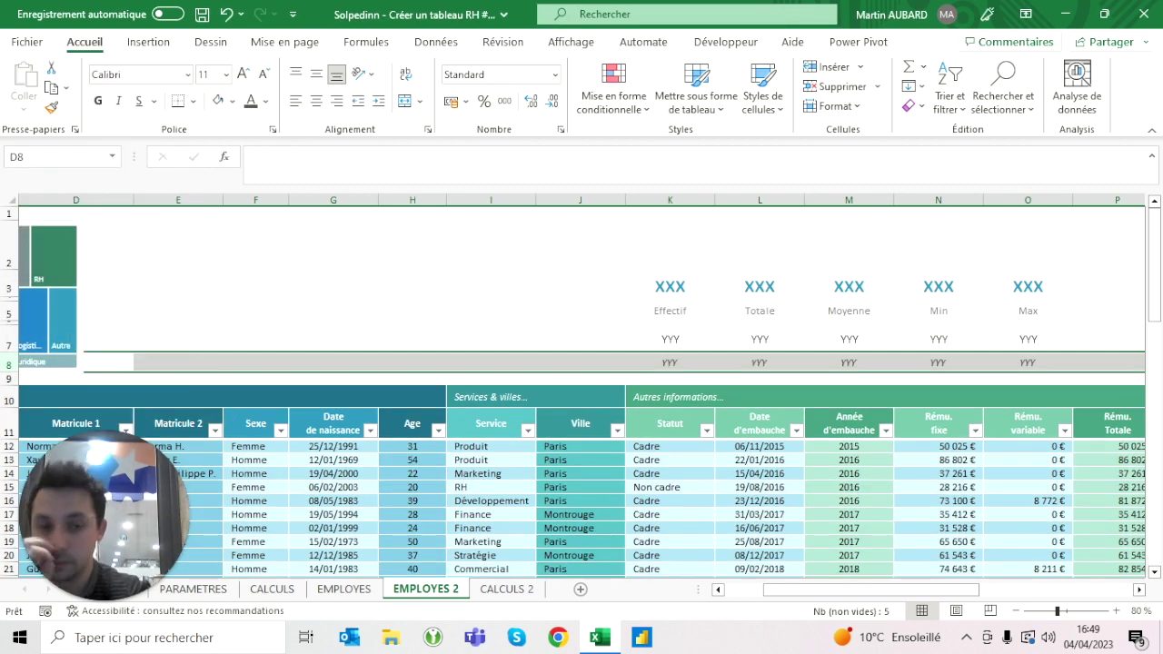
pyautogui.click(490, 323)
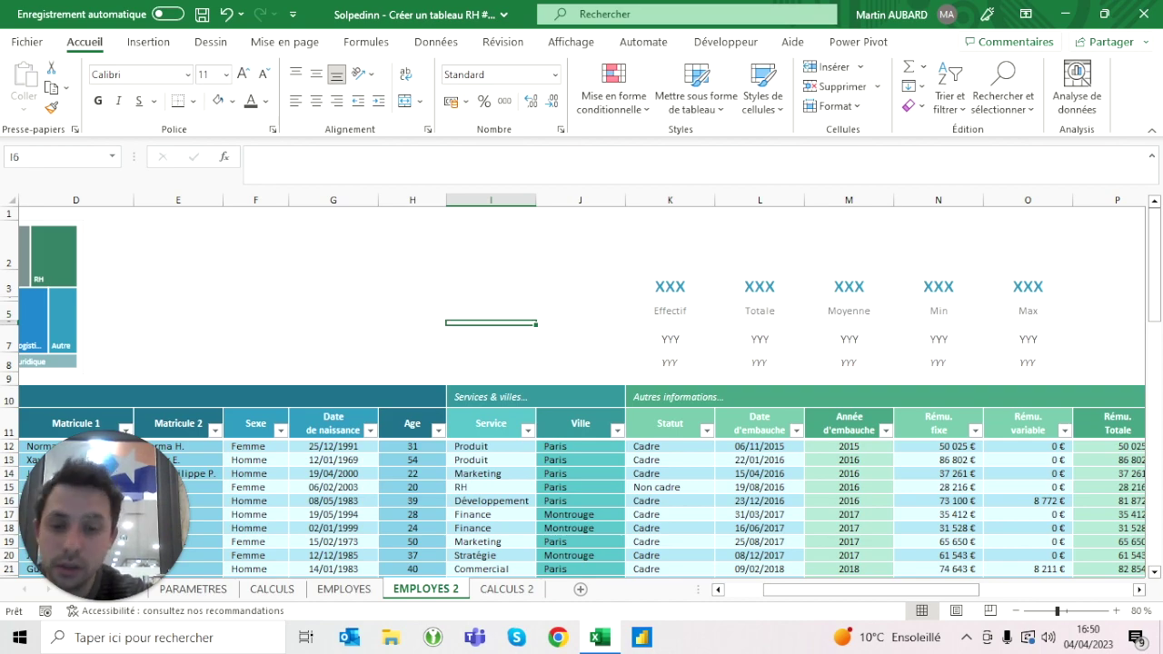
pyautogui.click(491, 588)
# Check the Effectif formula in K3 on the EMPLOYES sheet for reference.
pyautogui.click(364, 589)
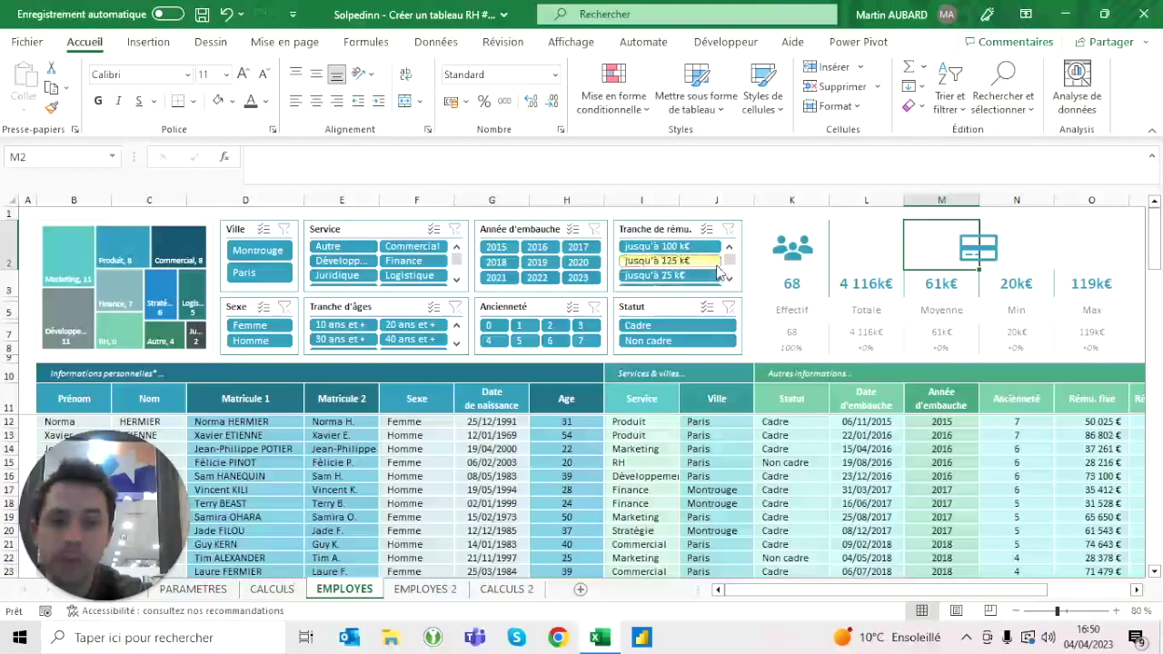
pyautogui.click(791, 283)
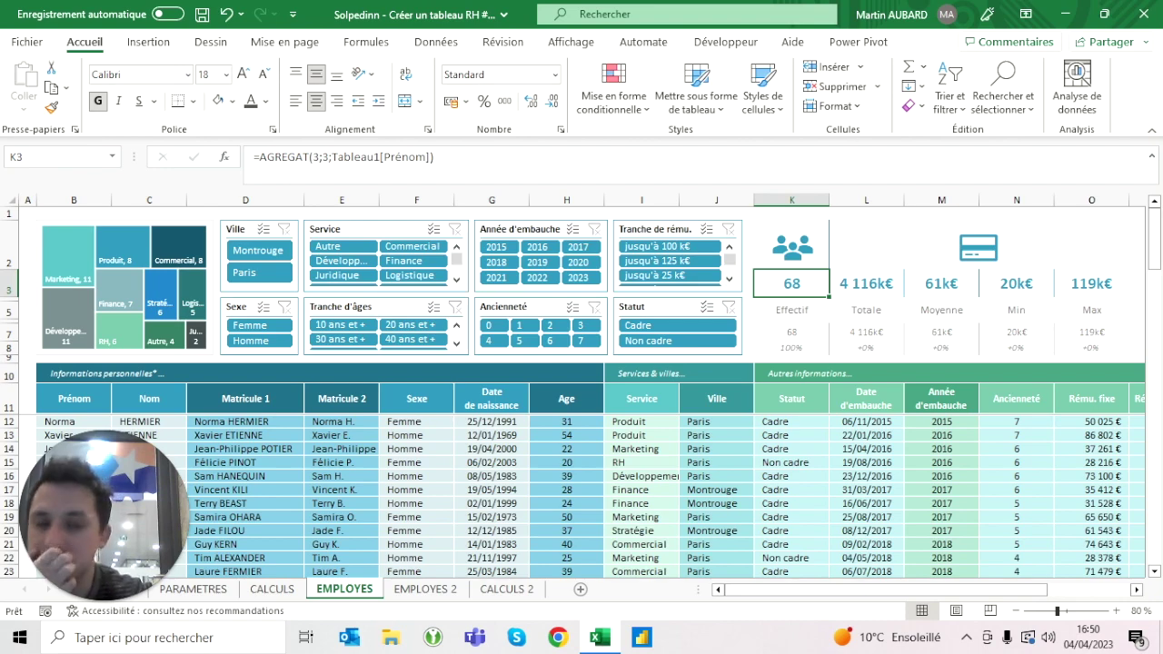
pyautogui.click(425, 591)
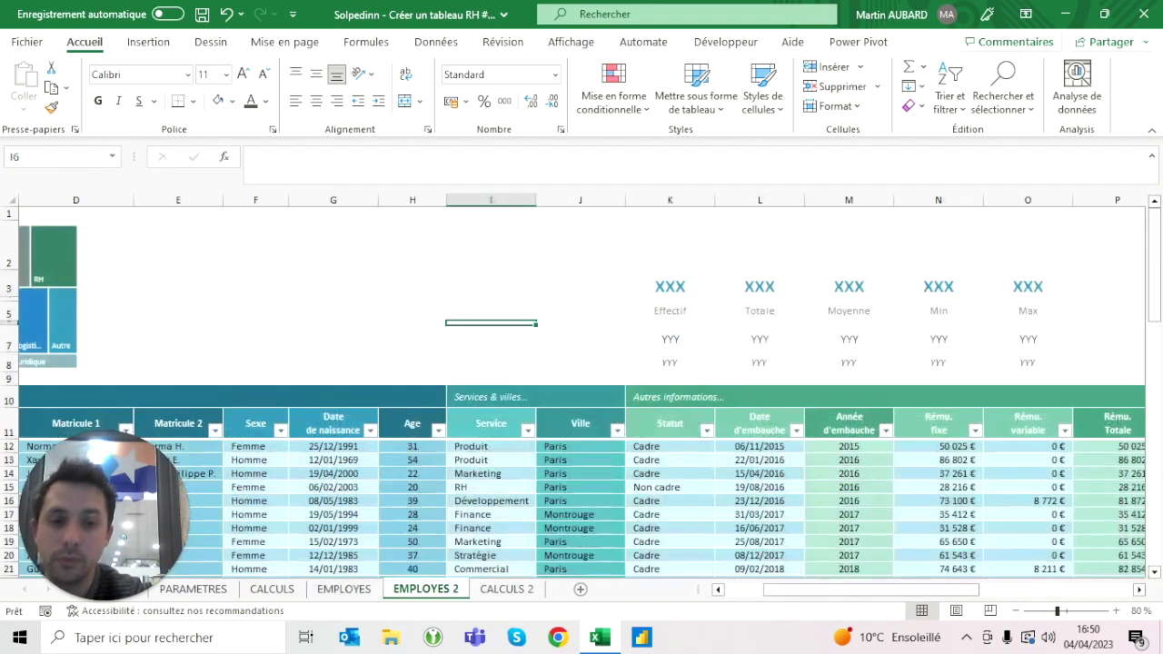
# Add teal right borders to the Effectif, Totale and Moyenne KPI cards.
pyautogui.click(670, 263)
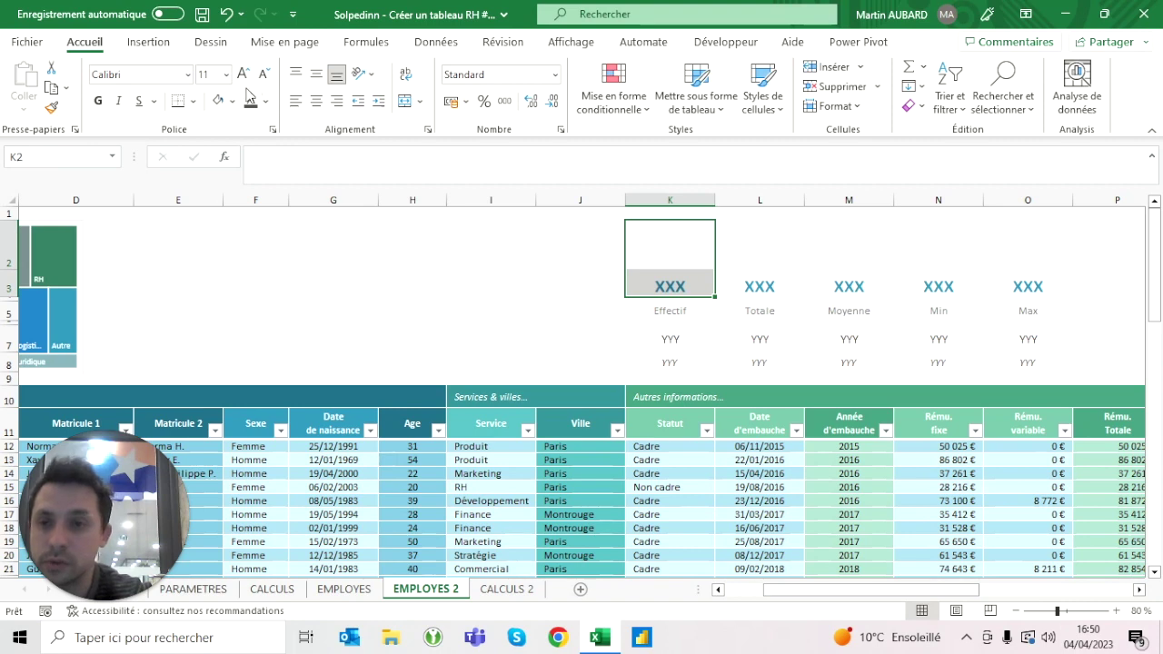
pyautogui.click(191, 100)
pyautogui.moveTo(254, 562)
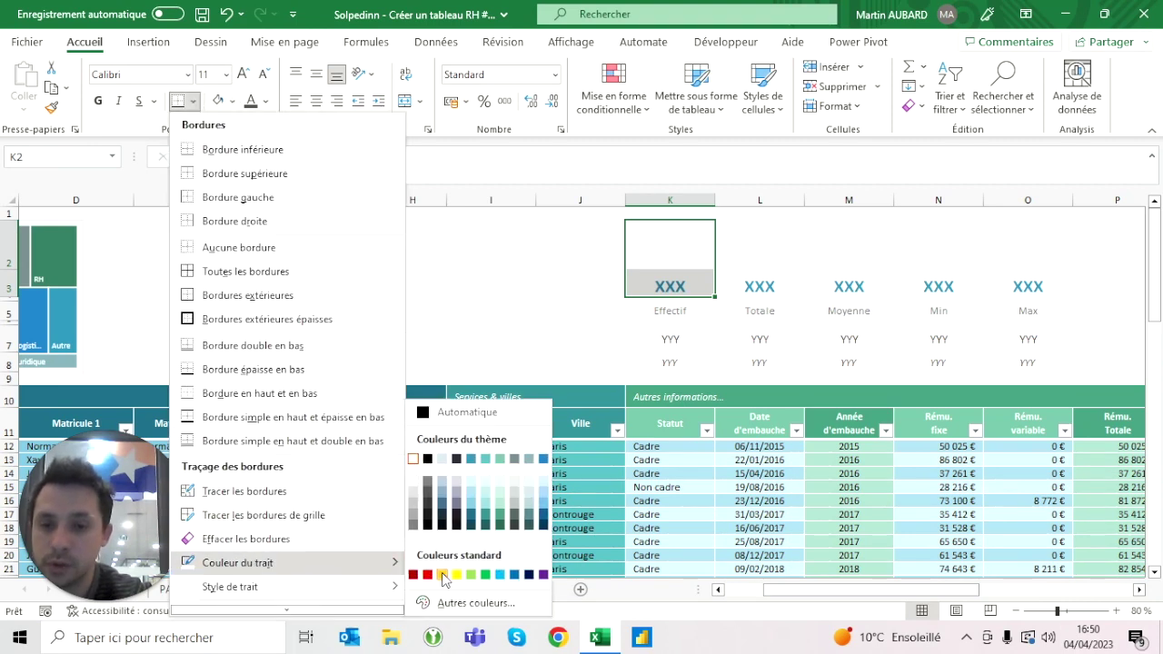
pyautogui.click(472, 461)
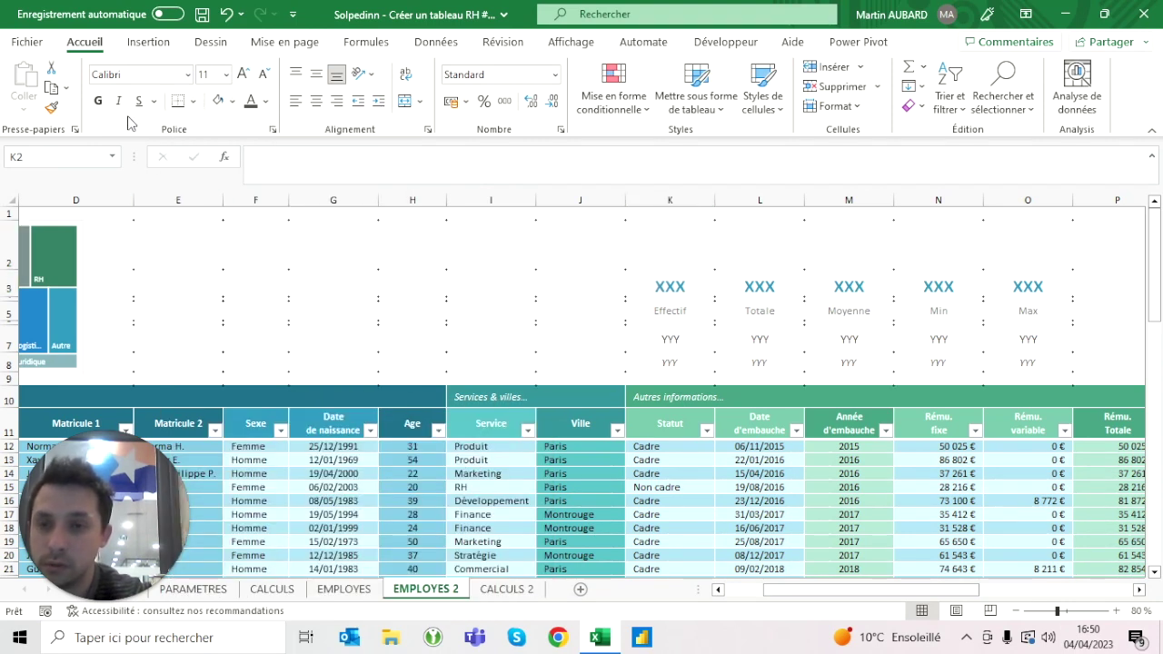
pyautogui.click(193, 101)
pyautogui.click(207, 221)
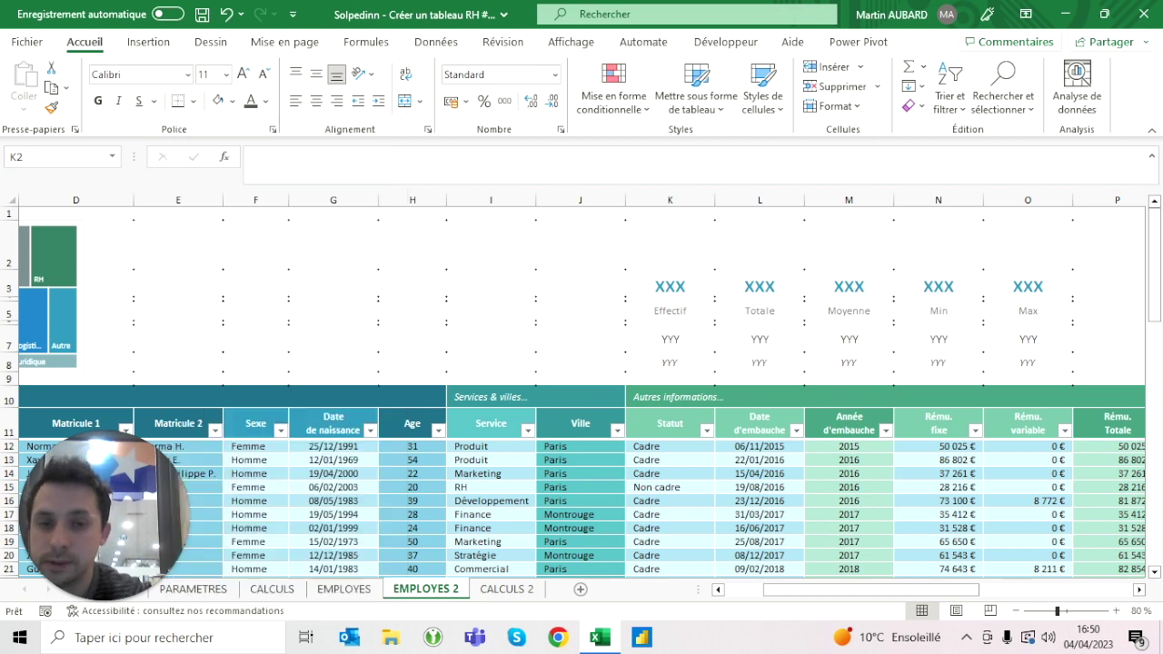
pyautogui.click(760, 286)
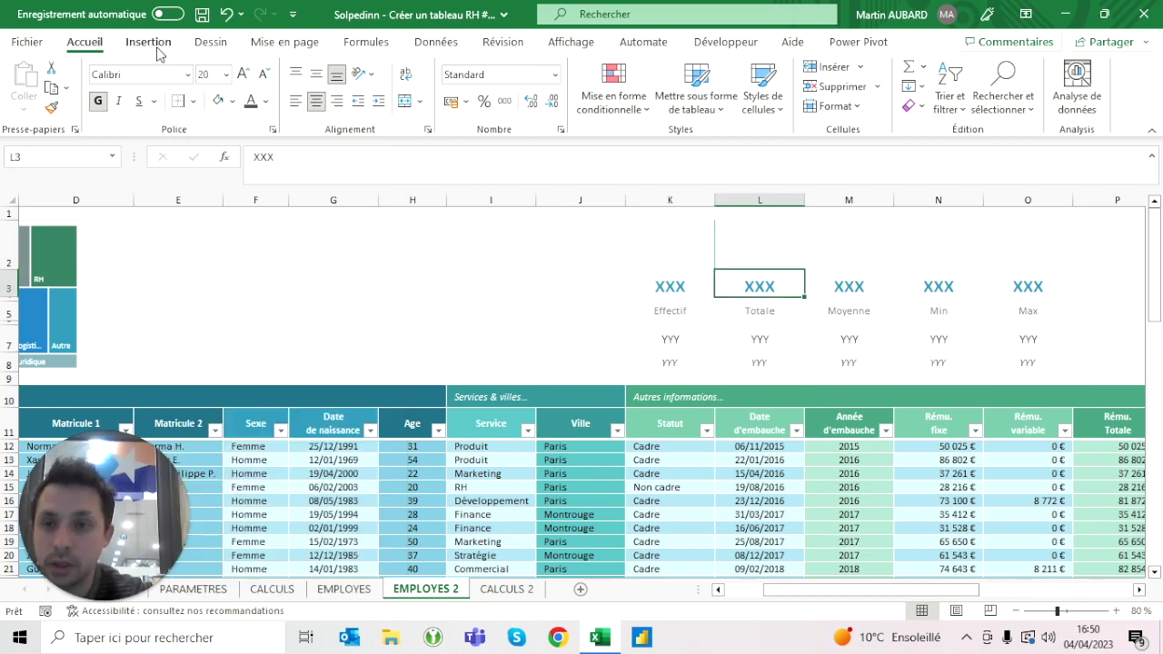
pyautogui.click(177, 101)
pyautogui.press('Right')
pyautogui.click(177, 101)
pyautogui.press('Right')
pyautogui.press('Left')
pyautogui.press('Left')
pyautogui.press('Left')
pyautogui.press('Left')
# Outline the YYY placeholder cells in rows 7–8 with 50% grey borders.
pyautogui.press('Right')
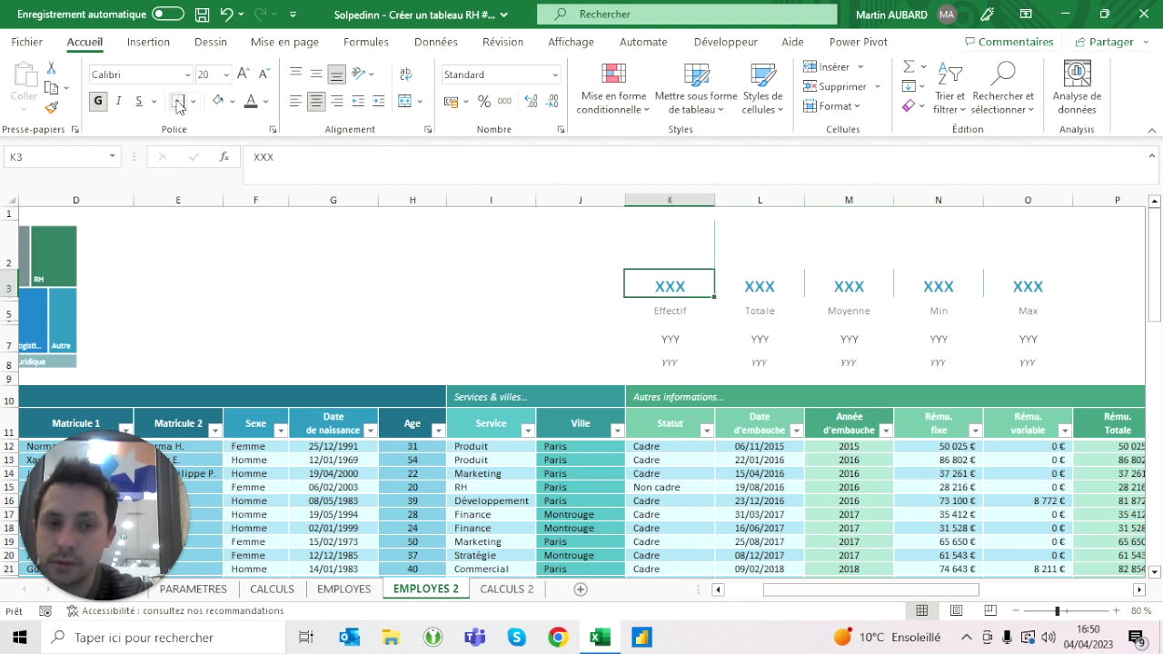
pyautogui.press('Down')
pyautogui.press('Down')
pyautogui.hotkey('shift', 'Down')
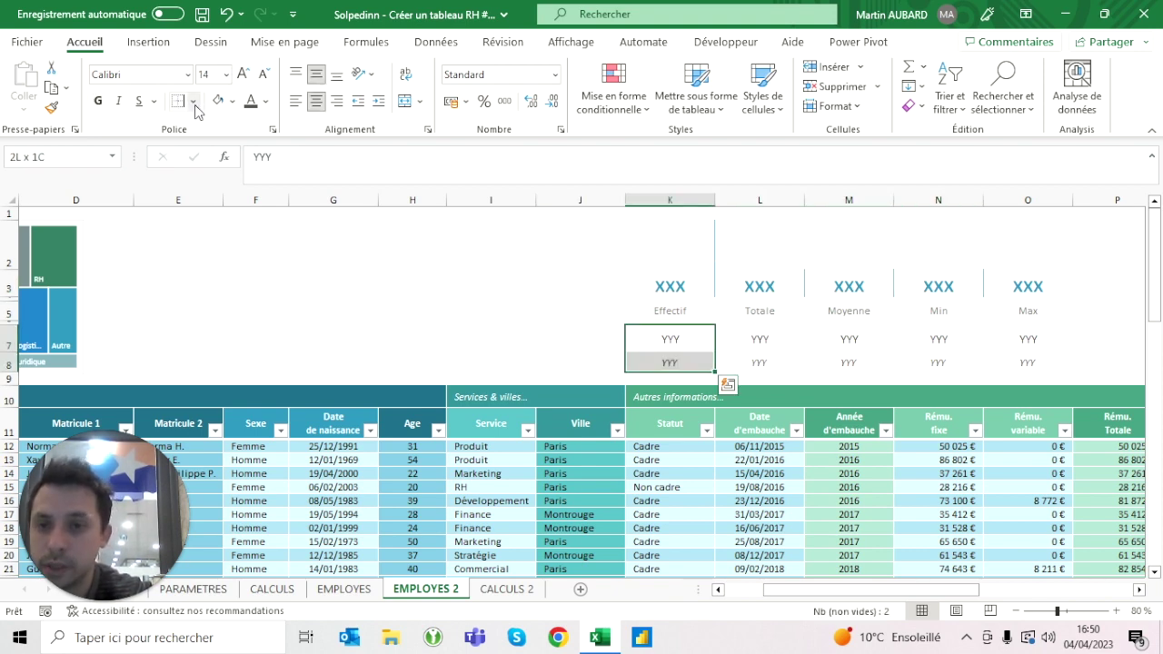
pyautogui.click(194, 100)
pyautogui.moveTo(277, 584)
pyautogui.moveTo(309, 564)
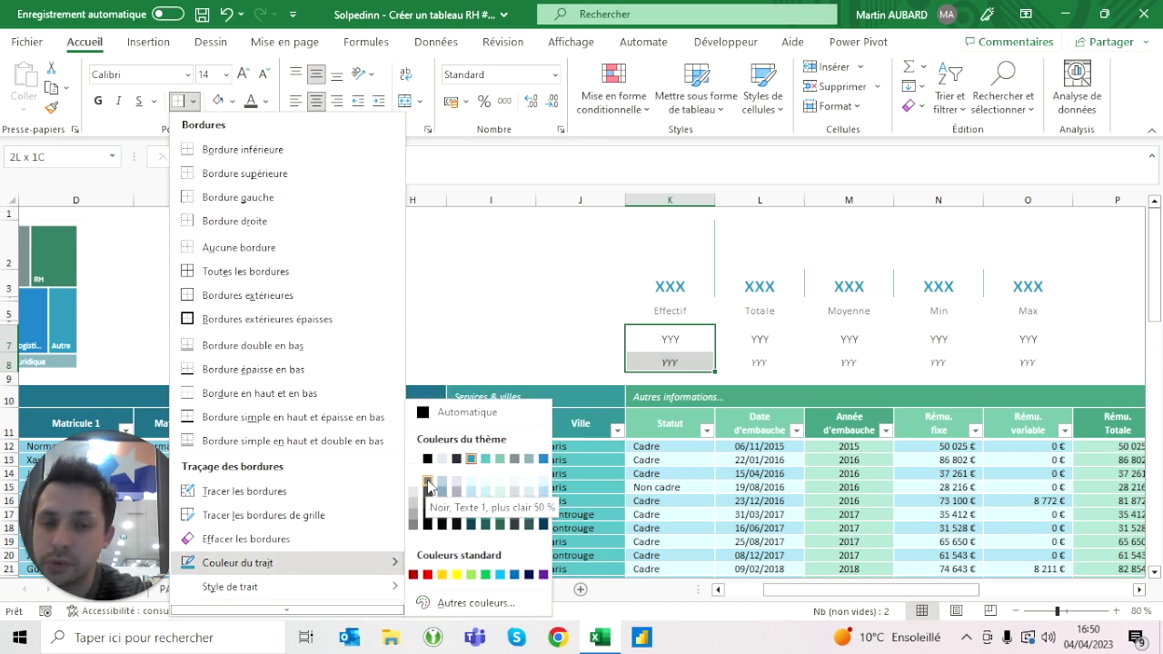
pyautogui.click(428, 488)
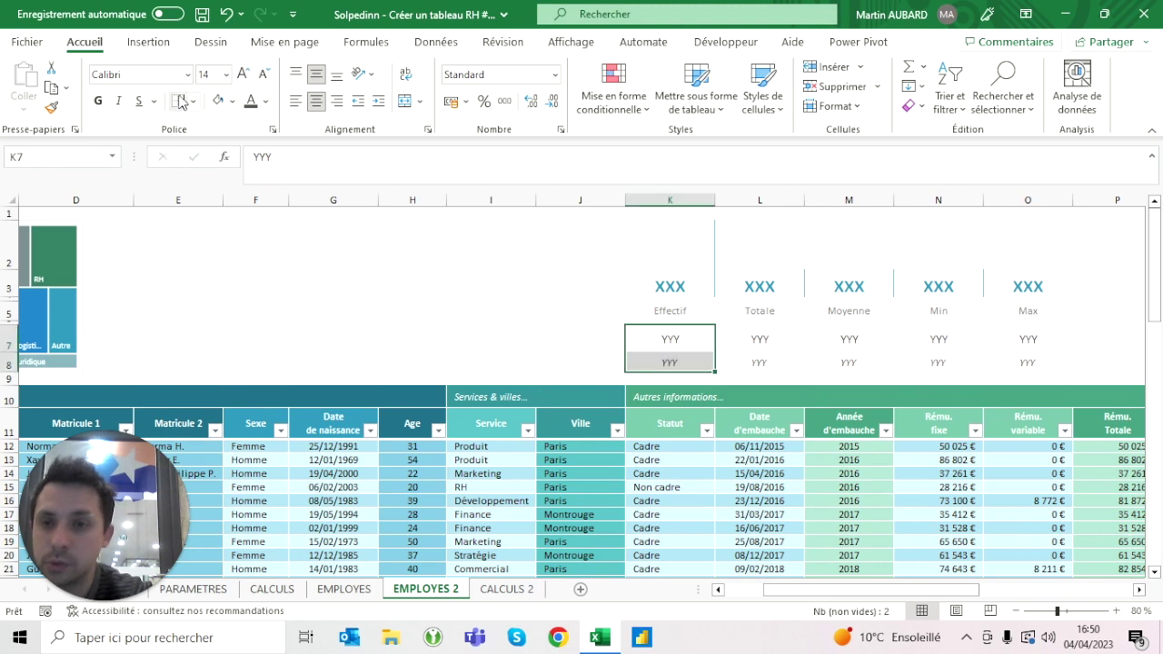
pyautogui.hotkey('shift', 'Right')
pyautogui.hotkey('shift', 'Right')
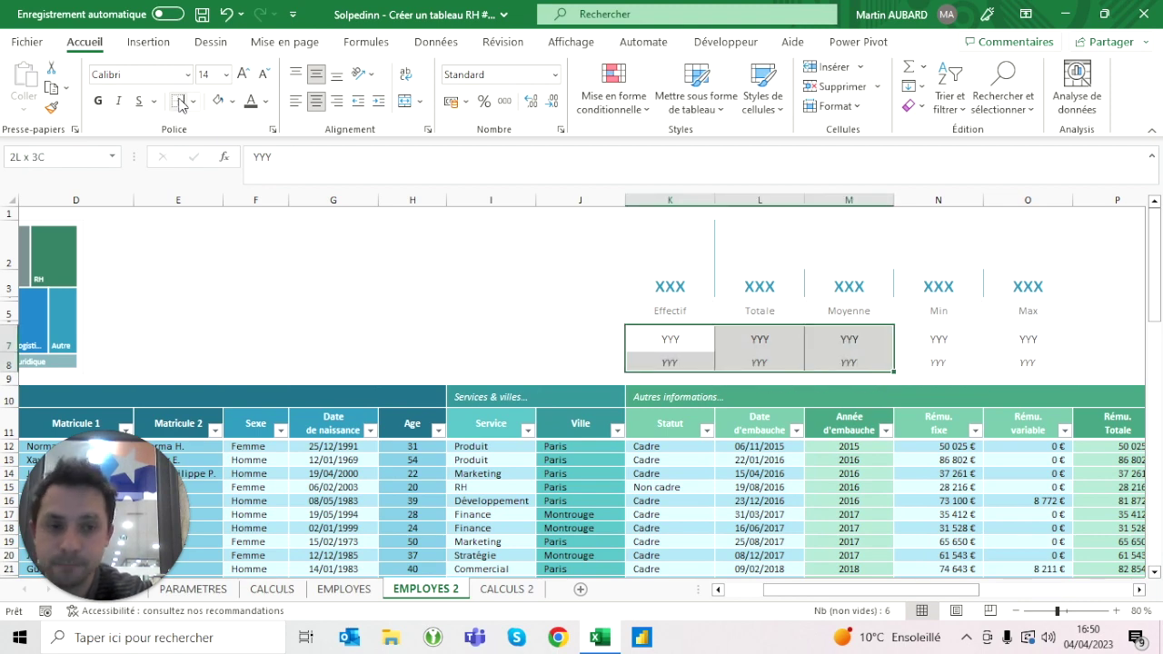
pyautogui.hotkey('shift', 'Right')
pyautogui.click(181, 103)
pyautogui.press('Left')
pyautogui.press('Left')
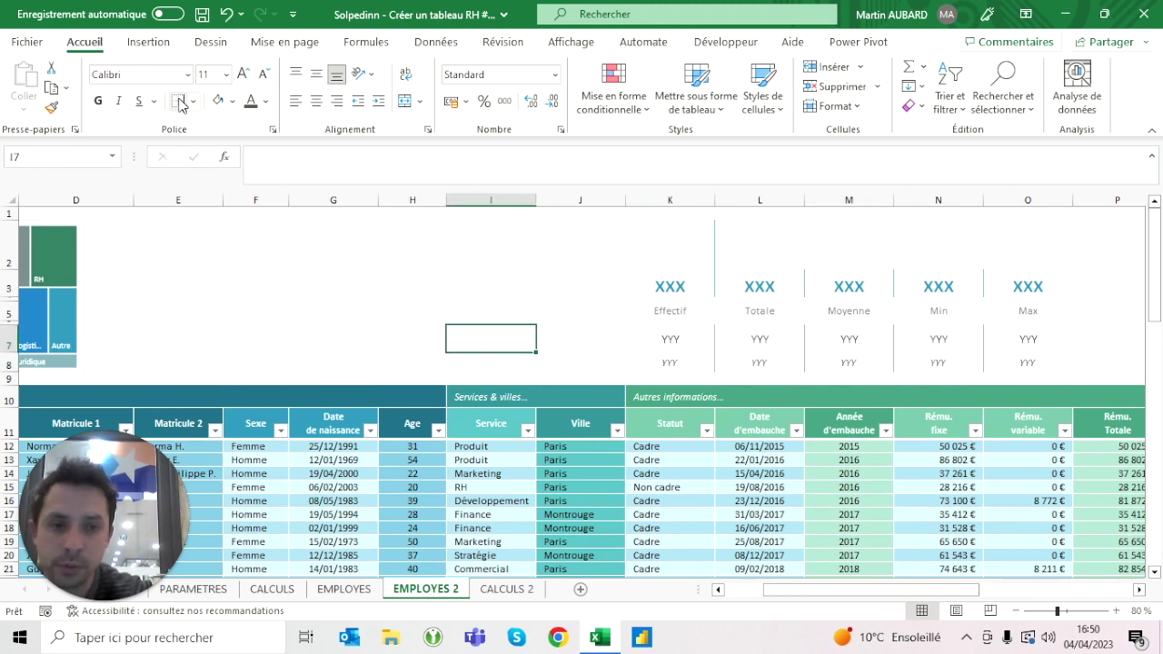
pyautogui.press('Left')
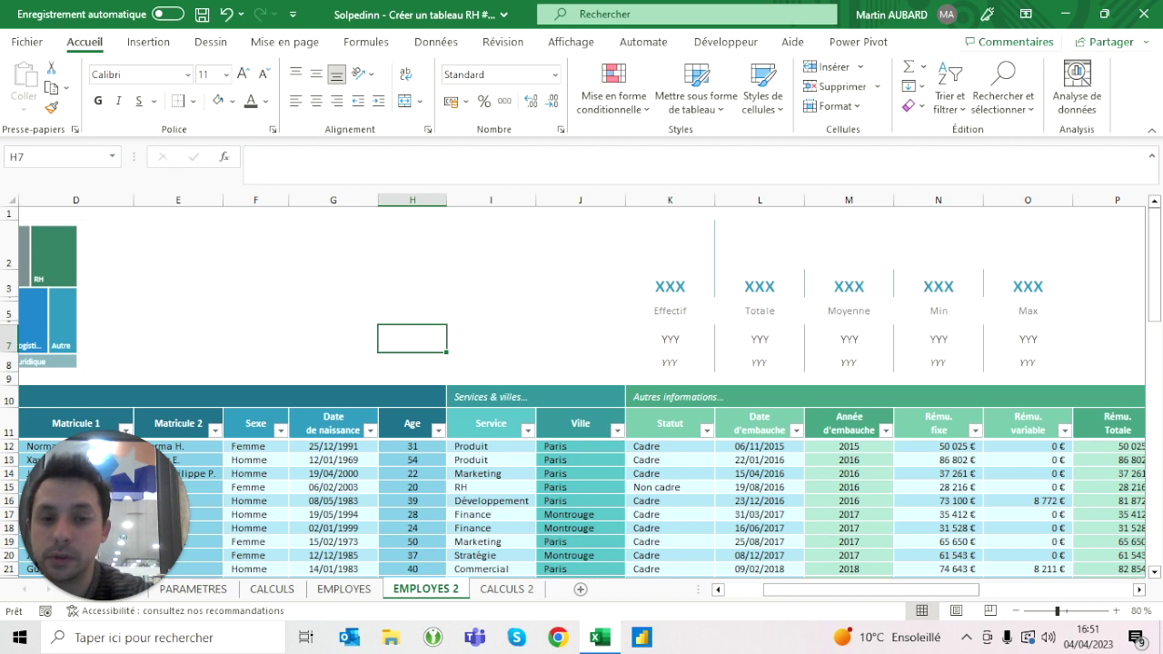
pyautogui.click(670, 339)
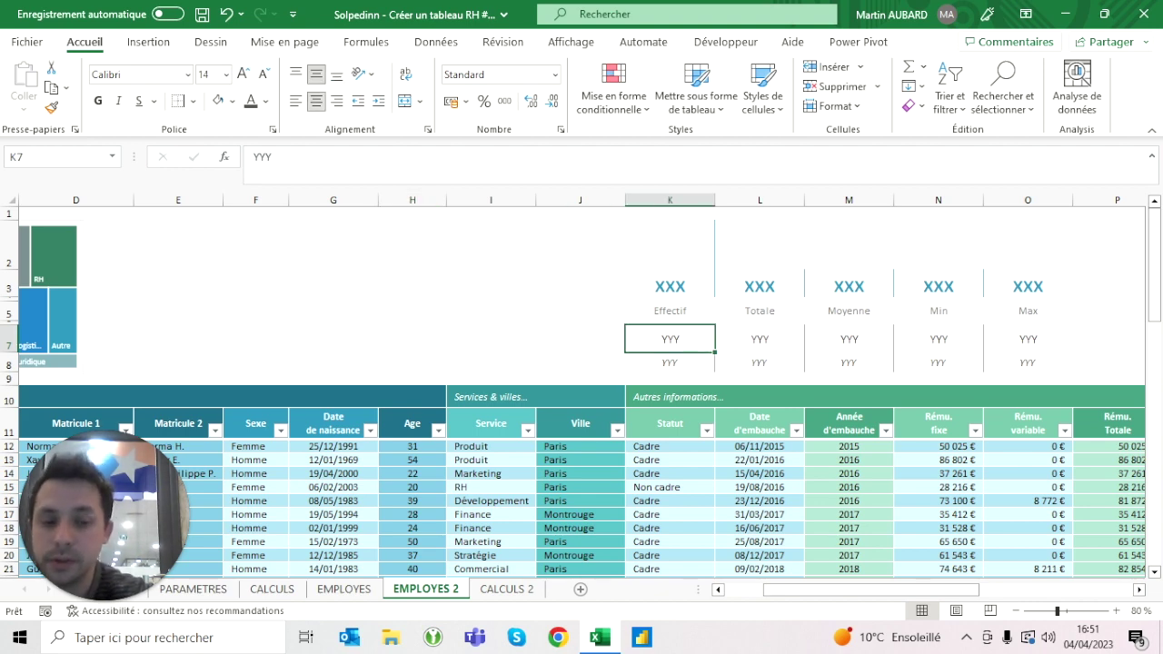
# Count the Matricule 1 column in K7 with =NBVAL so it shows 68, then check EMPLOYES.
pyautogui.write('=')
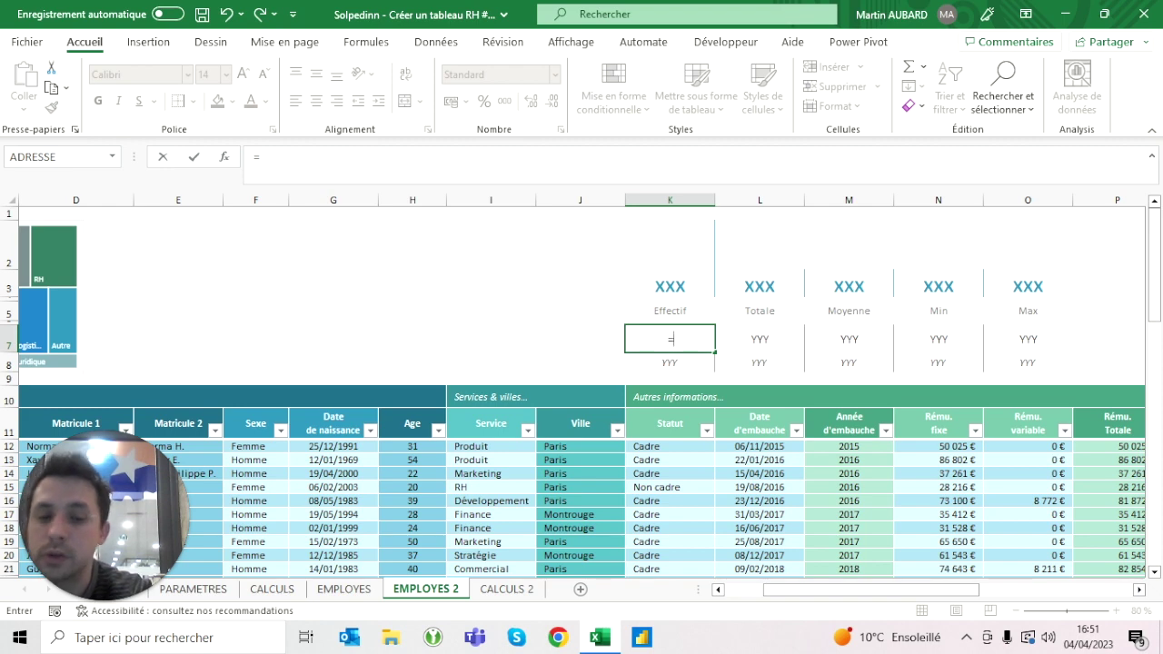
pyautogui.write('nbval(')
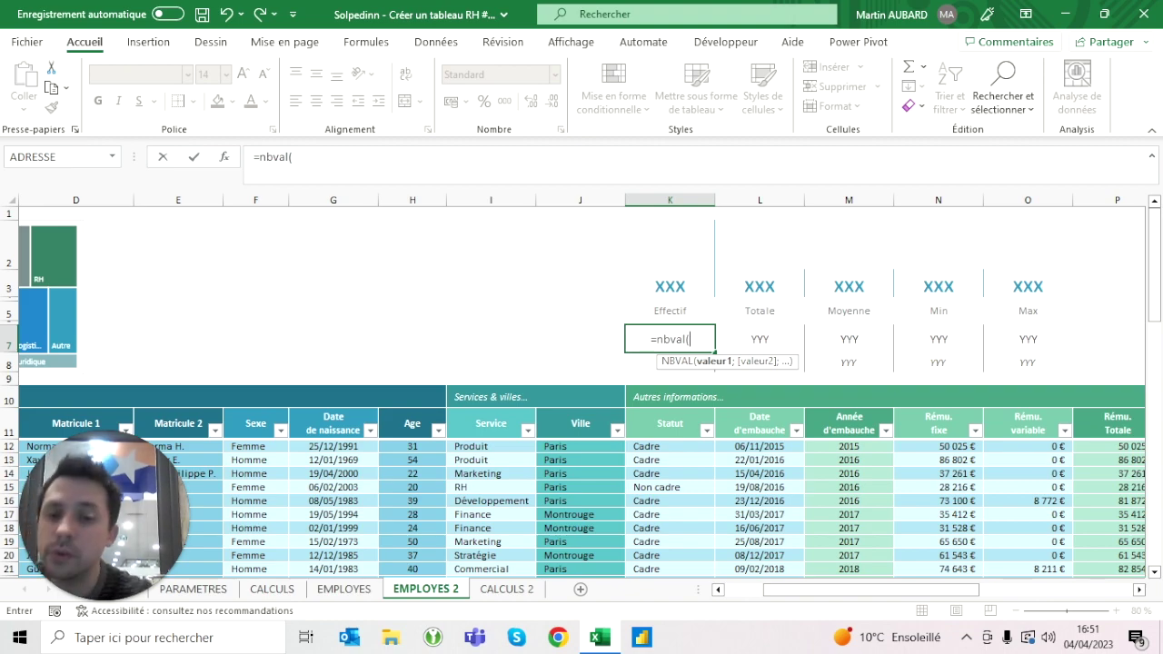
pyautogui.hscroll(-3, 581, 391)
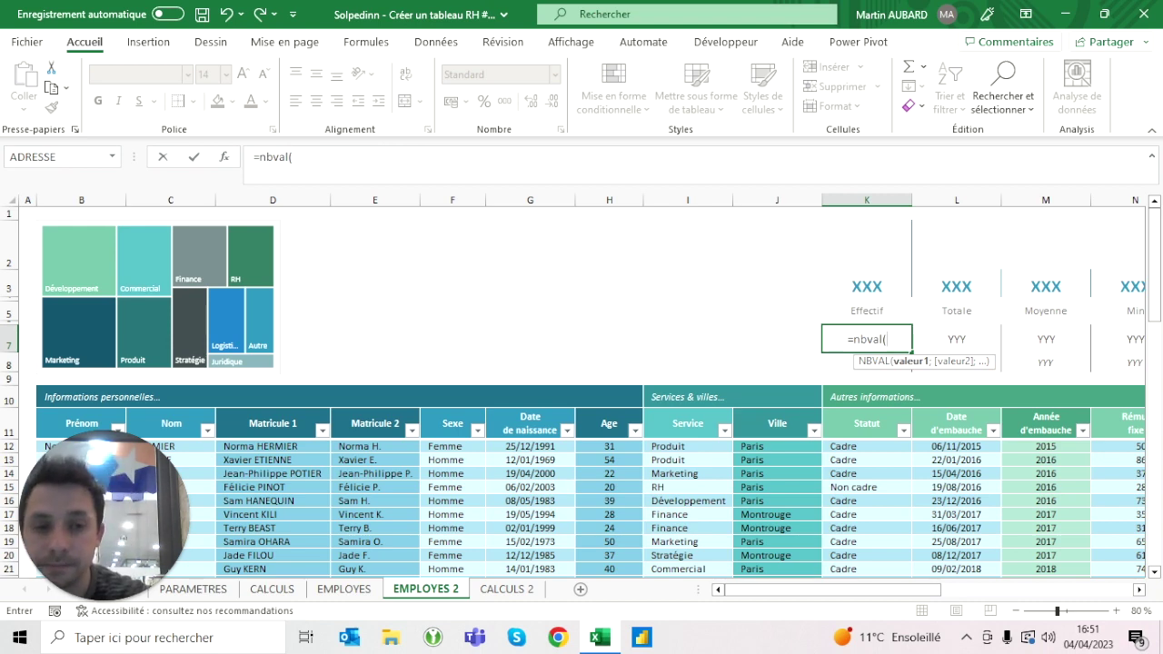
pyautogui.click(273, 416)
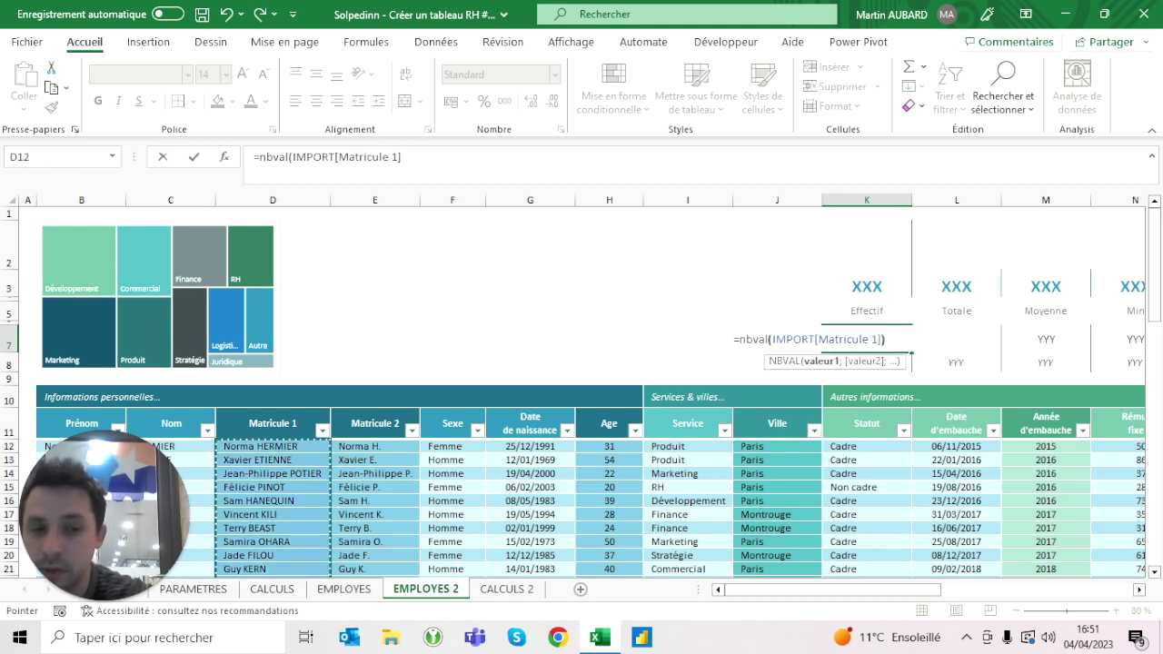
pyautogui.press('Return')
pyautogui.click(867, 338)
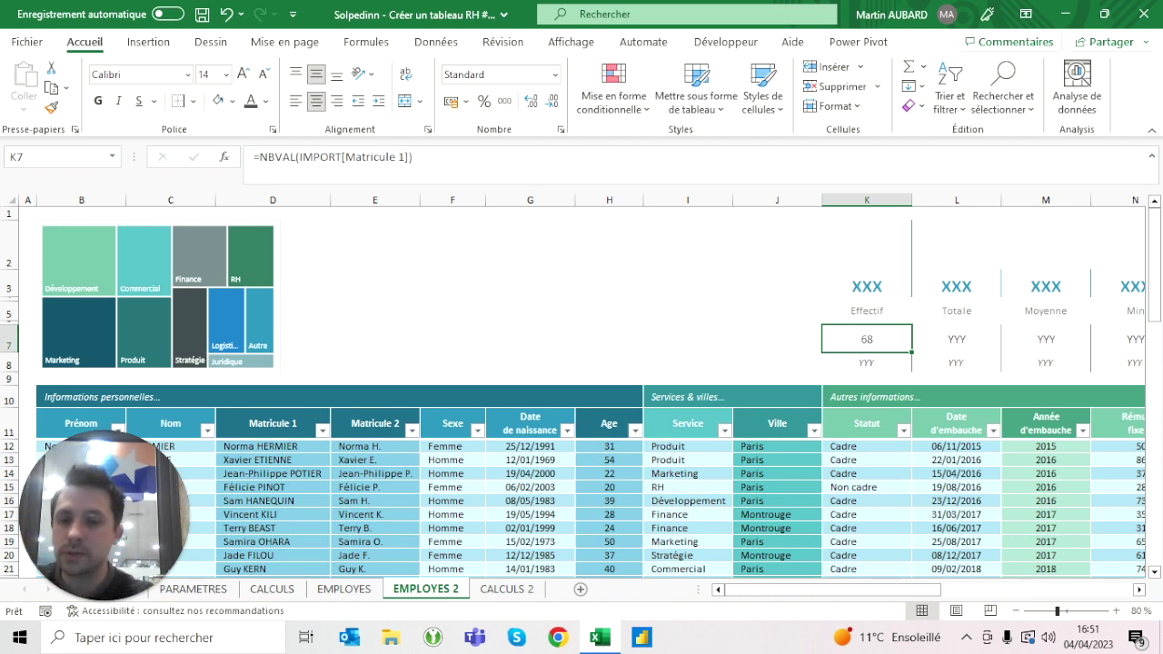
pyautogui.click(344, 589)
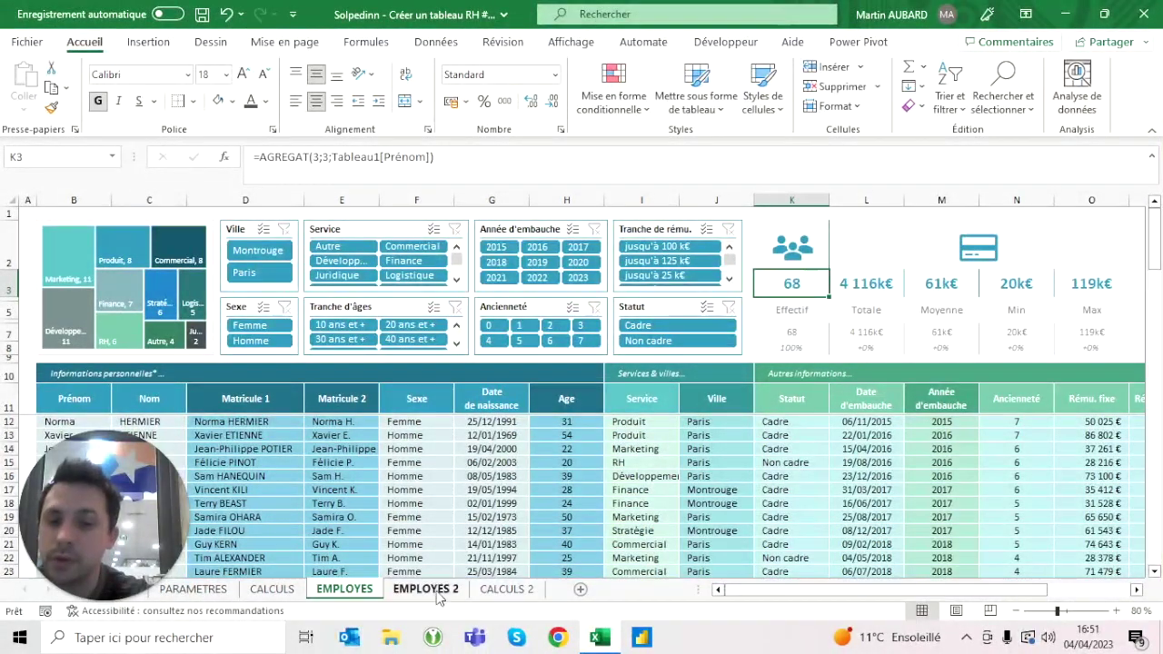
# Colour the text of the K7:O8 KPI value cells light grey.
pyautogui.click(431, 591)
pyautogui.hscroll(2, 581, 363)
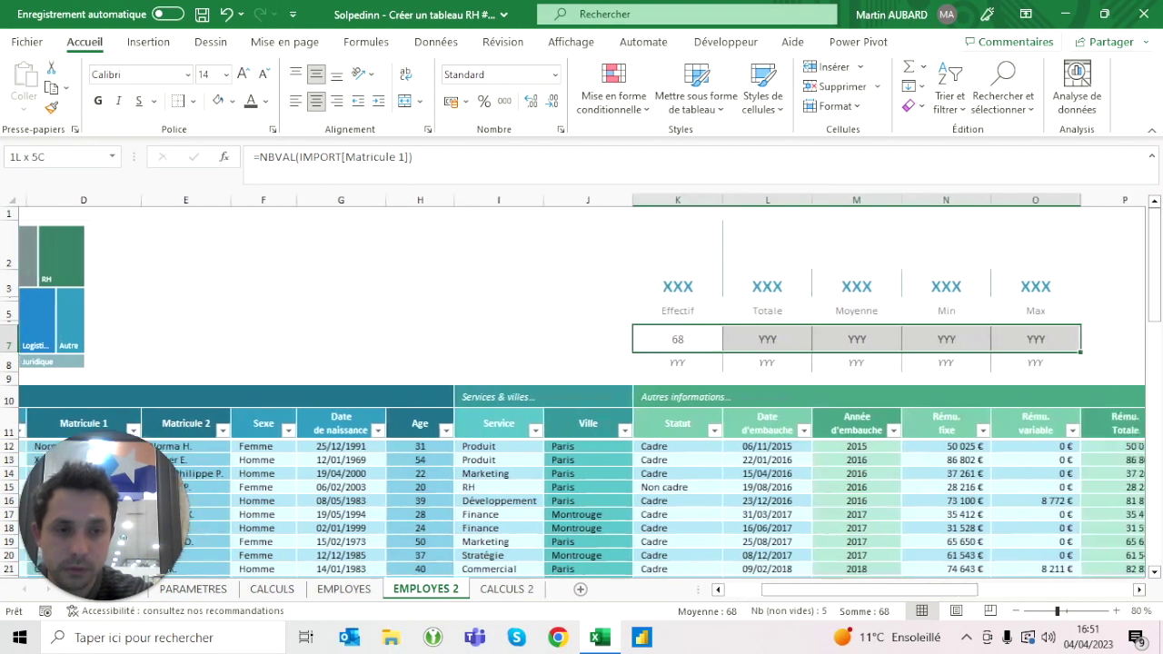
pyautogui.moveTo(669, 339); pyautogui.dragTo(1027, 362)
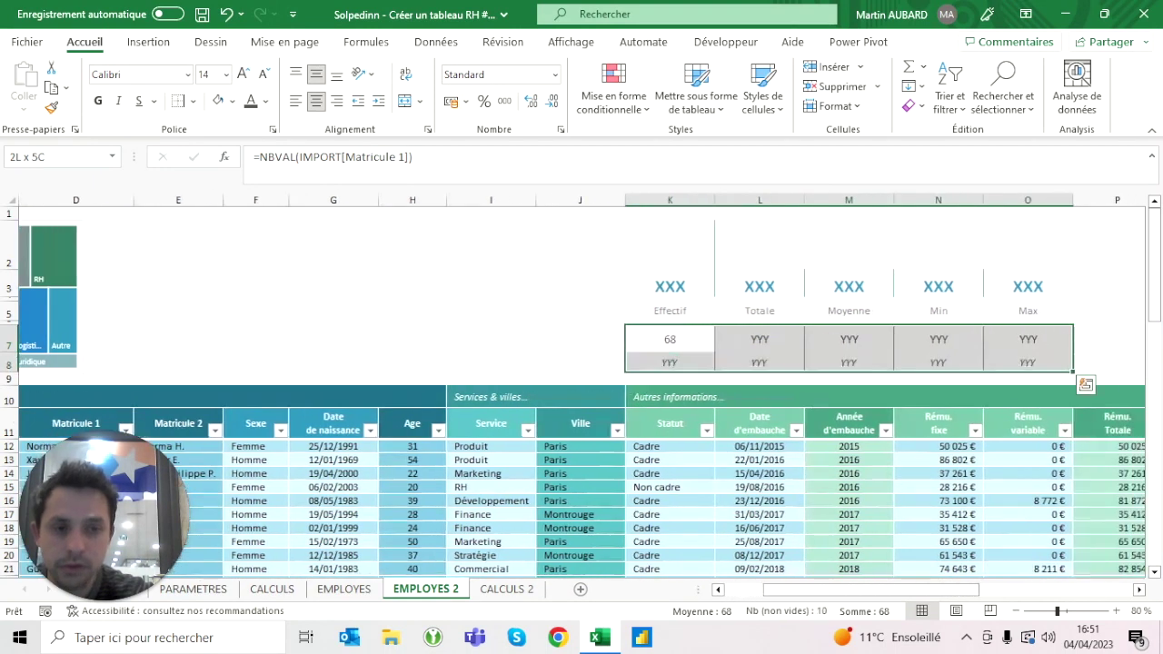
pyautogui.click(266, 102)
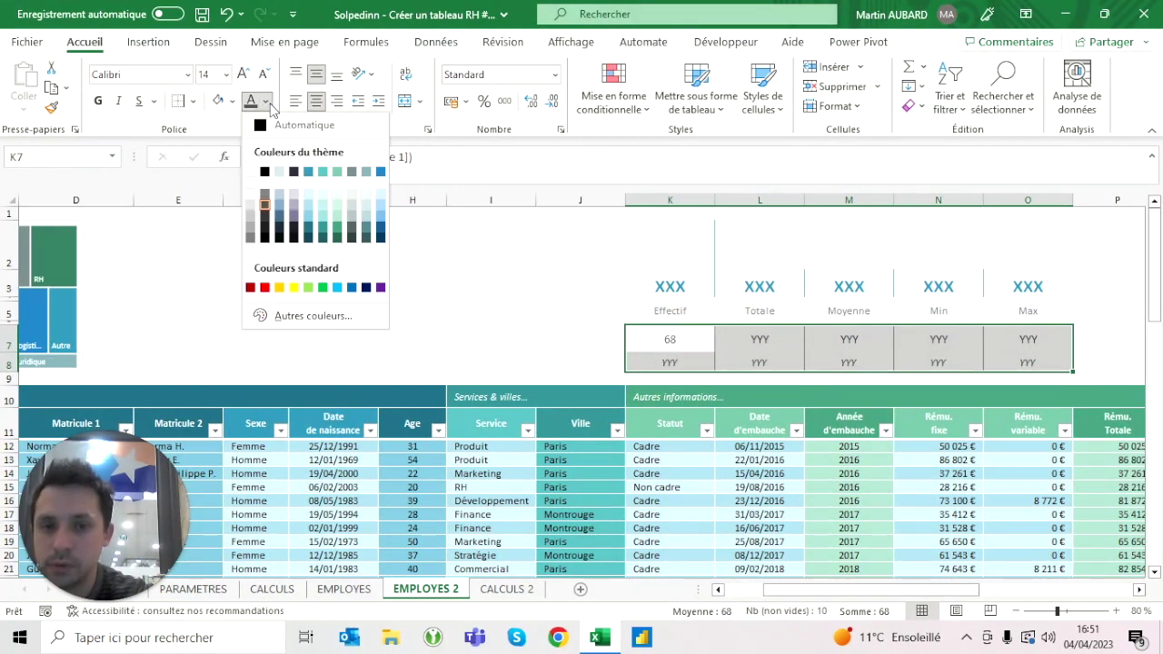
pyautogui.click(264, 194)
pyautogui.click(670, 339)
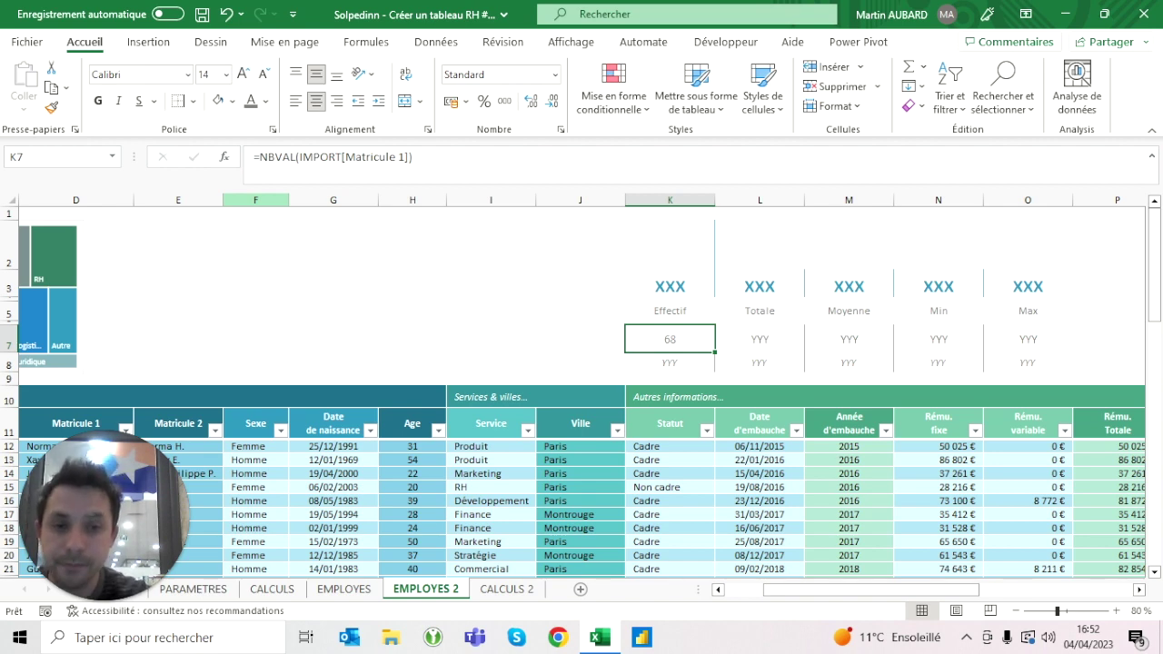
pyautogui.click(759, 338)
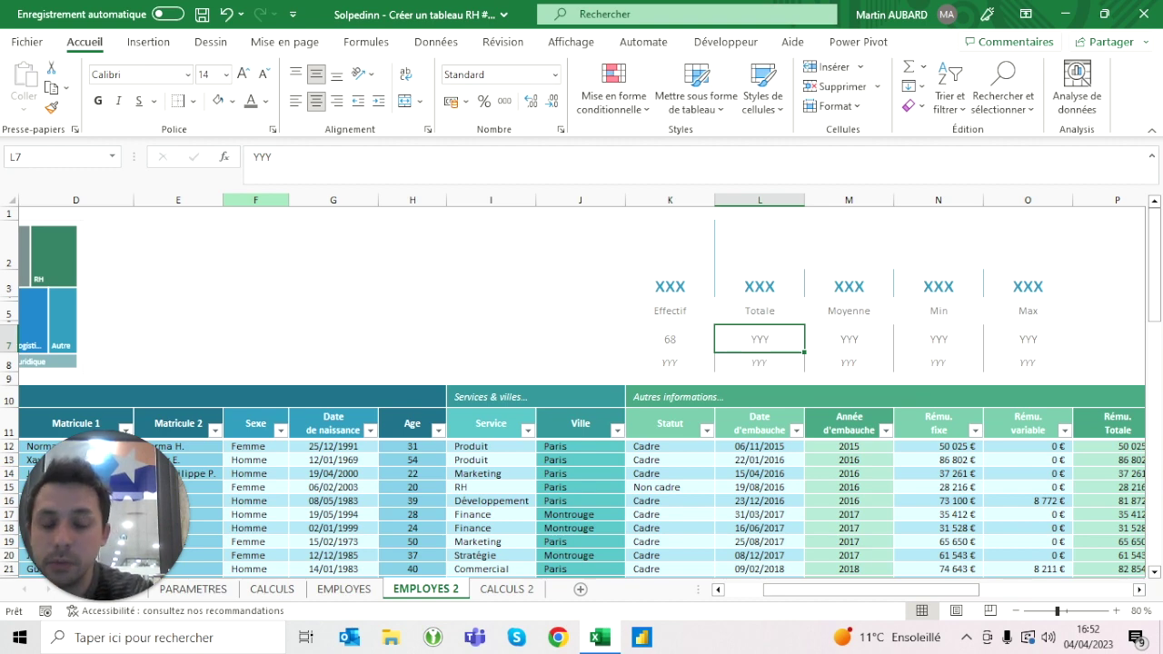
# Sum the Rému. Totale column in L7 with =SOMME, showing 4 115 719 €, and compare with EMPLOYES.
pyautogui.write('=somme(')
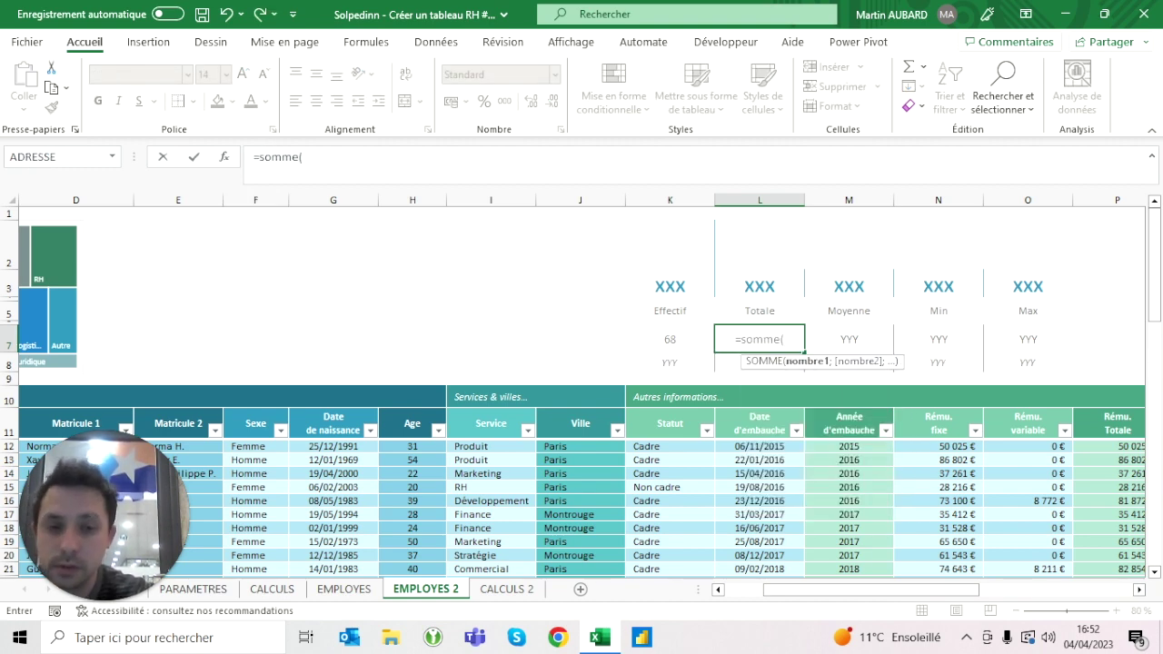
pyautogui.hscroll(1, 582, 391)
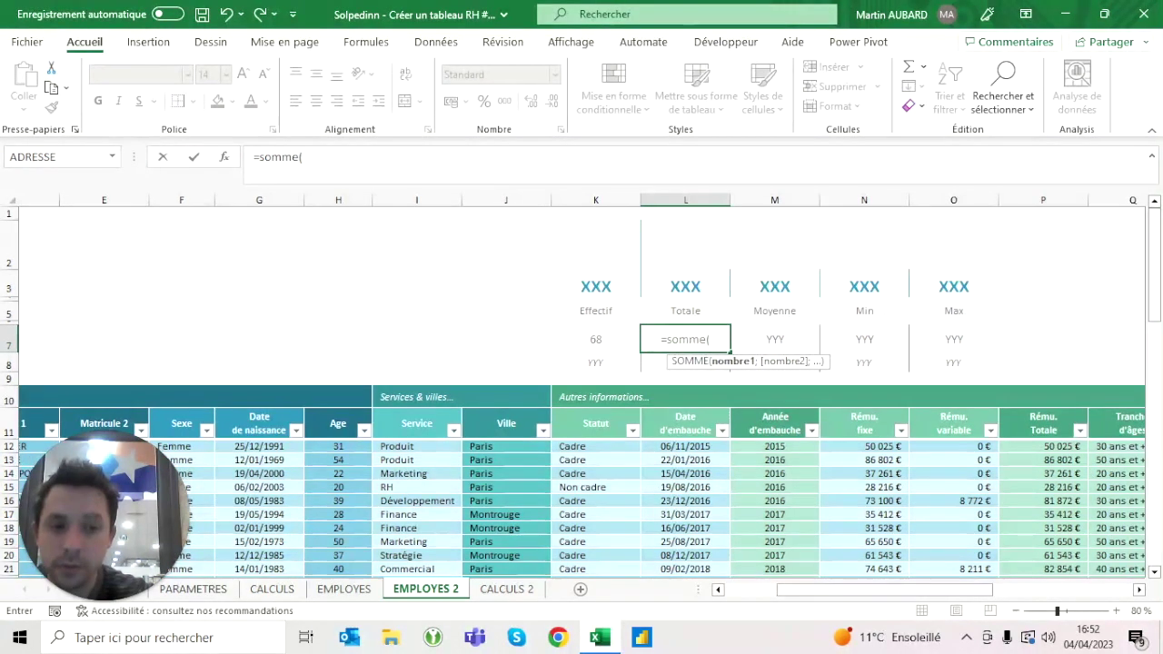
pyautogui.click(1043, 411)
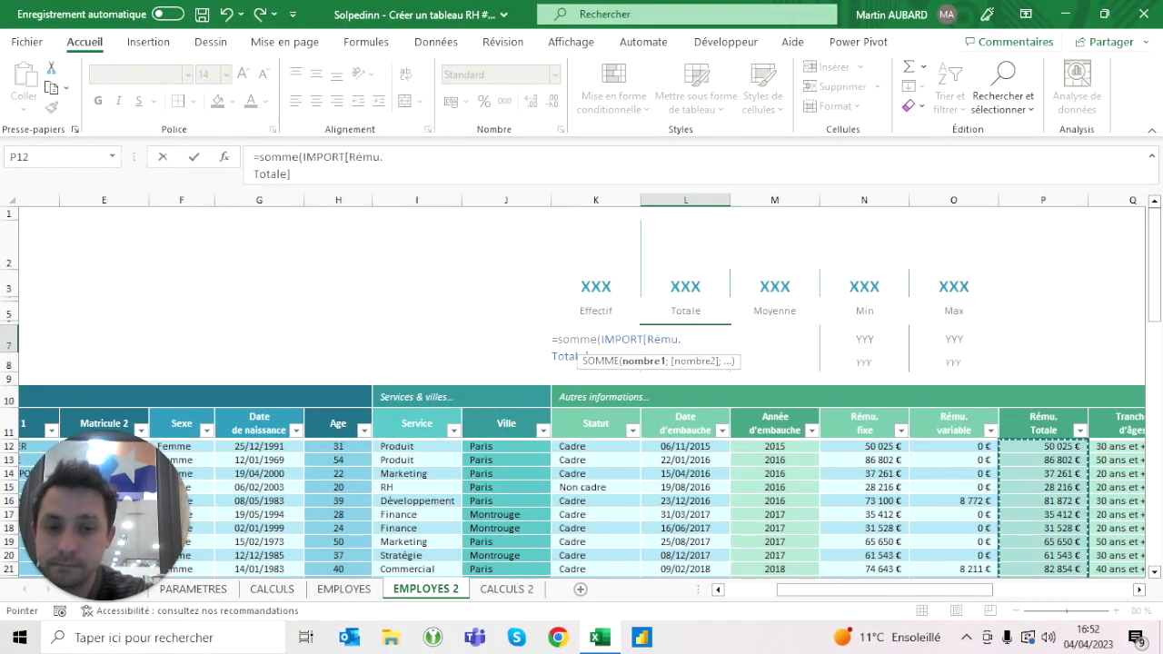
pyautogui.write(')')
pyautogui.hotkey('ctrl', 'Return')
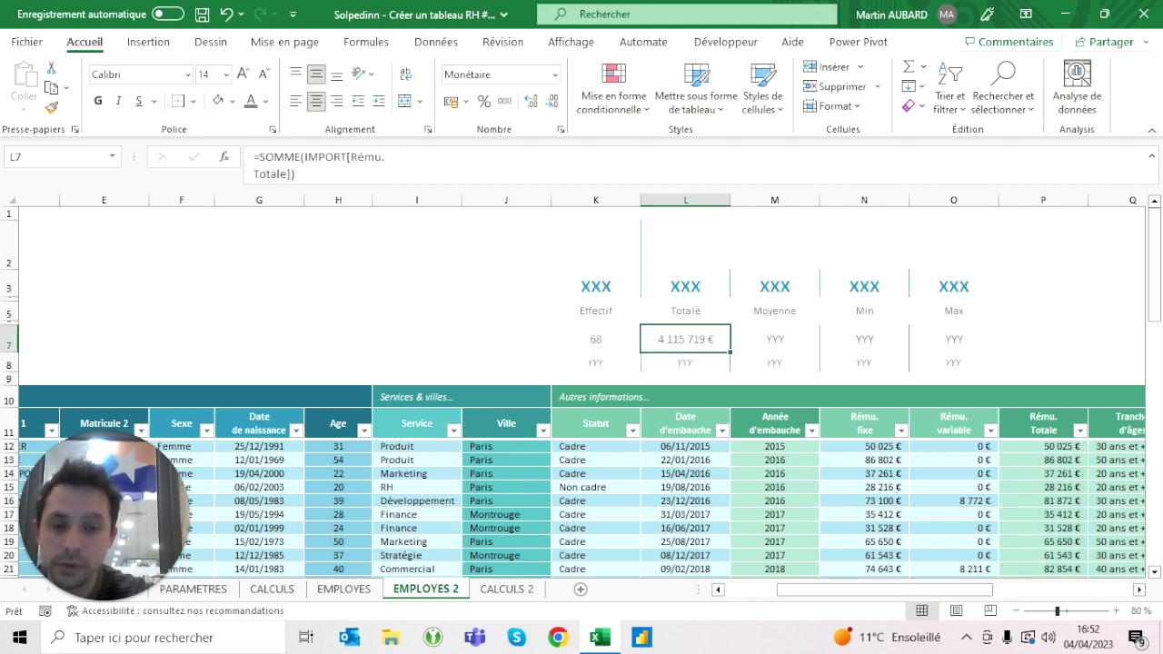
pyautogui.click(343, 589)
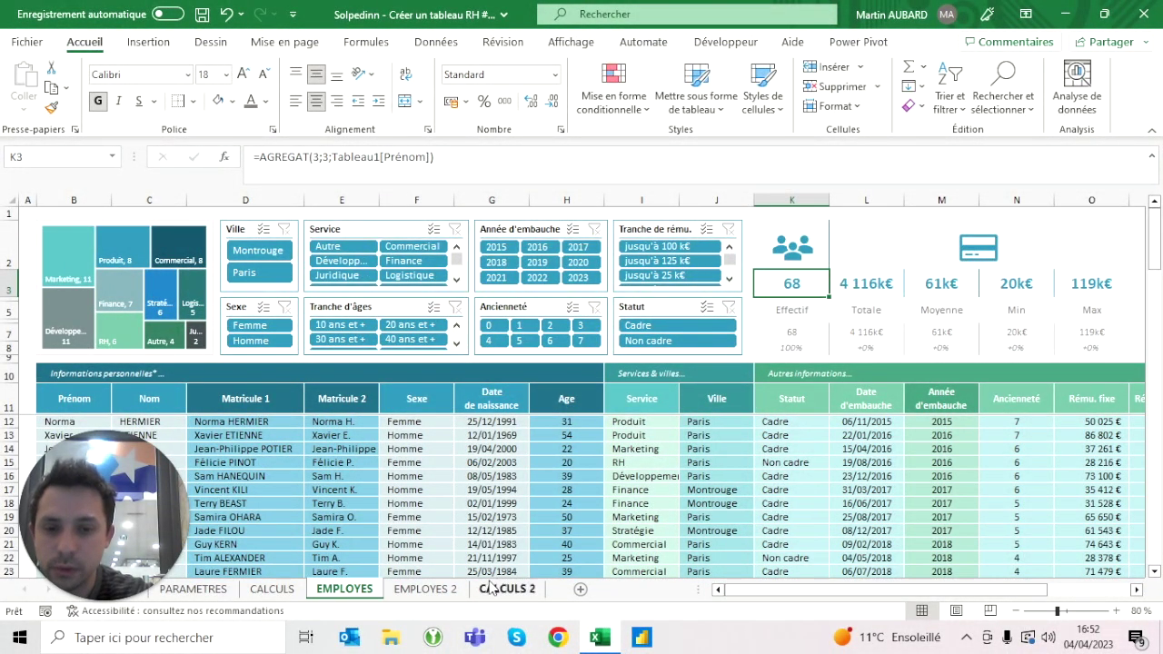
pyautogui.click(426, 589)
# Average the Rému. Totale column in M7 with =MOYENNE.
pyautogui.press('Right')
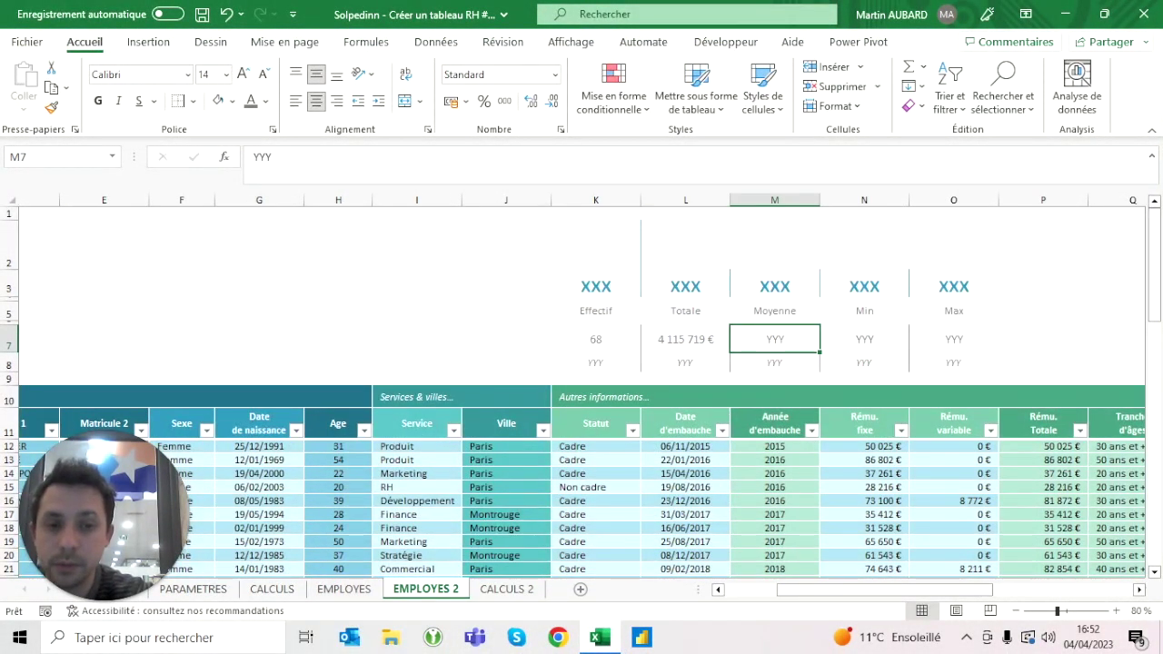
pyautogui.write('=')
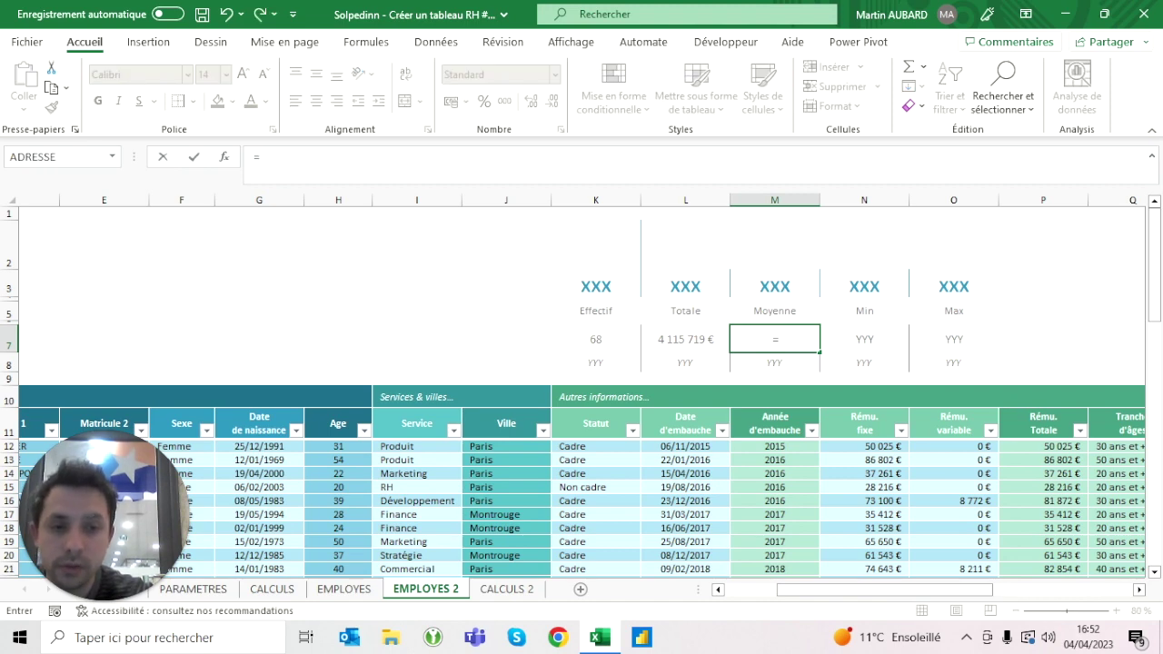
pyautogui.write('moyn')
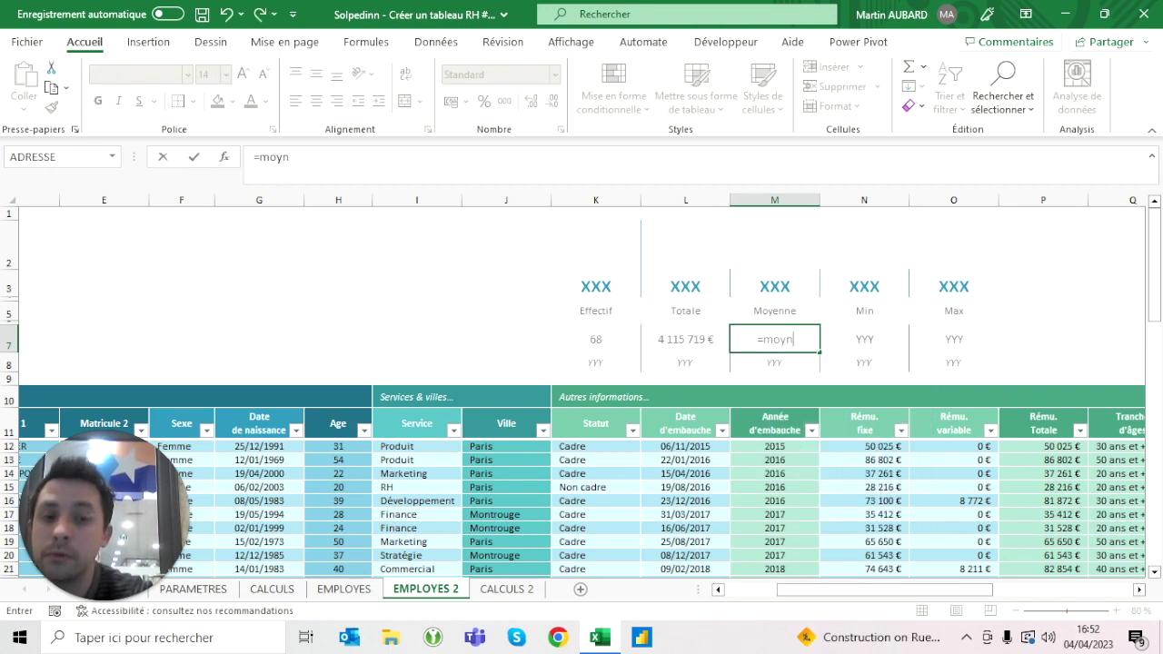
pyautogui.press('BackSpace')
pyautogui.write('enne')
pyautogui.press('Tab')
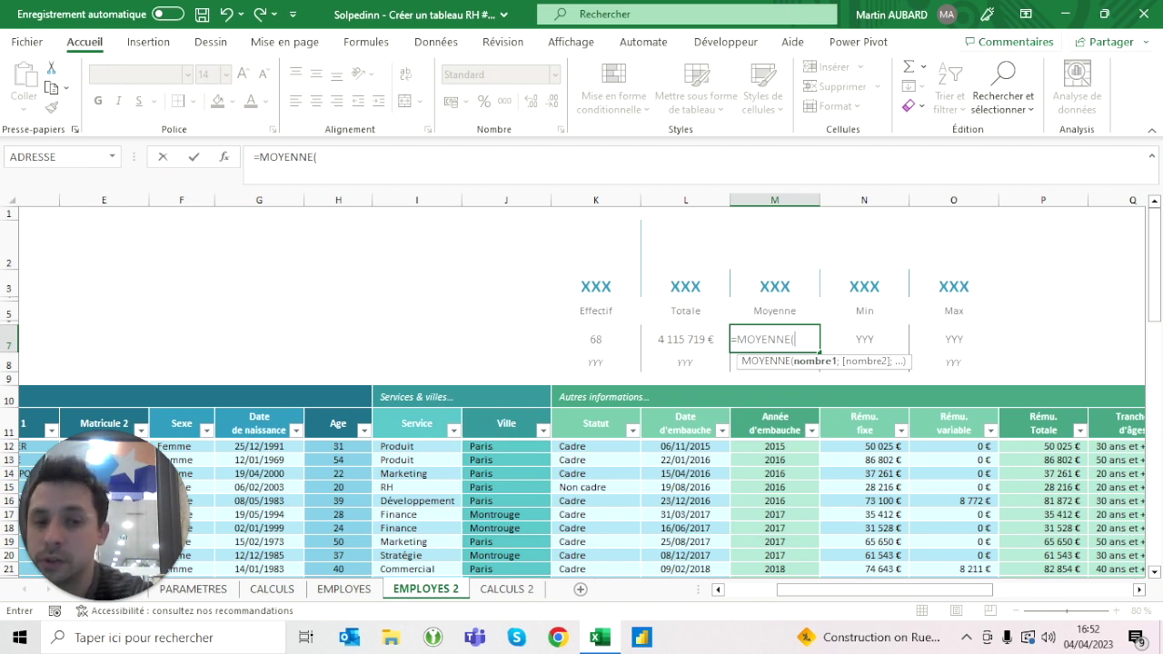
pyautogui.click(1043, 414)
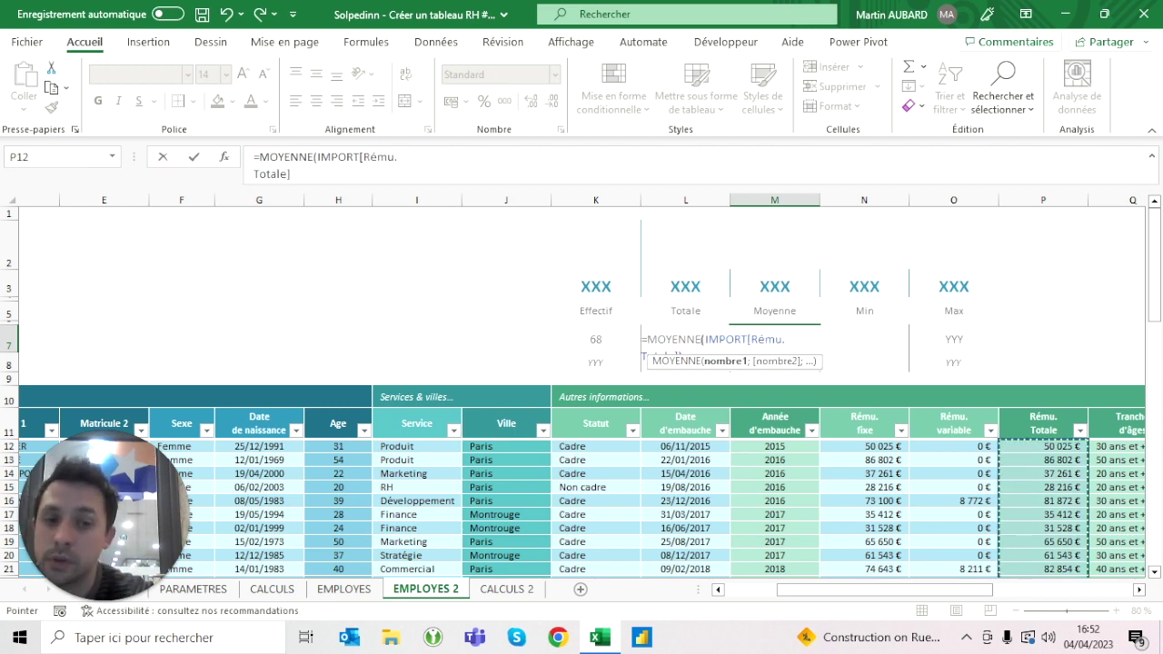
pyautogui.press('Return')
# Format M7 as currency with no decimals so it reads 60 525 €.
pyautogui.click(774, 338)
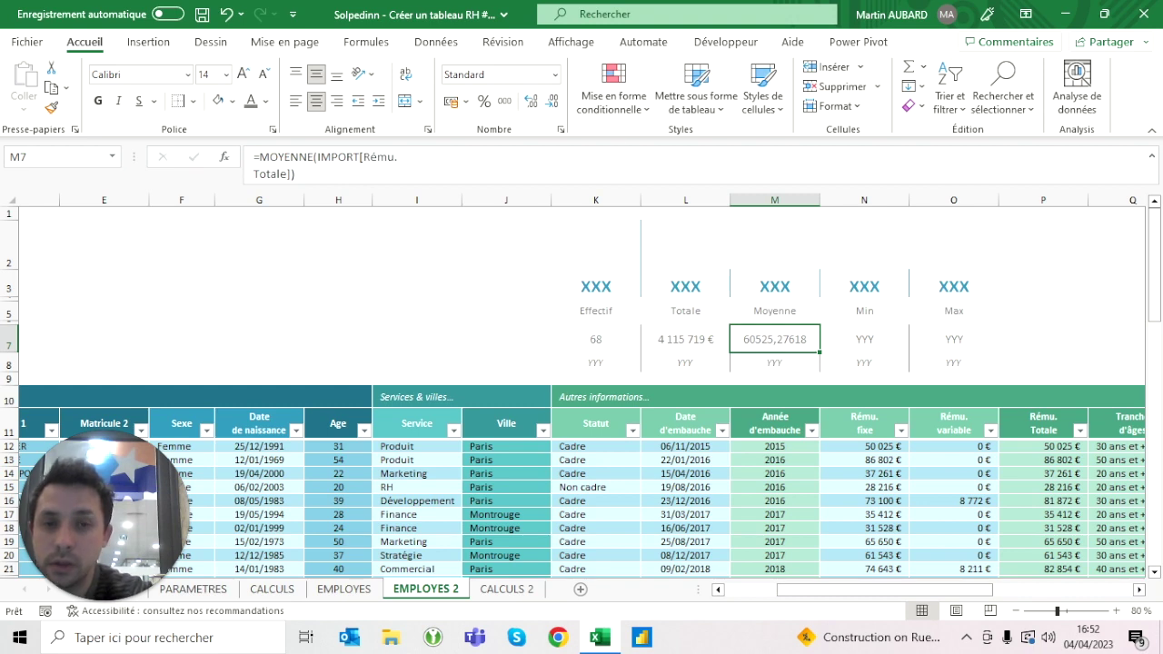
pyautogui.click(554, 80)
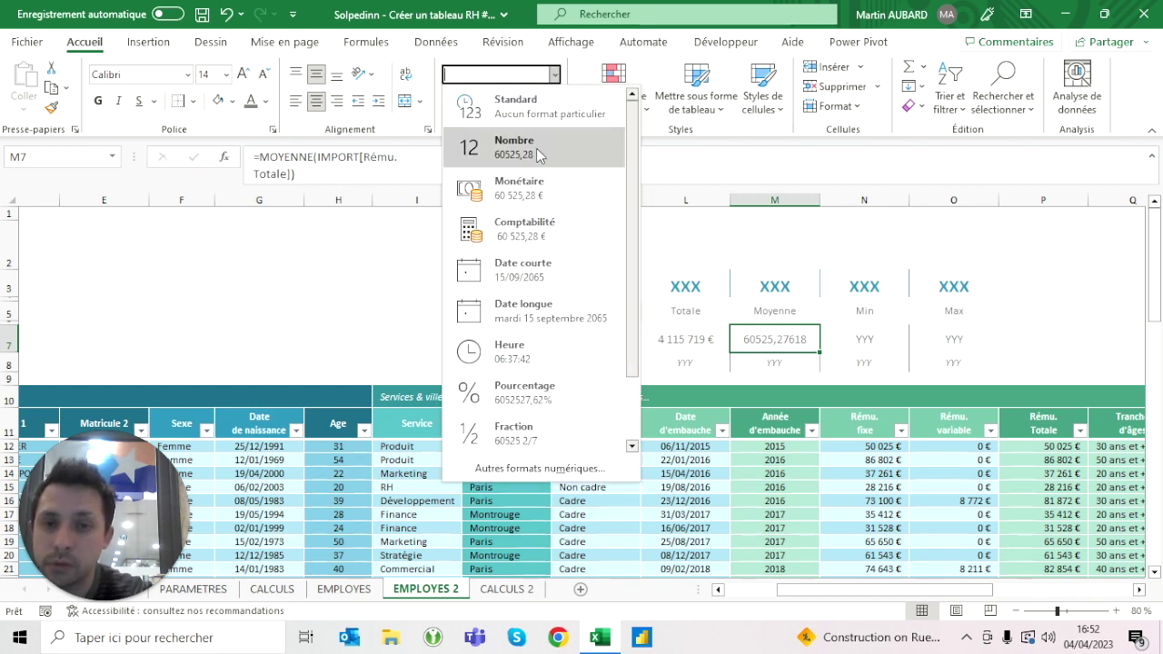
pyautogui.click(541, 180)
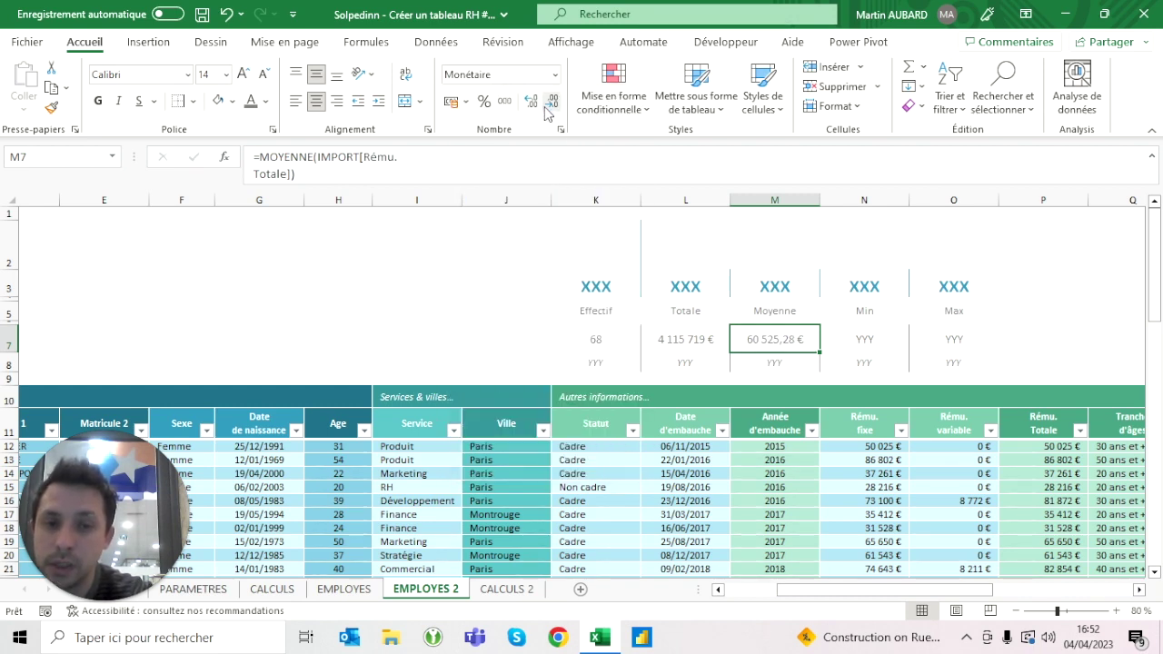
pyautogui.click(551, 106)
pyautogui.click(551, 105)
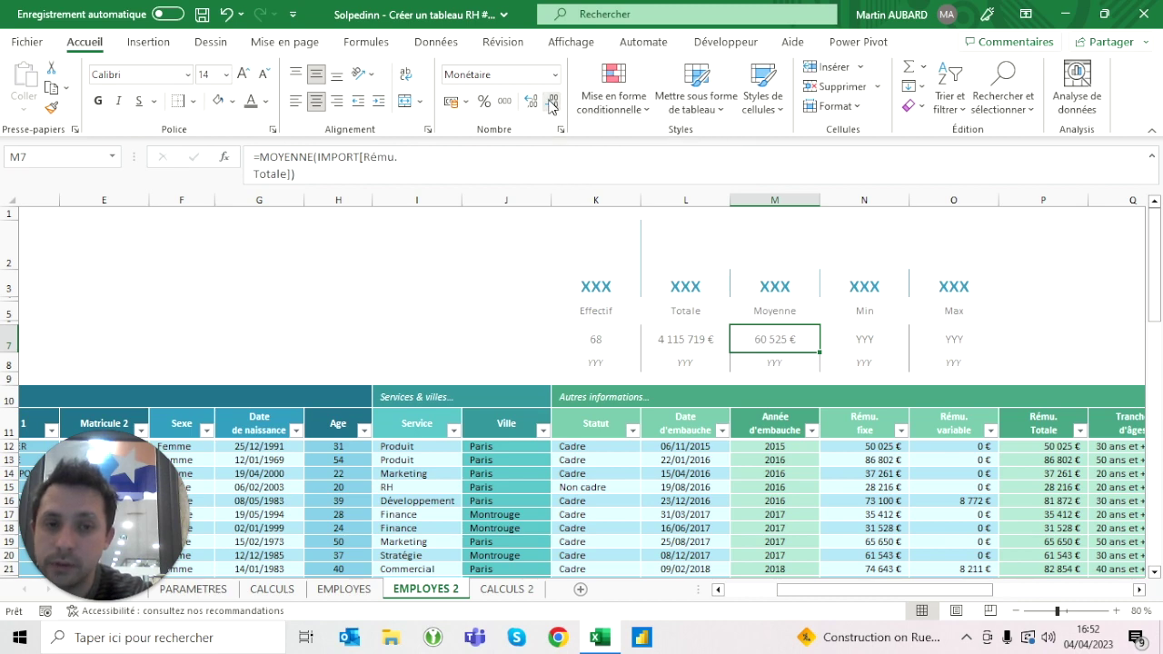
pyautogui.press('Right')
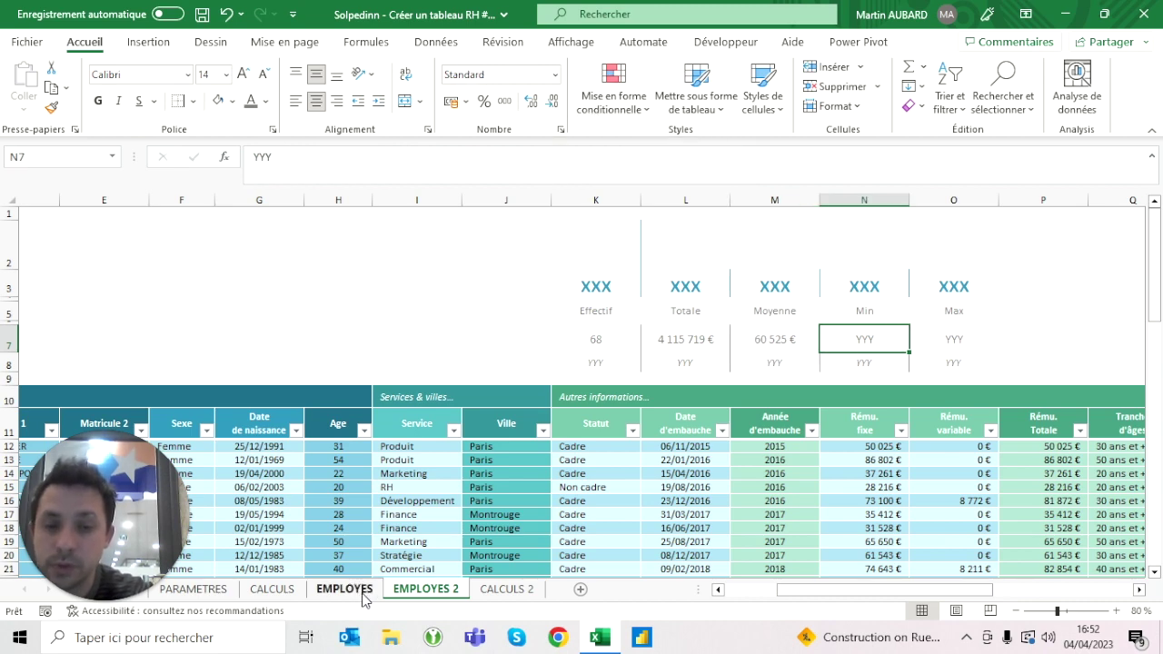
pyautogui.click(362, 592)
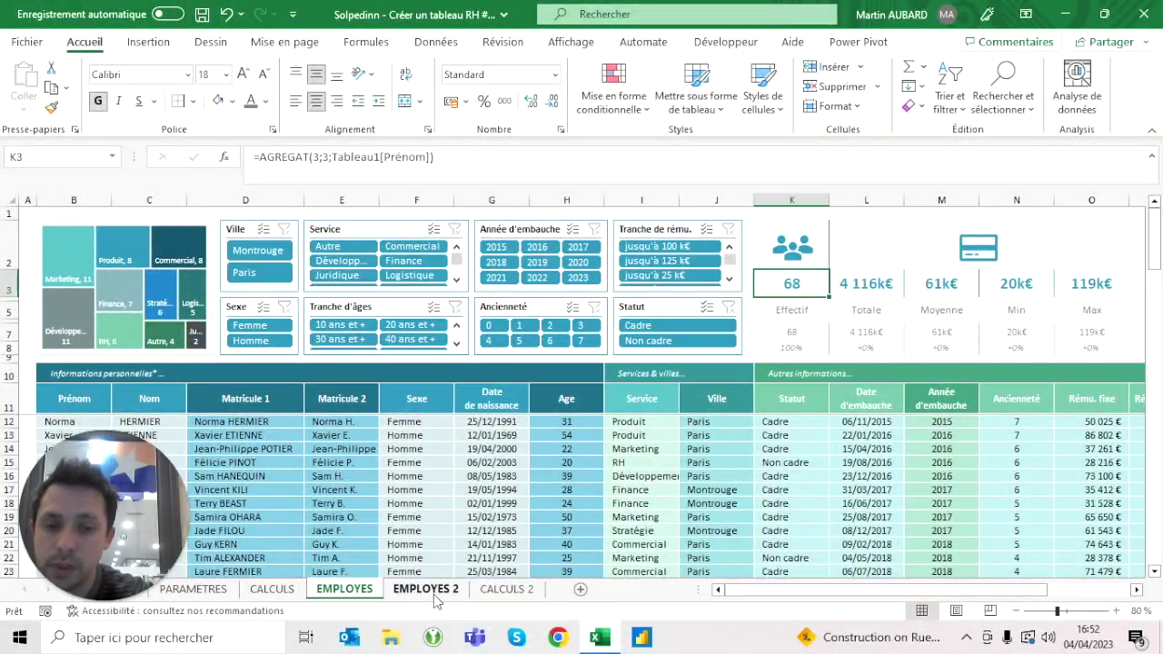
# Enter =MIN and =MAX of the Rému. Totale column in N7 and O7.
pyautogui.click(432, 590)
pyautogui.write('=min(')
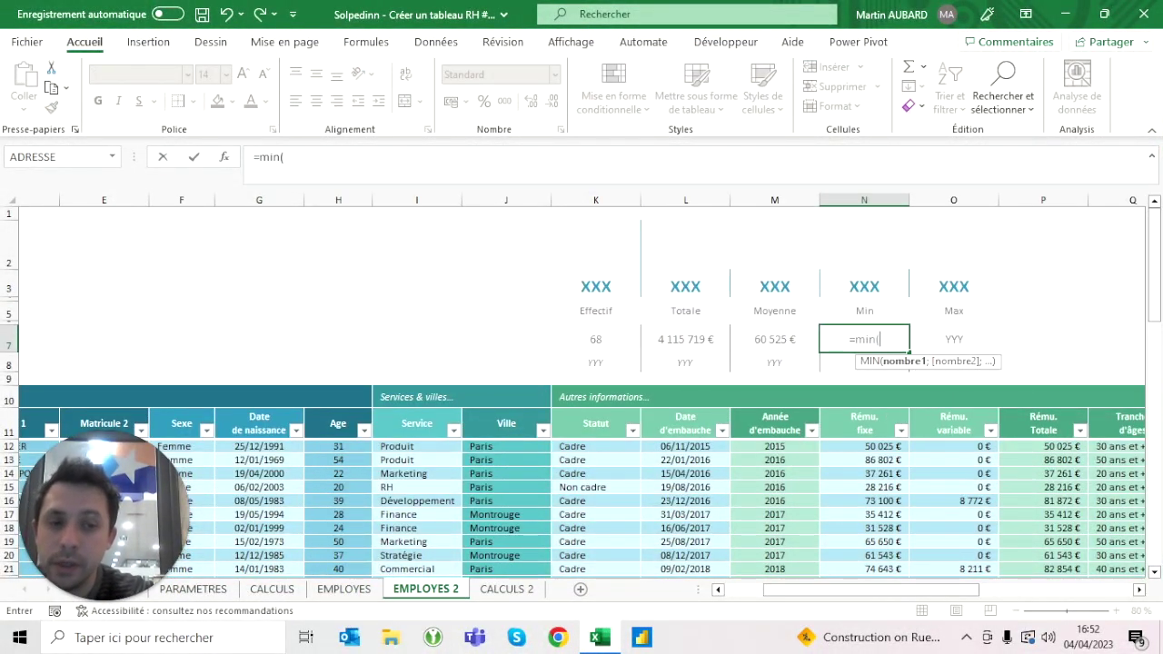
pyautogui.click(1043, 416)
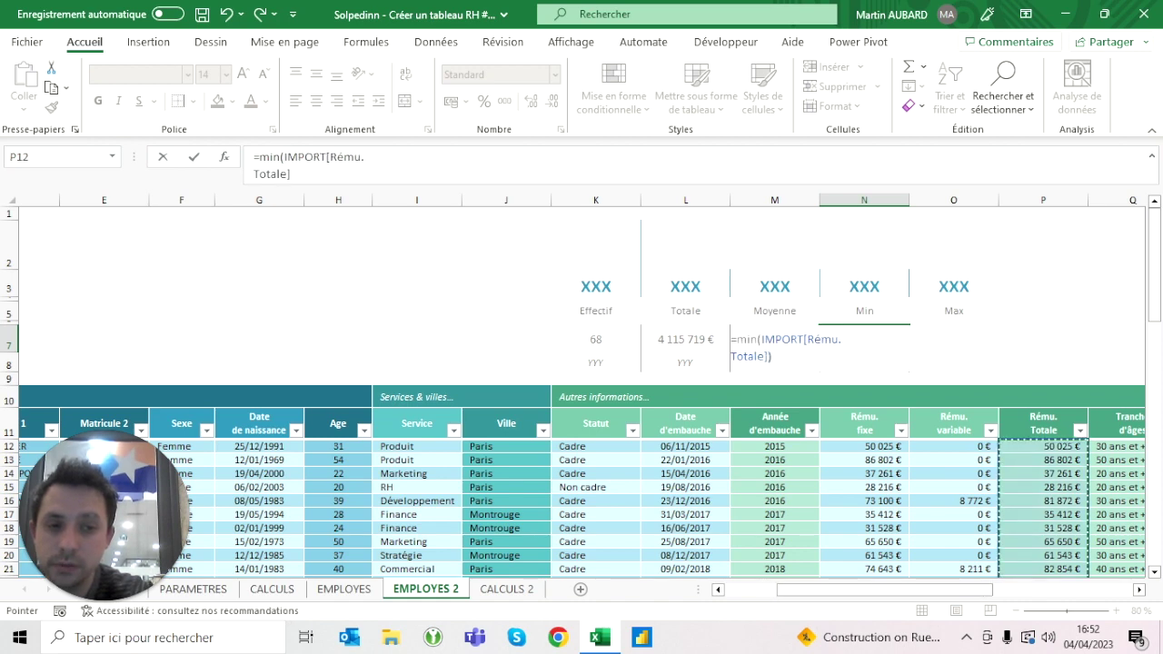
pyautogui.hotkey('ctrl', 'Return')
pyautogui.press('Right')
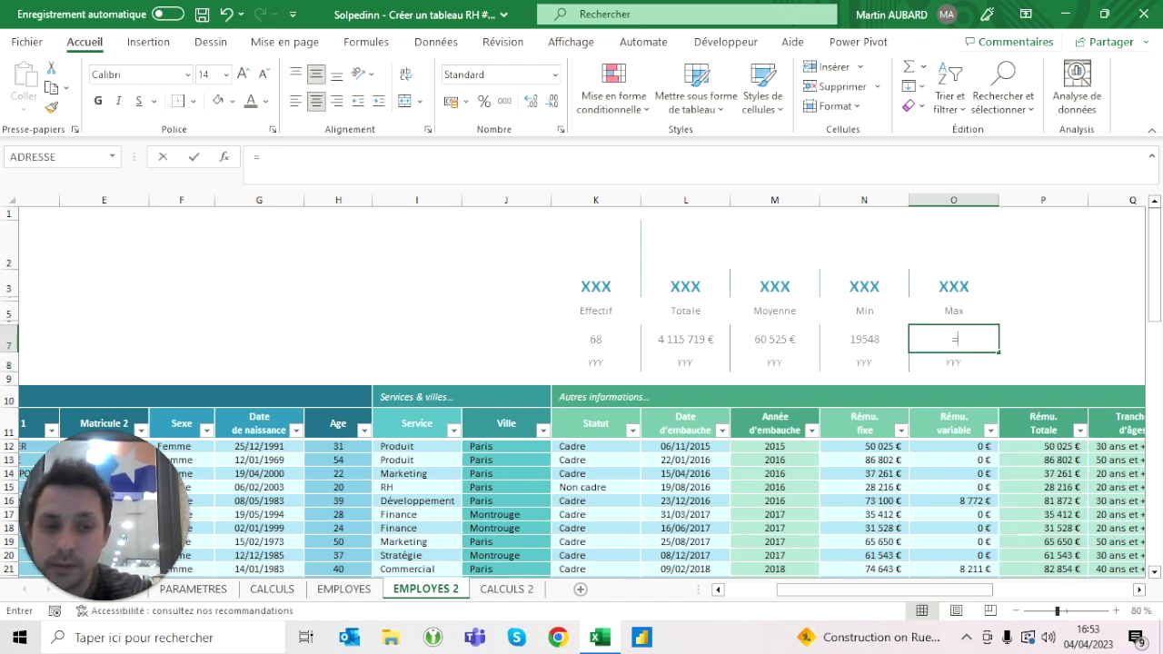
pyautogui.write('=max(')
pyautogui.click(1042, 416)
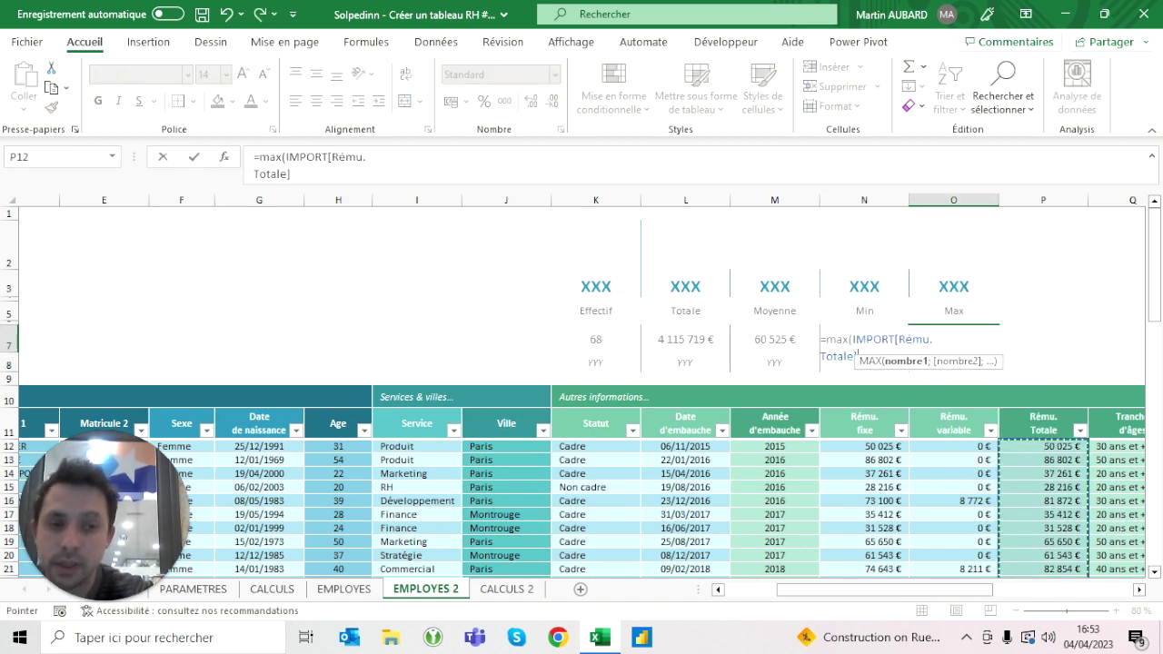
pyautogui.hotkey('ctrl', 'Return')
# Format N7:O7 as currency, showing 19 548 € and 118 669 €, and review the row 7 KPIs.
pyautogui.hotkey('shift', 'Left')
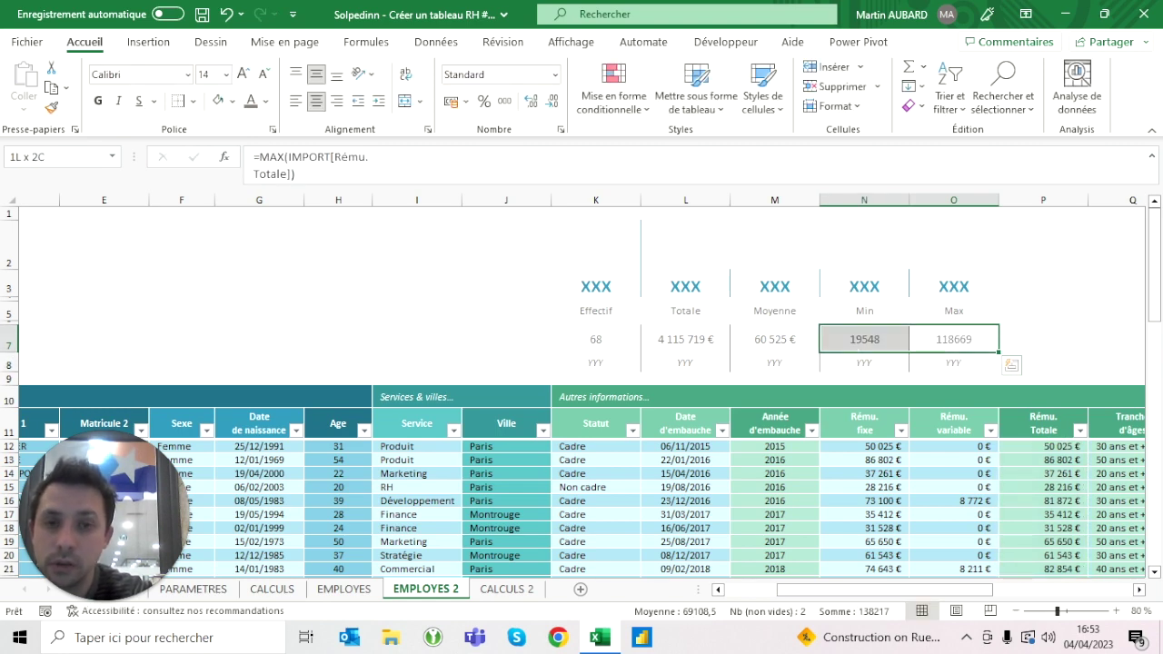
pyautogui.click(554, 74)
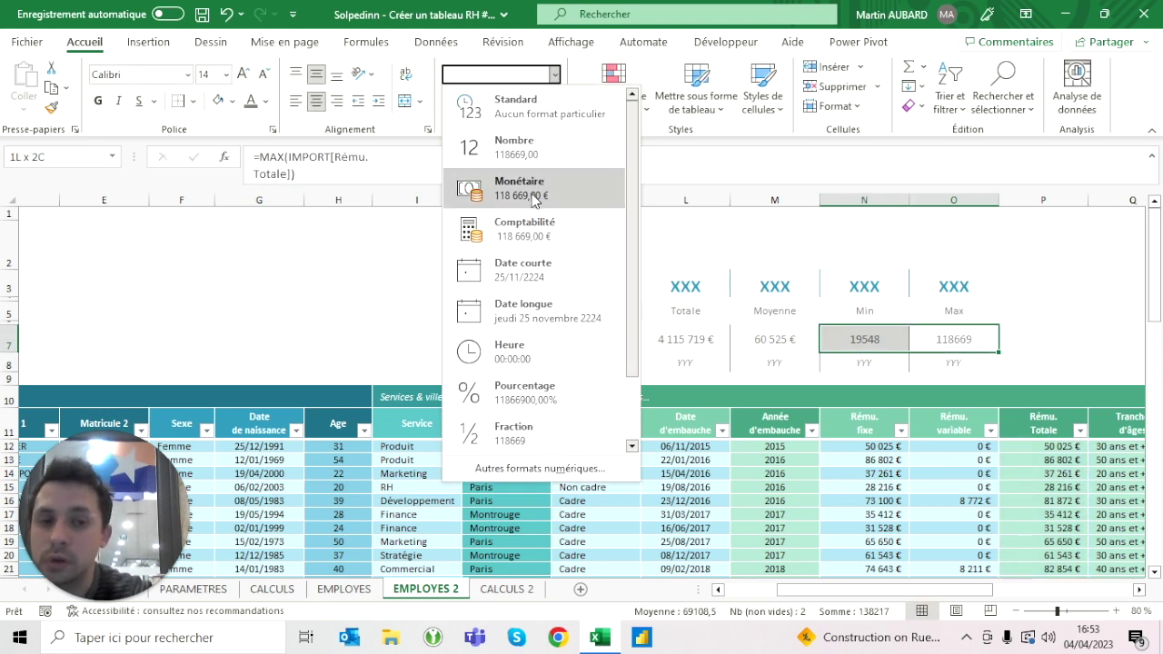
pyautogui.click(536, 186)
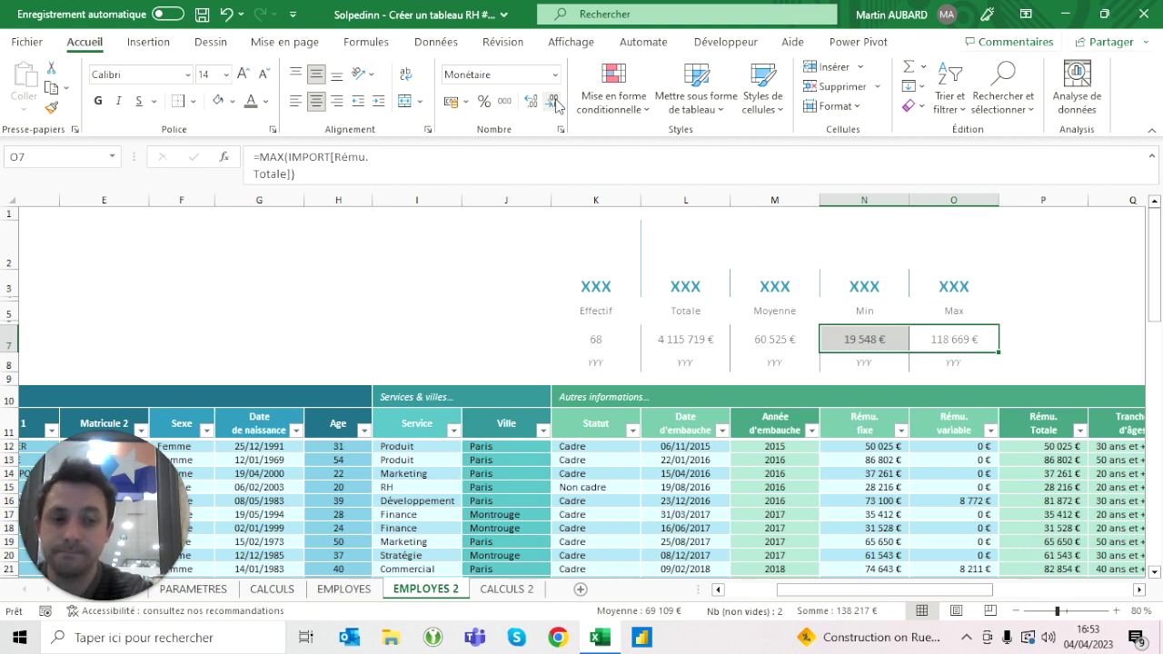
pyautogui.press('Left')
pyautogui.press('Left')
pyautogui.press('Left')
pyautogui.press('Left')
pyautogui.press('Right')
pyautogui.press('Left')
pyautogui.press('Left')
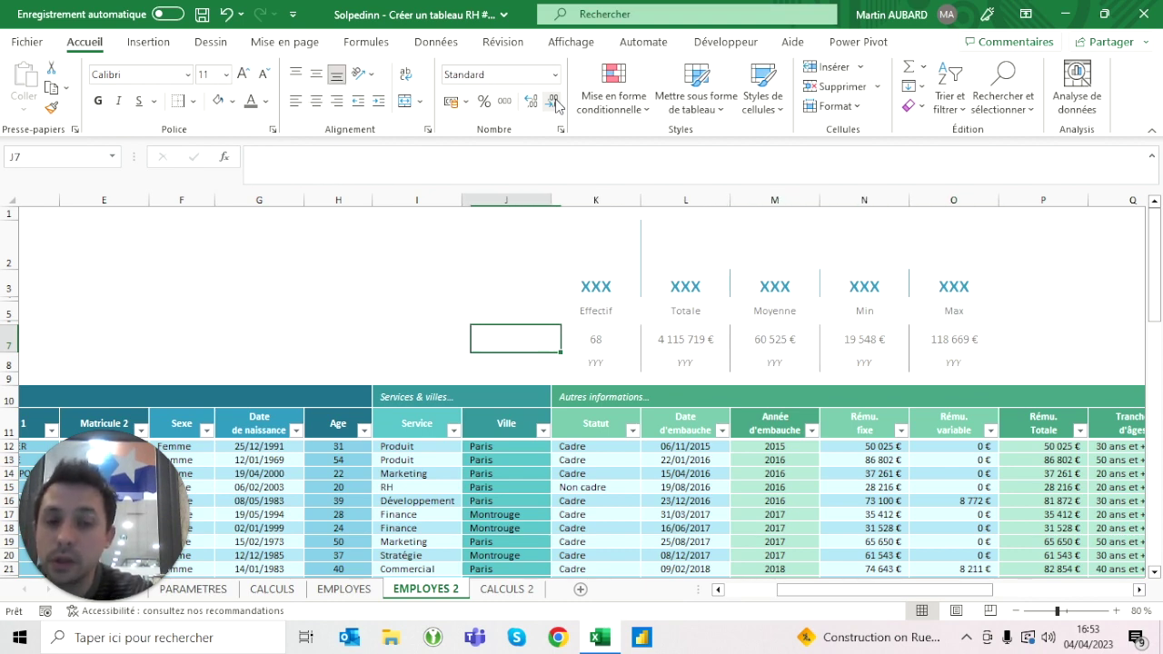
pyautogui.press('Right')
pyautogui.hotkey('shift', 'Right')
pyautogui.hotkey('shift', 'Right')
pyautogui.hotkey('shift', 'Right')
pyautogui.hotkey('shift', 'Right')
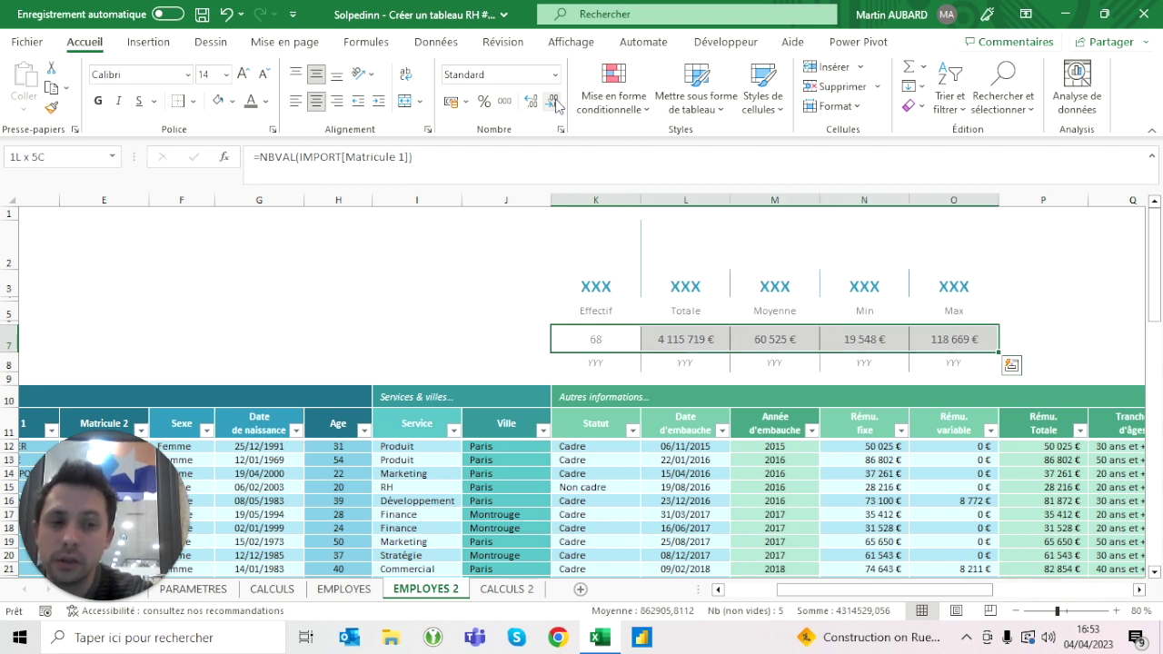
pyautogui.press('Left')
pyautogui.press('Right')
pyautogui.press('Right')
pyautogui.hotkey('shift', 'Right')
pyautogui.hotkey('shift', 'Right')
pyautogui.hotkey('shift', 'Right')
pyautogui.press('Left')
pyautogui.press('Right')
pyautogui.press('Right')
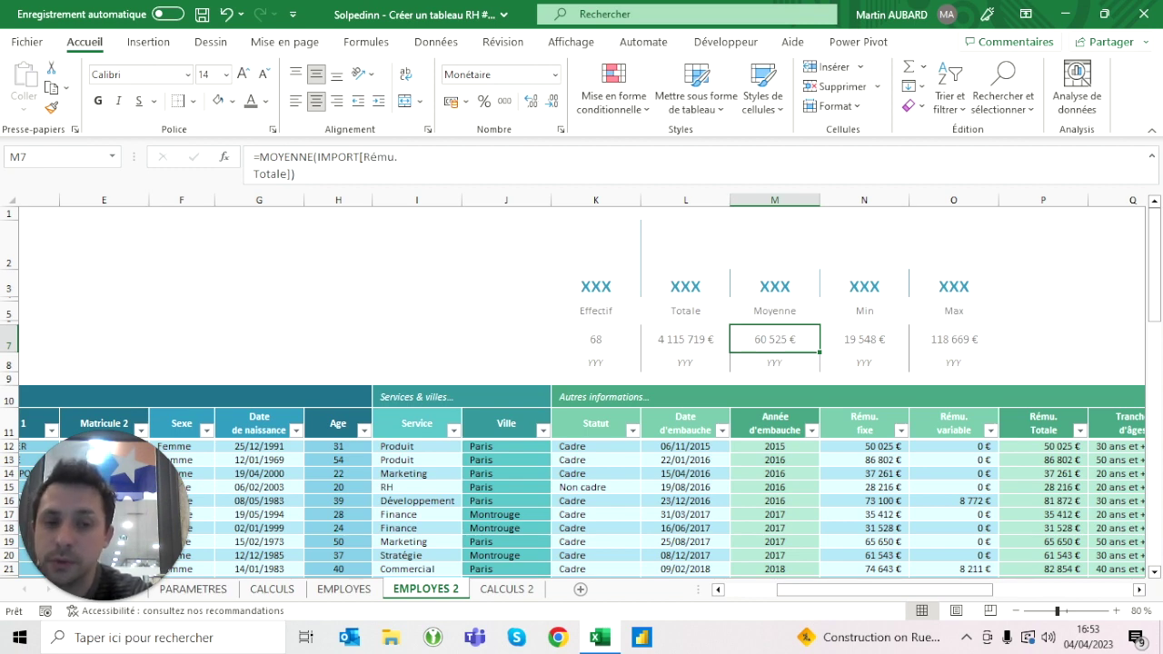
pyautogui.click(774, 285)
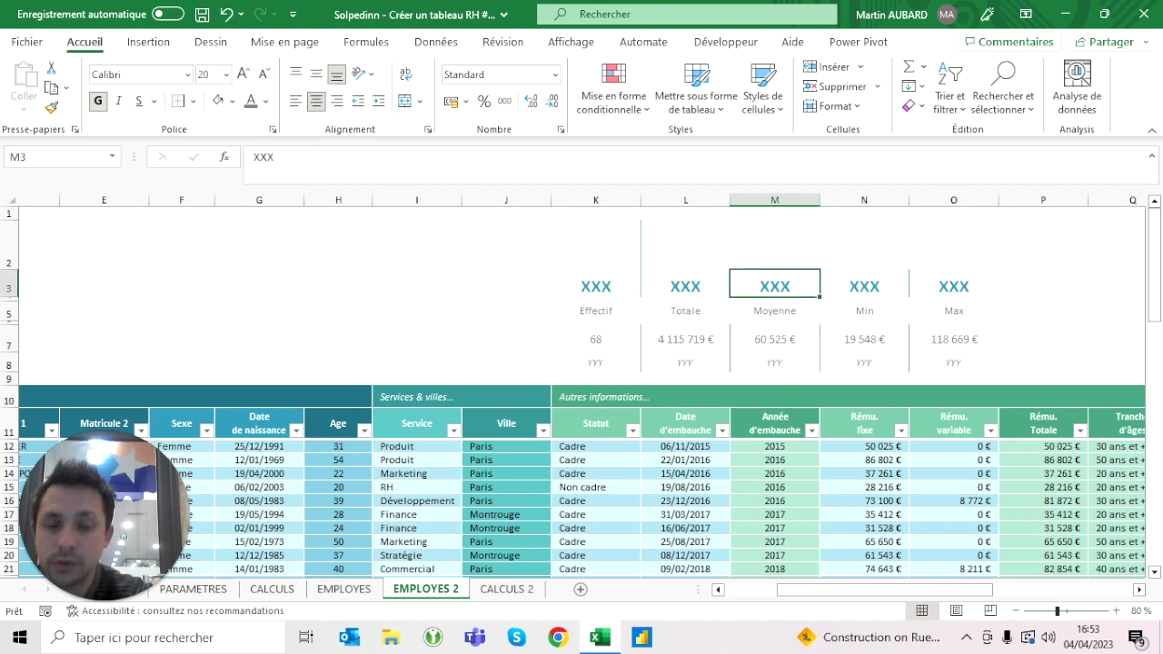
# With a cell of the IMPORT table selected, launch Insérer un segment from the table design tab.
pyautogui.hscroll(-5, 581, 395)
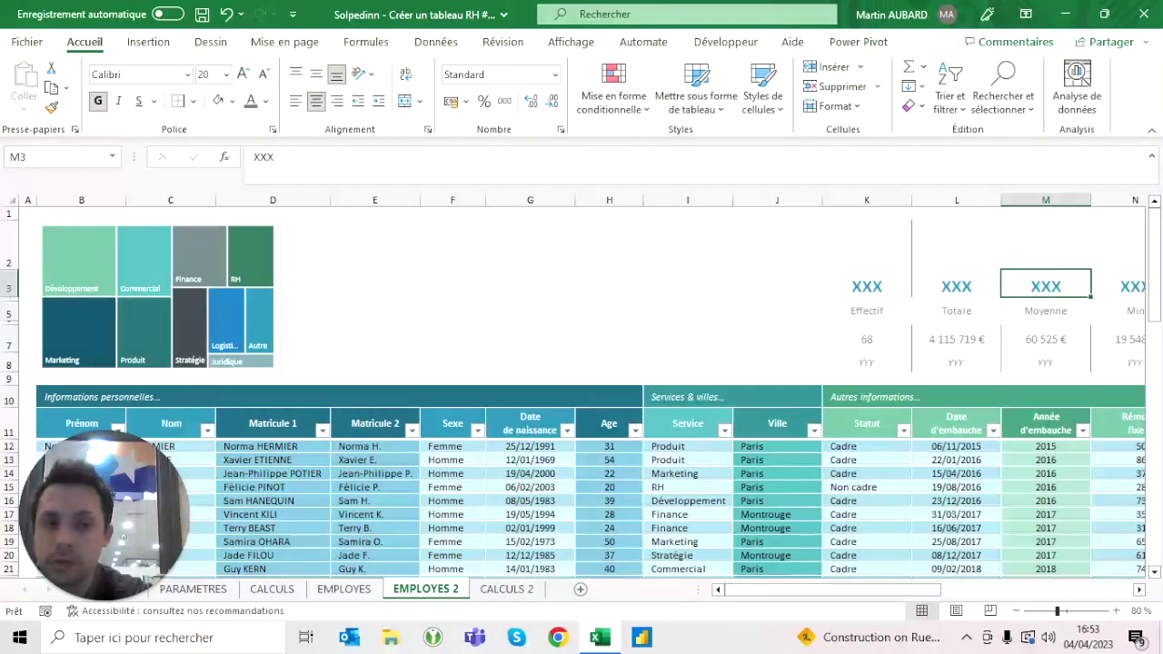
pyautogui.hscroll(3, 582, 396)
pyautogui.click(803, 285)
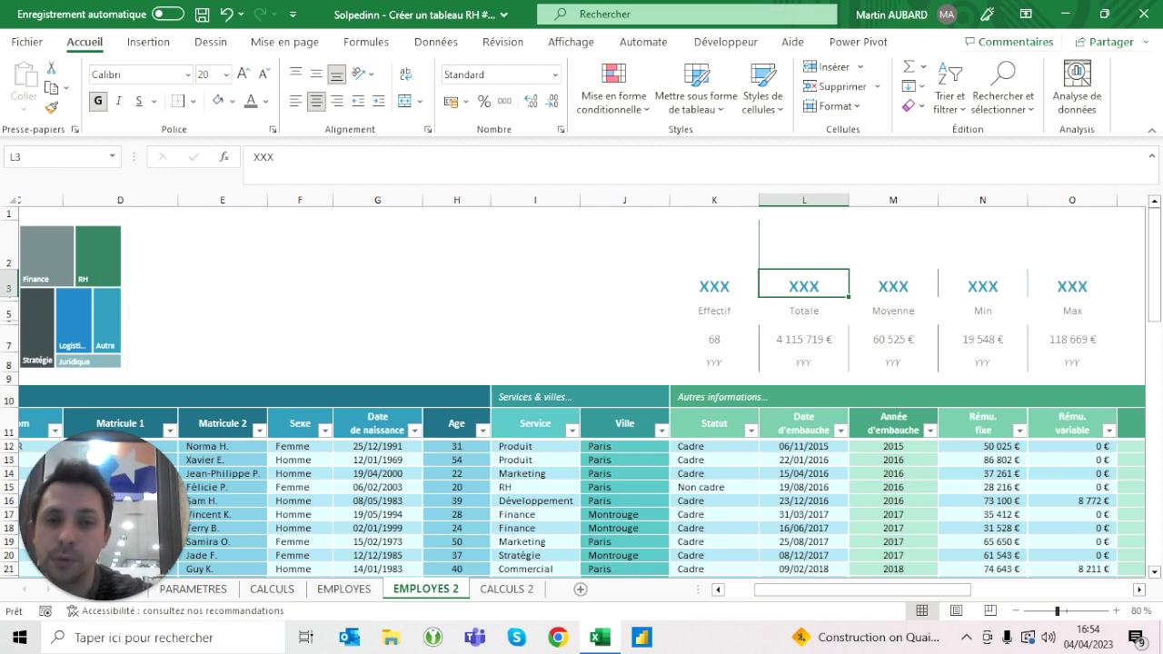
pyautogui.click(377, 424)
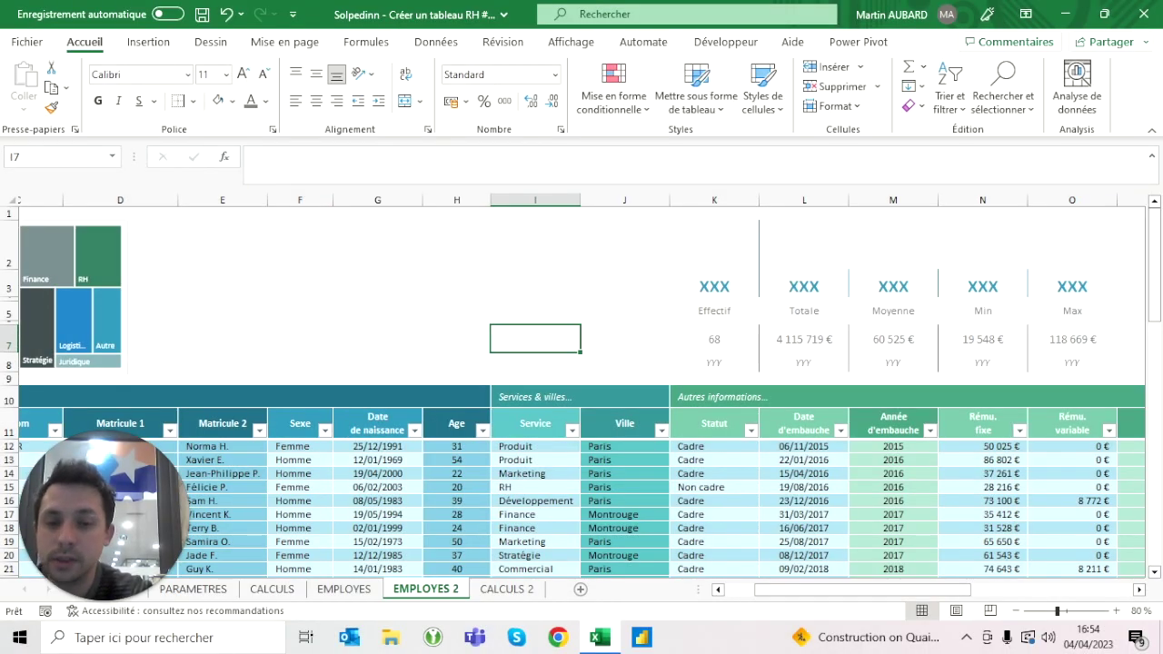
pyautogui.click(456, 473)
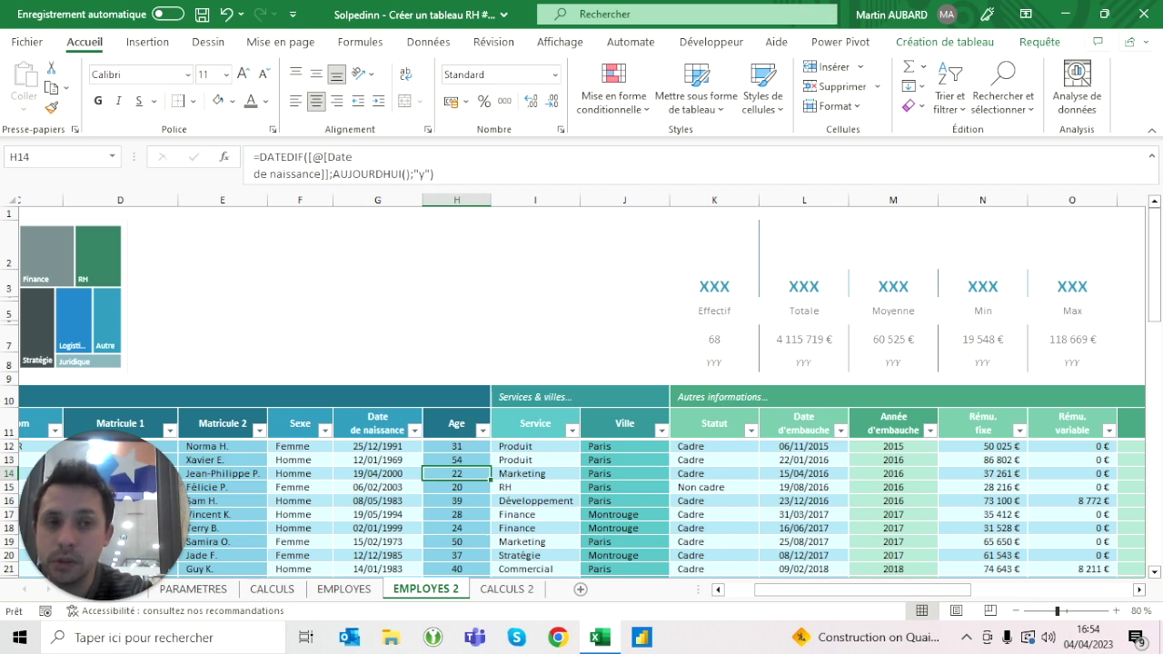
pyautogui.click(961, 45)
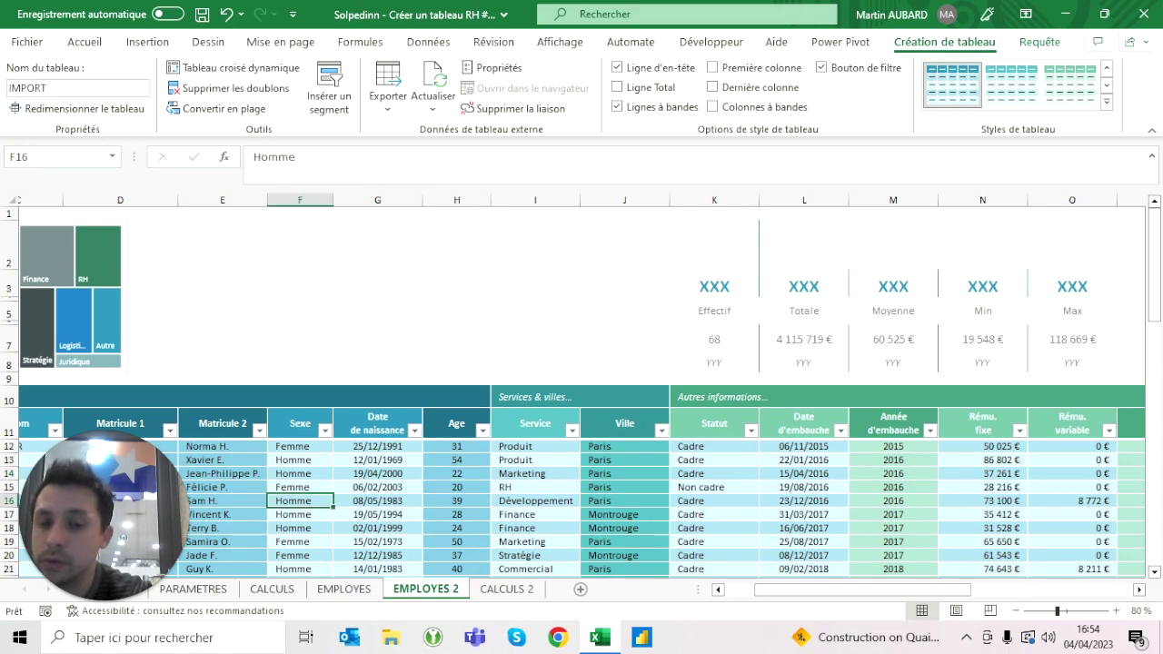
pyautogui.click(535, 527)
pyautogui.click(535, 397)
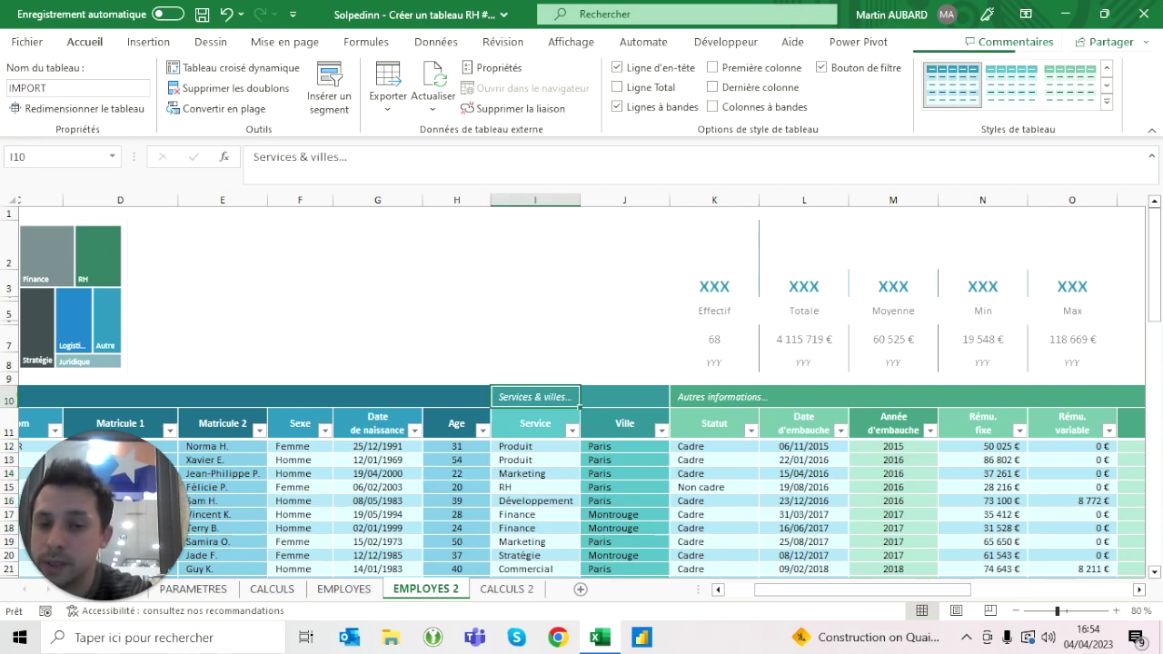
pyautogui.click(624, 515)
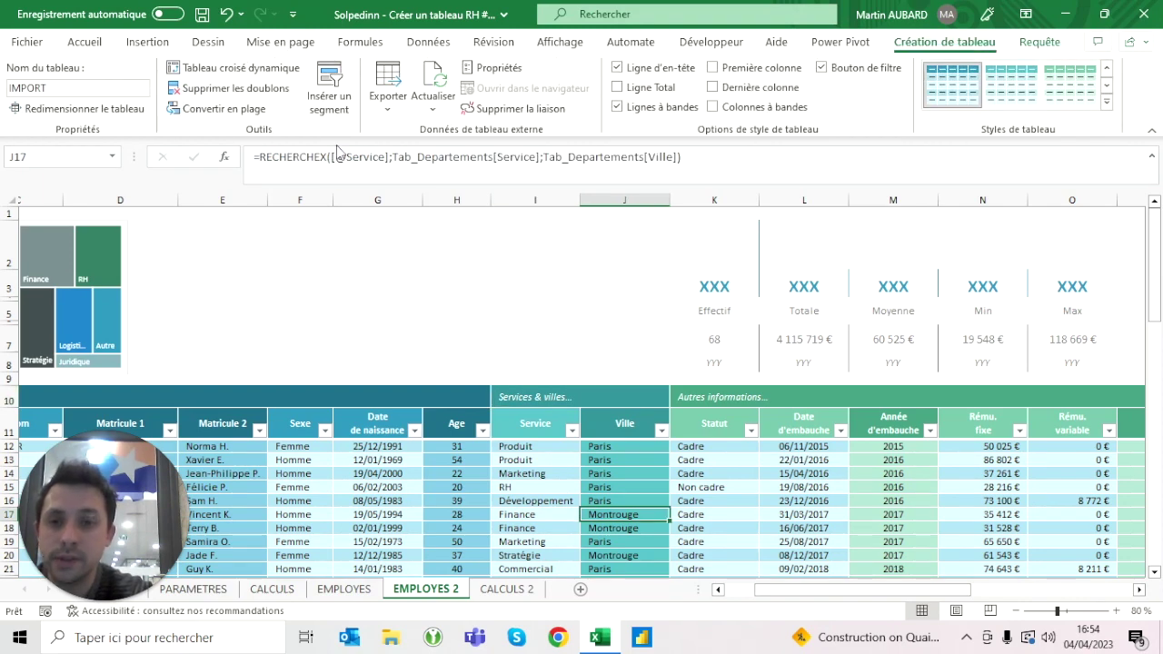
pyautogui.click(328, 91)
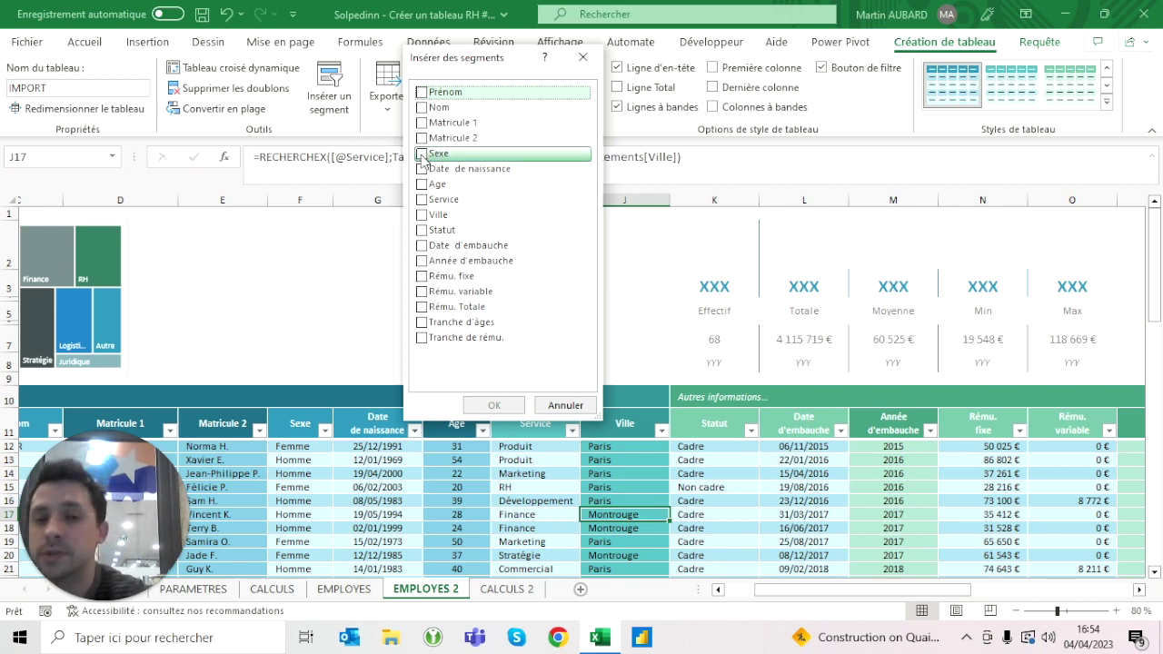
# Insert slicers for Sexe, Service, Ville, Statut, Année d'embauche, Tranche d'âges and Tranche de rému.
pyautogui.click(422, 153)
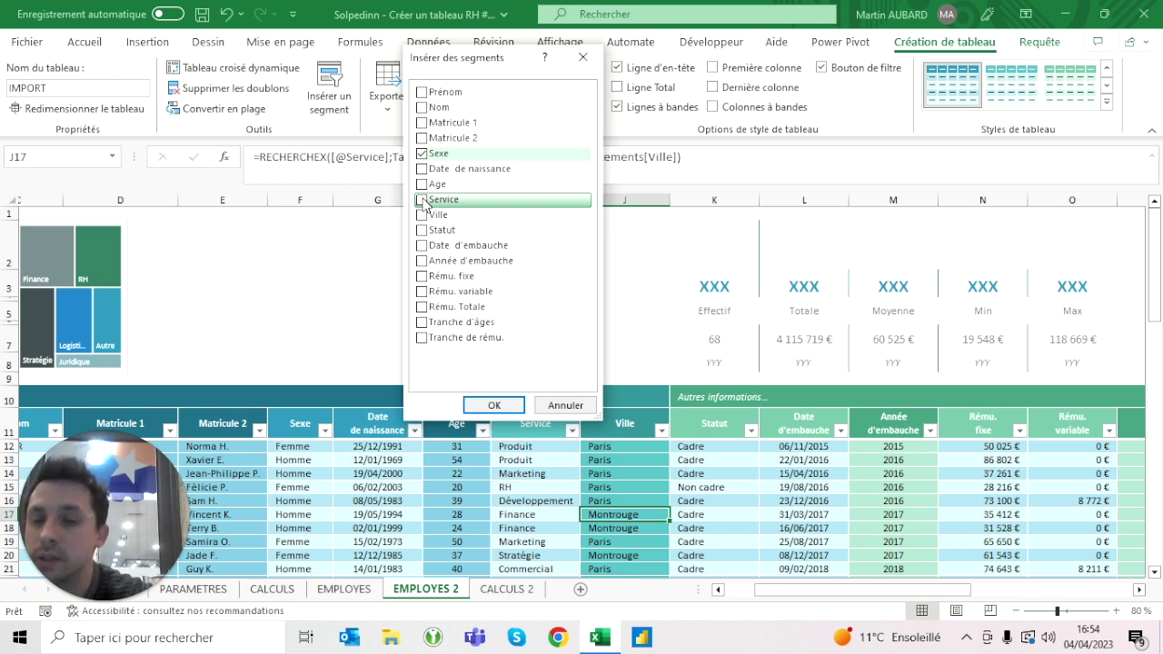
pyautogui.click(422, 200)
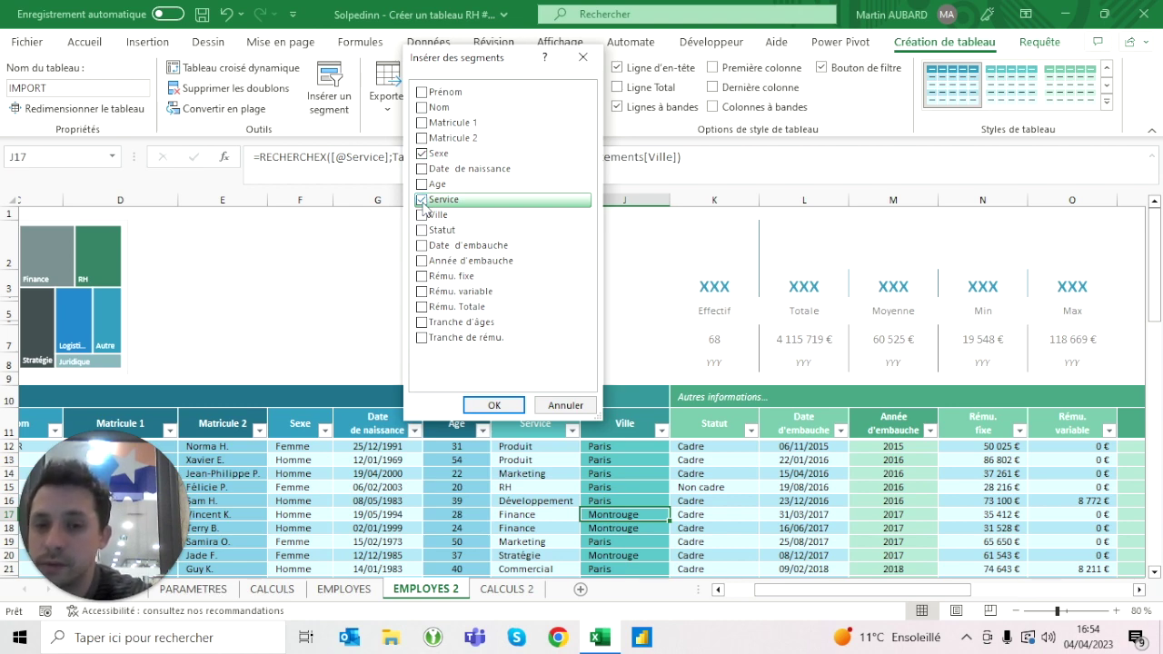
pyautogui.click(423, 215)
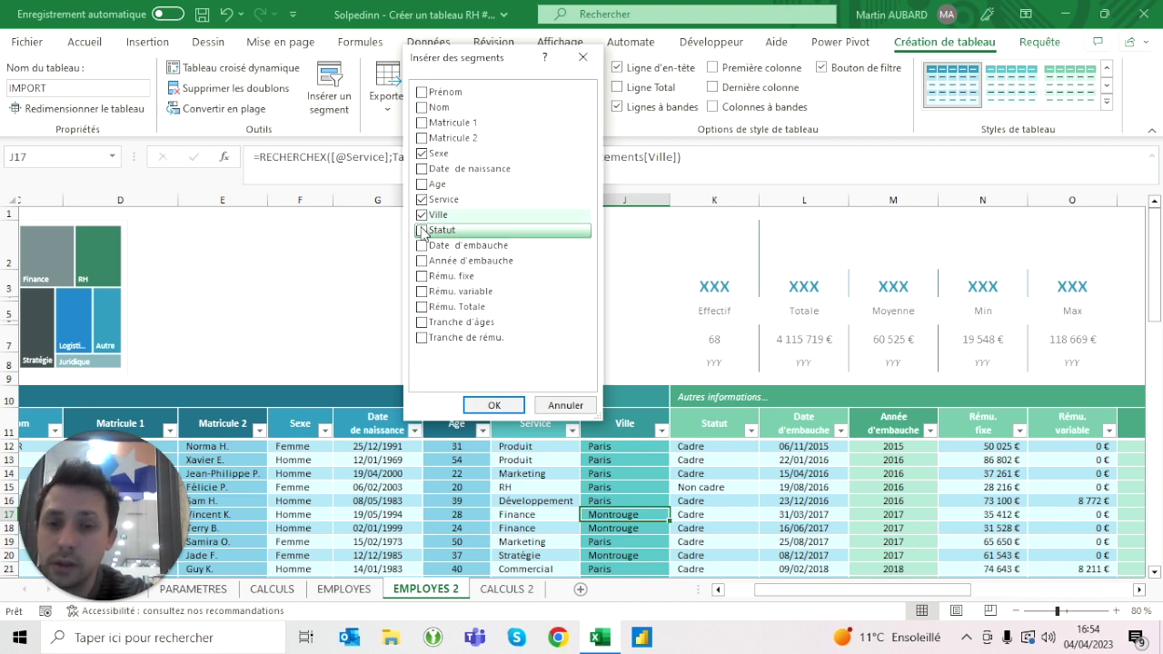
pyautogui.click(422, 261)
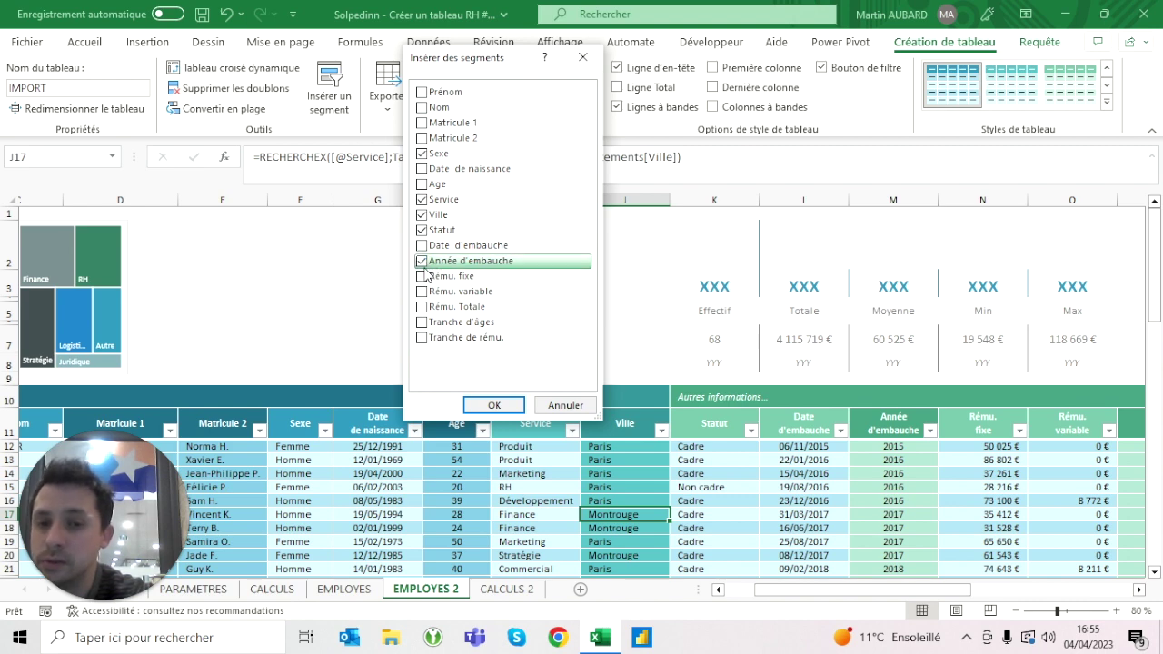
pyautogui.click(421, 322)
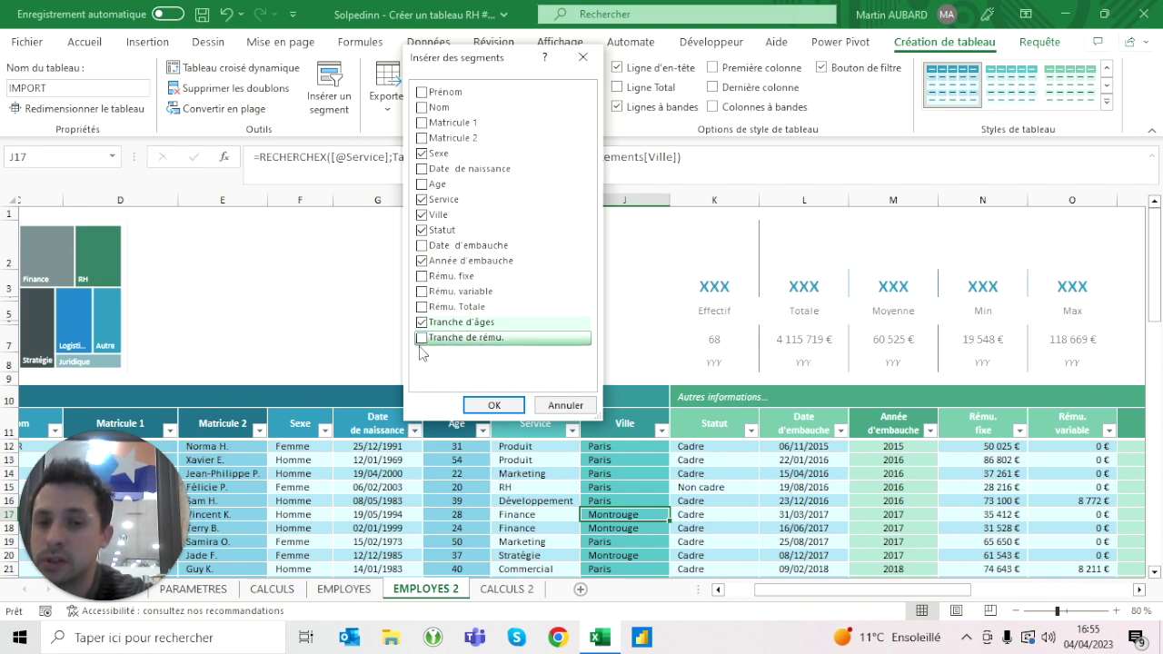
pyautogui.click(420, 338)
pyautogui.click(493, 406)
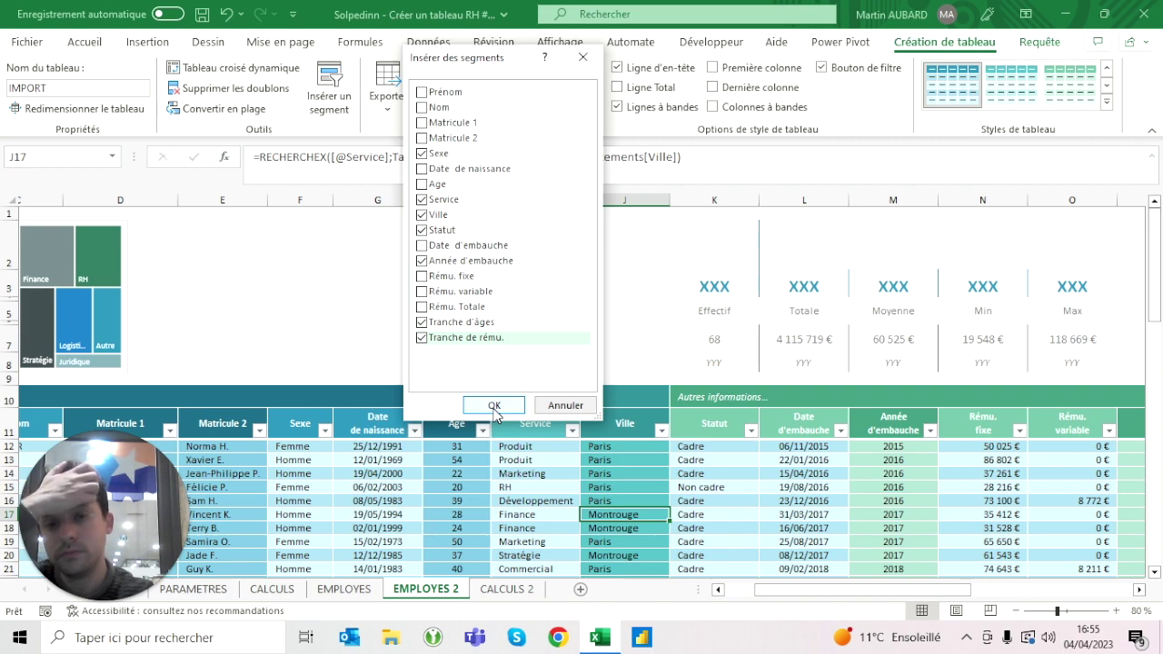
pyautogui.click(300, 283)
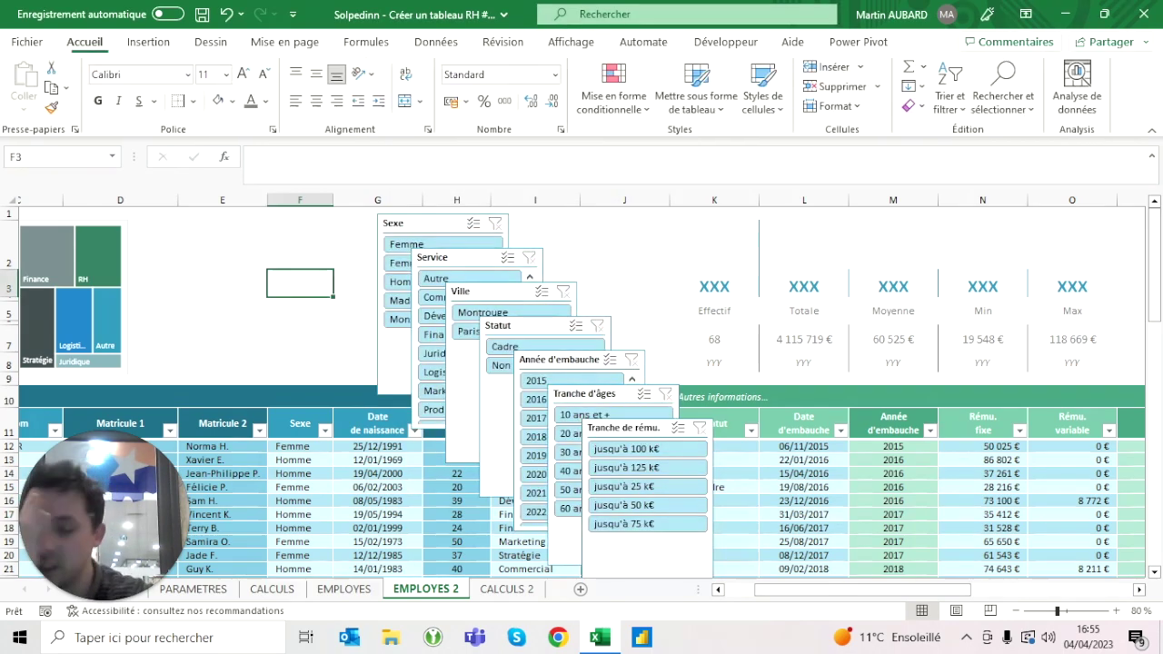
# Move the Ville slicer beside the treemap and make it shorter and narrower.
pyautogui.click(344, 589)
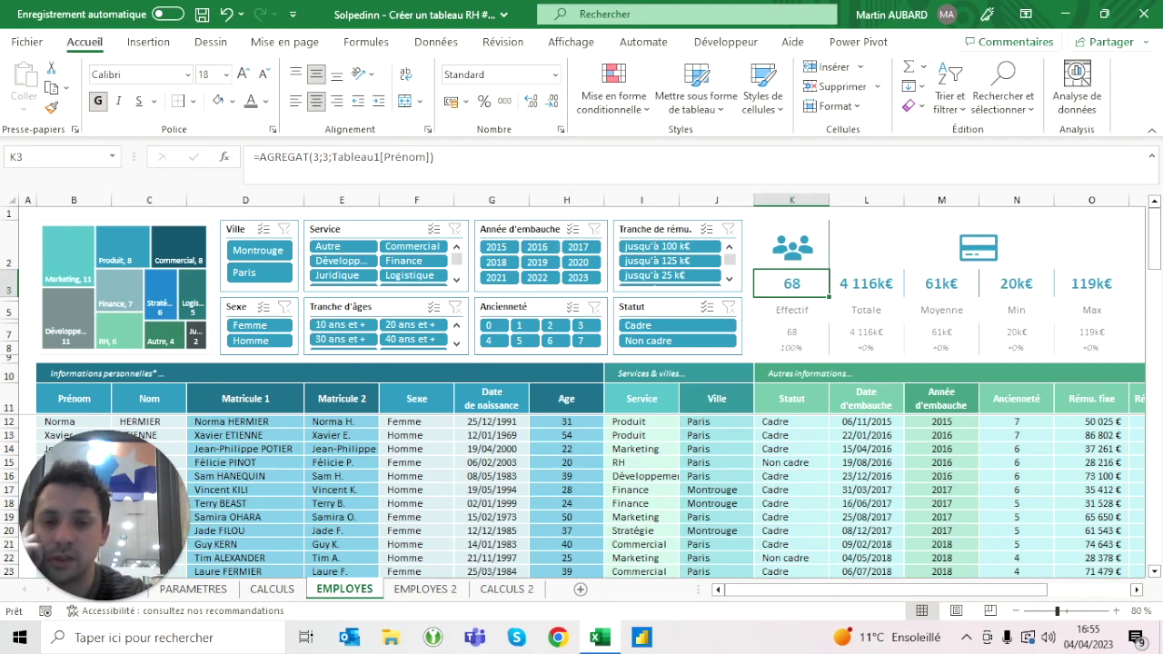
pyautogui.click(426, 588)
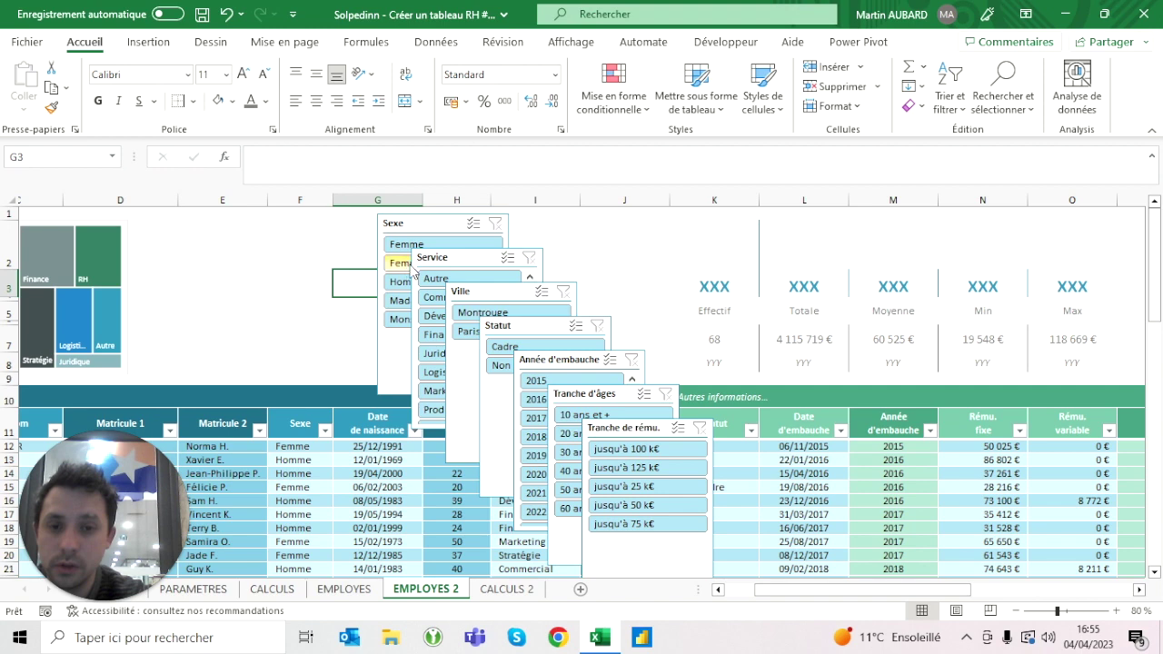
pyautogui.moveTo(454, 257)
pyautogui.mouseDown()
pyautogui.moveTo(181, 230)
pyautogui.moveTo(370, 254)
pyautogui.mouseUp()
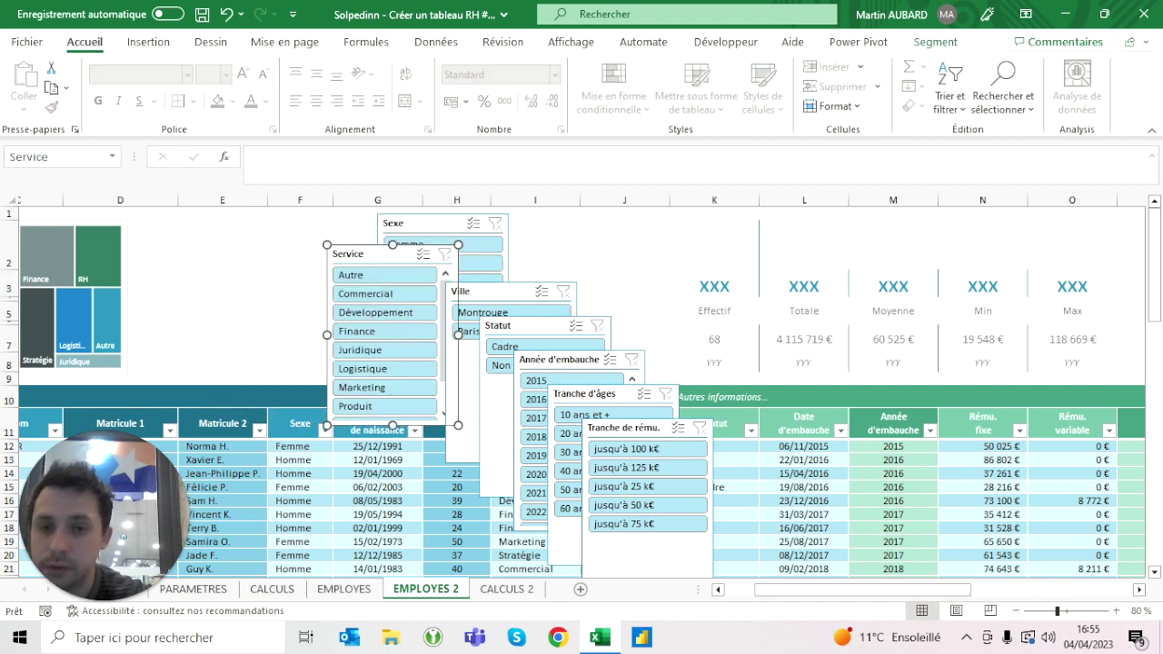
pyautogui.moveTo(491, 291); pyautogui.dragTo(181, 229)
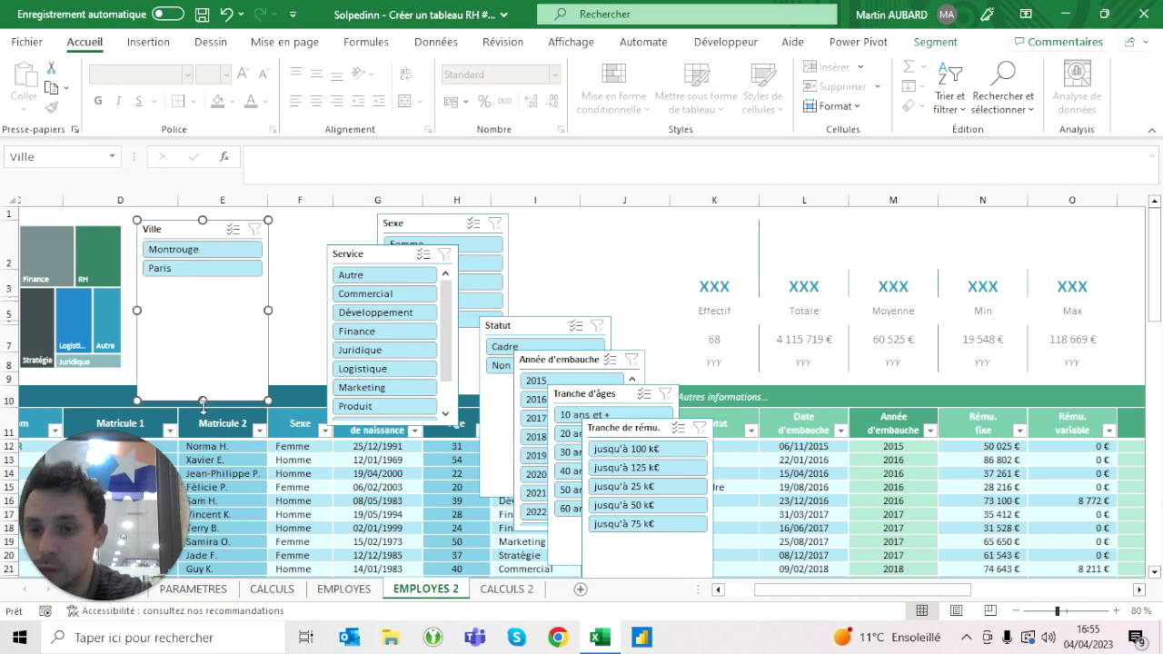
pyautogui.moveTo(202, 404); pyautogui.dragTo(202, 284)
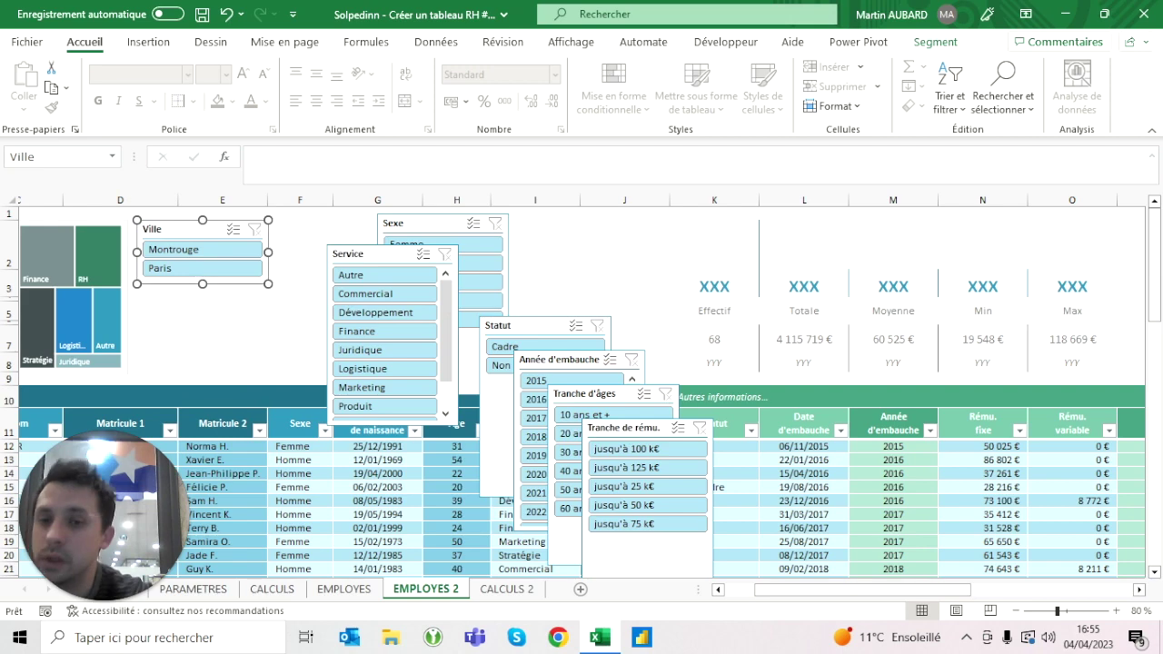
pyautogui.click(300, 245)
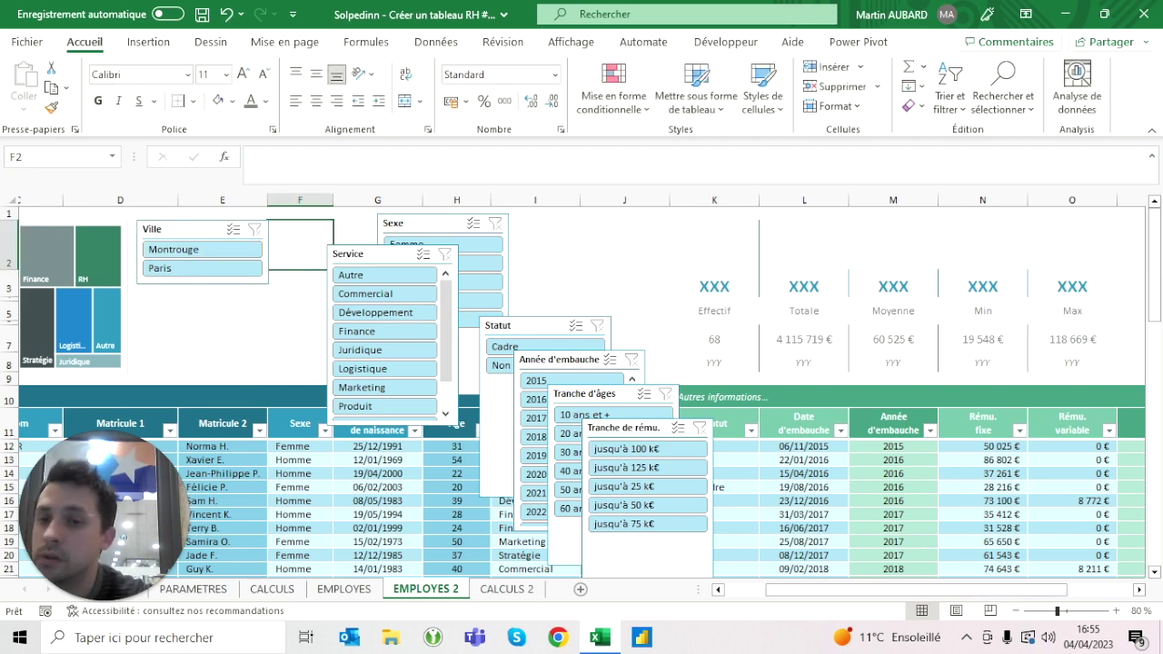
pyautogui.click(246, 257)
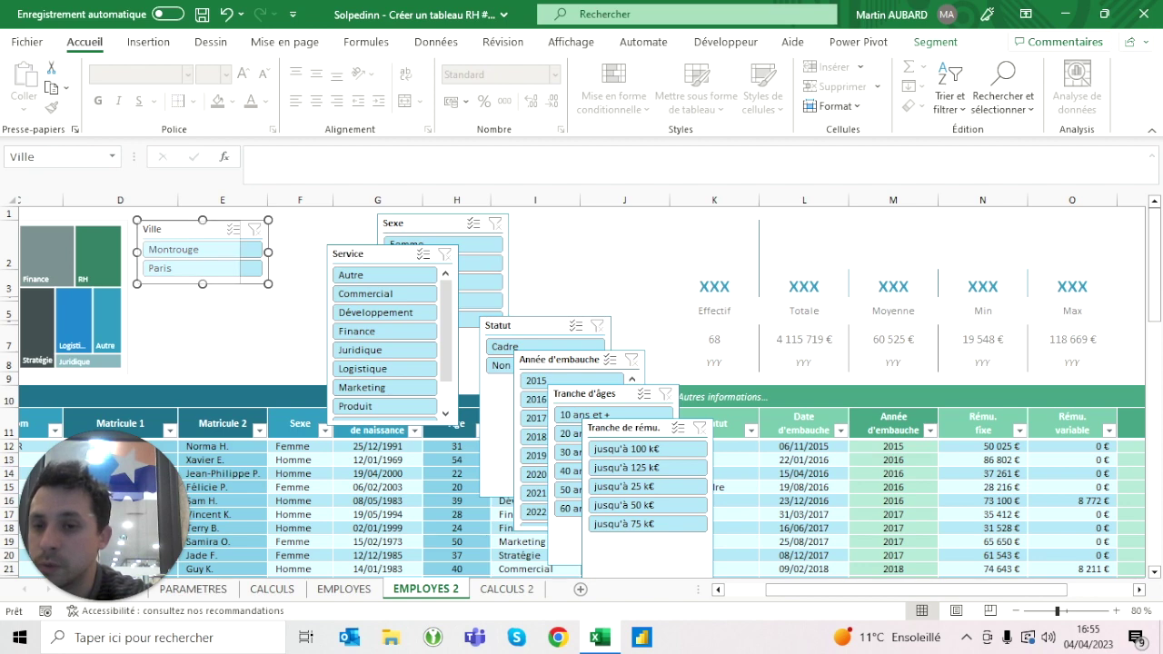
pyautogui.moveTo(268, 251); pyautogui.dragTo(220, 252)
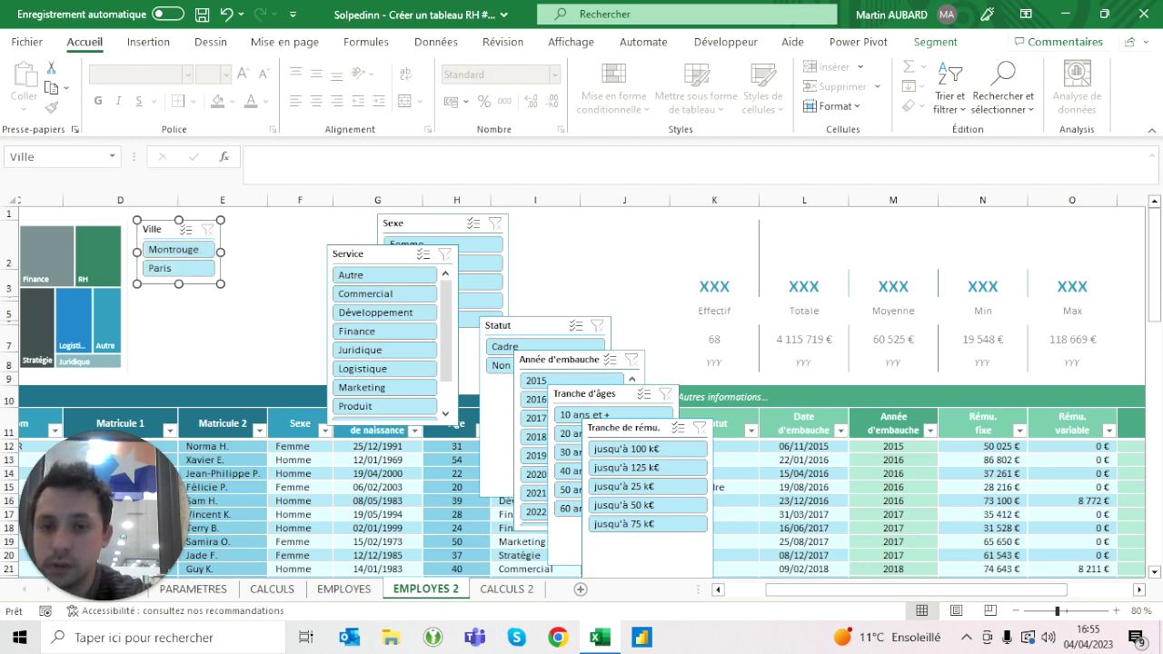
# Place the Service slicer right beside Ville and shorten it to match.
pyautogui.moveTo(350, 253); pyautogui.dragTo(250, 228)
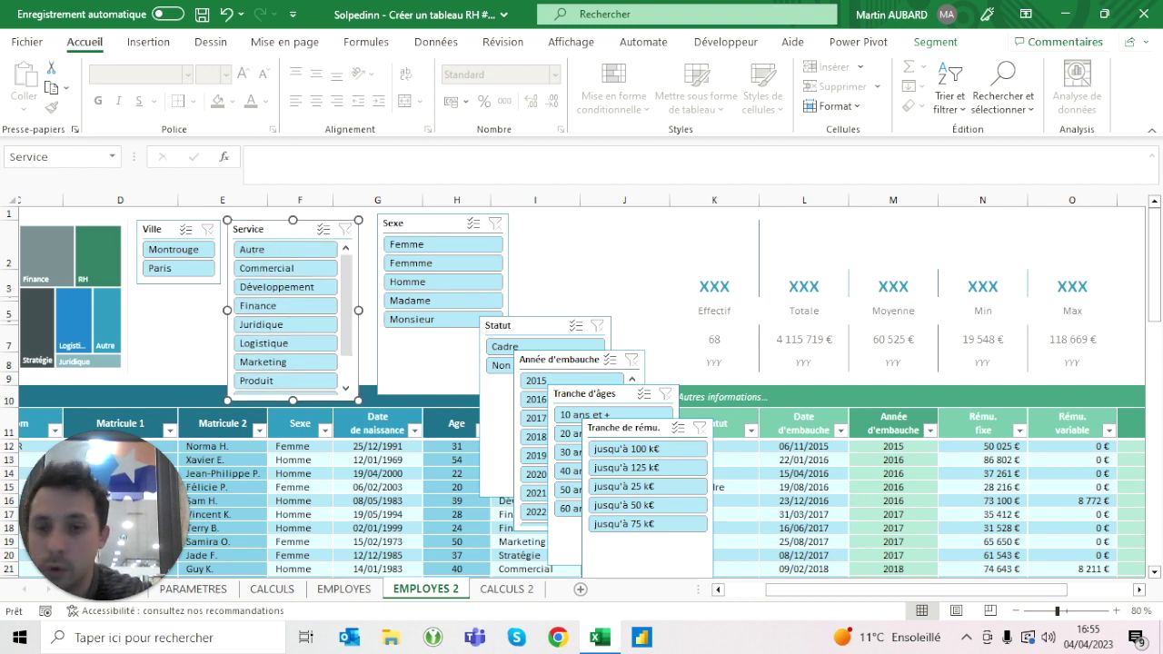
pyautogui.press('Escape')
pyautogui.click(263, 229)
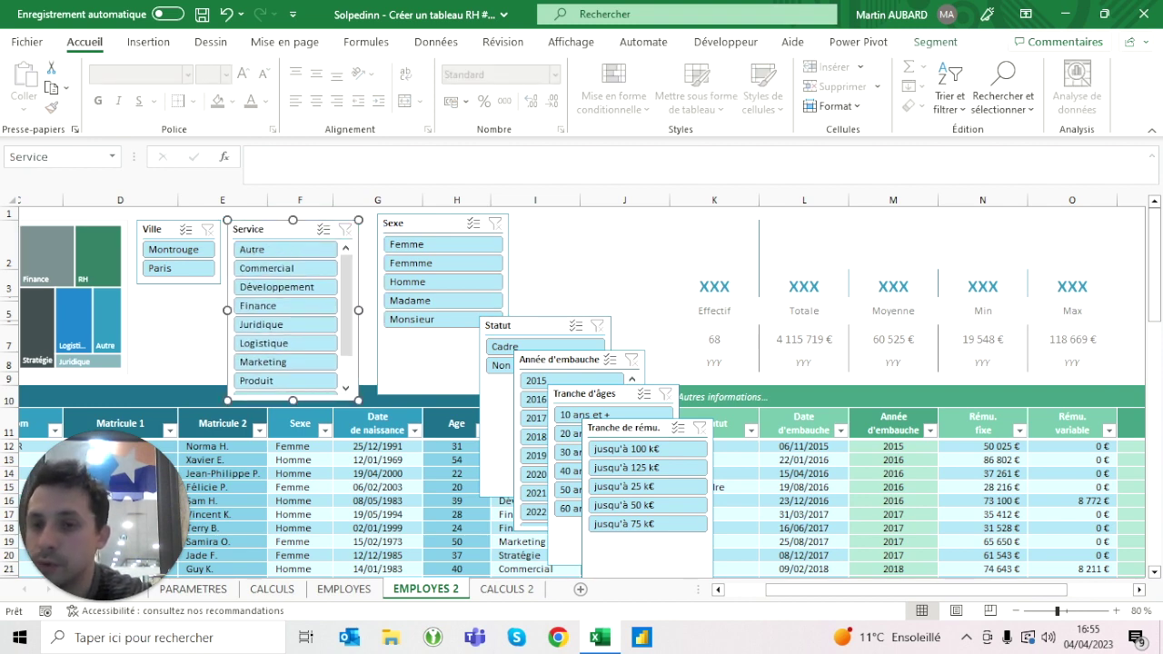
pyautogui.moveTo(292, 401); pyautogui.dragTo(290, 400)
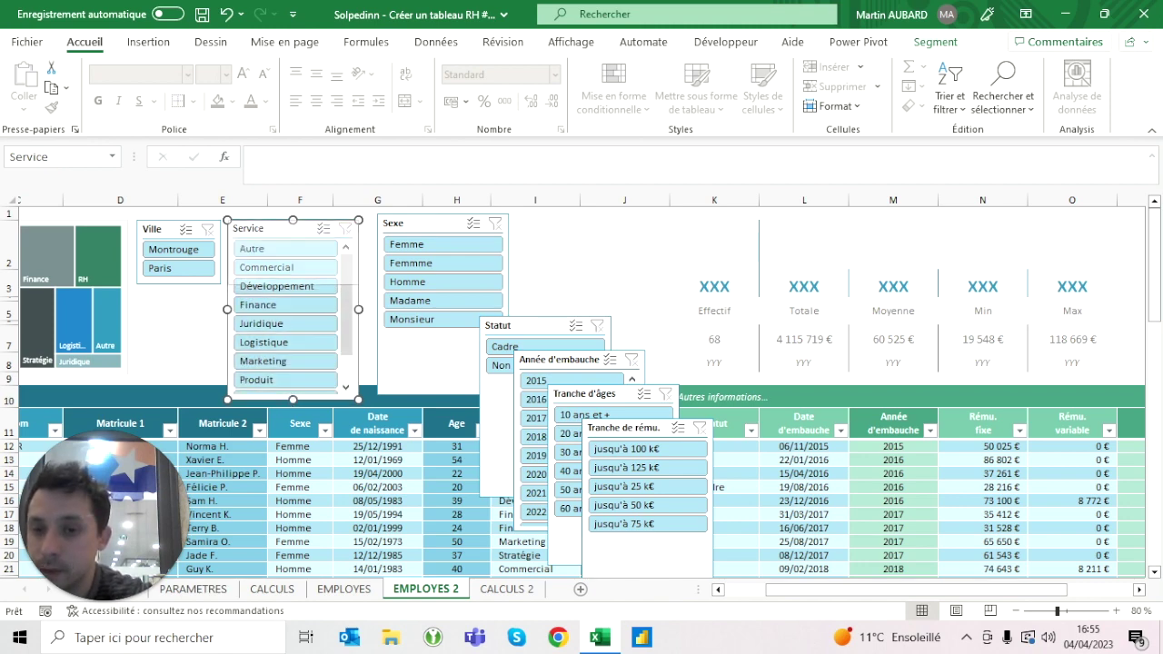
pyautogui.moveTo(293, 400); pyautogui.dragTo(293, 284)
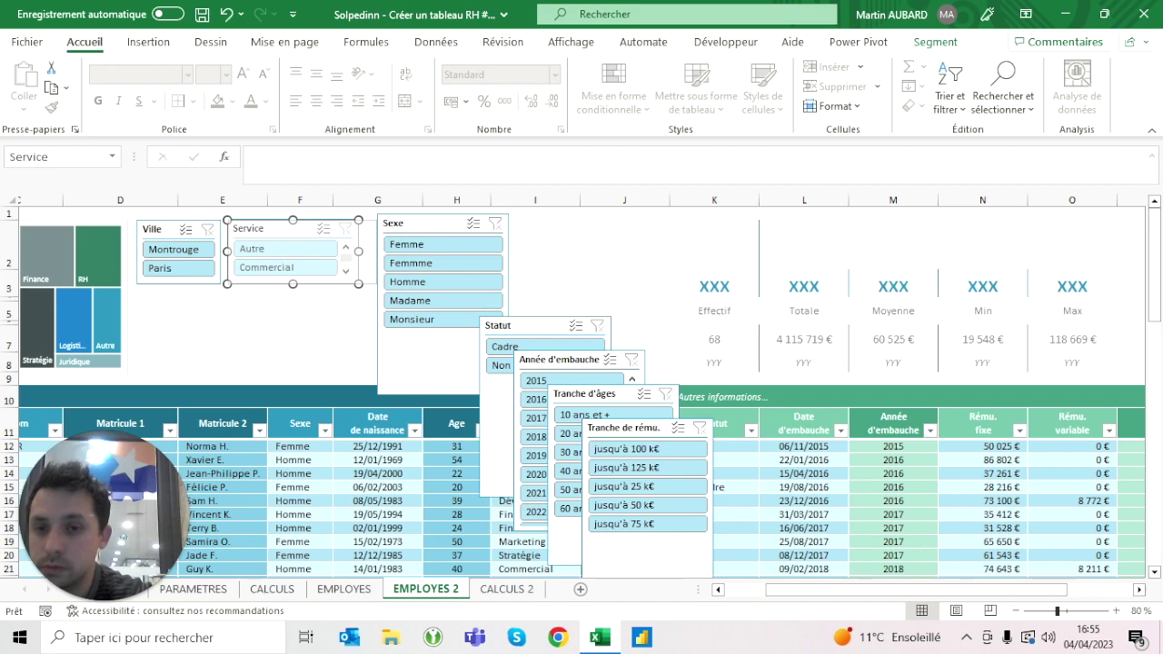
pyautogui.click(343, 588)
pyautogui.click(425, 591)
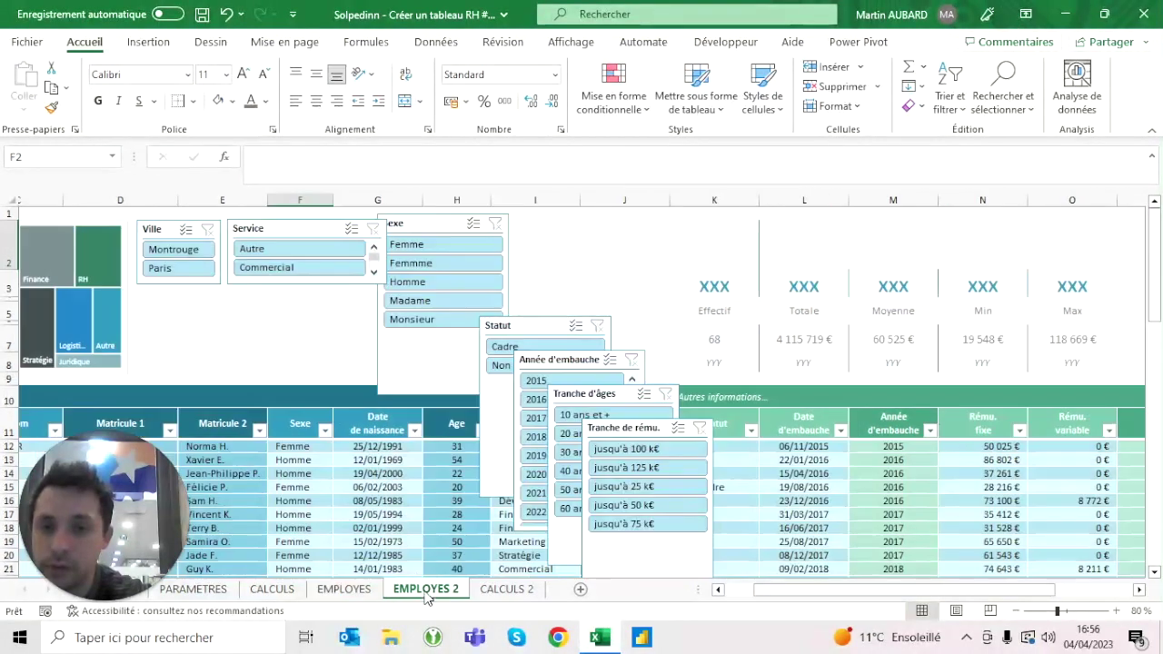
pyautogui.click(327, 229)
# Set the Service slicer to 2 columns and adjust its width so the buttons fit.
pyautogui.click(936, 41)
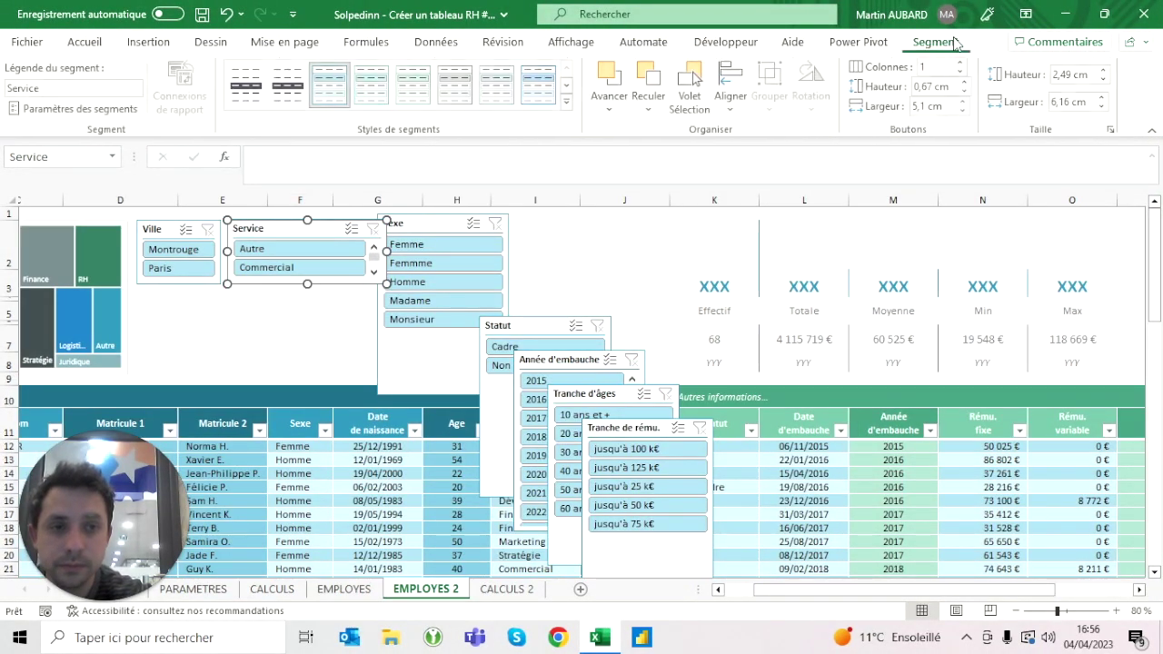
pyautogui.click(961, 63)
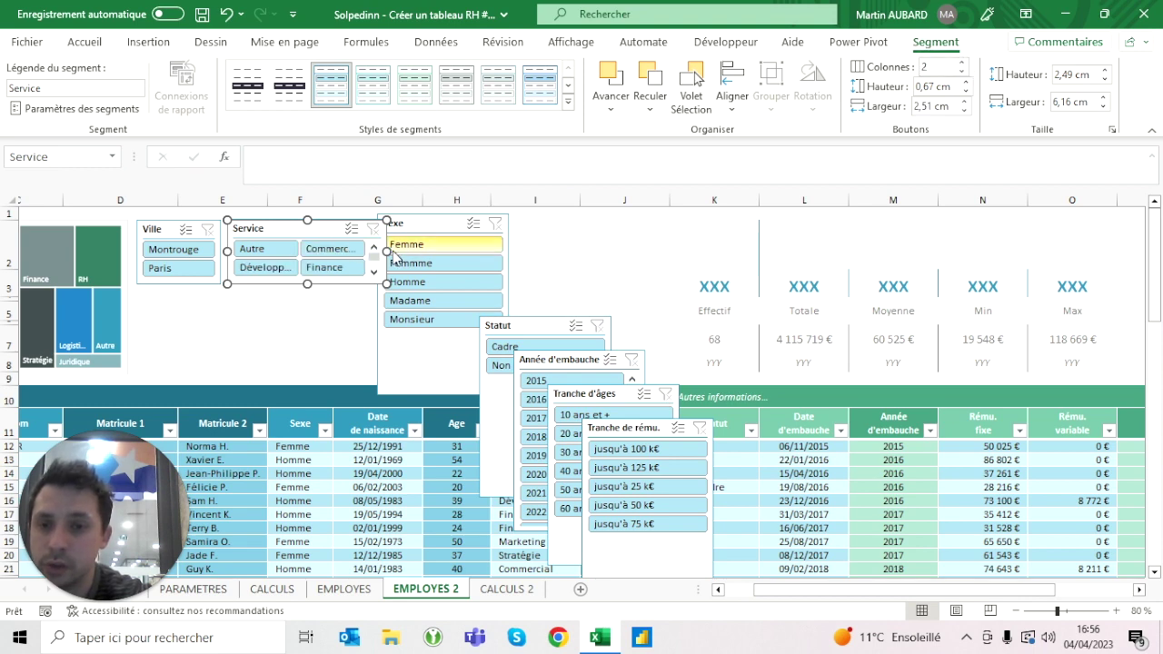
pyautogui.moveTo(387, 251); pyautogui.dragTo(398, 252)
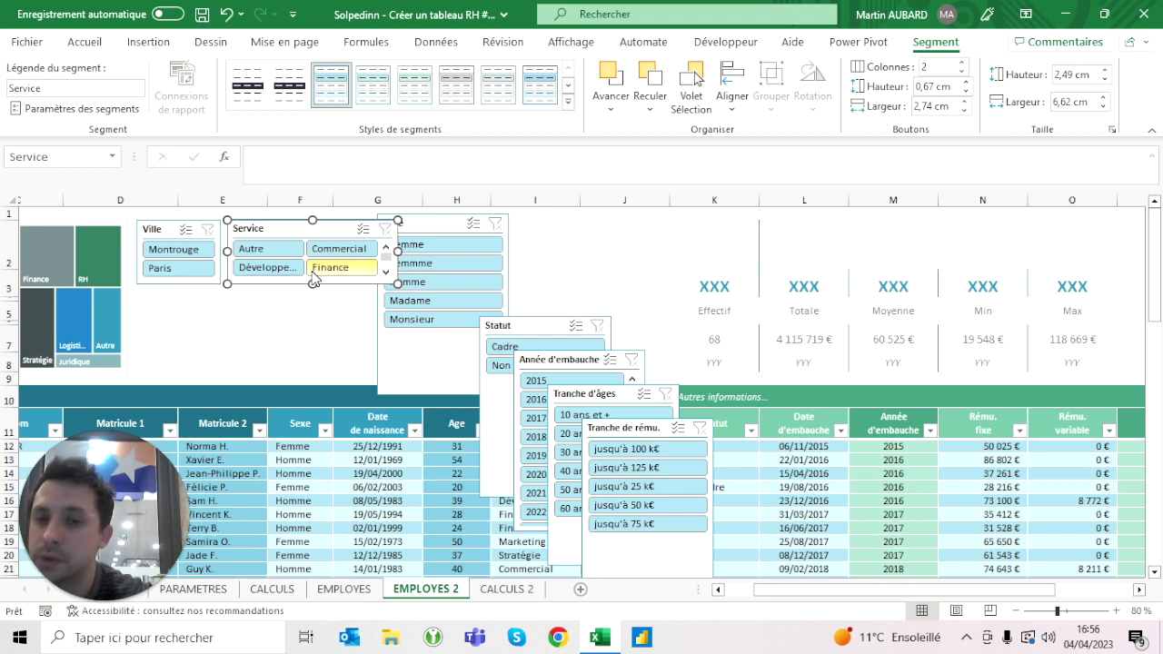
pyautogui.moveTo(398, 251); pyautogui.dragTo(402, 252)
pyautogui.moveTo(400, 250); pyautogui.dragTo(418, 248)
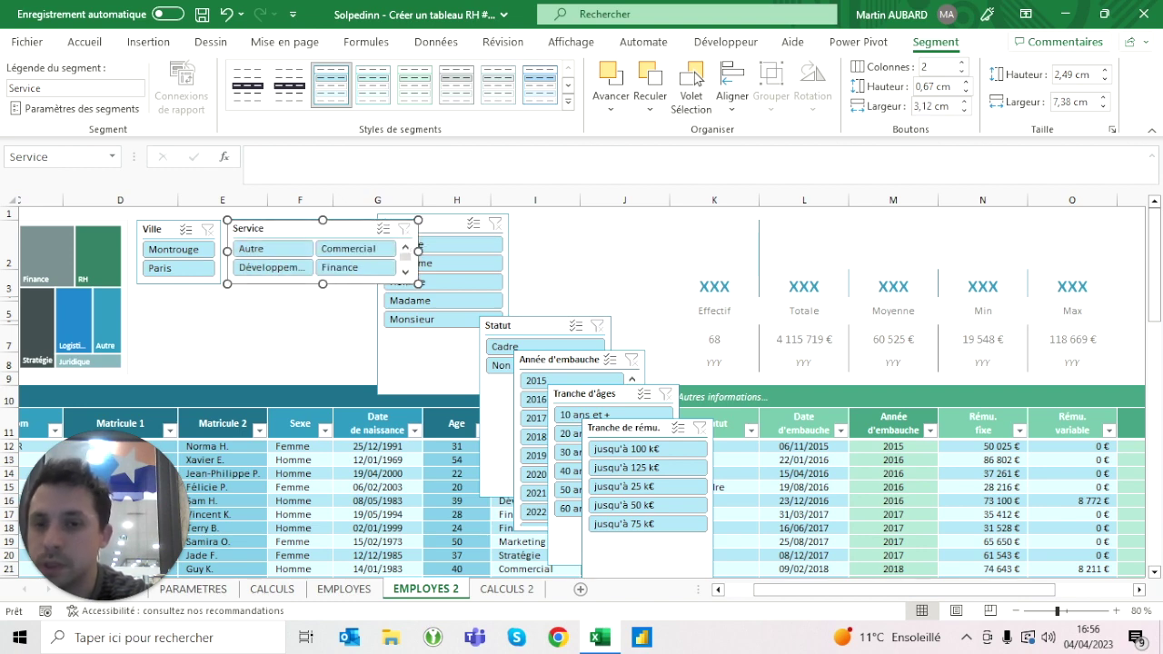
pyautogui.moveTo(418, 250); pyautogui.dragTo(394, 250)
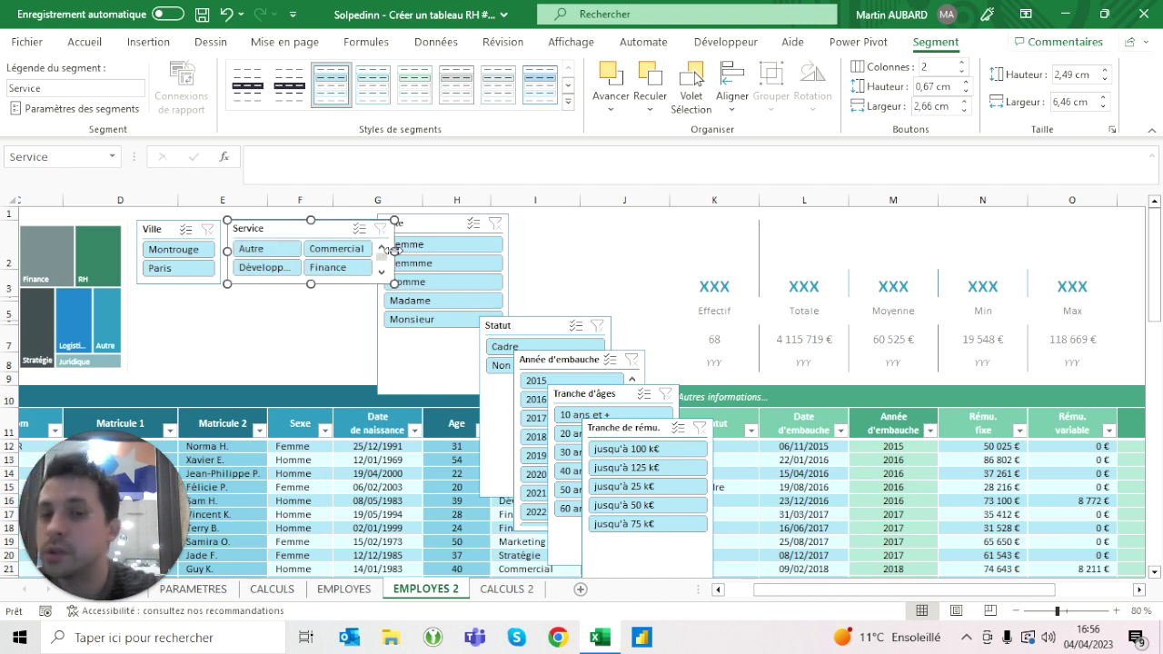
pyautogui.click(300, 338)
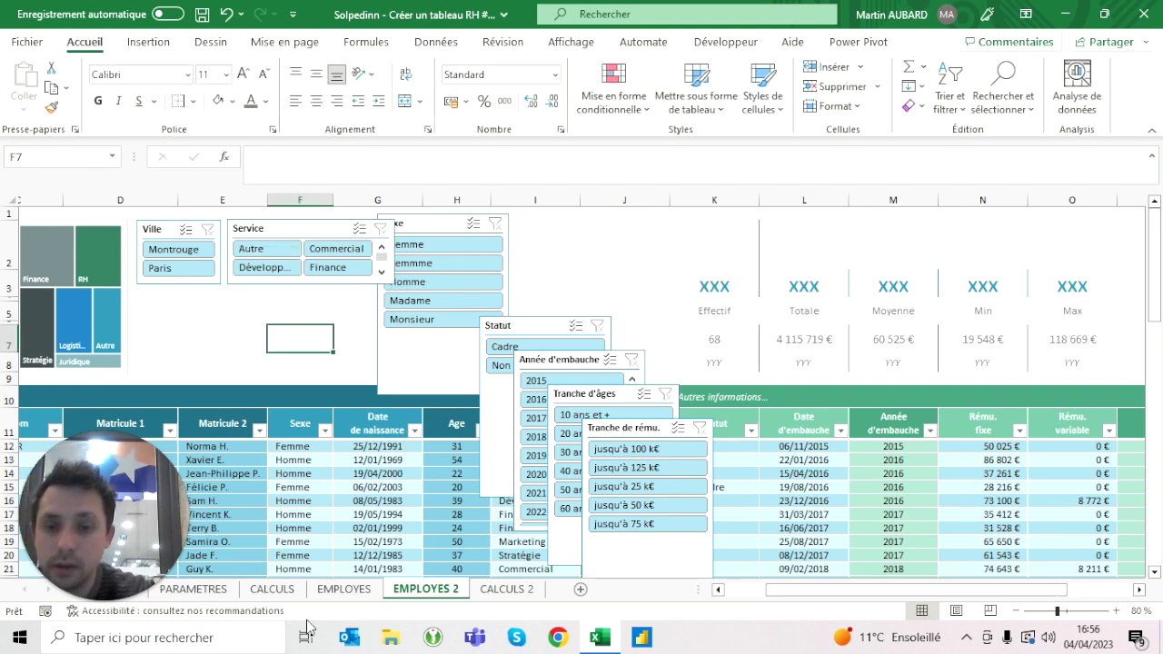
pyautogui.click(343, 589)
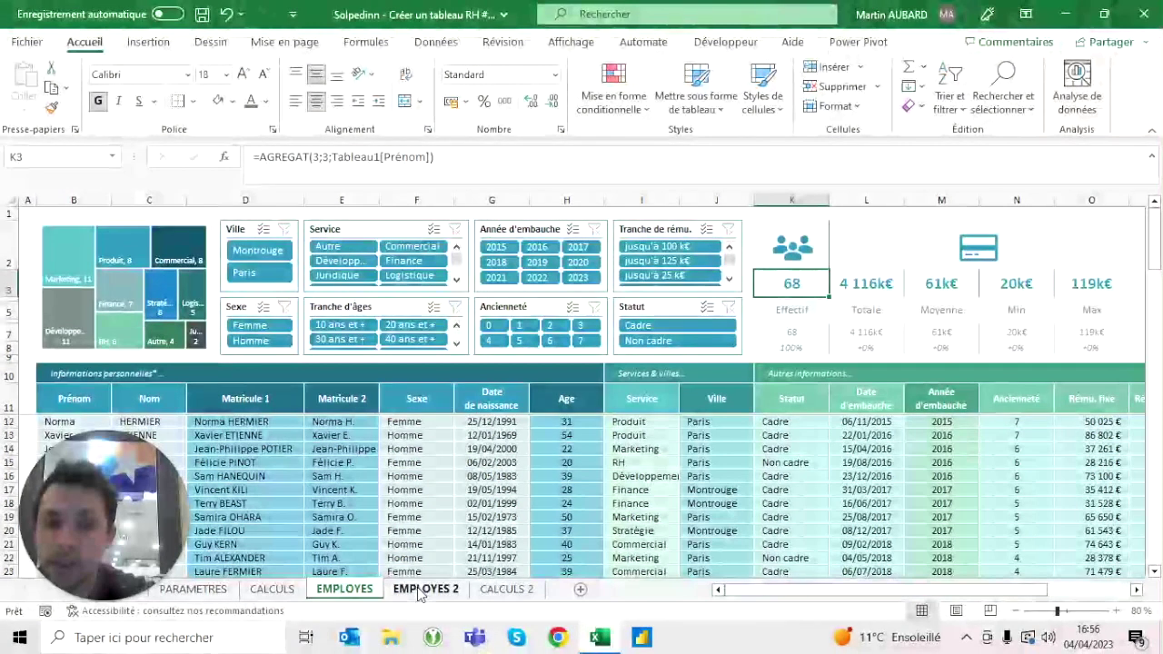
# Move the Sexe slicer down out of the way and place Année d'embauche beside Service.
pyautogui.click(423, 588)
pyautogui.click(427, 224)
pyautogui.moveTo(427, 223); pyautogui.dragTo(391, 317)
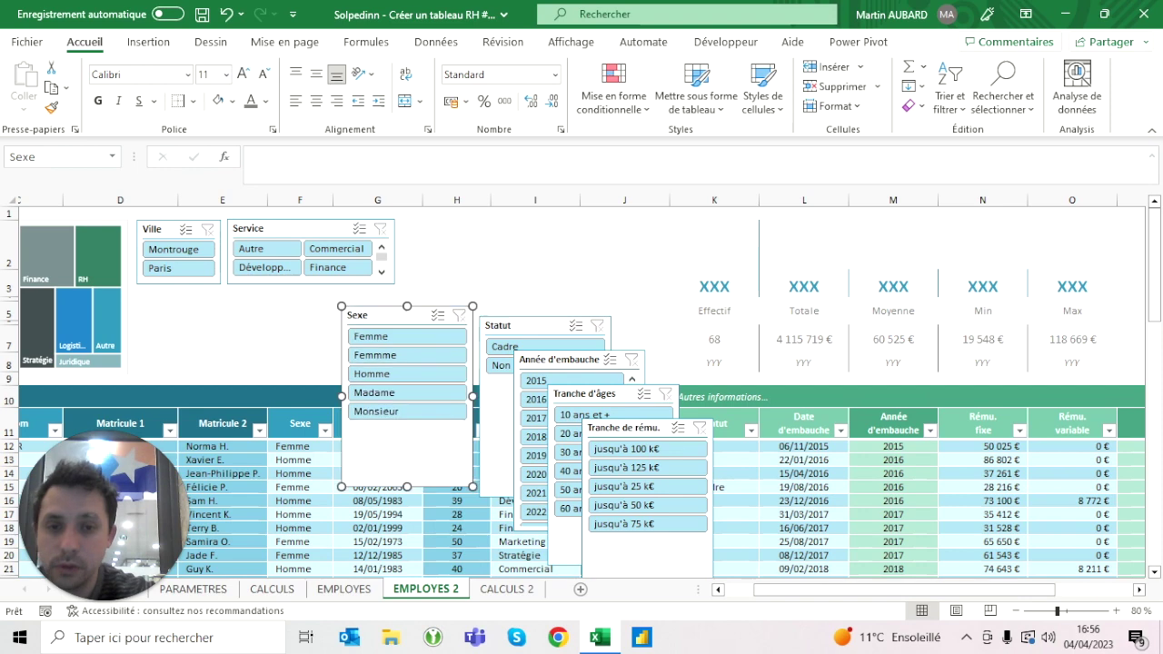
pyautogui.moveTo(554, 359); pyautogui.dragTo(440, 226)
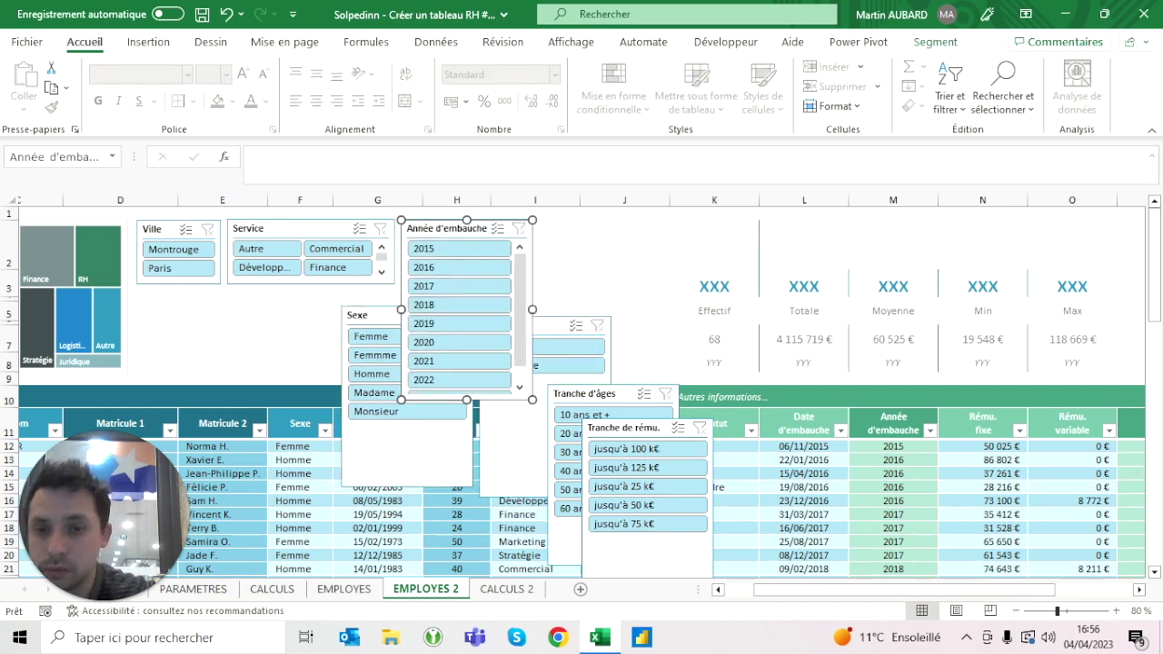
# Lay out the Année d'embauche slicer's years in three columns.
pyautogui.click(344, 590)
pyautogui.click(419, 589)
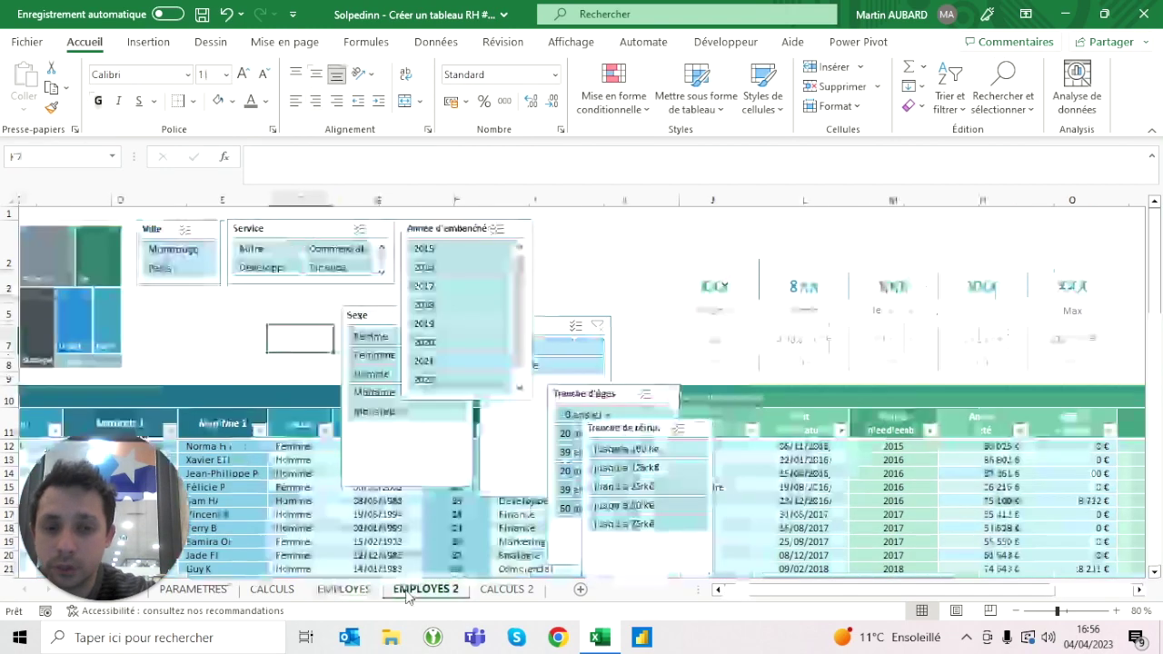
pyautogui.click(455, 228)
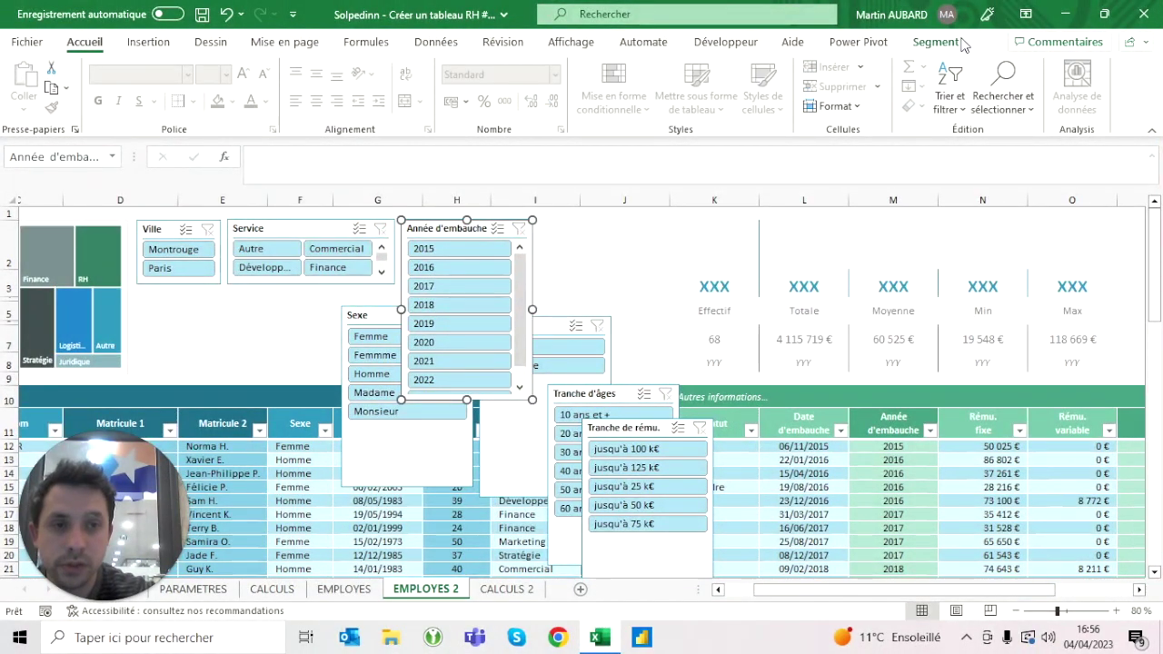
pyautogui.click(936, 42)
pyautogui.click(964, 66)
pyautogui.click(964, 67)
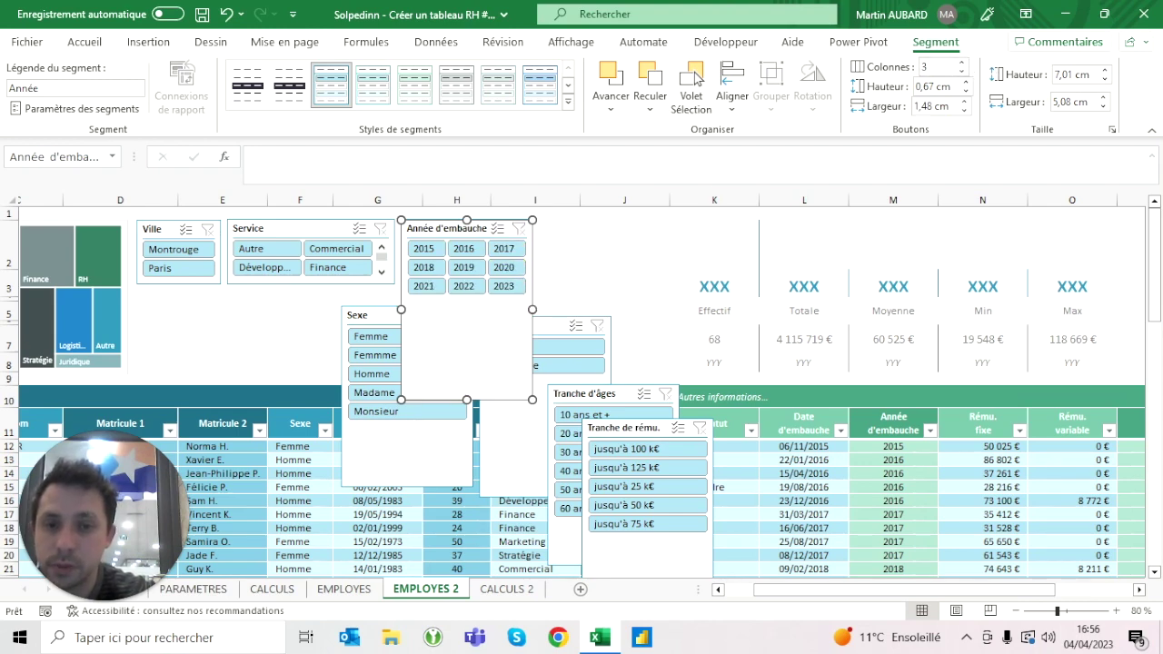
# Widen Année d'embauche slightly and place the Tranche de rému. slicer beside it.
pyautogui.moveTo(533, 309); pyautogui.dragTo(535, 309)
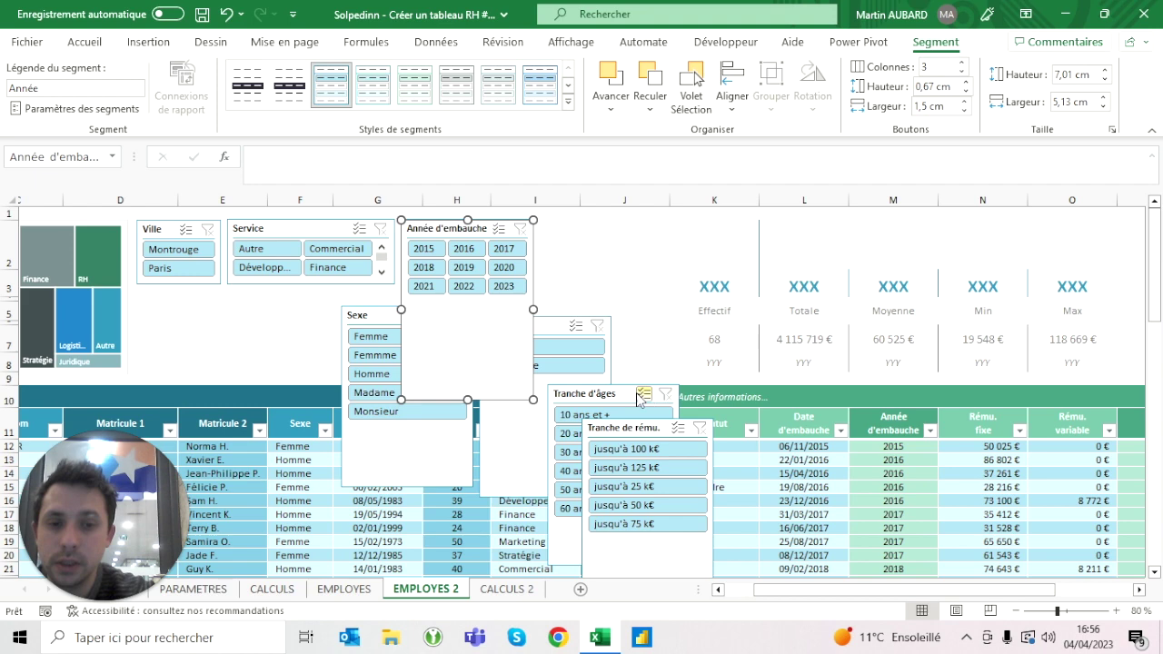
pyautogui.moveTo(627, 427); pyautogui.dragTo(584, 230)
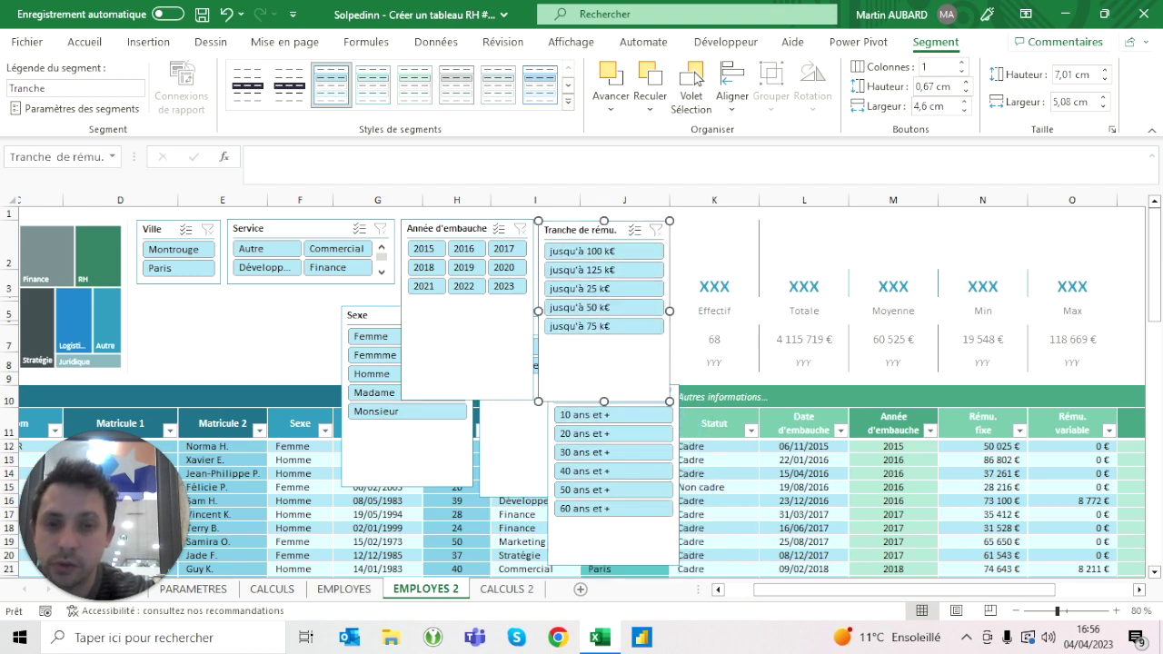
pyautogui.click(300, 338)
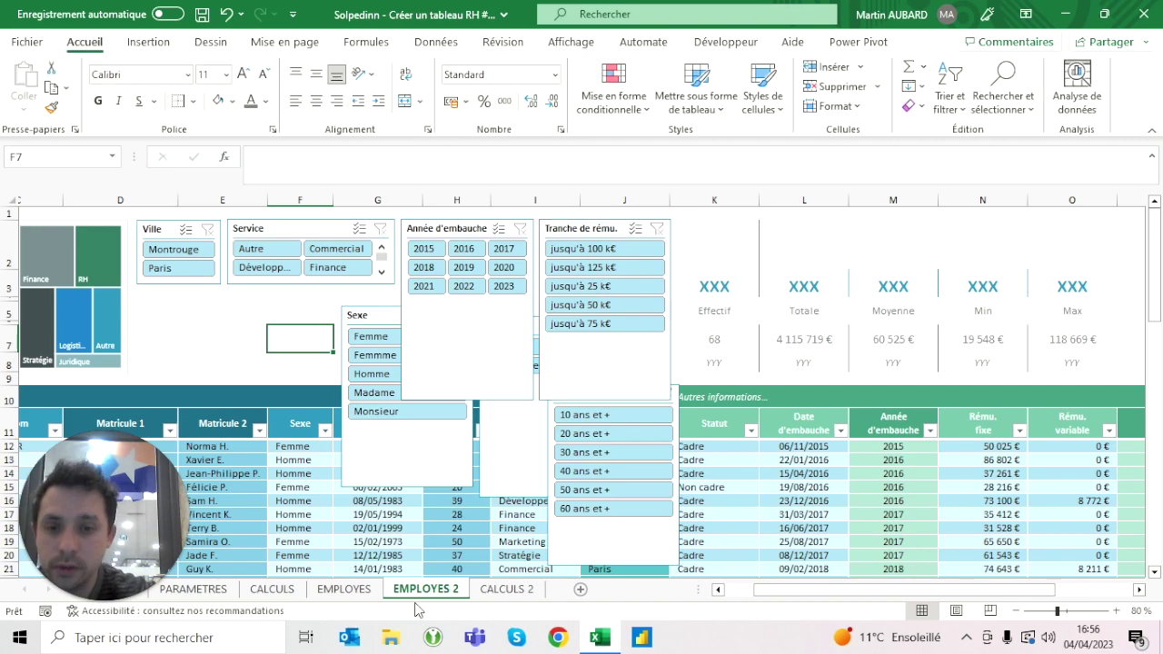
pyautogui.click(345, 593)
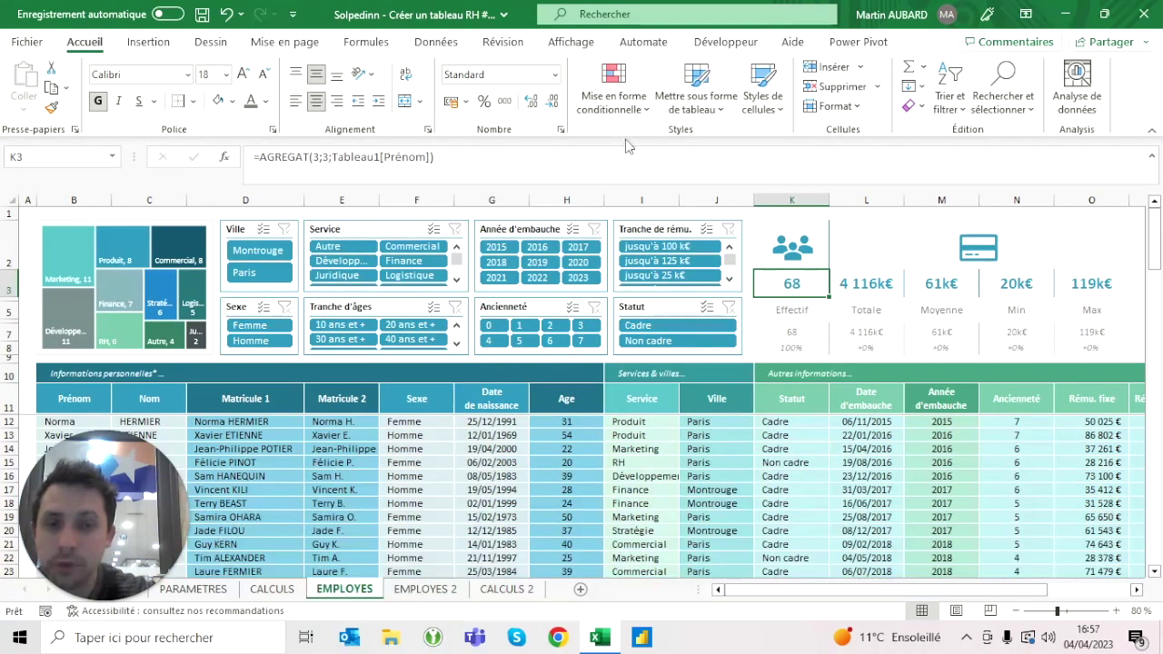
pyautogui.click(426, 590)
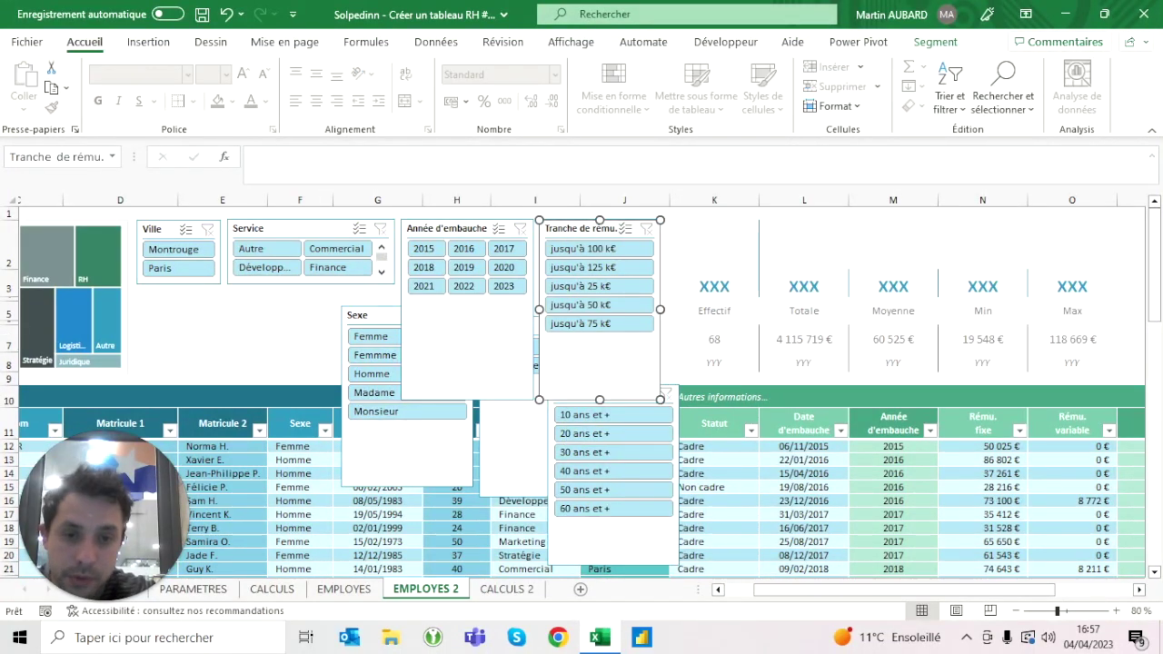
pyautogui.click(714, 286)
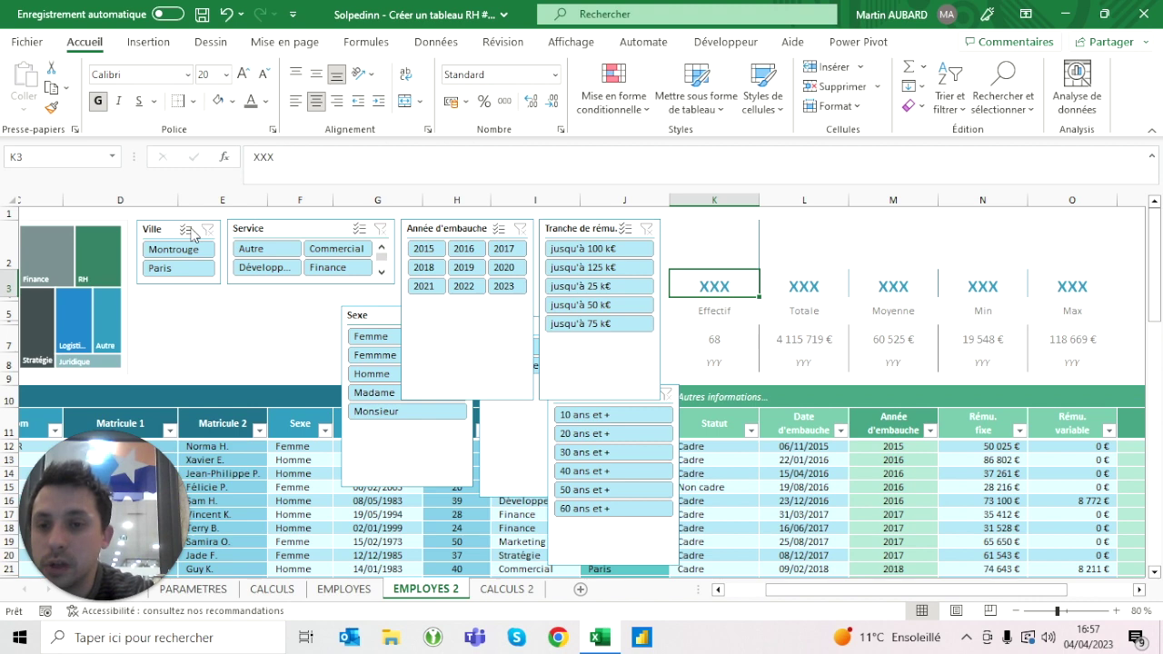
# Nudge the Service, Année d'embauche and Tranche de rému. slicers down slightly together.
pyautogui.click(273, 228)
pyautogui.keyDown('ctrl'); pyautogui.click(445, 228); pyautogui.keyUp('ctrl')
pyautogui.keyDown('ctrl'); pyautogui.click(541, 224); pyautogui.keyUp('ctrl')
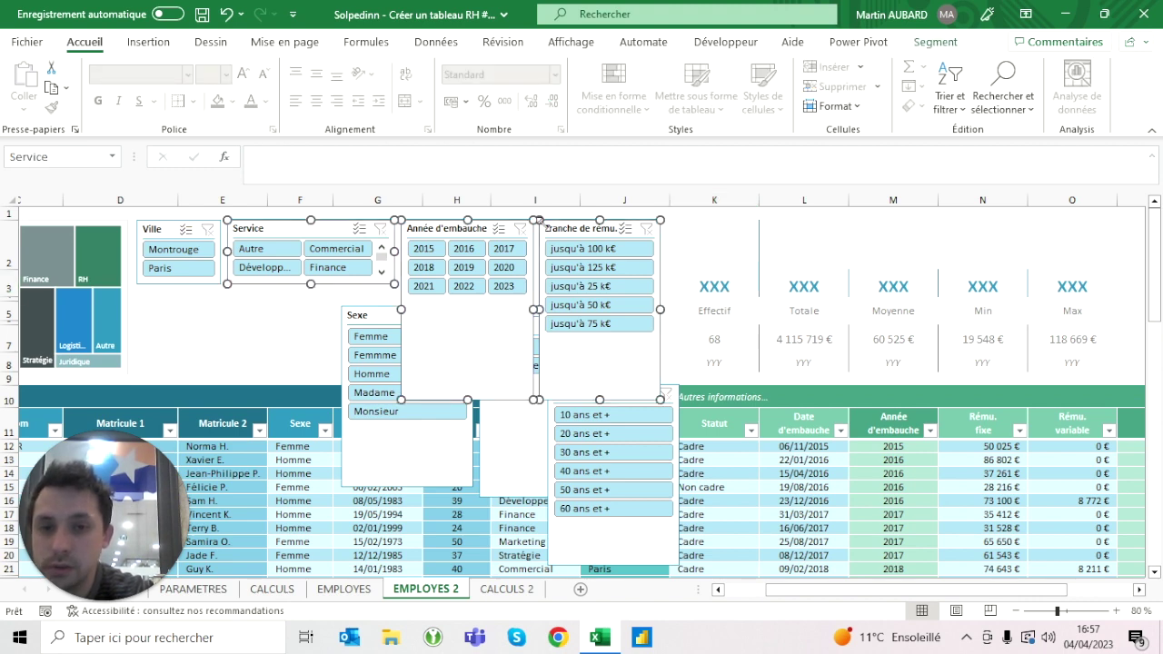
pyautogui.moveTo(542, 222); pyautogui.dragTo(542, 223)
pyautogui.press('Escape')
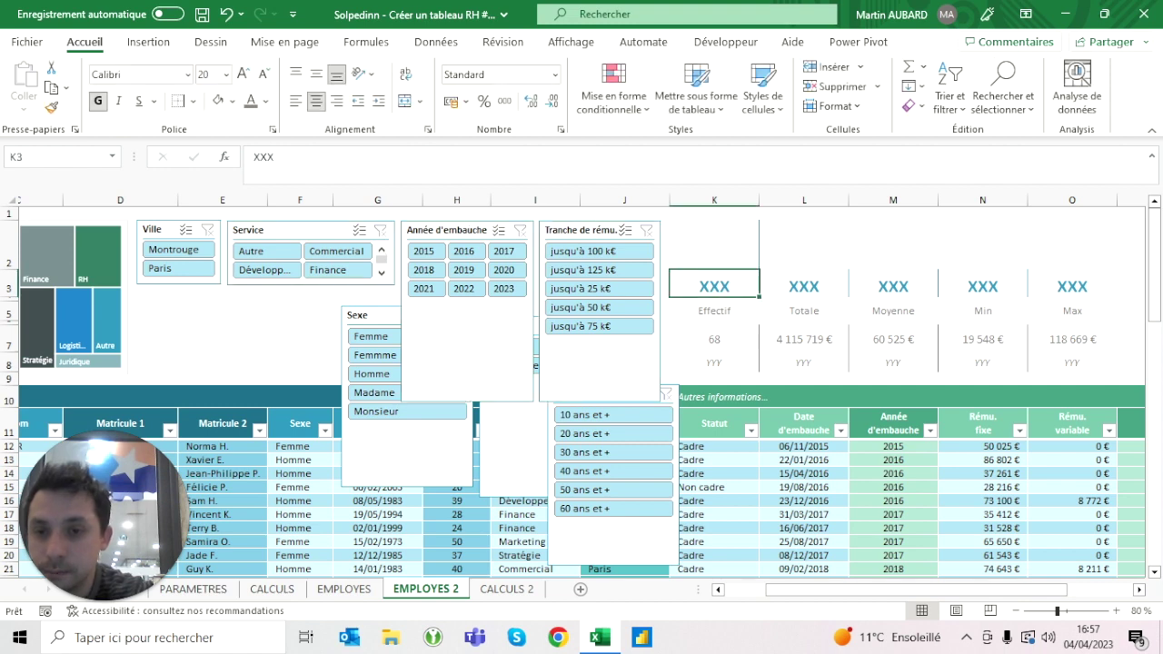
pyautogui.click(272, 229)
pyautogui.keyDown('ctrl'); pyautogui.click(445, 229); pyautogui.keyUp('ctrl')
pyautogui.keyDown('ctrl'); pyautogui.click(573, 229); pyautogui.keyUp('ctrl')
pyautogui.press('Down')
pyautogui.press('Down')
# Top-align Ville, Service, Année d'embauche and Tranche de rému. and distribute them evenly horizontally.
pyautogui.keyDown('ctrl'); pyautogui.click(153, 229); pyautogui.keyUp('ctrl')
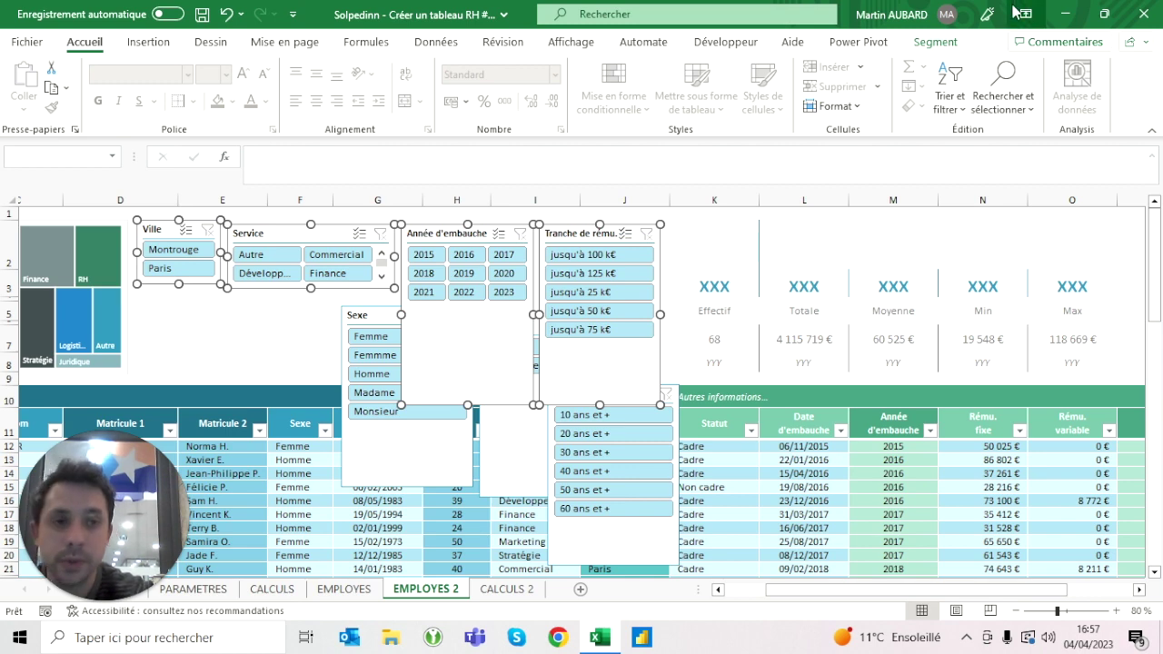
pyautogui.click(929, 42)
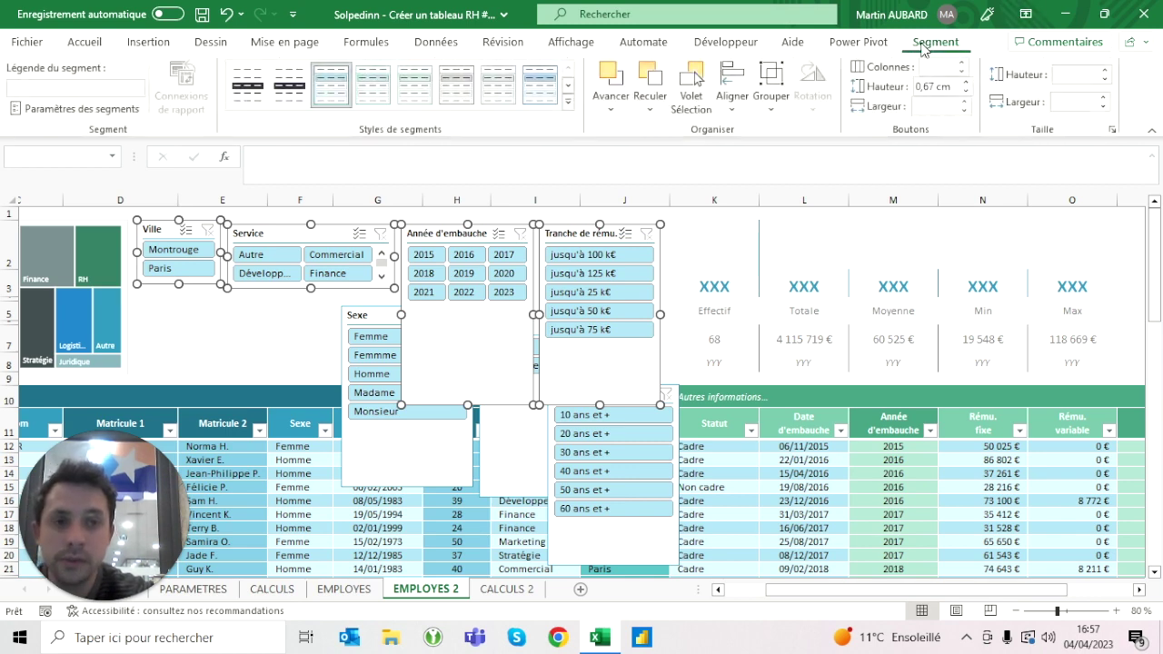
pyautogui.click(739, 105)
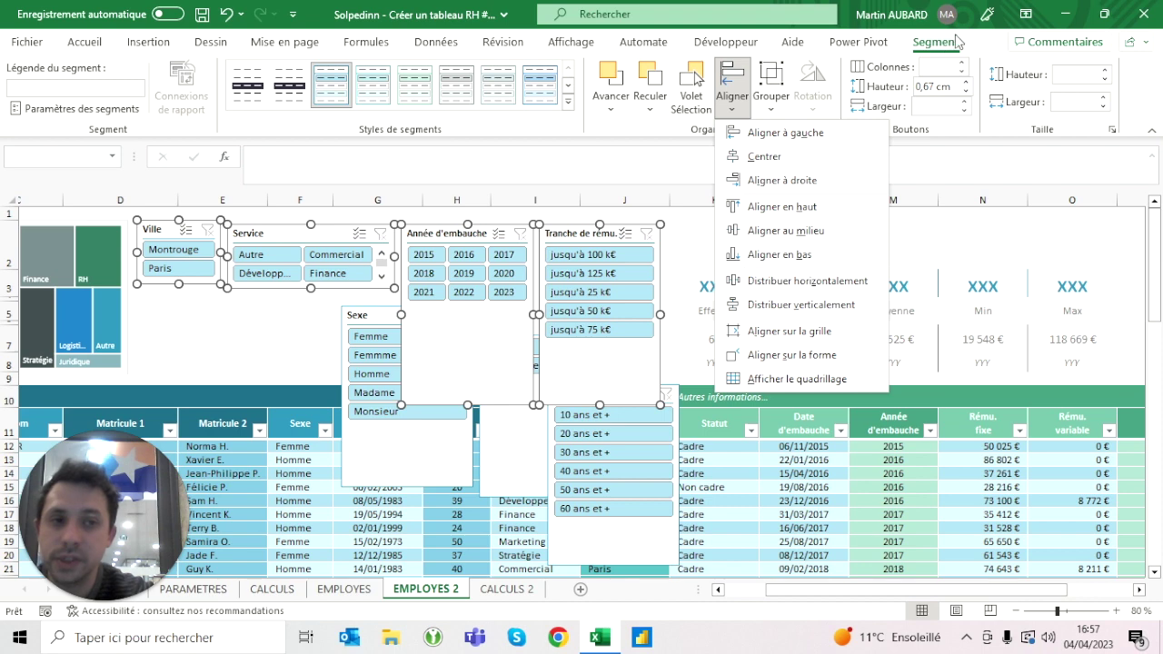
pyautogui.click(782, 180)
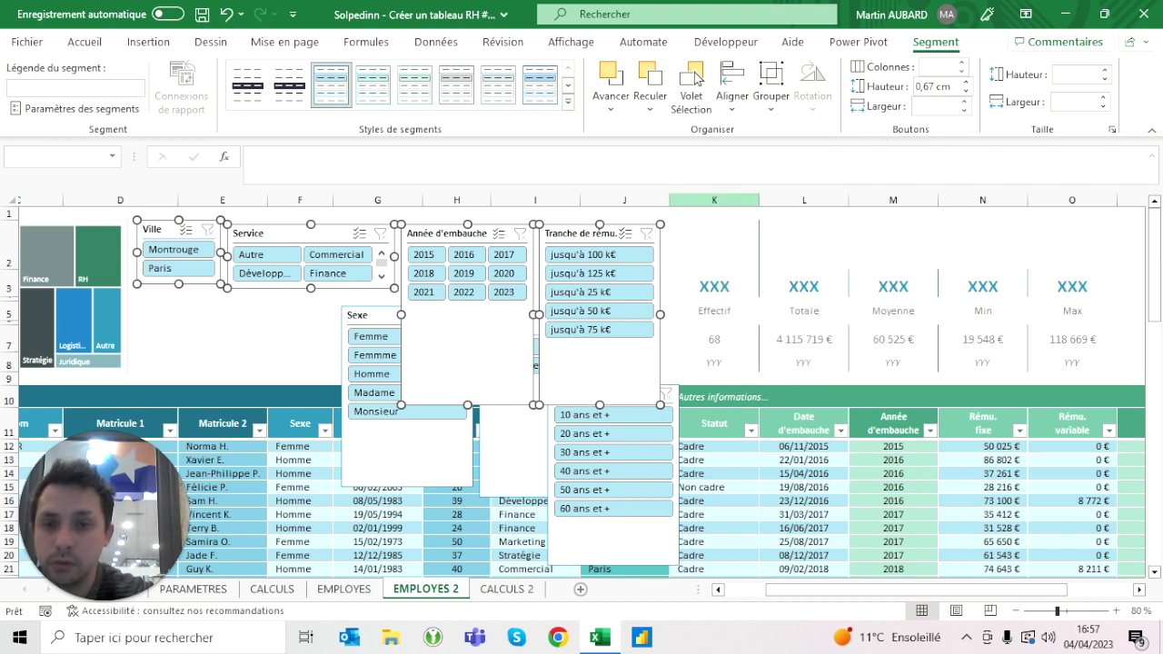
pyautogui.click(714, 285)
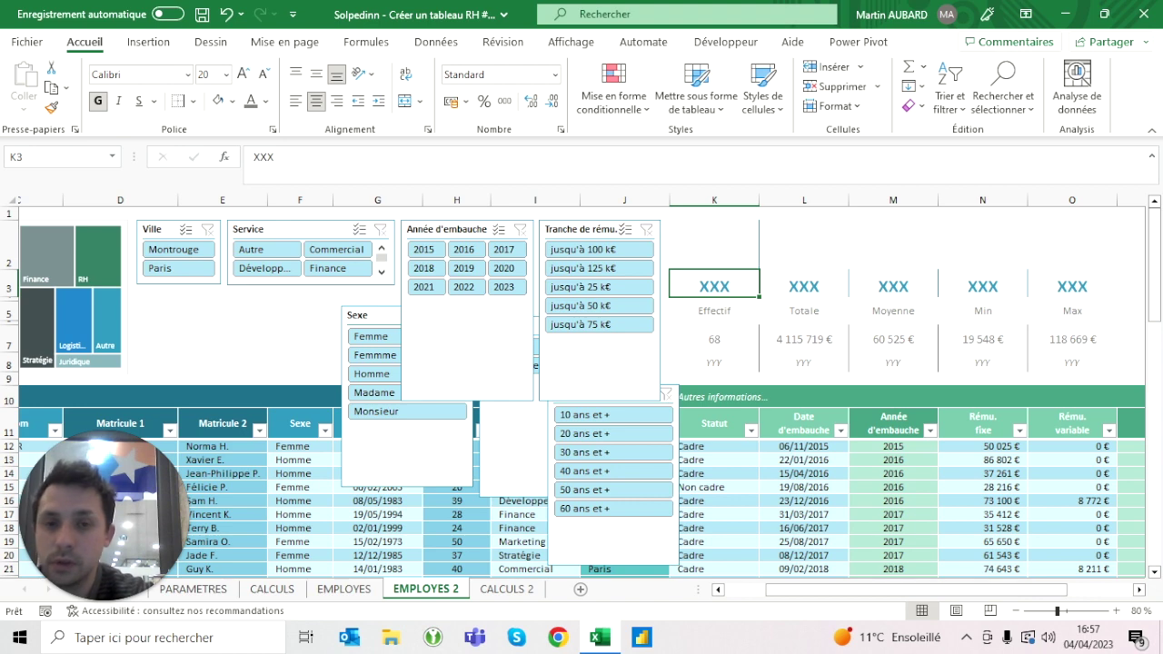
pyautogui.hotkey('ctrl', 'z')
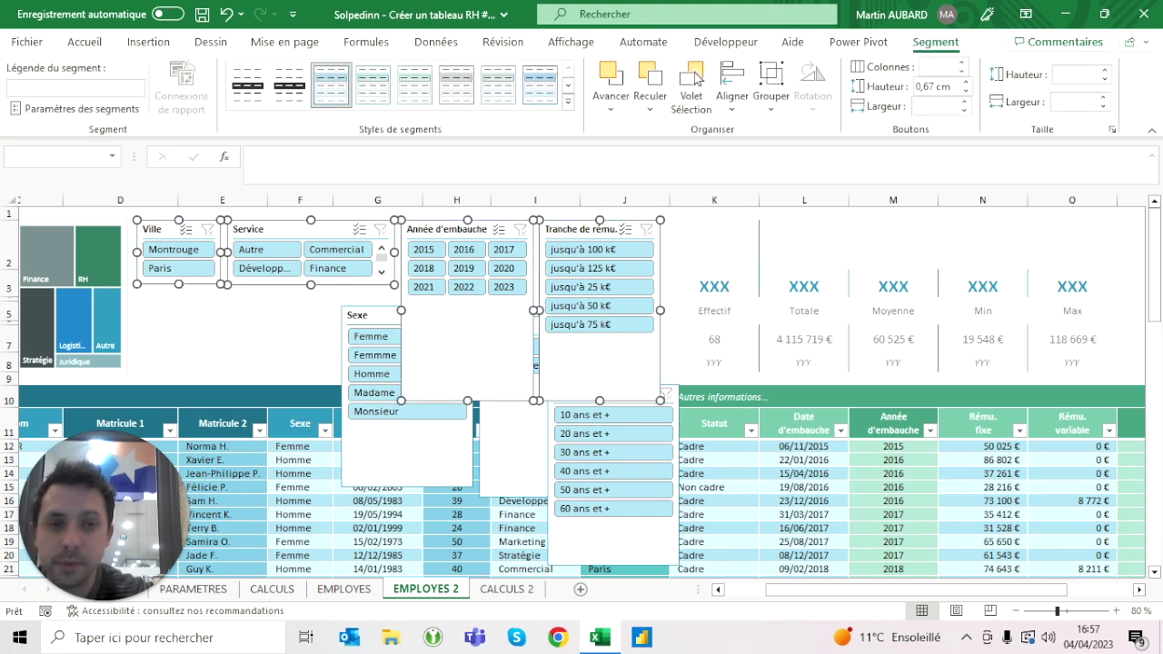
pyautogui.click(732, 91)
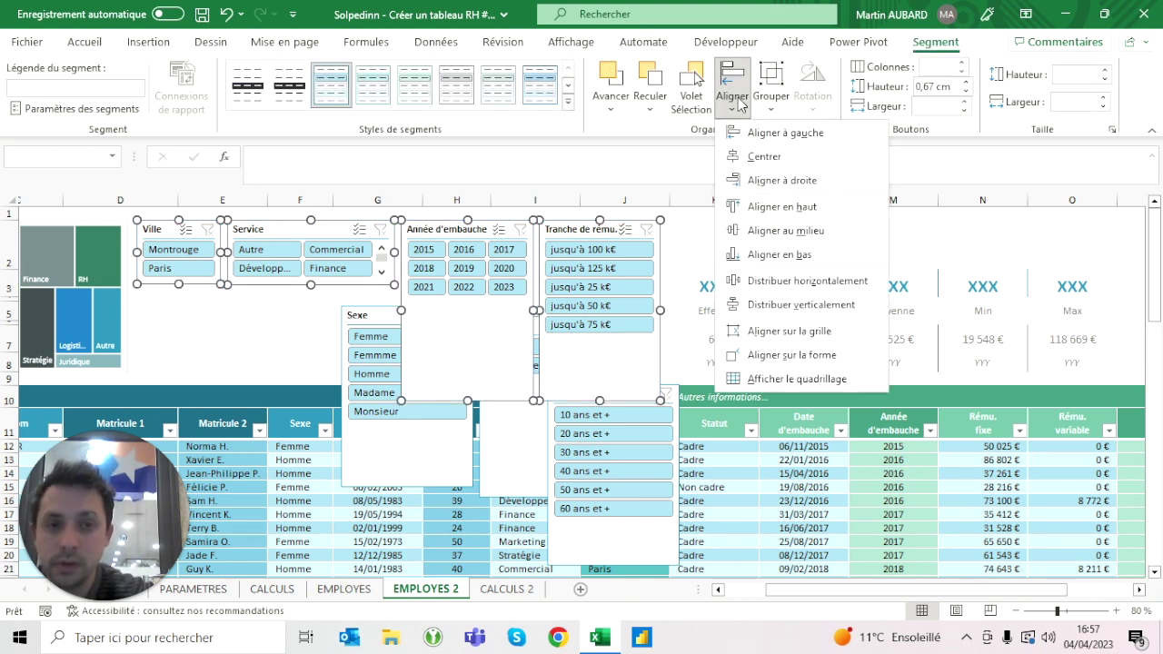
pyautogui.click(769, 289)
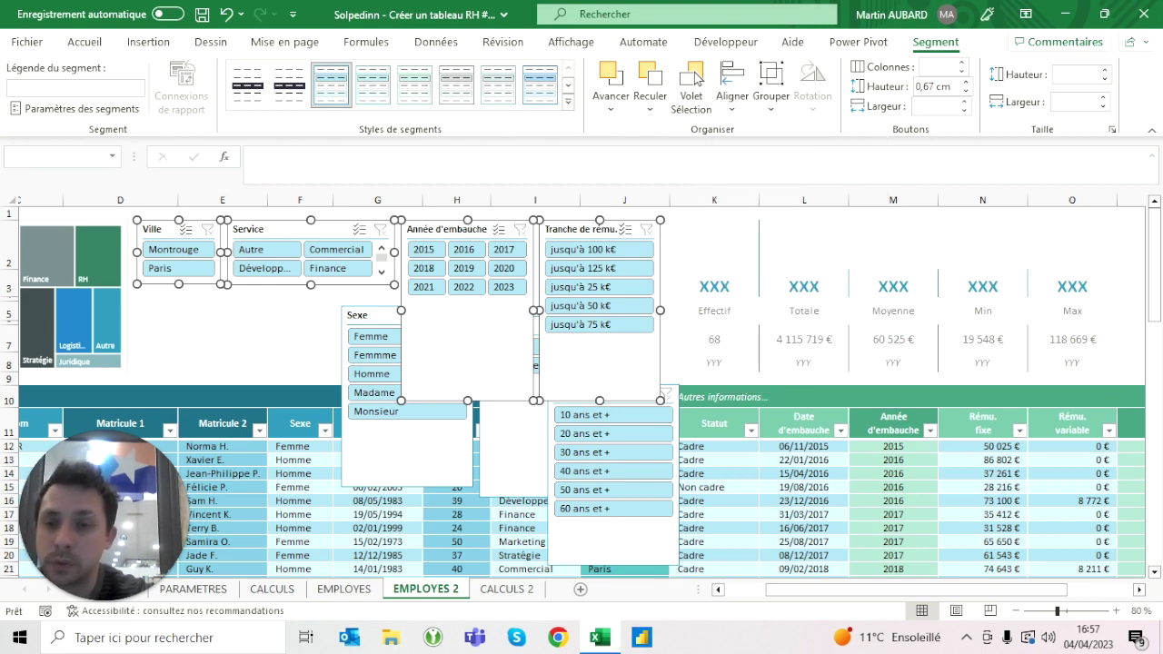
pyautogui.click(714, 286)
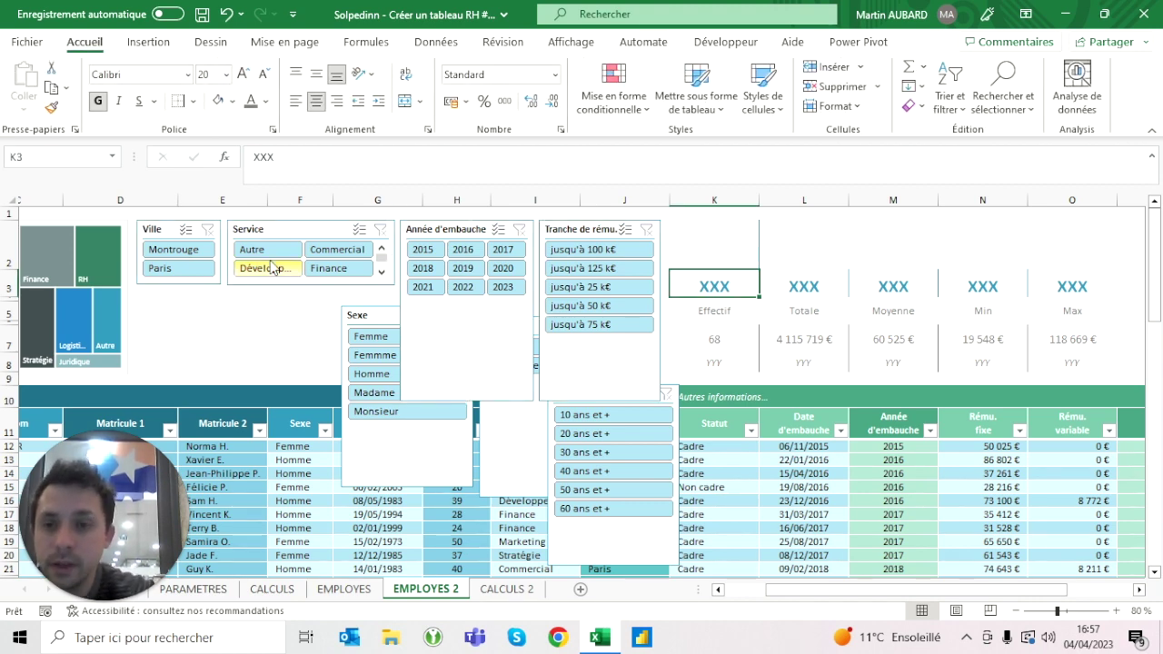
# Give all four top-row slicers a height of 2,45 cm.
pyautogui.click(208, 244)
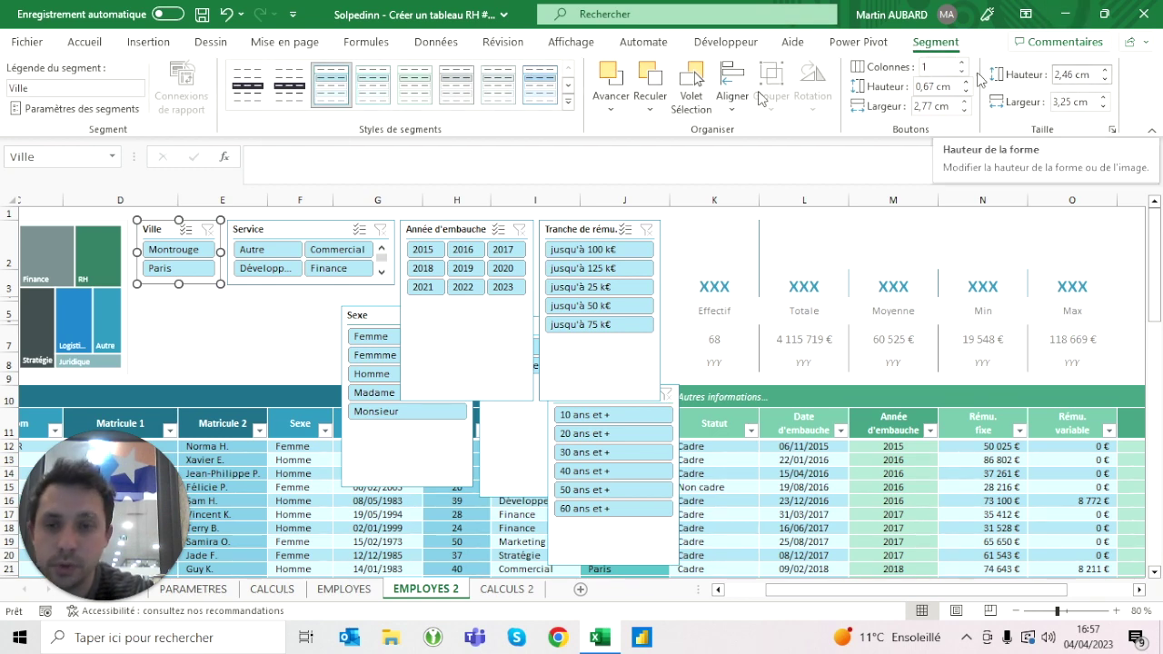
pyautogui.keyDown('ctrl'); pyautogui.click(300, 229); pyautogui.keyUp('ctrl')
pyautogui.keyDown('ctrl'); pyautogui.click(445, 229); pyautogui.keyUp('ctrl')
pyautogui.keyDown('ctrl'); pyautogui.click(581, 229); pyautogui.keyUp('ctrl')
pyautogui.click(1077, 75)
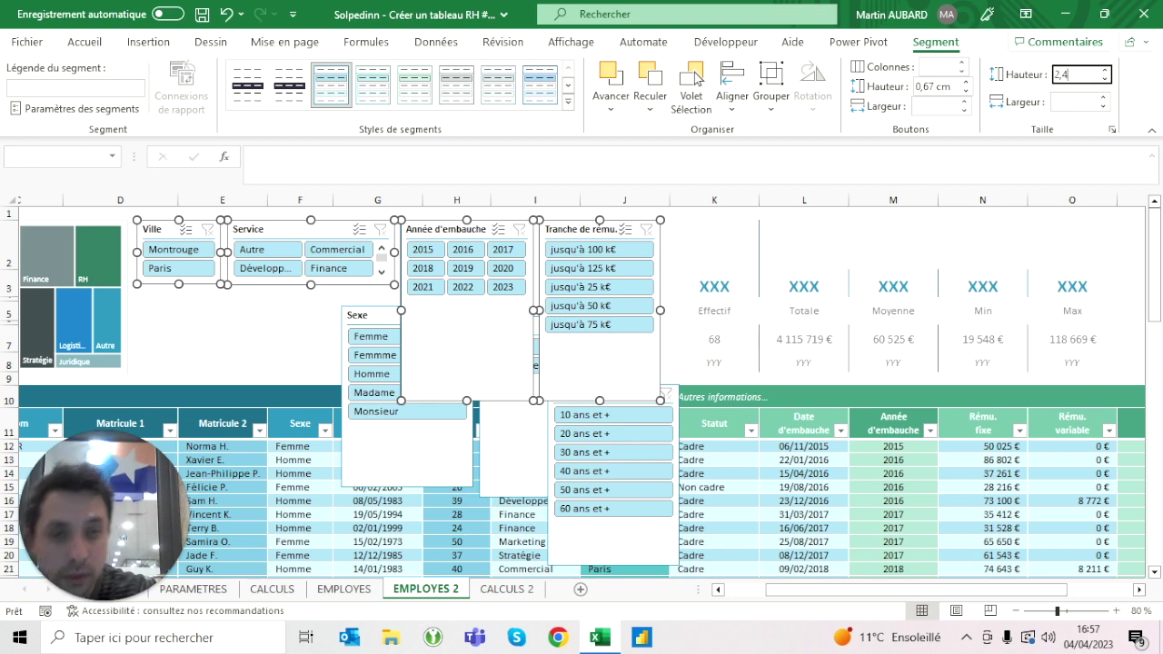
pyautogui.press('Return')
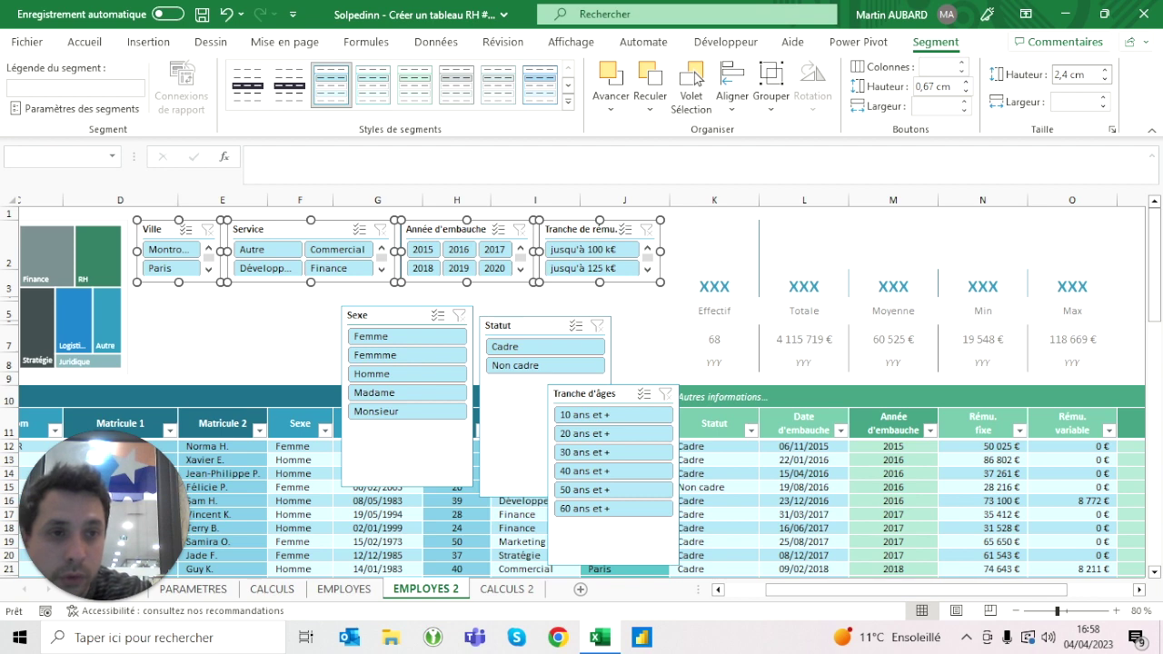
pyautogui.click(1069, 75)
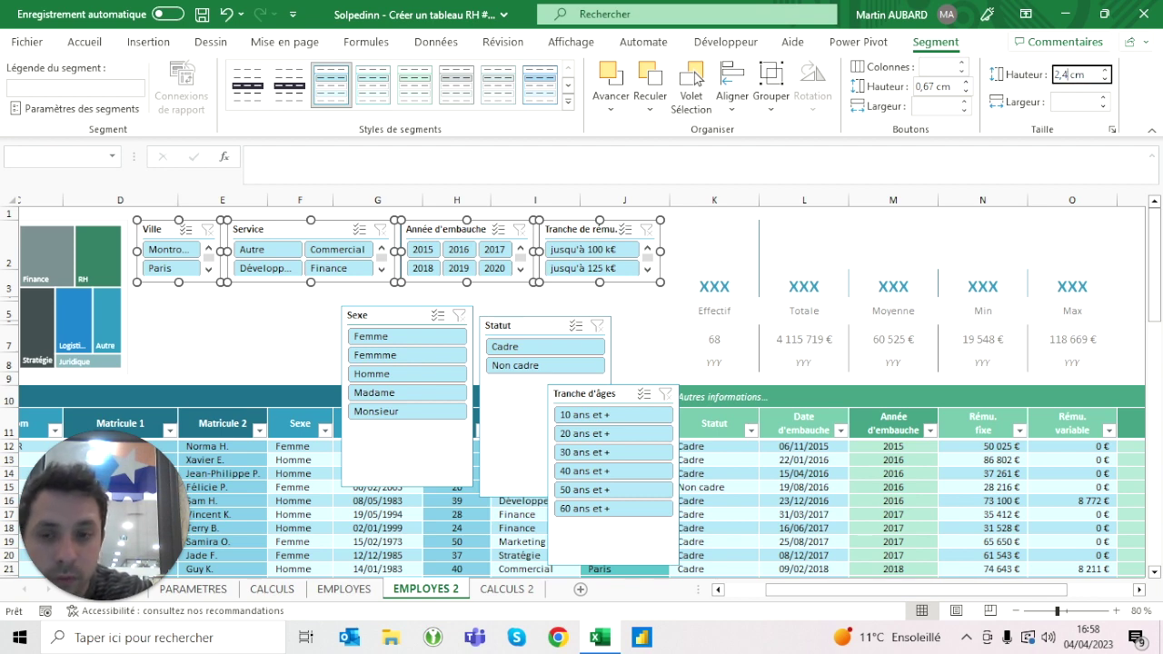
pyautogui.write('5')
pyautogui.press('Return')
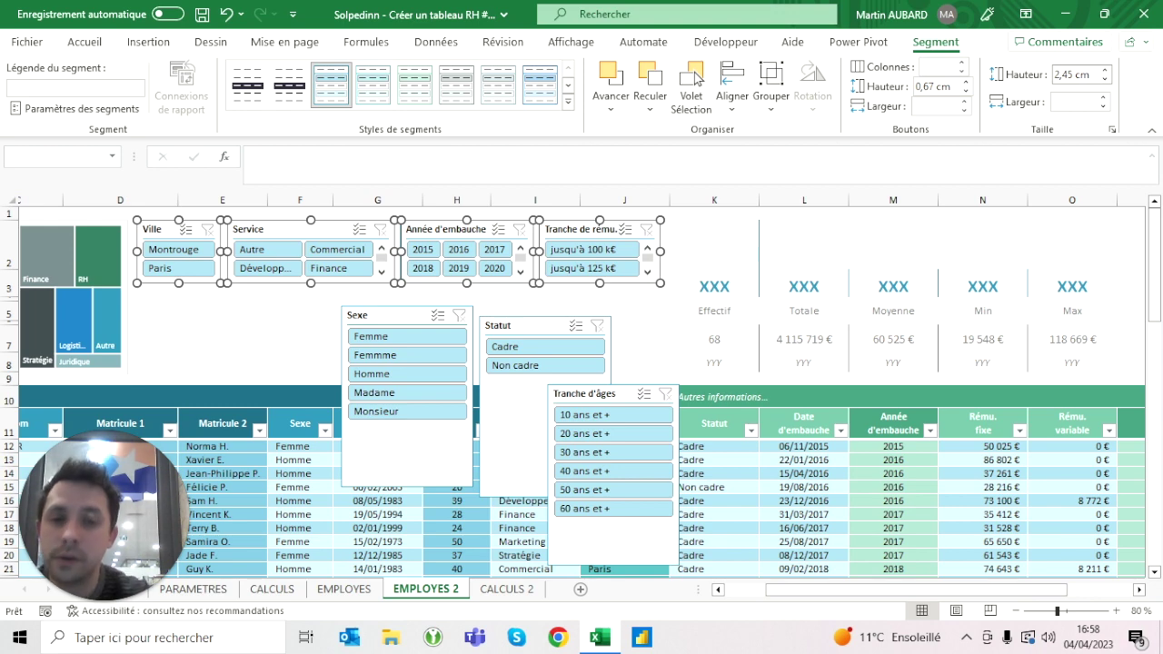
pyautogui.click(714, 283)
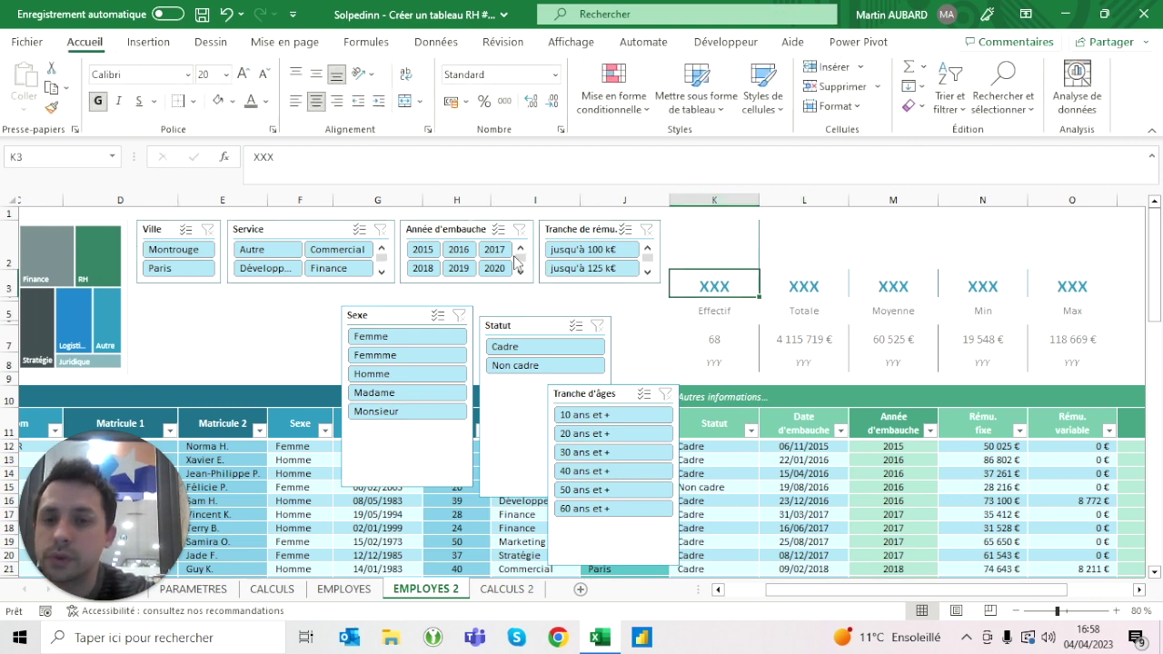
pyautogui.click(300, 298)
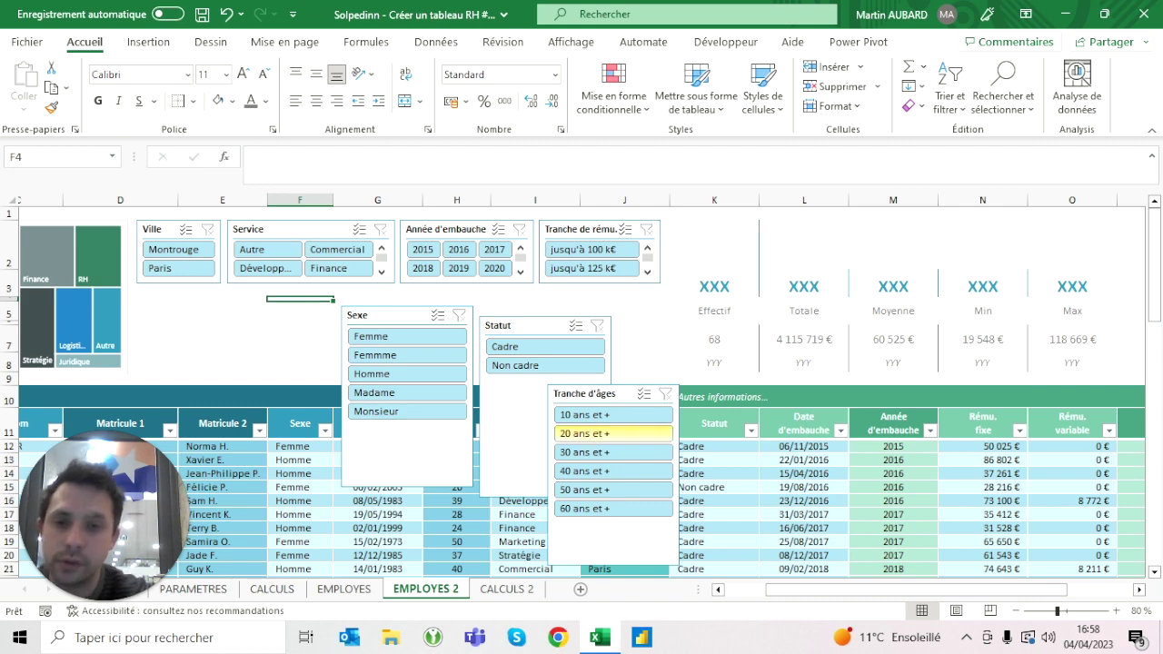
pyautogui.click(361, 591)
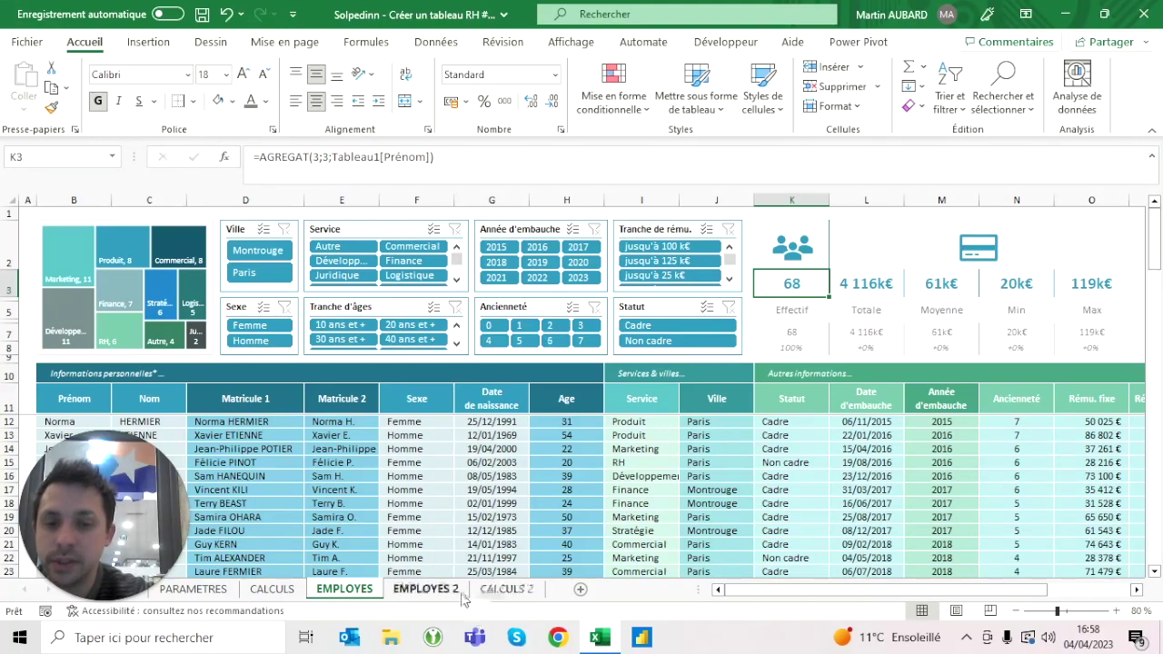
pyautogui.click(424, 589)
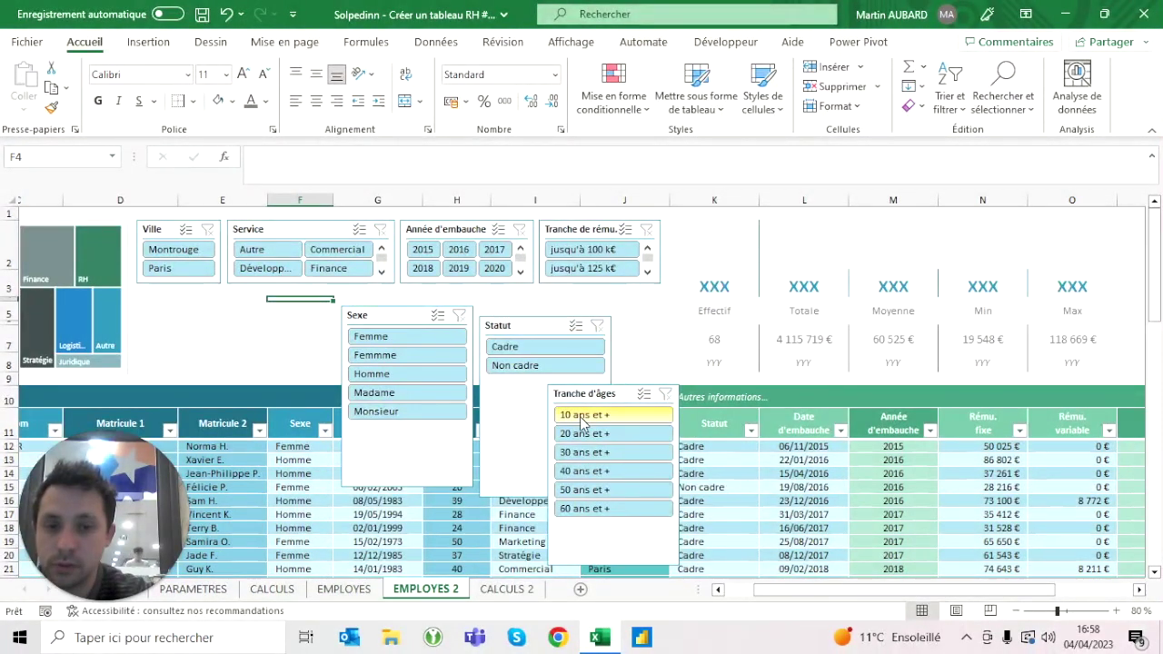
pyautogui.hotkey('ctrl', 'pageup')
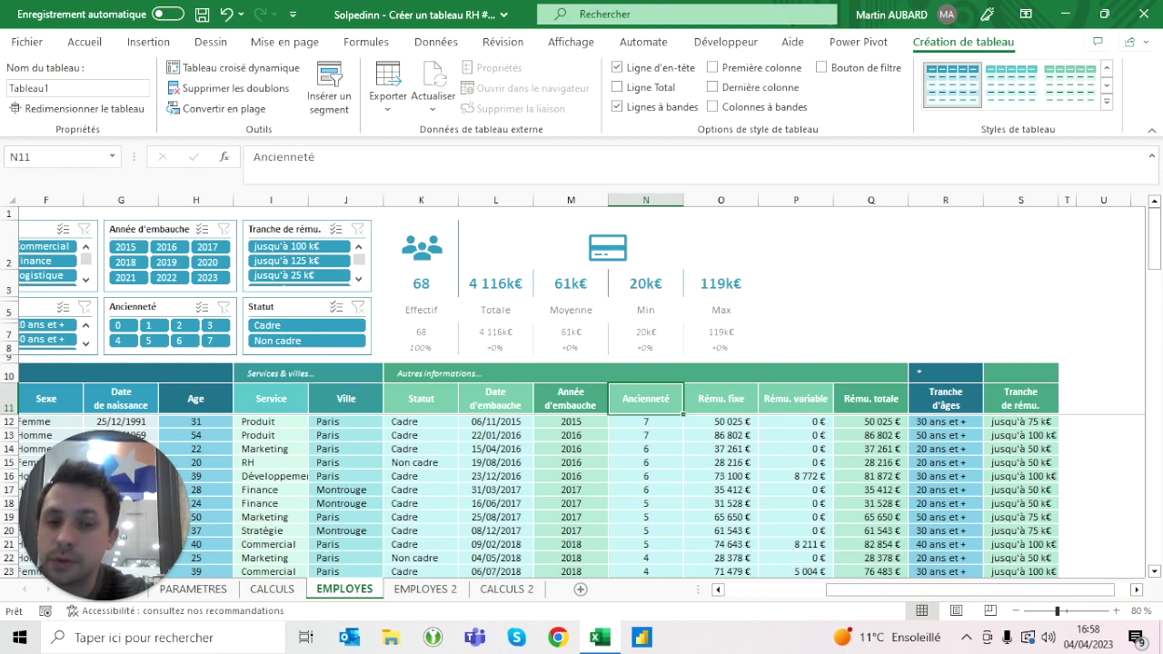
pyautogui.press('Left')
pyautogui.press('Right')
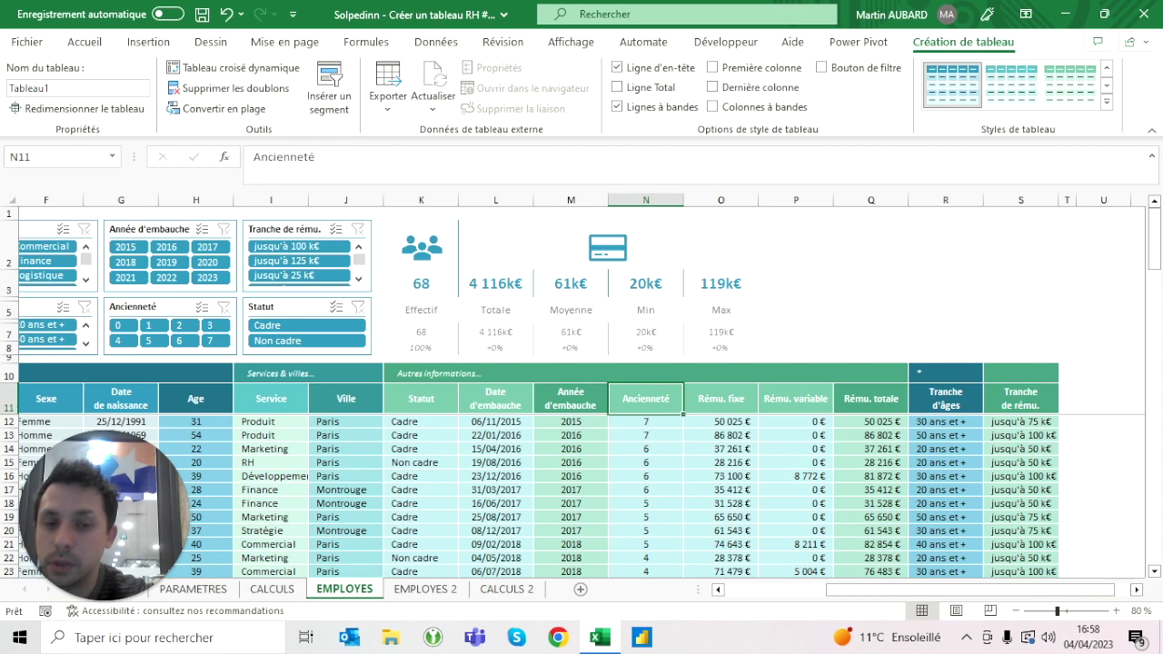
pyautogui.click(424, 589)
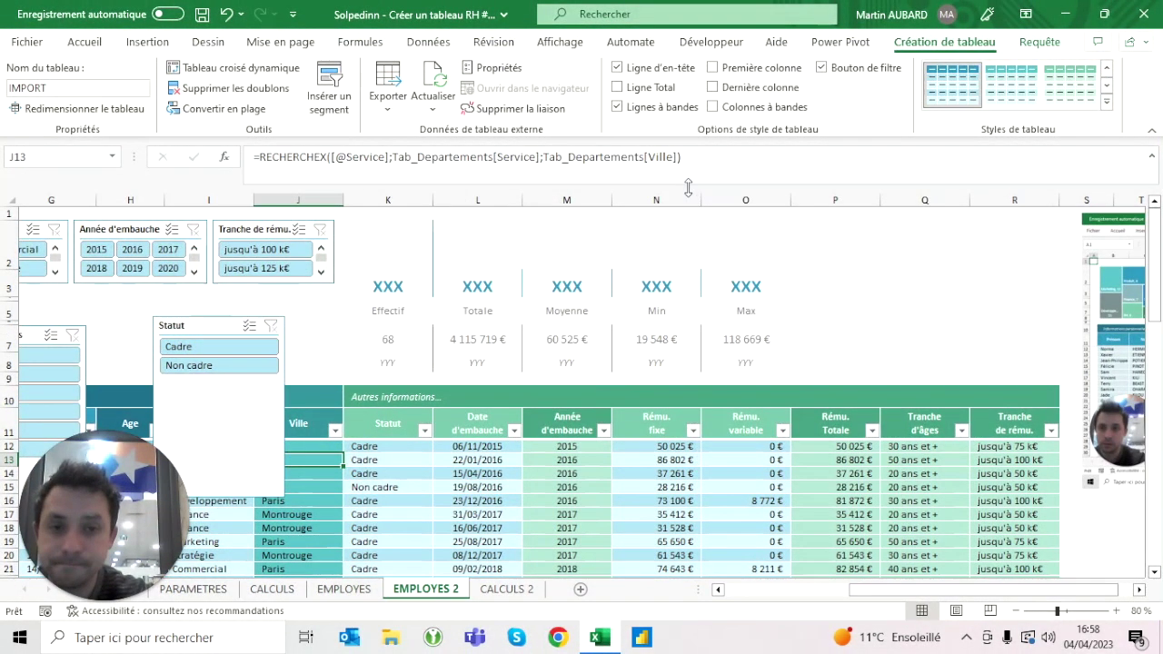
pyautogui.click(681, 200)
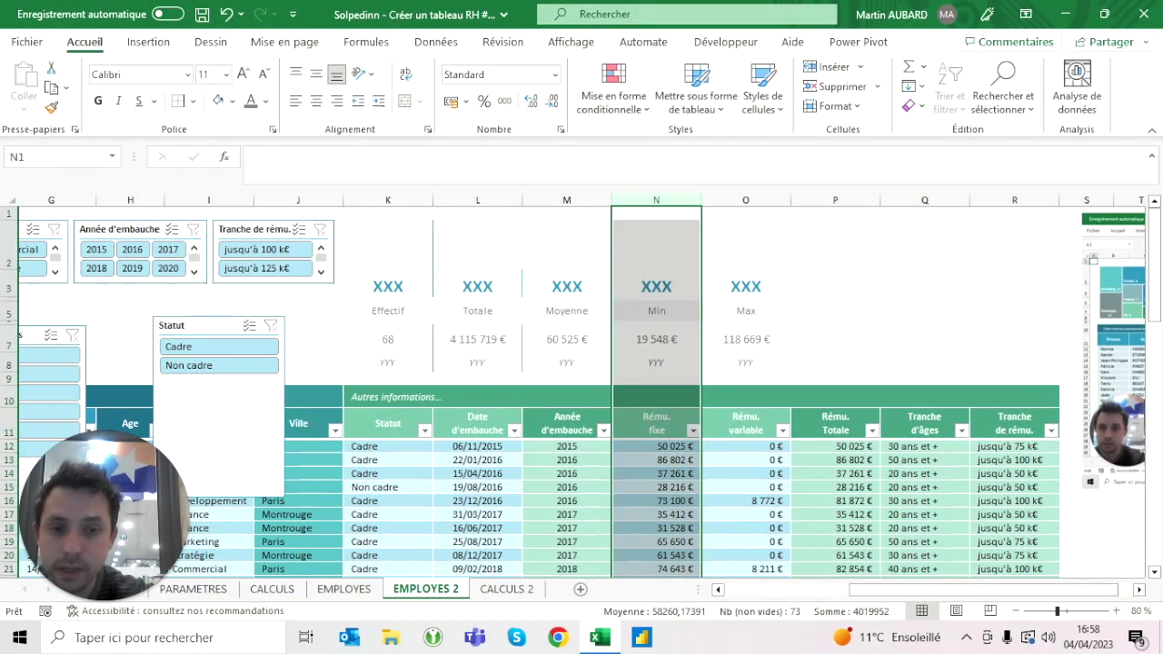
# Insert a table column N headed 'Ancienneté' and shift the Min and Max KPI cells one column left.
pyautogui.hotkey('ctrl', '+')
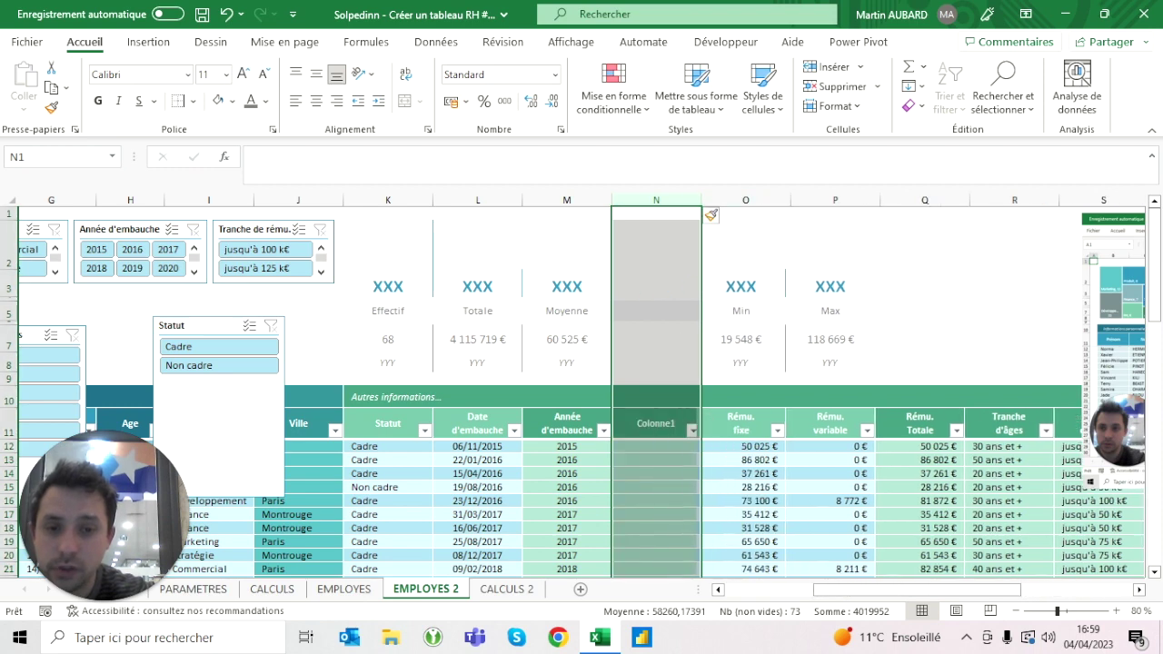
pyautogui.moveTo(745, 286)
pyautogui.mouseDown()
pyautogui.moveTo(835, 338)
pyautogui.moveTo(835, 362)
pyautogui.moveTo(777, 354)
pyautogui.mouseUp()
pyautogui.click(835, 311)
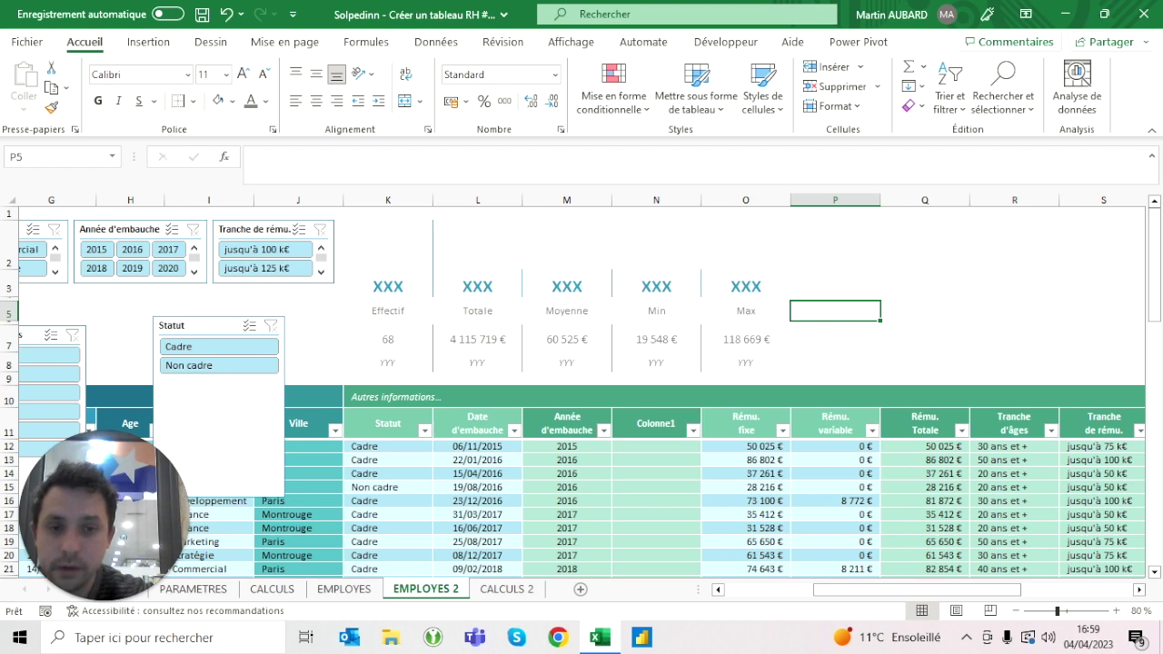
pyautogui.click(656, 424)
pyautogui.write('Ancien')
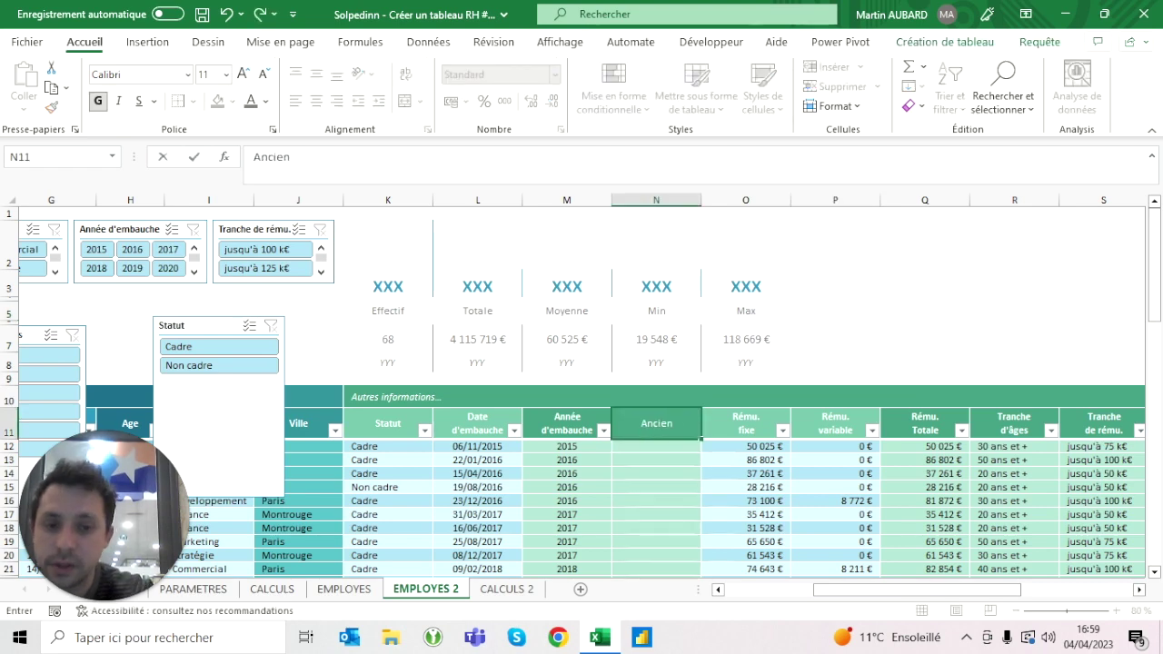
pyautogui.write('neté')
pyautogui.press('Return')
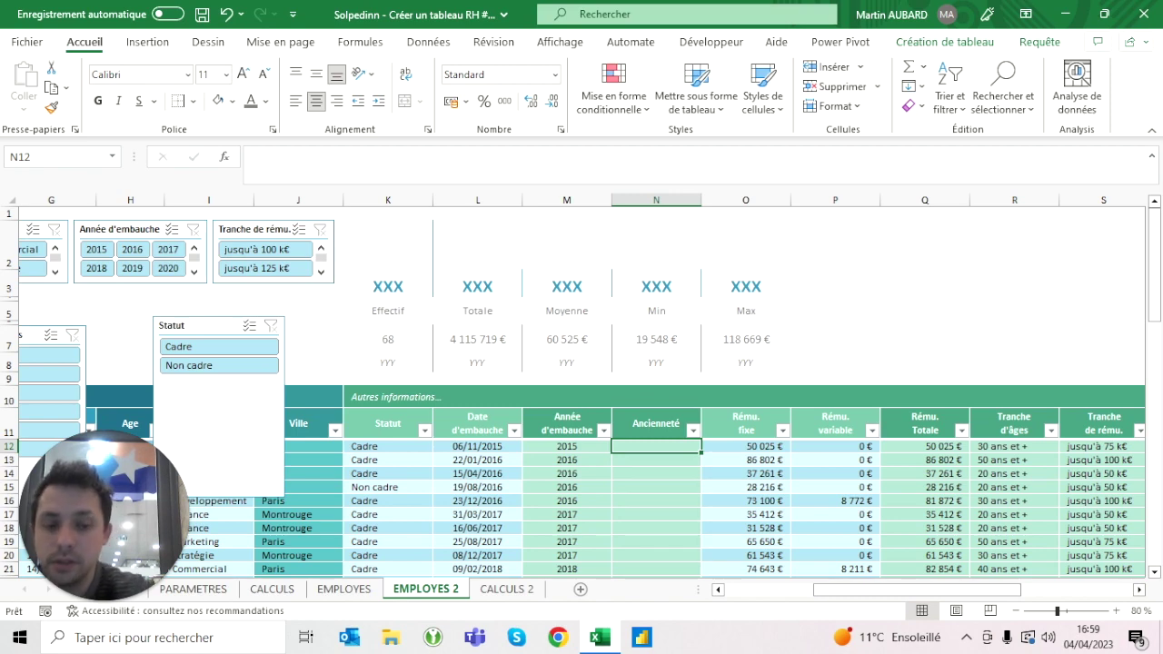
# Fill Ancienneté with =DATEDIF([@[Date d'embauche]];AUJOURDHUI();"y") for every employee.
pyautogui.write('=datedif(')
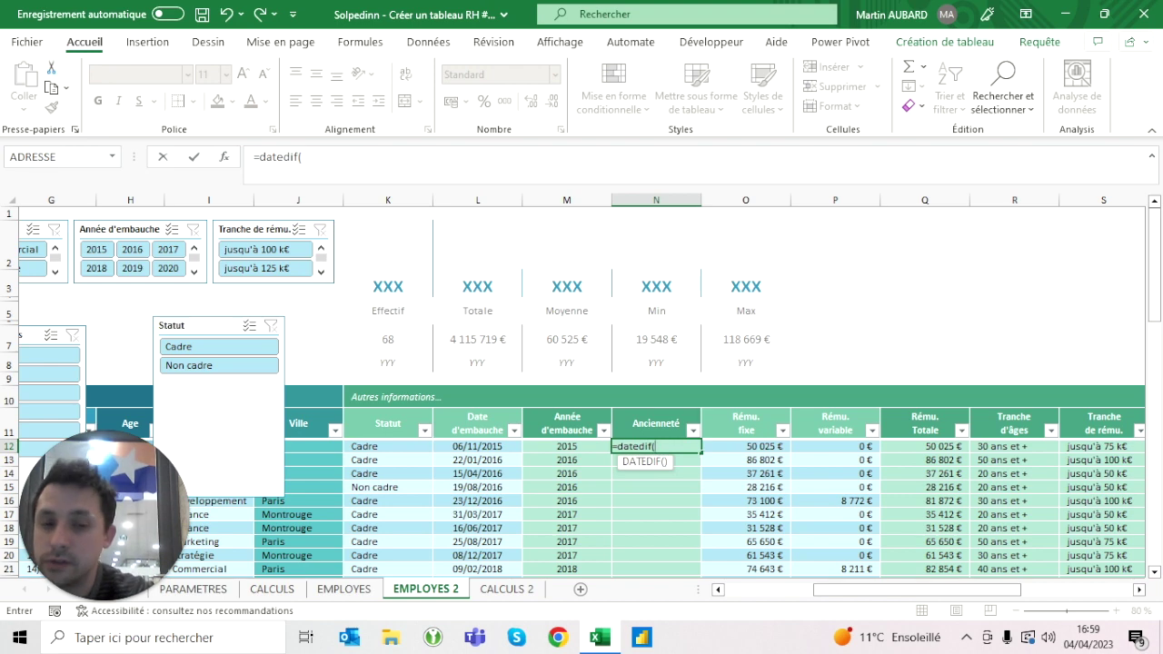
pyautogui.click(477, 446)
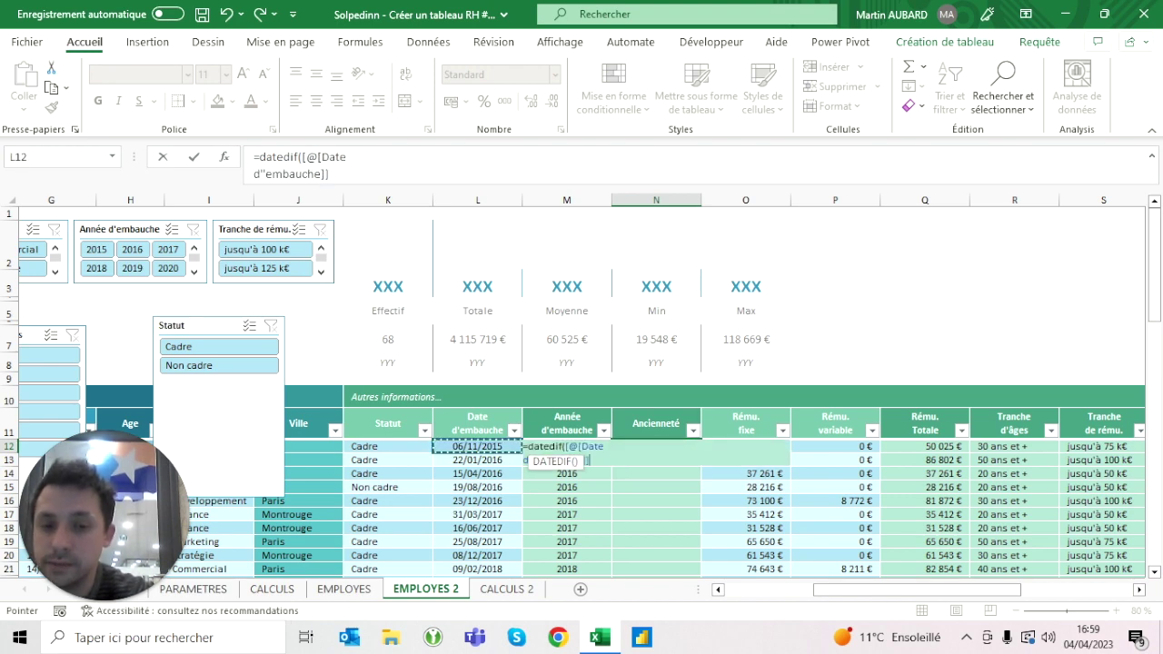
pyautogui.write(';au')
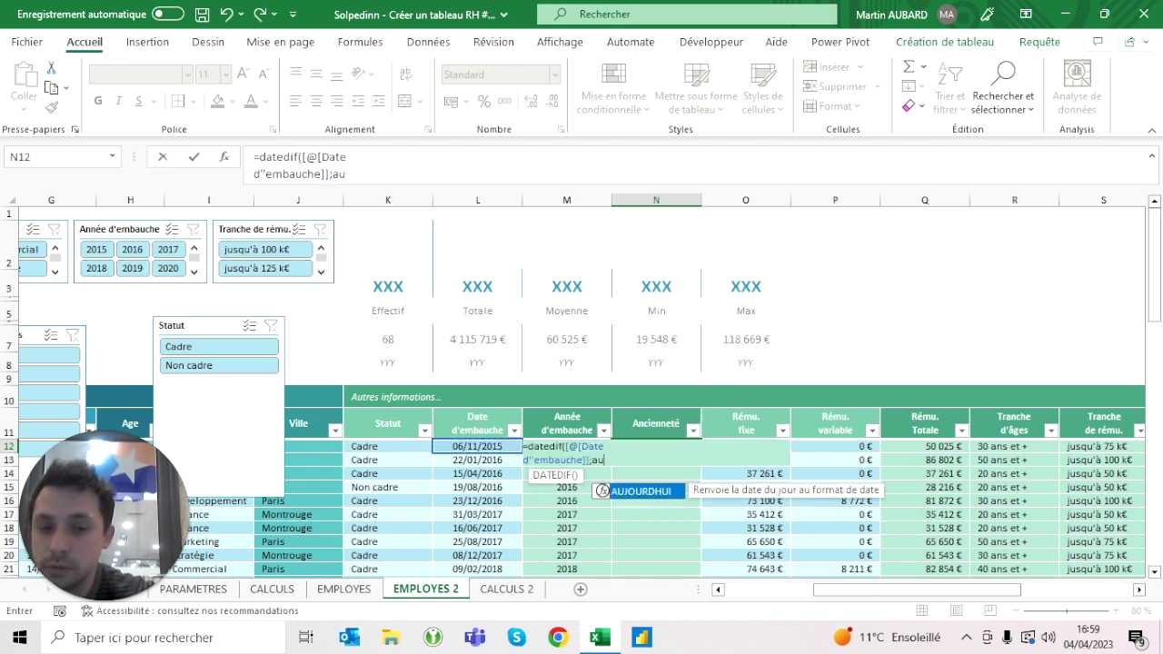
pyautogui.write('()')
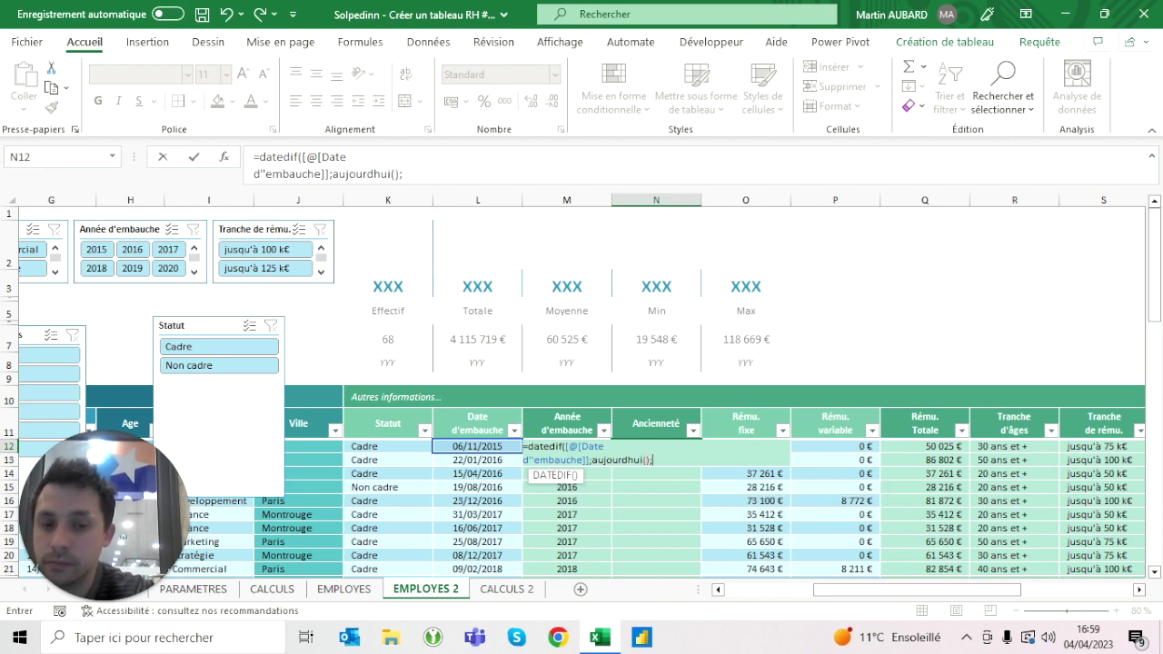
pyautogui.write(')')
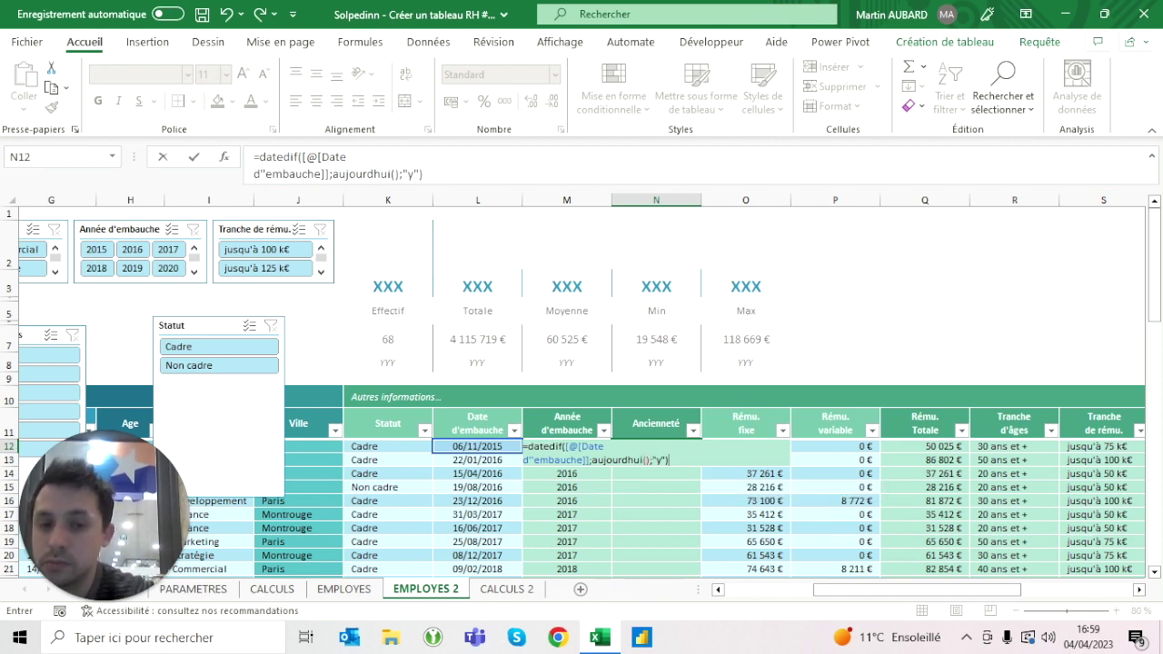
pyautogui.press('Return')
# Check the N12 seniority formula against hire dates near the table's end, such as 01/04/2022.
pyautogui.click(656, 424)
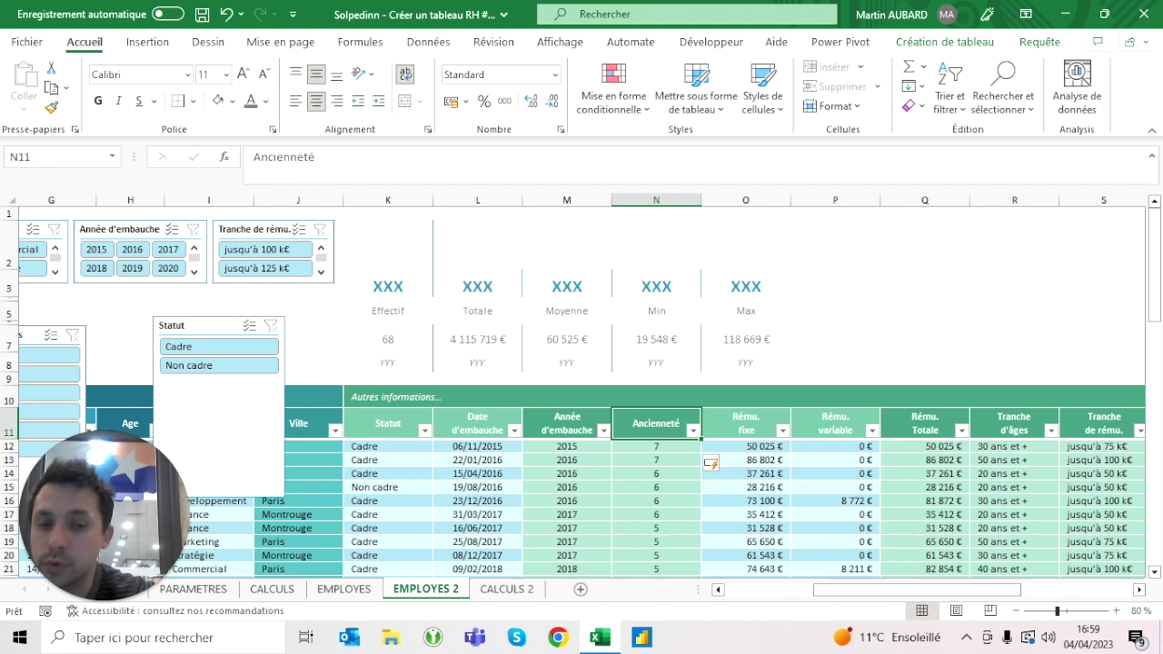
pyautogui.click(656, 446)
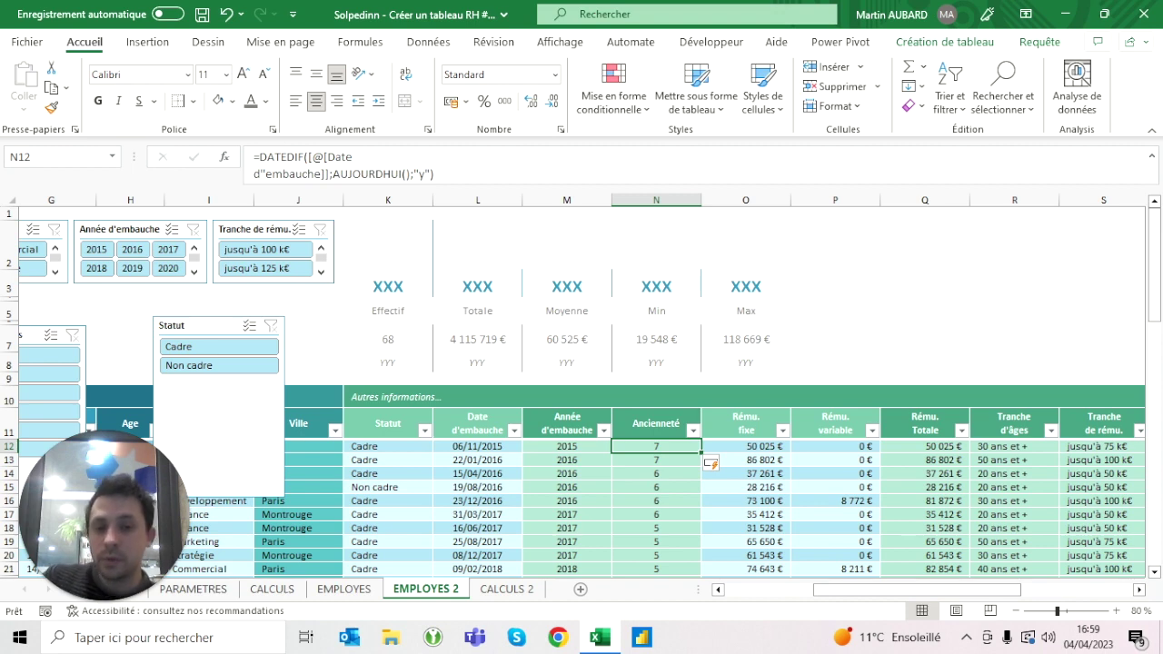
pyautogui.click(477, 446)
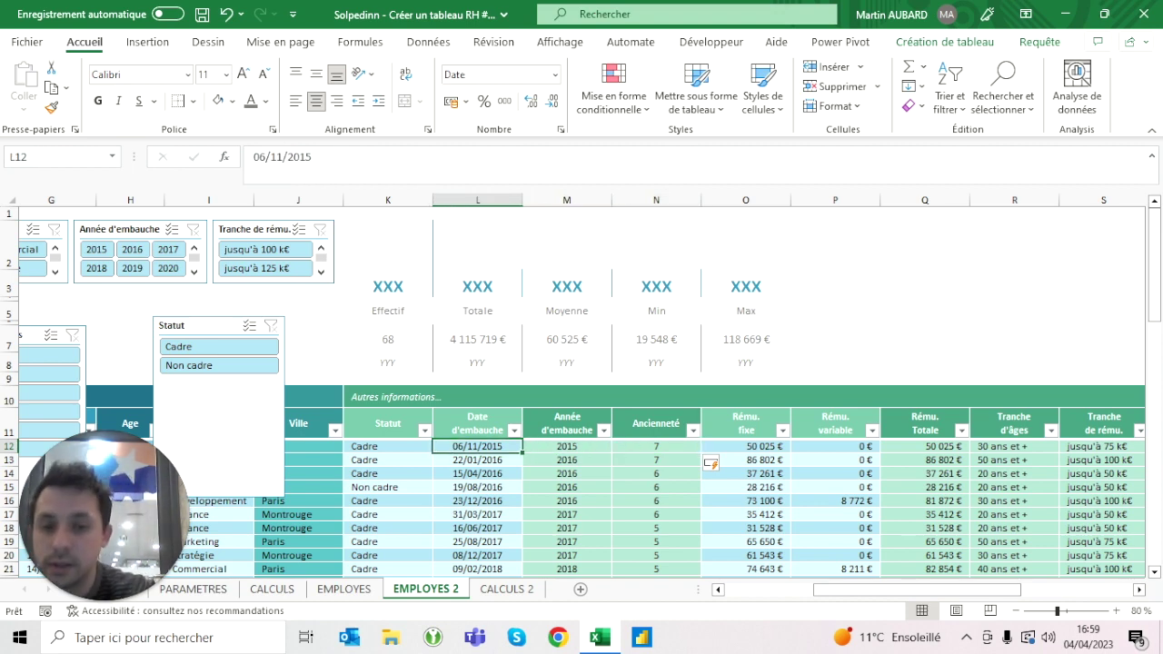
pyautogui.hotkey('ctrl', 'Down')
pyautogui.click(477, 296)
pyautogui.press('Up')
pyautogui.press('Up')
pyautogui.press('Up')
pyautogui.press('Up')
pyautogui.press('Up')
pyautogui.press('Up')
pyautogui.press('Up')
pyautogui.press('Up')
pyautogui.press('Up')
pyautogui.press('Up')
pyautogui.press('Down')
pyautogui.press('Down')
pyautogui.press('Down')
pyautogui.press('Down')
pyautogui.press('Down')
pyautogui.press('Down')
pyautogui.press('Down')
pyautogui.press('Down')
pyautogui.hotkey('shift', 'Right')
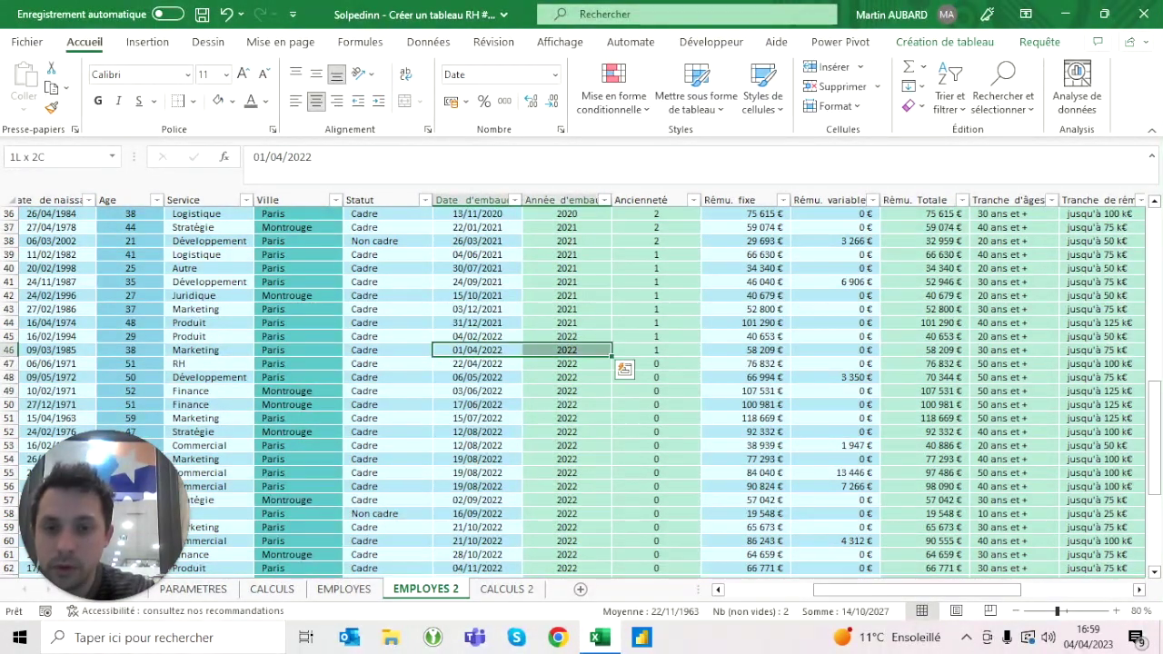
pyautogui.hotkey('shift', 'Left')
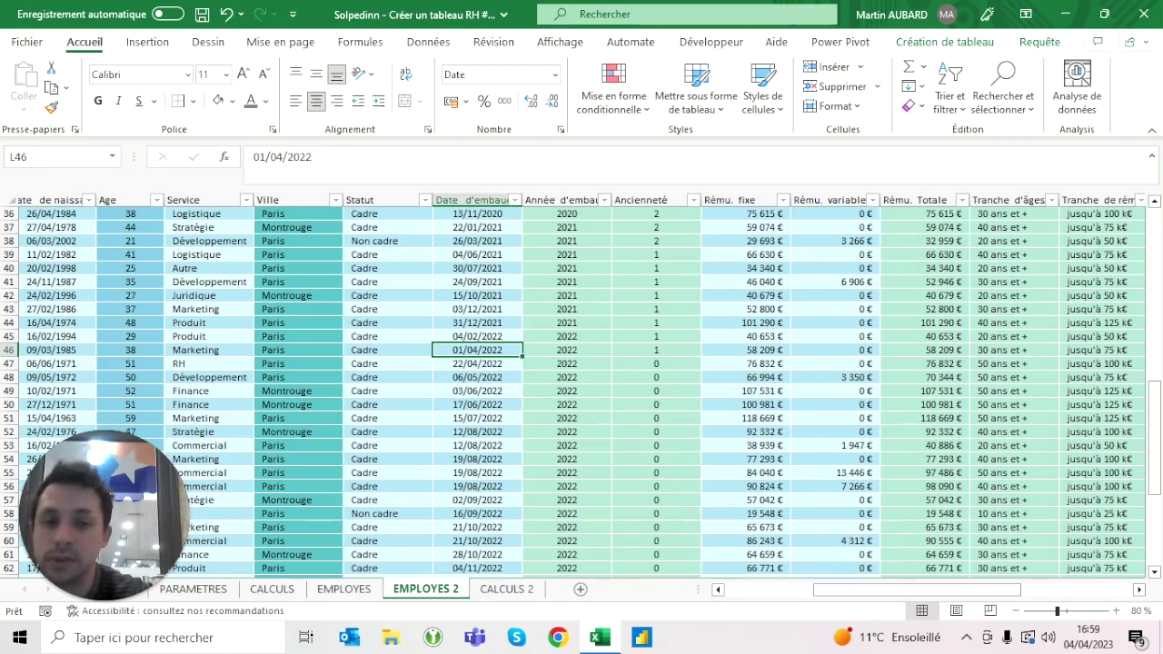
# Compare the 22/04/2022 hire date with row 47's seniority, then return to the sheet's top.
pyautogui.click(477, 363)
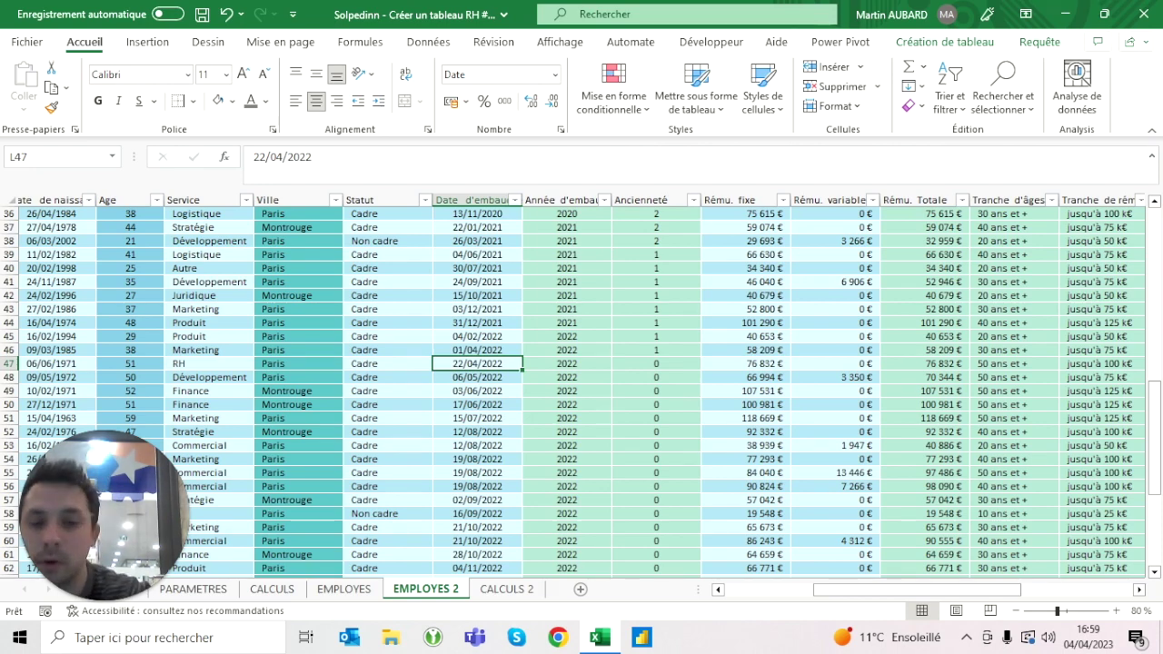
pyautogui.press('Down')
pyautogui.press('Up')
pyautogui.press('Right')
pyautogui.press('Right')
pyautogui.press('Left')
pyautogui.press('Left')
pyautogui.press('pageup')
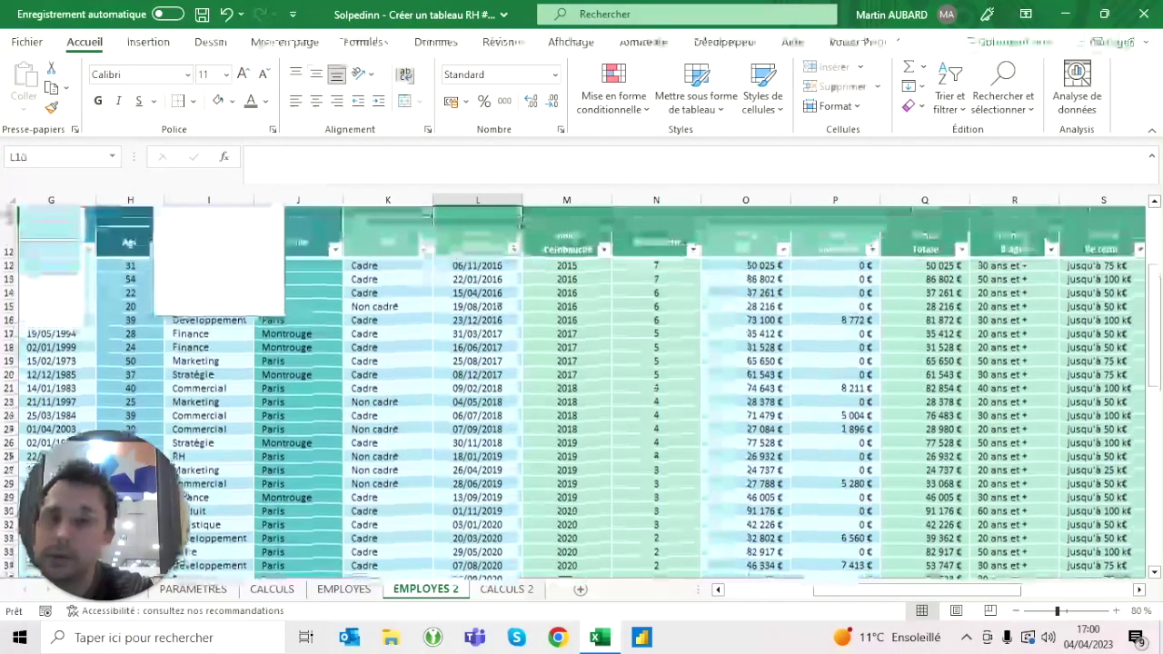
pyautogui.press('pageup')
pyautogui.press('Left')
pyautogui.press('Left')
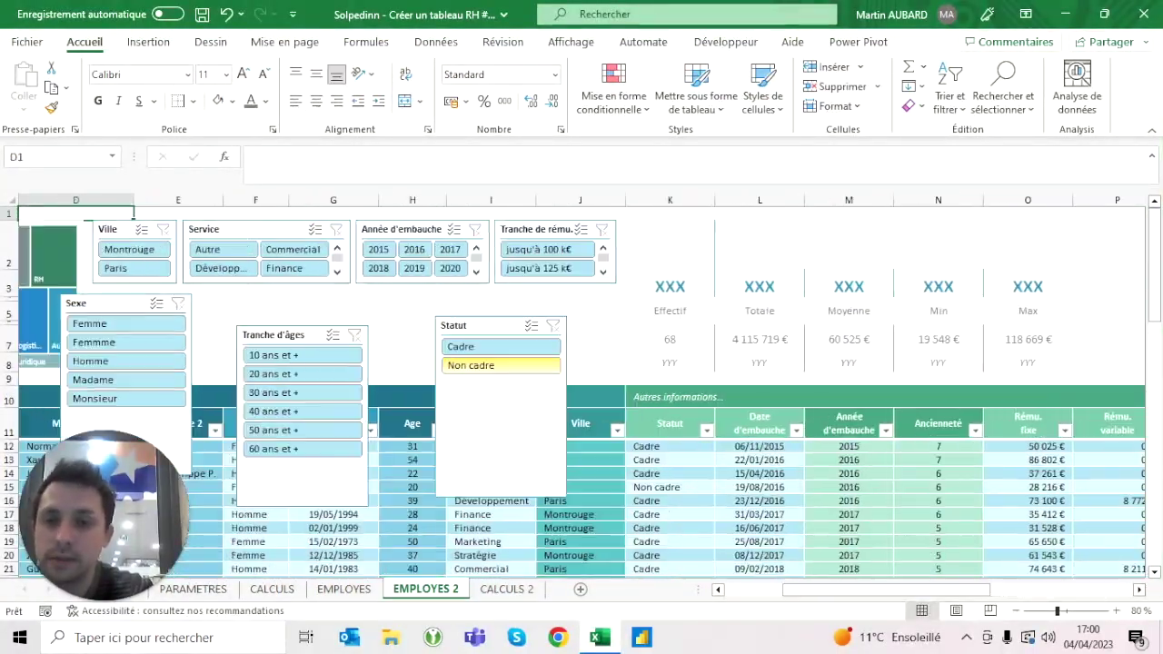
pyautogui.press('Home')
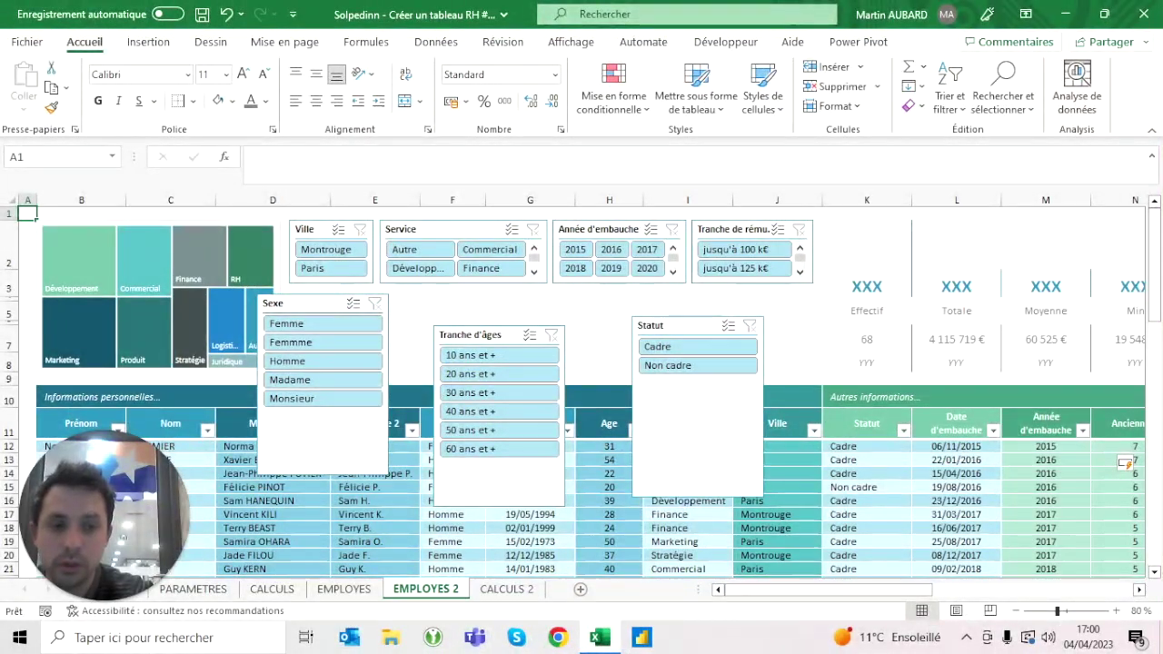
# Insert a table slicer for the Ancienneté field.
pyautogui.click(955, 500)
pyautogui.click(983, 43)
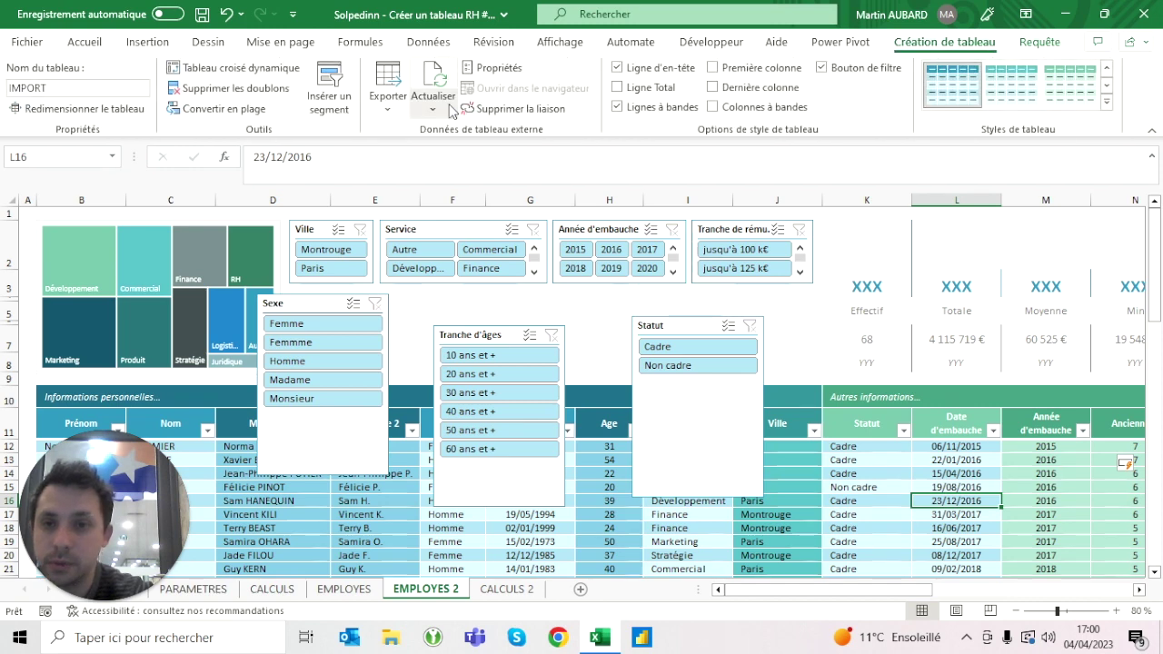
pyautogui.click(336, 104)
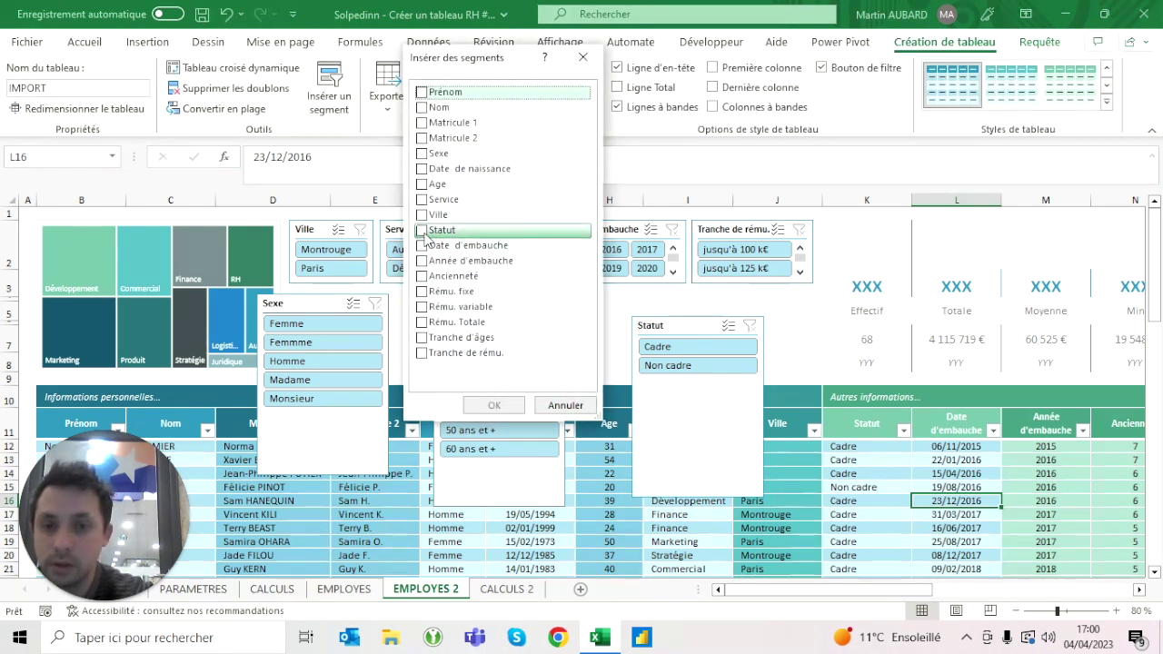
pyautogui.click(441, 275)
pyautogui.click(494, 406)
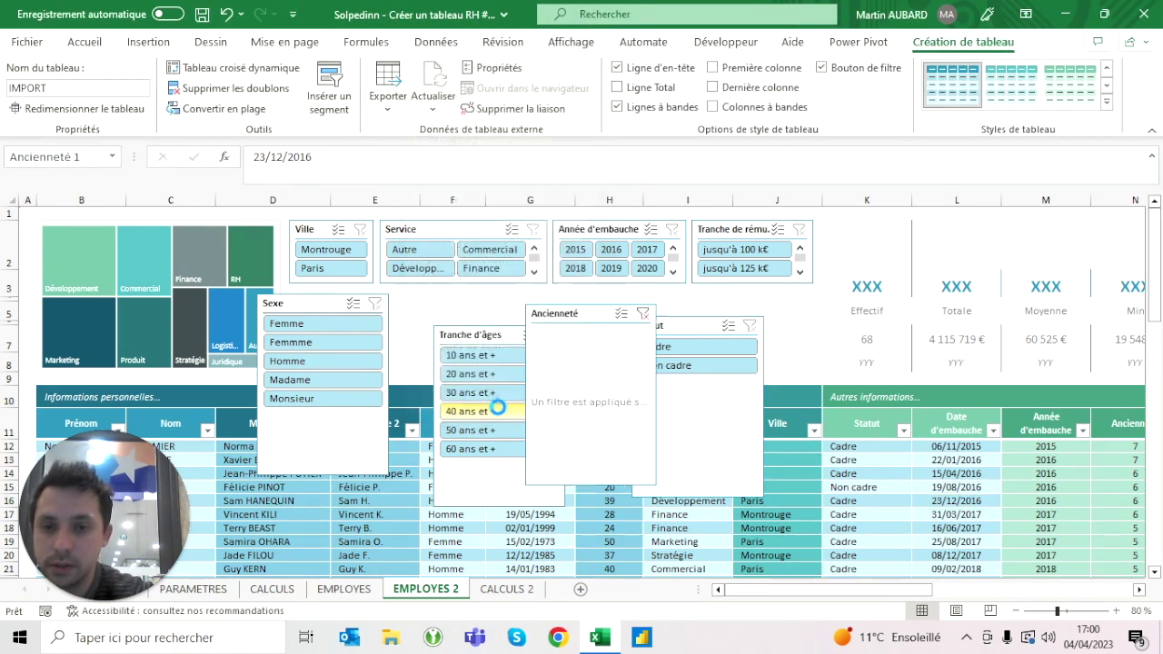
pyautogui.click(452, 312)
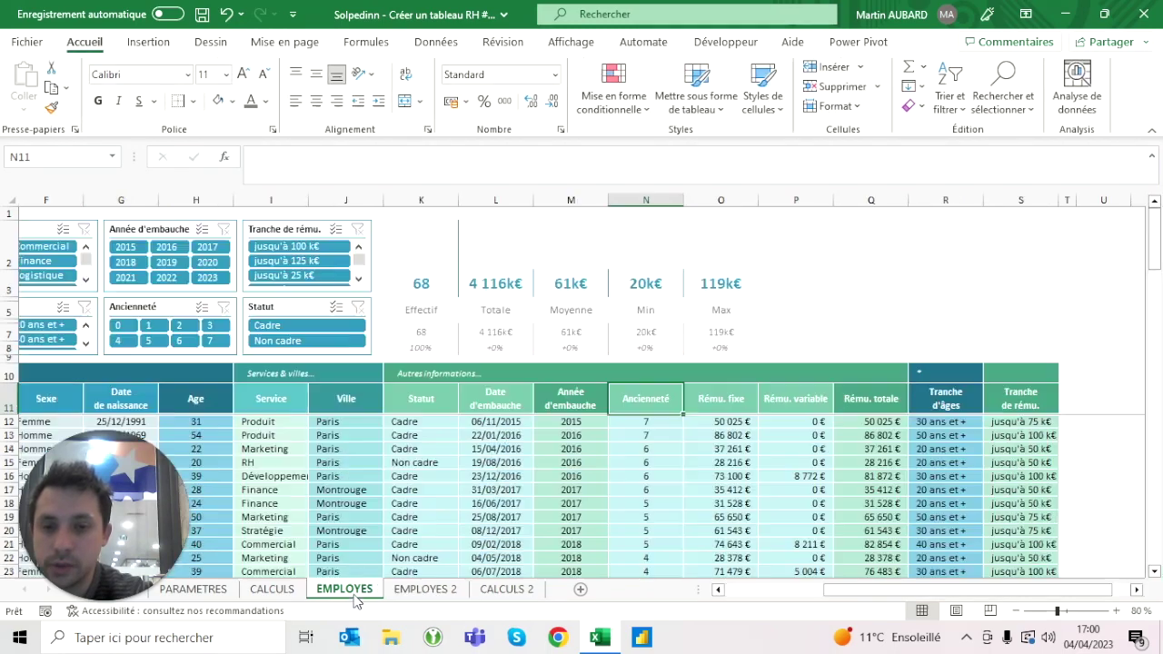
# Place the Sexe slicer under the Ville slicer and make it narrower.
pyautogui.click(350, 591)
pyautogui.hscroll(-5, 582, 390)
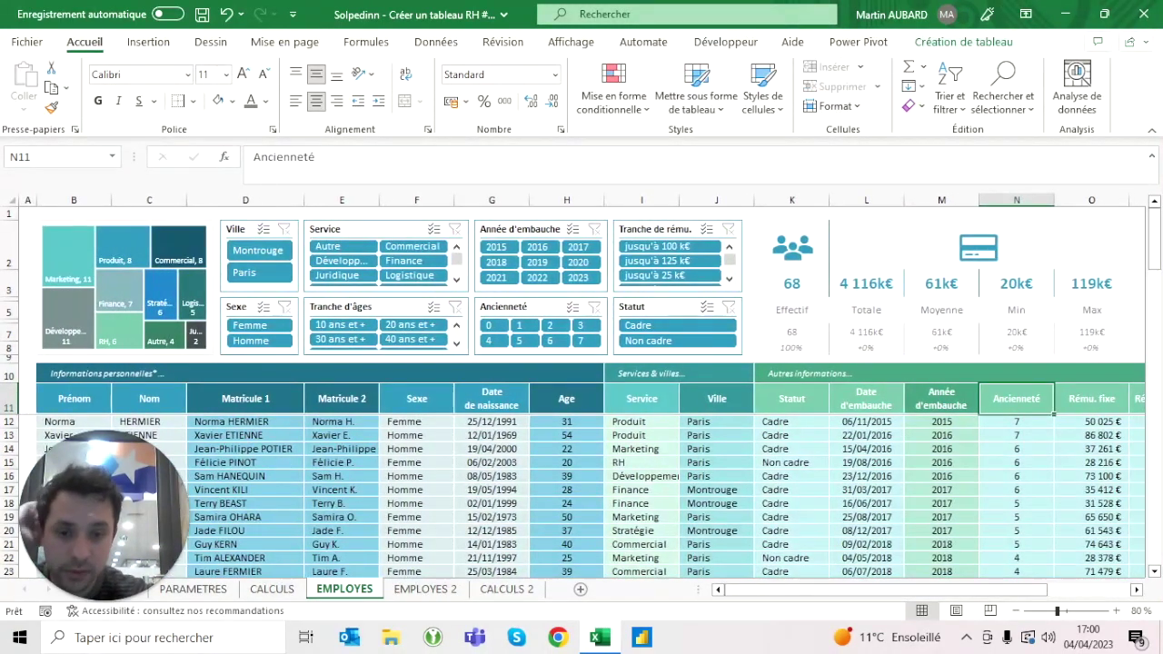
pyautogui.click(424, 588)
pyautogui.moveTo(309, 303)
pyautogui.mouseDown()
pyautogui.moveTo(347, 304)
pyautogui.moveTo(311, 298)
pyautogui.mouseUp()
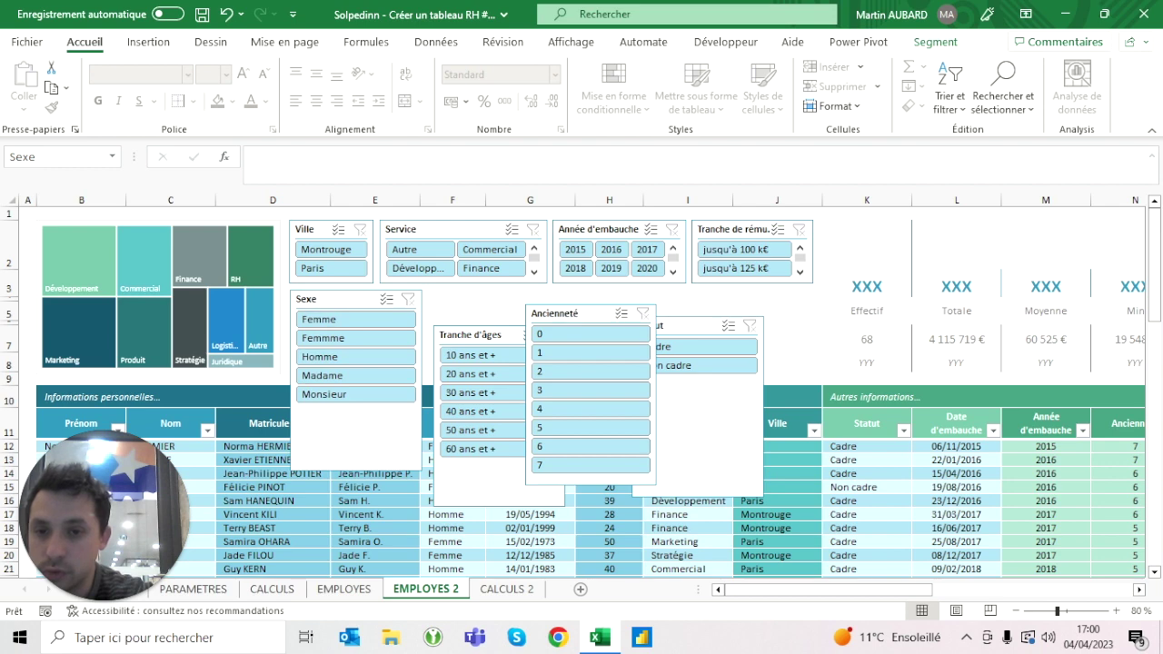
pyautogui.click(312, 299)
pyautogui.moveTo(422, 380); pyautogui.dragTo(372, 380)
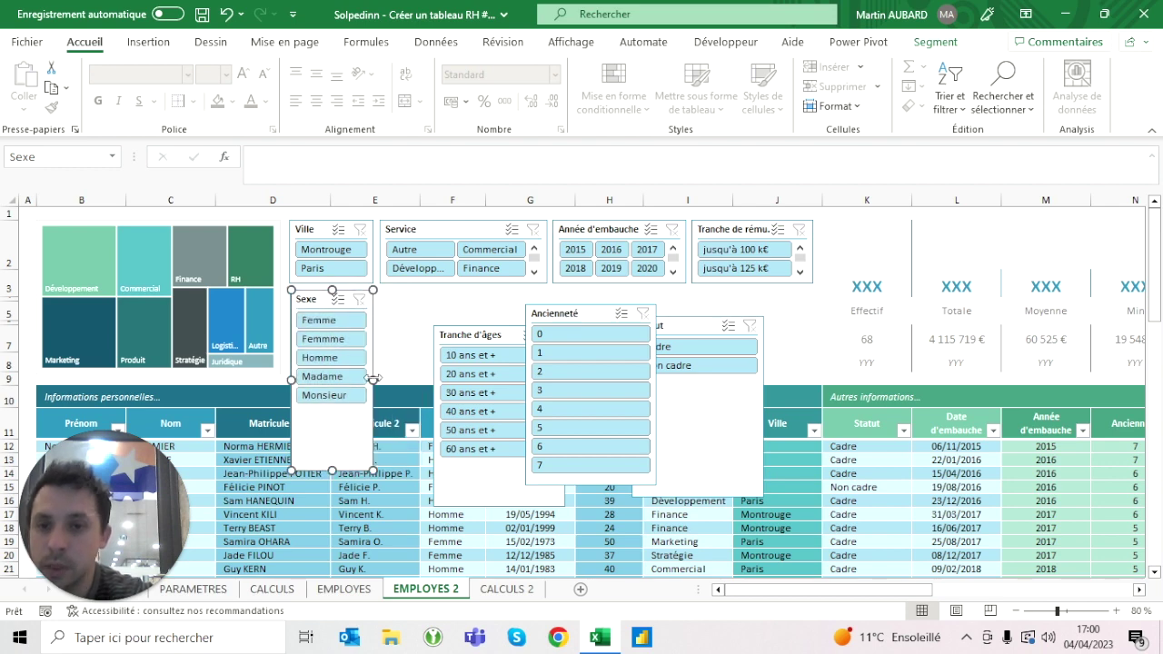
pyautogui.click(397, 311)
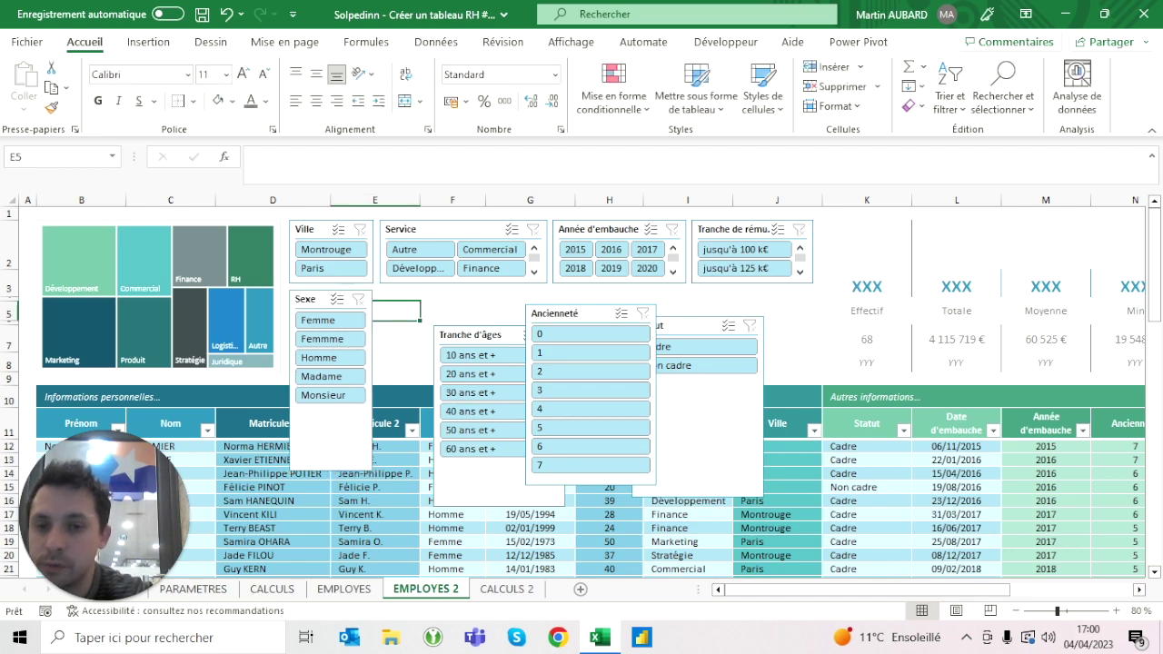
# Move Tranche d'âges, Ancienneté and Statut up into the second row beside Sexe.
pyautogui.moveTo(482, 334); pyautogui.dragTo(427, 298)
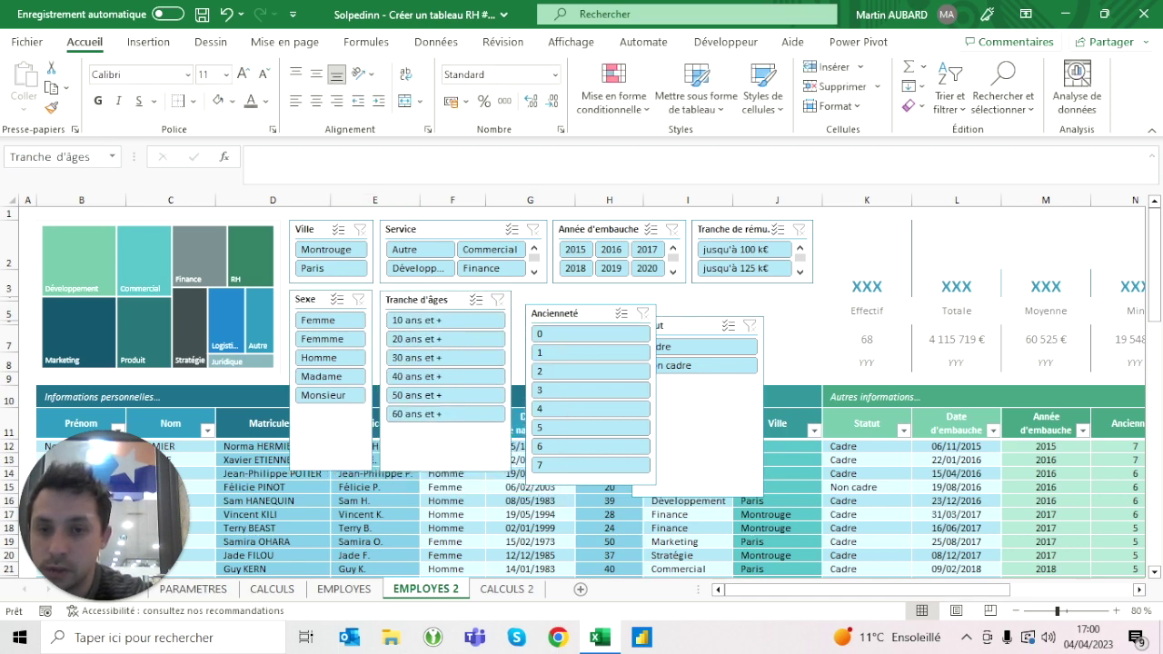
pyautogui.click(555, 312)
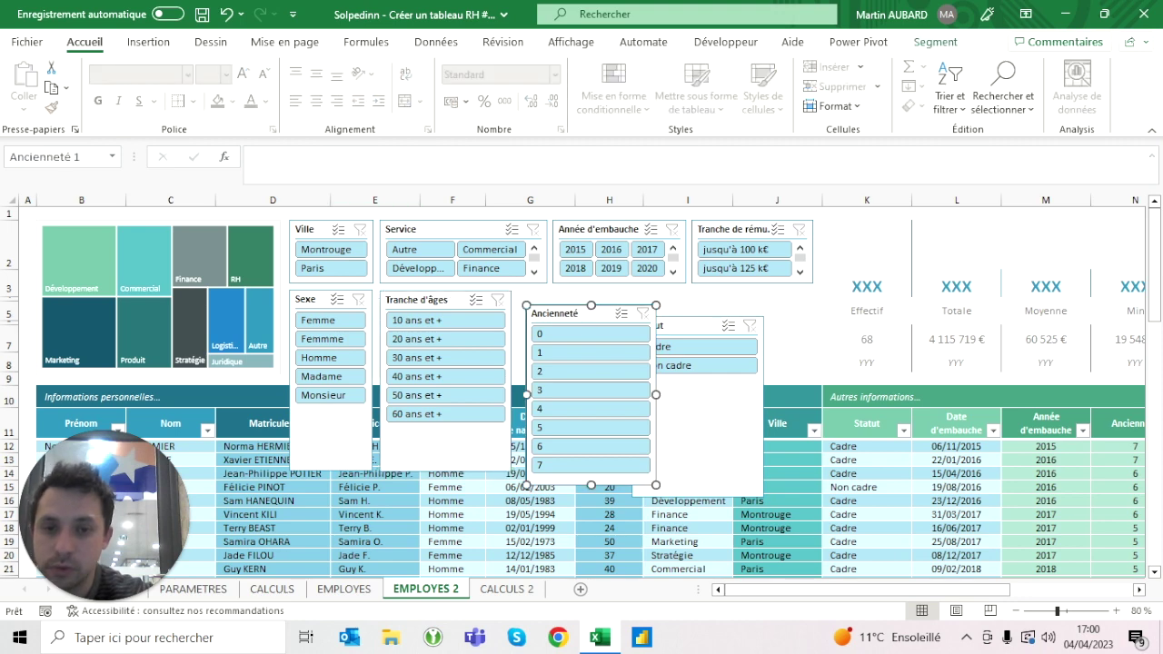
pyautogui.moveTo(555, 313); pyautogui.dragTo(585, 297)
pyautogui.moveTo(695, 319); pyautogui.dragTo(746, 292)
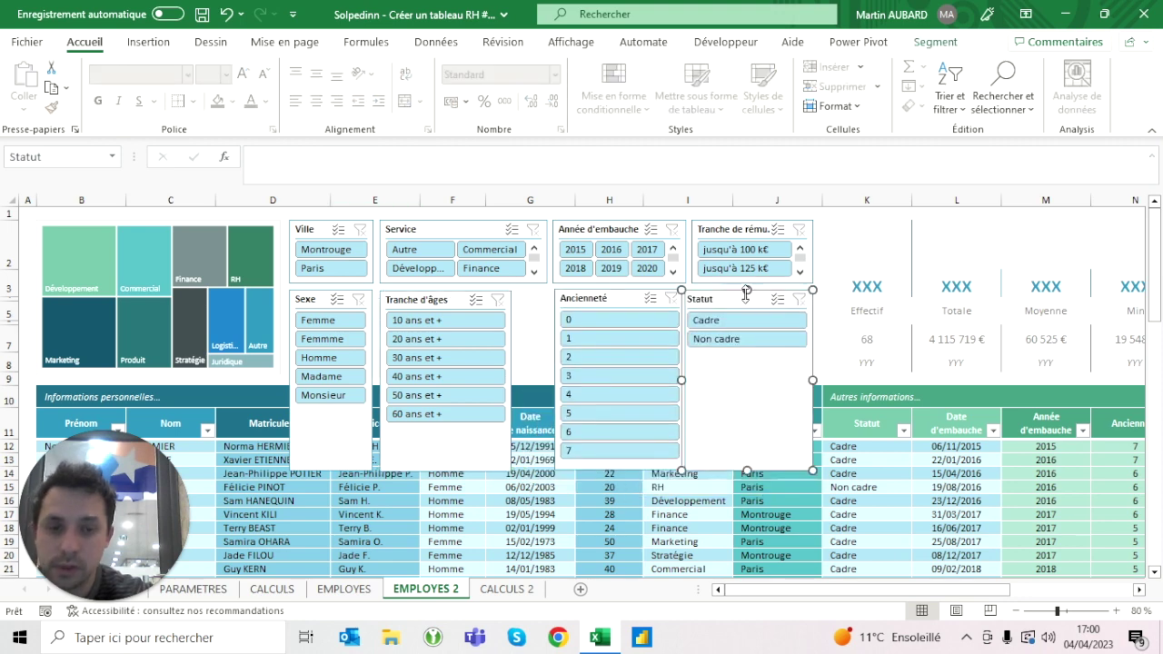
pyautogui.moveTo(681, 380); pyautogui.dragTo(667, 379)
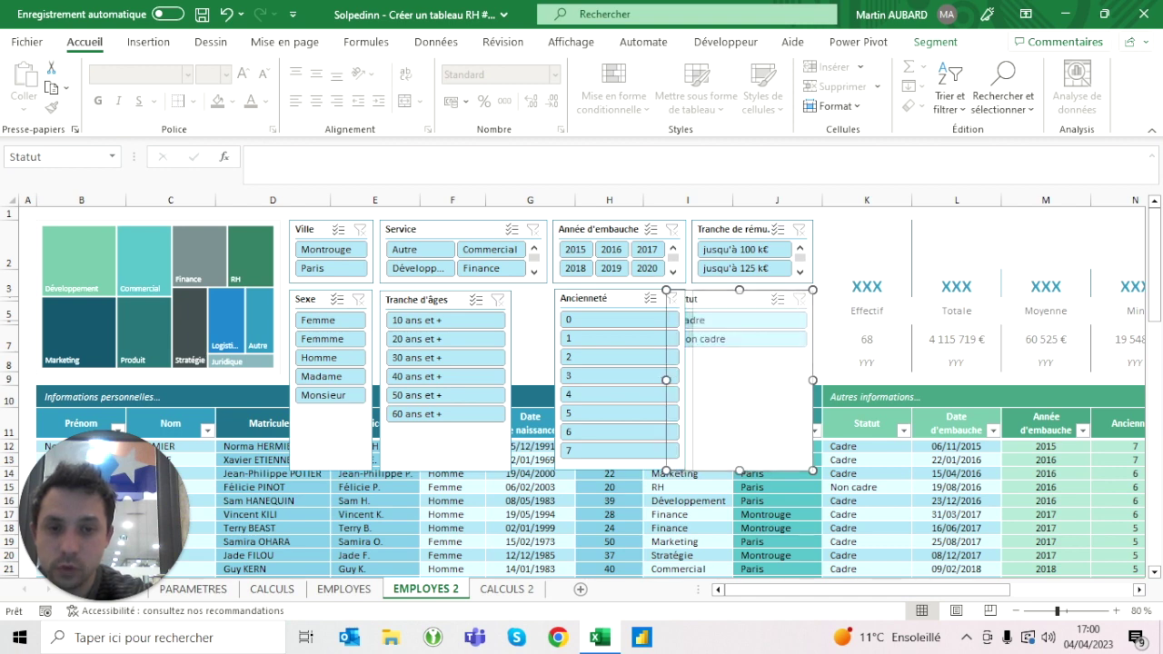
pyautogui.hotkey('ctrl', 'z')
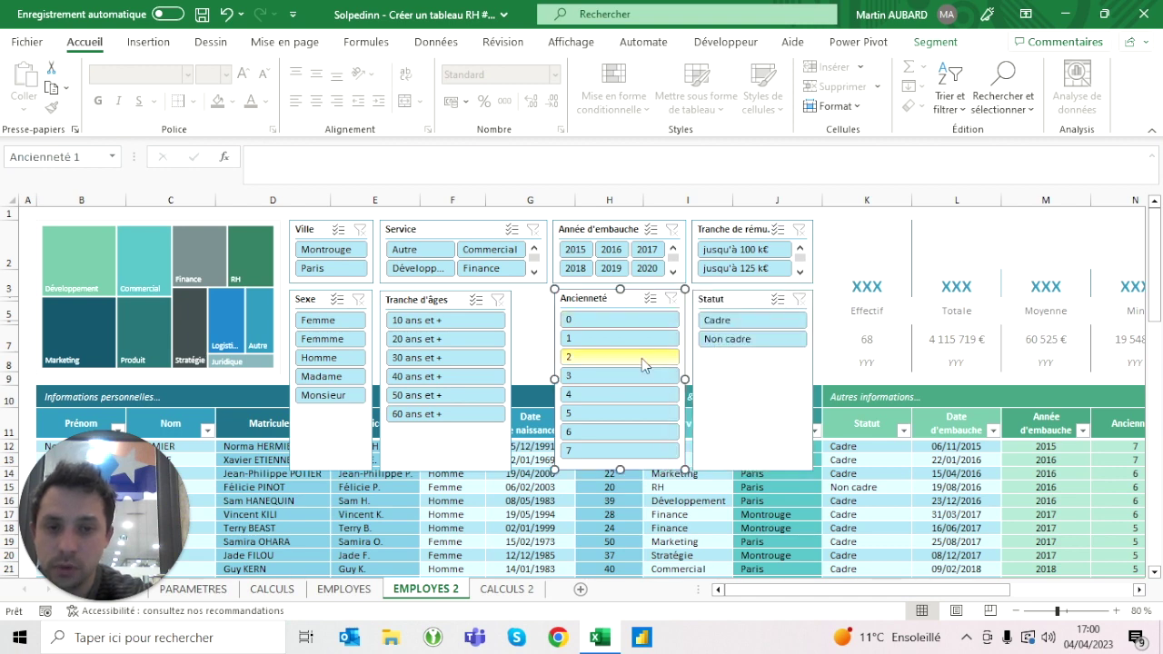
# Widen Tranche d'âges to close the gap and select all four second-row slicers.
pyautogui.click(497, 353)
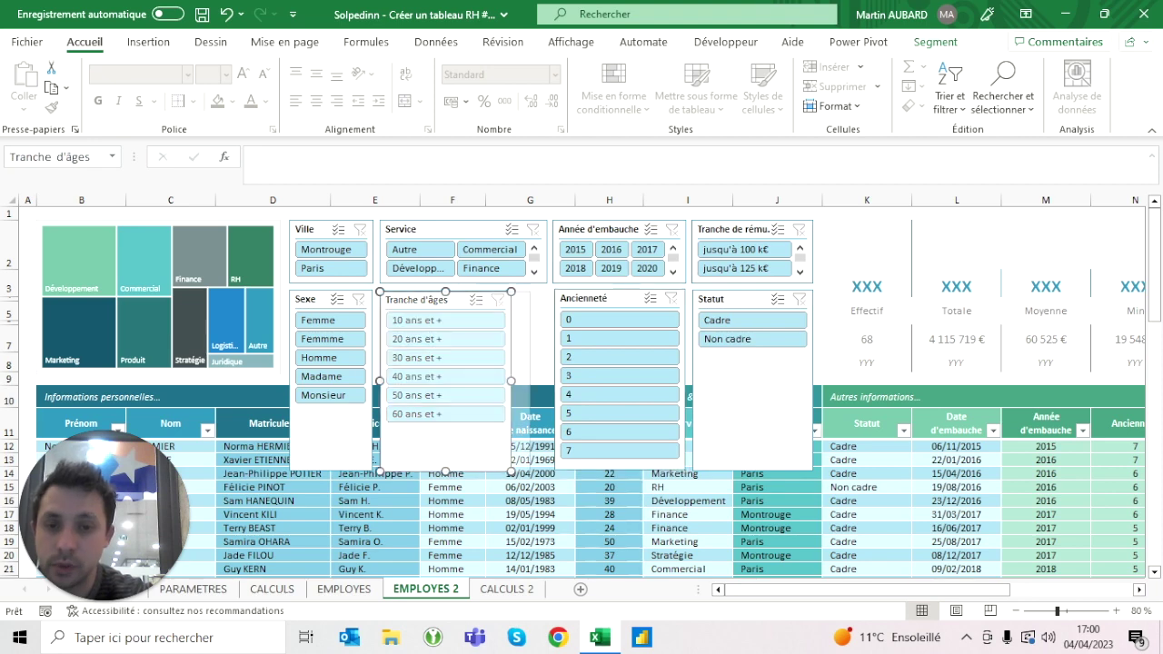
pyautogui.moveTo(510, 380); pyautogui.dragTo(546, 381)
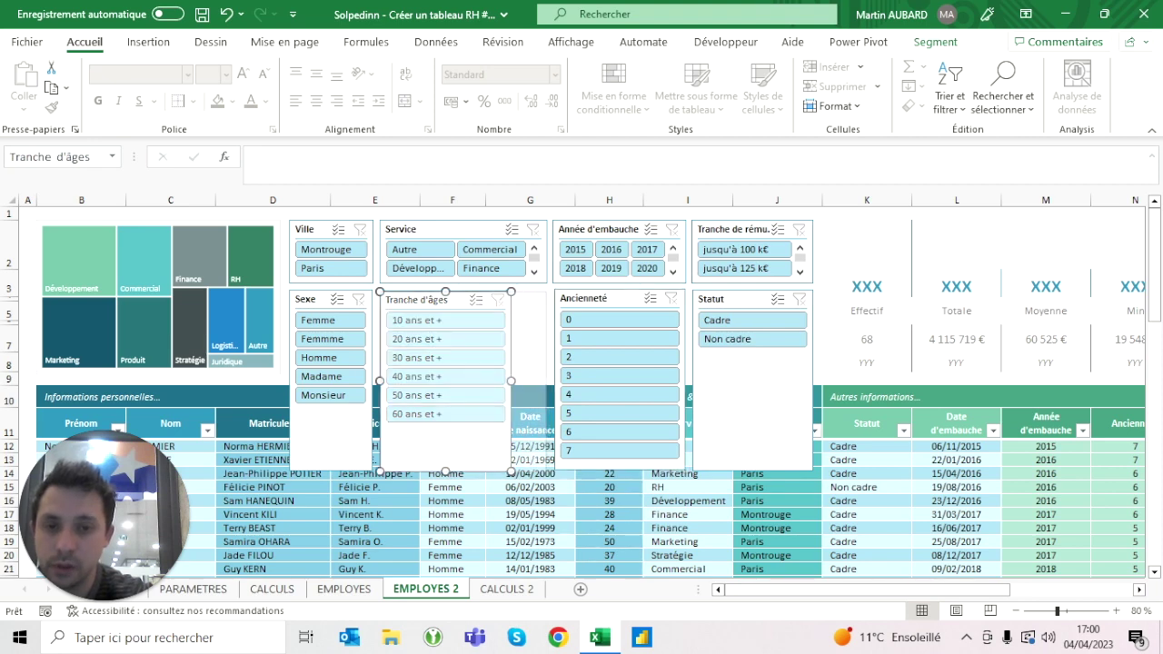
pyautogui.keyDown('ctrl'); pyautogui.click(309, 299); pyautogui.keyUp('ctrl')
pyautogui.keyDown('ctrl'); pyautogui.click(583, 298); pyautogui.keyUp('ctrl')
pyautogui.keyDown('ctrl'); pyautogui.click(710, 298); pyautogui.keyUp('ctrl')
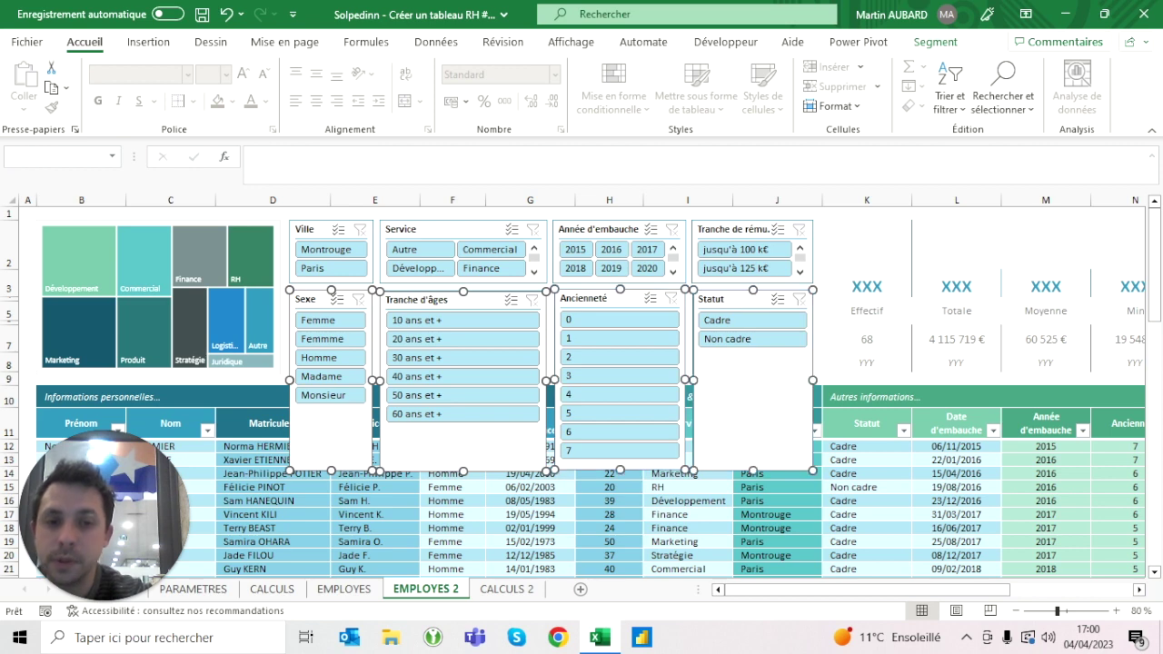
# Shrink the four second-row slicers to a much shorter height.
pyautogui.click(945, 46)
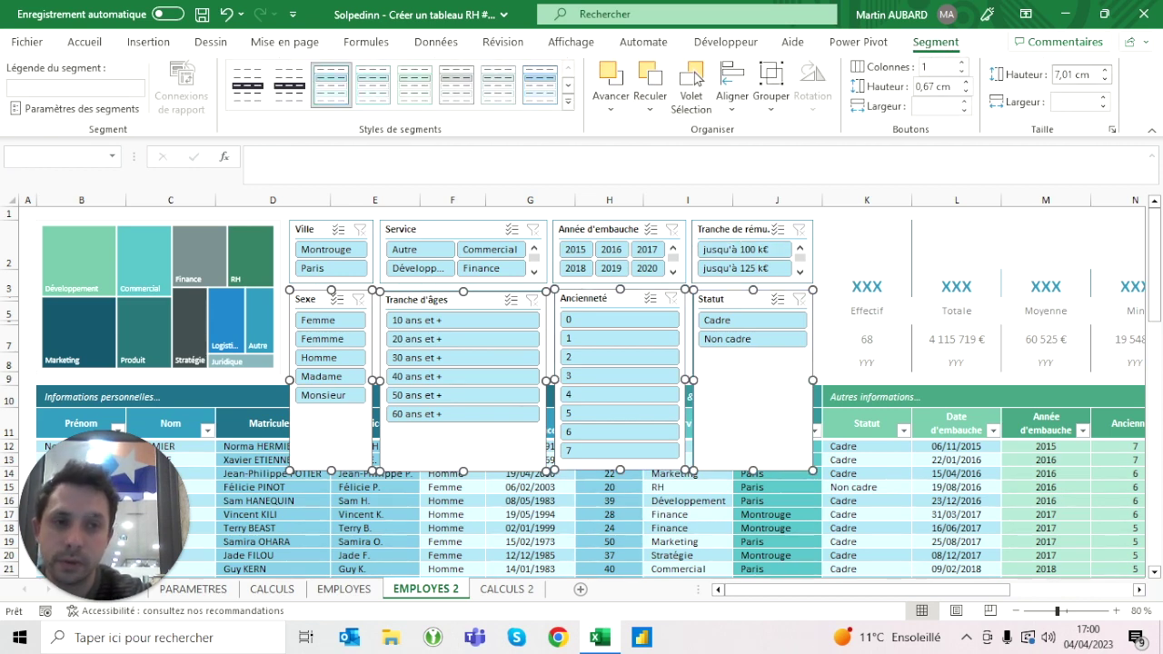
pyautogui.click(1105, 81)
pyautogui.click(1104, 80)
pyautogui.moveTo(1104, 80); pyautogui.dragTo(1106, 81)
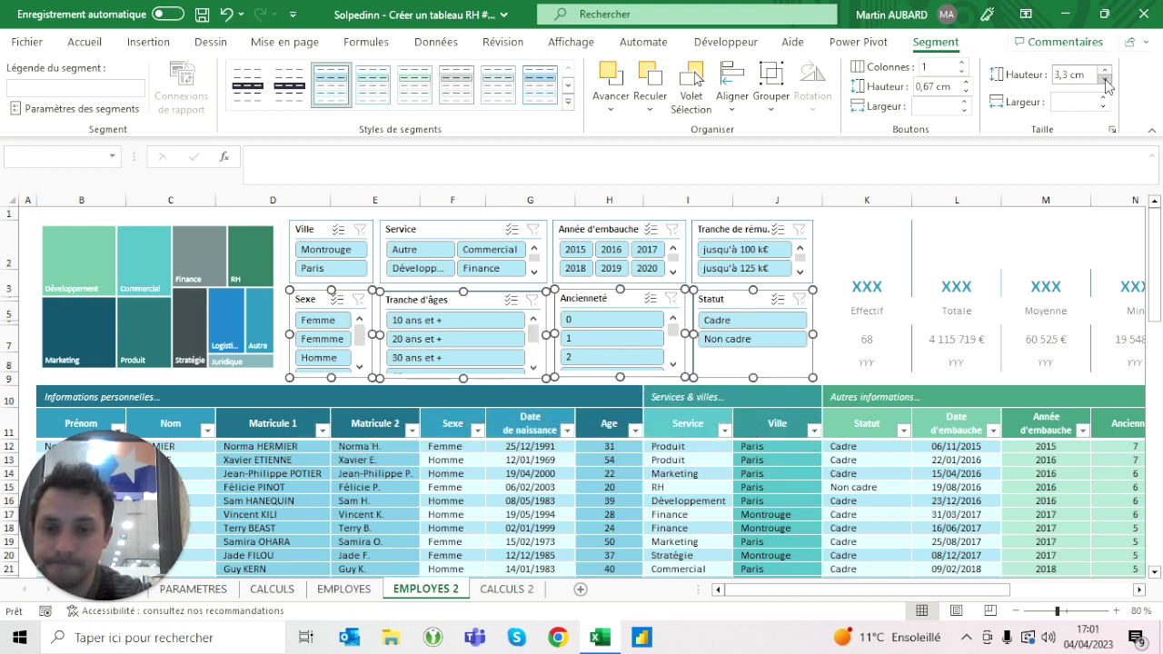
pyautogui.click(376, 313)
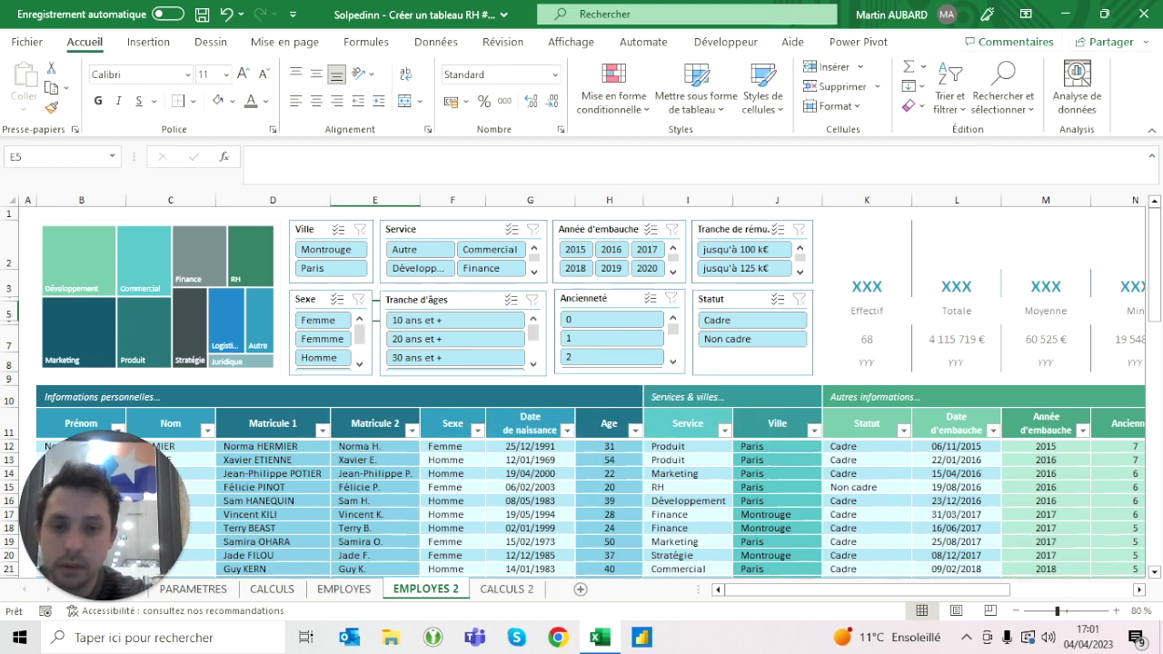
# Show Ancienneté in three columns and Tranche d'âges age bands in two columns.
pyautogui.click(590, 298)
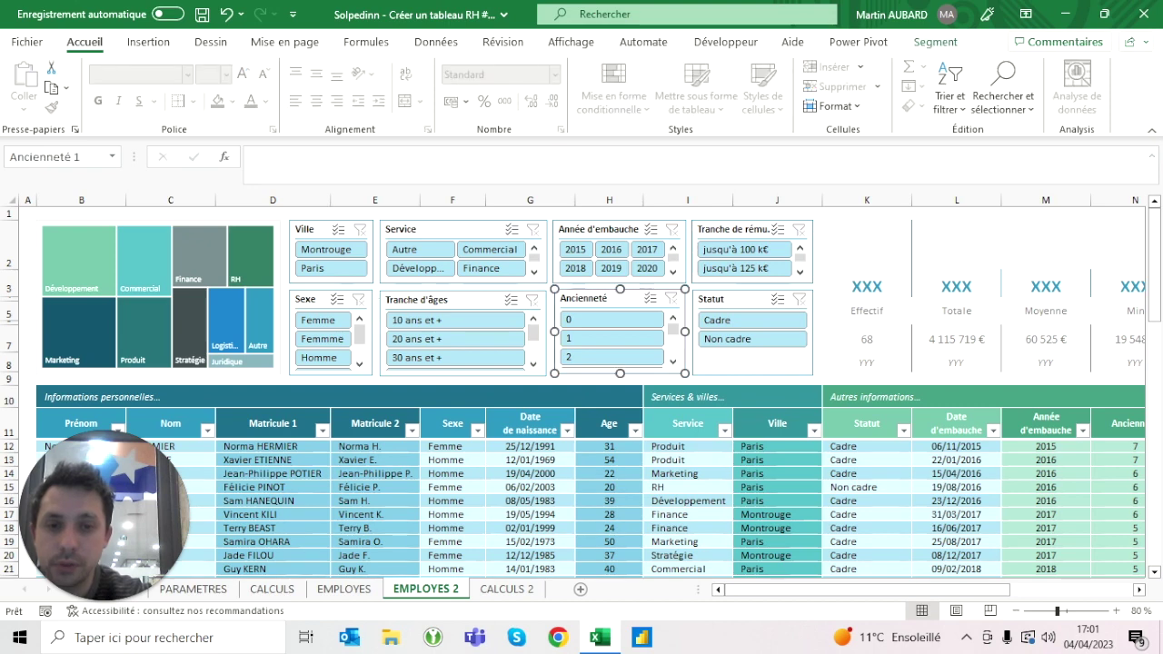
pyautogui.click(935, 42)
pyautogui.click(962, 63)
pyautogui.click(962, 63)
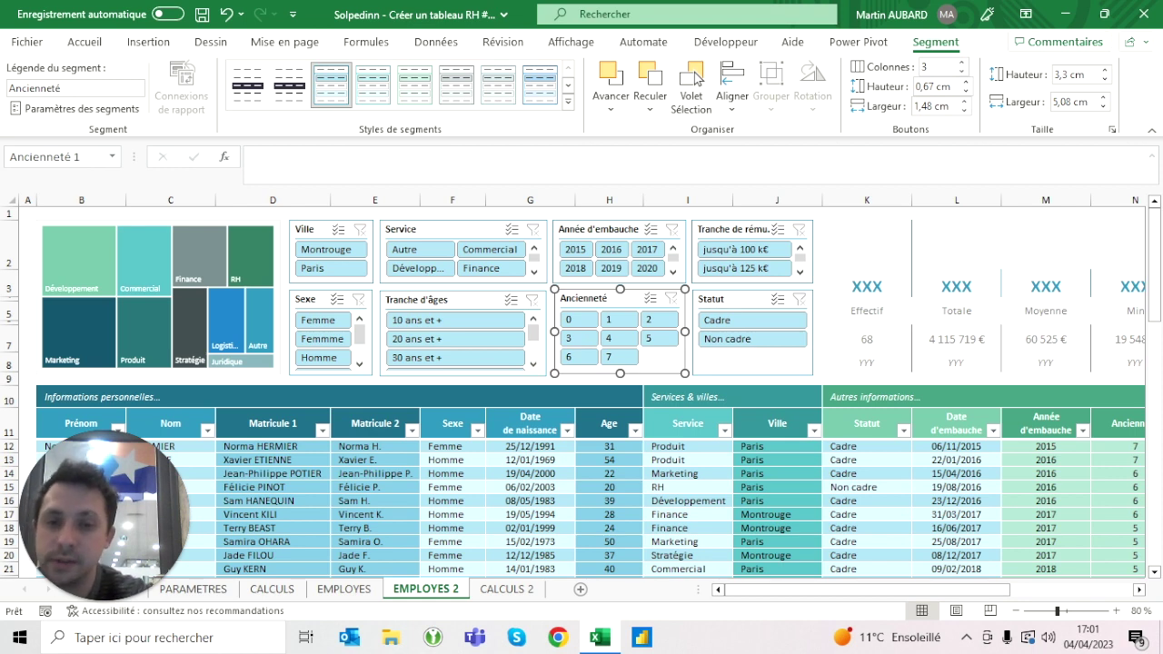
pyautogui.click(473, 300)
pyautogui.click(962, 65)
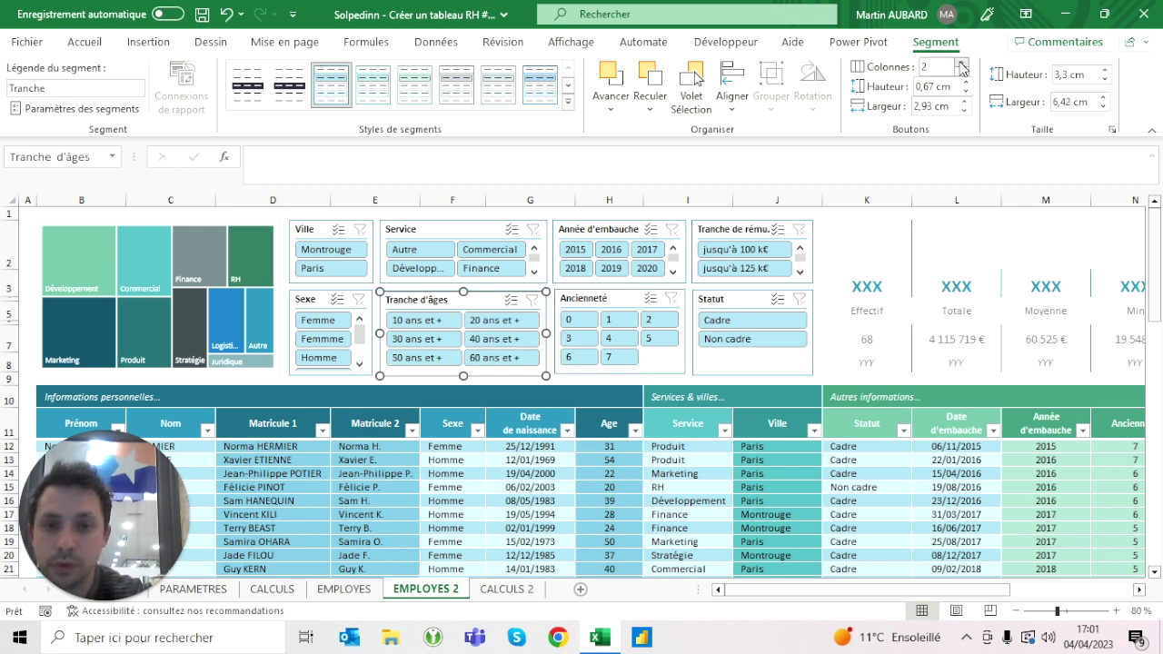
pyautogui.click(962, 64)
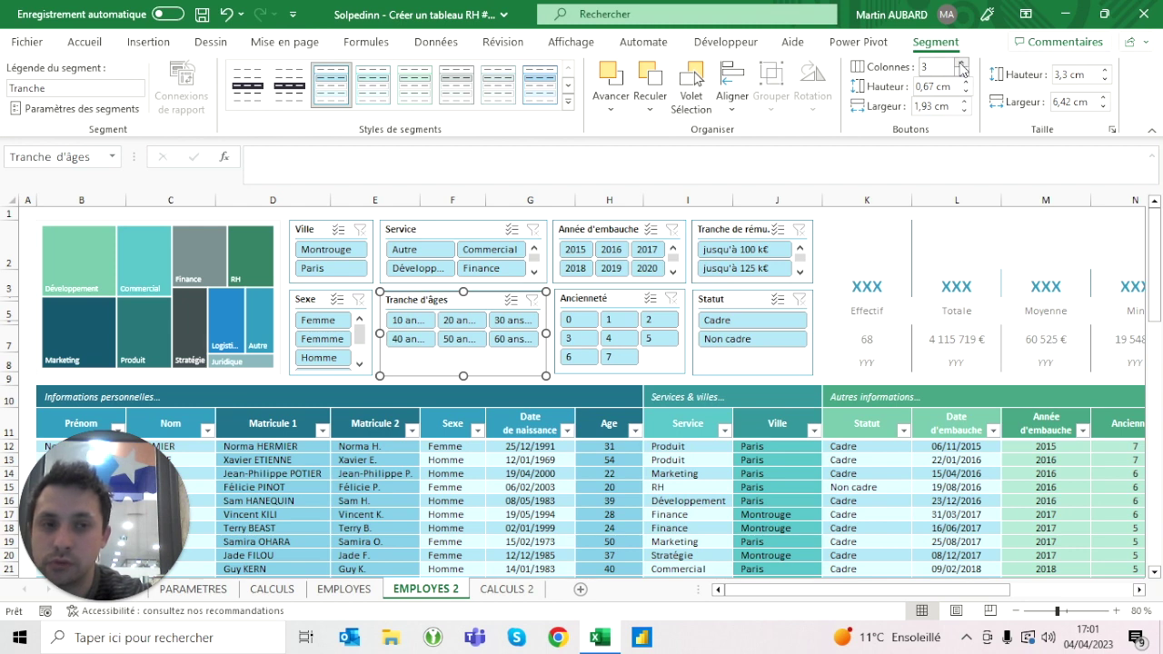
pyautogui.click(962, 78)
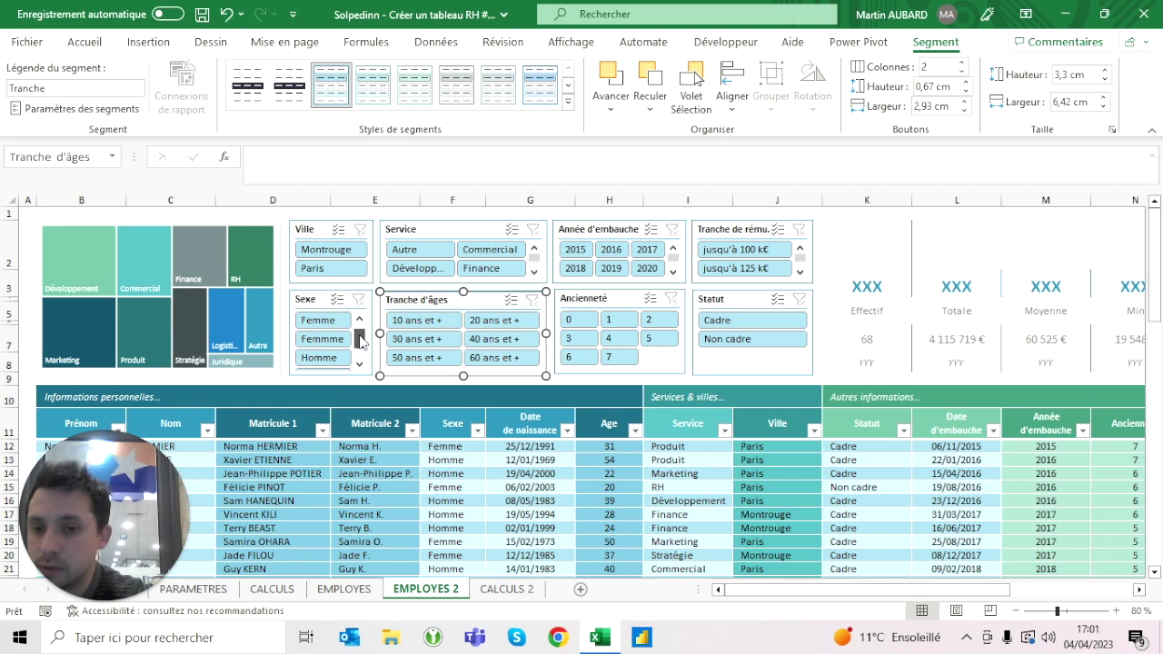
# Nudge the Tranche d'âges slicer into place, then select the whole Sexe column F.
pyautogui.moveTo(361, 339); pyautogui.dragTo(364, 336)
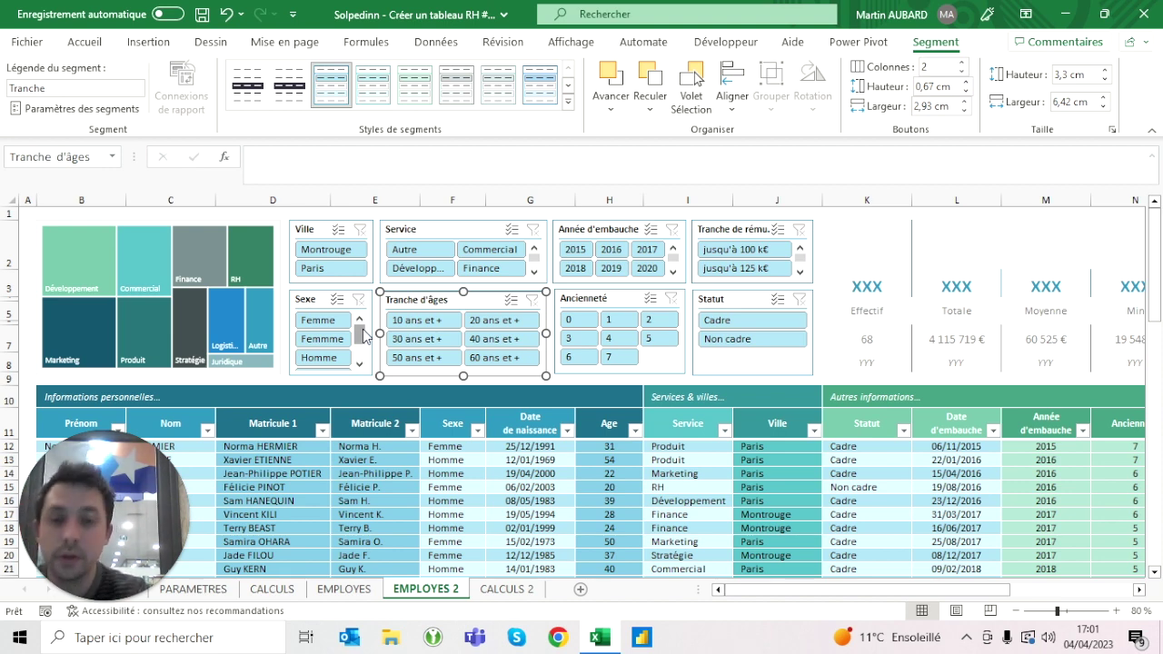
pyautogui.click(375, 424)
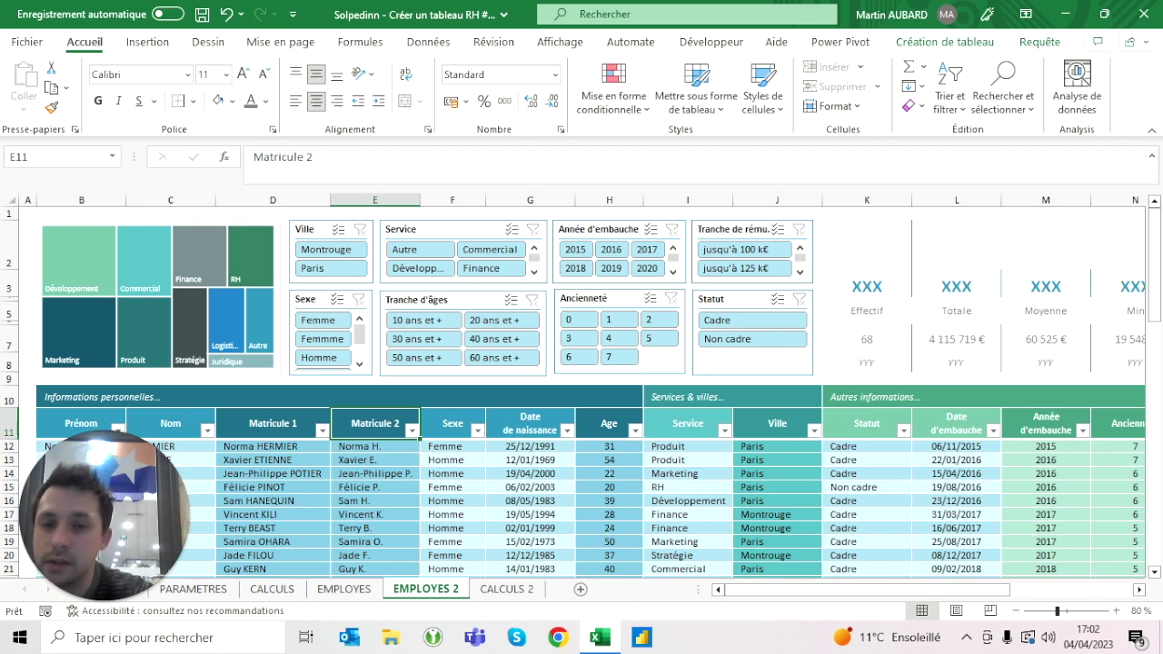
pyautogui.click(313, 299)
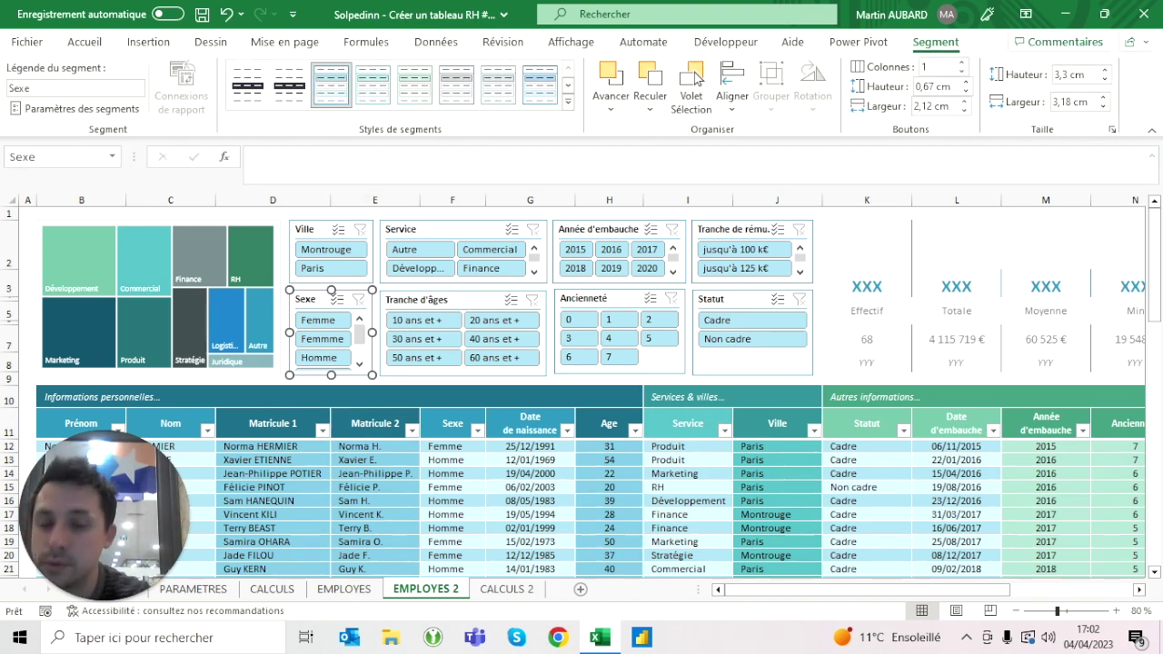
pyautogui.click(449, 200)
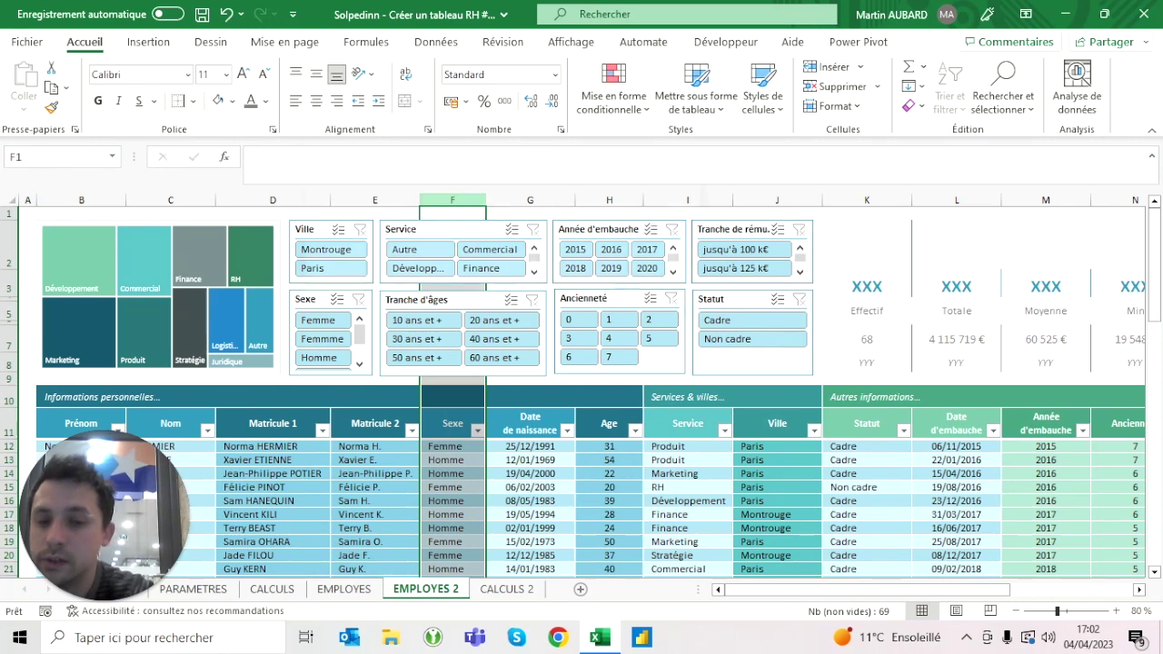
# Use Find and Replace (Ctrl+H) to replace every 'Femmme' with 'Femme'.
pyautogui.hotkey('ctrl', 'h')
pyautogui.write('F')
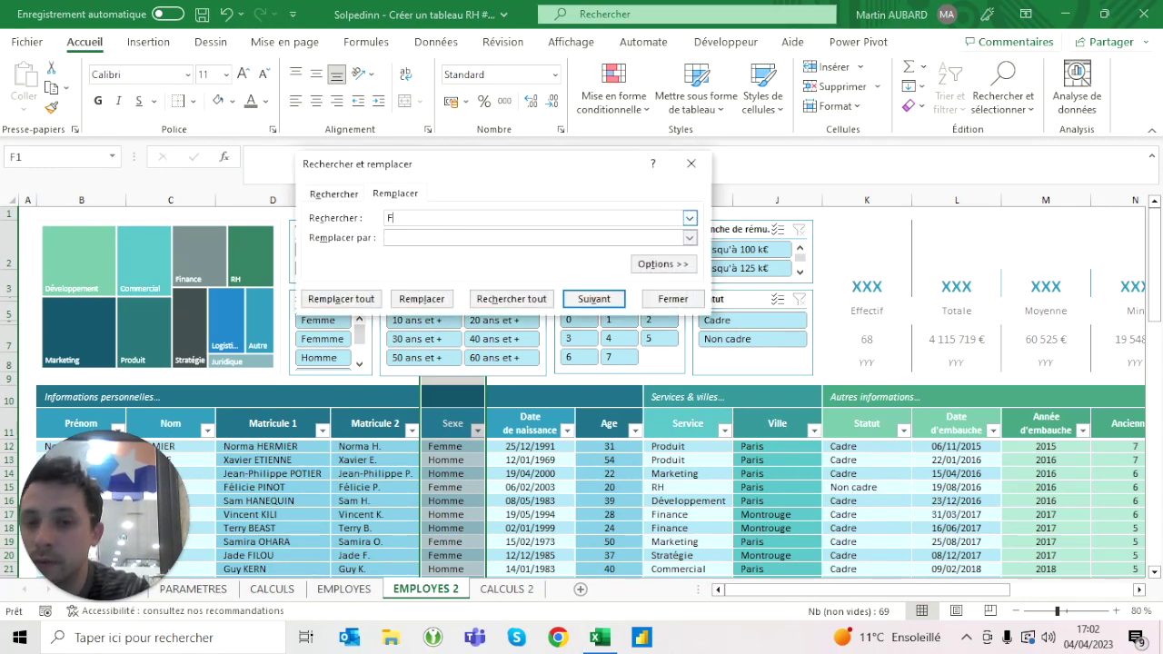
pyautogui.write('emmme')
pyautogui.press('Tab')
pyautogui.write('F')
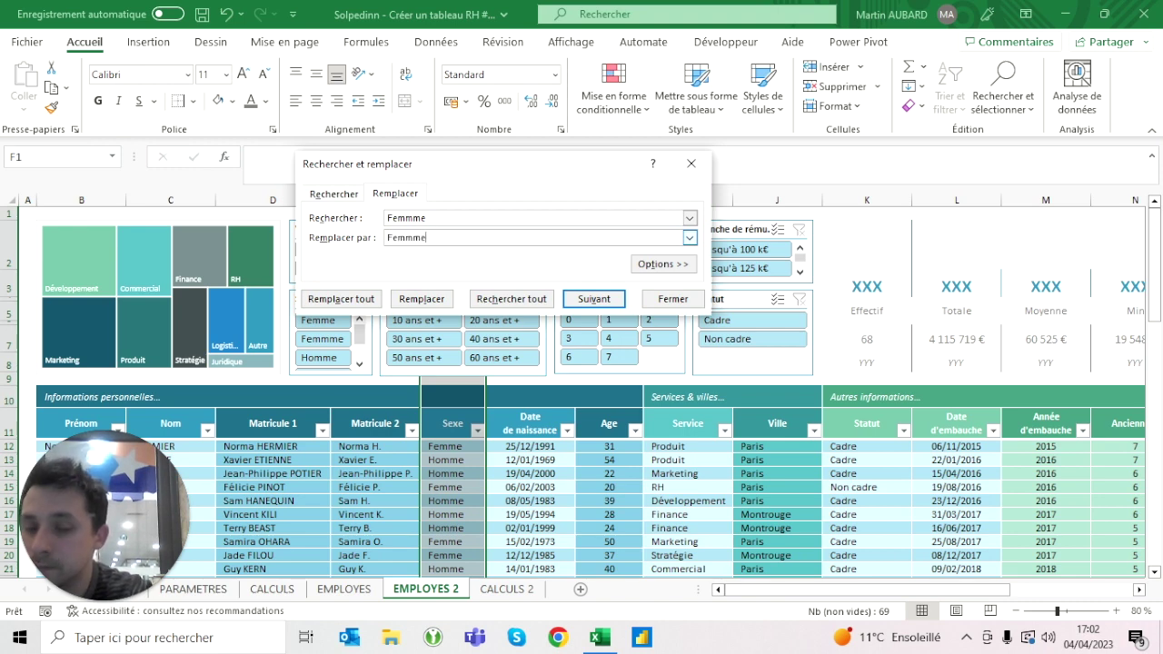
pyautogui.click(349, 300)
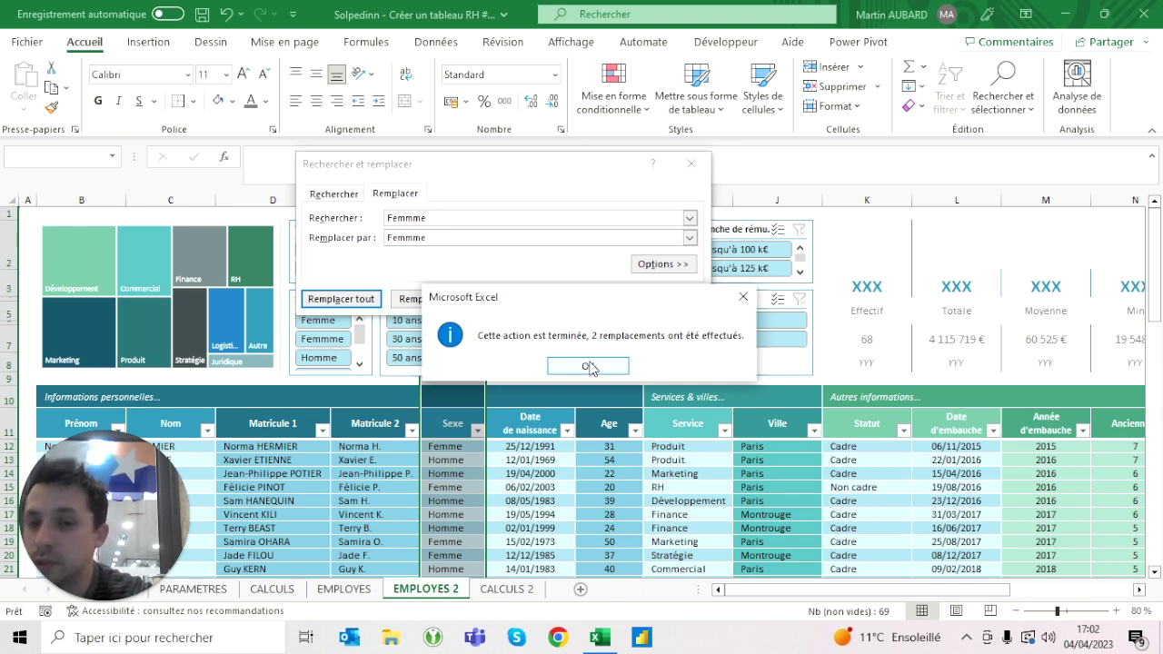
pyautogui.click(588, 367)
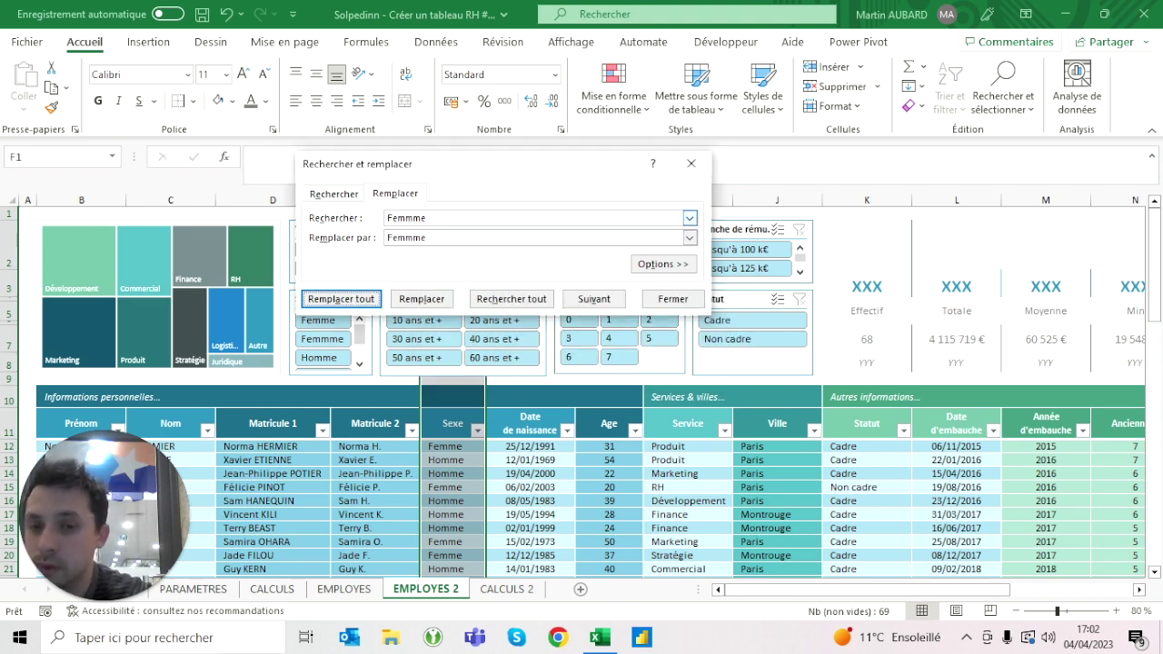
# Replace every 'Madame' with 'Femme' in the data.
pyautogui.write('M')
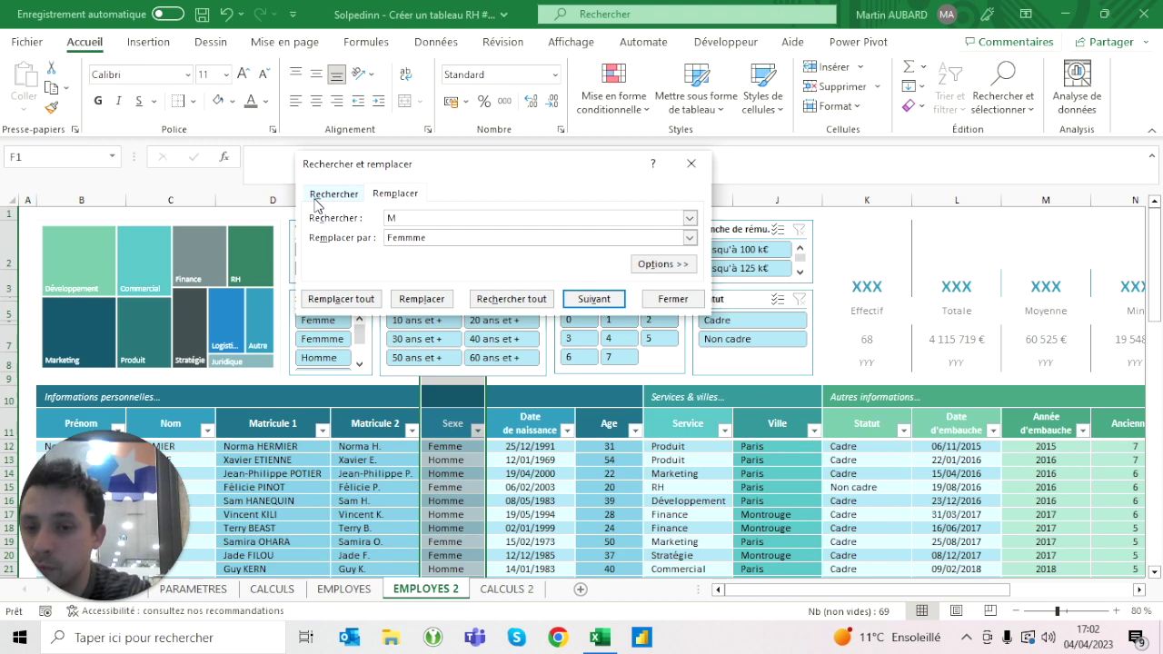
pyautogui.scroll(-2, 355, 354)
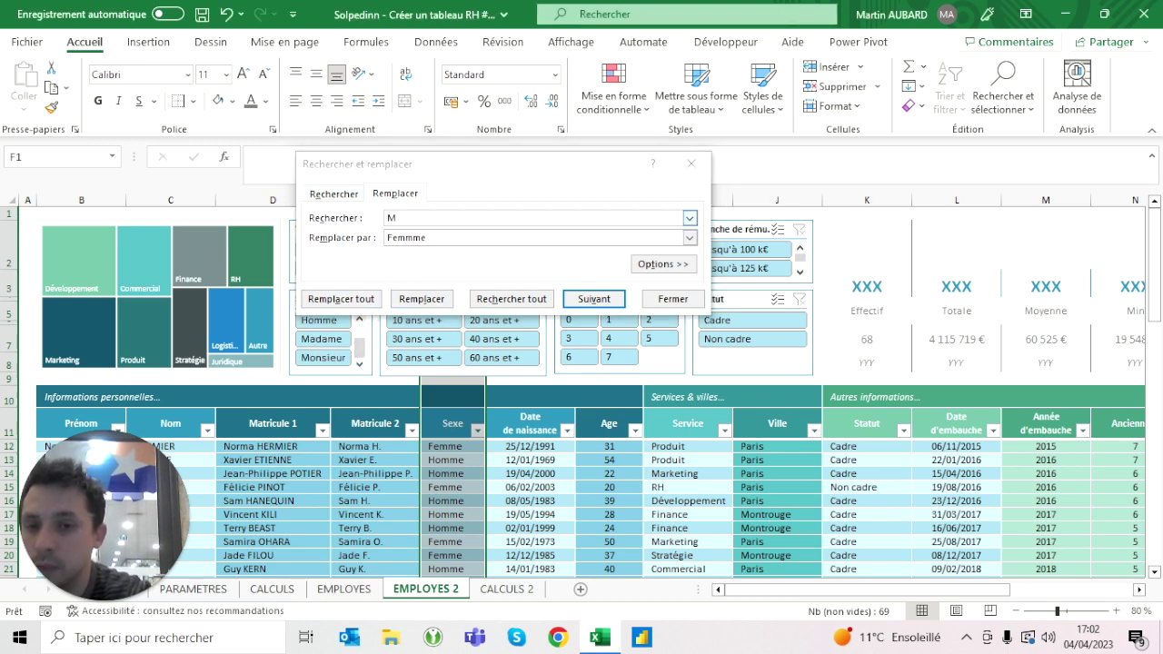
pyautogui.click(399, 218)
pyautogui.write('ame')
pyautogui.press('Tab')
pyautogui.write('Femme')
pyautogui.click(359, 304)
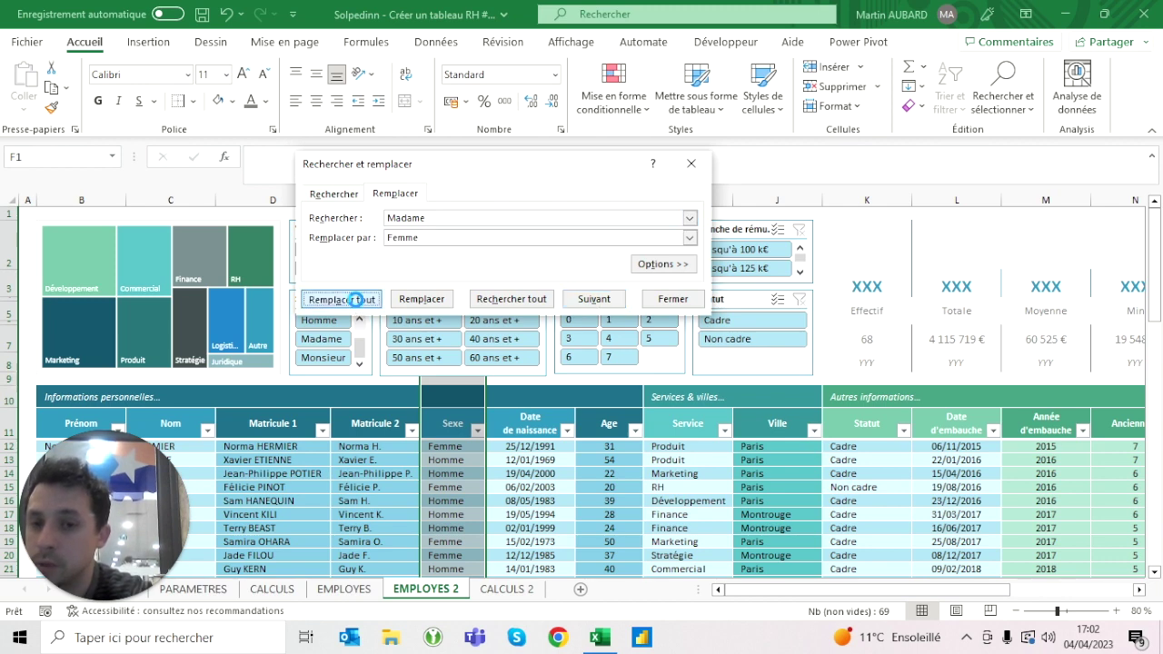
pyautogui.click(588, 366)
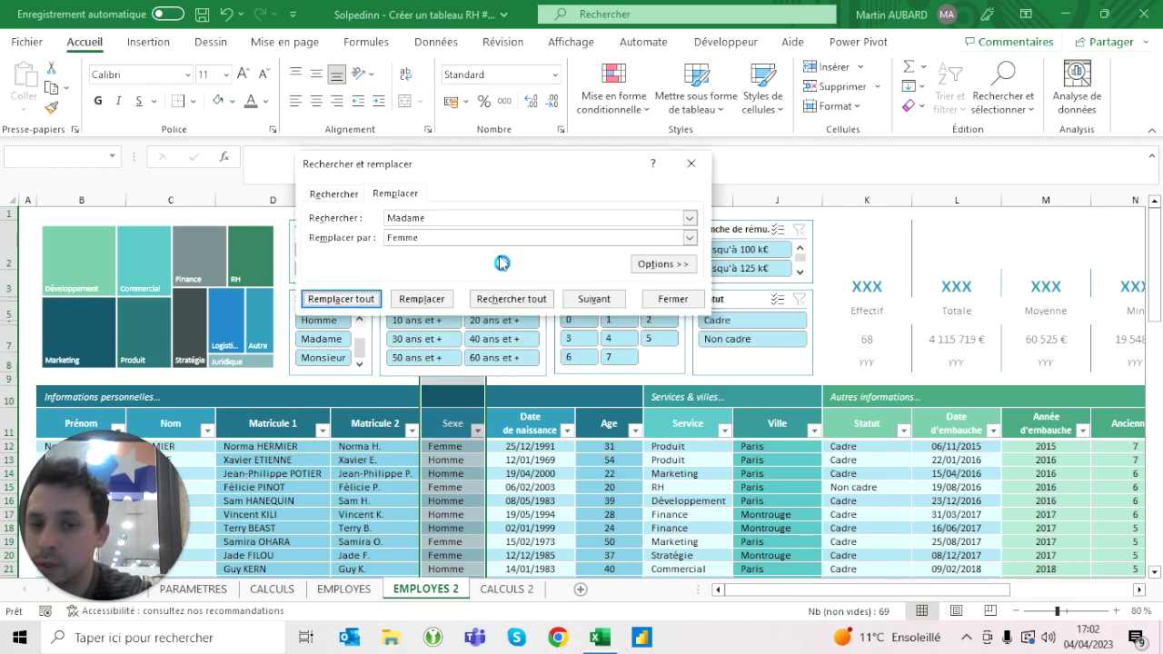
# Replace every 'Monsieur' with 'Homme' and close Find and Replace.
pyautogui.write('M')
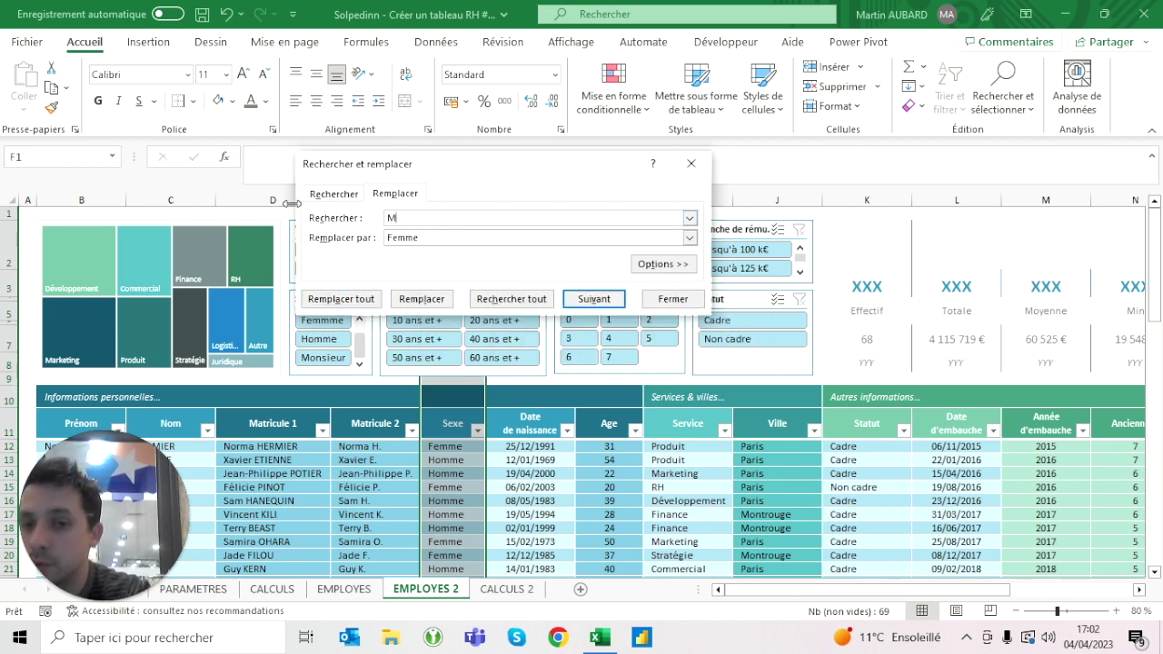
pyautogui.write('onsieur')
pyautogui.press('Tab')
pyautogui.write('H')
pyautogui.click(339, 300)
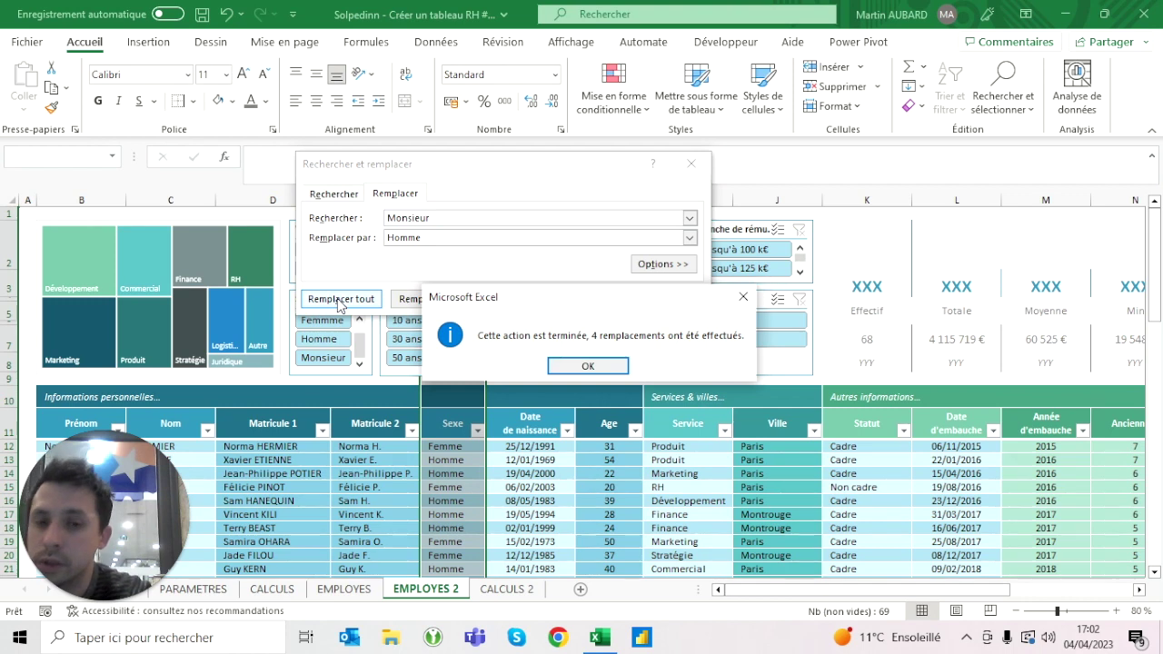
pyautogui.press('Return')
pyautogui.press('Escape')
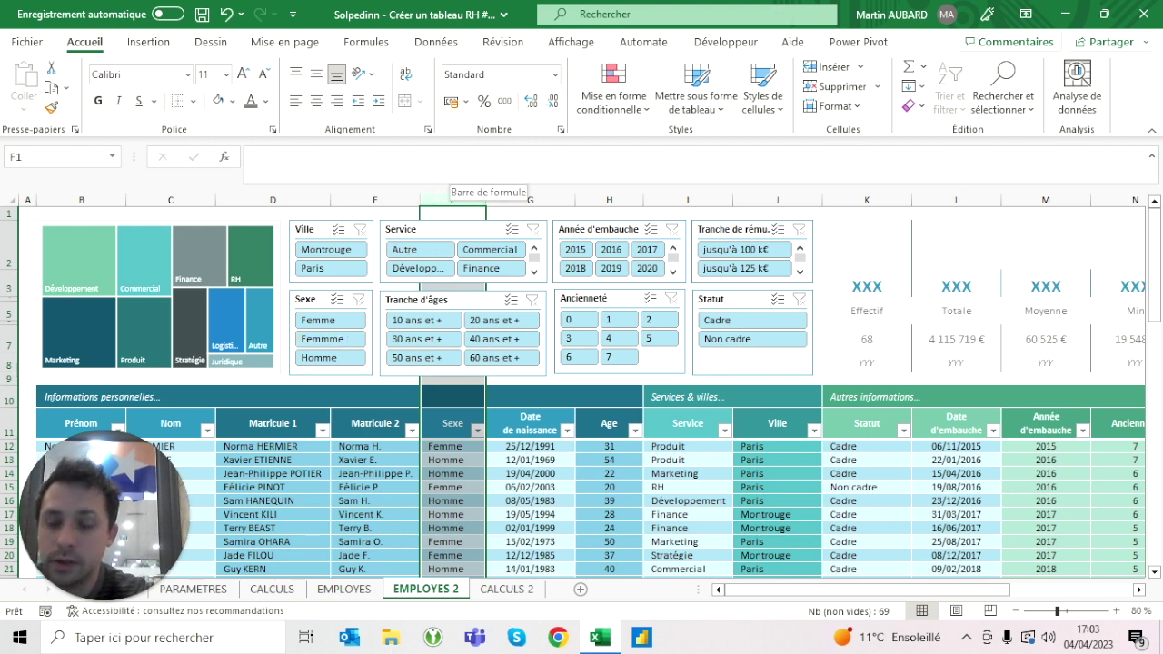
# Replace the remaining 'Femmme' entries with 'Femme' and check the Sexe slicer shows only Femme and Homme.
pyautogui.hotkey('ctrl', 'h')
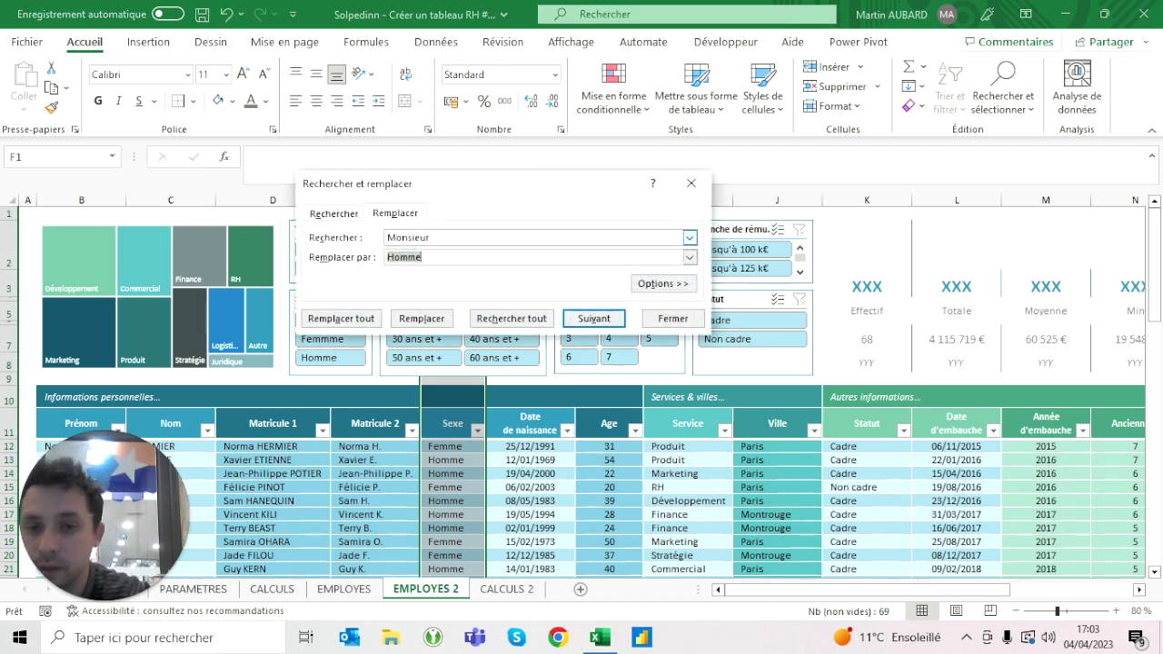
pyautogui.write('Femmme')
pyautogui.press('Tab')
pyautogui.write('Femm')
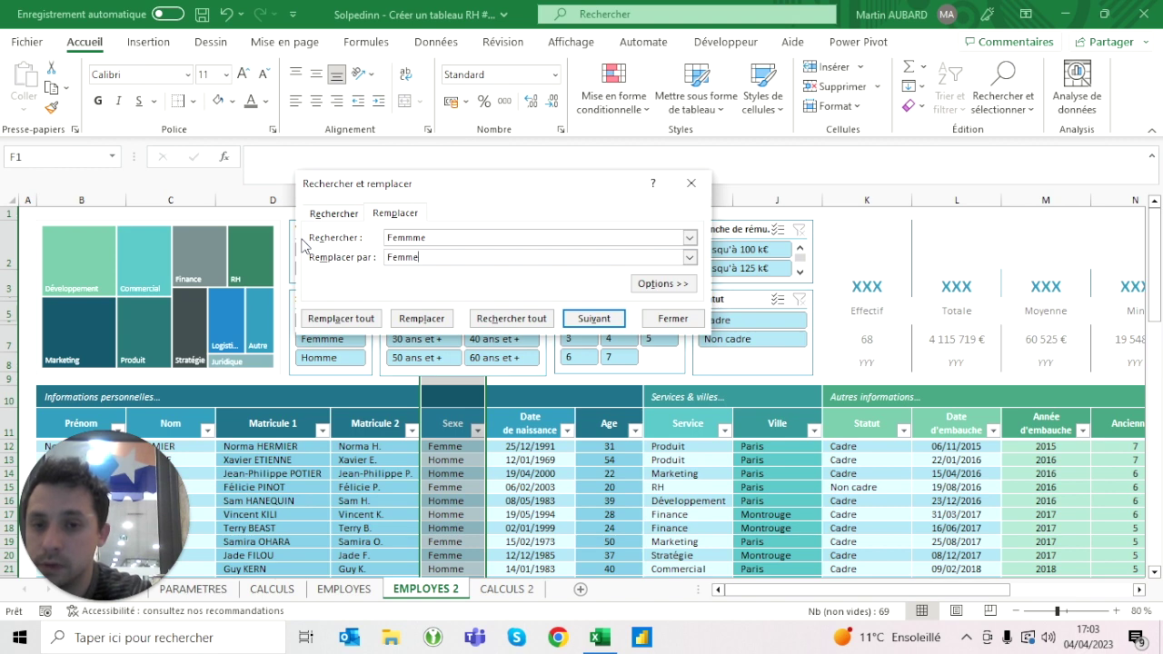
pyautogui.click(341, 318)
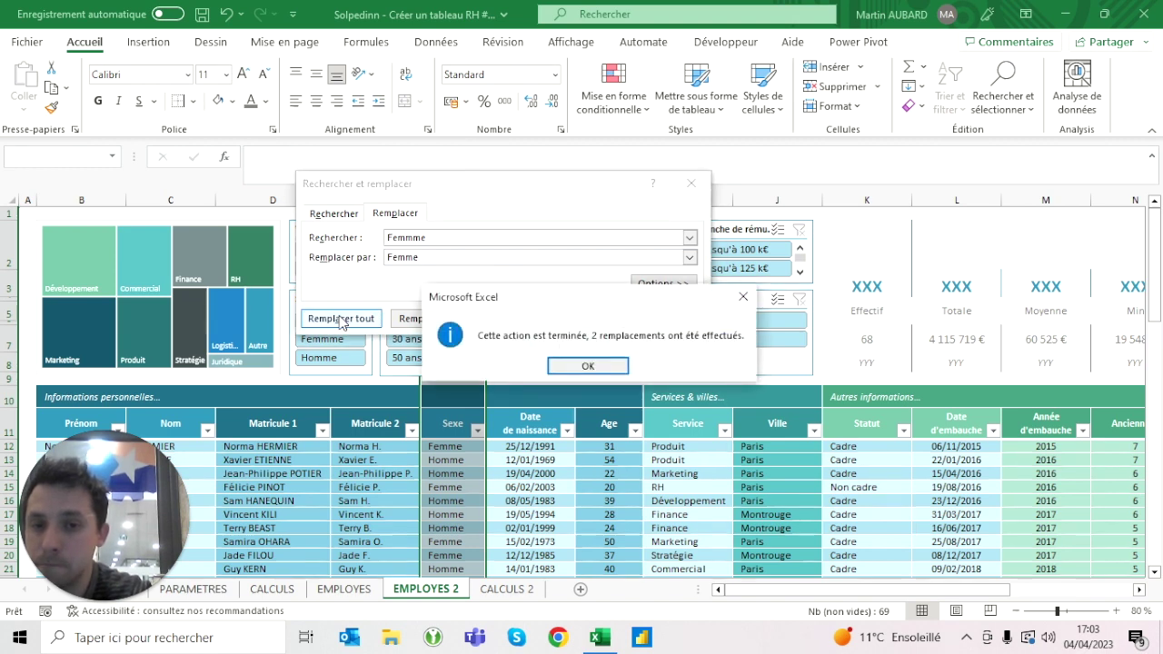
pyautogui.press('Return')
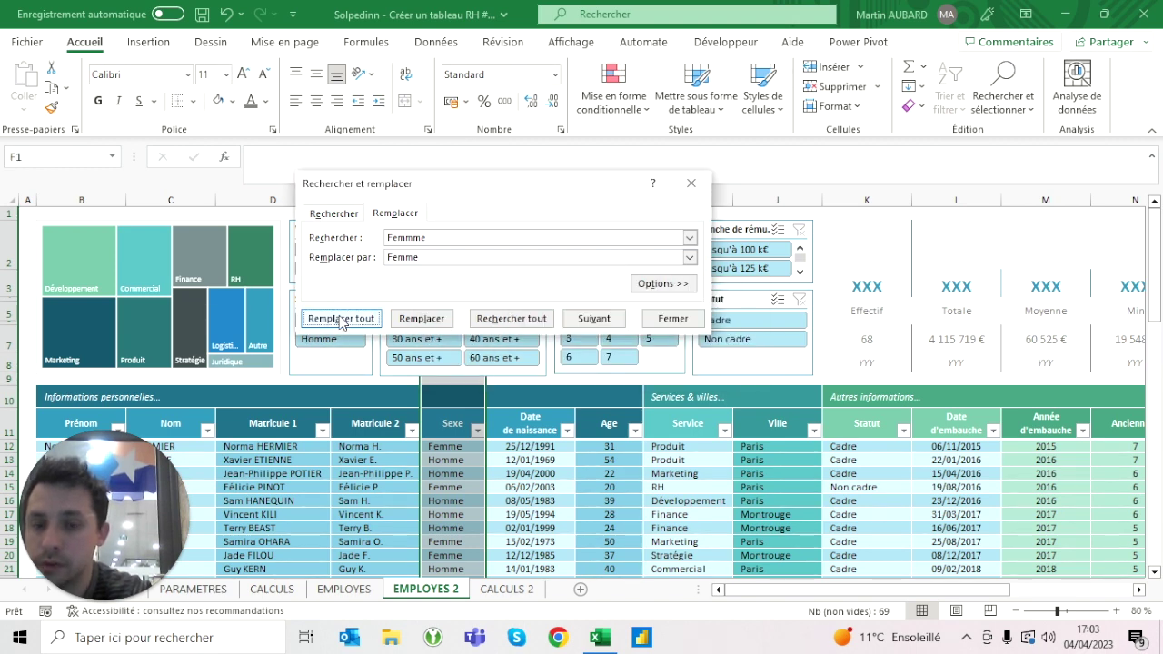
pyautogui.press('Escape')
pyautogui.click(340, 323)
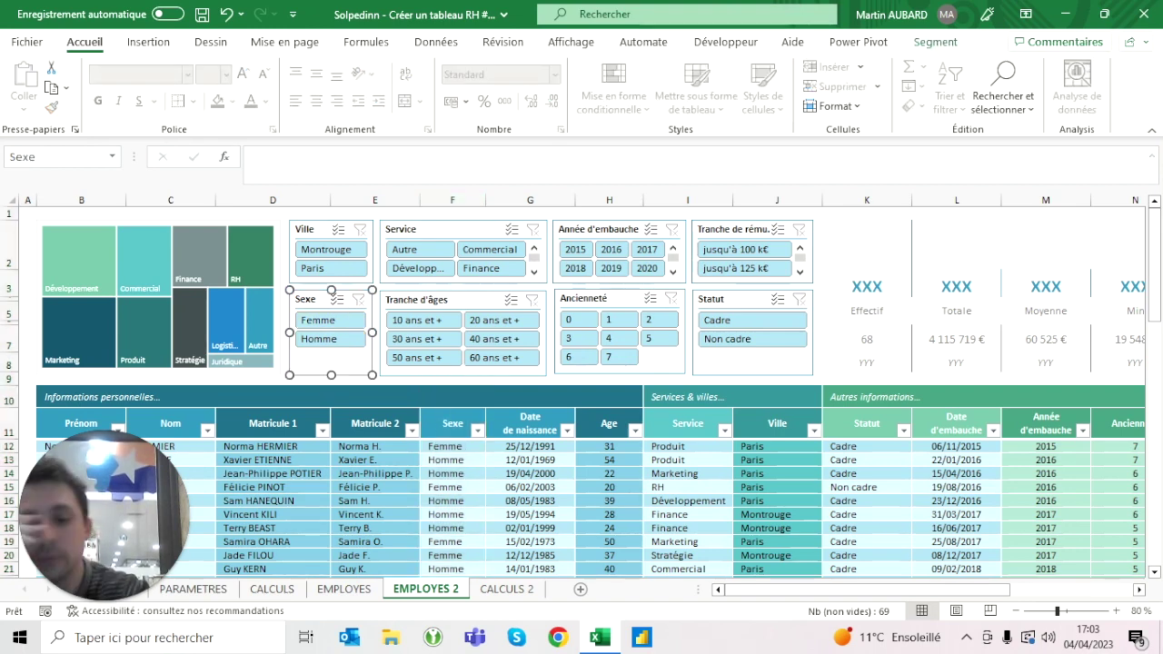
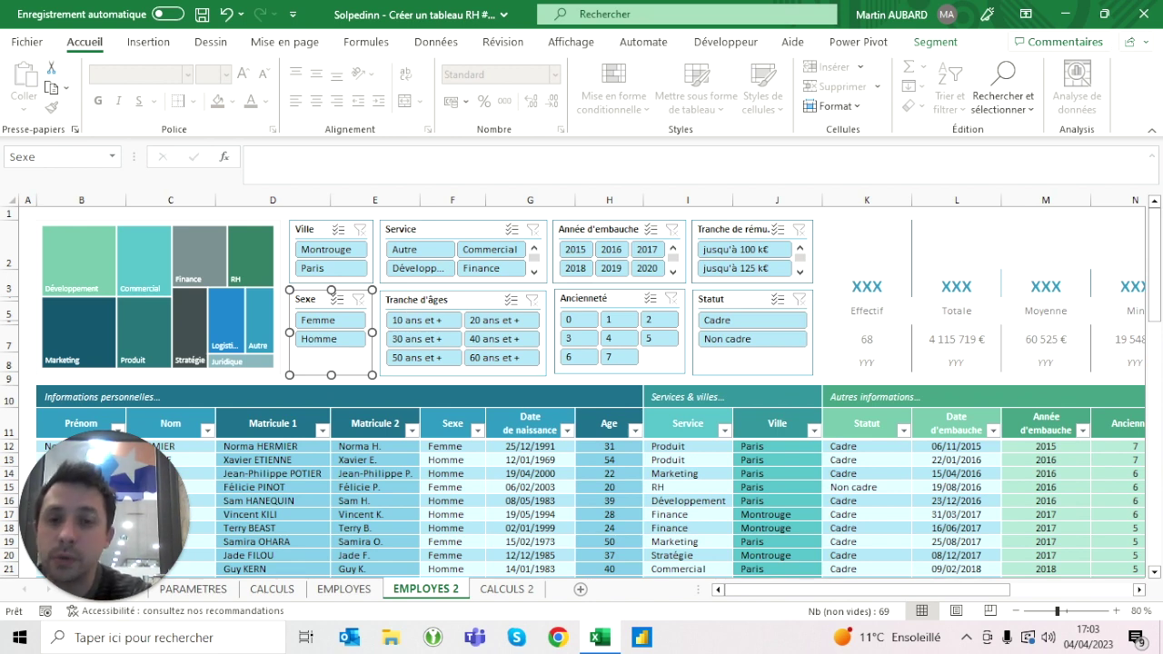
# Test the slicers with Commercial, 2019 hires, Finance, male and 6 years' seniority, then clear them all.
pyautogui.press('Escape')
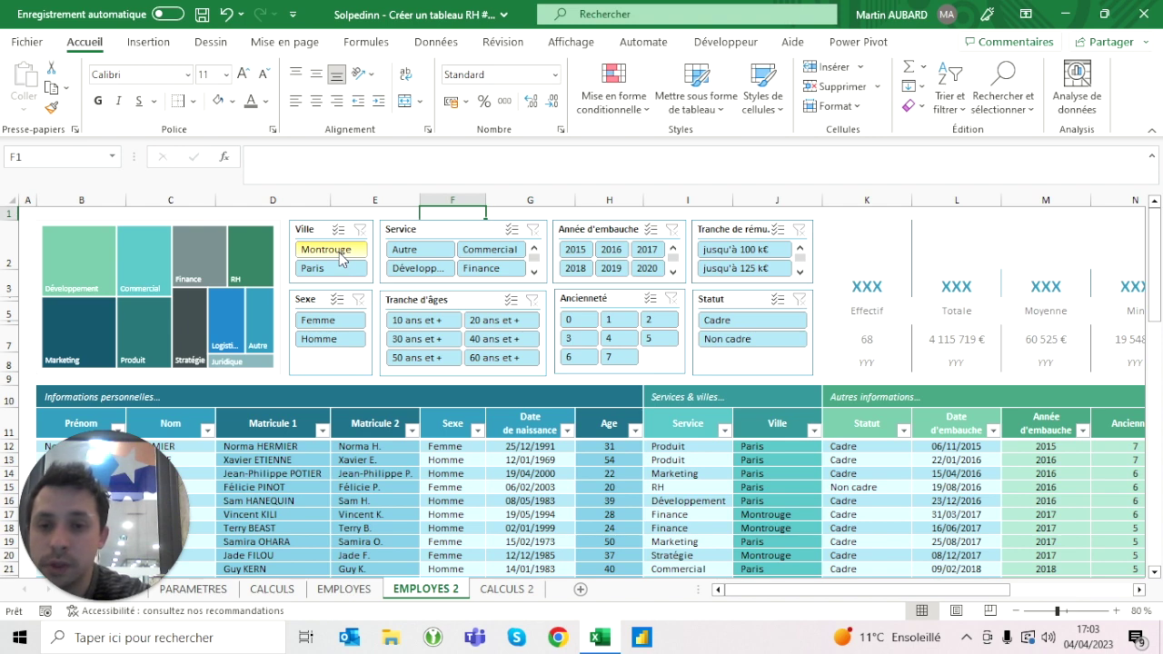
pyautogui.click(483, 252)
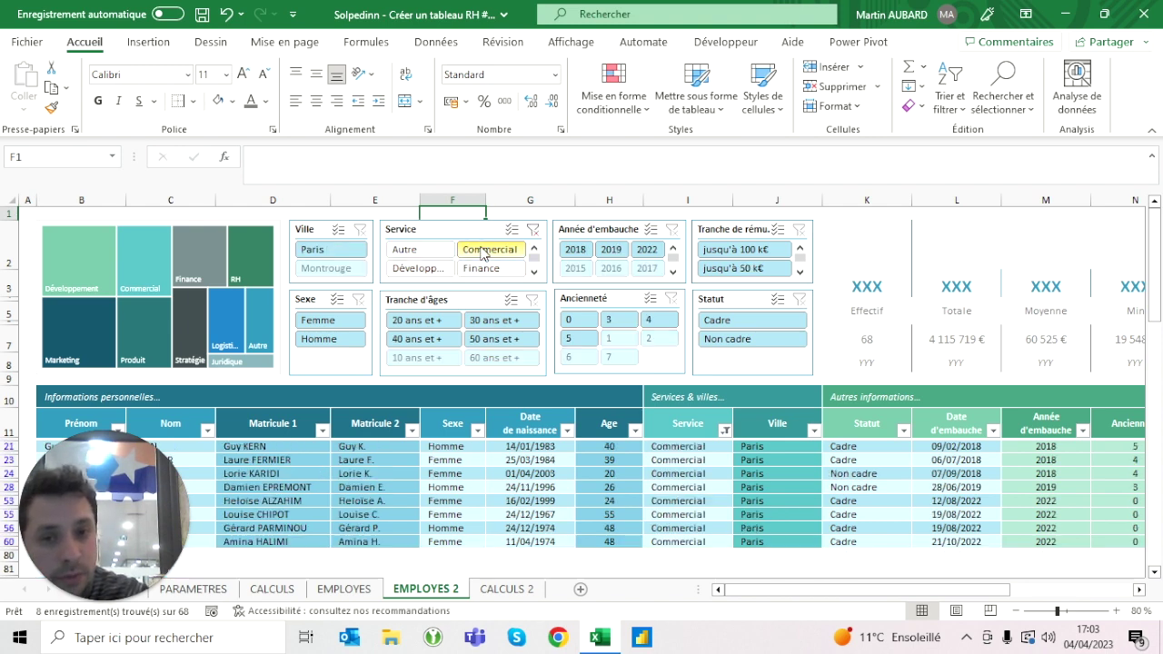
pyautogui.click(612, 250)
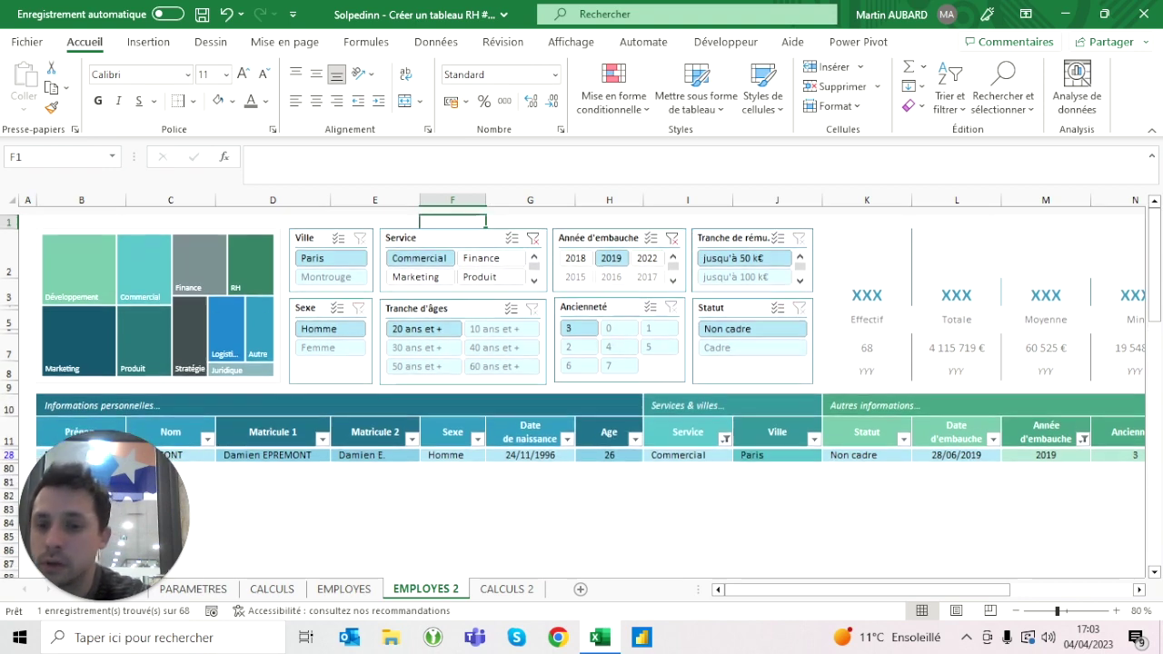
pyautogui.click(672, 235)
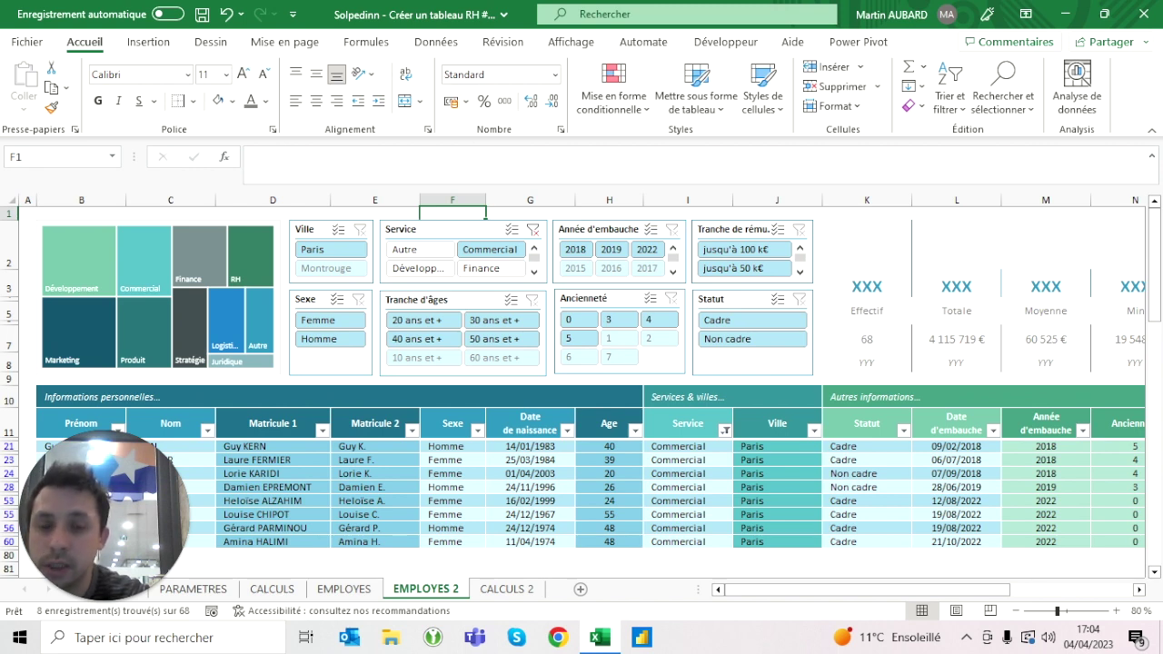
pyautogui.click(534, 229)
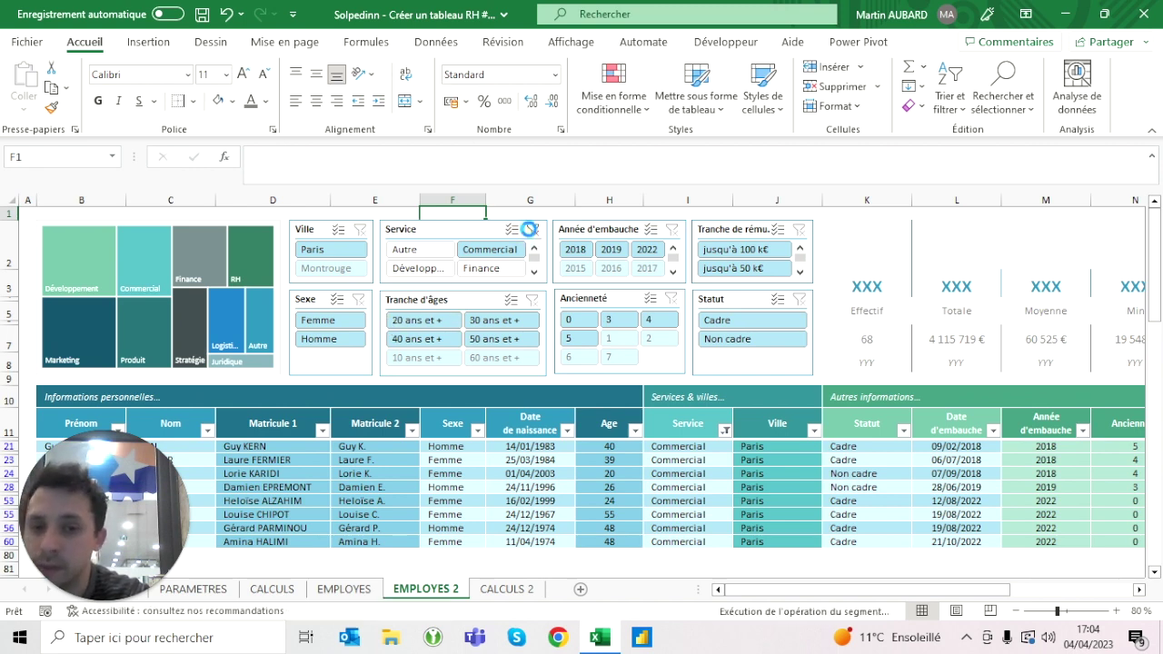
pyautogui.click(486, 272)
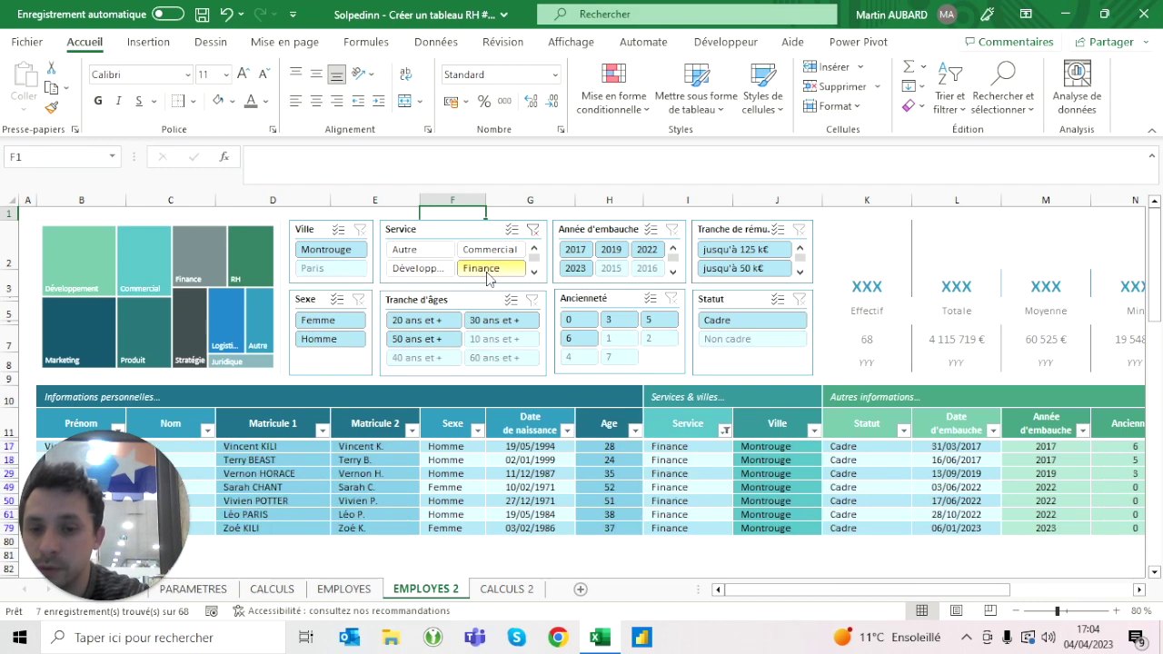
pyautogui.click(338, 343)
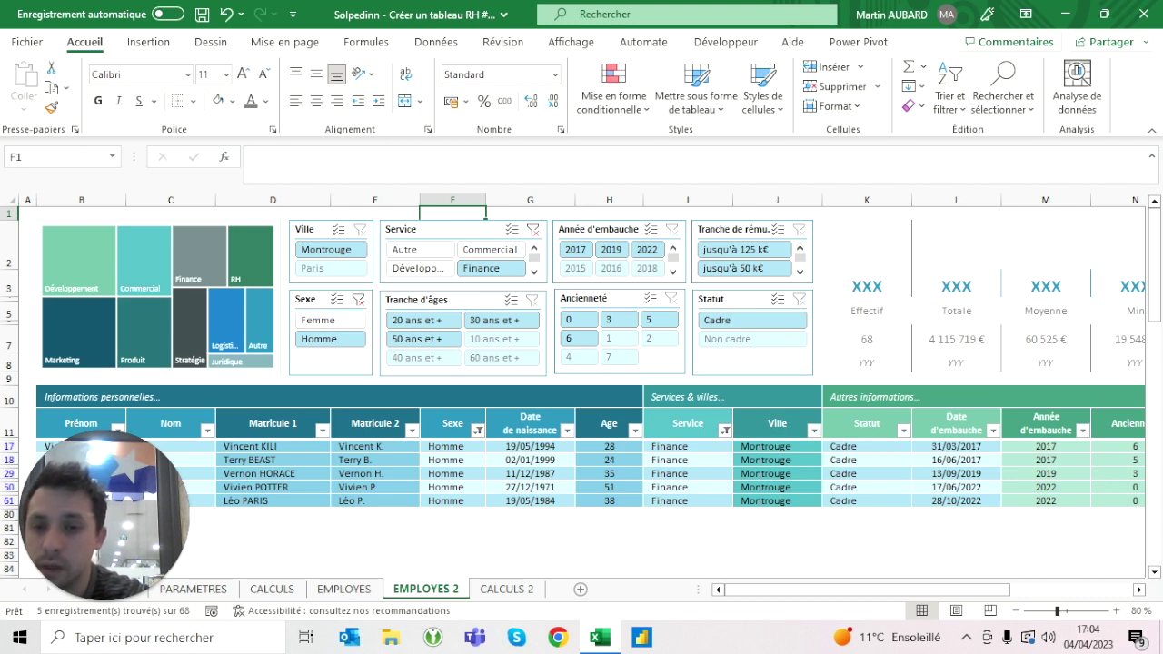
pyautogui.click(359, 299)
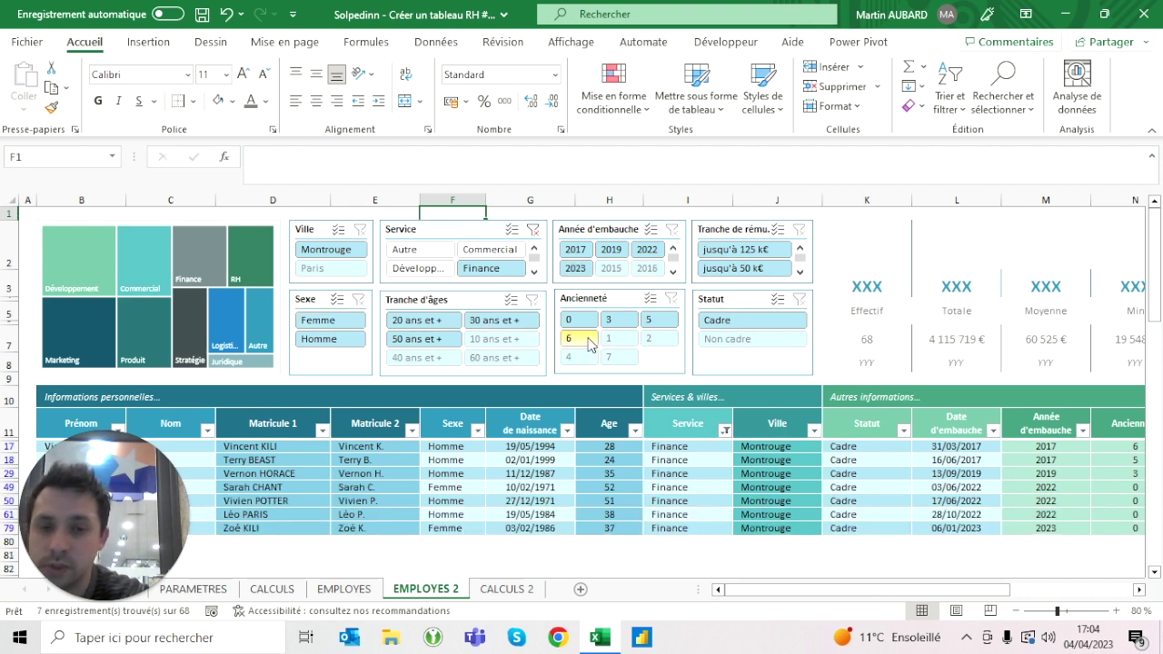
pyautogui.click(588, 341)
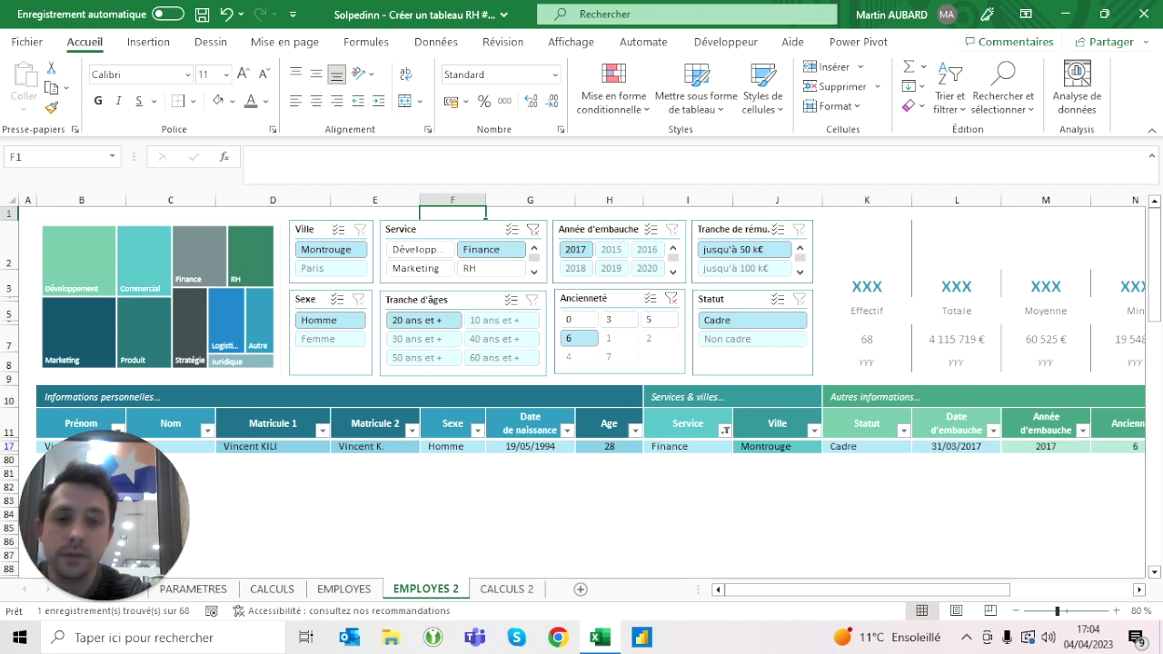
pyautogui.click(671, 299)
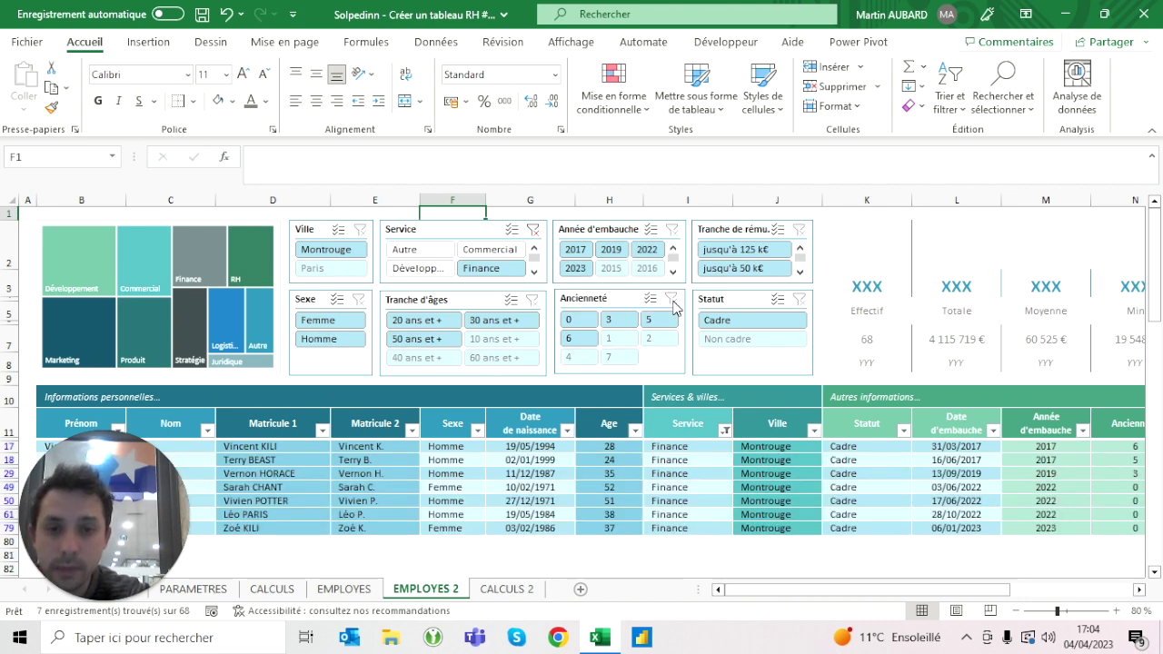
pyautogui.click(533, 230)
# Turn off the Bouton de filtre header arrows on the employee table.
pyautogui.hscroll(3, 535, 236)
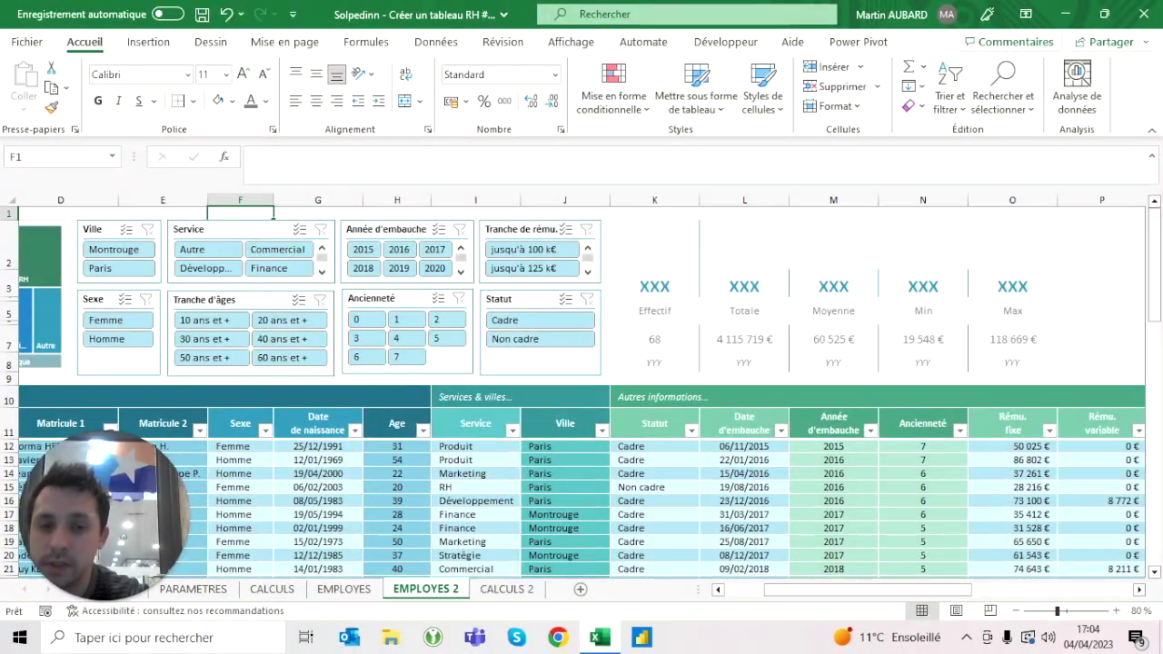
pyautogui.moveTo(654, 286); pyautogui.dragTo(1012, 286)
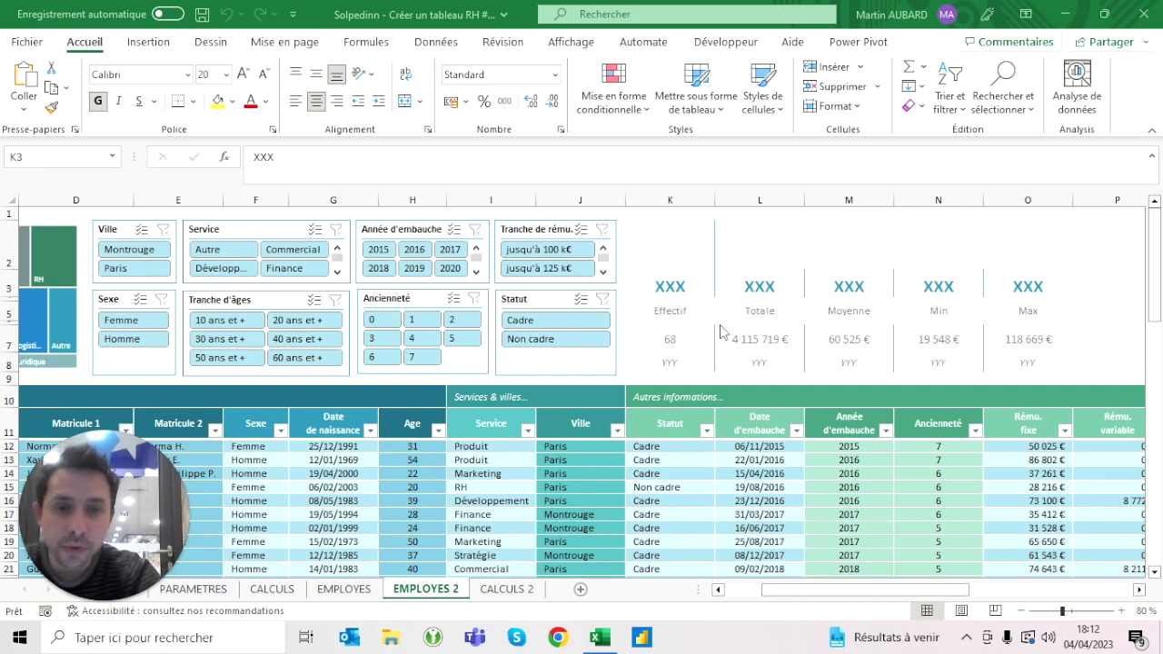
pyautogui.click(683, 289)
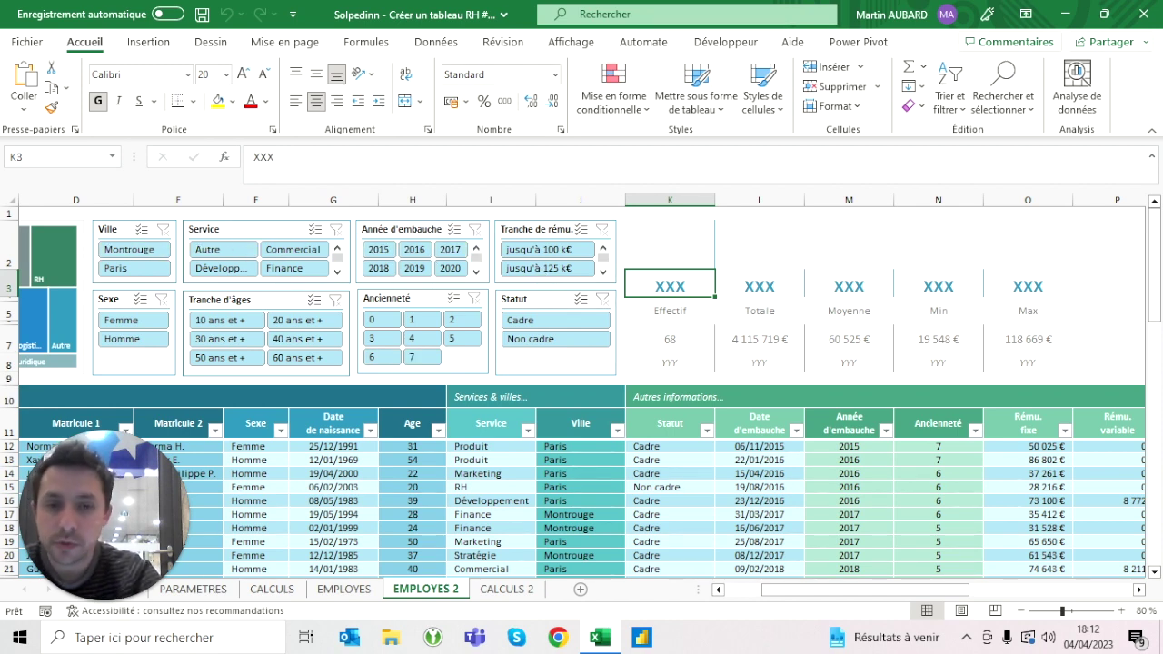
pyautogui.click(580, 423)
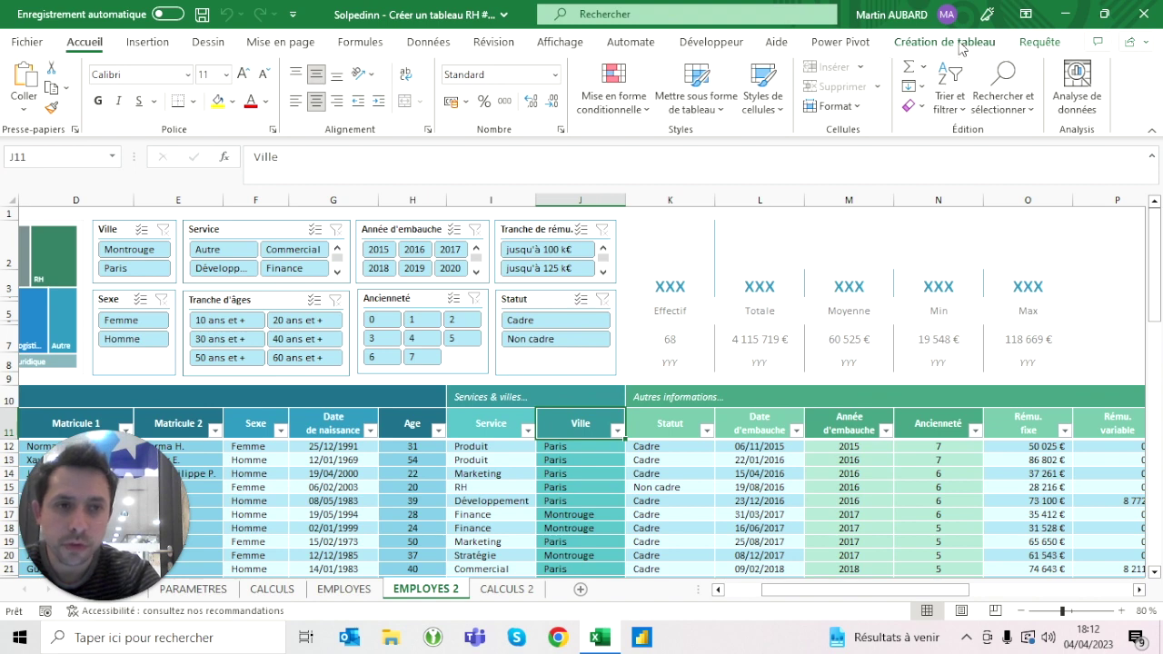
pyautogui.press('Down')
pyautogui.press('Down')
pyautogui.press('Down')
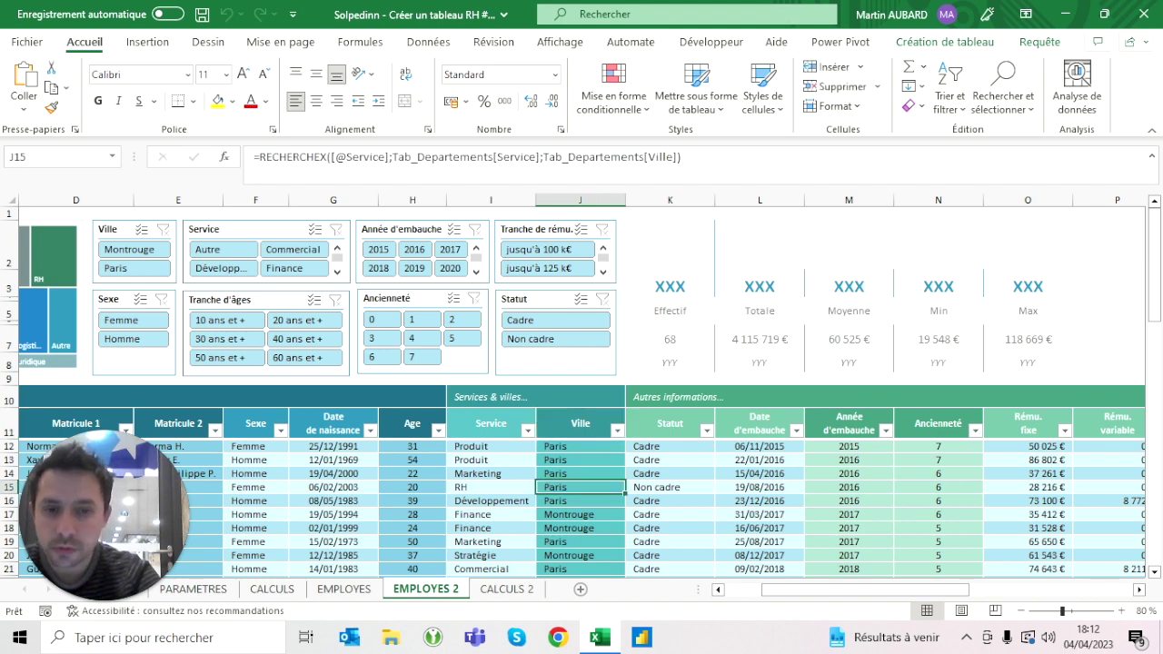
pyautogui.click(954, 43)
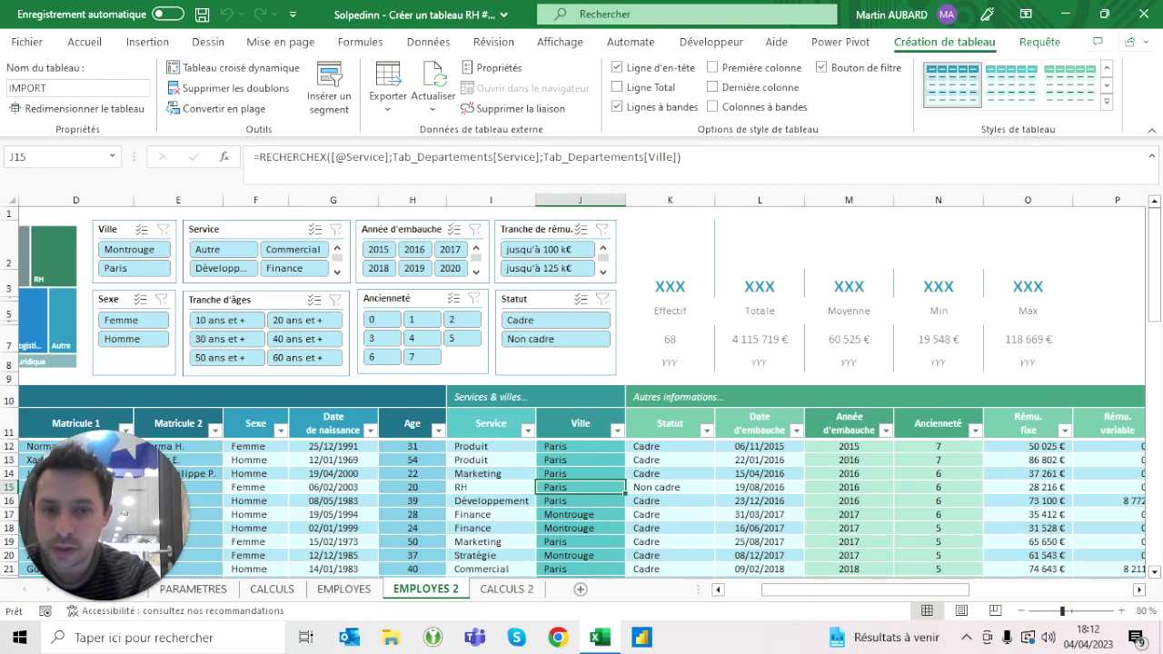
pyautogui.click(821, 67)
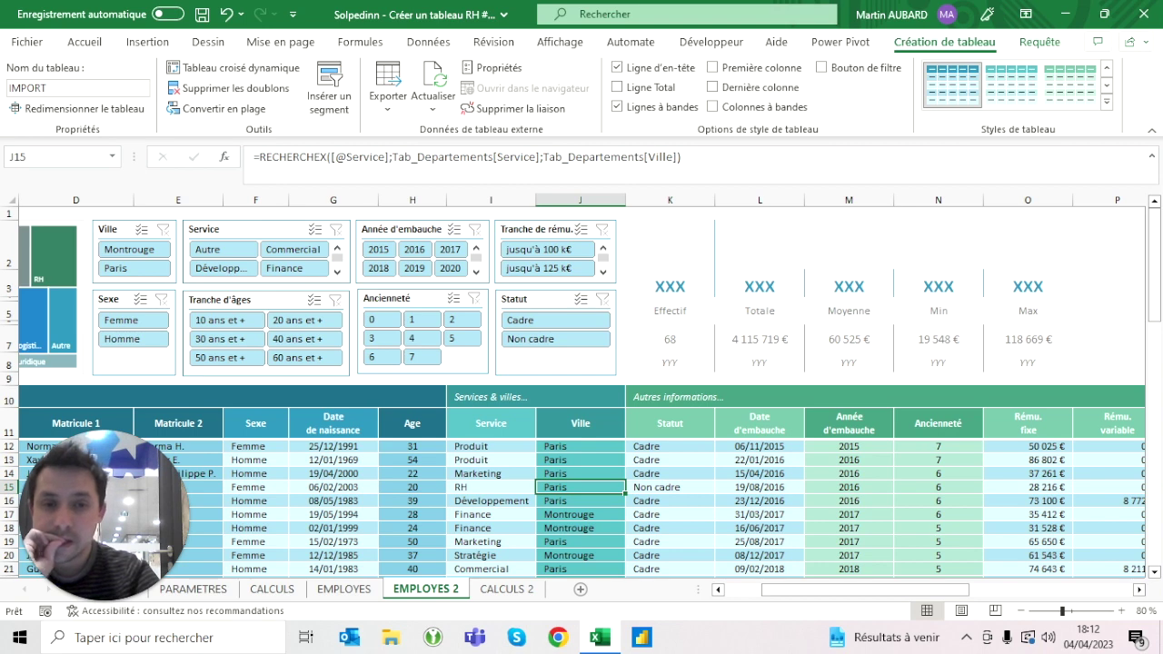
pyautogui.click(670, 286)
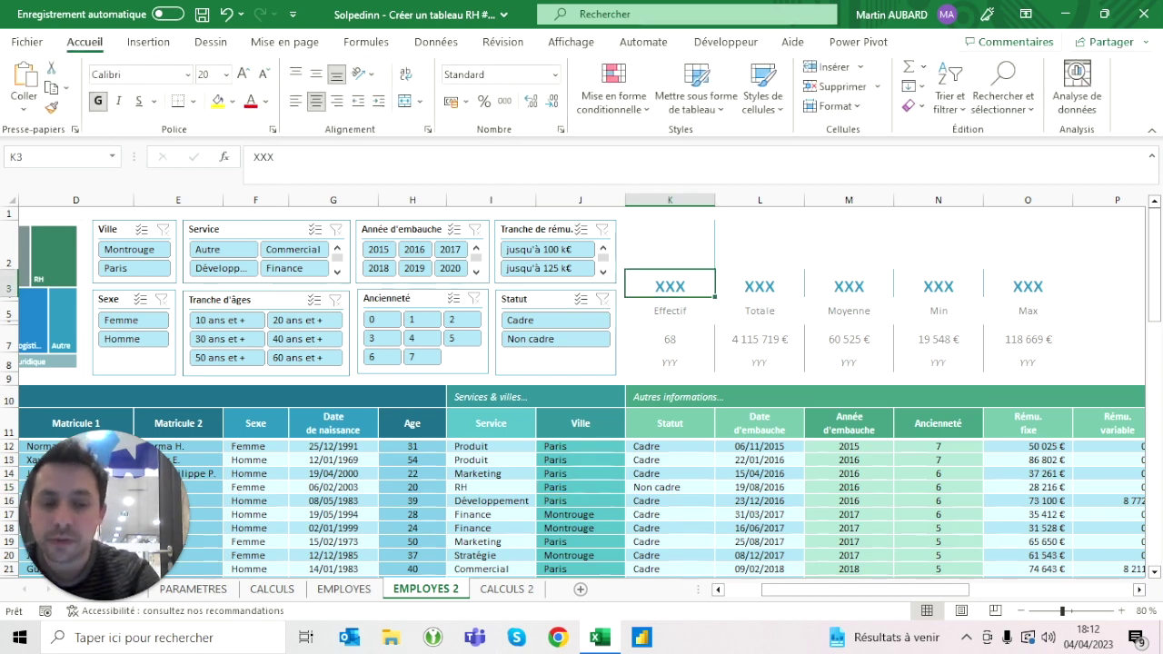
# In K3, start an AGREGAT formula using function 3 (NBVAL).
pyautogui.press('Down')
pyautogui.press('Down')
pyautogui.press('Down')
pyautogui.press('Down')
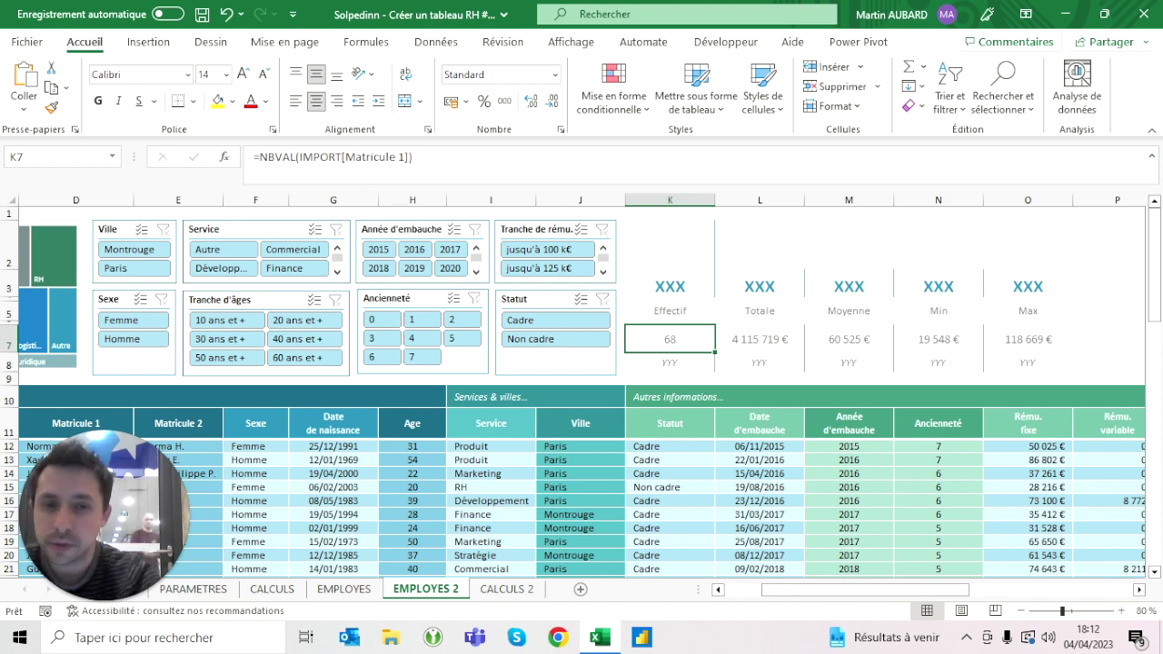
pyautogui.click(670, 284)
pyautogui.write('=')
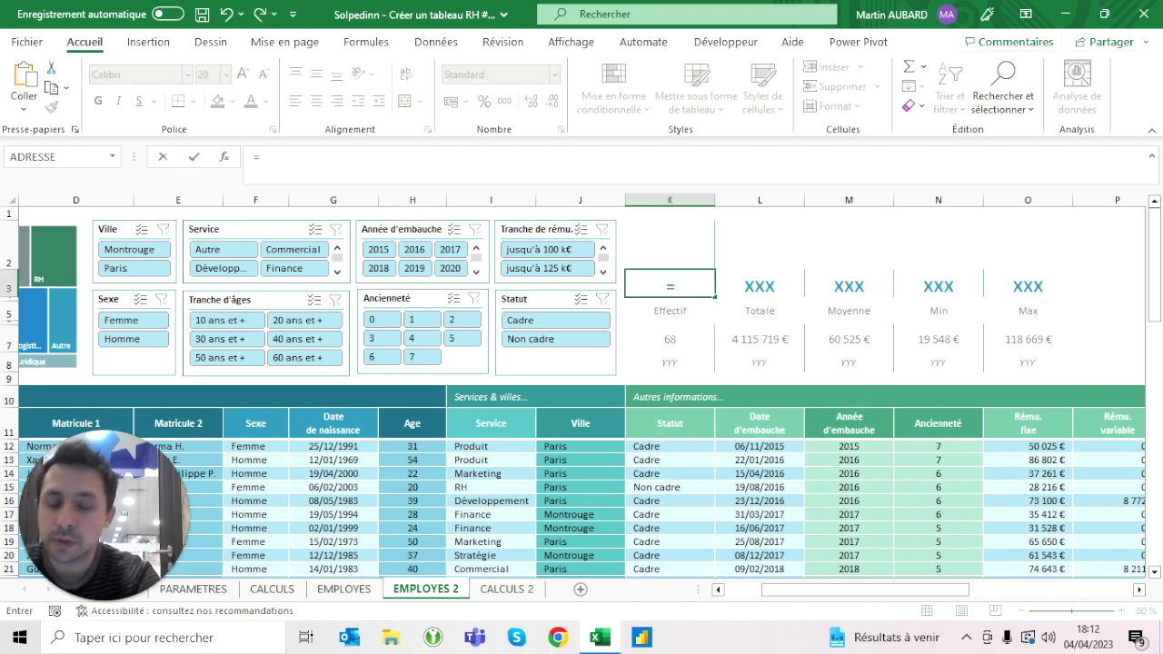
pyautogui.write('agre')
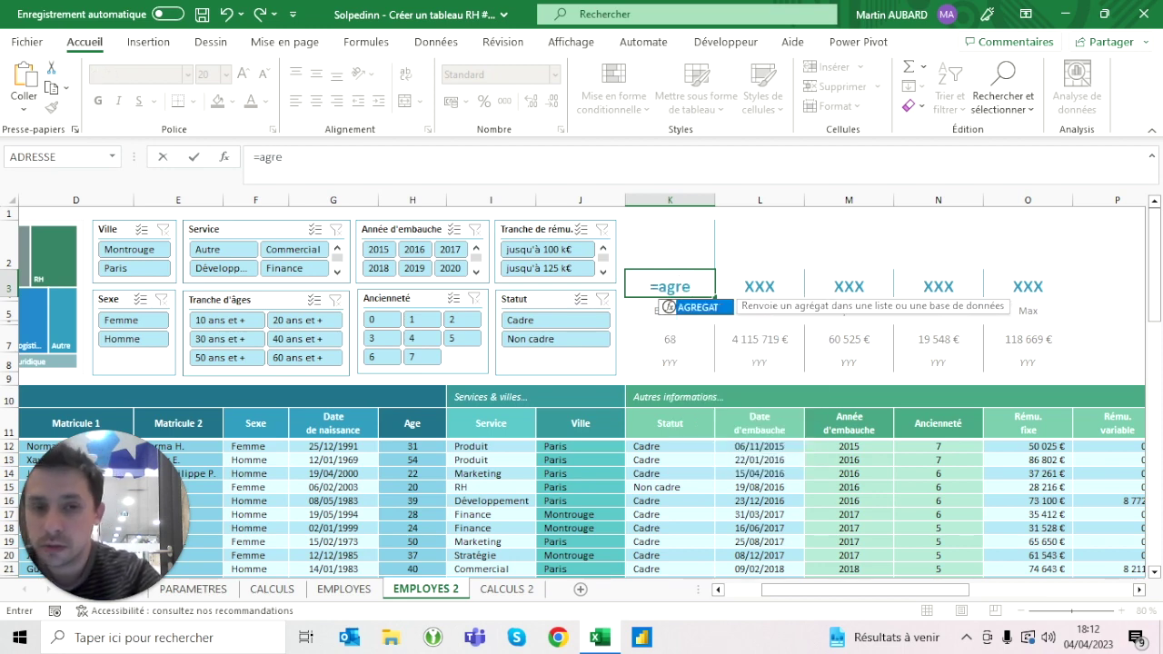
pyautogui.press('Tab')
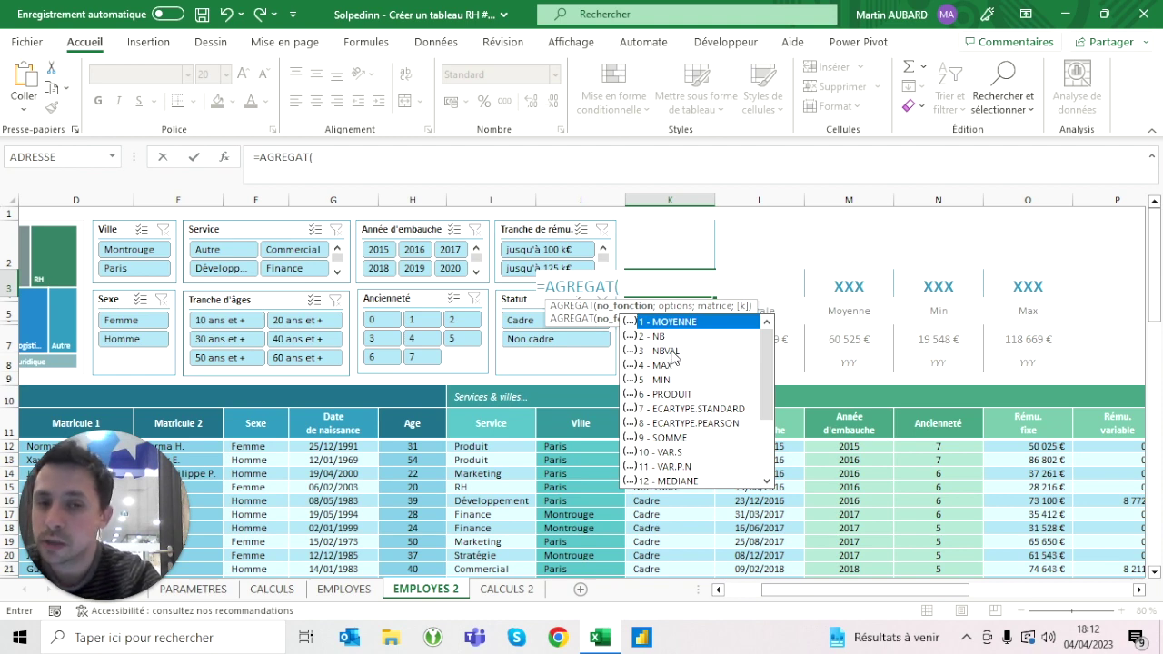
pyautogui.doubleClick(673, 351)
pyautogui.write(';')
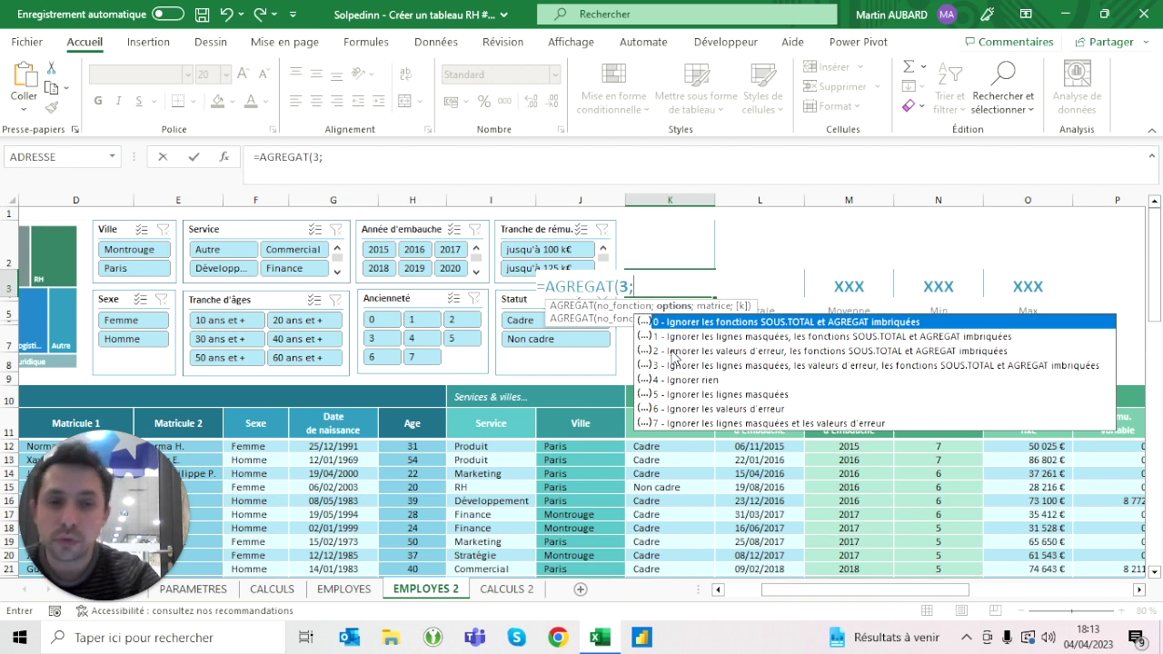
pyautogui.press('BackSpace')
pyautogui.click(775, 434)
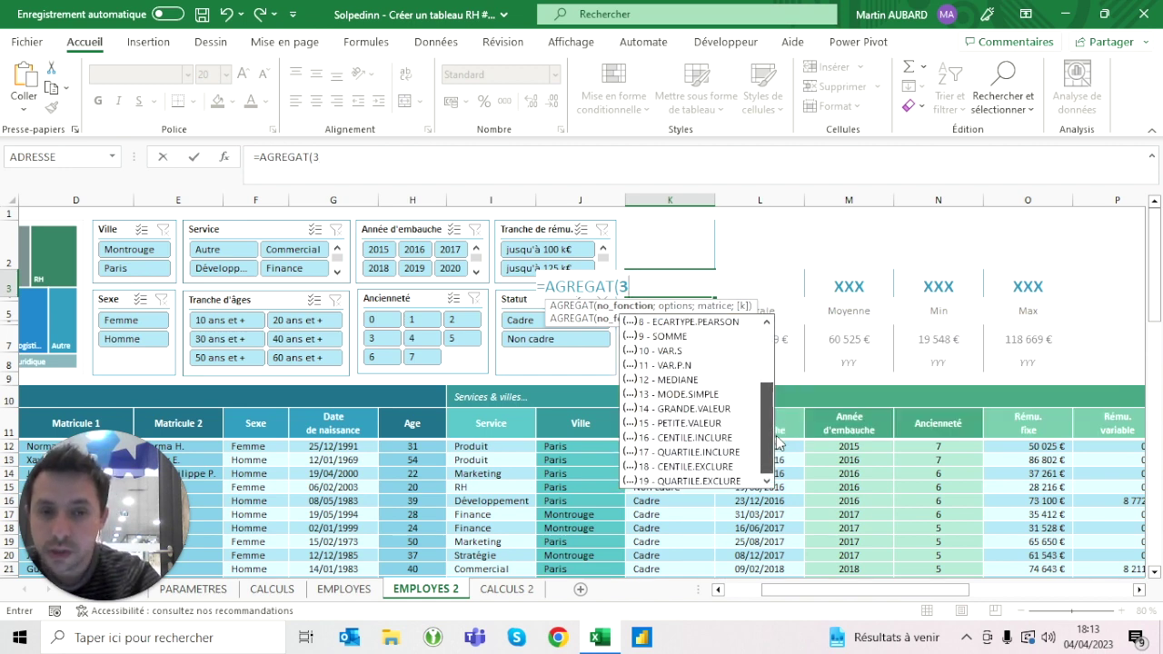
pyautogui.moveTo(775, 436); pyautogui.dragTo(766, 346)
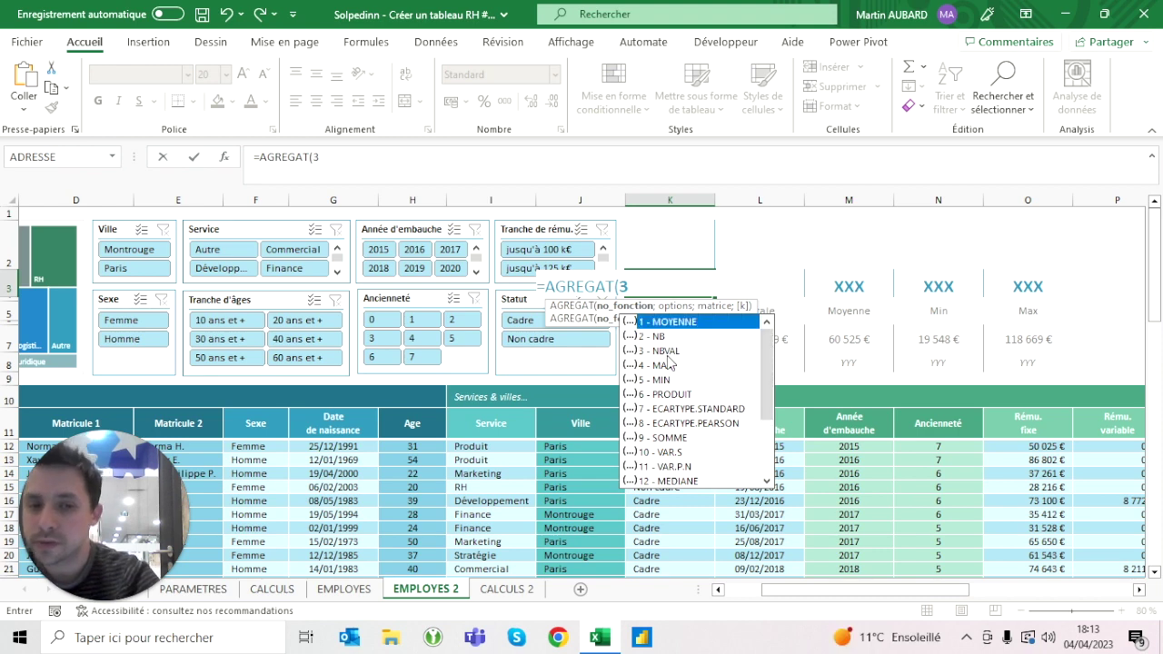
# Add option 5 to ignore hidden rows and the IMPORT[Matricule 1] column, giving 68.
pyautogui.write(';')
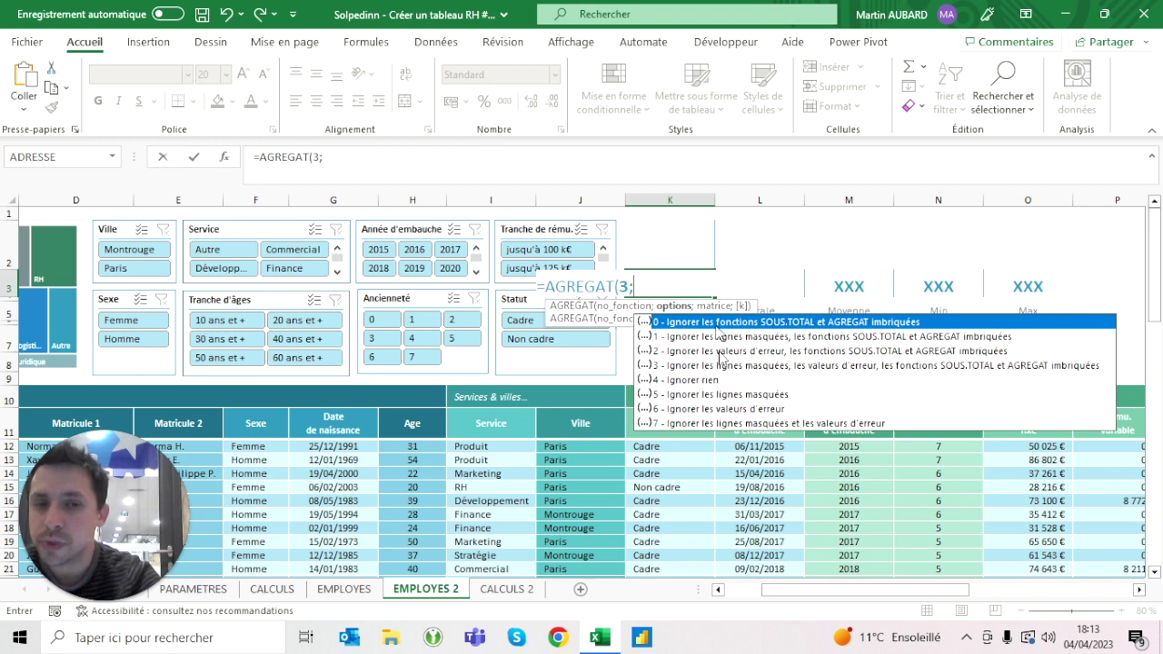
pyautogui.click(687, 397)
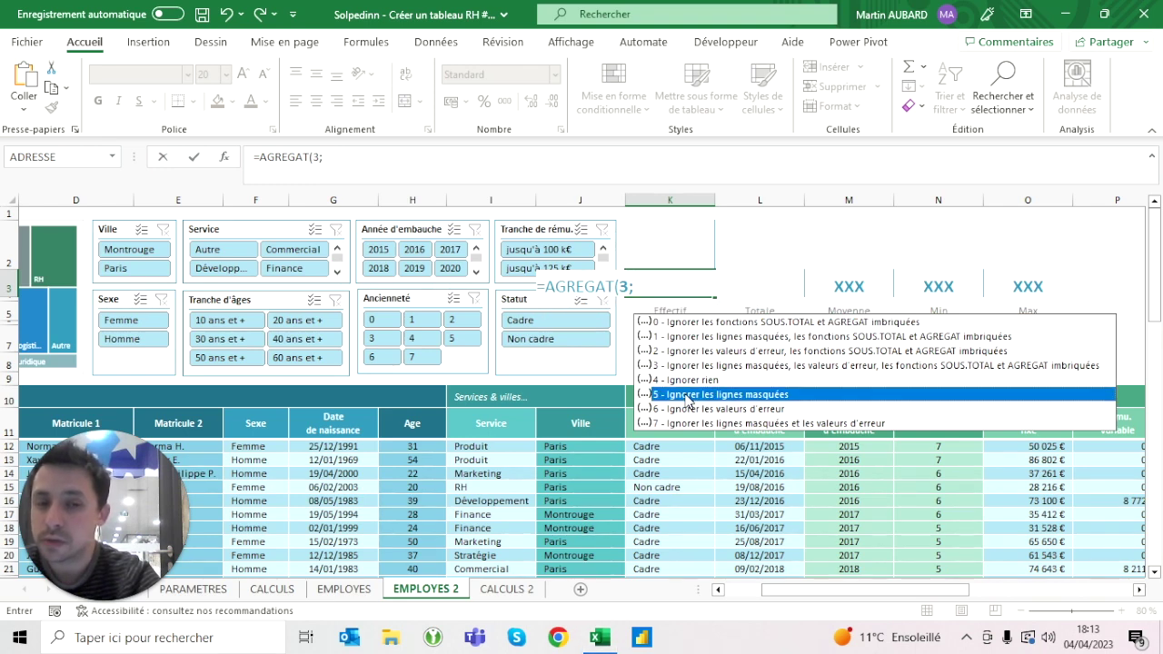
pyautogui.press('Tab')
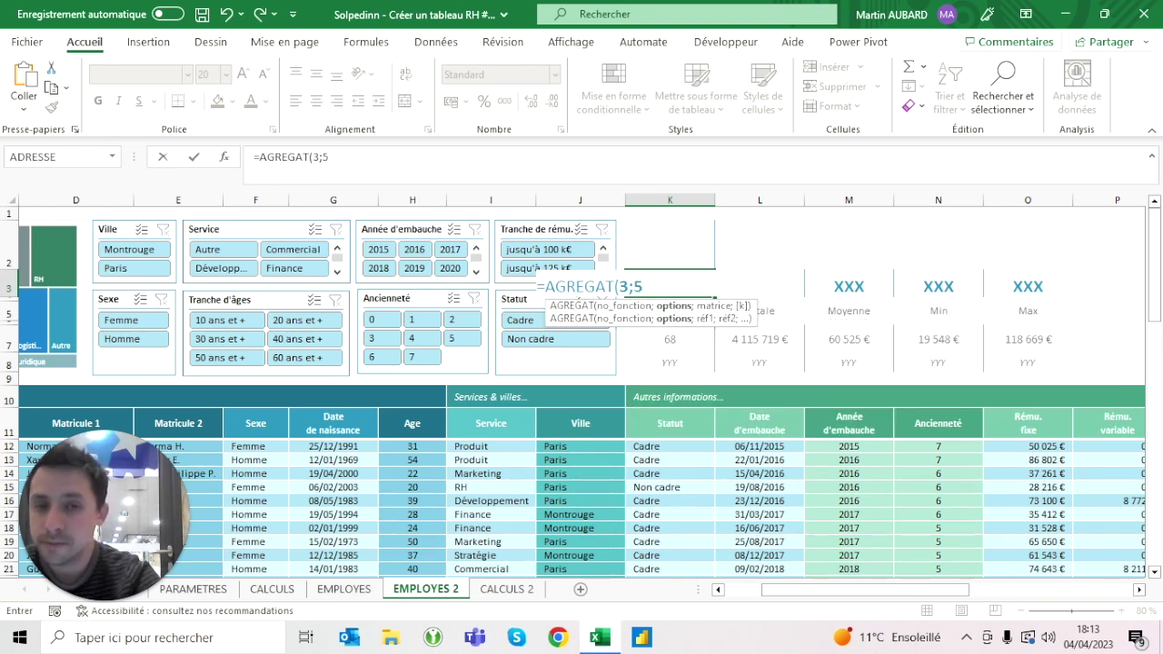
pyautogui.write(';')
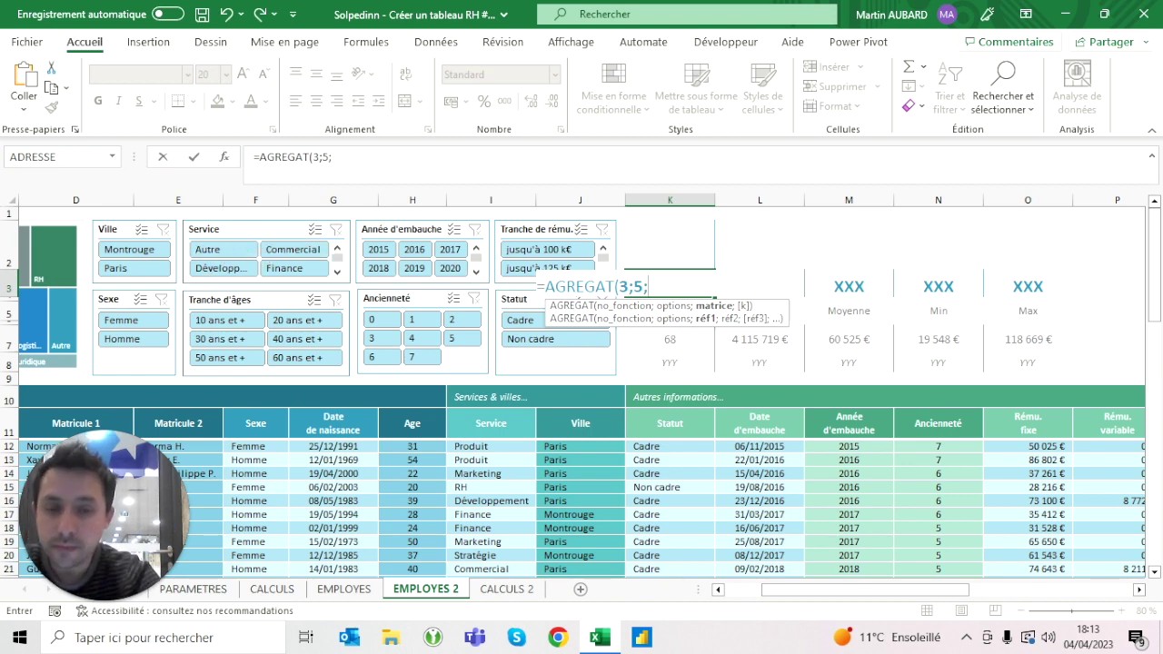
pyautogui.hscroll(-3, 581, 390)
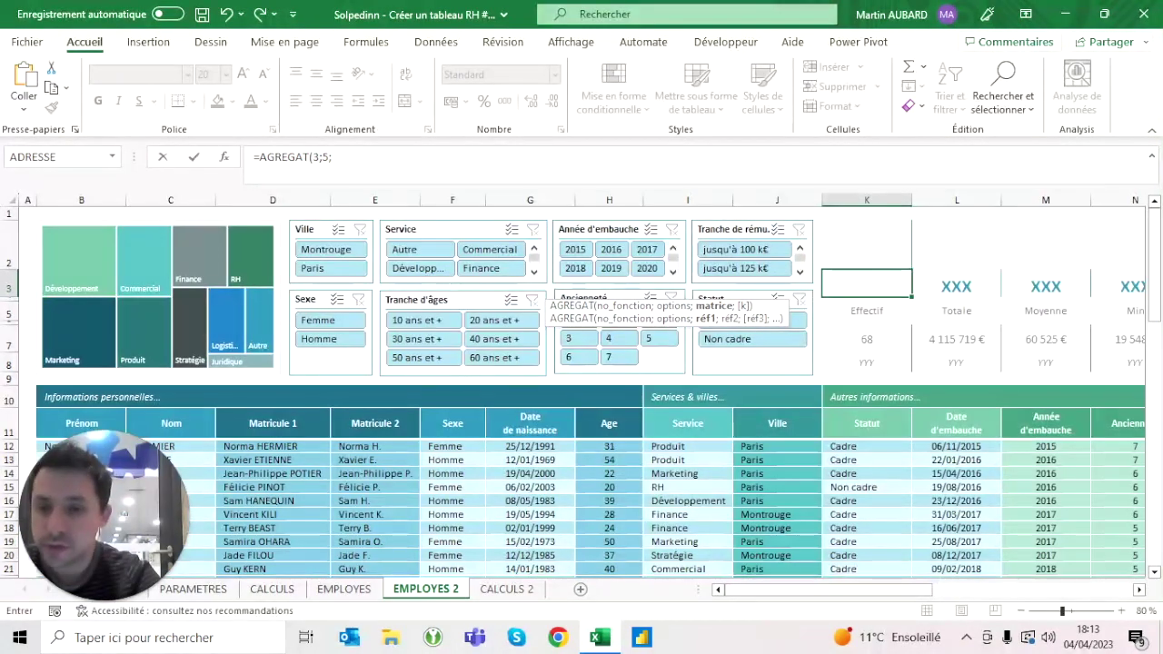
pyautogui.click(273, 416)
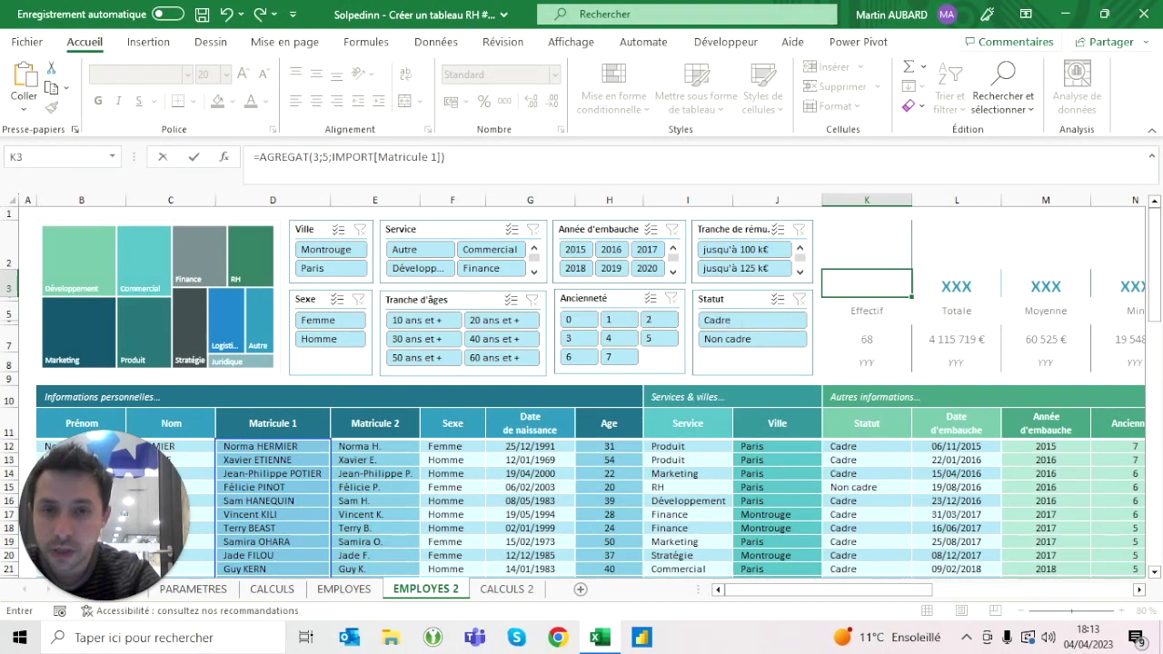
pyautogui.hotkey('ctrl', 'Return')
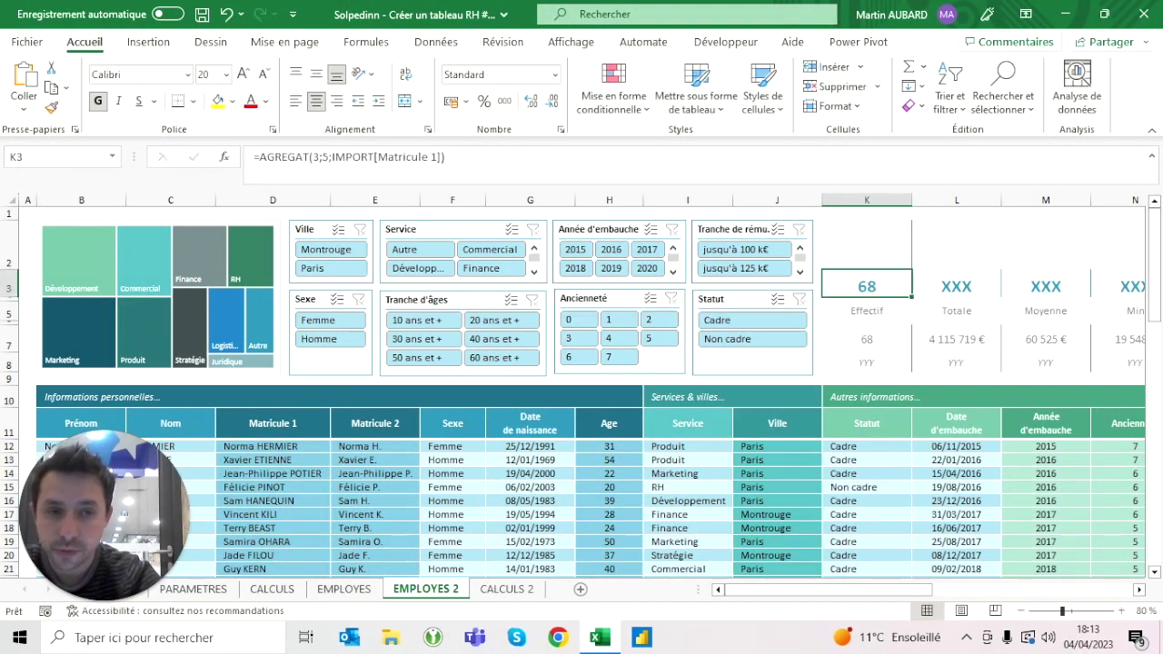
pyautogui.click(867, 339)
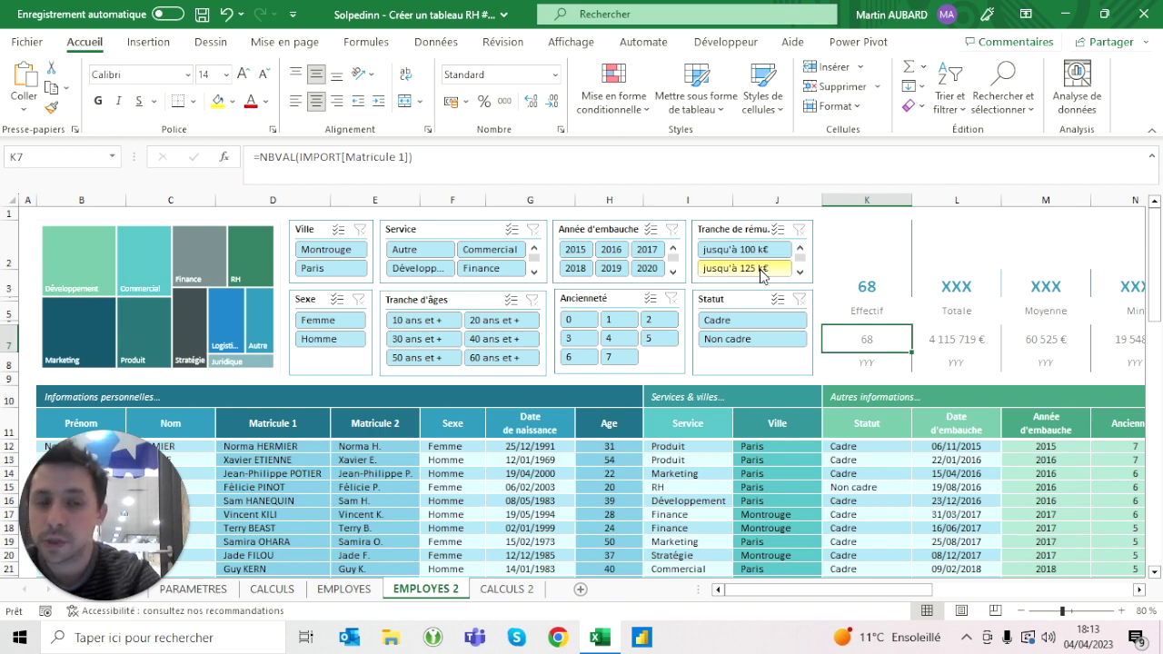
pyautogui.click(761, 270)
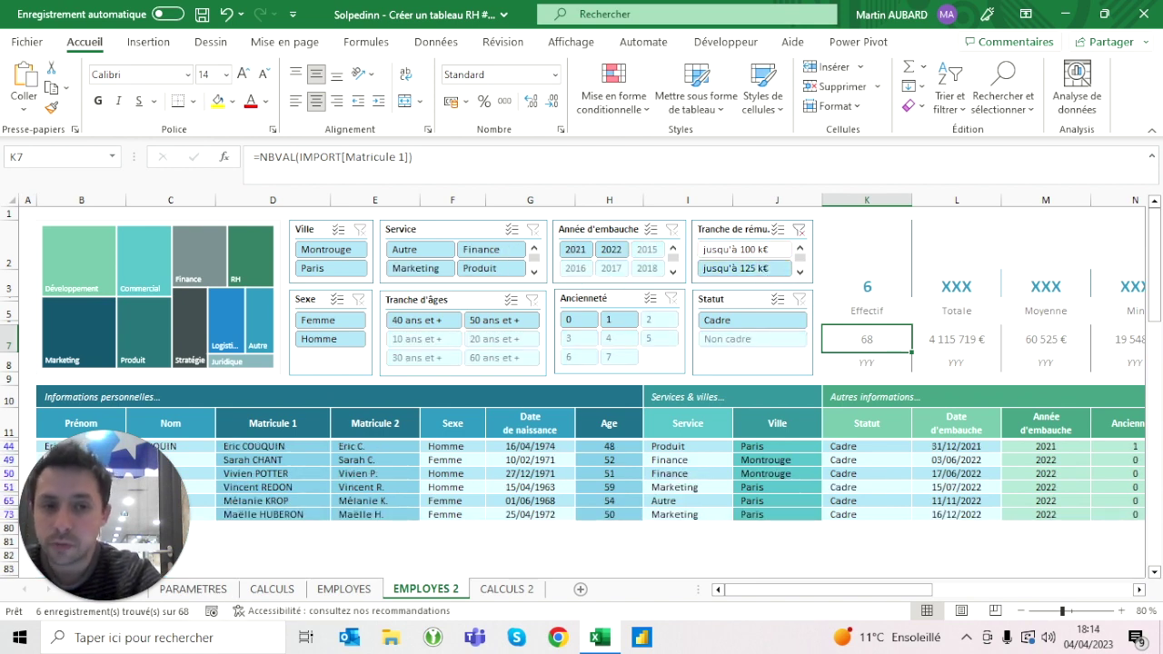
pyautogui.click(799, 230)
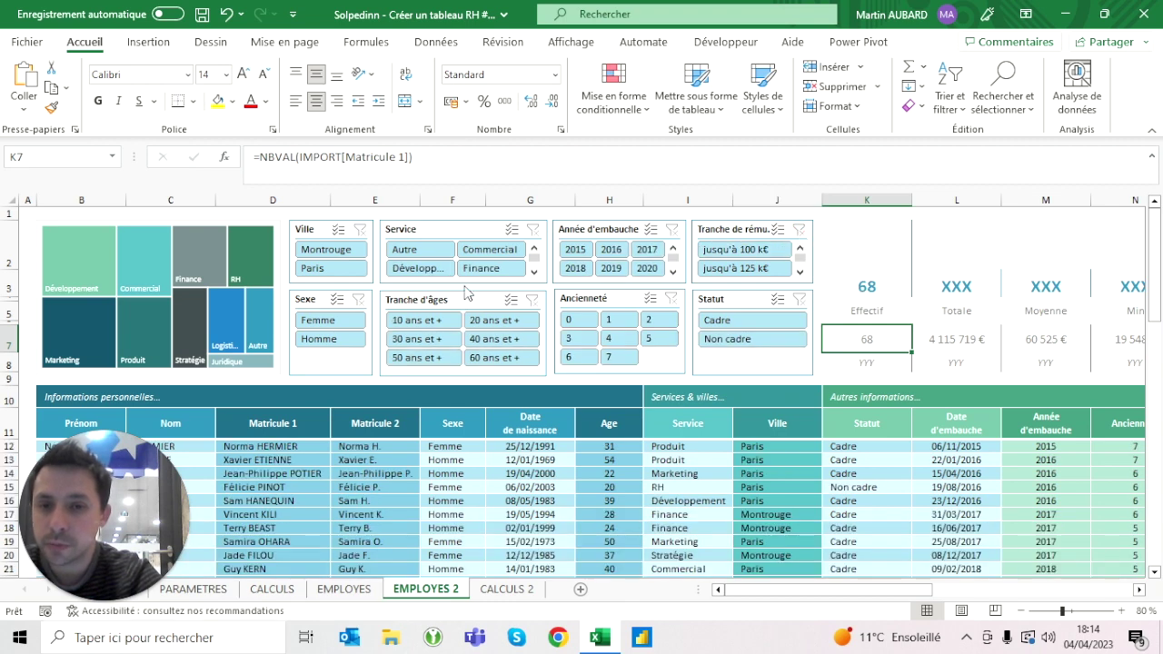
pyautogui.click(320, 323)
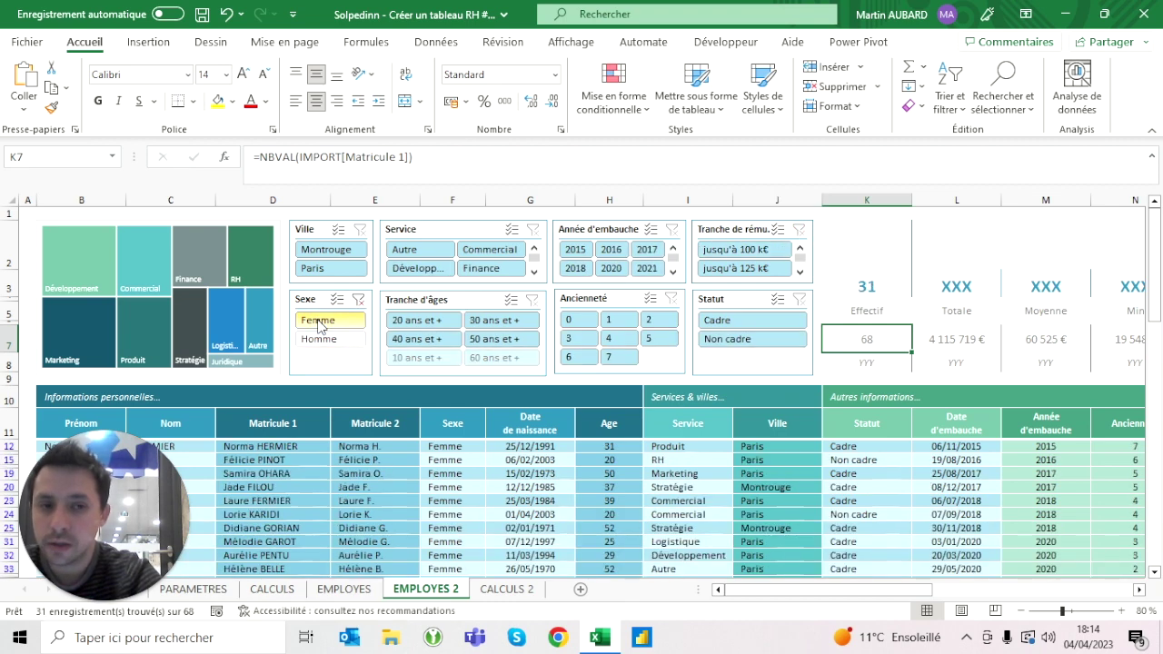
pyautogui.click(338, 254)
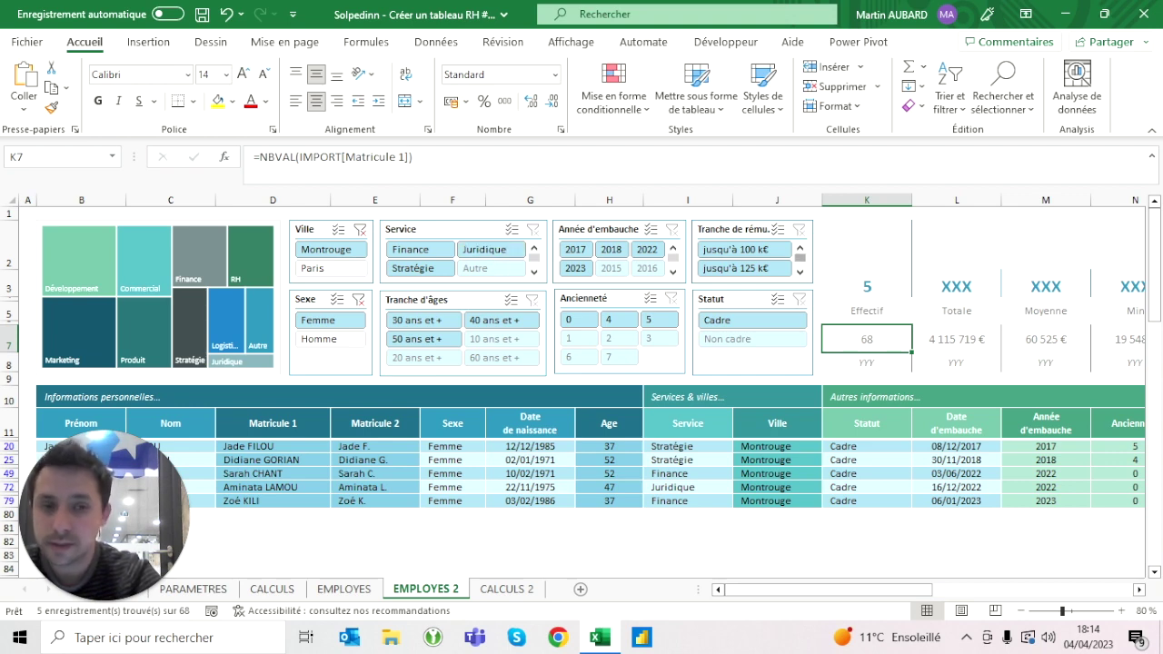
pyautogui.click(866, 286)
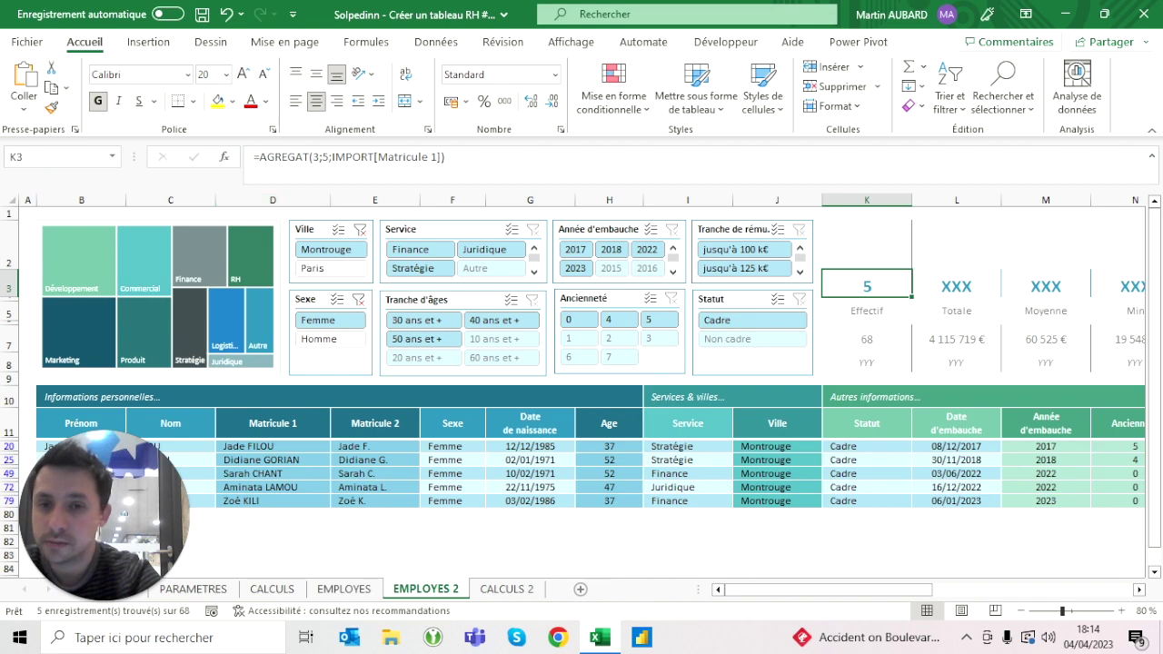
pyautogui.click(360, 230)
pyautogui.click(359, 299)
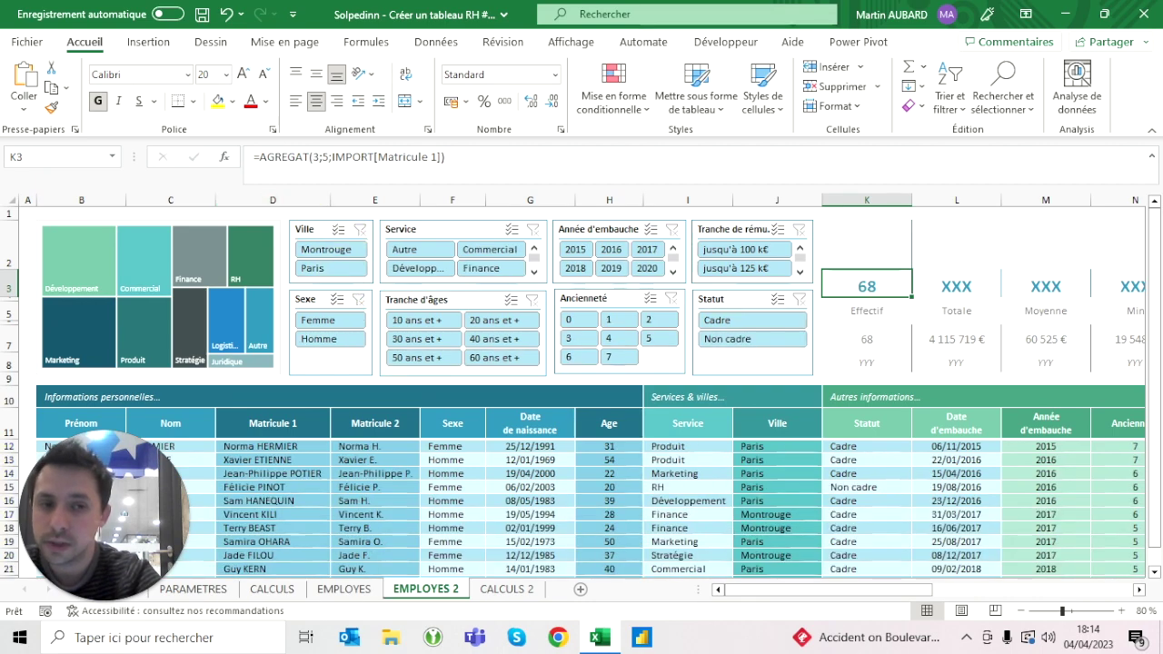
pyautogui.hscroll(2, 359, 308)
pyautogui.hscroll(2, 581, 381)
pyautogui.hscroll(1, 582, 382)
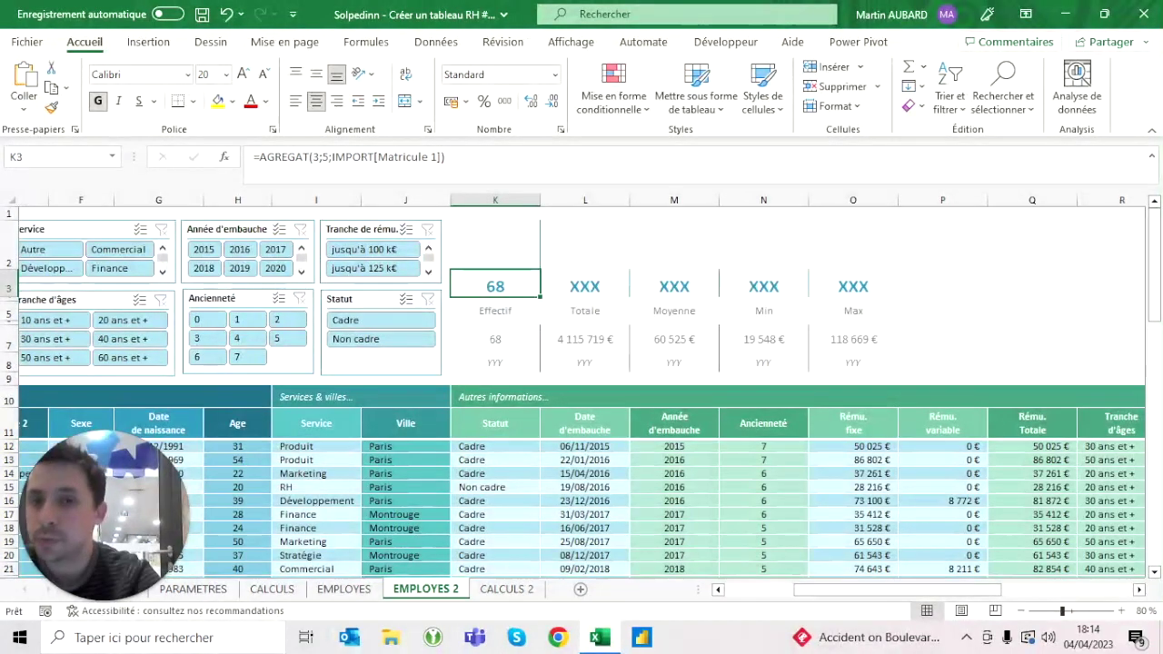
# Make Totale in L3 an AGREGAT sum of Rému. Totale ignoring hidden rows (4115719).
pyautogui.press('Right')
pyautogui.press('Left')
pyautogui.click(584, 285)
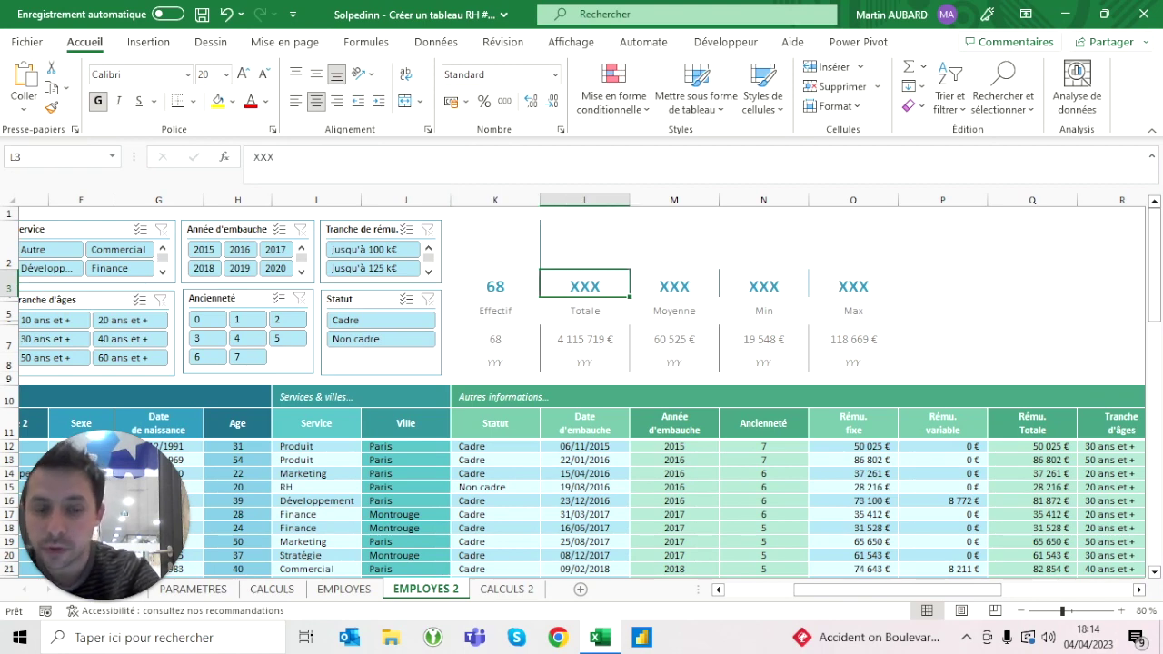
pyautogui.write('=agre')
pyautogui.press('Tab')
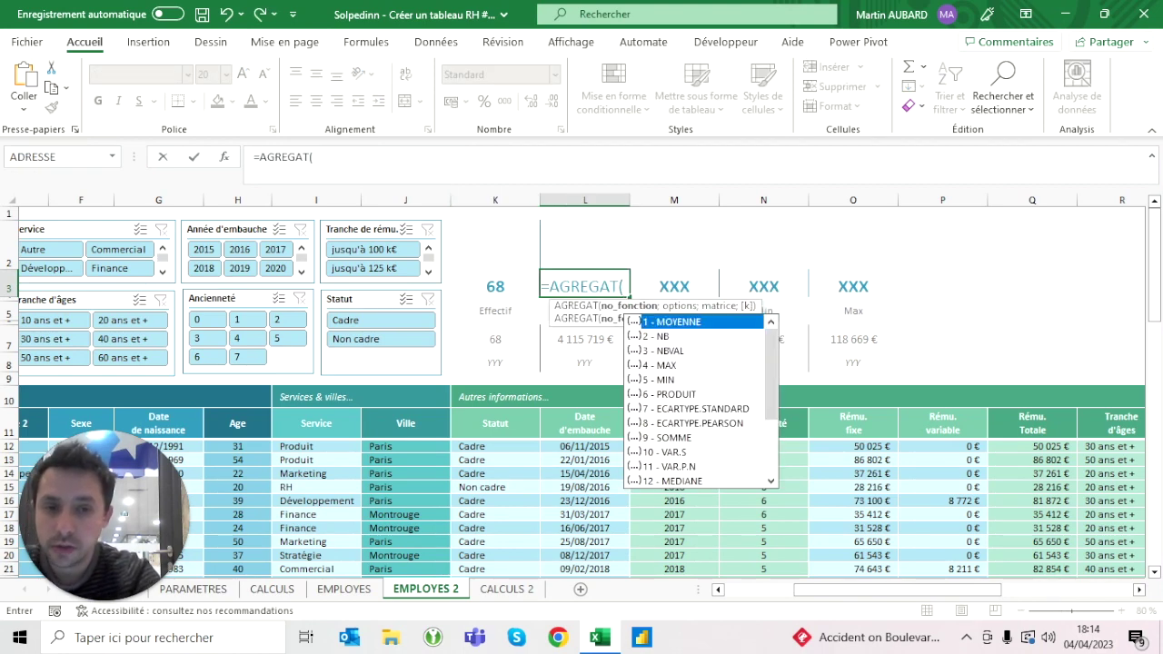
pyautogui.click(672, 440)
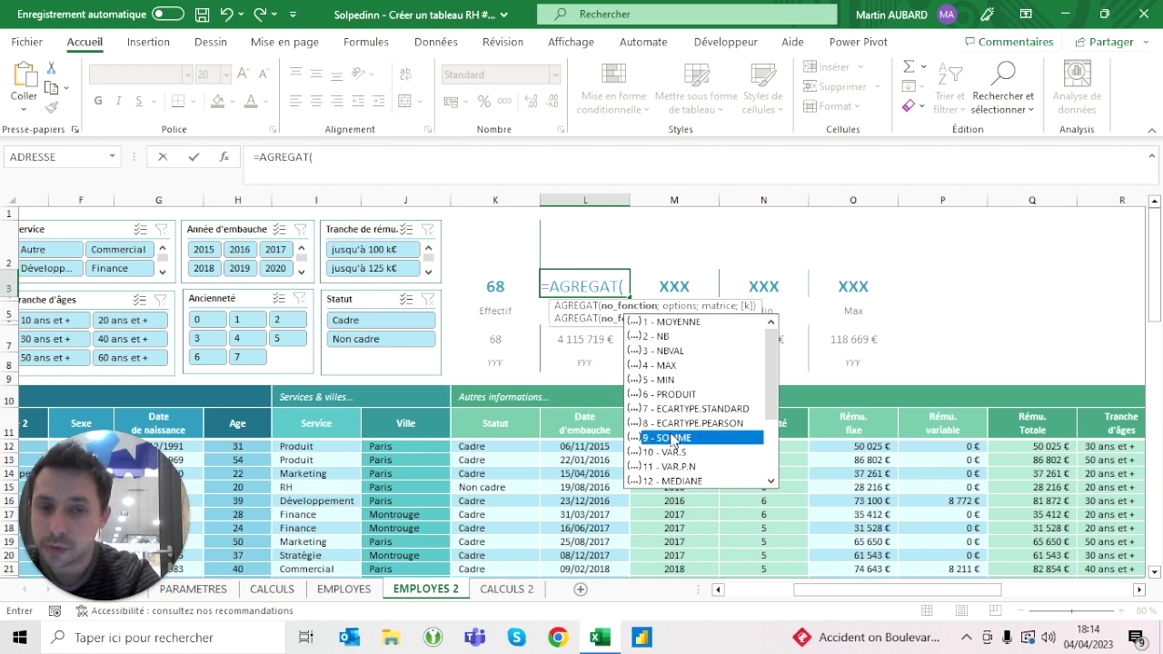
pyautogui.press('Tab')
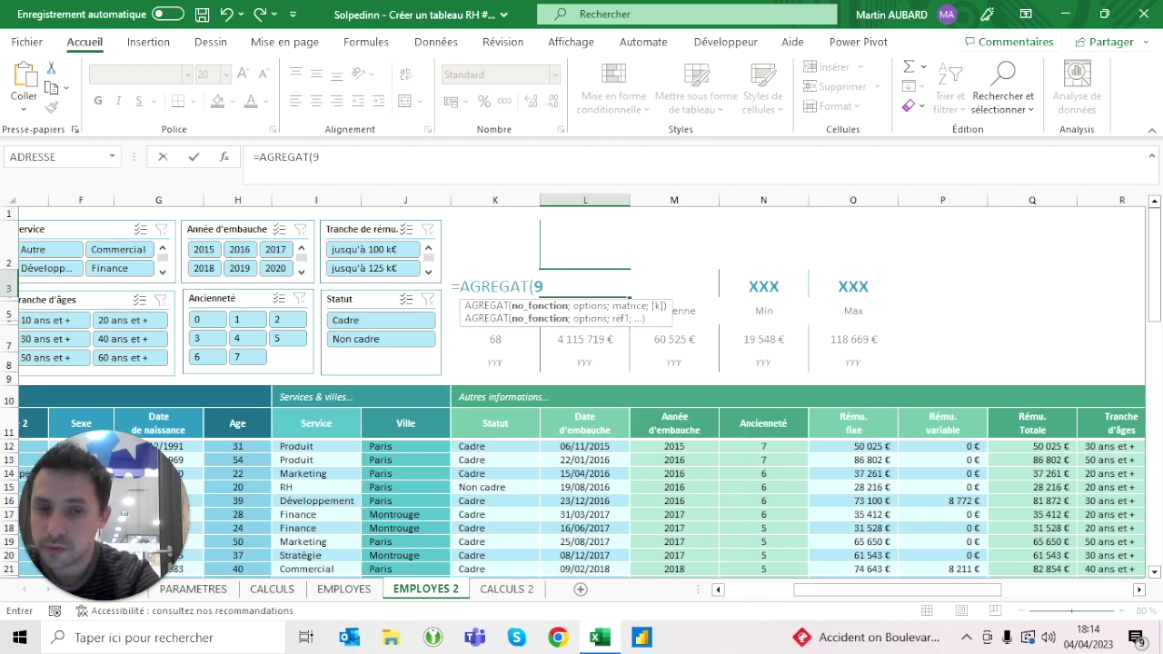
pyautogui.write(';5;')
pyautogui.press('BackSpace')
pyautogui.press('BackSpace')
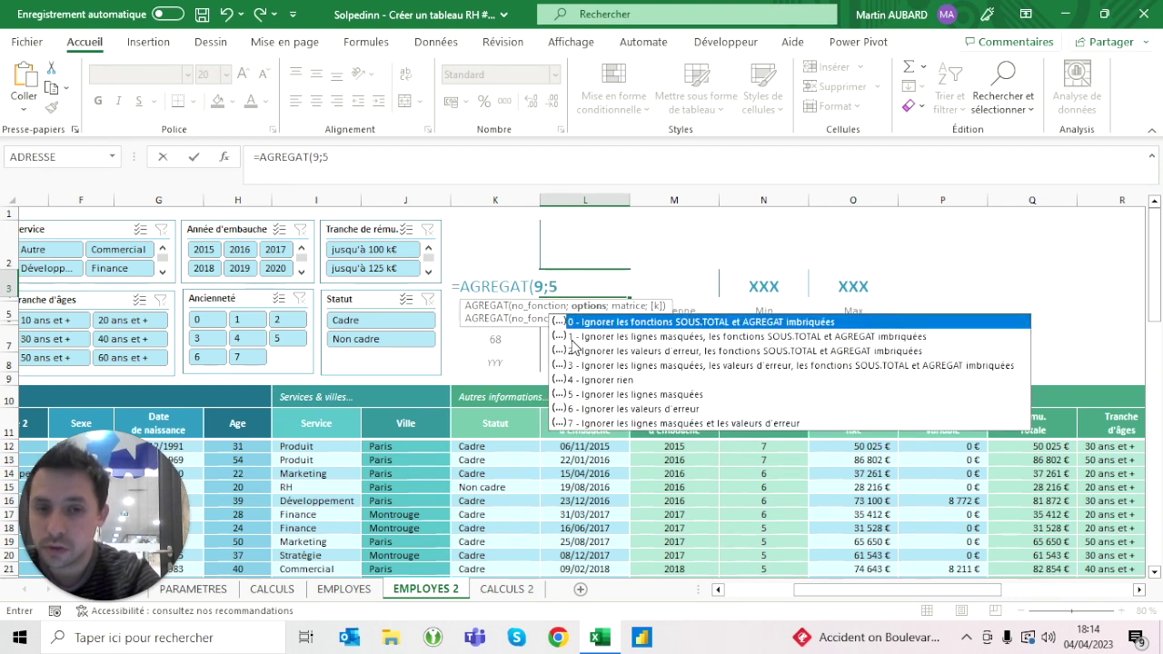
pyautogui.write(';')
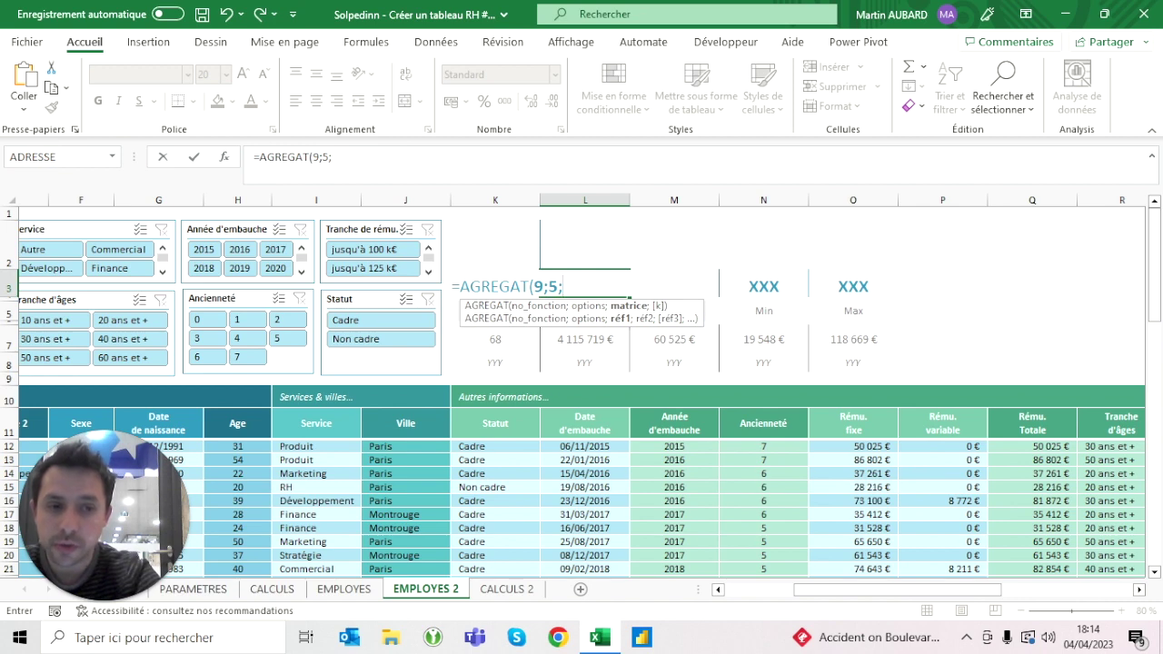
pyautogui.click(1032, 411)
pyautogui.hotkey('ctrl', 'Return')
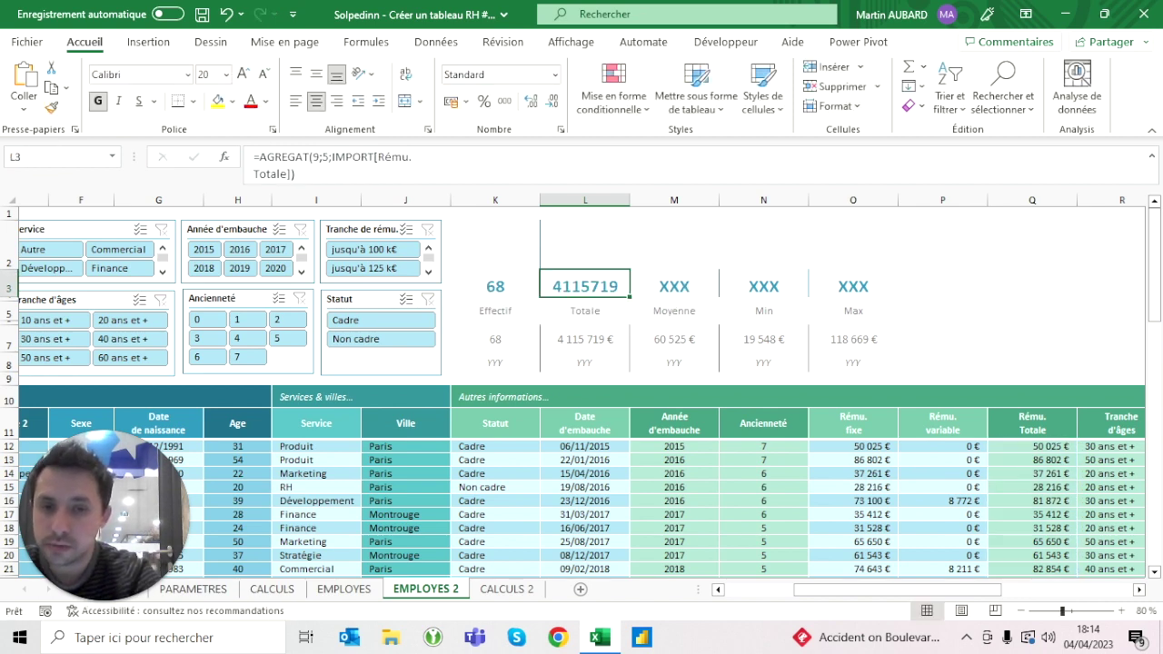
# Make Moyenne in M3 =AGREGAT(1;5;…) on Rému. Totale, giving 60525,28.
pyautogui.click(674, 286)
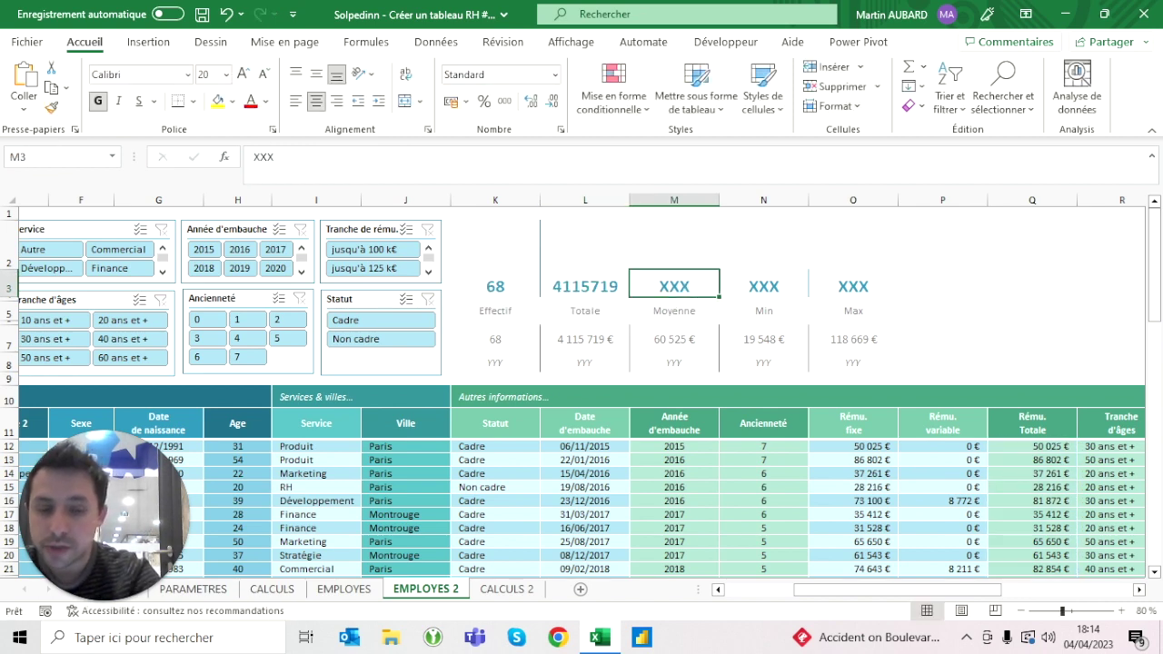
pyautogui.write('=')
pyautogui.write('agre')
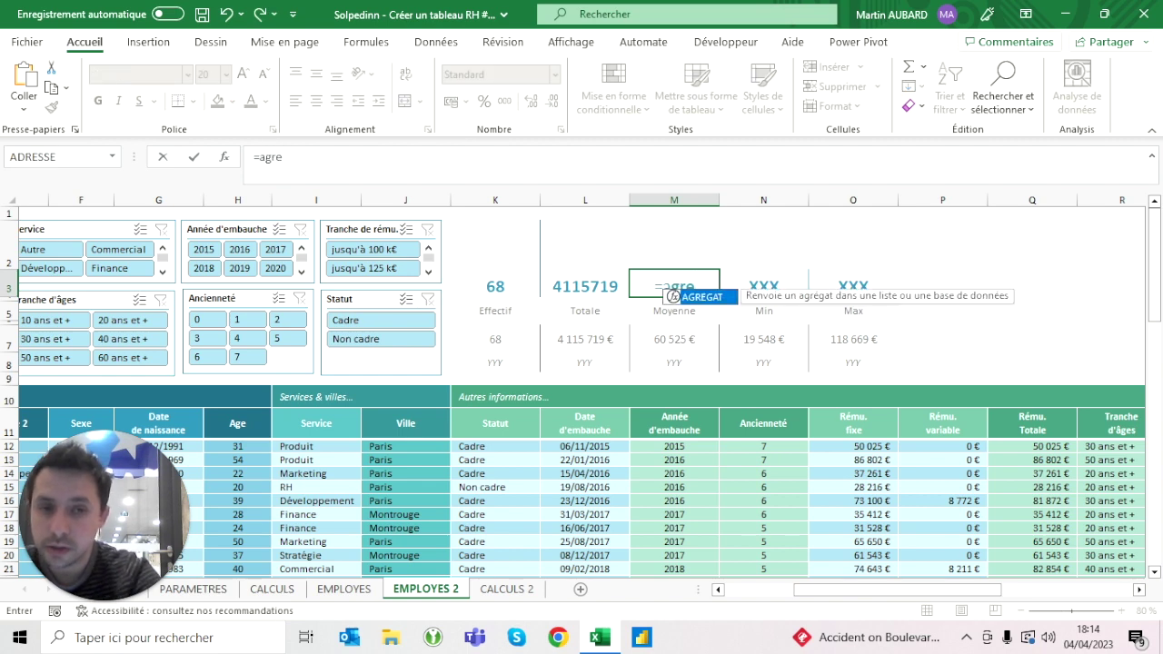
pyautogui.press('Tab')
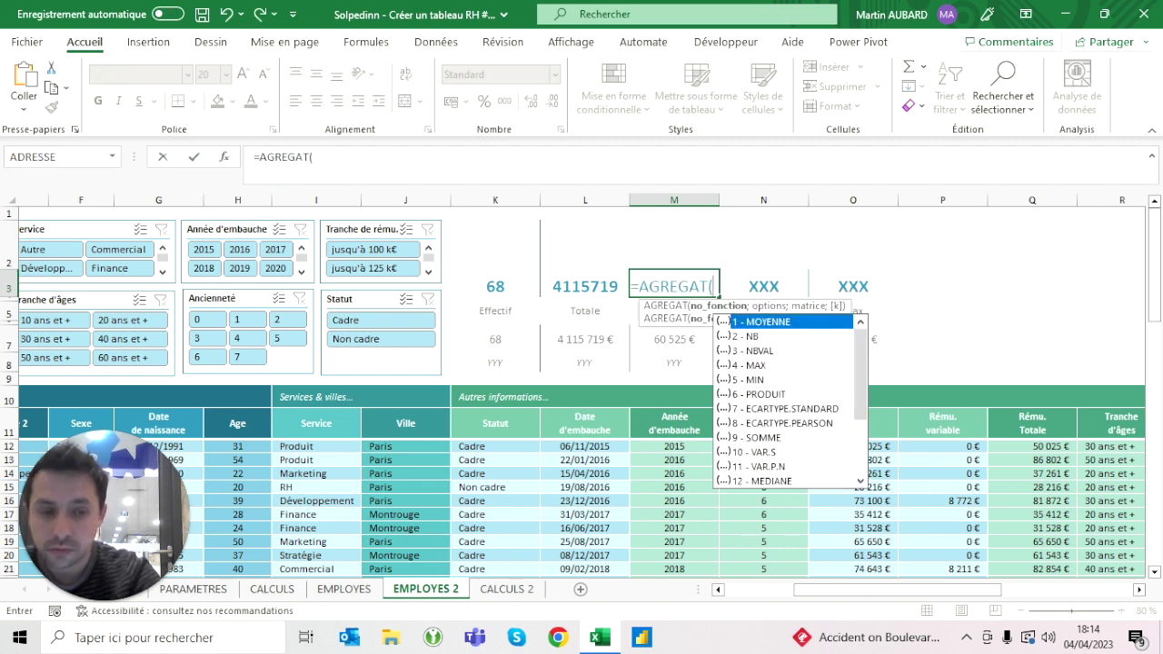
pyautogui.write('1;5;')
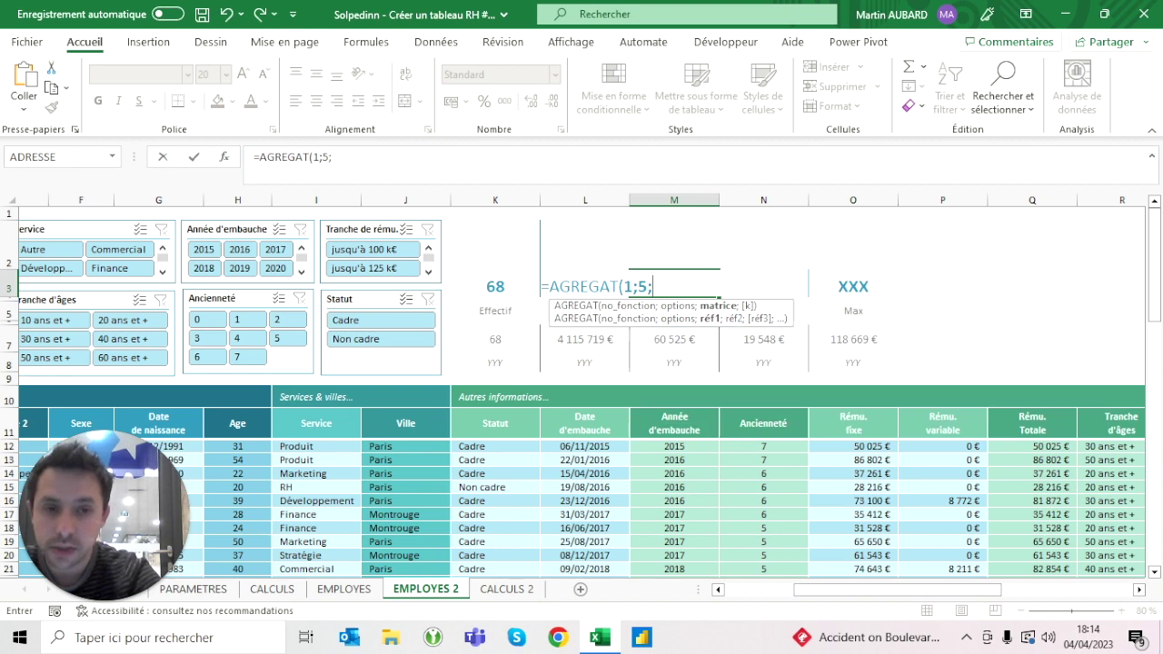
pyautogui.click(1032, 418)
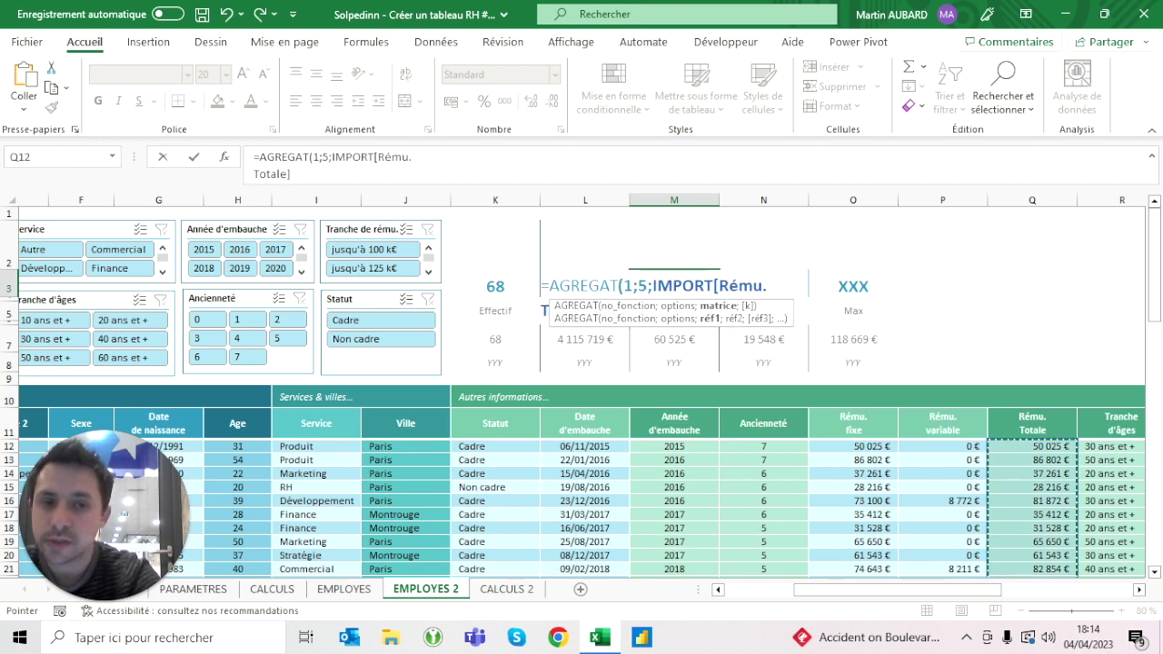
pyautogui.press('Tab')
# Make Min an AGREGAT MIN of Rému. Totale ignoring hidden rows (19548).
pyautogui.write('=agr')
pyautogui.press('Tab')
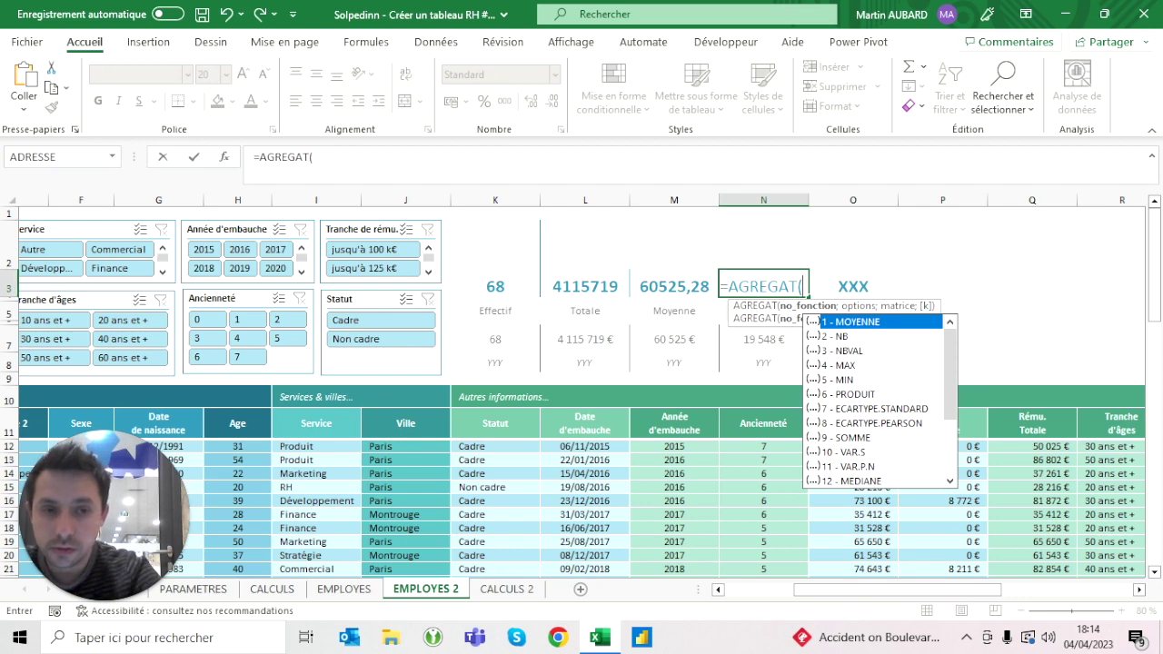
pyautogui.doubleClick(858, 380)
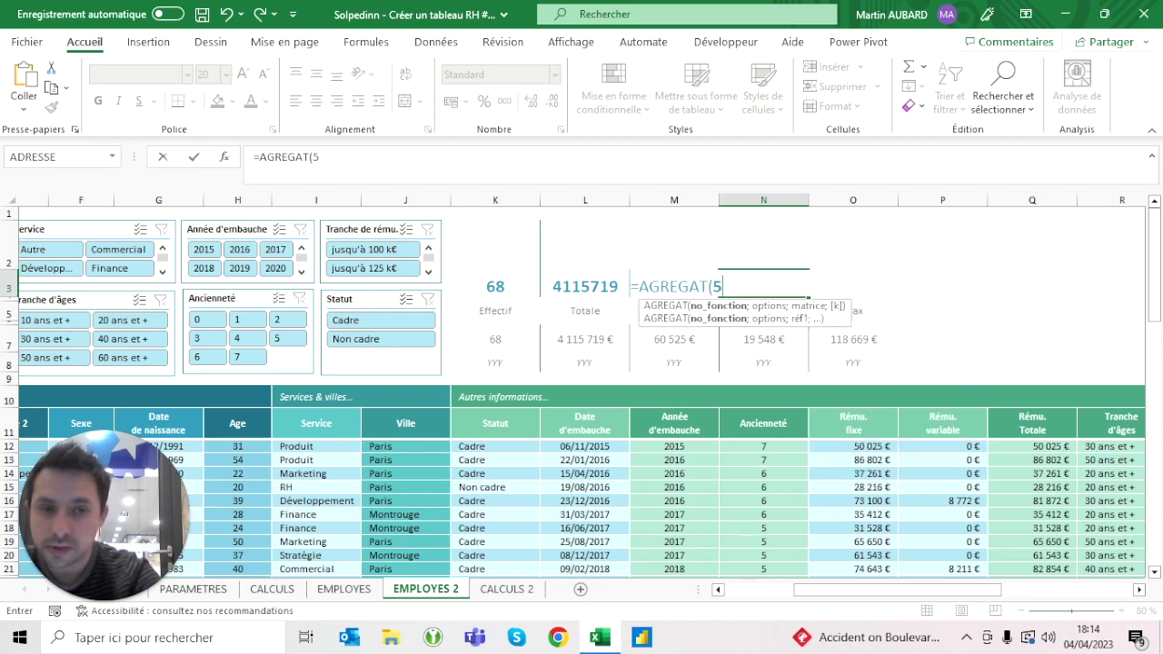
pyautogui.write(';5;')
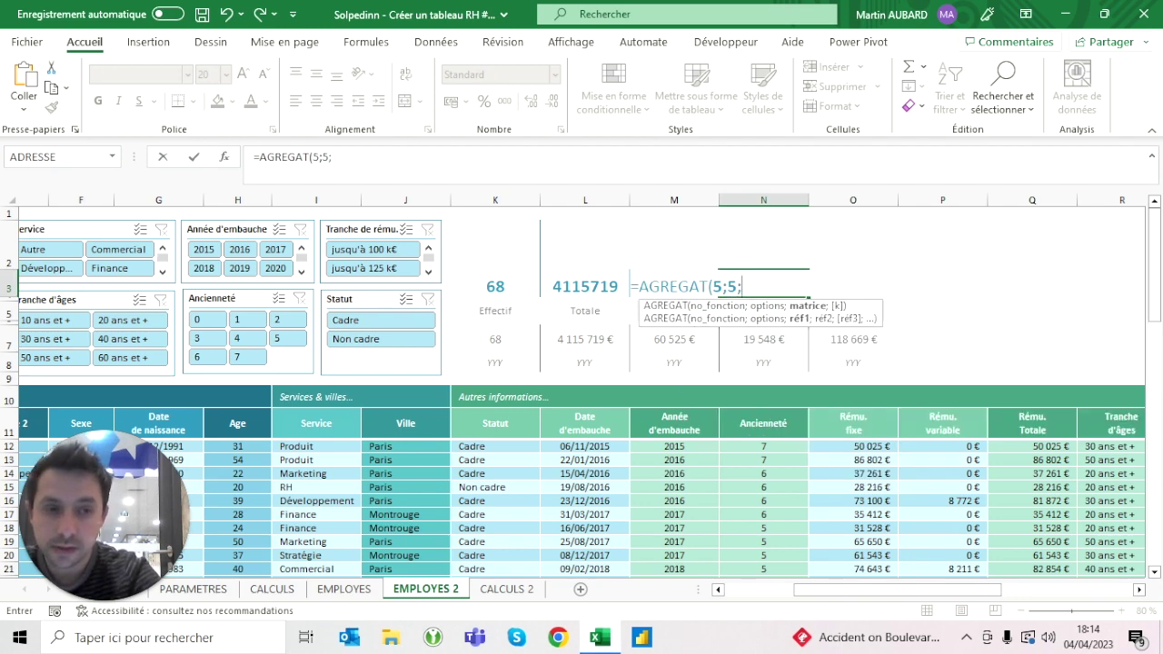
pyautogui.click(1032, 412)
pyautogui.write(')')
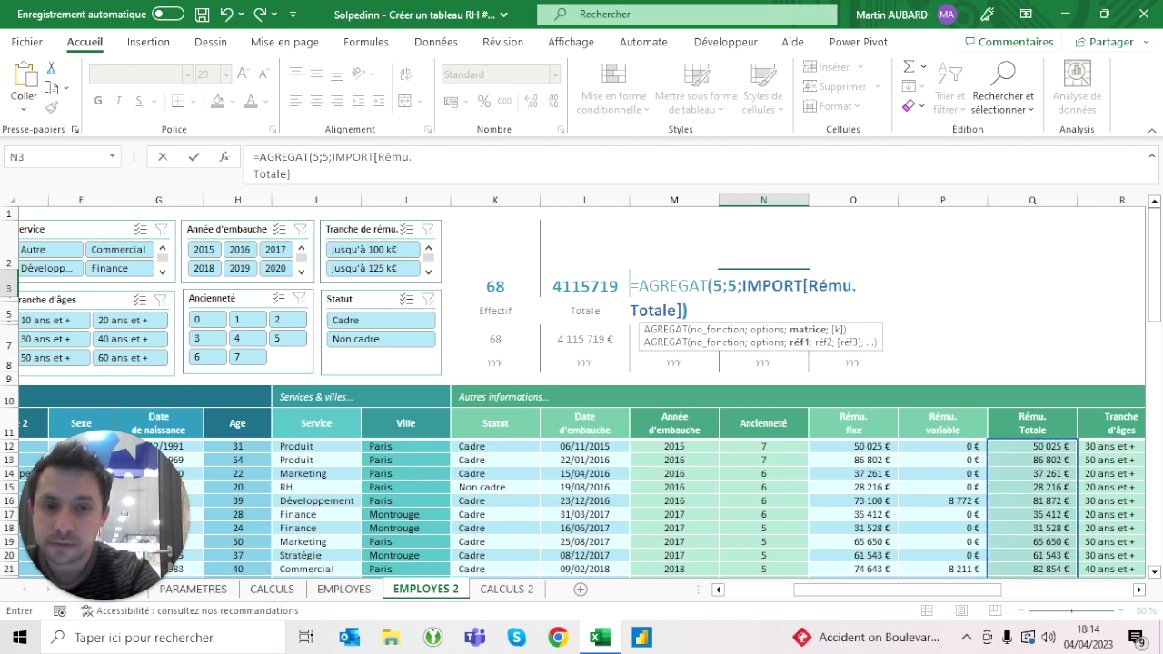
pyautogui.press('Return')
# Make Max in O3 =AGREGAT(4;5;IMPORT[Rému. Totale]), giving 118669.
pyautogui.click(853, 286)
pyautogui.write('=')
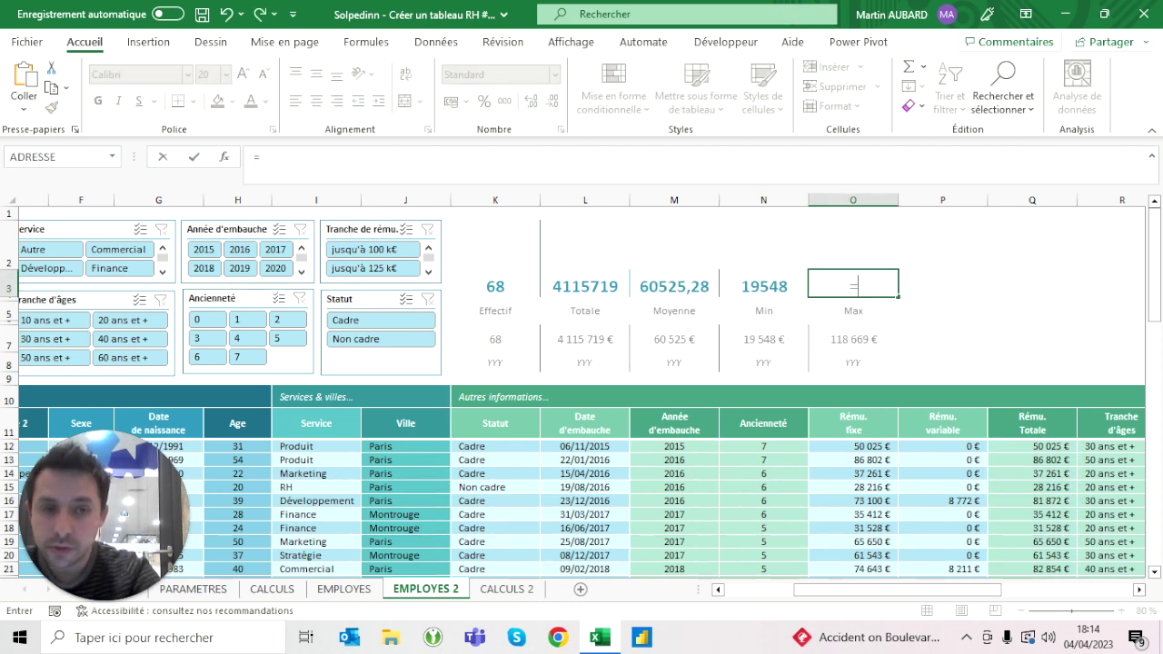
pyautogui.write('ag')
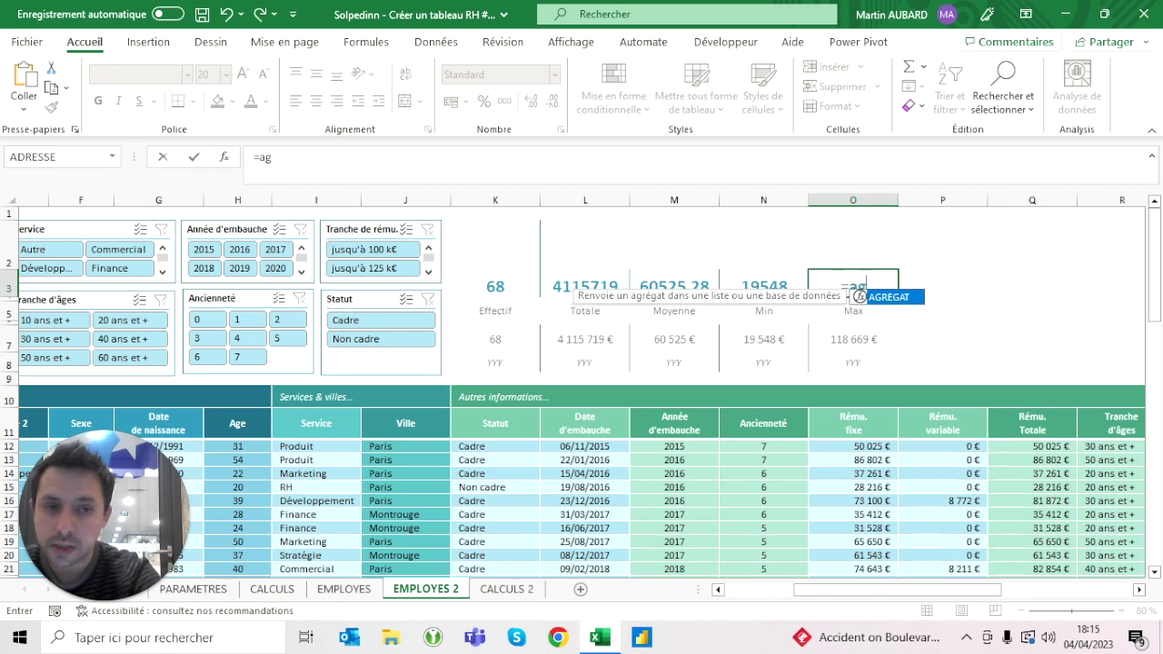
pyautogui.press('Tab')
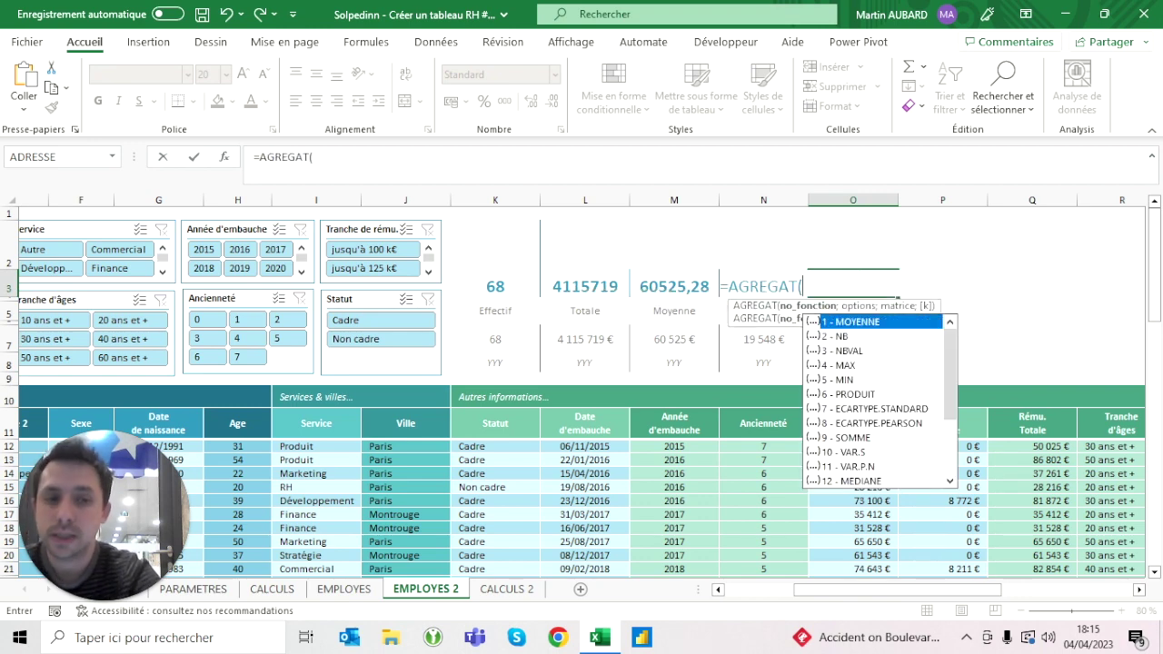
pyautogui.doubleClick(850, 366)
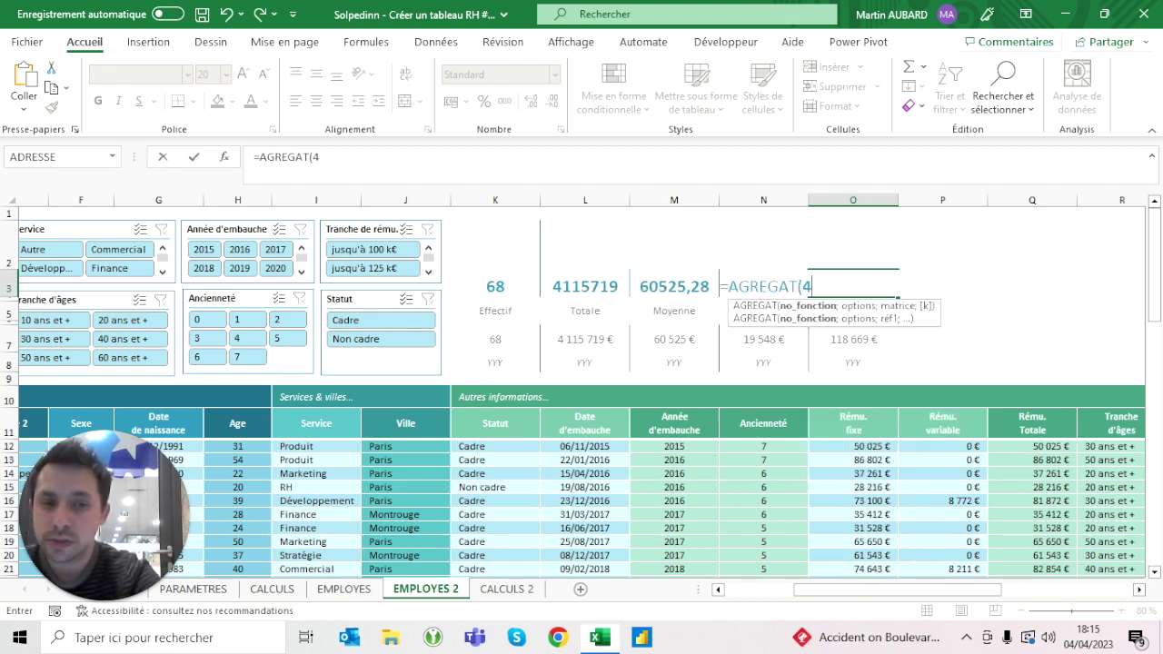
pyautogui.write(';')
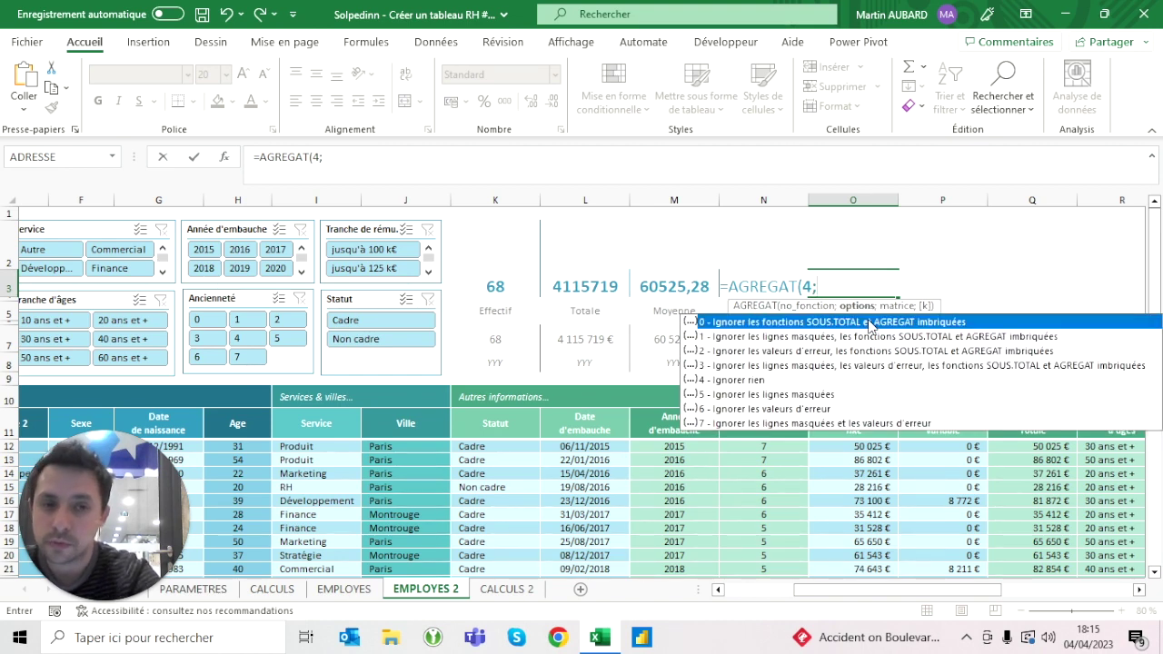
pyautogui.click(732, 397)
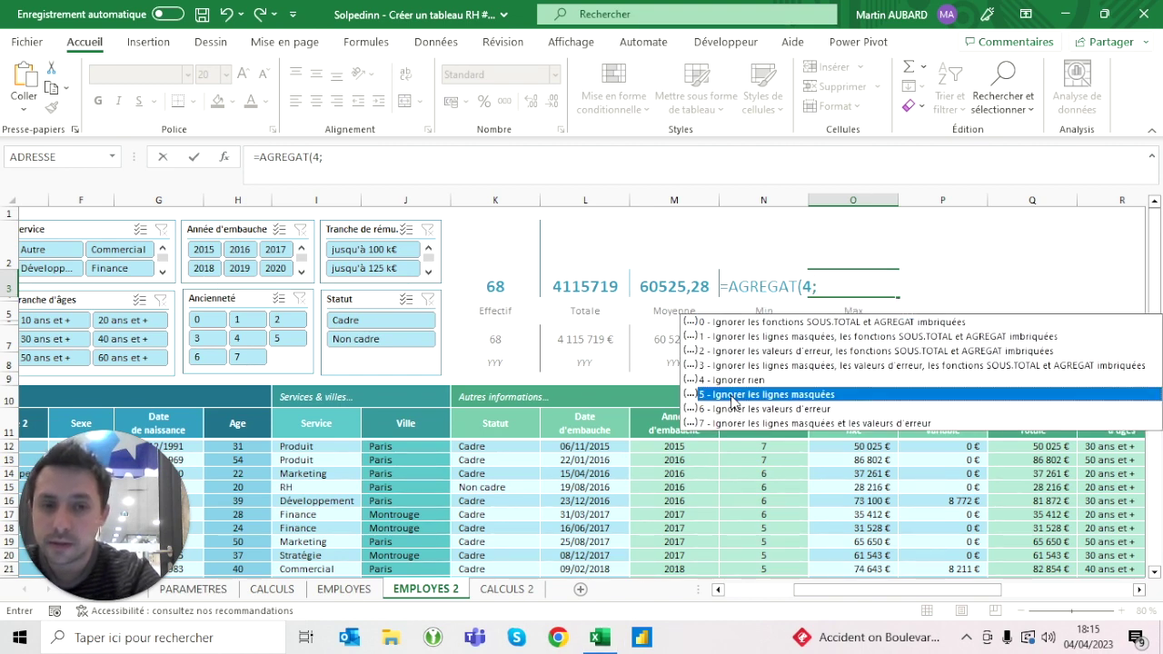
pyautogui.doubleClick(732, 398)
pyautogui.write(';')
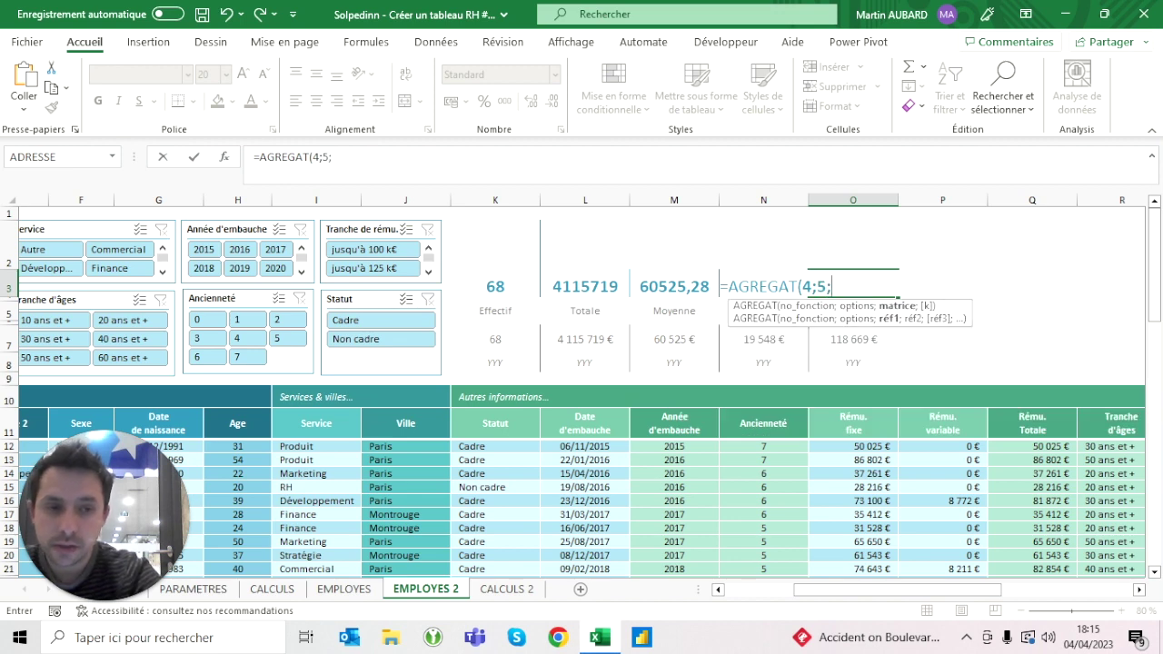
pyautogui.click(1032, 414)
pyautogui.write(')')
pyautogui.press('Return')
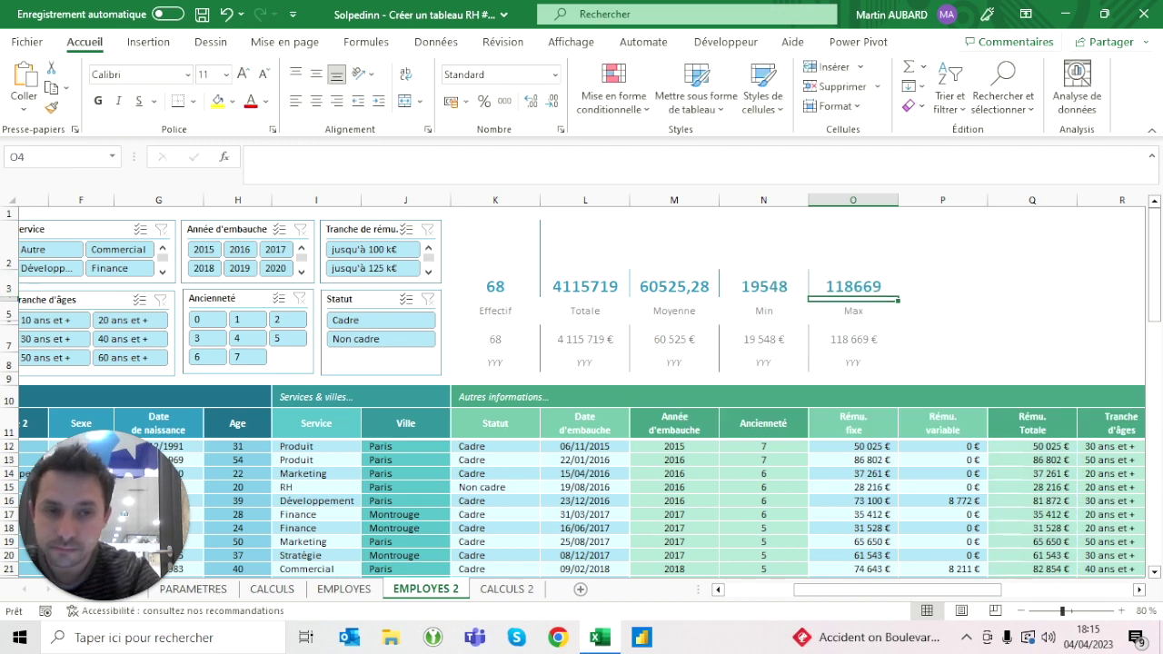
pyautogui.moveTo(852, 287); pyautogui.dragTo(556, 286)
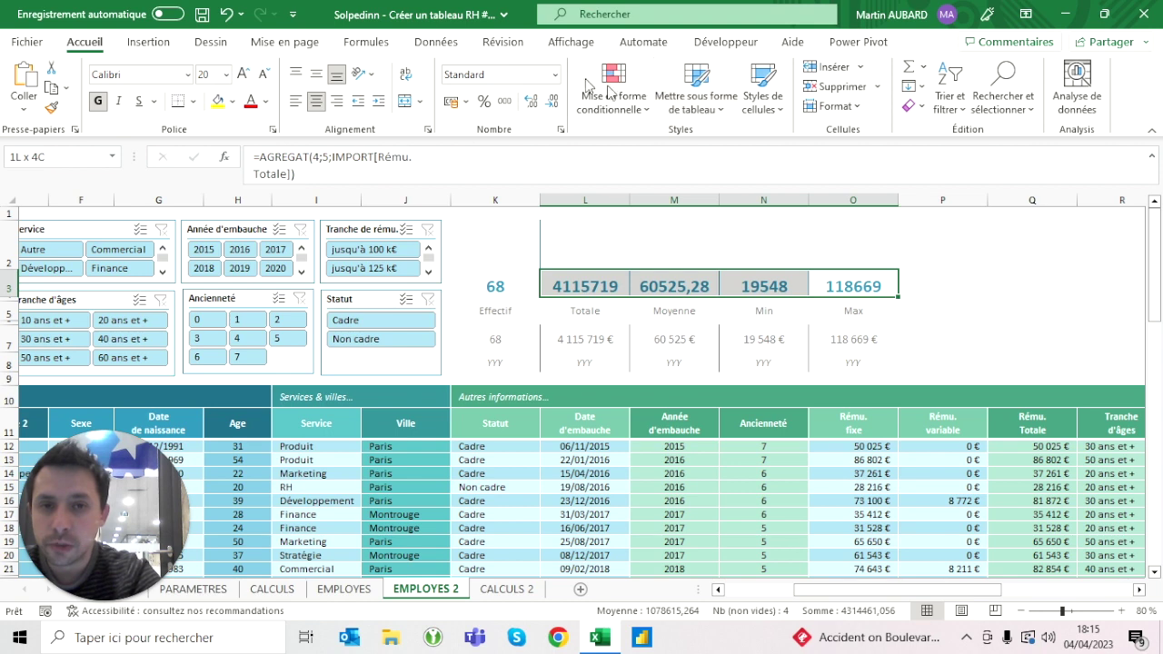
# Format the KPI values L3:O3 as Monétaire with no decimals.
pyautogui.click(555, 74)
pyautogui.click(520, 189)
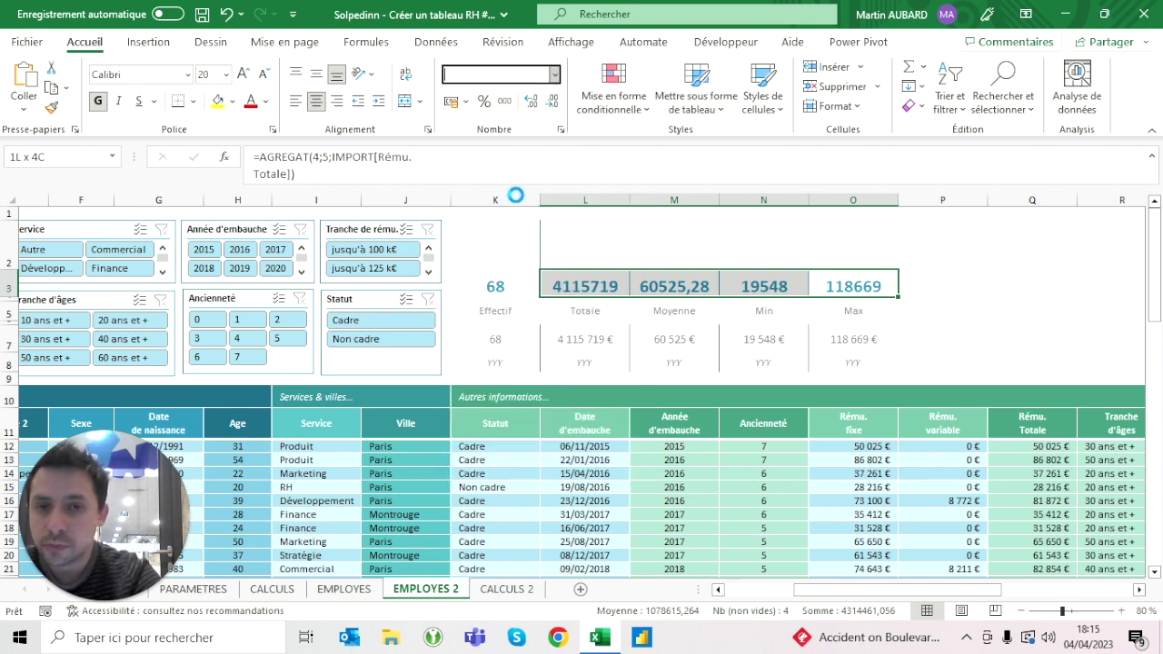
pyautogui.click(549, 103)
pyautogui.click(550, 102)
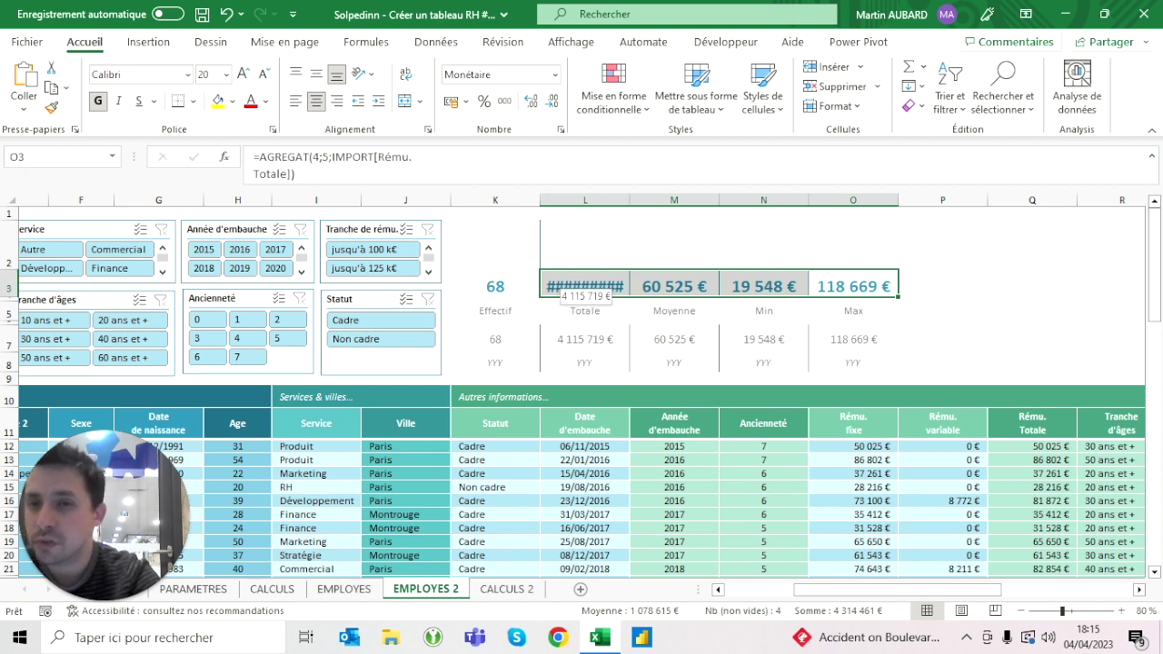
# Select the KPI values L3:O3 together with the row 7 totals L7:O7.
pyautogui.click(556, 74)
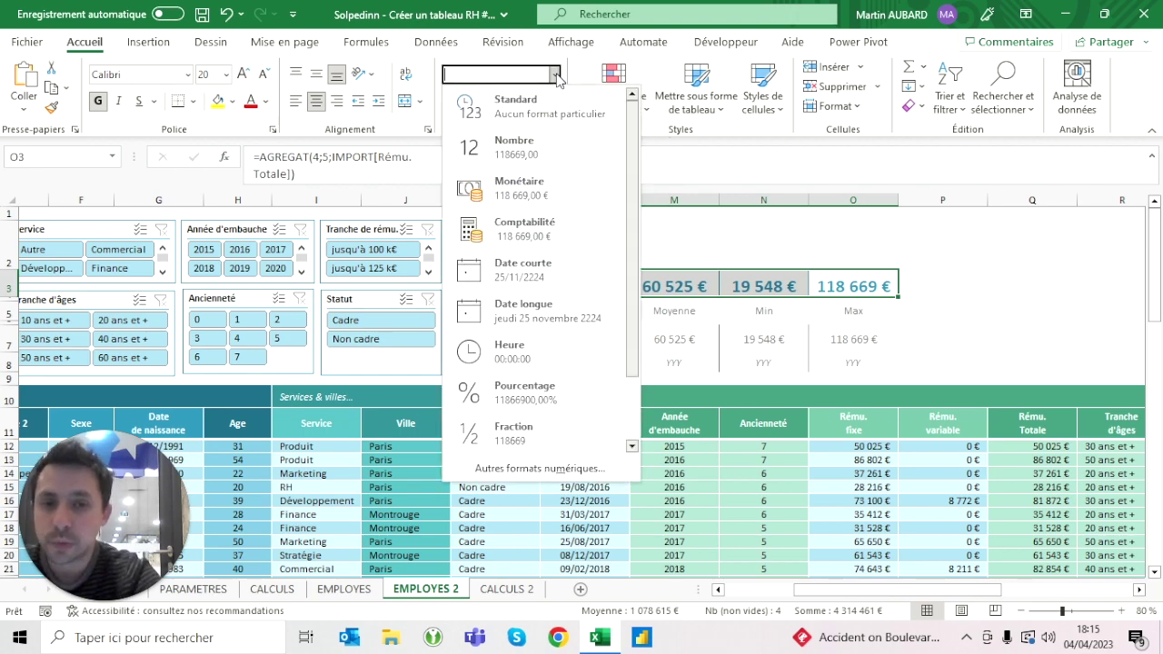
pyautogui.click(565, 468)
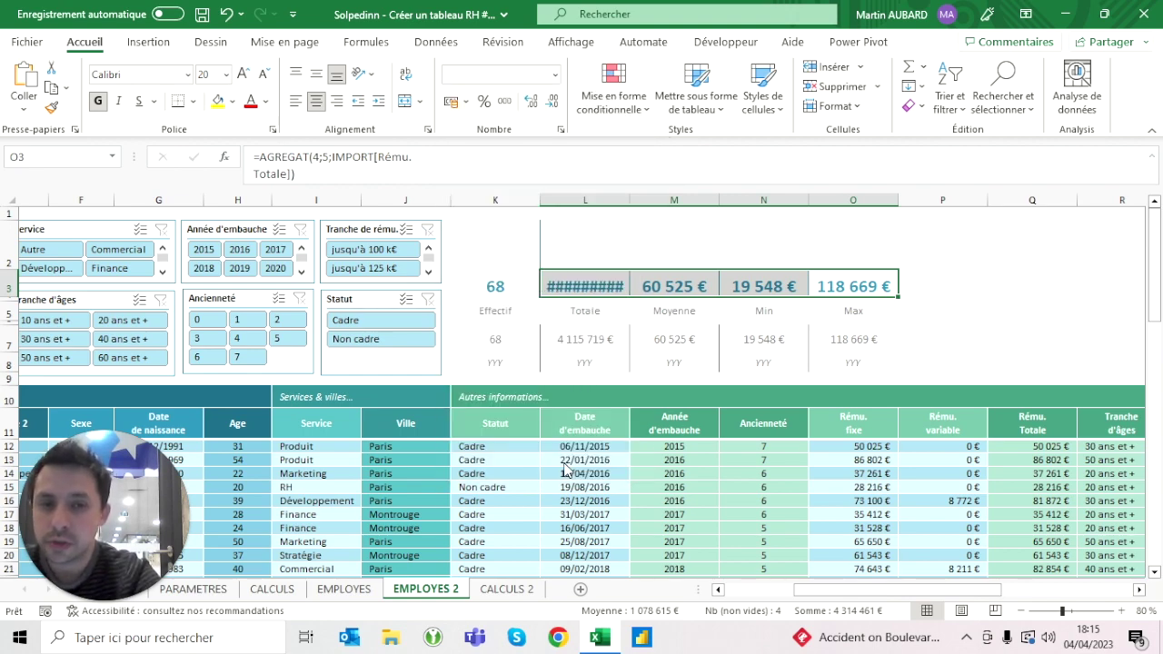
pyautogui.press('Escape')
pyautogui.moveTo(585, 339); pyautogui.dragTo(853, 286)
pyautogui.click(585, 339)
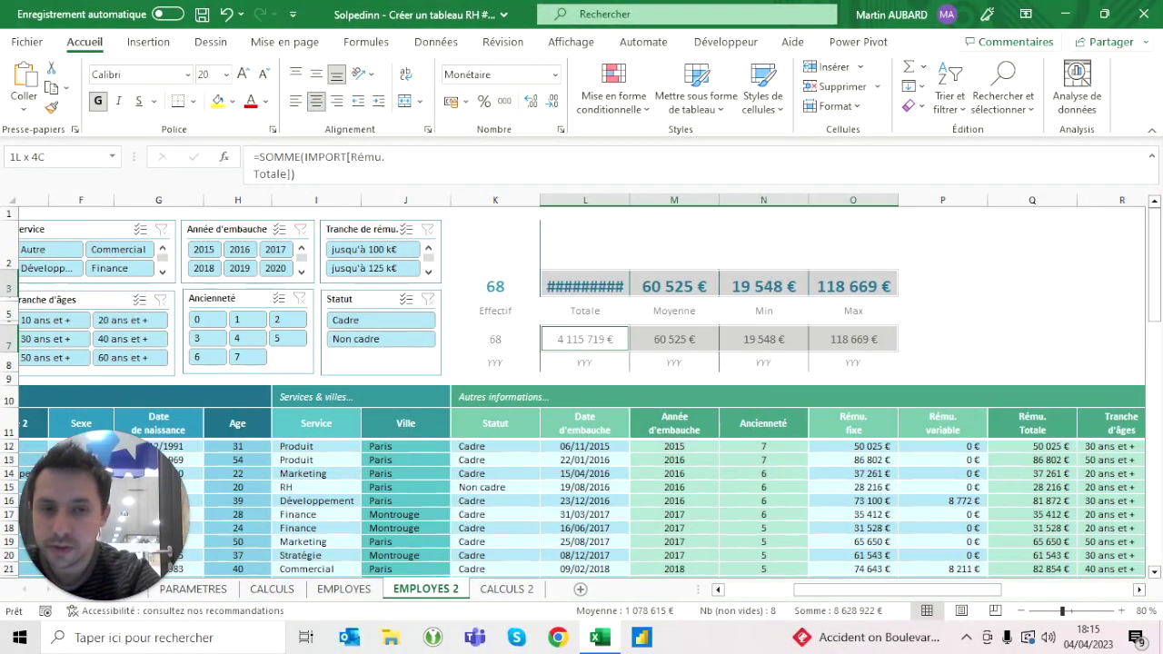
pyautogui.click(555, 74)
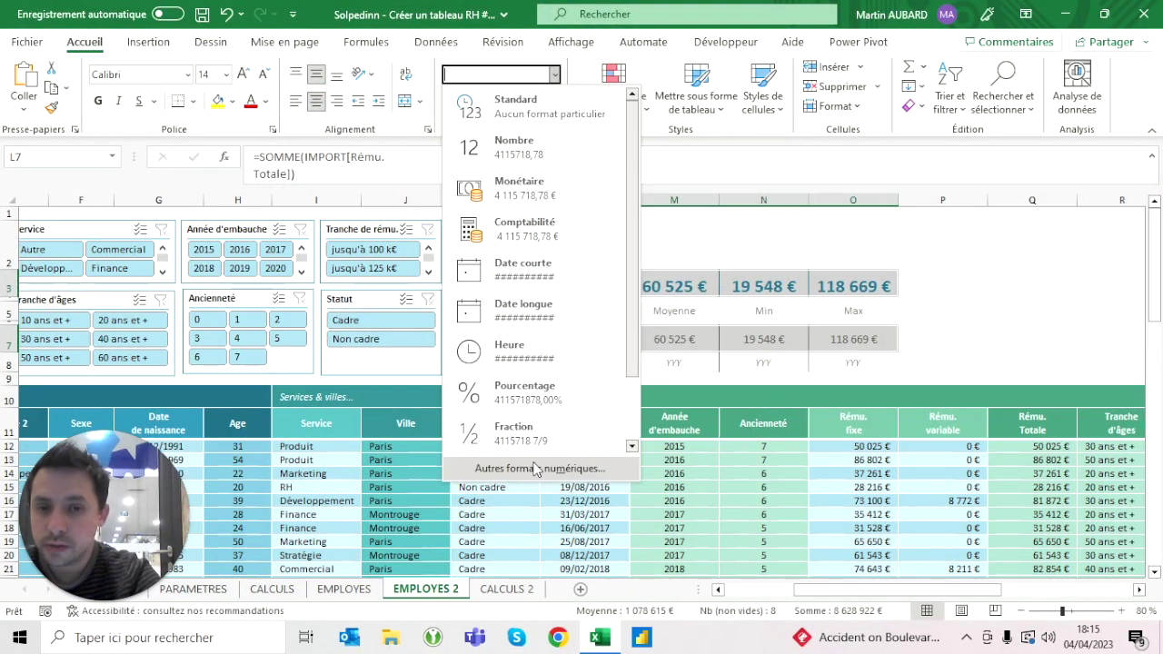
# Apply the custom number format # ##0 k€, so figures read 4 116k€, 61k€, 20k€, 119k€.
pyautogui.click(536, 467)
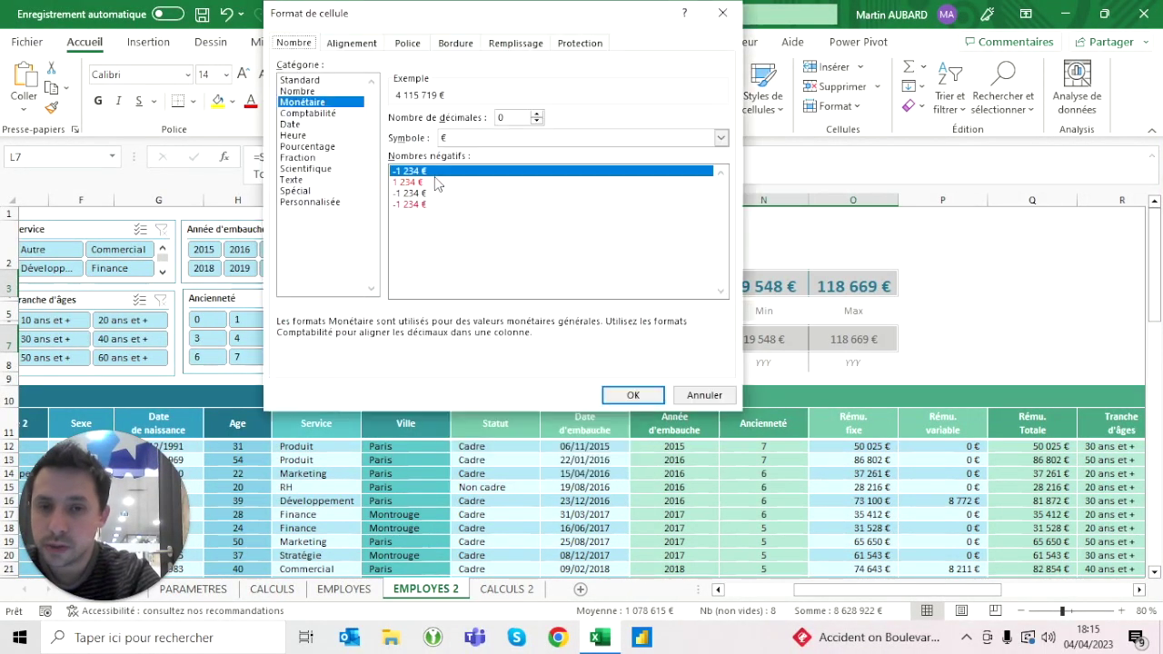
pyautogui.click(332, 203)
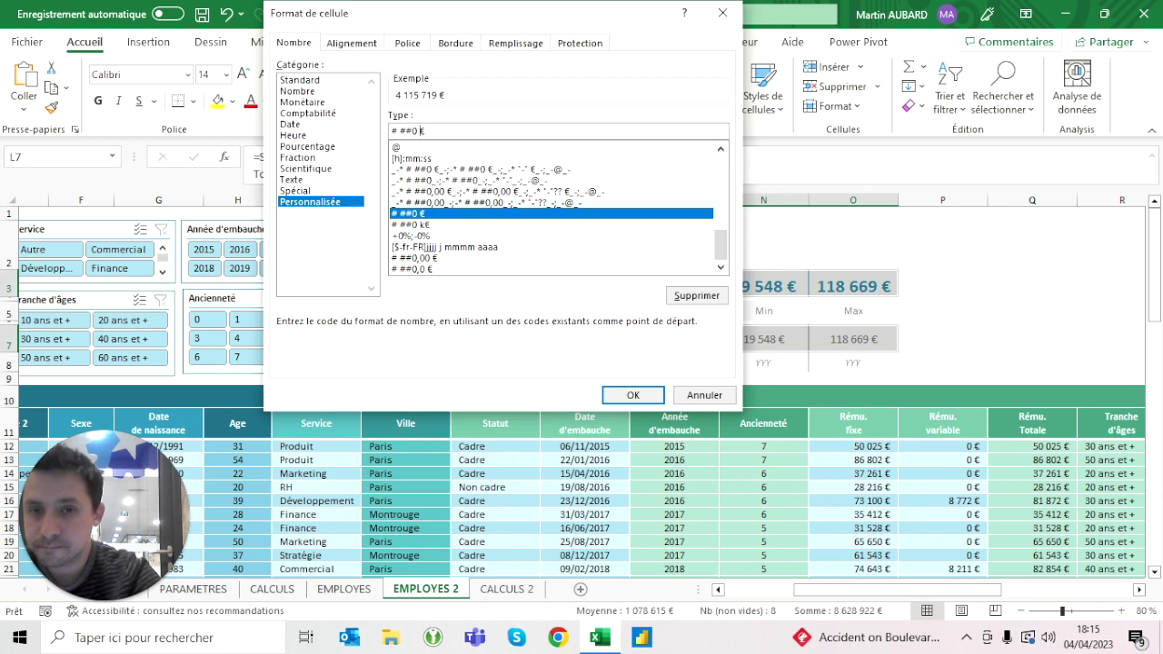
pyautogui.press('Left')
pyautogui.write('k')
pyautogui.press('BackSpace')
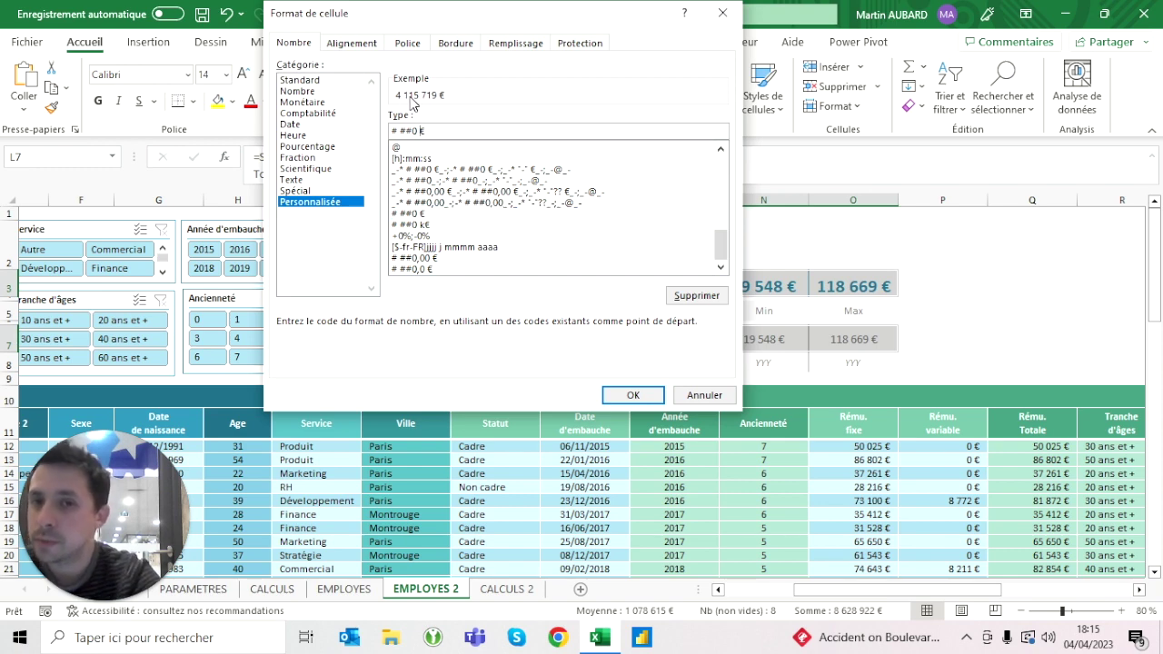
pyautogui.write('k')
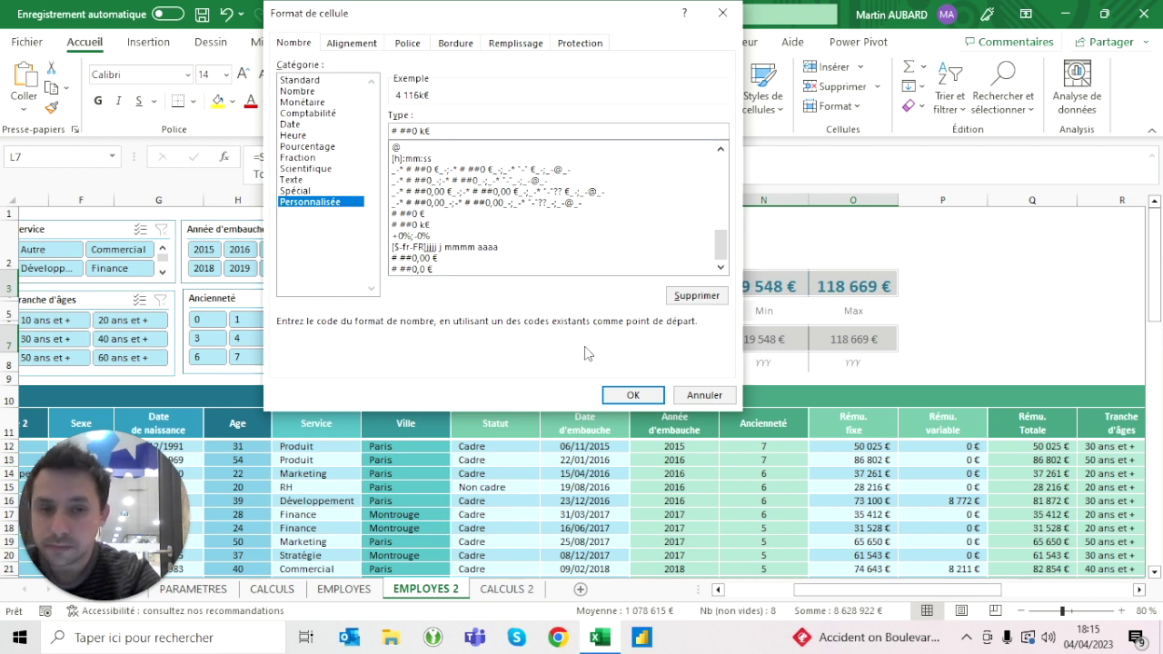
pyautogui.click(627, 397)
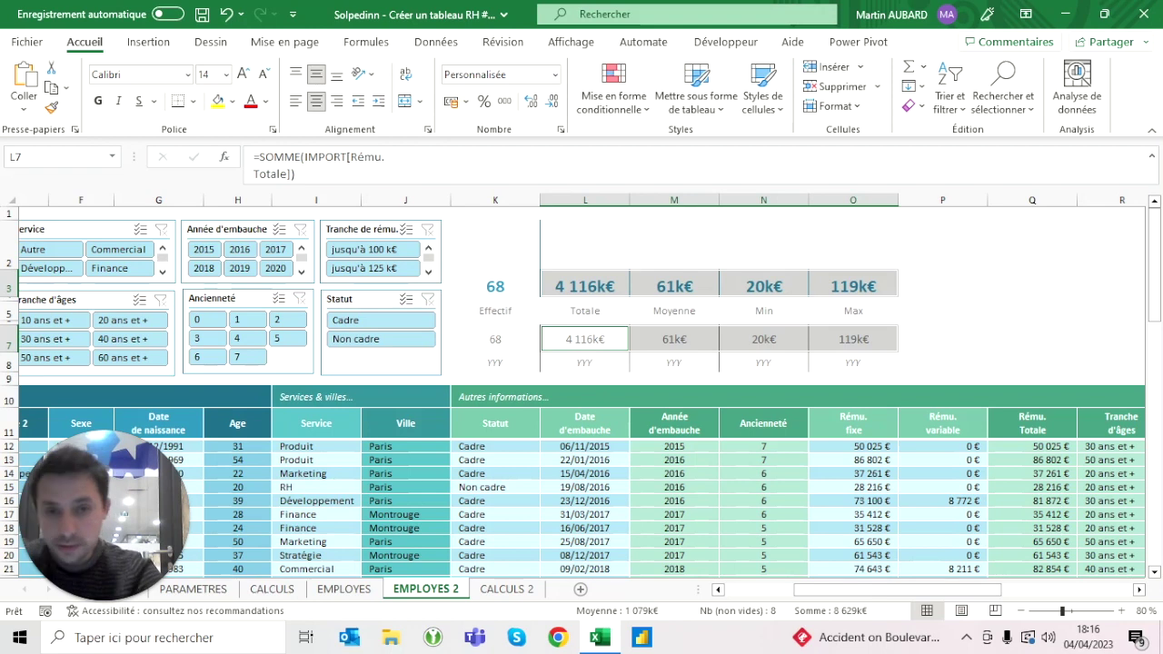
pyautogui.press('Up')
# Move through the Totale column to cell K8, abandoning a started formula.
pyautogui.press('Up')
pyautogui.press('Up')
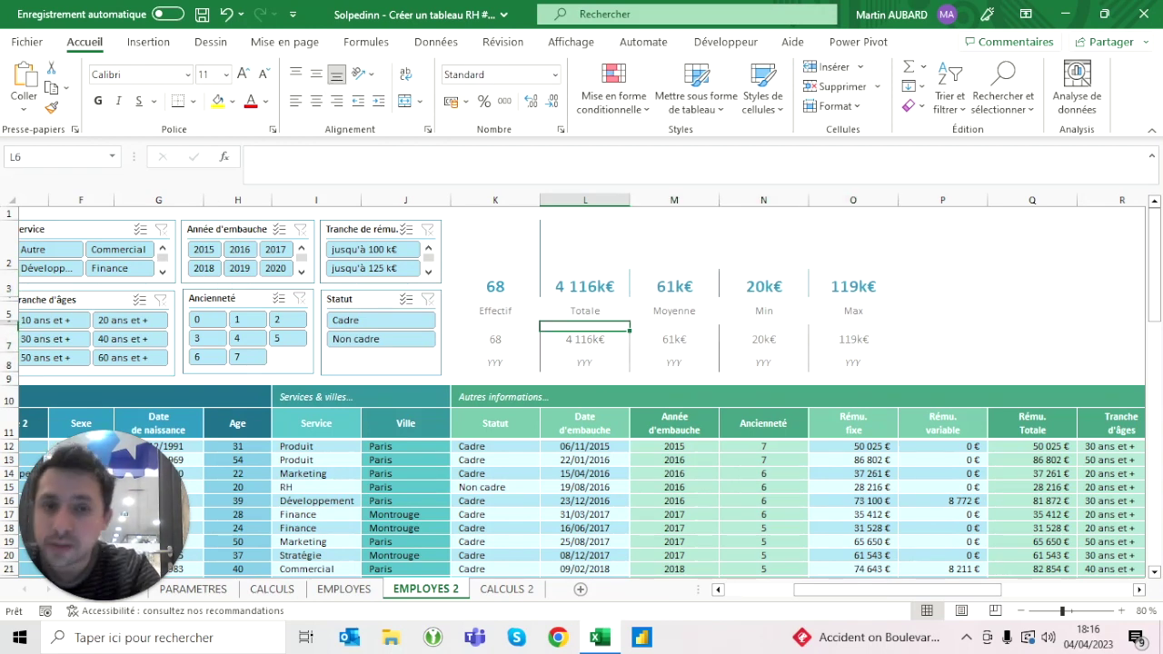
pyautogui.press('Up')
pyautogui.press('Down')
pyautogui.press('Down')
pyautogui.press('Down')
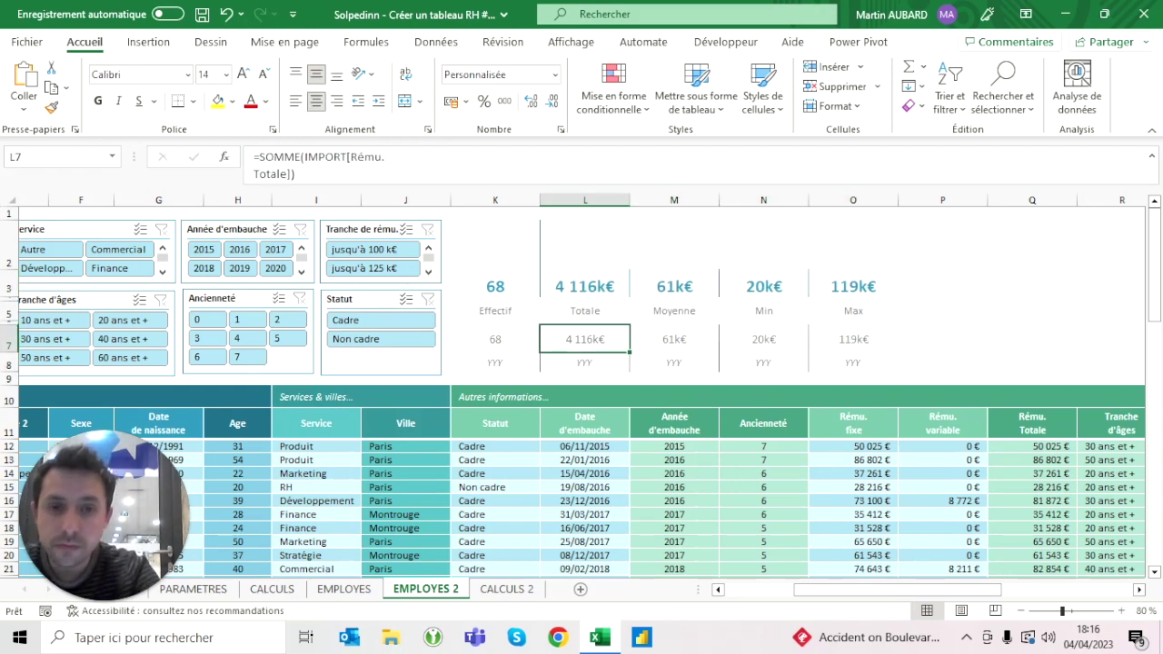
pyautogui.press('Down')
pyautogui.press('Left')
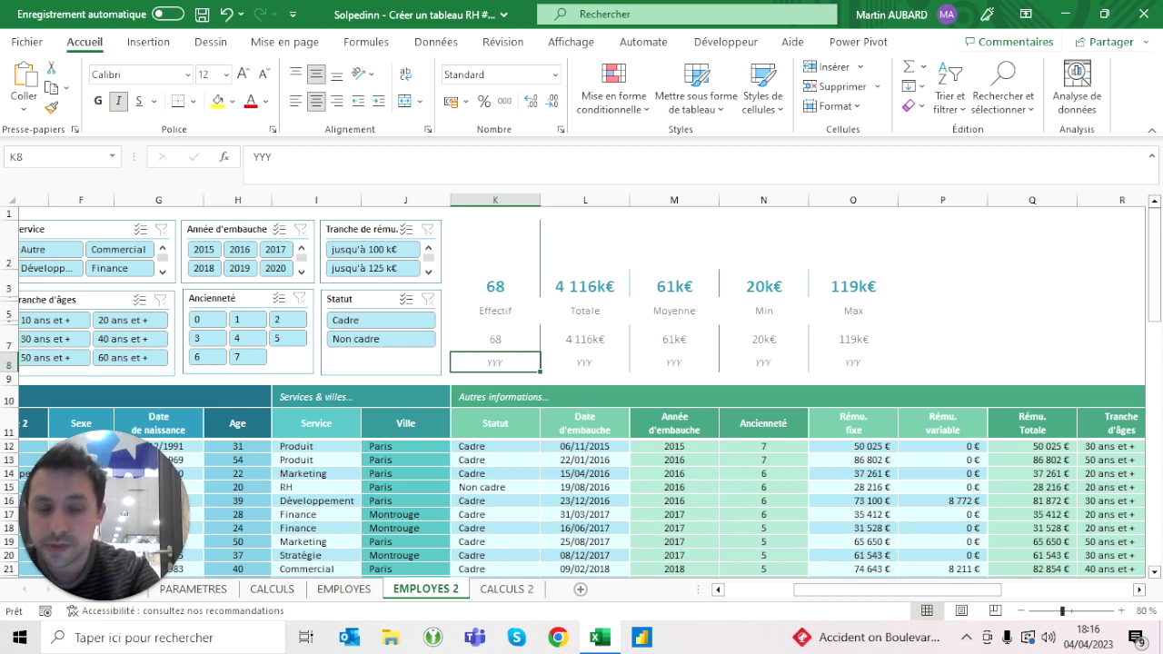
pyautogui.write('=')
pyautogui.press('Escape')
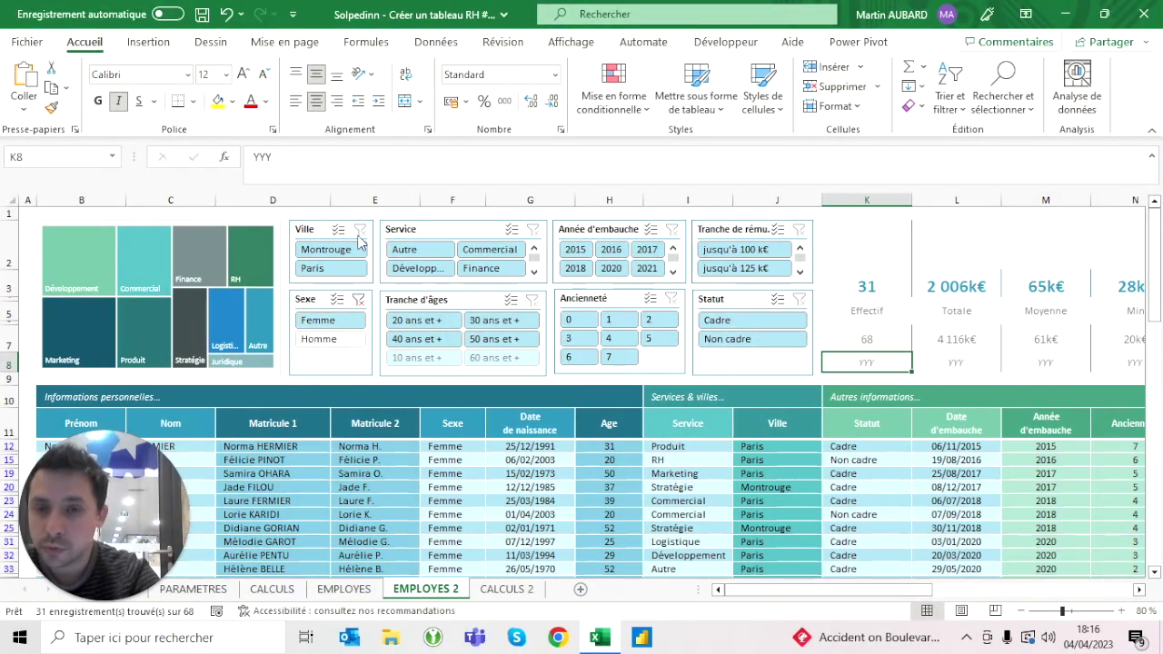
# Clear the Sexe slicer, select Montrouge in the Ville slicer, and begin =K3 in K8.
pyautogui.click(359, 299)
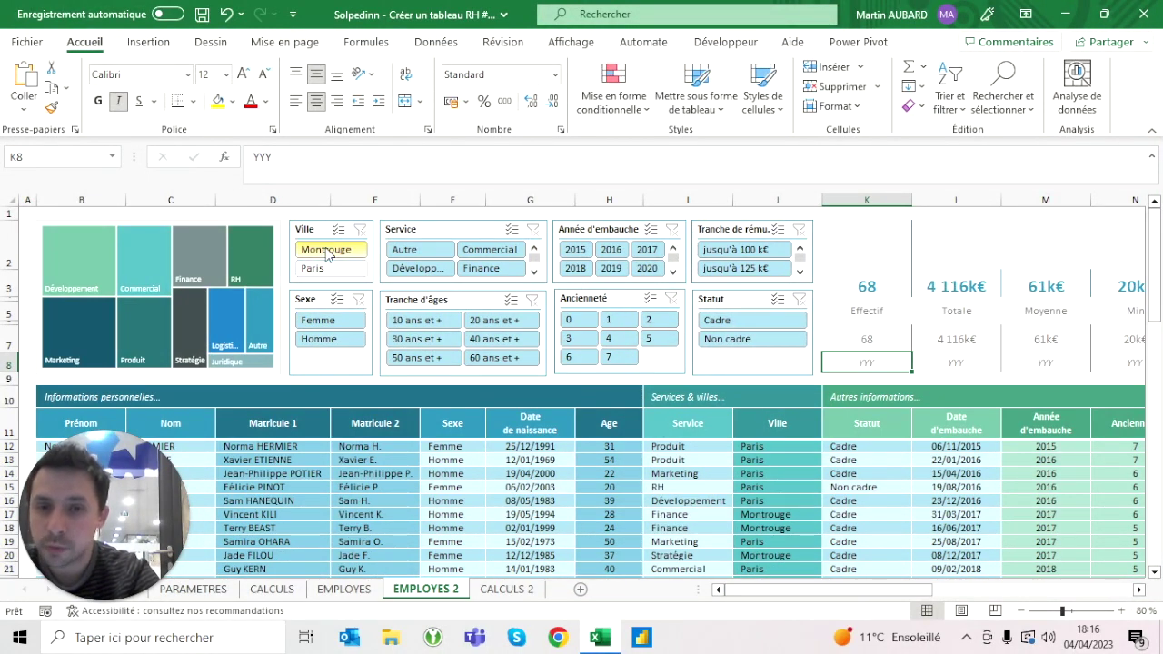
pyautogui.click(327, 251)
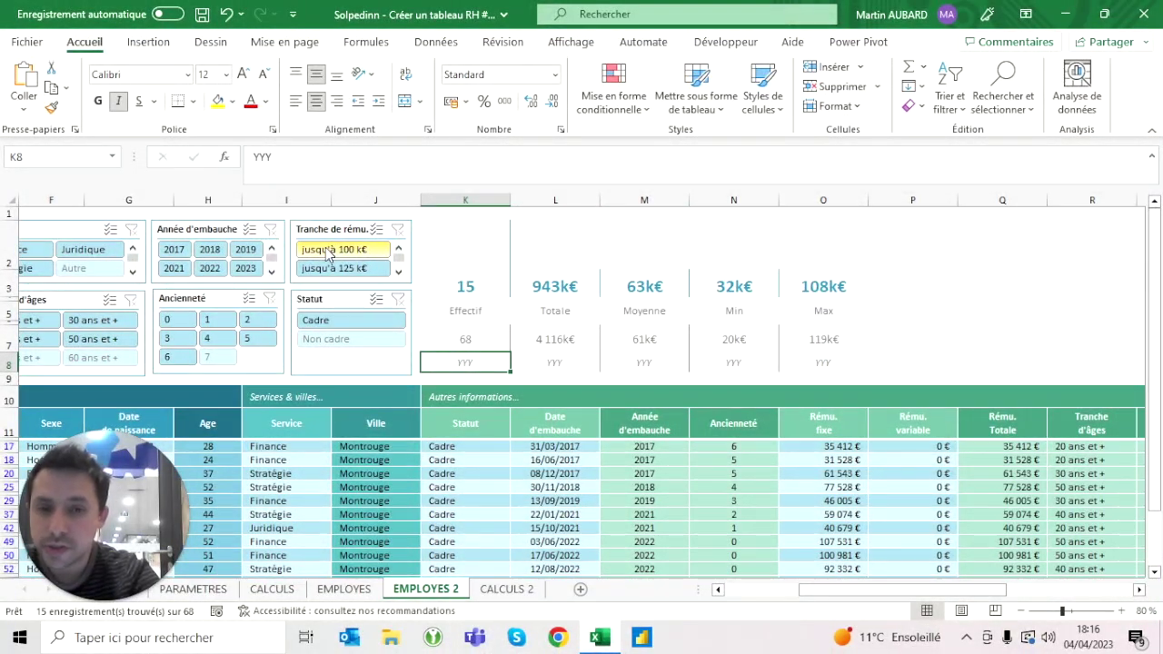
pyautogui.write('=')
pyautogui.click(465, 286)
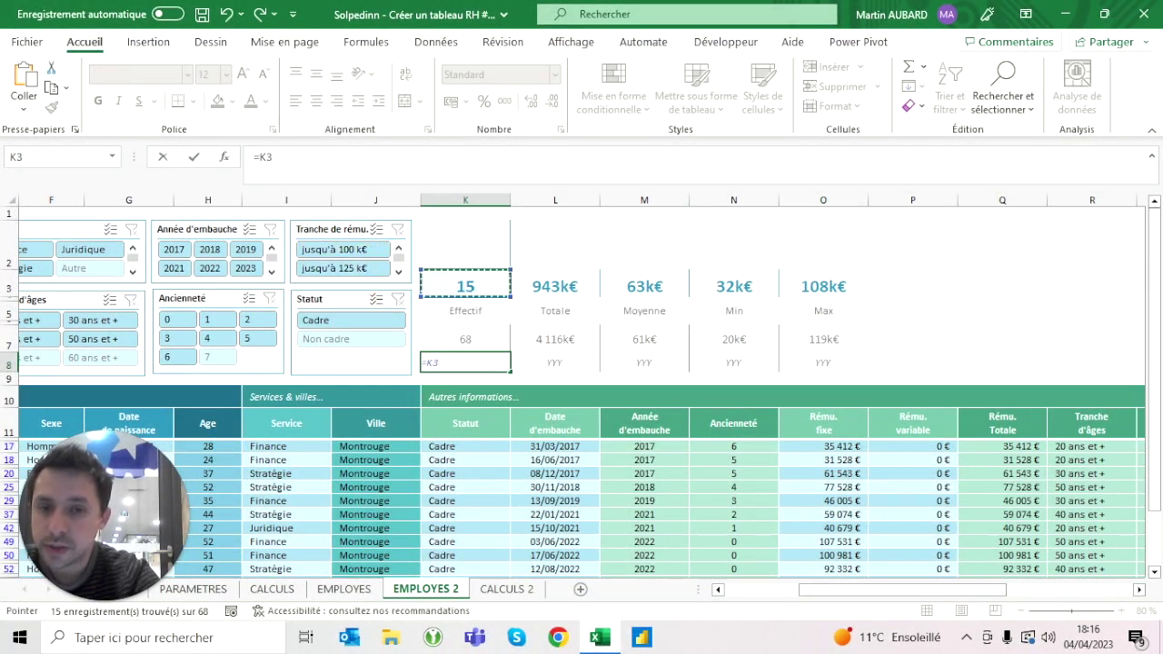
# Finish K8 as the headcount share =K3/K7, formatted as a percentage.
pyautogui.write('/')
pyautogui.press('Up')
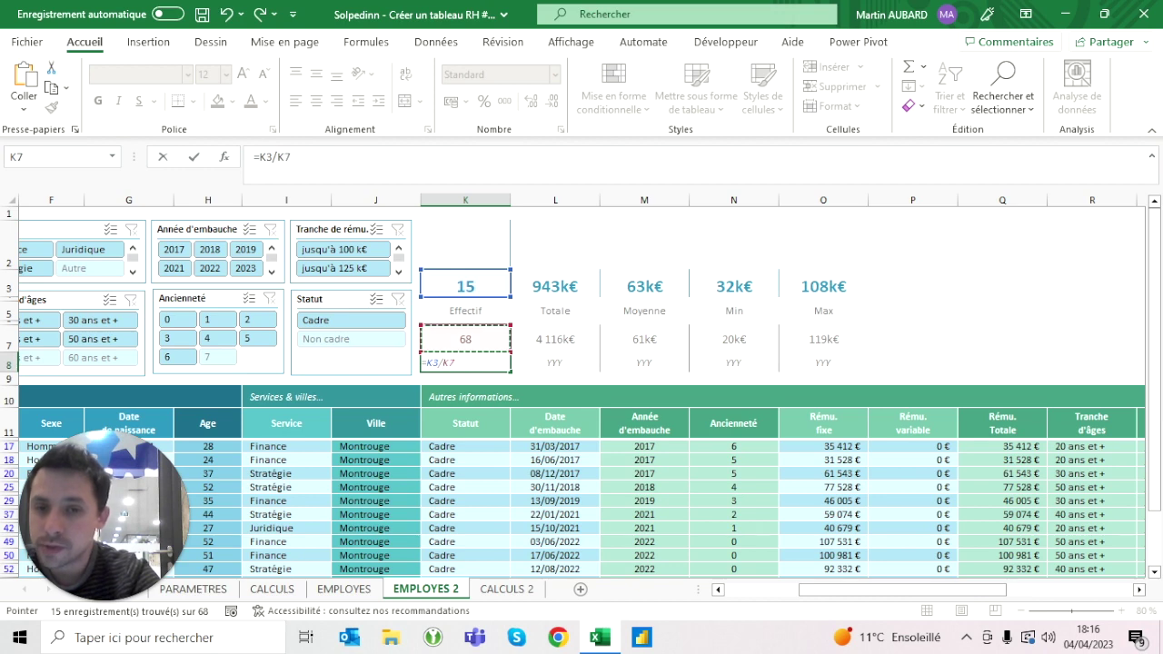
pyautogui.hotkey('ctrl', 'Return')
pyautogui.click(483, 101)
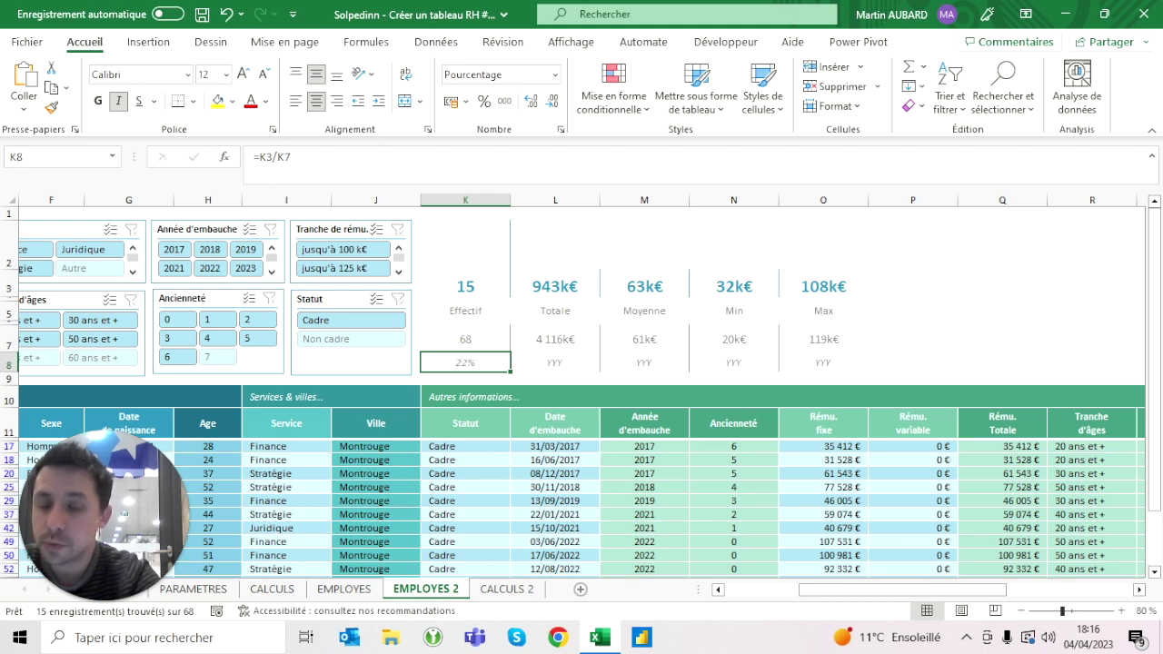
# Put the total pay share =L3/L7 in L8 as a percentage, showing 23%.
pyautogui.click(556, 362)
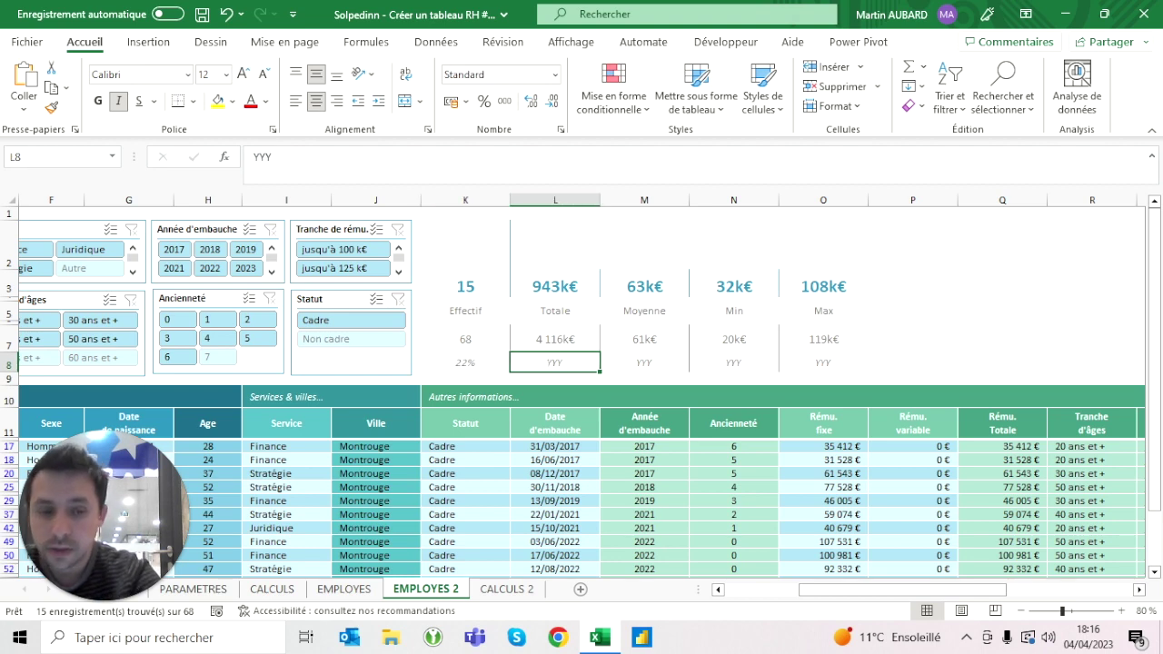
pyautogui.write('=')
pyautogui.click(555, 286)
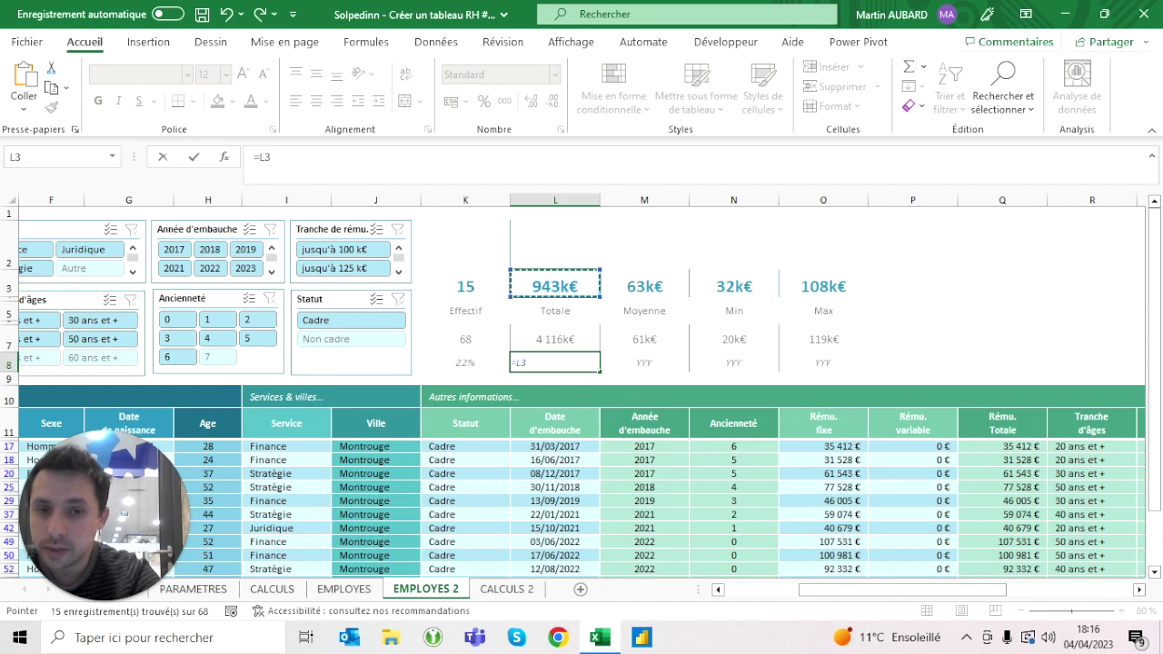
pyautogui.write('/')
pyautogui.click(556, 339)
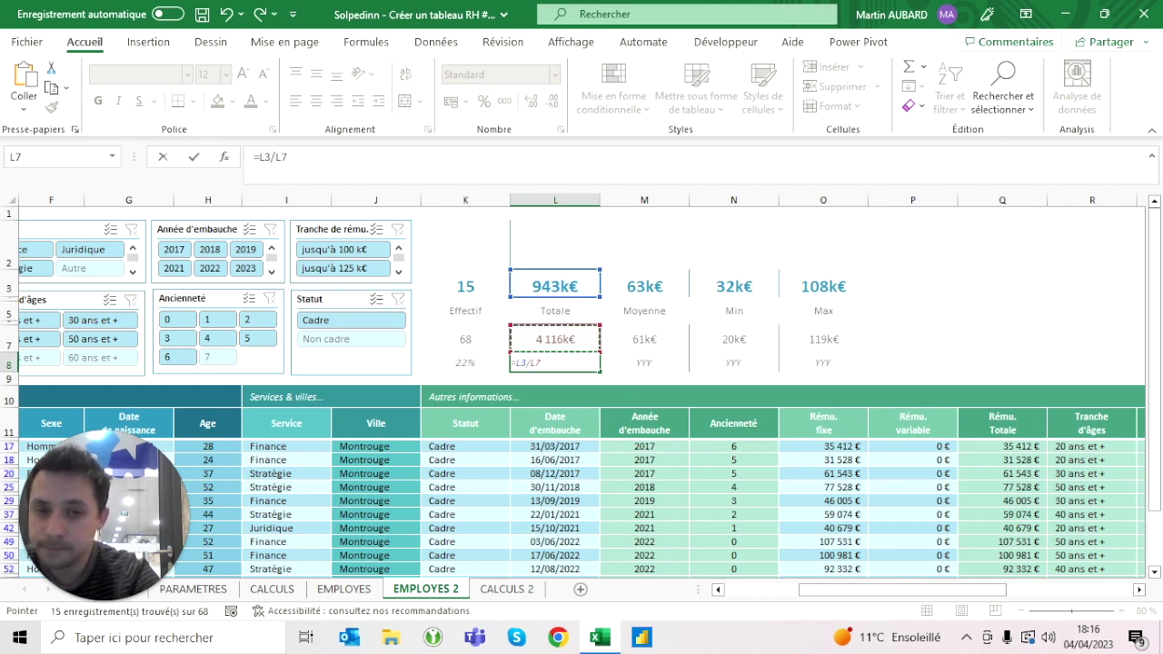
pyautogui.press('Return')
pyautogui.press('Up')
pyautogui.click(483, 100)
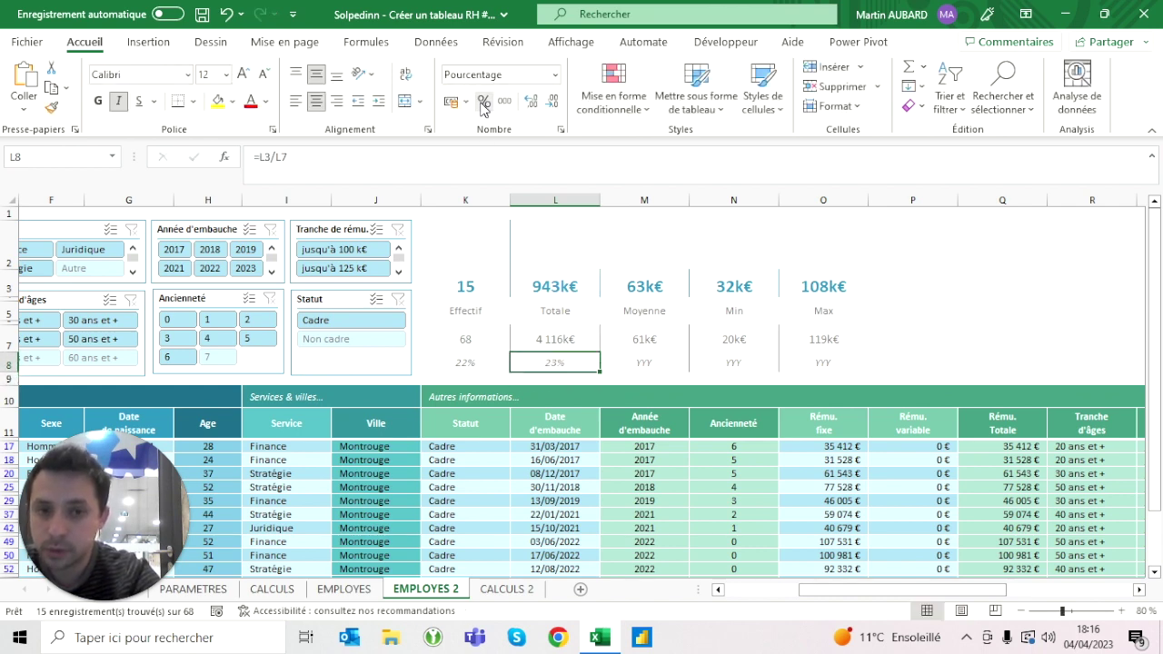
# Format M8:O8 as percentages and clear the Ville slicer filter.
pyautogui.press('Right')
pyautogui.hotkey('shift', 'Right')
pyautogui.hotkey('shift', 'Right')
pyautogui.click(484, 105)
pyautogui.press('Left')
pyautogui.press('Left')
pyautogui.press('Right')
pyautogui.press('Right')
pyautogui.press('Left')
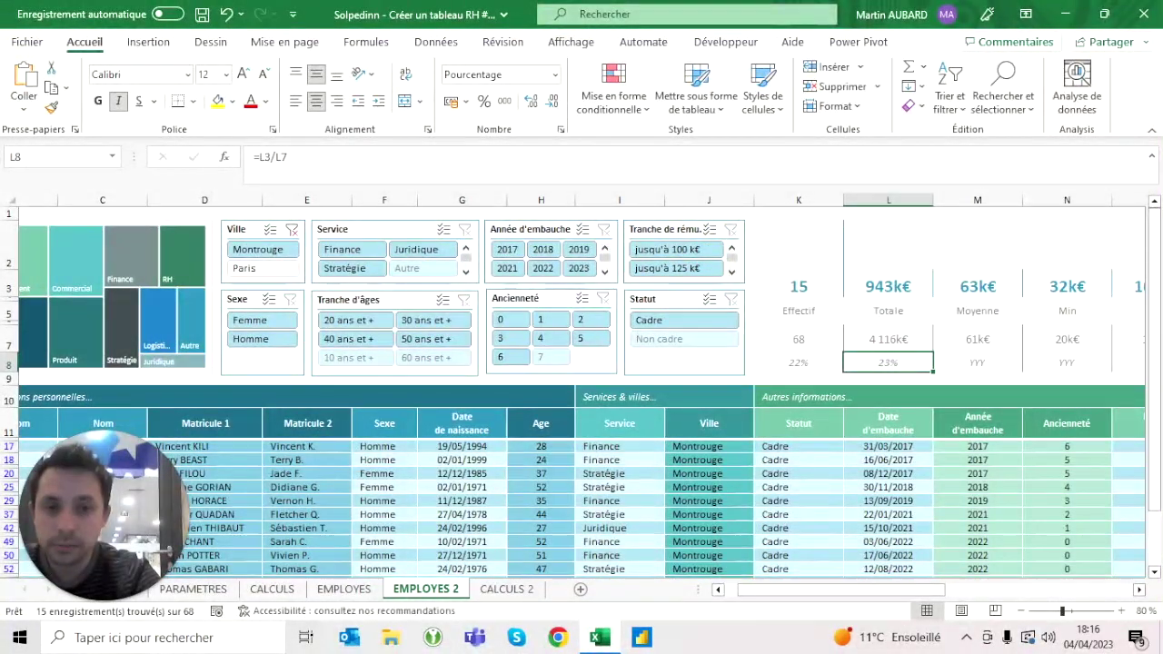
pyautogui.click(290, 232)
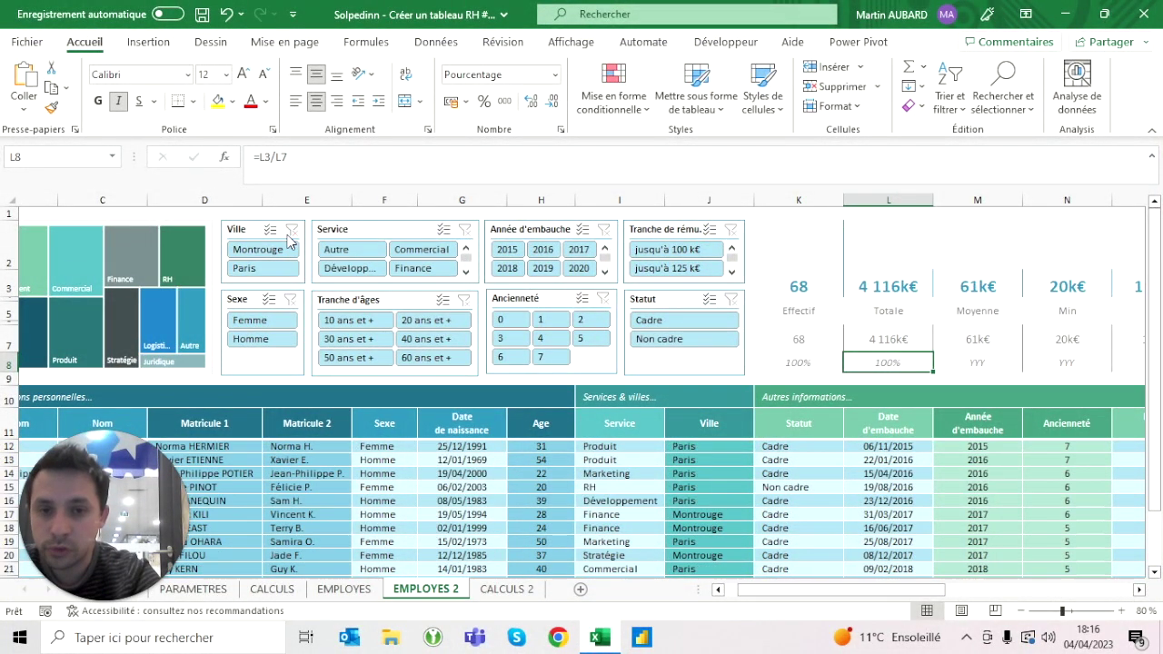
# Filter by the 60 ans et + band, then 10 ans et + with 20 ans et +, clearing each time.
pyautogui.click(429, 359)
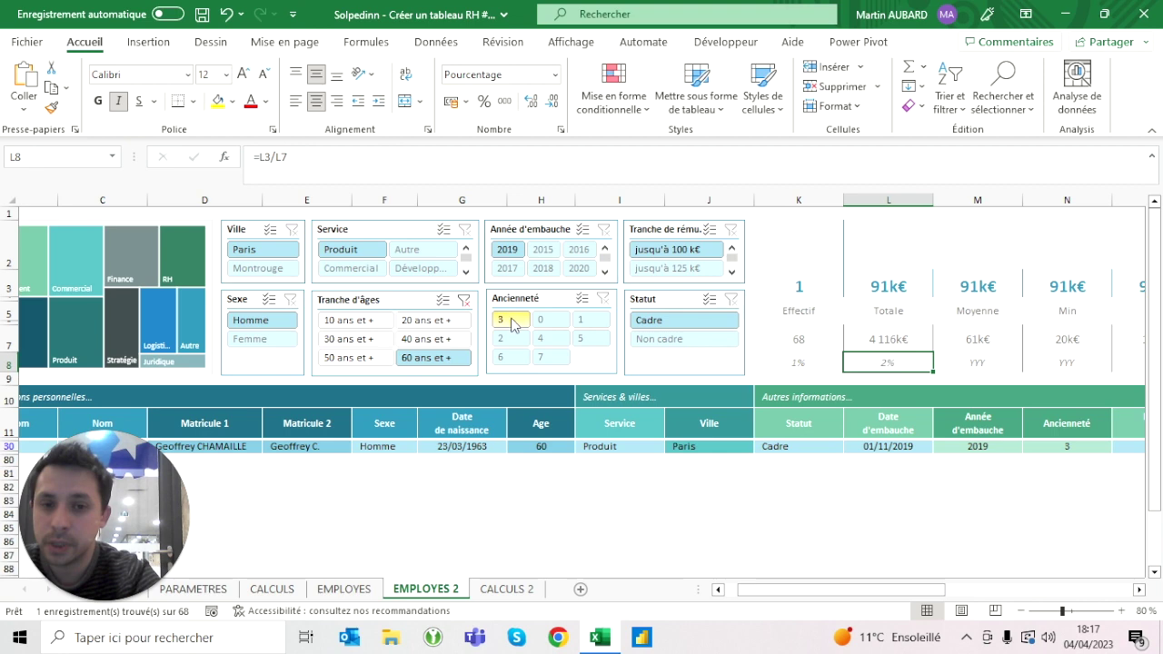
pyautogui.click(463, 299)
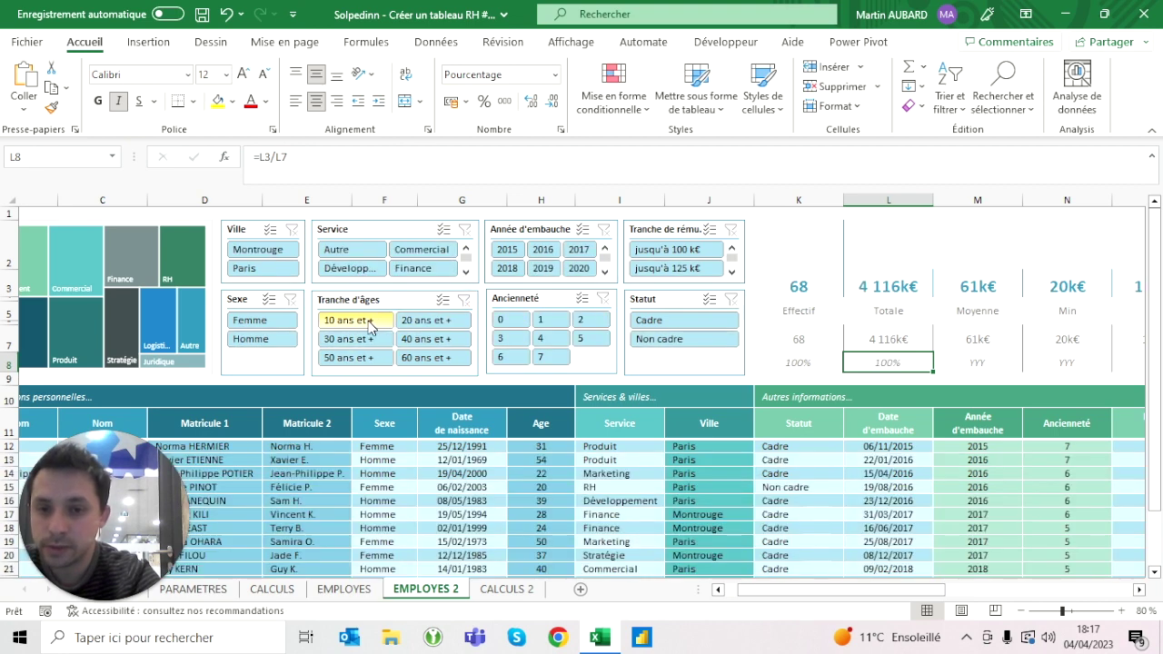
pyautogui.click(370, 323)
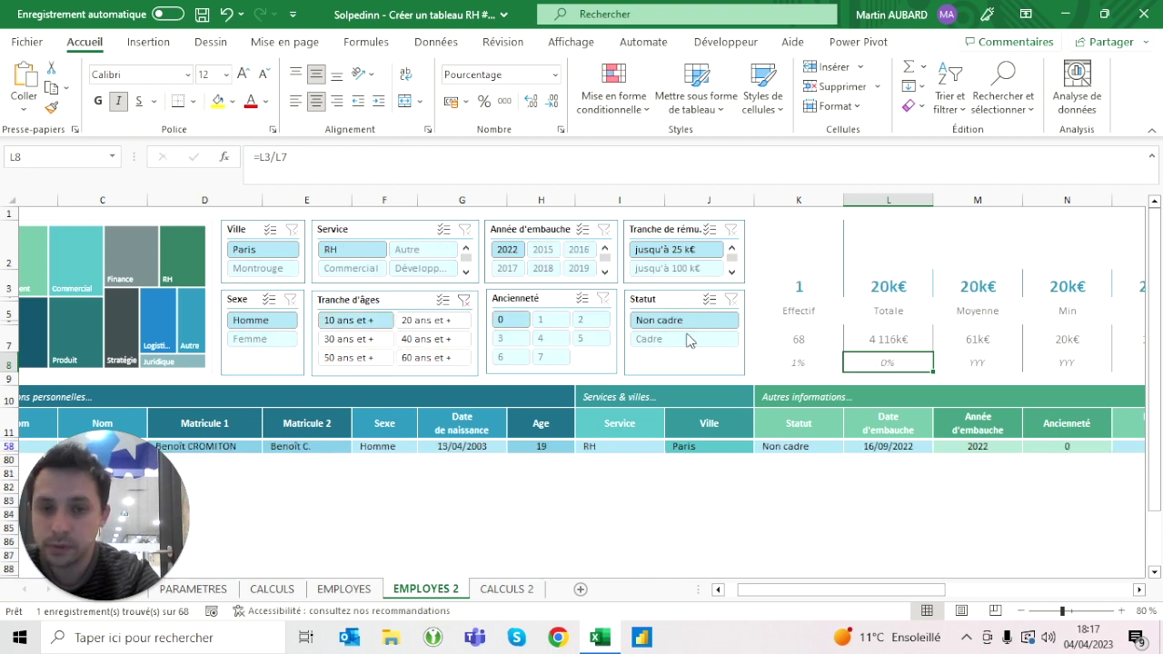
pyautogui.keyDown('ctrl'); pyautogui.click(445, 326); pyautogui.keyUp('ctrl')
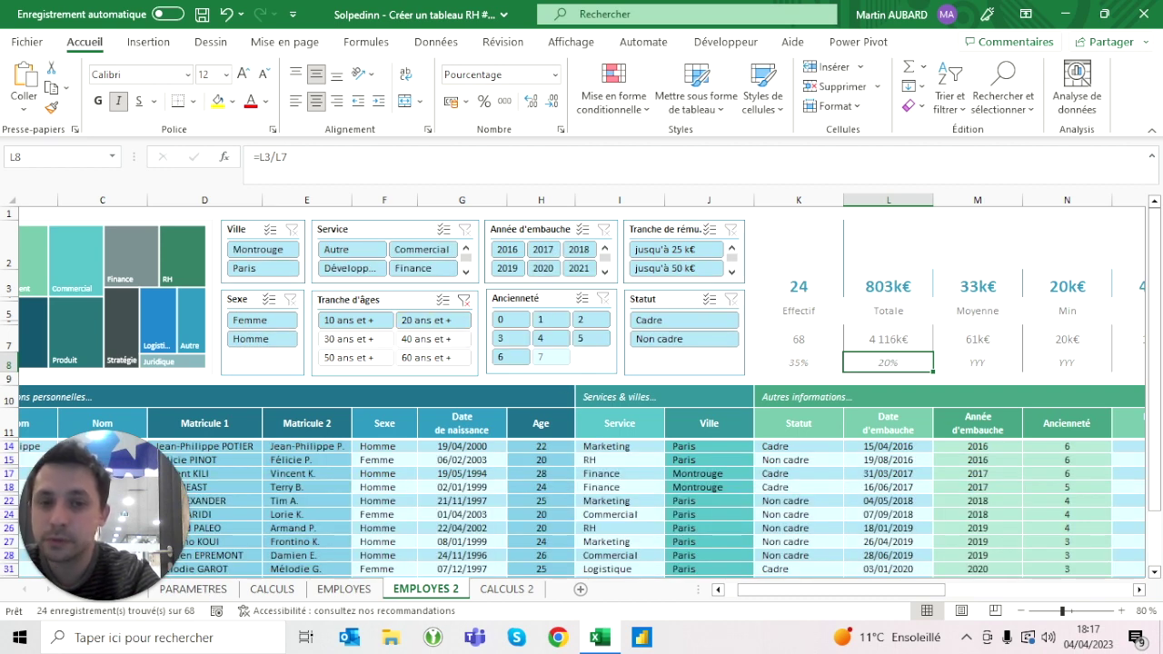
pyautogui.click(464, 299)
pyautogui.hscroll(3, 464, 298)
# Enter the average pay ratio =M3/M7 in cell M8.
pyautogui.hscroll(1, 581, 390)
pyautogui.click(589, 362)
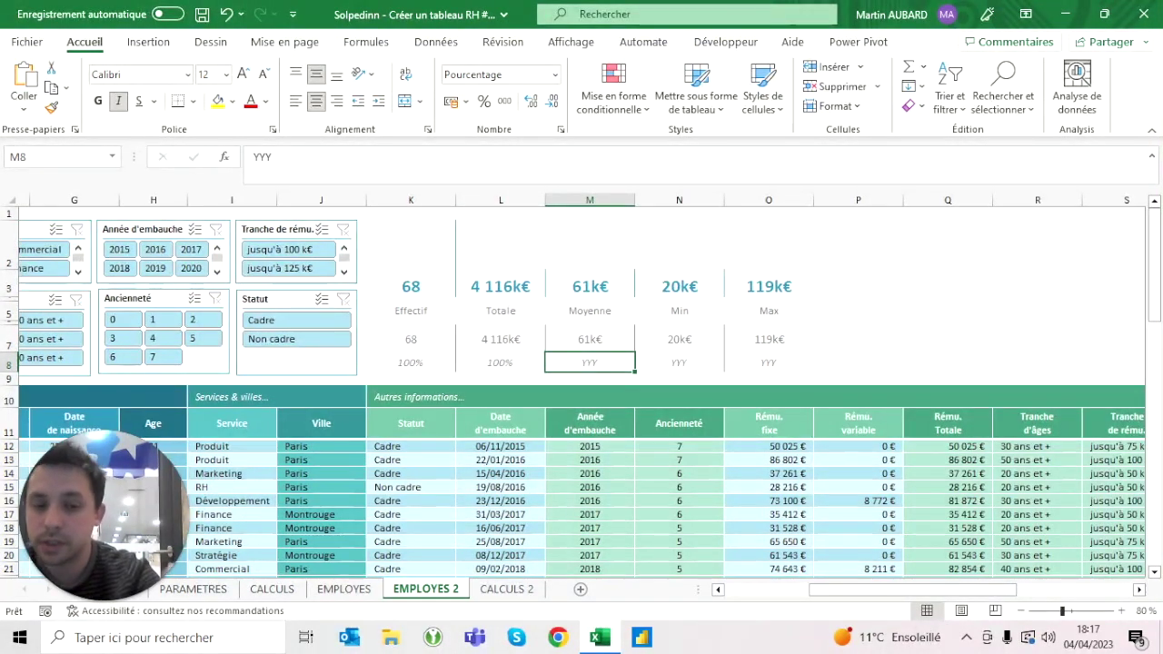
pyautogui.write('=')
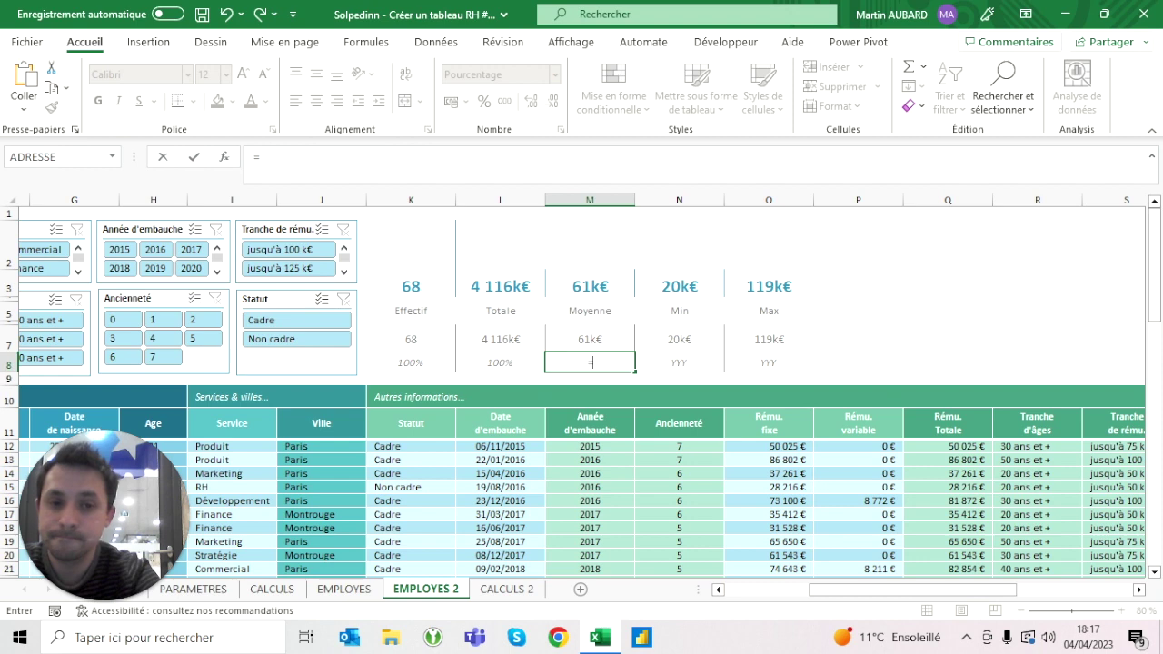
pyautogui.press('Escape')
pyautogui.write('=')
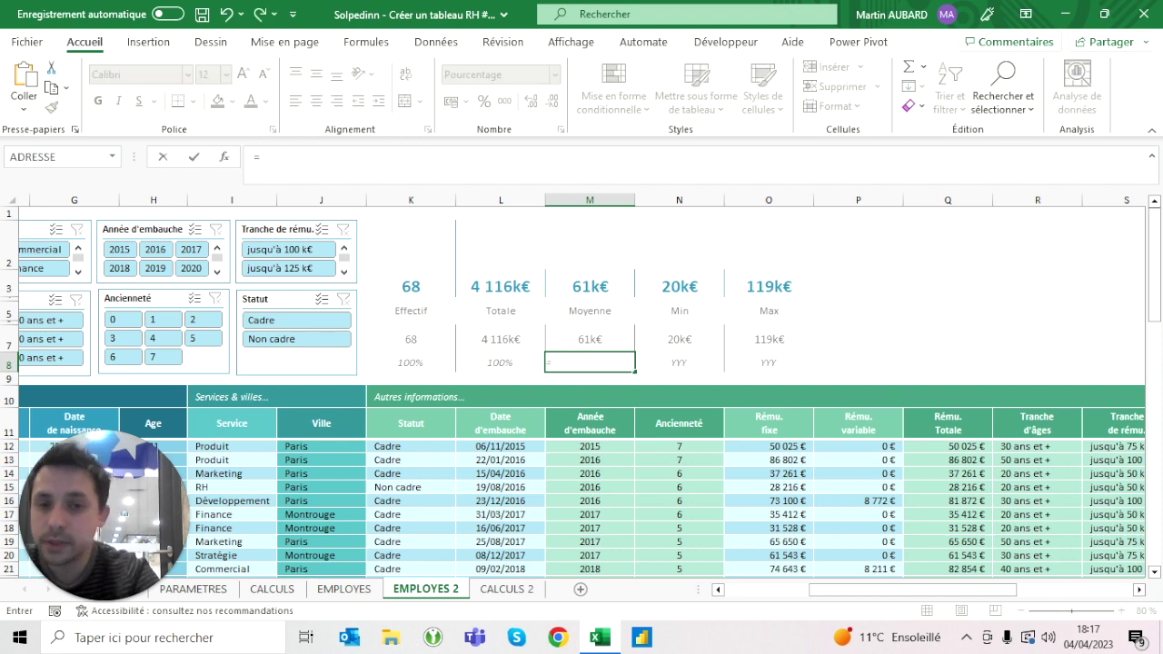
pyautogui.click(589, 339)
pyautogui.press('Up')
pyautogui.press('Up')
pyautogui.write('/M7')
pyautogui.hotkey('ctrl', 'Return')
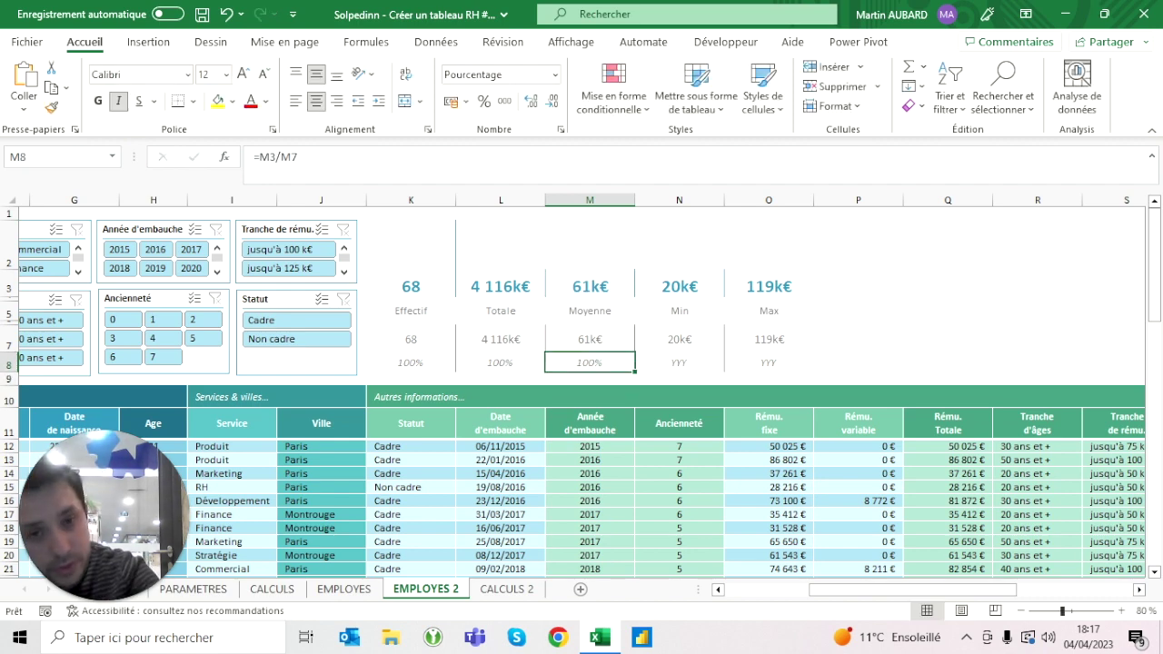
# Select Paris in the Ville slicer, giving 53 staff and 3 173k€ total pay.
pyautogui.hscroll(-5, 590, 391)
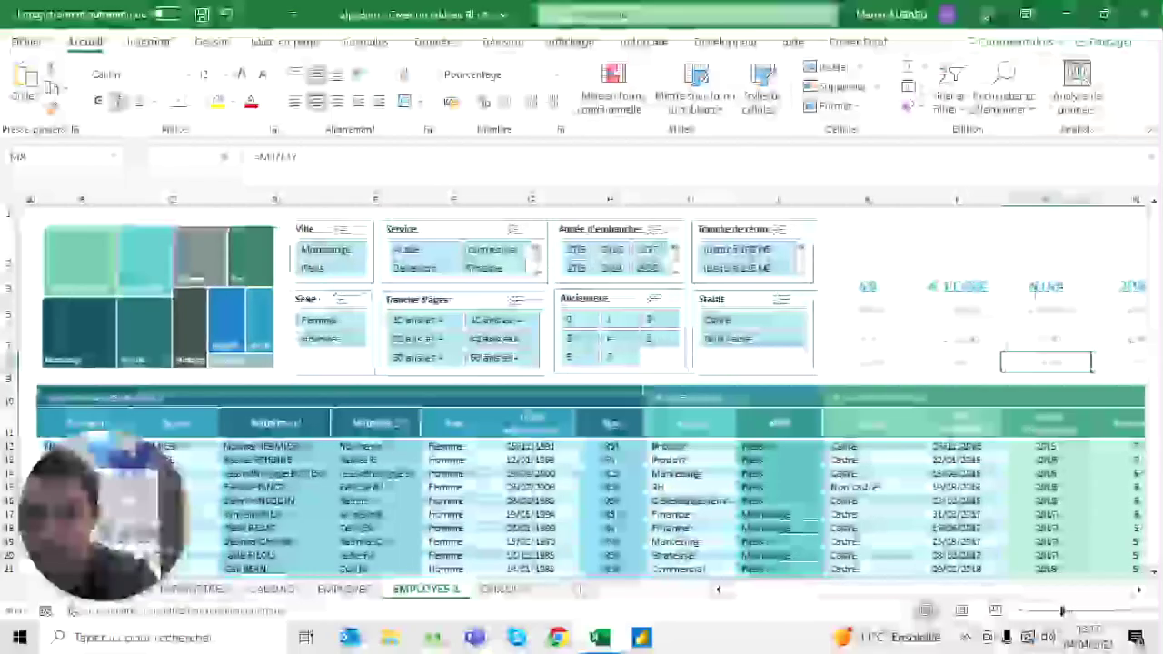
pyautogui.click(331, 269)
pyautogui.hscroll(5, 332, 275)
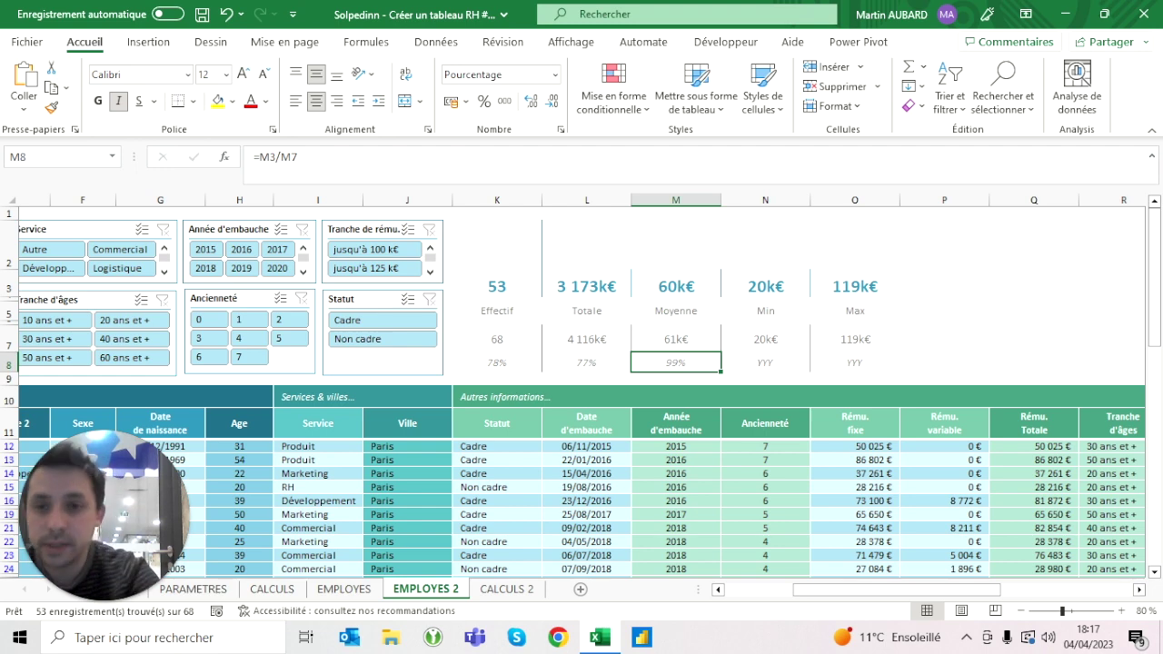
# Change M8 to =(M3-M7)/M7 so the average-pay card shows -1%.
pyautogui.click(276, 157)
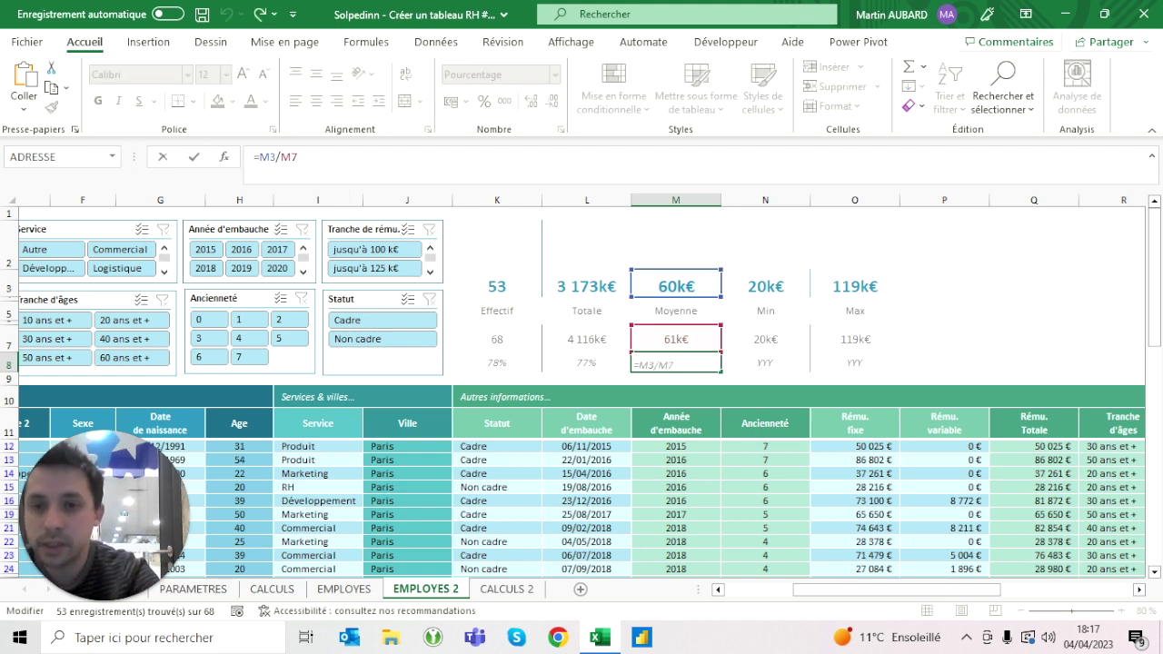
pyautogui.write('-')
pyautogui.write('m7)')
pyautogui.click(257, 157)
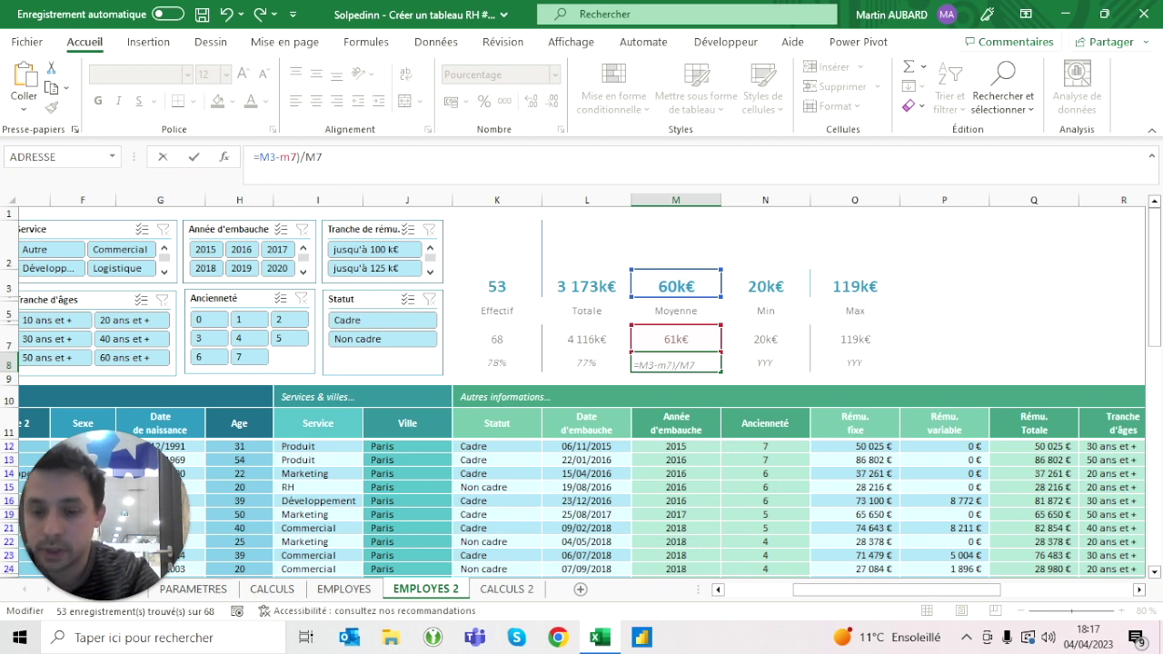
pyautogui.write('(')
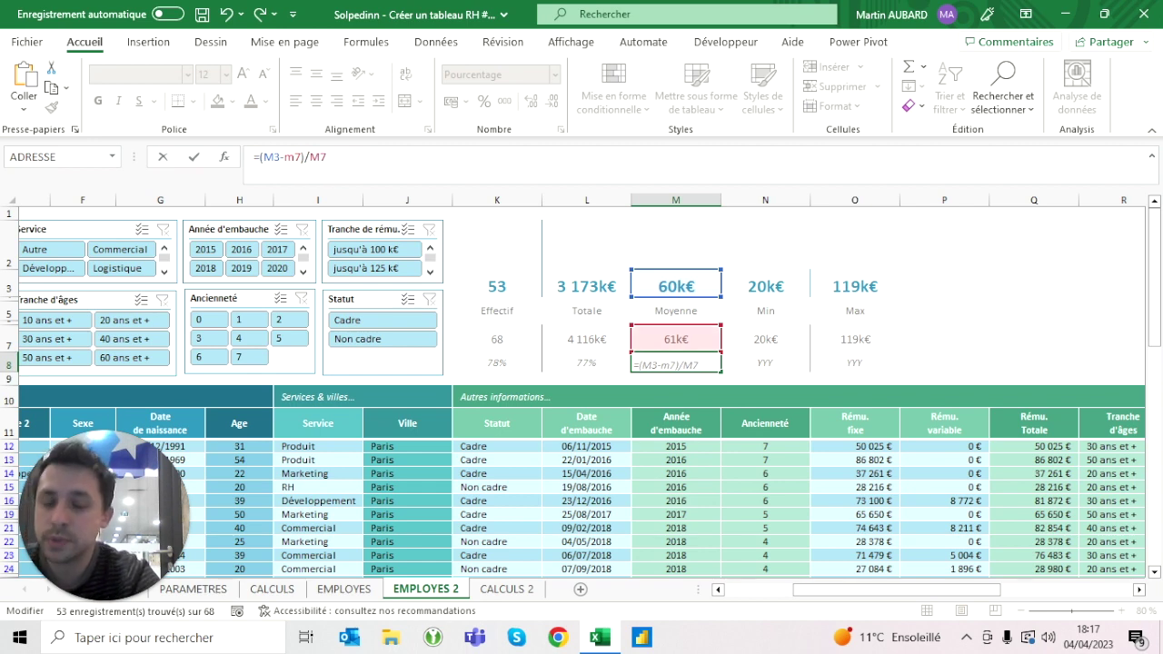
pyautogui.hotkey('ctrl', 'Return')
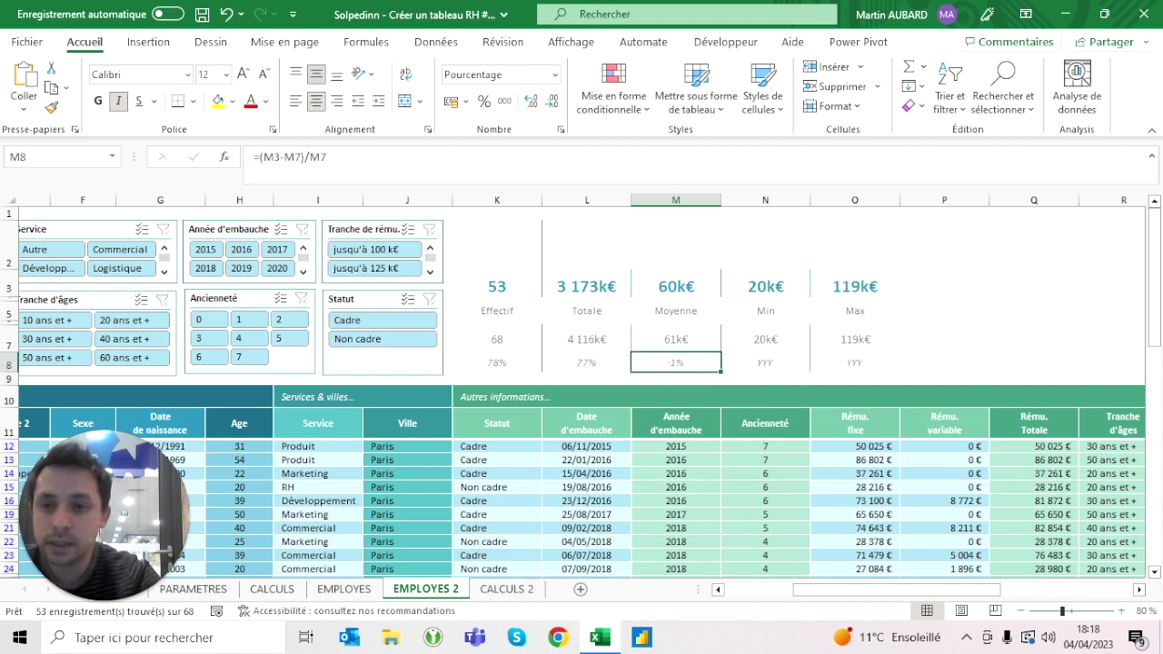
pyautogui.hscroll(-5, 245, 260)
pyautogui.hscroll(5, 248, 261)
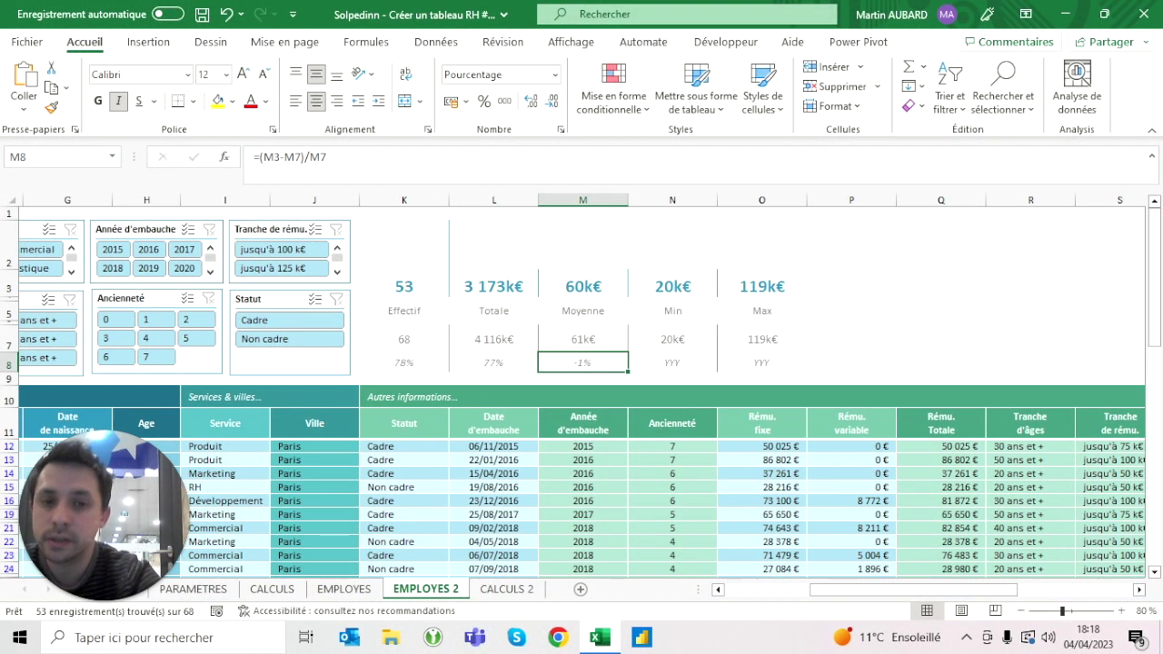
pyautogui.click(672, 363)
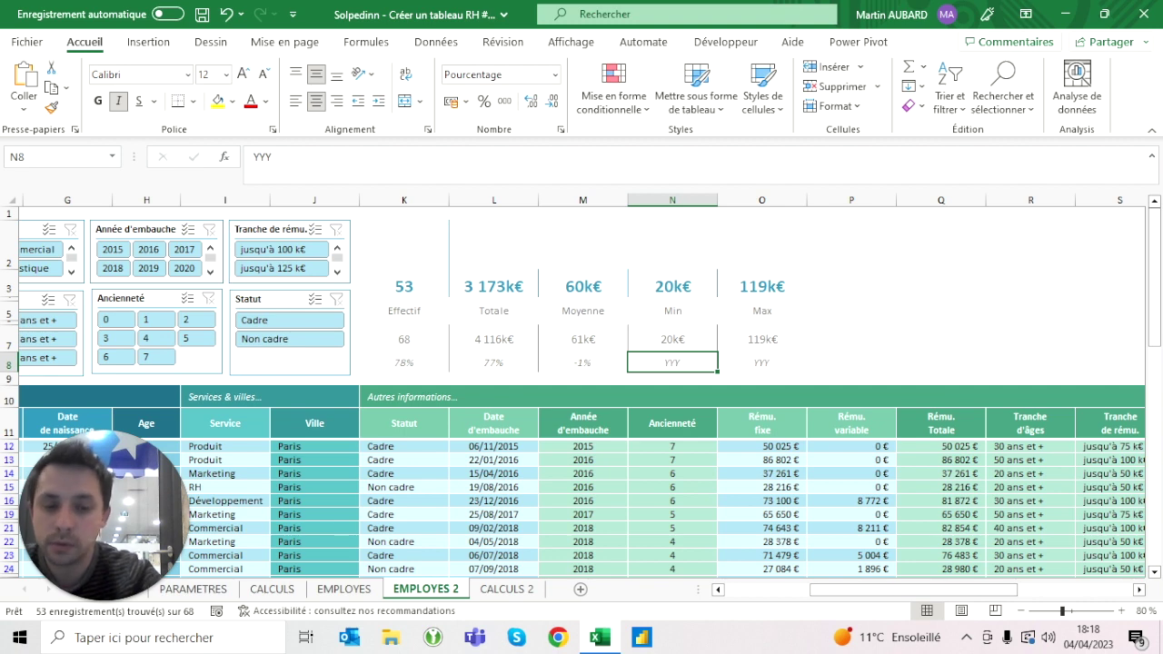
# Enter =(N3-N7)/N7 in N8 for the minimum-pay difference.
pyautogui.write('=')
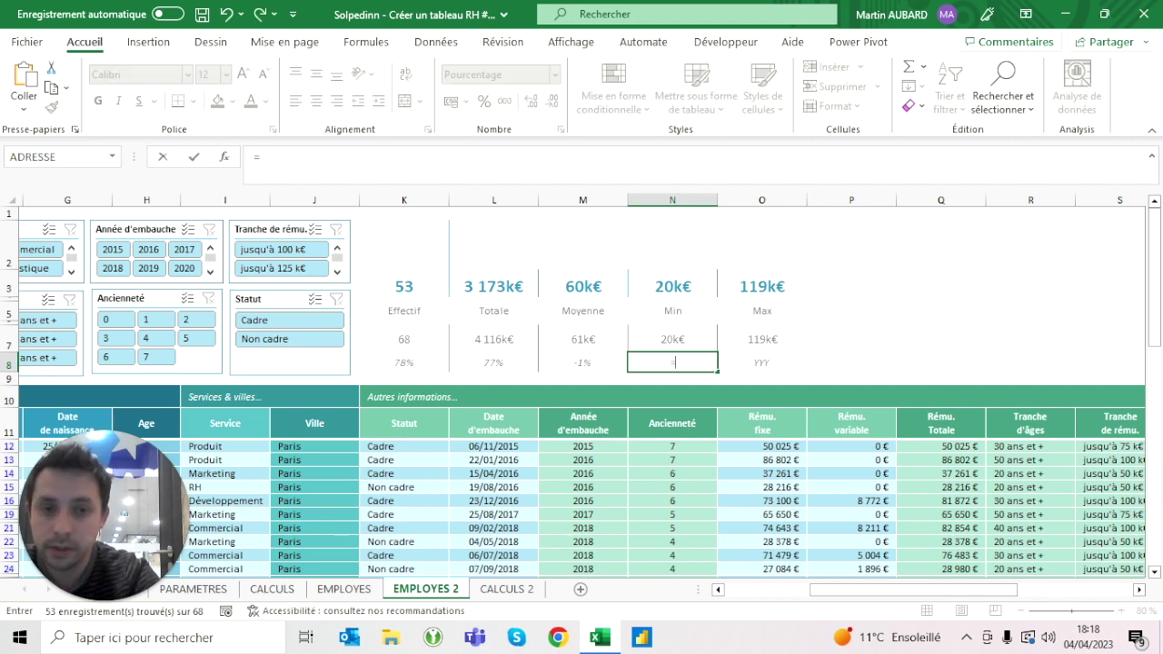
pyautogui.write('N3-')
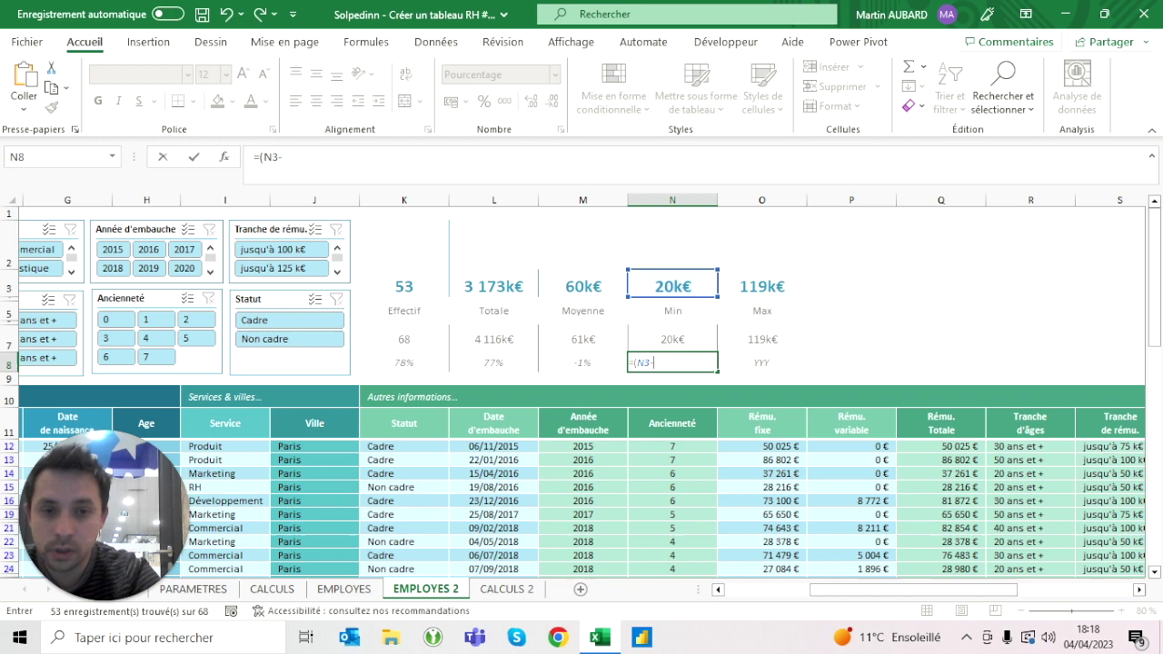
pyautogui.write('N7)/N7')
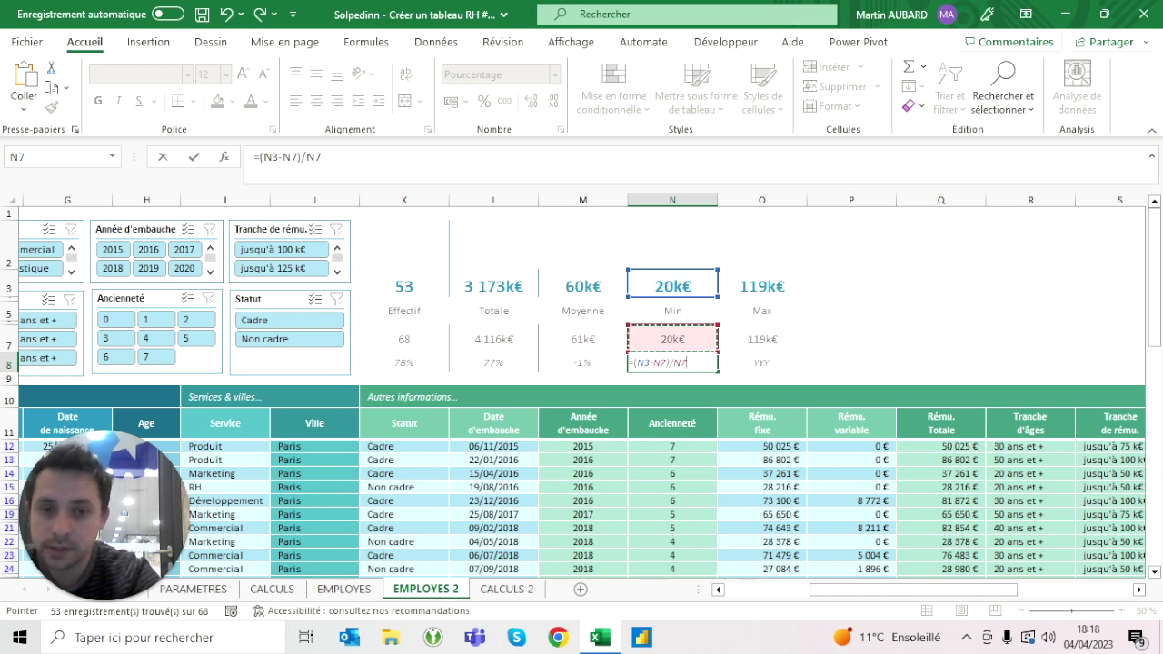
pyautogui.press('Return')
pyautogui.hscroll(-10, 334, 323)
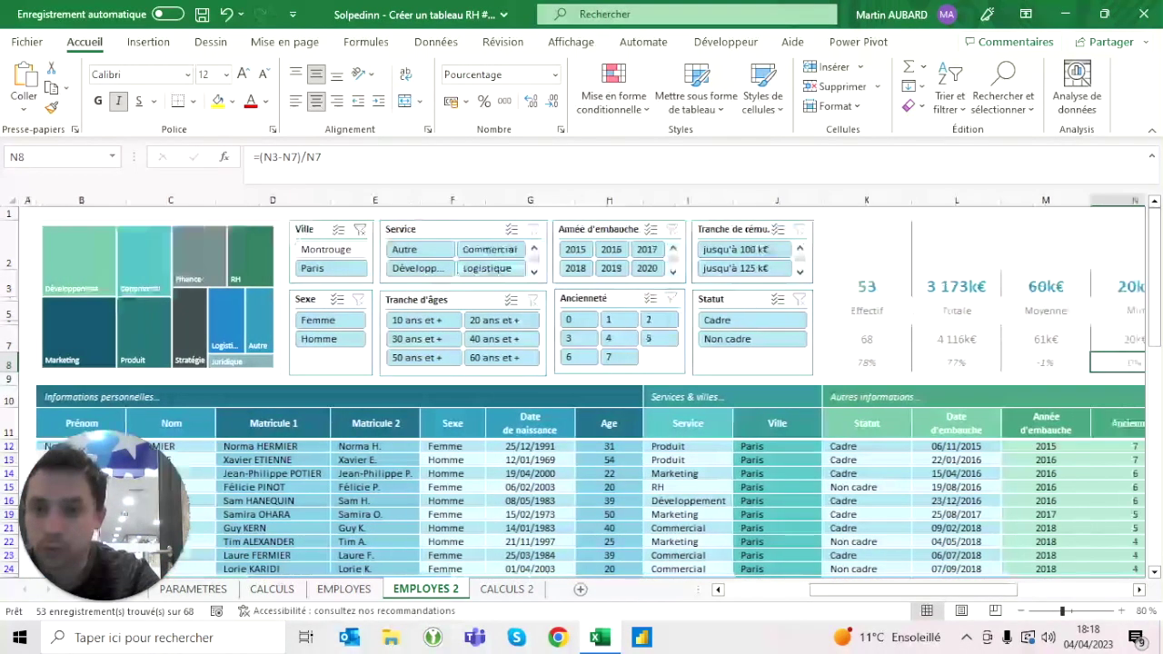
# Clear the Ville filter and filter to Femme, confirming N8 reads 44%.
pyautogui.click(360, 229)
pyautogui.click(344, 322)
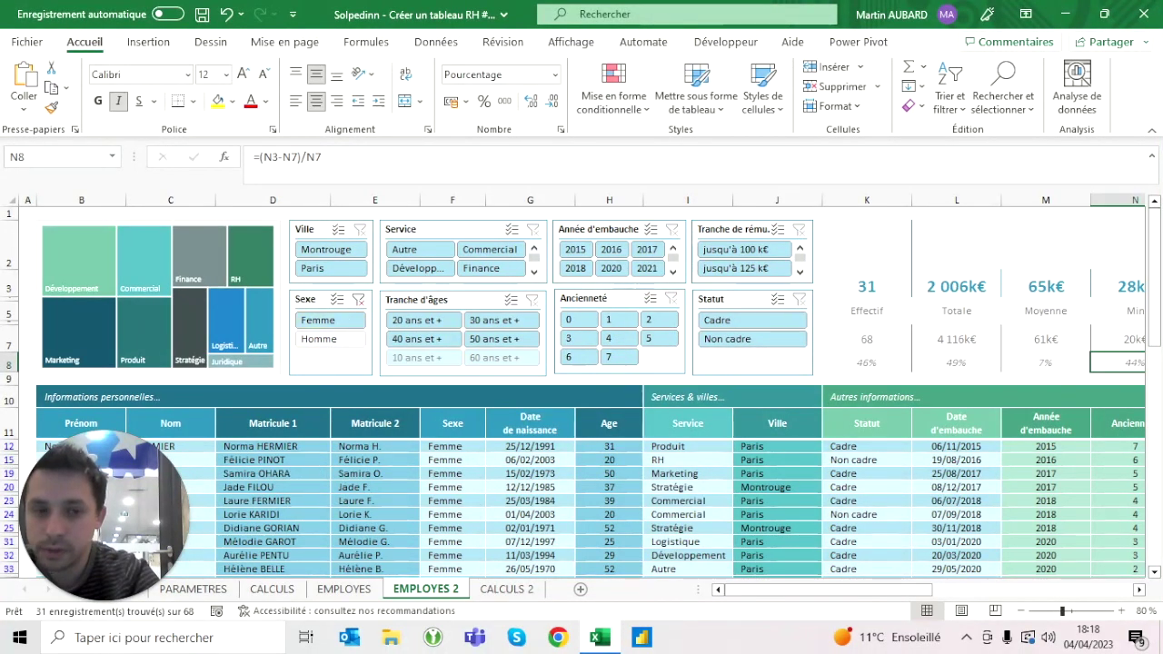
pyautogui.hscroll(5, 344, 322)
pyautogui.hscroll(2, 581, 390)
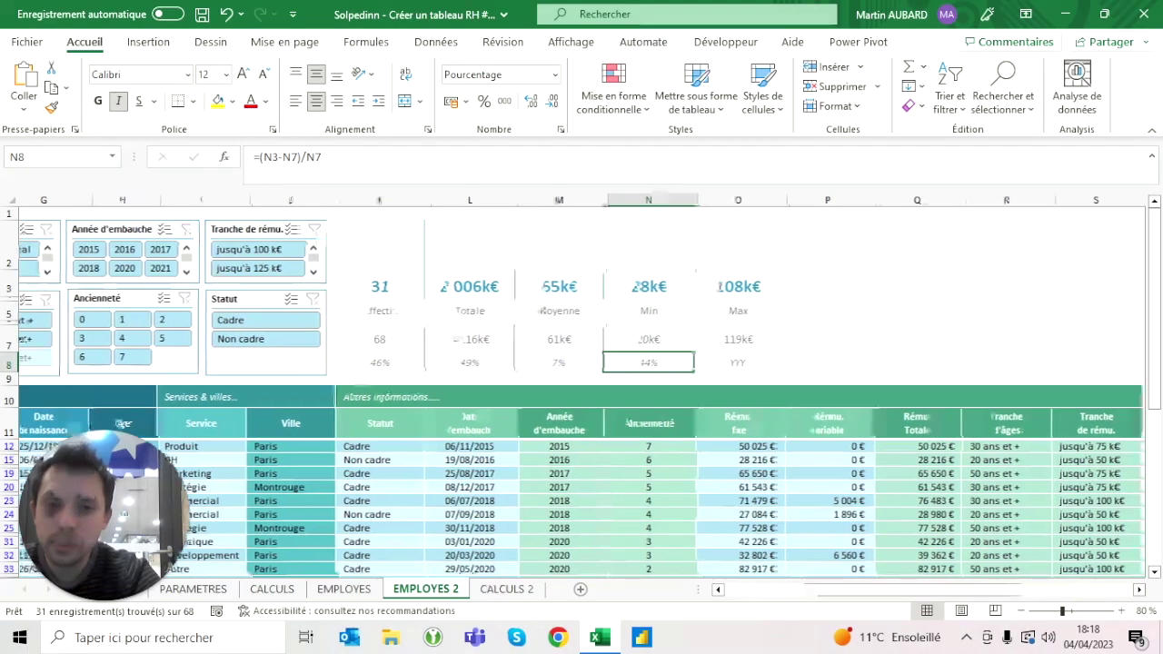
pyautogui.click(648, 284)
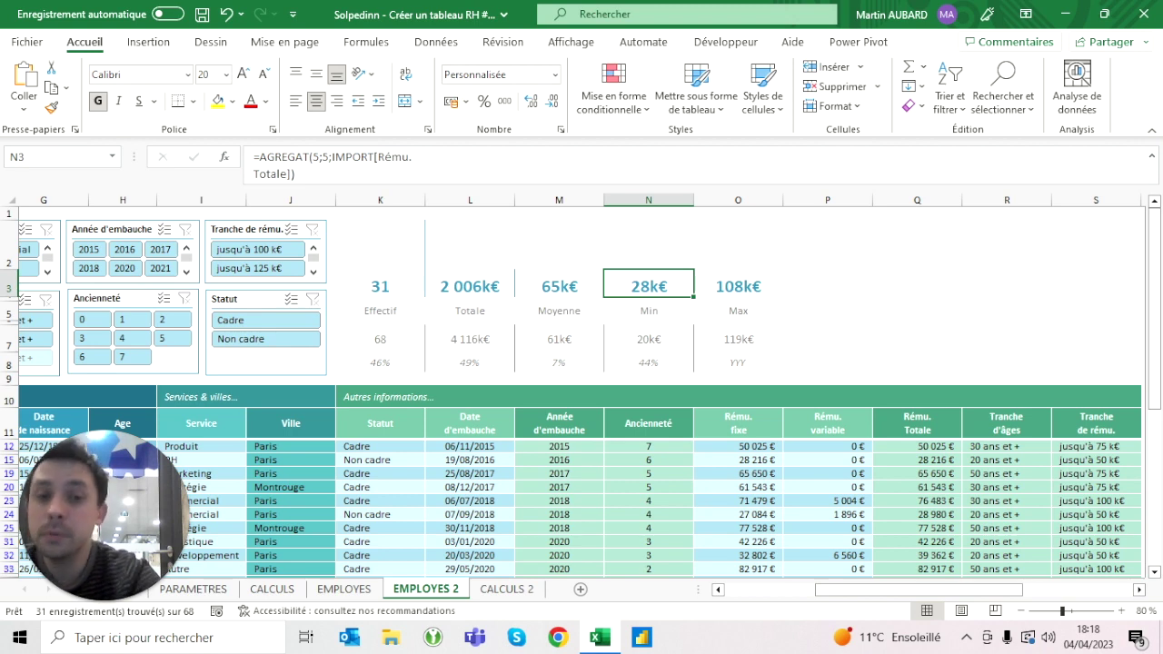
pyautogui.click(649, 363)
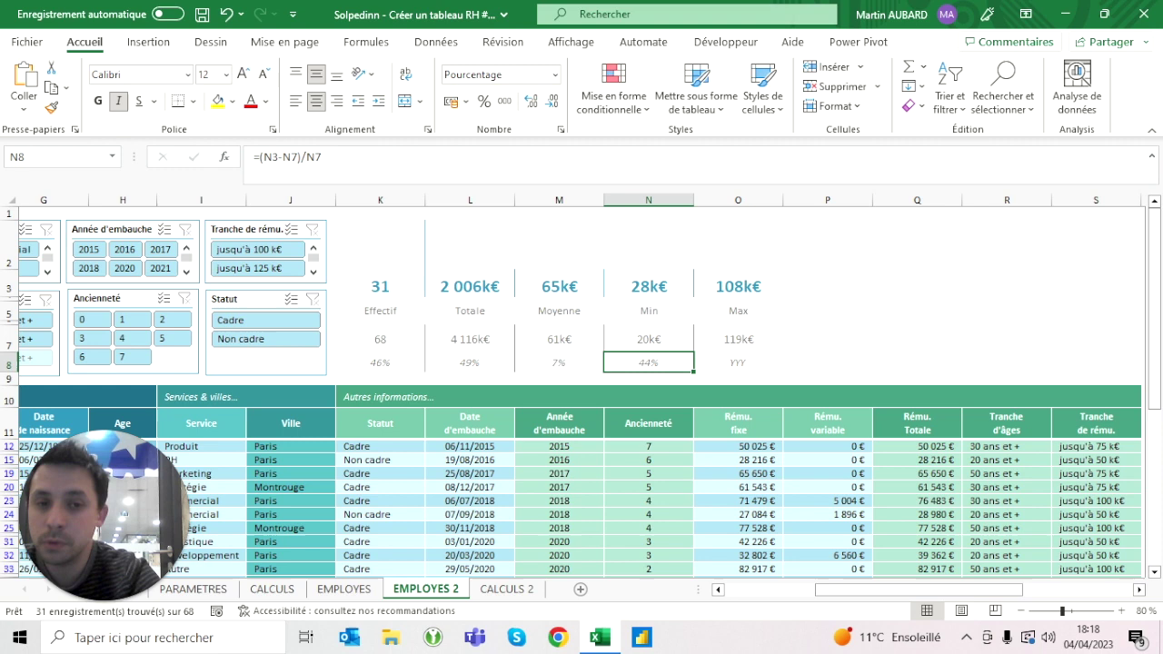
pyautogui.click(737, 362)
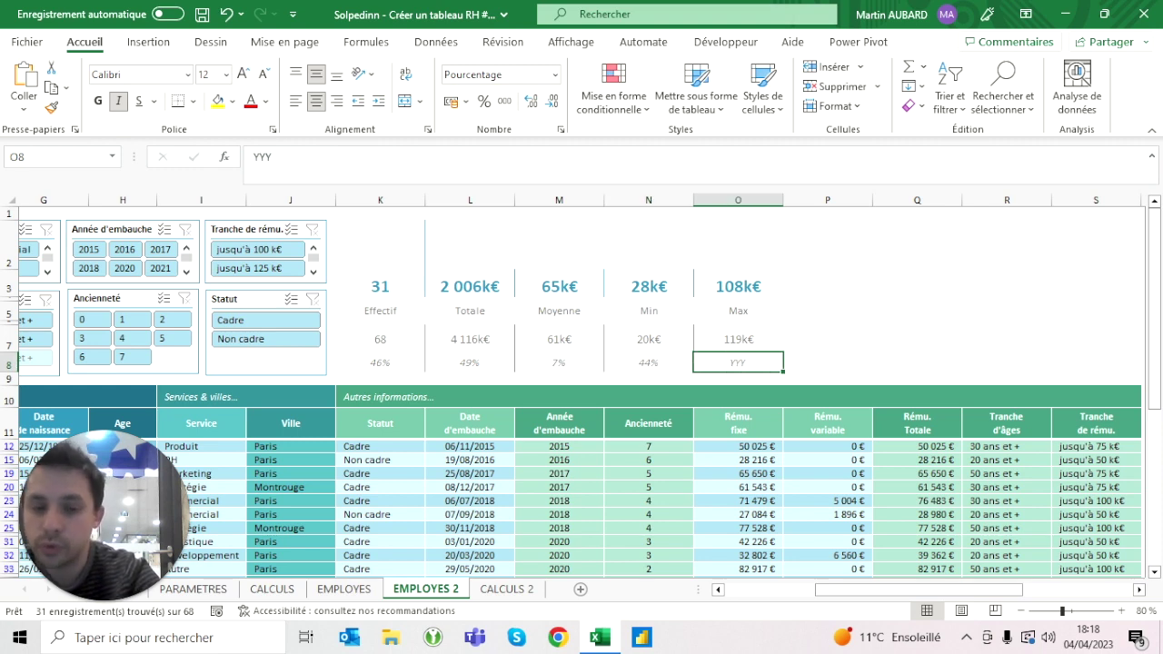
# Build the maximum-pay difference from O3 and O7 in O8, showing -9% for women.
pyautogui.write('=')
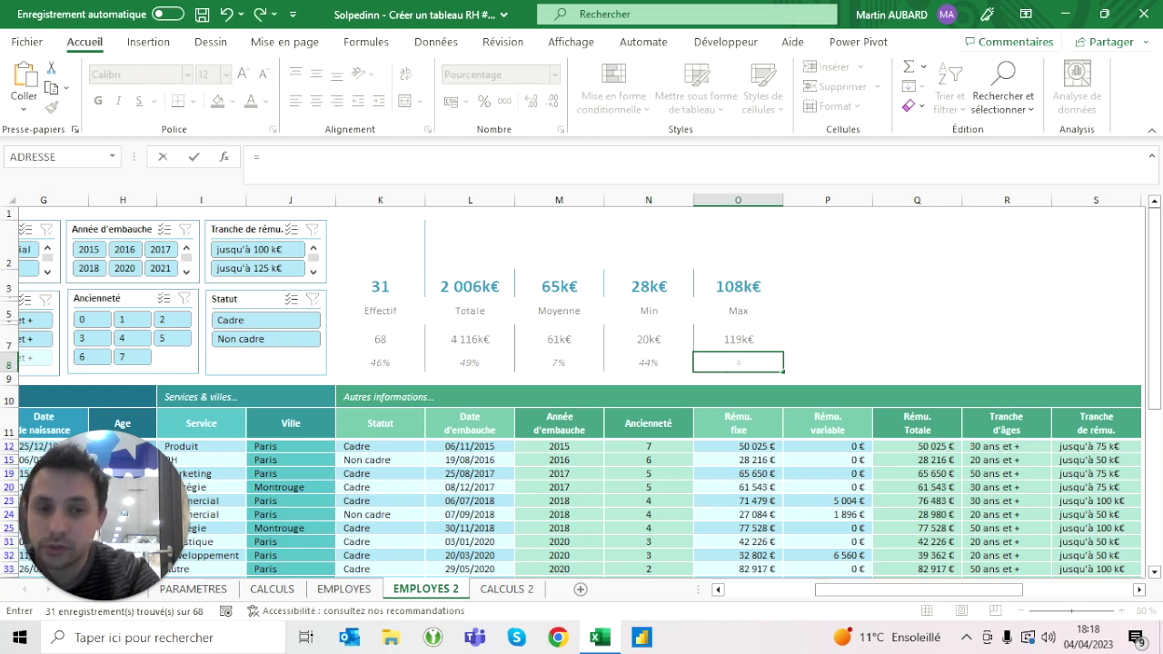
pyautogui.click(738, 286)
pyautogui.press('BackSpace')
pyautogui.press('BackSpace')
pyautogui.click(738, 286)
pyautogui.write('-')
pyautogui.click(738, 338)
pyautogui.write(')')
pyautogui.click(738, 338)
pyautogui.hotkey('ctrl', 'Return')
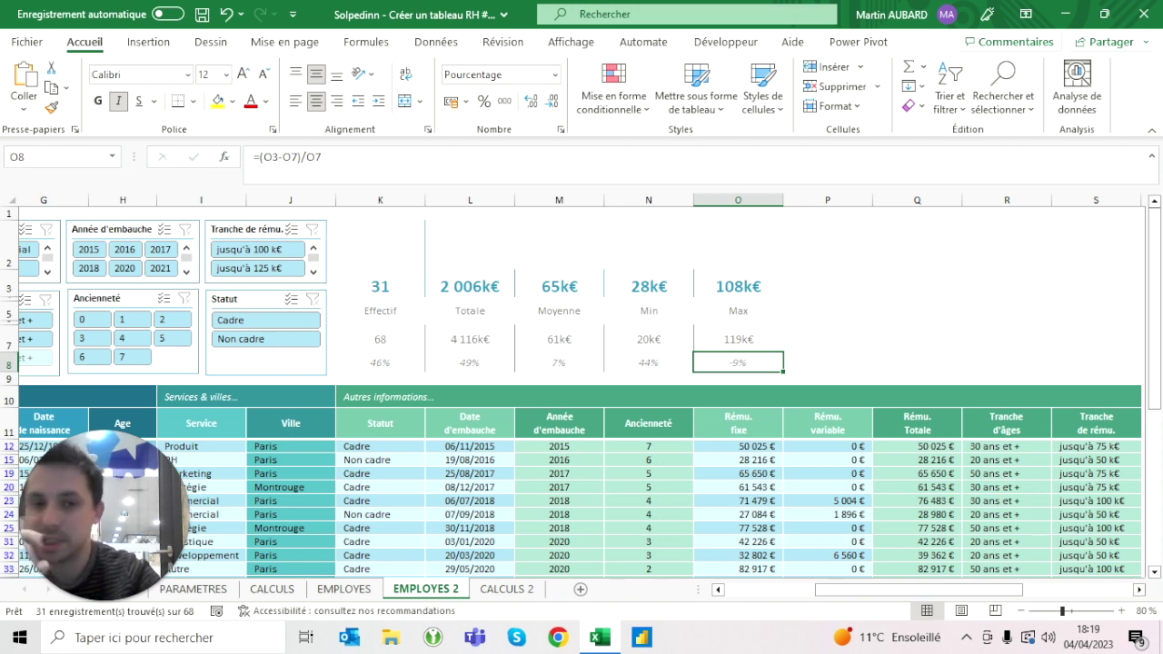
# Select the three comparison percentages M8:O8 together.
pyautogui.click(558, 363)
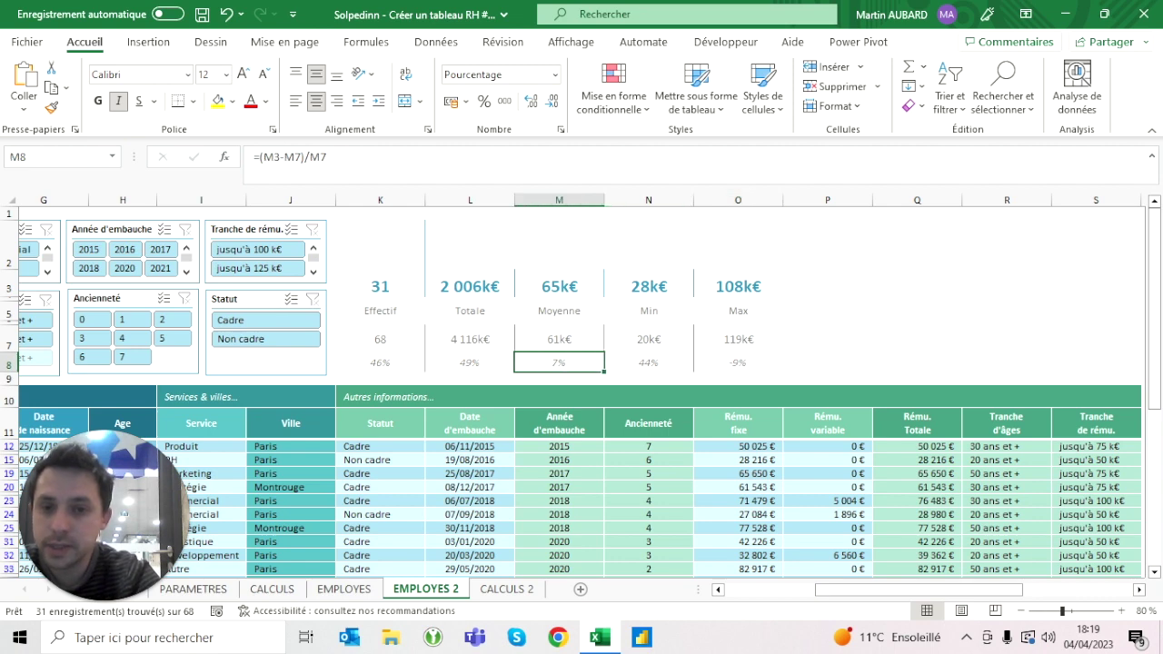
pyautogui.hotkey('shift', 'Right')
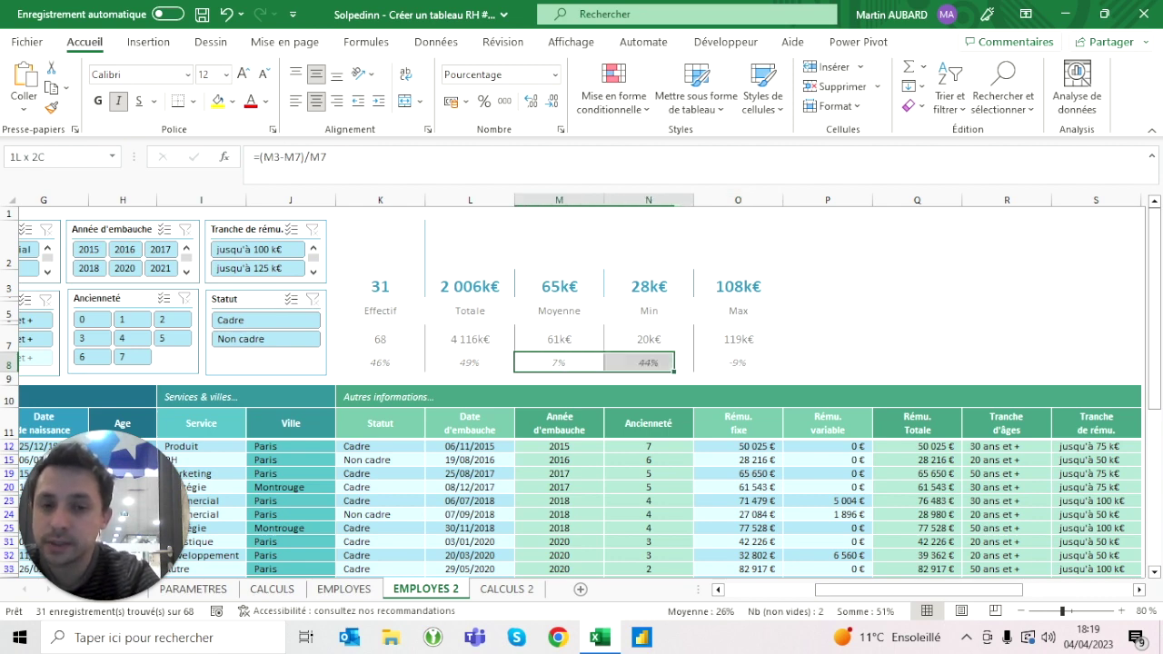
pyautogui.hotkey('shift', 'Right')
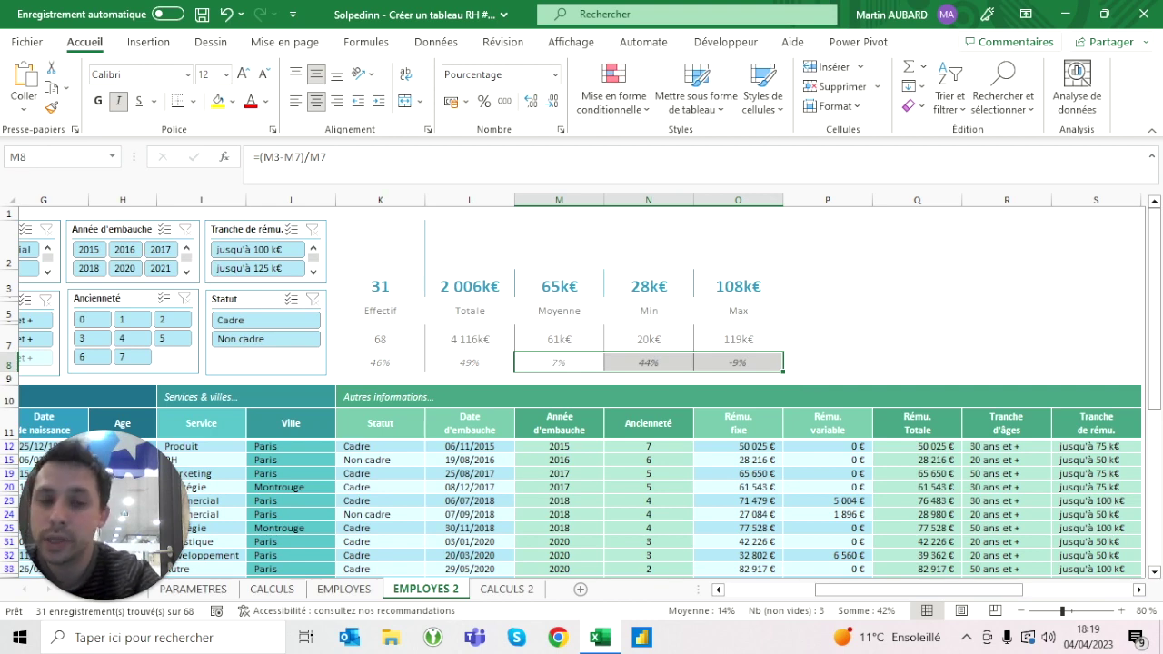
pyautogui.click(554, 75)
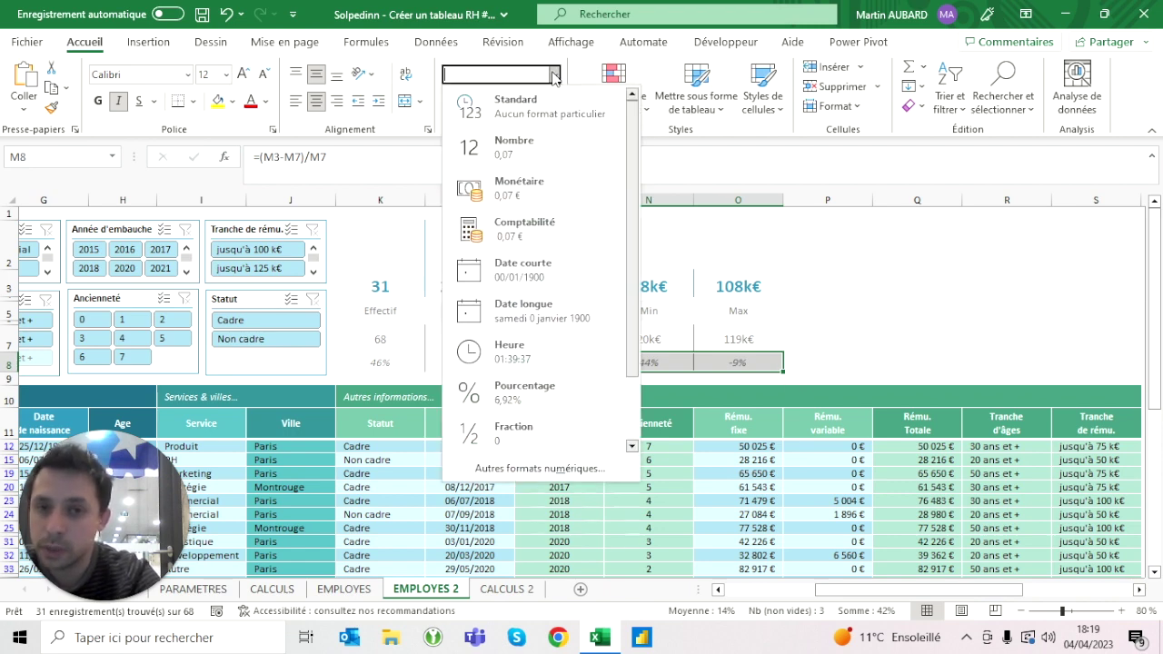
# Apply the custom format +0%;-0% to M8:O8, giving +7%, +44% and -9%.
pyautogui.click(524, 468)
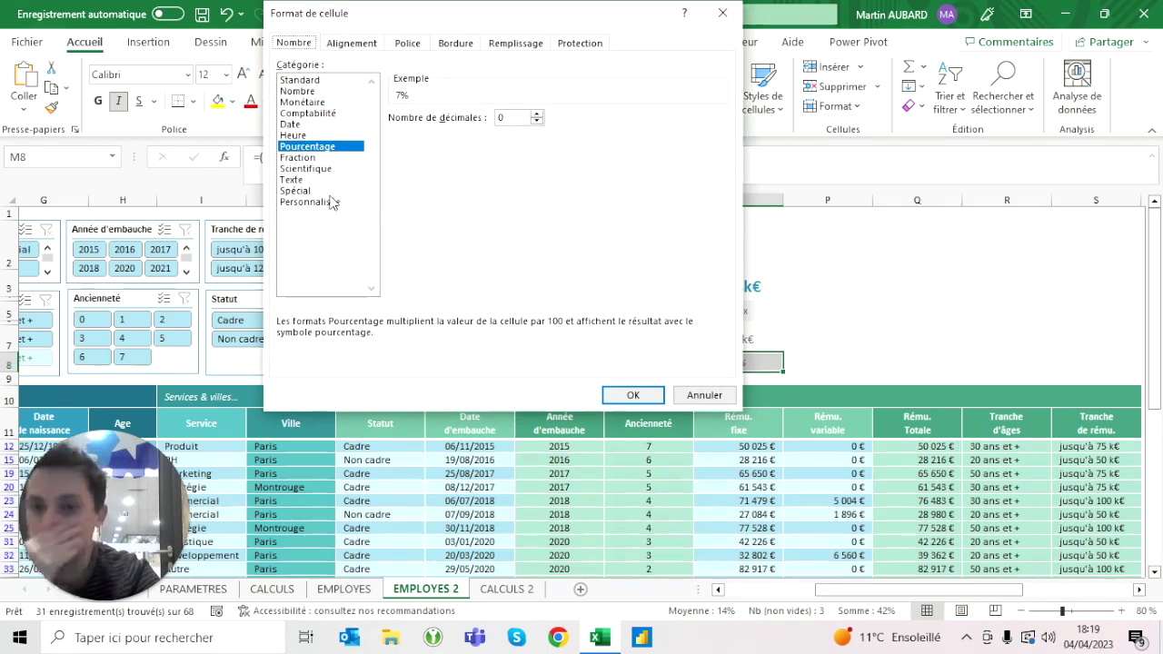
pyautogui.click(337, 202)
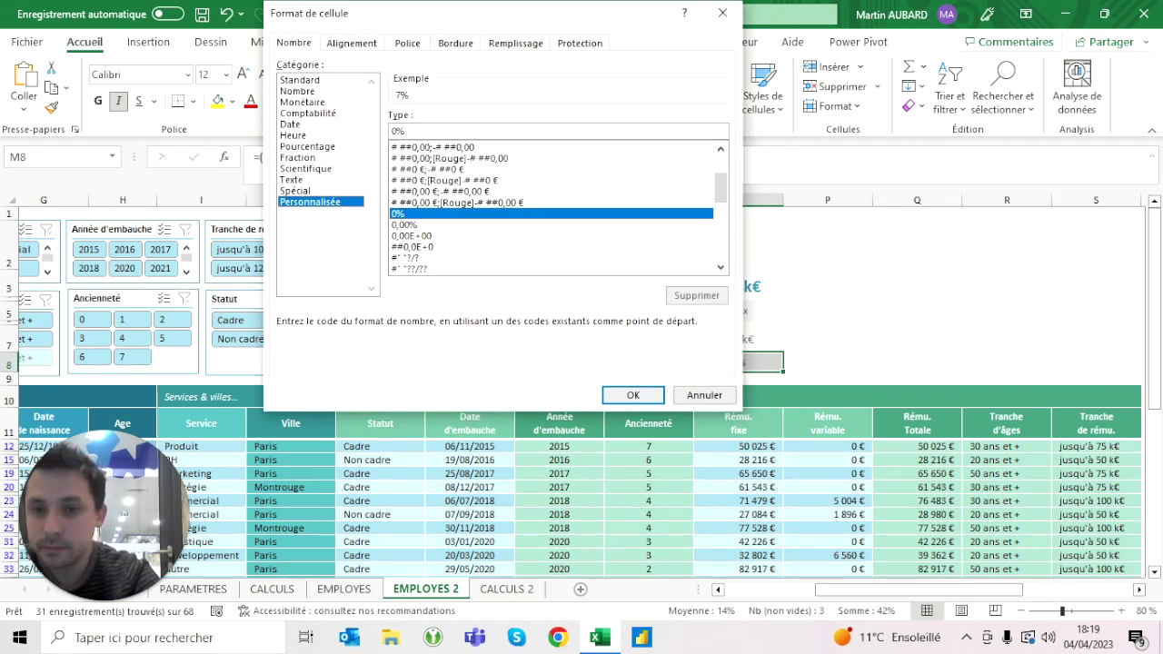
pyautogui.moveTo(407, 130); pyautogui.dragTo(357, 134)
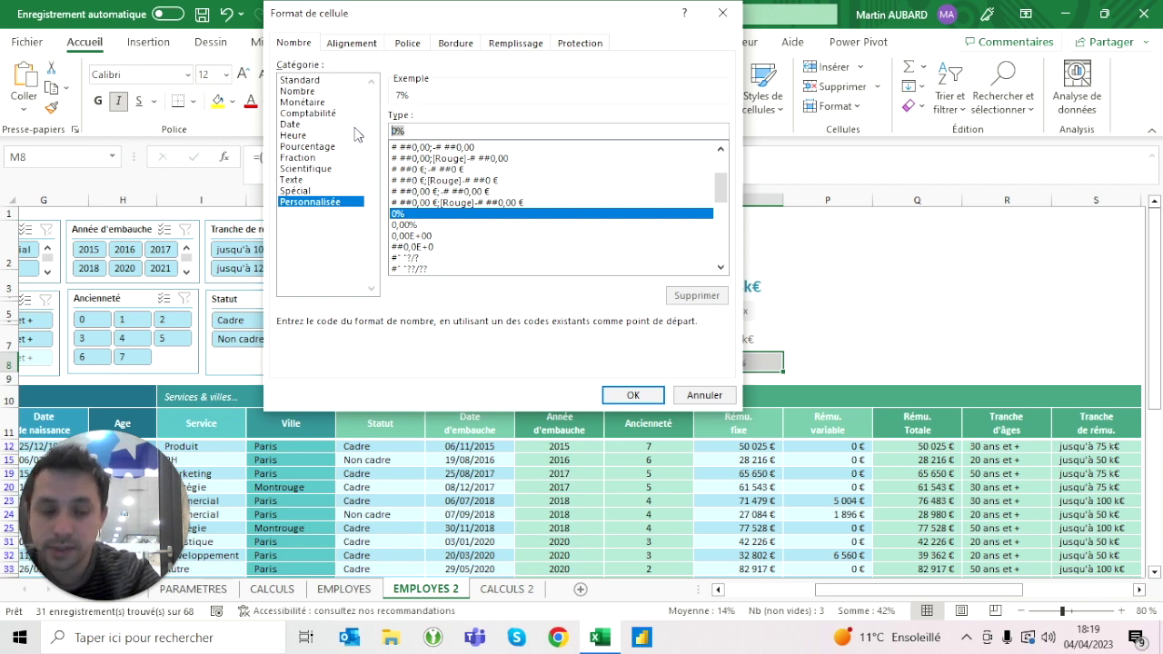
pyautogui.write('+0%;-0%')
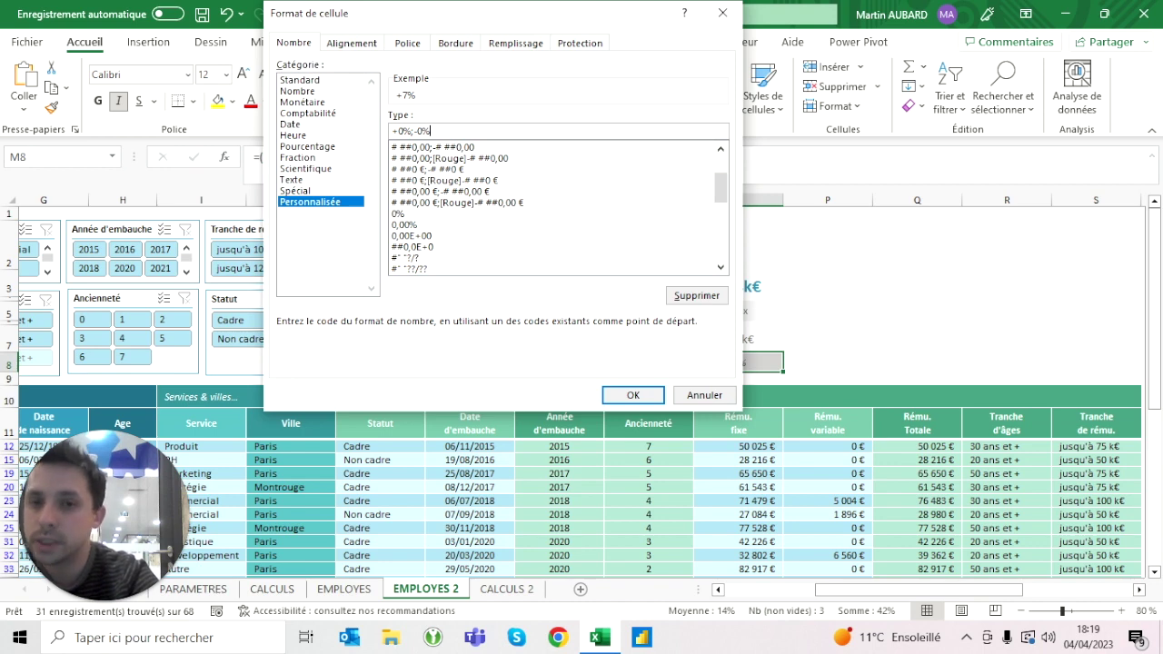
pyautogui.click(633, 395)
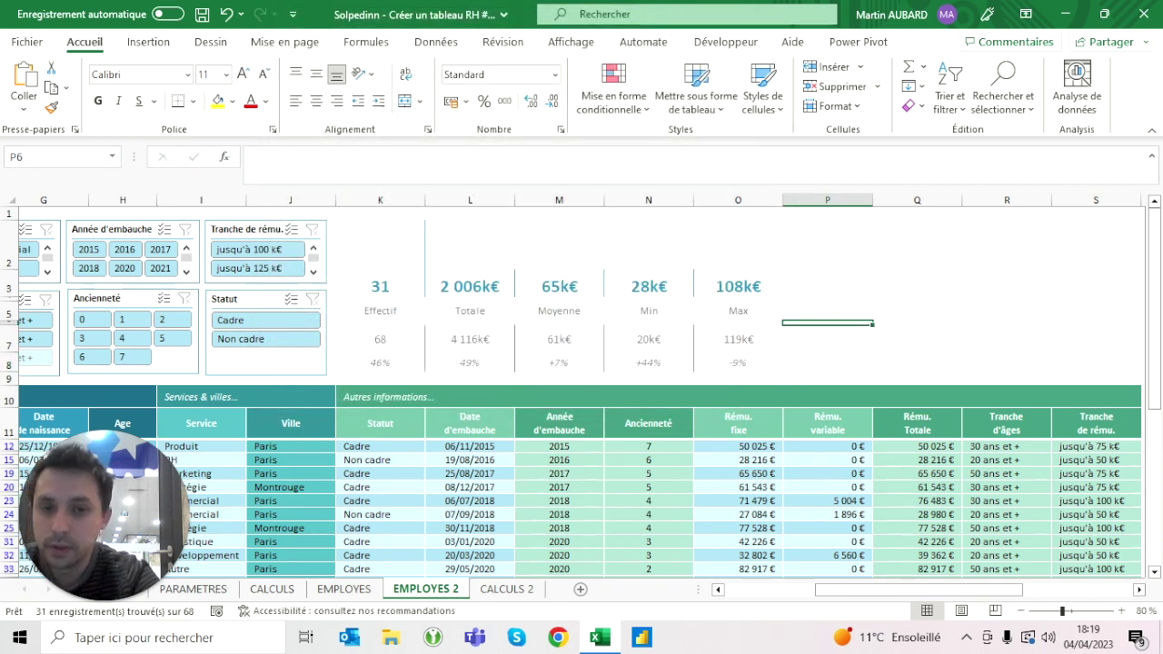
pyautogui.click(559, 362)
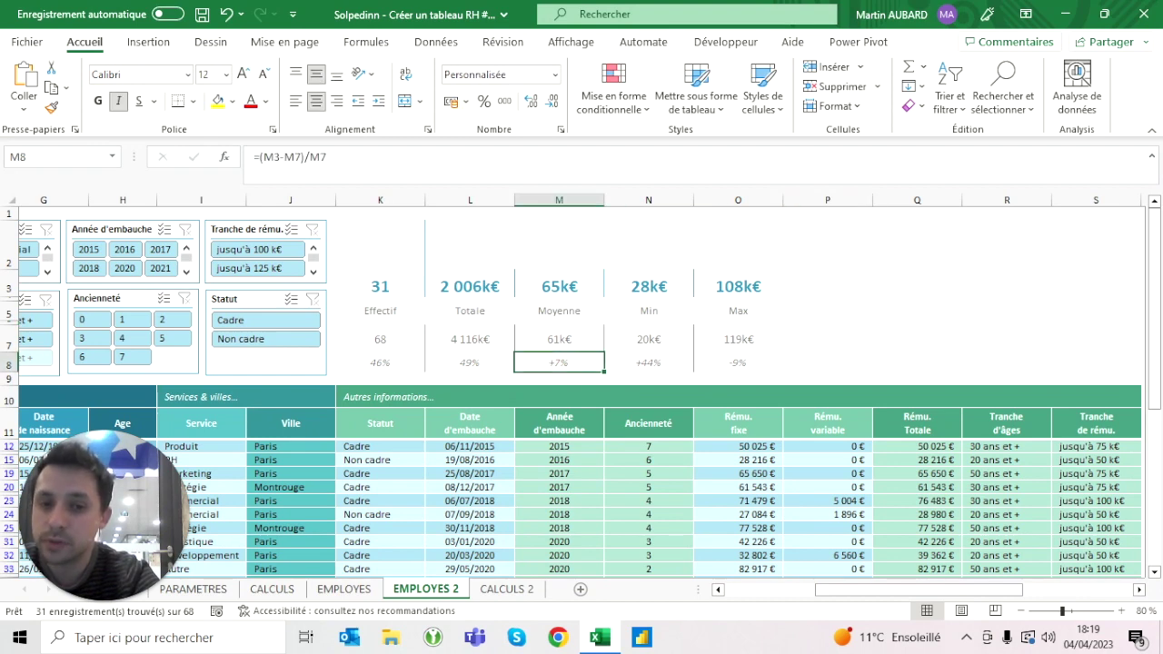
pyautogui.click(647, 363)
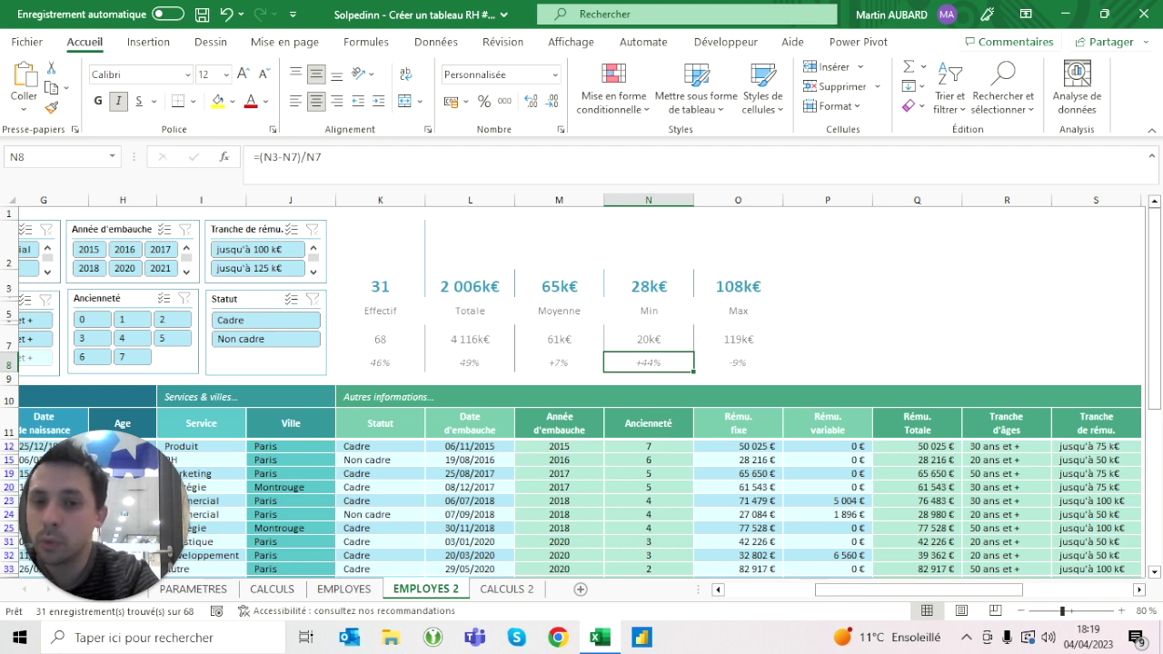
pyautogui.click(558, 286)
pyautogui.click(559, 363)
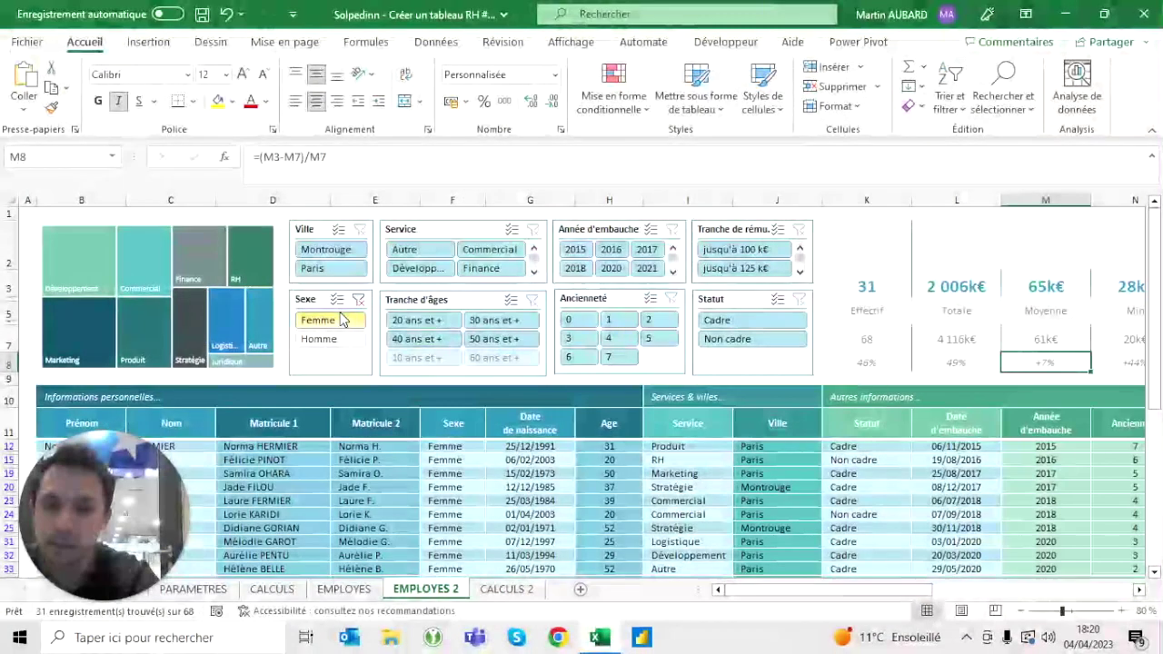
# Clear the Sexe filter, try Ancienneté values 7, 0, 1, 2 and 3, then clear it.
pyautogui.click(358, 299)
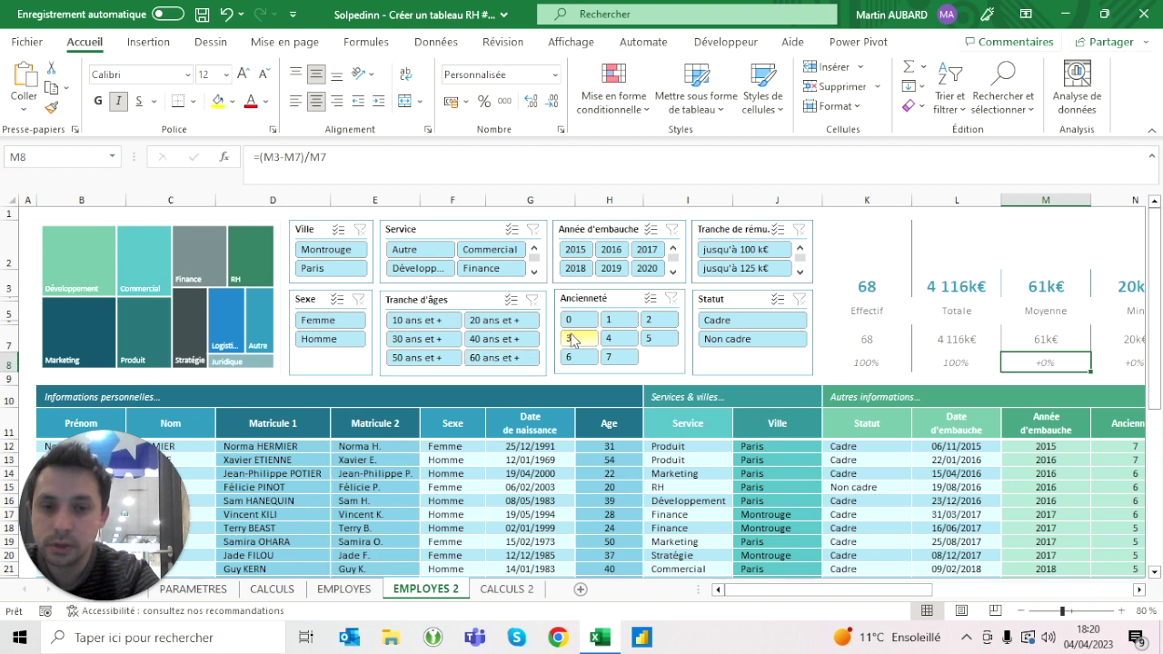
pyautogui.click(616, 357)
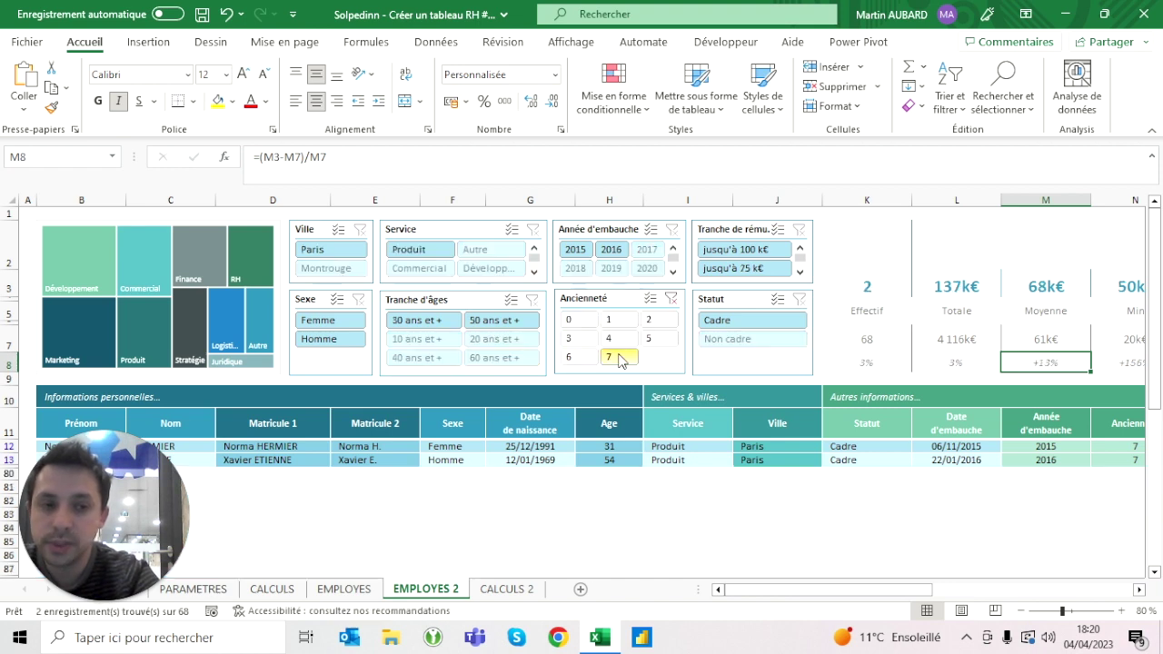
pyautogui.hscroll(3, 618, 357)
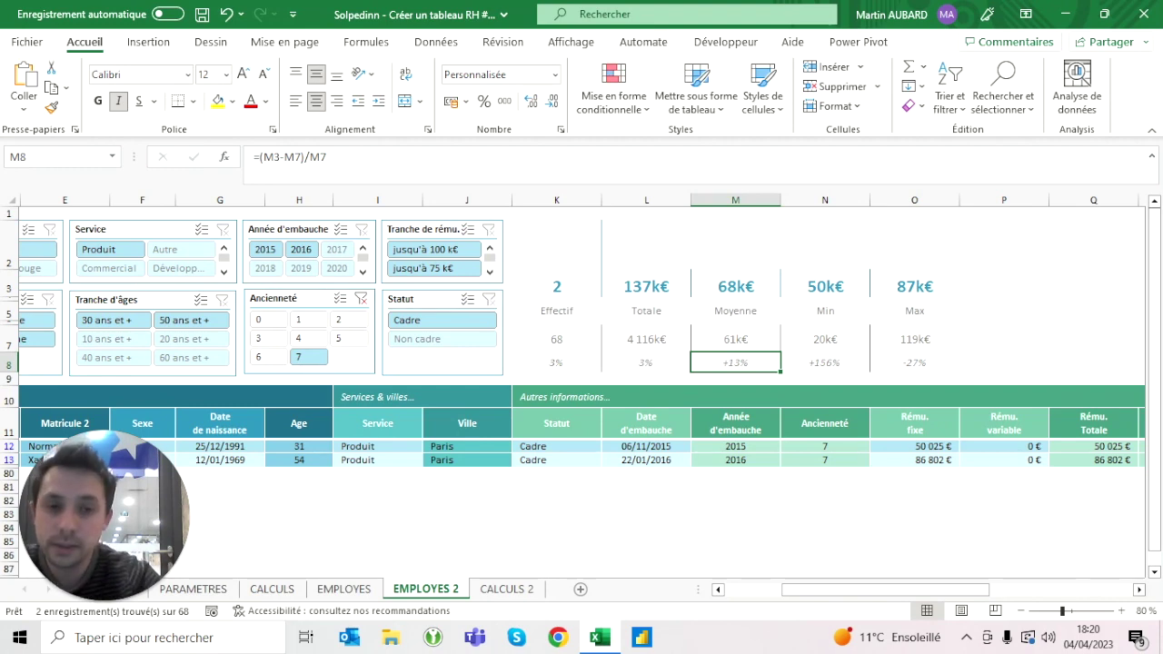
pyautogui.click(275, 325)
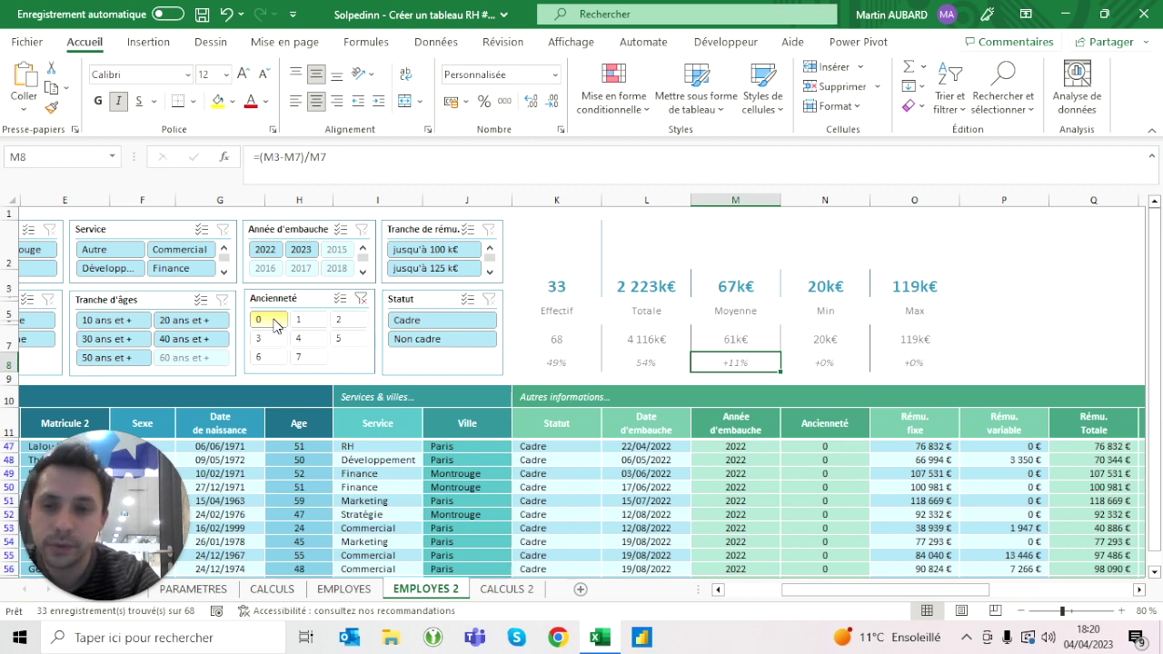
pyautogui.click(309, 320)
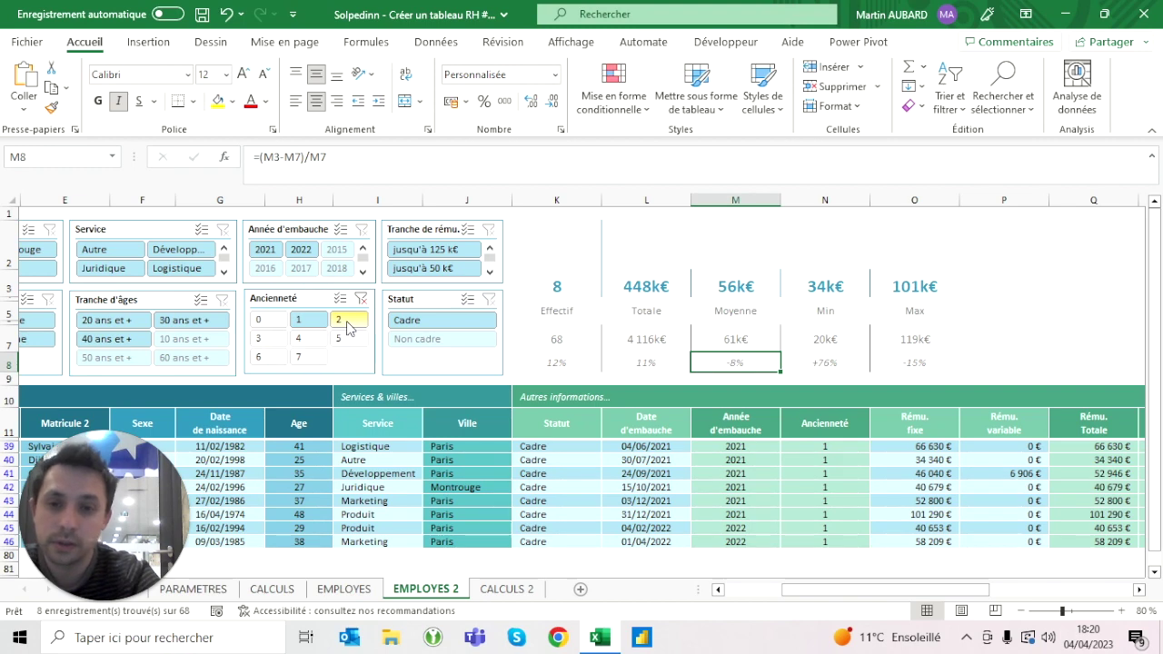
pyautogui.click(346, 327)
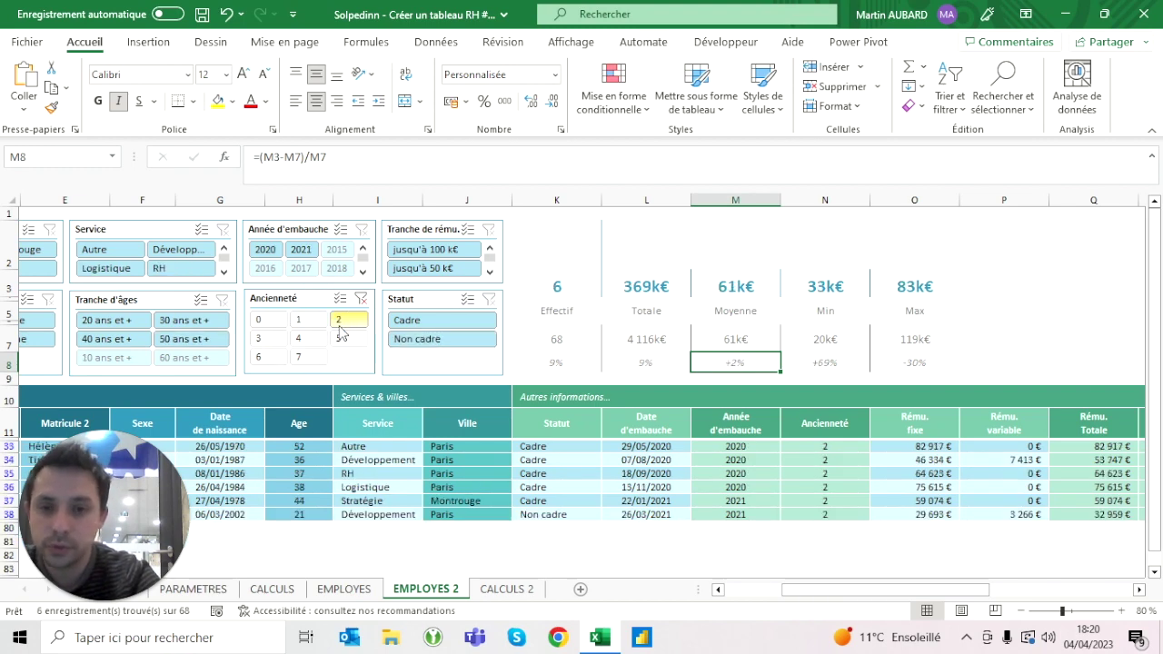
pyautogui.click(273, 339)
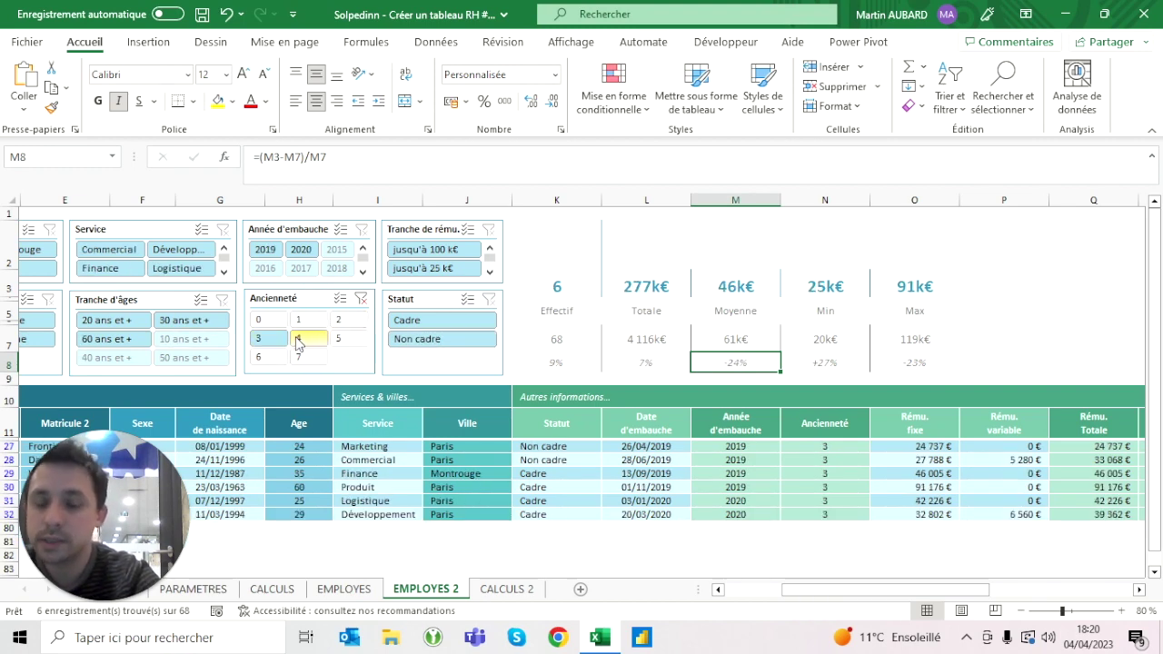
pyautogui.click(360, 300)
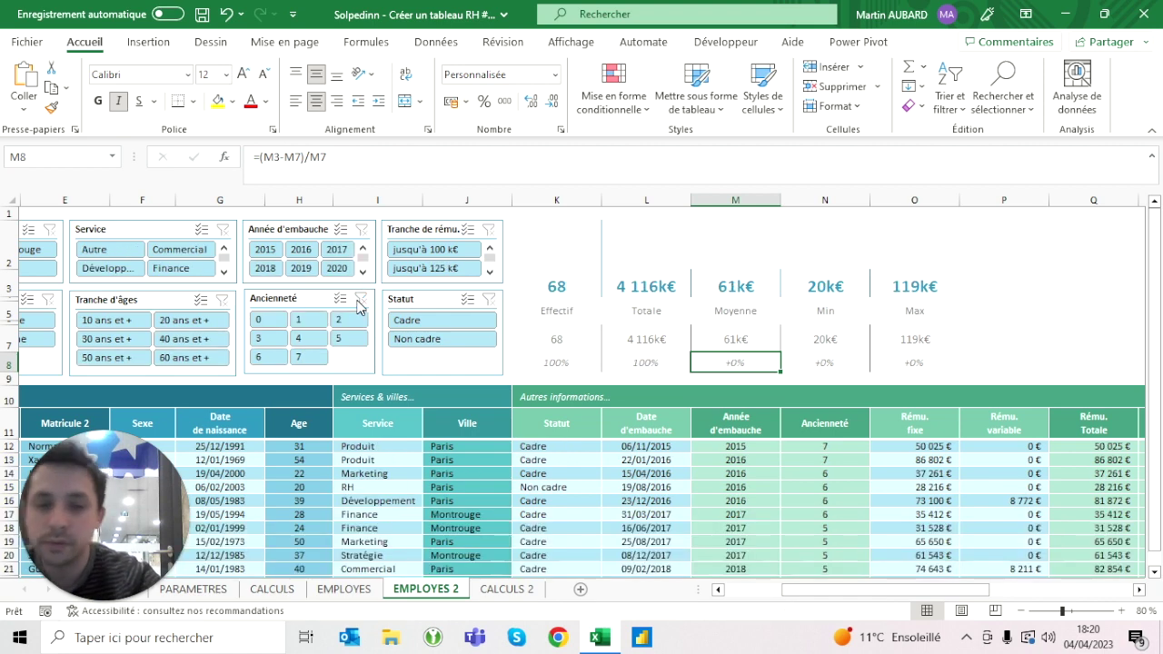
# Try Cadre/Non cadre and Finance/Commercial filters, clear both, and select K2.
pyautogui.click(424, 325)
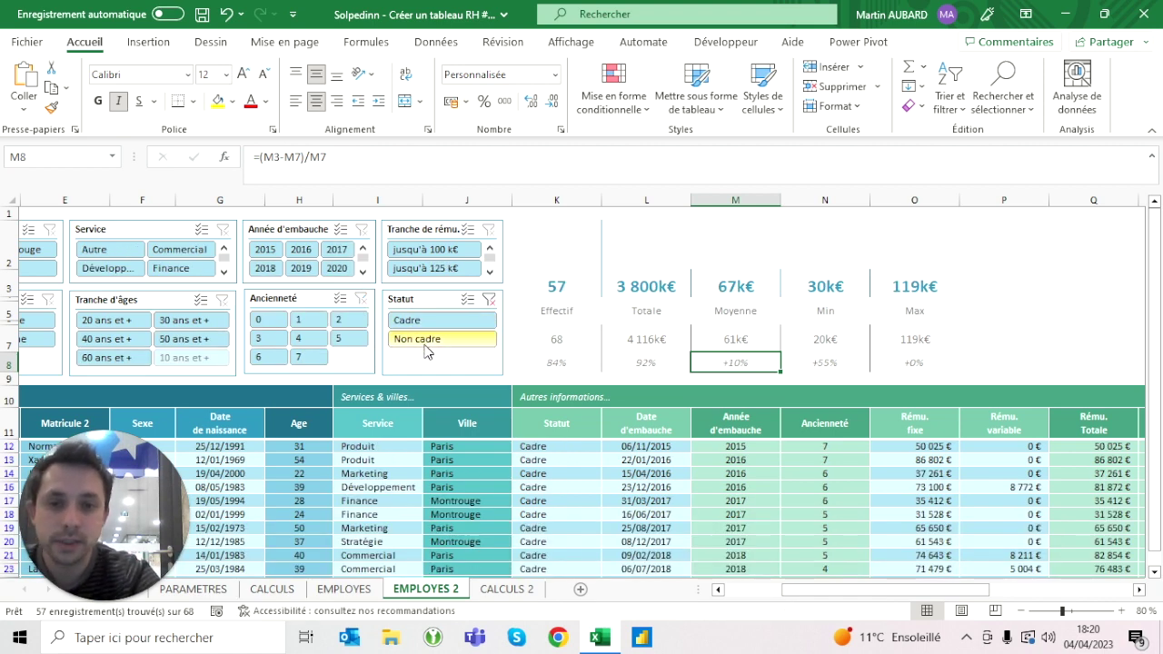
pyautogui.click(427, 341)
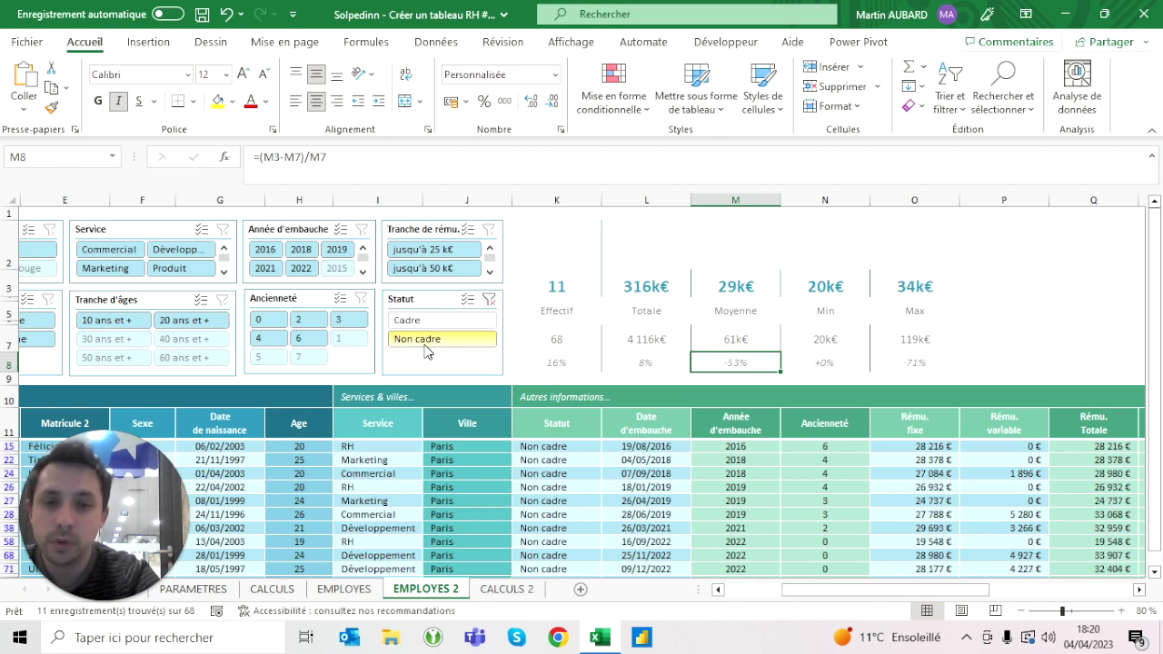
pyautogui.click(488, 300)
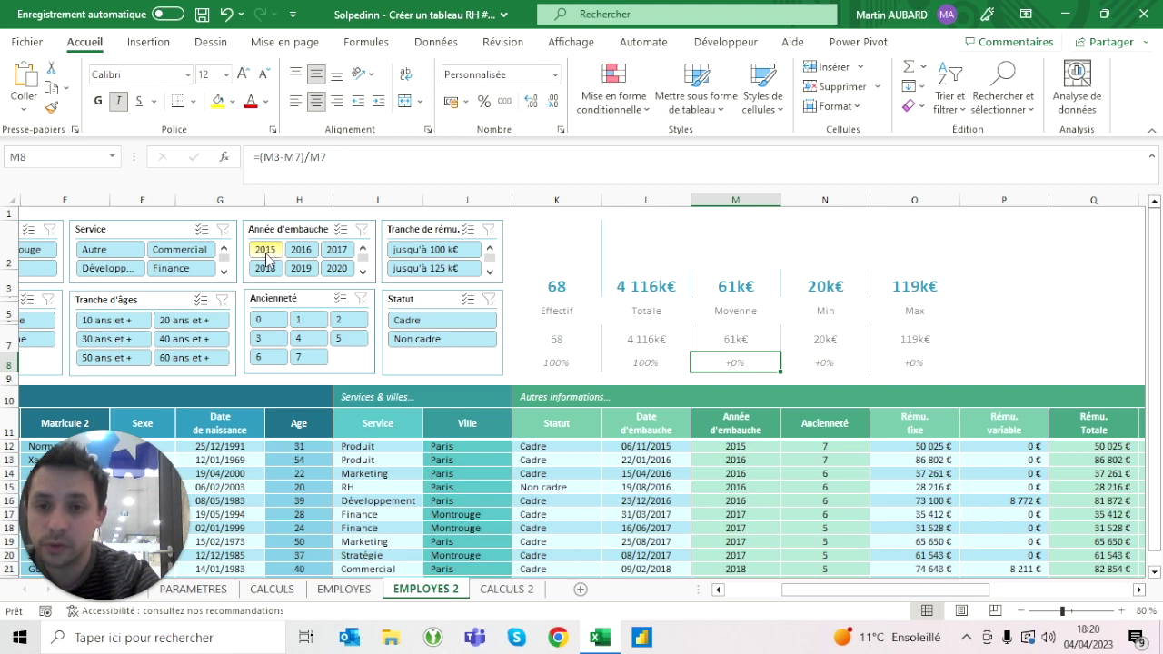
pyautogui.click(182, 268)
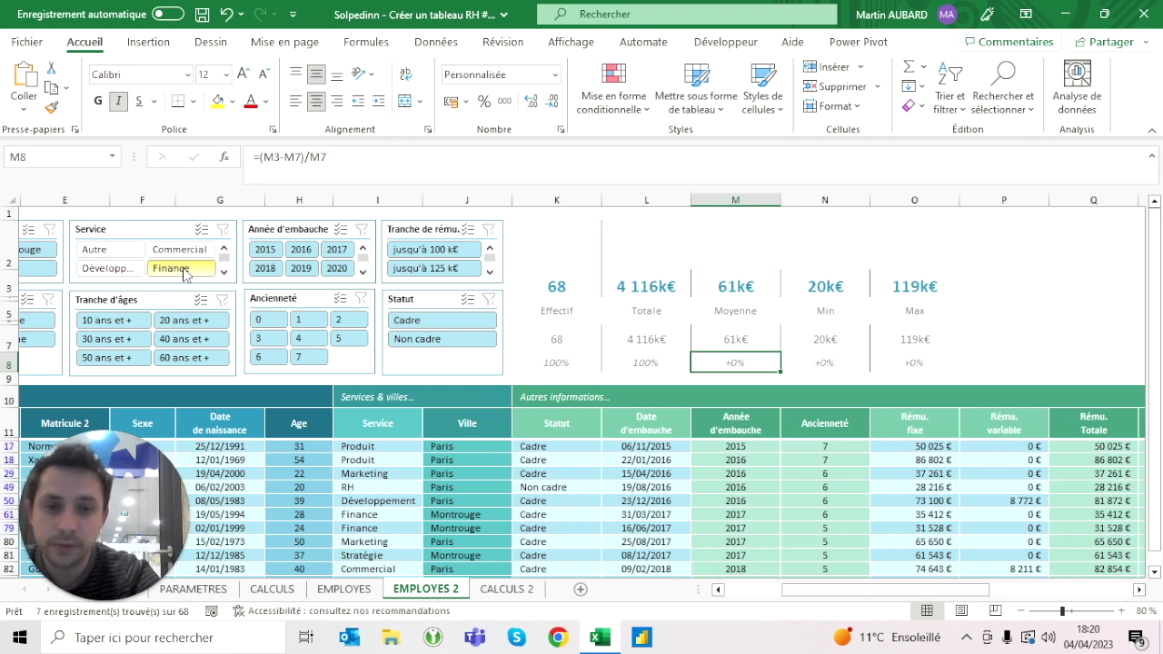
pyautogui.click(183, 253)
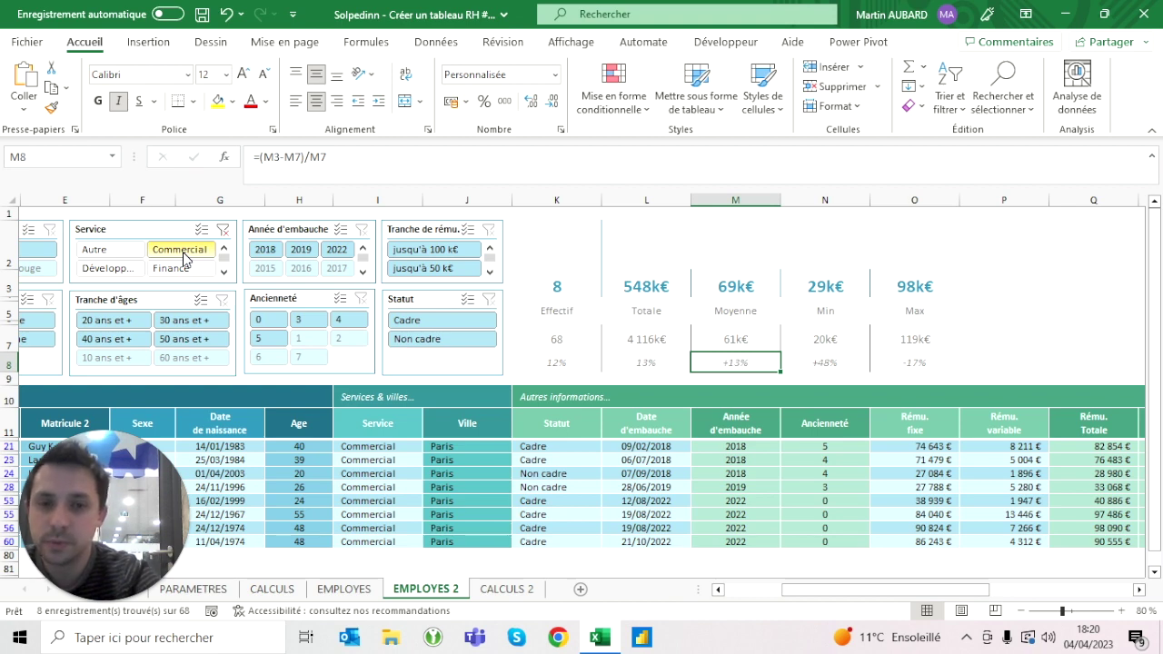
pyautogui.click(223, 230)
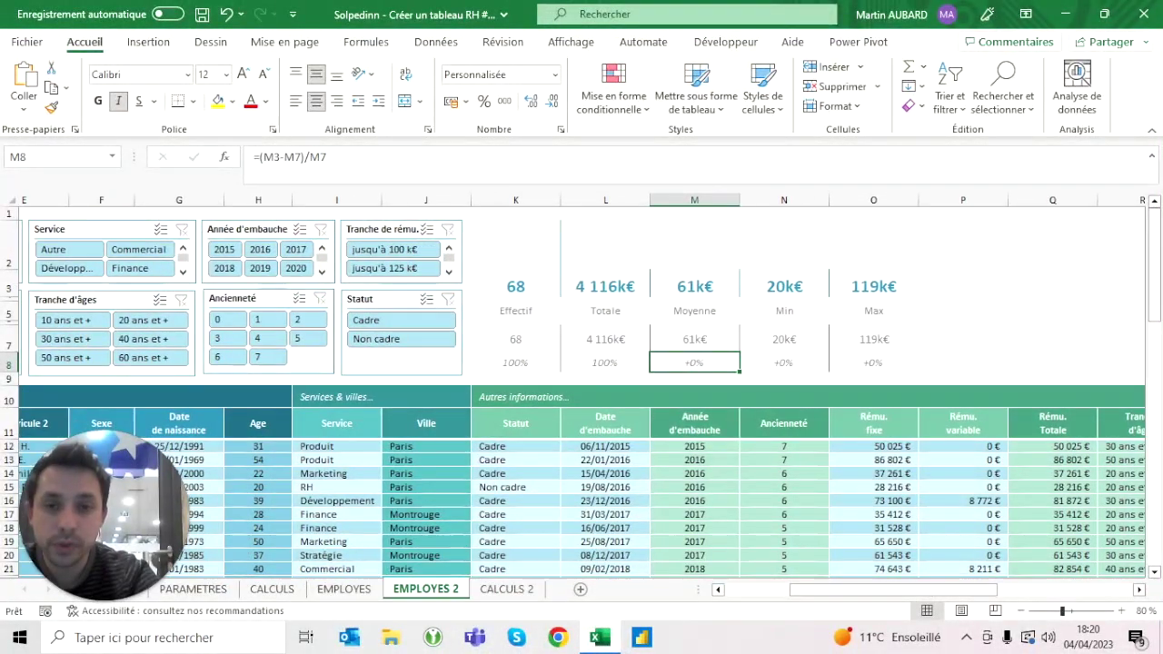
pyautogui.click(515, 245)
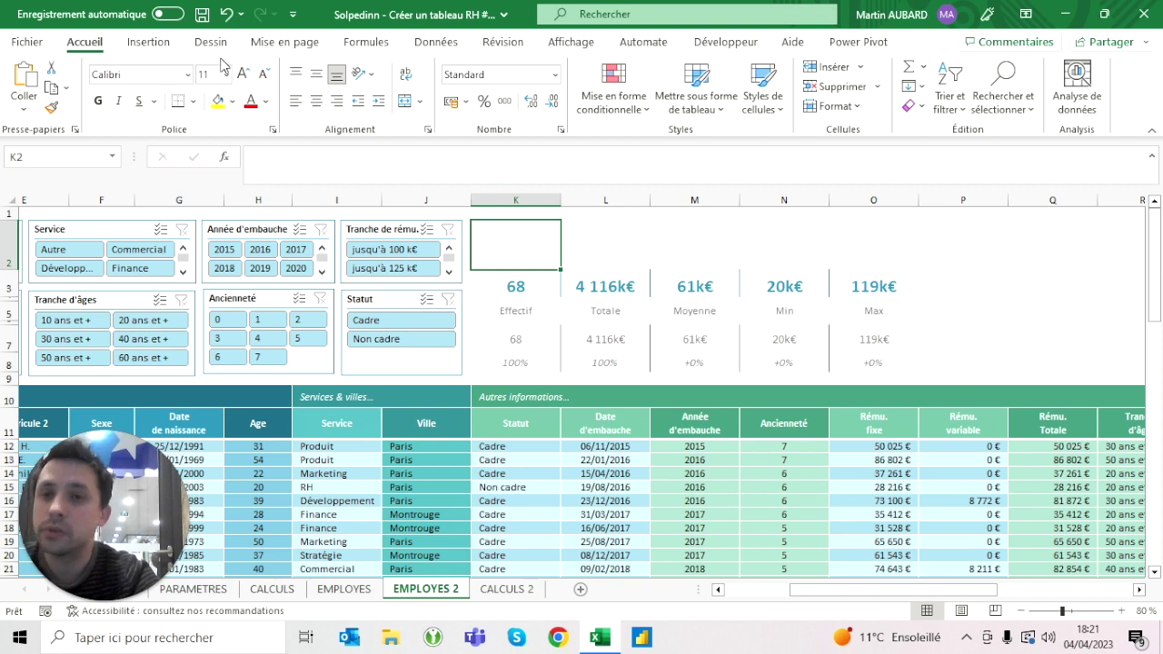
pyautogui.click(149, 43)
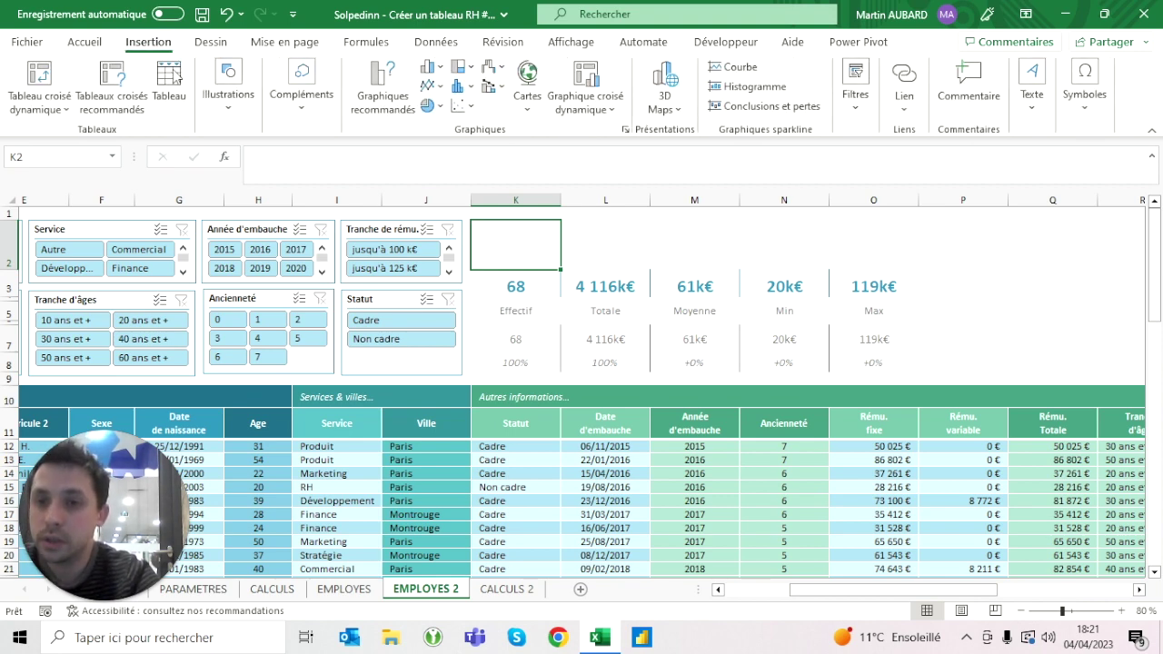
# Insert a people icon ('personnes') and a wallet icon ('argent') from the icon library.
pyautogui.click(202, 86)
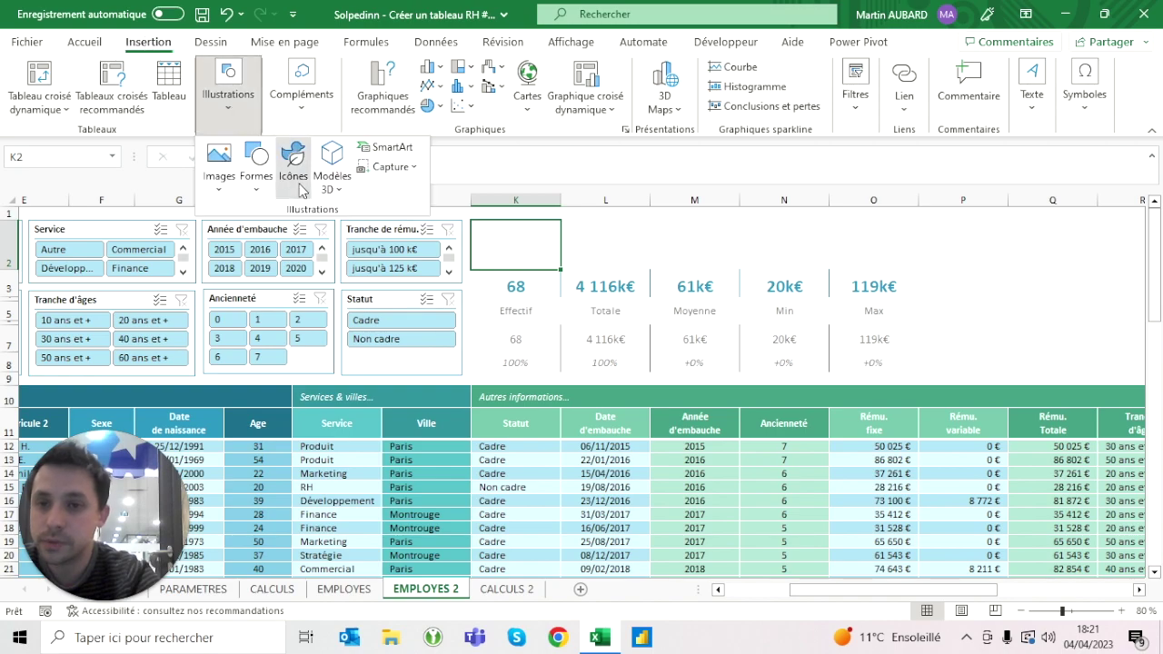
pyautogui.click(300, 188)
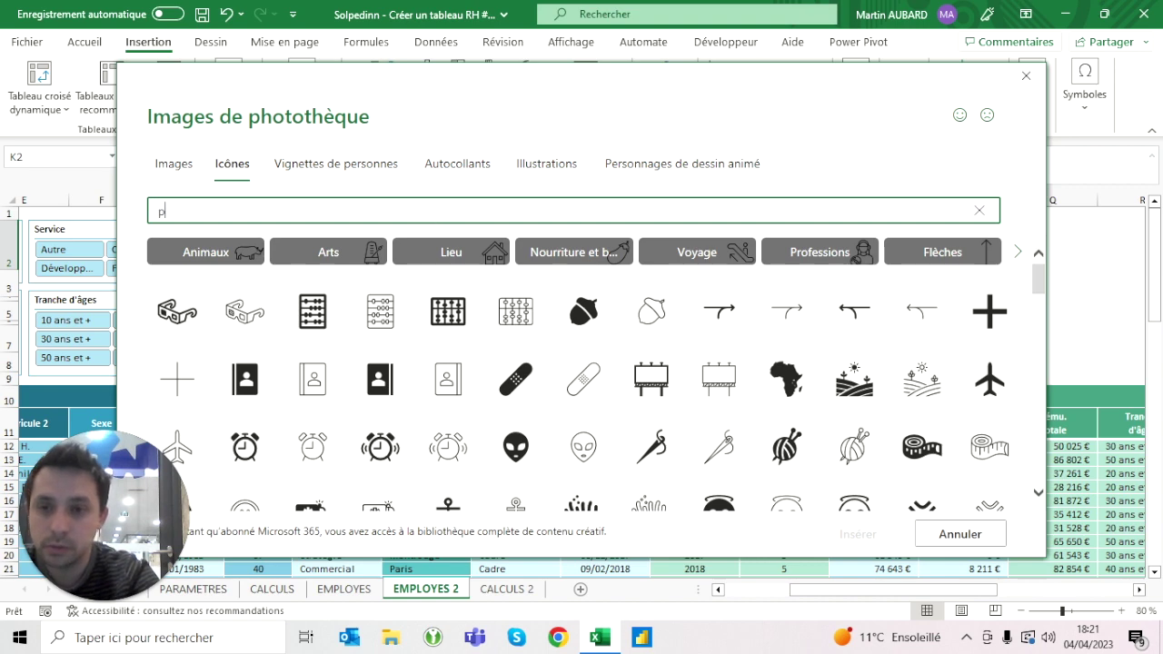
pyautogui.write('personnes')
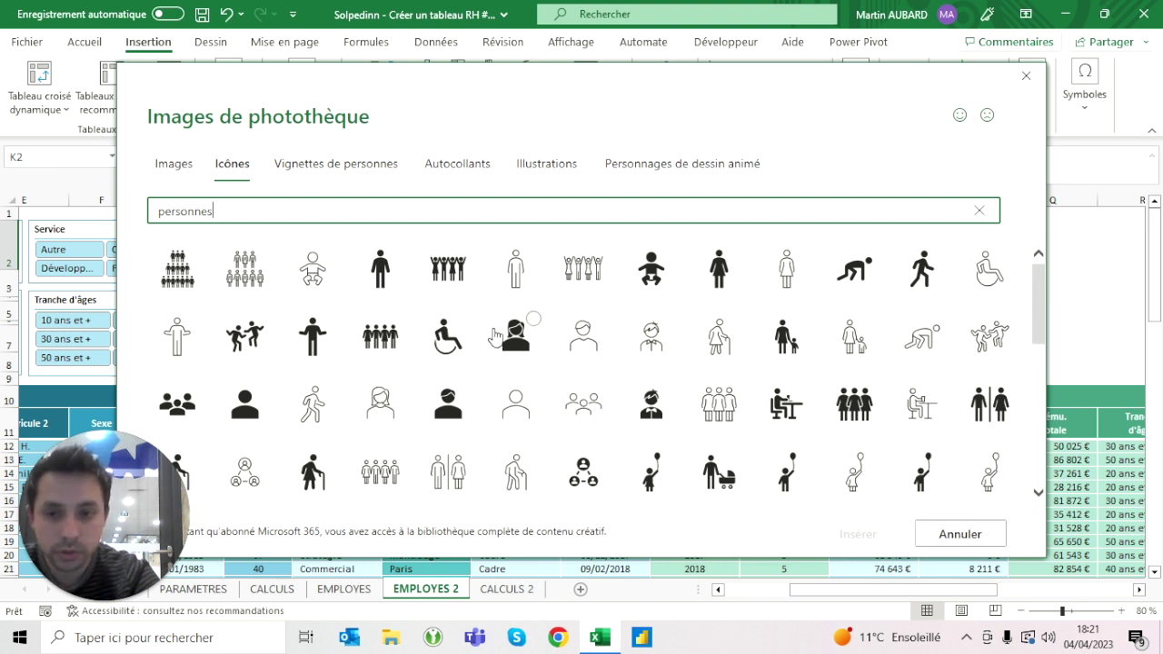
pyautogui.click(183, 411)
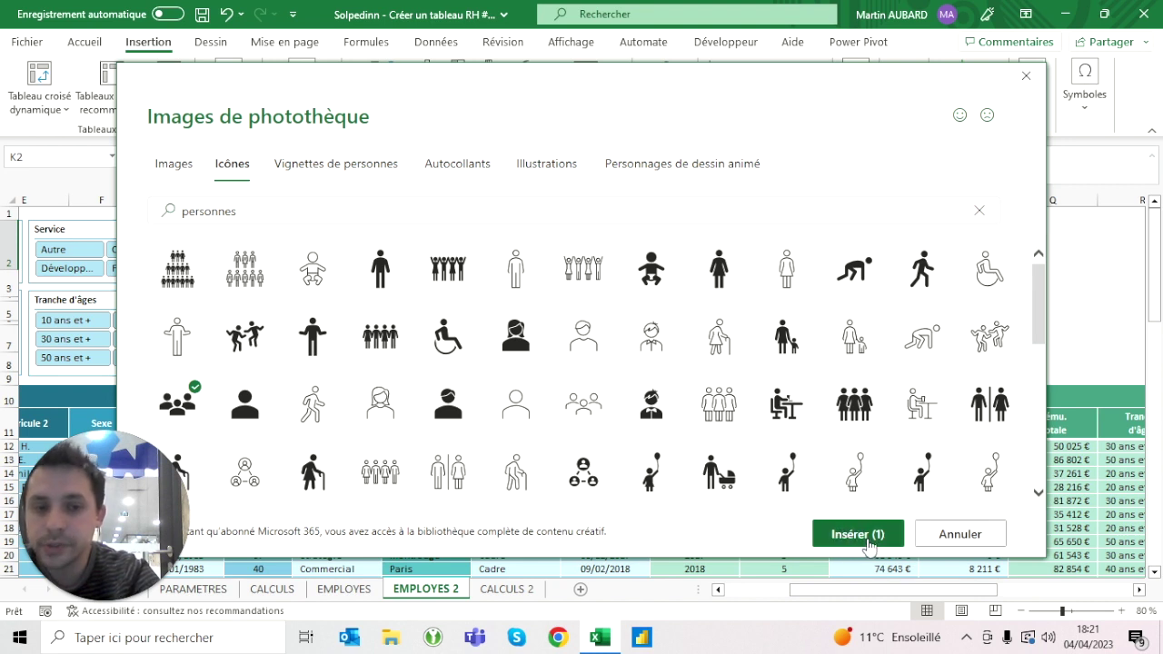
pyautogui.click(173, 211)
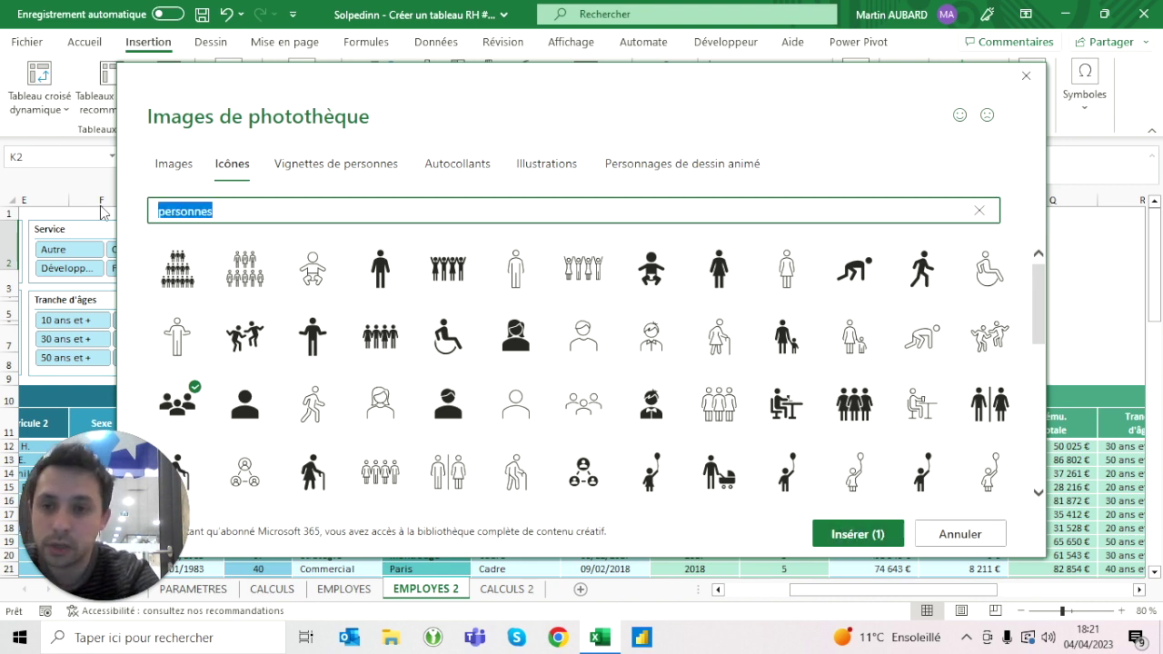
pyautogui.write('argent')
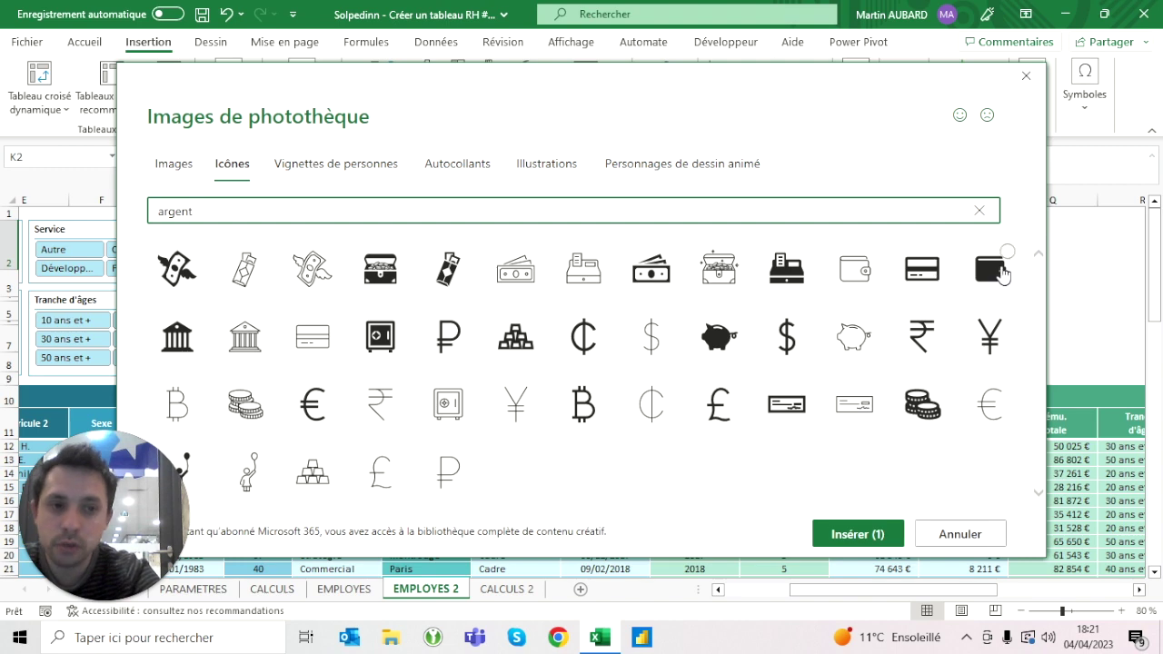
pyautogui.click(990, 271)
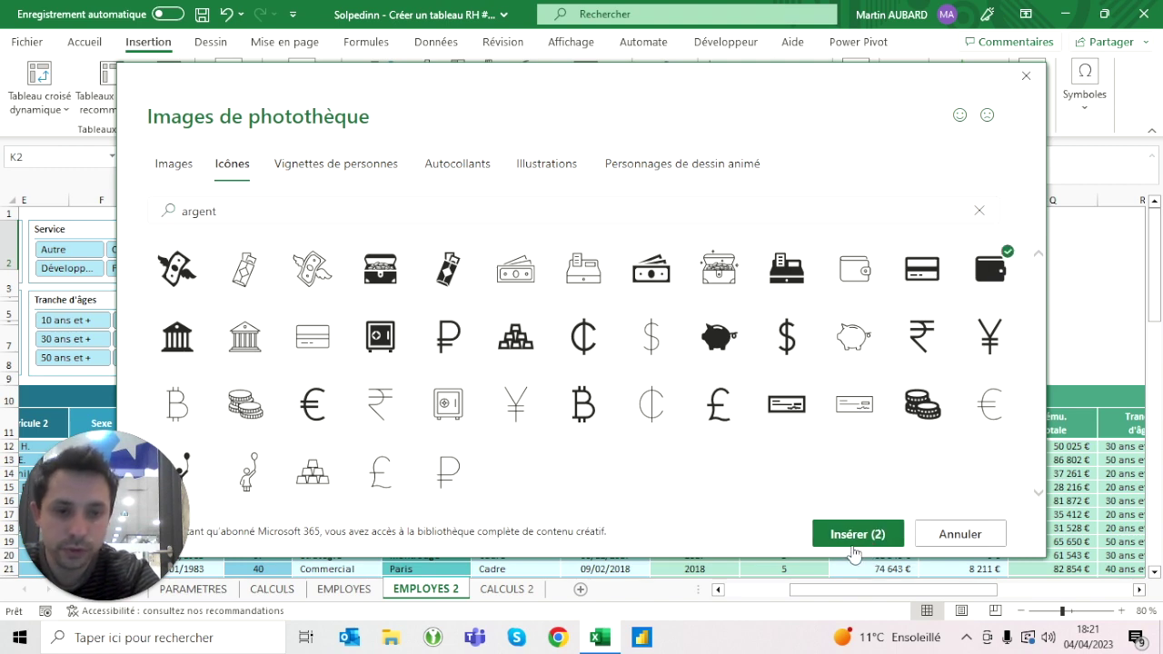
pyautogui.click(856, 539)
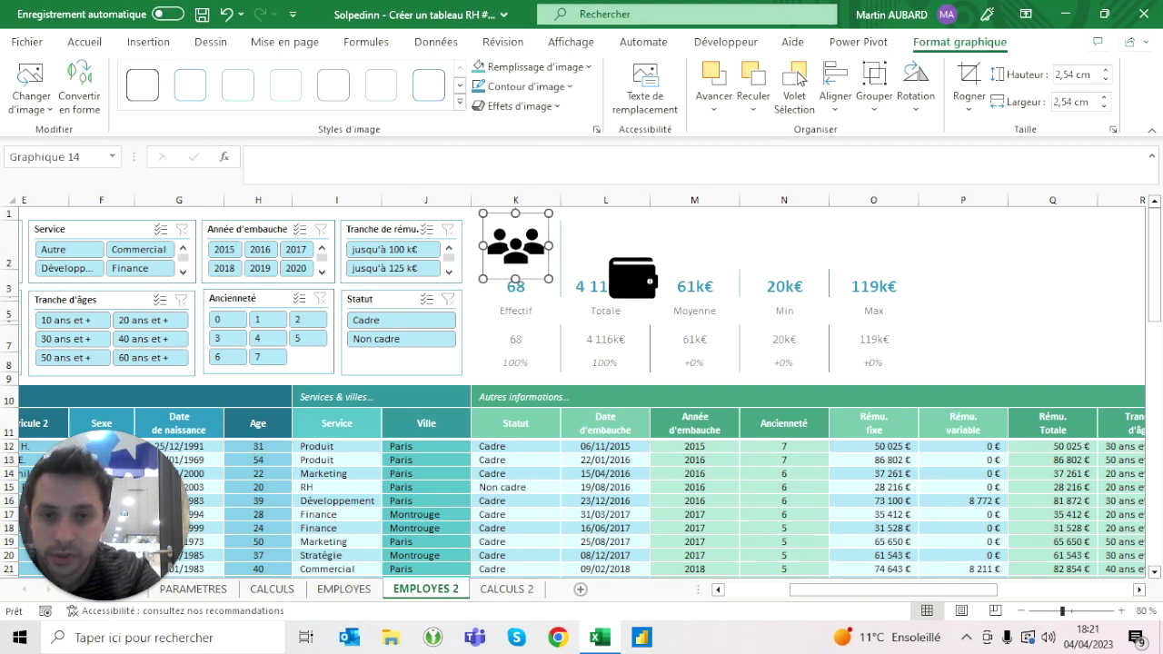
# Resize both icons to 2 cm and fill them teal.
pyautogui.press('Tab')
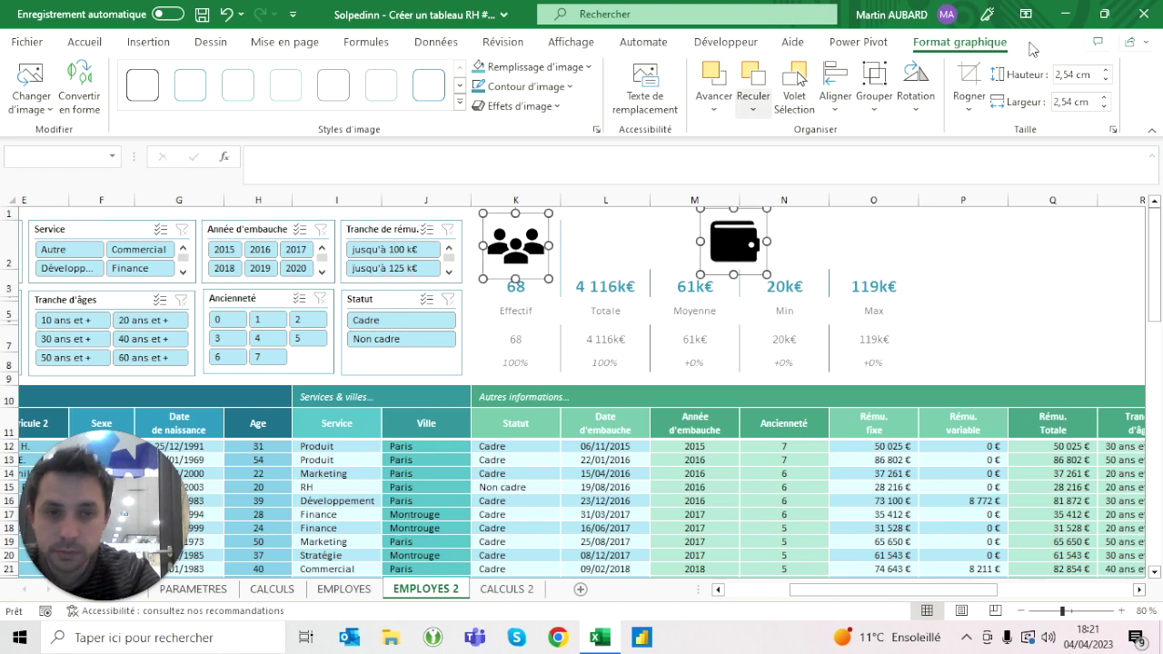
pyautogui.click(1105, 107)
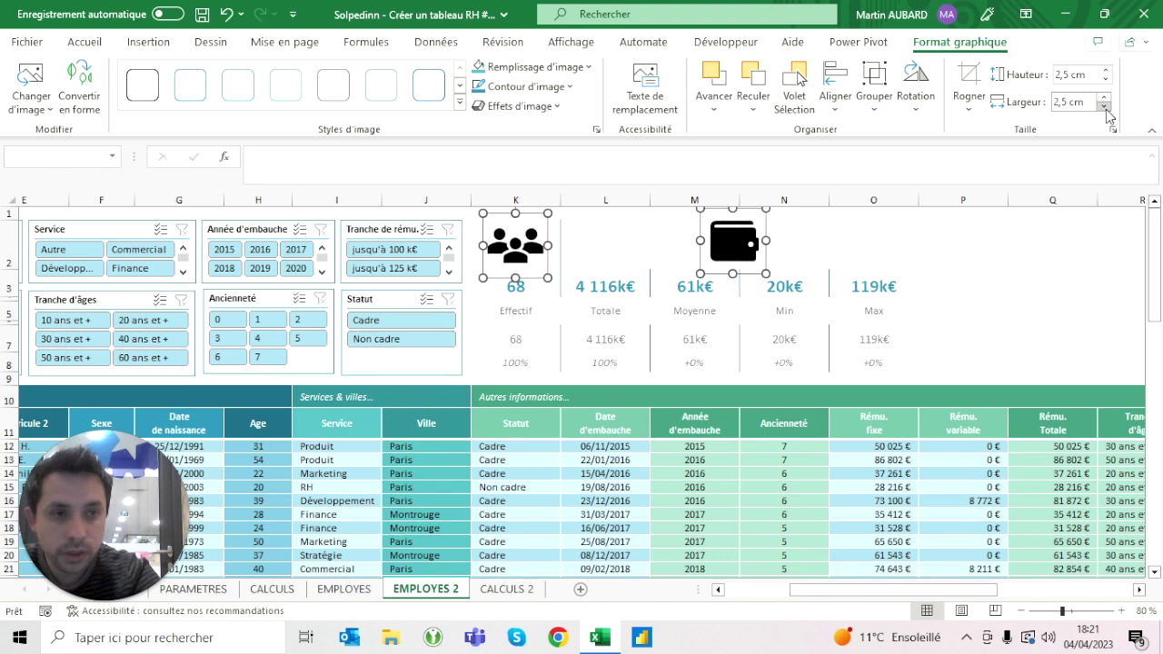
pyautogui.click(1105, 106)
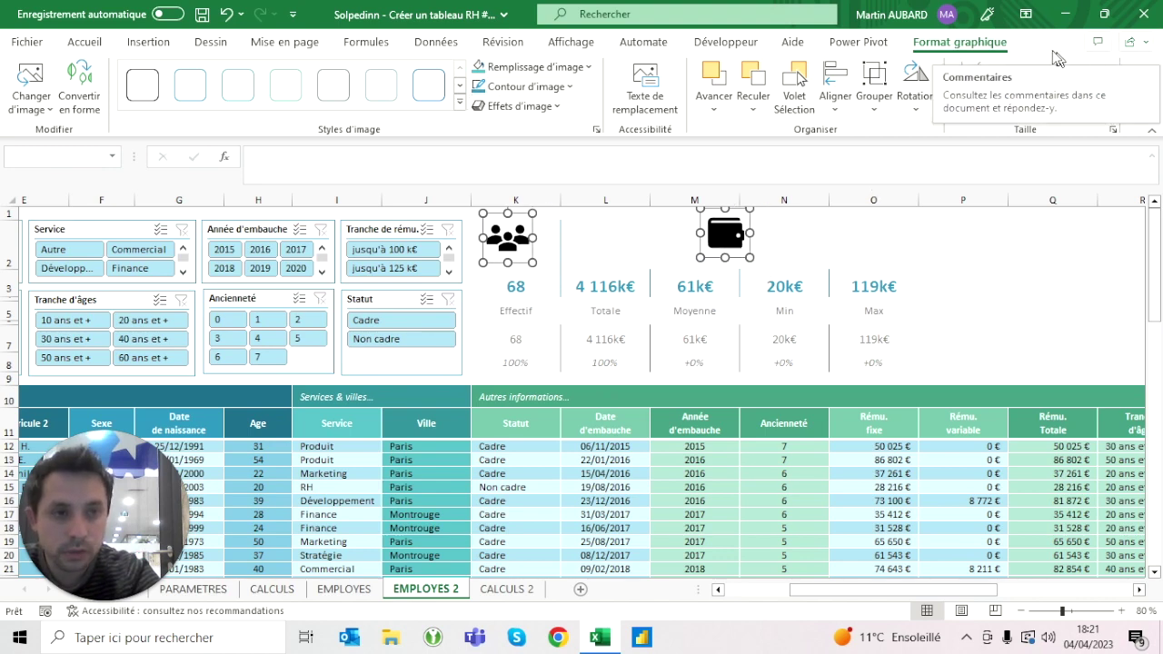
pyautogui.click(1102, 72)
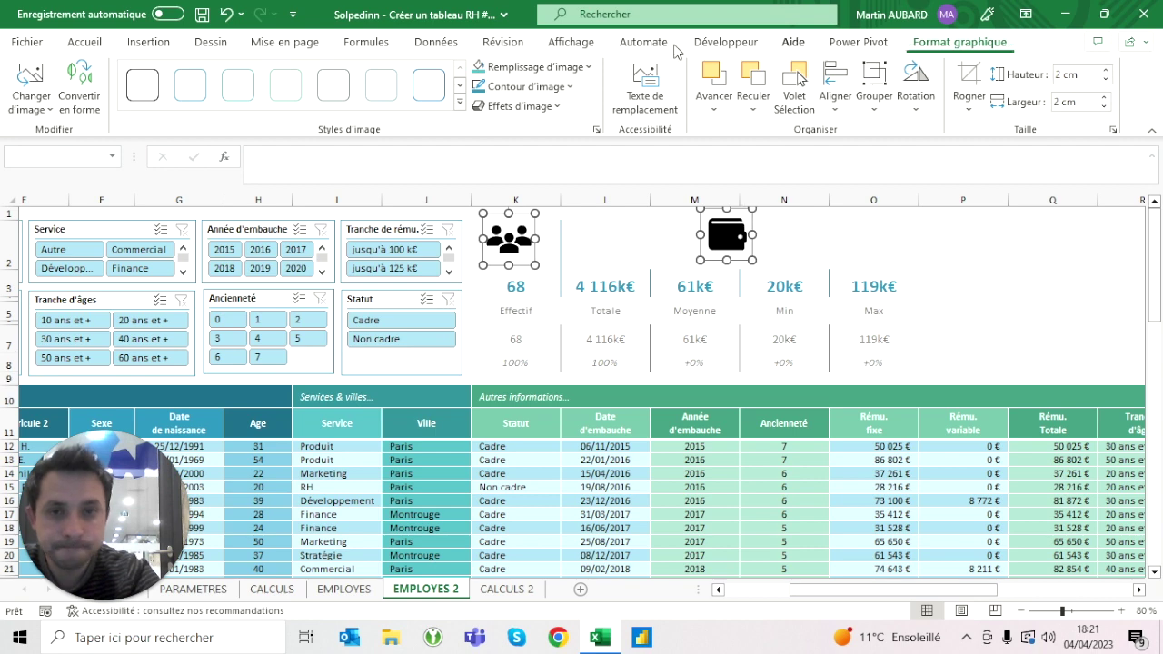
pyautogui.click(511, 72)
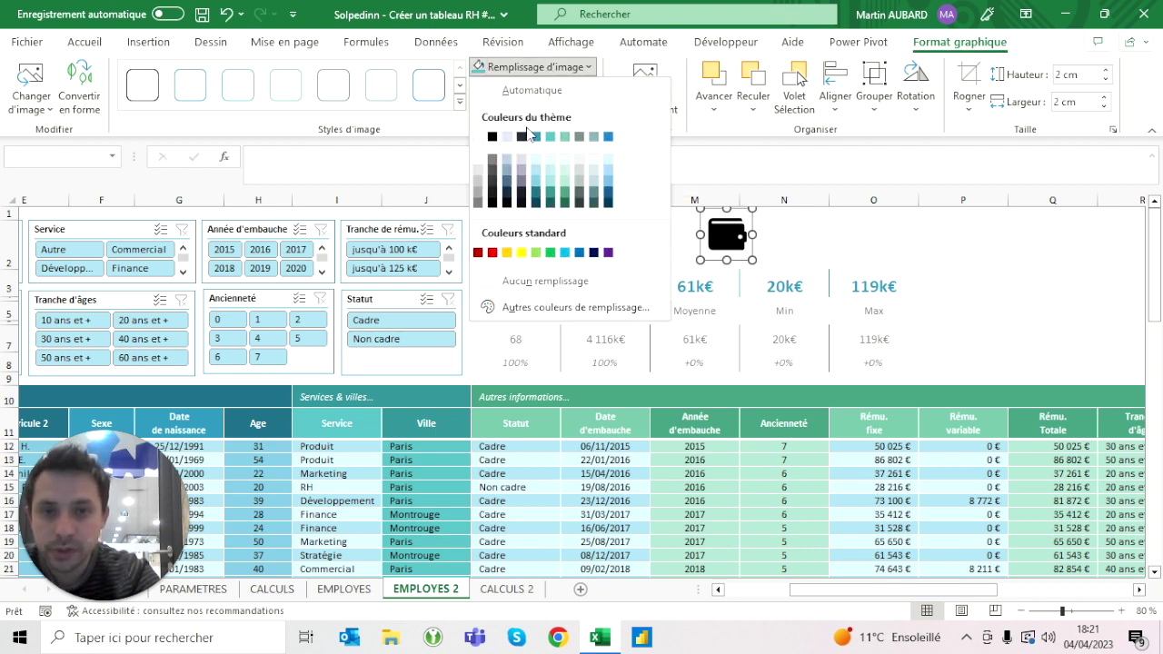
pyautogui.click(536, 137)
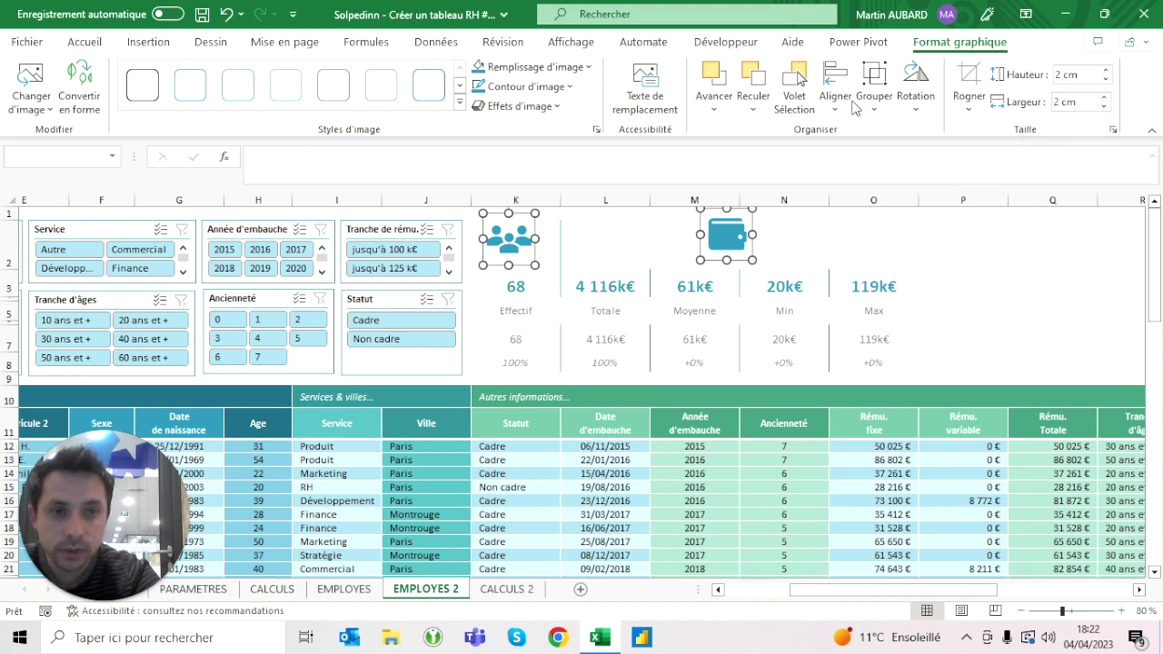
# Top-align the icons and nudge them above the Effectif and Moyenne cards.
pyautogui.click(849, 106)
pyautogui.click(850, 207)
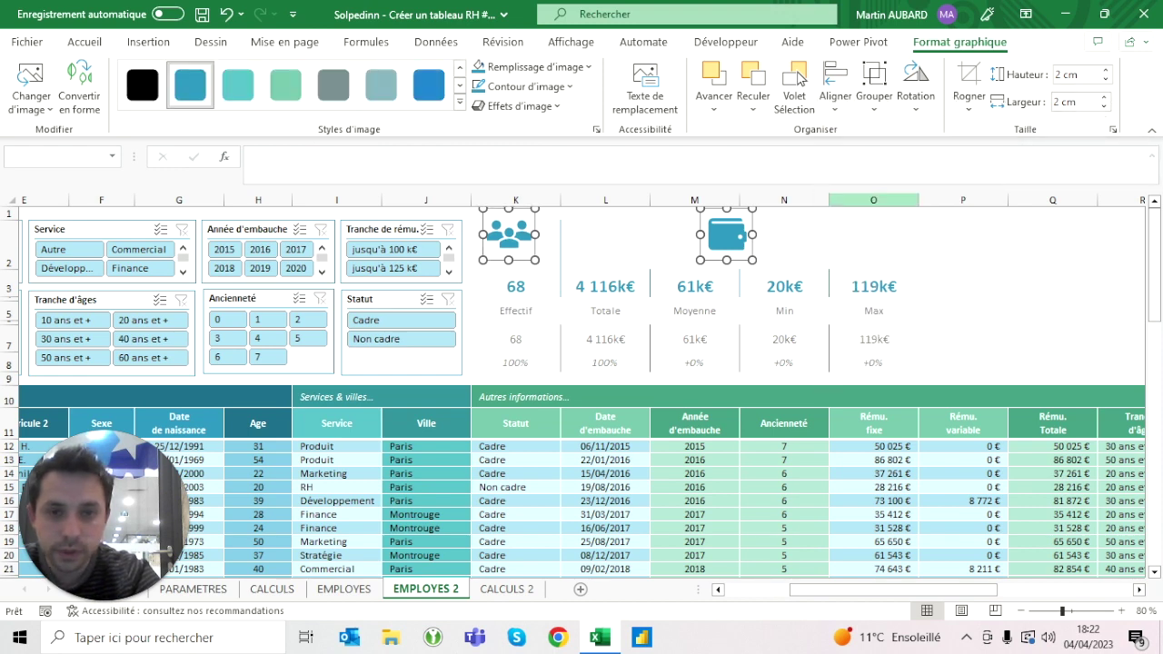
pyautogui.press('Down')
pyautogui.press('Down')
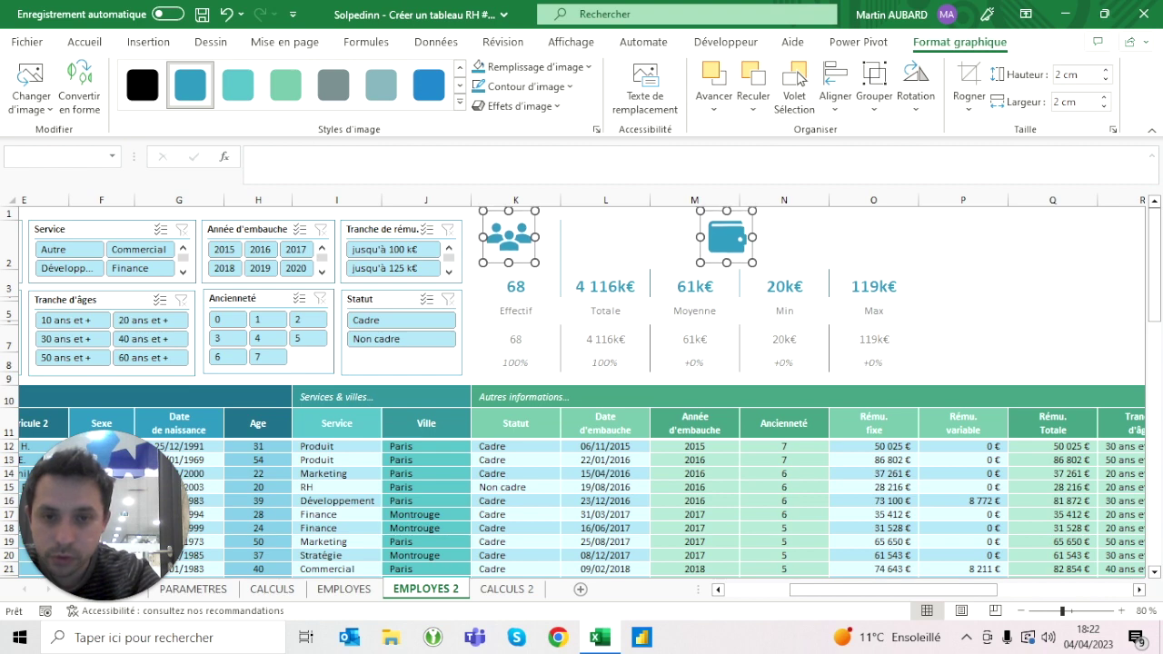
pyautogui.press('Right')
pyautogui.press('Right')
pyautogui.press('Right')
pyautogui.press('Right')
pyautogui.press('Right')
pyautogui.press('Down')
pyautogui.press('Down')
pyautogui.press('Down')
pyautogui.press('Down')
pyautogui.press('Down')
pyautogui.press('Down')
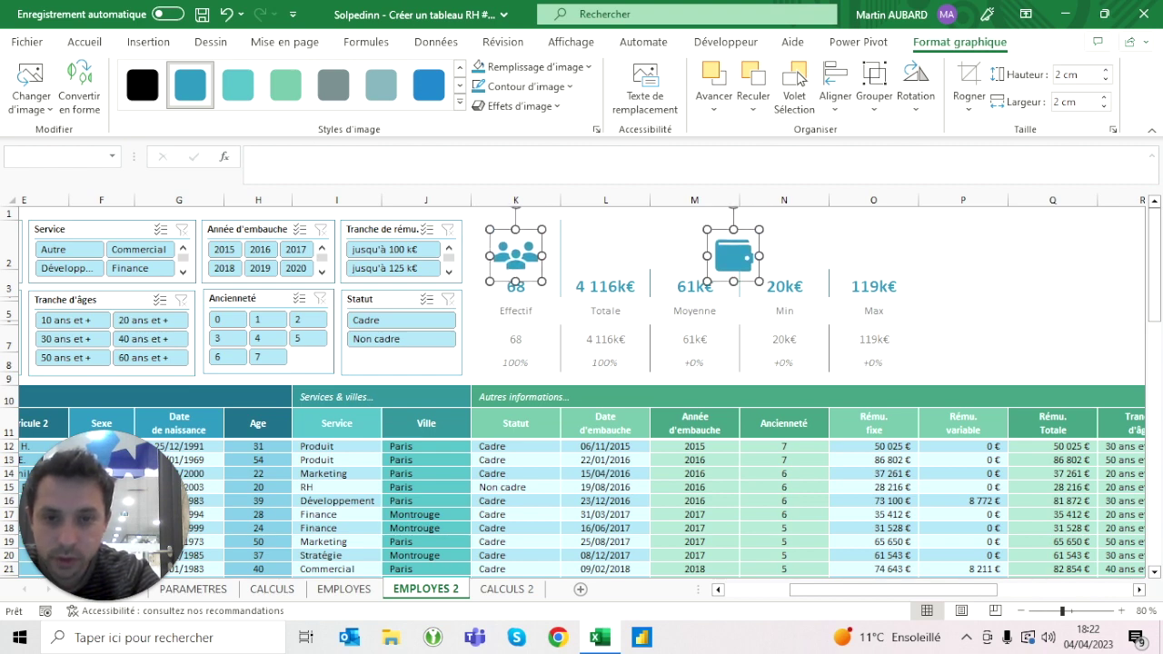
pyautogui.press('Up')
pyautogui.press('Up')
pyautogui.press('Right')
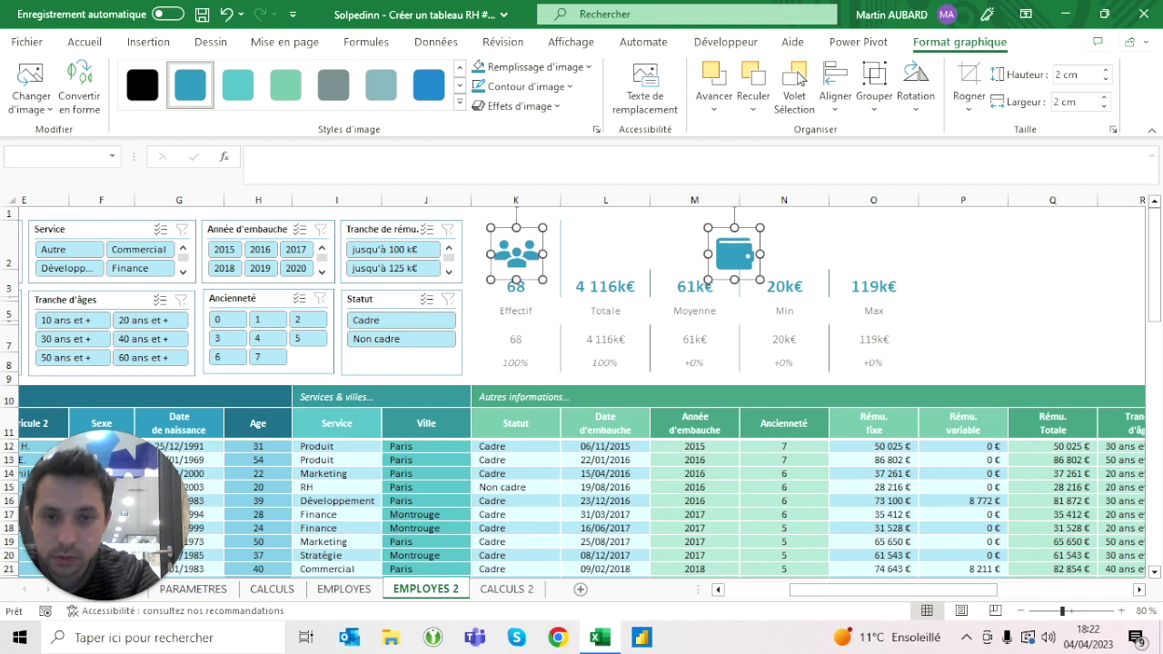
pyautogui.press('Escape')
pyautogui.press('Right')
pyautogui.press('Right')
pyautogui.press('Right')
pyautogui.press('Left')
pyautogui.press('Escape')
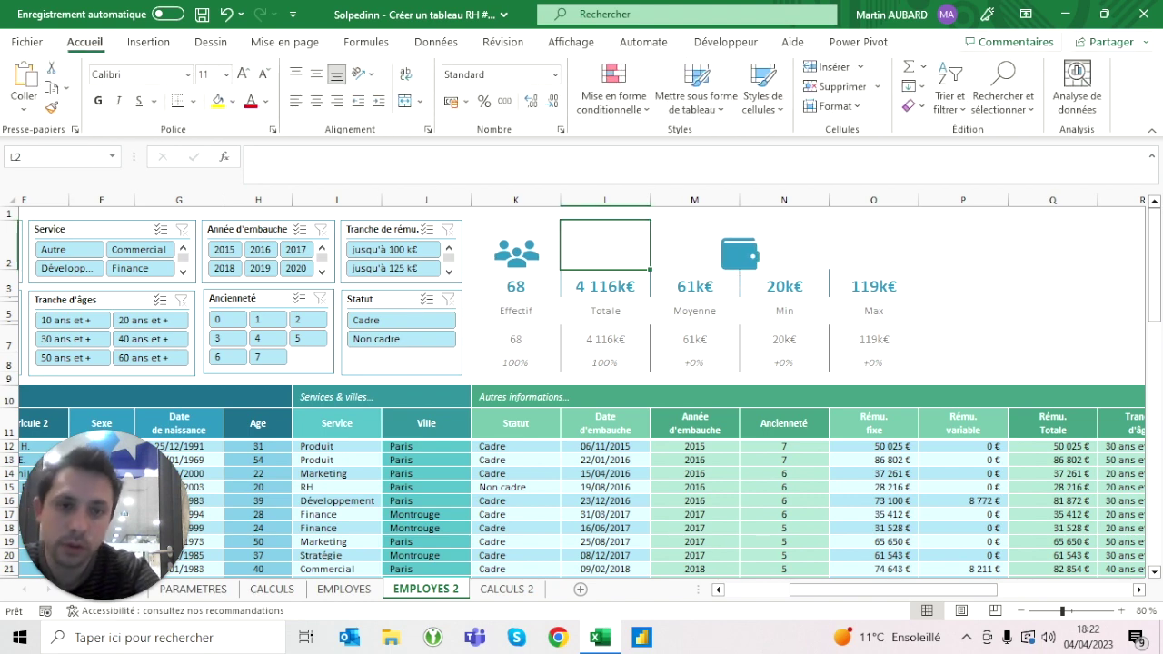
pyautogui.click(516, 255)
pyautogui.keyDown('ctrl'); pyautogui.click(739, 254); pyautogui.keyUp('ctrl')
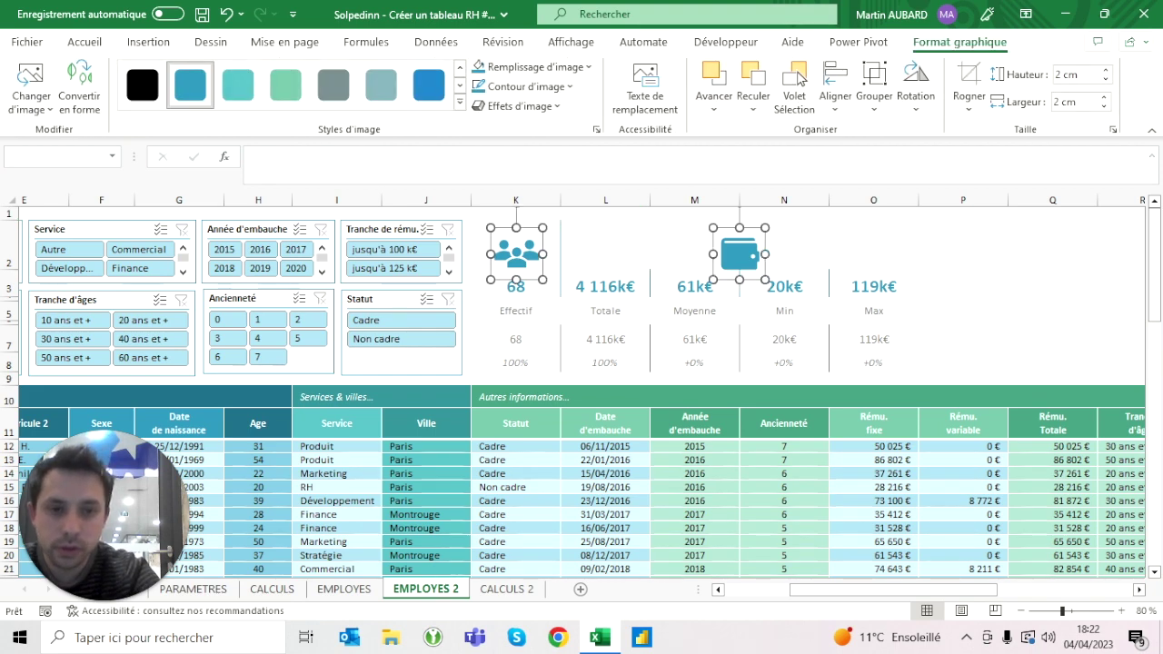
pyautogui.press('Up')
pyautogui.press('Up')
pyautogui.press('Escape')
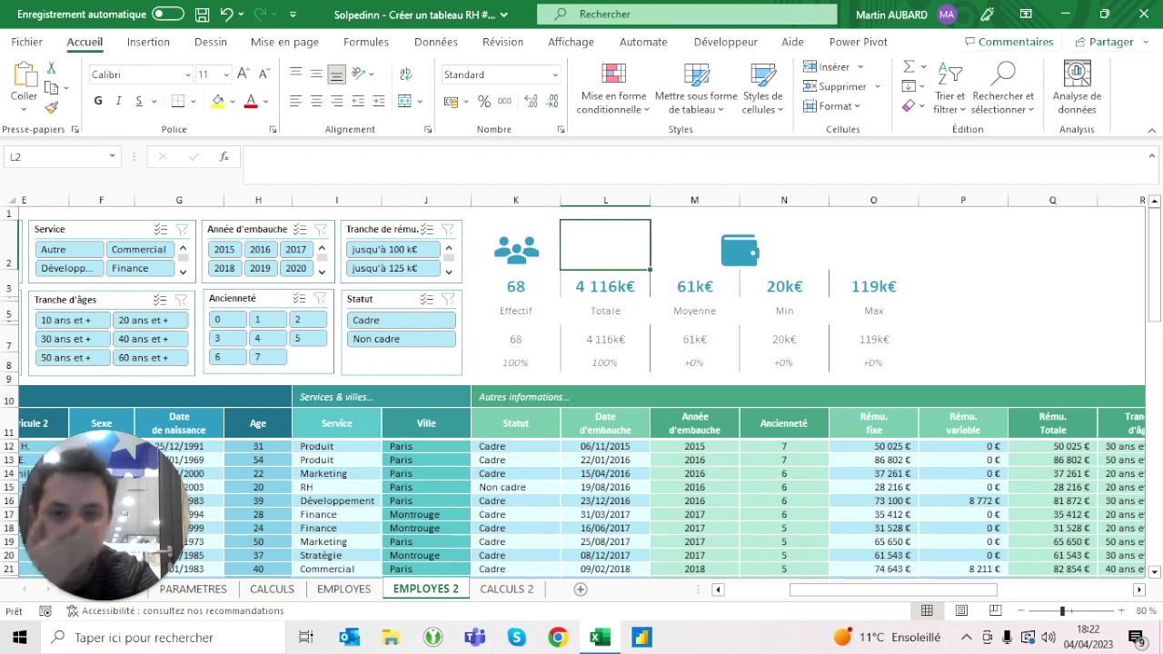
pyautogui.click(963, 283)
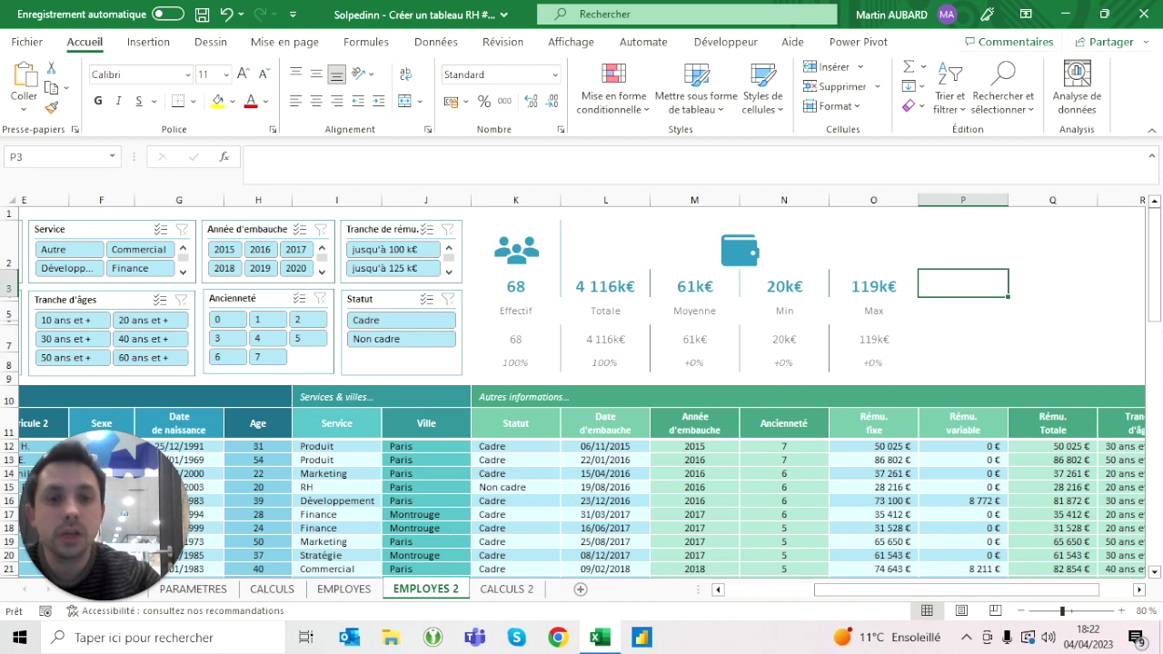
pyautogui.hscroll(-5, 581, 364)
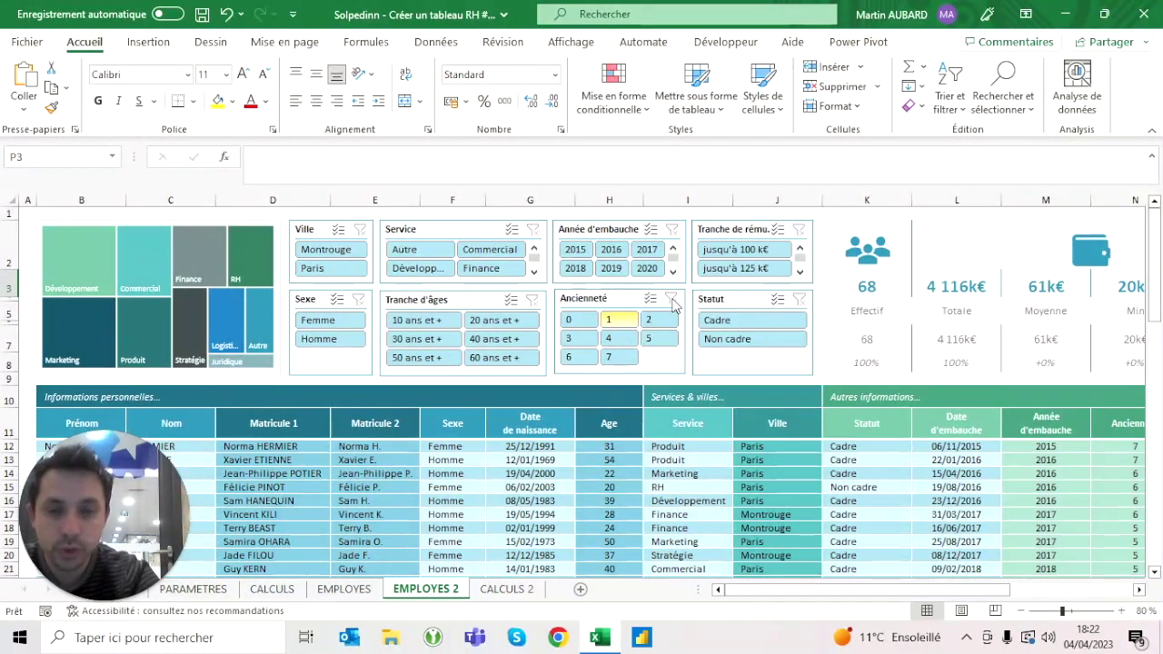
# Set all sheet objects to 'Ne pas déplacer ou dimensionner avec les cellules'.
pyautogui.click(508, 283)
pyautogui.hotkey('ctrl', 'a')
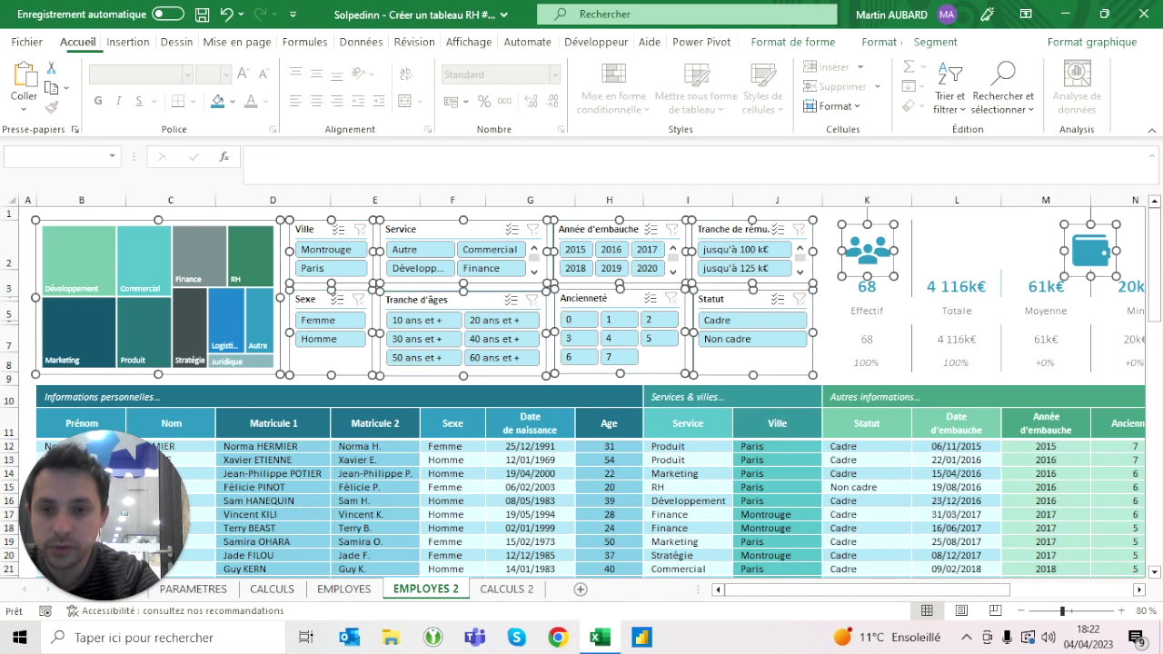
pyautogui.rightClick(465, 225)
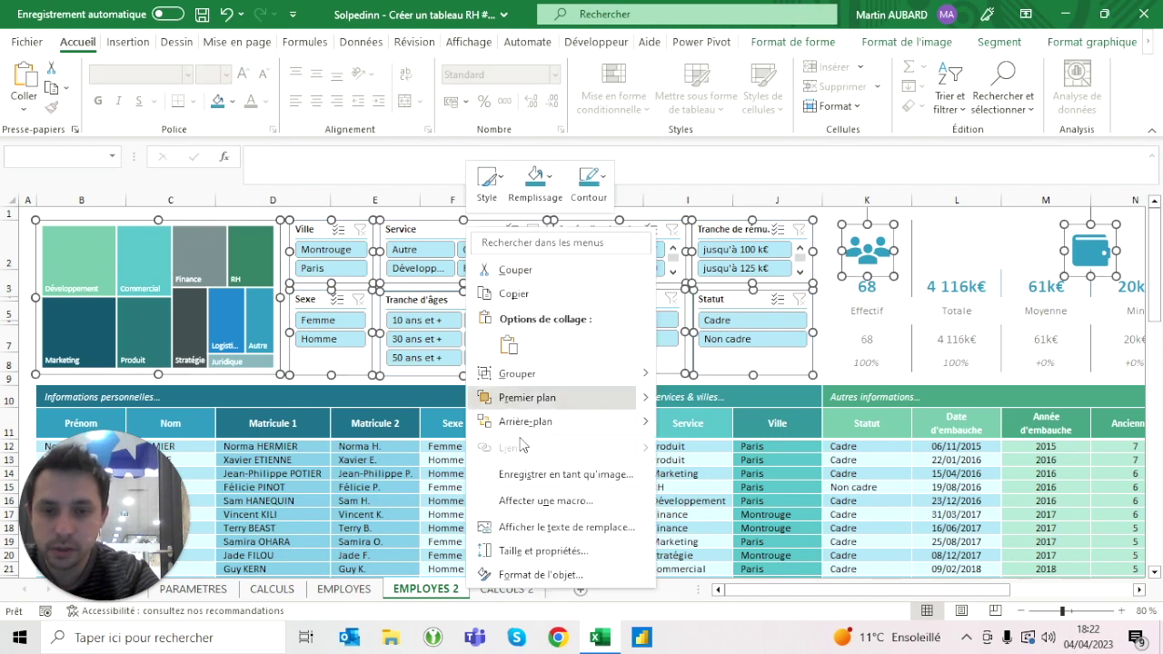
pyautogui.click(541, 556)
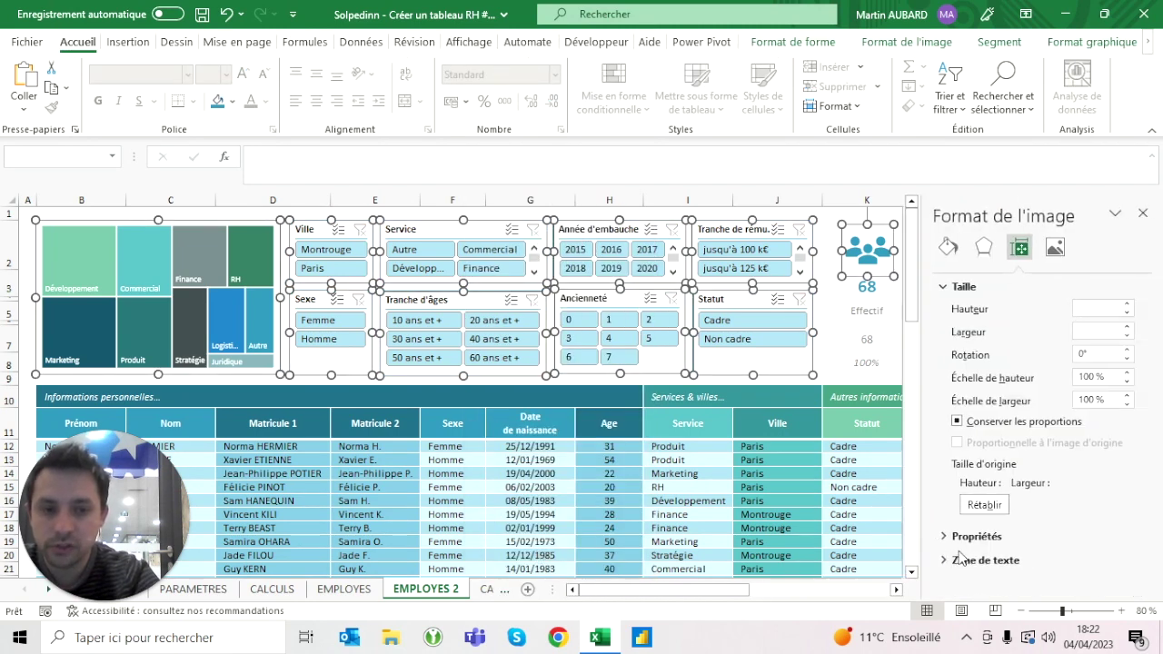
pyautogui.click(974, 538)
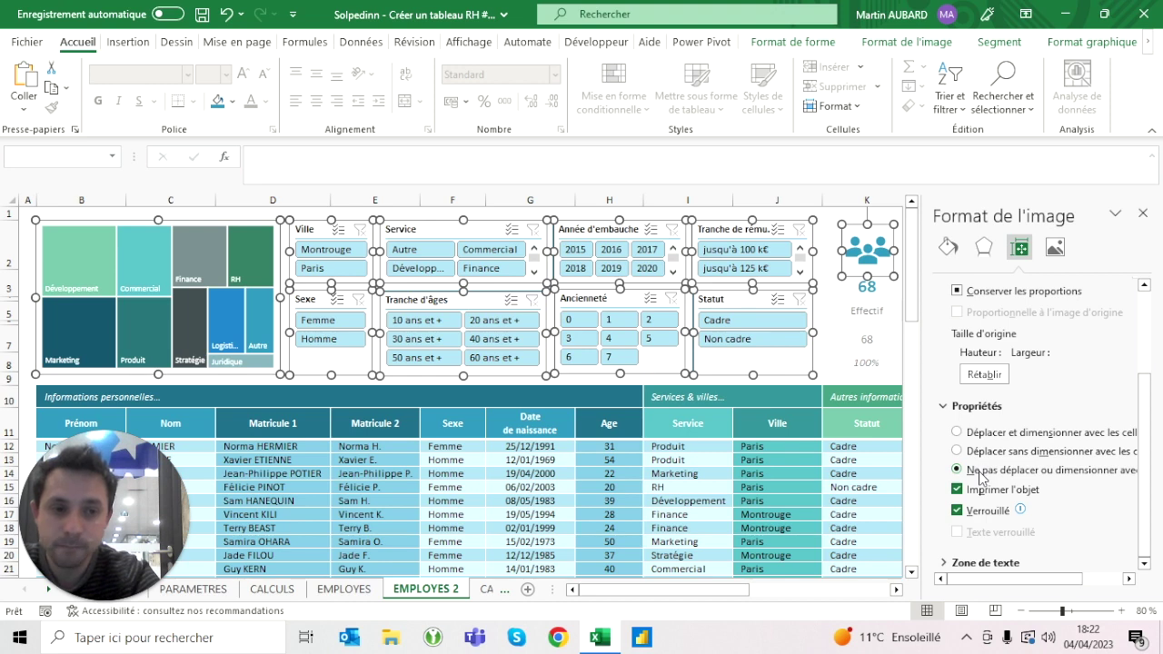
pyautogui.click(777, 487)
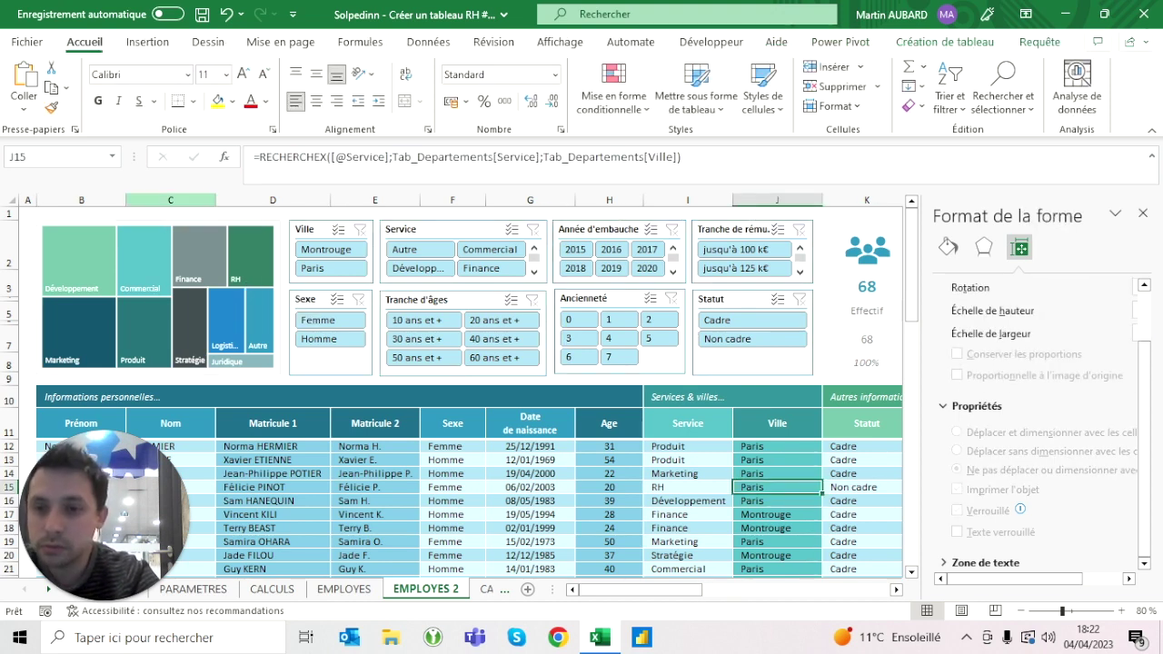
pyautogui.click(170, 200)
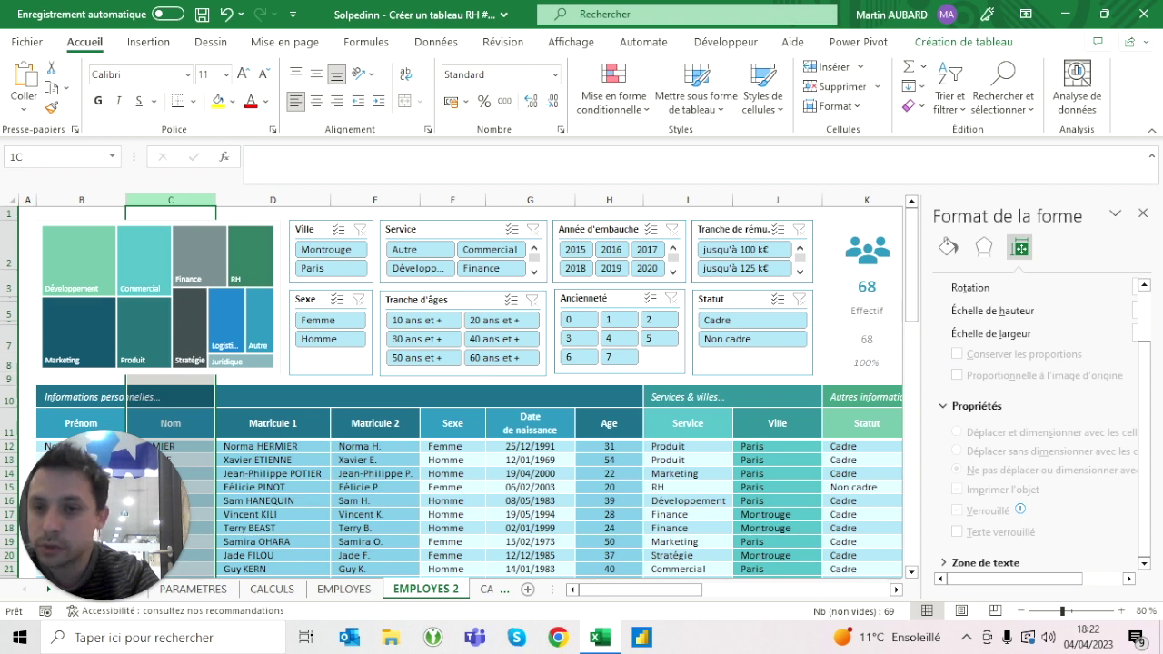
# Set columns B and C to width 16 and return the zoom to 80%.
pyautogui.moveTo(170, 200); pyautogui.dragTo(109, 200)
pyautogui.rightClick(110, 201)
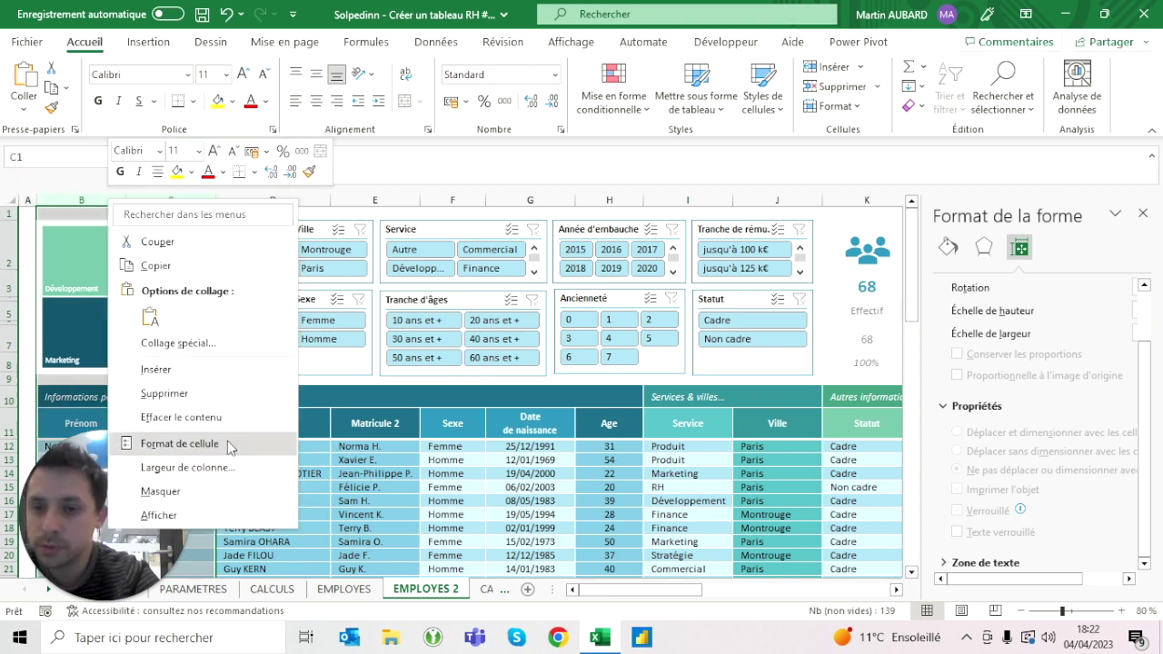
pyautogui.click(211, 466)
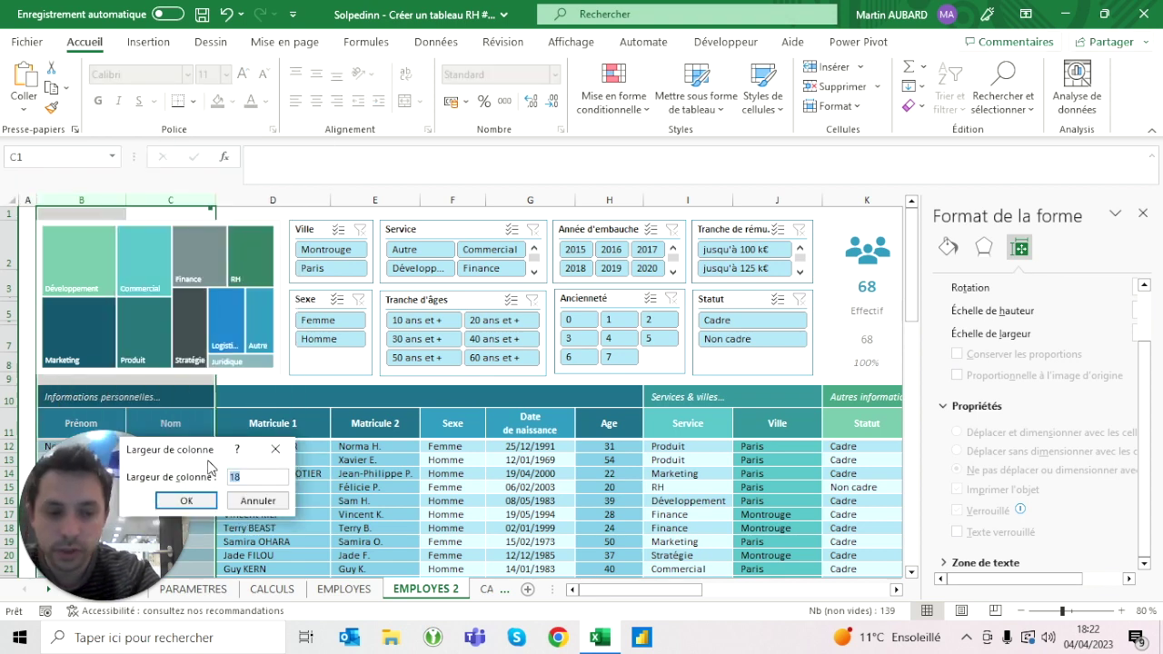
pyautogui.press('Return')
pyautogui.click(1142, 214)
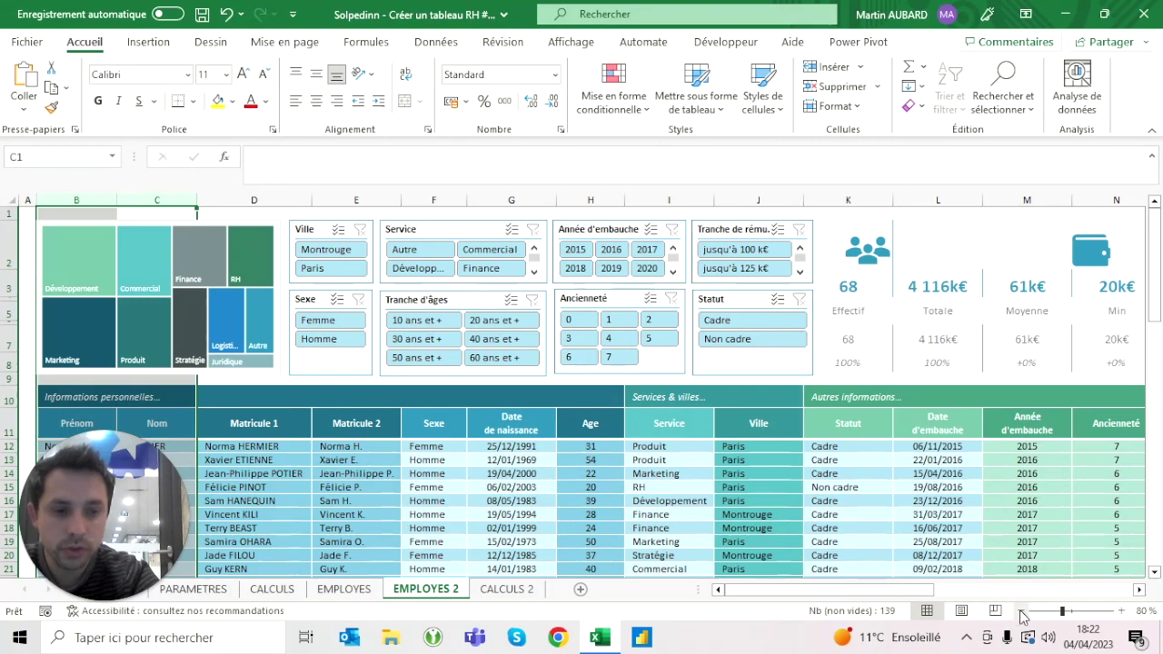
pyautogui.click(1020, 612)
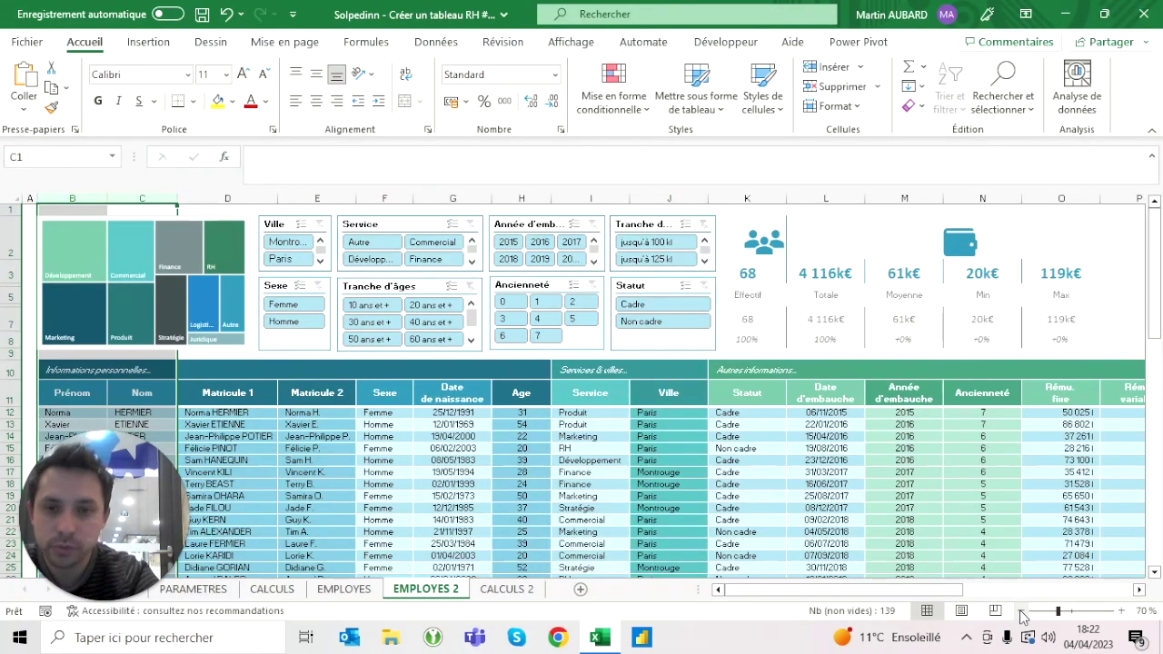
pyautogui.click(1115, 610)
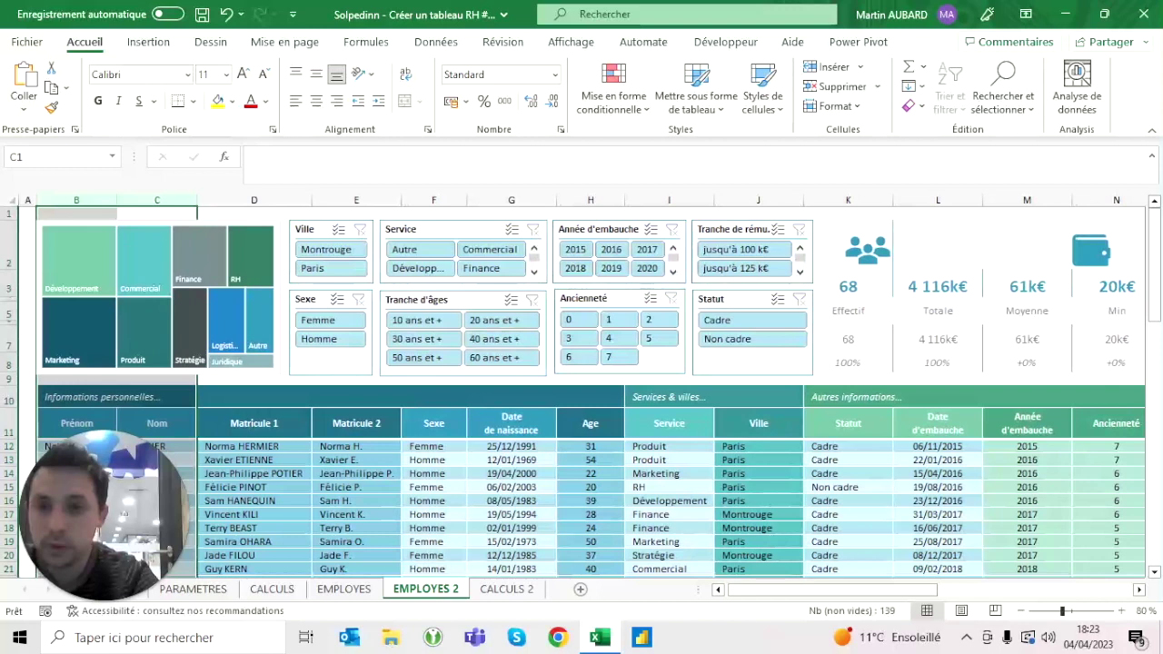
# Give columns D, E and F narrower column widths.
pyautogui.click(287, 201)
pyautogui.rightClick(287, 200)
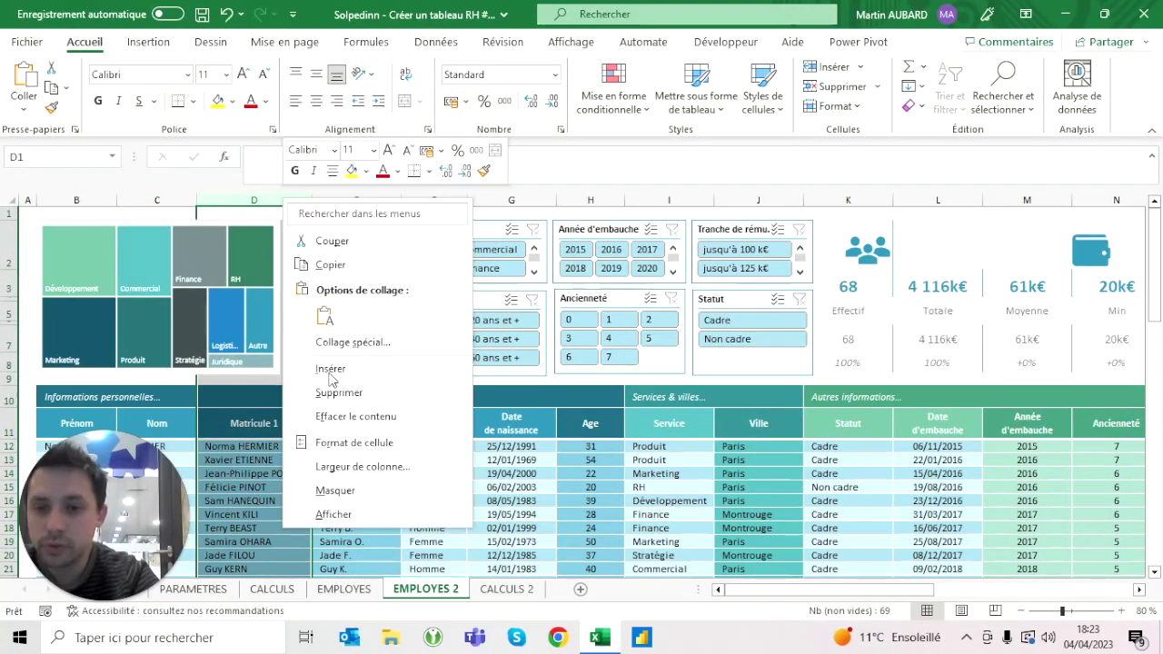
pyautogui.click(386, 480)
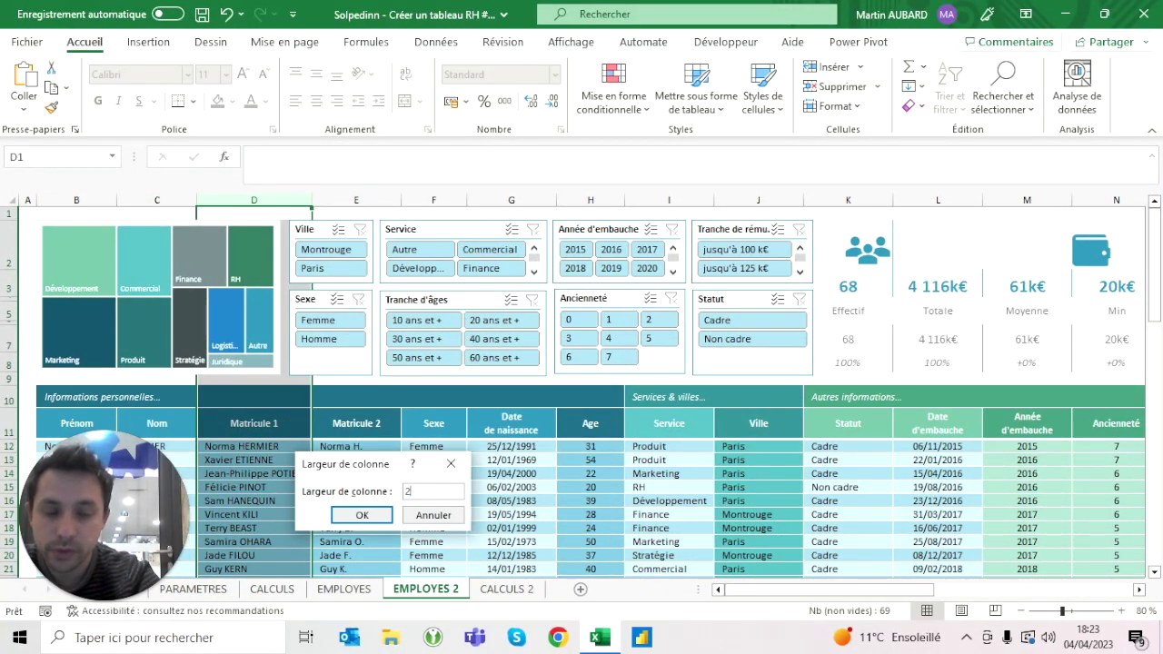
pyautogui.click(336, 201)
pyautogui.rightClick(336, 201)
pyautogui.click(436, 462)
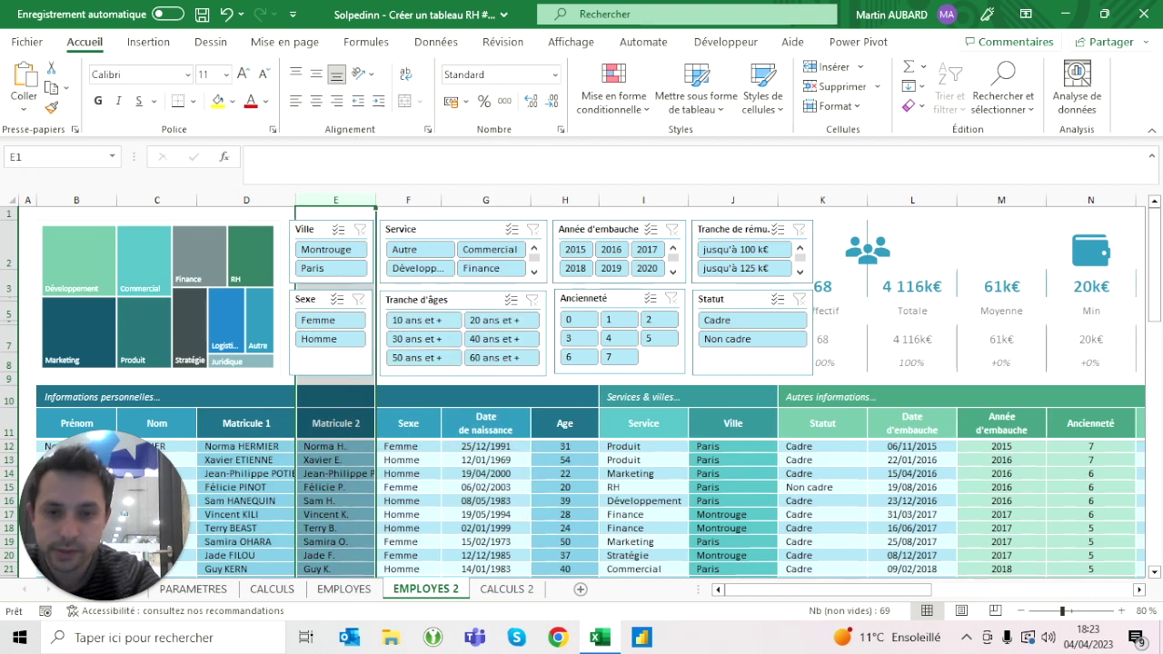
pyautogui.click(408, 199)
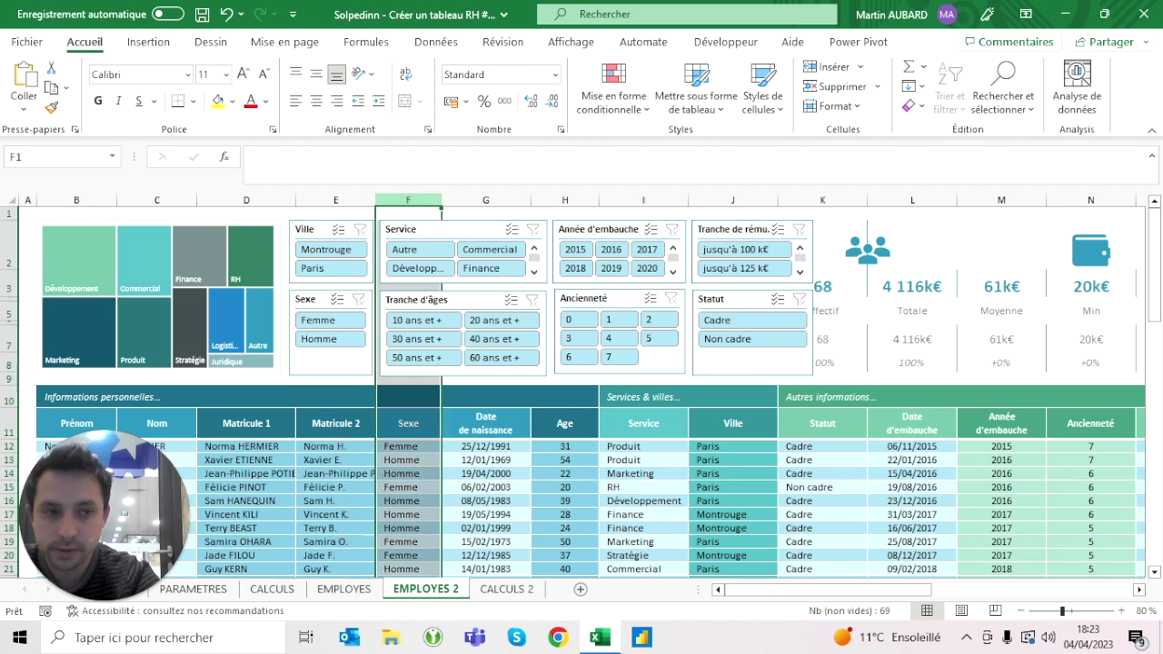
pyautogui.rightClick(407, 201)
pyautogui.click(483, 466)
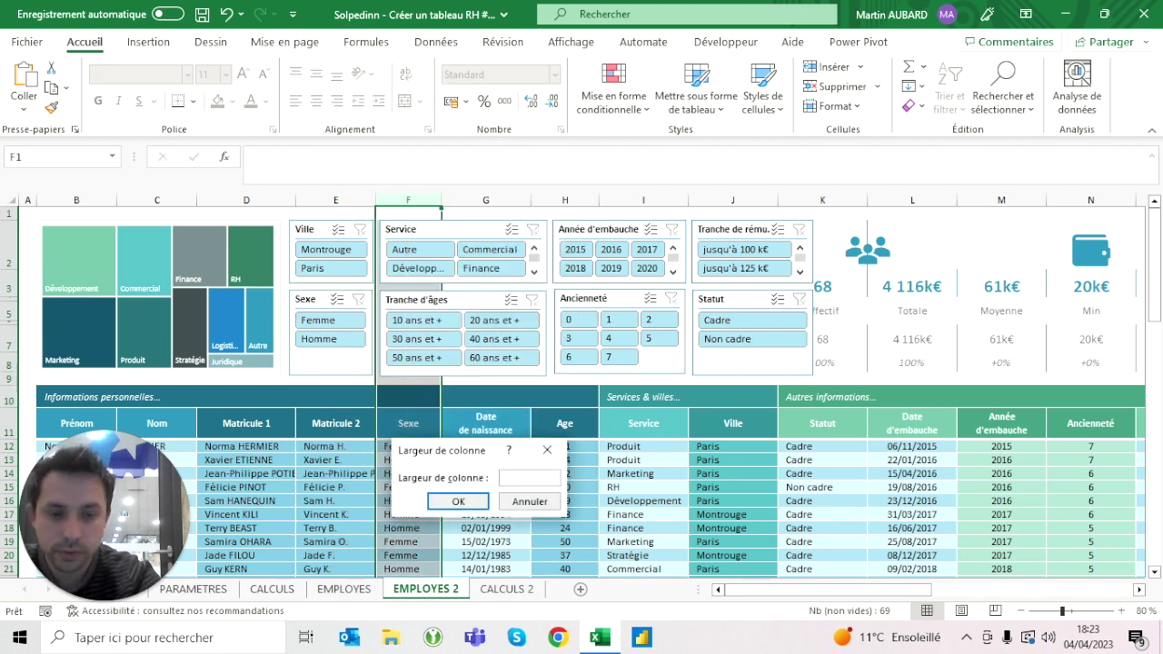
pyautogui.write('12')
pyautogui.press('Return')
# Set columns I:J to width 15 and column H to width 12.
pyautogui.moveTo(639, 200); pyautogui.dragTo(727, 201)
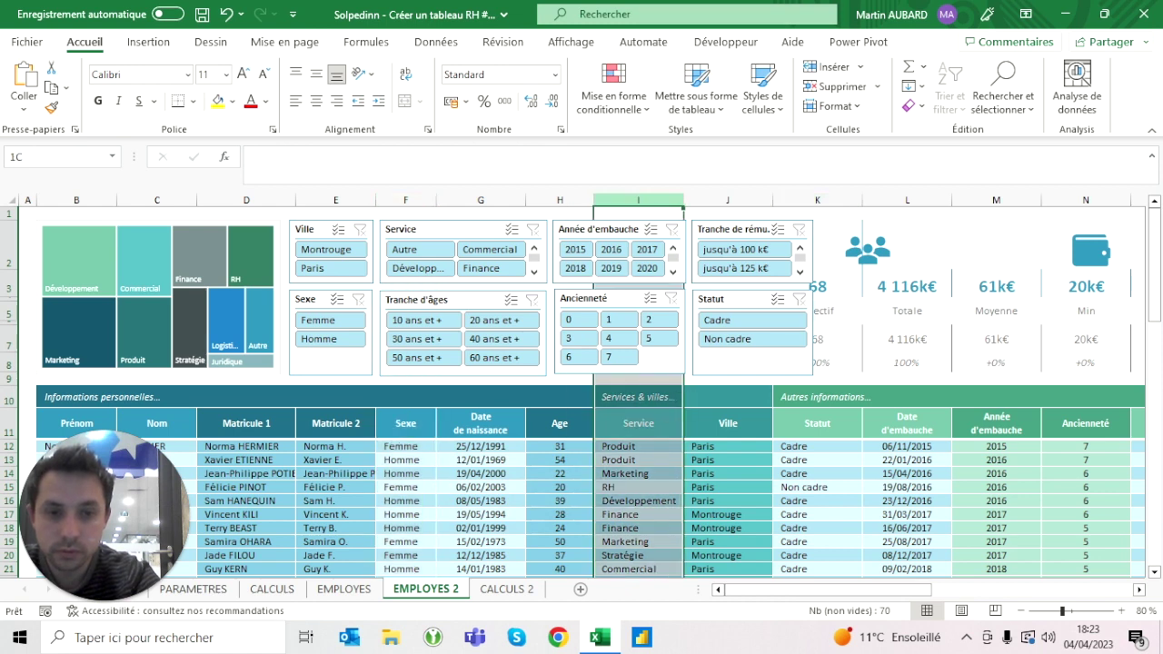
pyautogui.rightClick(714, 201)
pyautogui.click(776, 465)
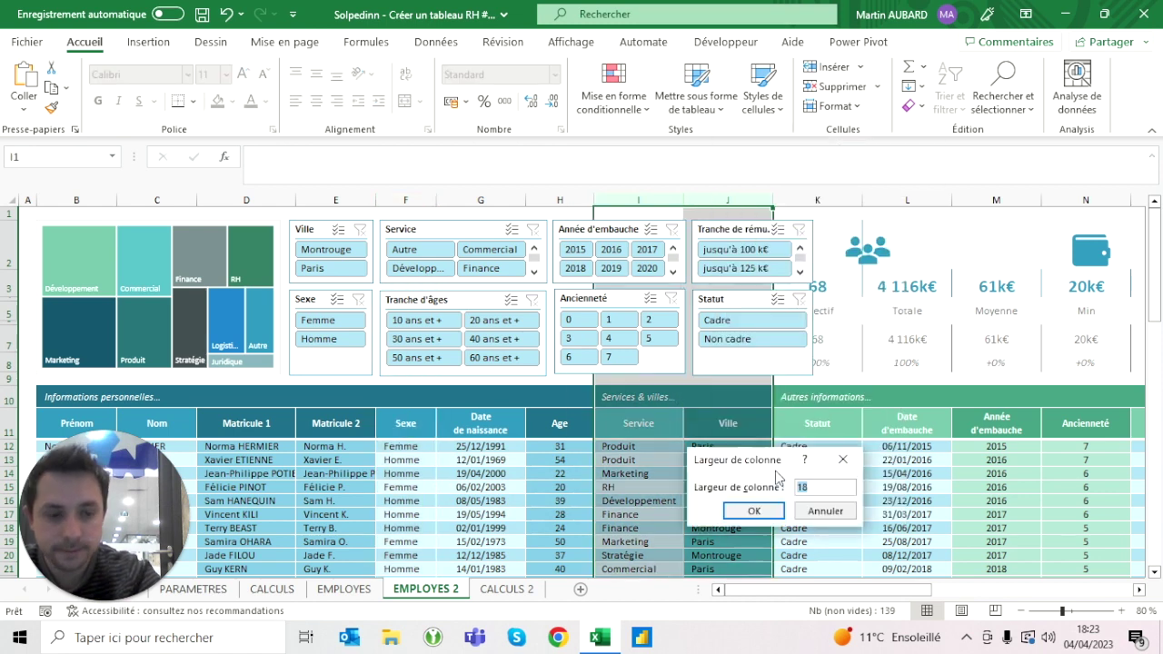
pyautogui.press('Return')
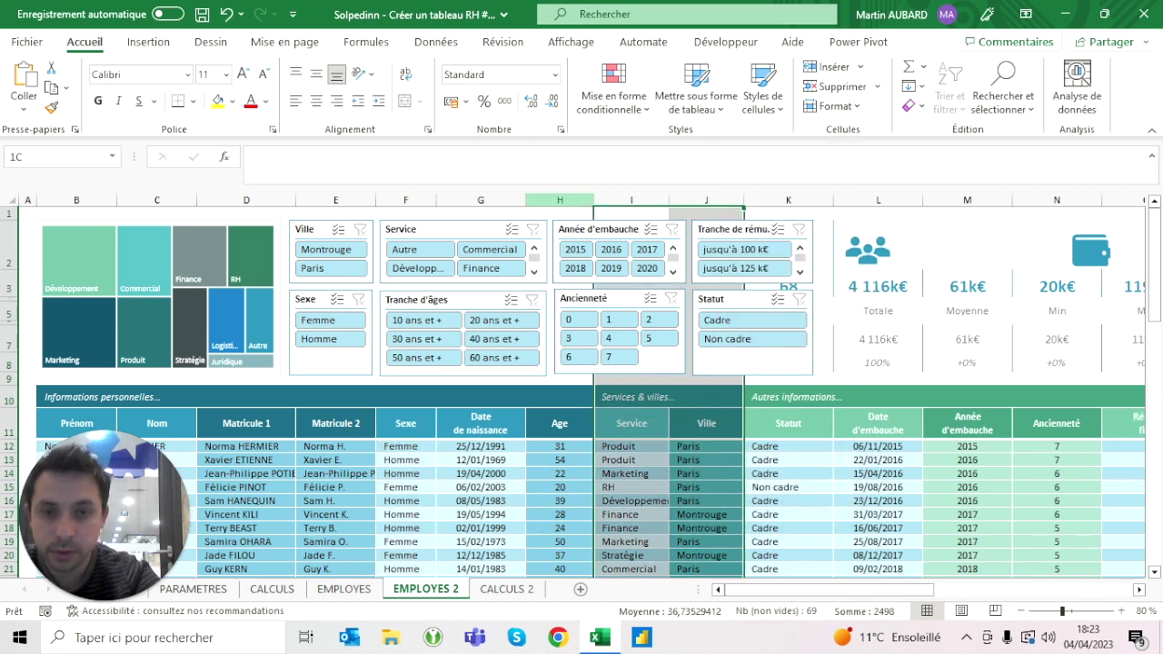
pyautogui.click(560, 200)
pyautogui.rightClick(560, 199)
pyautogui.click(627, 468)
pyautogui.write('12')
pyautogui.press('Return')
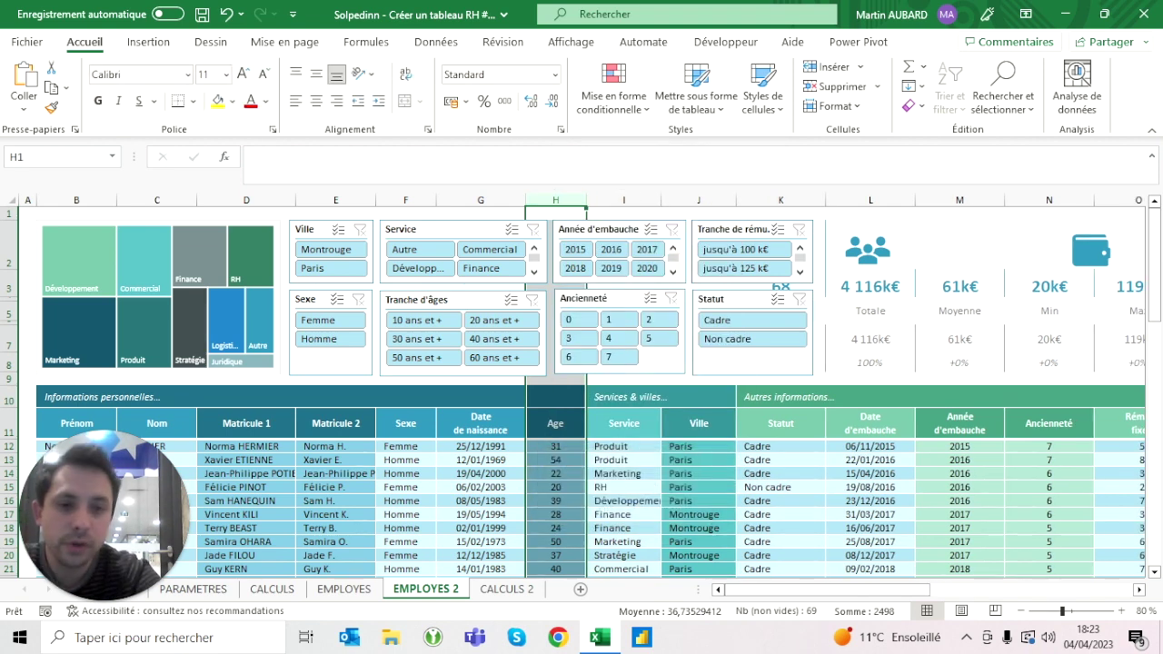
# Set column K and columns M:N to width 15.
pyautogui.click(780, 200)
pyautogui.rightClick(781, 200)
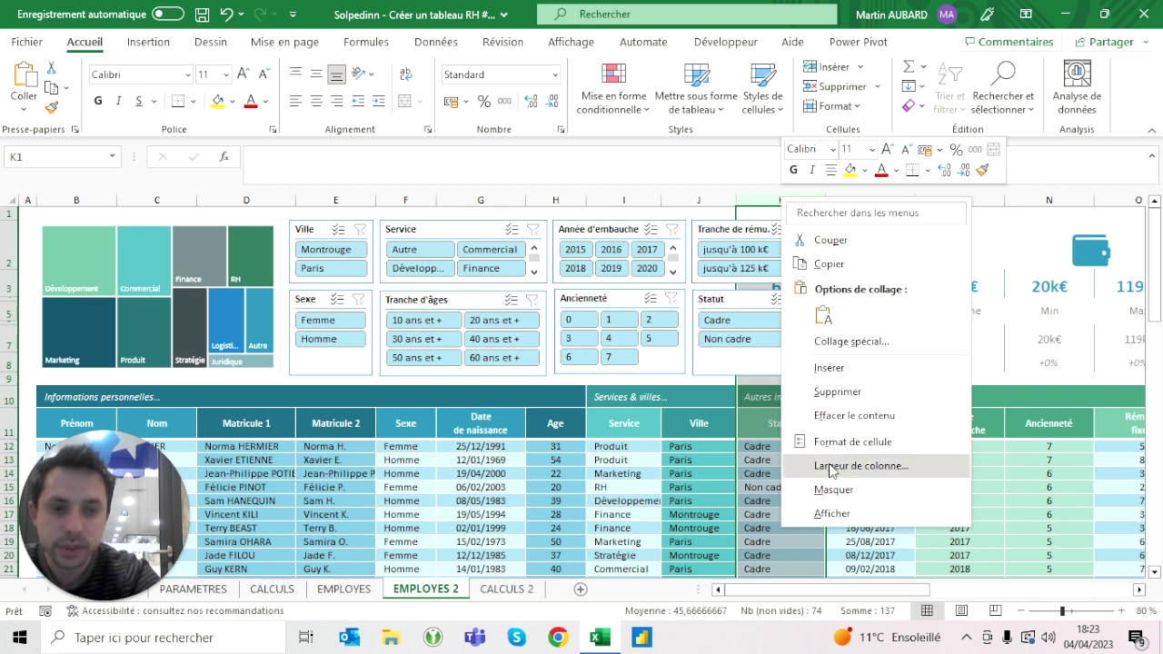
pyautogui.click(830, 467)
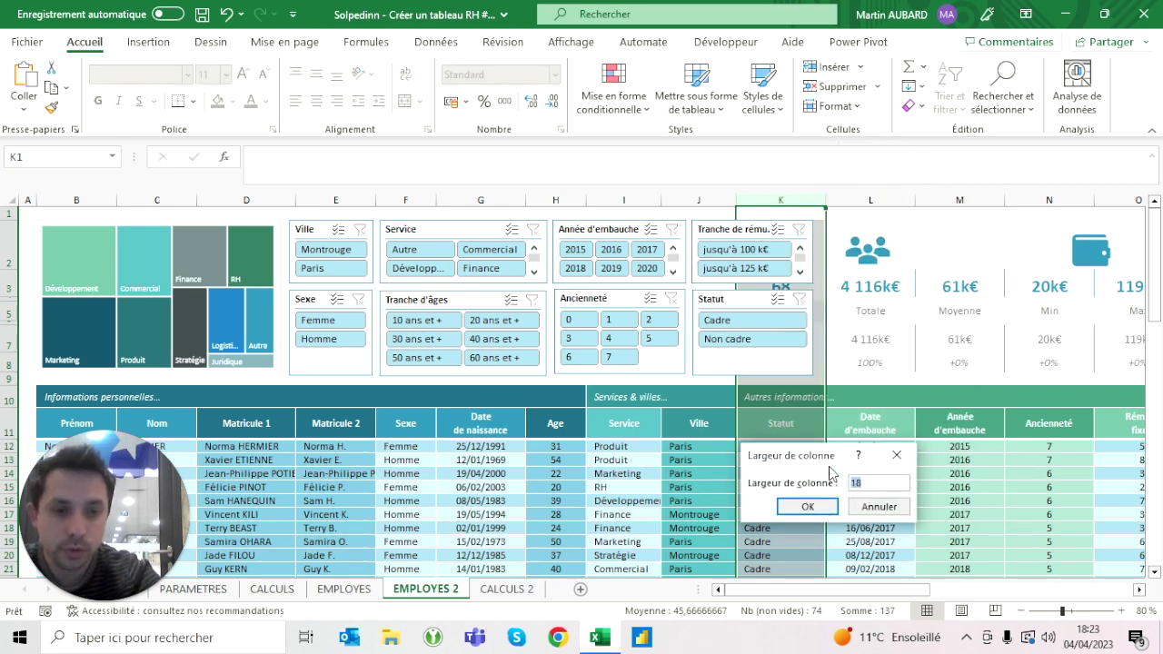
pyautogui.write('15')
pyautogui.press('Return')
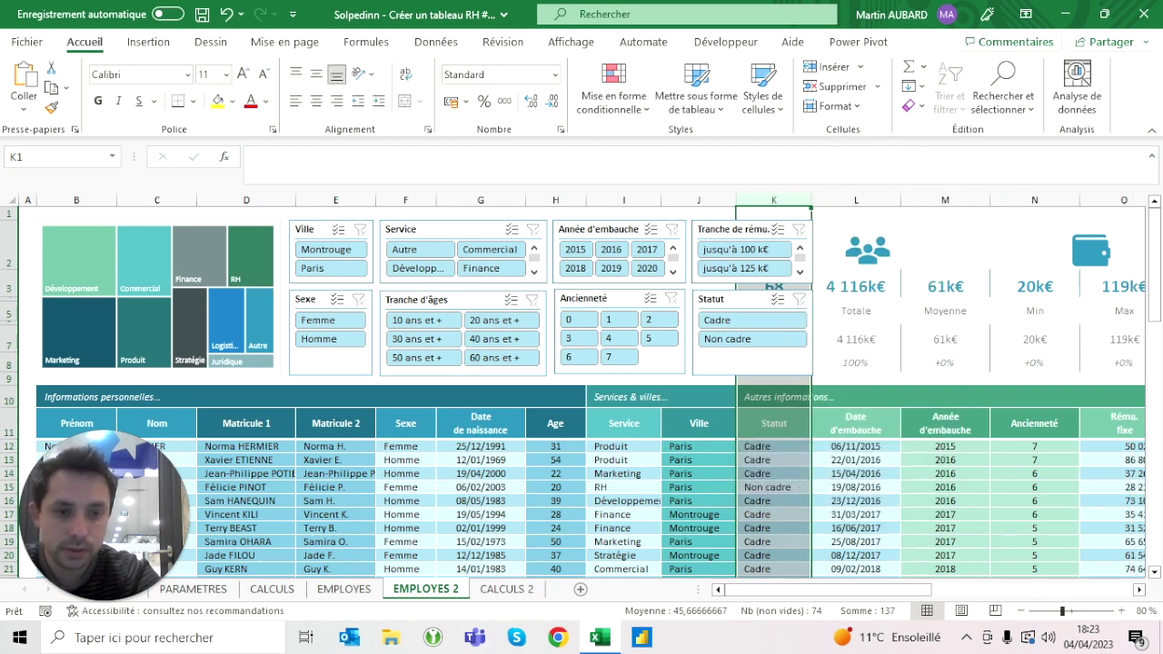
pyautogui.moveTo(945, 200); pyautogui.dragTo(1033, 200)
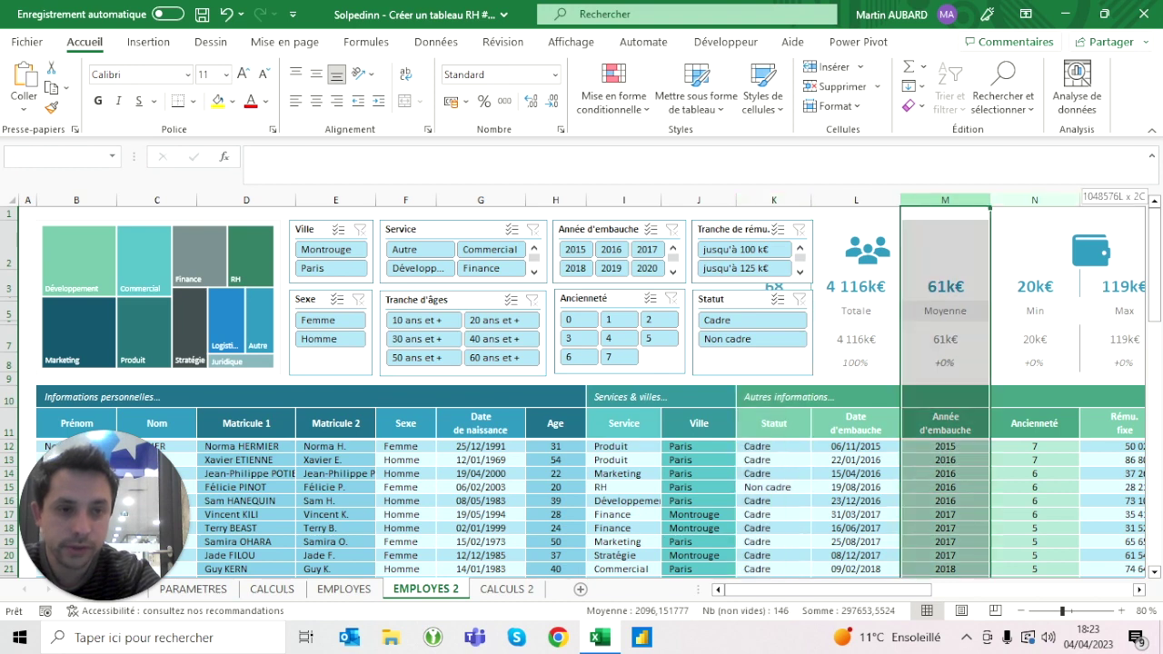
pyautogui.rightClick(1072, 201)
pyautogui.click(947, 461)
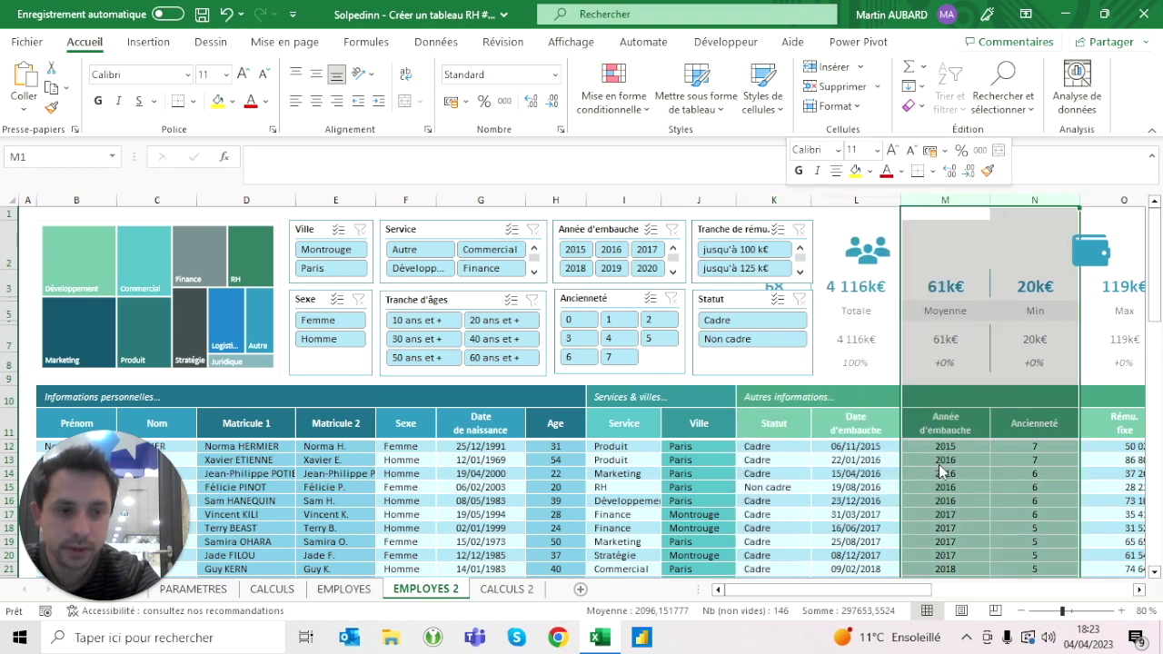
pyautogui.write('1')
pyautogui.press('Return')
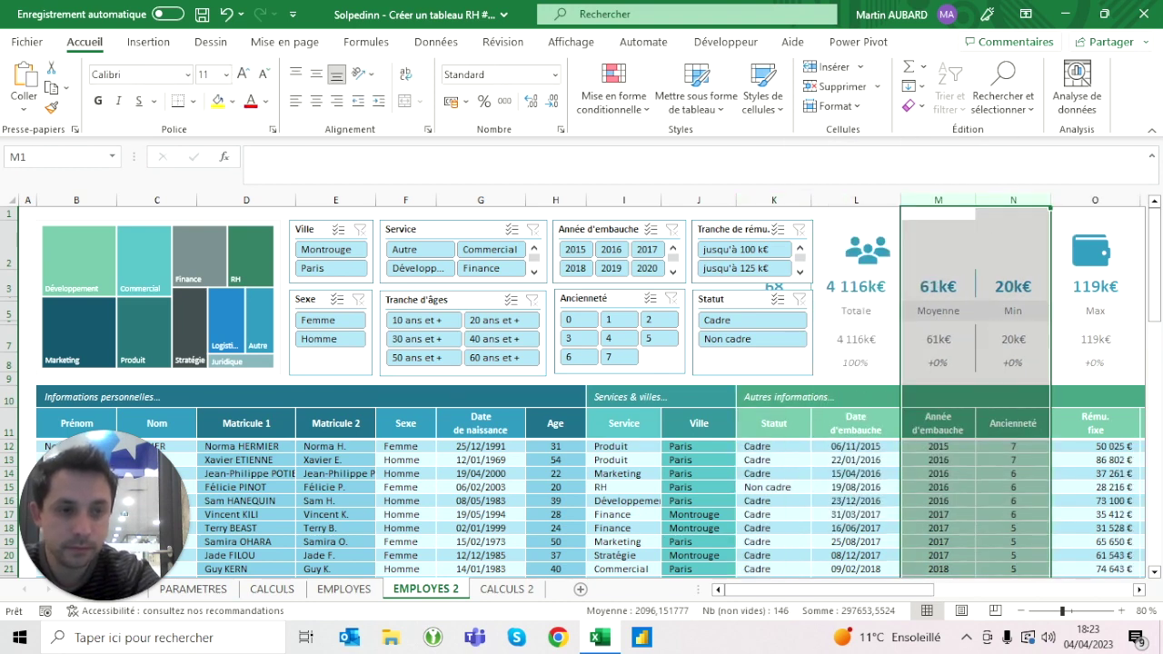
# Set the salary columns O to S to width 17.
pyautogui.click(1094, 200)
pyautogui.rightClick(1095, 202)
pyautogui.press('Escape')
pyautogui.press('Right')
pyautogui.press('Right')
pyautogui.press('Right')
pyautogui.press('Right')
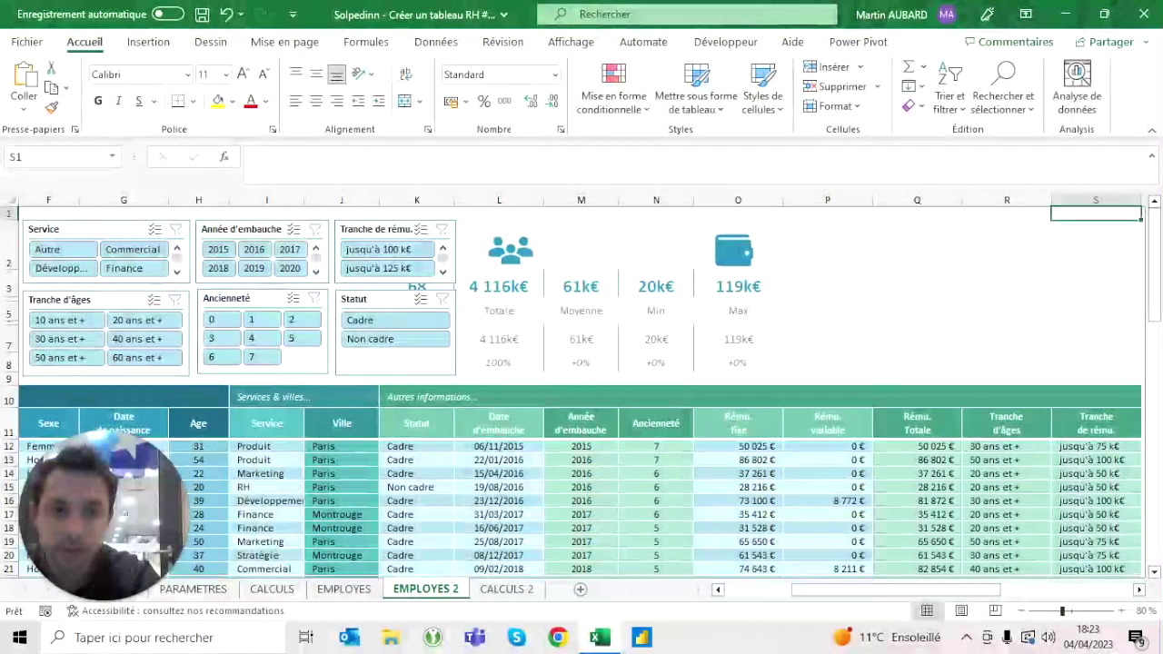
pyautogui.moveTo(737, 200); pyautogui.dragTo(1095, 200)
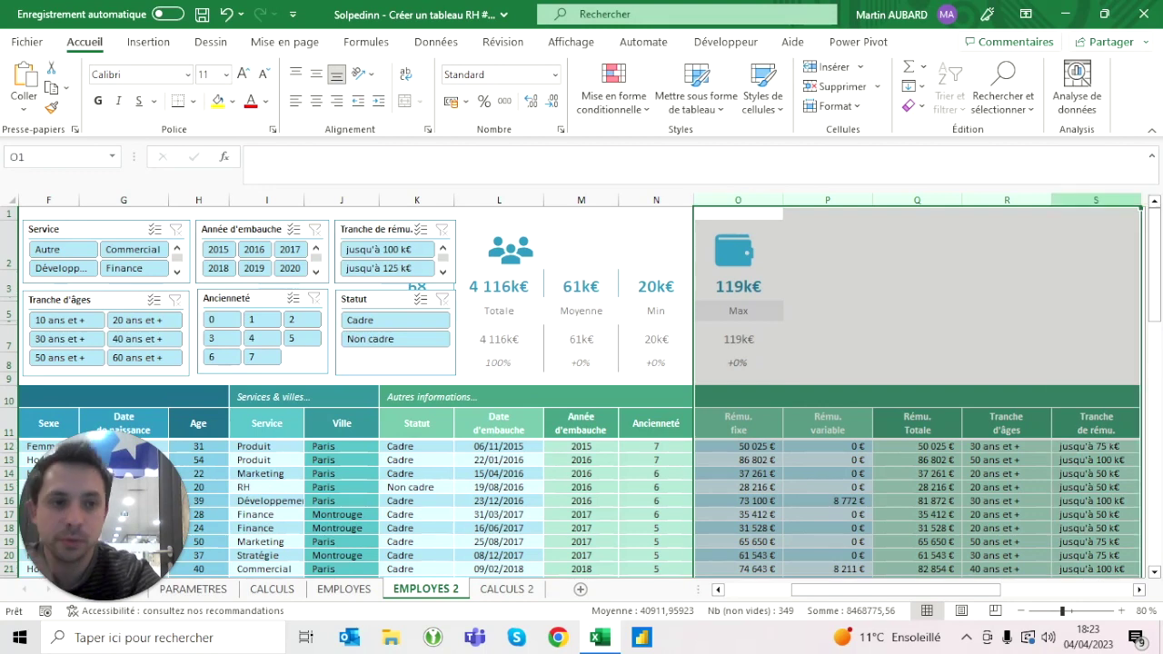
pyautogui.rightClick(892, 202)
pyautogui.click(1002, 465)
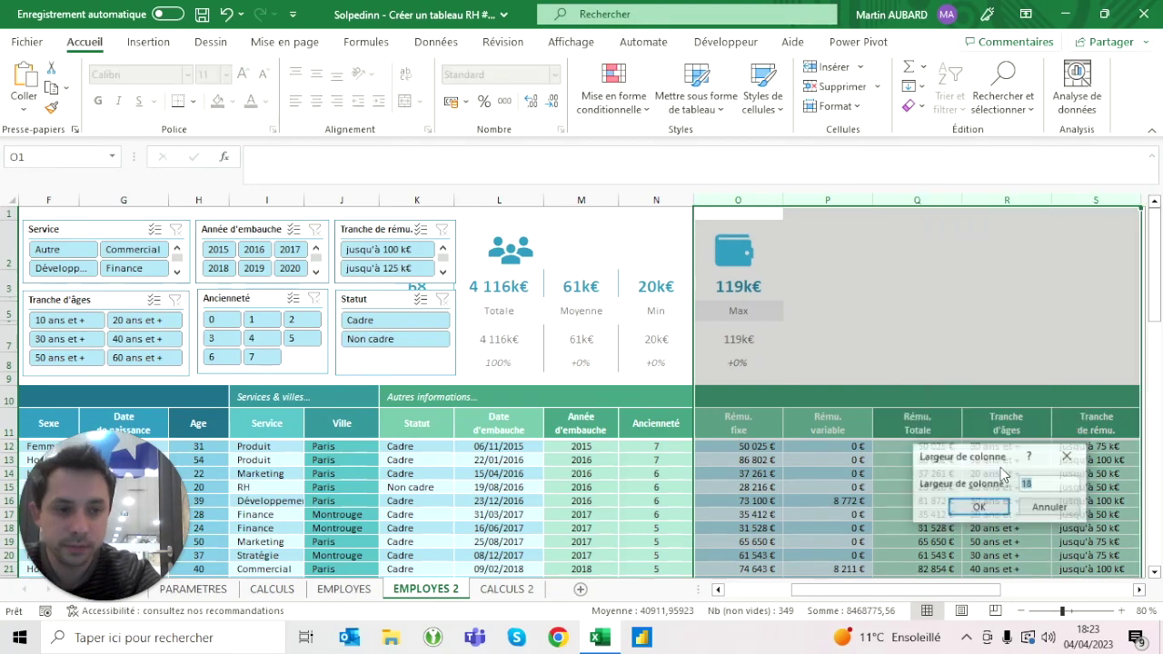
pyautogui.write('17')
pyautogui.press('Return')
pyautogui.click(904, 362)
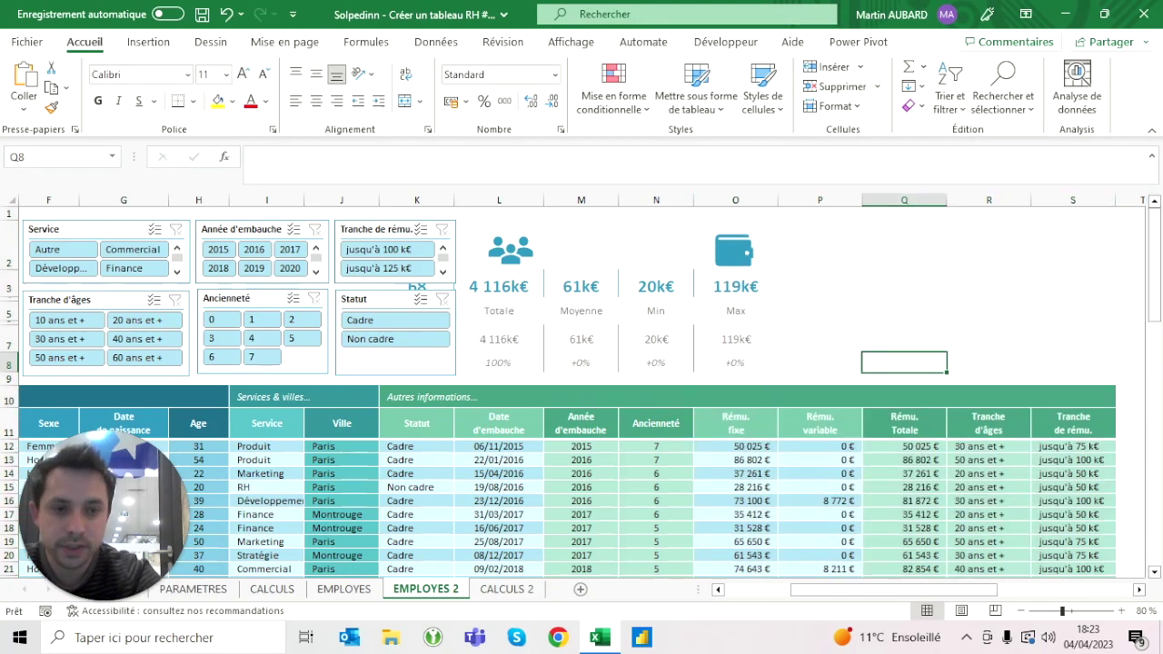
# Reapply the new column width to columns O to S and clear the selection.
pyautogui.press('Left')
pyautogui.press('Left')
pyautogui.press('Left')
pyautogui.press('Left')
pyautogui.press('Left')
pyautogui.press('Left')
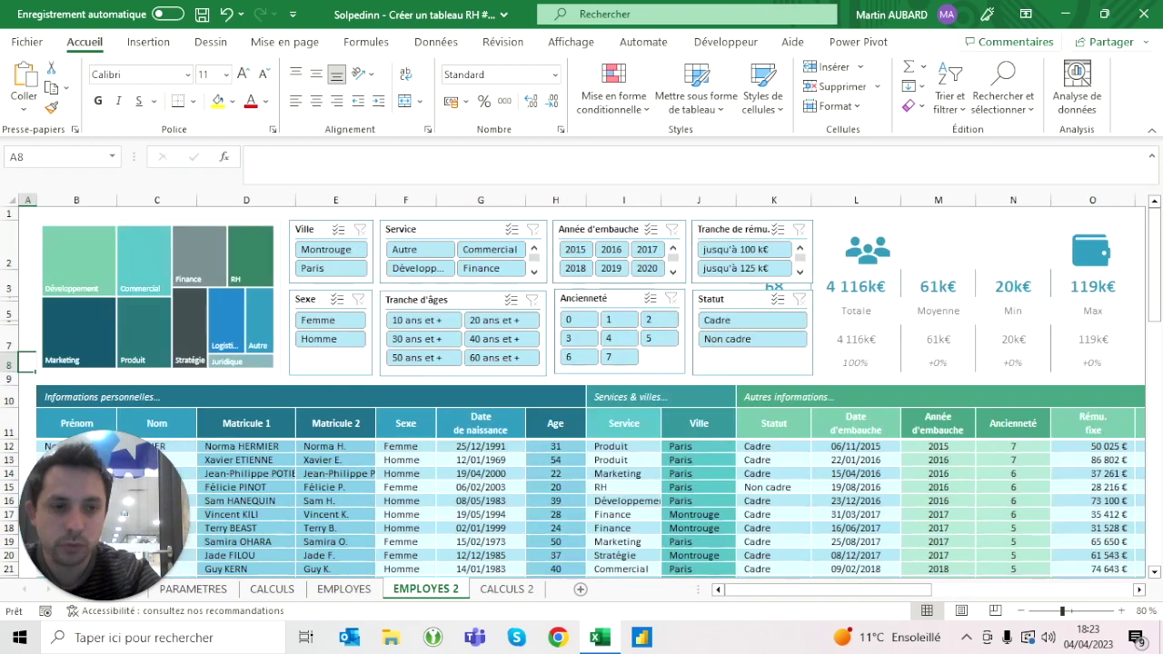
pyautogui.moveTo(1092, 200); pyautogui.dragTo(1054, 200)
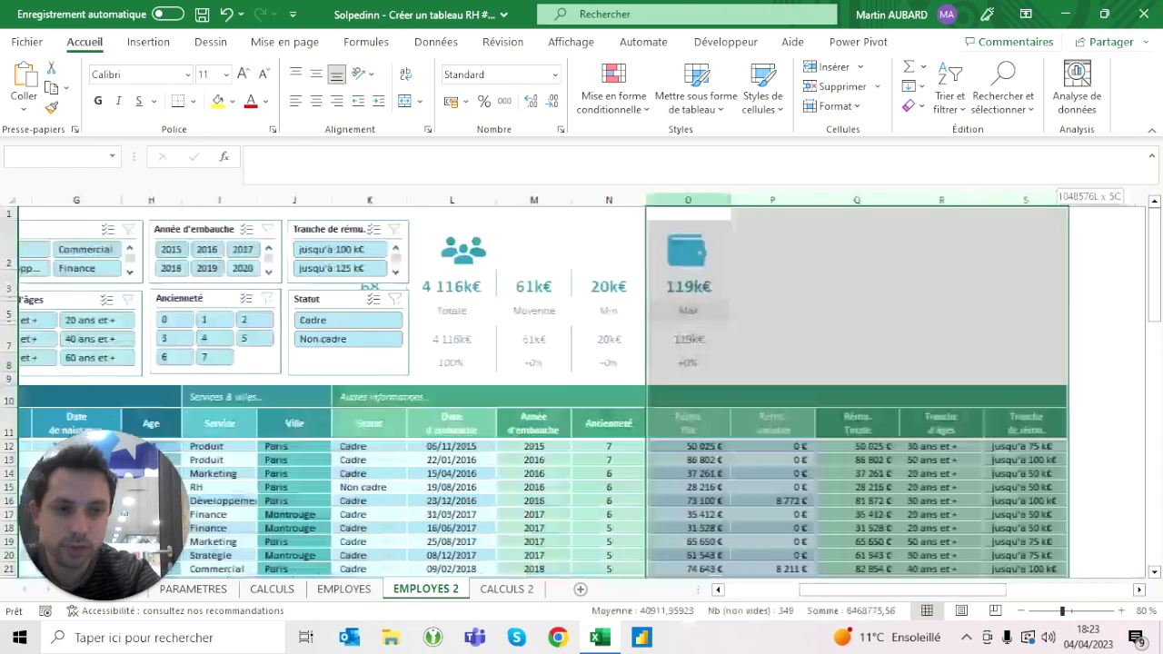
pyautogui.rightClick(832, 201)
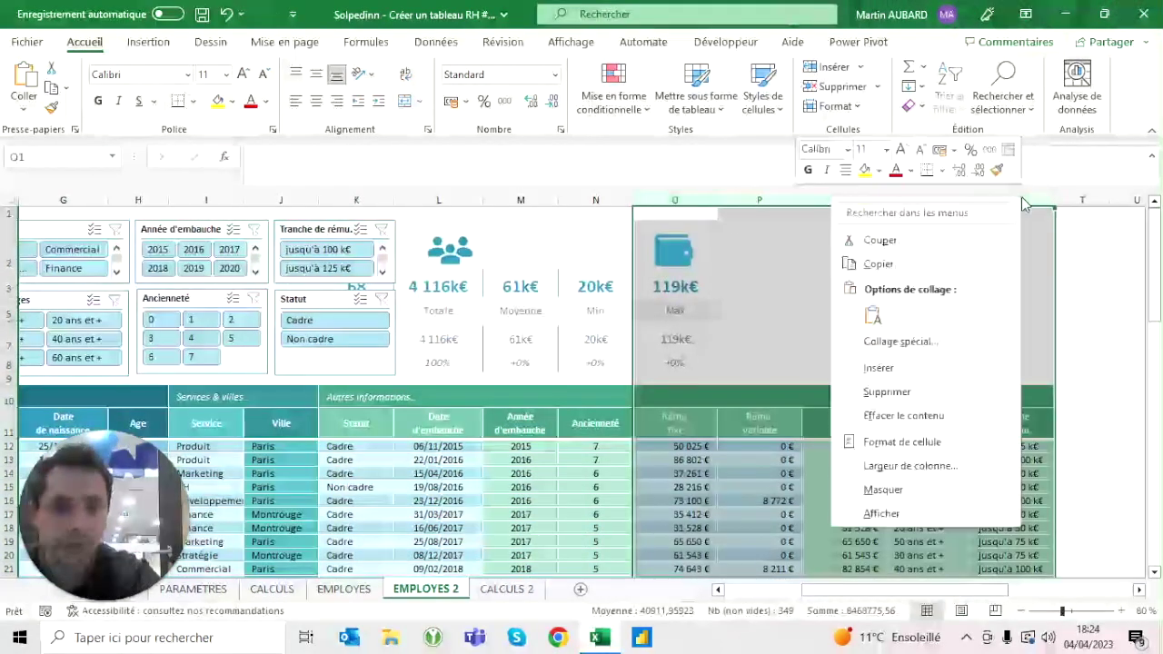
pyautogui.click(908, 465)
pyautogui.press('Return')
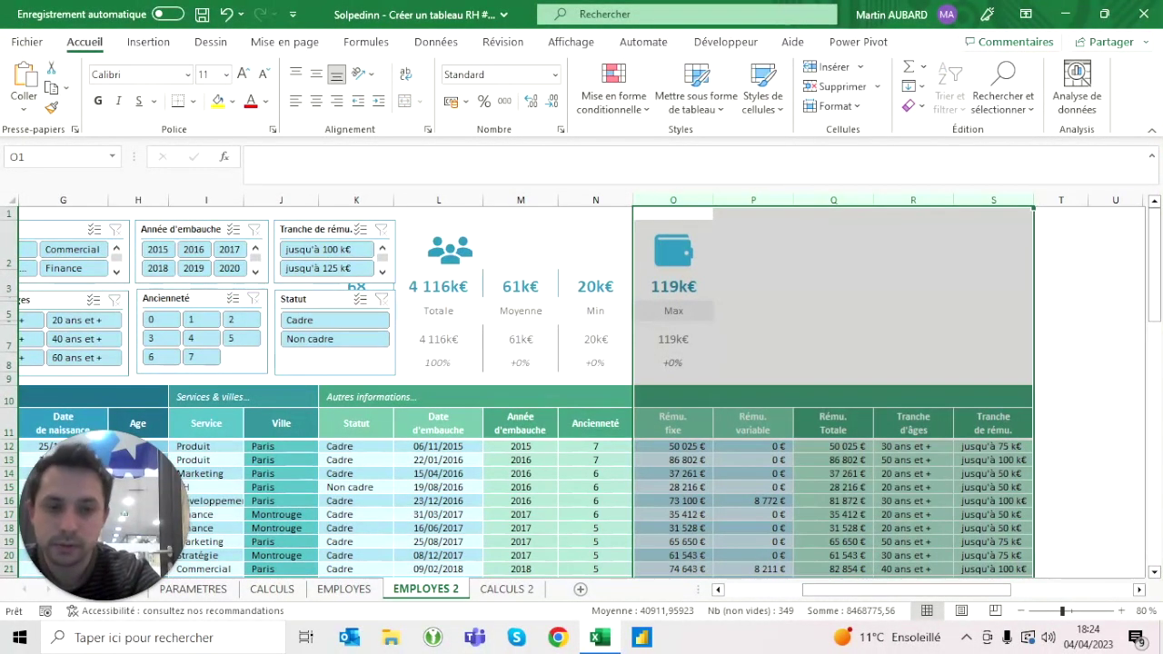
pyautogui.hscroll(-3, 581, 391)
pyautogui.click(698, 487)
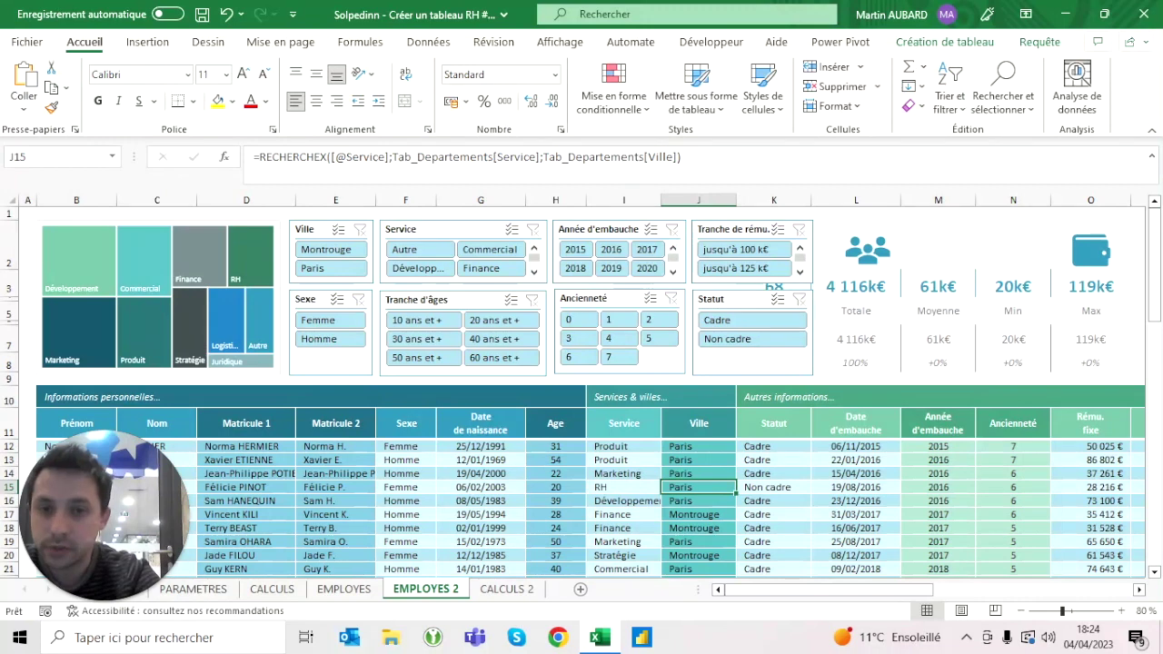
# Narrow the treemap to 7 cm wide, then select the Ville and salary-band slicers together.
pyautogui.click(405, 228)
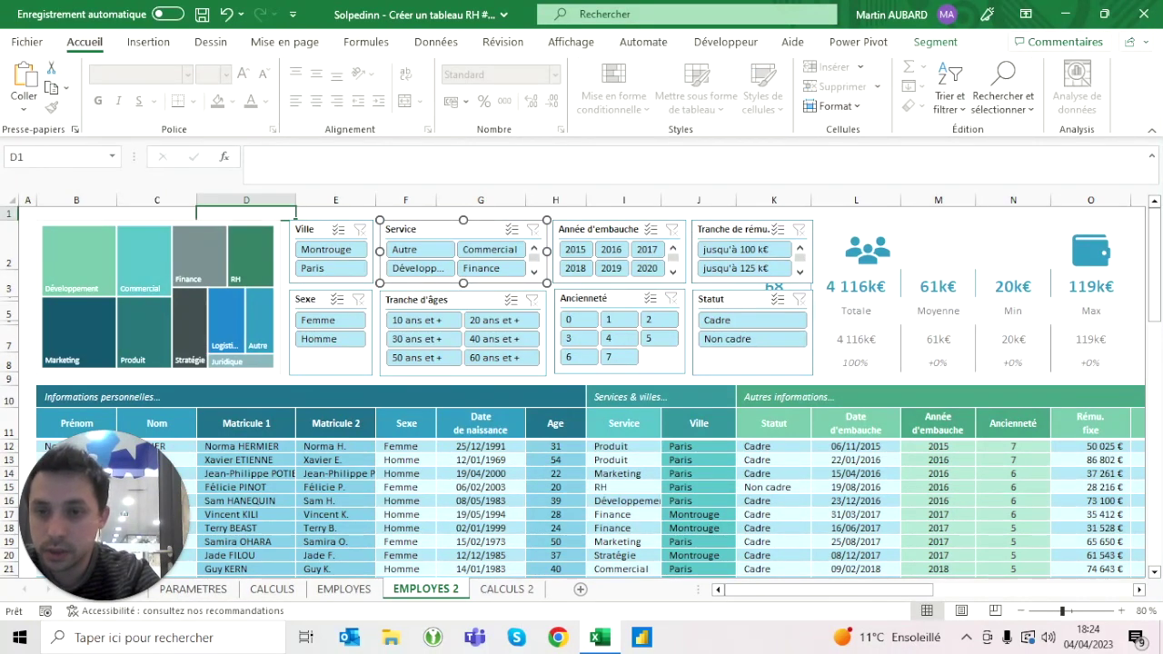
pyautogui.click(224, 232)
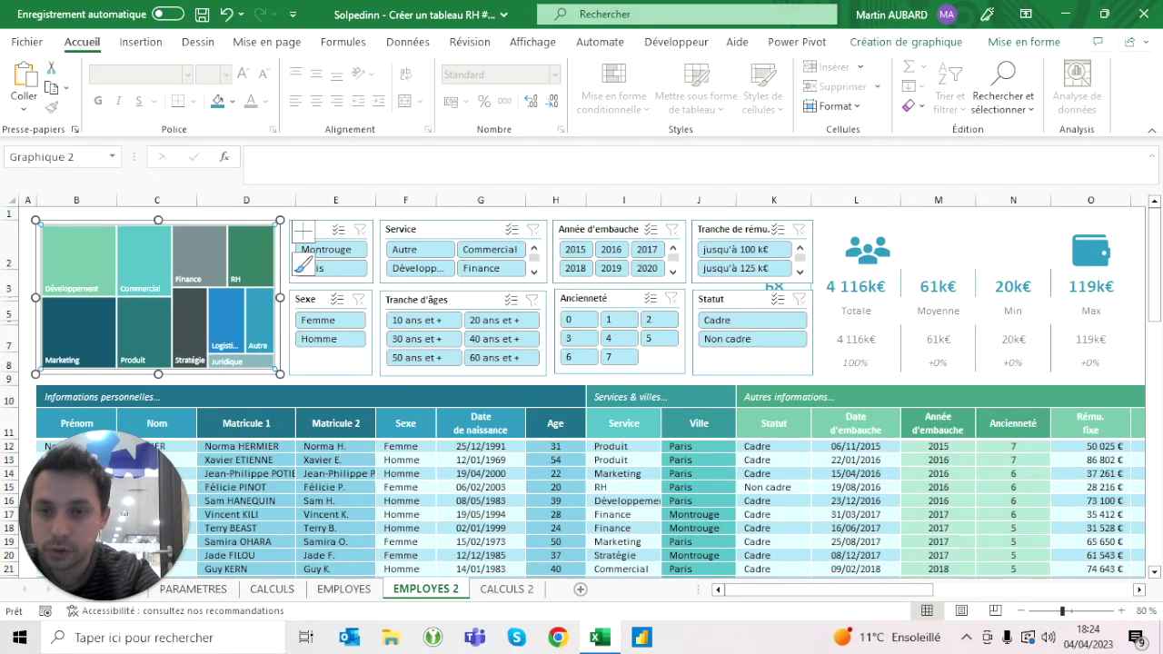
pyautogui.click(1004, 44)
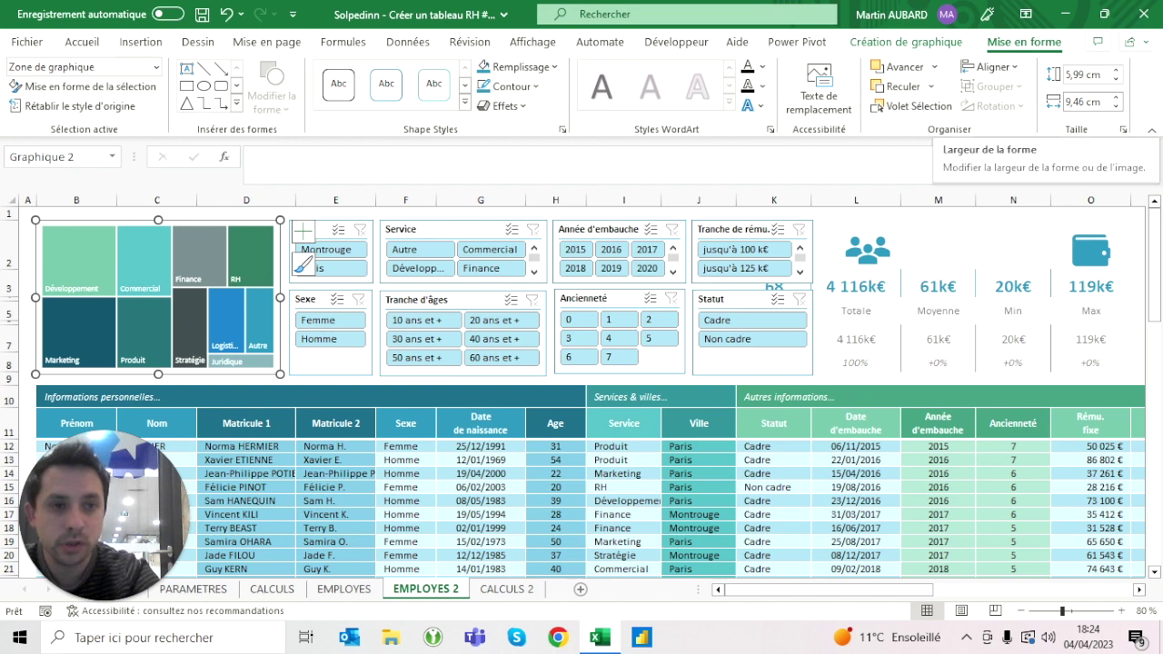
pyautogui.click(1086, 102)
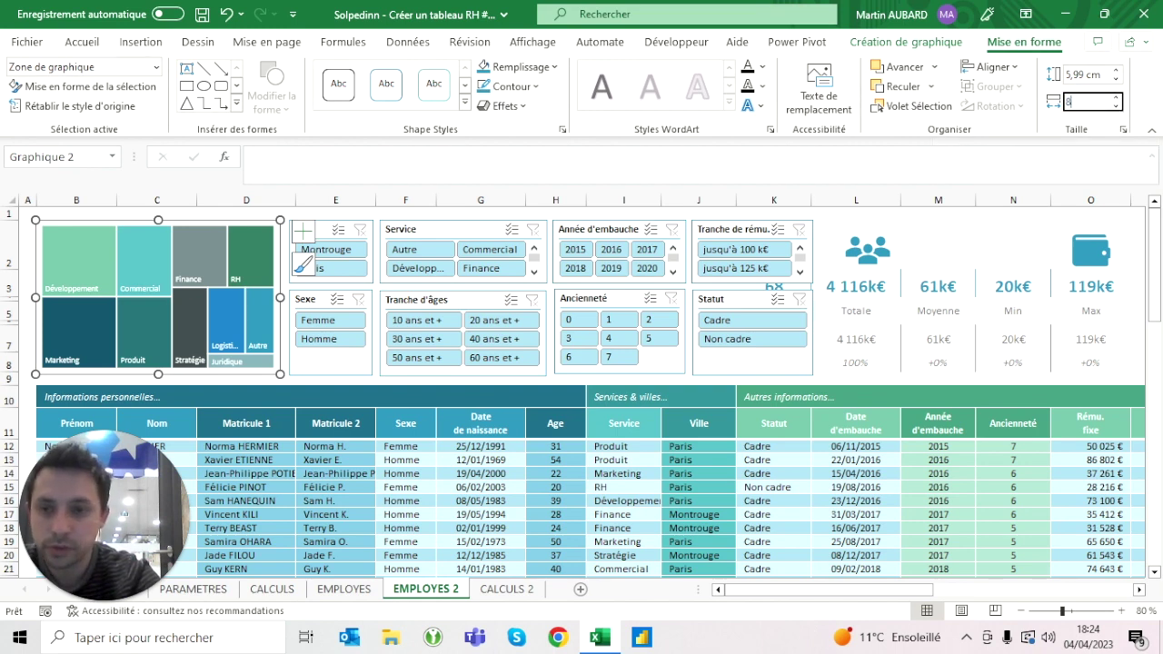
pyautogui.press('Return')
pyautogui.click(1086, 102)
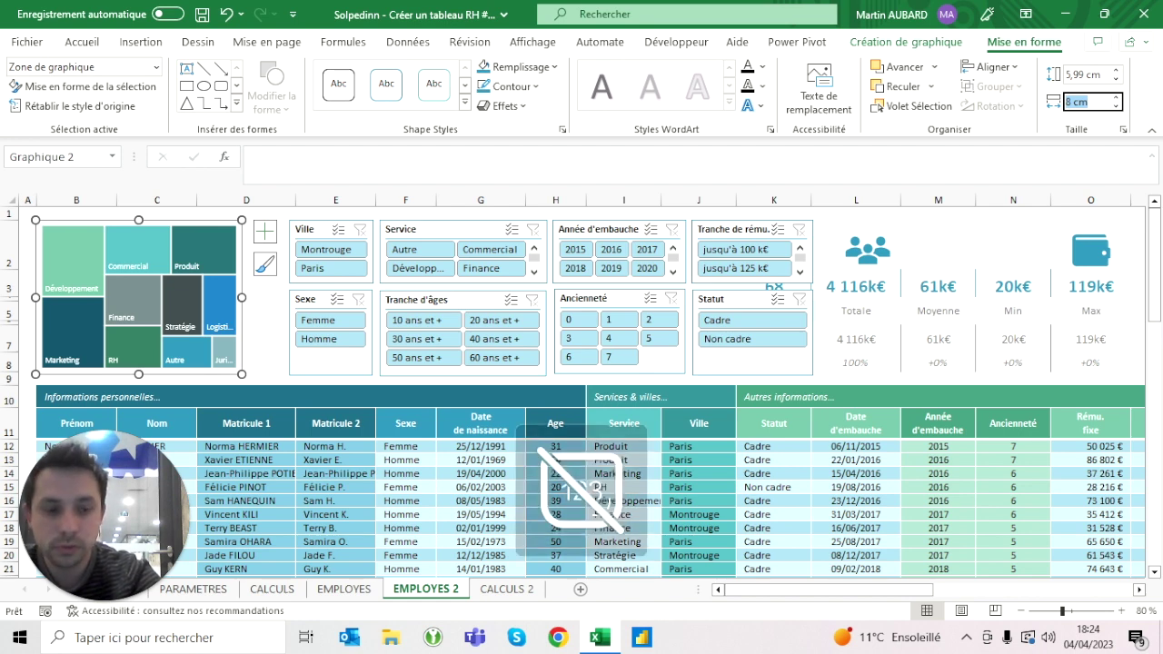
pyautogui.write('7')
pyautogui.press('Return')
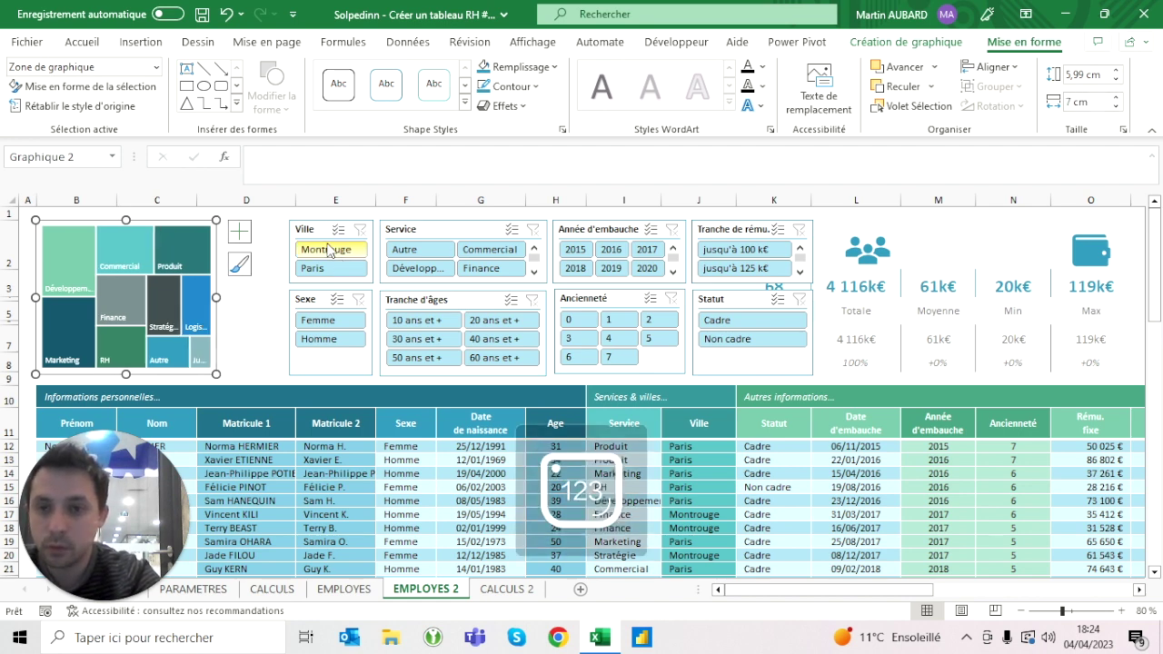
pyautogui.click(314, 229)
pyautogui.keyDown('shift'); pyautogui.click(732, 229); pyautogui.keyUp('shift')
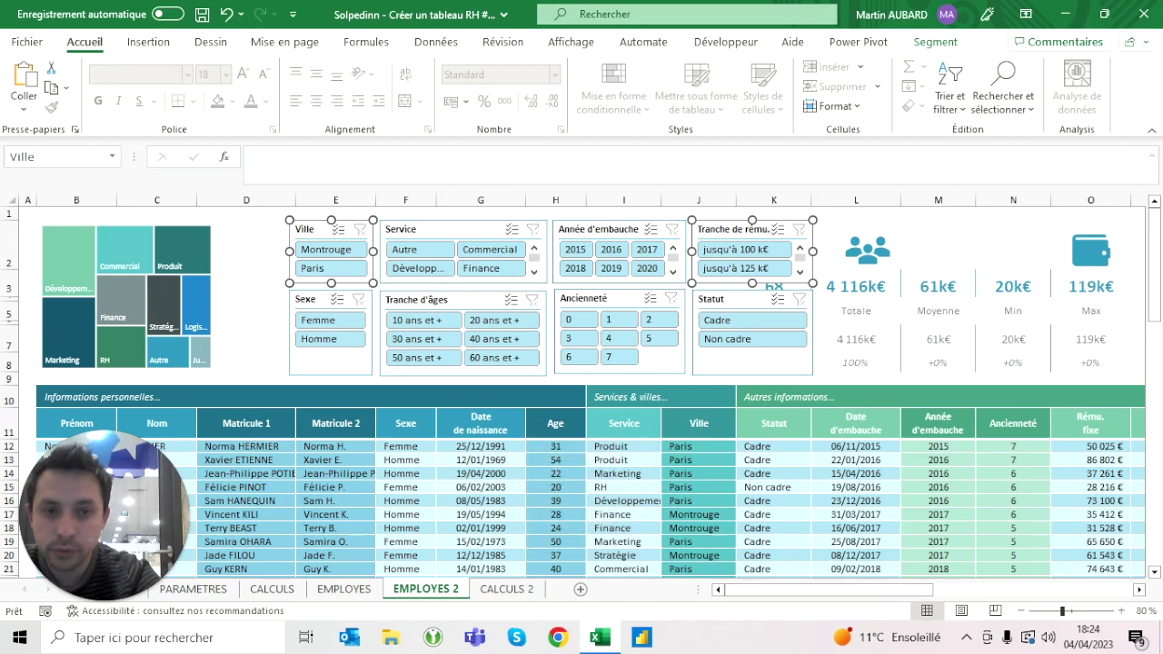
# Nudge all slicers and icons left beside the treemap, leaving the treemap in place.
pyautogui.hotkey('ctrl', 'a')
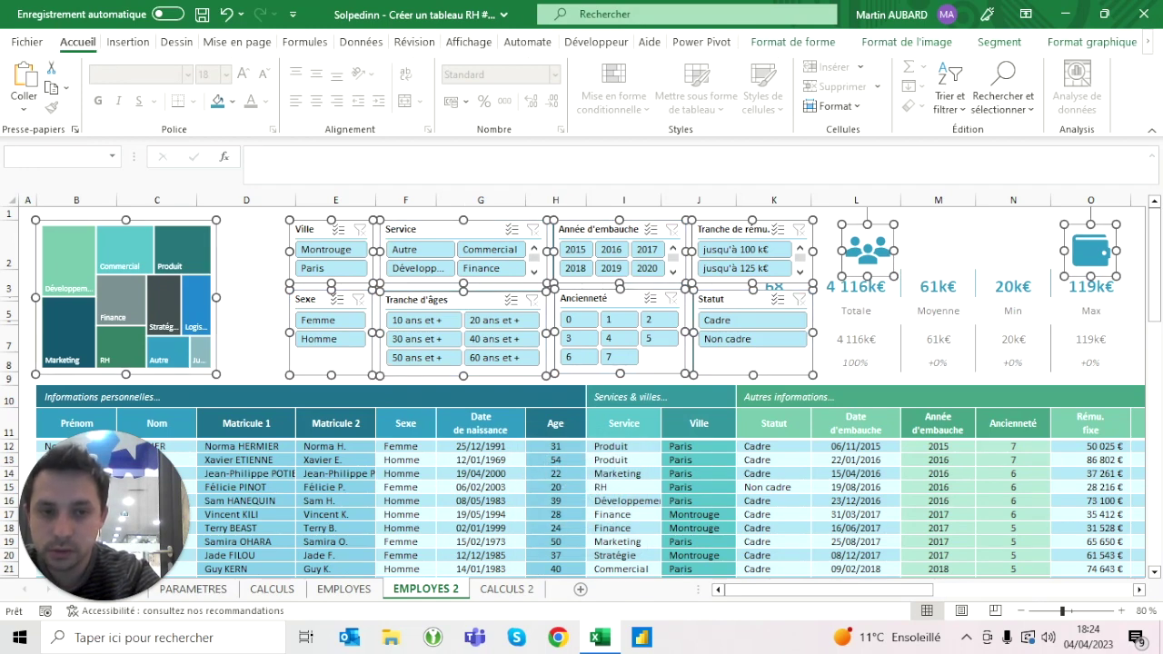
pyautogui.keyDown('ctrl'); pyautogui.click(126, 297); pyautogui.keyUp('ctrl')
pyautogui.press('Left')
pyautogui.press('Left')
pyautogui.press('Left')
pyautogui.press('Left')
pyautogui.press('Left')
pyautogui.press('Left')
pyautogui.press('Left')
pyautogui.press('Left')
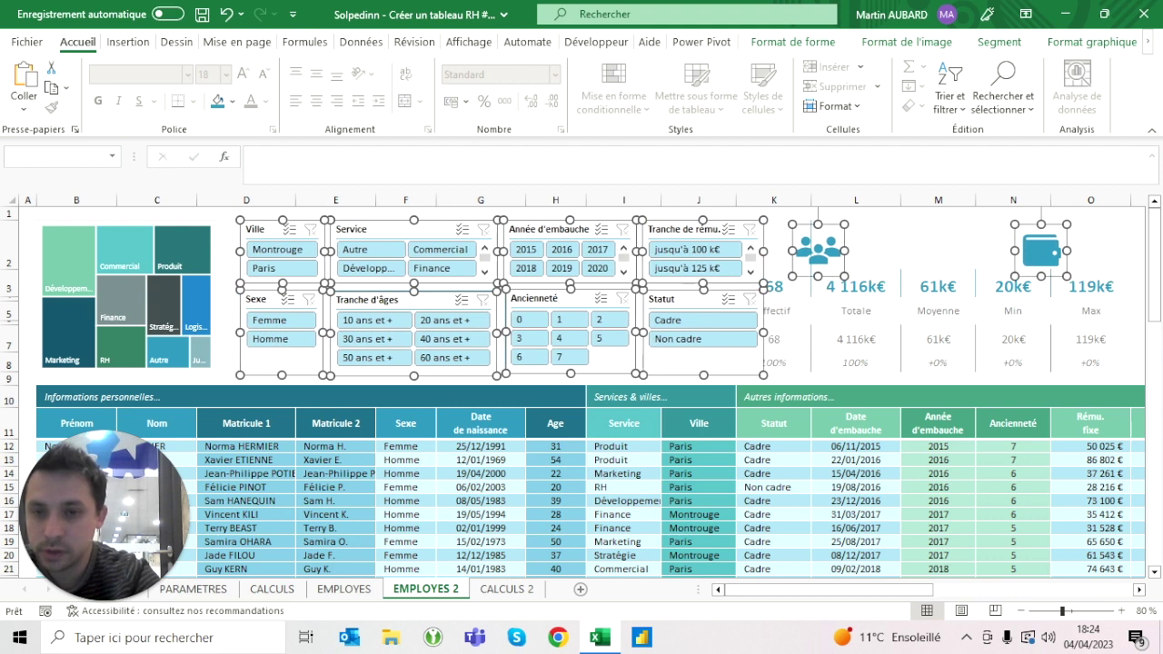
pyautogui.press('Left')
pyautogui.press('Left')
pyautogui.press('Left')
pyautogui.press('Left')
pyautogui.press('Left')
pyautogui.press('Left')
pyautogui.press('Left')
pyautogui.press('Left')
pyautogui.press('Left')
pyautogui.press('Left')
pyautogui.press('Left')
pyautogui.press('Left')
pyautogui.press('Left')
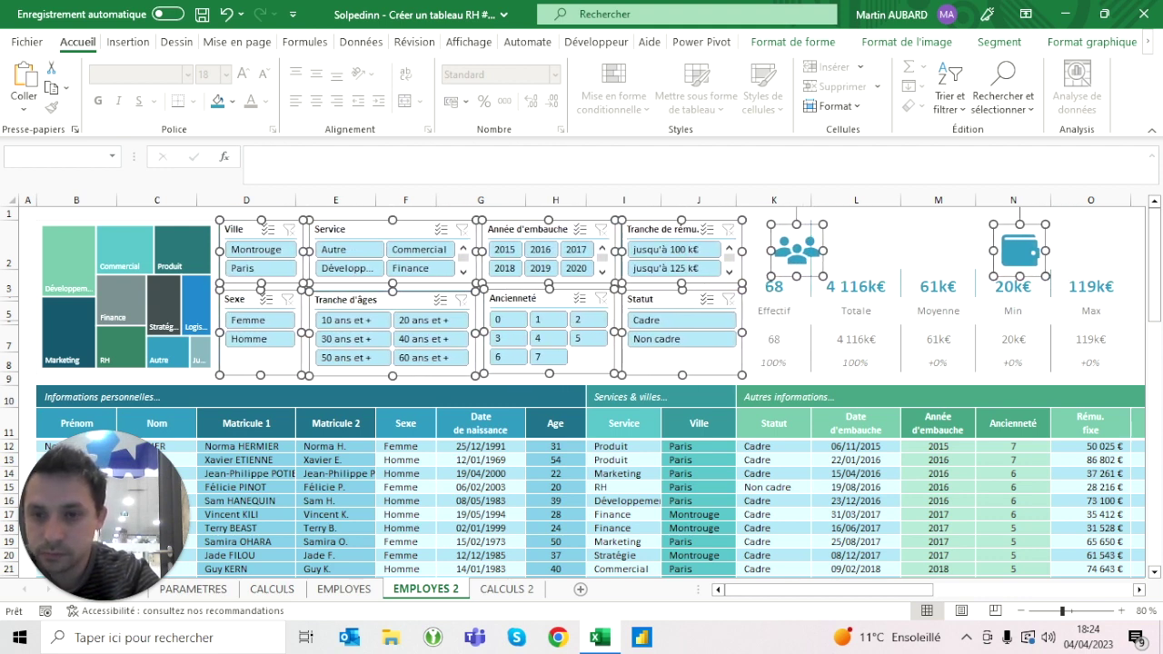
pyautogui.press('Right')
pyautogui.press('Right')
pyautogui.press('Right')
pyautogui.press('Right')
pyautogui.press('Escape')
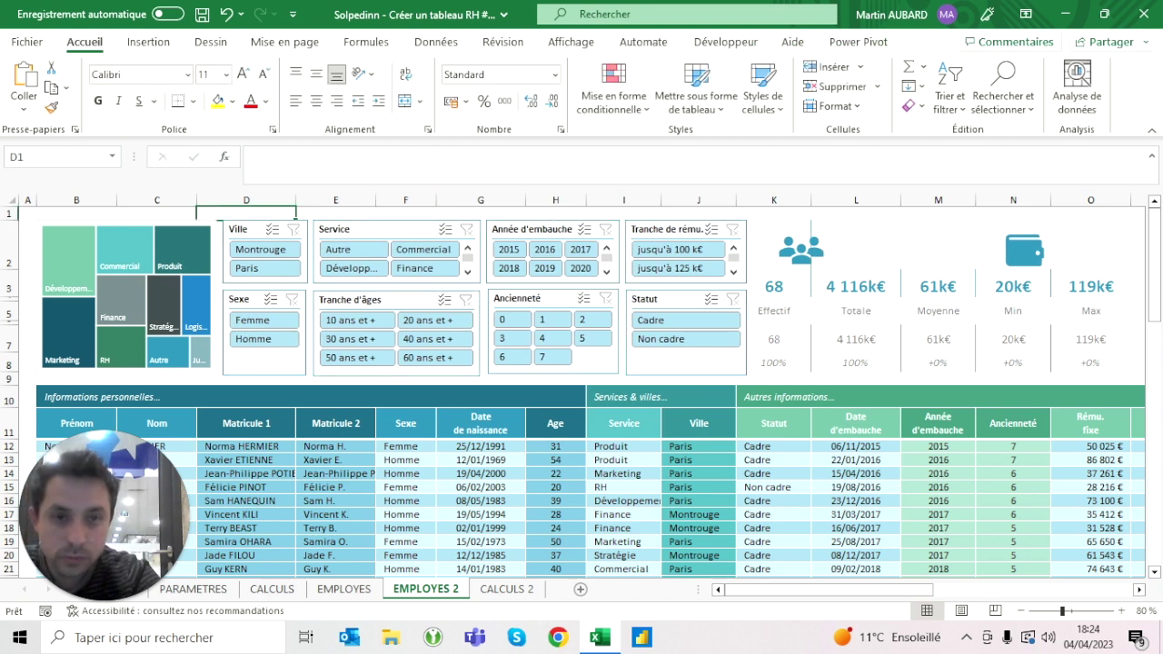
# Check the Service and Tranche d'âges slicer widths and move the people icon left over its KPI.
pyautogui.click(336, 229)
pyautogui.keyDown('ctrl'); pyautogui.click(364, 299); pyautogui.keyUp('ctrl')
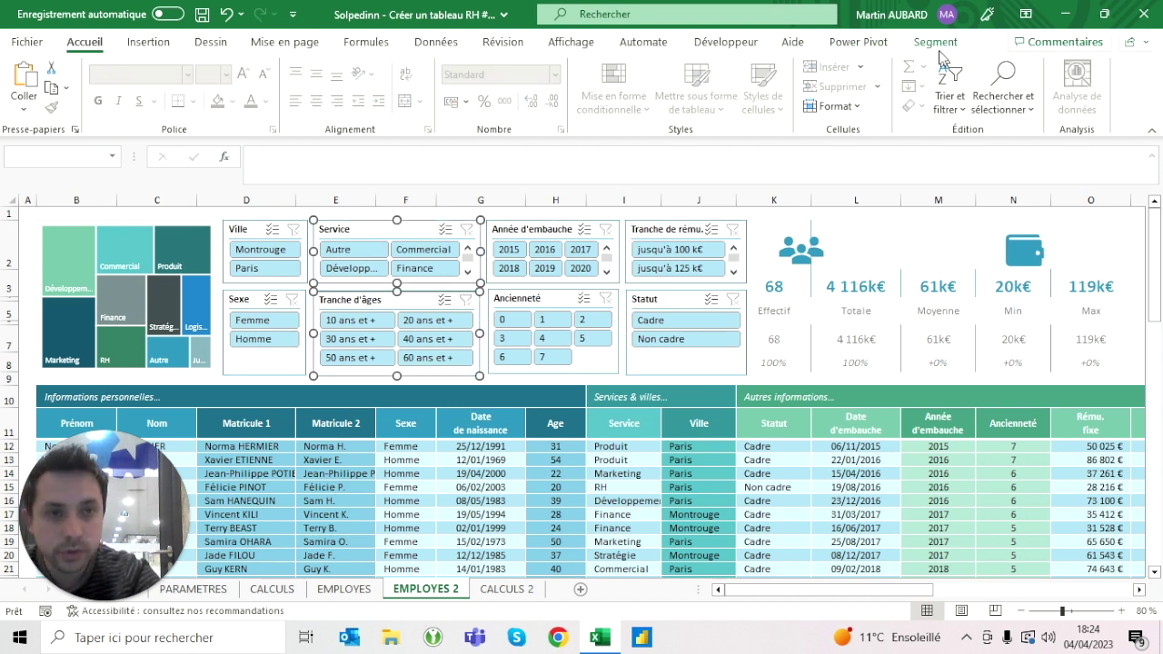
pyautogui.click(935, 41)
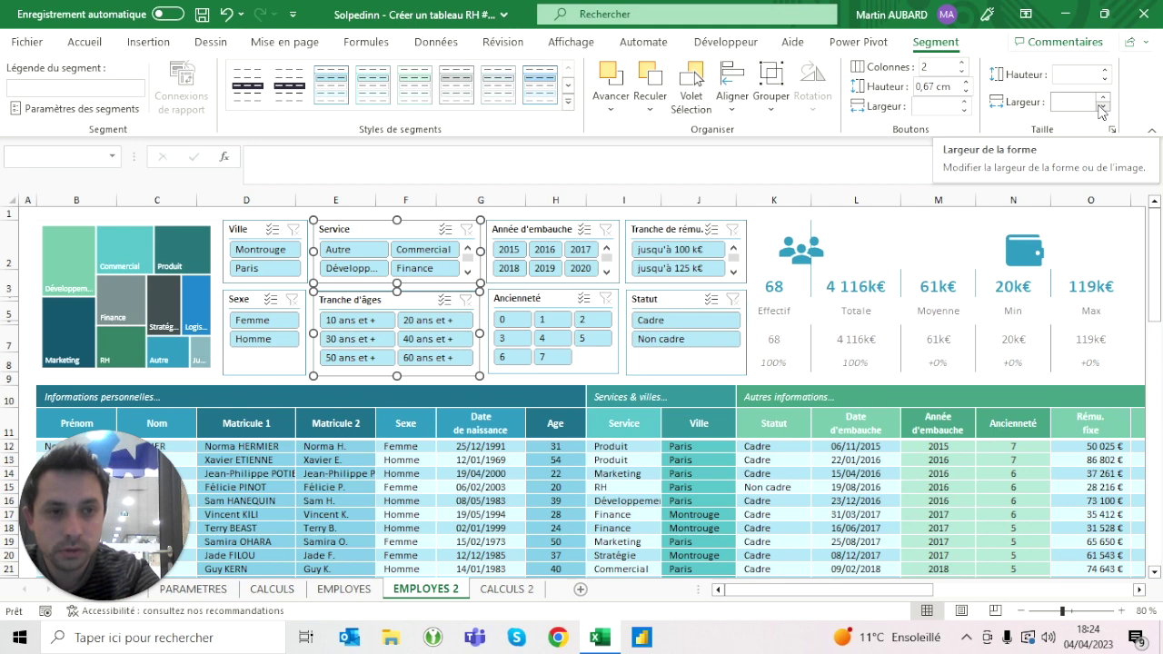
pyautogui.click(800, 250)
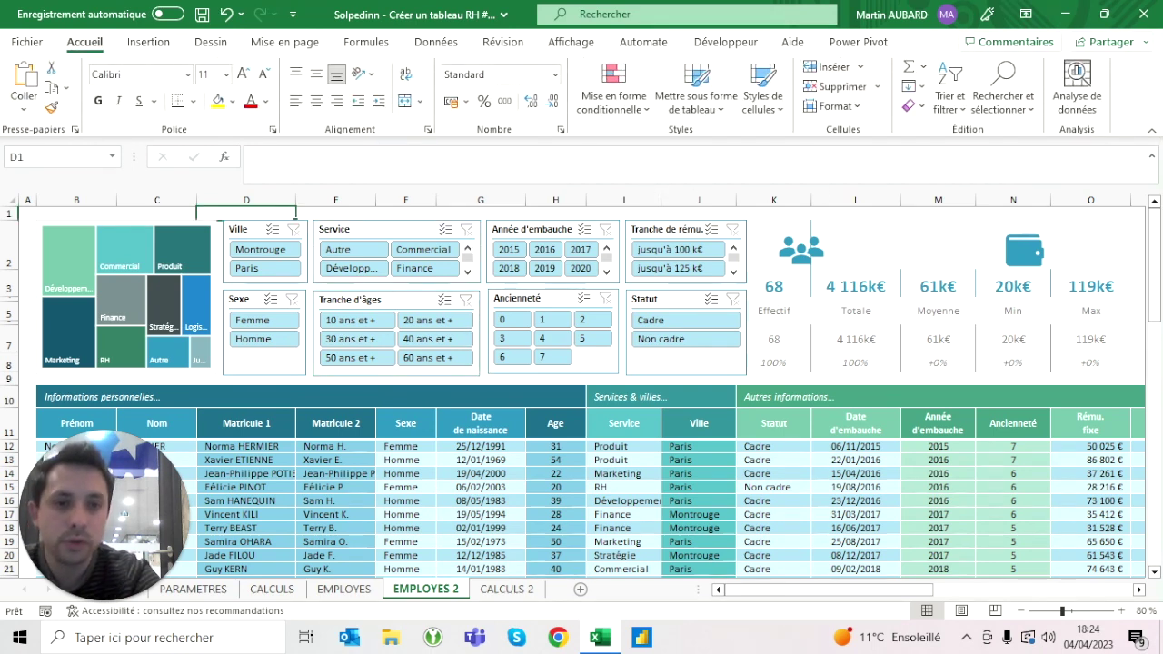
pyautogui.moveTo(800, 249); pyautogui.dragTo(773, 250)
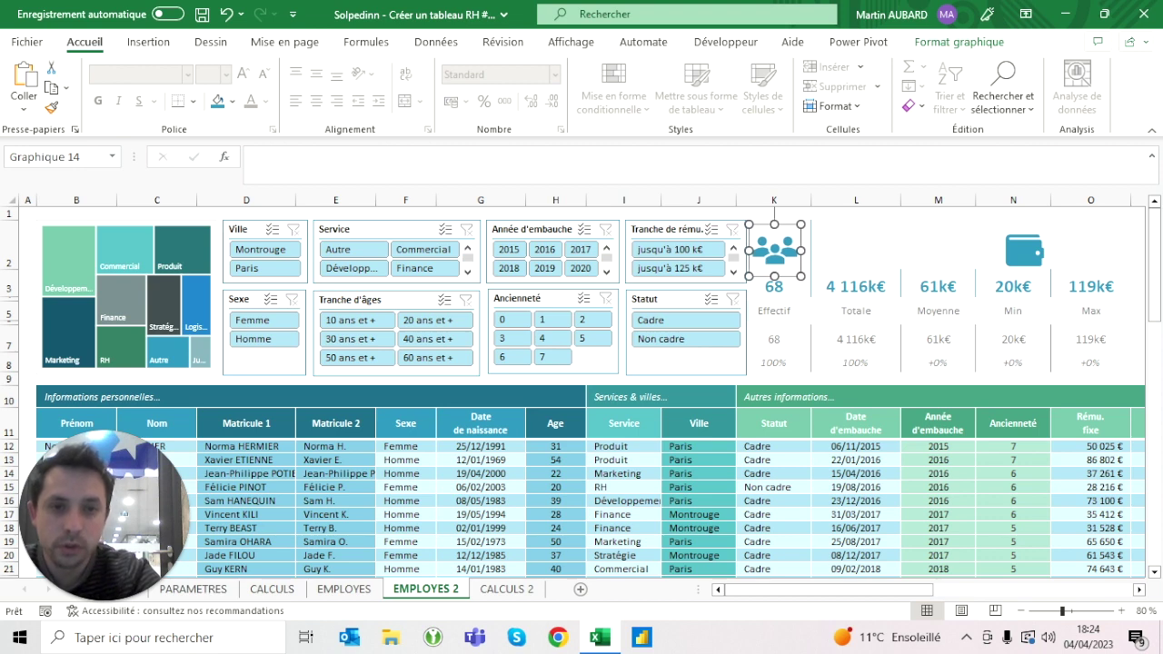
# Narrow the salary-band and Statut slicers to matching widths.
pyautogui.click(668, 229)
pyautogui.moveTo(745, 251); pyautogui.dragTo(727, 251)
pyautogui.click(743, 331)
pyautogui.moveTo(743, 332); pyautogui.dragTo(729, 331)
pyautogui.click(245, 212)
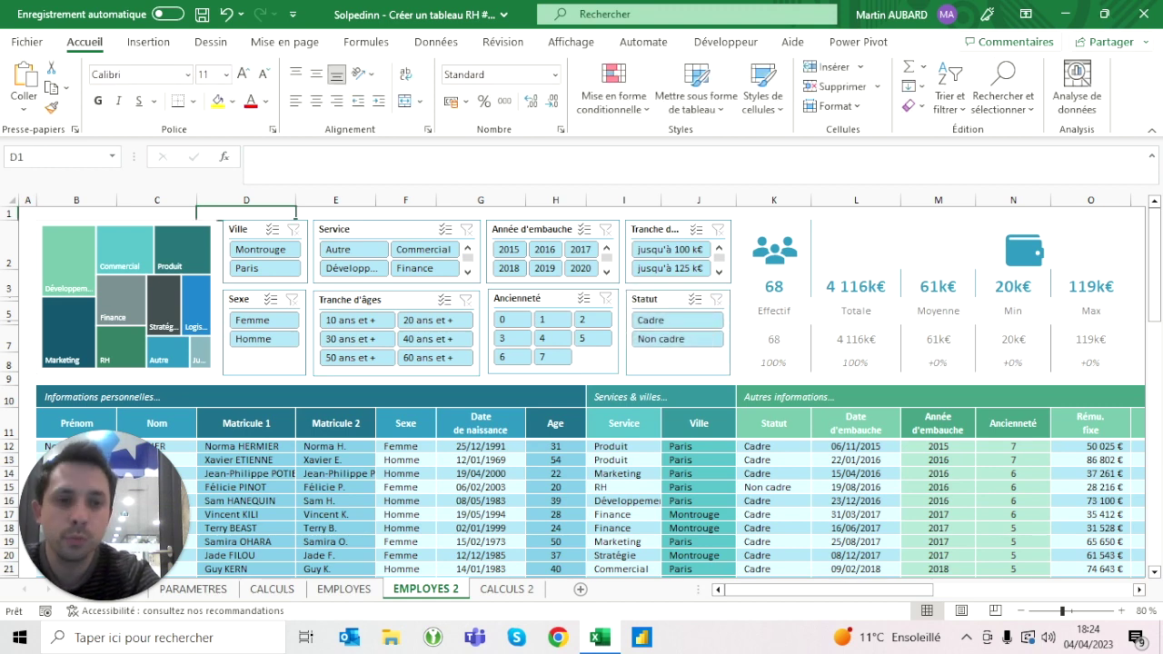
# Slide the wallet icon left to realign it over Moyenne.
pyautogui.click(1023, 249)
pyautogui.press('Left')
pyautogui.press('Left')
pyautogui.press('Left')
pyautogui.press('Left')
pyautogui.press('Left')
pyautogui.press('Left')
pyautogui.press('Left')
pyautogui.press('Left')
pyautogui.press('Left')
pyautogui.press('Escape')
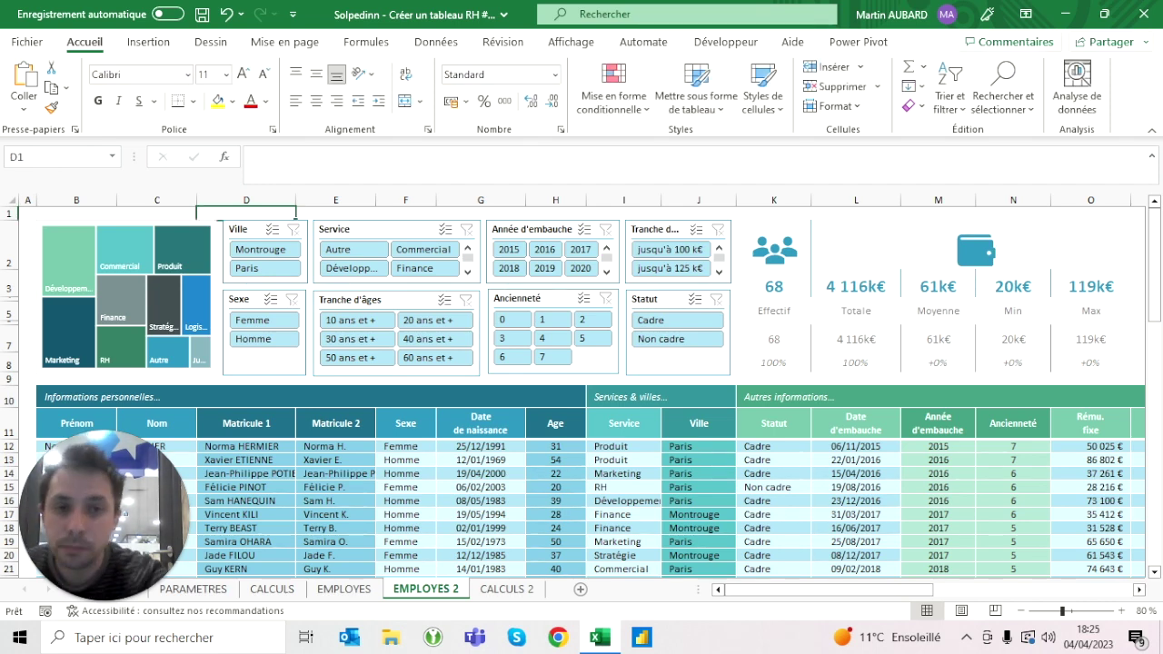
# Remove the gap above the column headers and collapse the ribbon.
pyautogui.moveTo(773, 193); pyautogui.dragTo(773, 175)
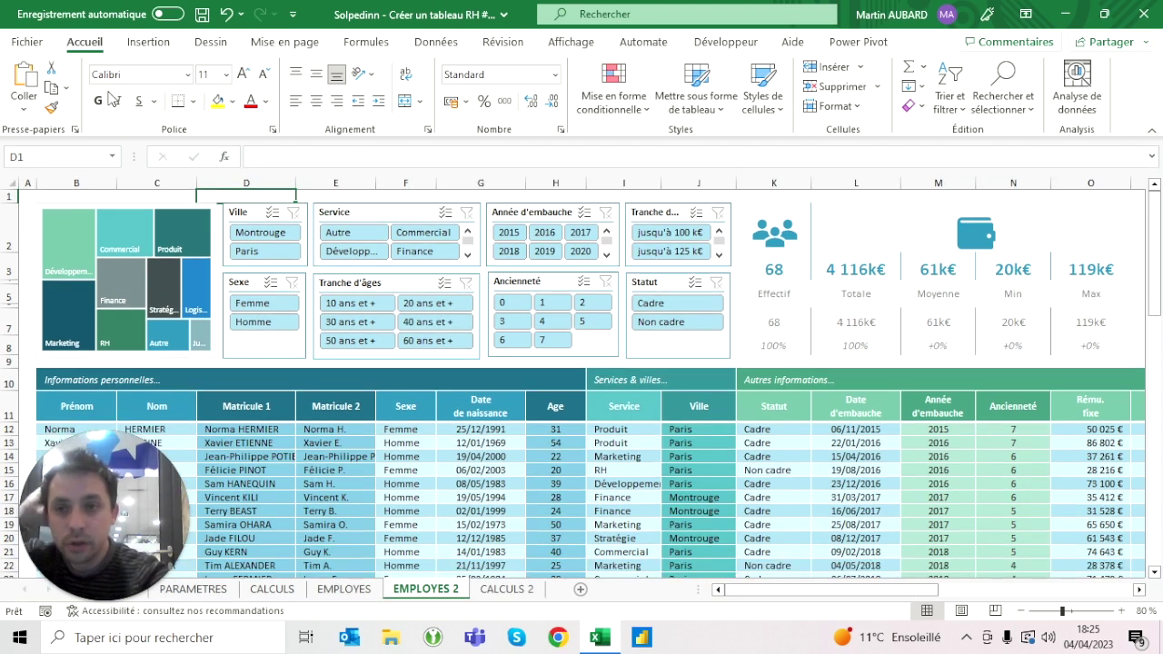
pyautogui.doubleClick(85, 41)
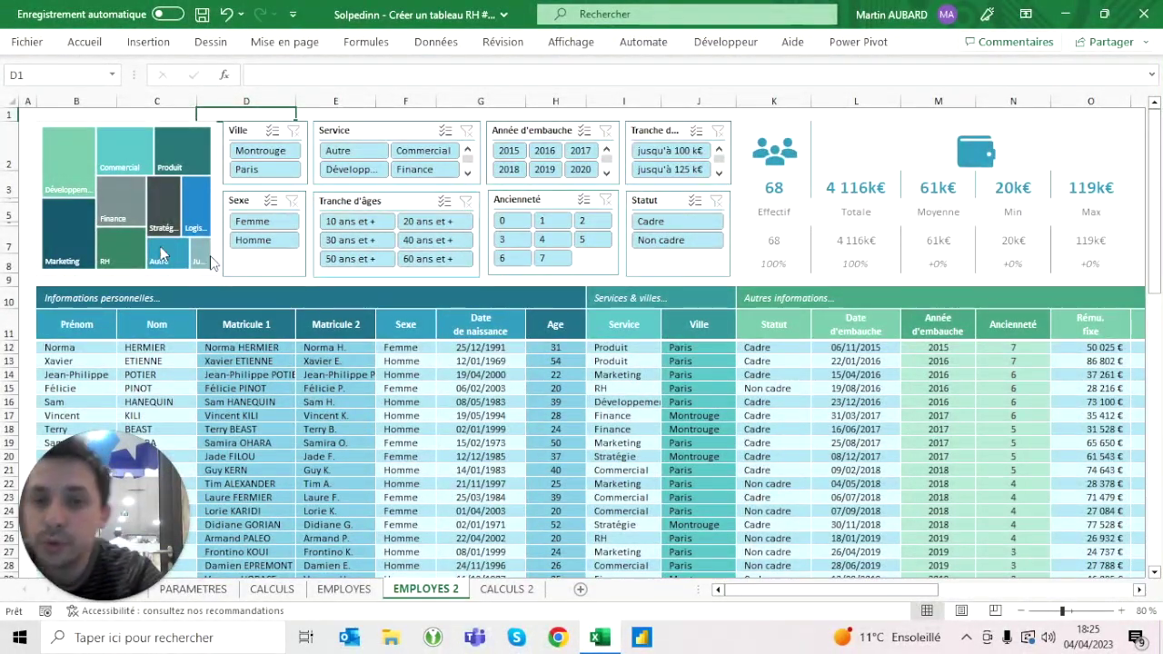
pyautogui.click(405, 442)
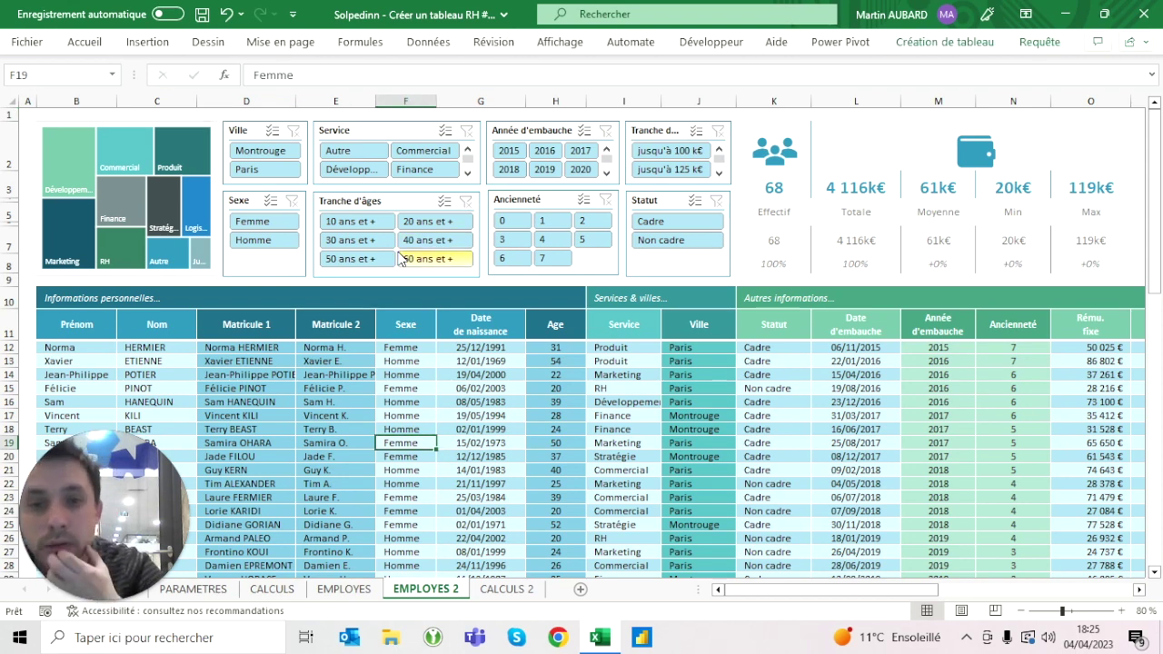
# Filter hire years 2021 to 2023, clear it, then filter to the RH service.
pyautogui.click(607, 173)
pyautogui.click(509, 169)
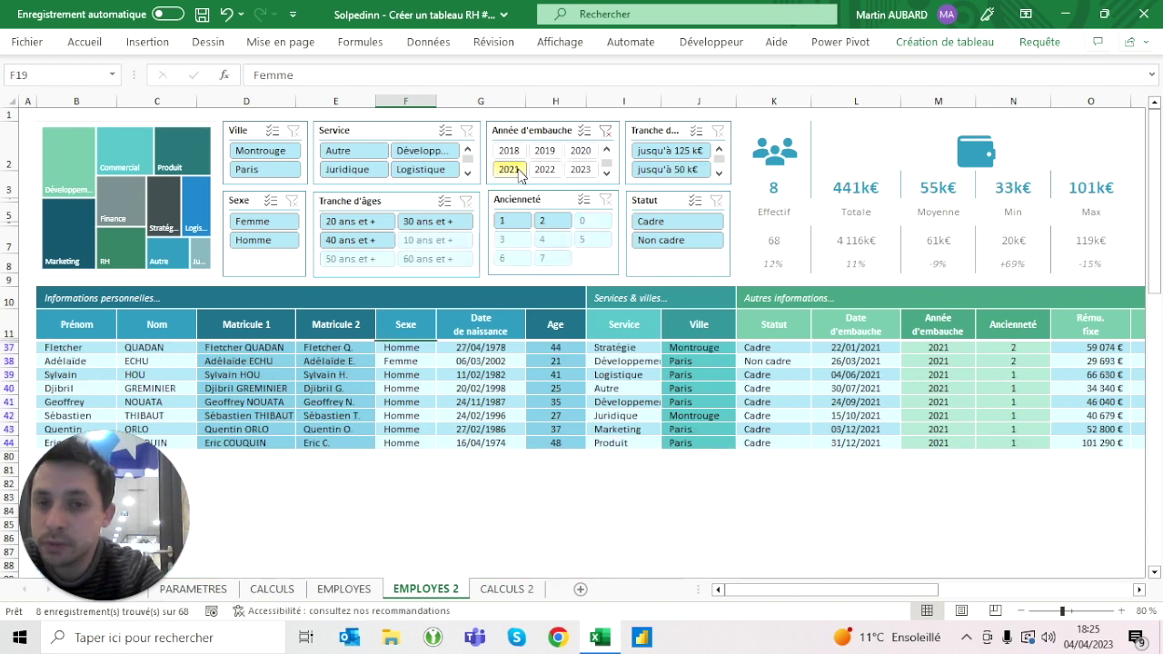
pyautogui.keyDown('shift'); pyautogui.click(580, 169); pyautogui.keyUp('shift')
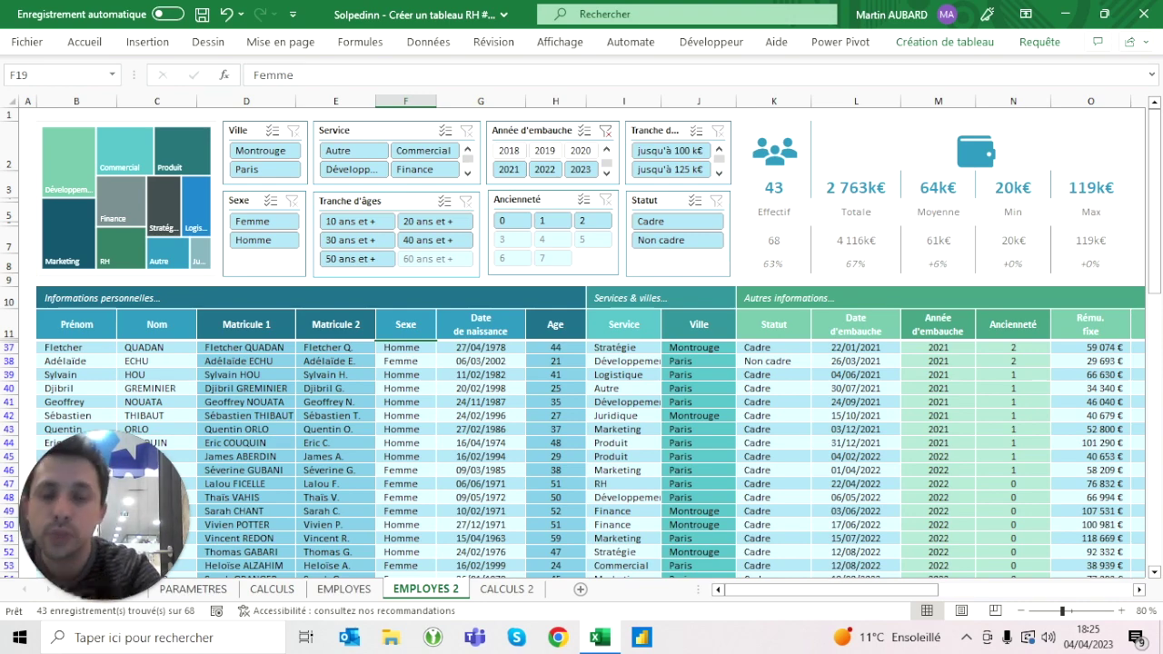
pyautogui.click(605, 131)
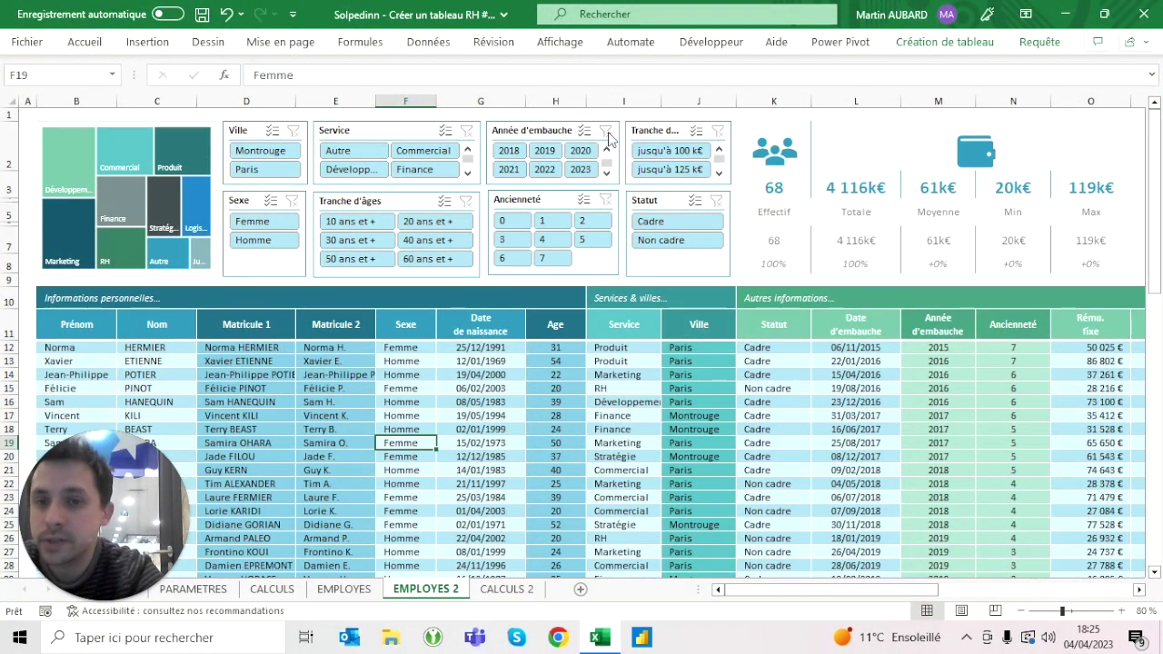
pyautogui.scroll(-1, 381, 168)
pyautogui.scroll(-1, 400, 174)
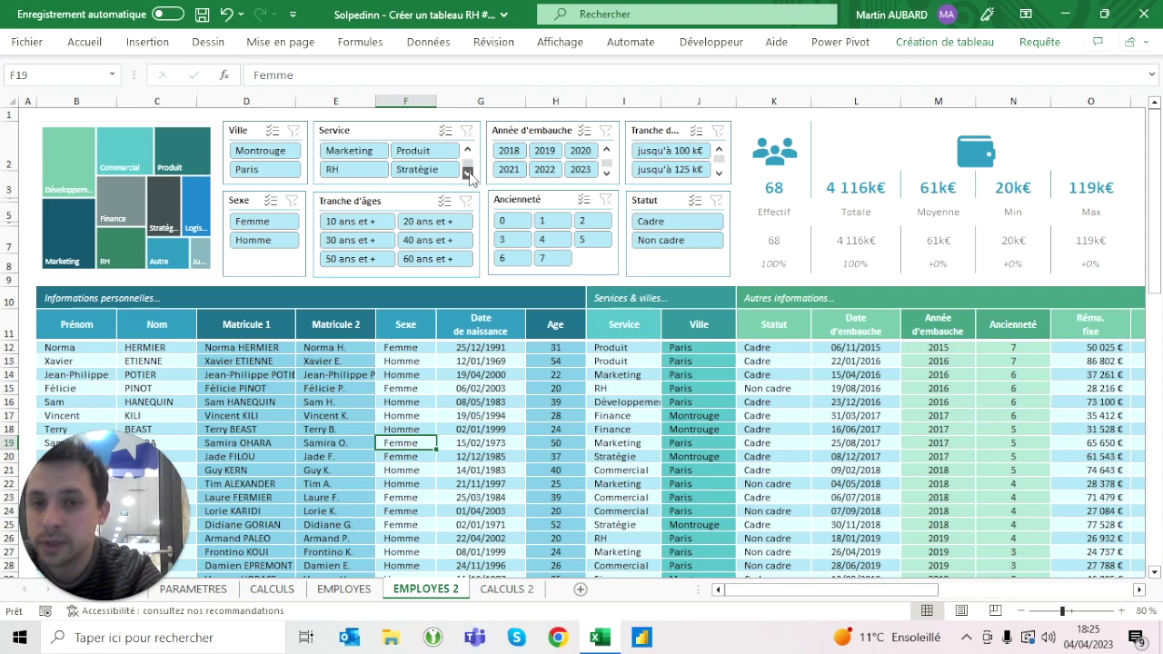
pyautogui.click(382, 174)
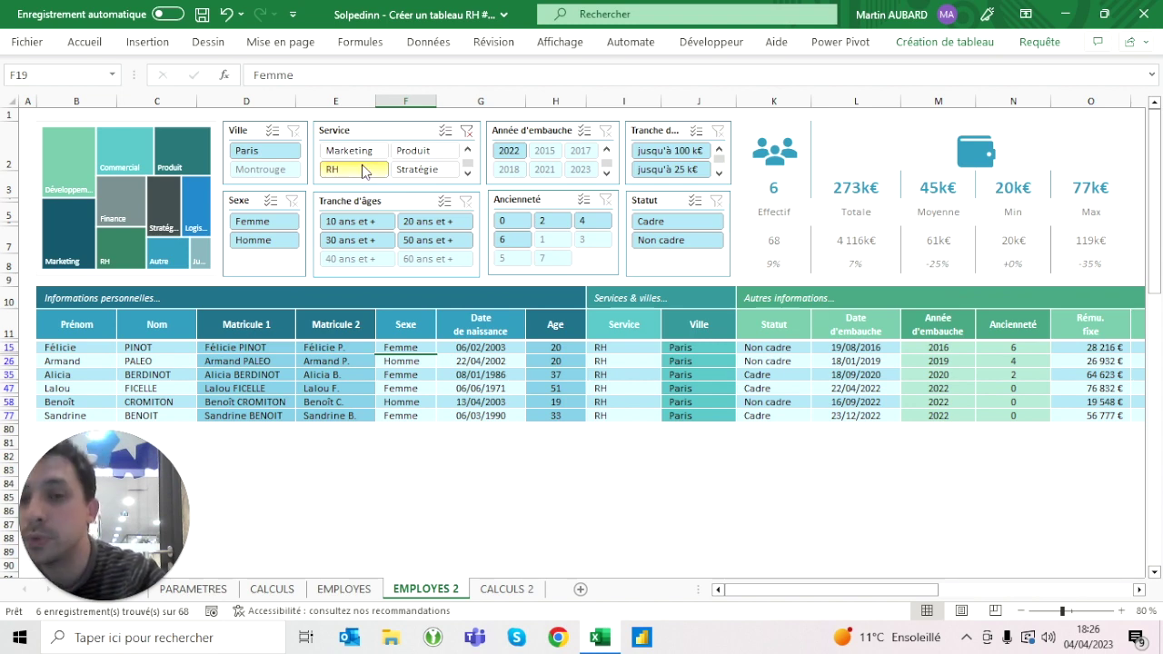
# Switch the Service filter through Produit, Marketing and RH, then clear it.
pyautogui.click(424, 155)
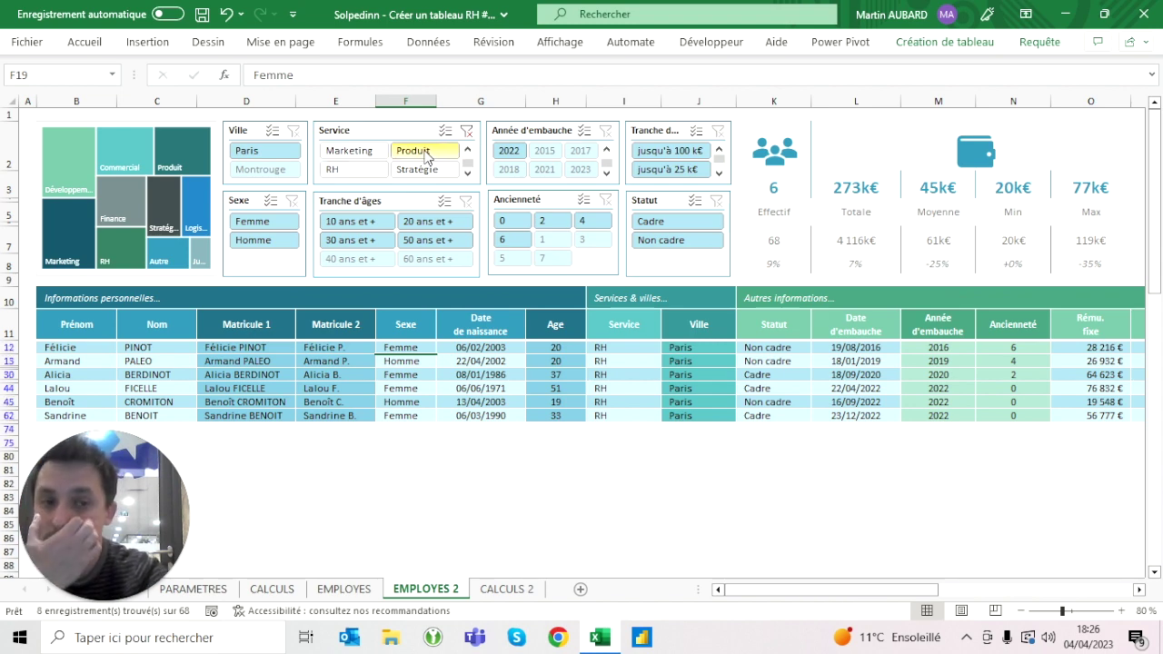
pyautogui.click(356, 153)
pyautogui.click(352, 171)
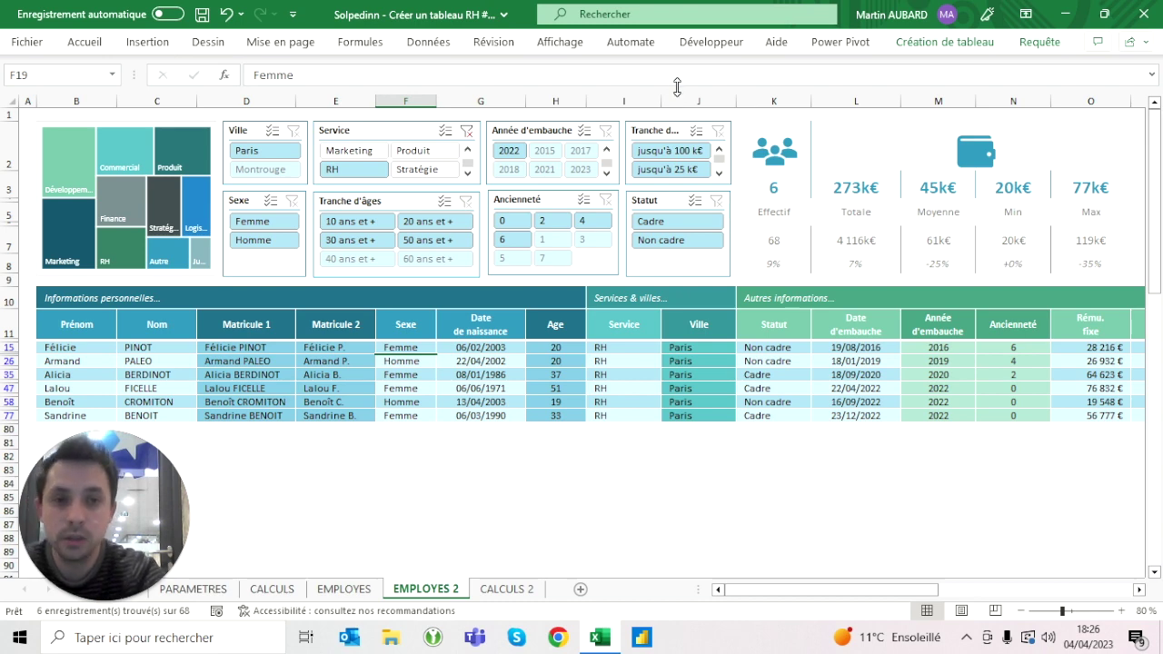
pyautogui.click(465, 132)
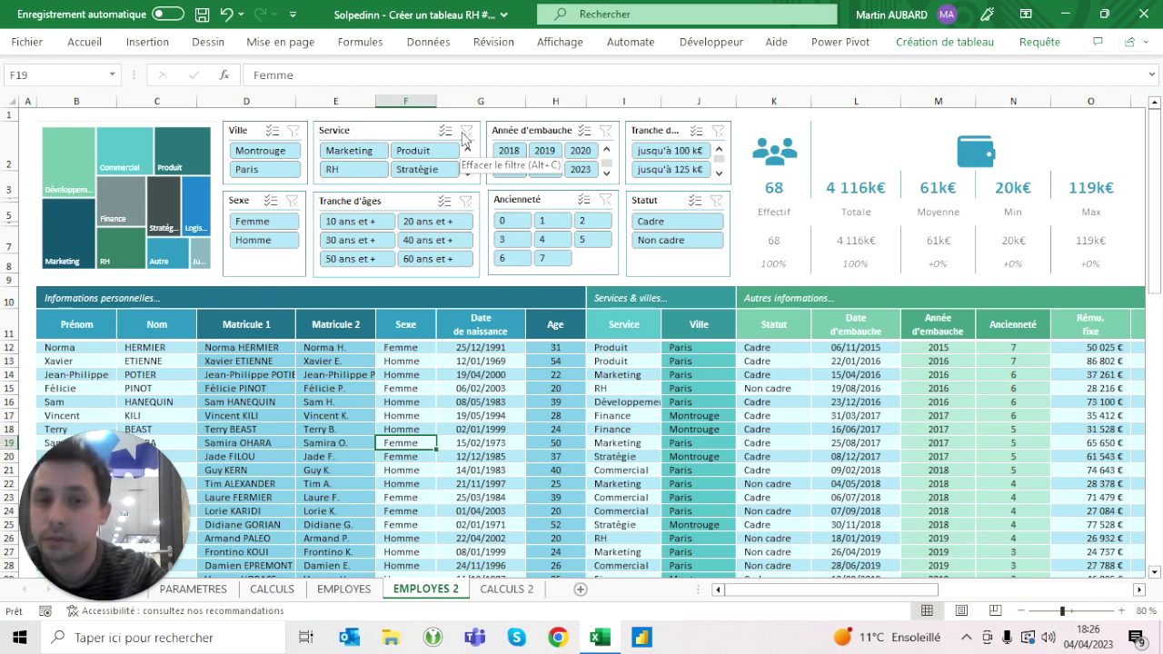
# Filter to women in Stratégie, then clear the Service and Sexe filters.
pyautogui.click(264, 220)
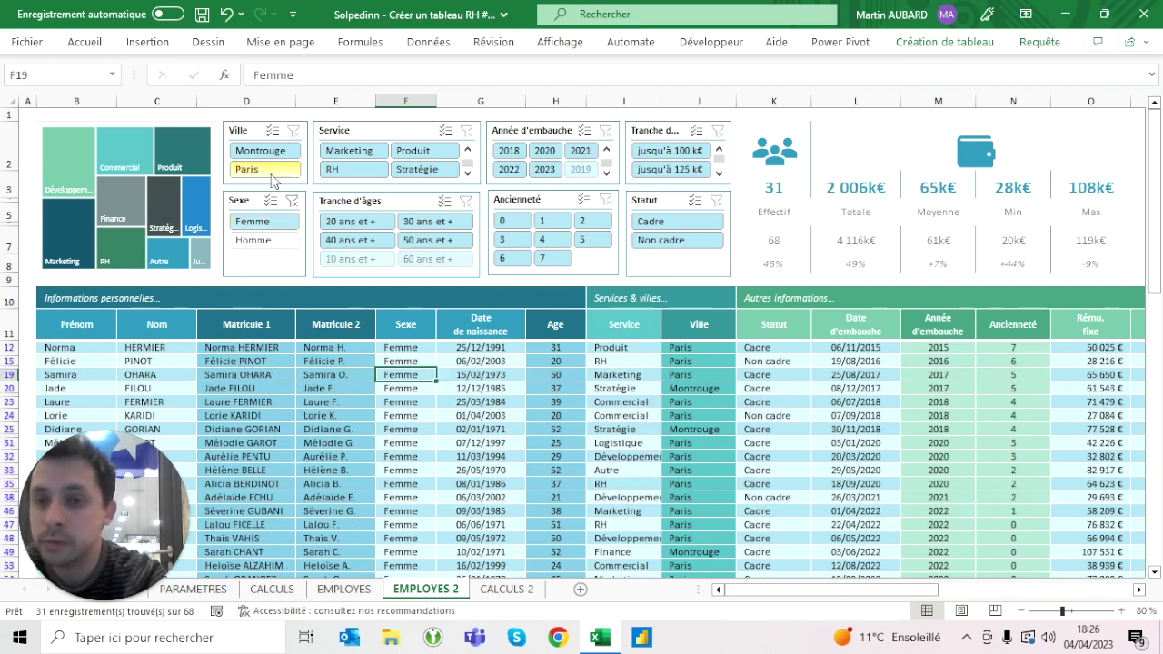
pyautogui.click(427, 169)
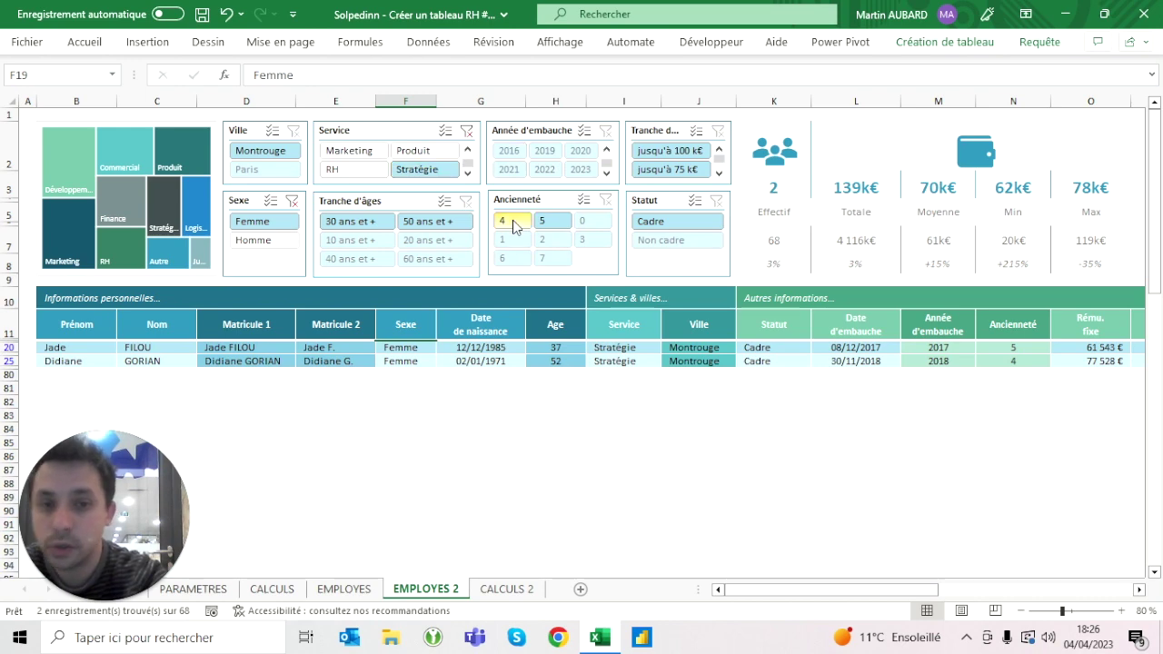
pyautogui.click(405, 347)
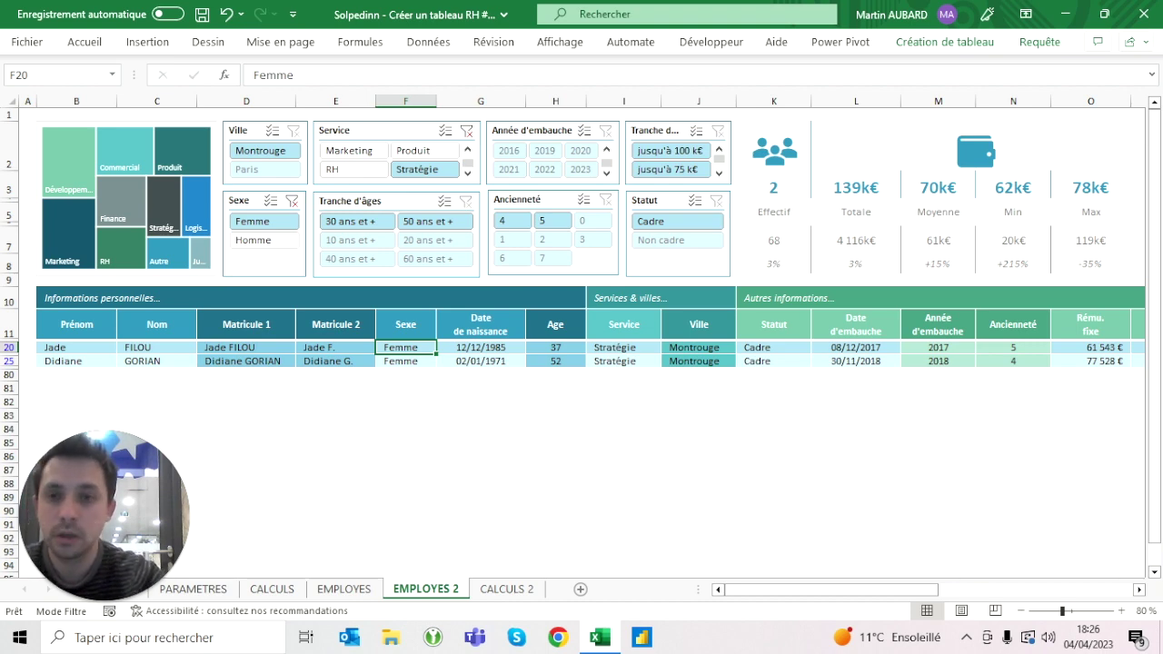
pyautogui.click(466, 131)
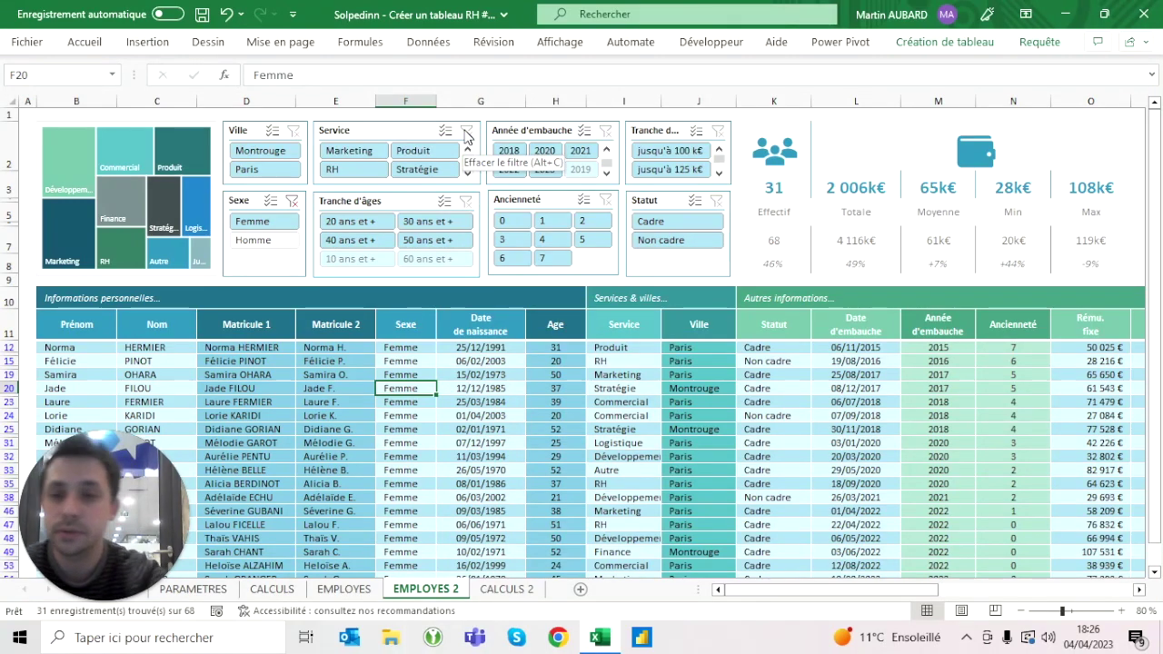
pyautogui.click(292, 202)
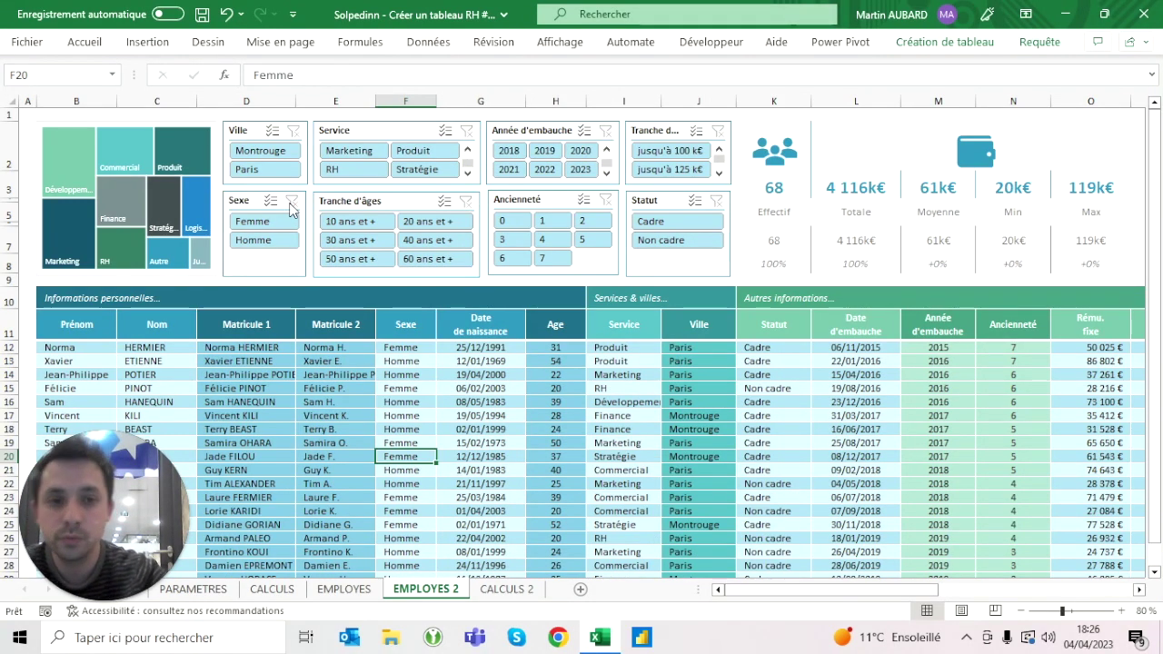